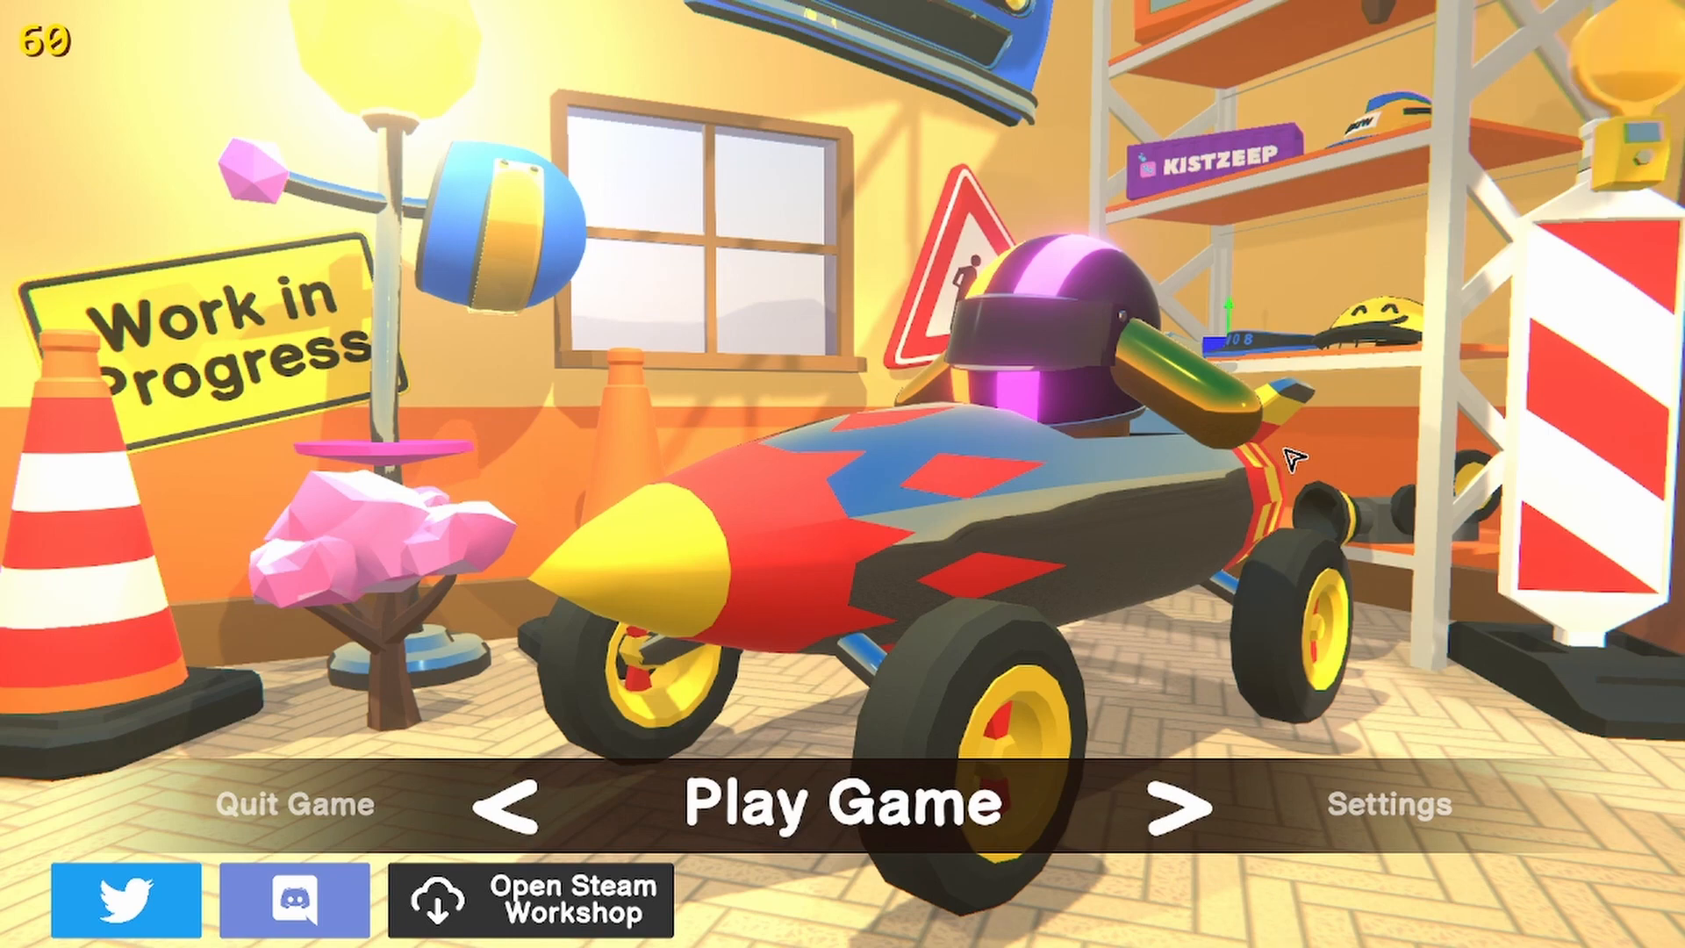
# Open the Level Editor from the game's start screen
pyautogui.click(1185, 813)
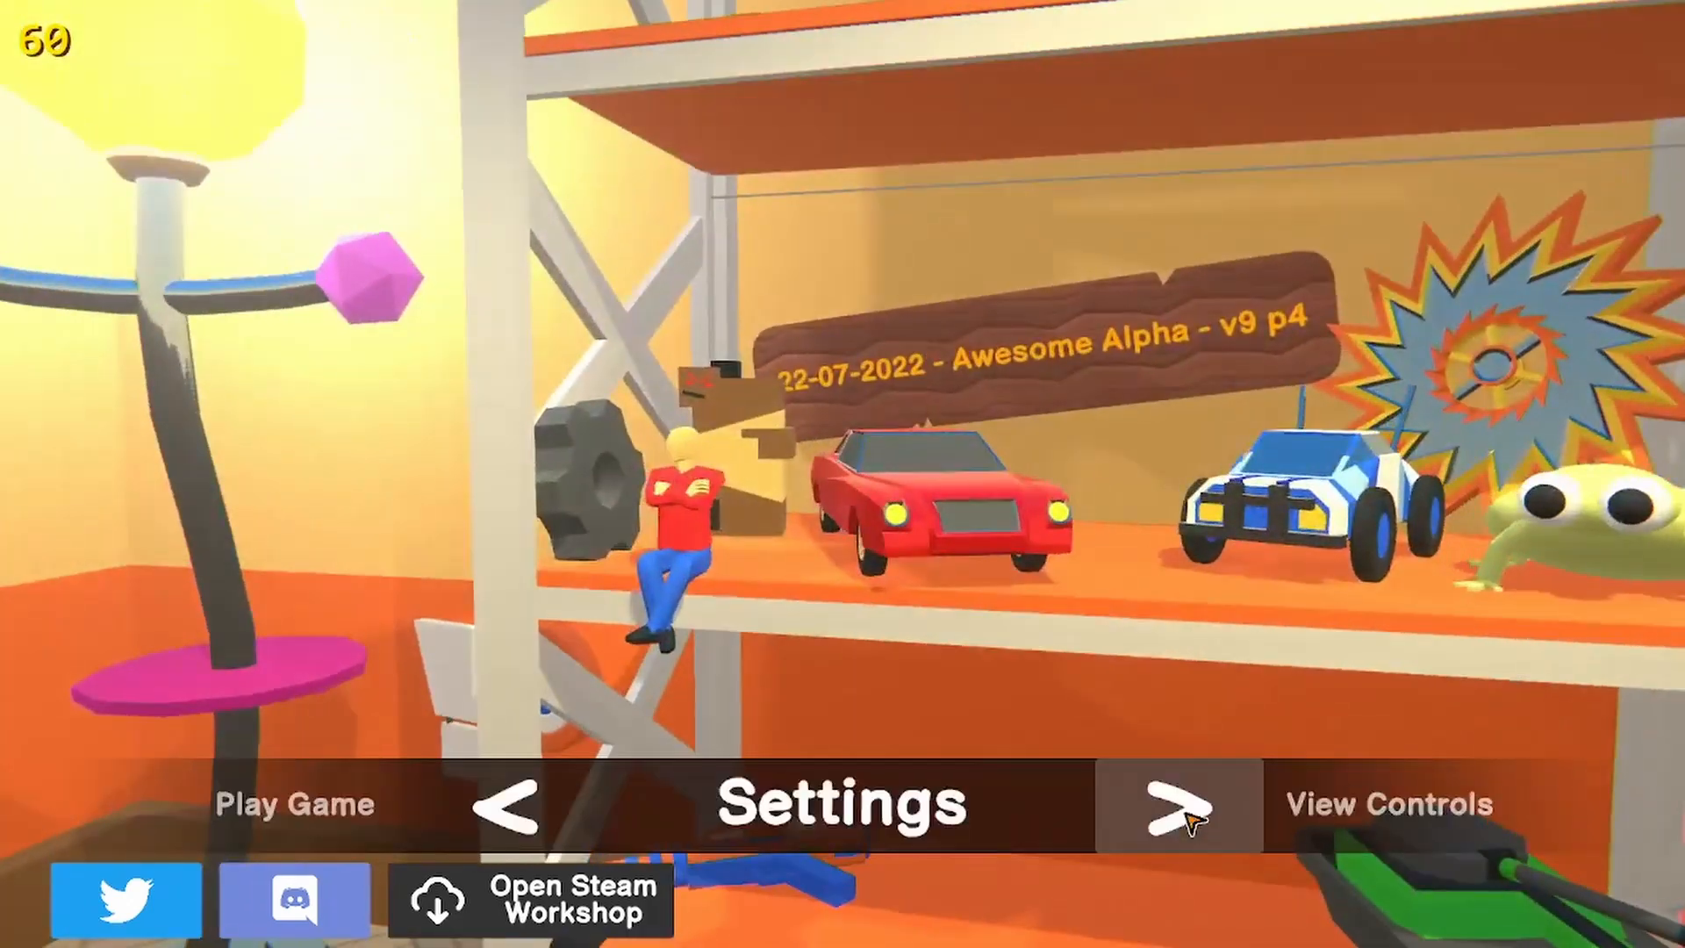
pyautogui.click(1185, 815)
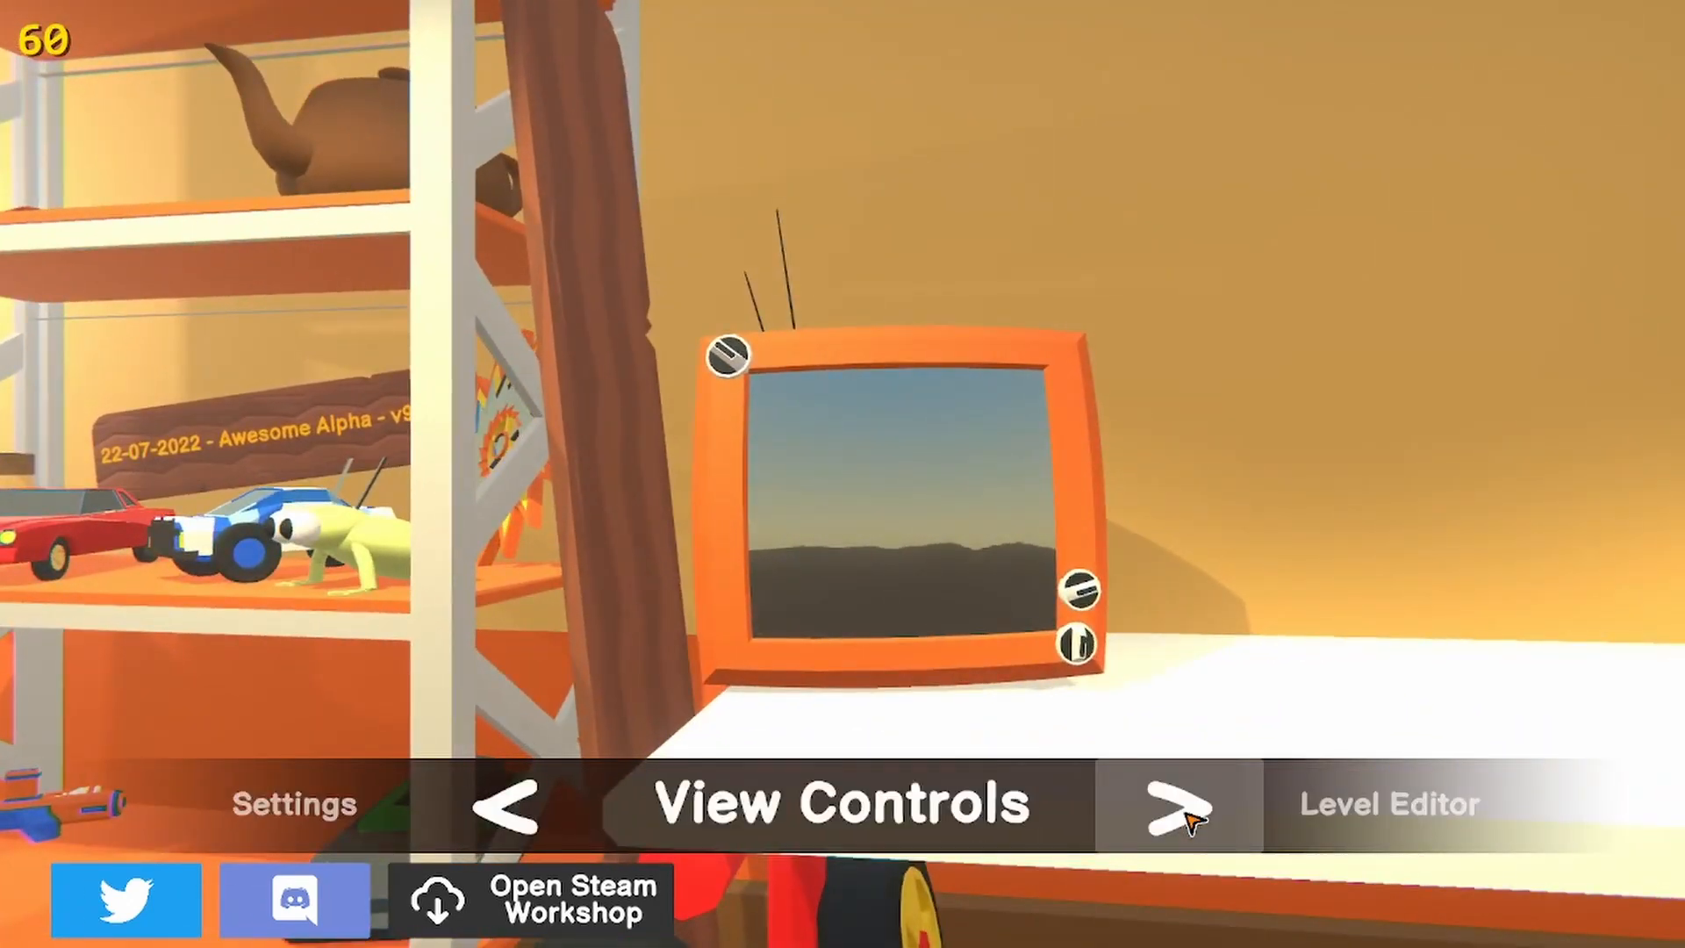
pyautogui.click(1189, 818)
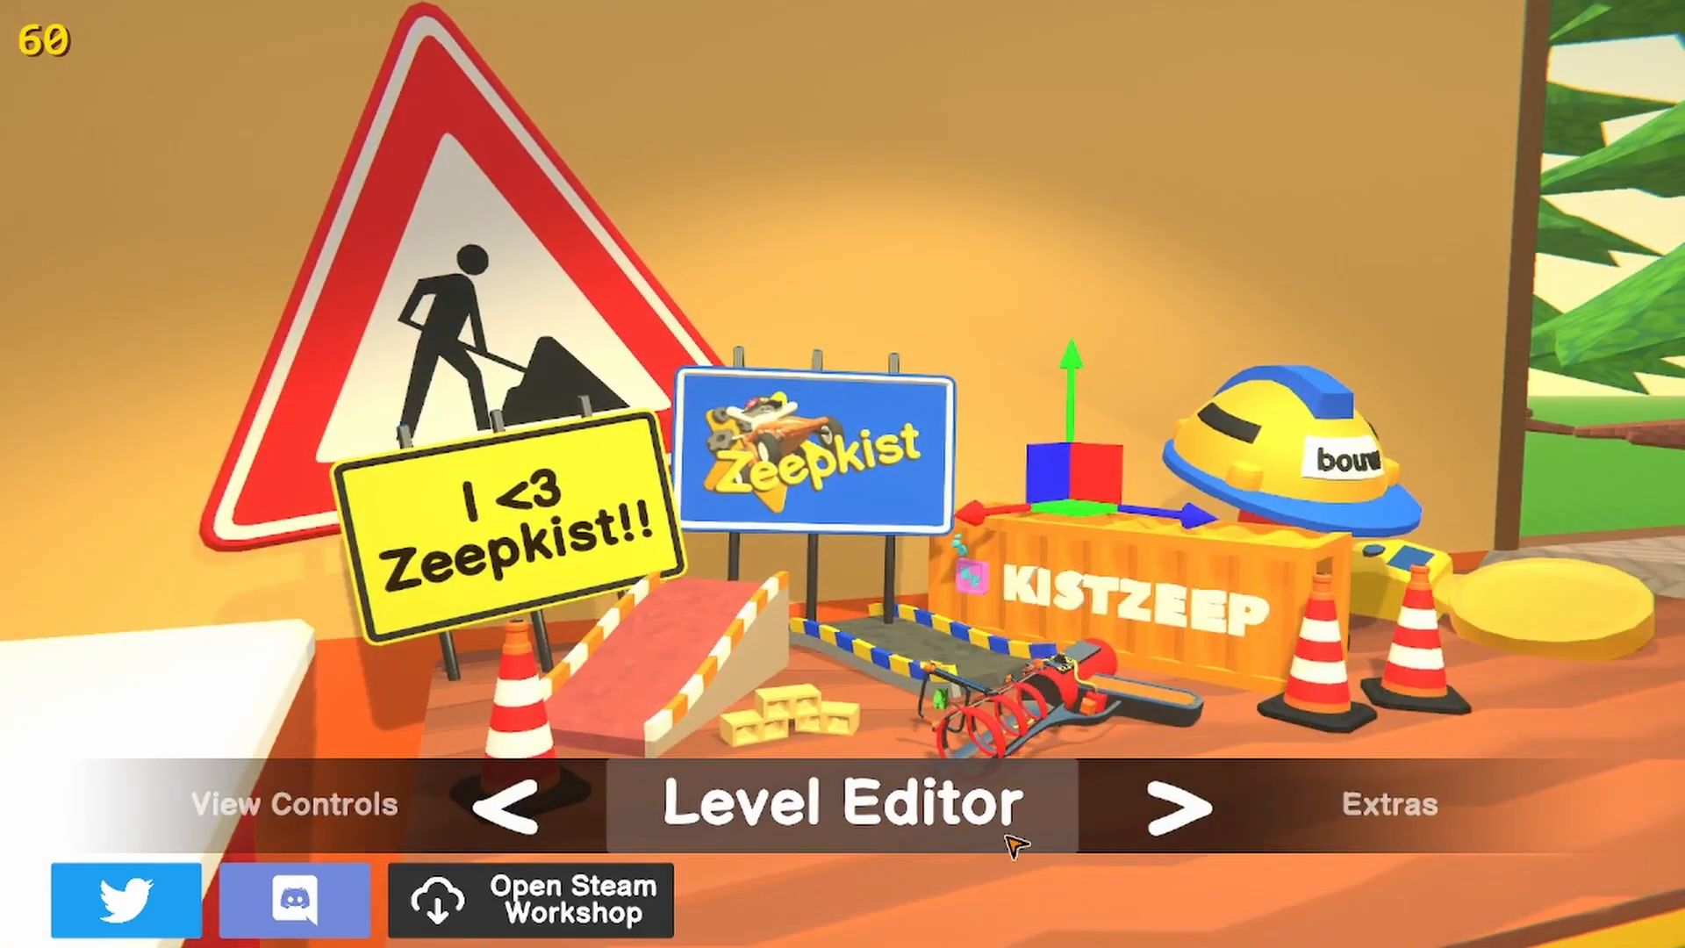
pyautogui.click(913, 816)
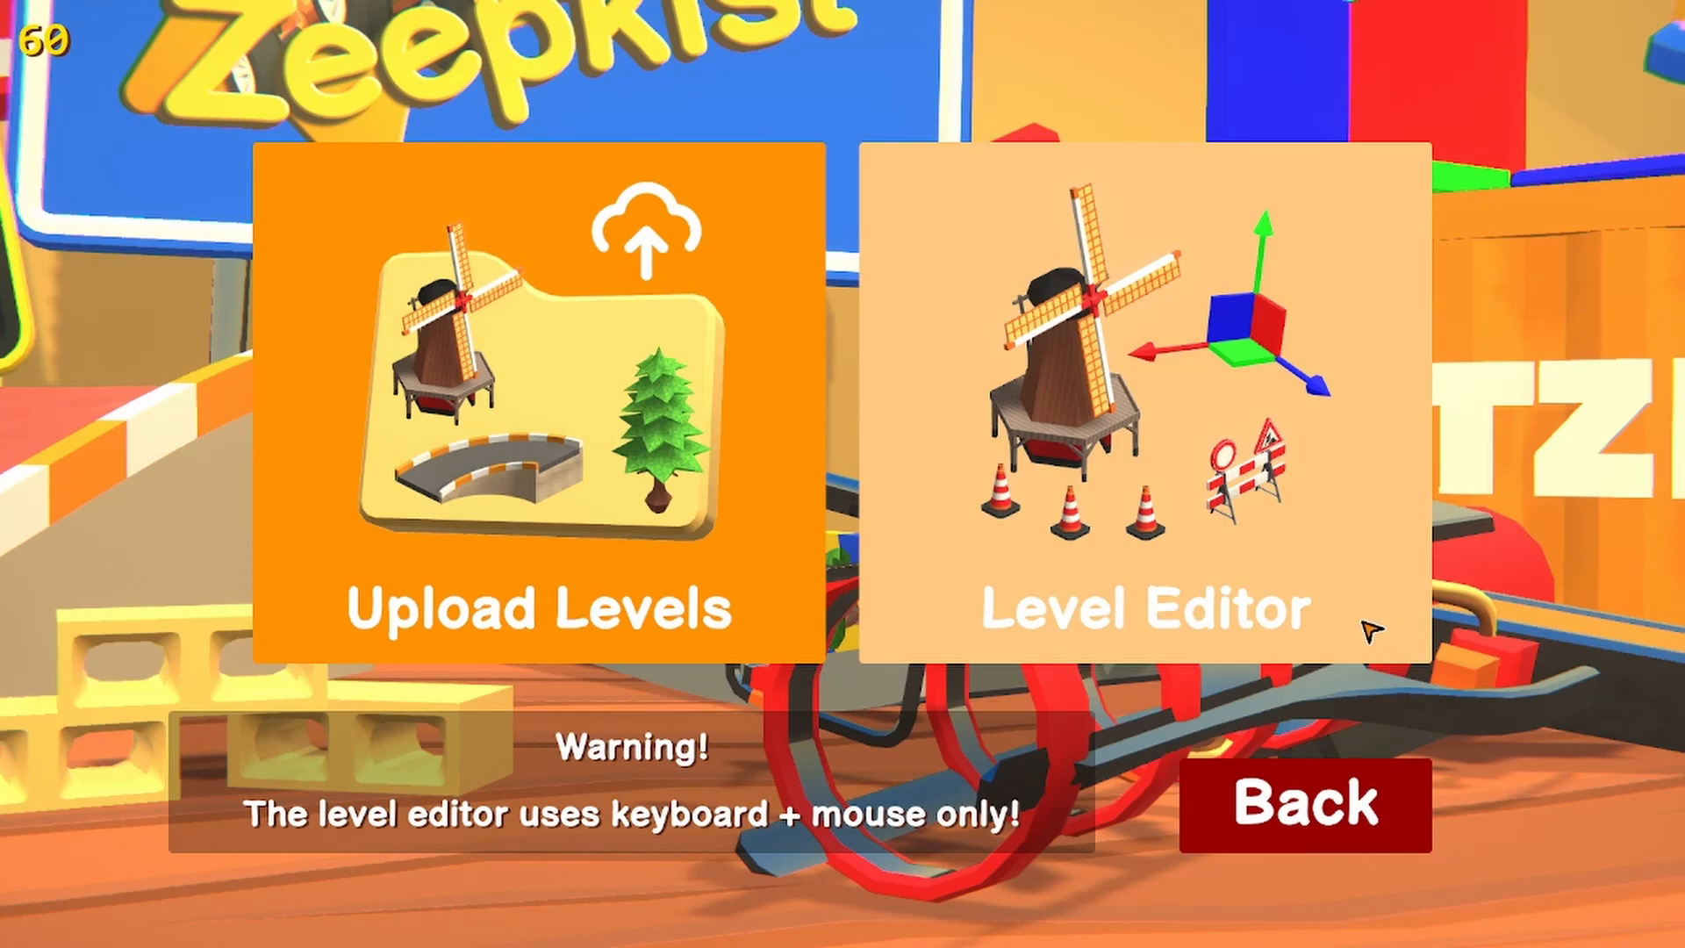
pyautogui.click(1317, 628)
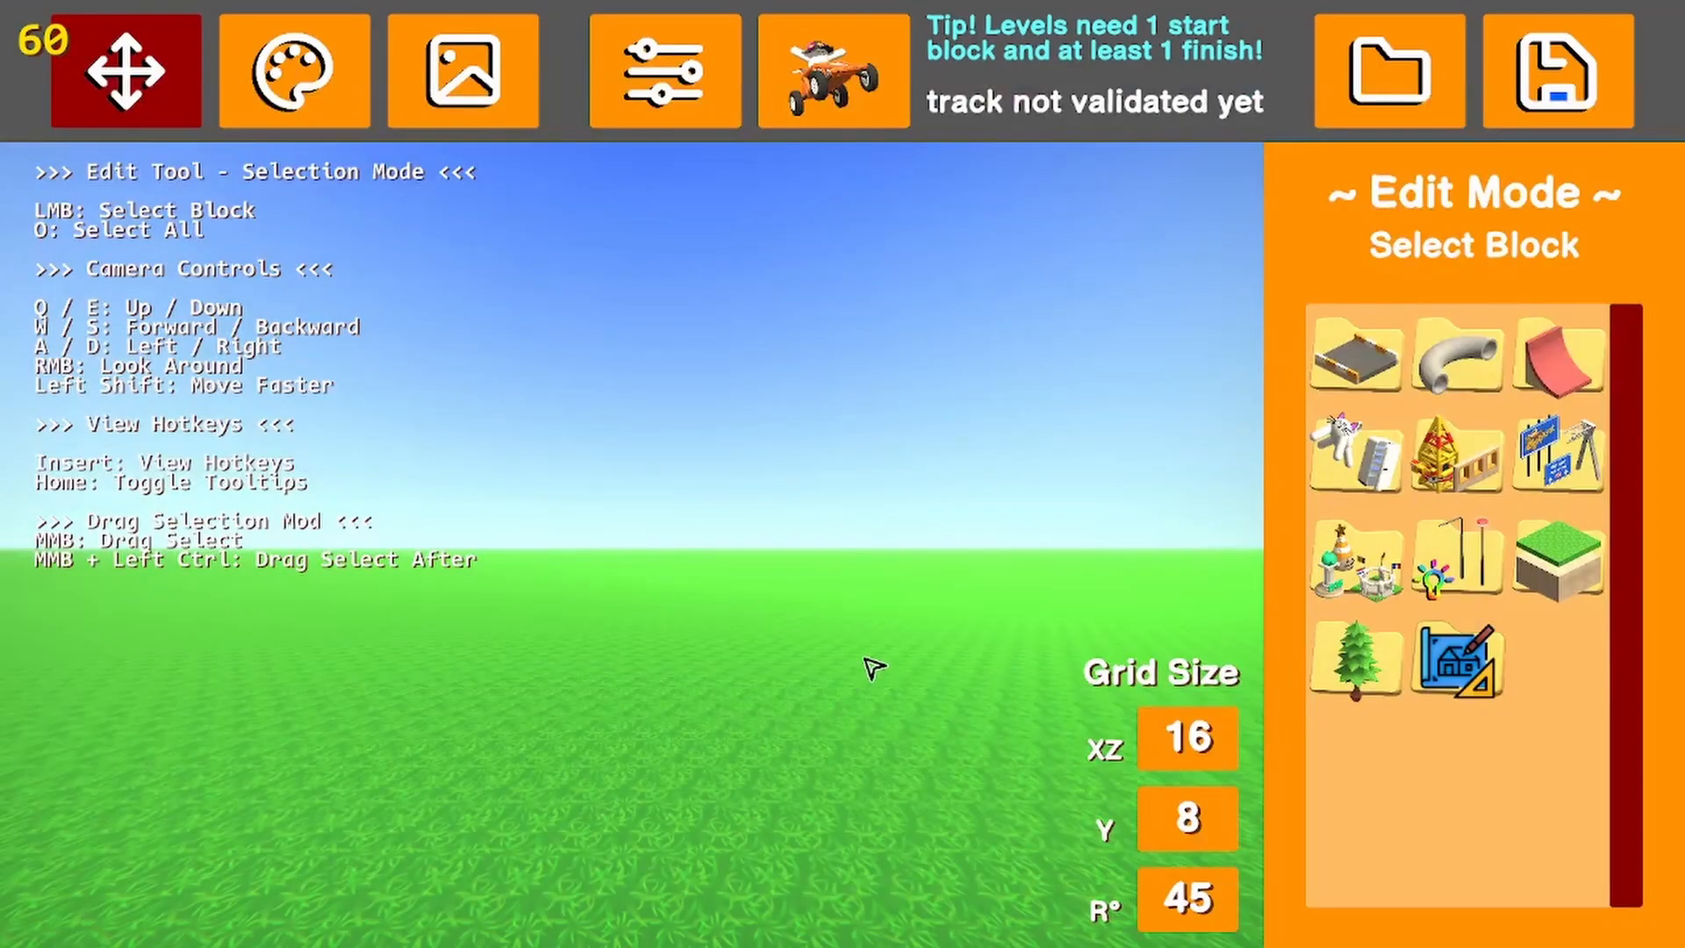
# Change the grid size to XZ 0.8 and Y 0.2, and the rotation step to 90 degrees
pyautogui.moveTo(937, 602); pyautogui.dragTo(523, 692, button='right')
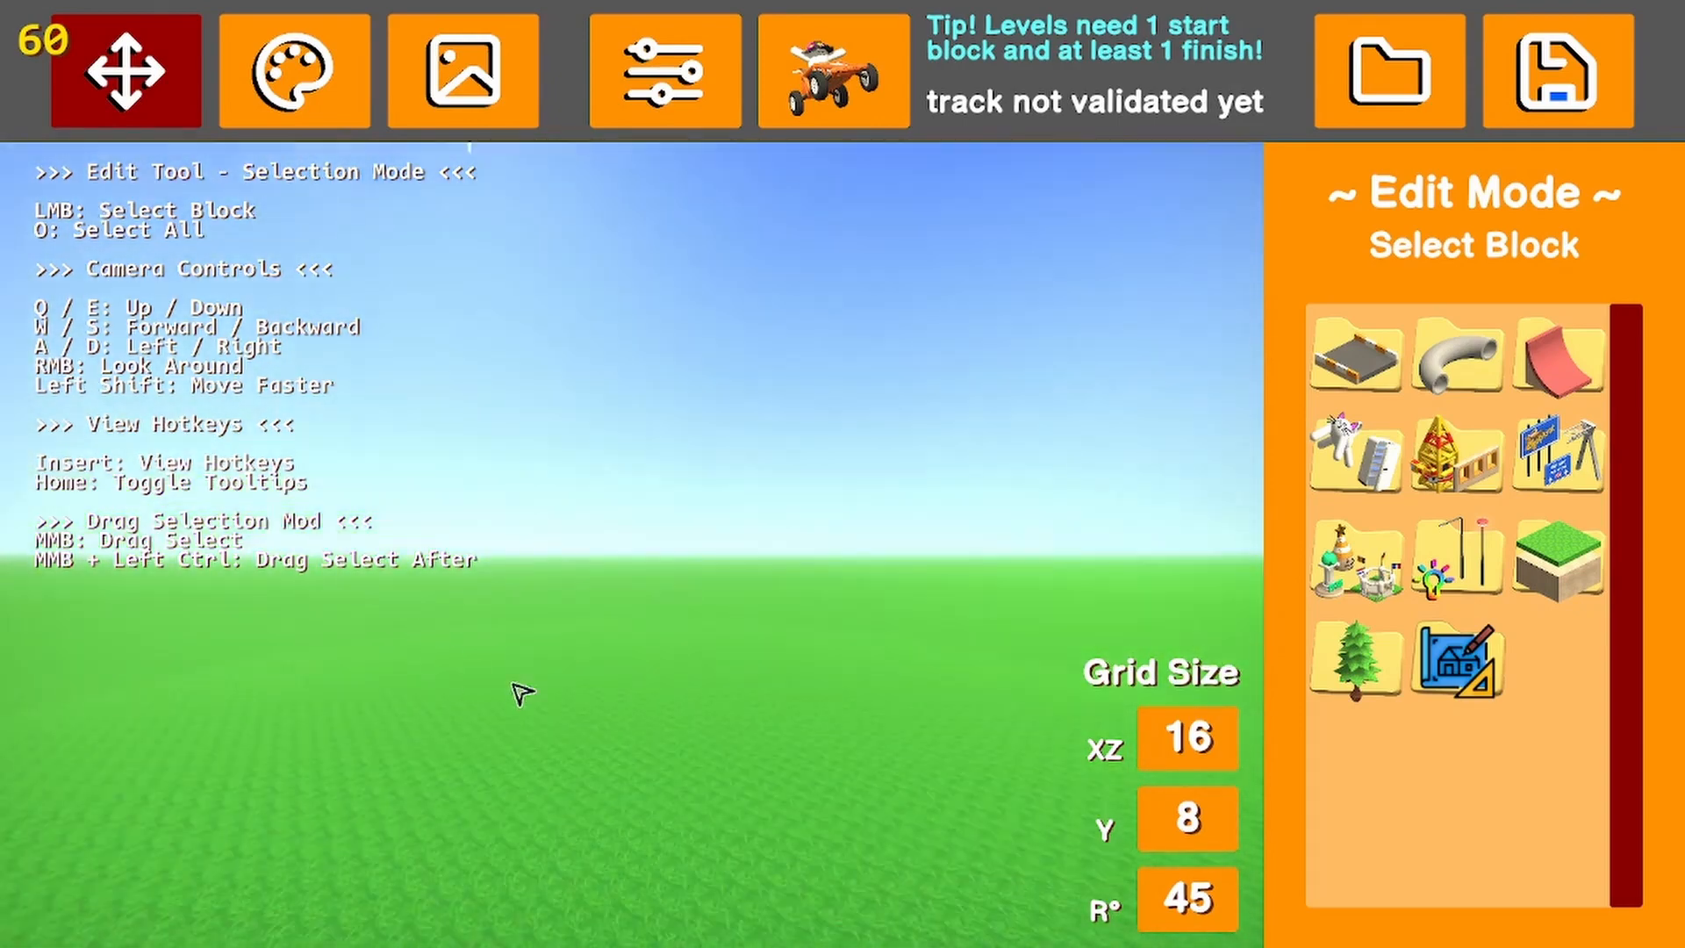
pyautogui.press('1')
pyautogui.press('2')
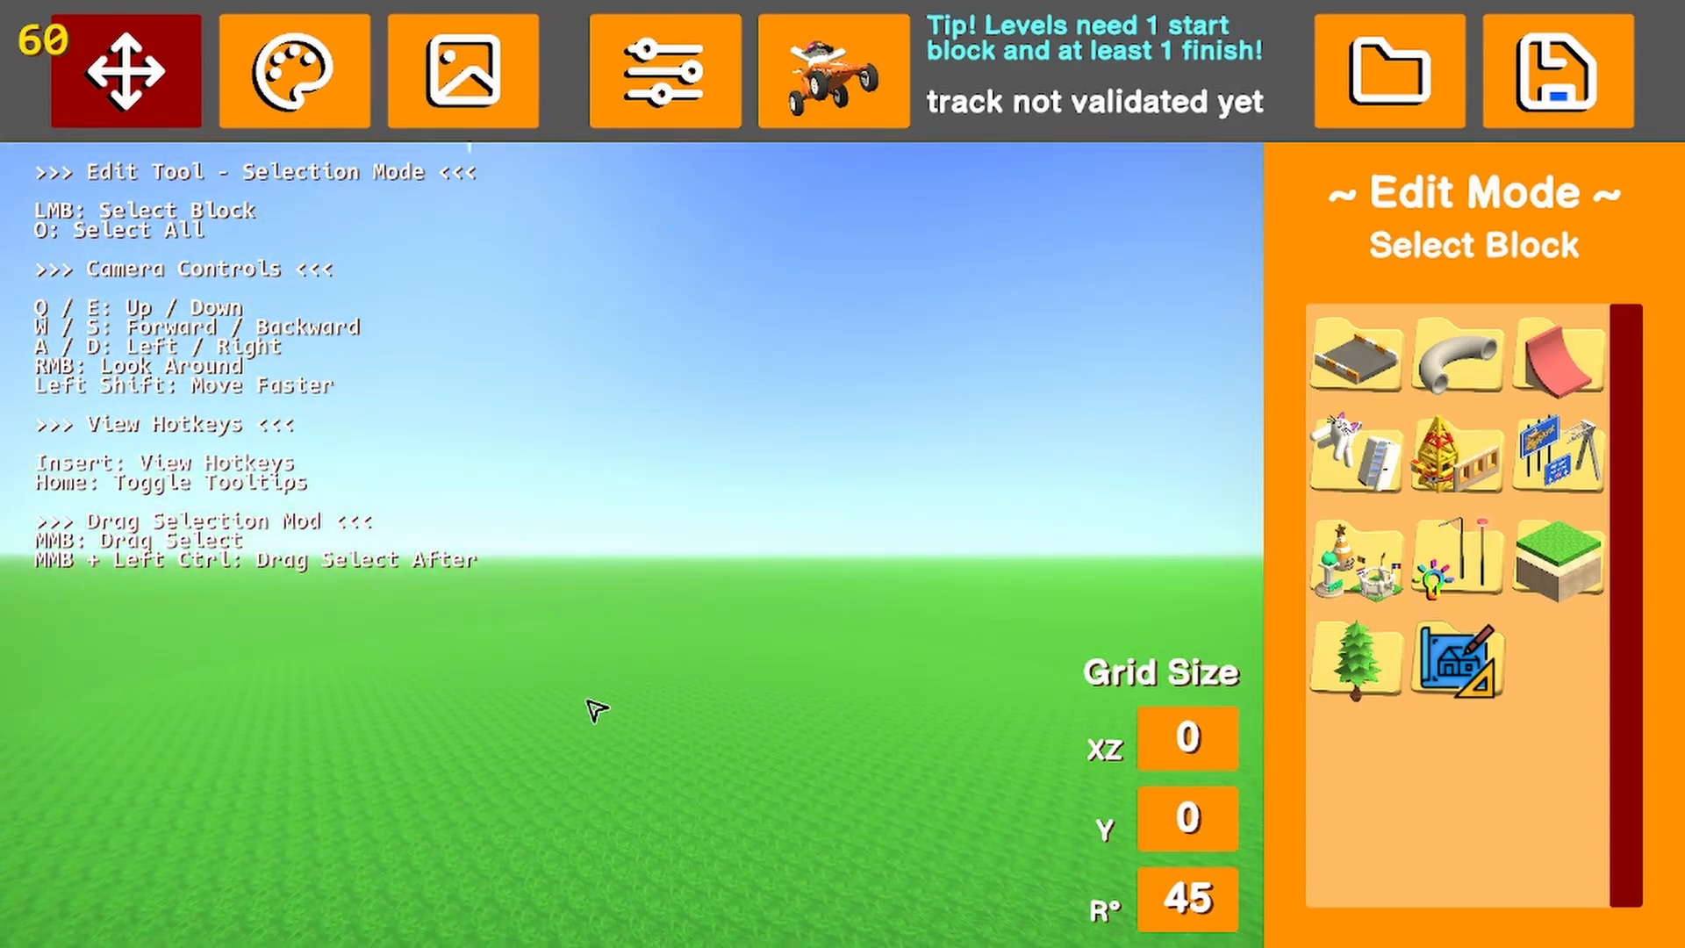
pyautogui.press('1')
pyautogui.press('2')
pyautogui.press('3')
pyautogui.press('3')
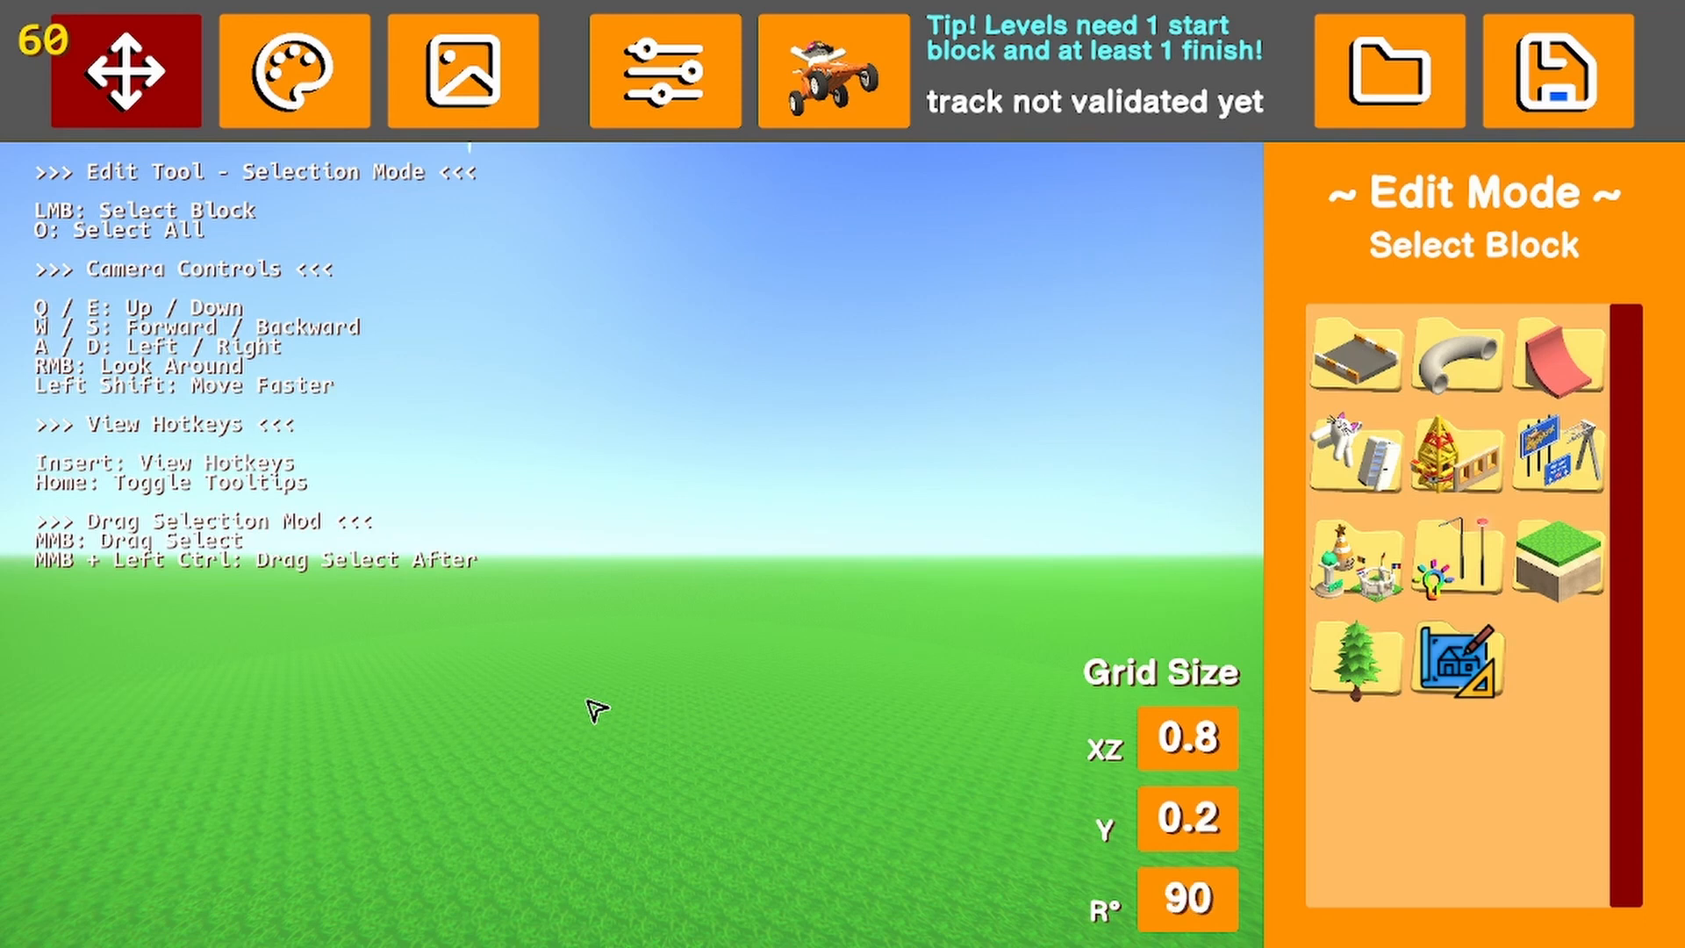
# Set the rotation step to 0 and cycle the horizontal XZ grid through its sizes back to 0.8
pyautogui.press('1')
pyautogui.press('1')
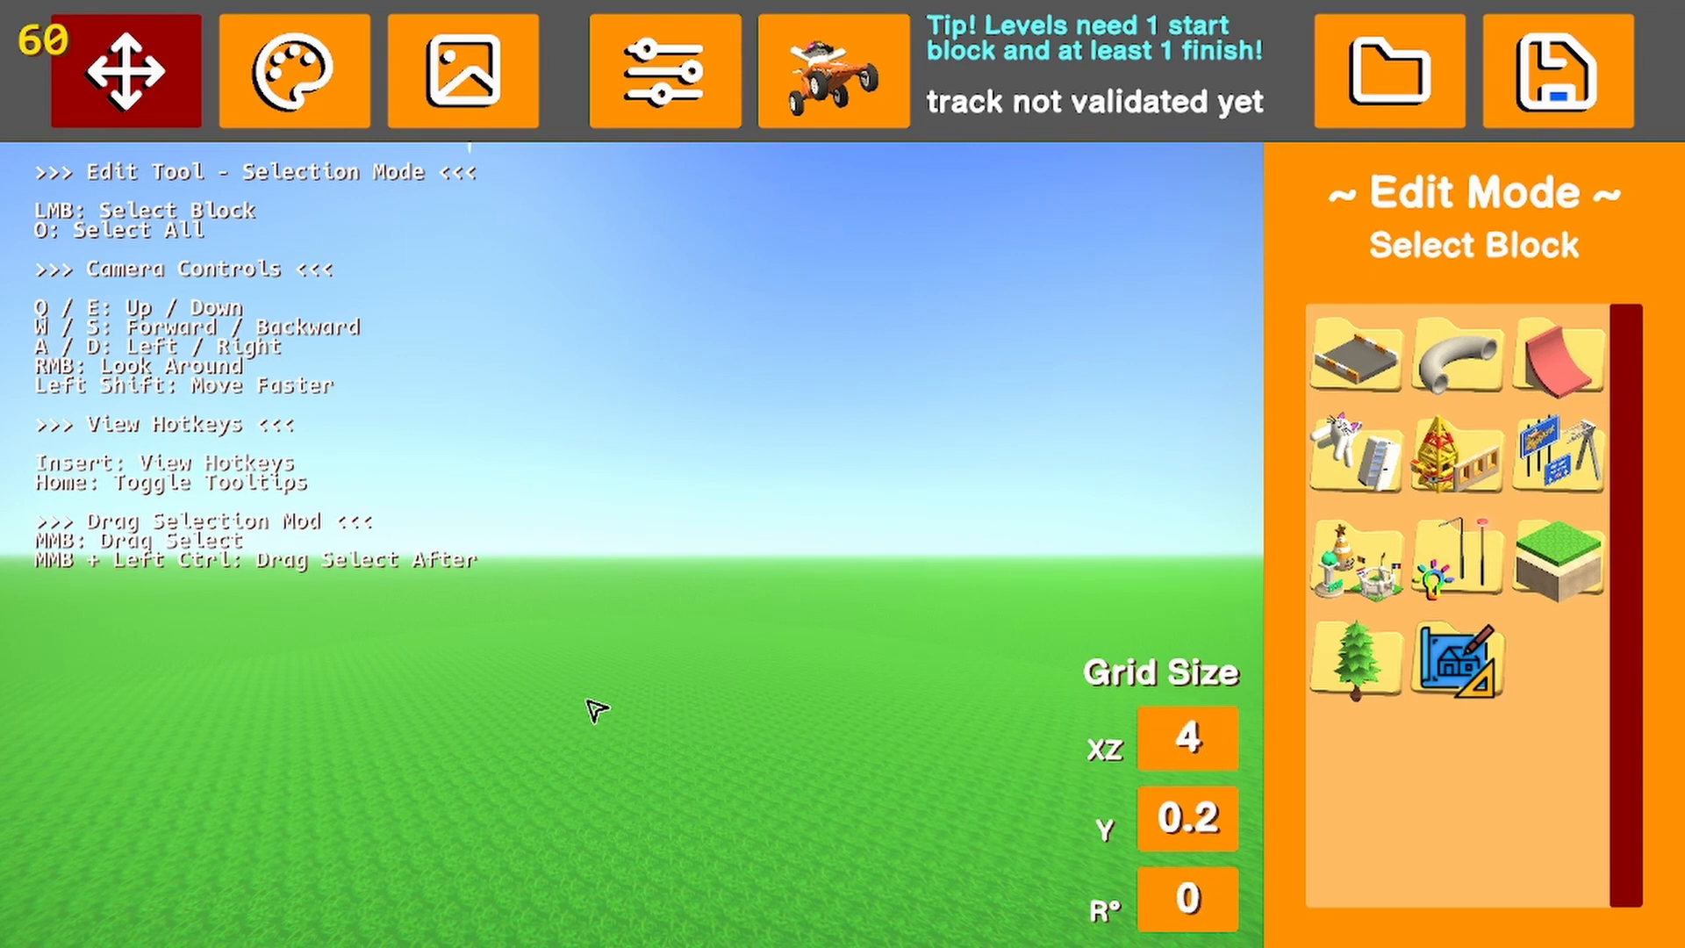
pyautogui.press('1')
pyautogui.press('1')
# Set the grid size to XZ 1.6 and Y 8, and the rotation step to 30 degrees
pyautogui.press('1')
pyautogui.press('1')
pyautogui.press('1')
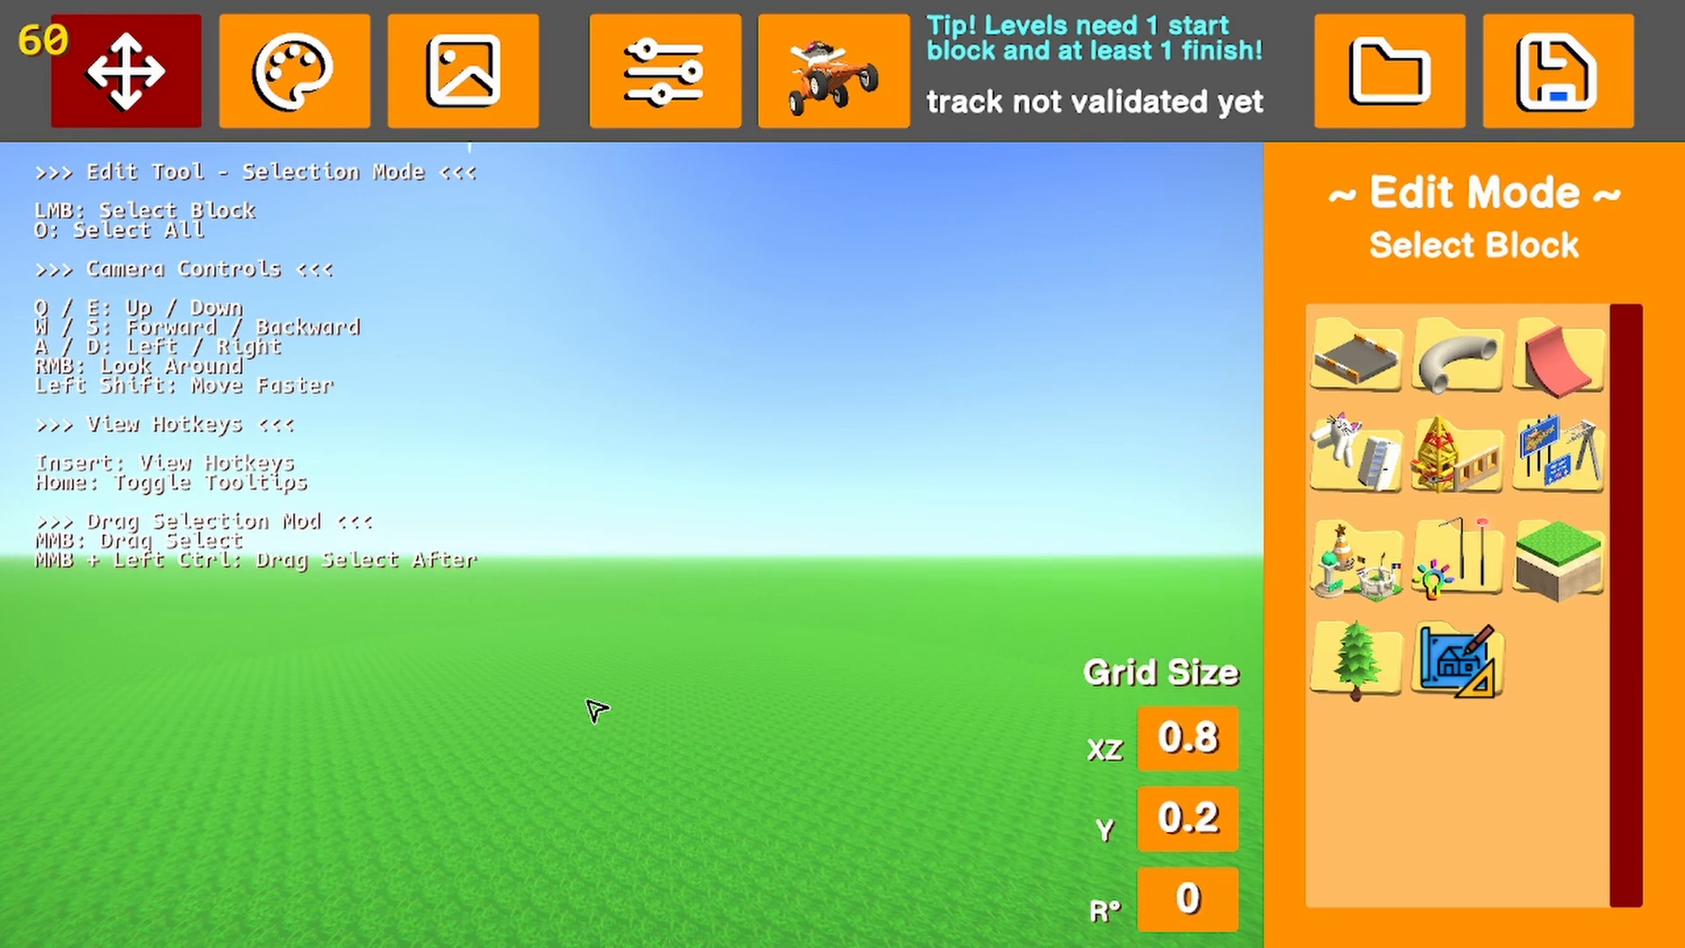
pyautogui.press('2')
pyautogui.press('1')
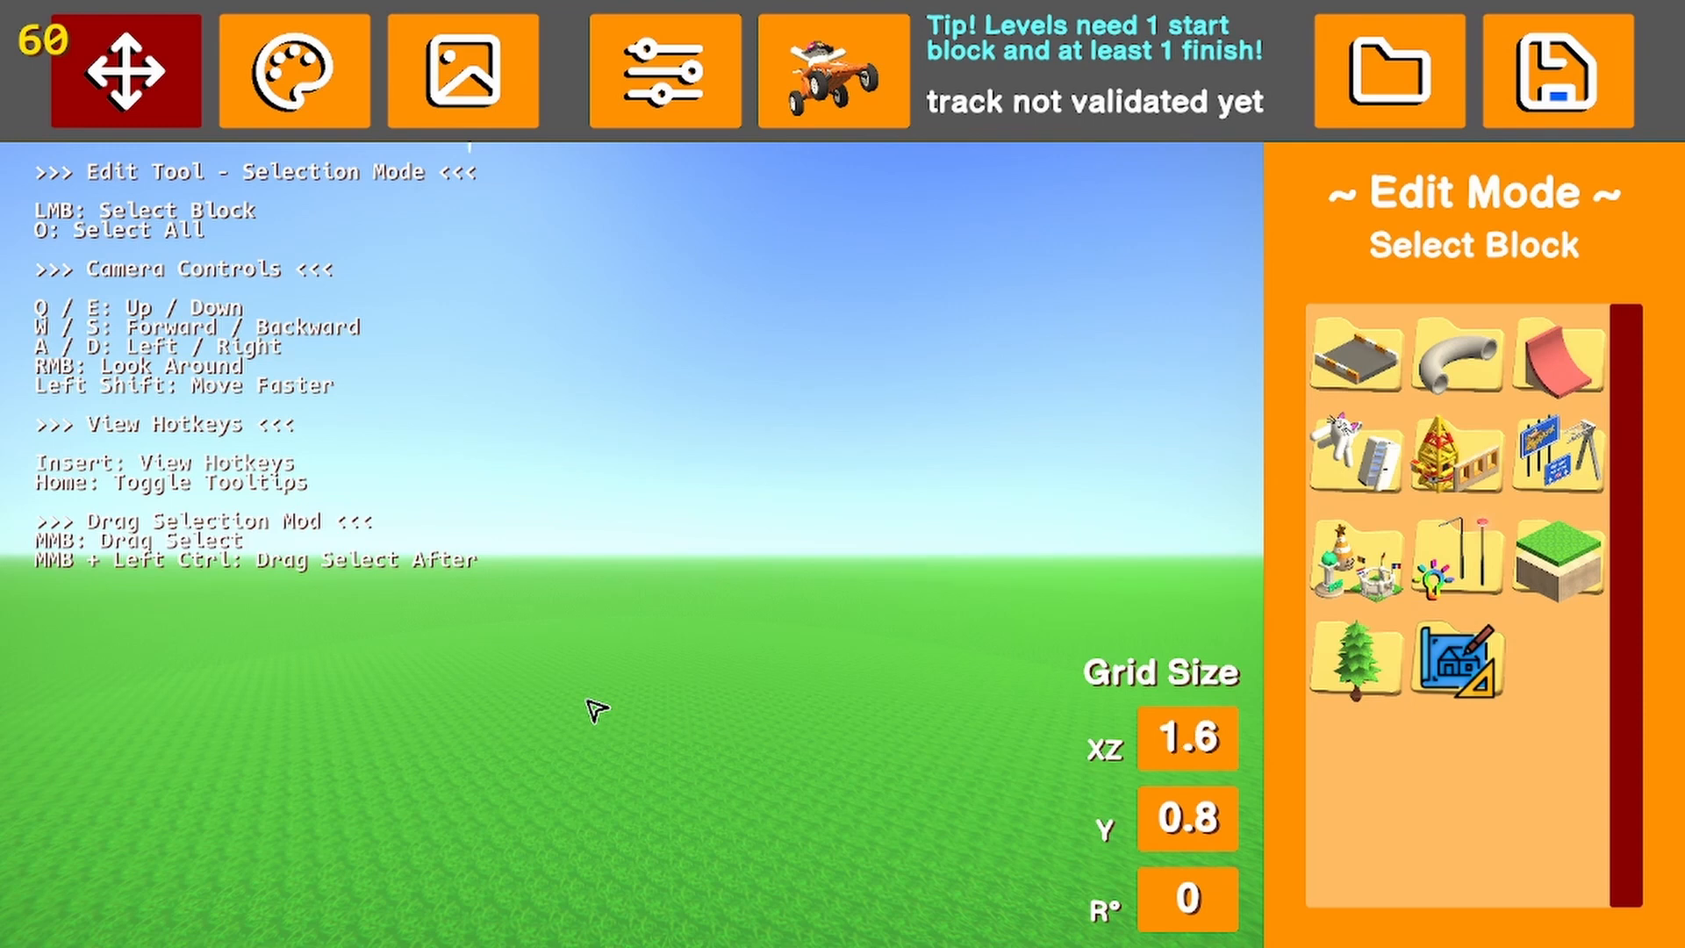
pyautogui.press('2')
pyautogui.press('2')
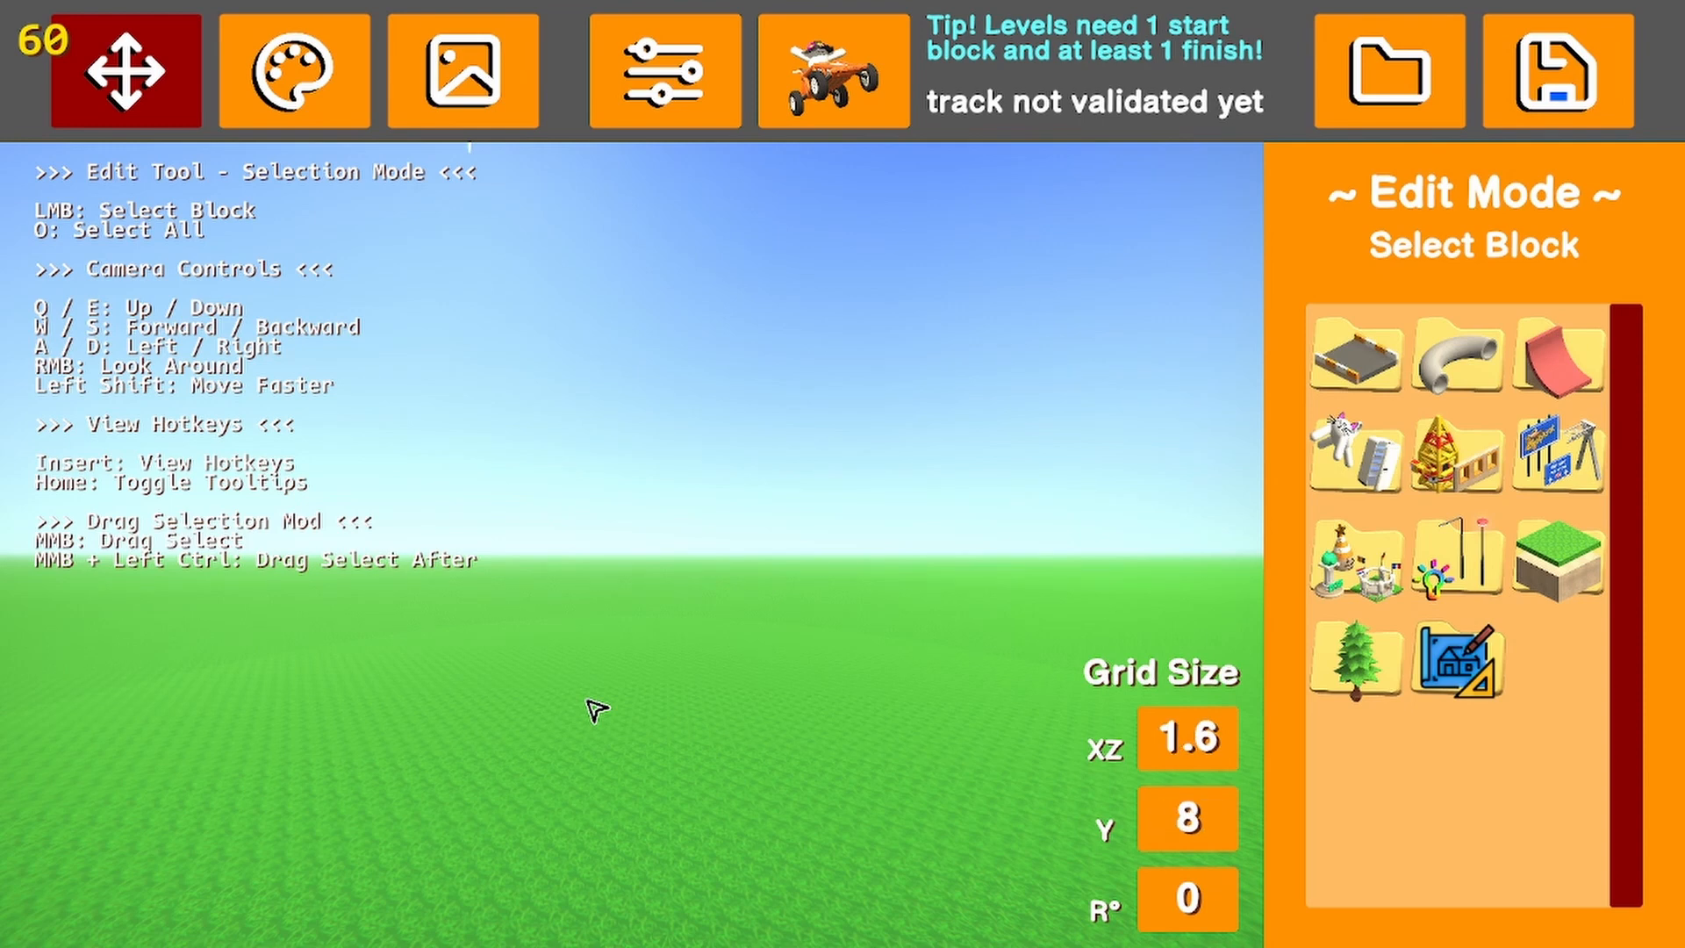
pyautogui.press('3')
pyautogui.press('3')
pyautogui.press('3')
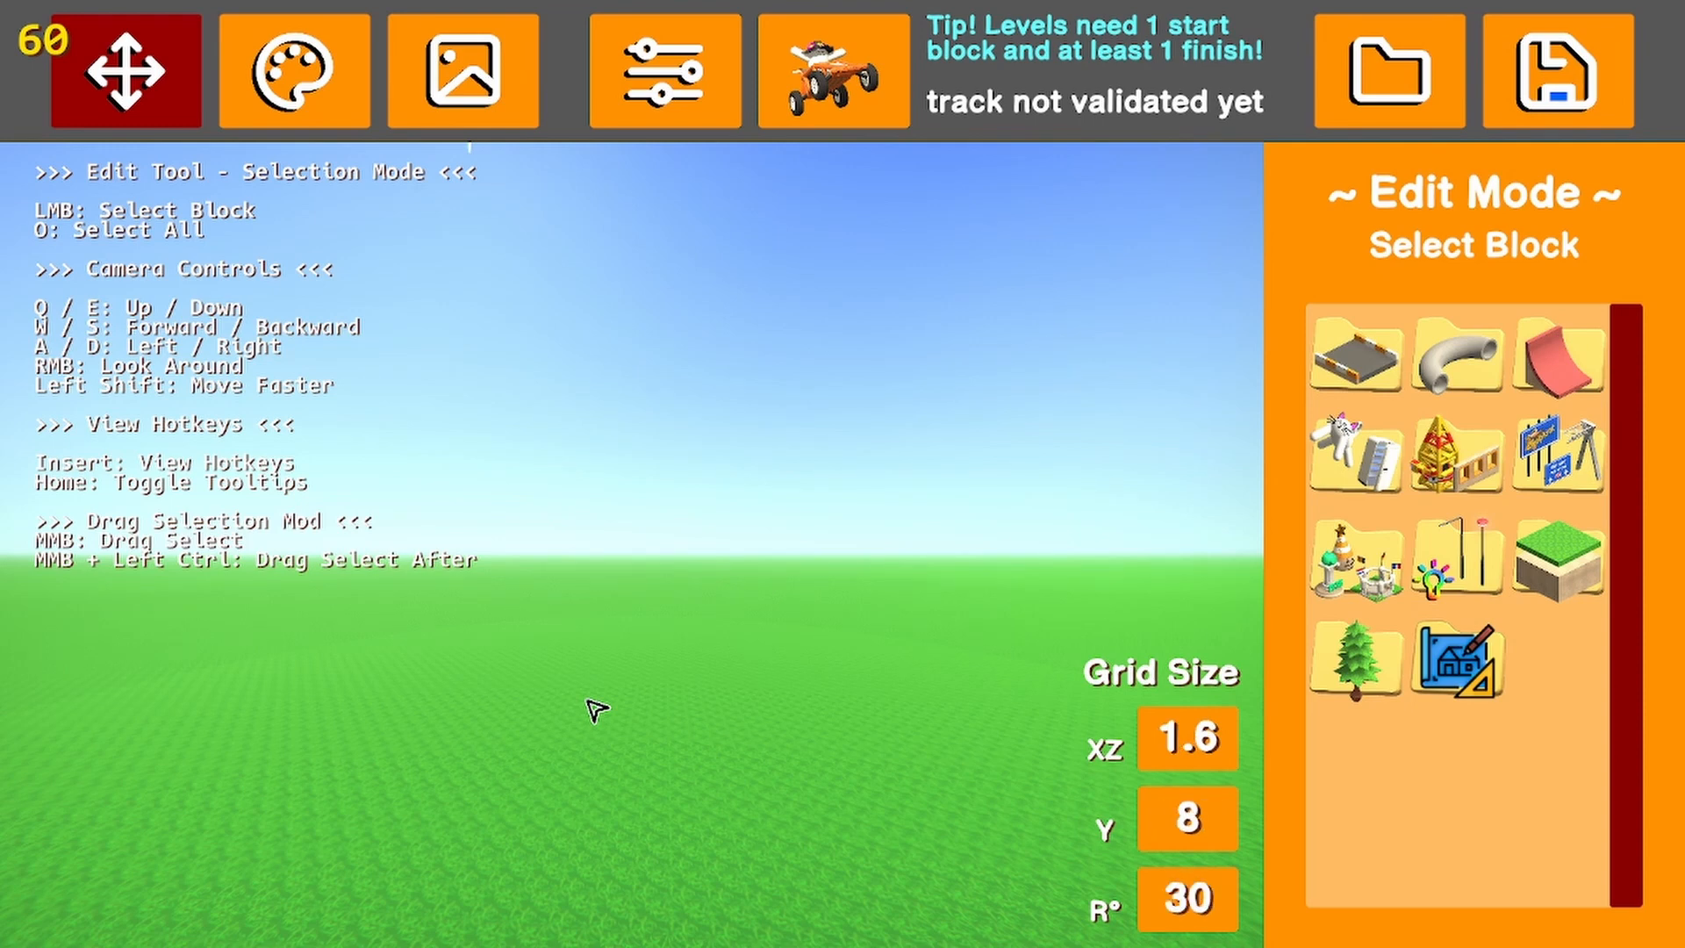
# Cycle the horizontal XZ grid size through 0 to 4
pyautogui.click(1196, 738)
pyautogui.click(1196, 738)
pyautogui.click(1204, 767)
pyautogui.click(1204, 767)
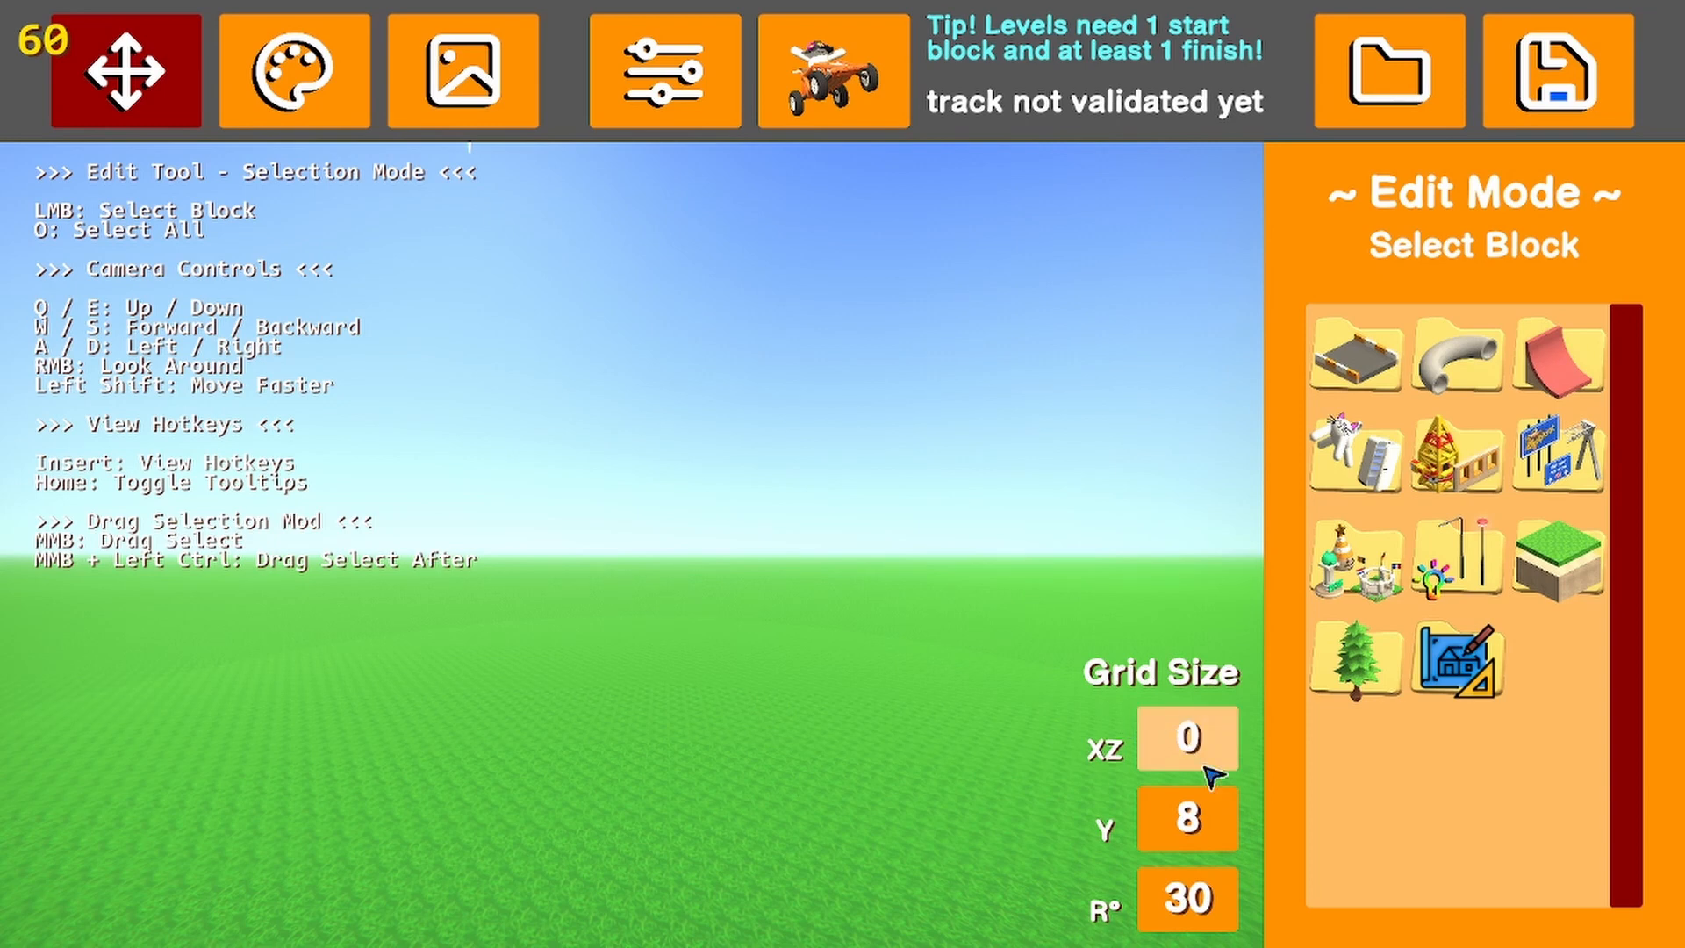
pyautogui.click(1209, 768)
pyautogui.click(1210, 769)
pyautogui.click(1209, 769)
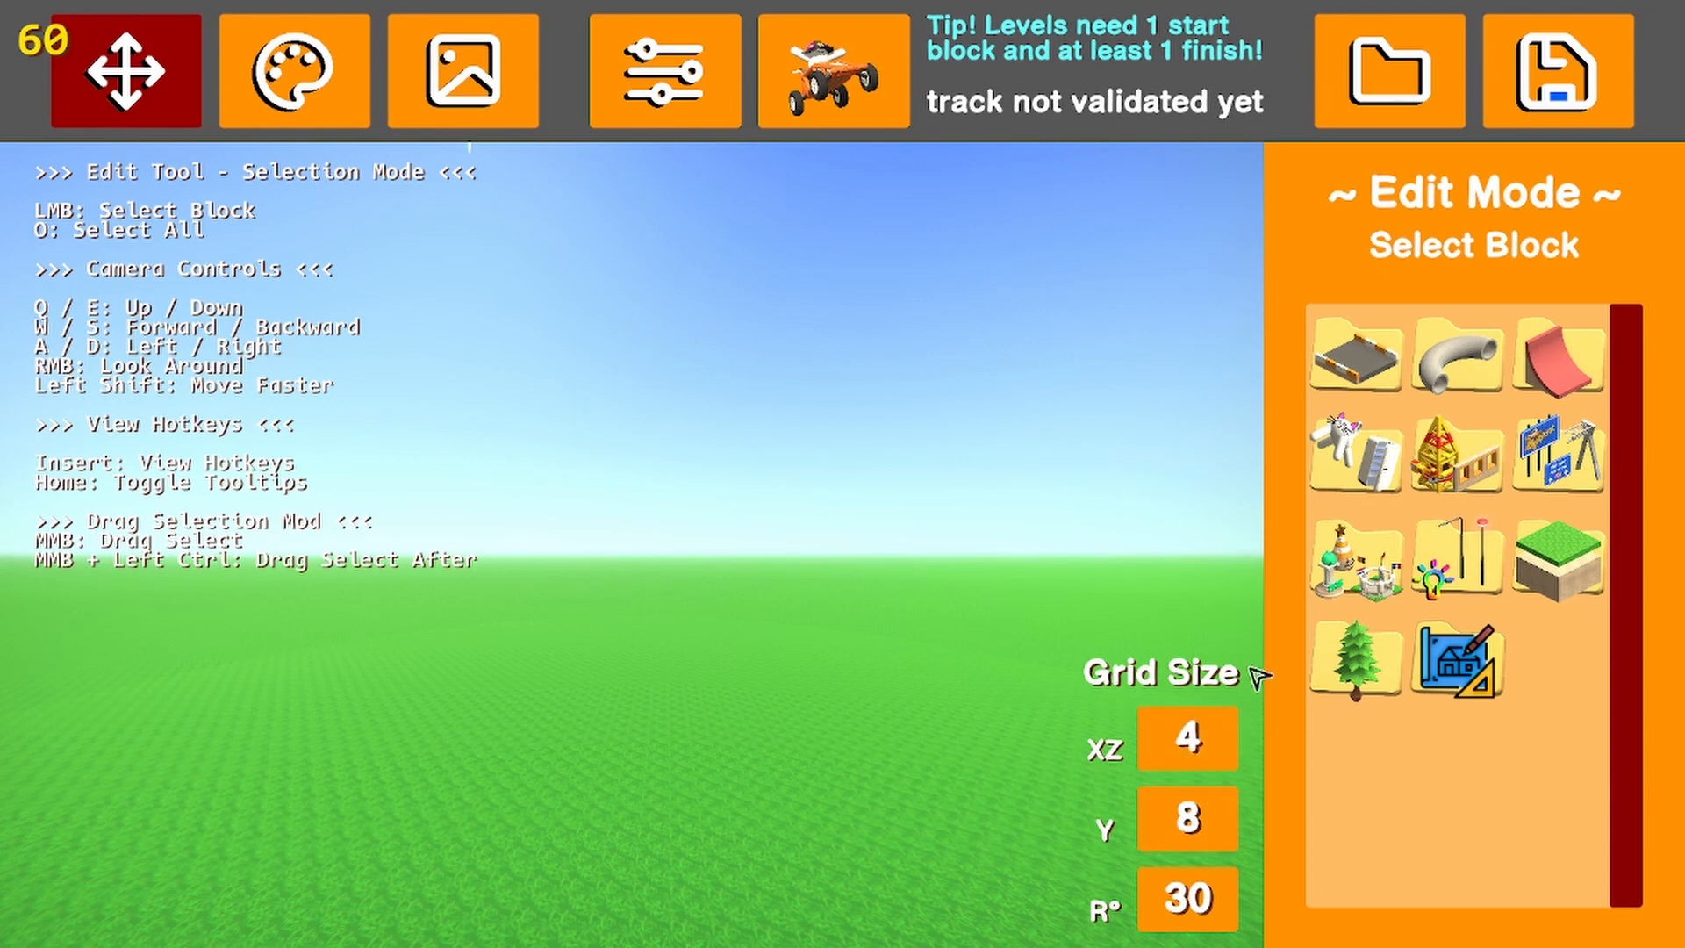
# Place a start block on the ground at position 40, 0, 0, switch the XZ grid to 16, and delete the block
pyautogui.click(1362, 360)
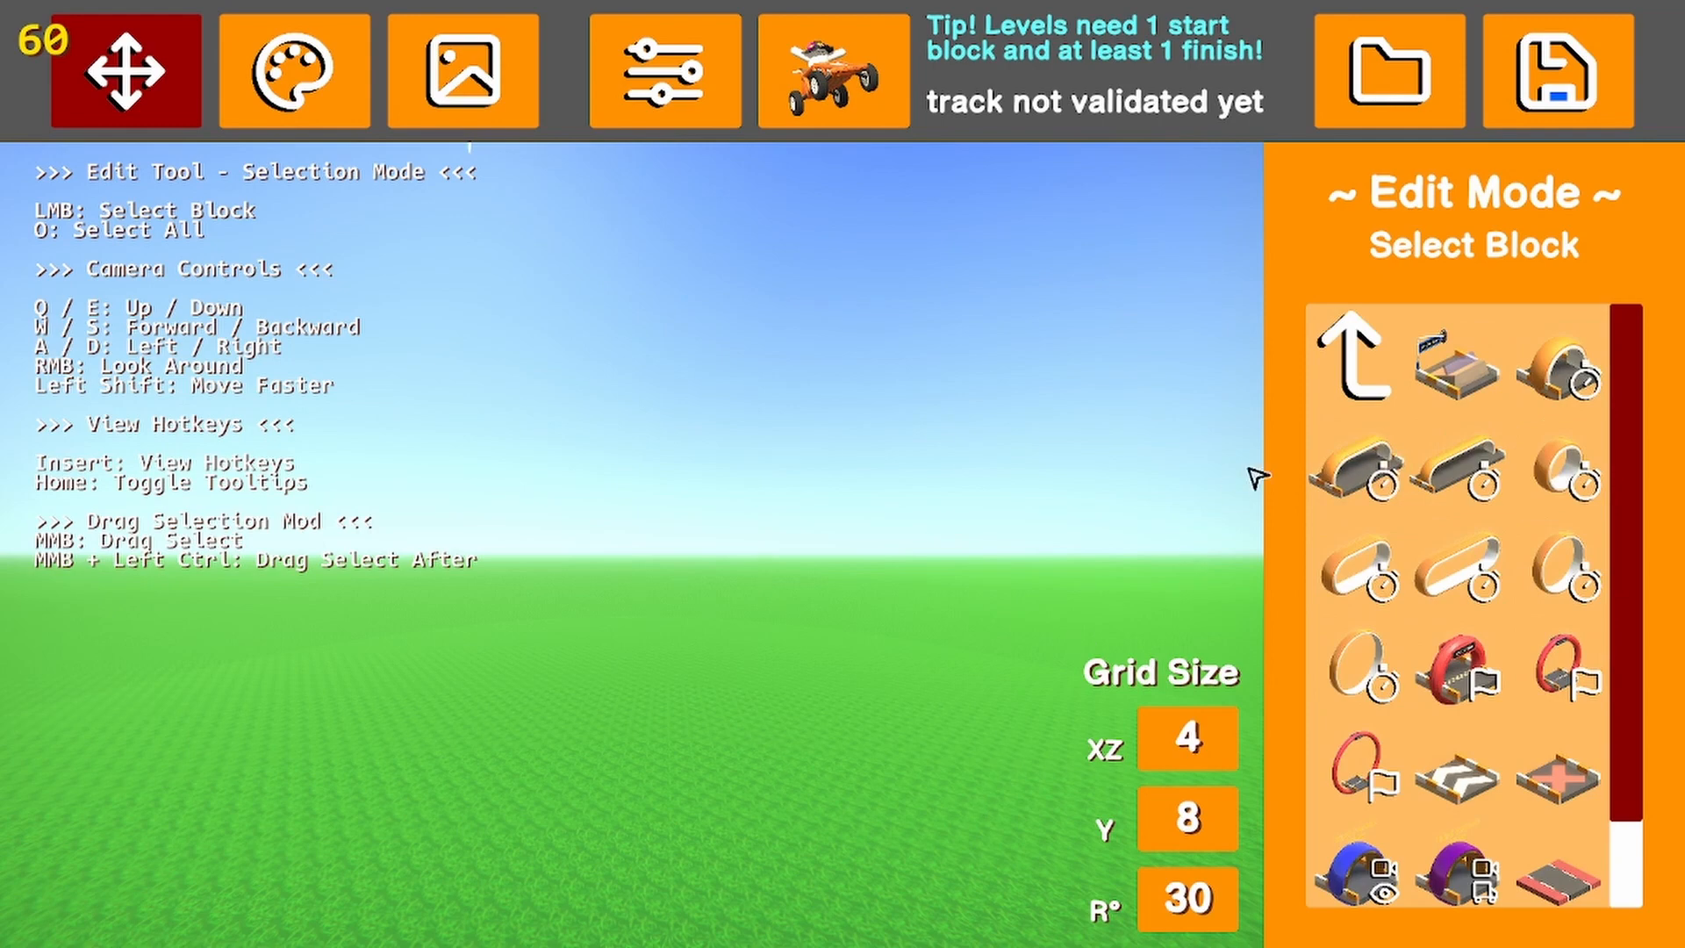
pyautogui.click(1457, 364)
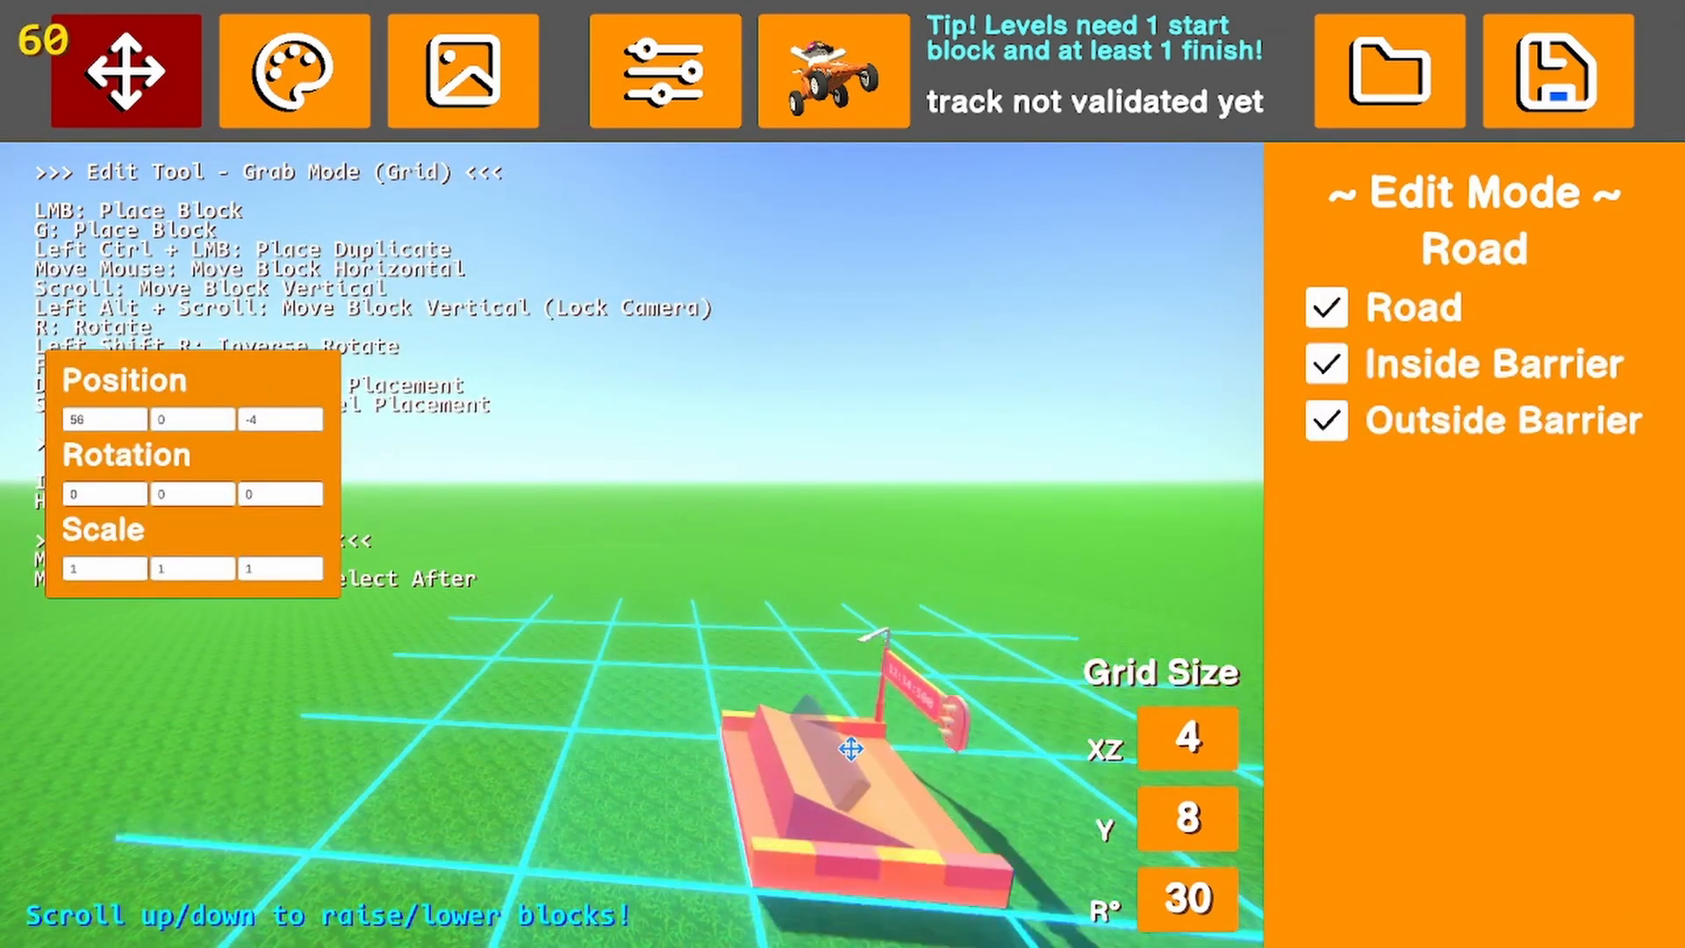
pyautogui.click(825, 676)
pyautogui.click(1145, 737)
pyautogui.click(1146, 737)
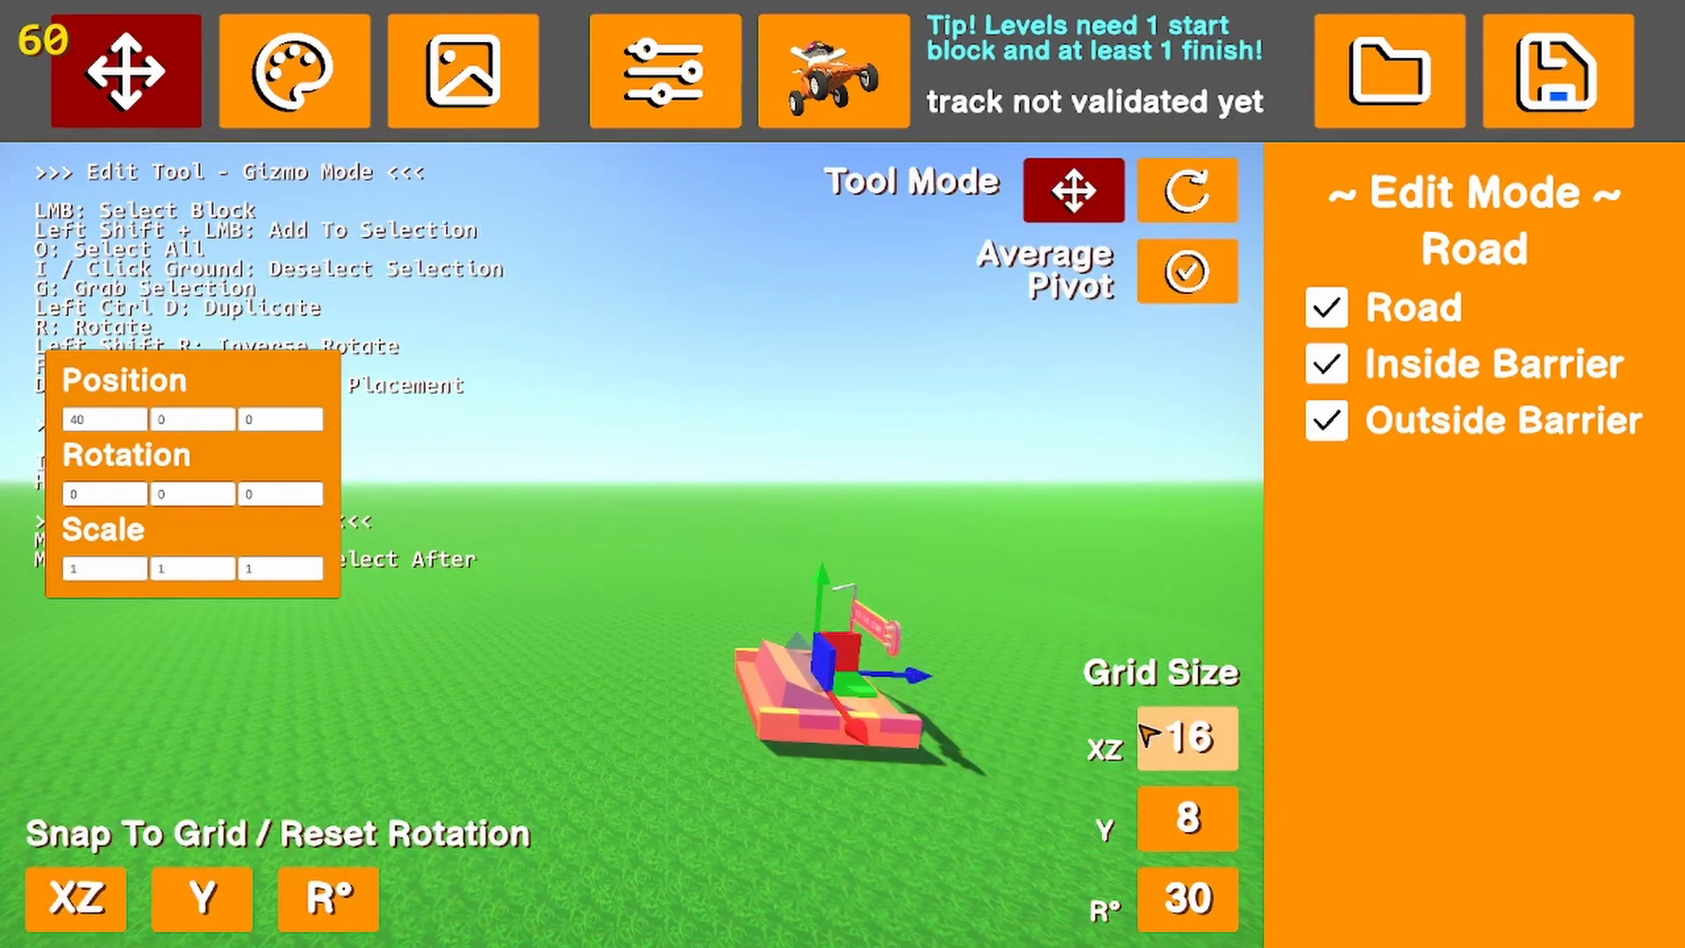
pyautogui.moveTo(896, 677); pyautogui.dragTo(676, 734)
pyautogui.press('Delete')
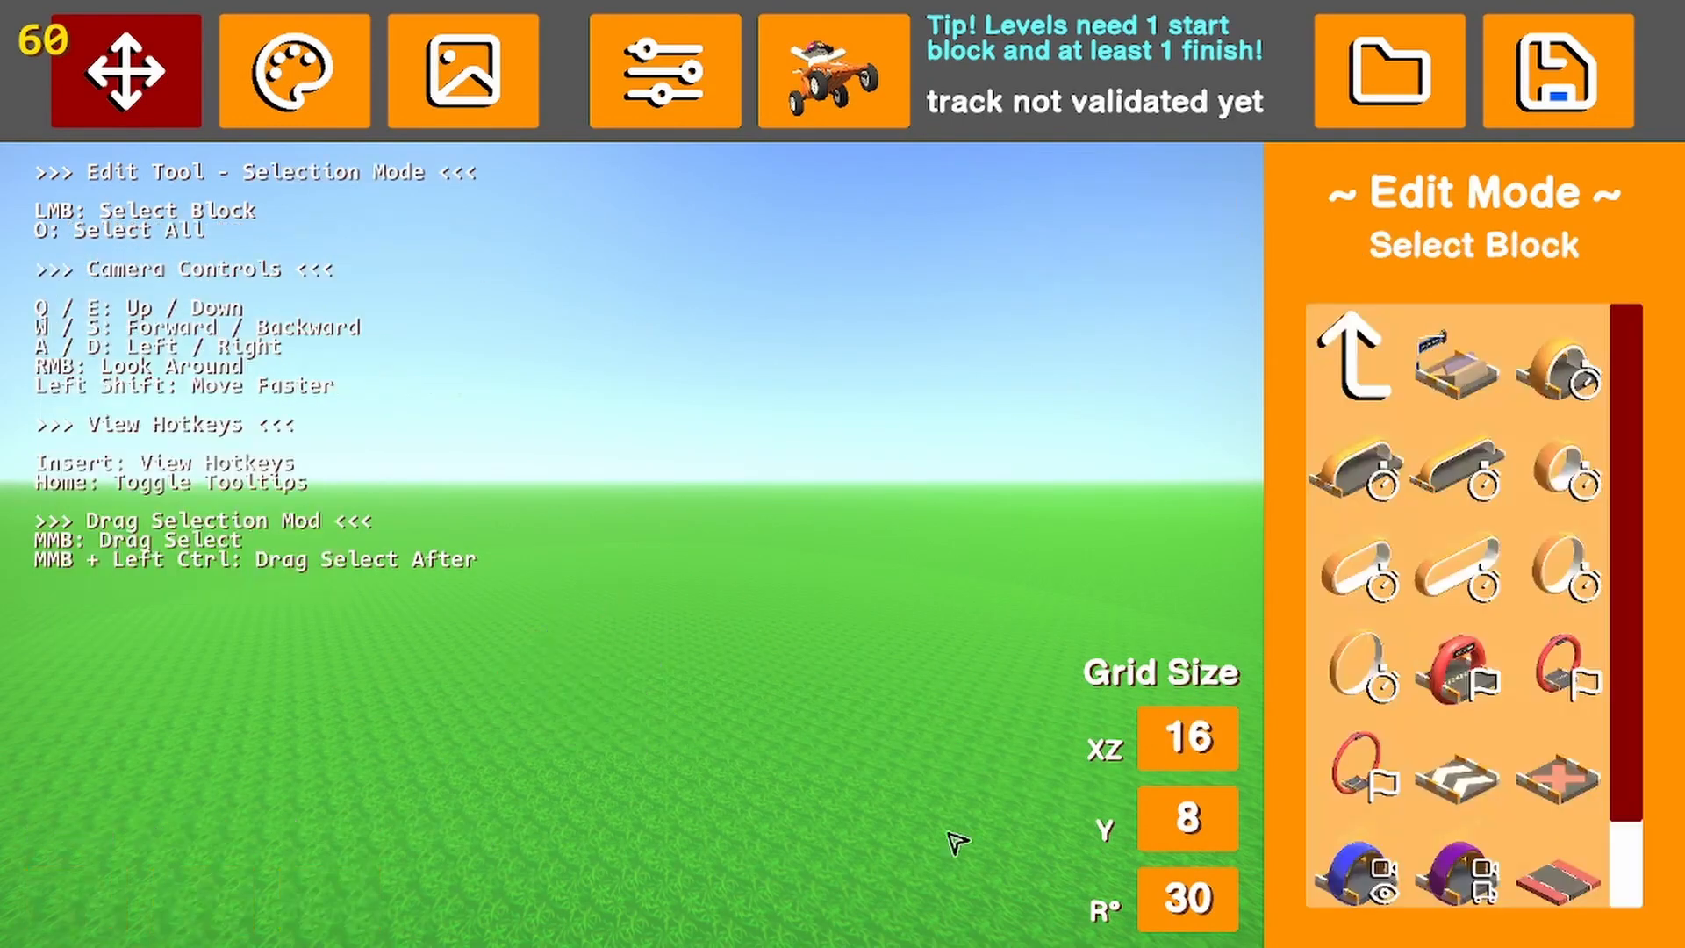
# Set the grid size to XZ 4 and Y 4, and the rotation step to 45 degrees
pyautogui.click(1208, 754)
pyautogui.click(1208, 754)
pyautogui.click(1208, 754)
pyautogui.click(1207, 754)
pyautogui.click(1206, 754)
pyautogui.click(1213, 808)
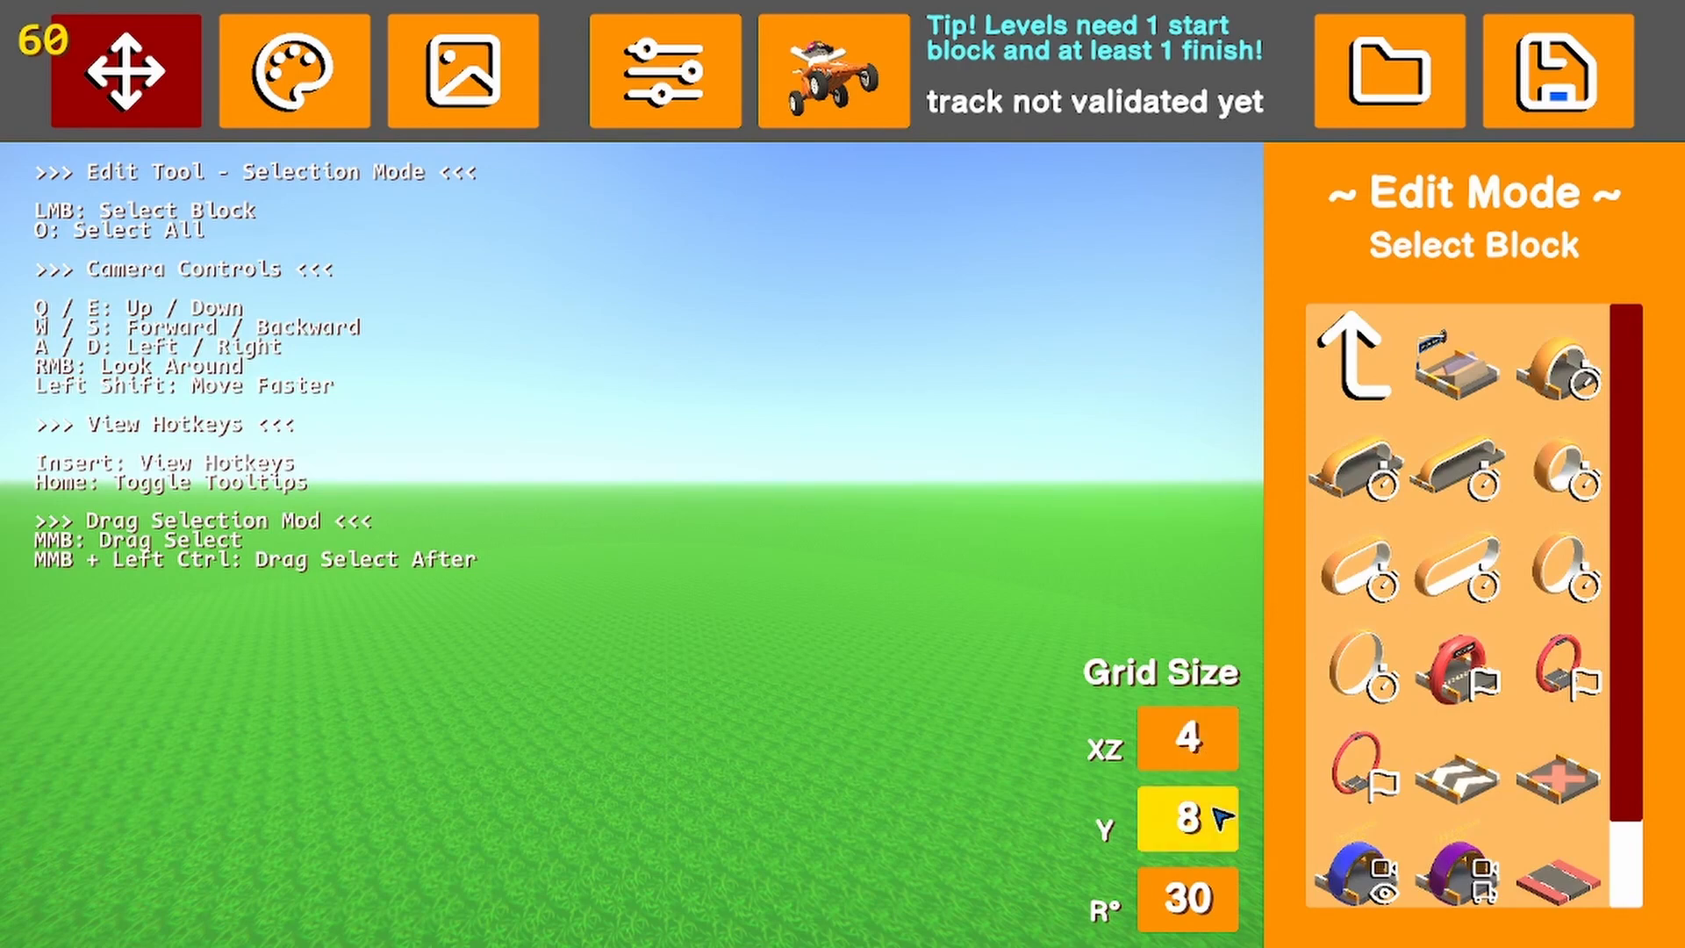
pyautogui.click(1213, 808)
pyautogui.click(1211, 811)
pyautogui.click(1211, 812)
pyautogui.click(1200, 830)
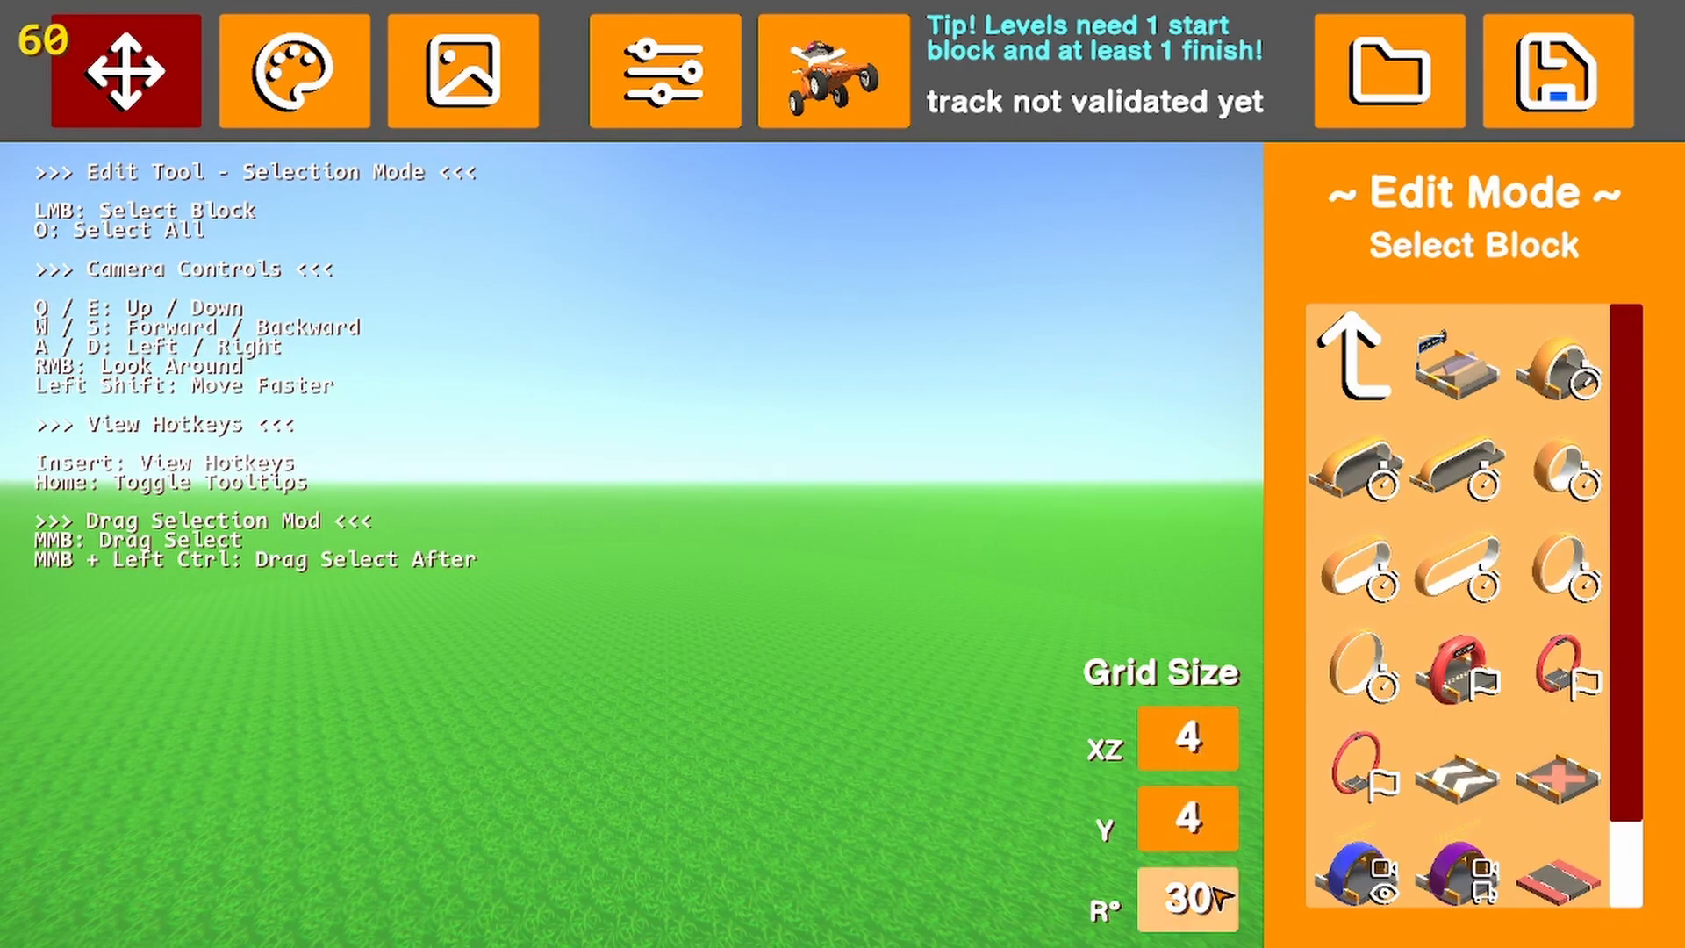
pyautogui.click(1213, 896)
# Browse the road block folders for the flat road pieces and for the start, checkpoint and finish pieces
pyautogui.moveTo(846, 696); pyautogui.dragTo(749, 659, button='right')
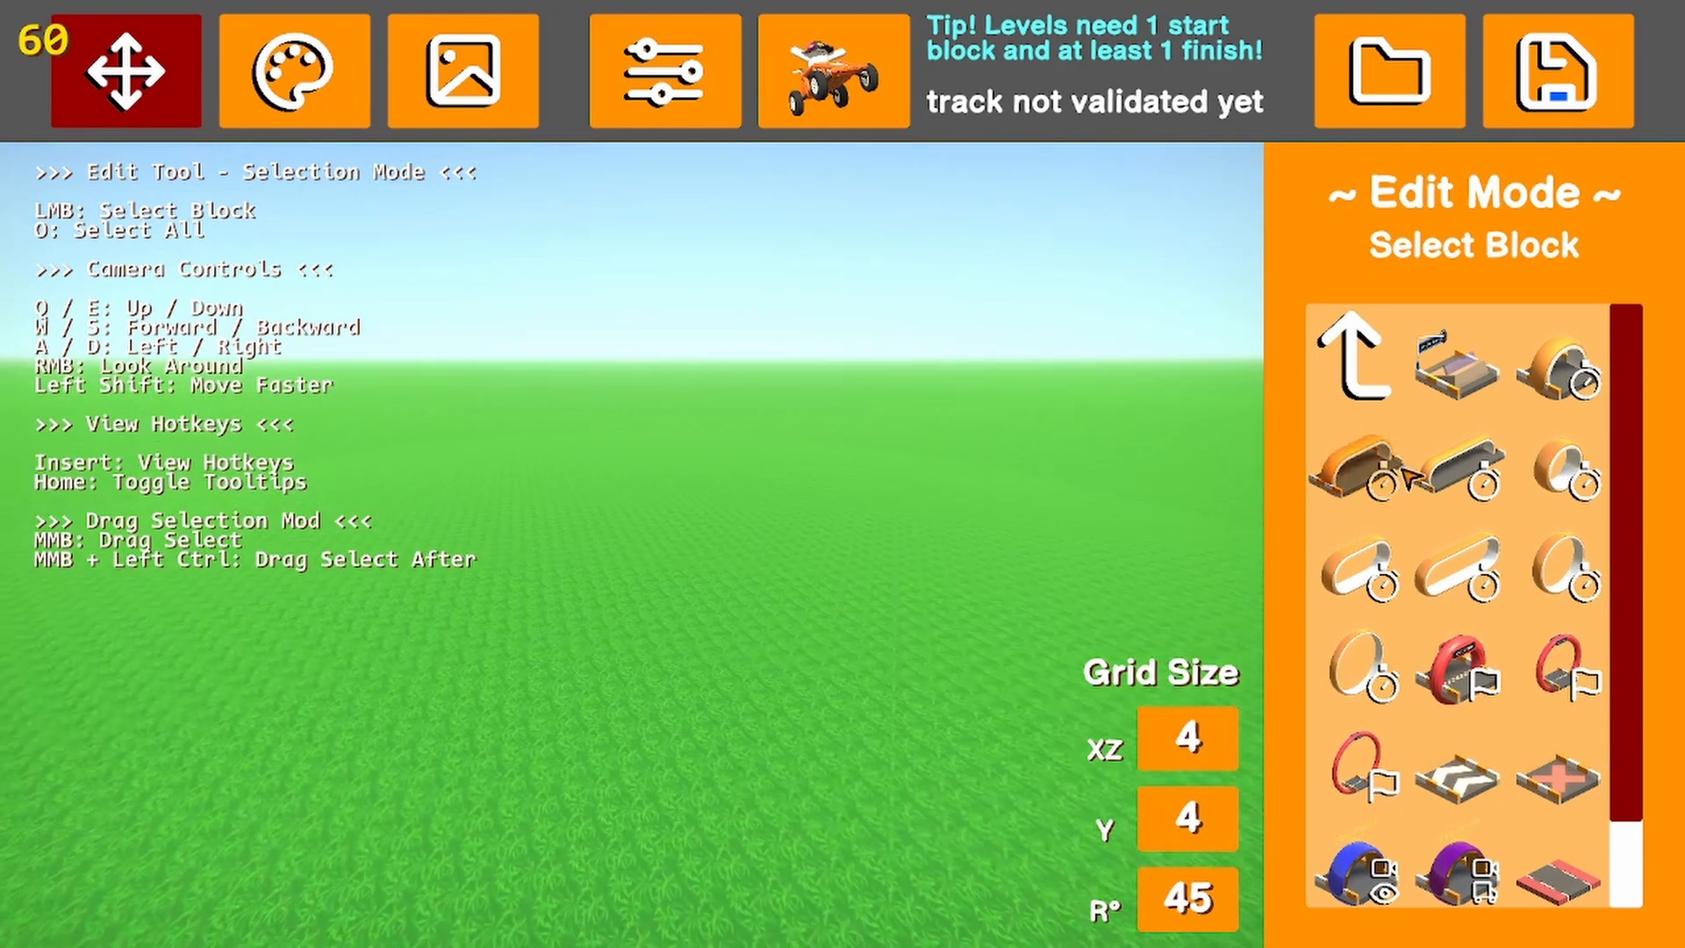
pyautogui.click(1356, 360)
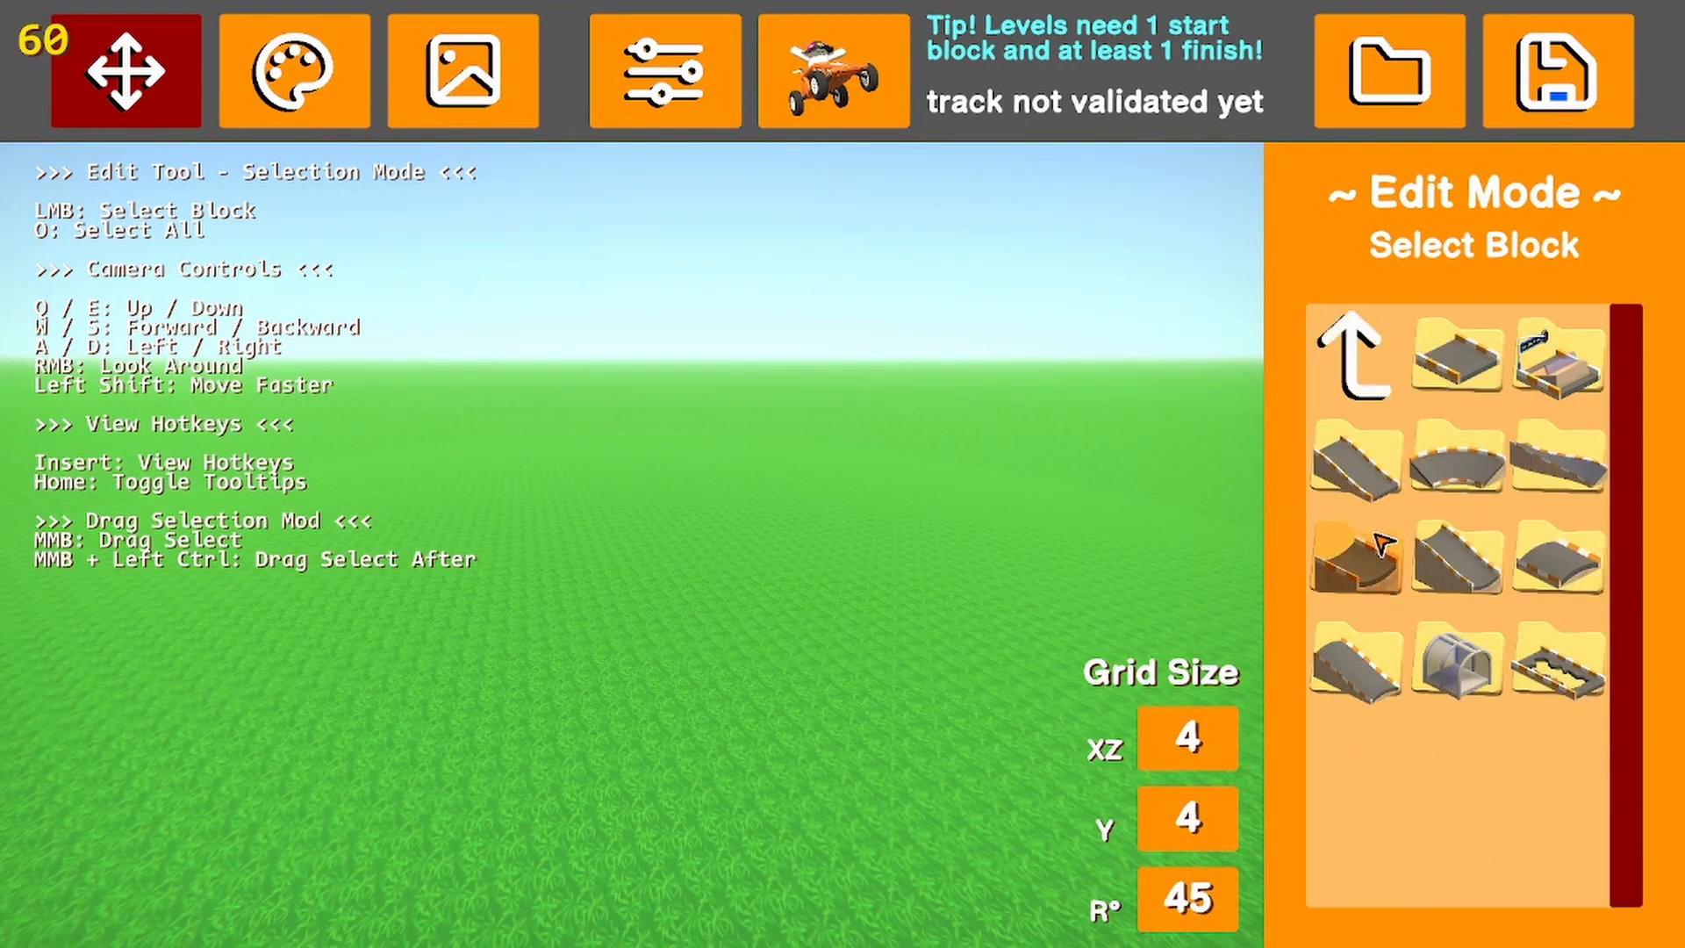
pyautogui.click(1474, 365)
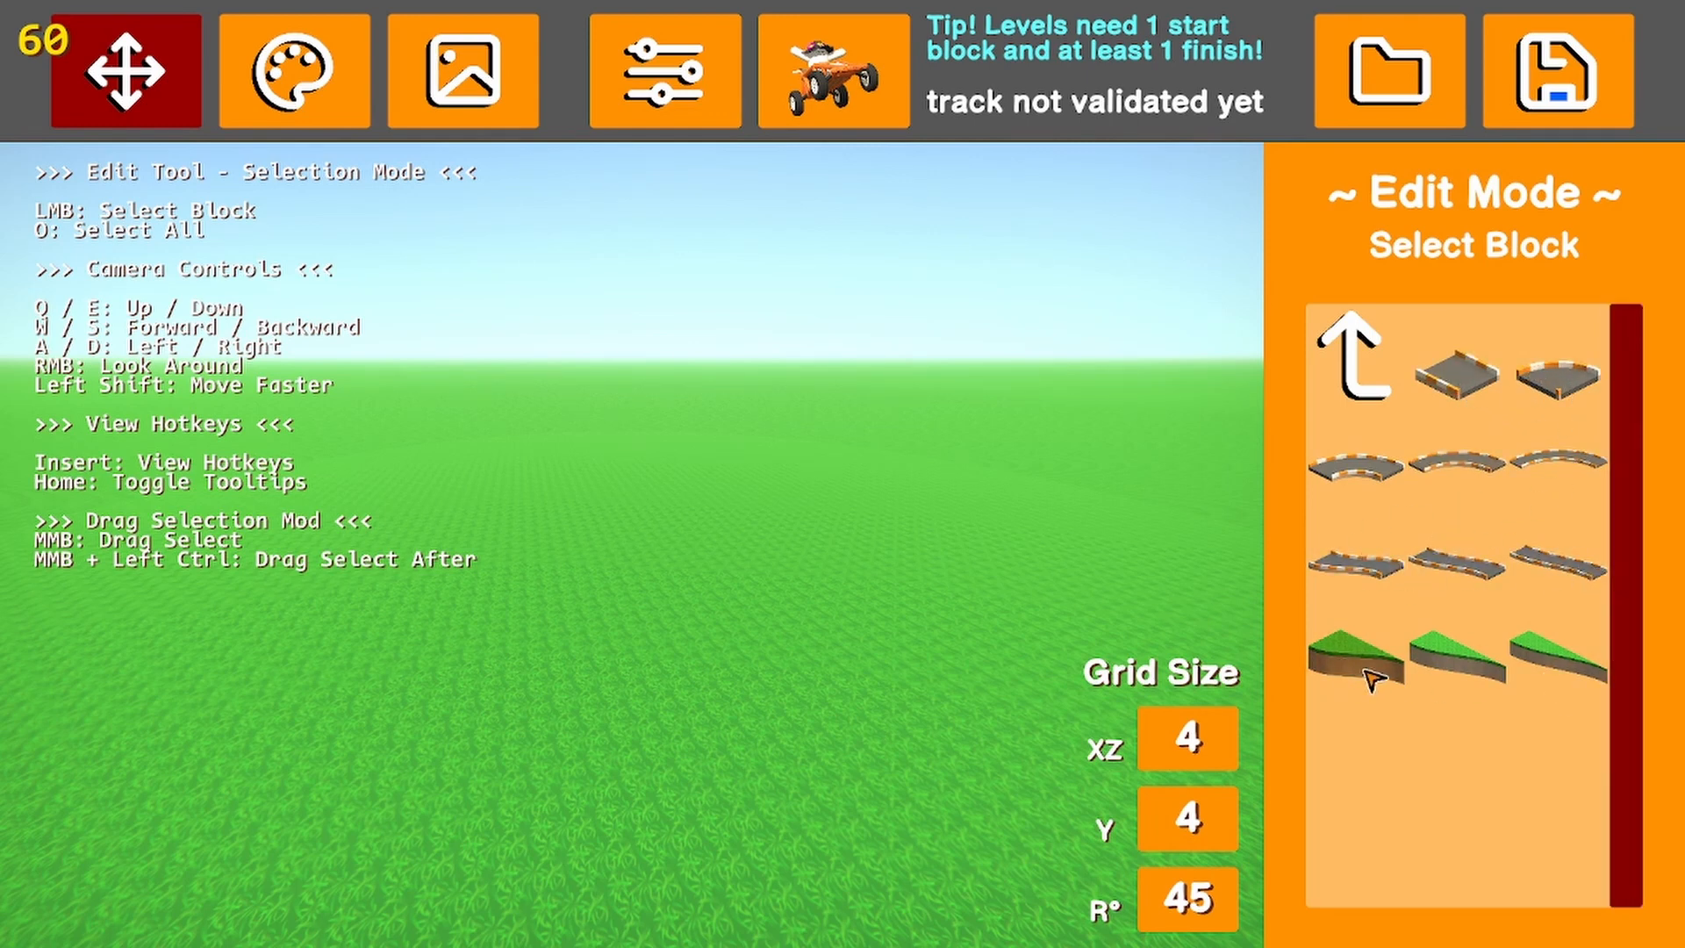
pyautogui.click(1347, 384)
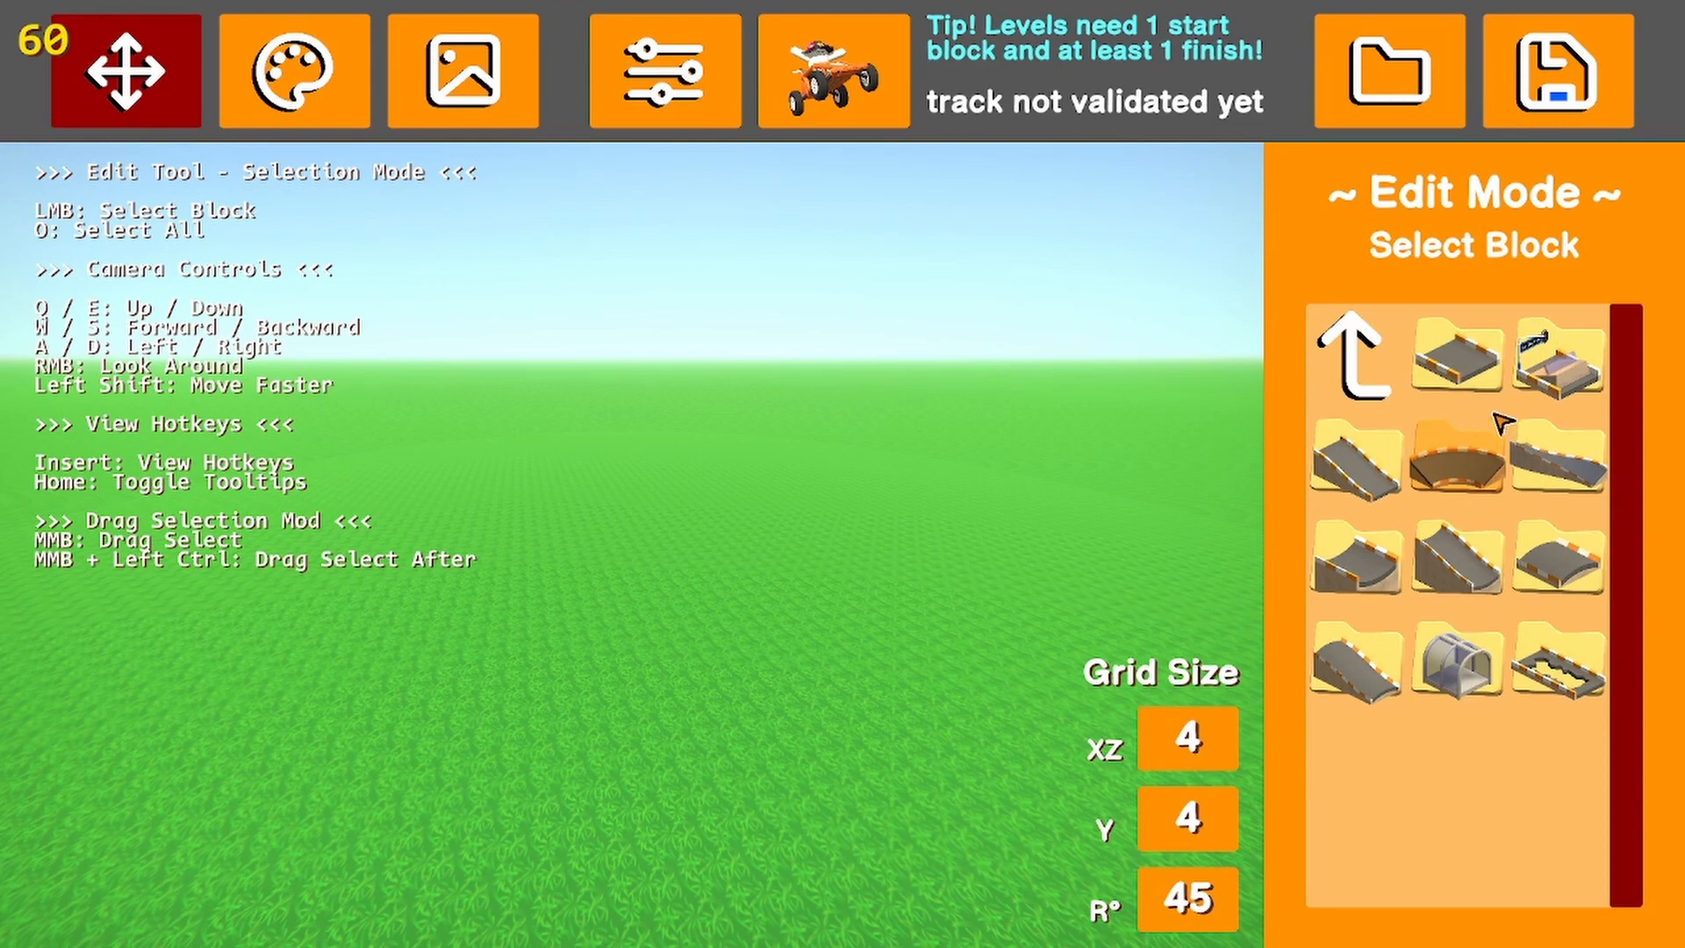
pyautogui.click(1579, 373)
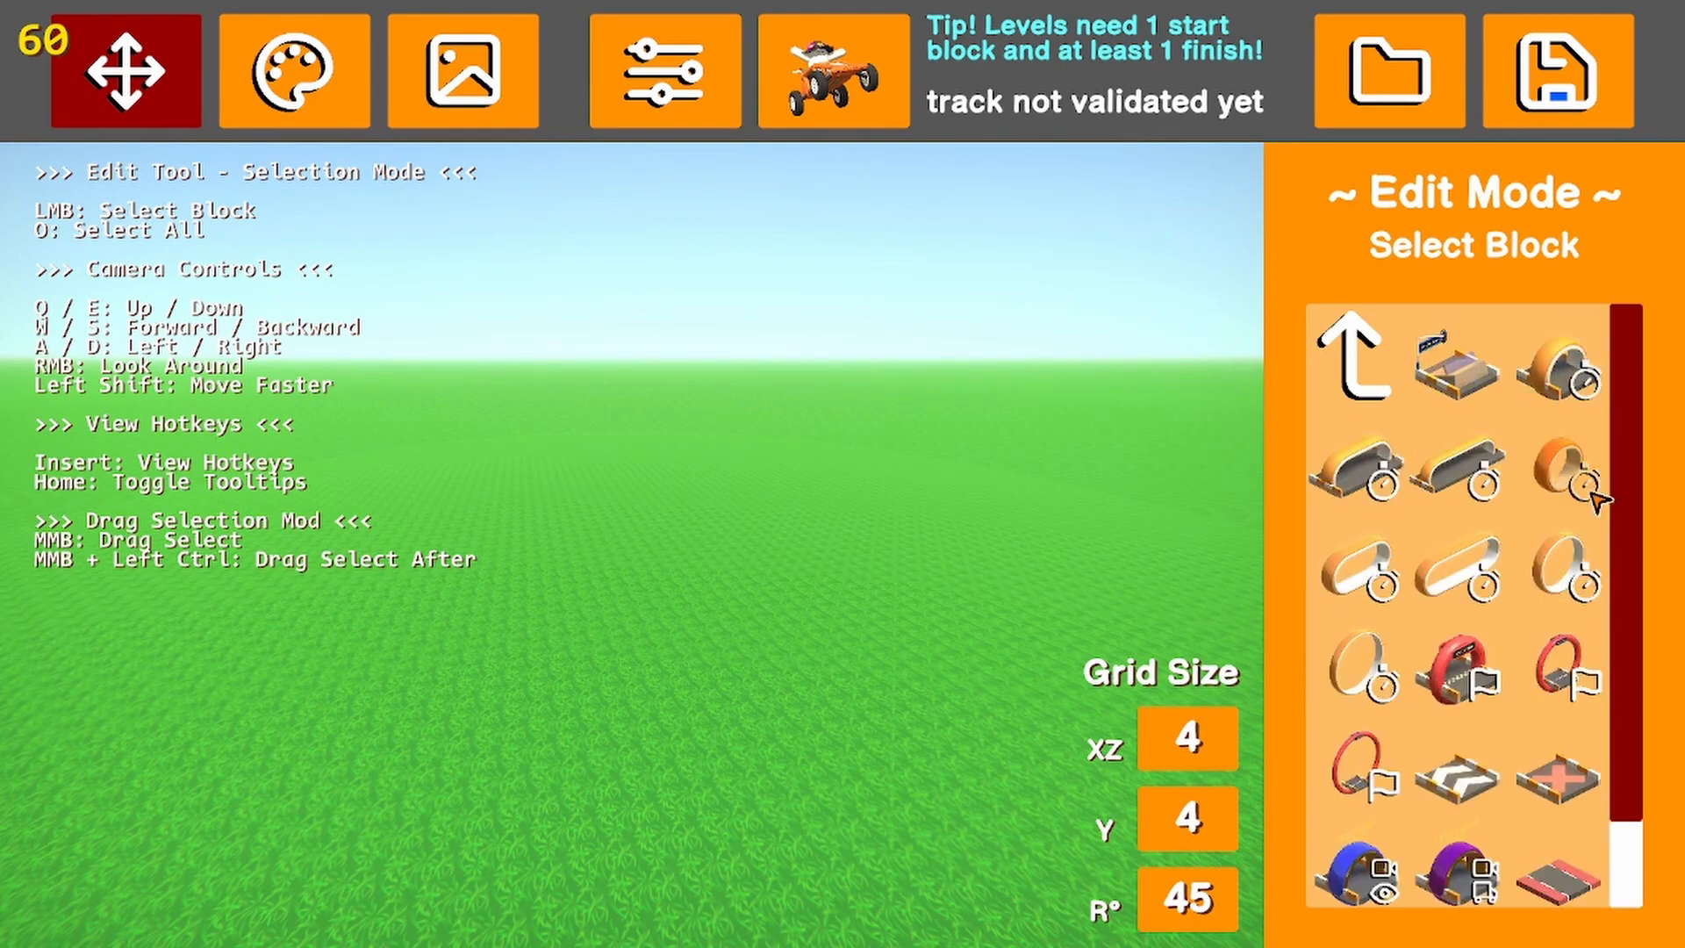
pyautogui.scroll(-1, 1489, 726)
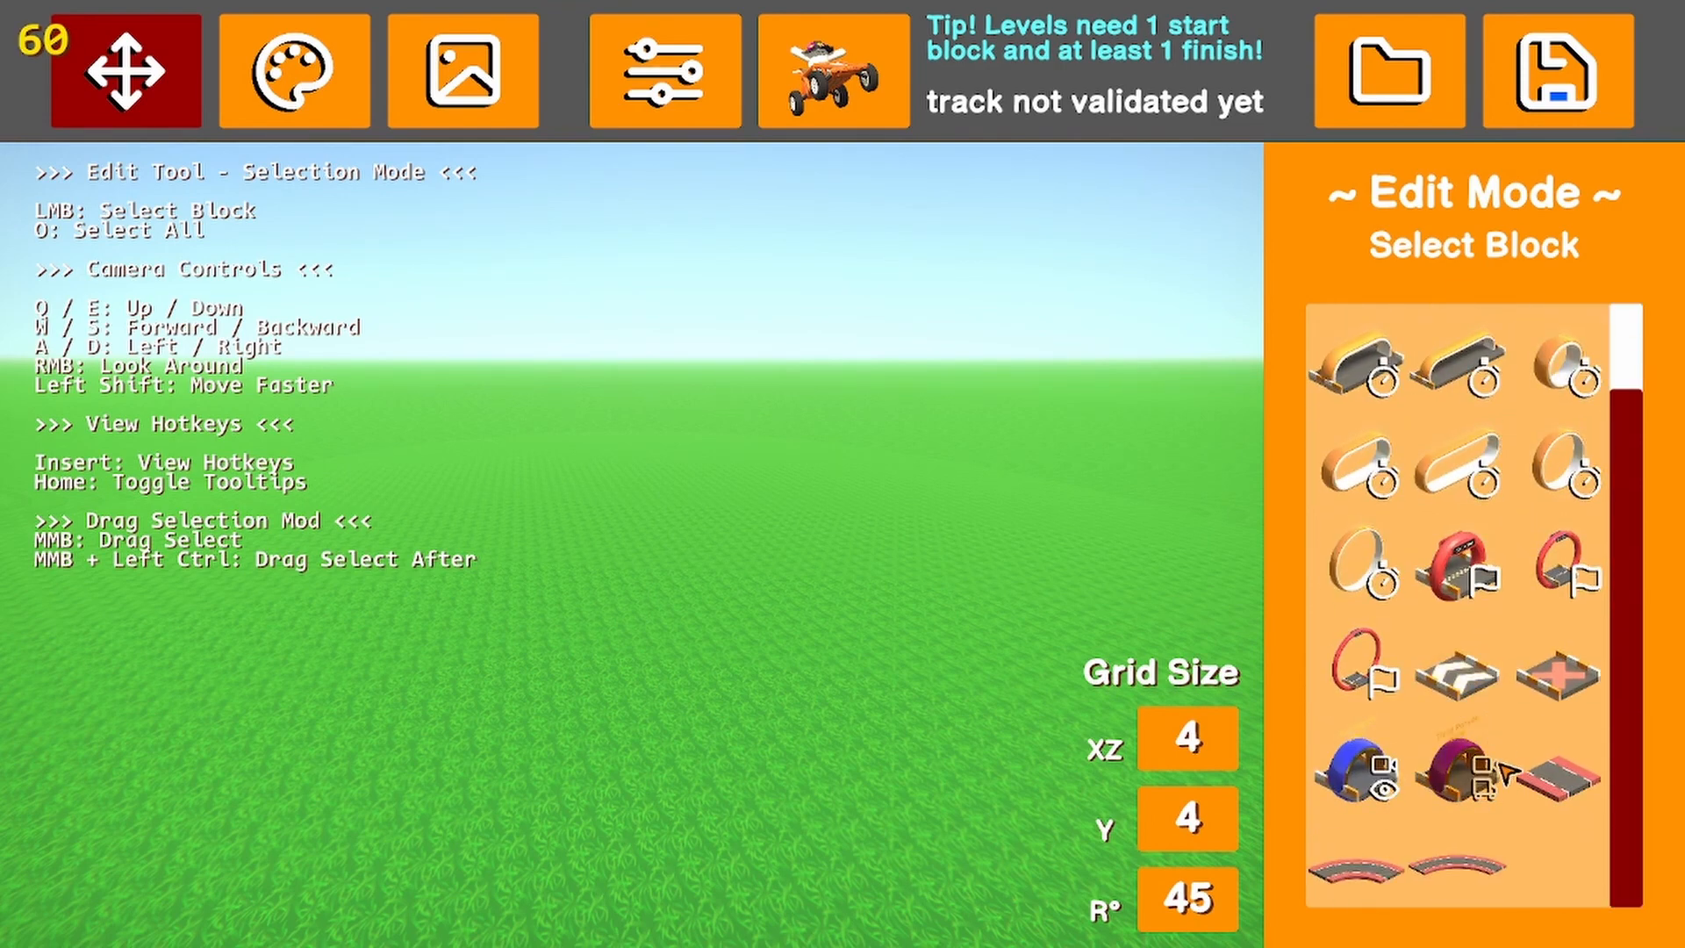
pyautogui.scroll(1, 1506, 772)
pyautogui.scroll(1, 1506, 772)
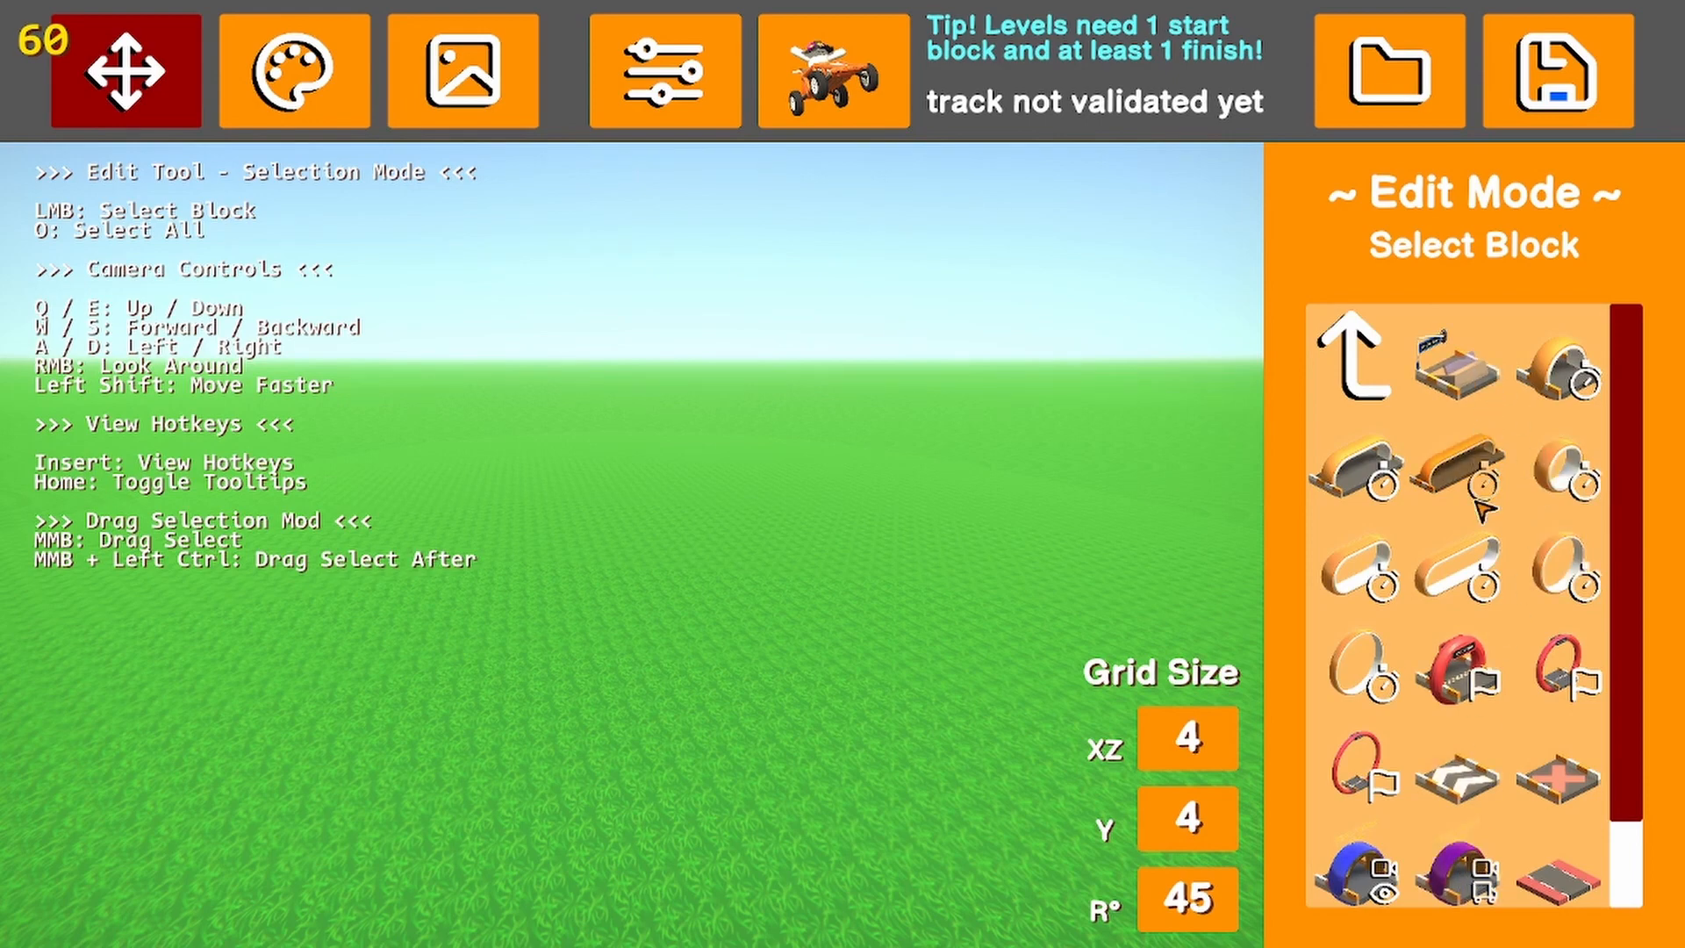
# Examine the available sloped road pieces and the banked curve road pieces without placing any block
pyautogui.press('q')
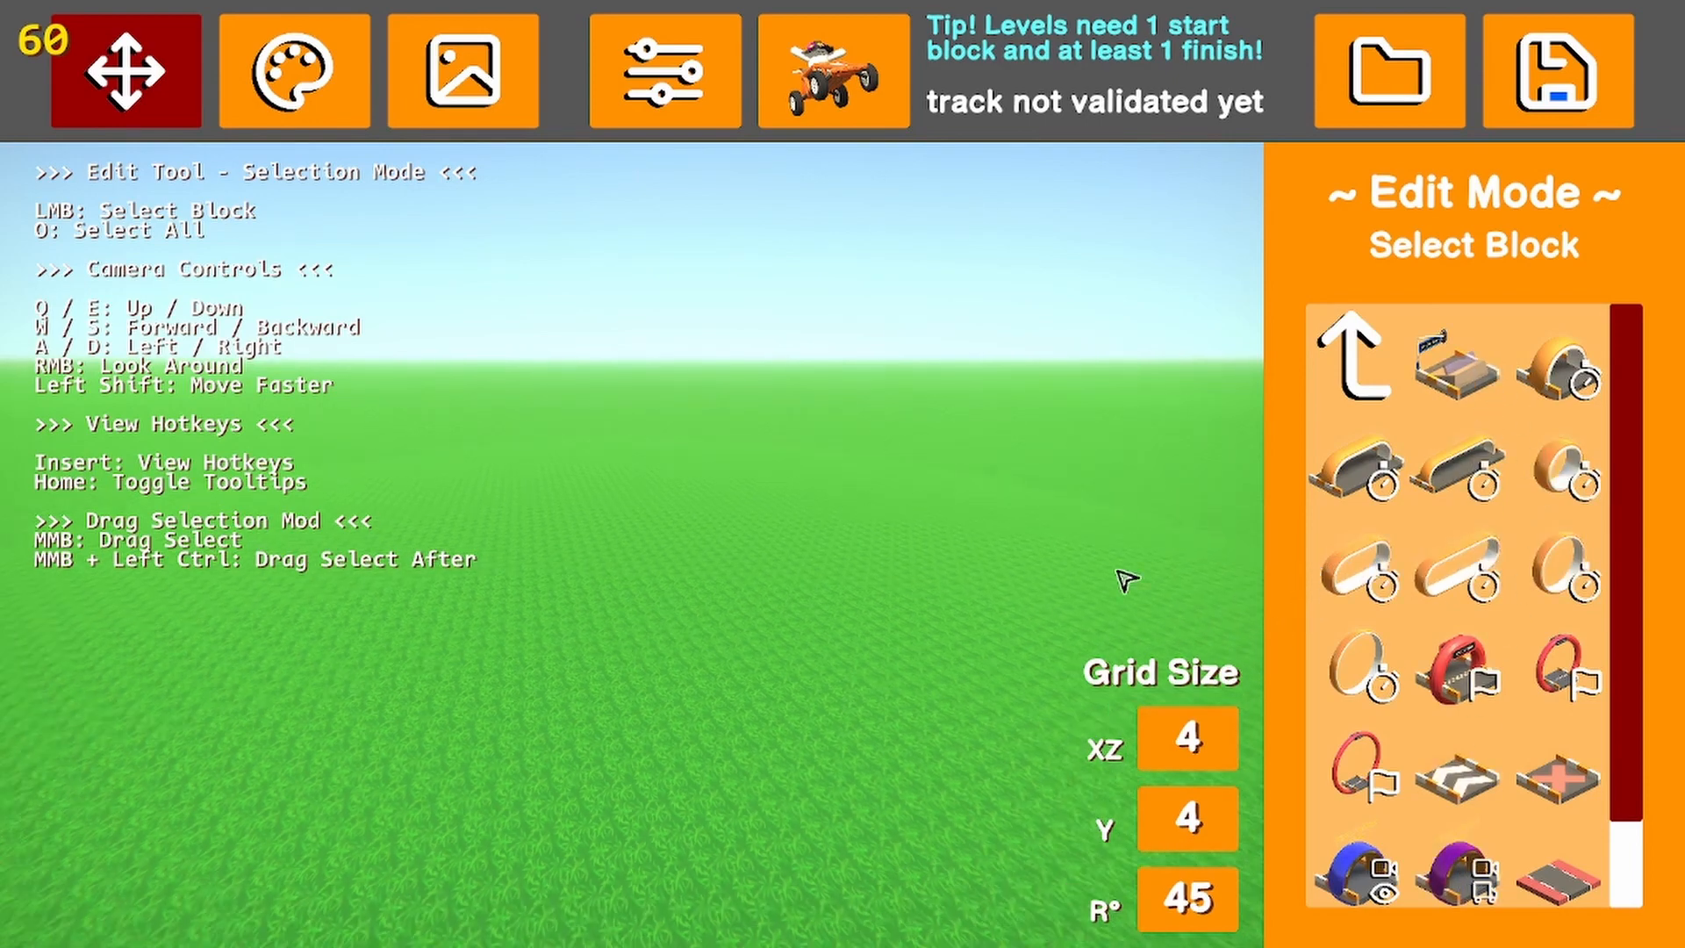
pyautogui.moveTo(1120, 574); pyautogui.dragTo(1090, 635, button='right')
pyautogui.click(1371, 379)
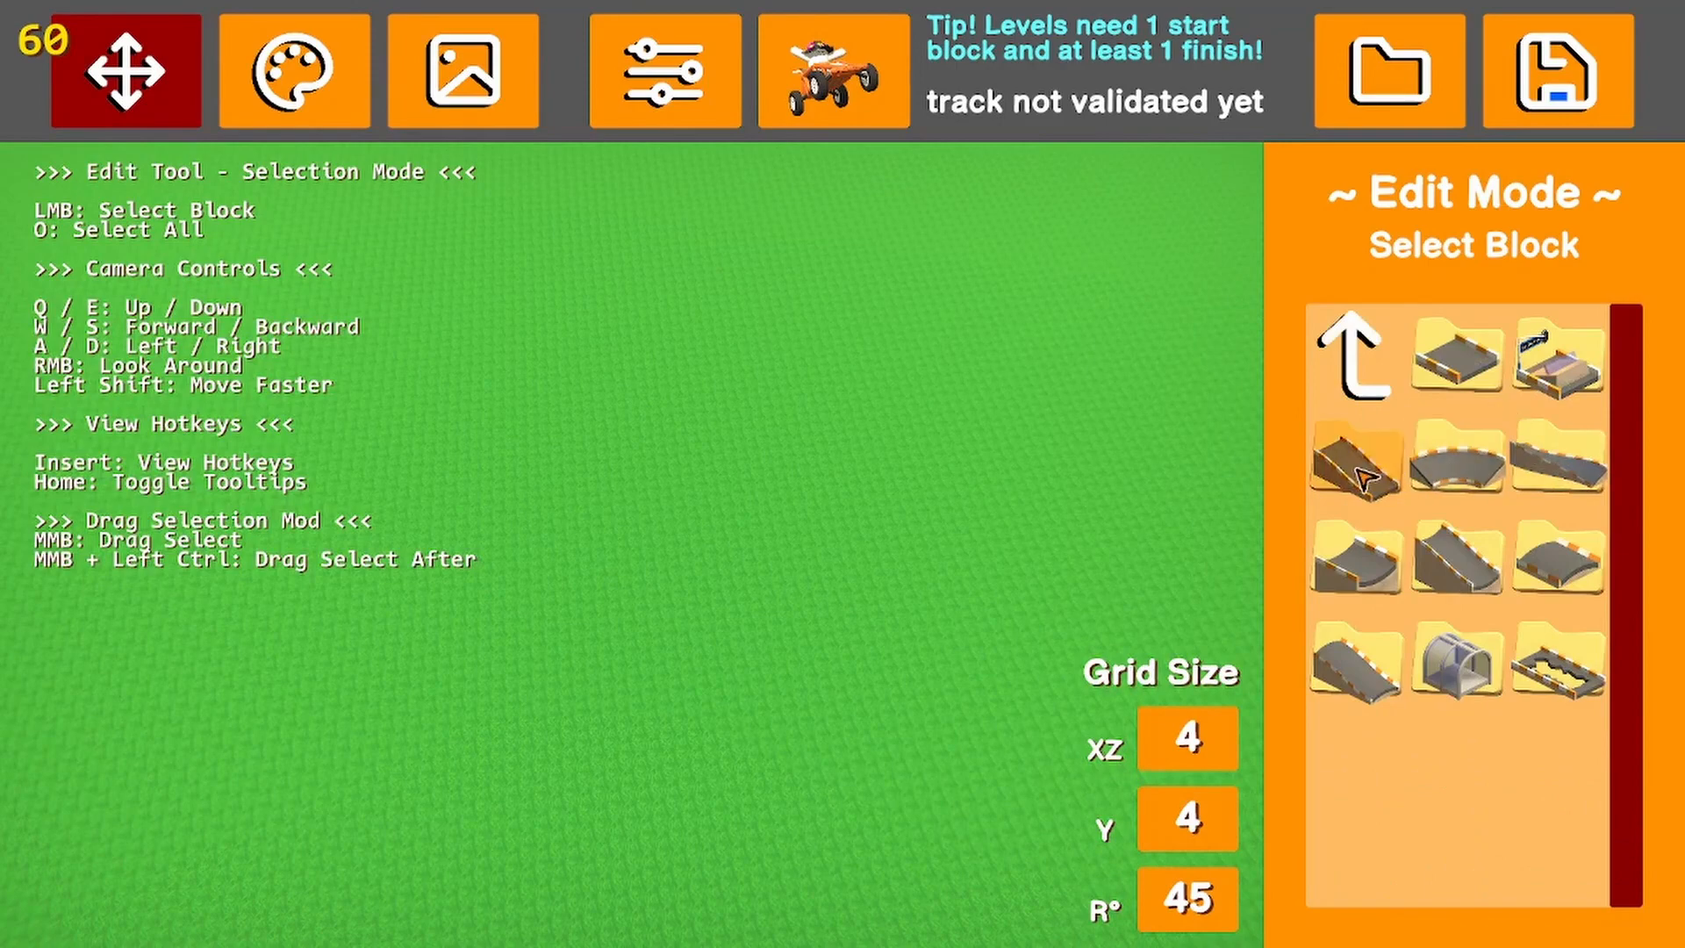
pyautogui.scroll(-3, 1474, 597)
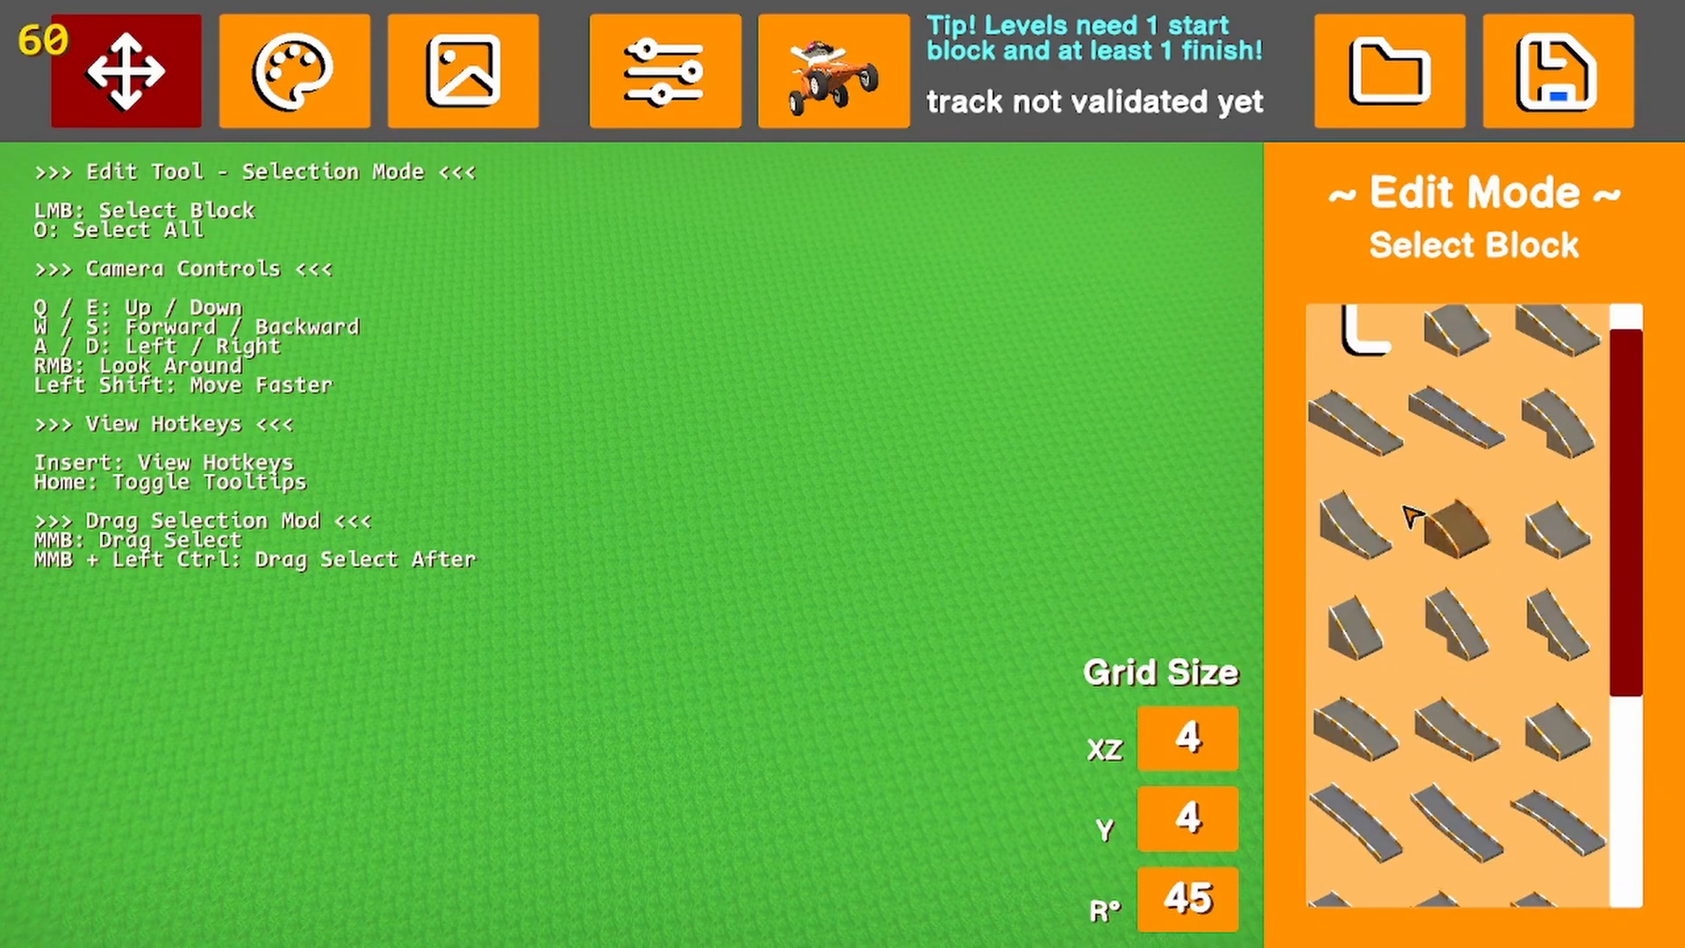
pyautogui.click(1390, 379)
pyautogui.scroll(3, 892, 365)
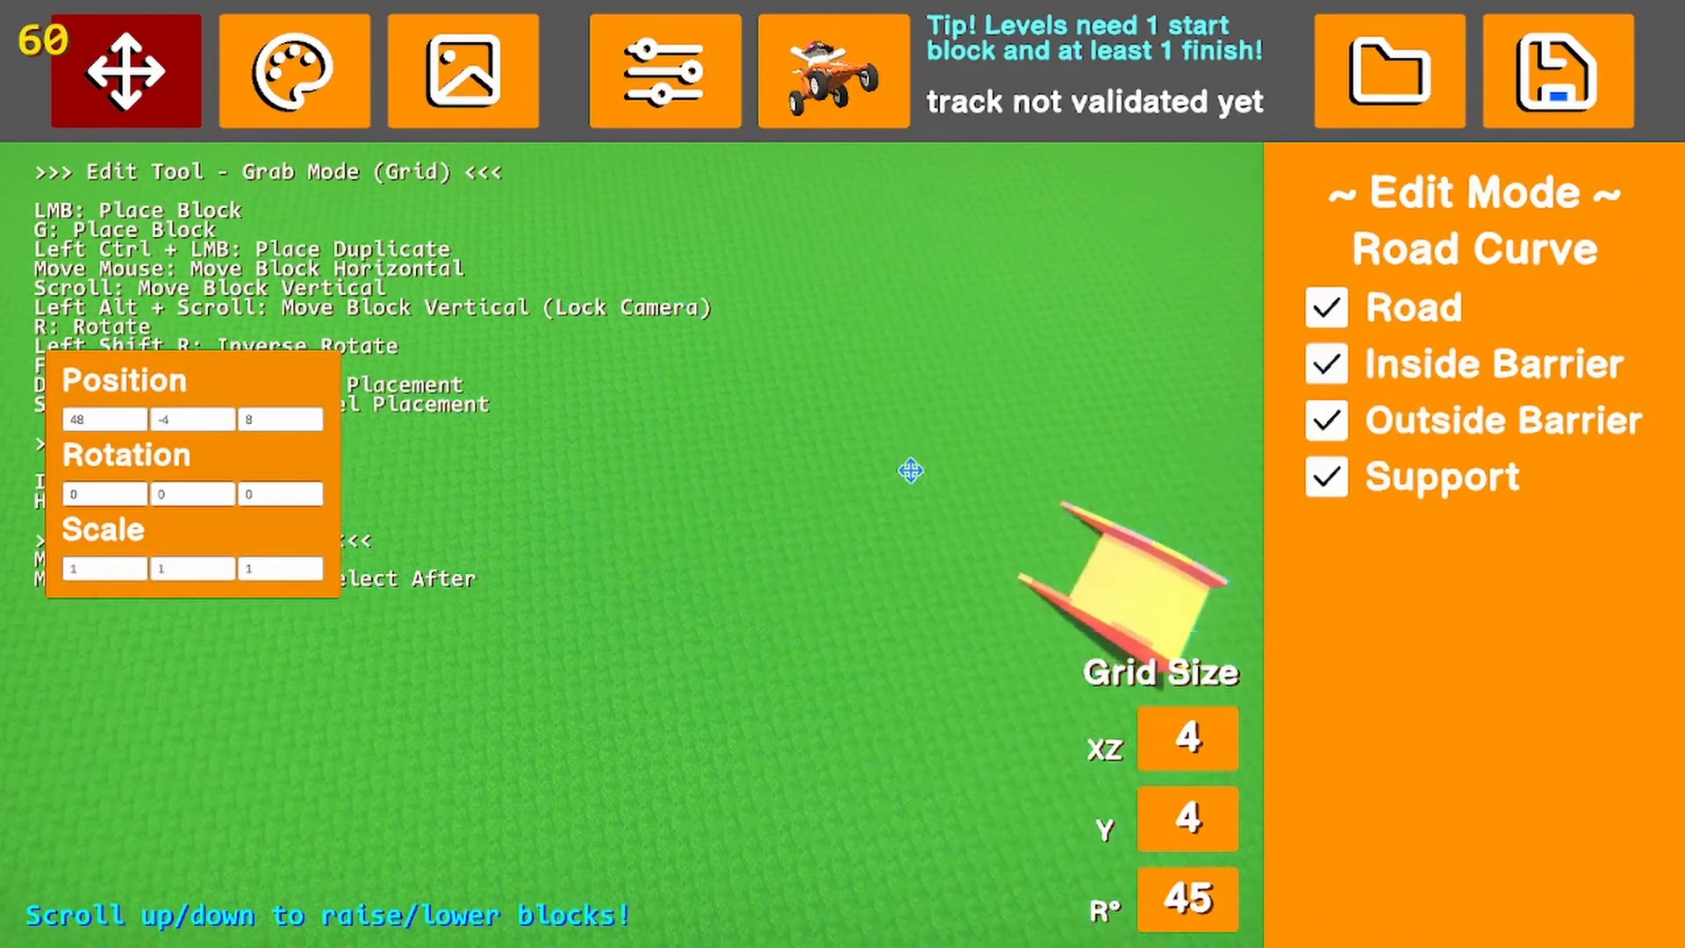
pyautogui.press('Escape')
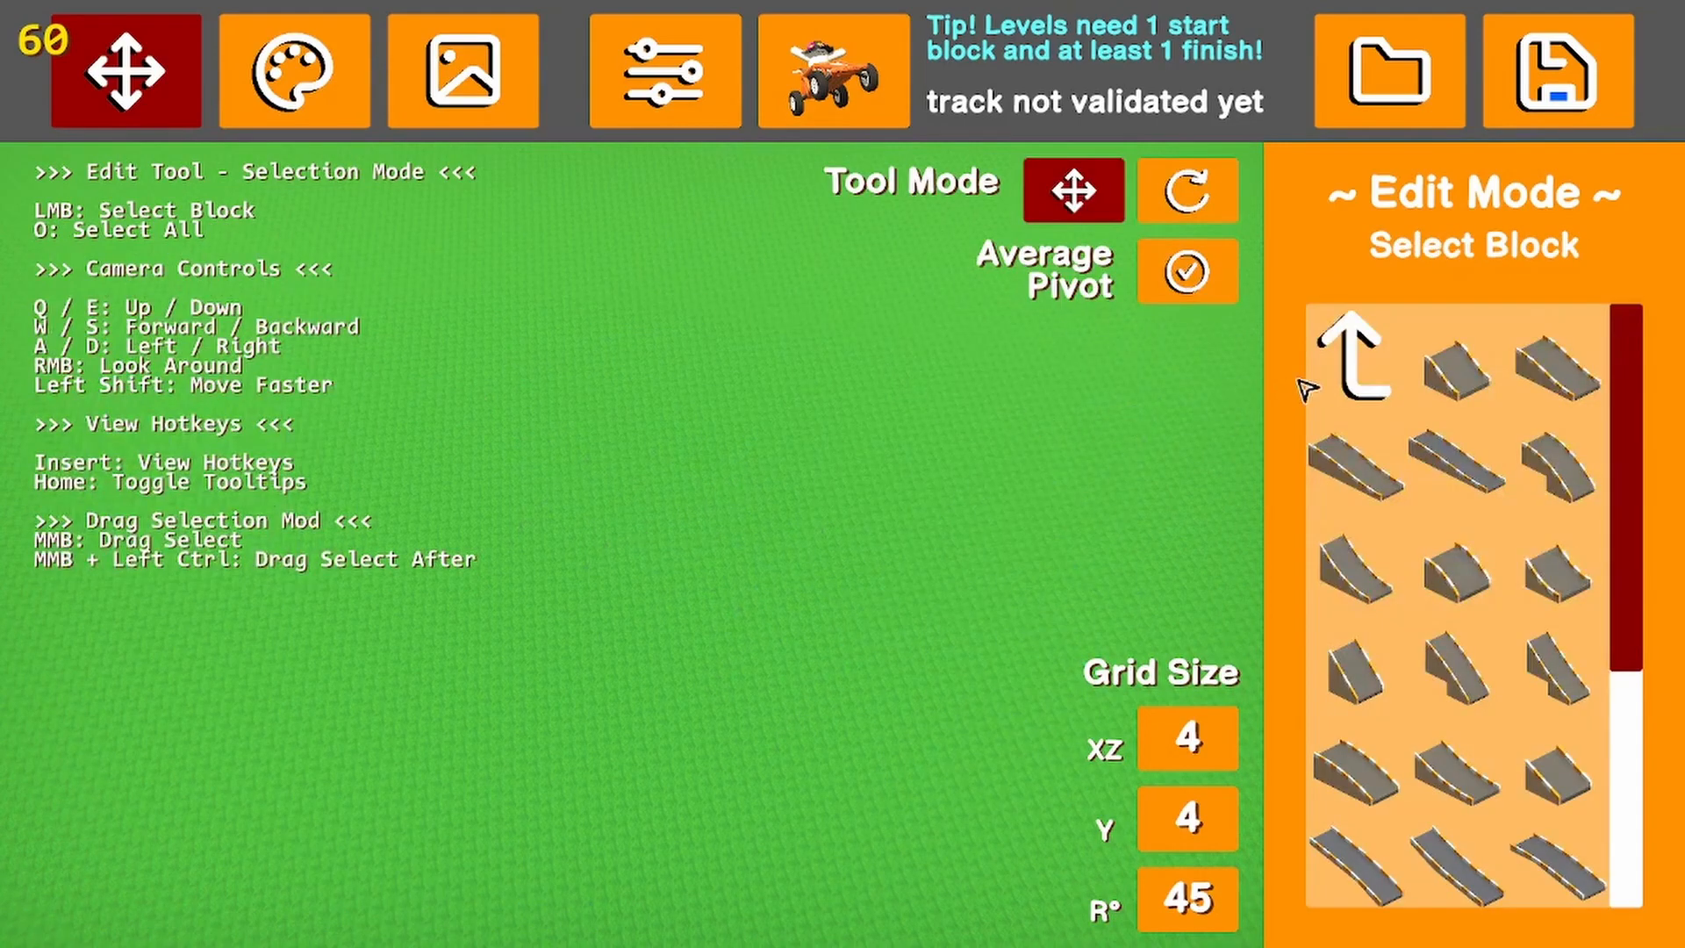
pyautogui.click(1329, 351)
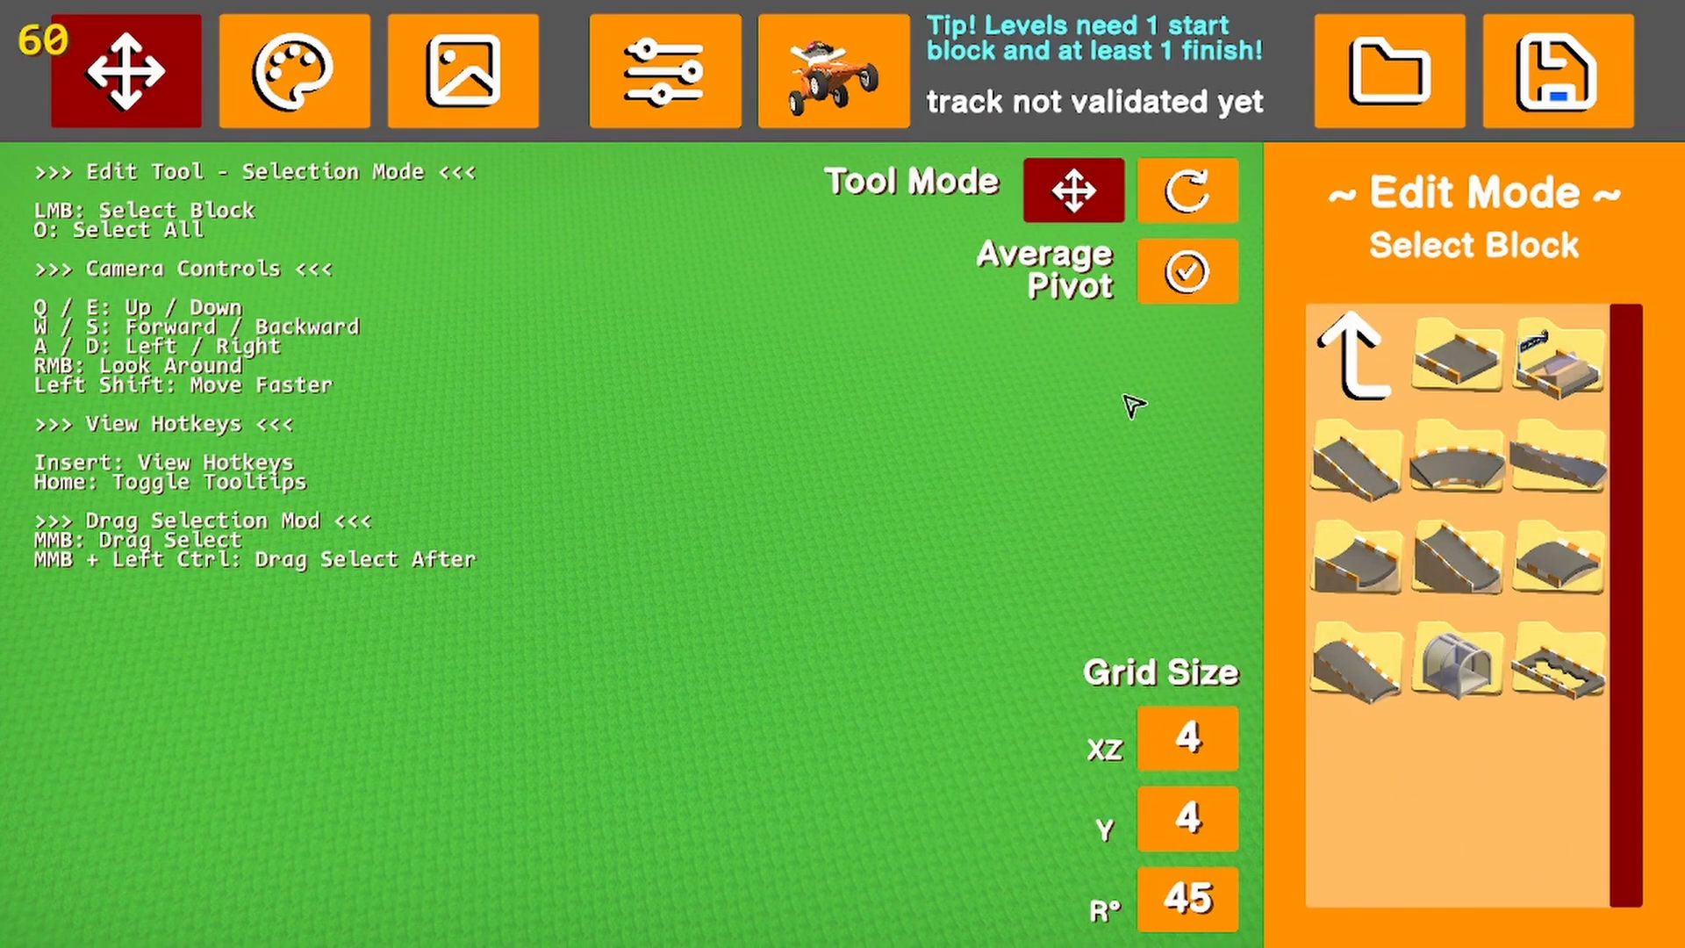
pyautogui.click(1457, 457)
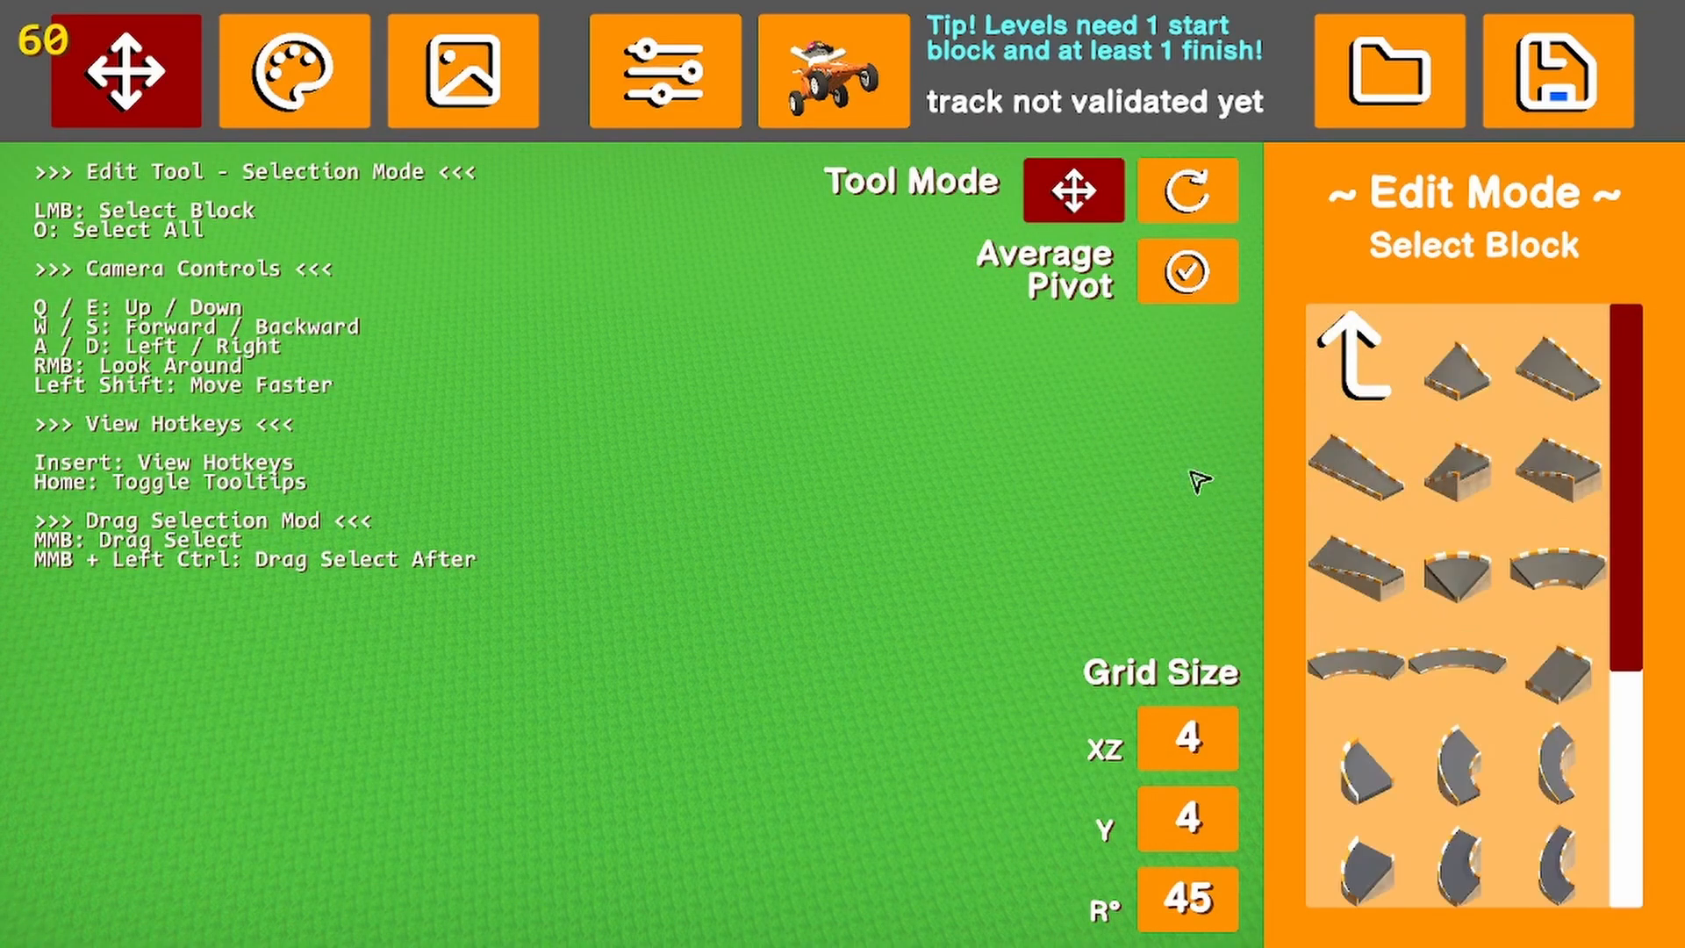
# Preview a small sloped Road block, discard it, and look through the curved road pieces
pyautogui.click(1457, 368)
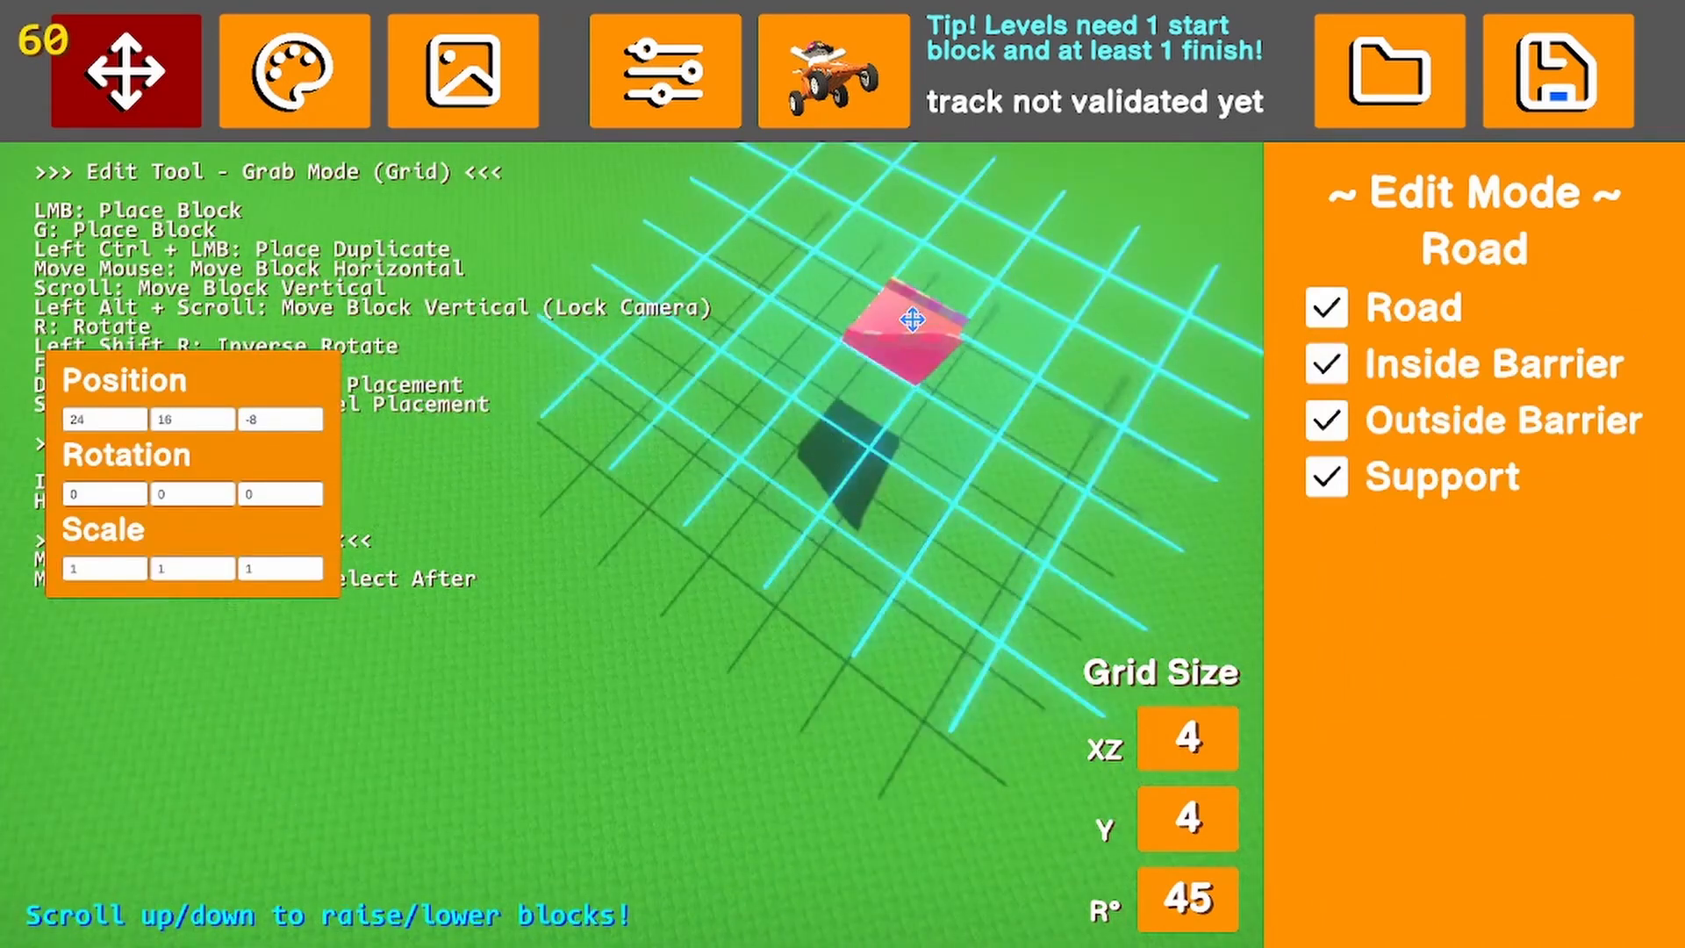
pyautogui.press('Delete')
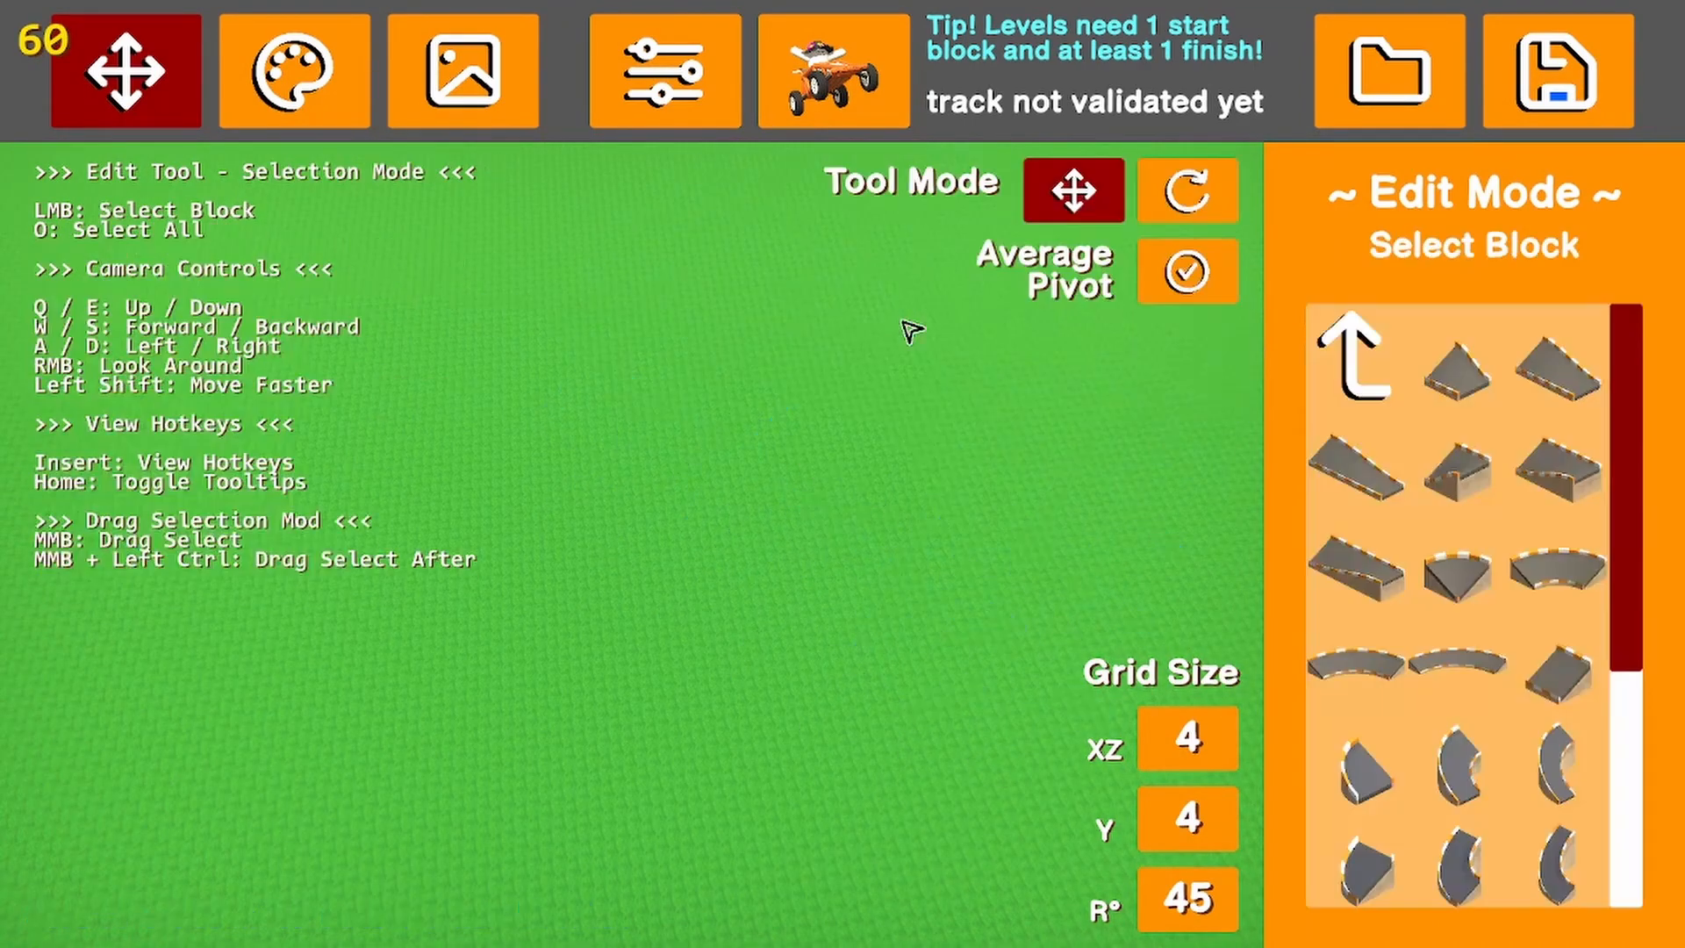
pyautogui.click(1343, 379)
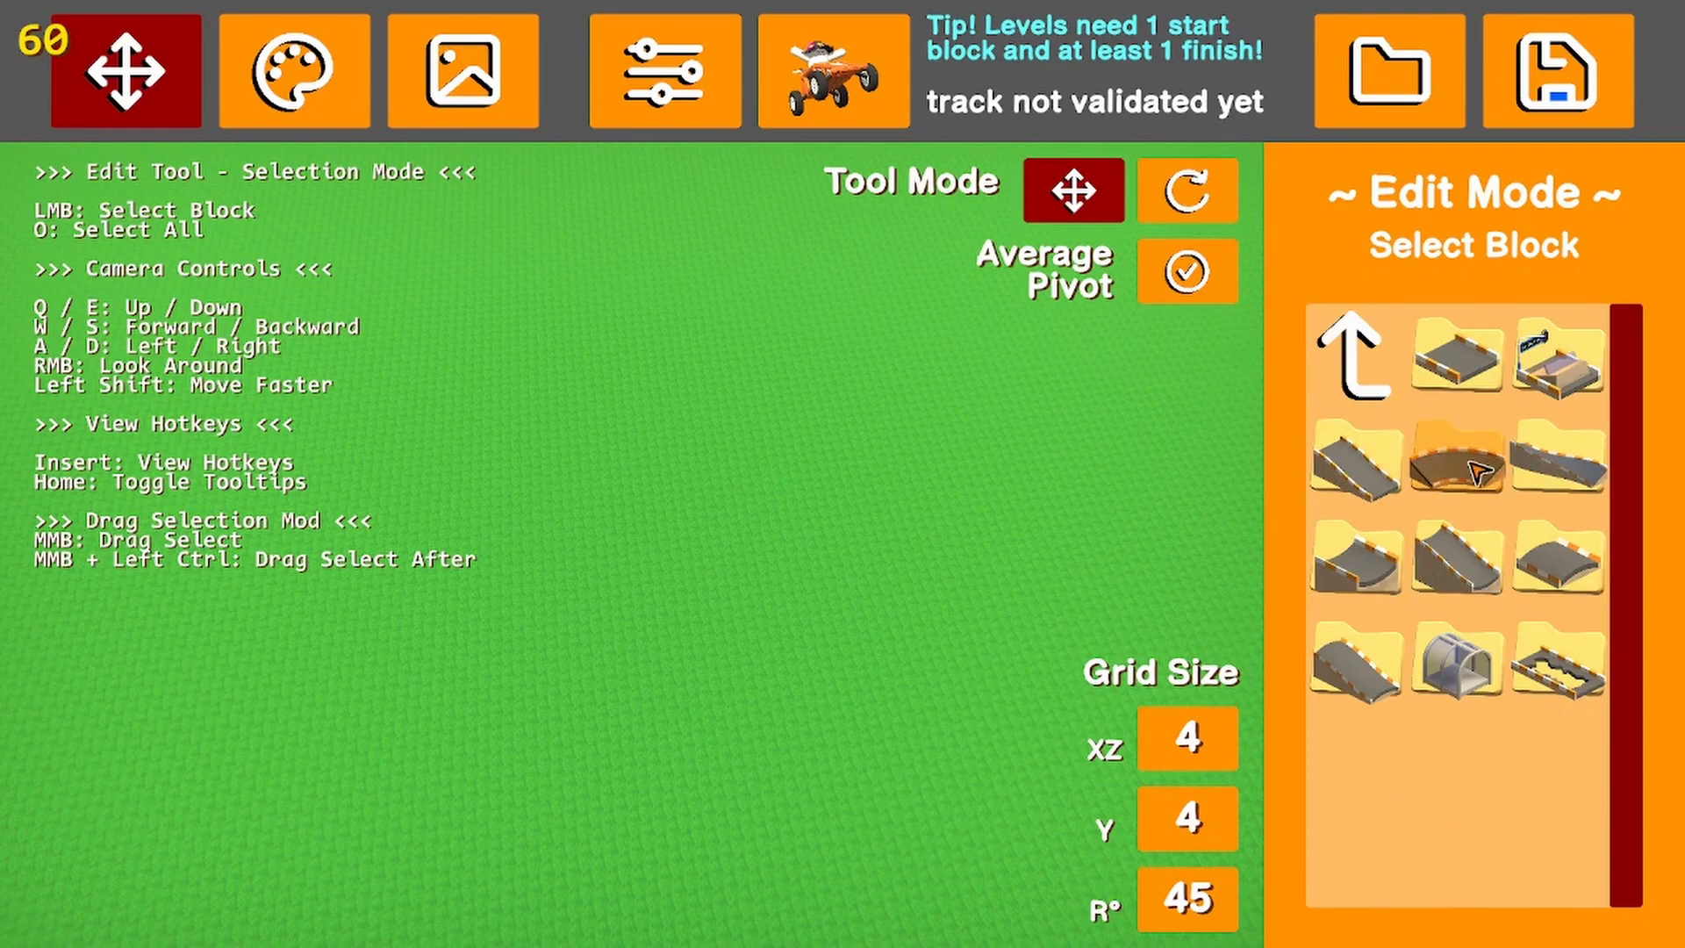
pyautogui.click(1444, 458)
pyautogui.scroll(-2, 1462, 735)
pyautogui.scroll(-3, 1461, 735)
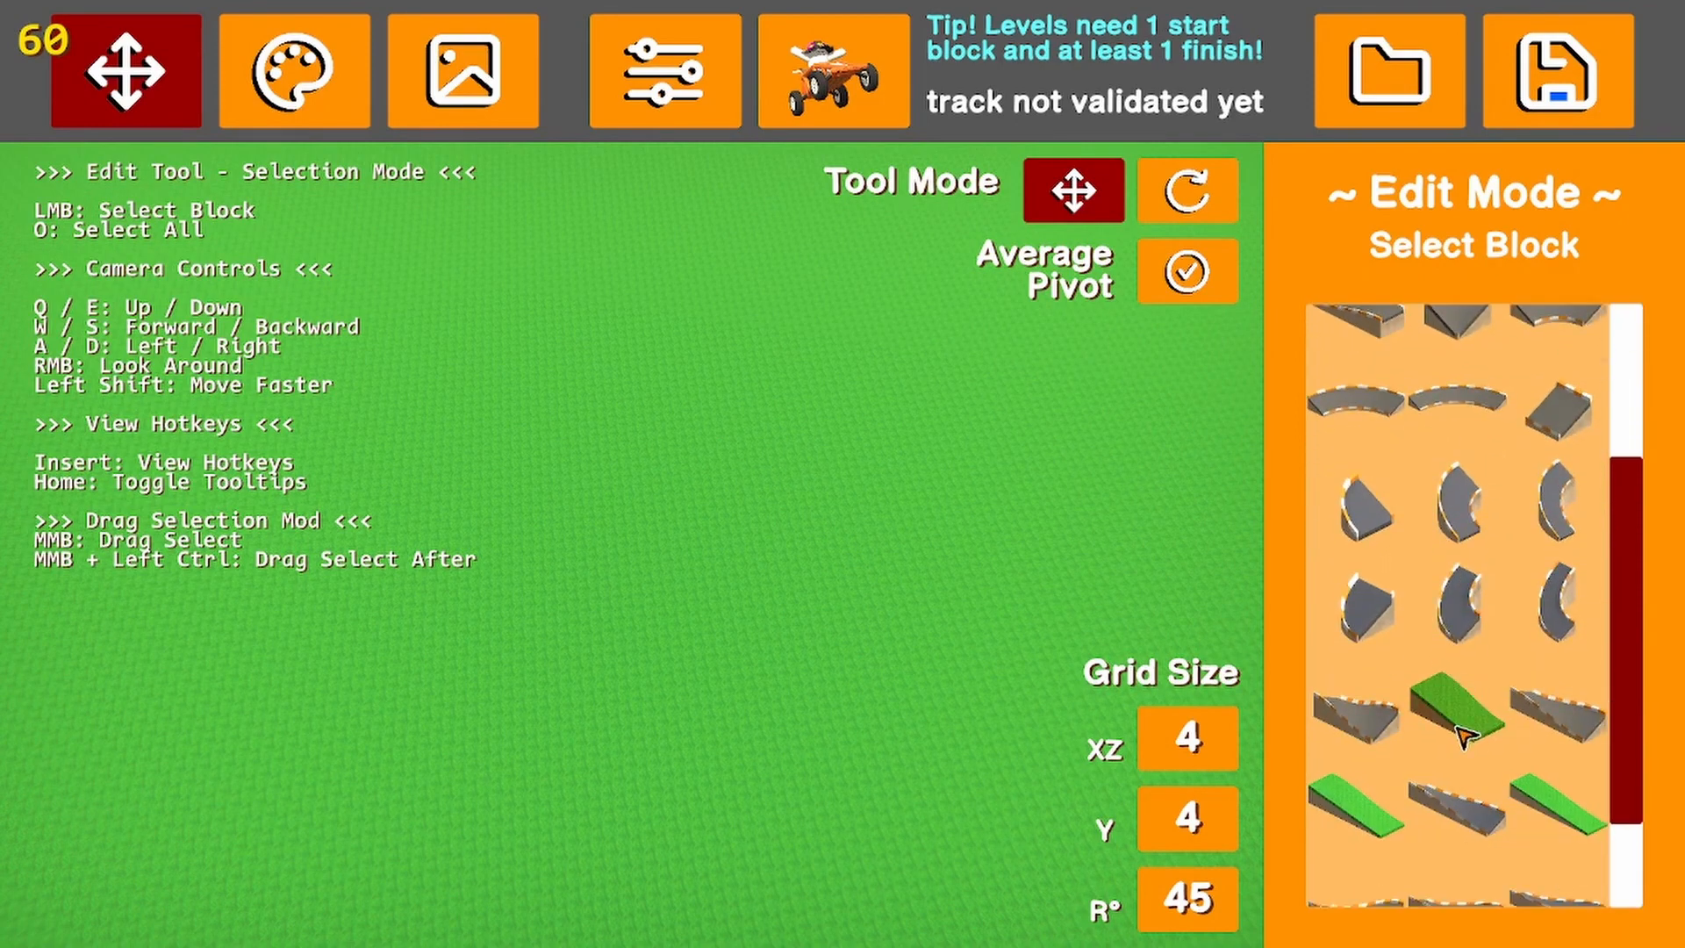
pyautogui.scroll(3, 1466, 737)
pyautogui.scroll(2, 1464, 667)
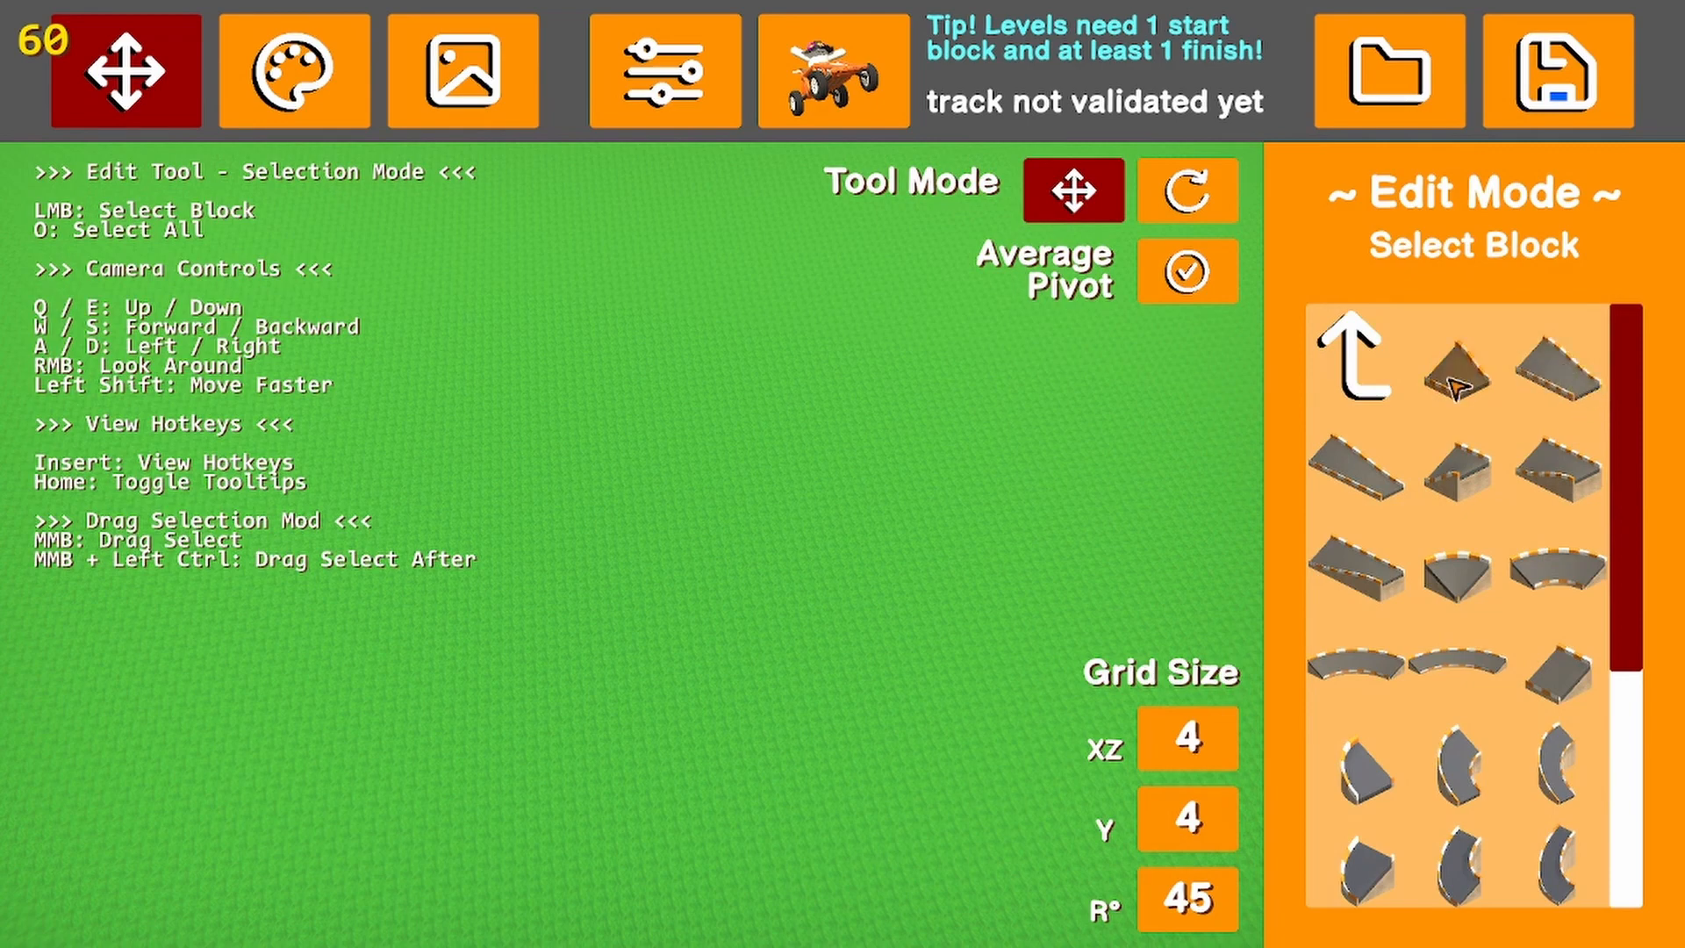
pyautogui.click(1327, 342)
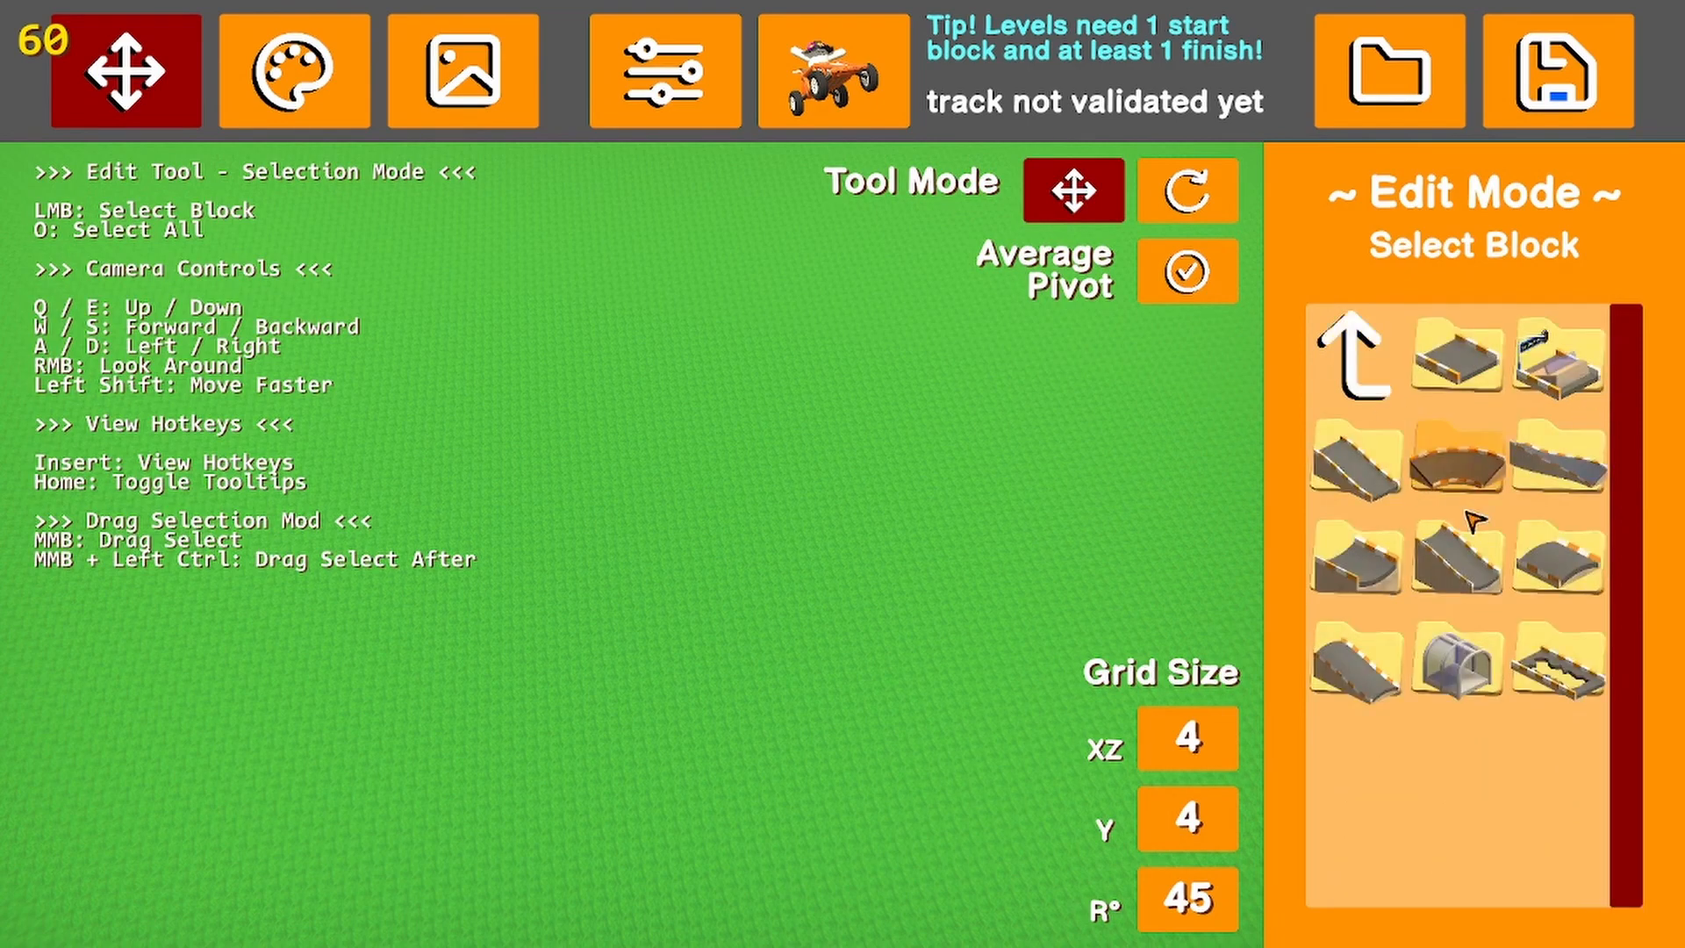
# Look through the sloped curve pieces, preview a Sloped Road Curve over the ground, and discard it without placing
pyautogui.click(1557, 456)
pyautogui.scroll(-2, 1468, 676)
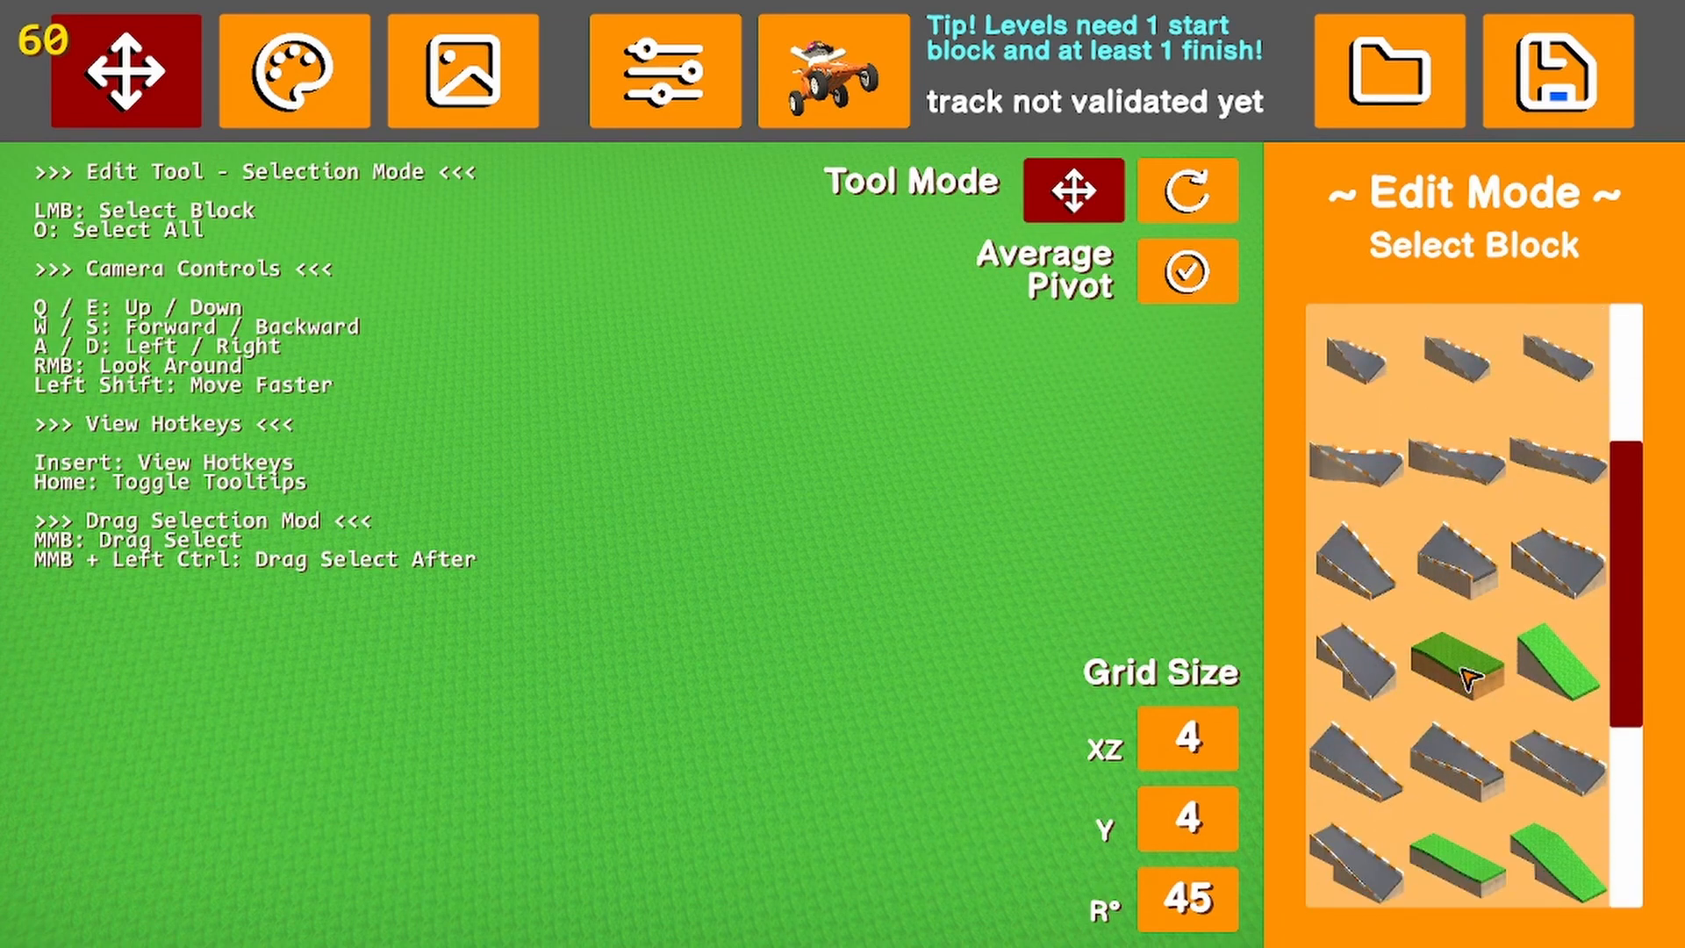
pyautogui.scroll(4, 1430, 632)
pyautogui.click(1391, 447)
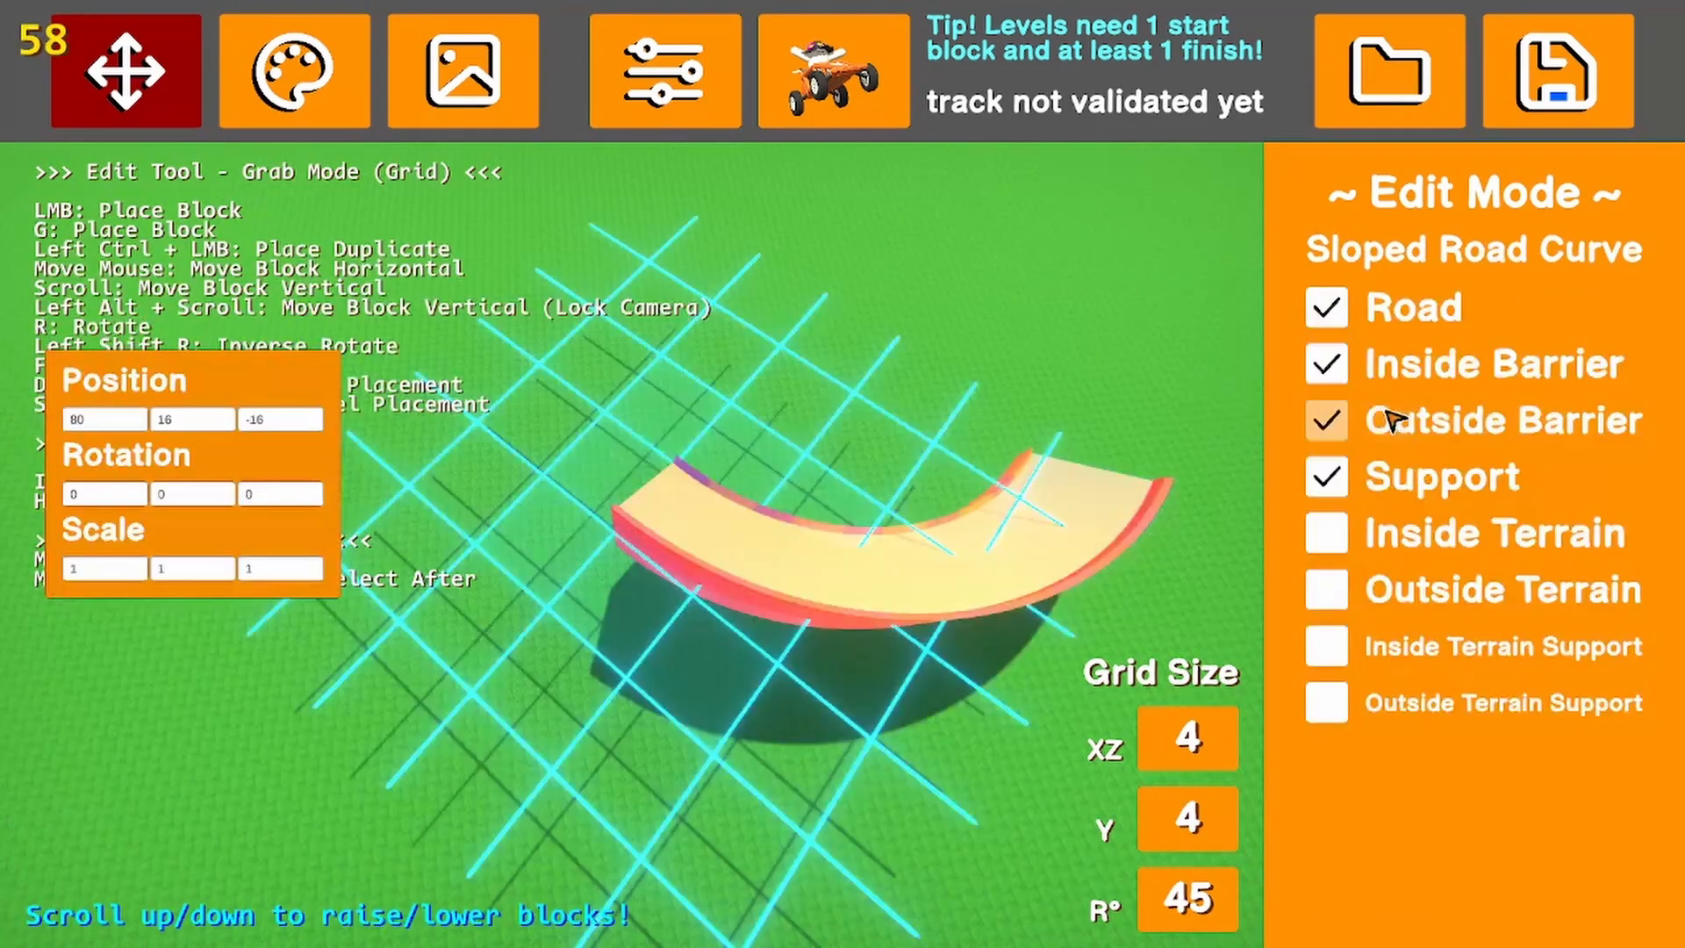
pyautogui.moveTo(815, 443); pyautogui.dragTo(873, 361, button='right')
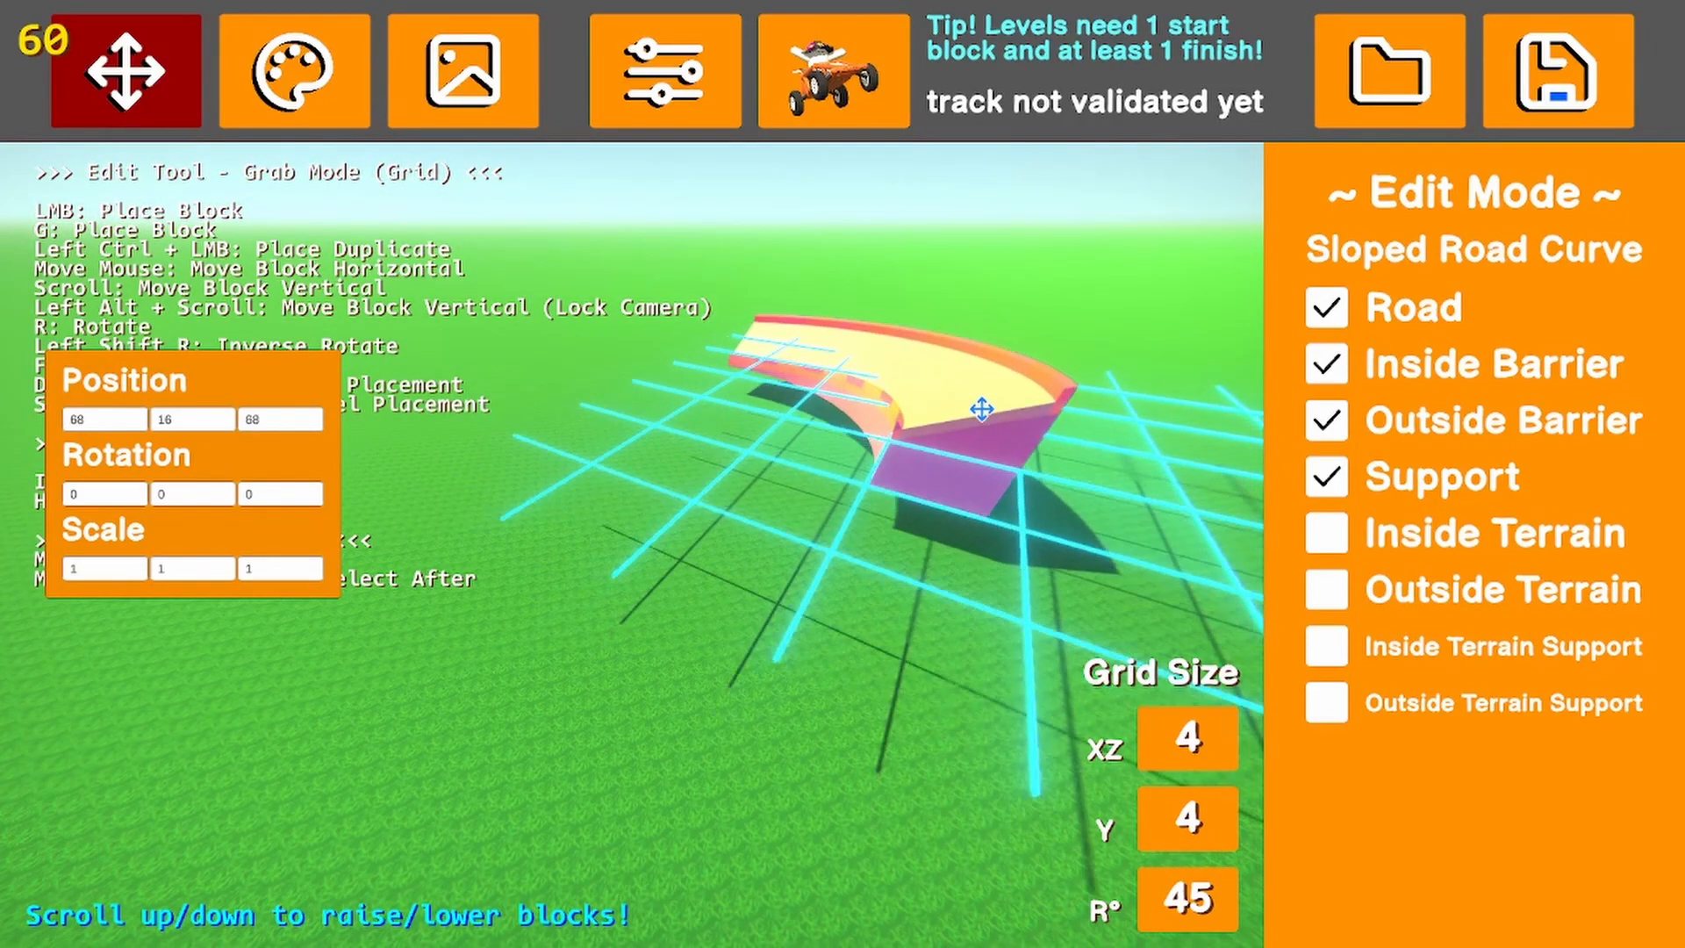
pyautogui.press('Escape')
pyautogui.click(1359, 364)
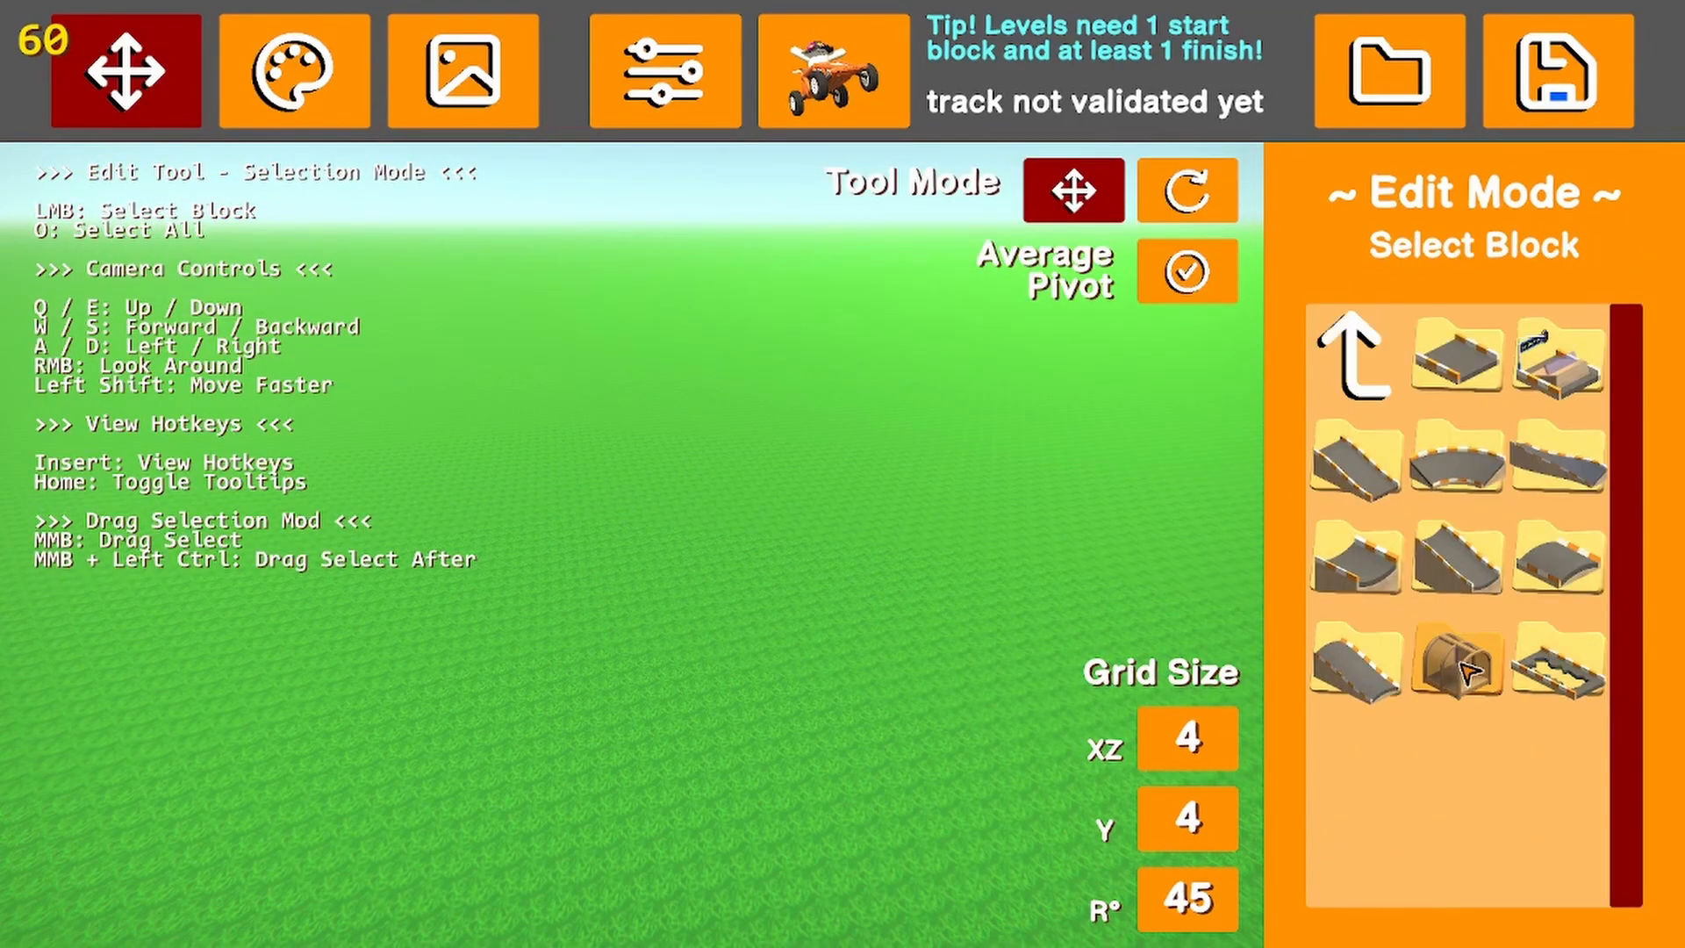
# Browse the remaining road folders for the dipped, steep, humped, tunnel and broken road pieces
pyautogui.click(1388, 572)
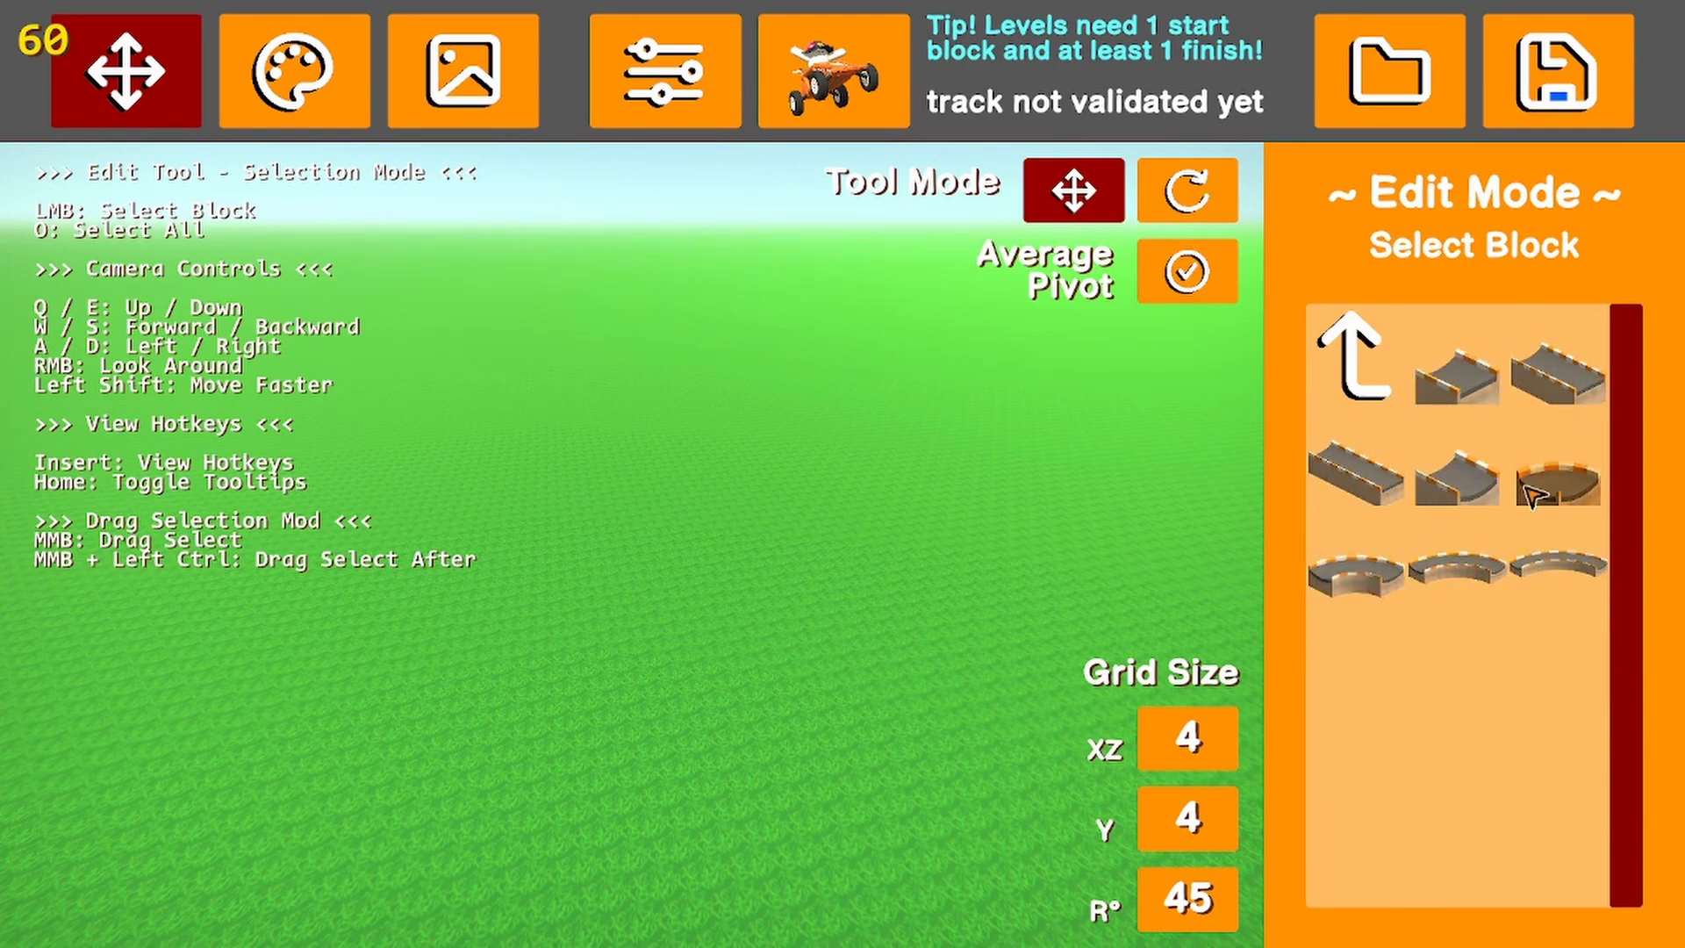
pyautogui.click(1352, 383)
pyautogui.click(1523, 583)
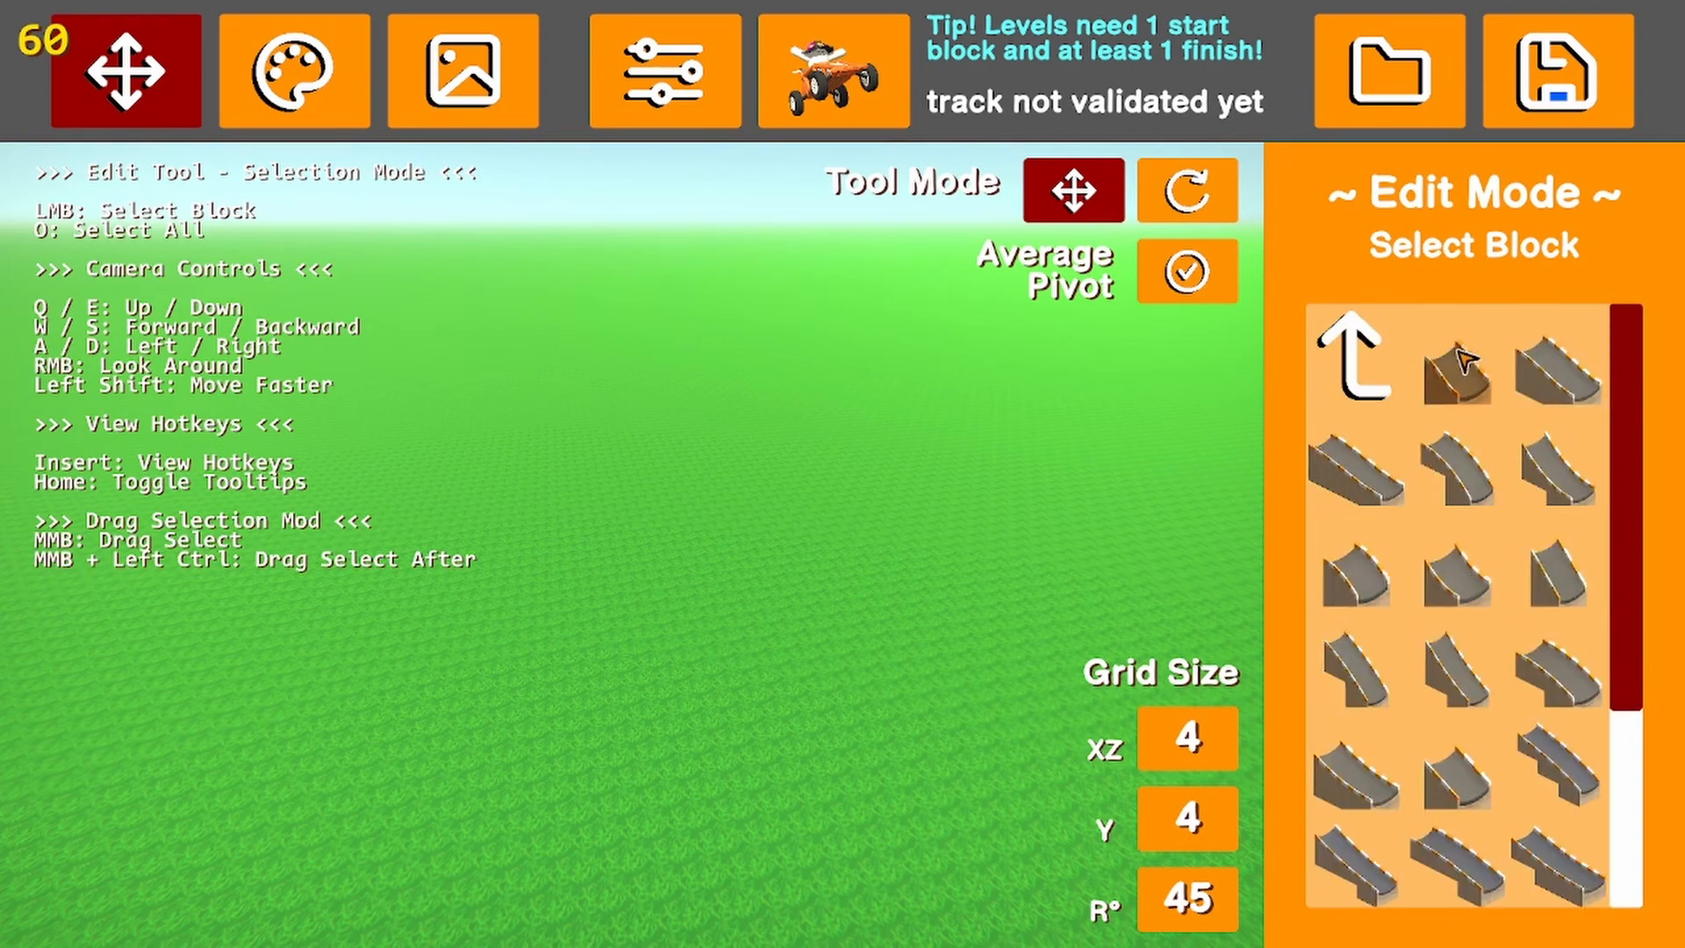
pyautogui.click(1356, 361)
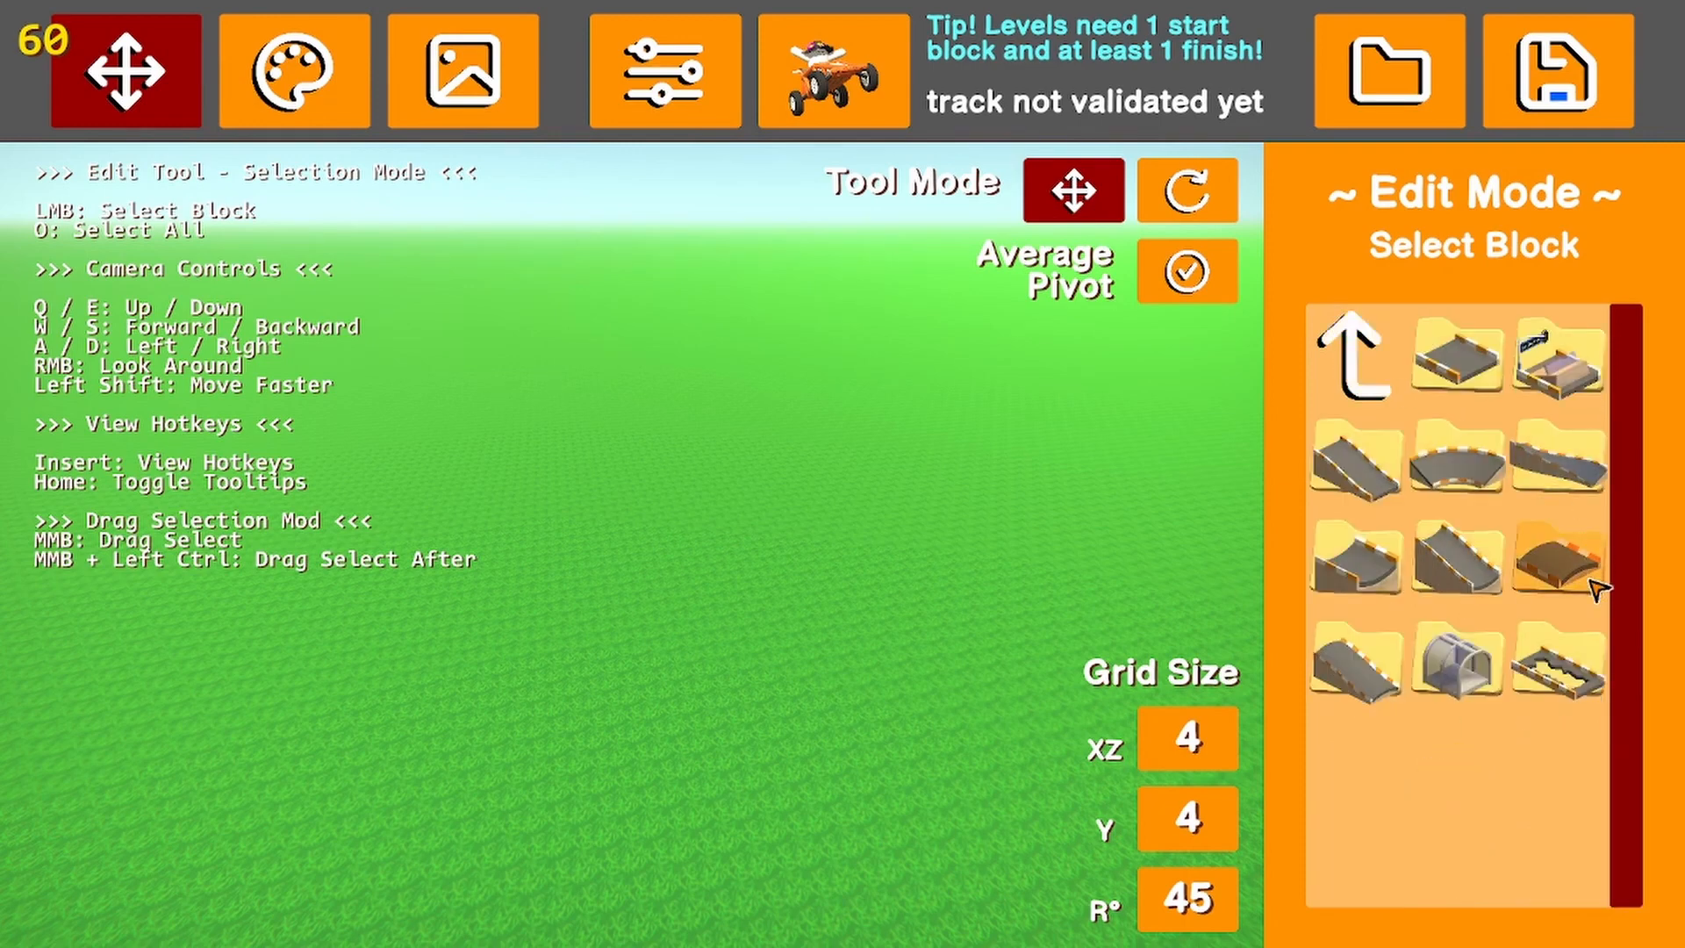
pyautogui.click(1590, 581)
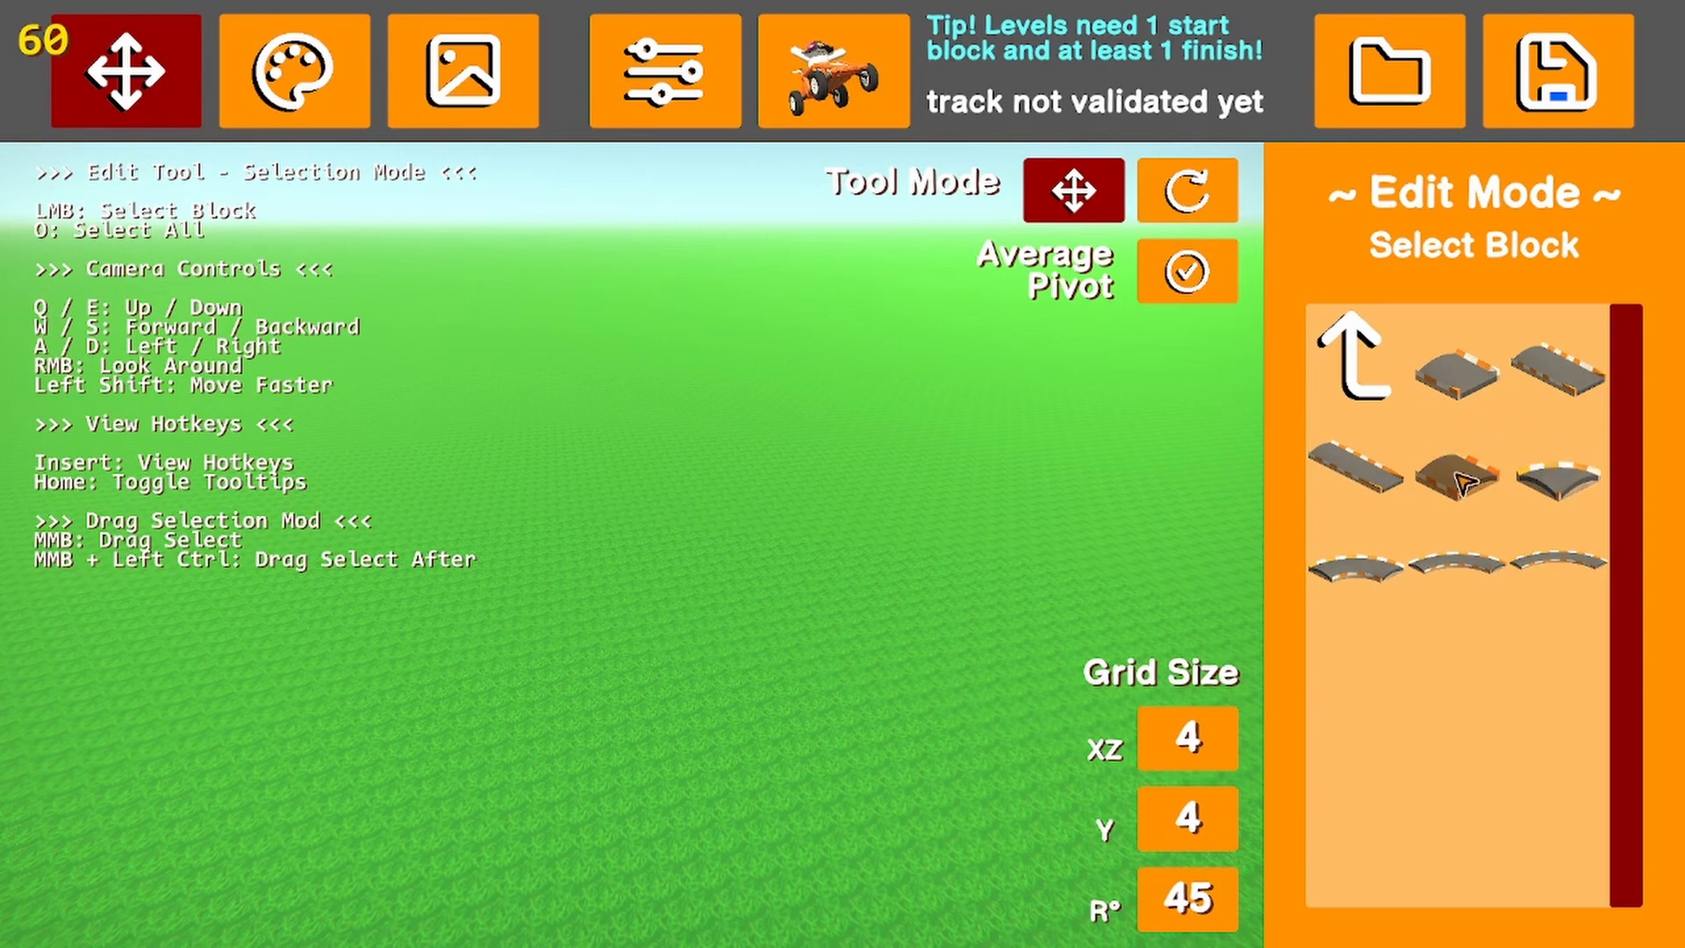
pyautogui.click(1386, 399)
pyautogui.click(1522, 583)
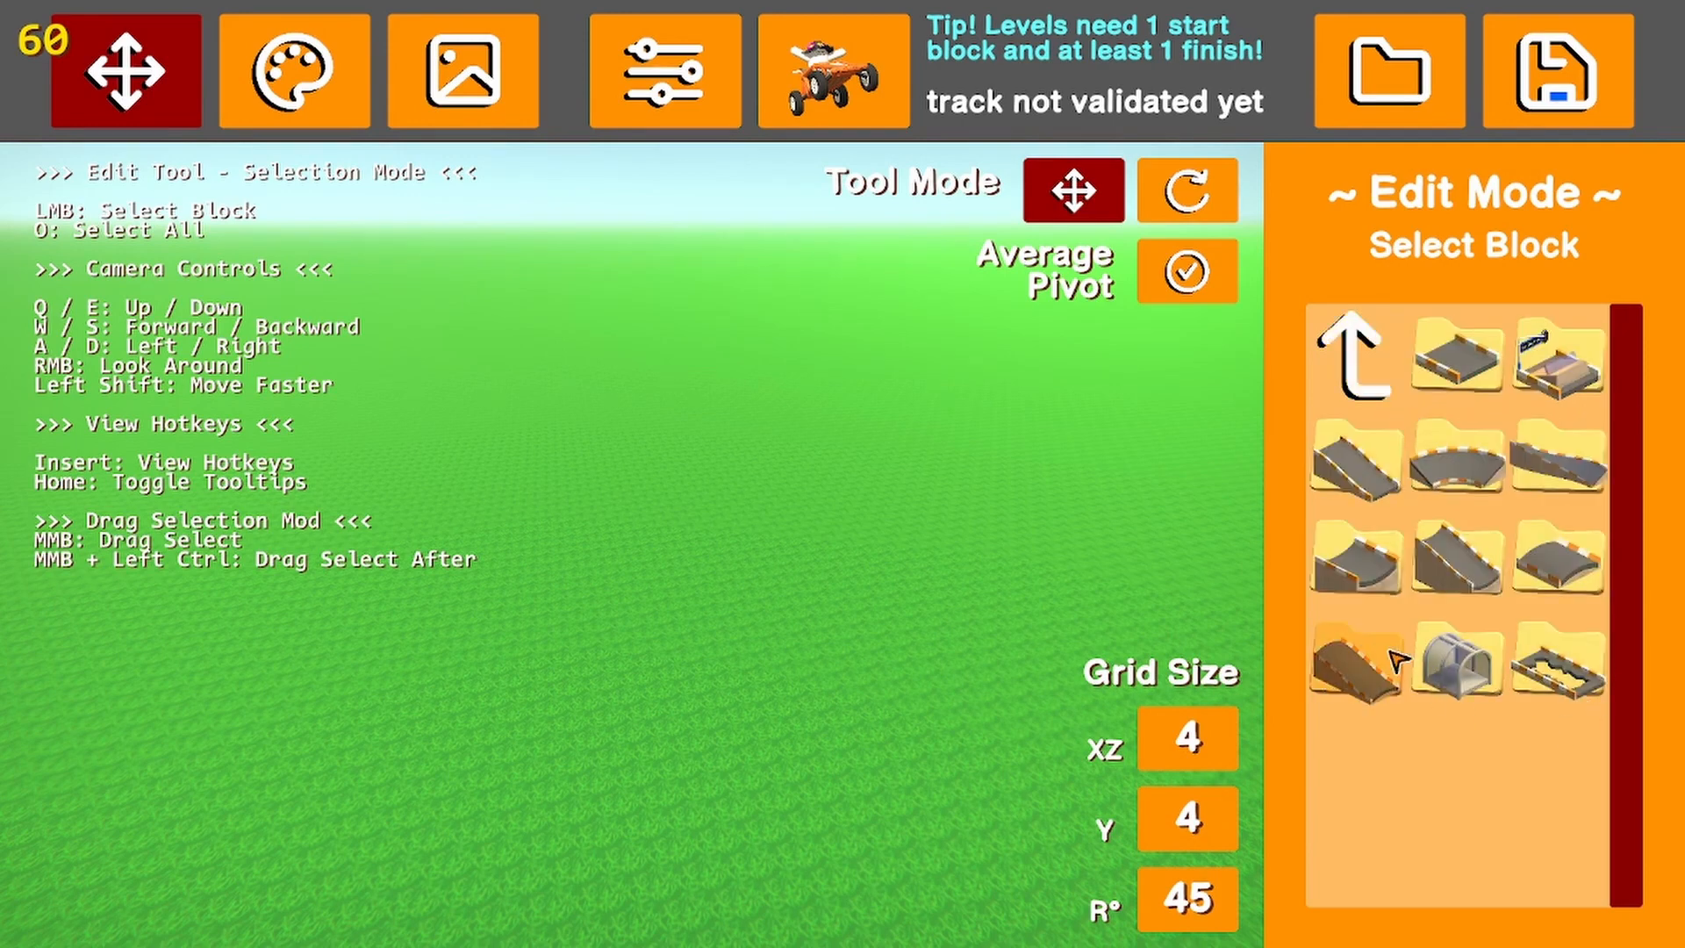
pyautogui.click(1356, 355)
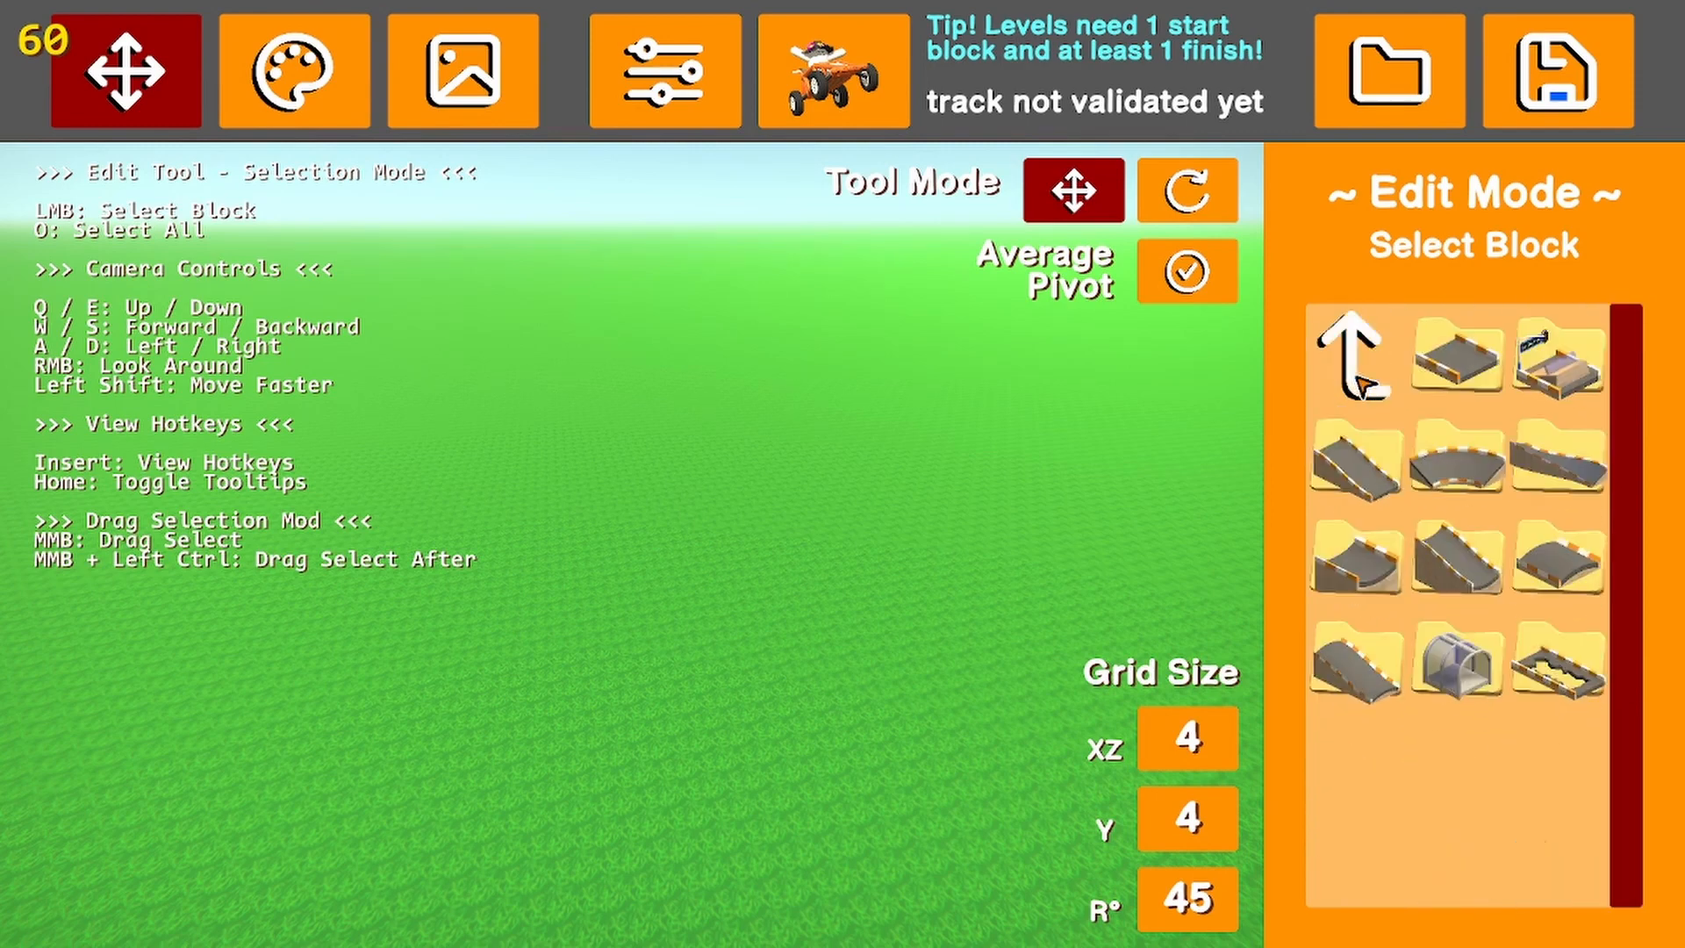
pyautogui.click(1468, 662)
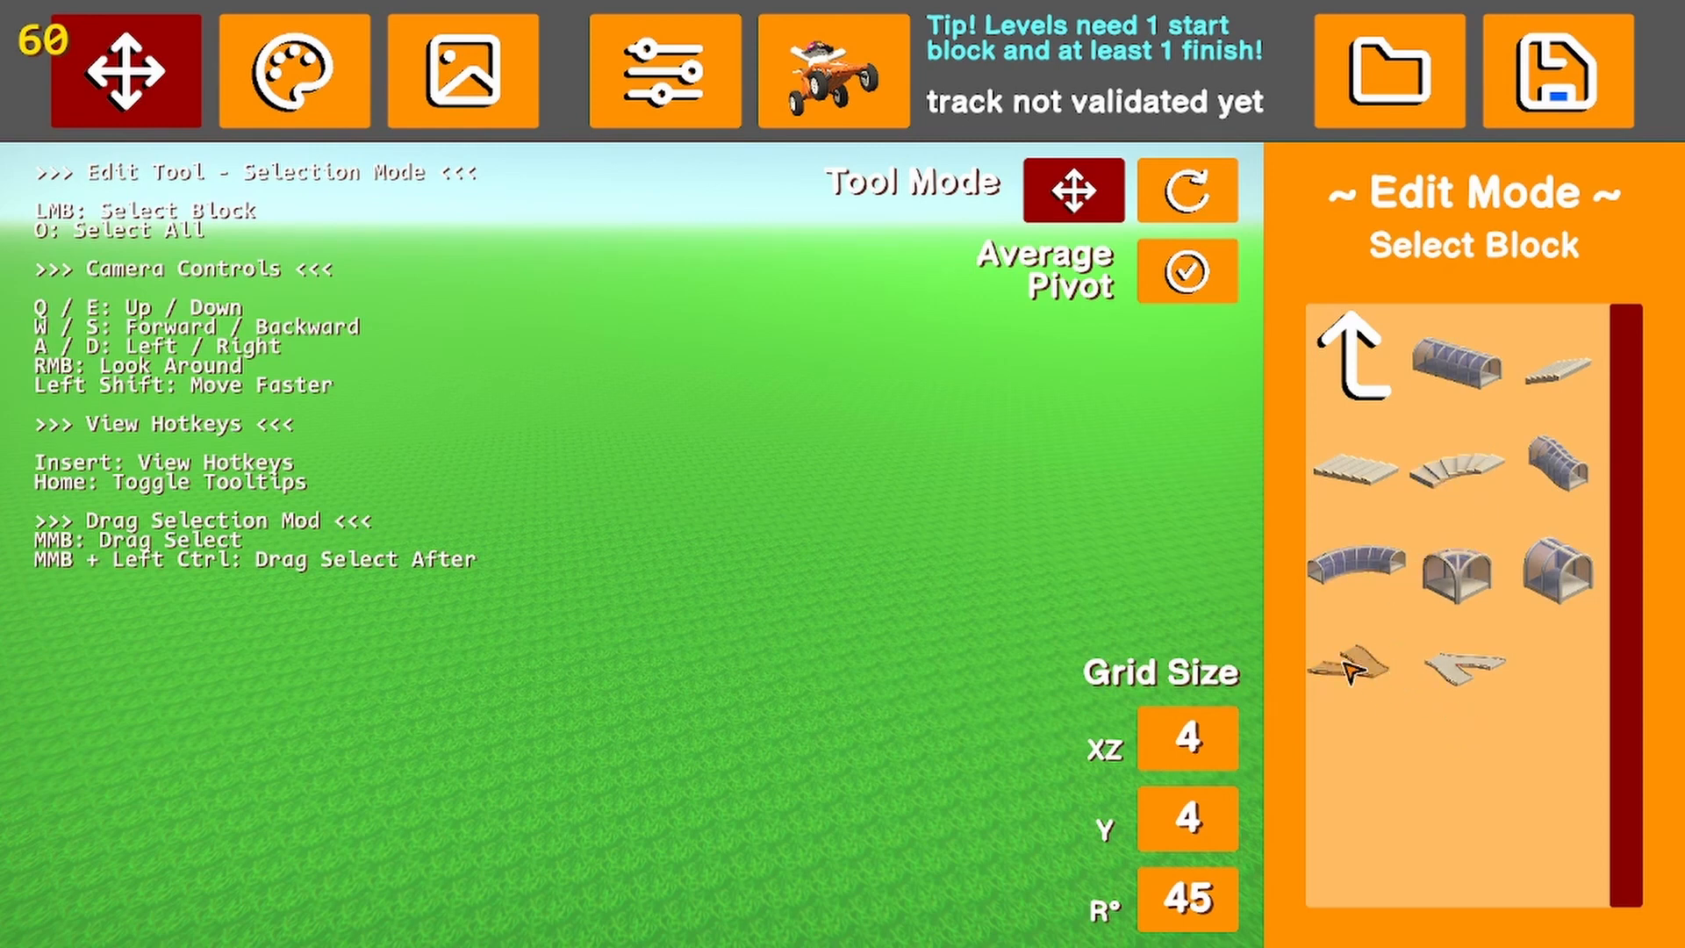
pyautogui.click(1350, 400)
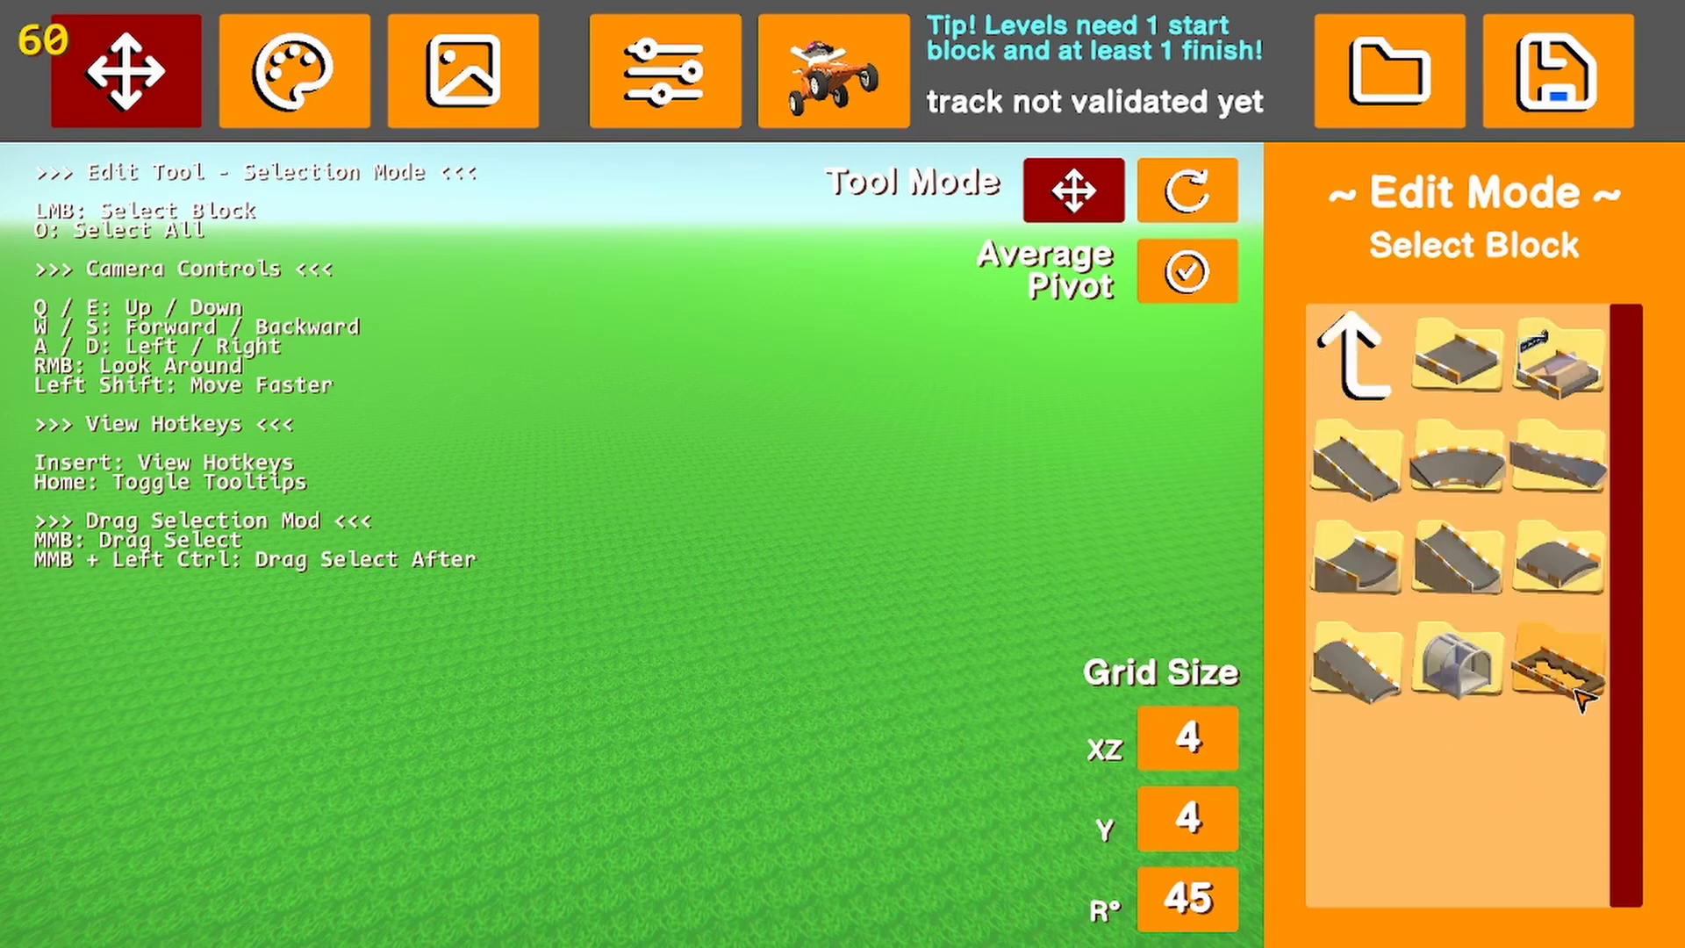
pyautogui.click(1556, 702)
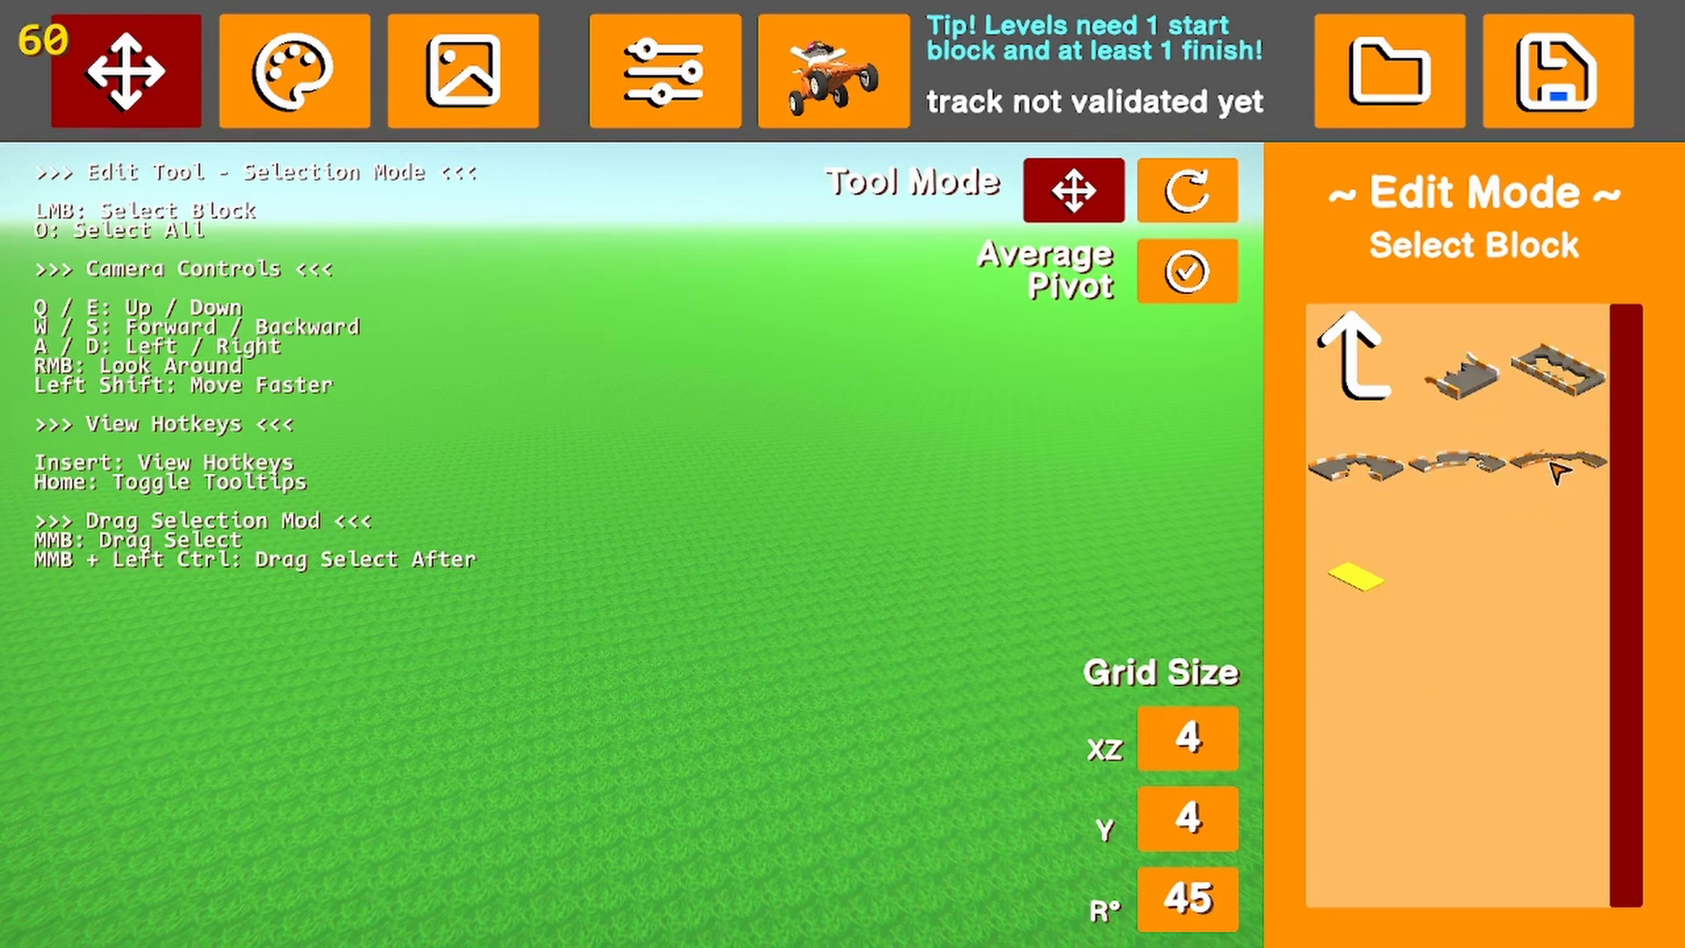
pyautogui.click(1374, 389)
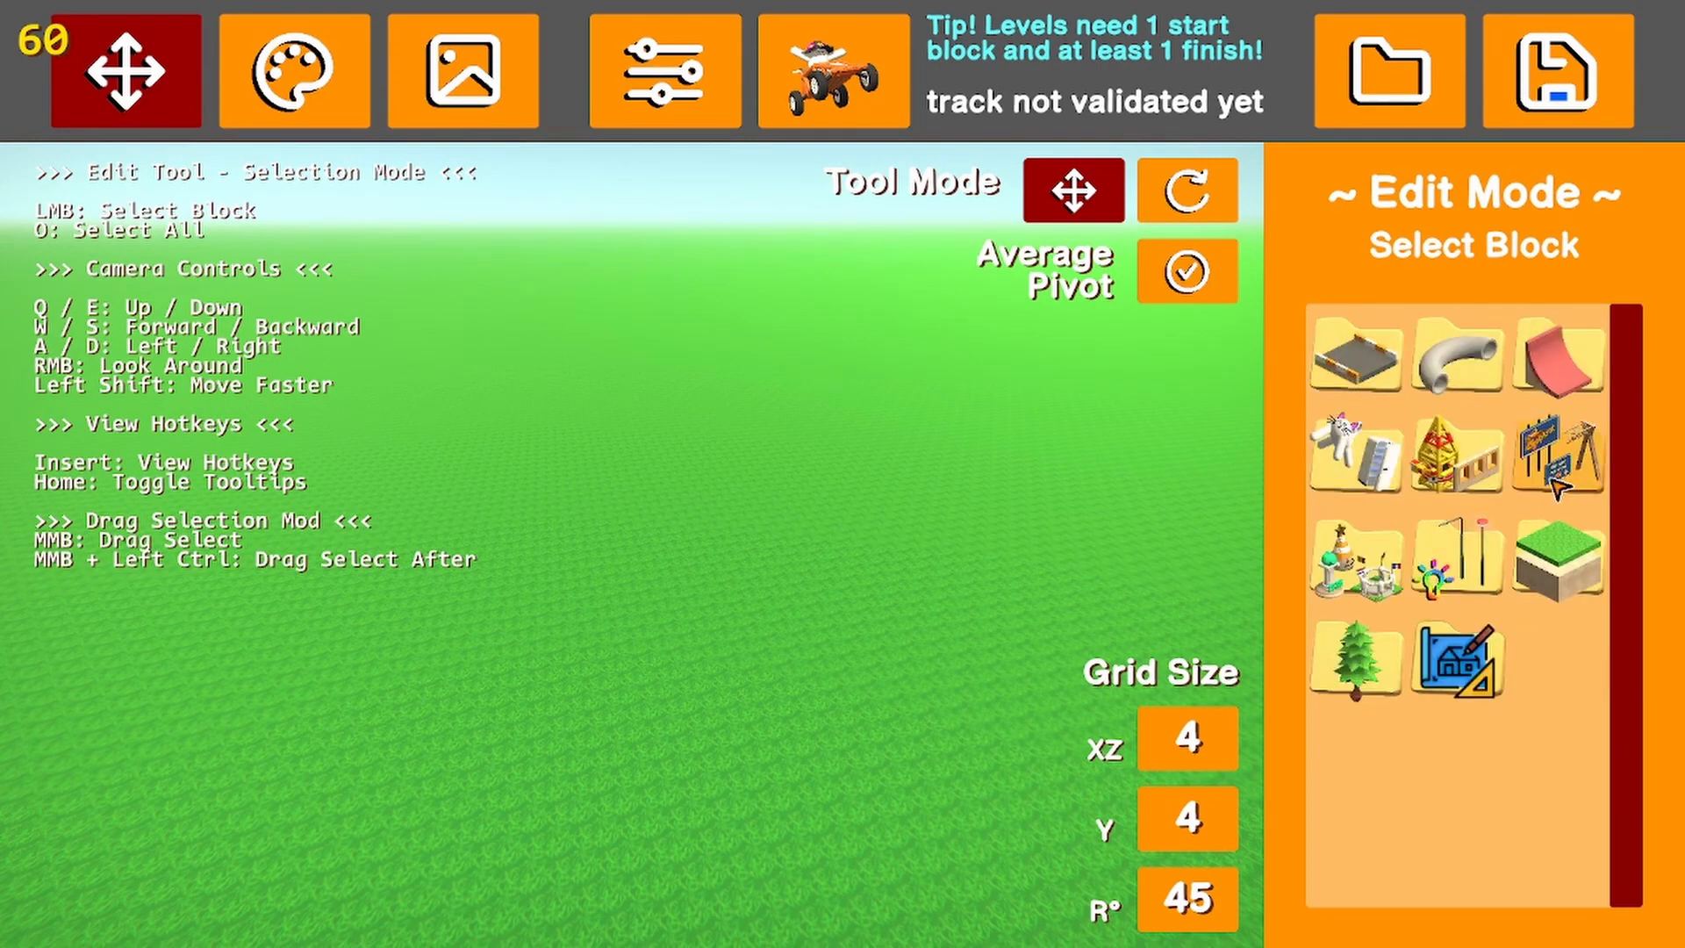
# Look through the tube block folder for the full pipe and half-pipe pieces
pyautogui.click(1458, 359)
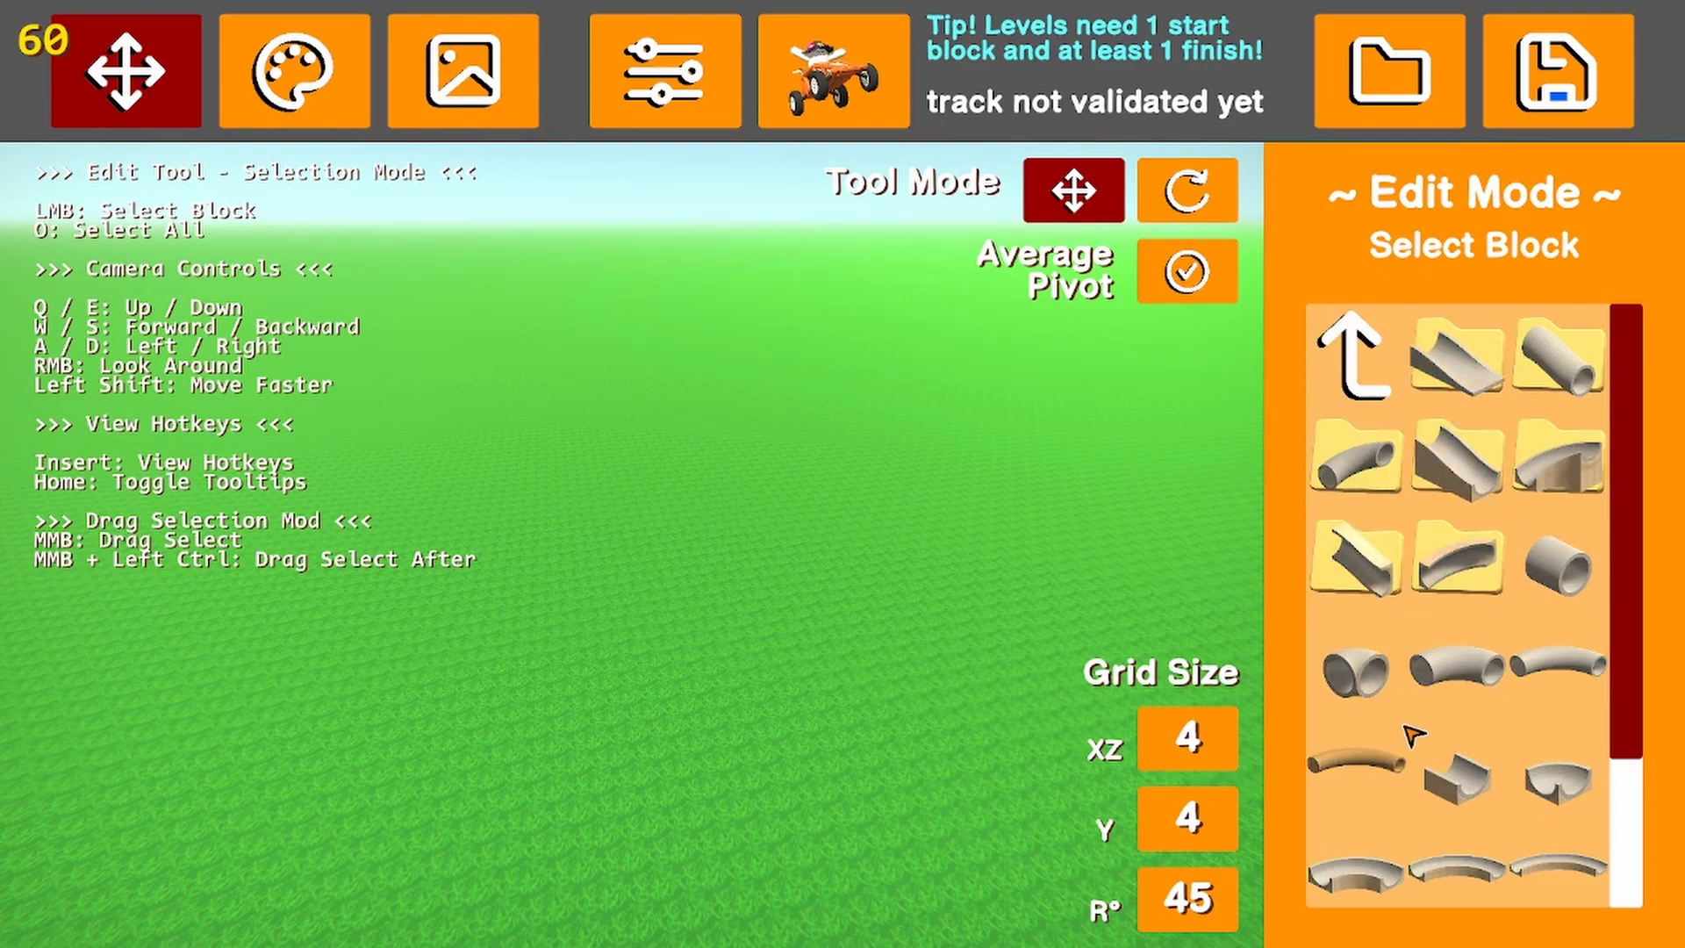
pyautogui.scroll(-3, 1426, 702)
pyautogui.scroll(3, 1444, 739)
pyautogui.scroll(-1, 1449, 739)
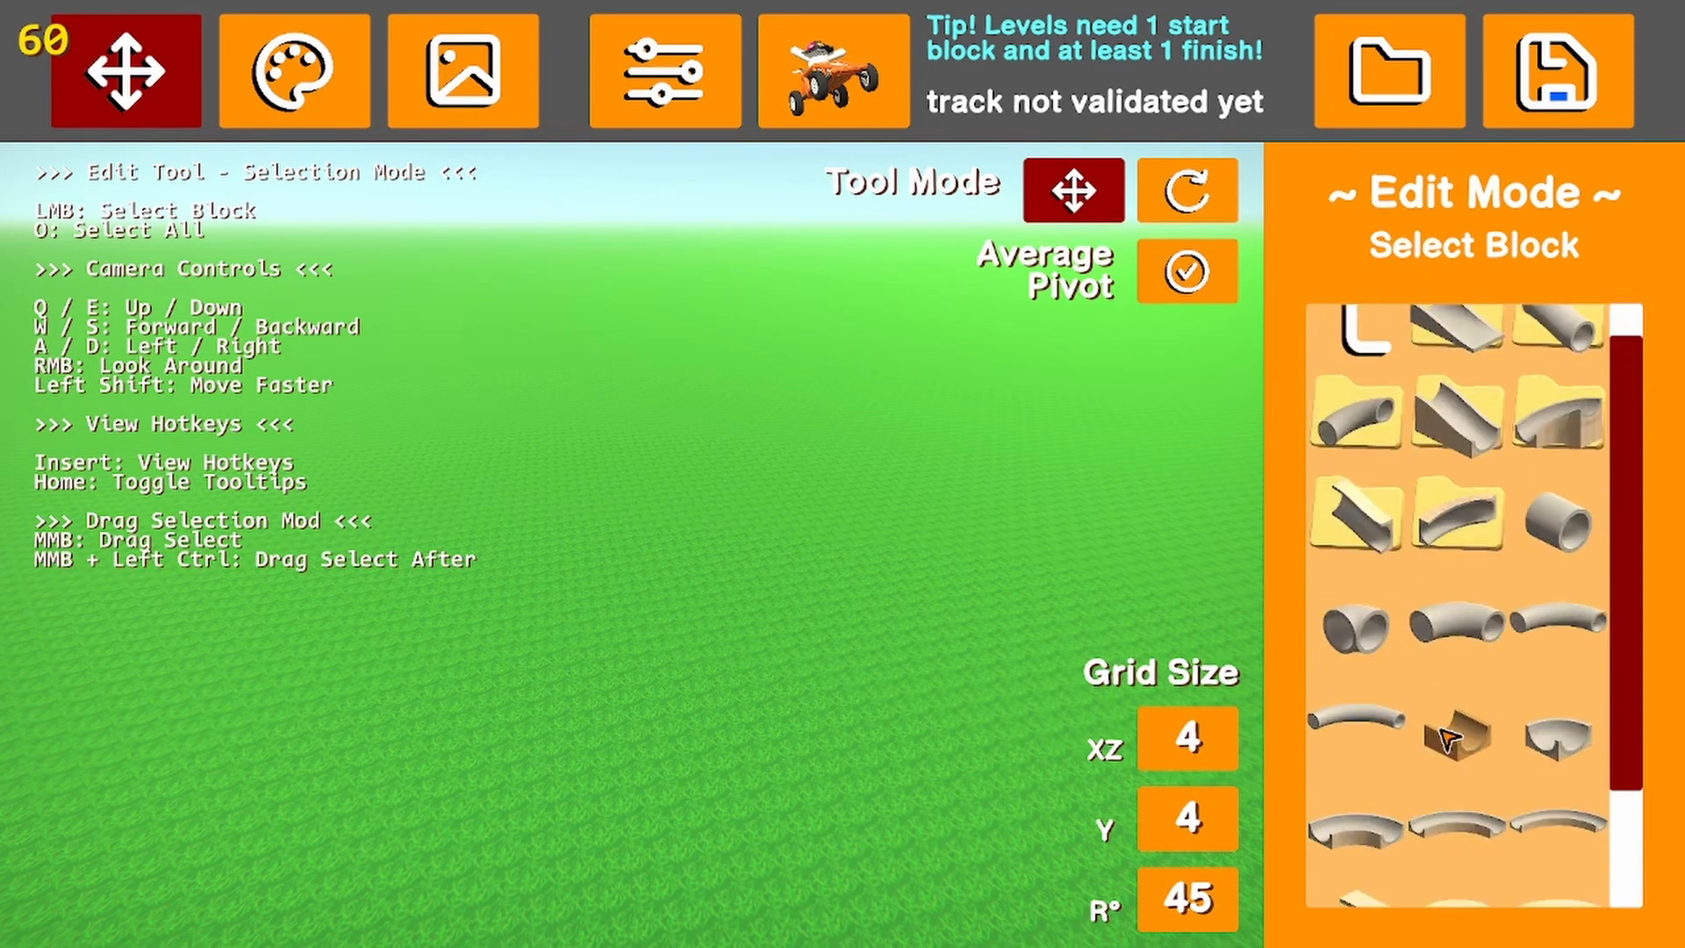
pyautogui.scroll(1, 1449, 738)
pyautogui.click(1361, 349)
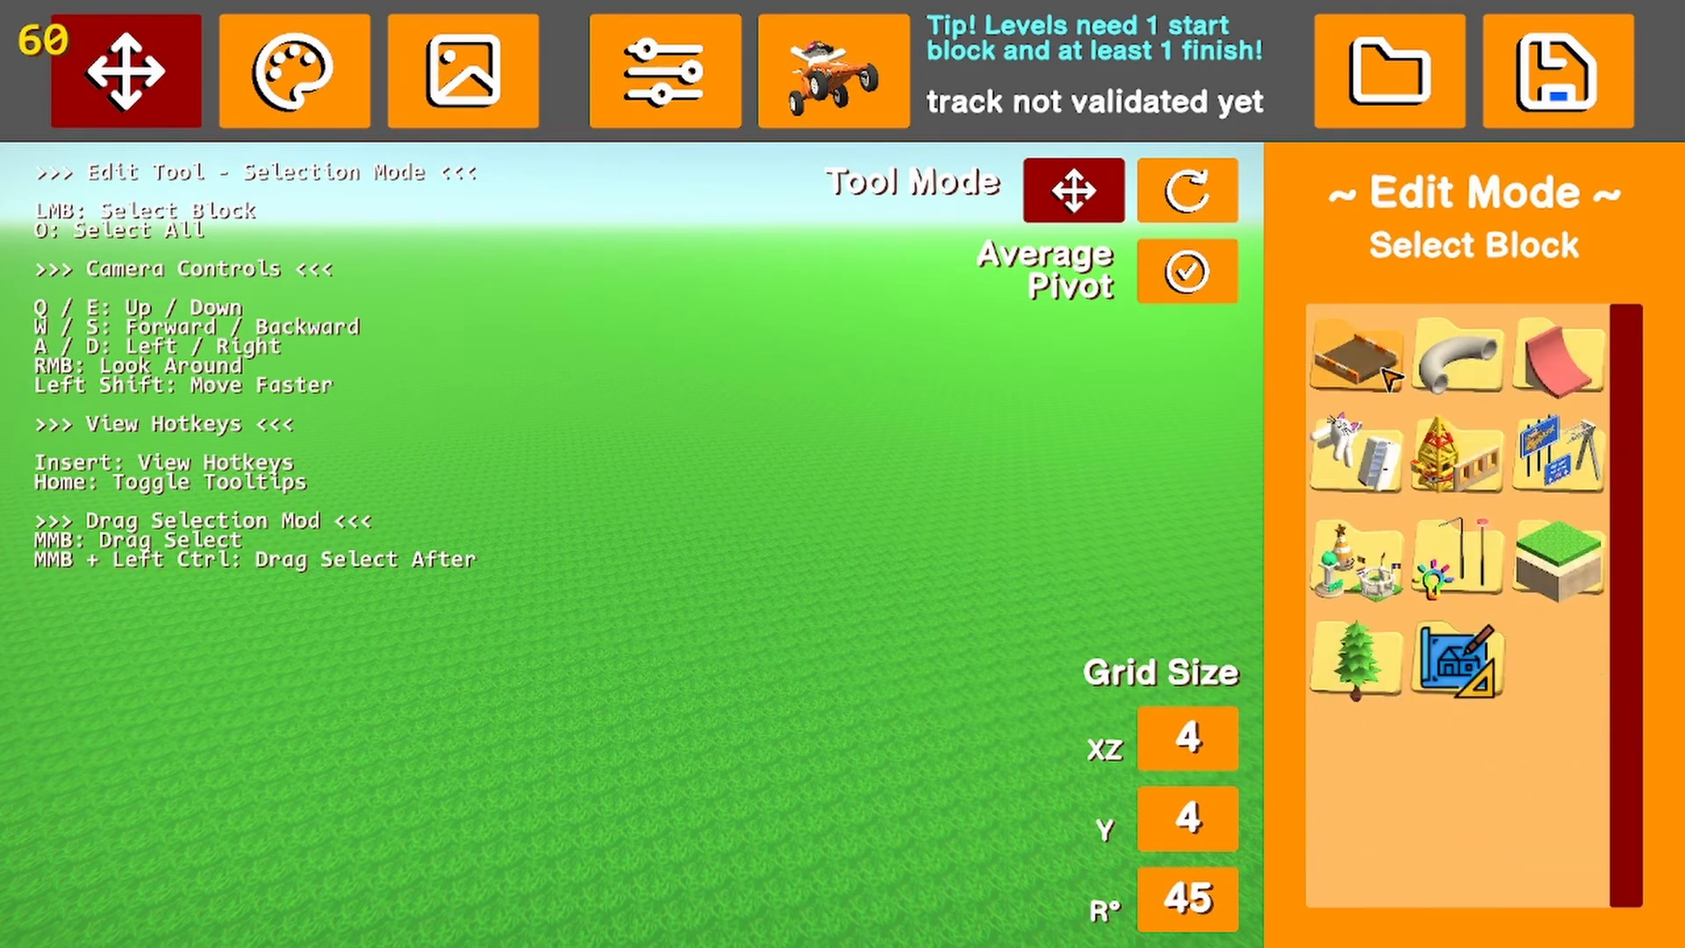
# Place the large funnel tube block at position 84, 16, -12, look into it from above, and delete it
pyautogui.click(1458, 356)
pyautogui.click(1448, 531)
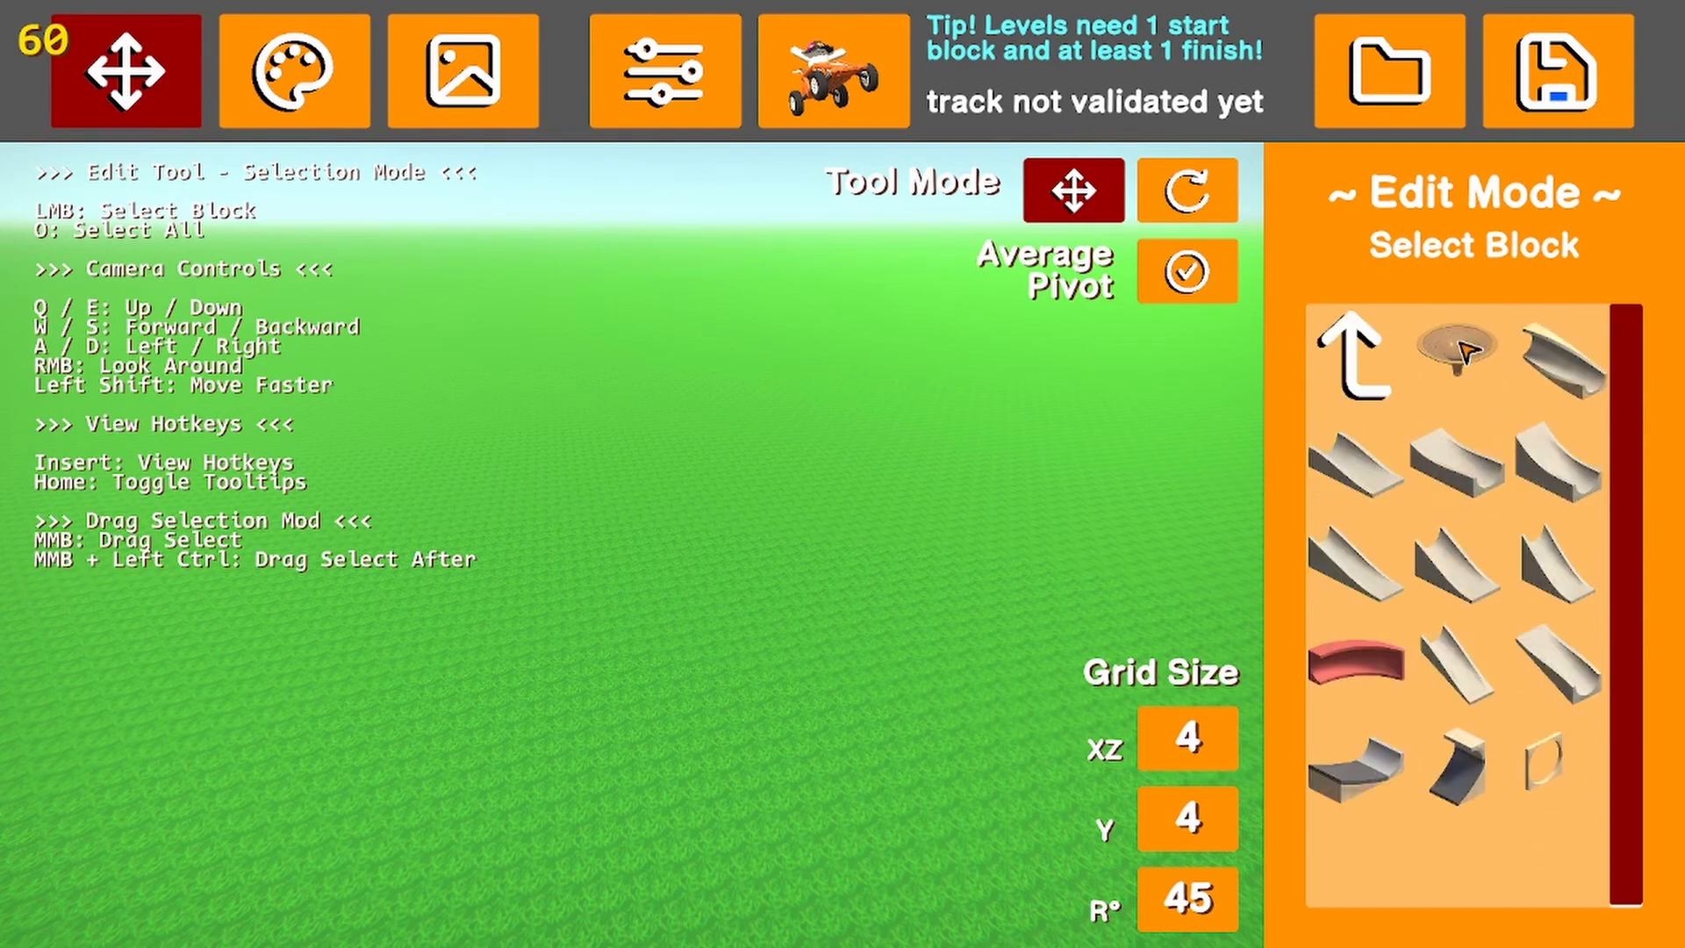
pyautogui.click(1478, 372)
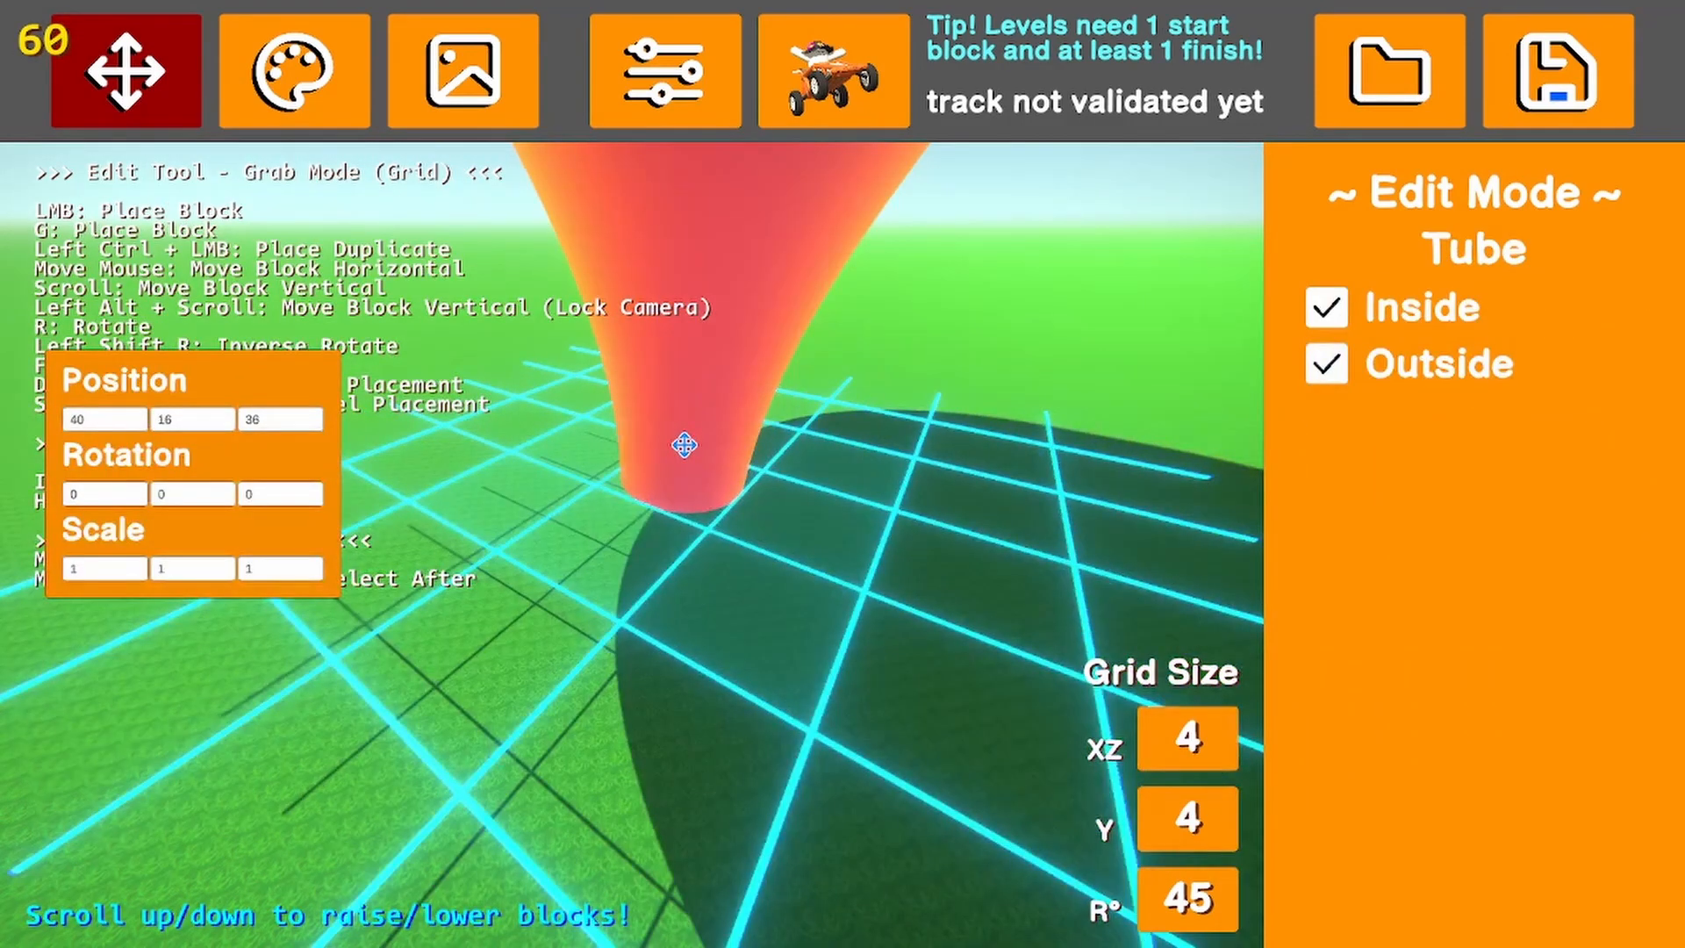
pyautogui.press('s')
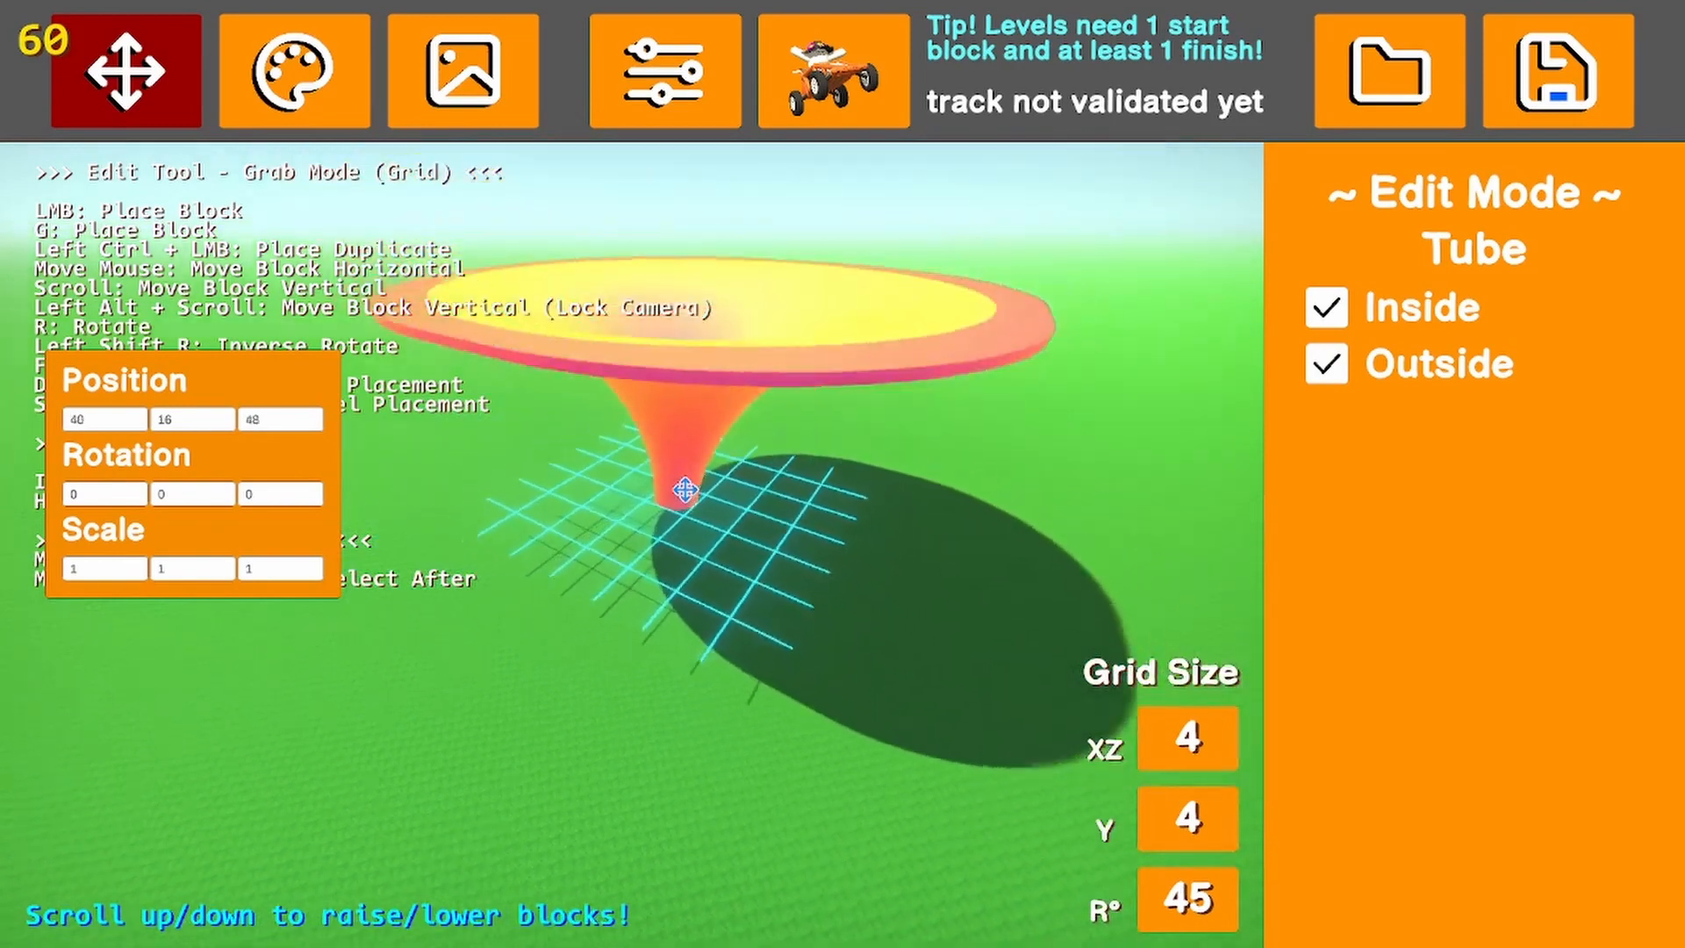
pyautogui.click(684, 634)
pyautogui.click(906, 401)
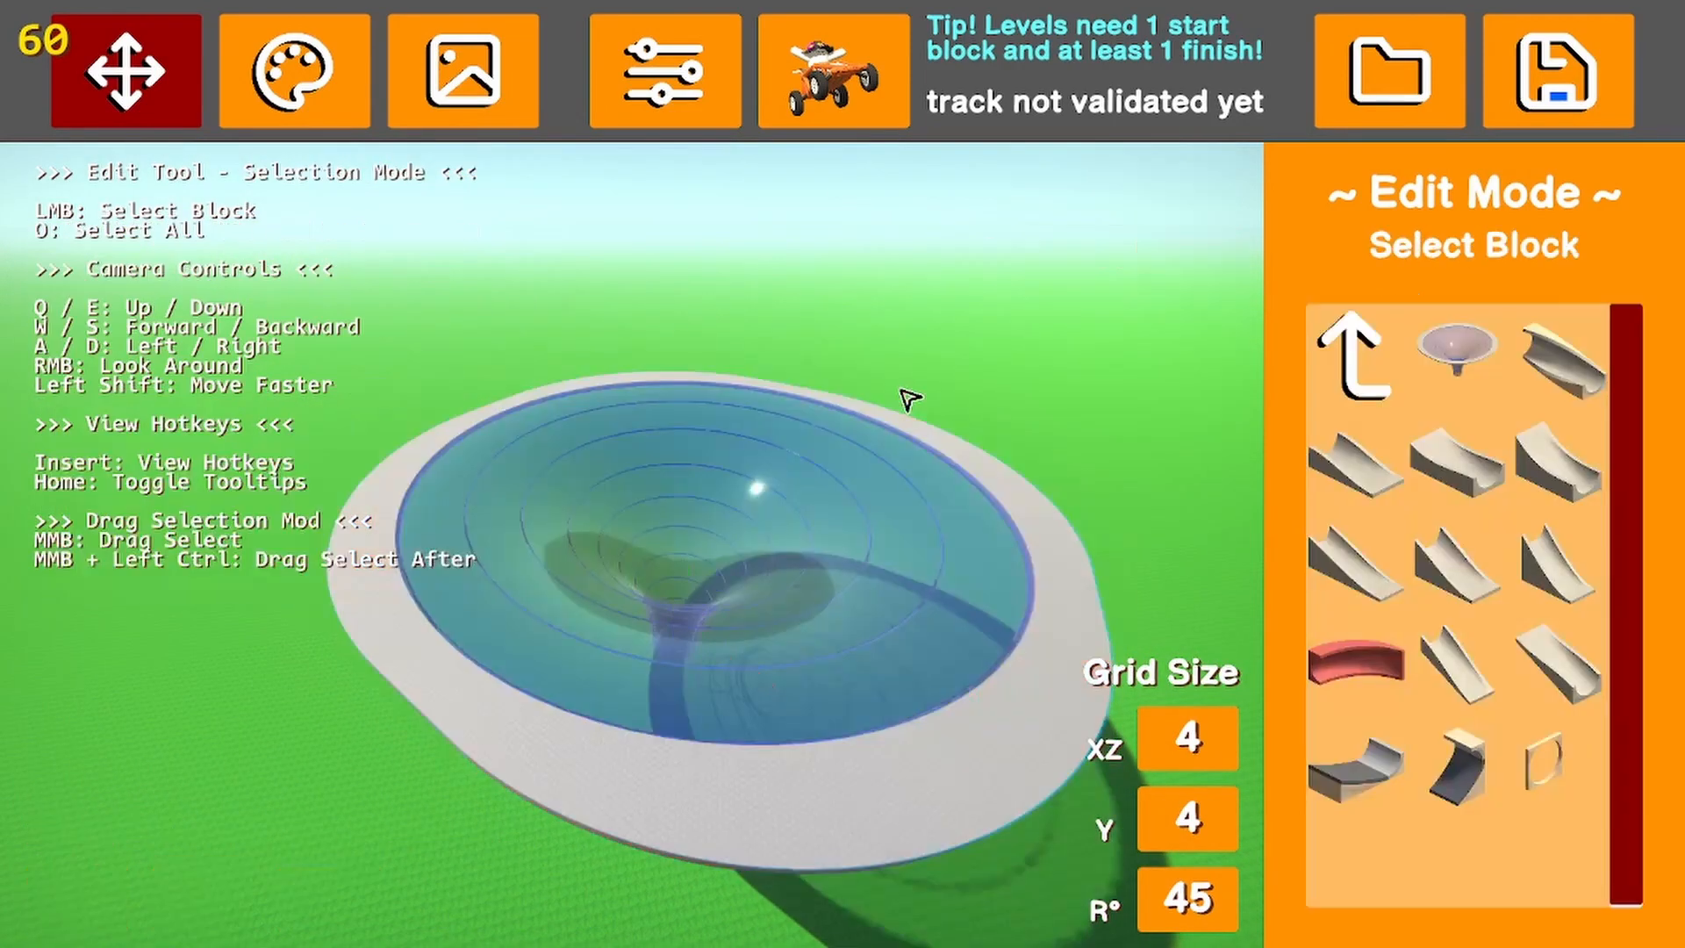
pyautogui.moveTo(906, 400); pyautogui.dragTo(699, 582, button='right')
pyautogui.click(699, 582)
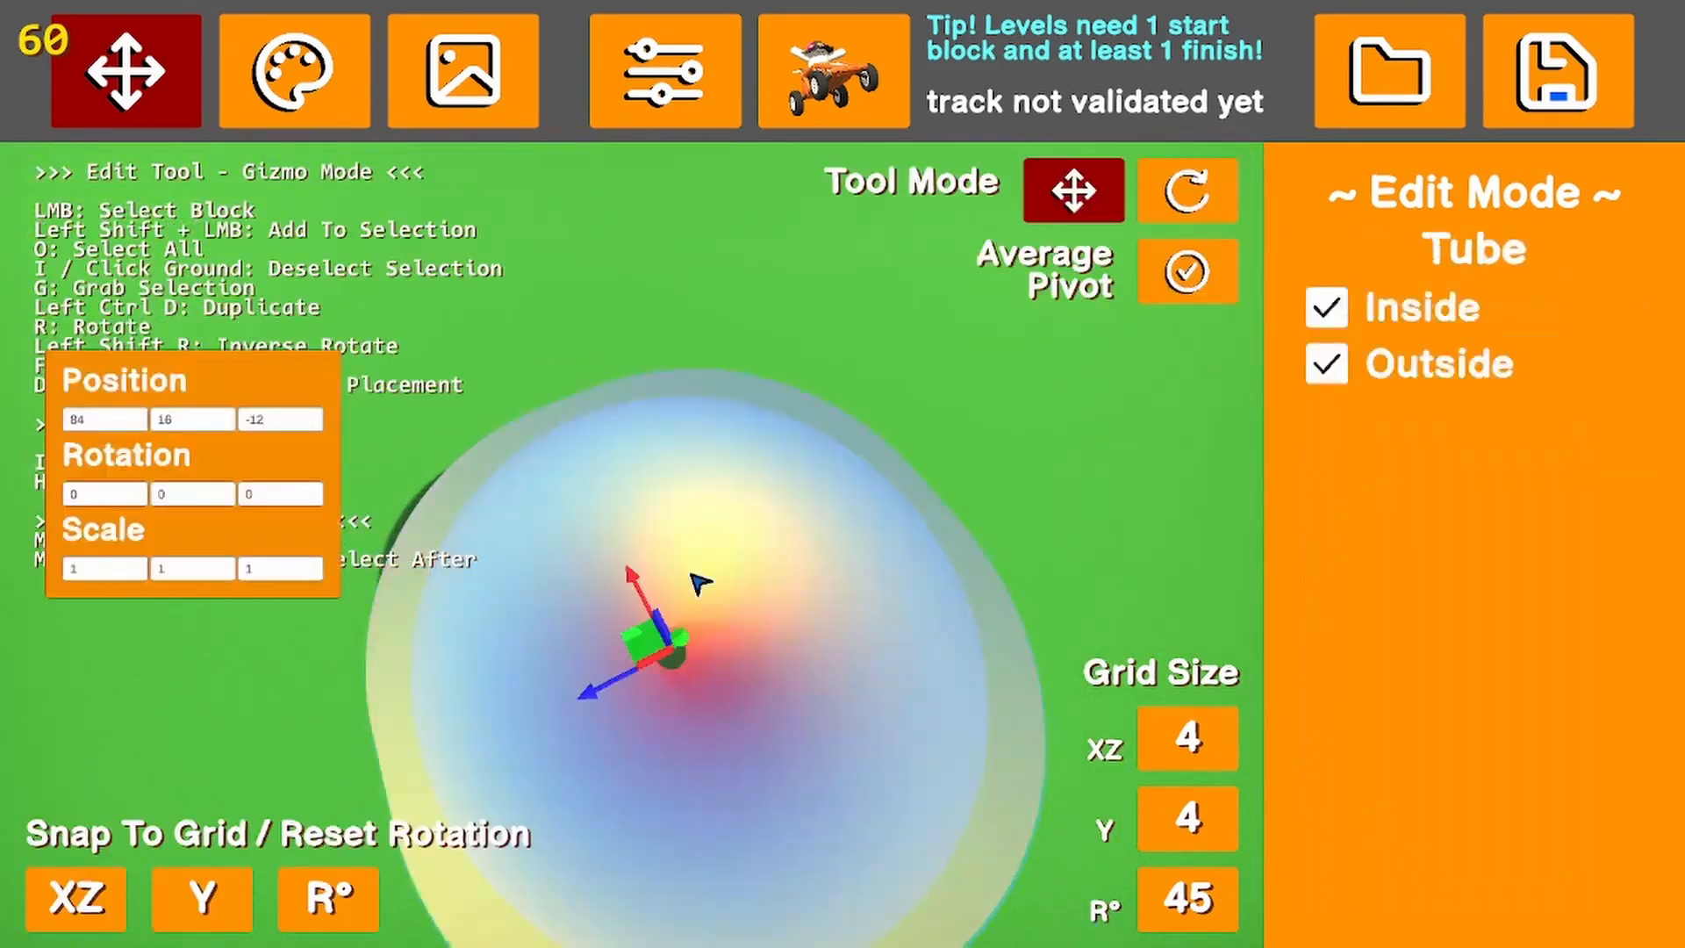
pyautogui.press('Delete')
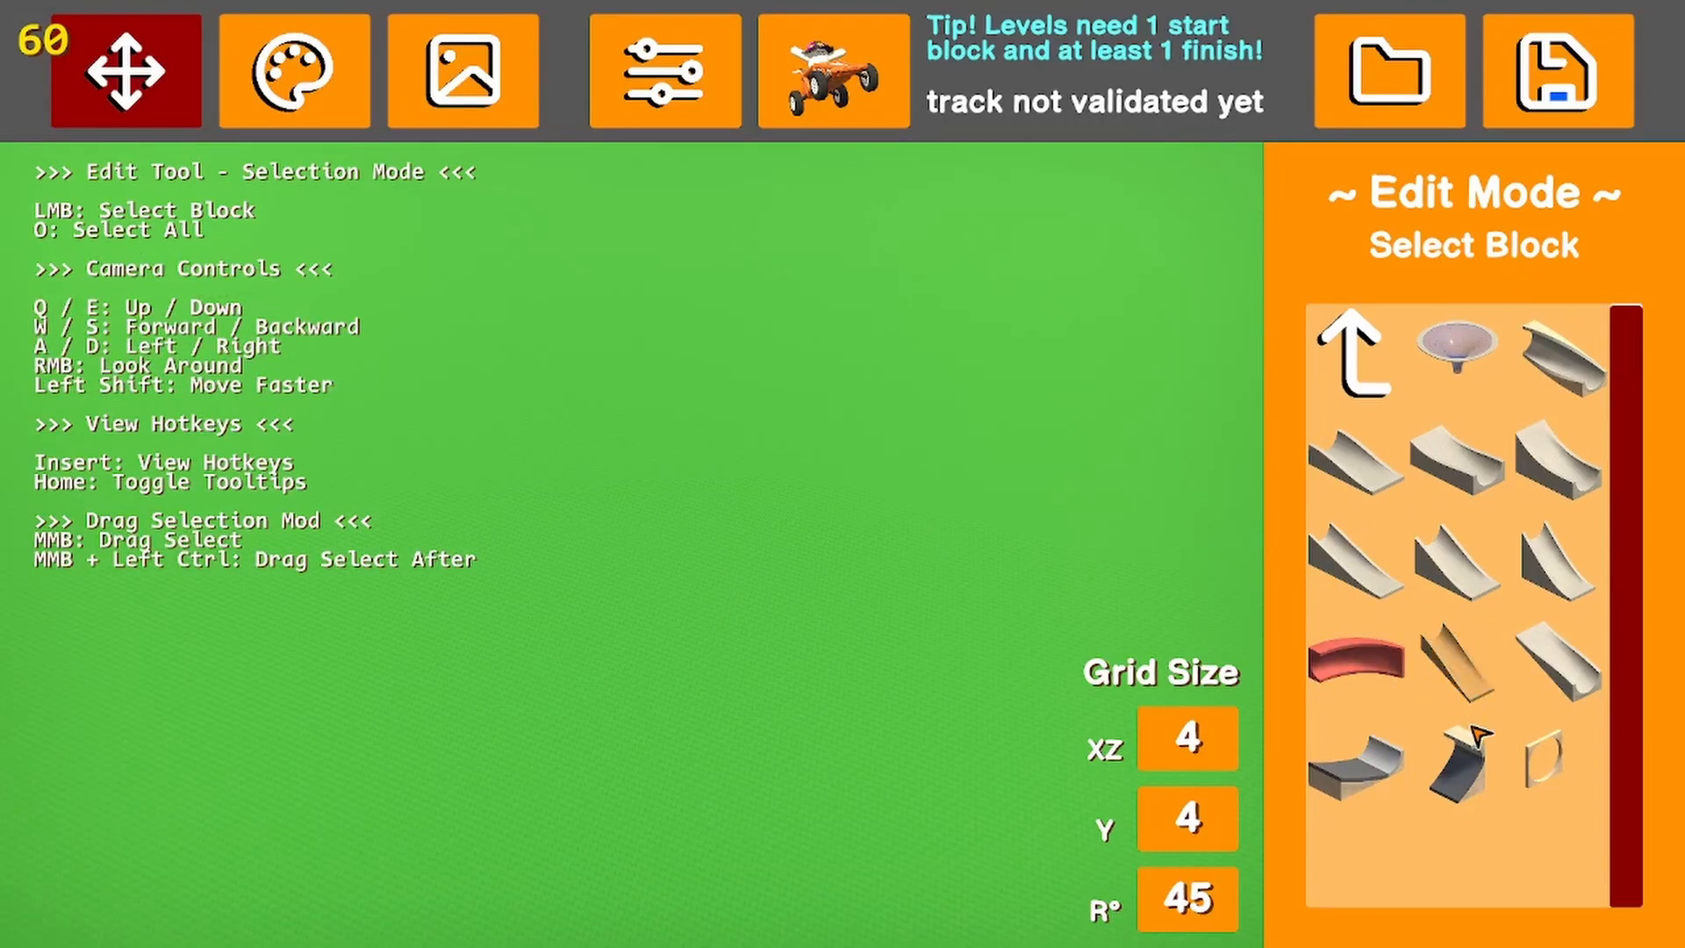
# Place the half-pipe tube piece next to the funnel in the block list at position 100, 16, -124, and delete it
pyautogui.click(1371, 388)
pyautogui.click(1489, 377)
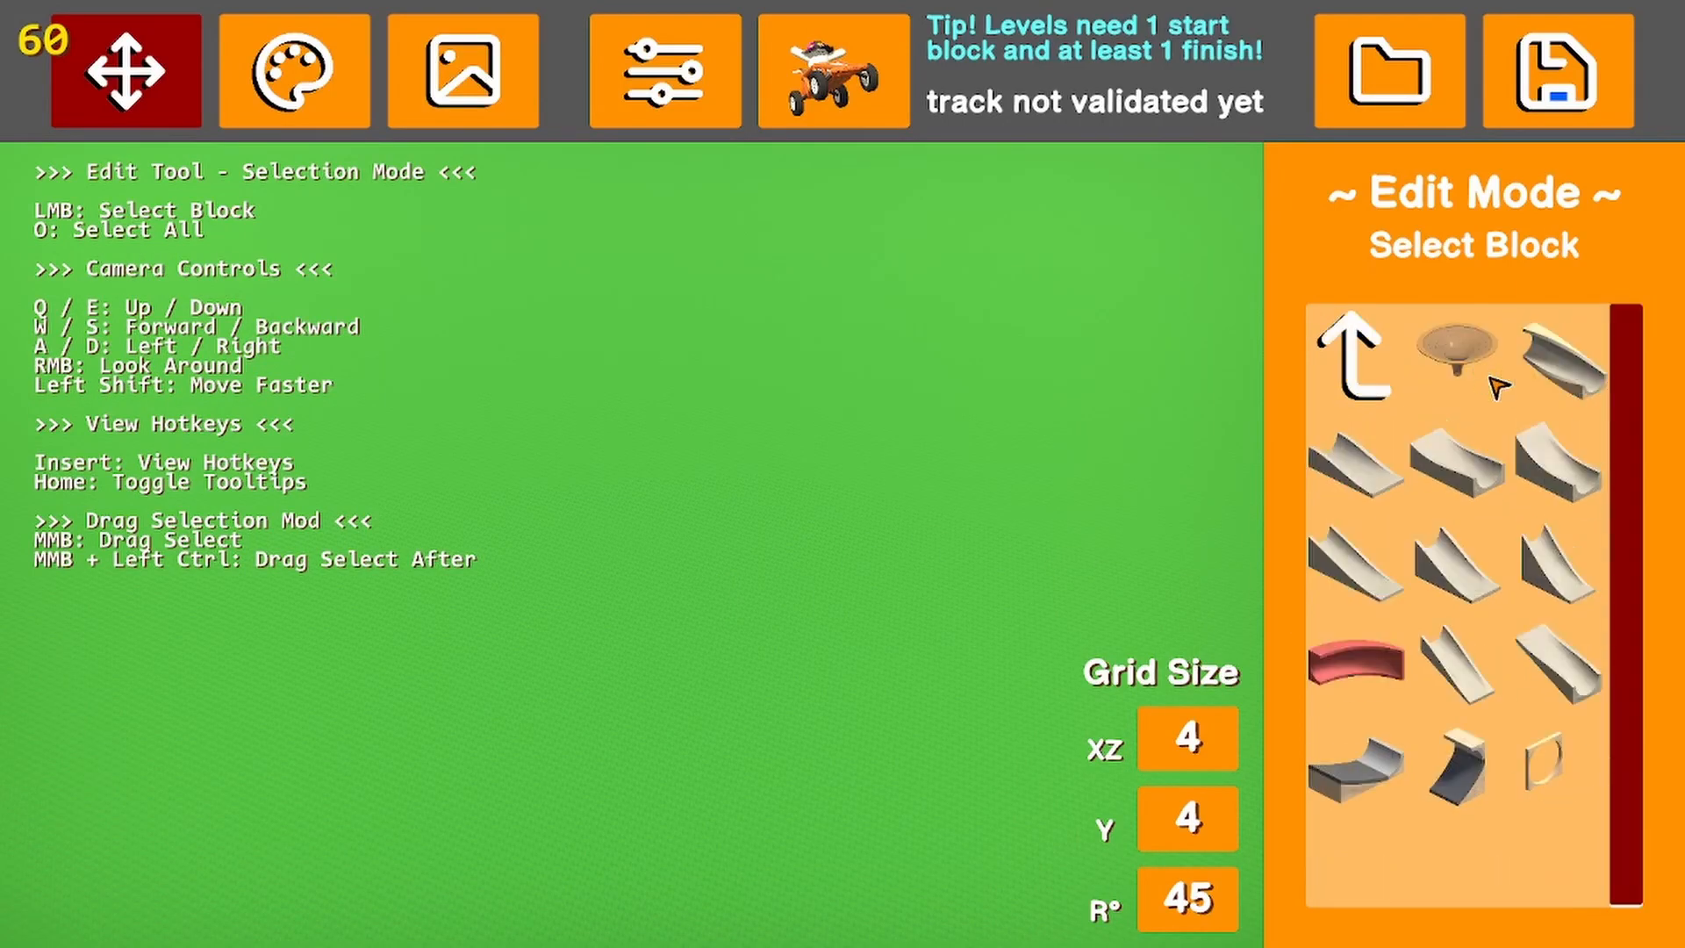
pyautogui.click(1590, 376)
pyautogui.click(899, 597)
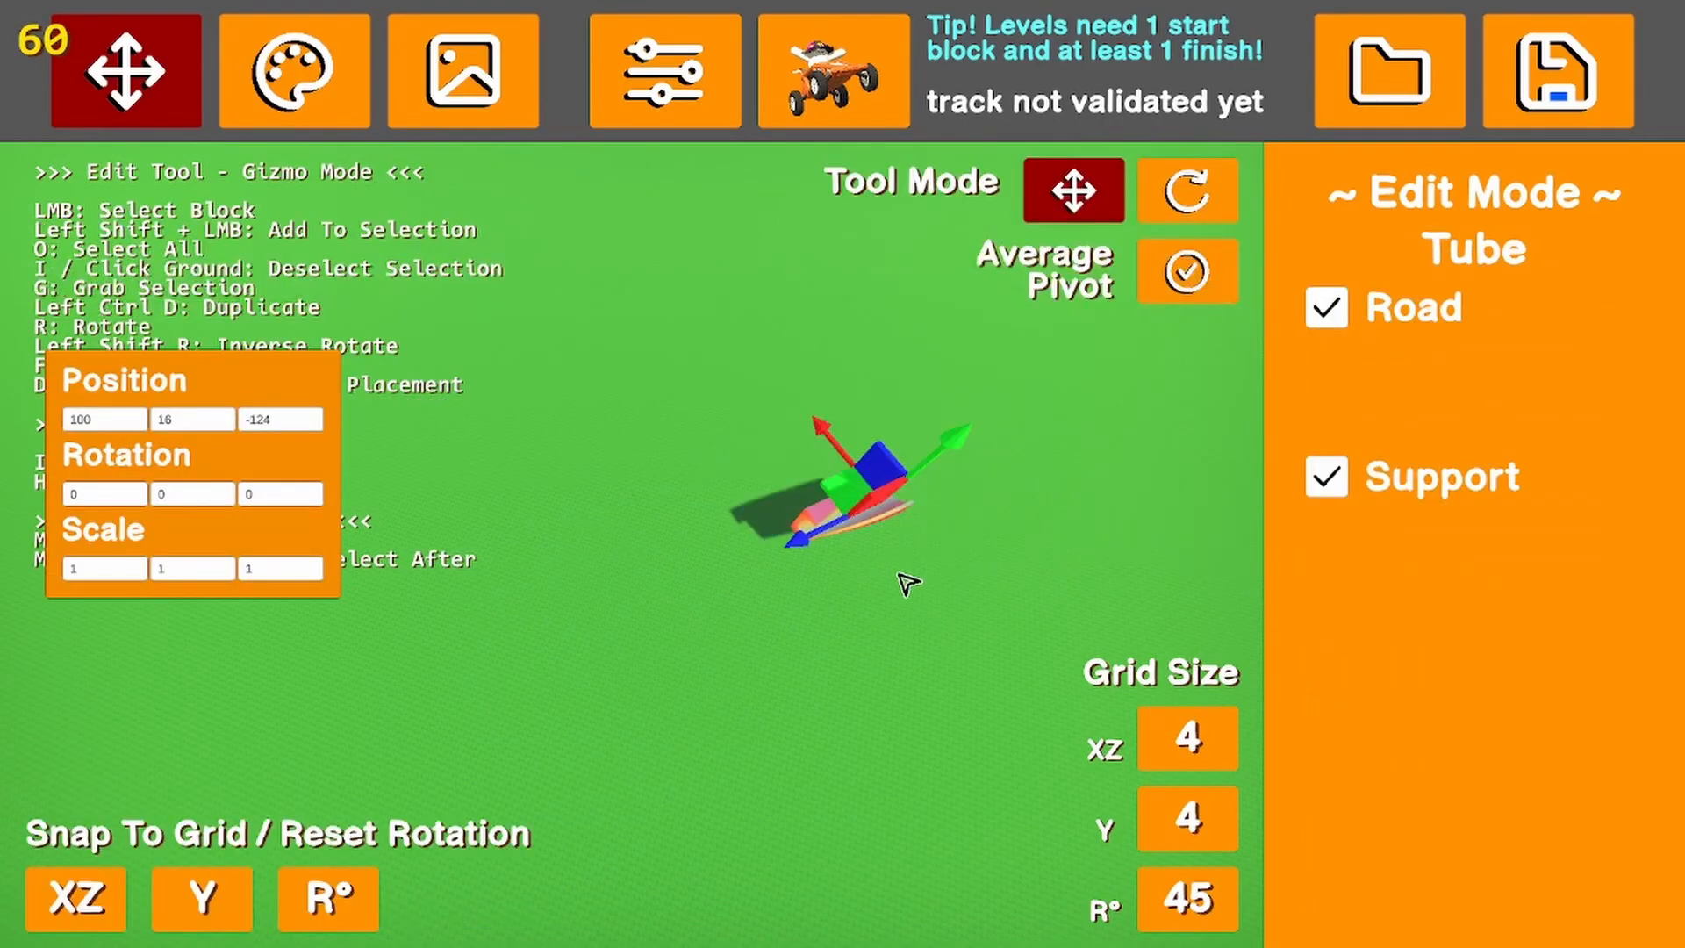
pyautogui.click(968, 590)
pyautogui.click(875, 537)
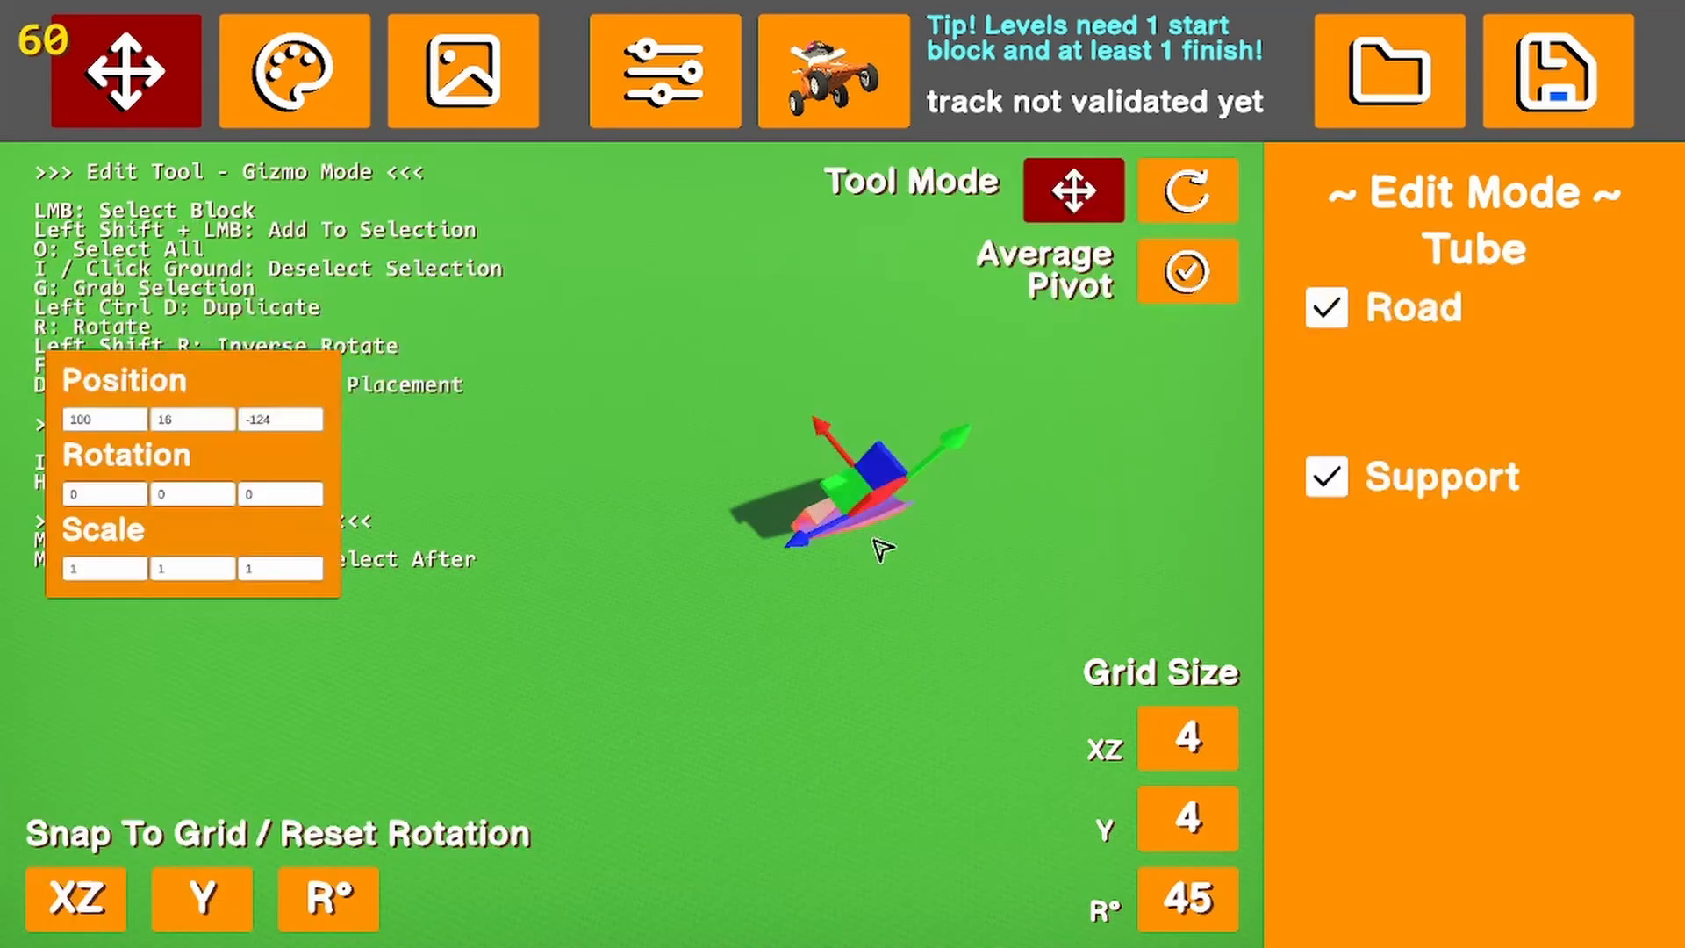
pyautogui.press('Delete')
# Return from the tube blocks to the main block categories and open the red wall blocks
pyautogui.click(1358, 358)
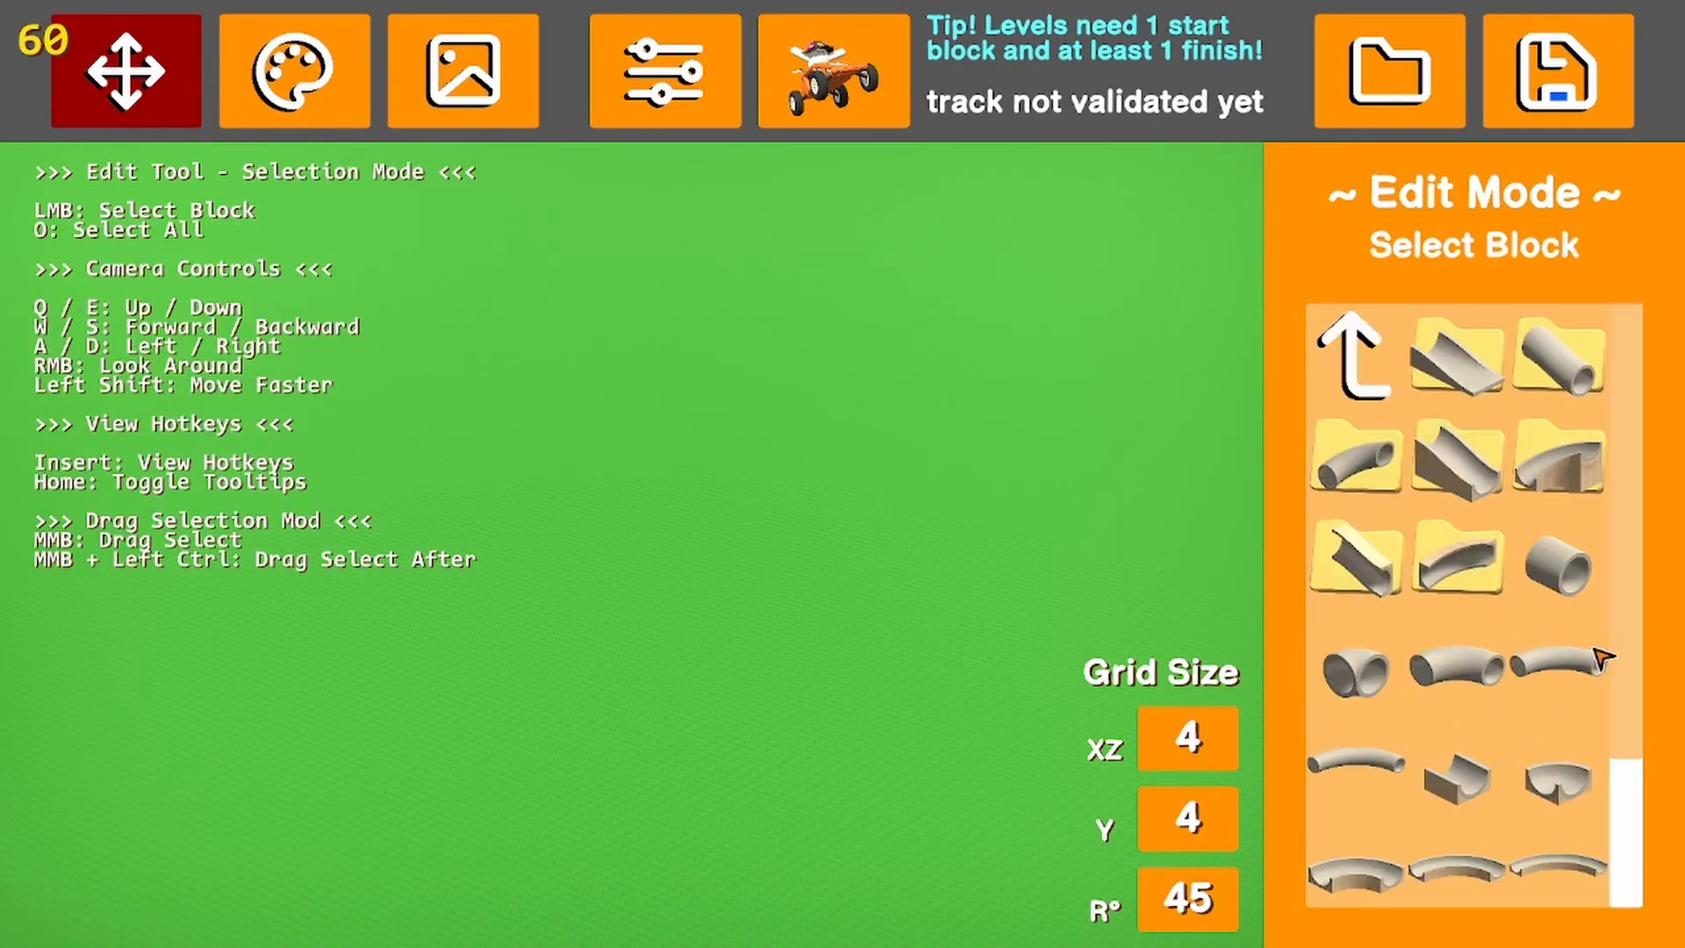
pyautogui.click(1391, 383)
pyautogui.click(1462, 360)
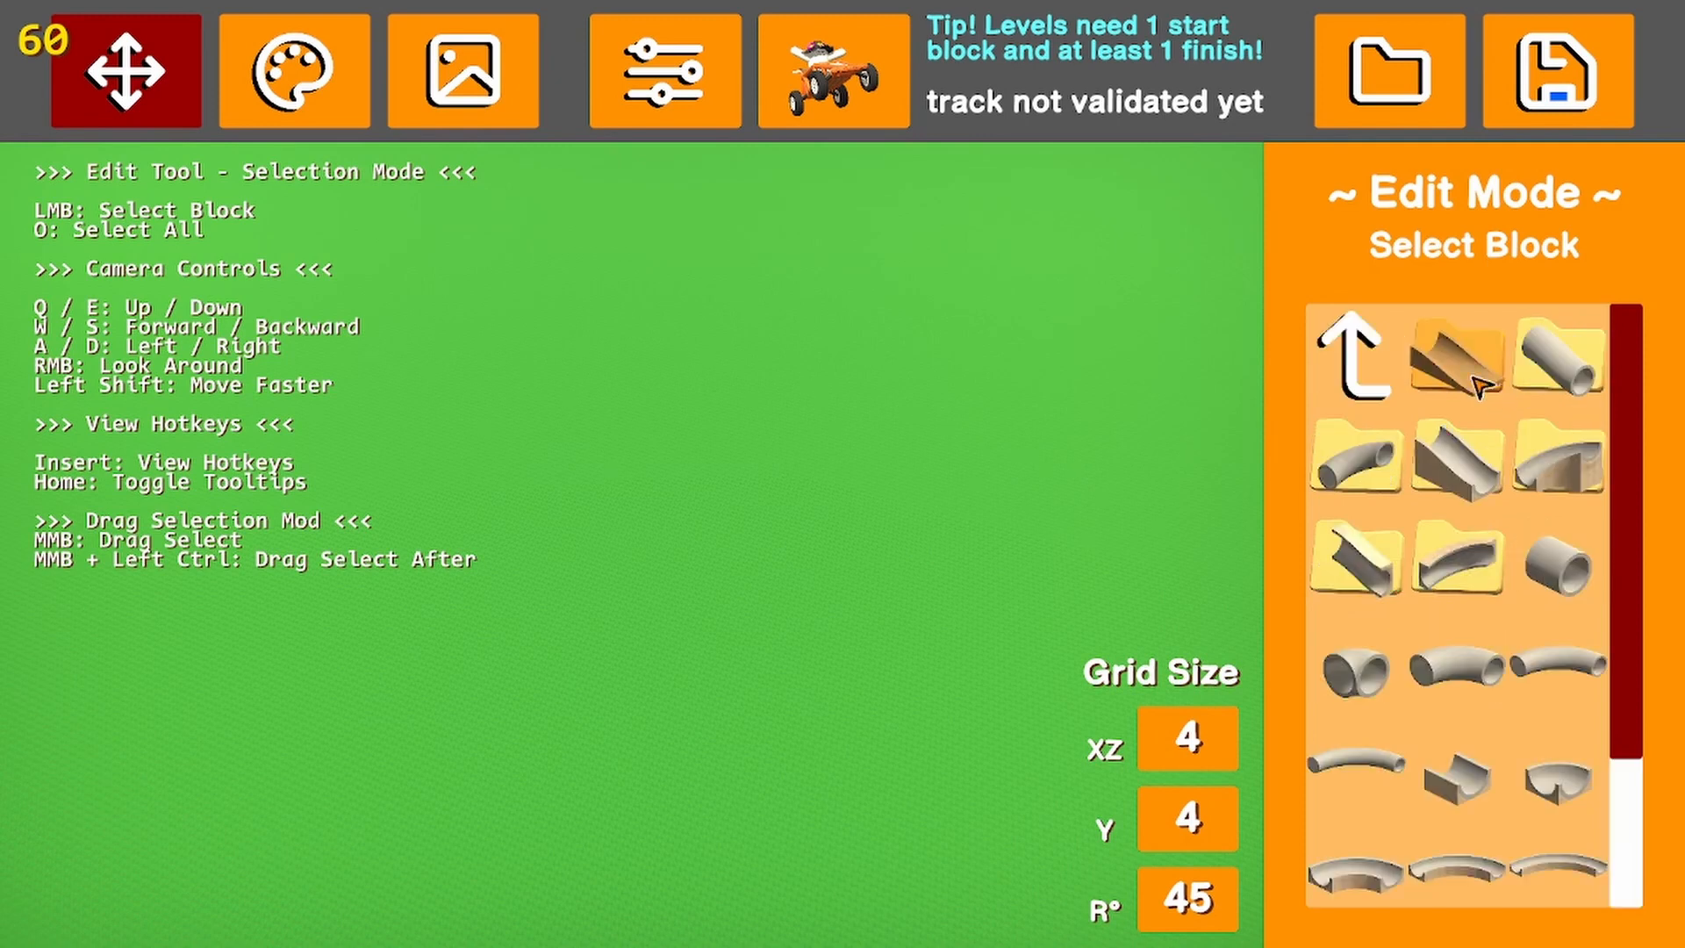
pyautogui.click(1358, 356)
pyautogui.click(1563, 360)
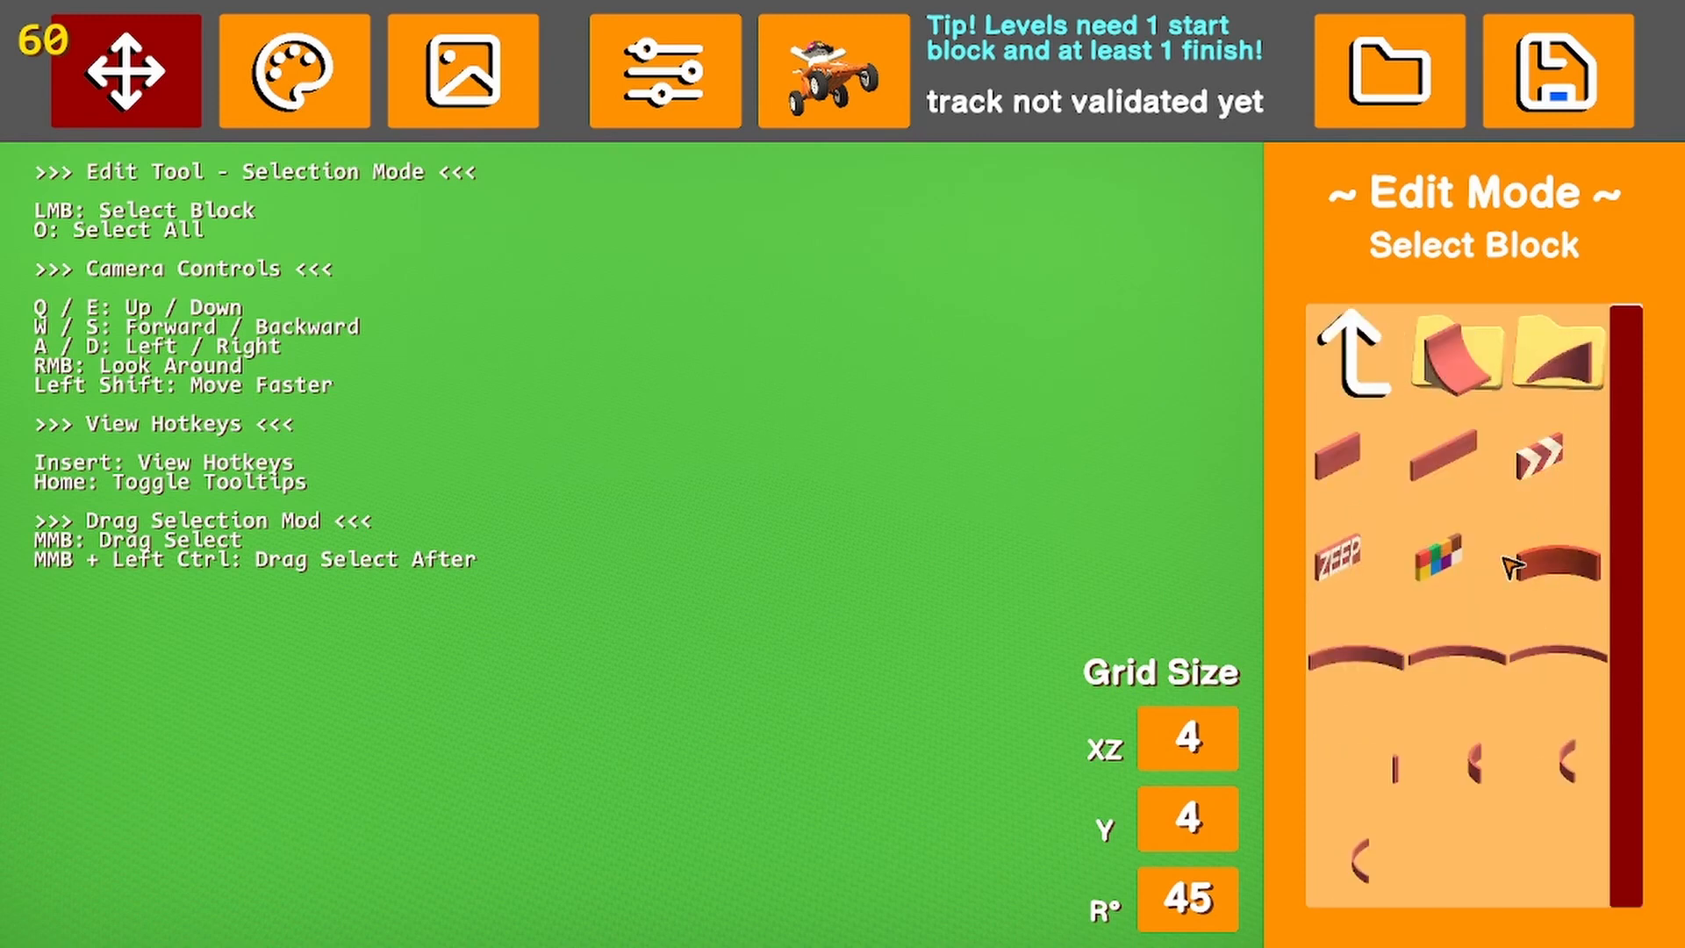
# Look through the two subfolders of red wall blocks for the curved ramp and wedge-shaped pieces
pyautogui.click(1457, 360)
pyautogui.scroll(-4, 1431, 593)
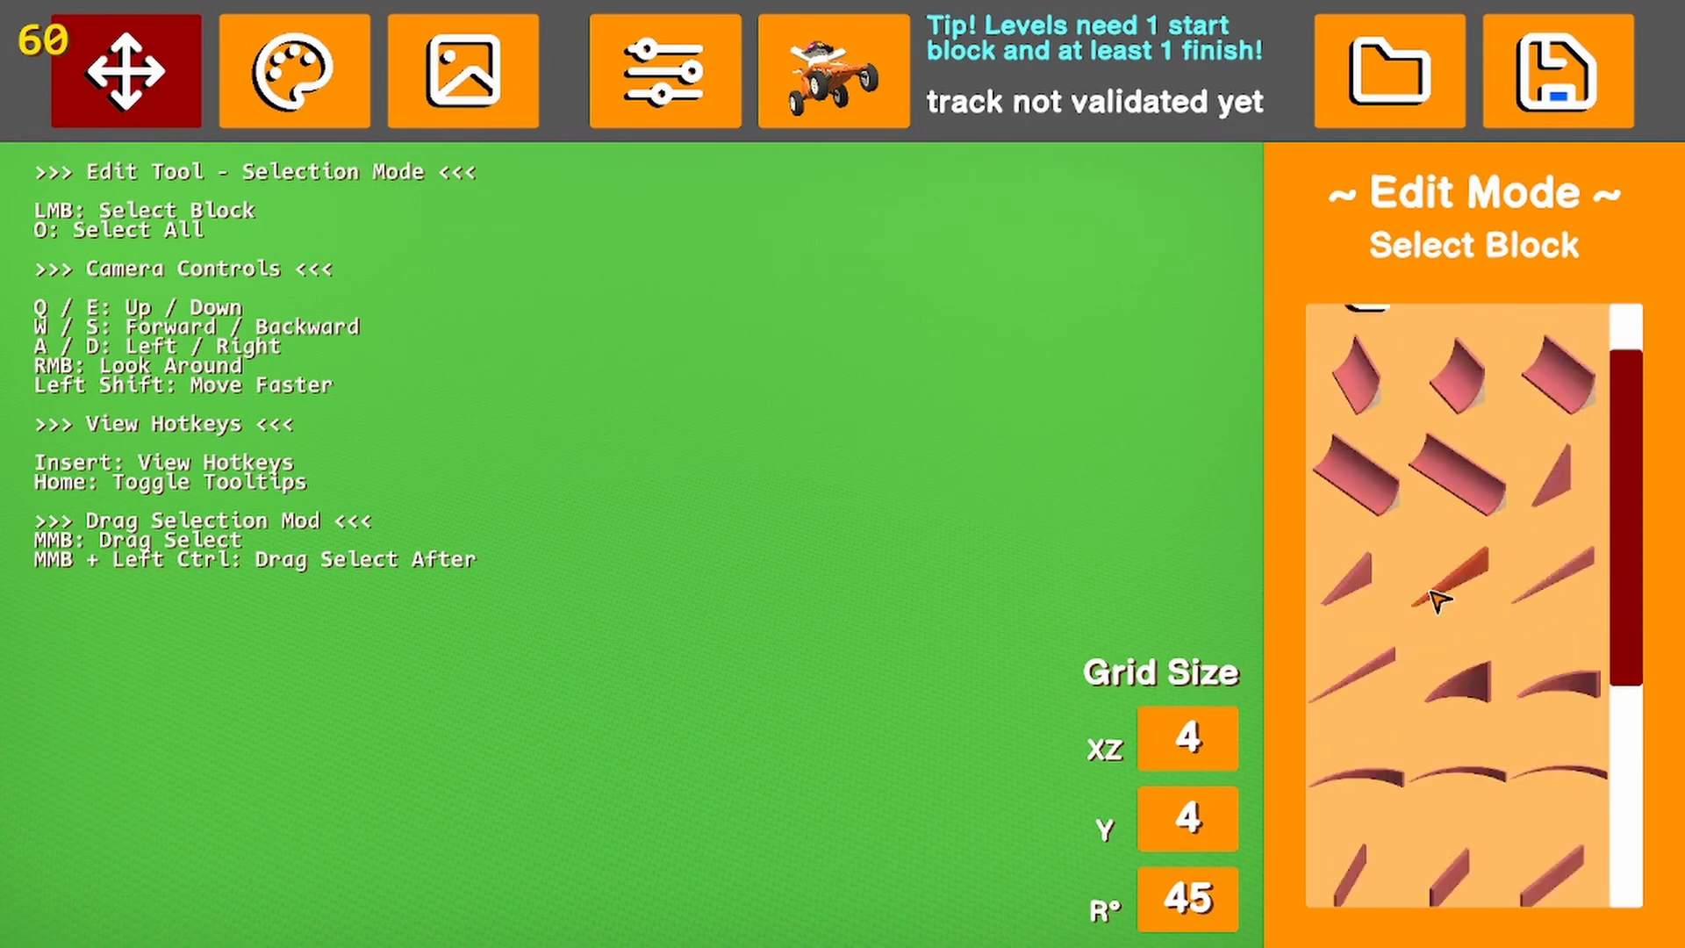
pyautogui.scroll(4, 1431, 593)
pyautogui.click(1360, 377)
pyautogui.click(1463, 364)
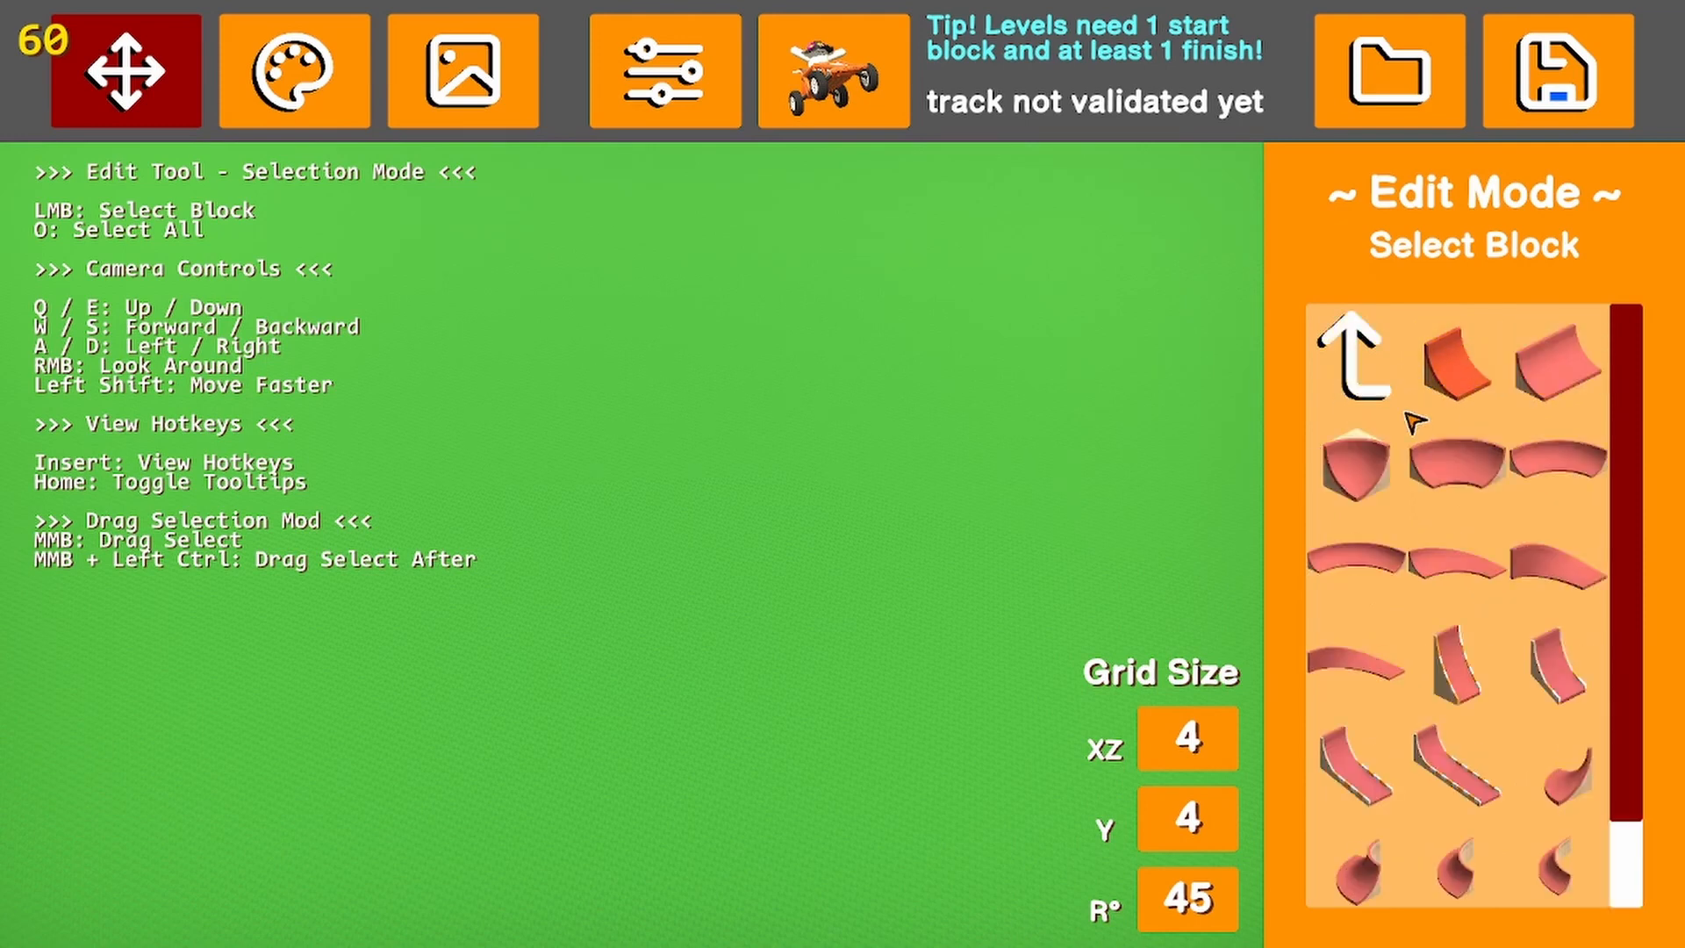
pyautogui.scroll(-3, 1444, 531)
pyautogui.scroll(3, 1443, 538)
pyautogui.click(1352, 351)
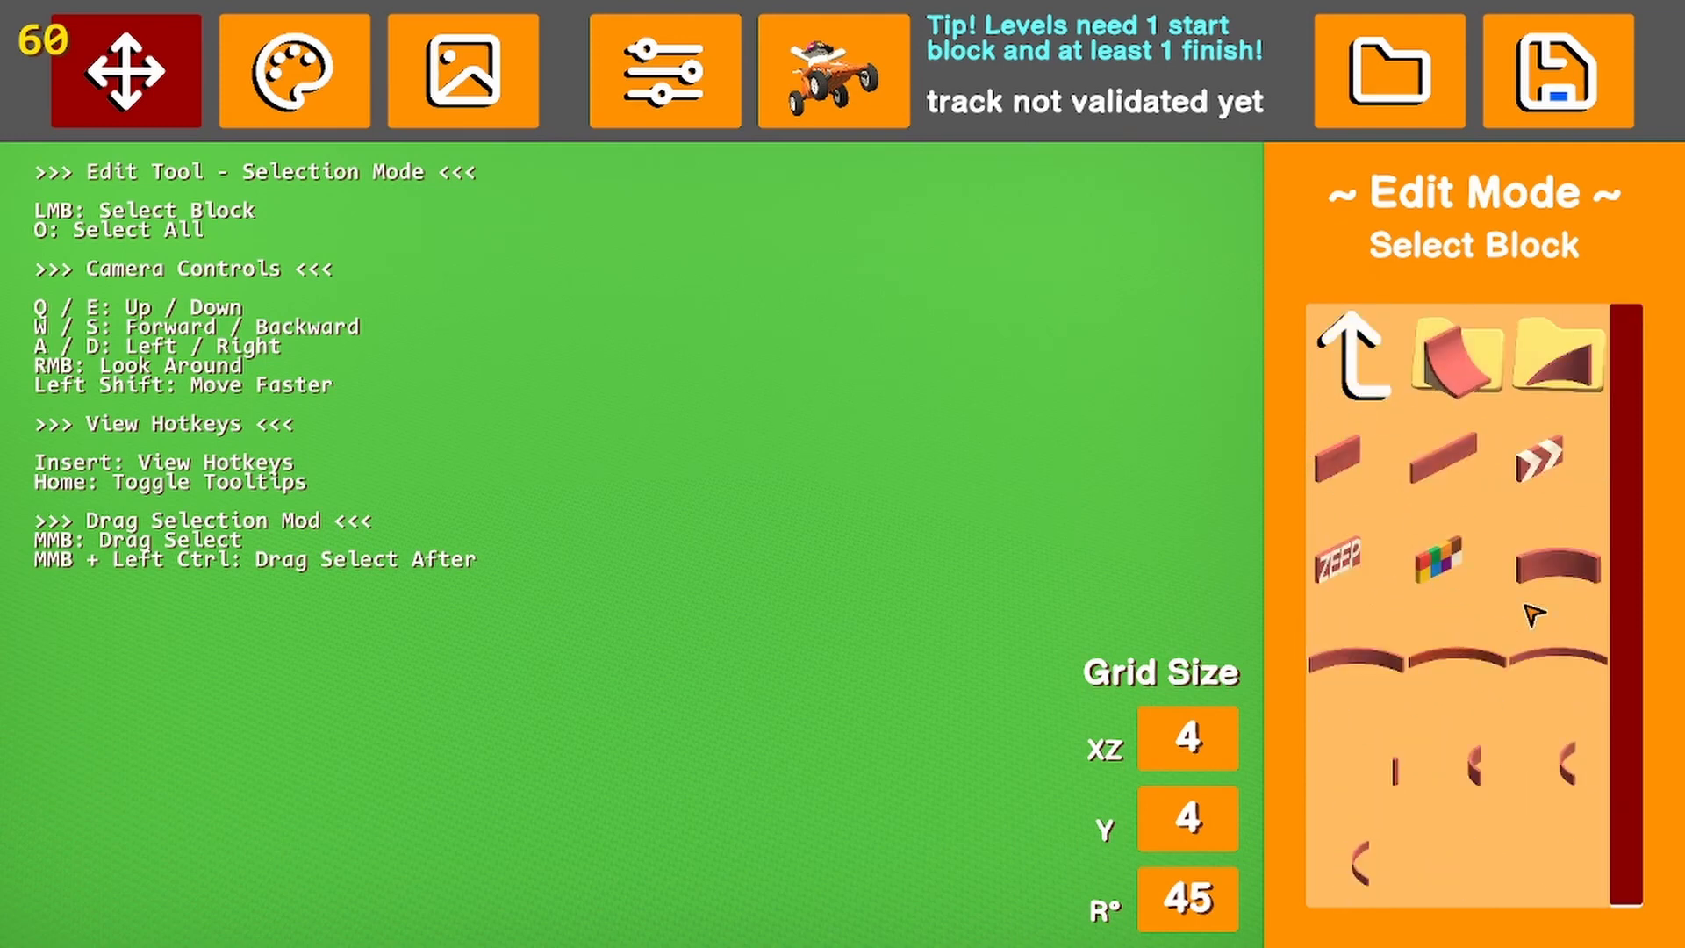
# Return to the main block categories, open the physics block category and look through its list
pyautogui.click(1369, 377)
pyautogui.click(1371, 469)
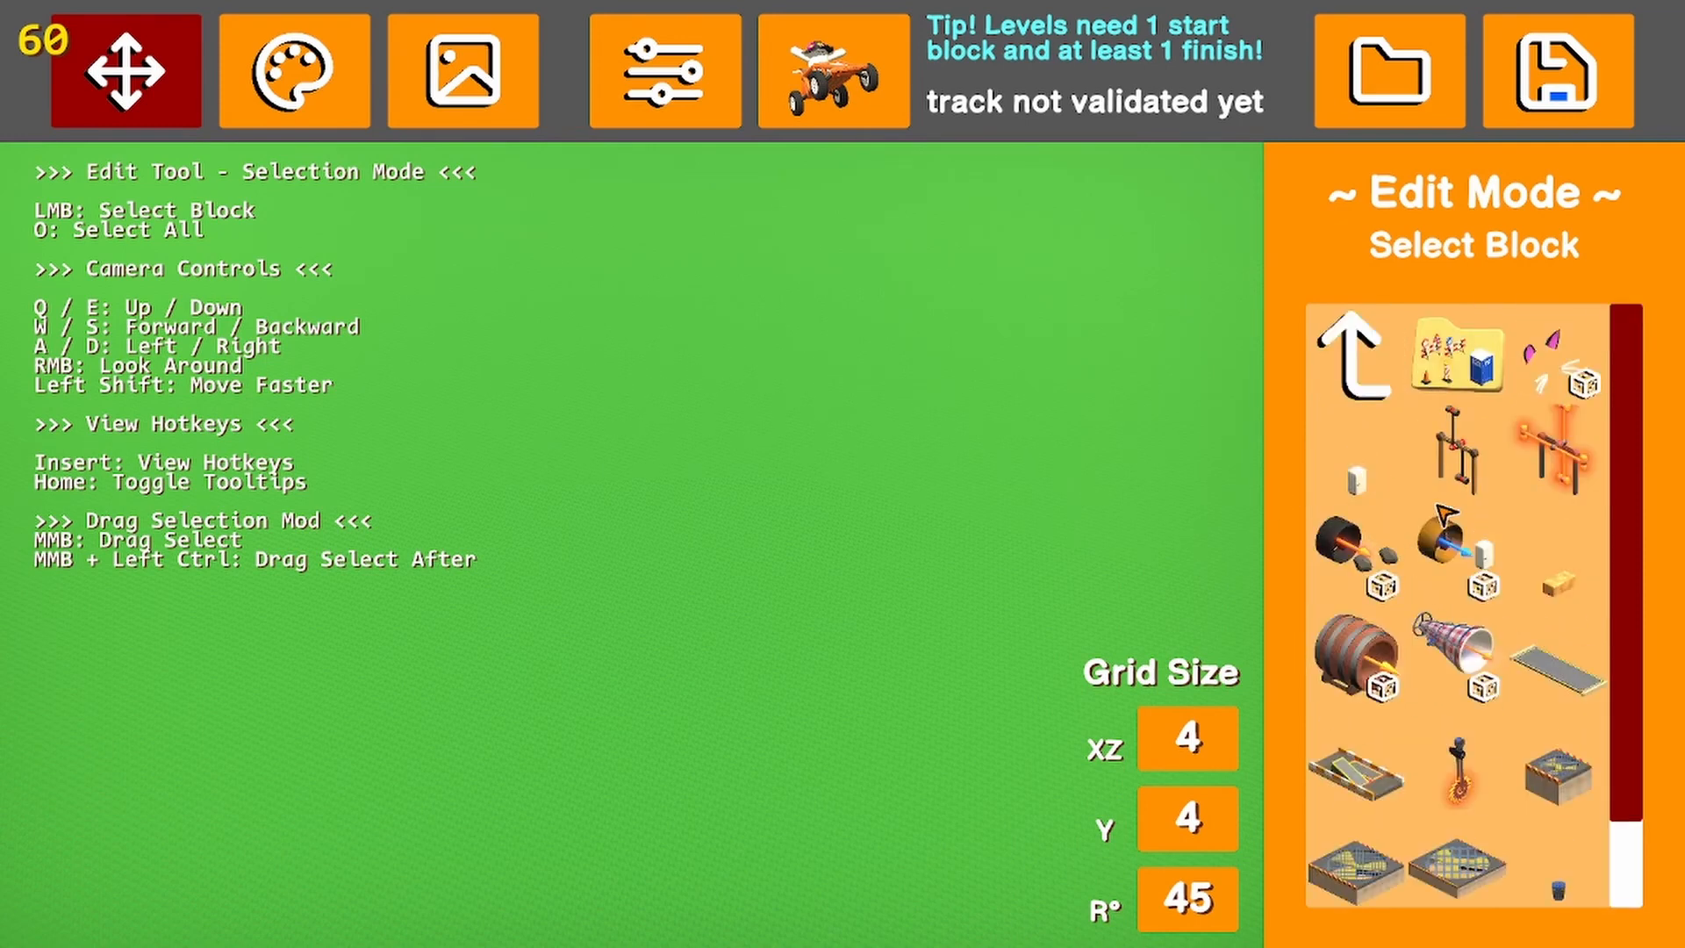
pyautogui.scroll(-1, 1459, 525)
pyautogui.scroll(1, 1468, 533)
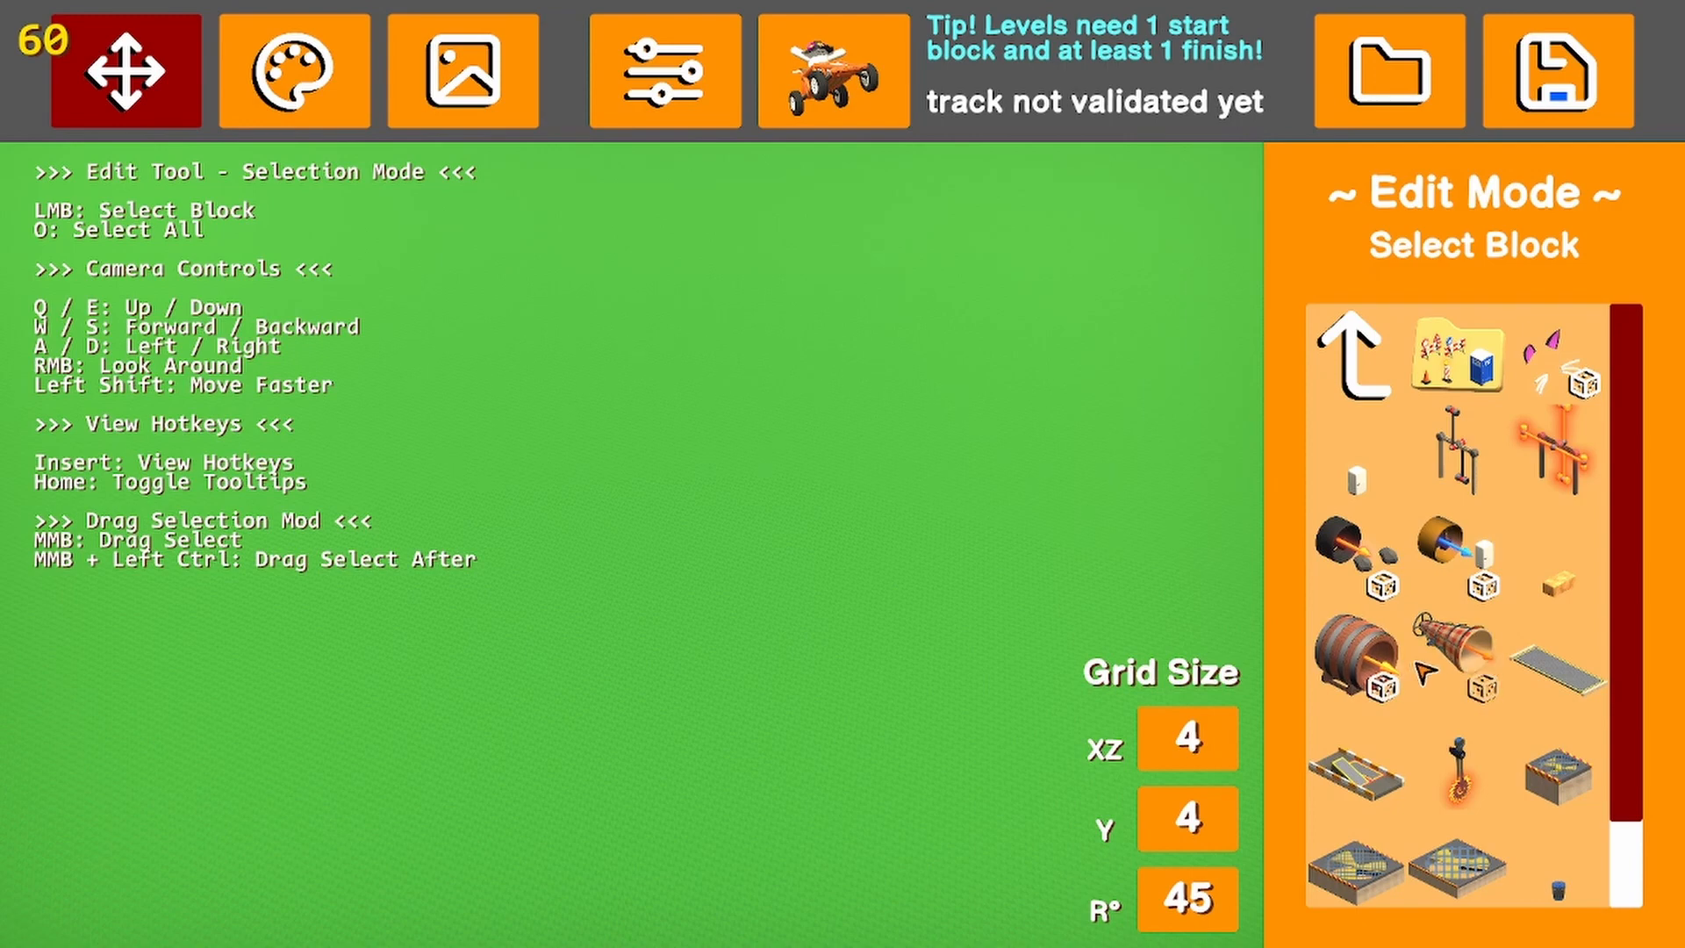
# Place the rock-shooting cannon physics block above the ground near position 148, 56, -48 and look at it from closer up
pyautogui.click(1343, 551)
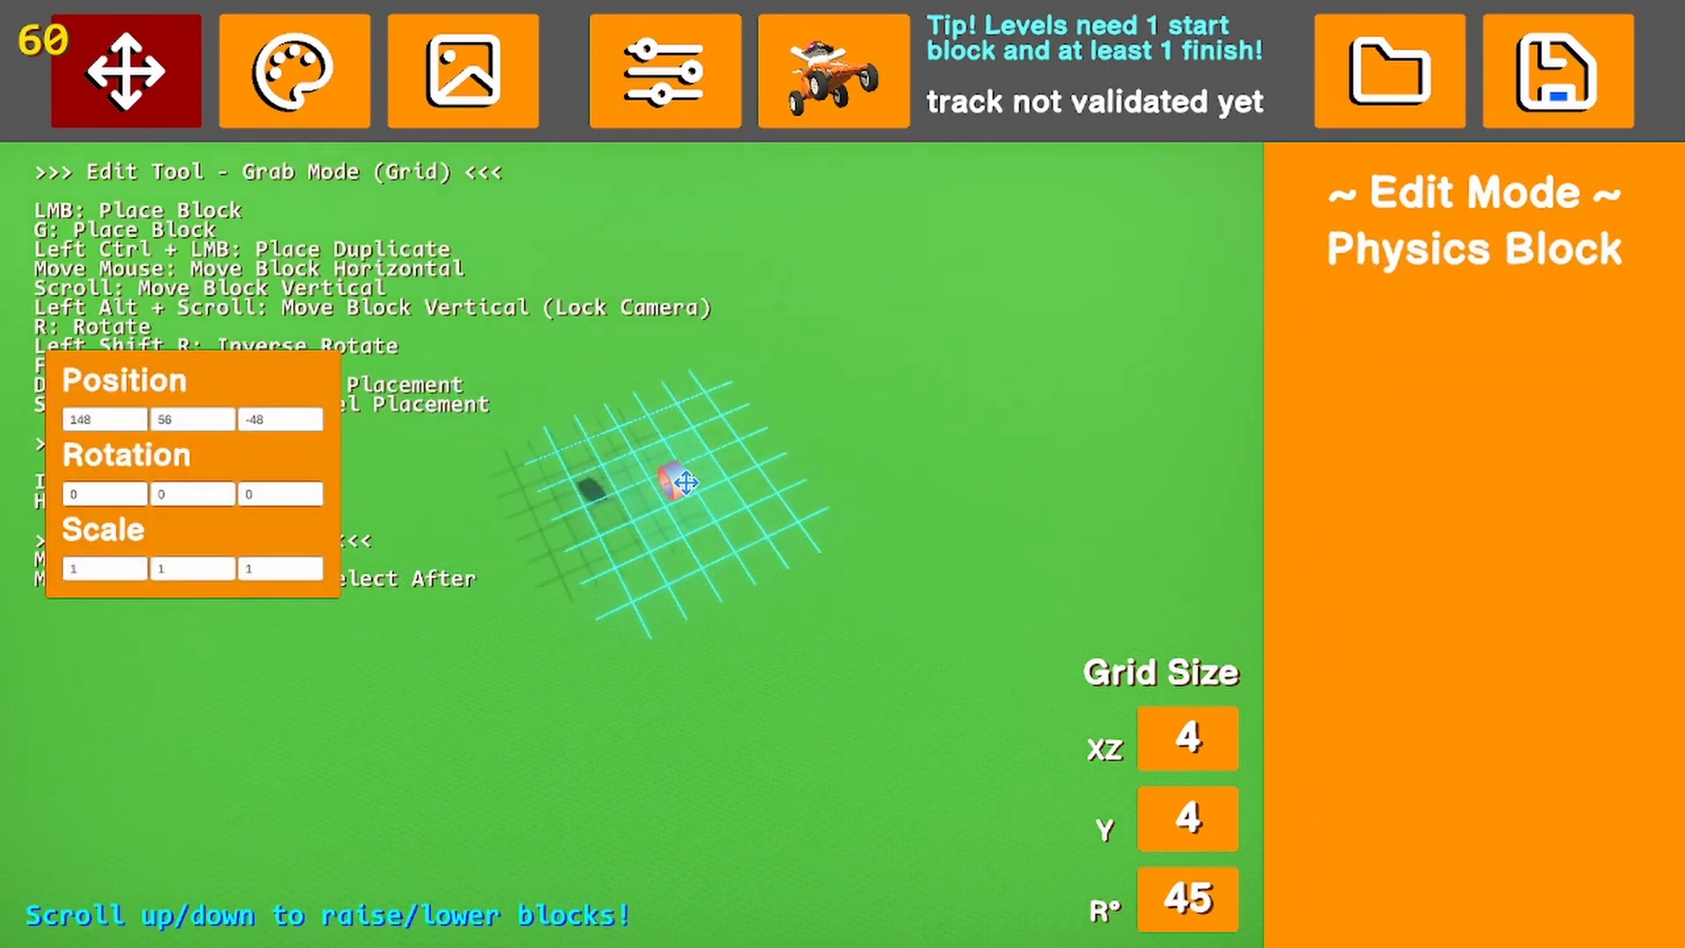
pyautogui.click(679, 488)
pyautogui.press('w')
pyautogui.click(720, 590)
pyautogui.moveTo(719, 589); pyautogui.dragTo(640, 561, button='right')
pyautogui.click(642, 566)
pyautogui.click(837, 651)
pyautogui.press('s')
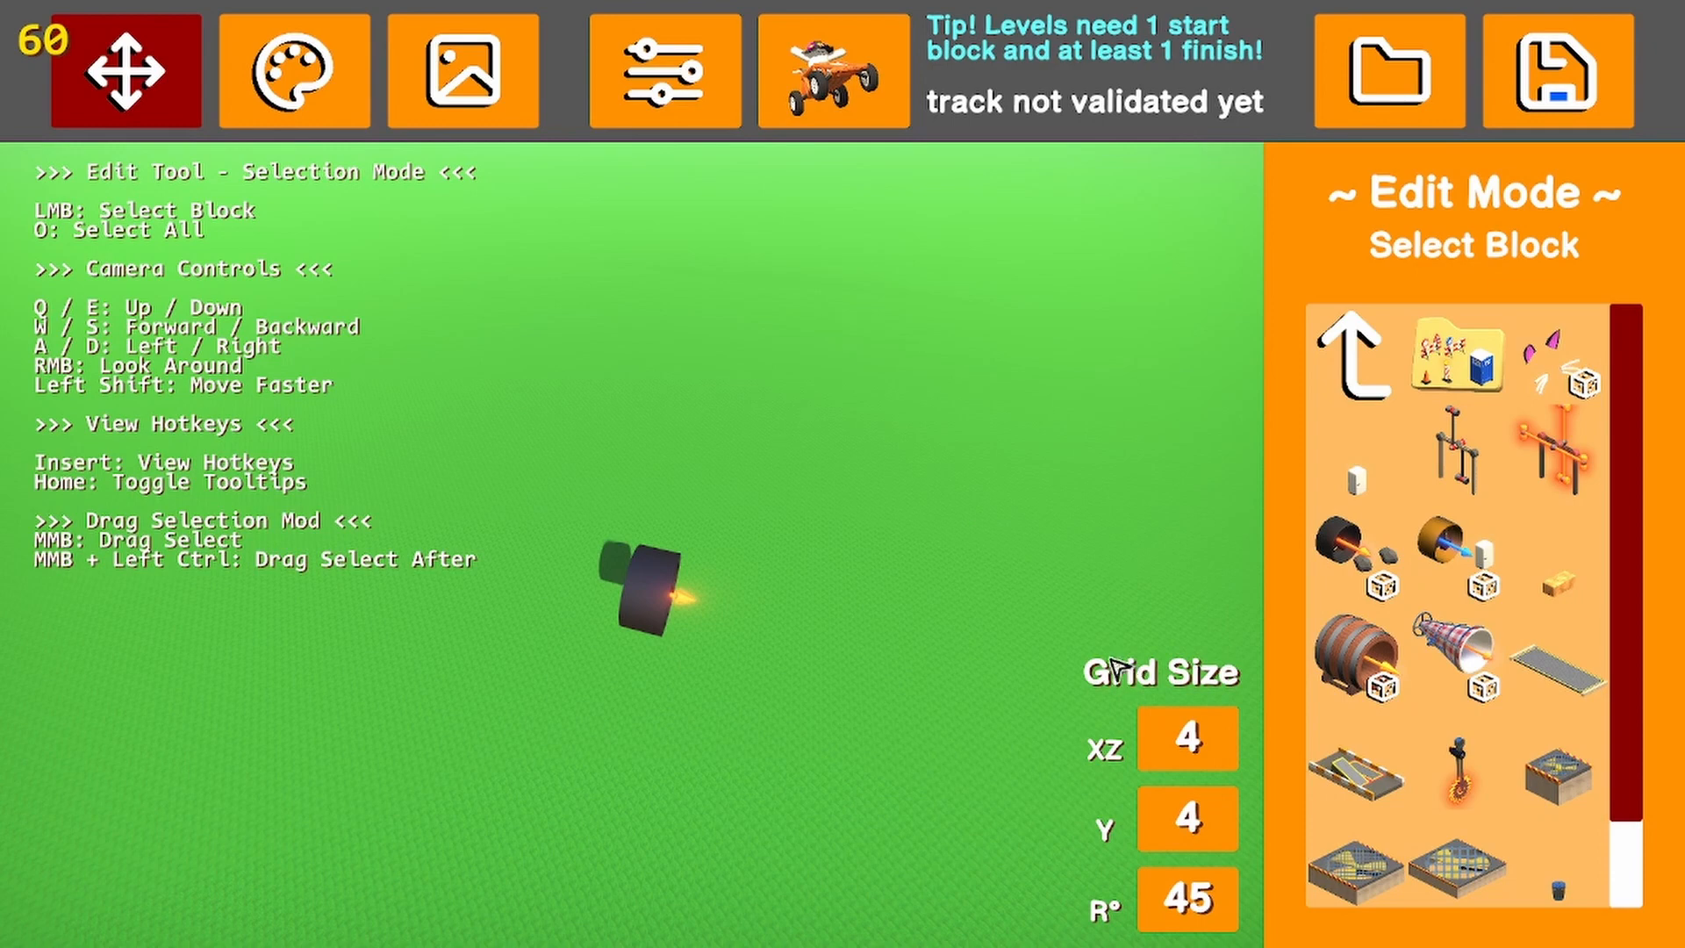
pyautogui.press('a')
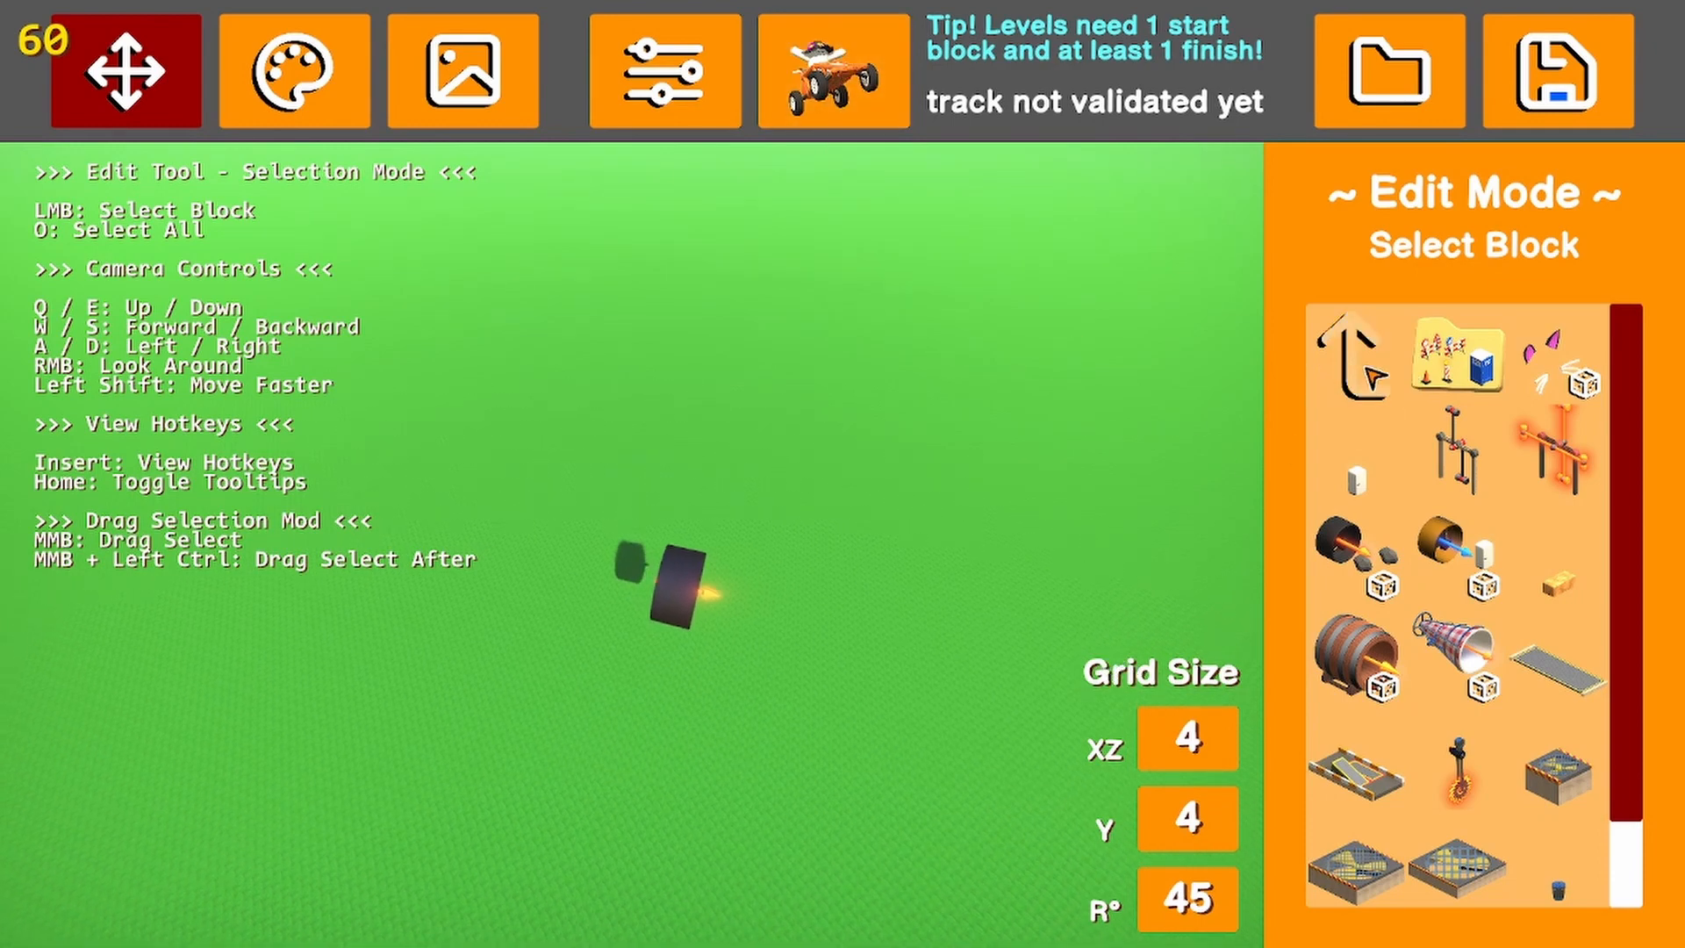
# Place the start block from the start and checkpoint blocks at position 156, 64, -204 with rotation 0, 0, 0
pyautogui.click(1364, 361)
pyautogui.click(1374, 373)
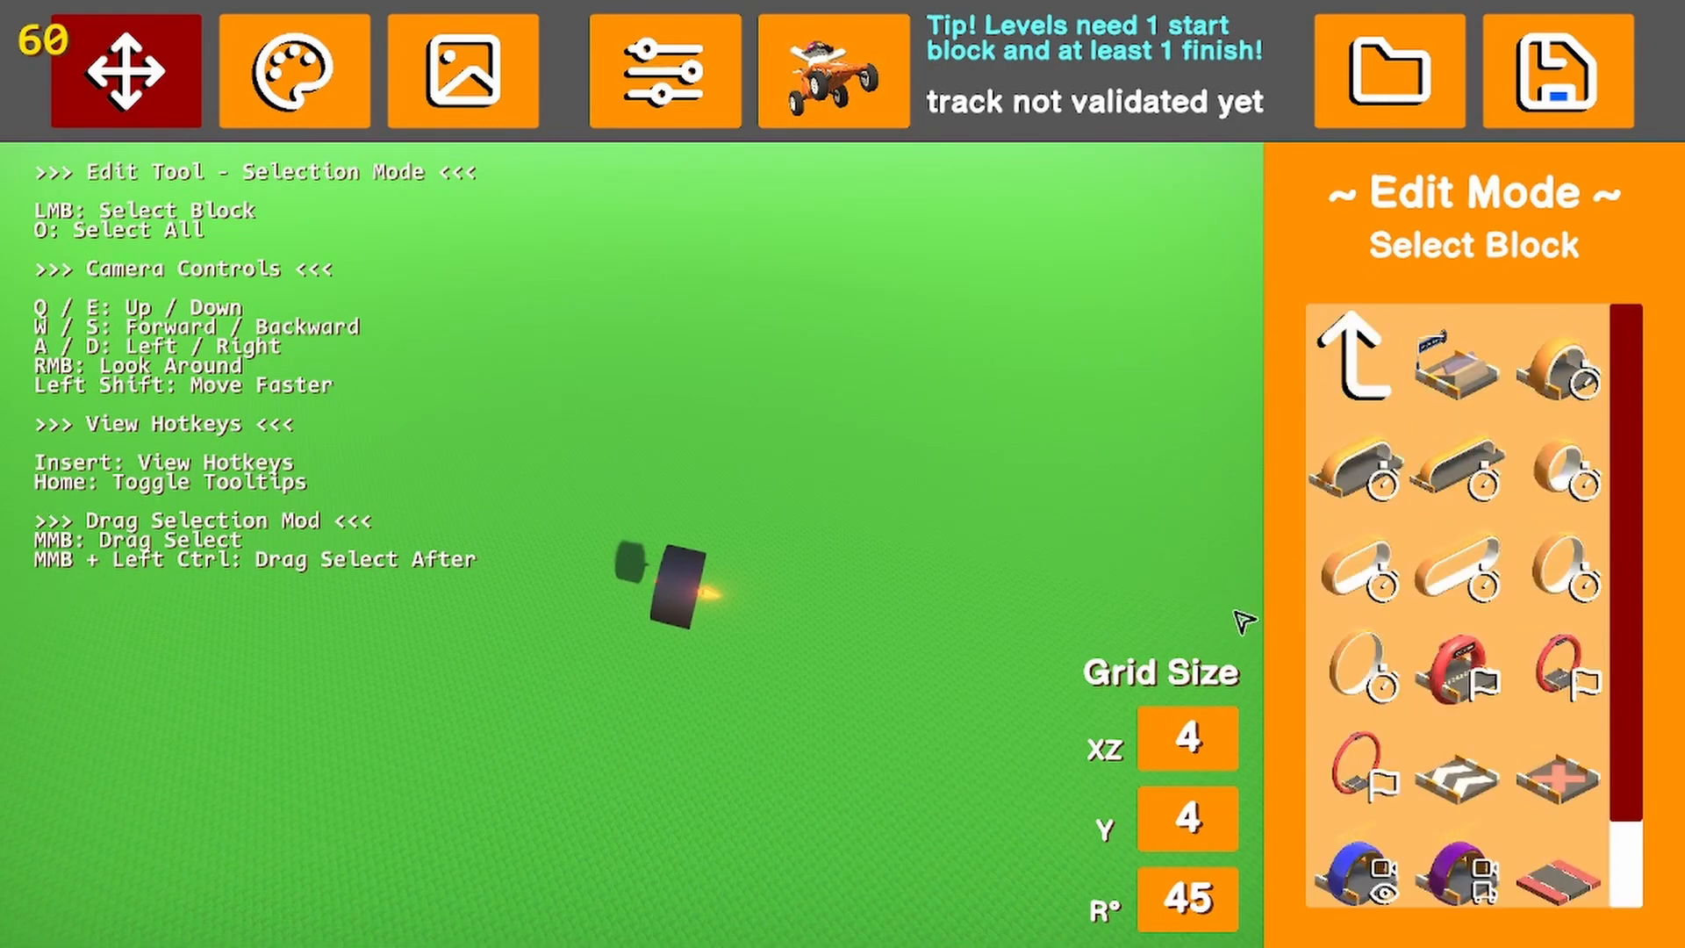
pyautogui.click(1443, 376)
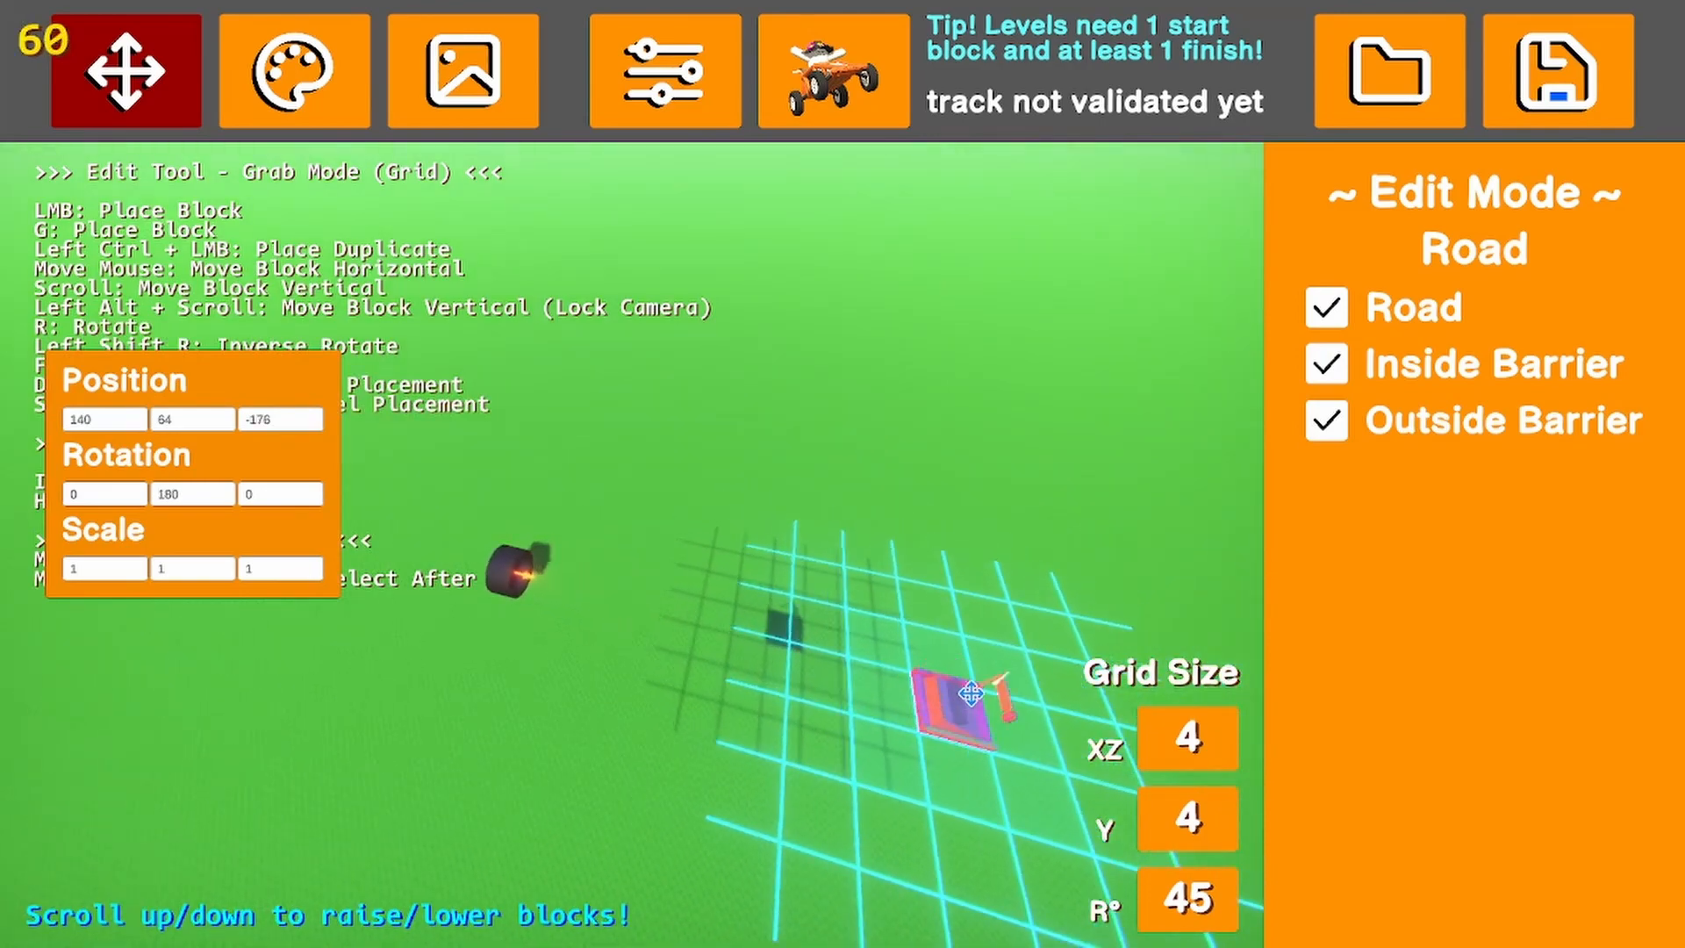
pyautogui.press('r')
pyautogui.press('r')
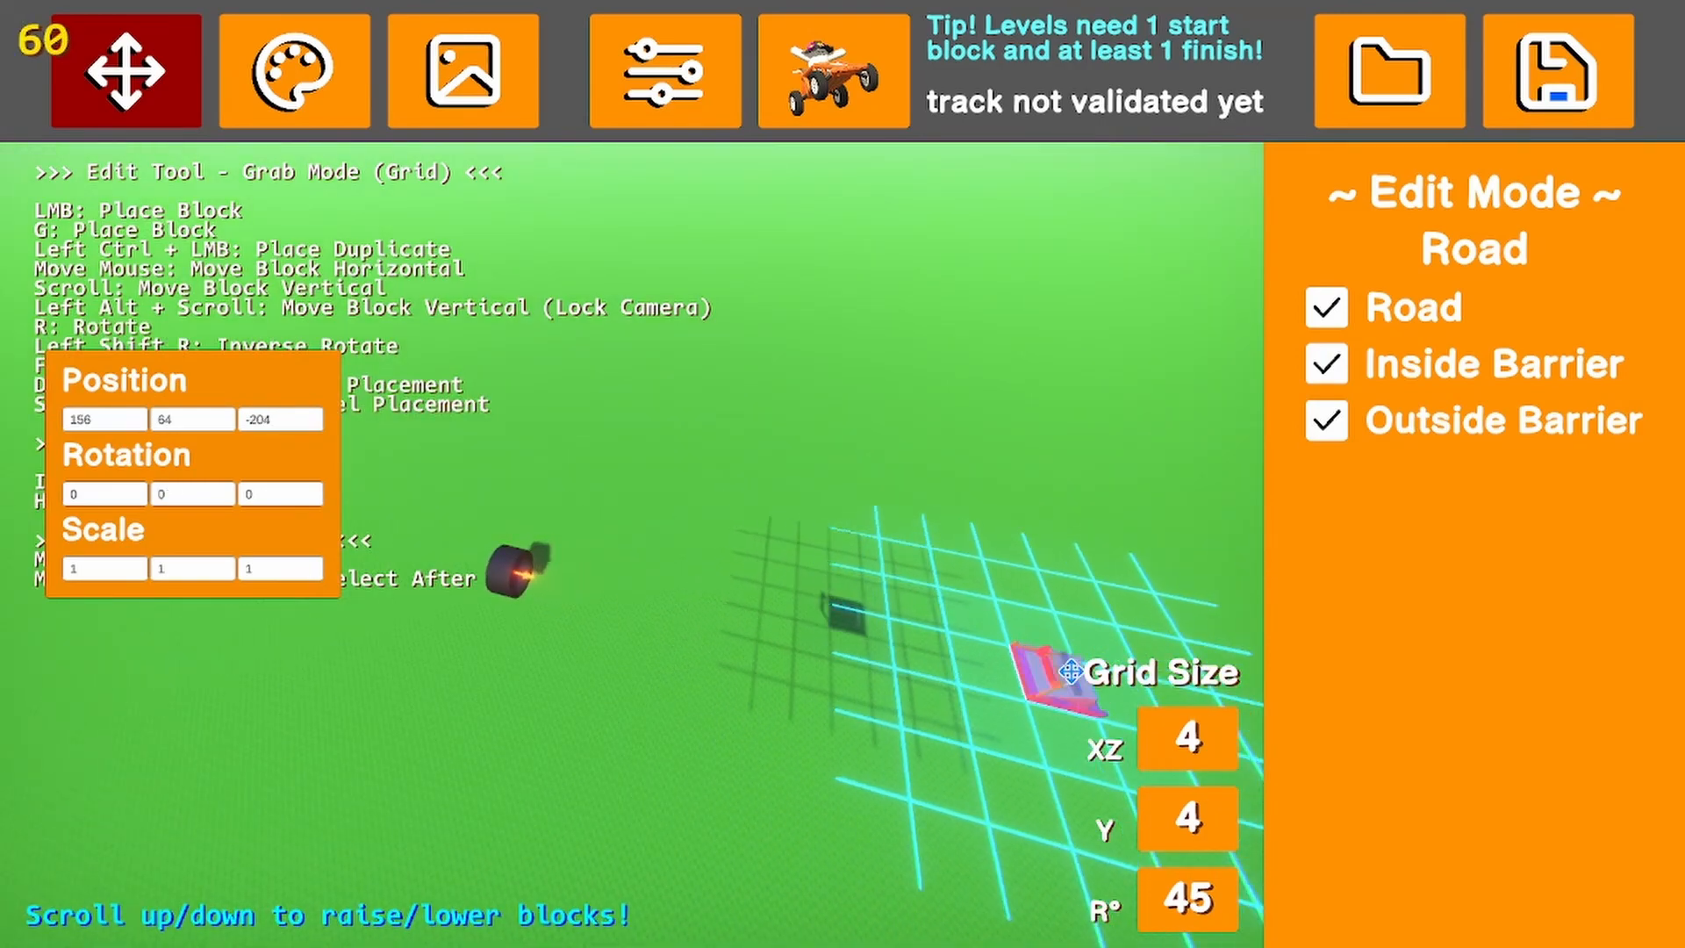
pyautogui.click(1057, 672)
pyautogui.click(891, 571)
pyautogui.press('a')
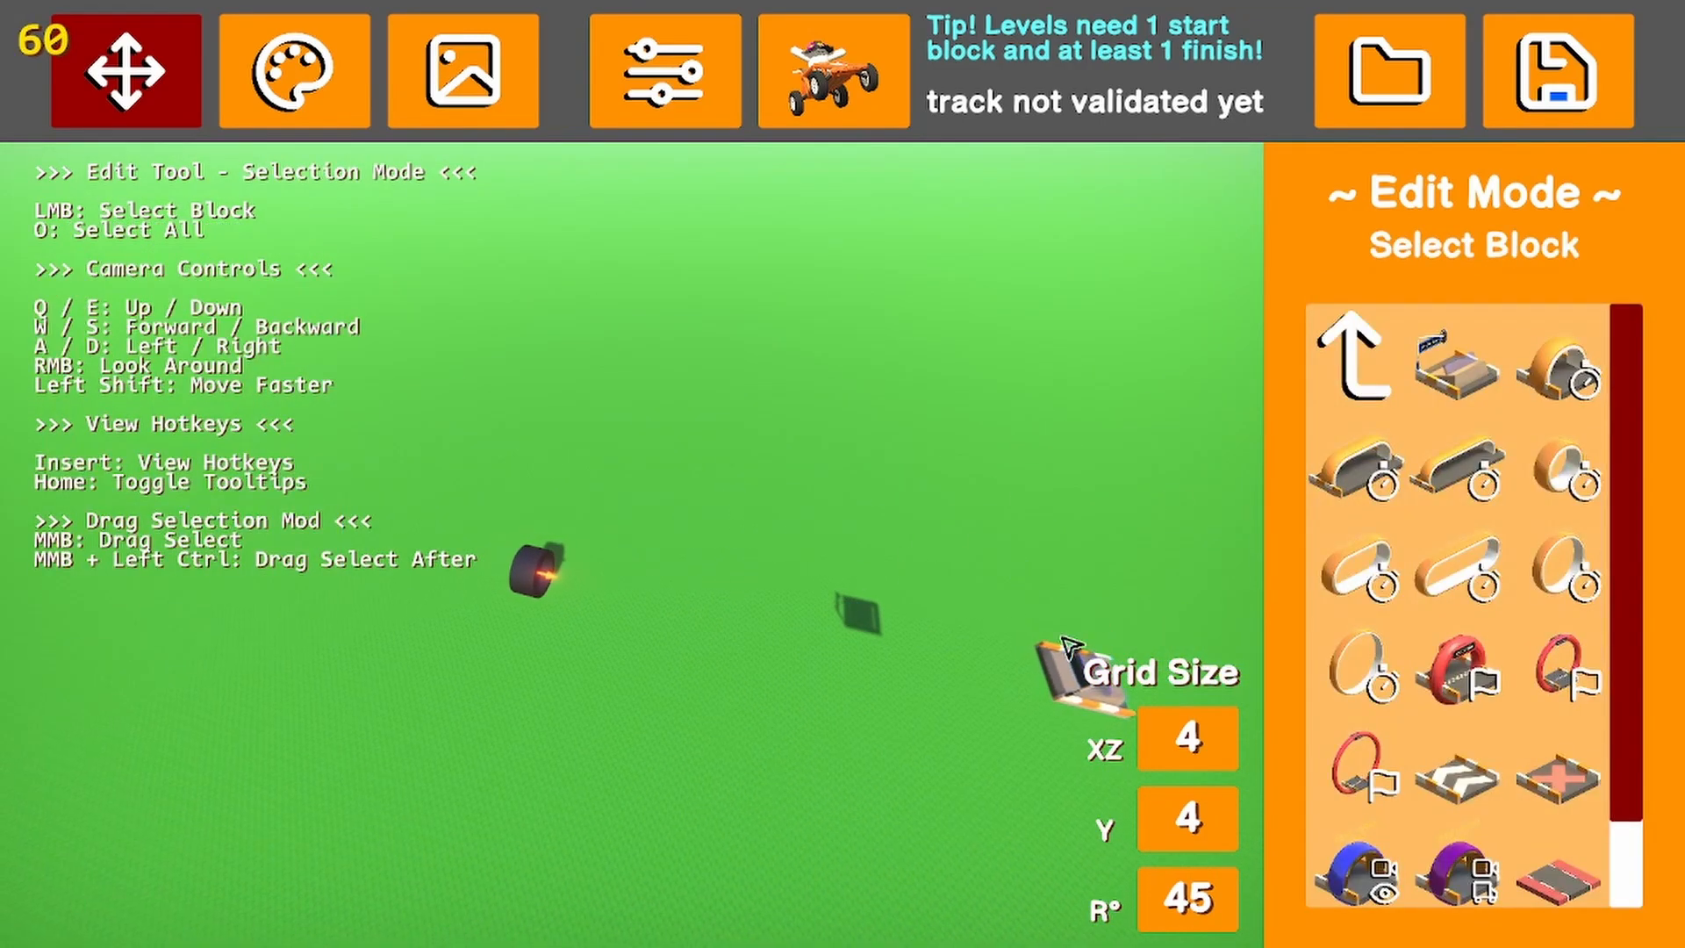
# Move the start block down near the ground to position 184, 8, -204 and deselect it
pyautogui.click(1098, 658)
pyautogui.moveTo(1227, 616); pyautogui.dragTo(974, 594)
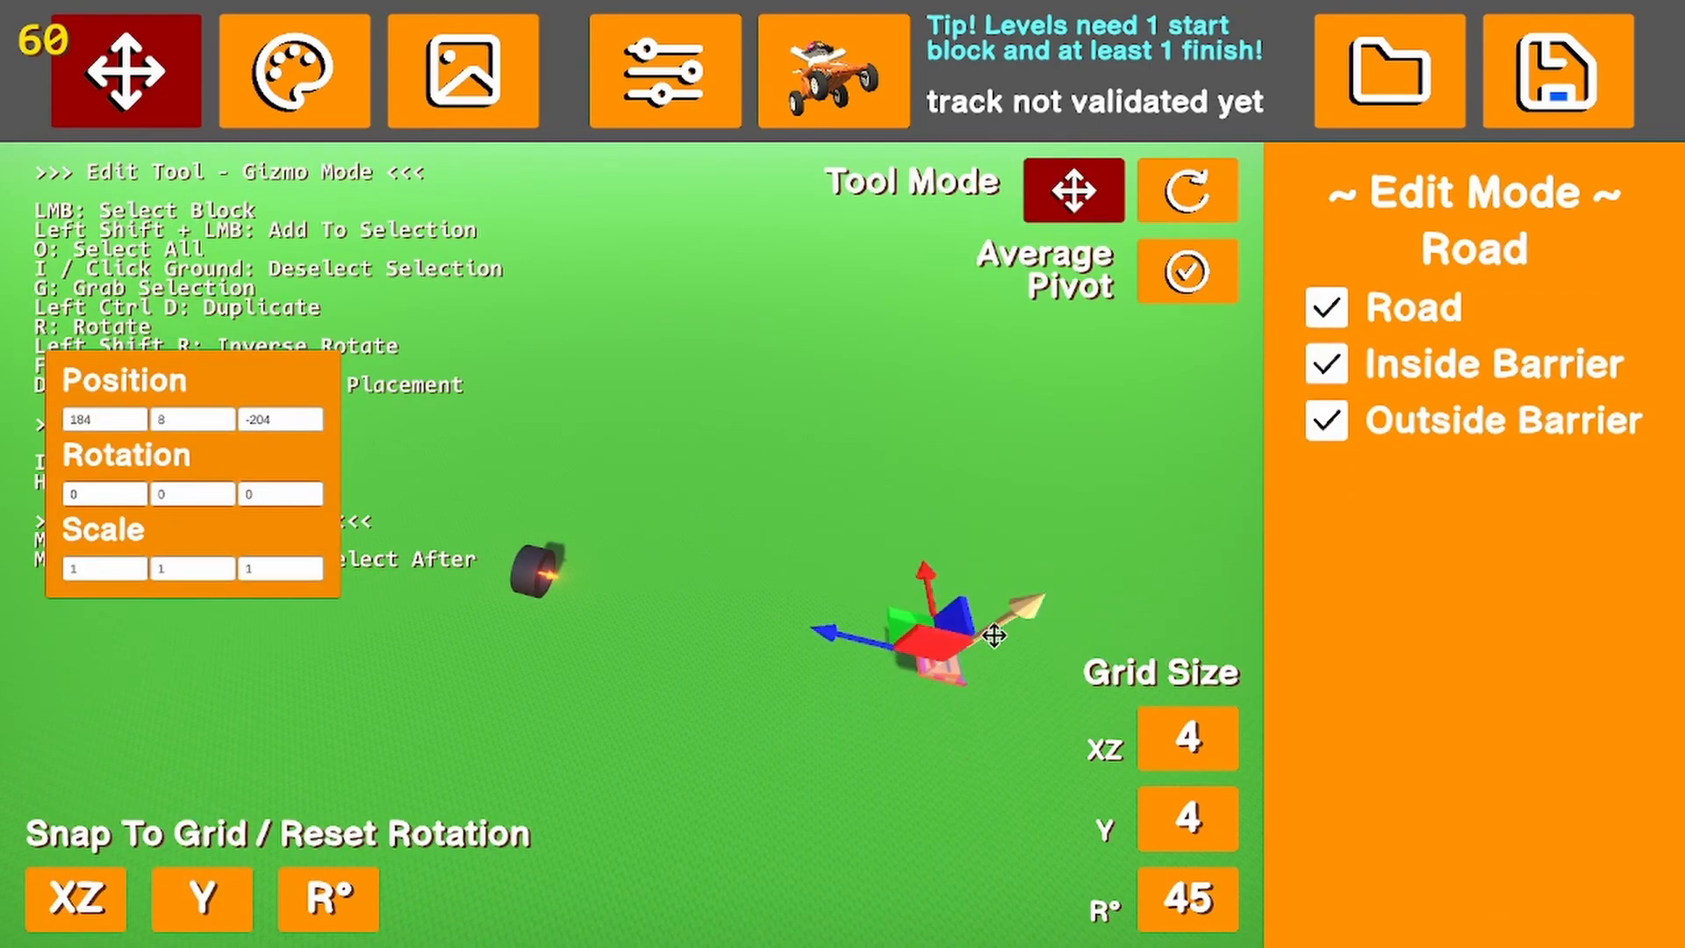
pyautogui.click(776, 723)
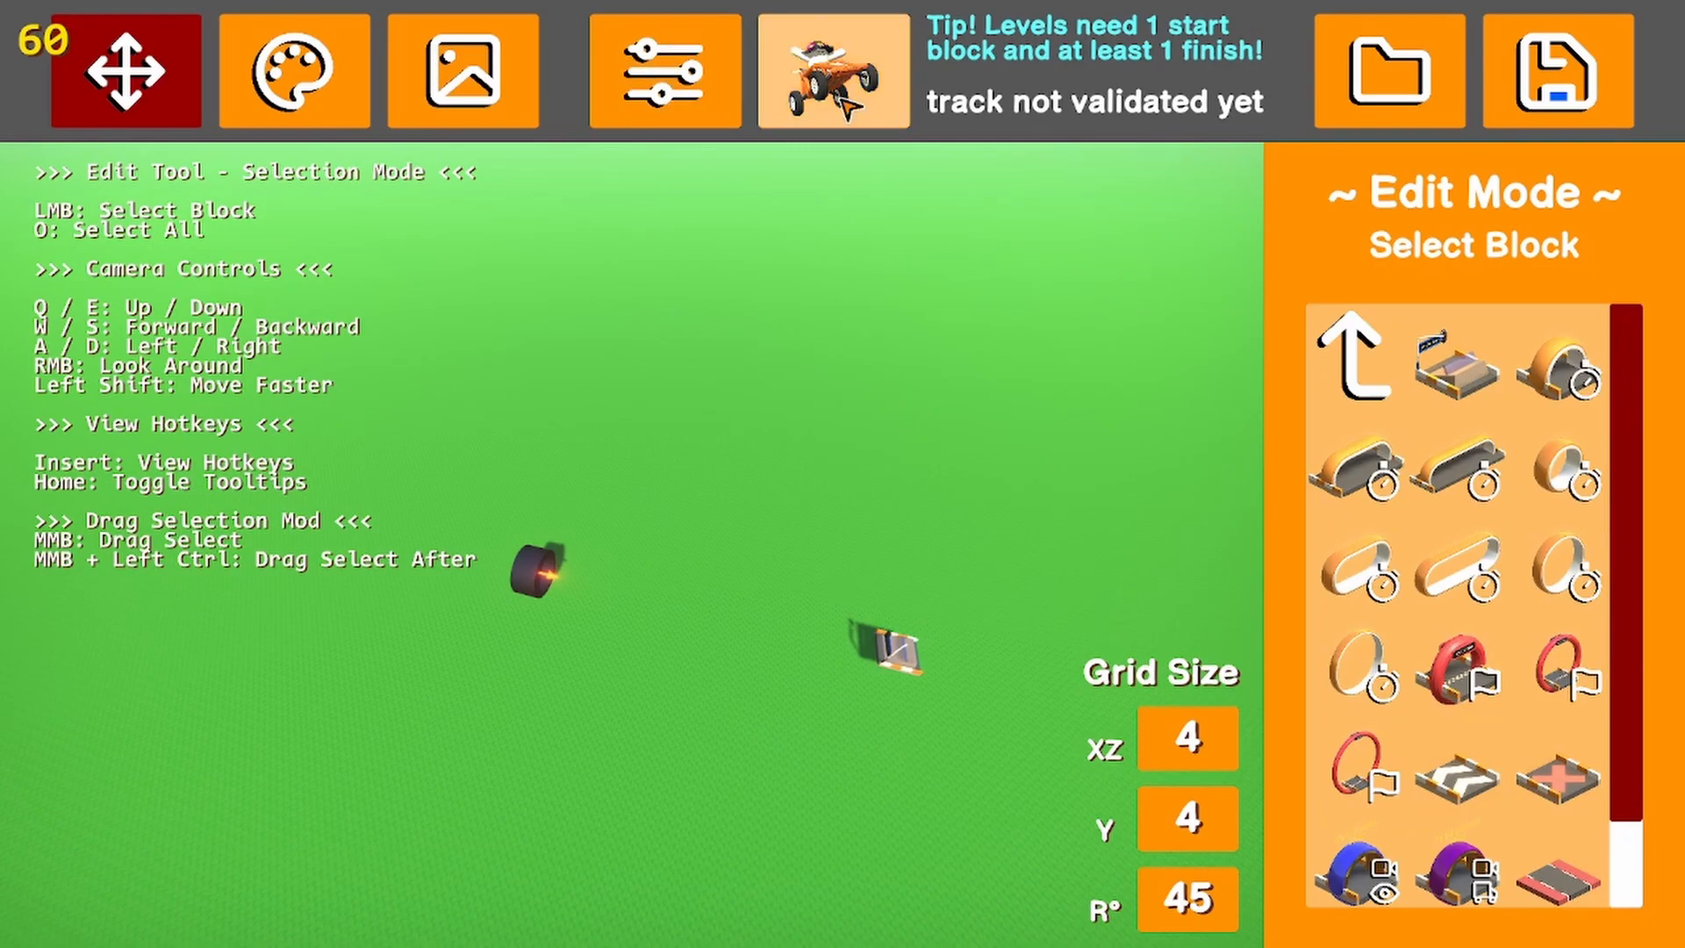
# Test-drive the level to watch the cannon shoot rocks, and quit back to the editor
pyautogui.click(834, 71)
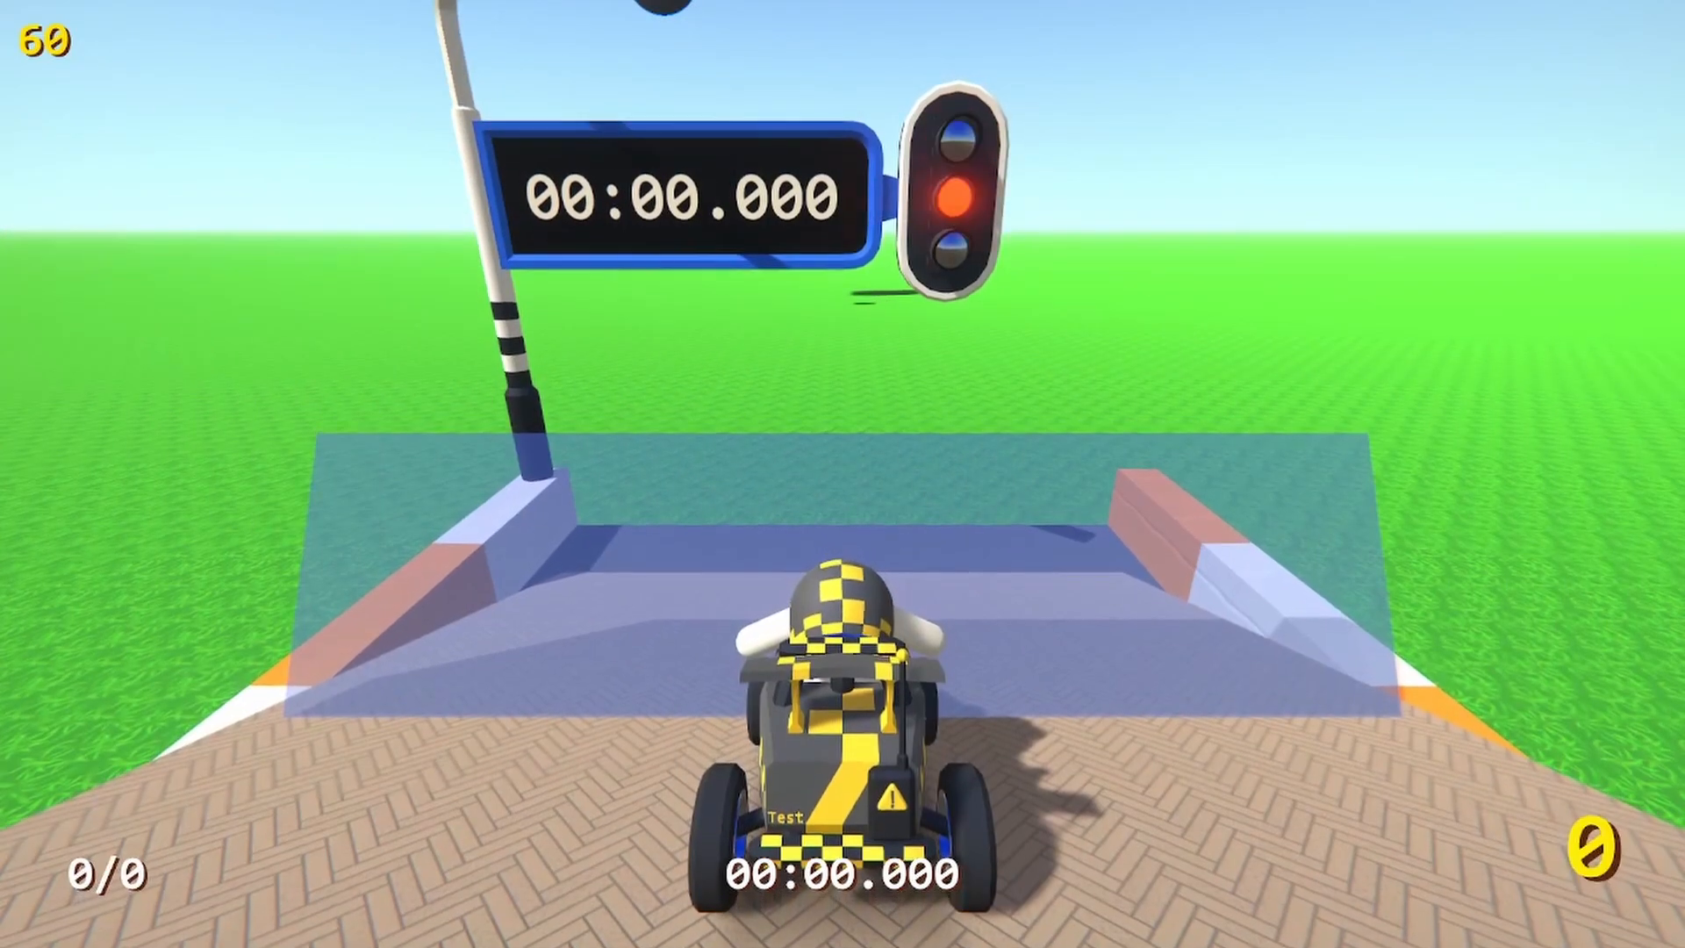
pyautogui.press('w')
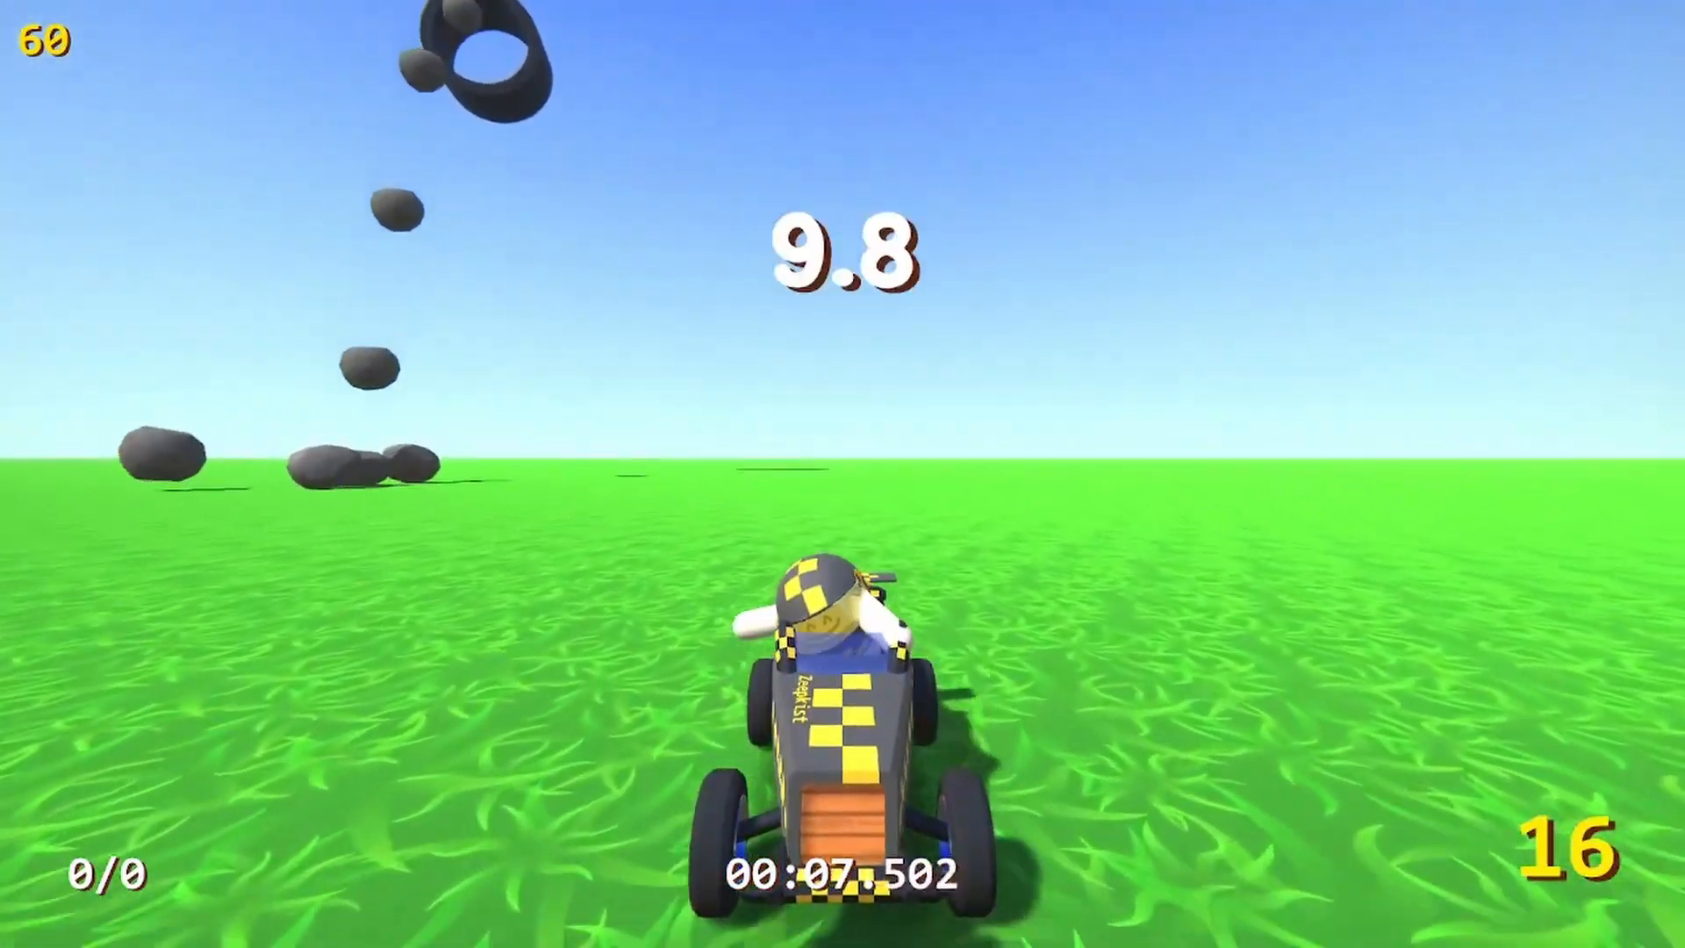
pyautogui.press('Escape')
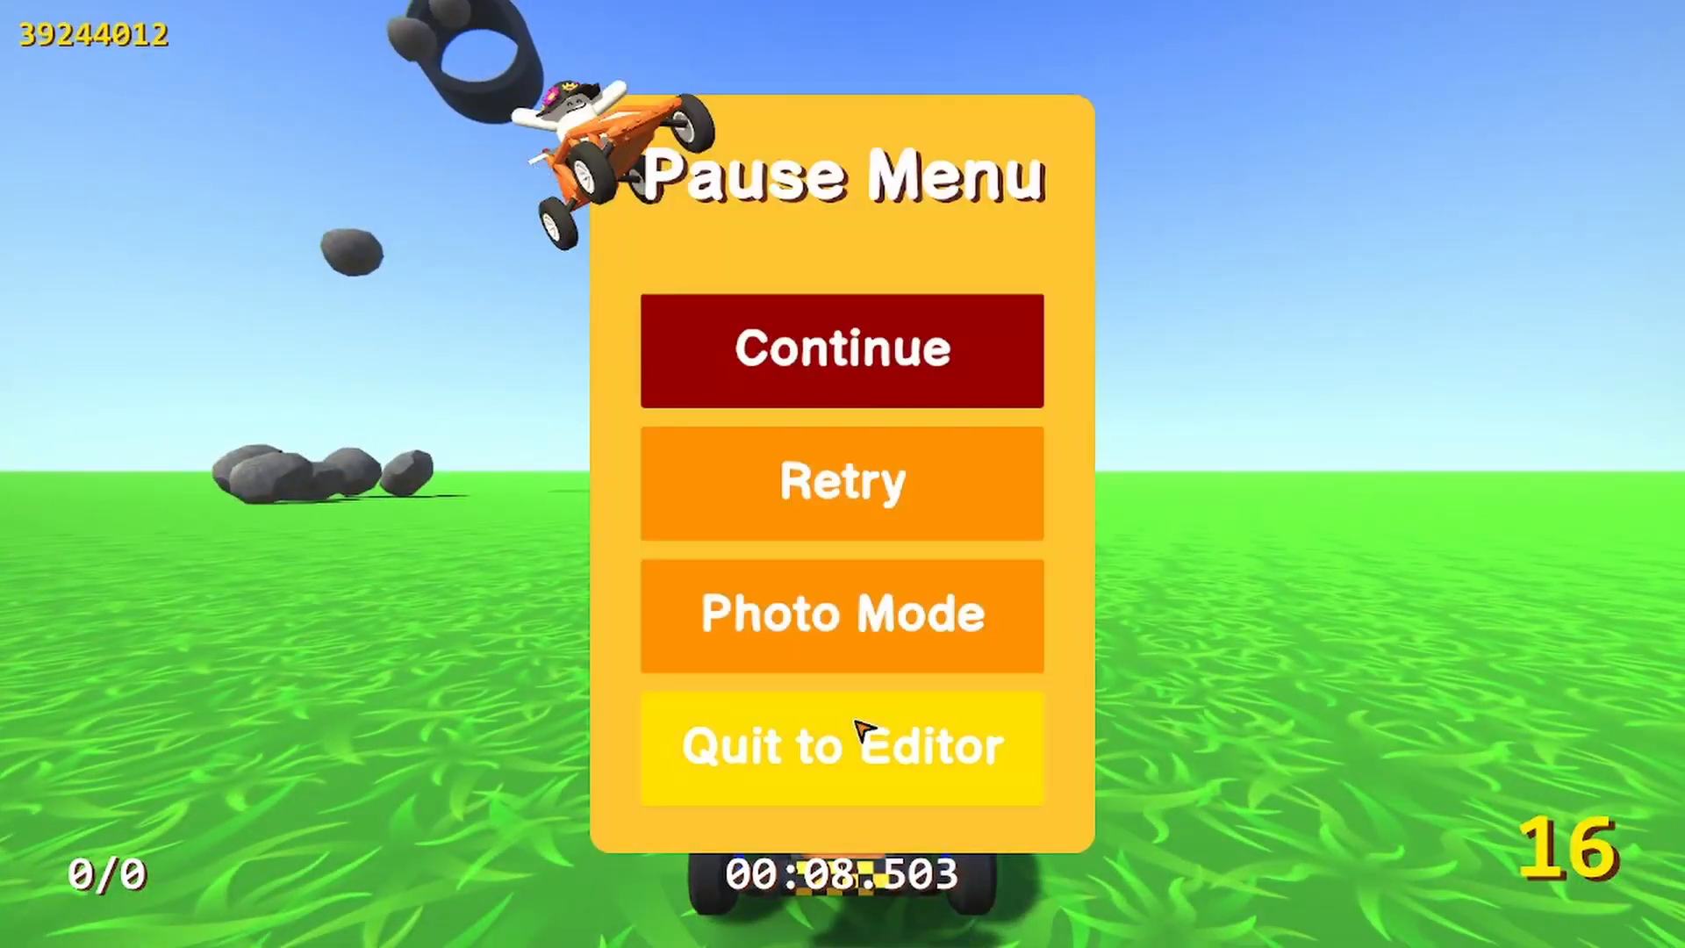
pyautogui.click(860, 730)
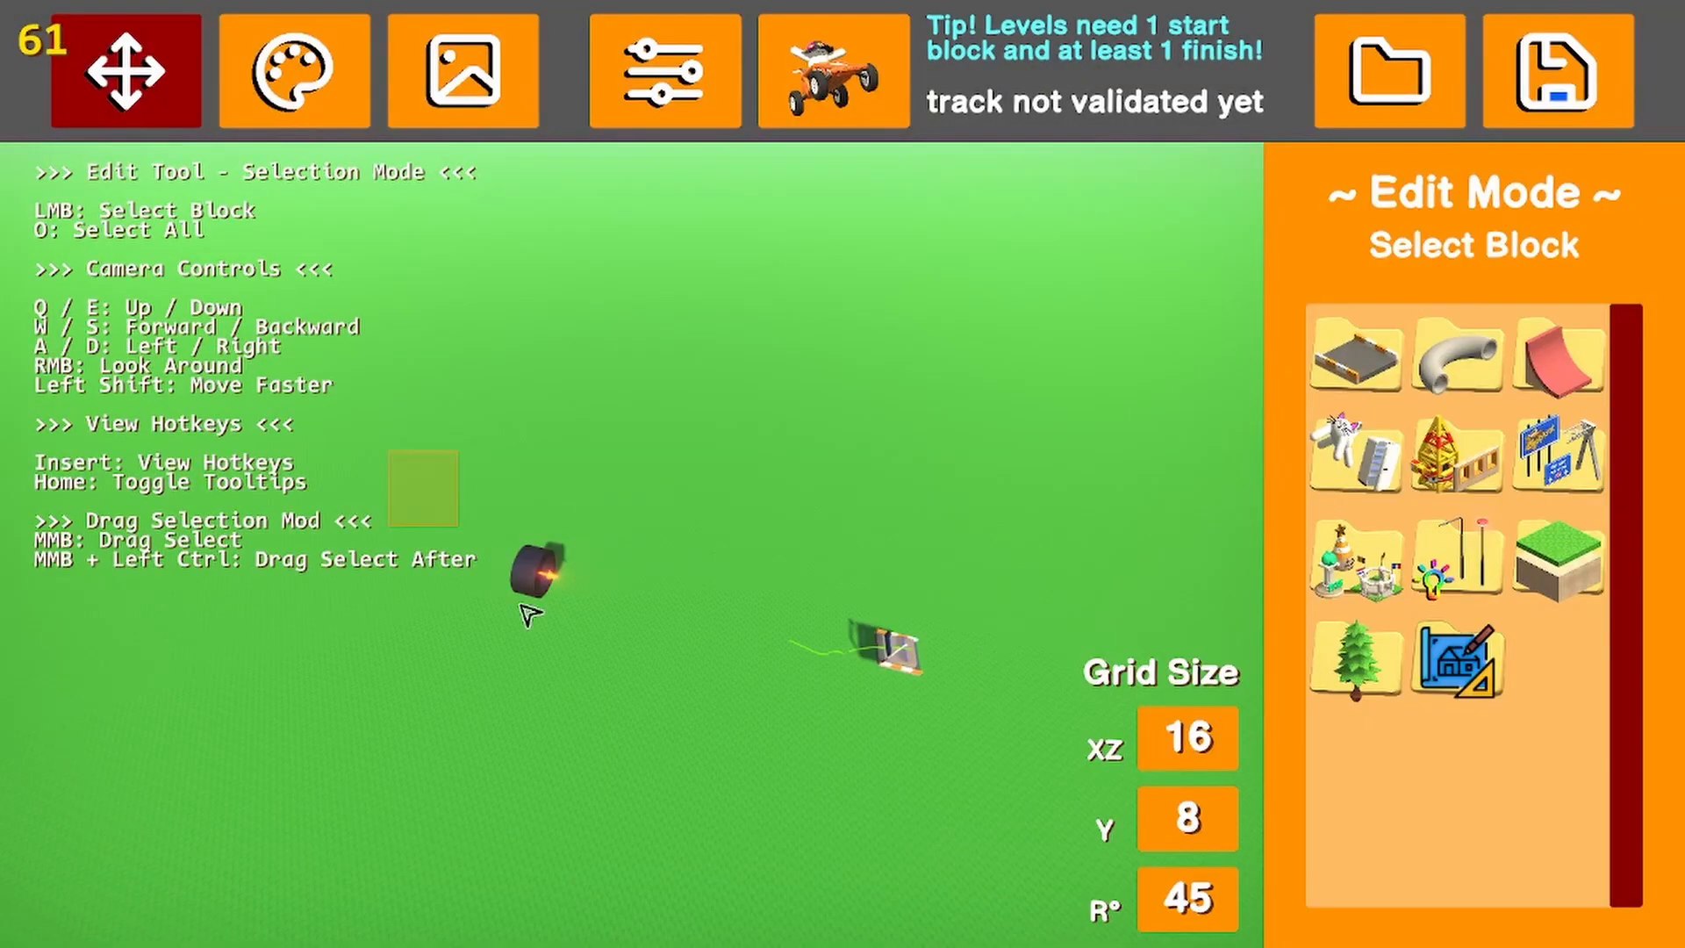
# Select the rock cannon and the start block together and delete both
pyautogui.moveTo(529, 615); pyautogui.dragTo(1113, 850, button='middle')
pyautogui.press('Delete')
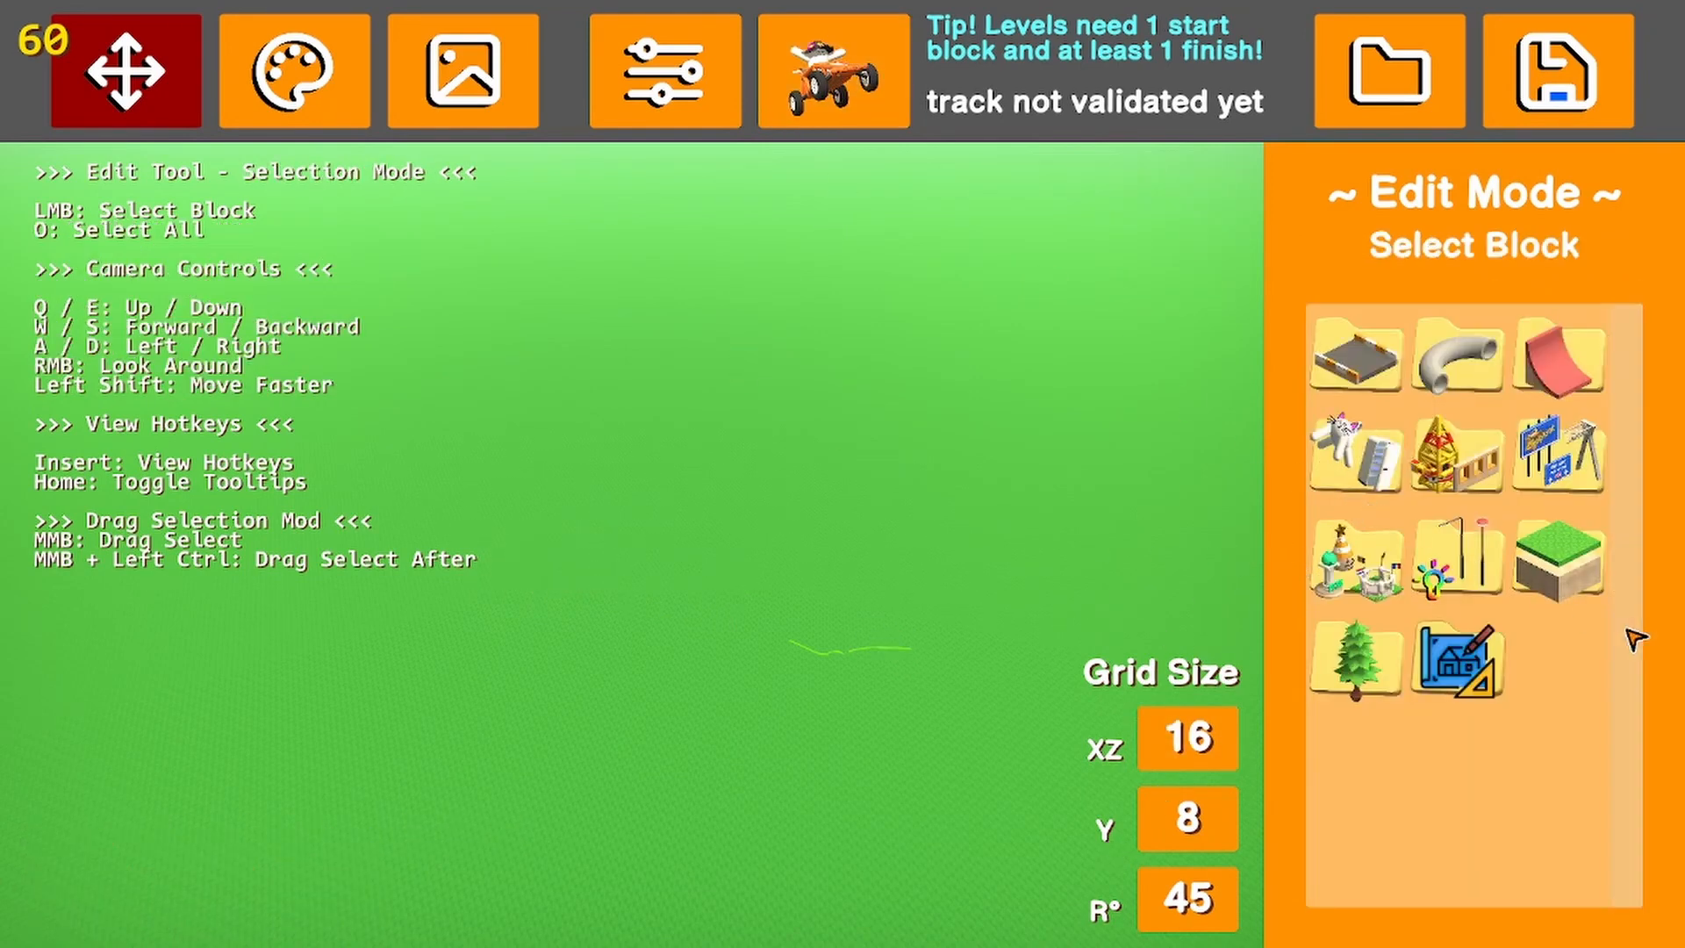
# Reopen the physics blocks and look through their subfolder of barriers, cones, benches and the portable toilet
pyautogui.click(1459, 457)
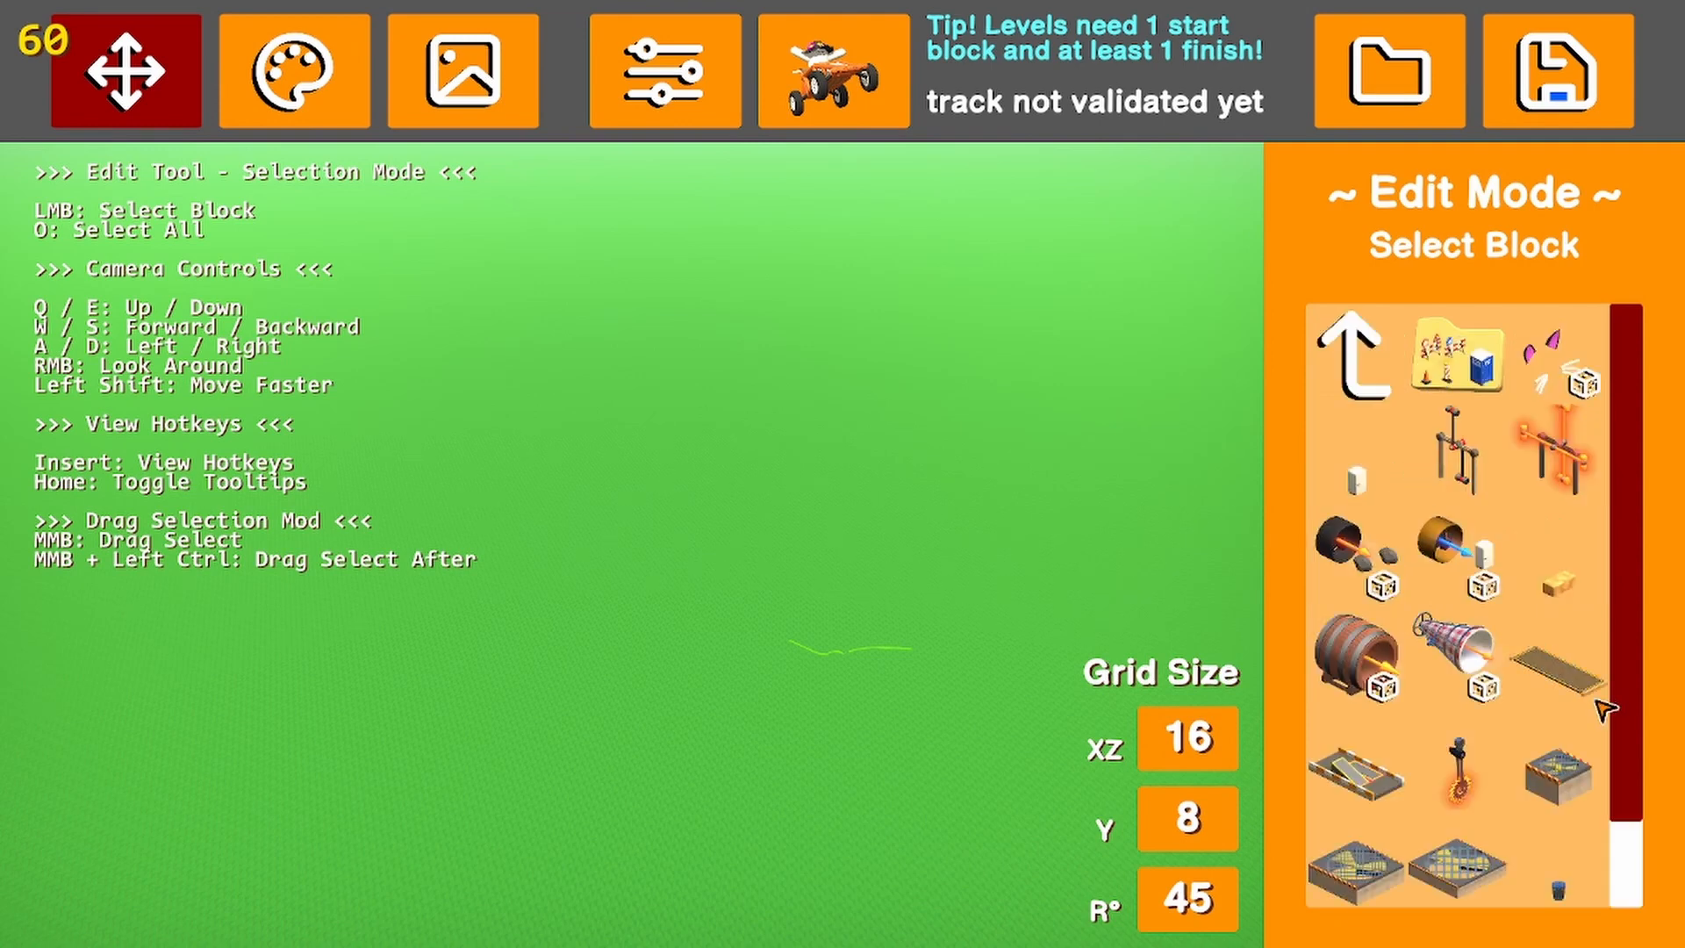
pyautogui.click(1483, 344)
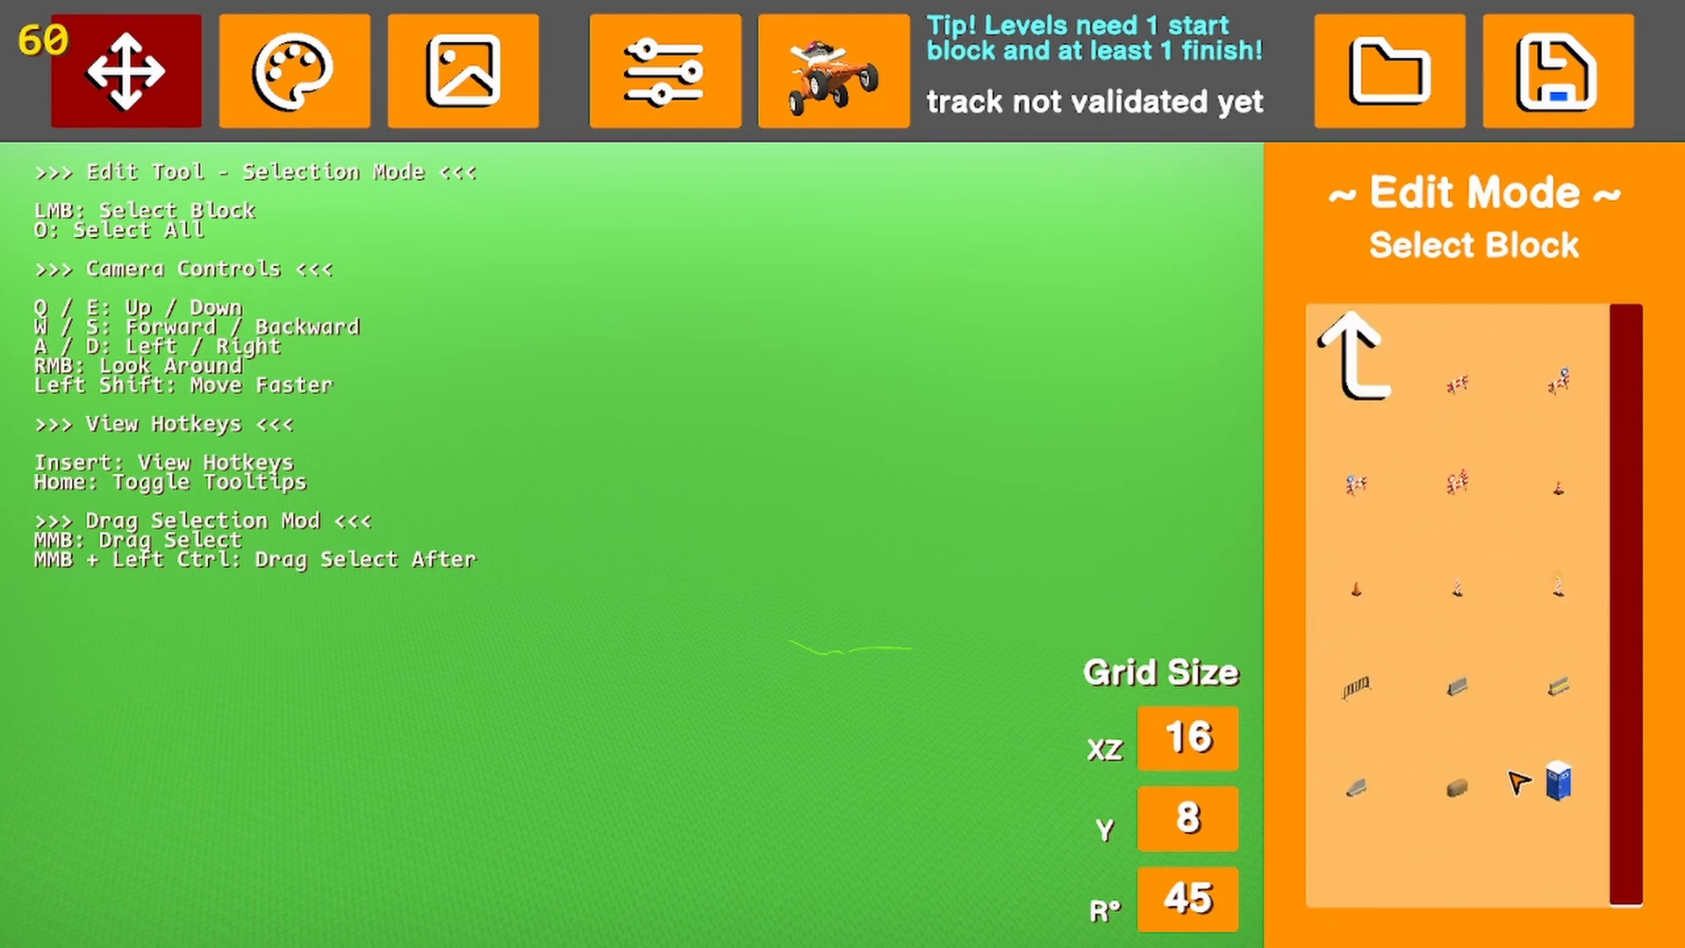
pyautogui.click(1387, 353)
# Place the cat ears and whiskers physics block at position 144, 16, -112, look at it from the front, and delete it
pyautogui.click(1554, 368)
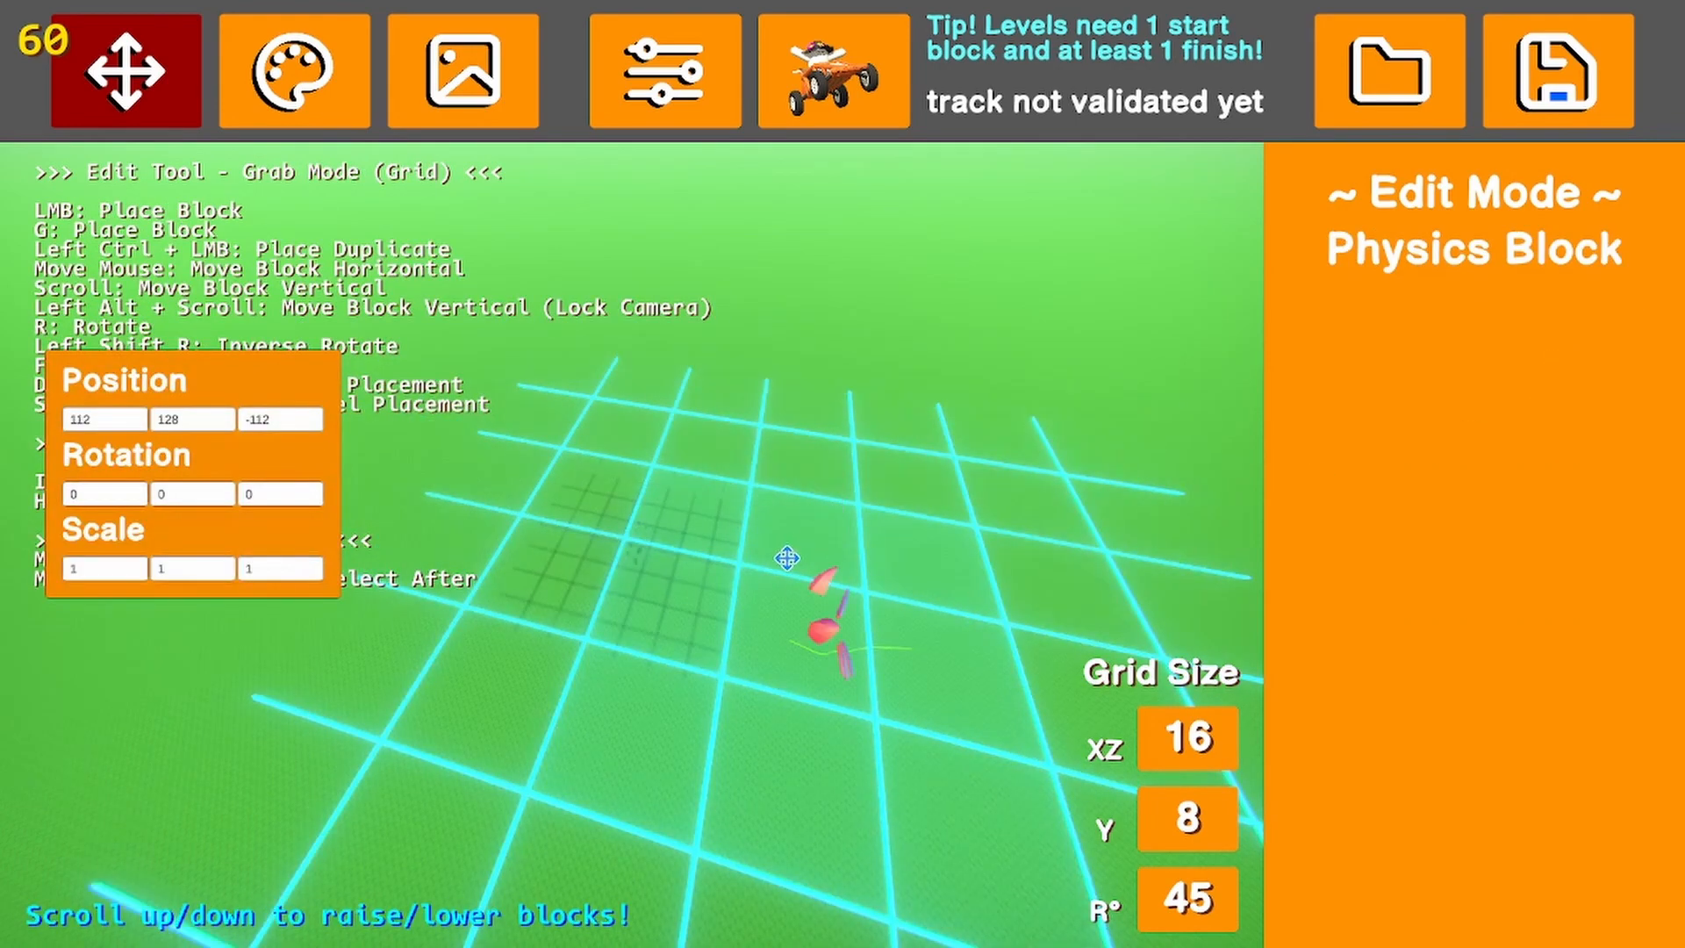
pyautogui.scroll(-14, 695, 574)
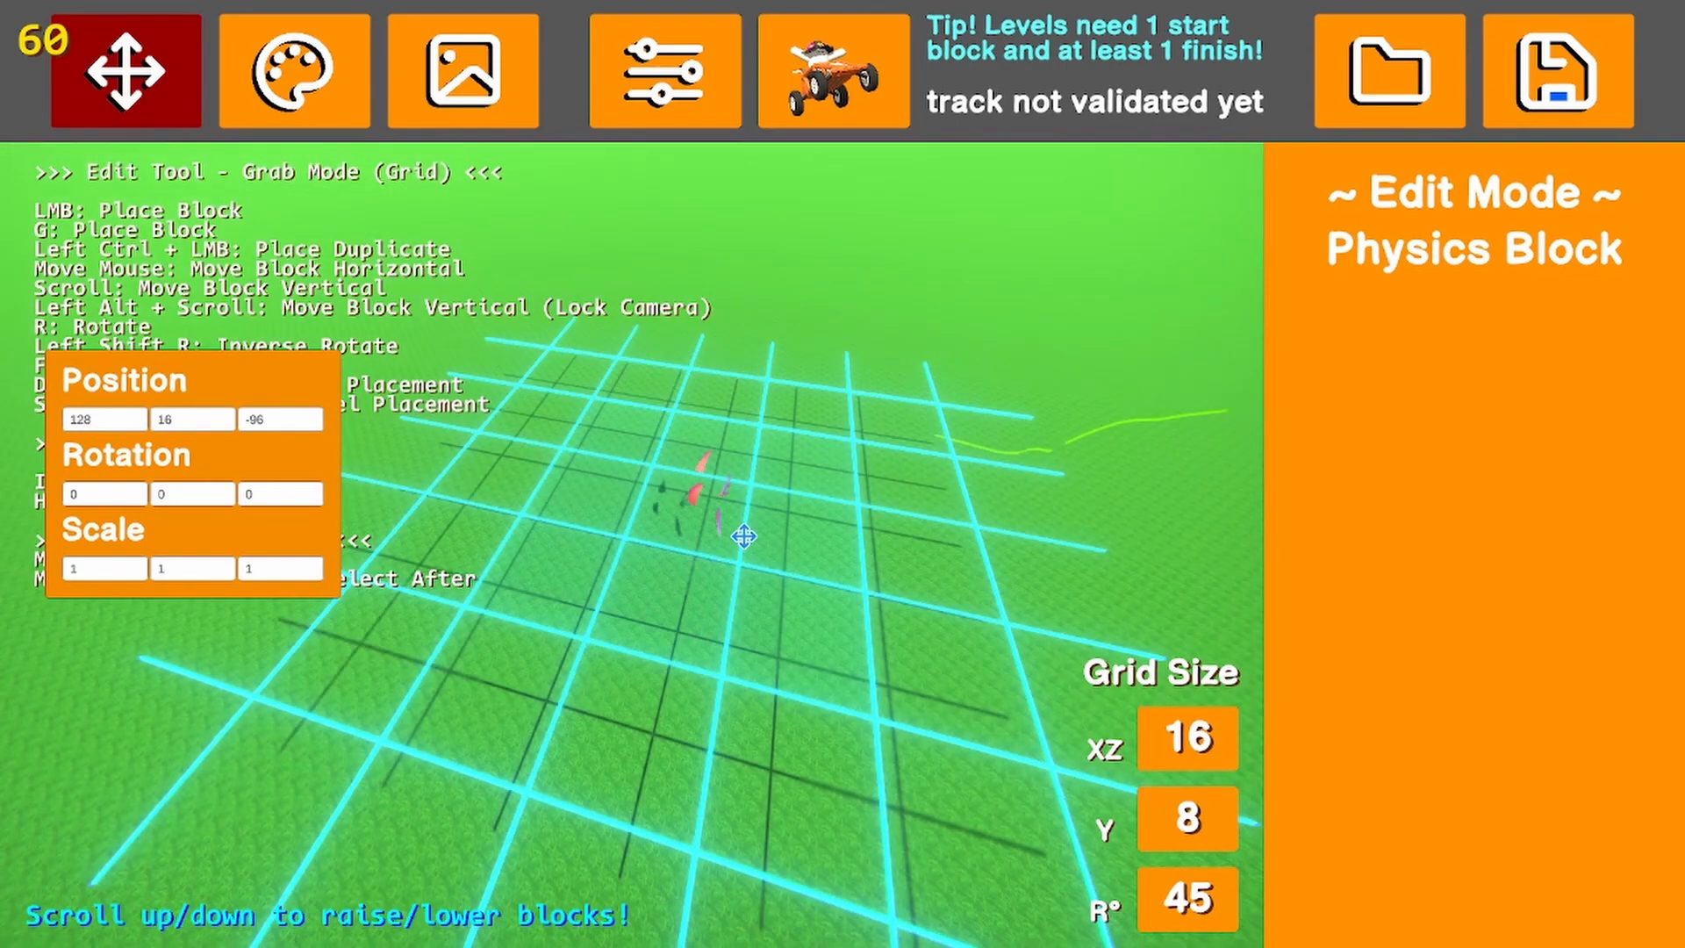
pyautogui.click(781, 440)
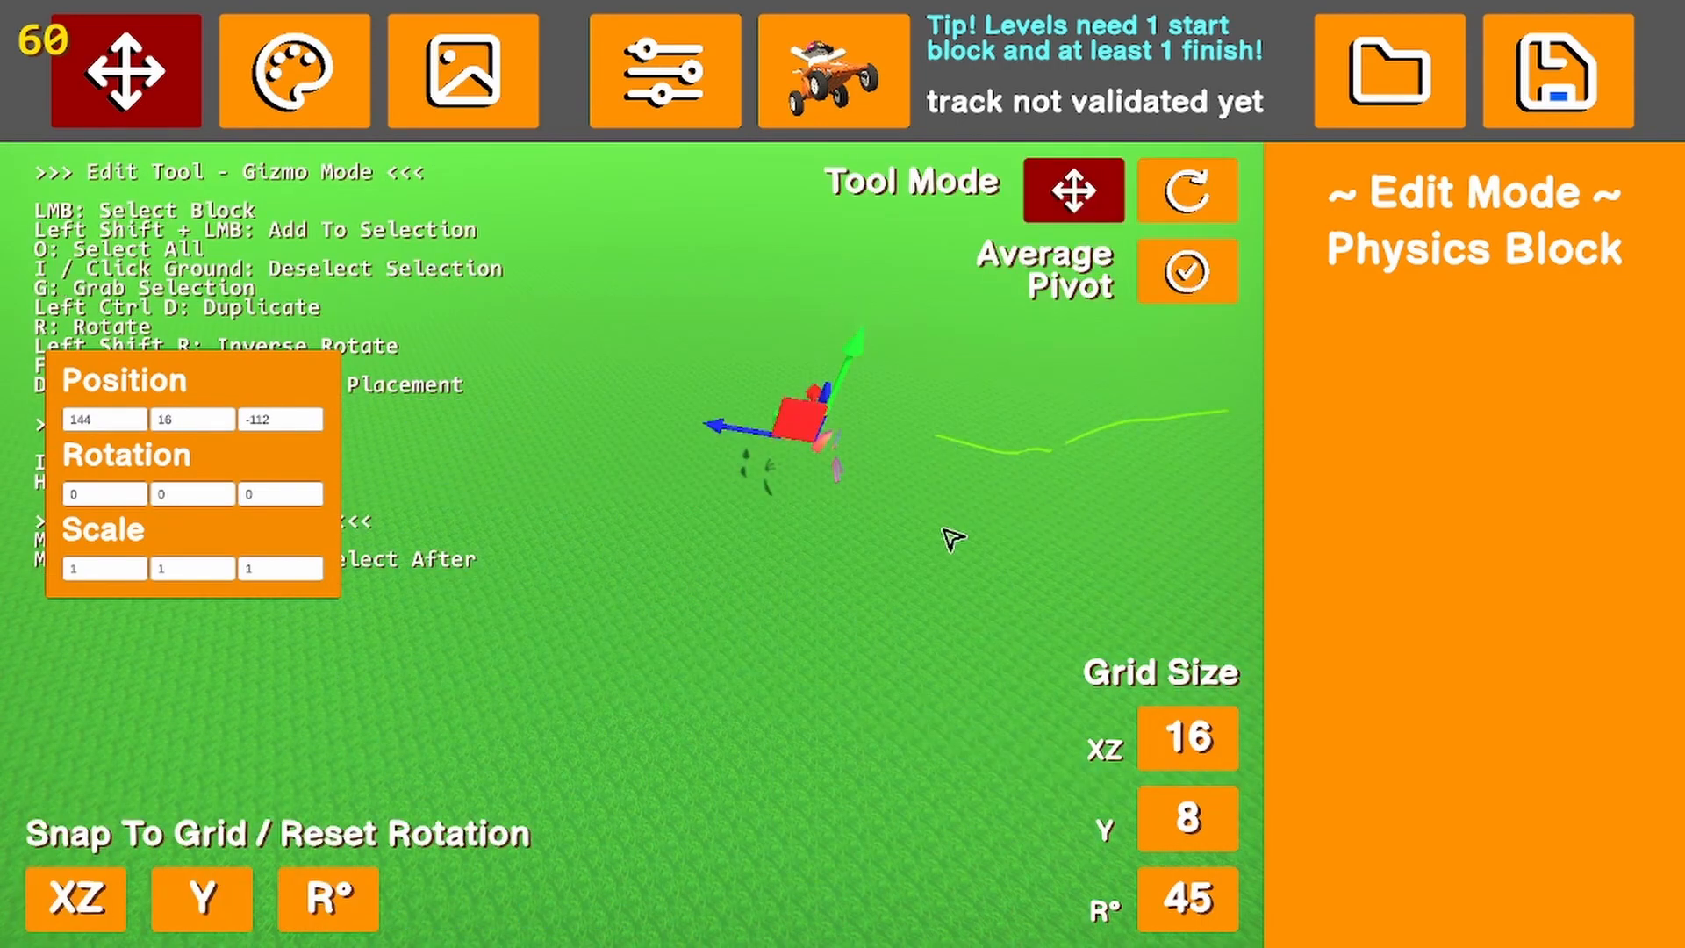
pyautogui.moveTo(953, 539); pyautogui.dragTo(831, 549, button='right')
pyautogui.click(1008, 497)
pyautogui.press('w')
pyautogui.press('s')
pyautogui.click(836, 544)
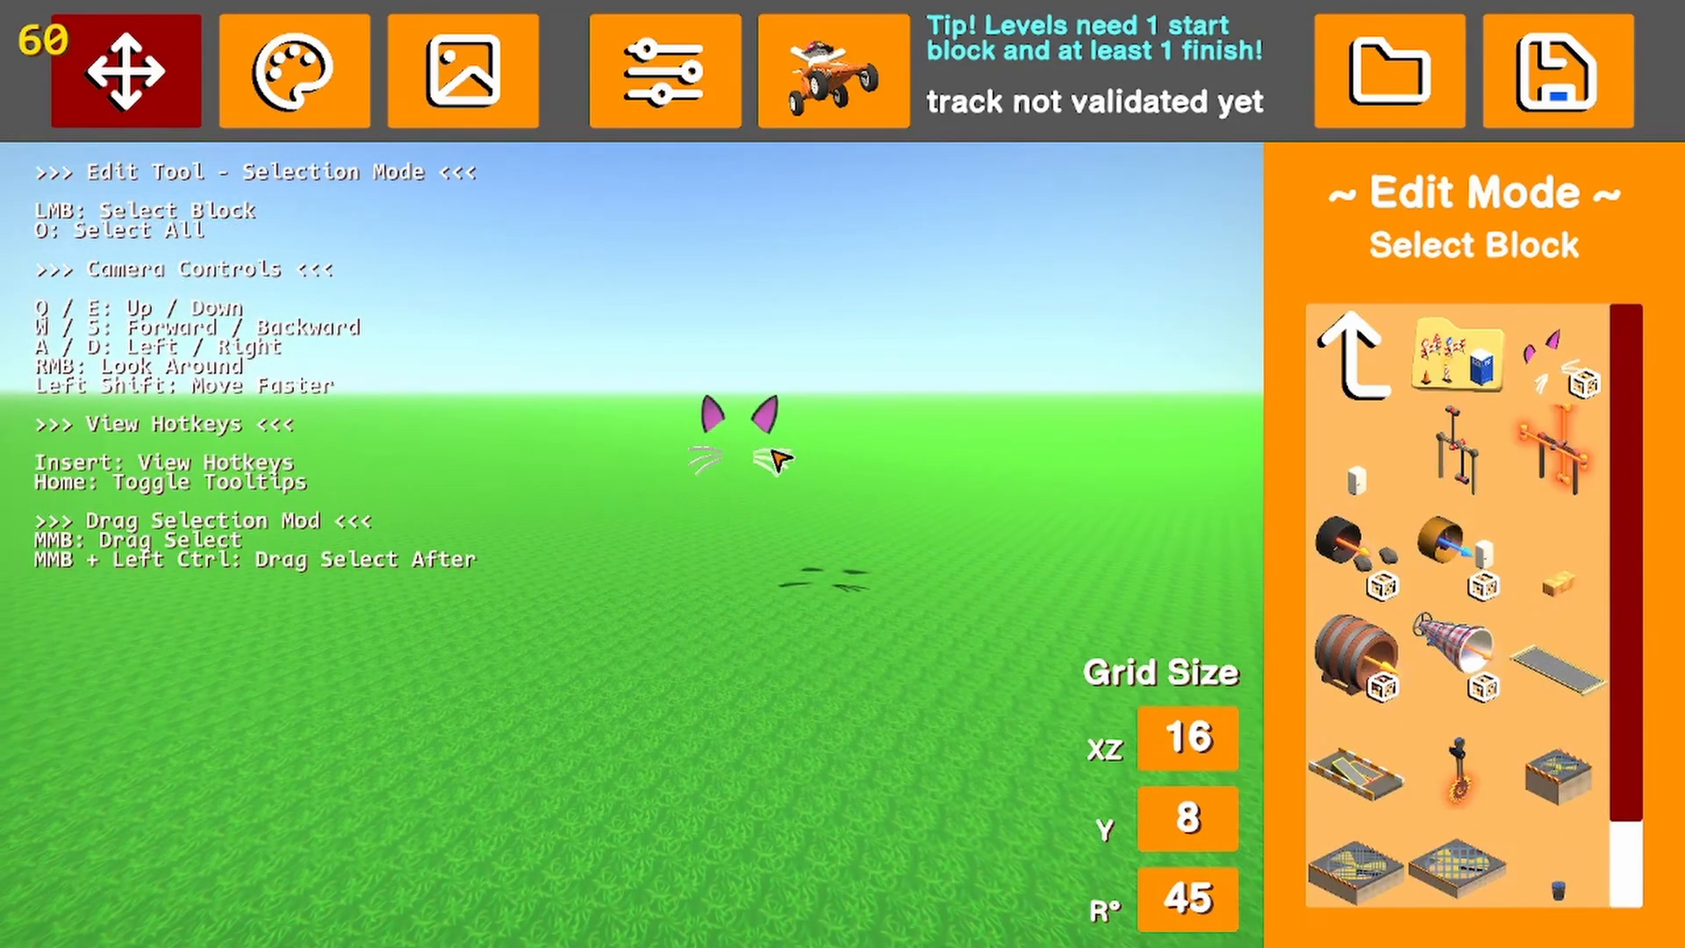
pyautogui.click(737, 404)
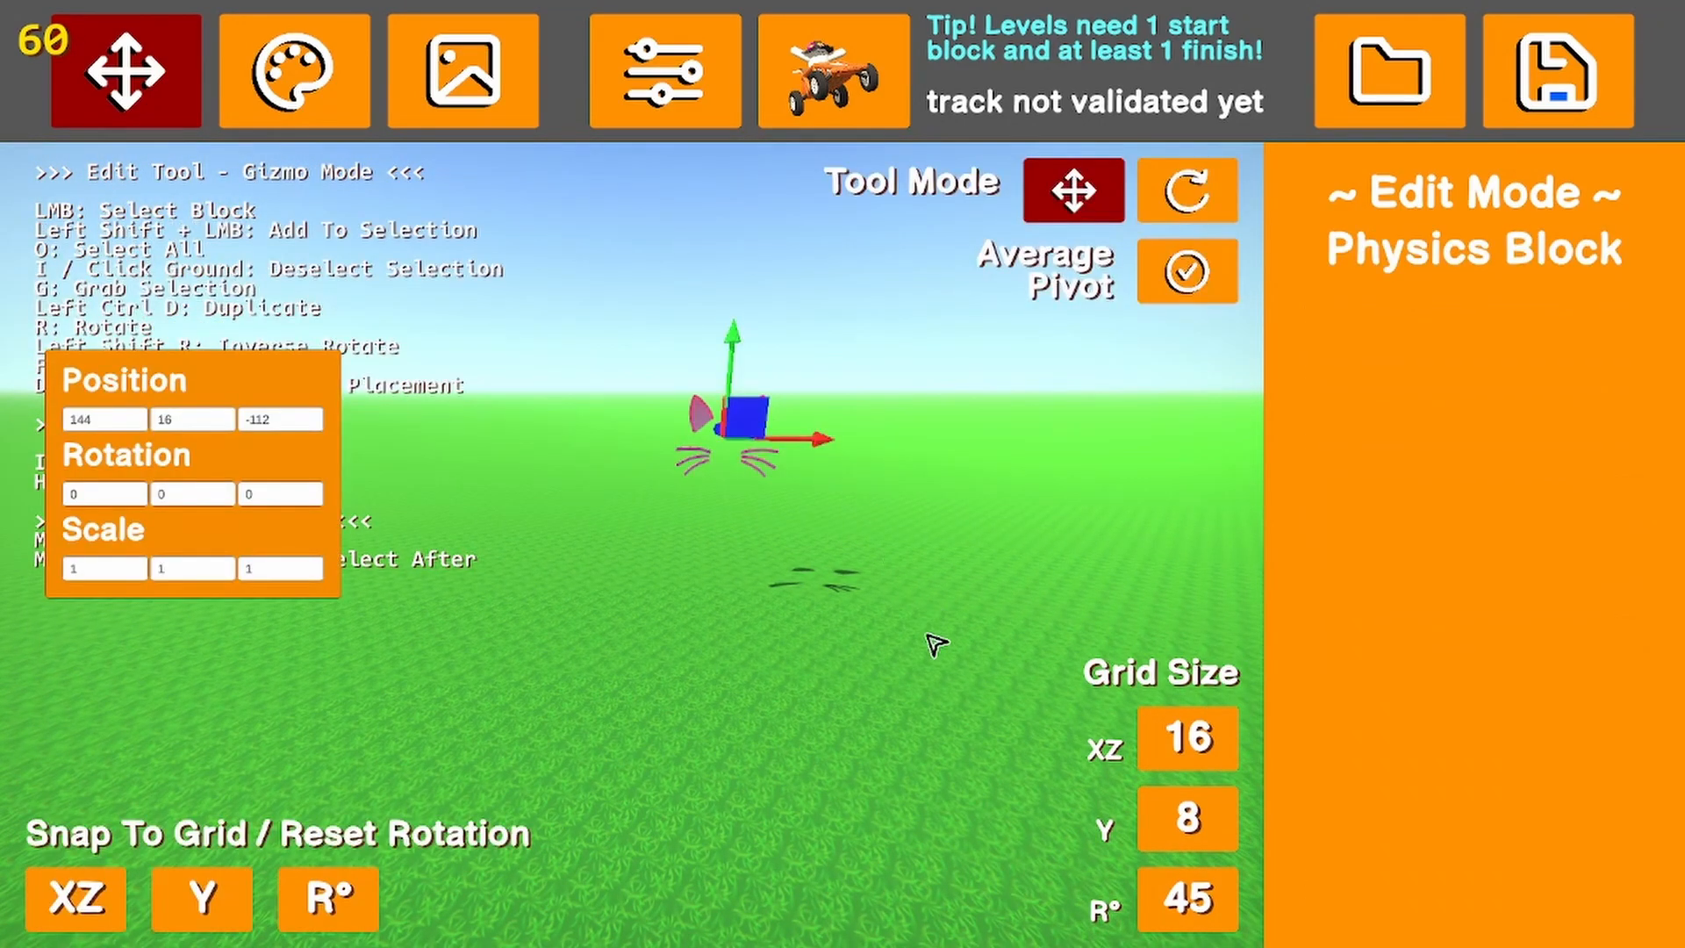
pyautogui.press('Delete')
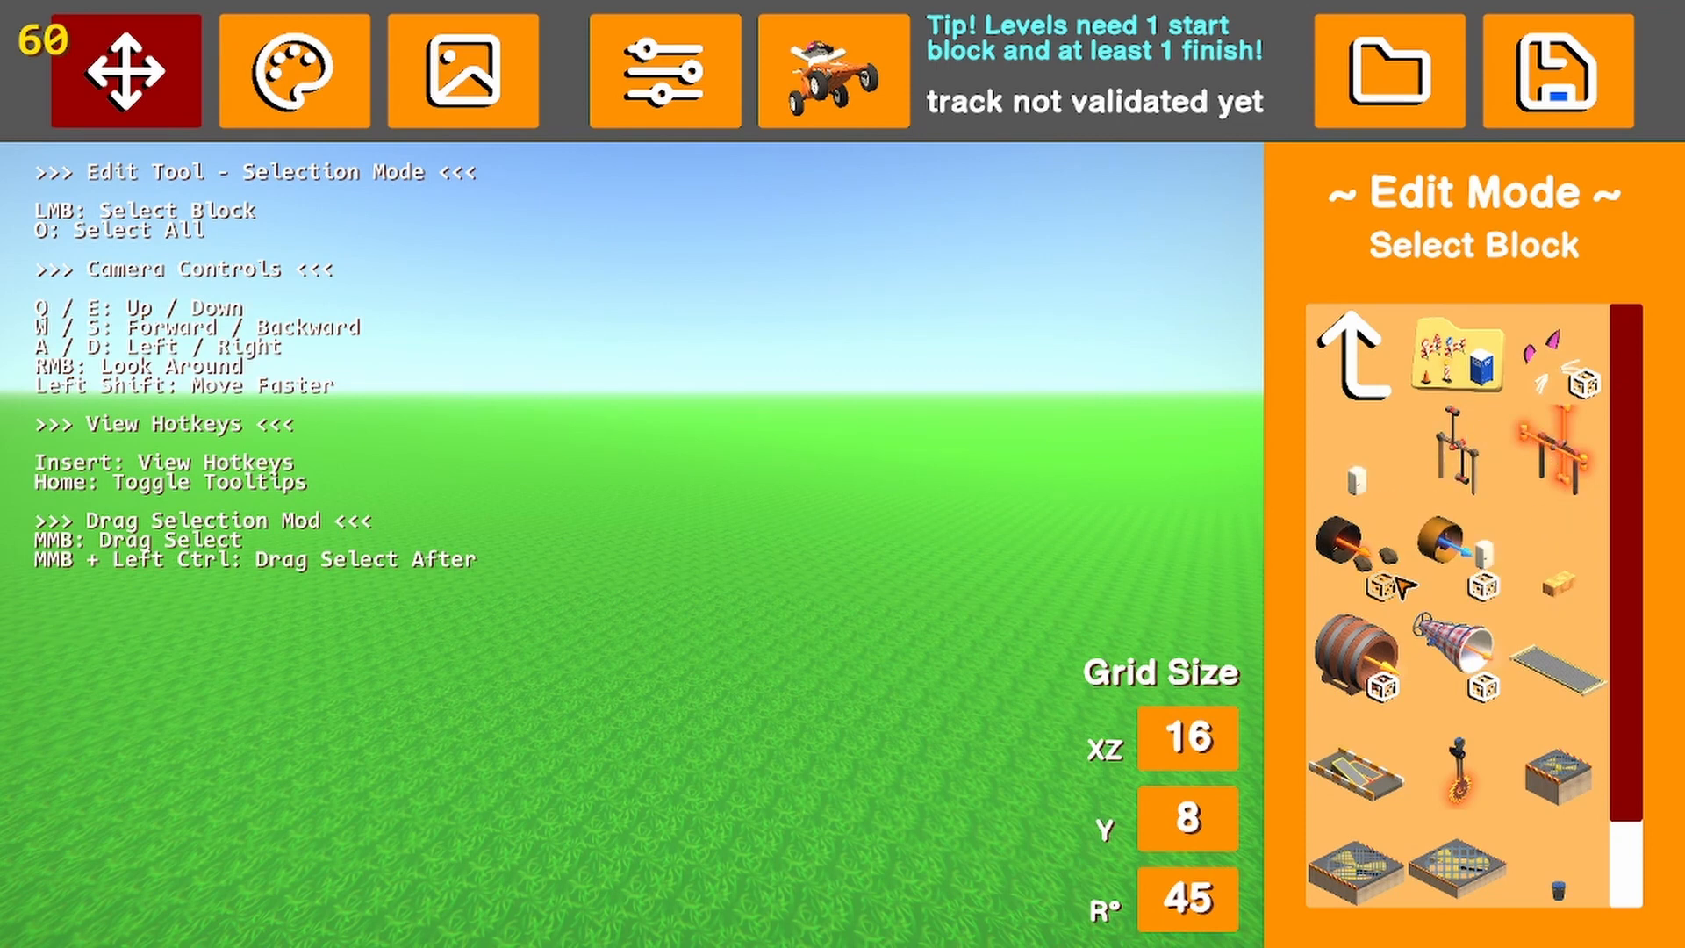
# Place the rotating hammer physics block at position 144, 16, -144 and look at its swing
pyautogui.scroll(-1, 1457, 448)
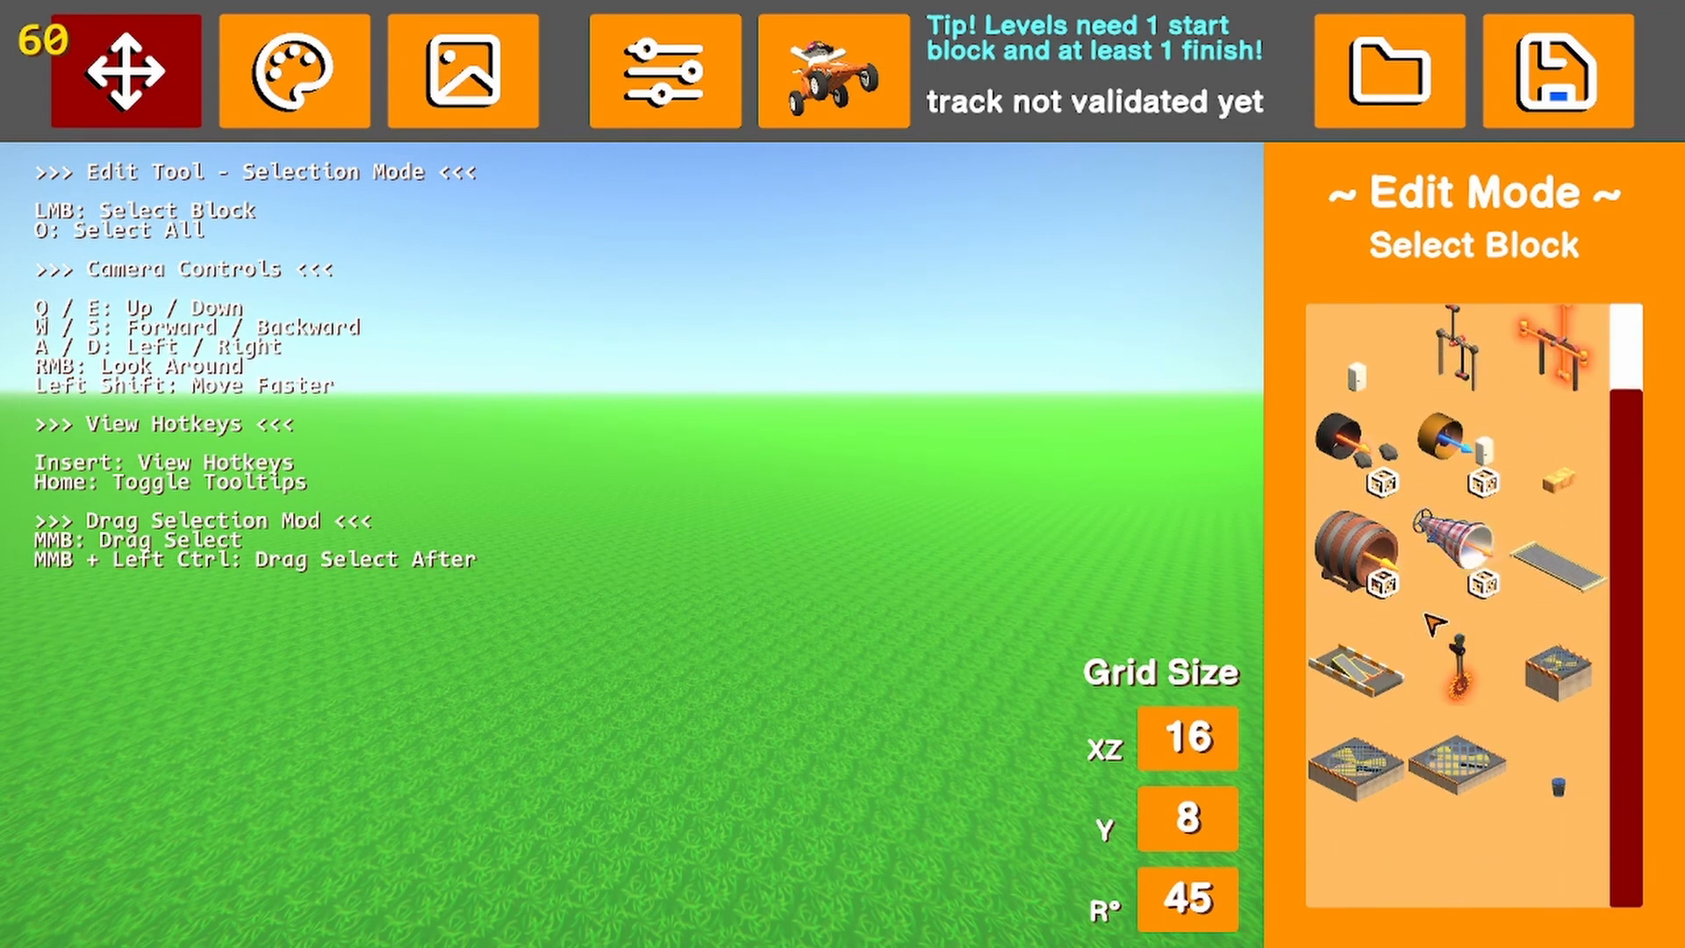
pyautogui.scroll(1, 1456, 447)
pyautogui.click(1455, 449)
pyautogui.click(762, 600)
pyautogui.moveTo(762, 600); pyautogui.dragTo(922, 620, button='right')
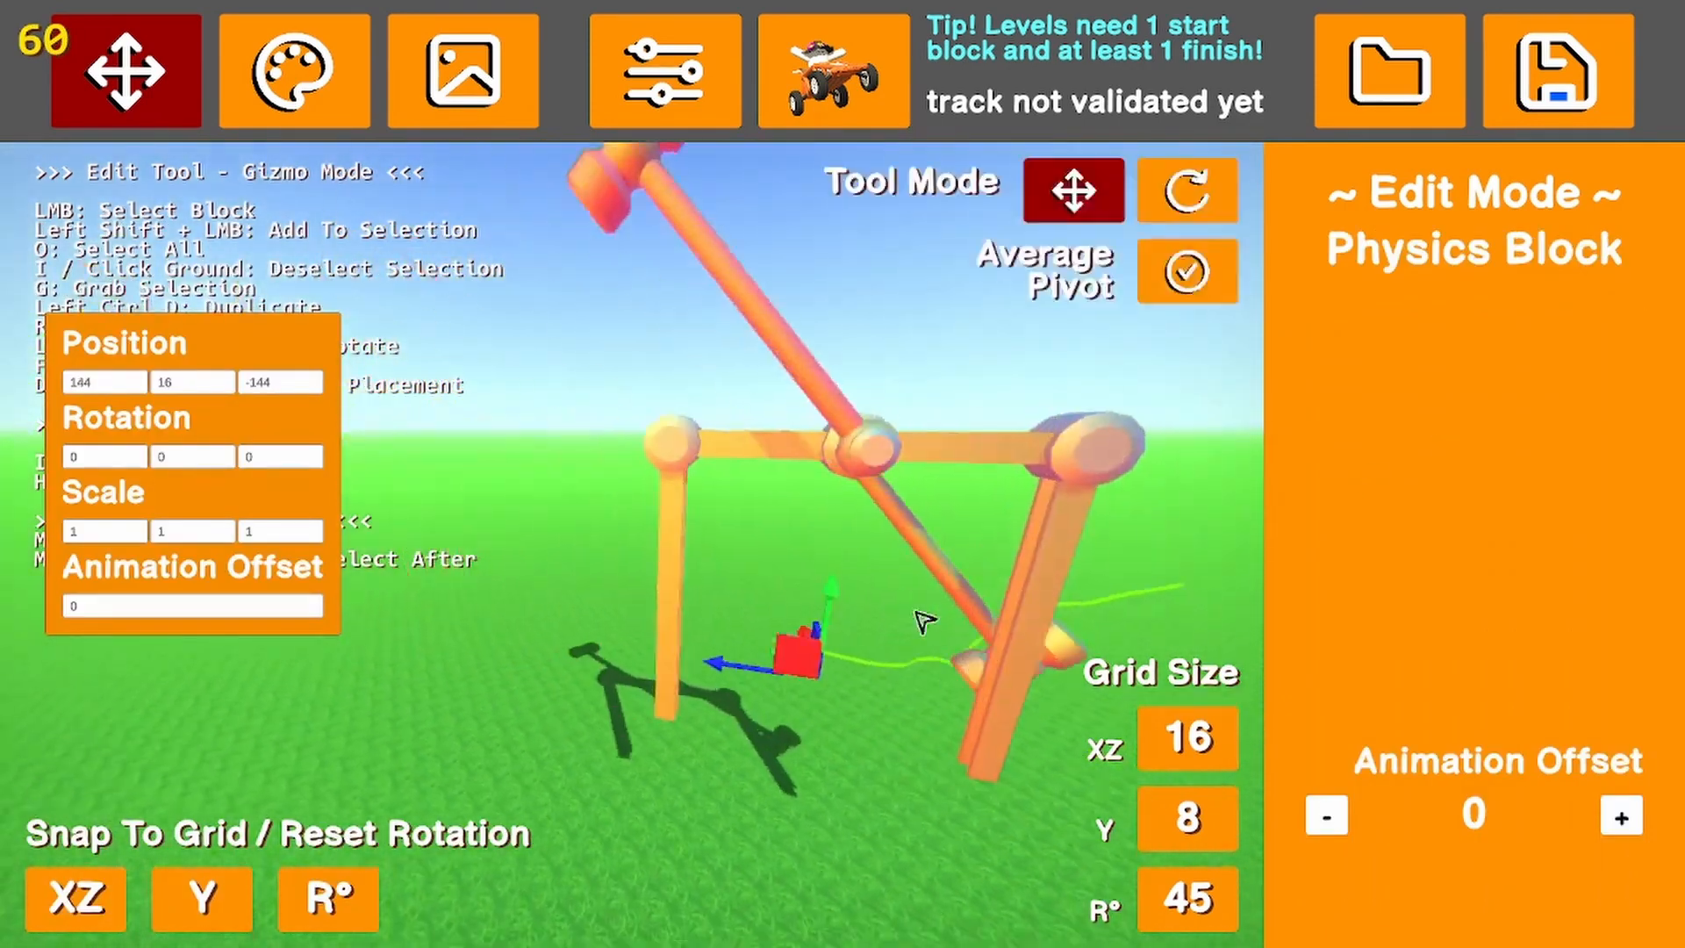
# Raise the hammer's Animation Offset in several increments and add a second hammer at position 128, 16, -144 with Animation Offset 0
pyautogui.click(1622, 818)
pyautogui.click(1622, 818)
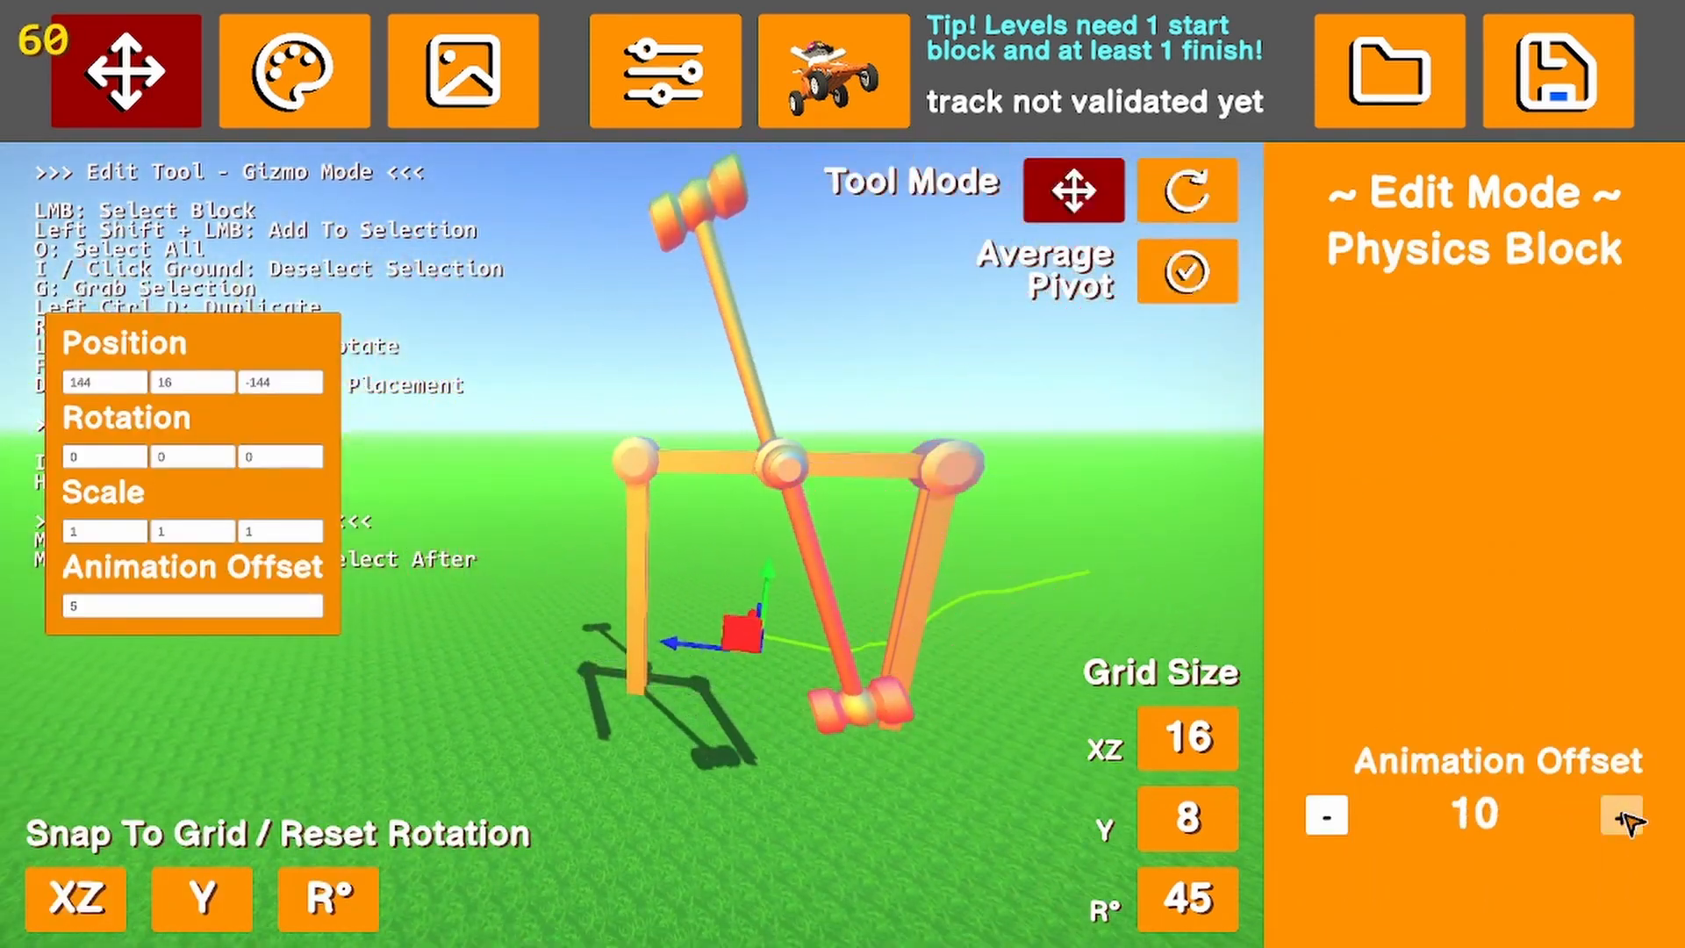
pyautogui.click(1622, 818)
pyautogui.click(1622, 818)
pyautogui.click(1621, 818)
pyautogui.click(758, 792)
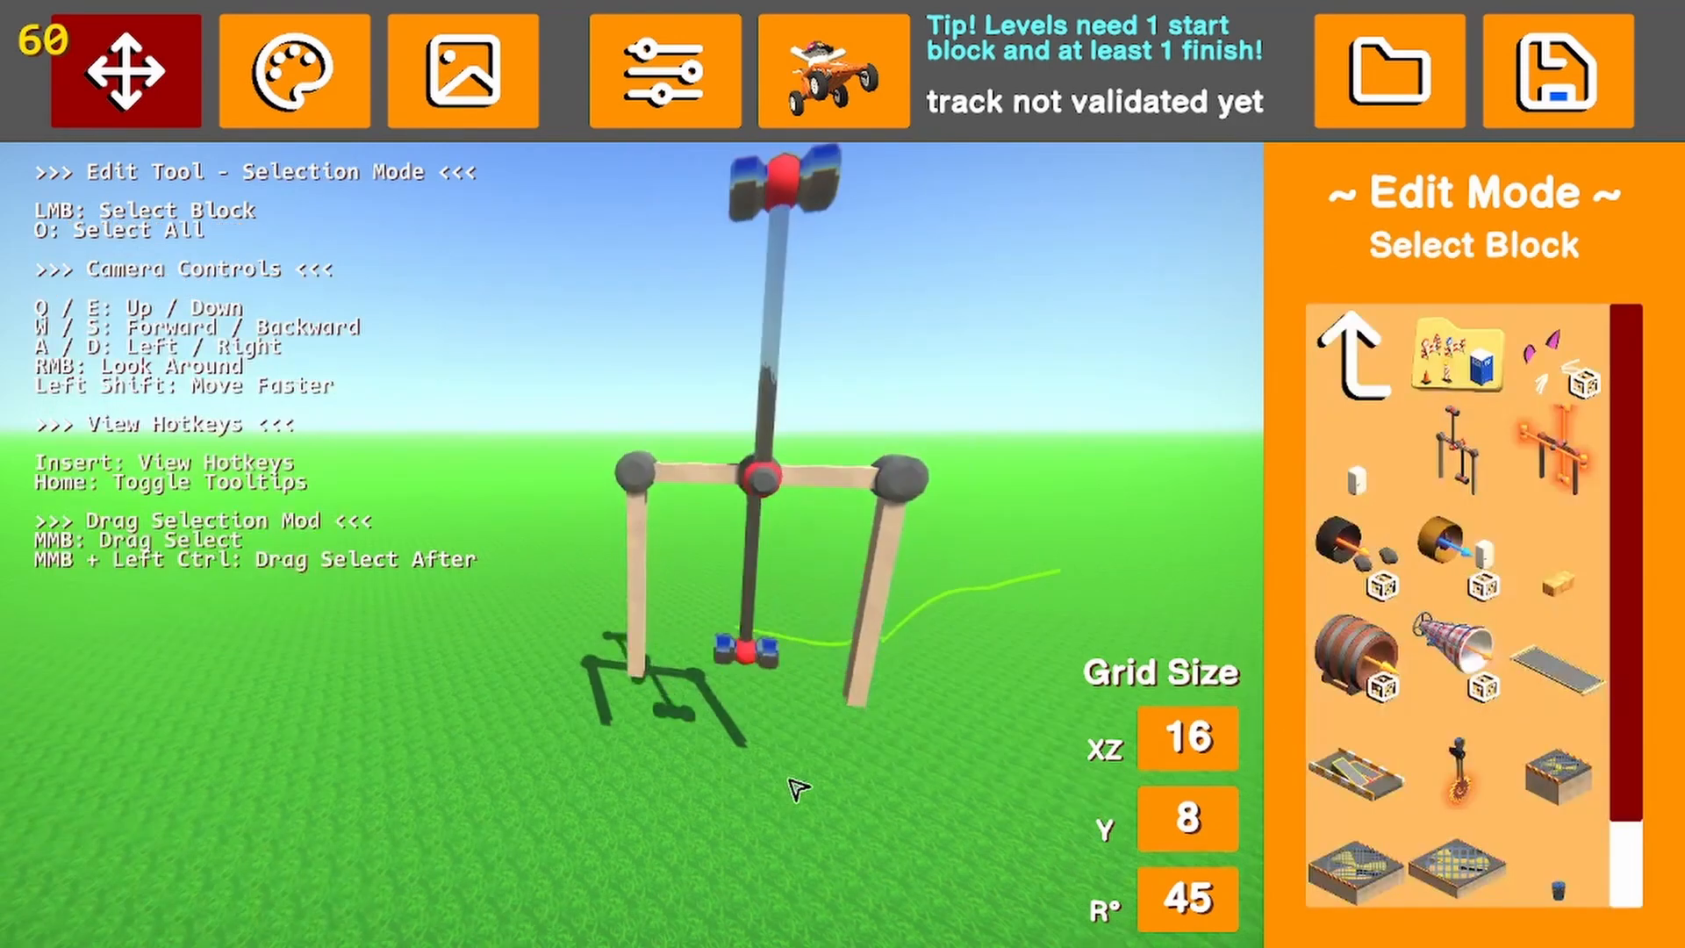
pyautogui.hotkey('ctrl', 'z')
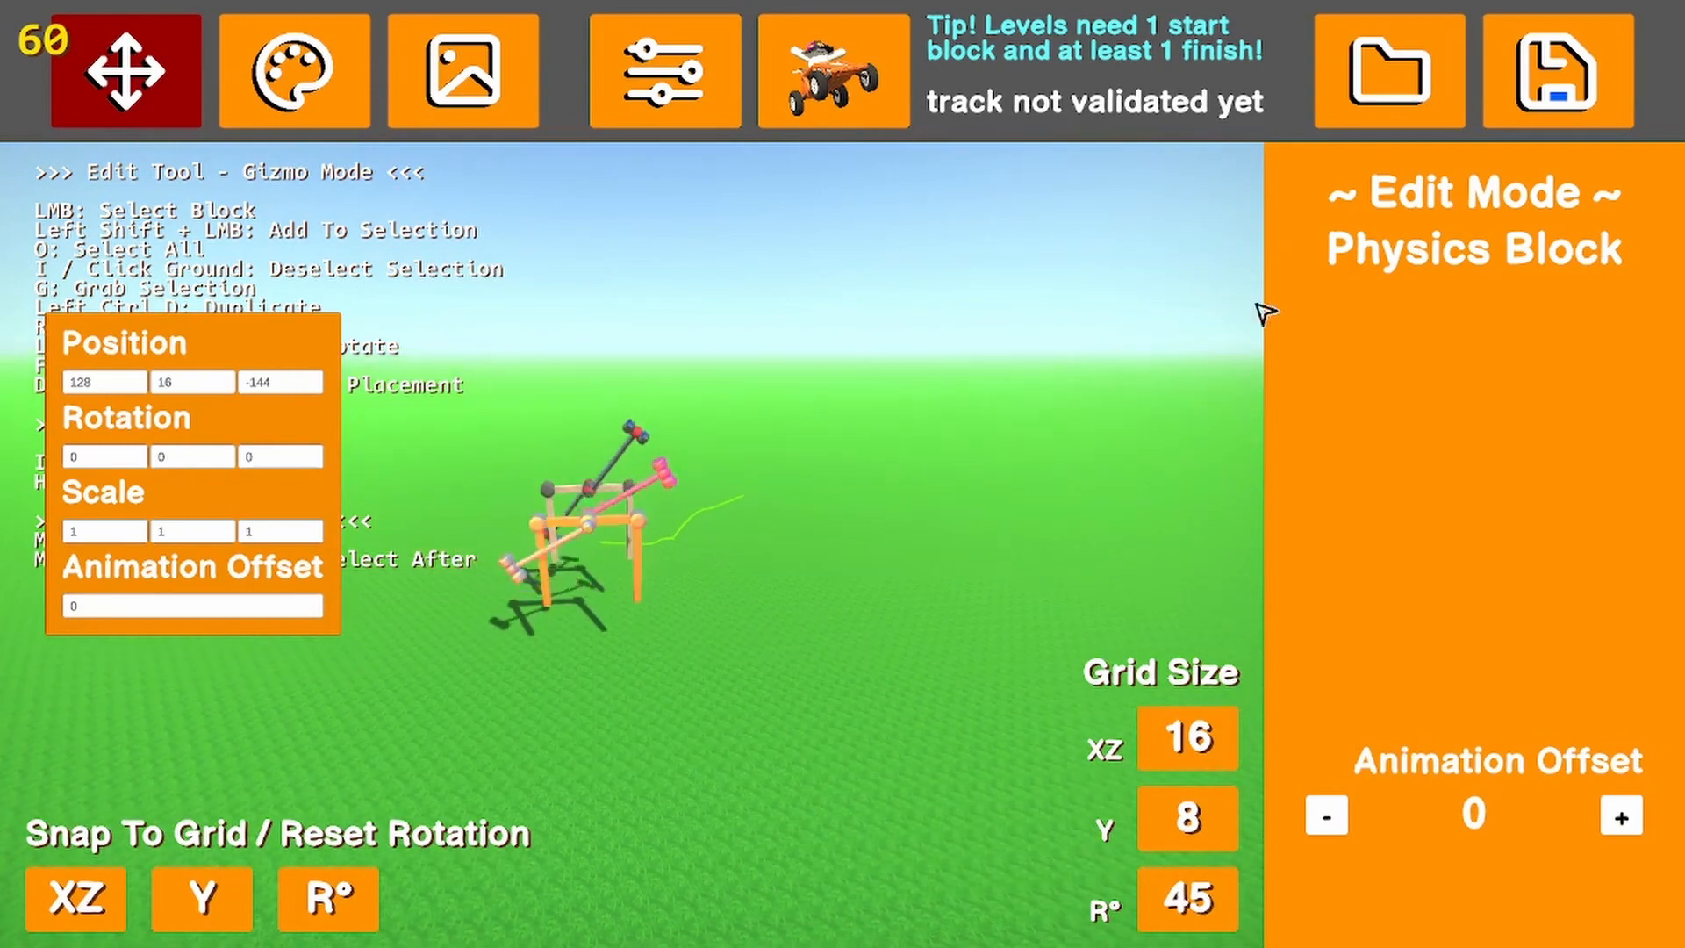
pyautogui.click(1031, 532)
# Place the road start block at position 64, 16, -144, rotated 90° about Y to face the hammers
pyautogui.click(1361, 347)
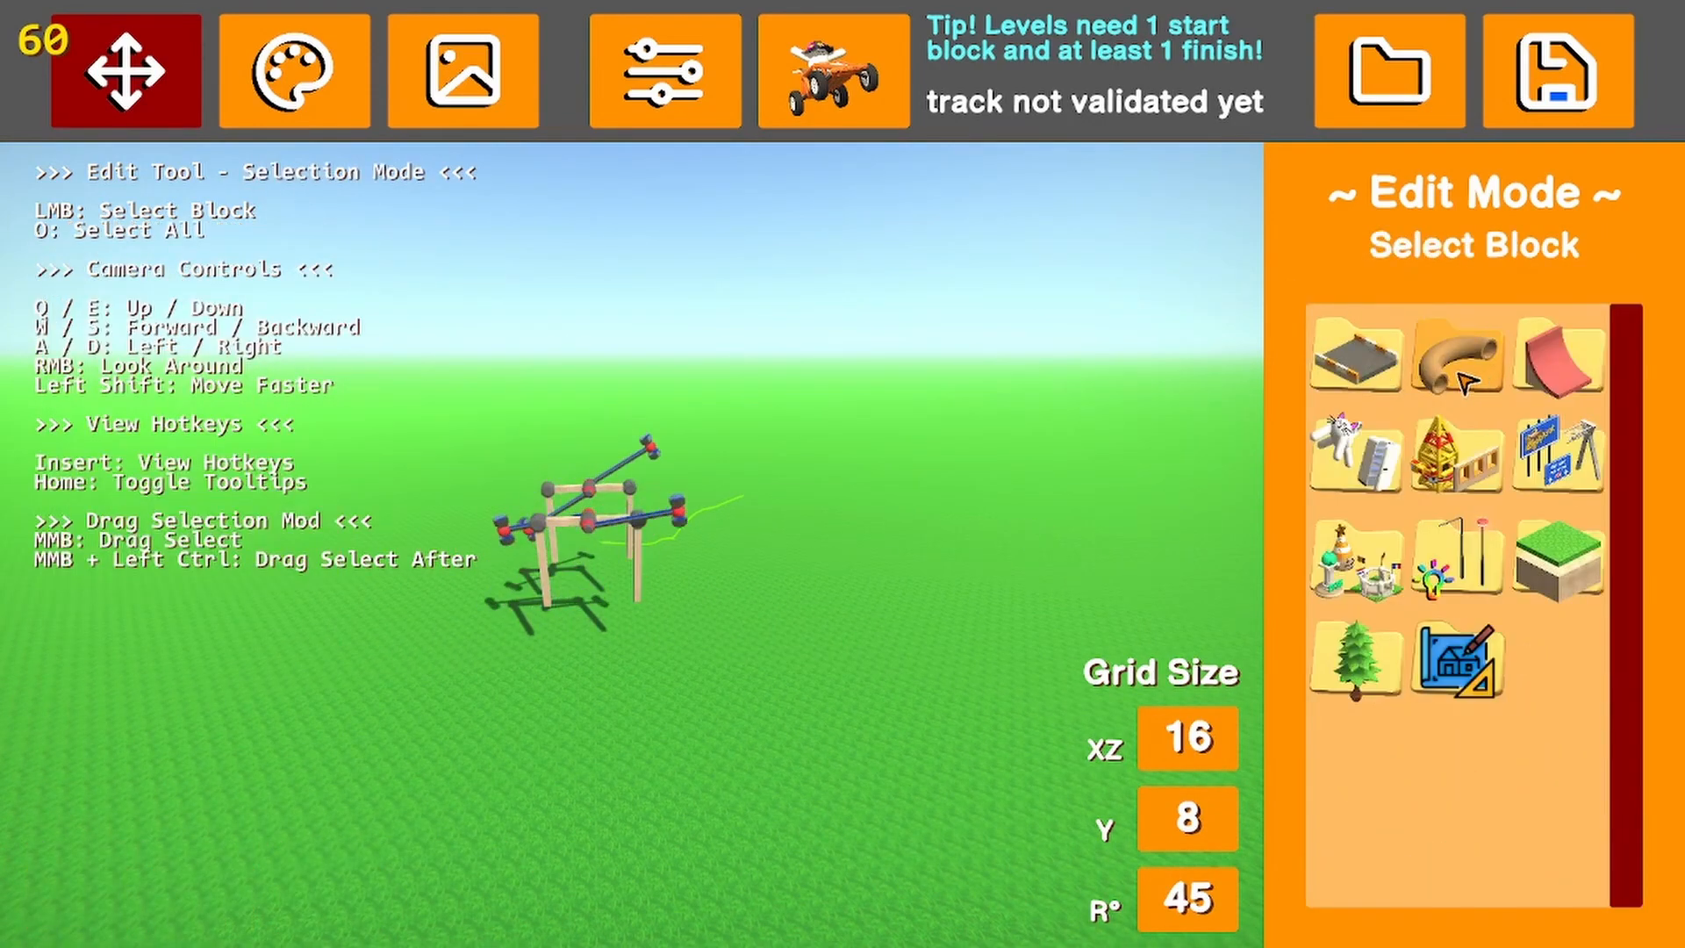
pyautogui.click(1361, 357)
pyautogui.click(1379, 365)
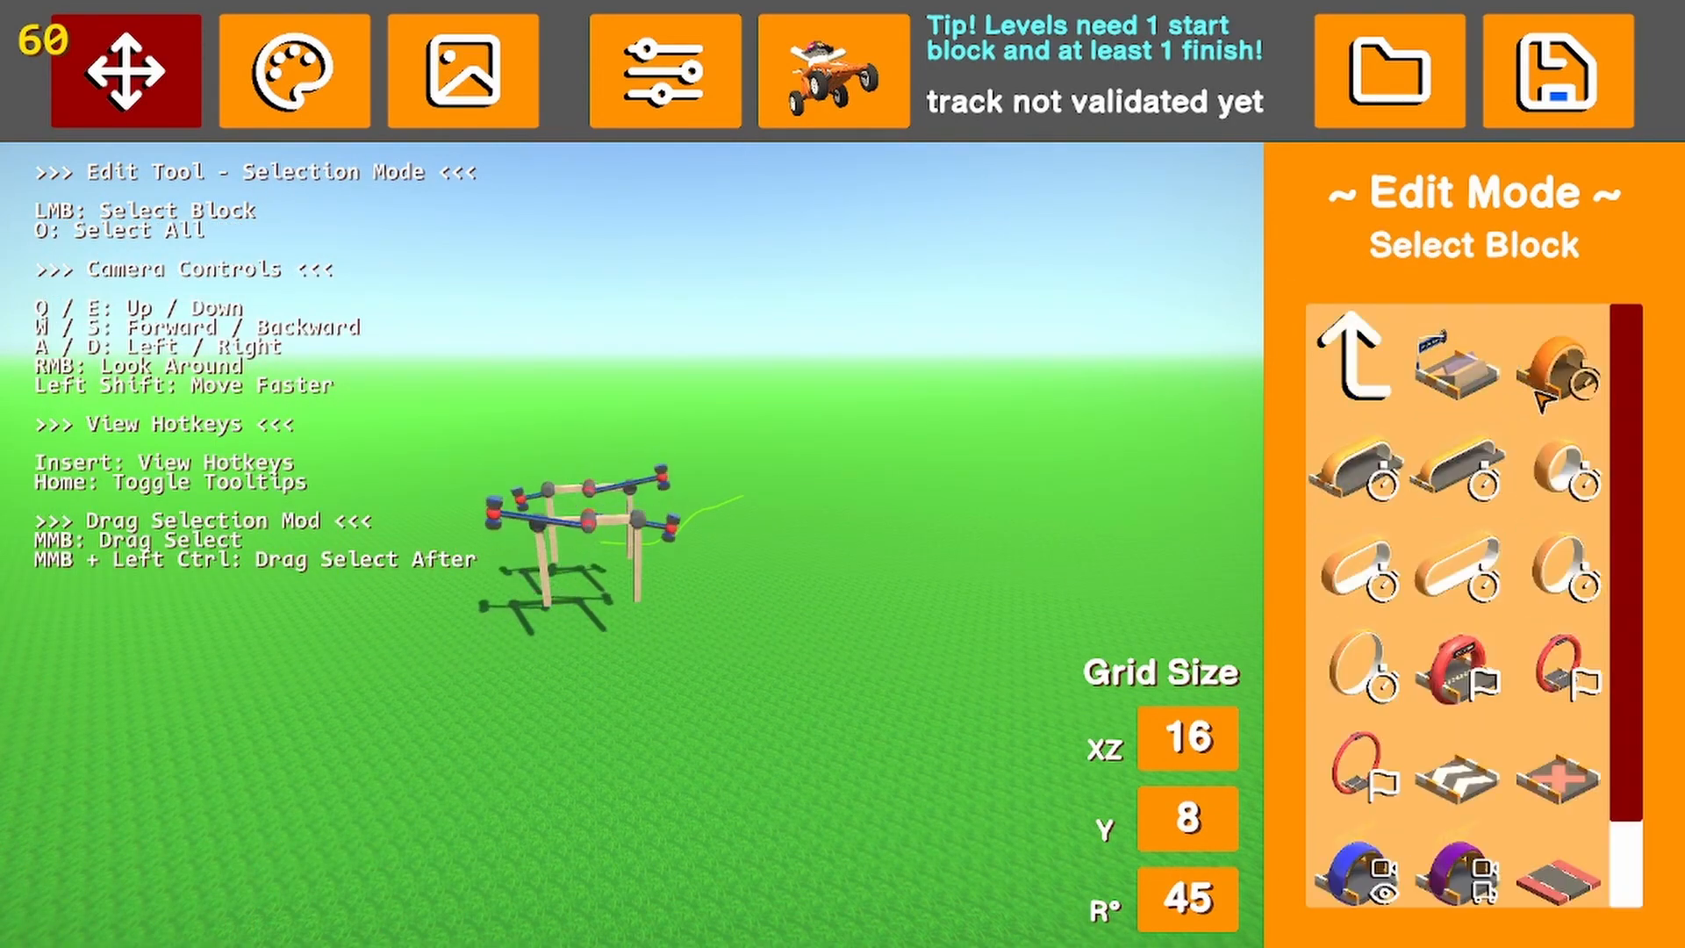
pyautogui.click(1464, 385)
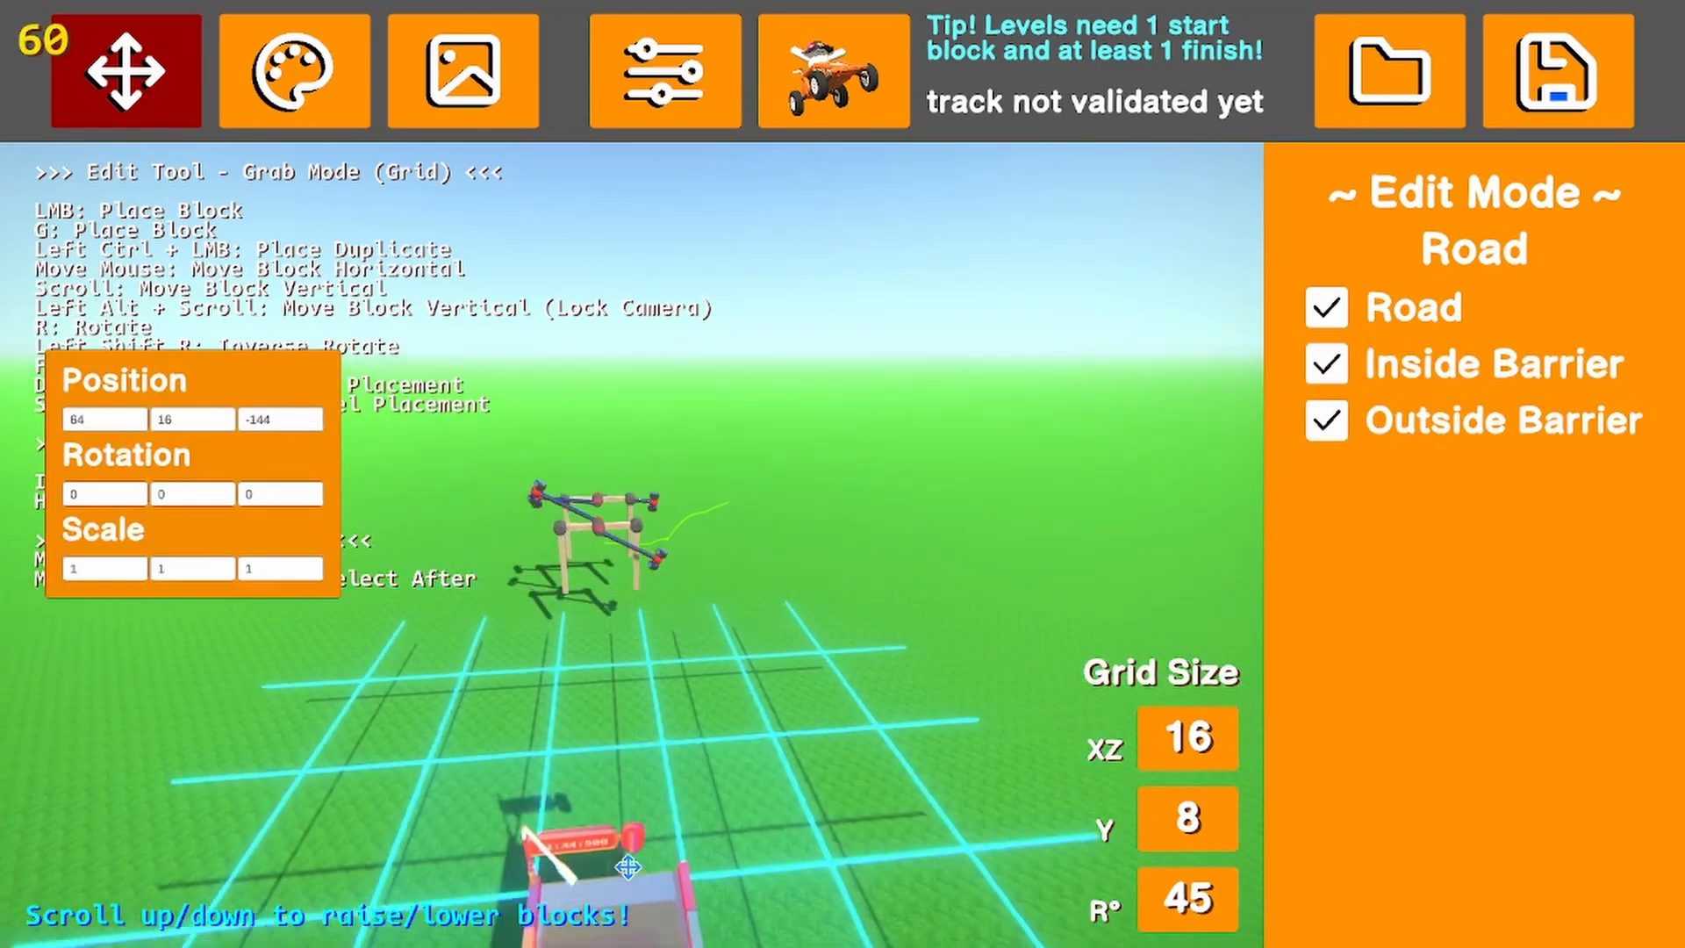
pyautogui.press('r')
pyautogui.press('r')
pyautogui.press('r')
pyautogui.press('r')
pyautogui.hotkey('shift', 'r')
pyautogui.hotkey('shift', 'r')
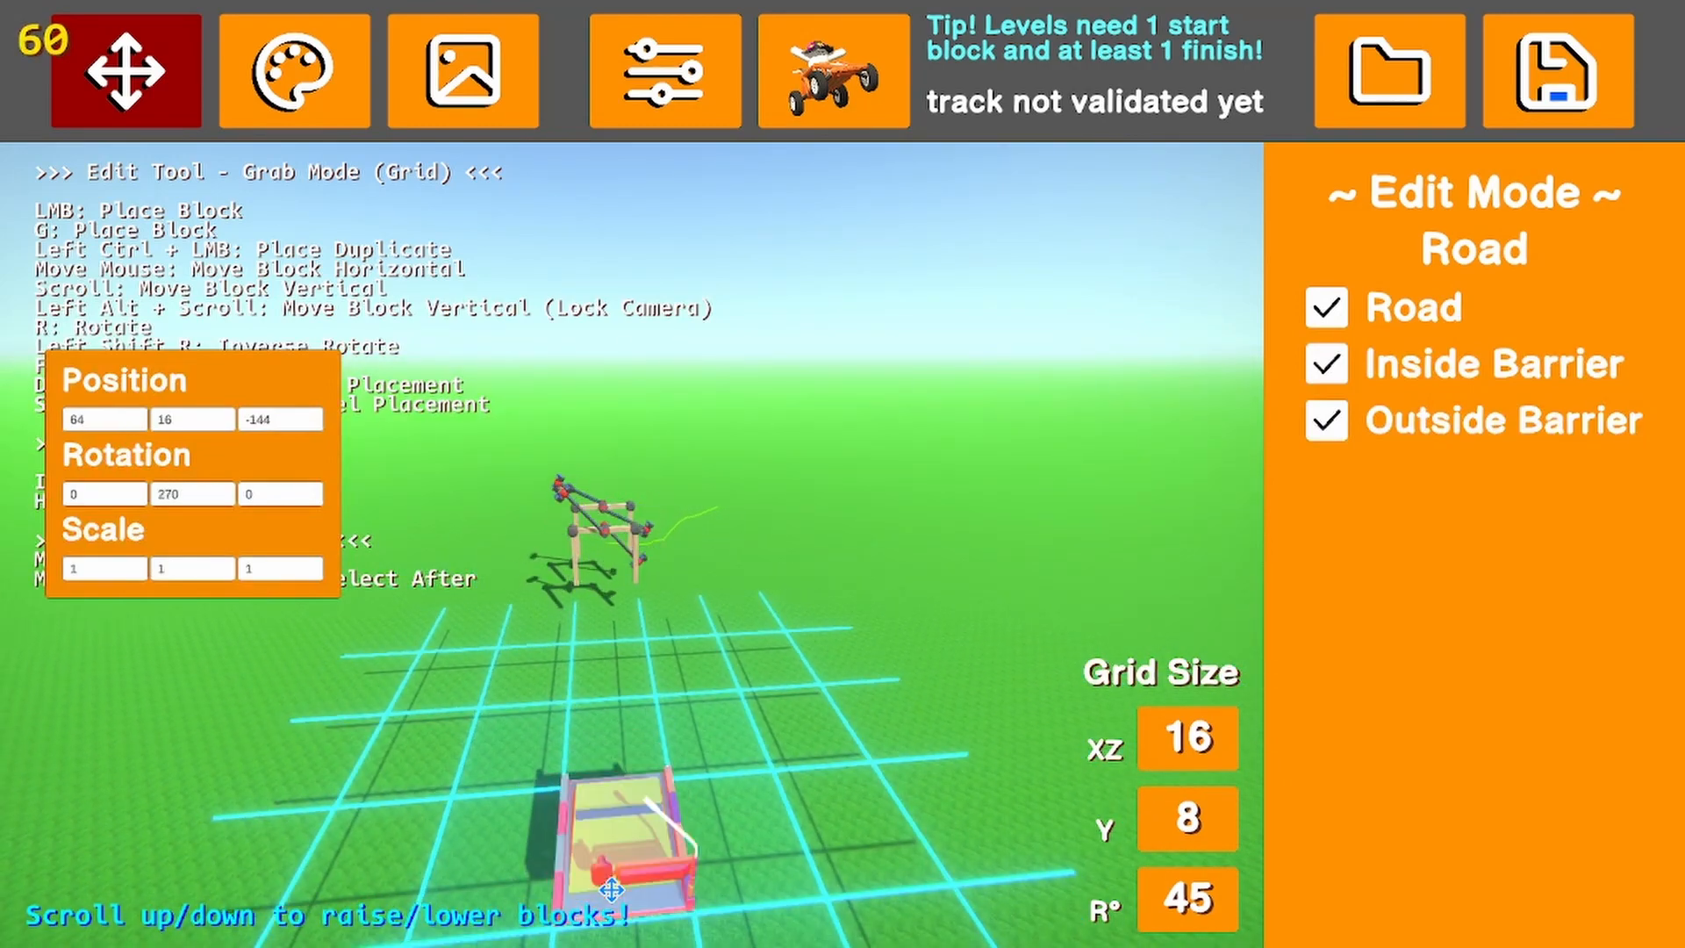
pyautogui.click(612, 893)
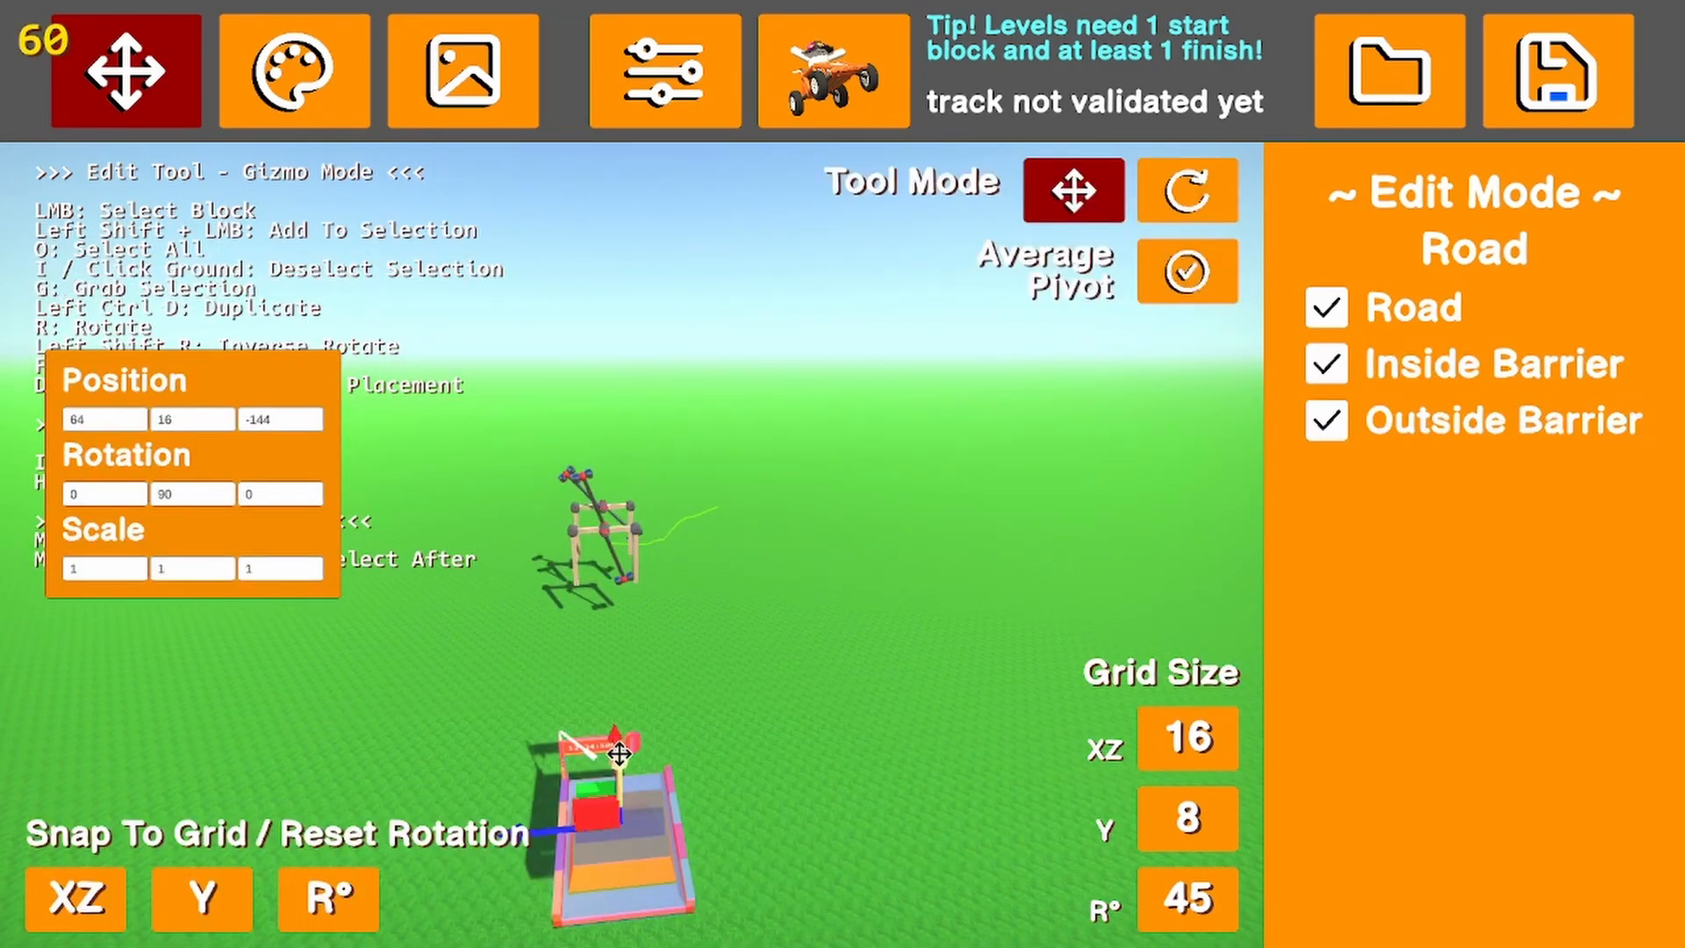
# Lower the start block to position 64, 8, -144 and deselect it
pyautogui.moveTo(620, 753); pyautogui.dragTo(654, 858)
pyautogui.moveTo(633, 897); pyautogui.dragTo(423, 905, button='right')
pyautogui.moveTo(574, 903); pyautogui.dragTo(579, 825)
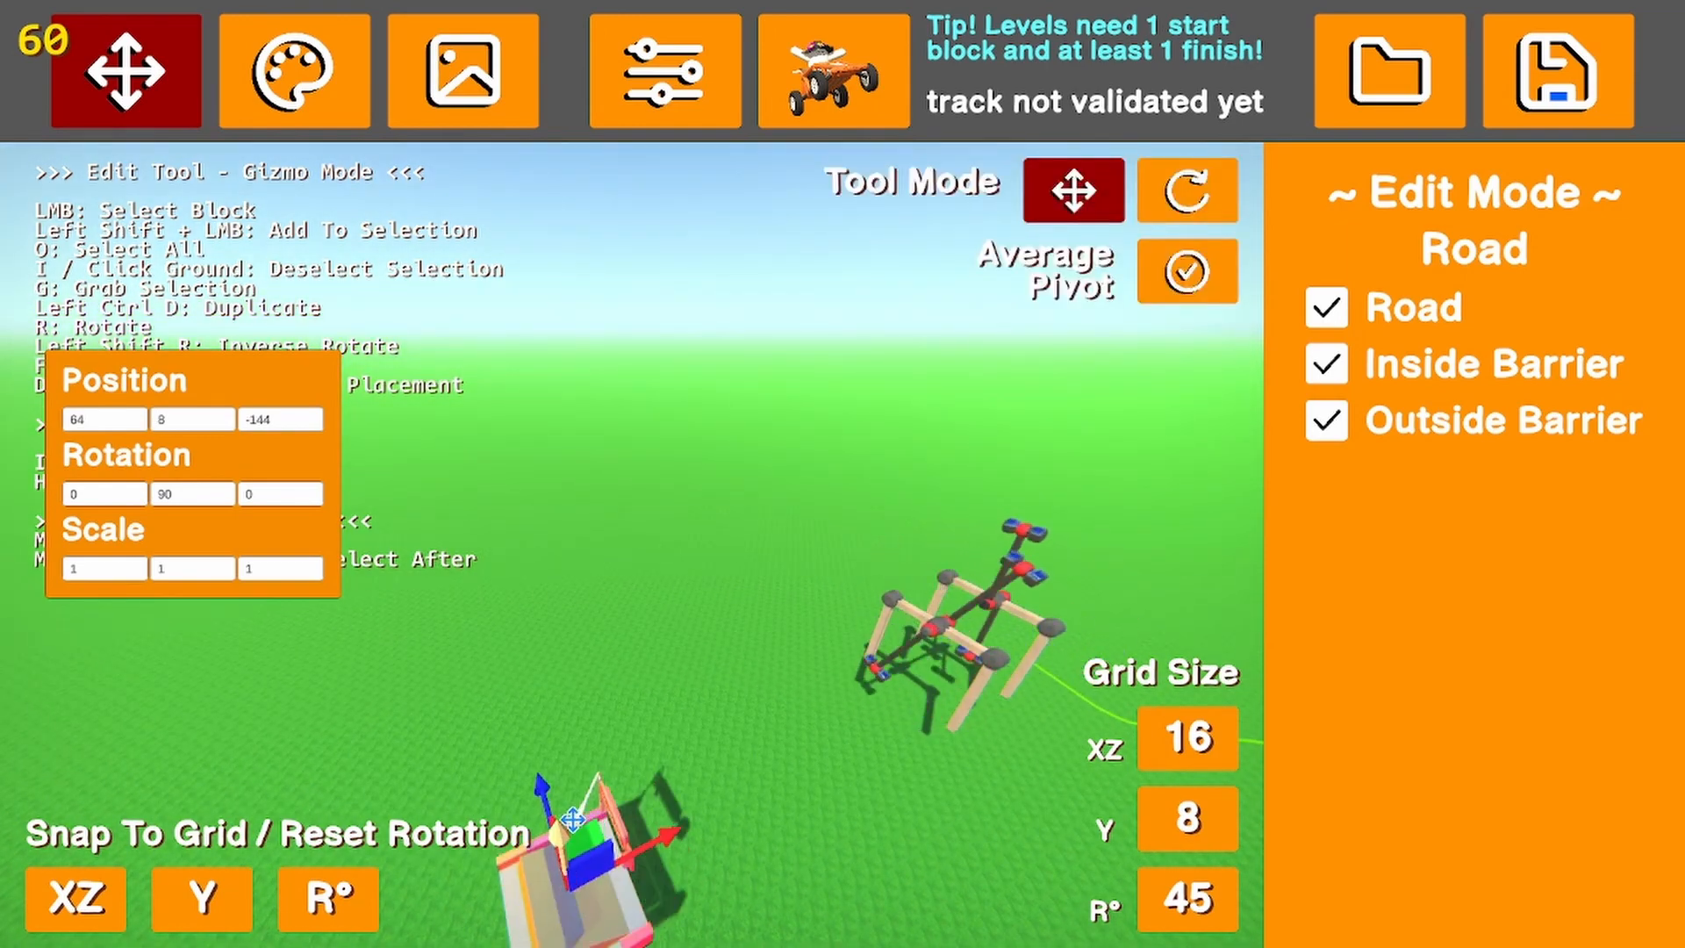
pyautogui.click(934, 881)
# Place a straight road block at position 80, 8, -144, rotated 90° so it continues from the start block
pyautogui.click(1373, 373)
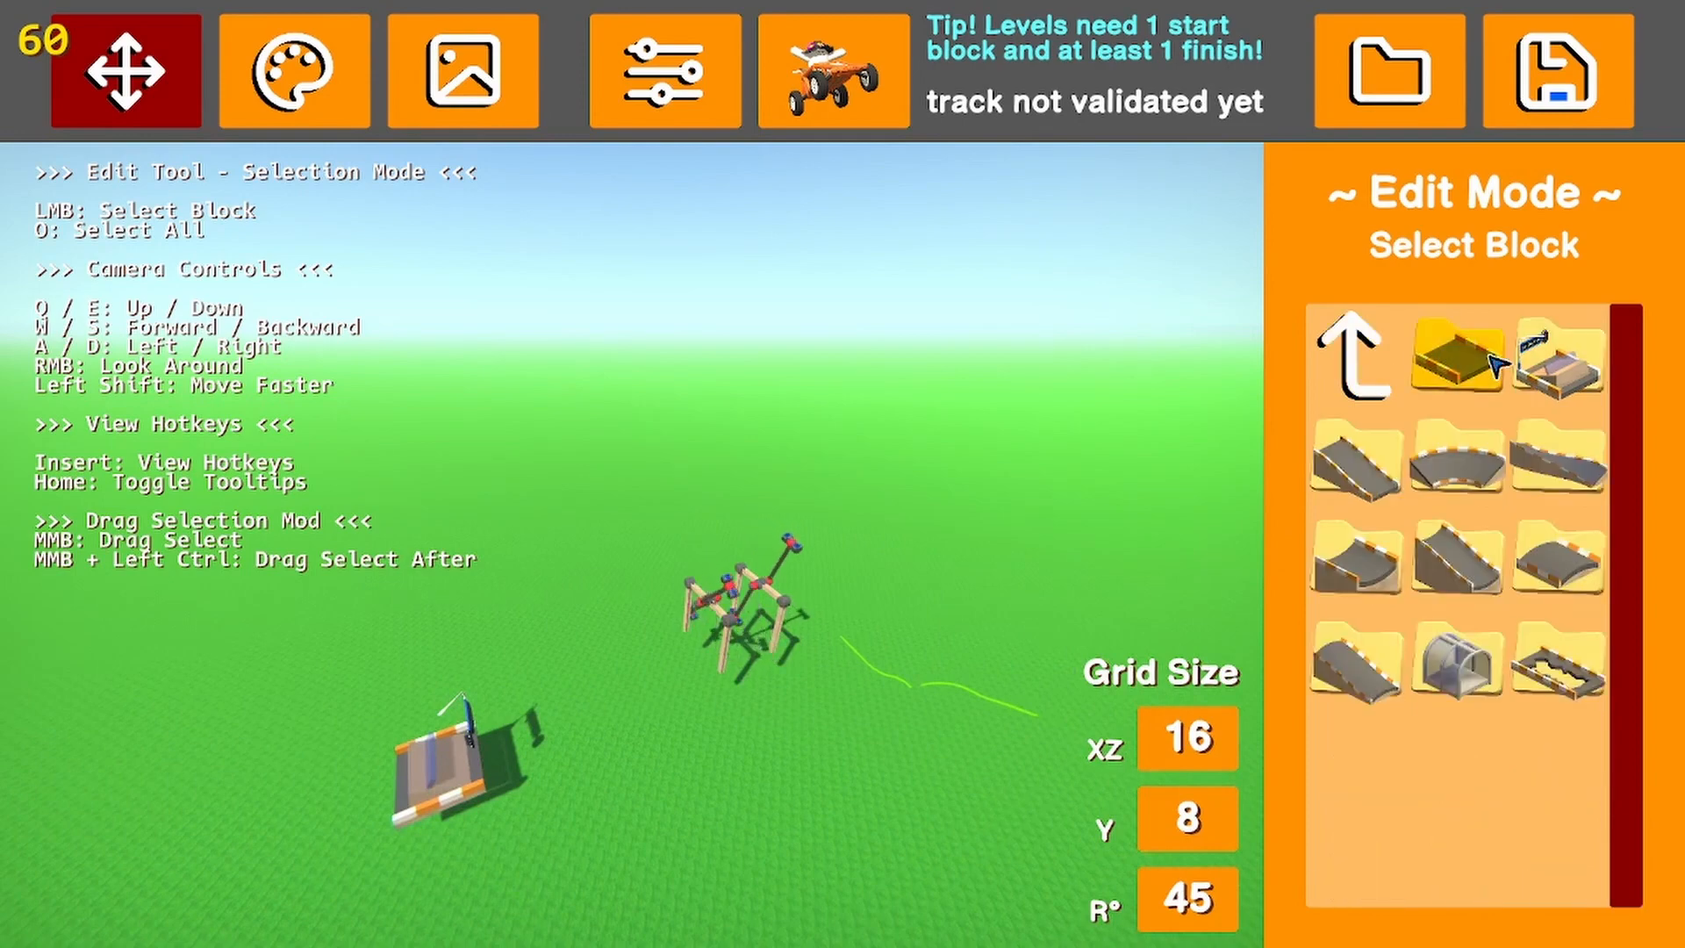
pyautogui.click(1489, 370)
pyautogui.click(1479, 380)
pyautogui.scroll(-1, 542, 713)
pyautogui.press('r')
pyautogui.press('r')
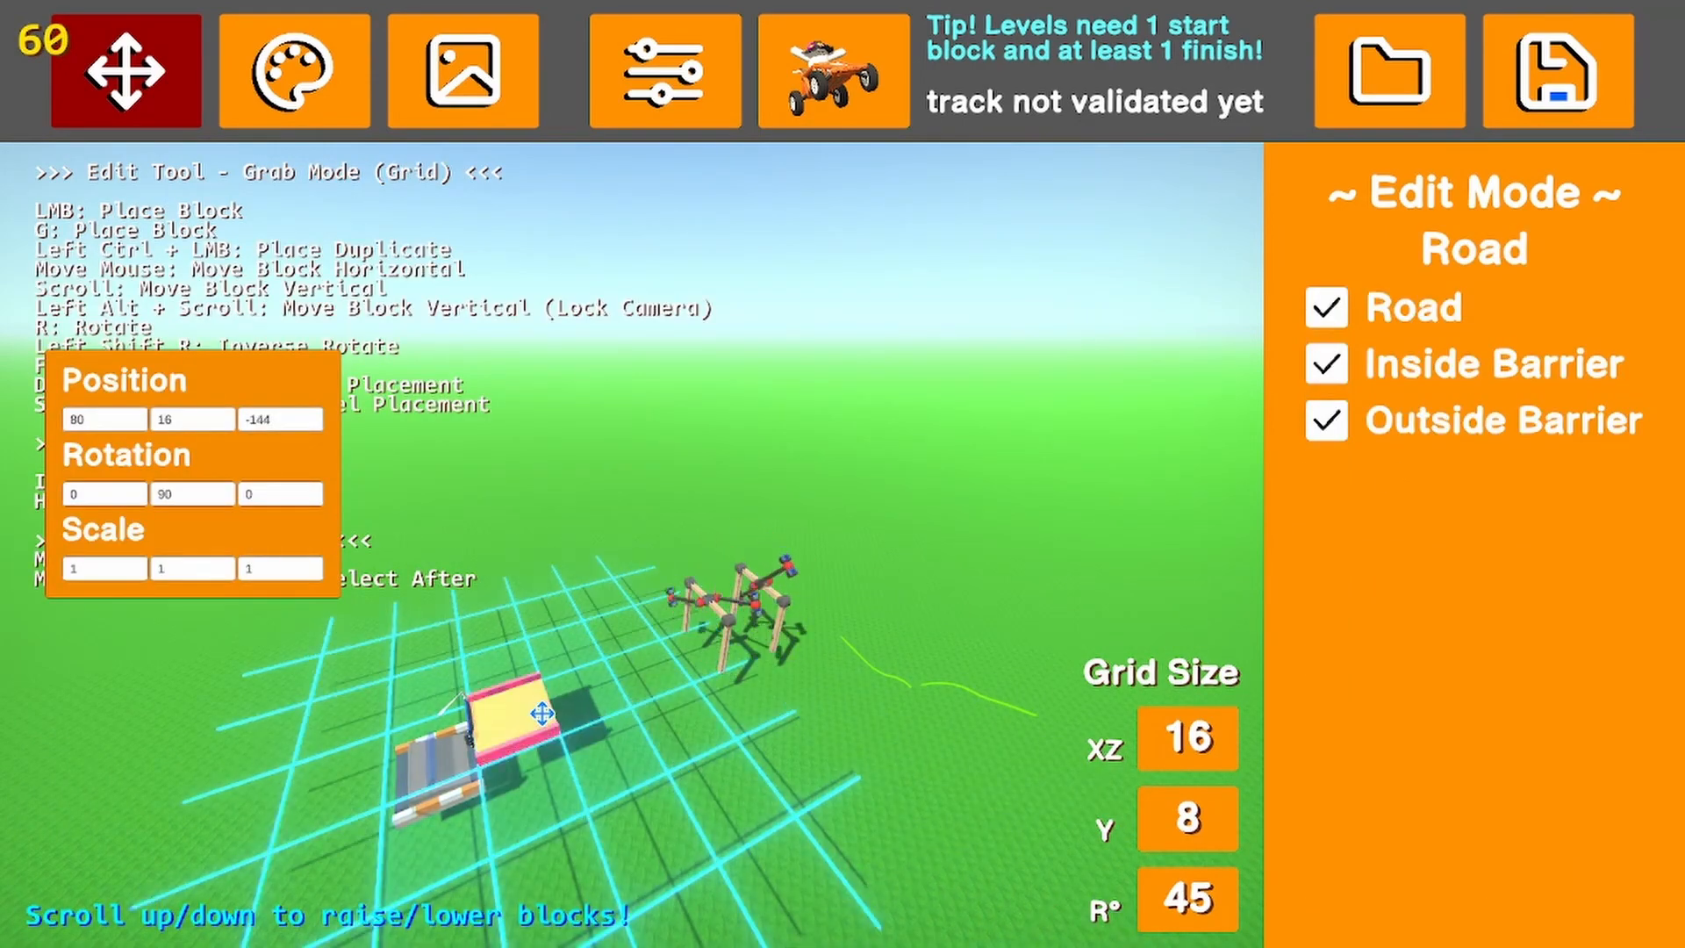
pyautogui.click(542, 712)
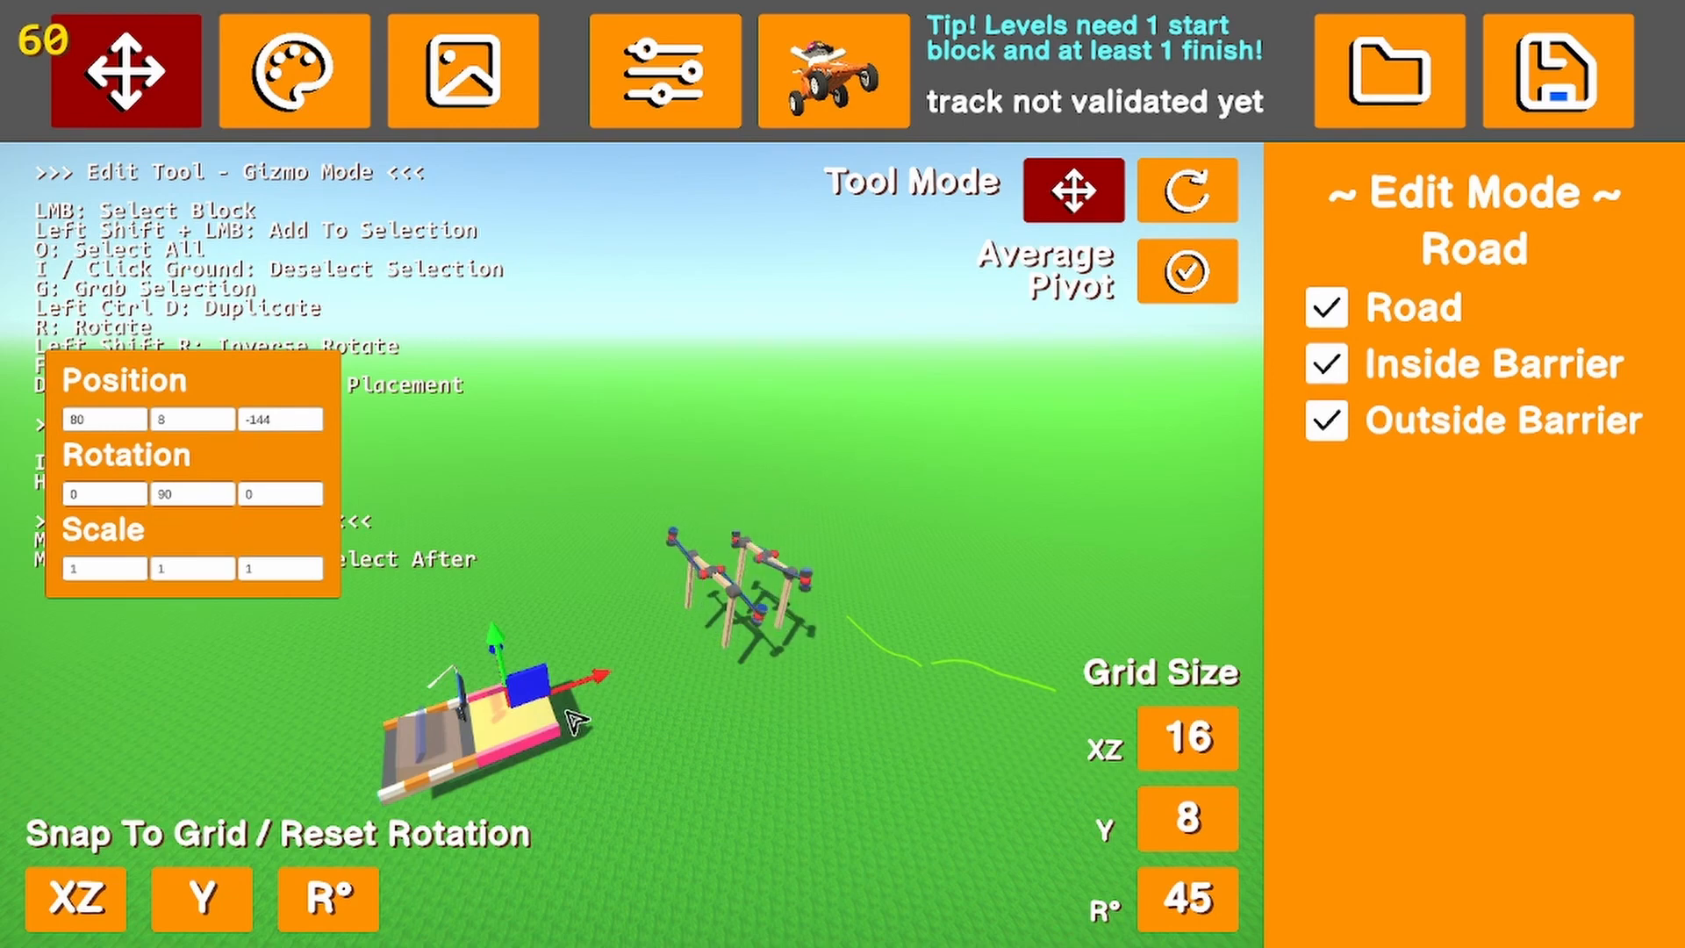
# Extend the road with straight pieces every 16 units from X 96 to X 176, at height 8 and Z -144
pyautogui.press('g')
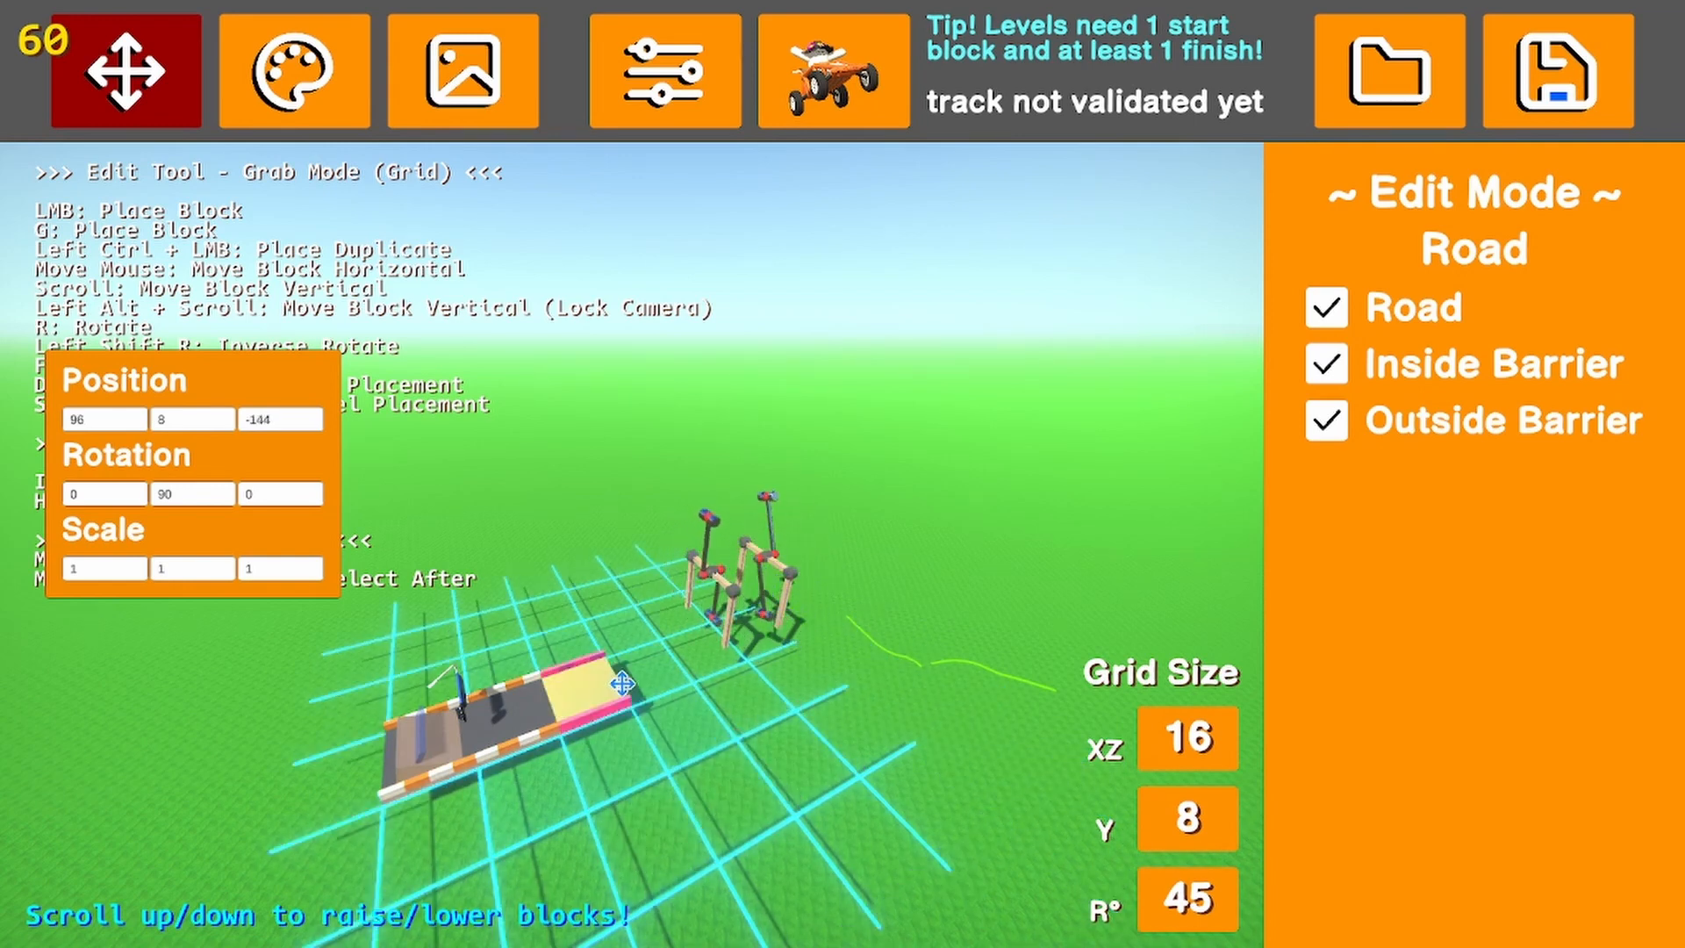
pyautogui.keyDown('ctrl'); pyautogui.click(623, 682); pyautogui.keyUp('ctrl')
pyautogui.keyDown('ctrl'); pyautogui.click(671, 662); pyautogui.keyUp('ctrl')
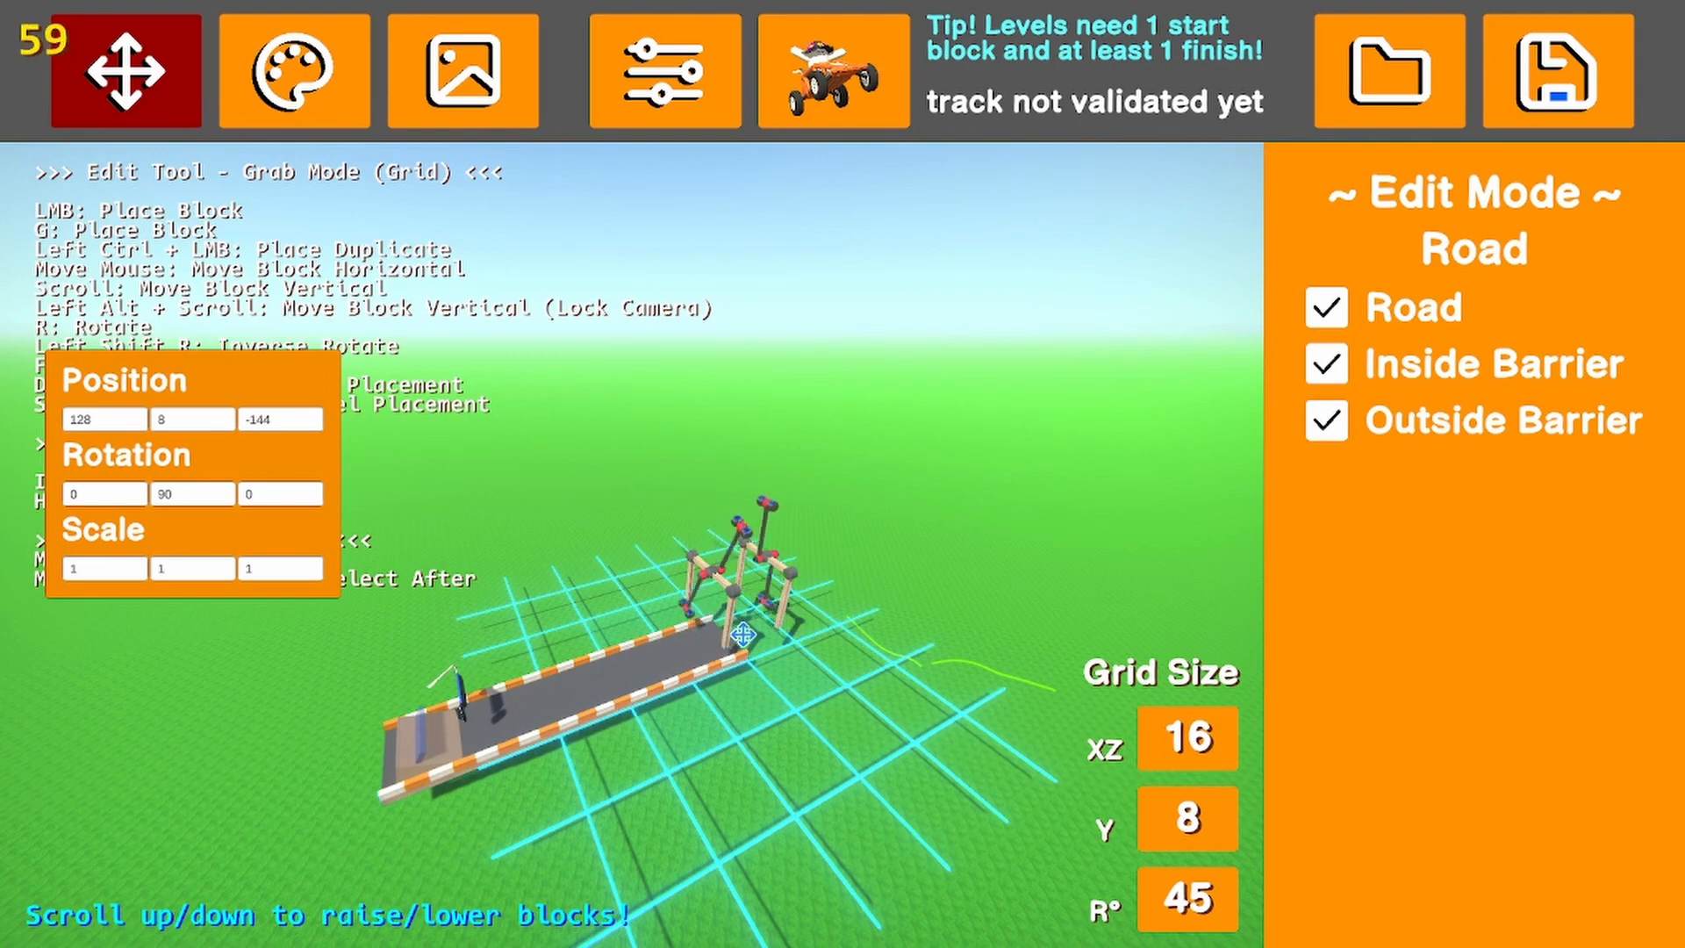
pyautogui.keyDown('ctrl'); pyautogui.click(742, 634); pyautogui.keyUp('ctrl')
pyautogui.keyDown('ctrl'); pyautogui.click(786, 623); pyautogui.keyUp('ctrl')
pyautogui.keyDown('ctrl'); pyautogui.click(830, 613); pyautogui.keyUp('ctrl')
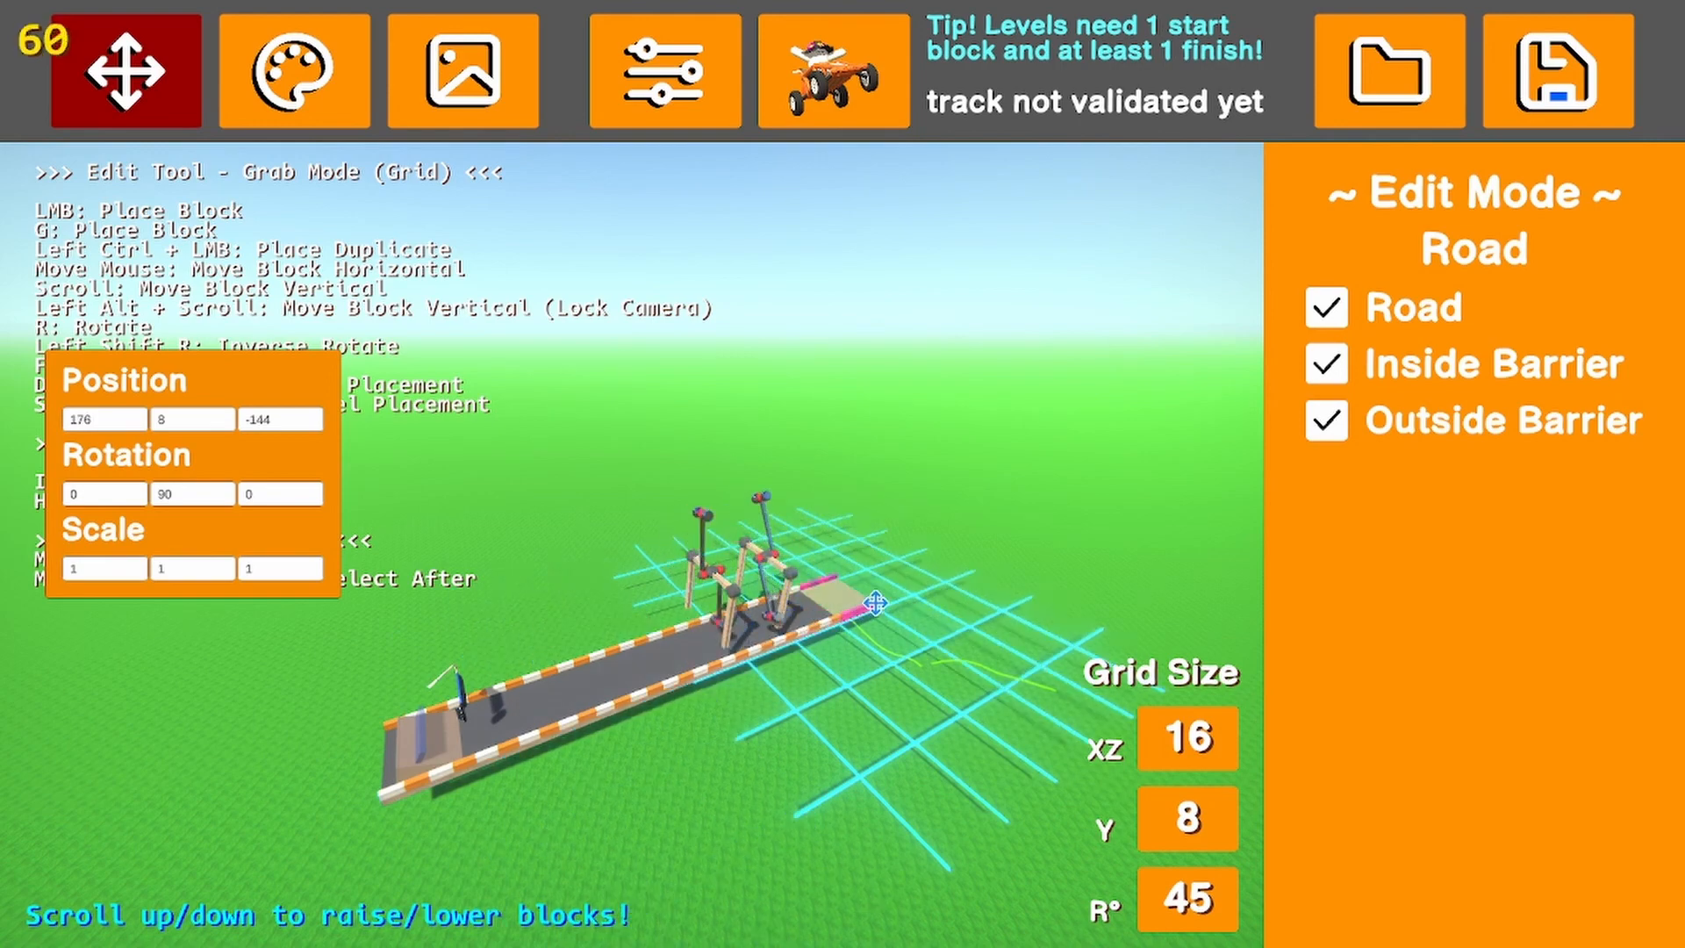
pyautogui.click(876, 602)
# Set the horizontal grid size to 4 and move both rotating hammers to Z -148 over the road
pyautogui.click(737, 717)
pyautogui.click(781, 562)
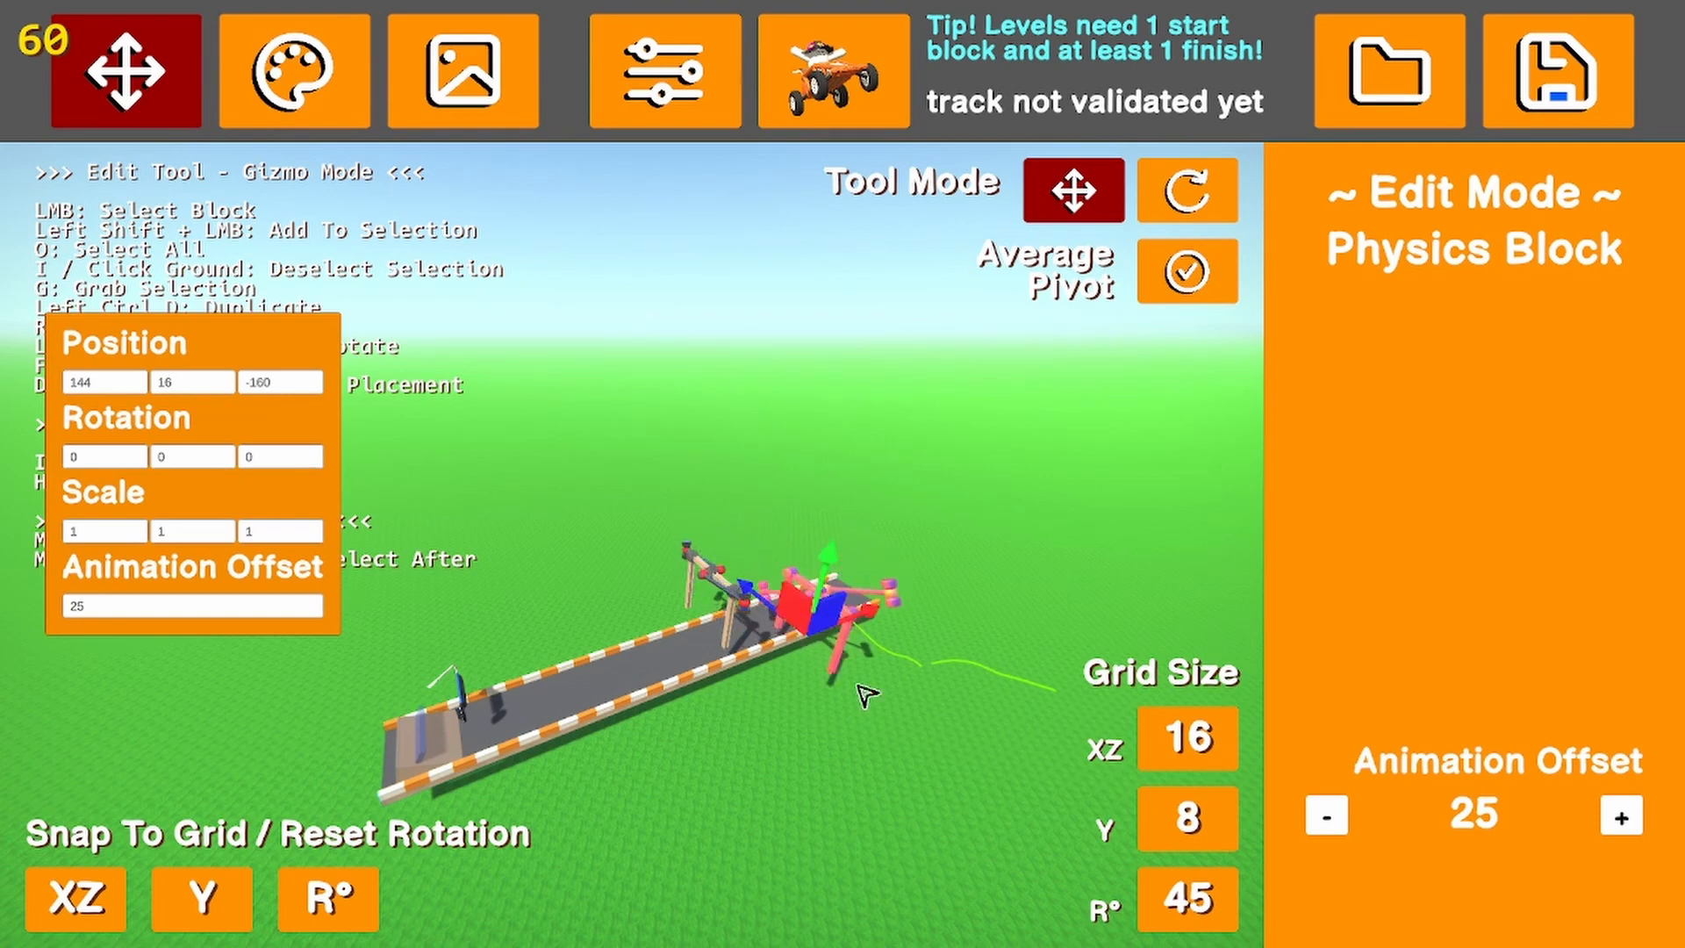
pyautogui.click(1189, 742)
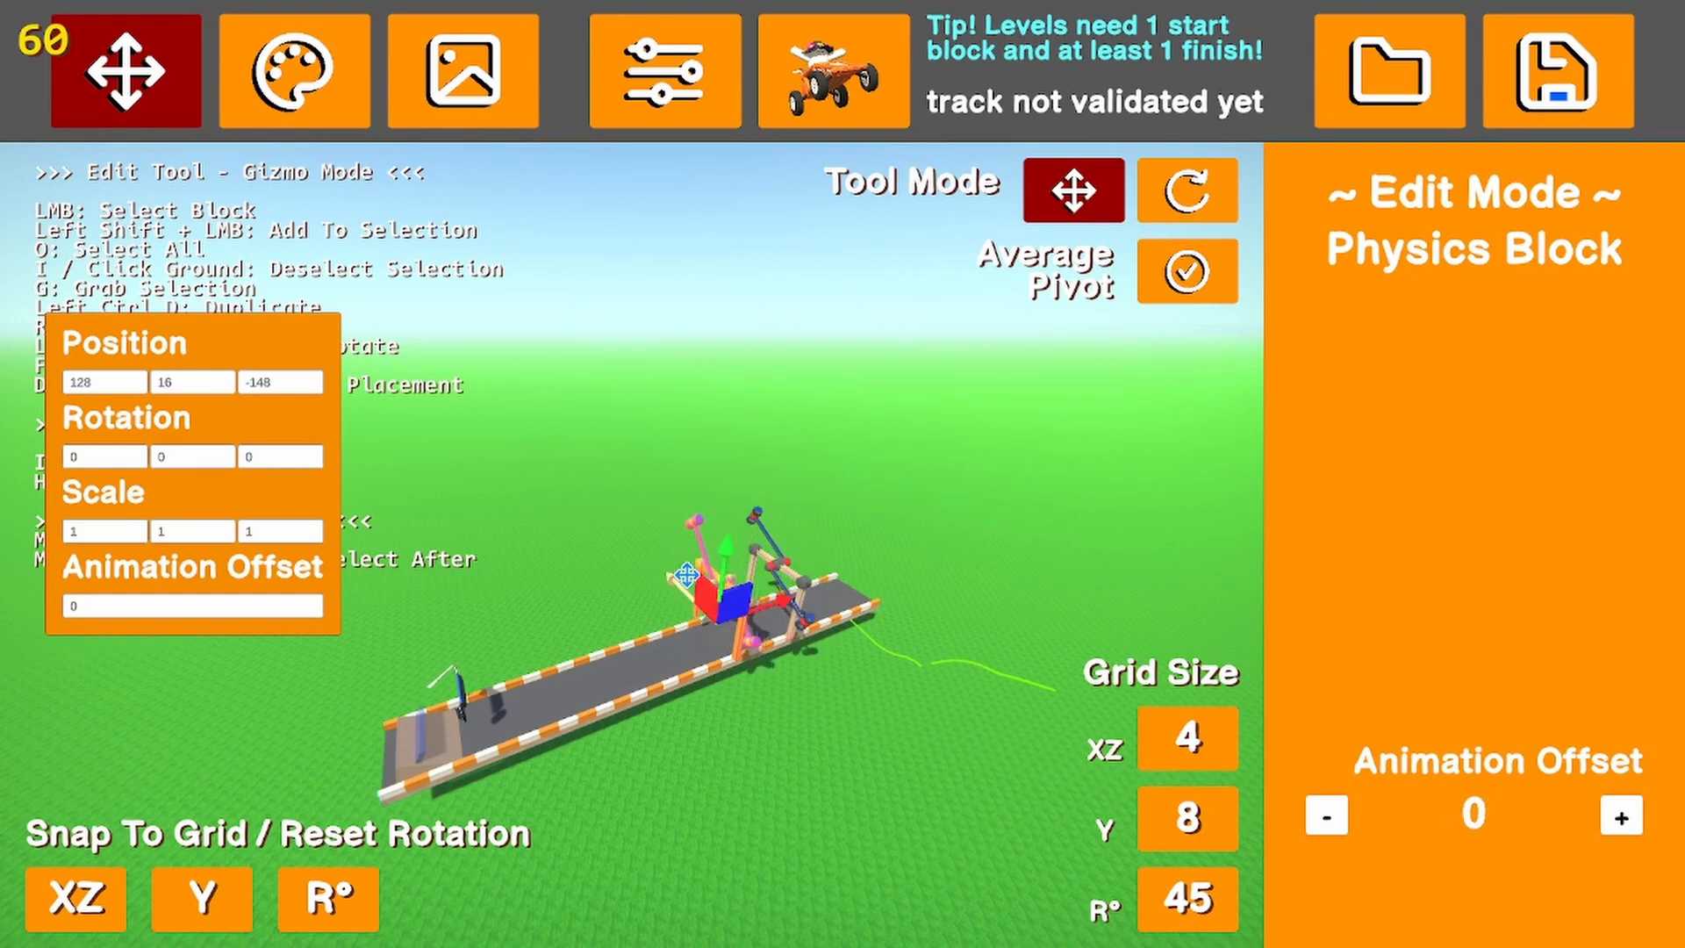
pyautogui.click(852, 753)
# Place a booster road block just past the start at position 84, 8, -144, rotated 90°
pyautogui.press('d')
pyautogui.moveTo(761, 768); pyautogui.dragTo(586, 738, button='right')
pyautogui.scroll(-10, 1324, 365)
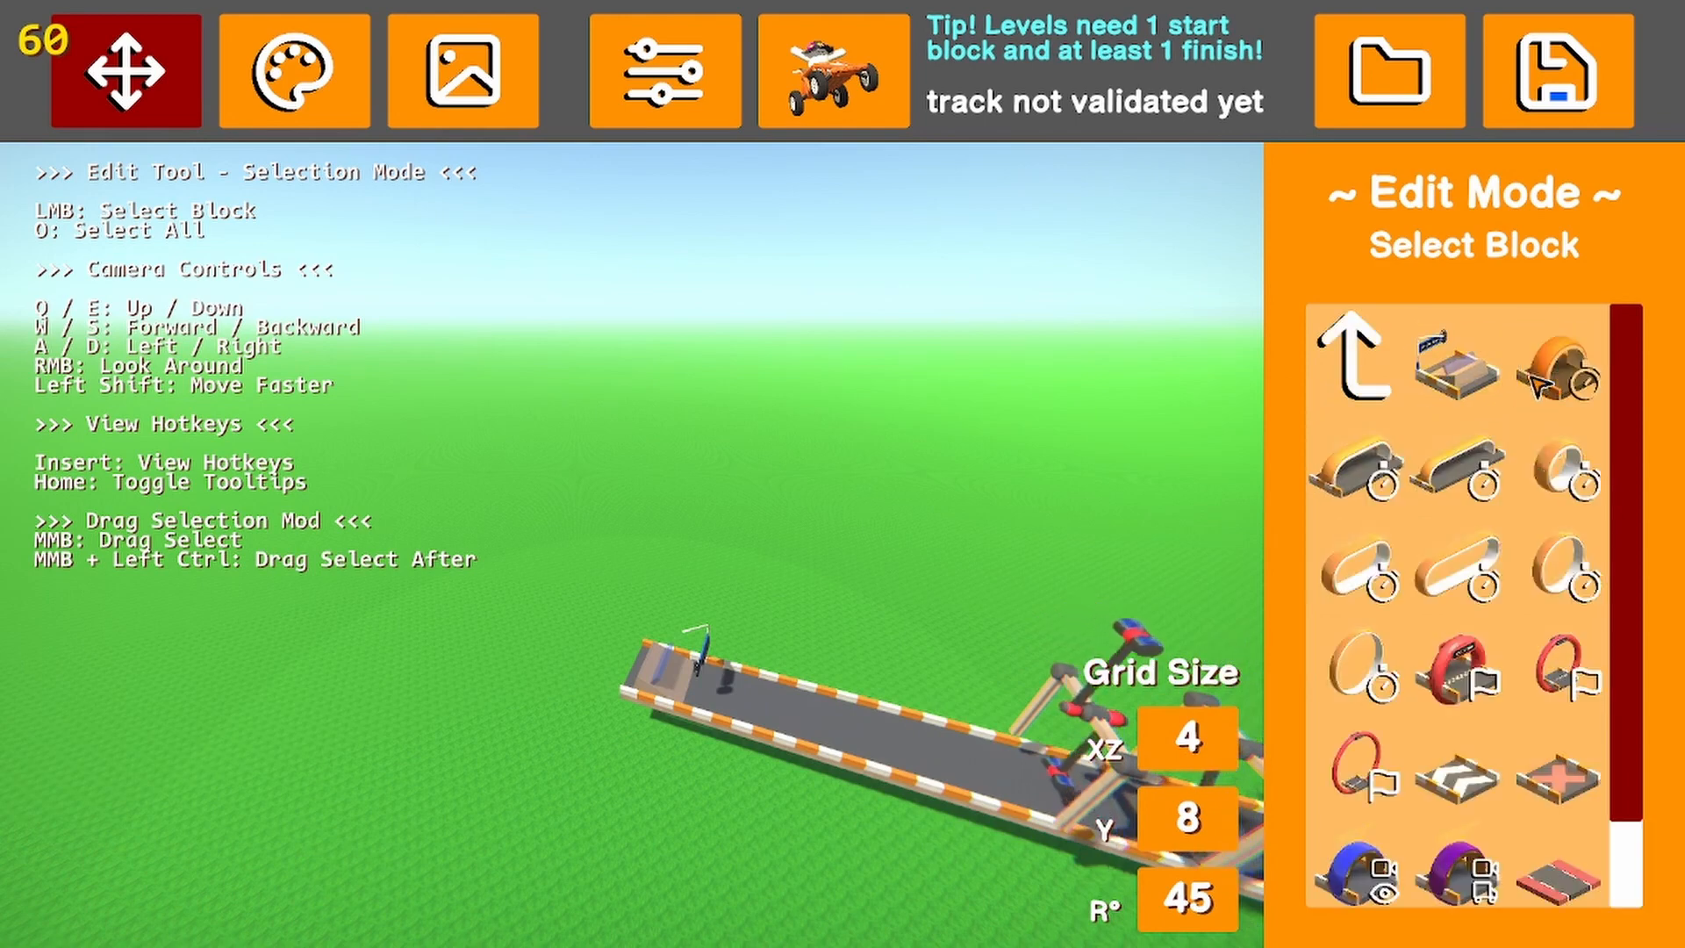
pyautogui.click(1464, 759)
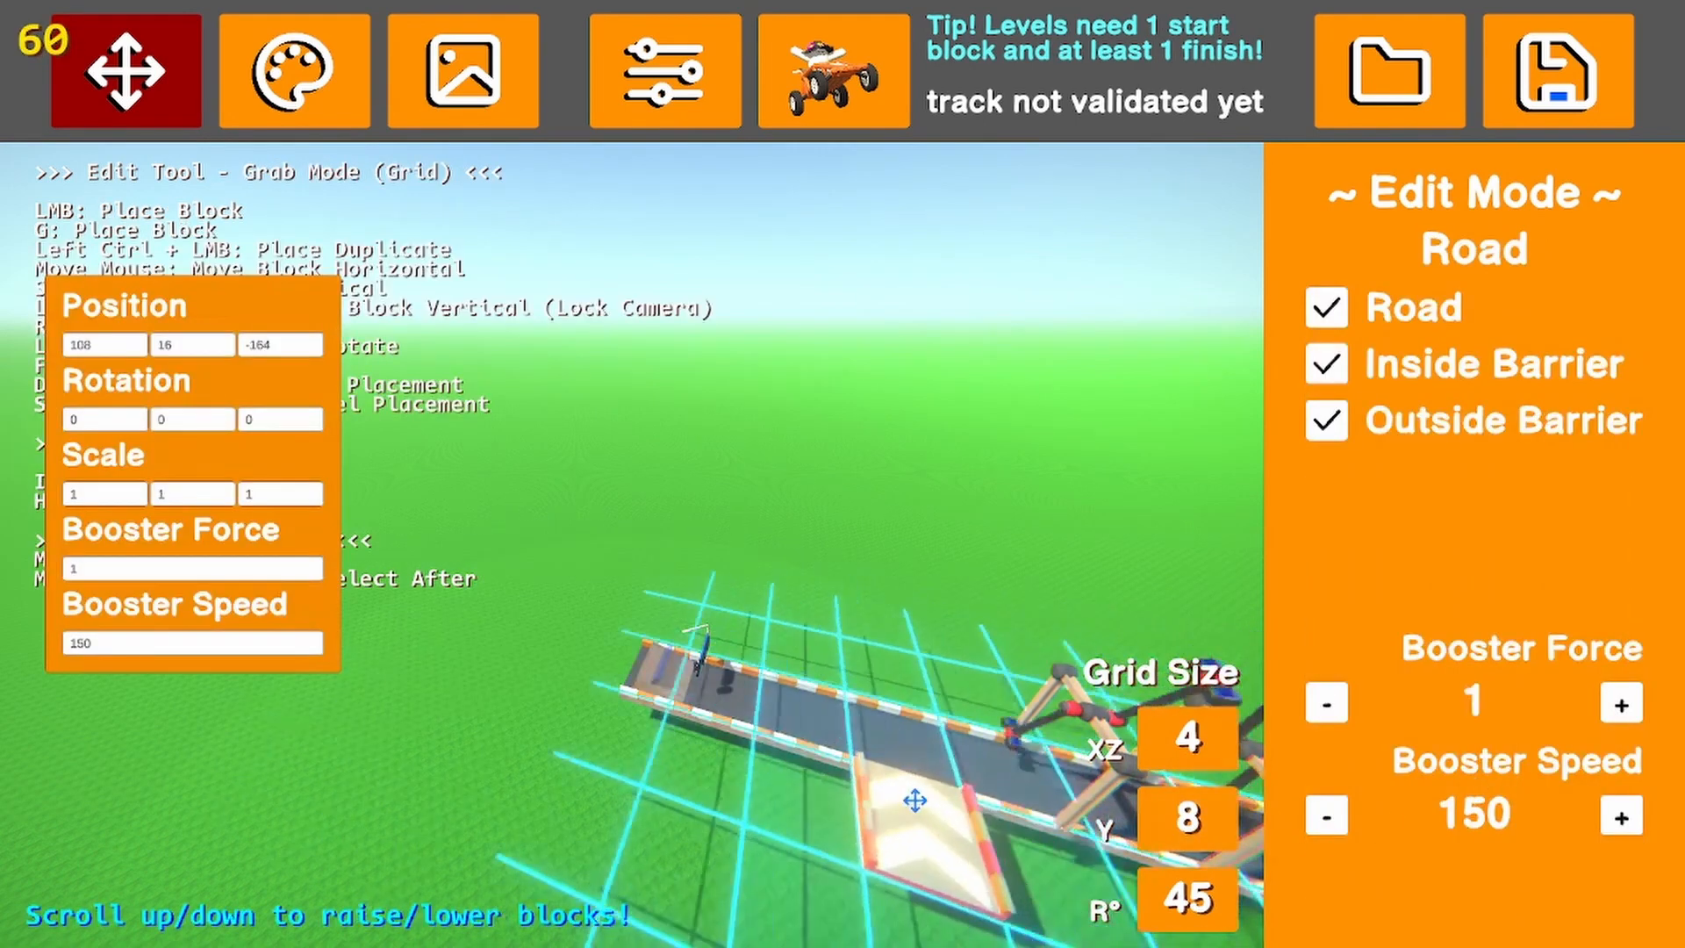
pyautogui.press('r')
pyautogui.press('r')
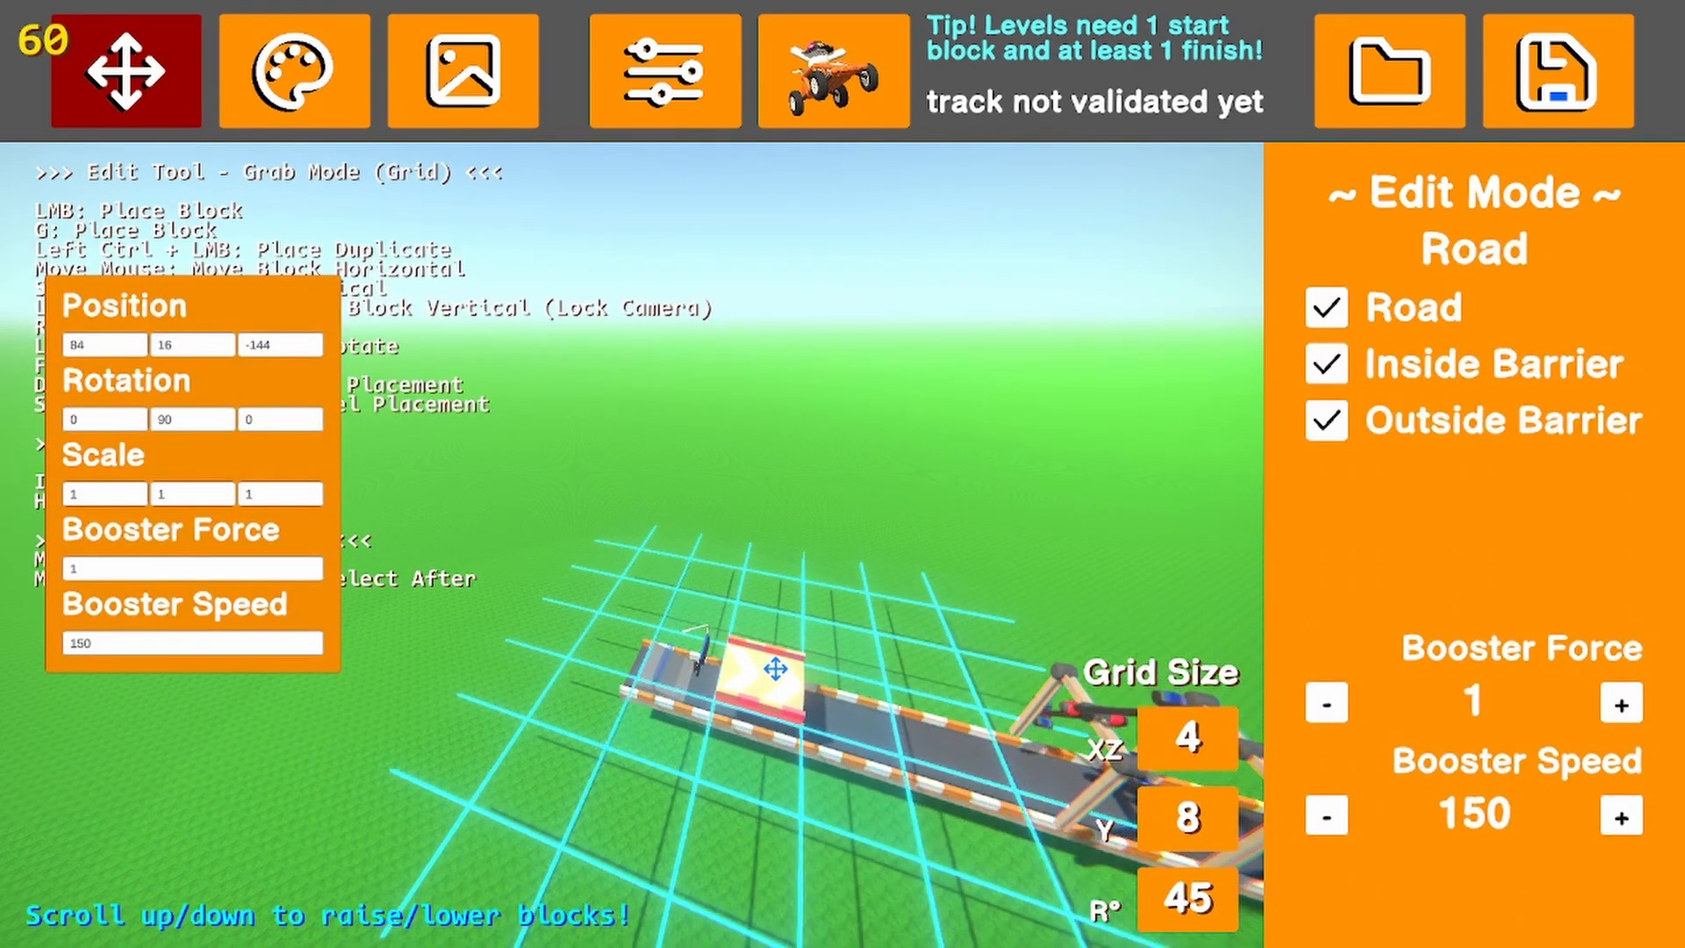
pyautogui.scroll(-1, 778, 670)
pyautogui.click(779, 670)
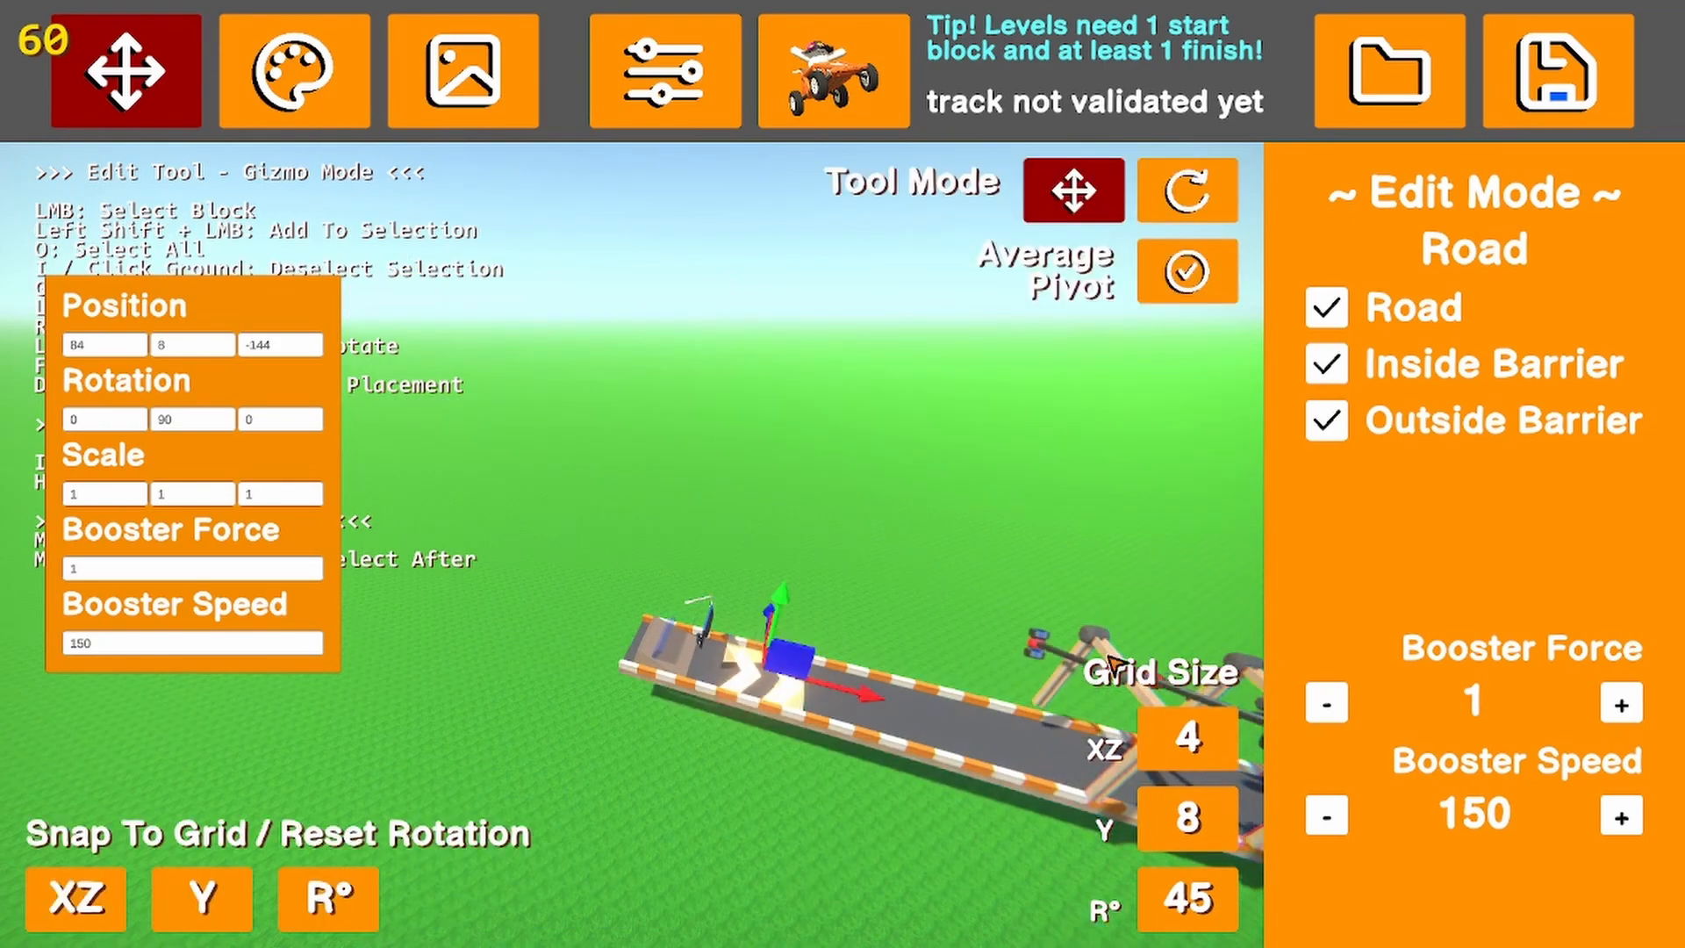
# Turn off the booster block's road, inside barrier and outside barrier parts
pyautogui.click(1326, 420)
pyautogui.click(1326, 363)
pyautogui.click(1326, 307)
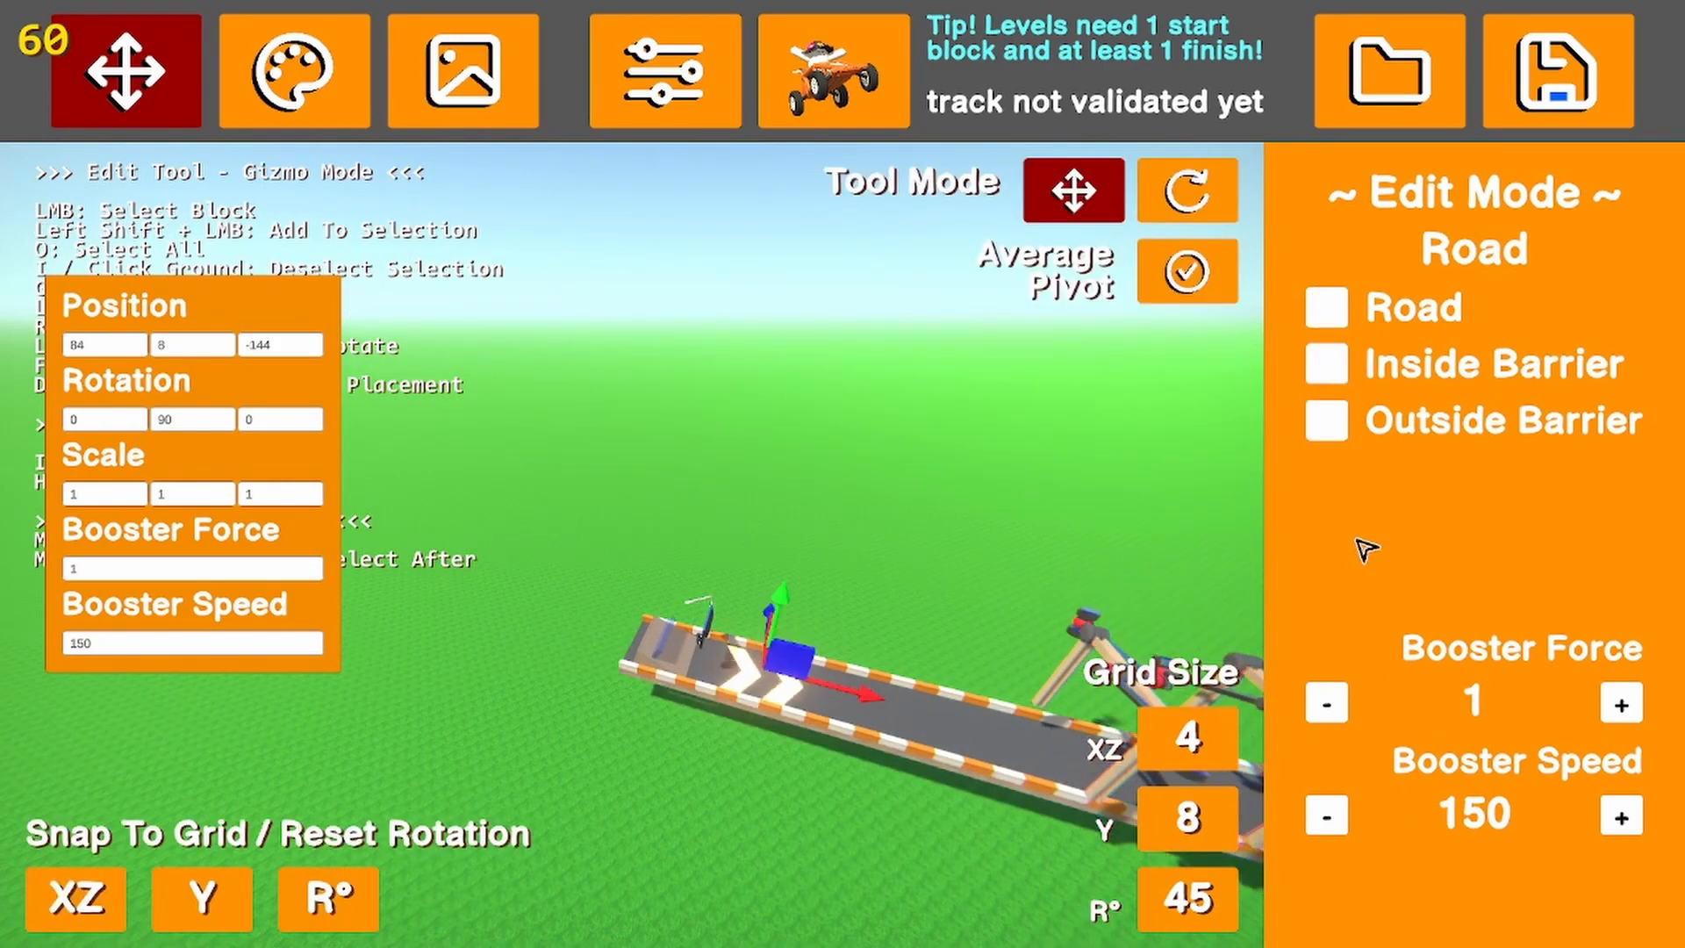
# Set the booster's Booster Force to 5 and its Booster Speed to 200
pyautogui.click(1621, 704)
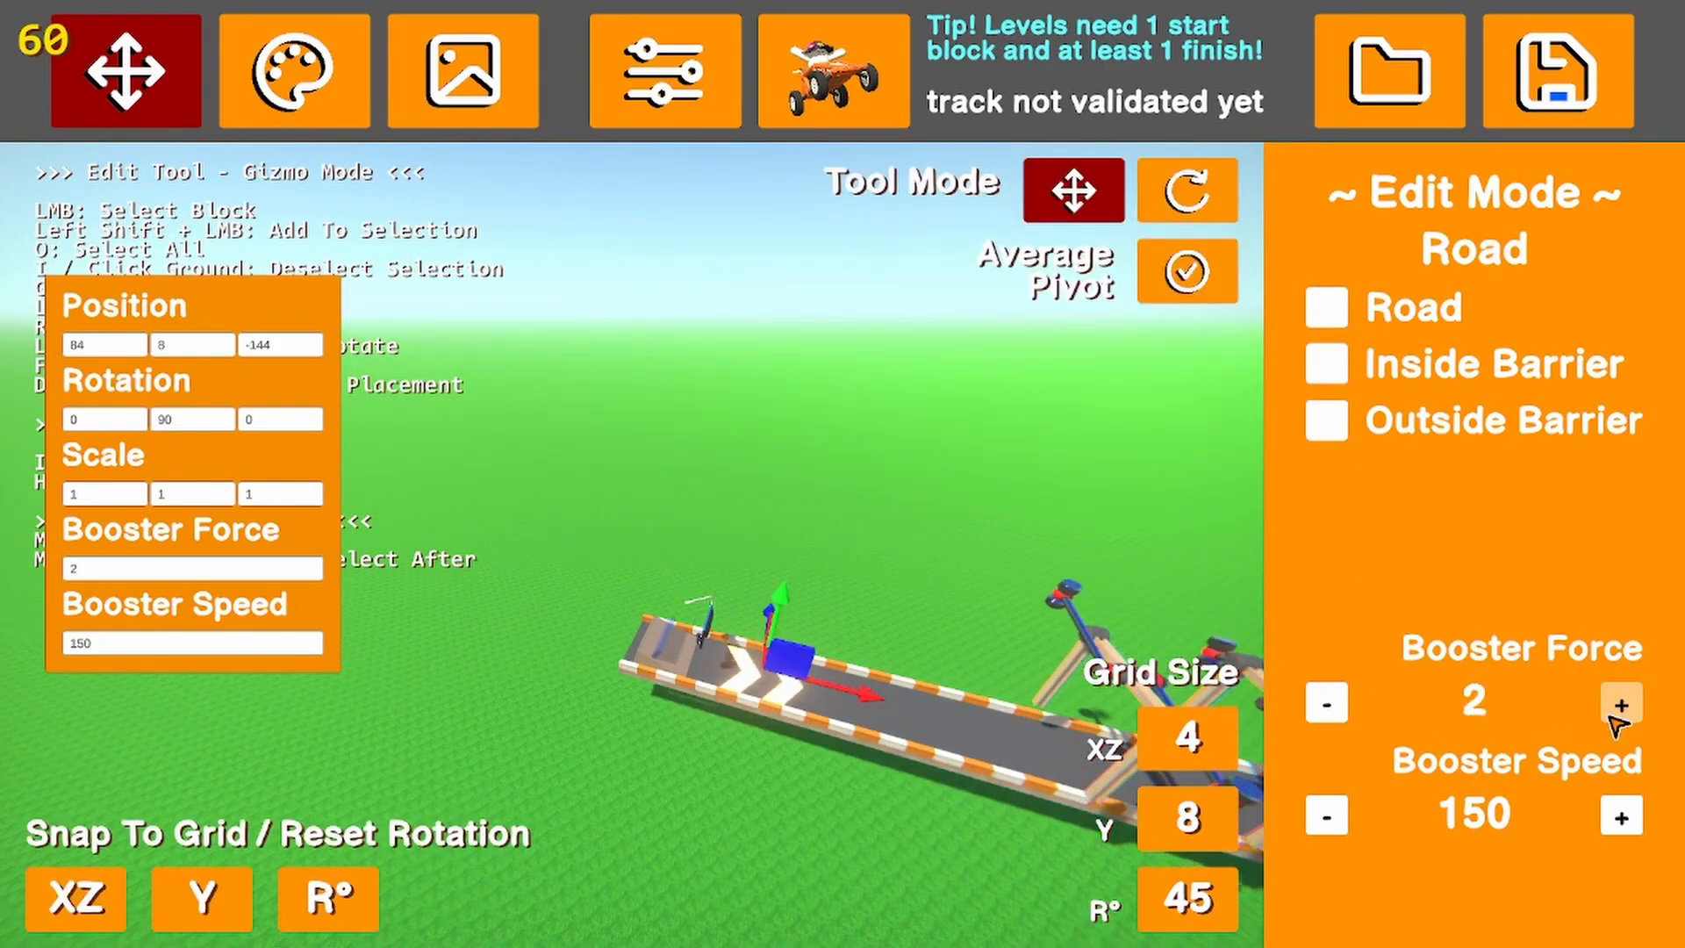
pyautogui.tripleClick(1621, 705)
pyautogui.doubleClick(1623, 821)
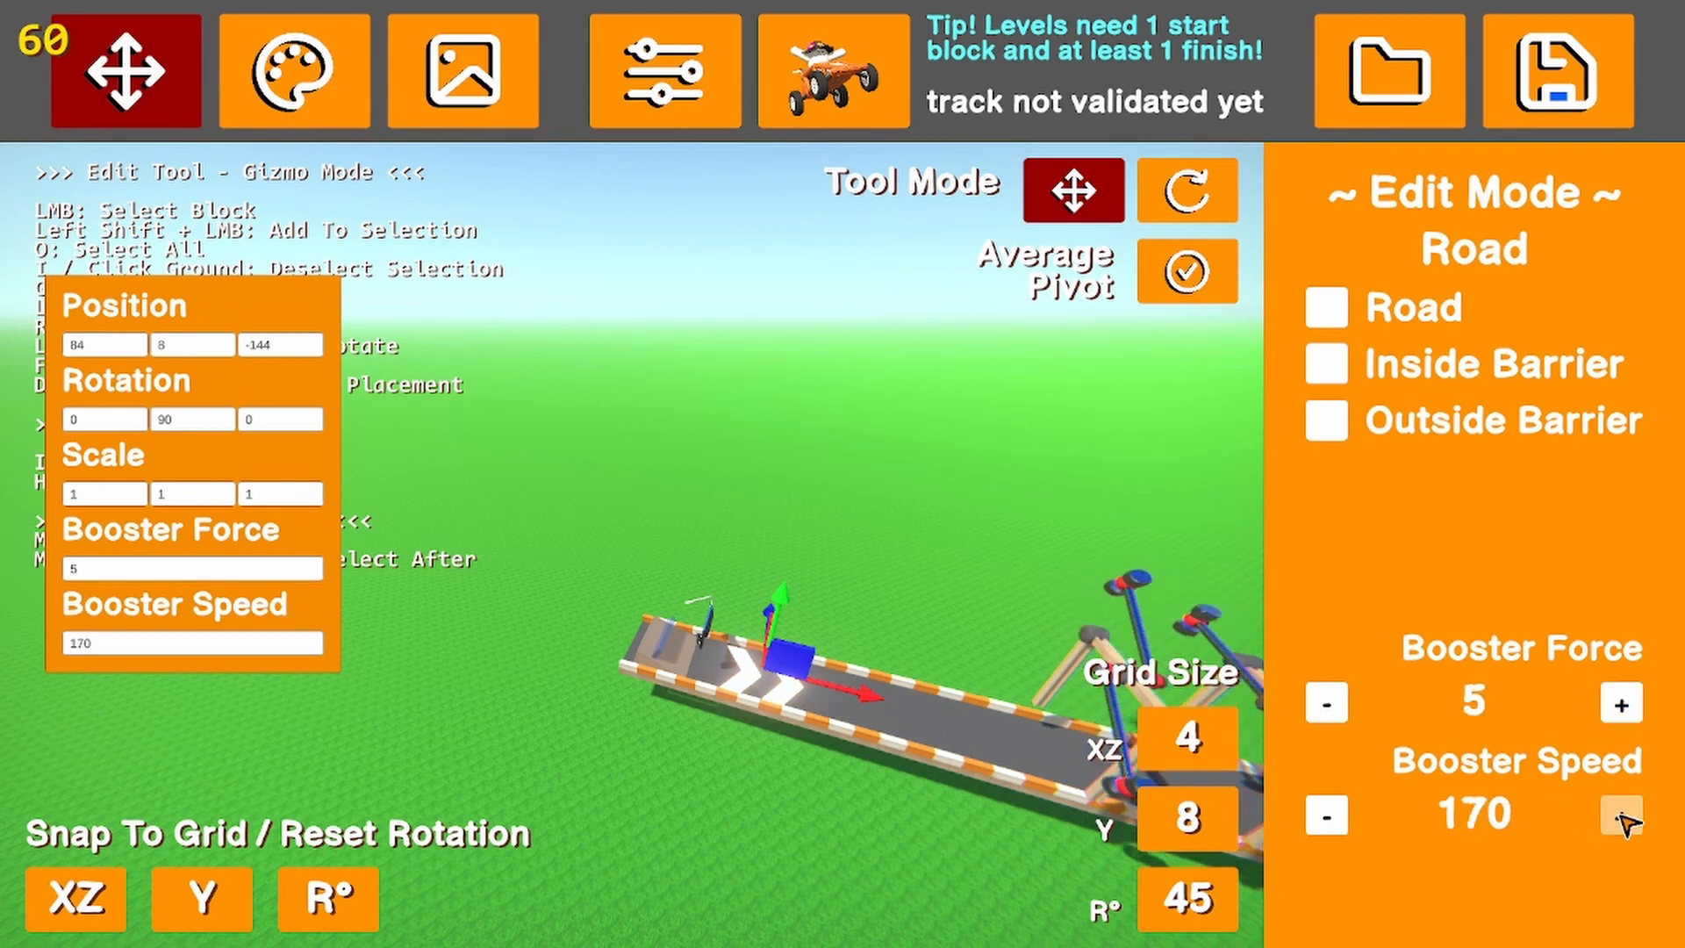
pyautogui.doubleClick(1622, 821)
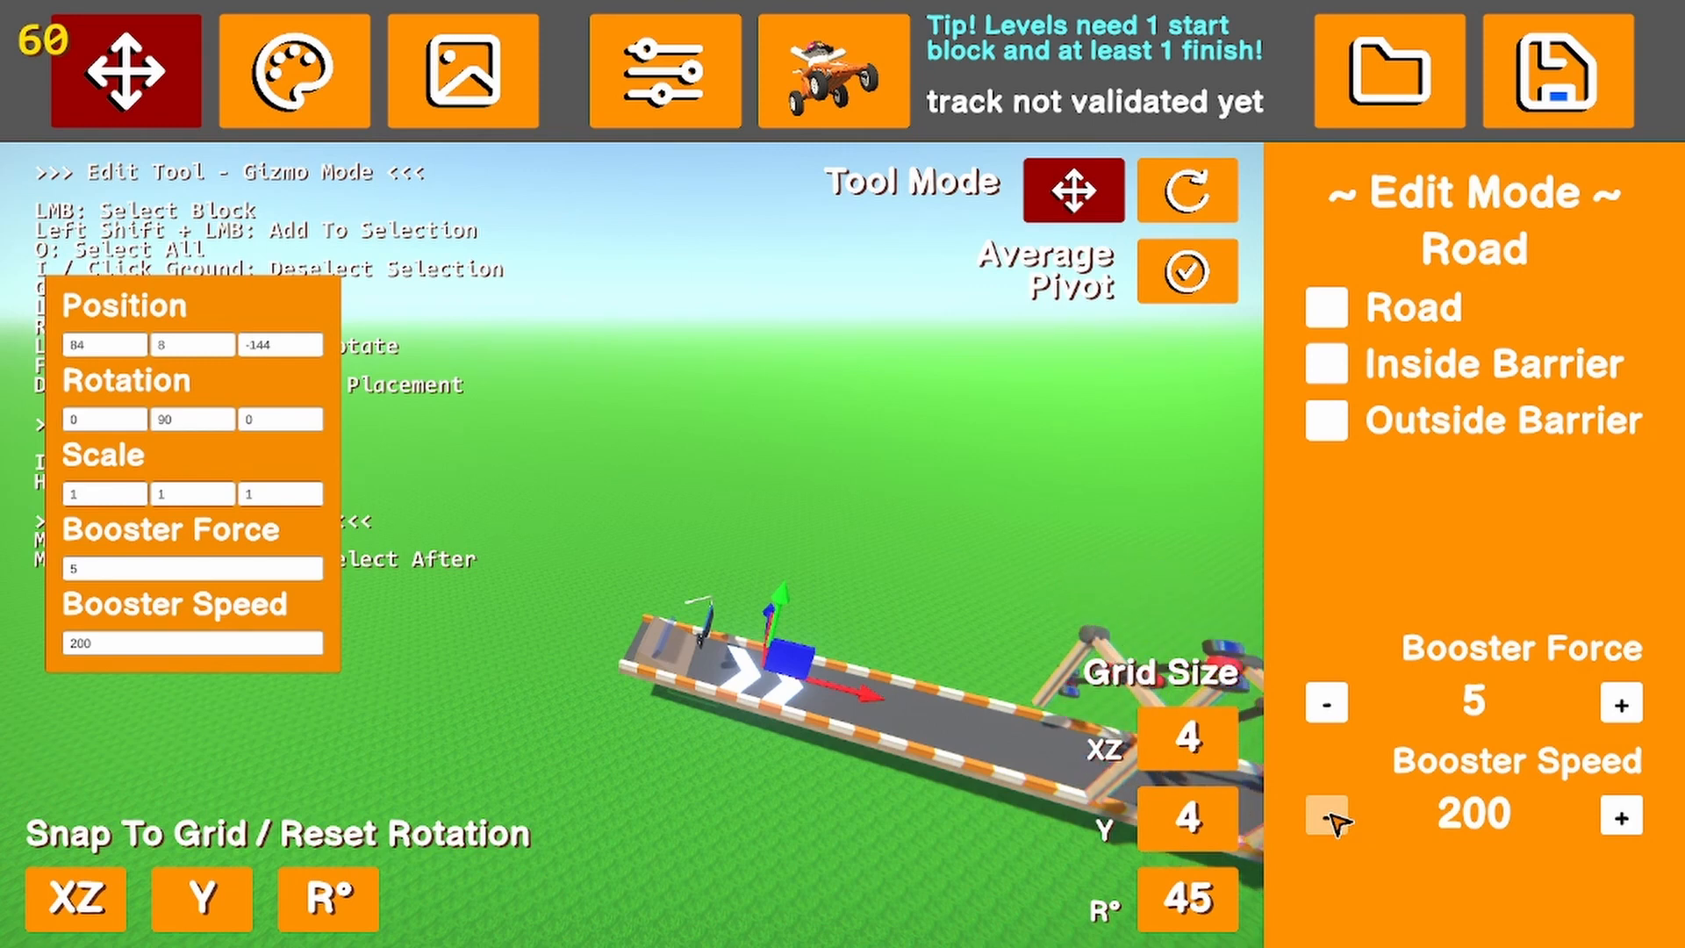
pyautogui.click(1619, 704)
pyautogui.click(1619, 705)
pyautogui.click(1619, 705)
pyautogui.click(1620, 705)
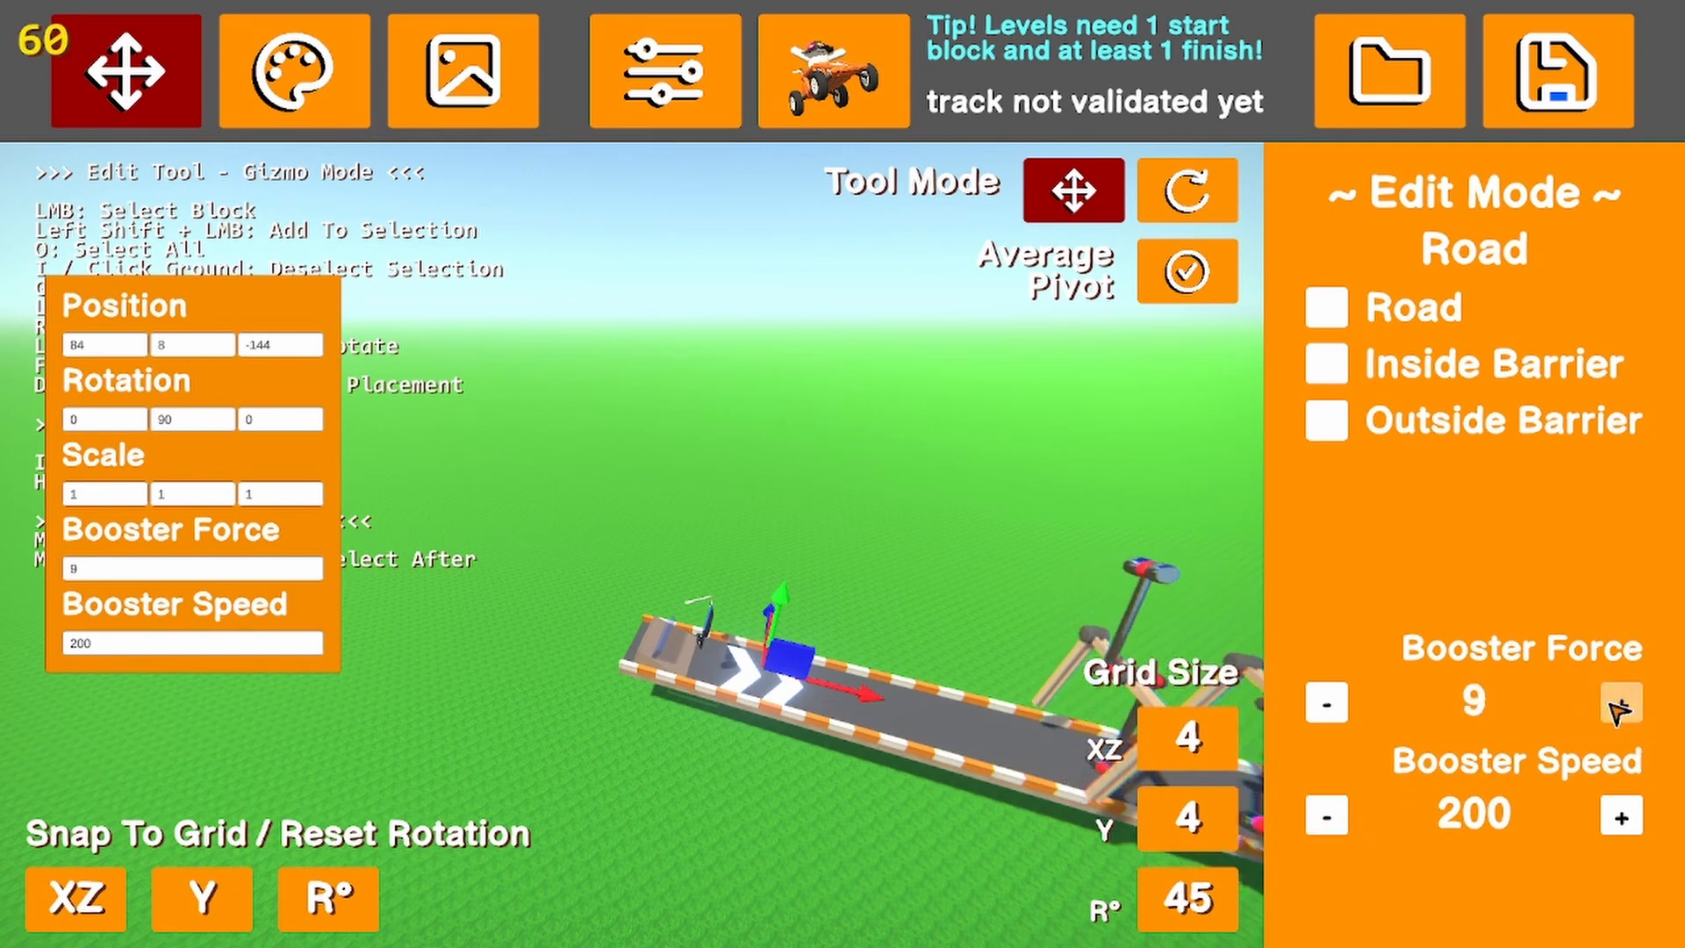
pyautogui.click(1330, 703)
pyautogui.click(1330, 703)
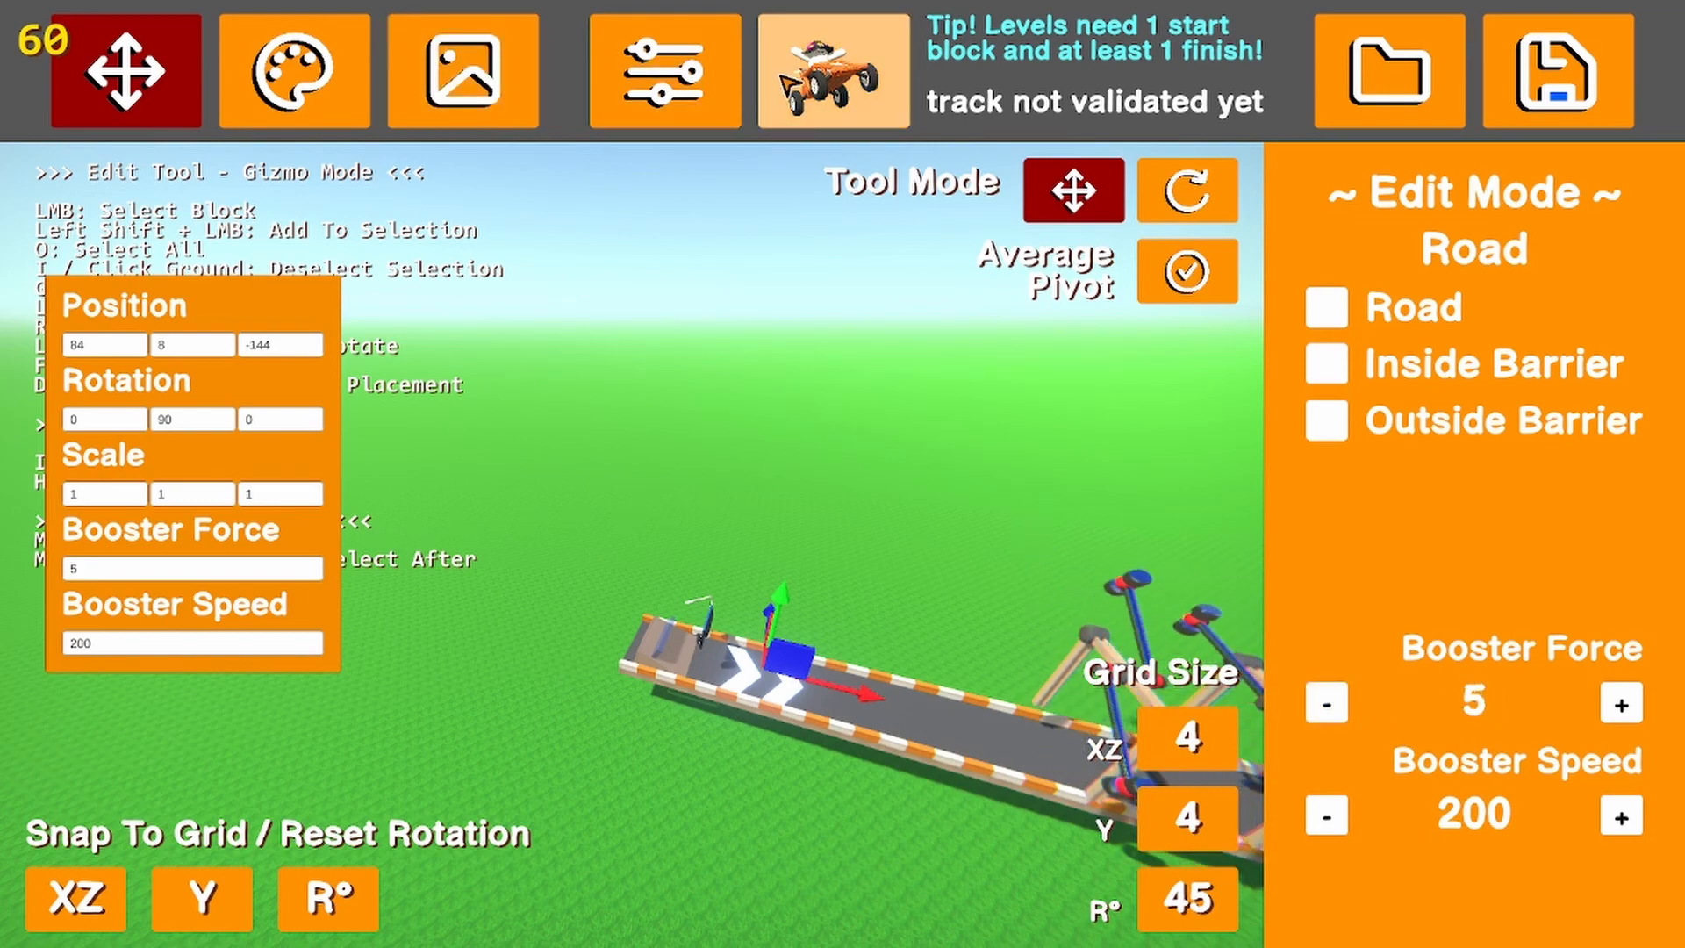
# Test-drive the track over the booster and under the rotating hammers, and quit back to the editor
pyautogui.click(834, 70)
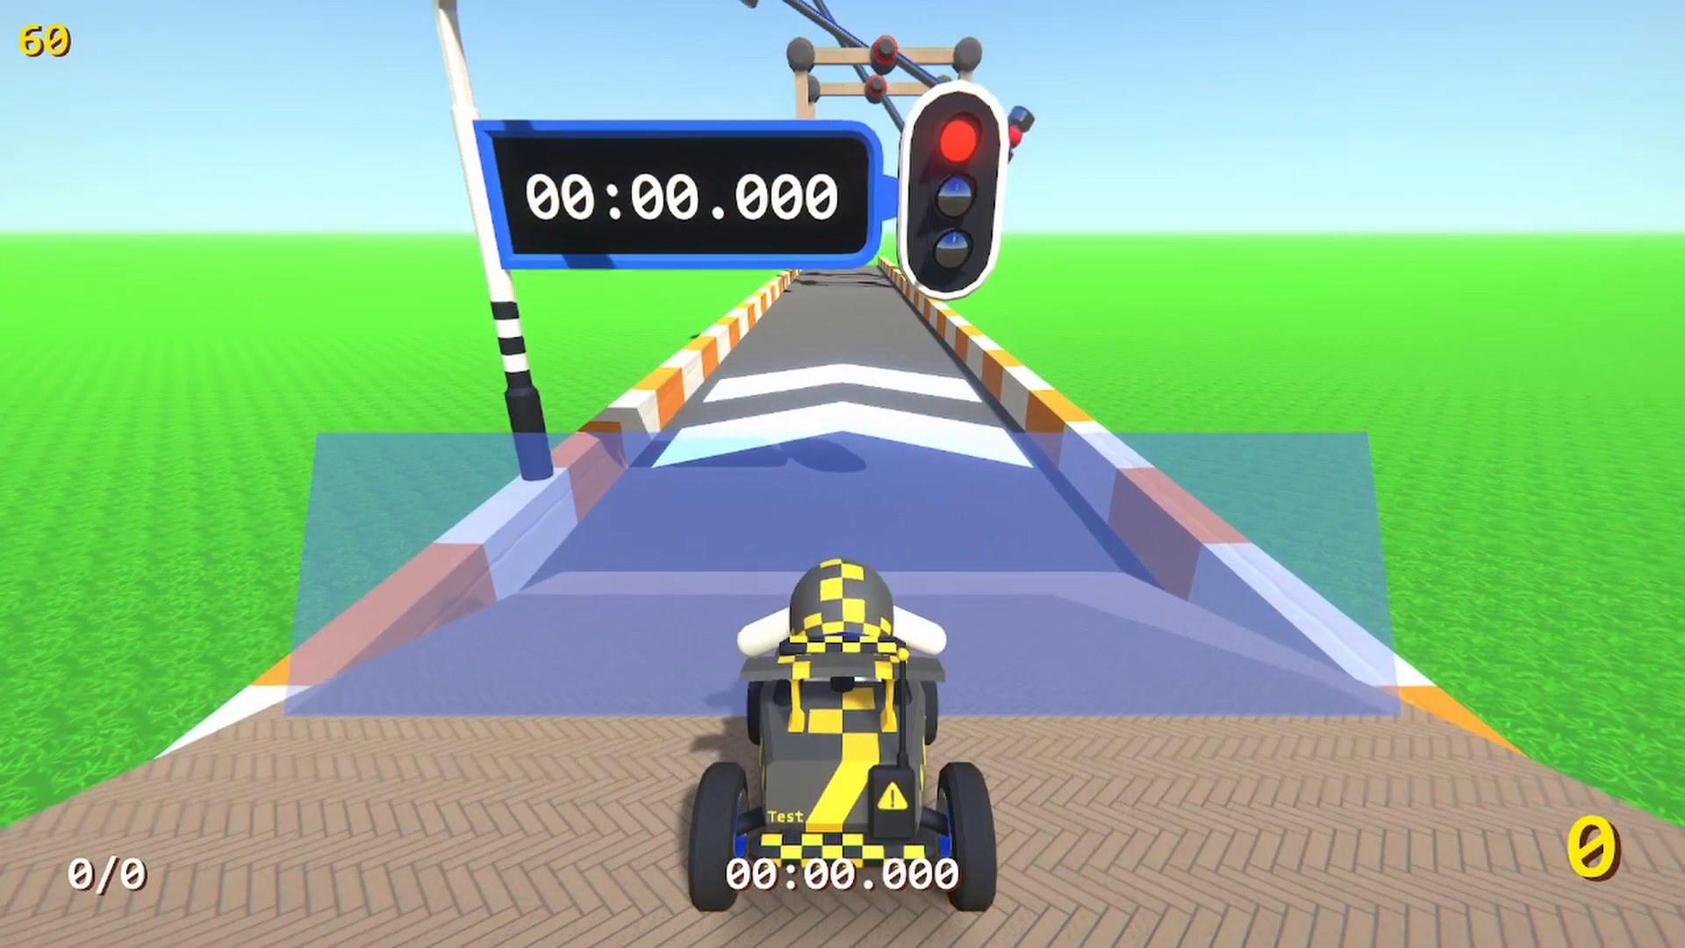
pyautogui.press('w')
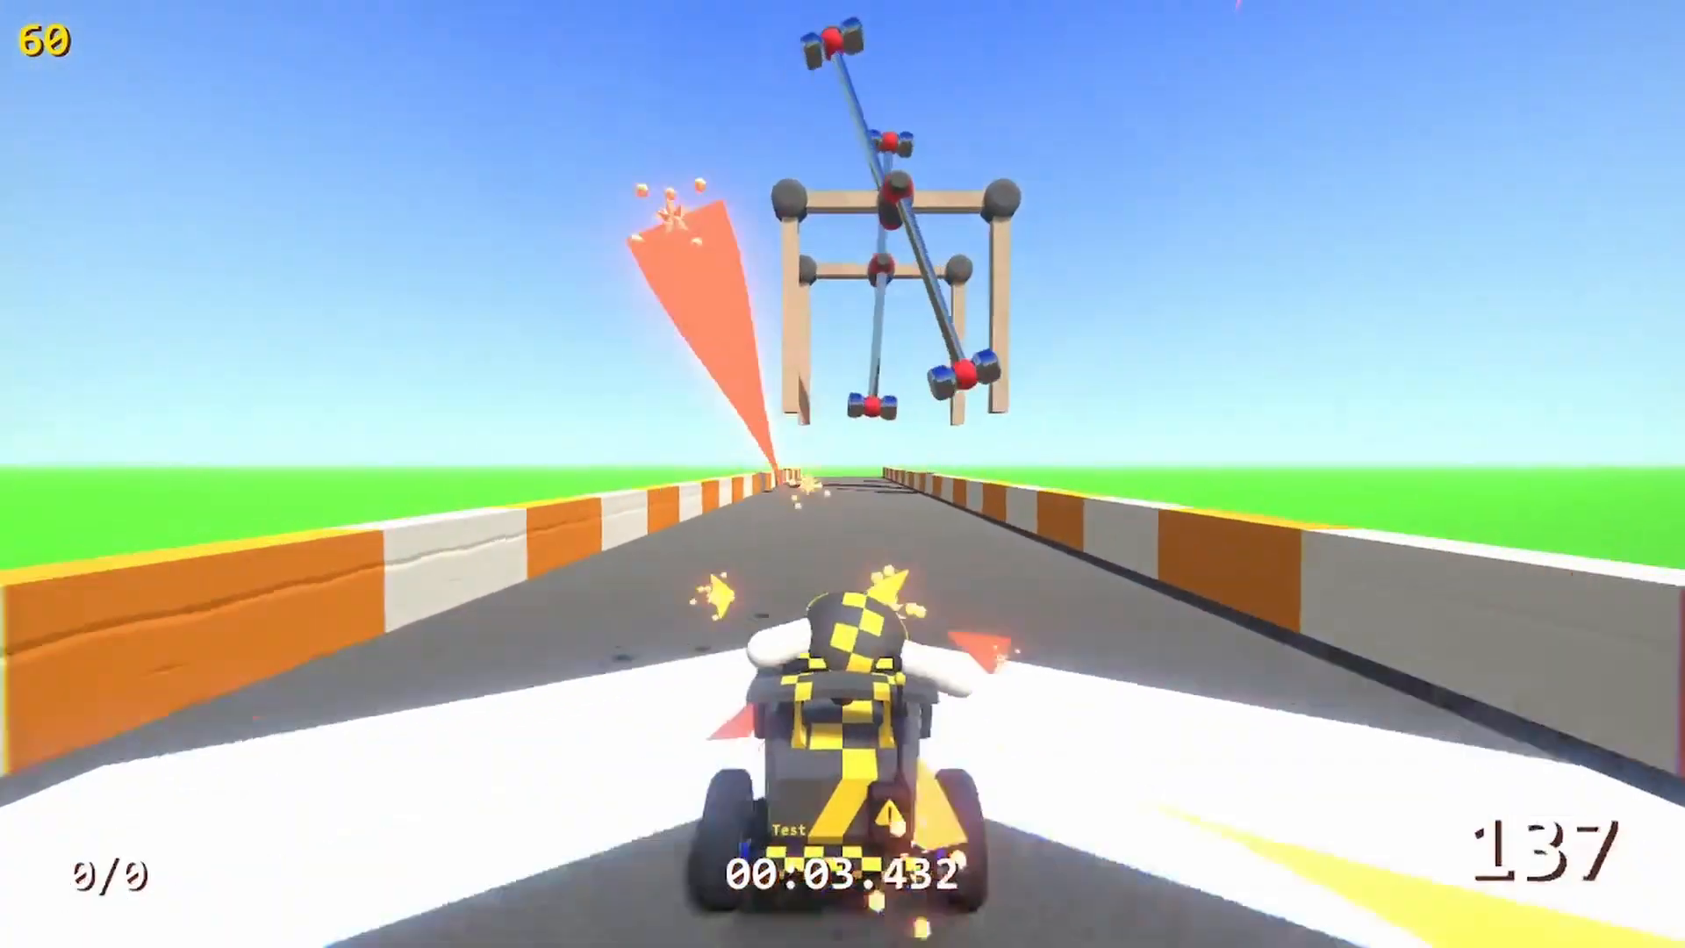
pyautogui.press('Escape')
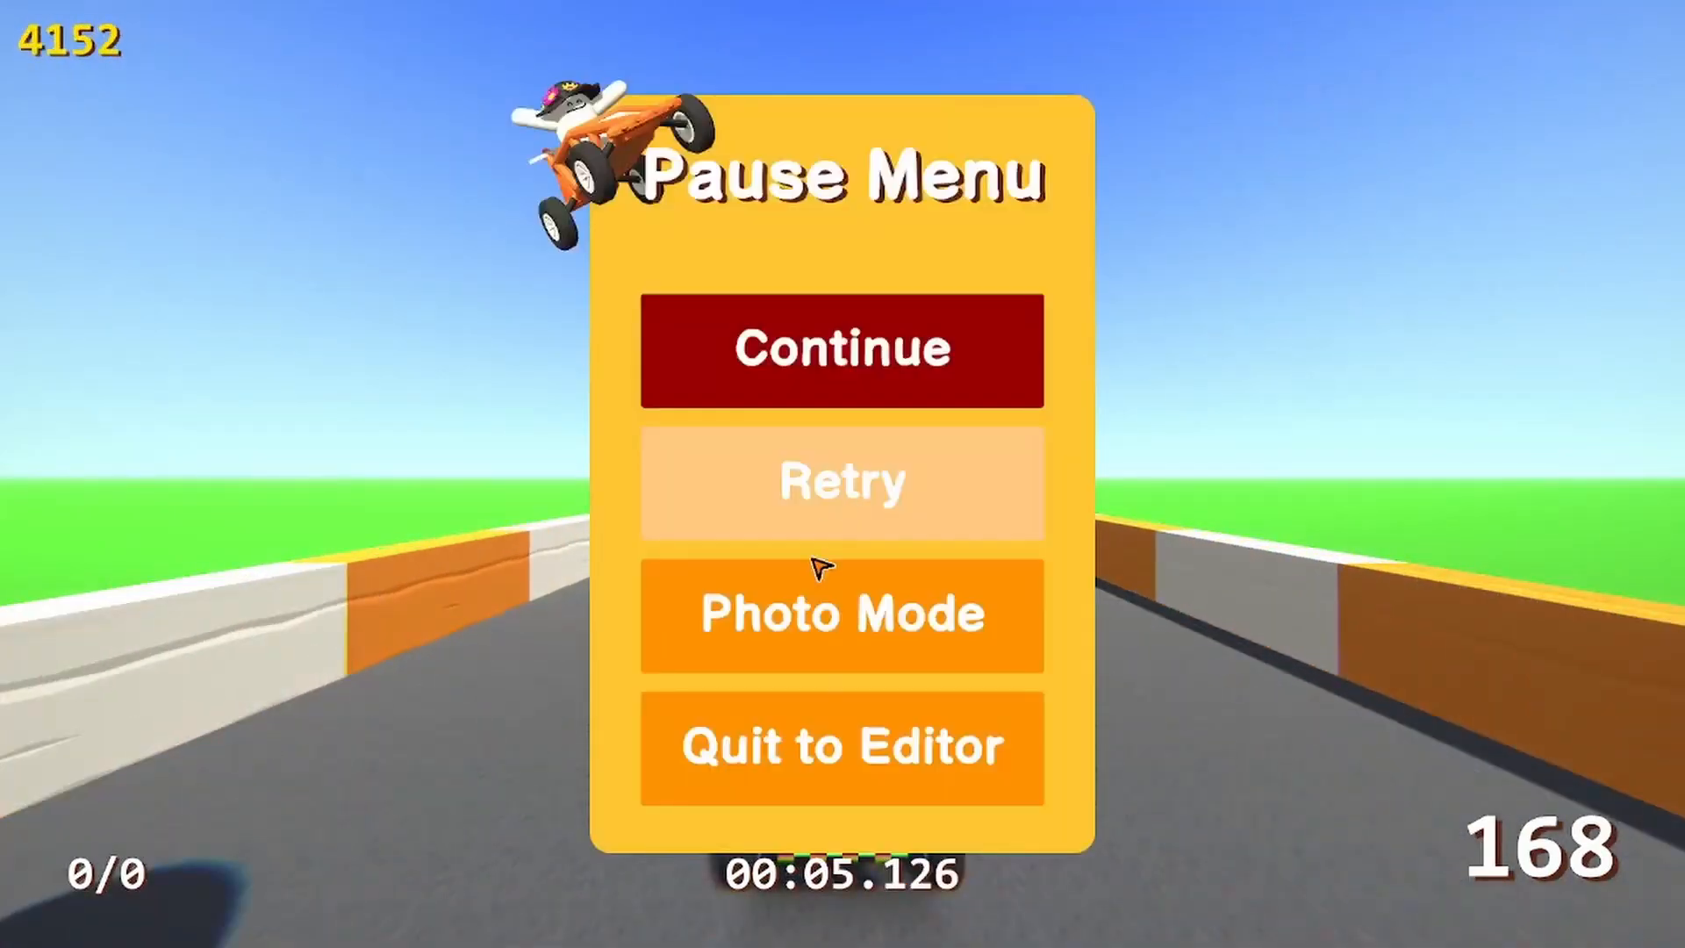
pyautogui.click(816, 522)
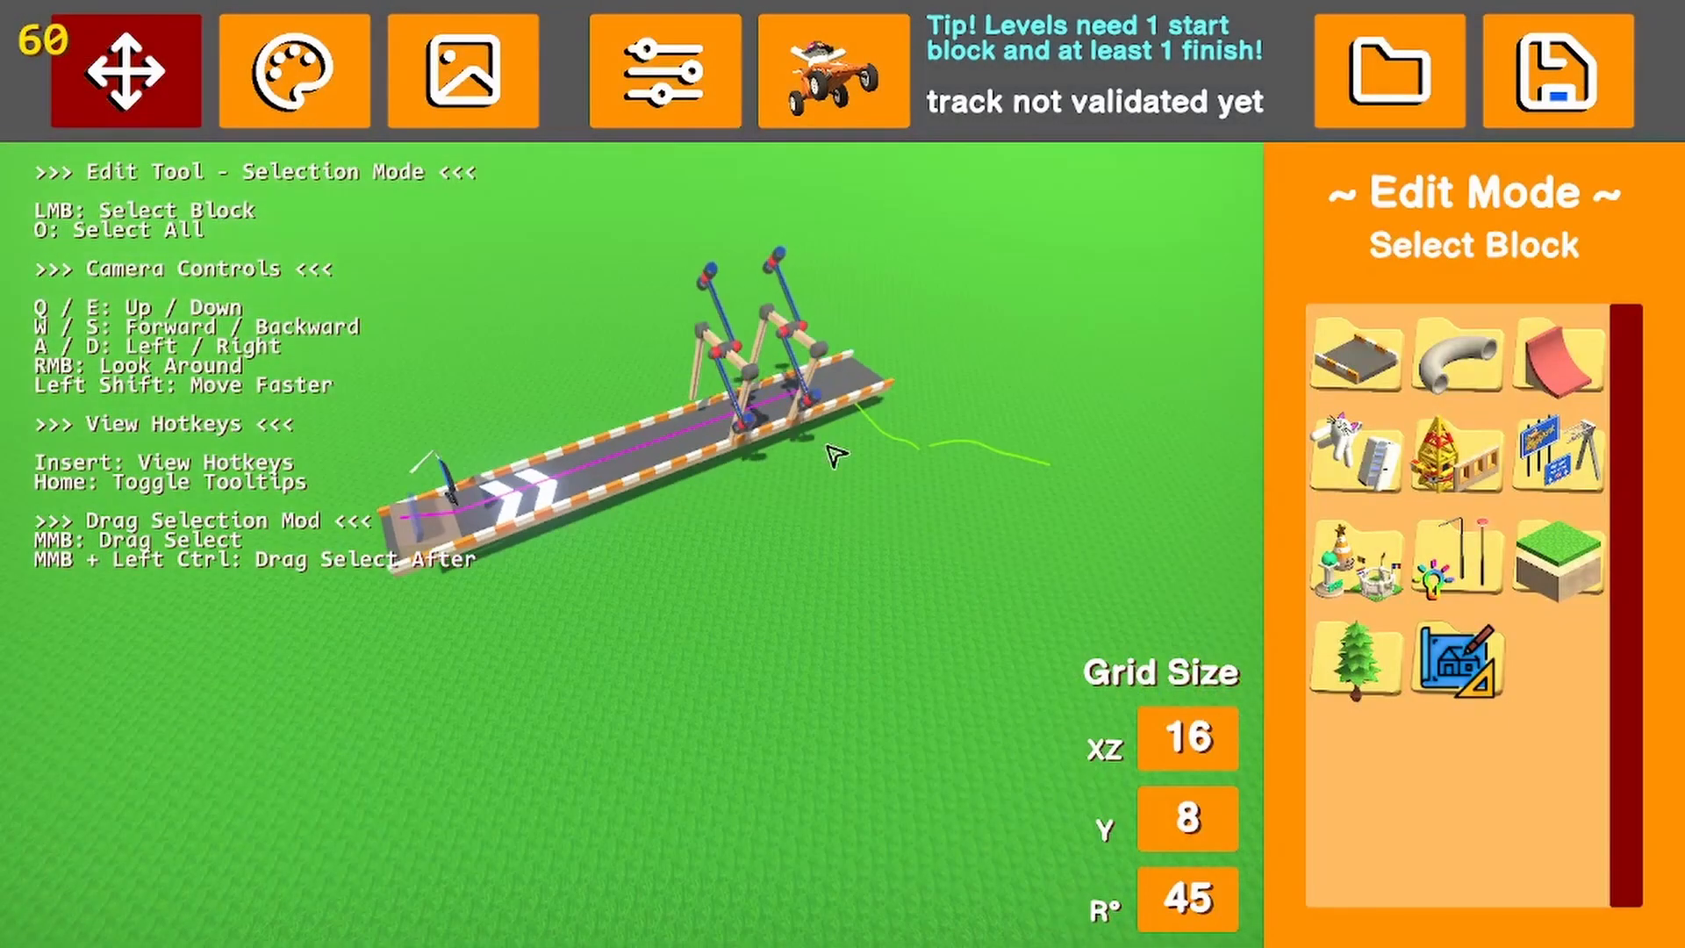
# Lower the hammer farther from the start to height 3.2, using a vertical grid size of 1.6 and a horizontal grid size of 8
pyautogui.click(792, 342)
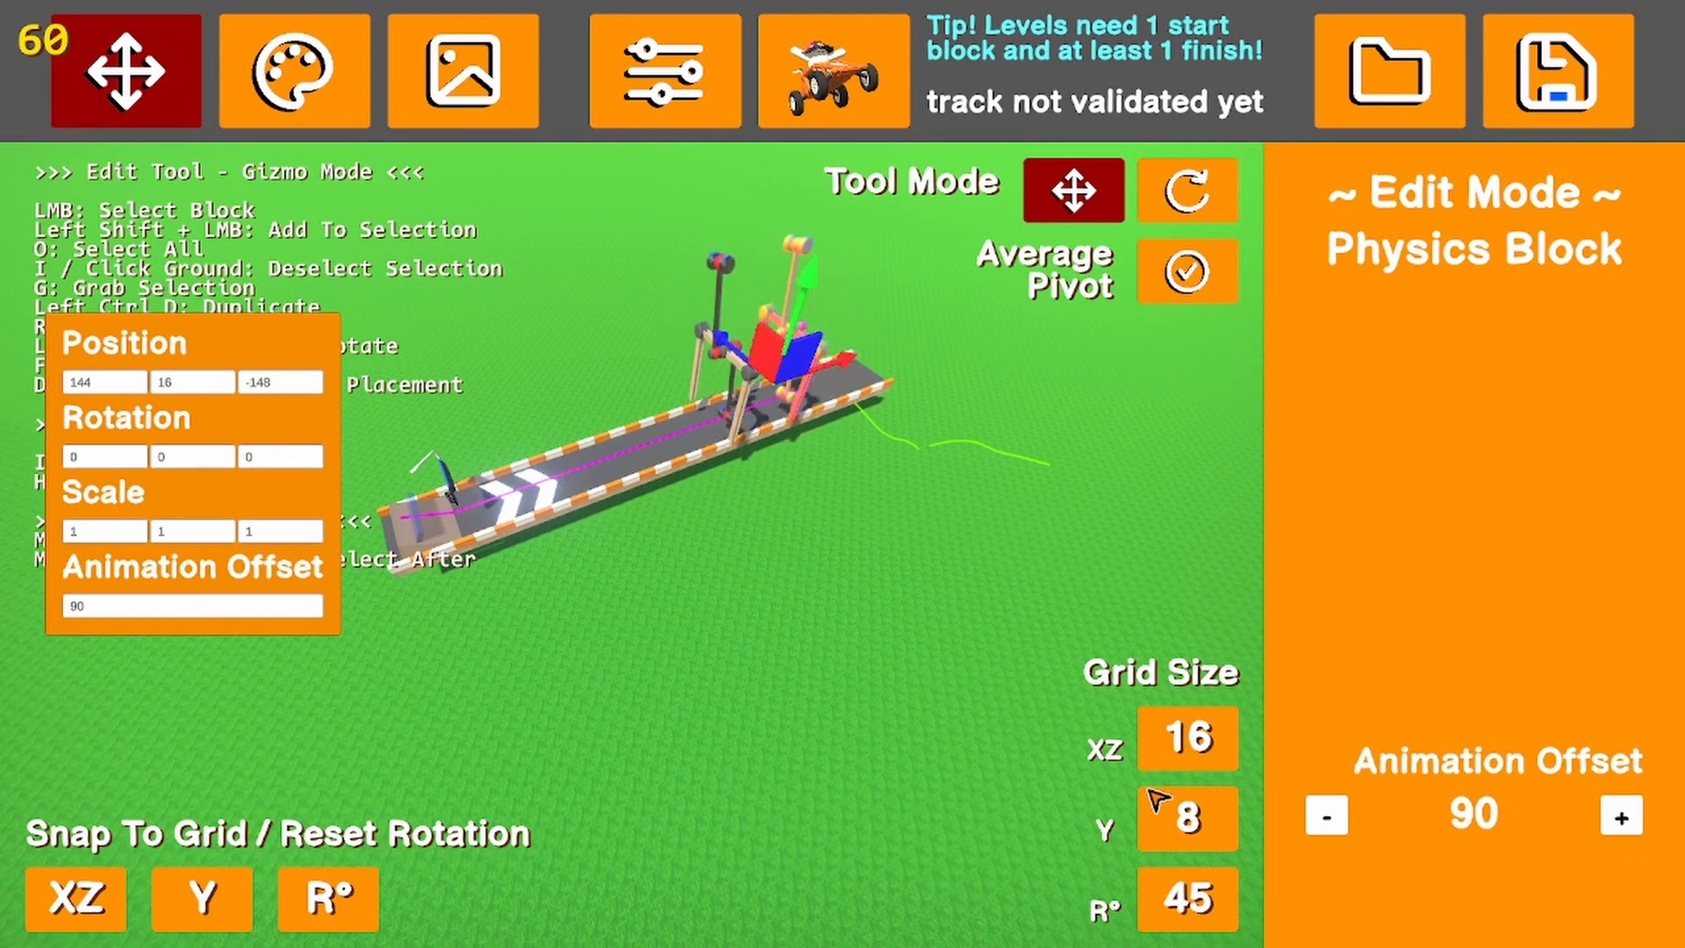
pyautogui.click(1176, 816)
pyautogui.write('1.6')
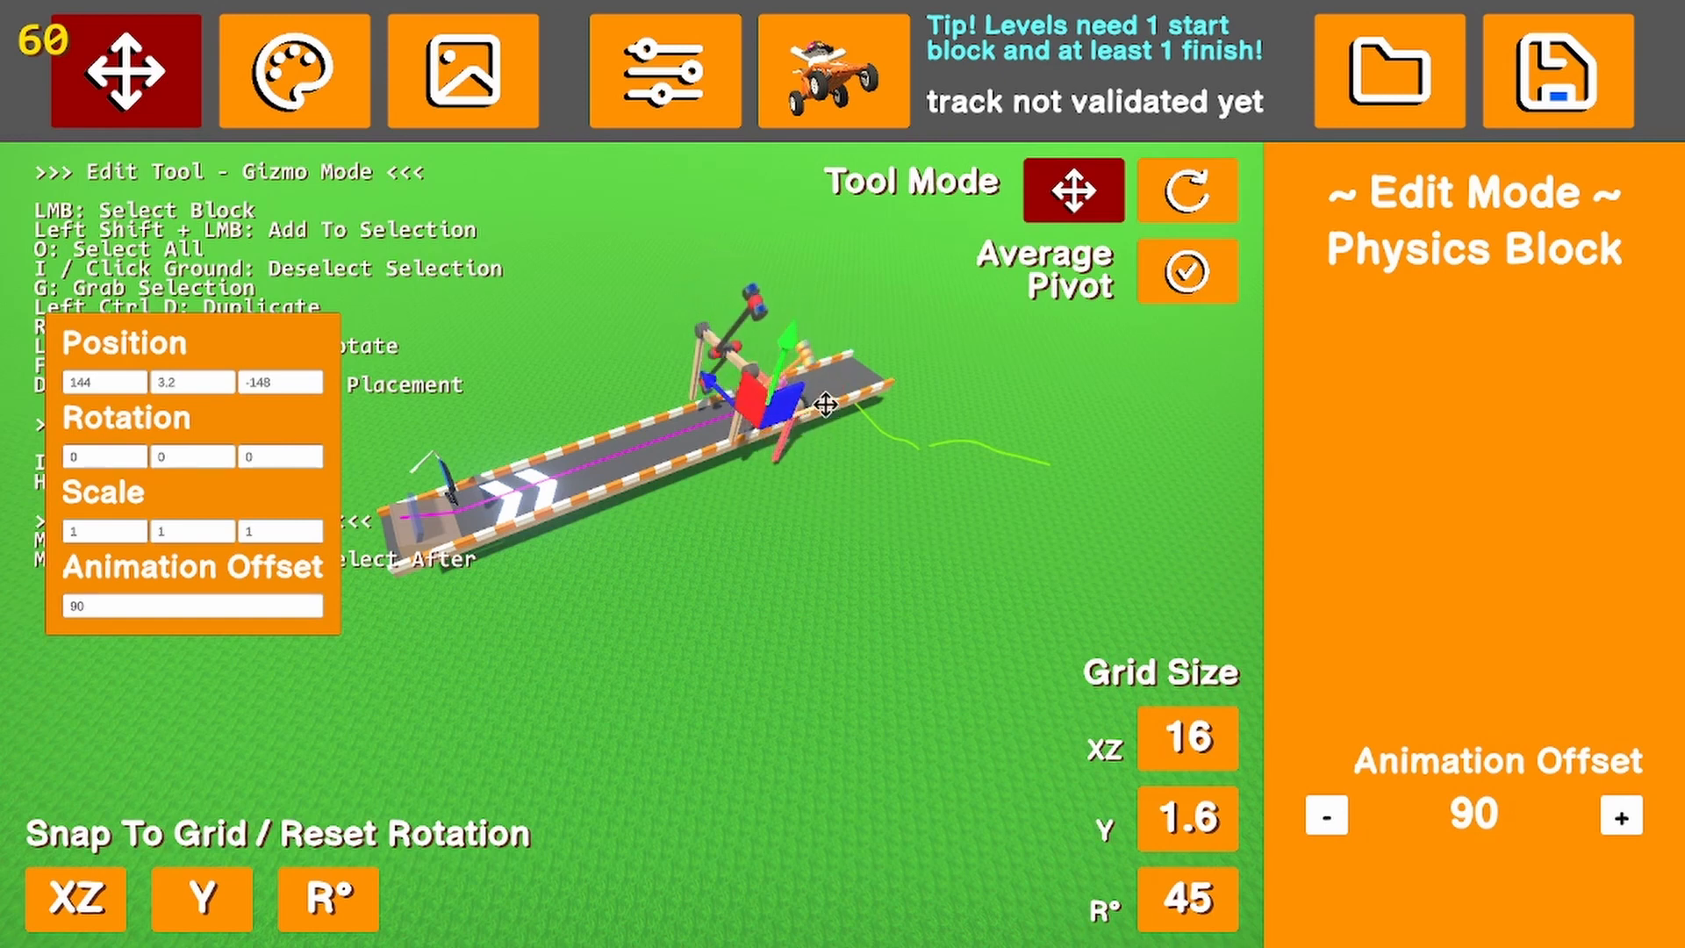
pyautogui.click(1201, 721)
pyautogui.click(1200, 721)
pyautogui.click(1201, 721)
pyautogui.click(1200, 722)
pyautogui.click(1200, 721)
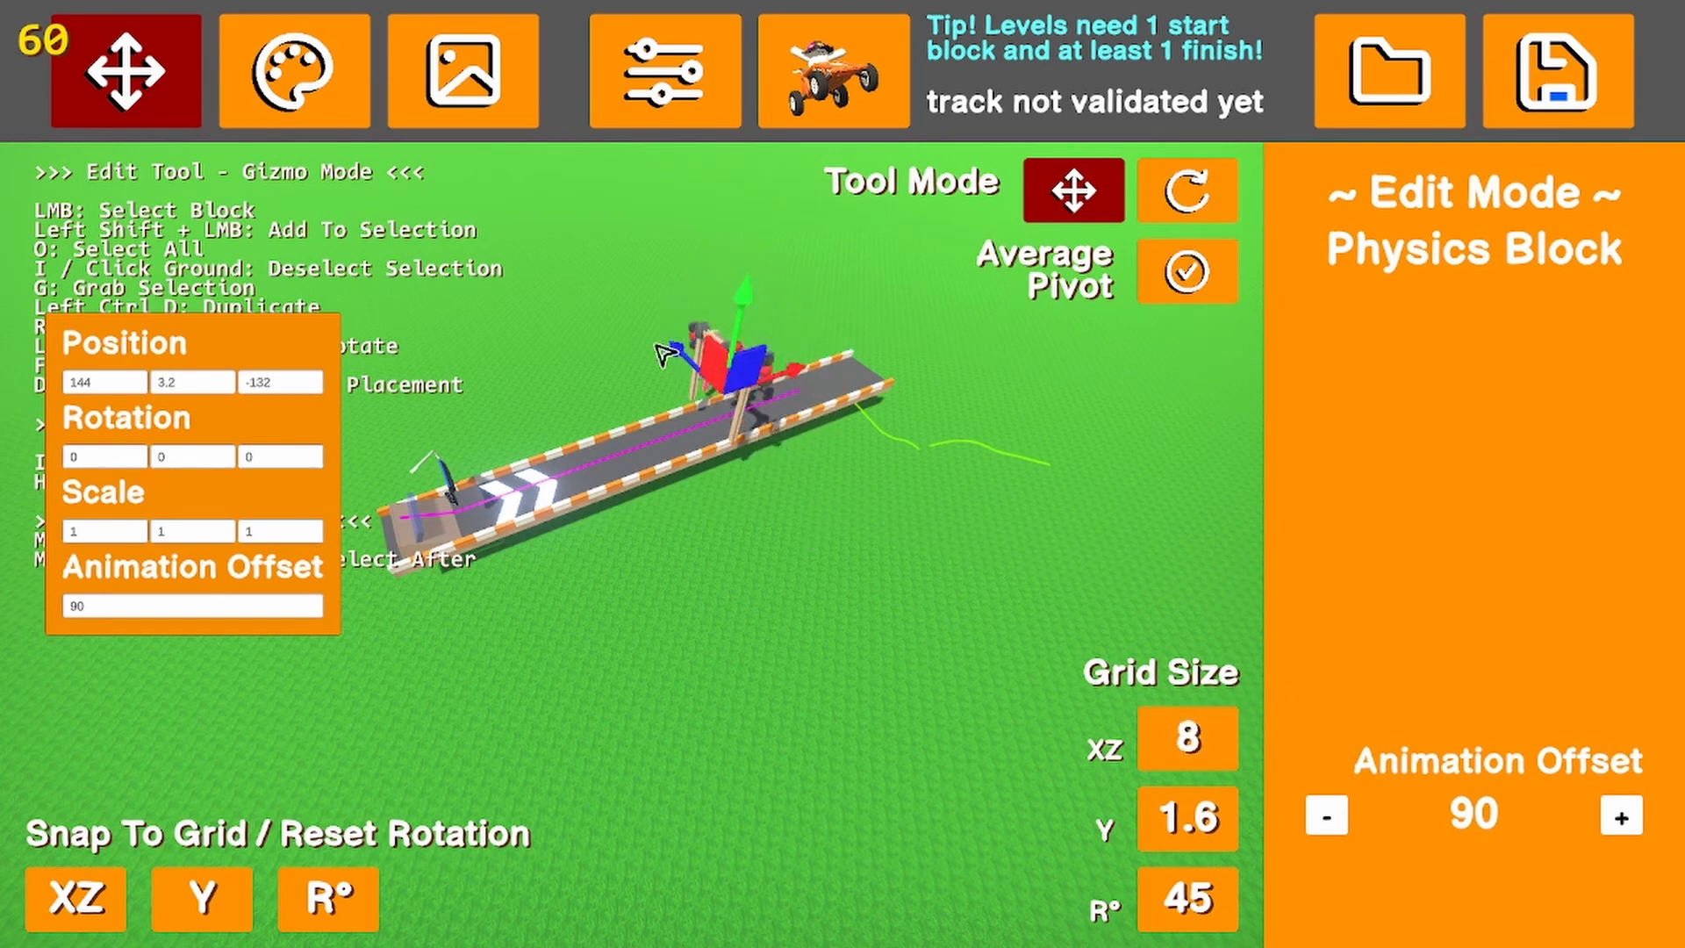
# Lower the hammer nearer the start to height 9.6 and centre it over the road, with the horizontal grid size set to 4
pyautogui.click(702, 342)
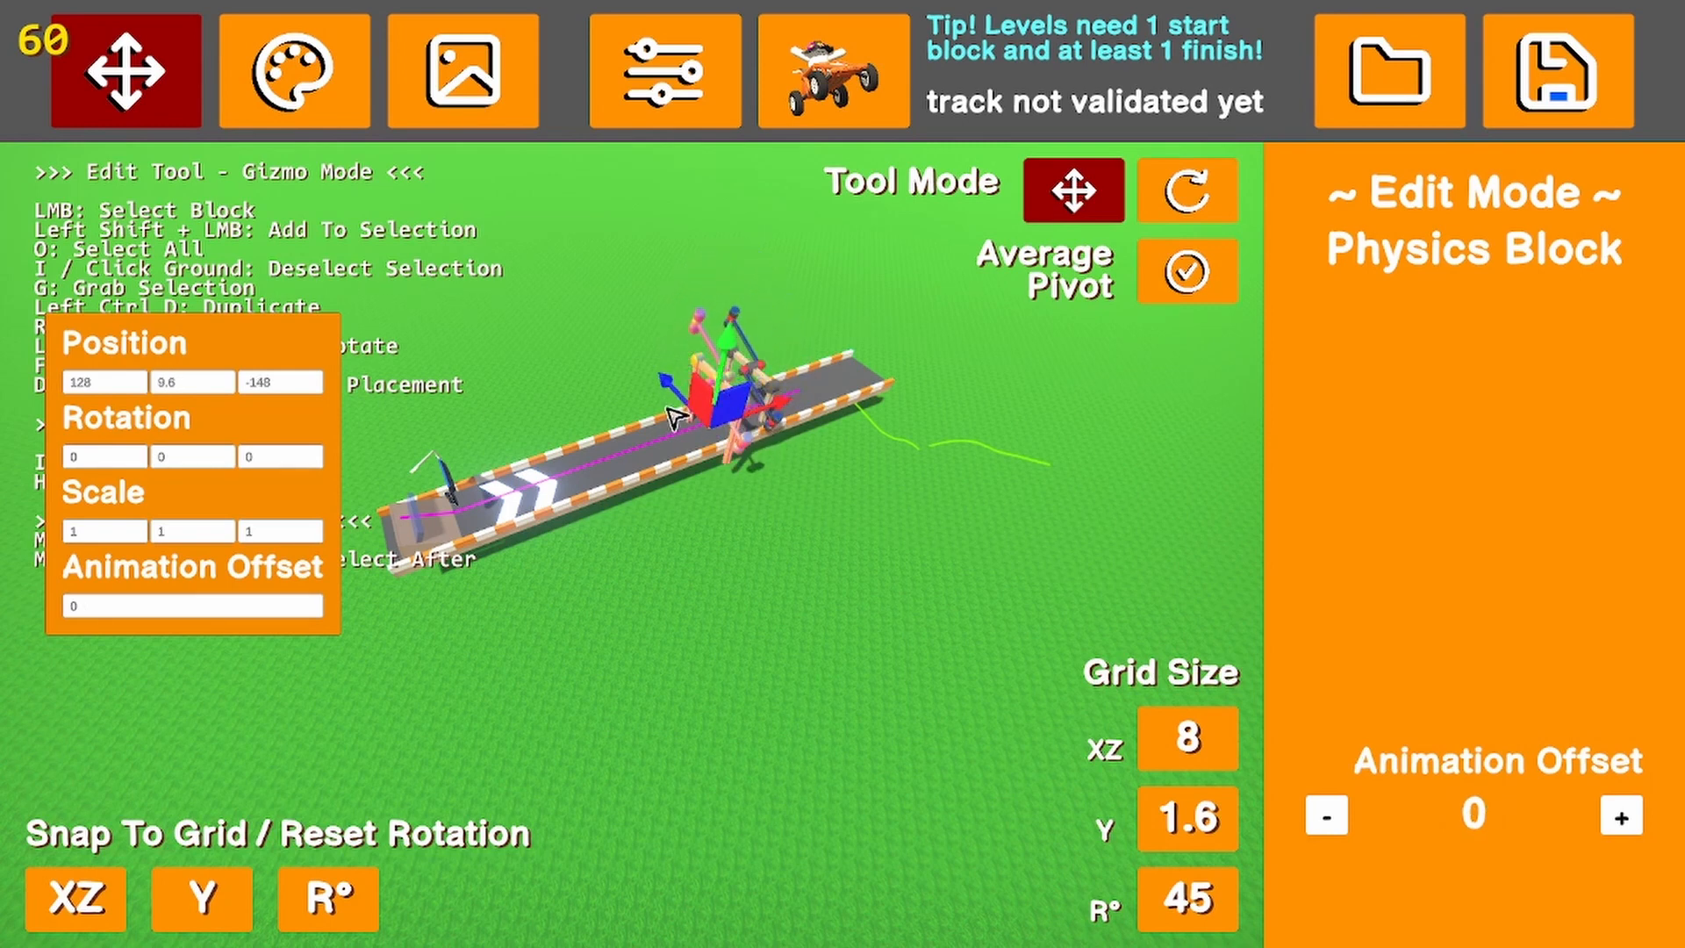
pyautogui.click(1192, 728)
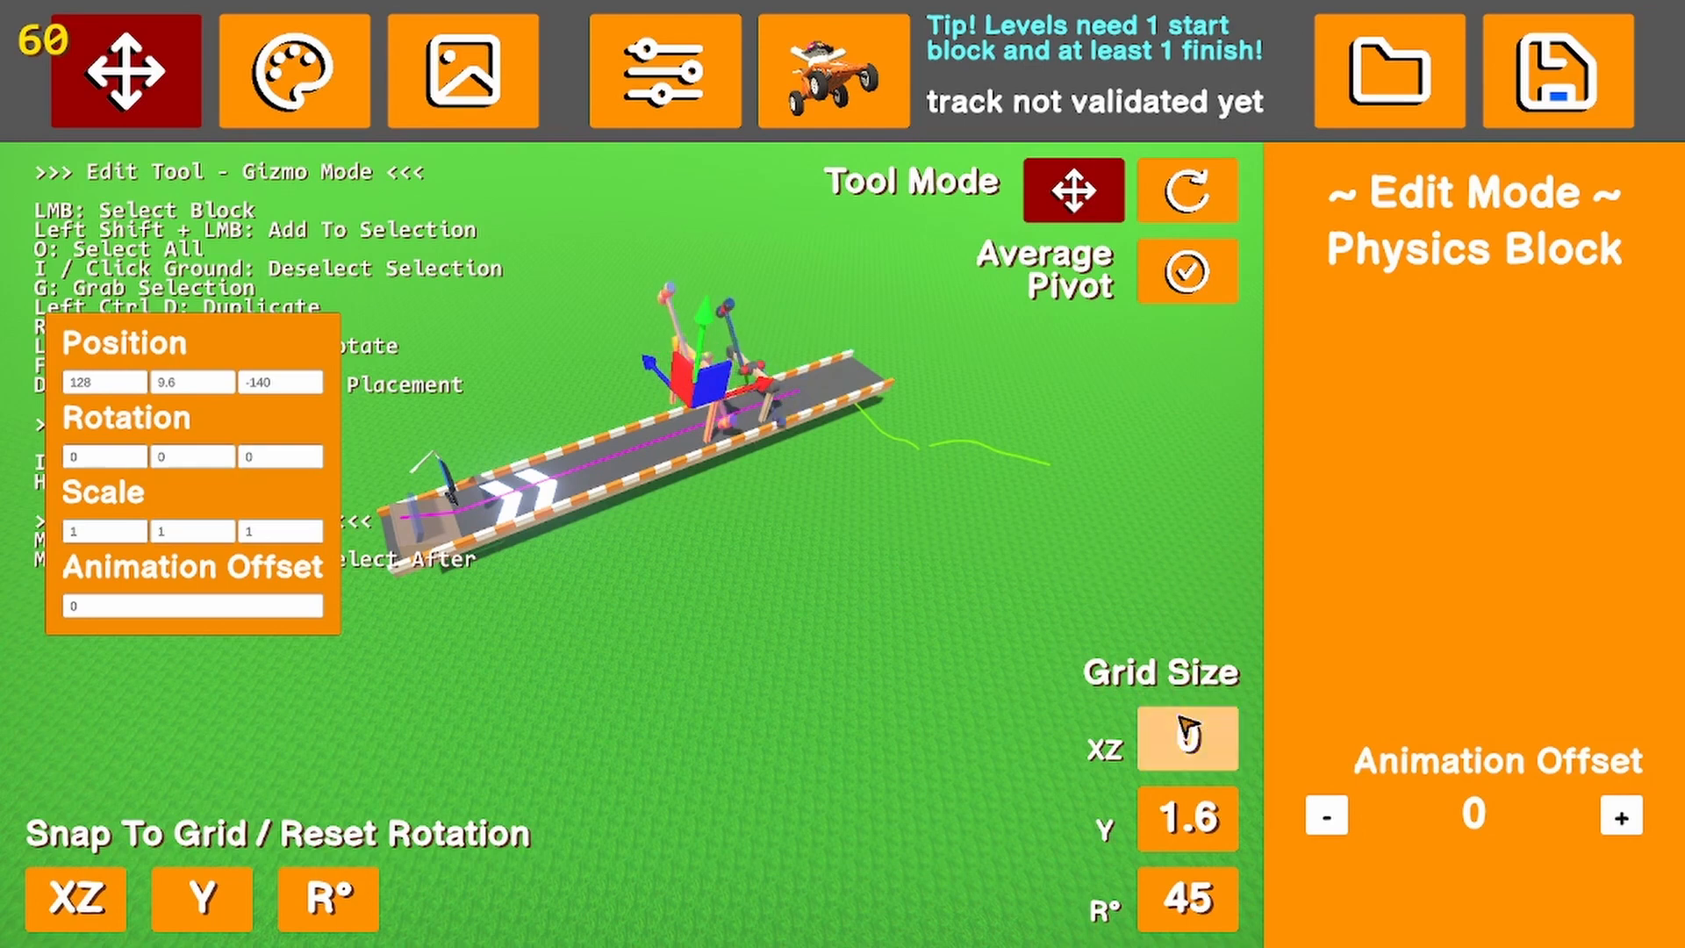
pyautogui.click(1185, 724)
pyautogui.click(1185, 727)
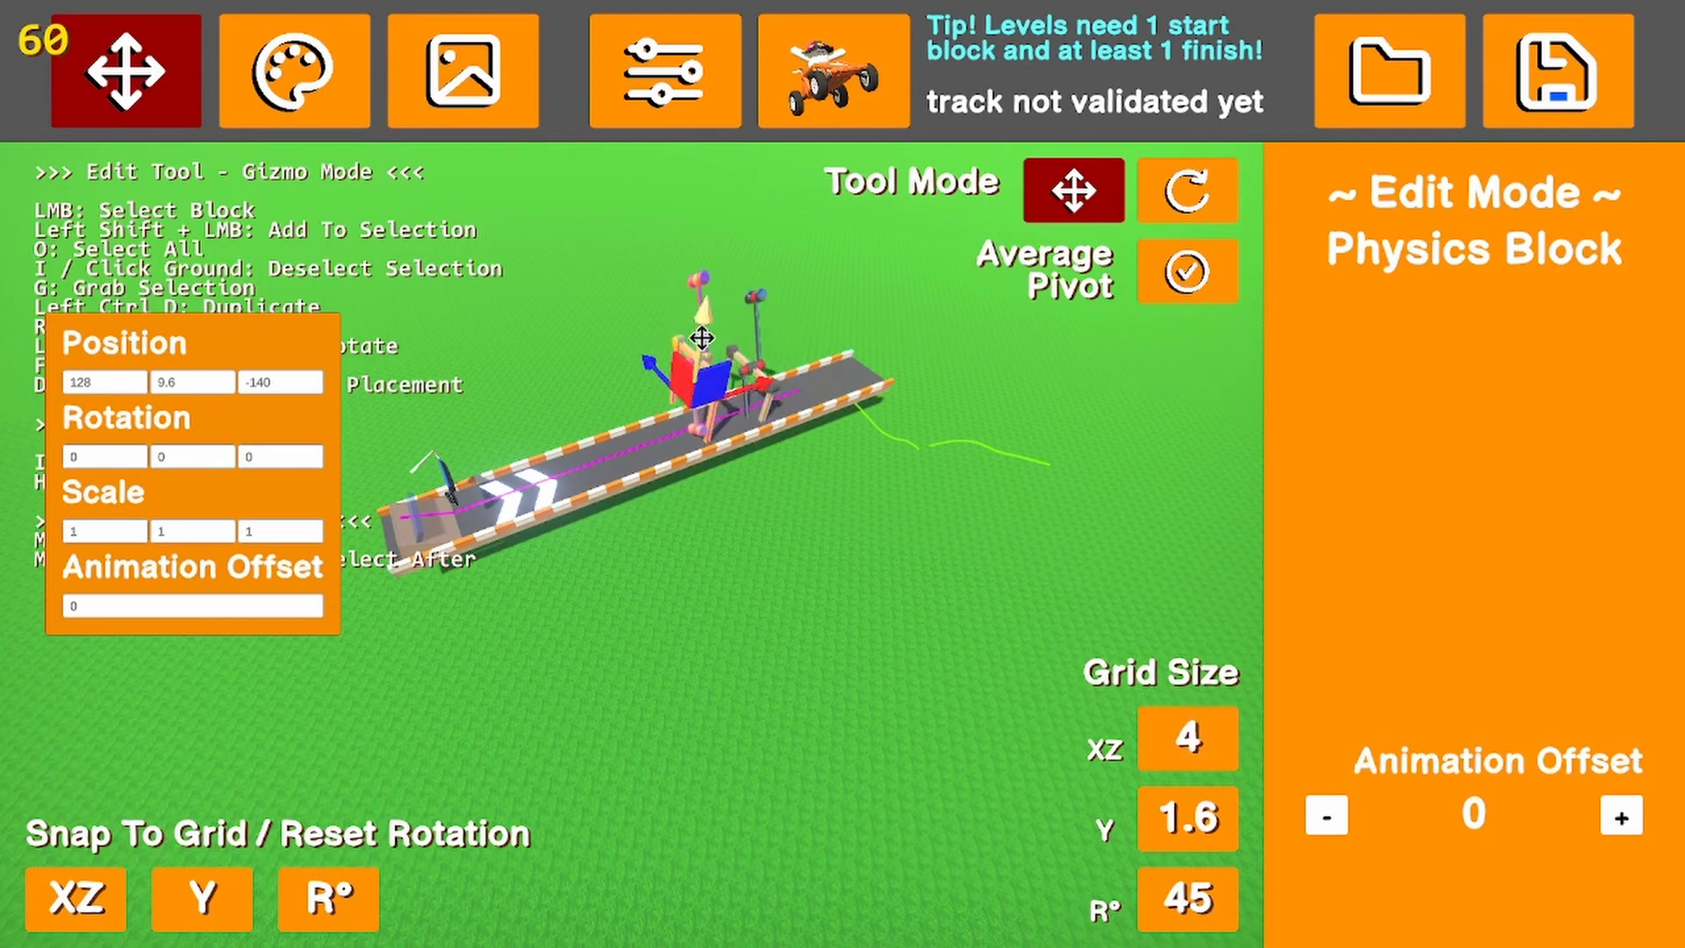
pyautogui.moveTo(626, 367); pyautogui.dragTo(648, 358, button='right')
pyautogui.press('w')
pyautogui.click(600, 449)
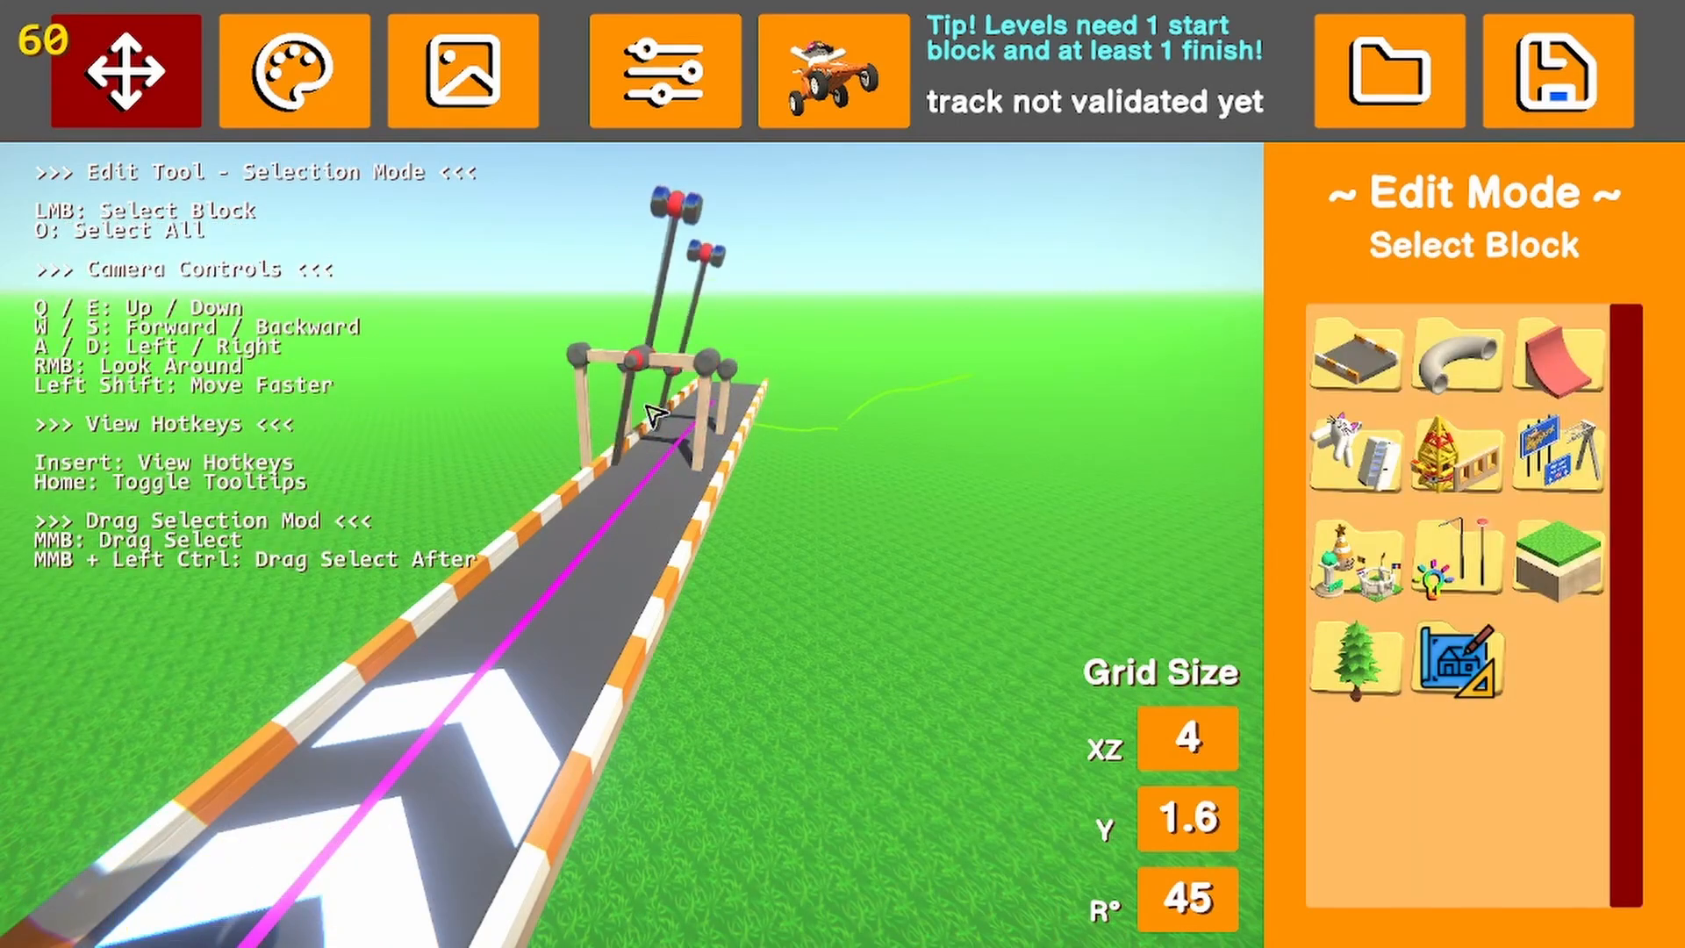
# Examine the two rotating hammers from both ends and the side of the road, including the position and Animation Offset of the selected one
pyautogui.click(583, 446)
pyautogui.moveTo(591, 449); pyautogui.dragTo(695, 337)
pyautogui.press('d')
pyautogui.moveTo(734, 395); pyautogui.dragTo(535, 395, button='right')
pyautogui.click(604, 452)
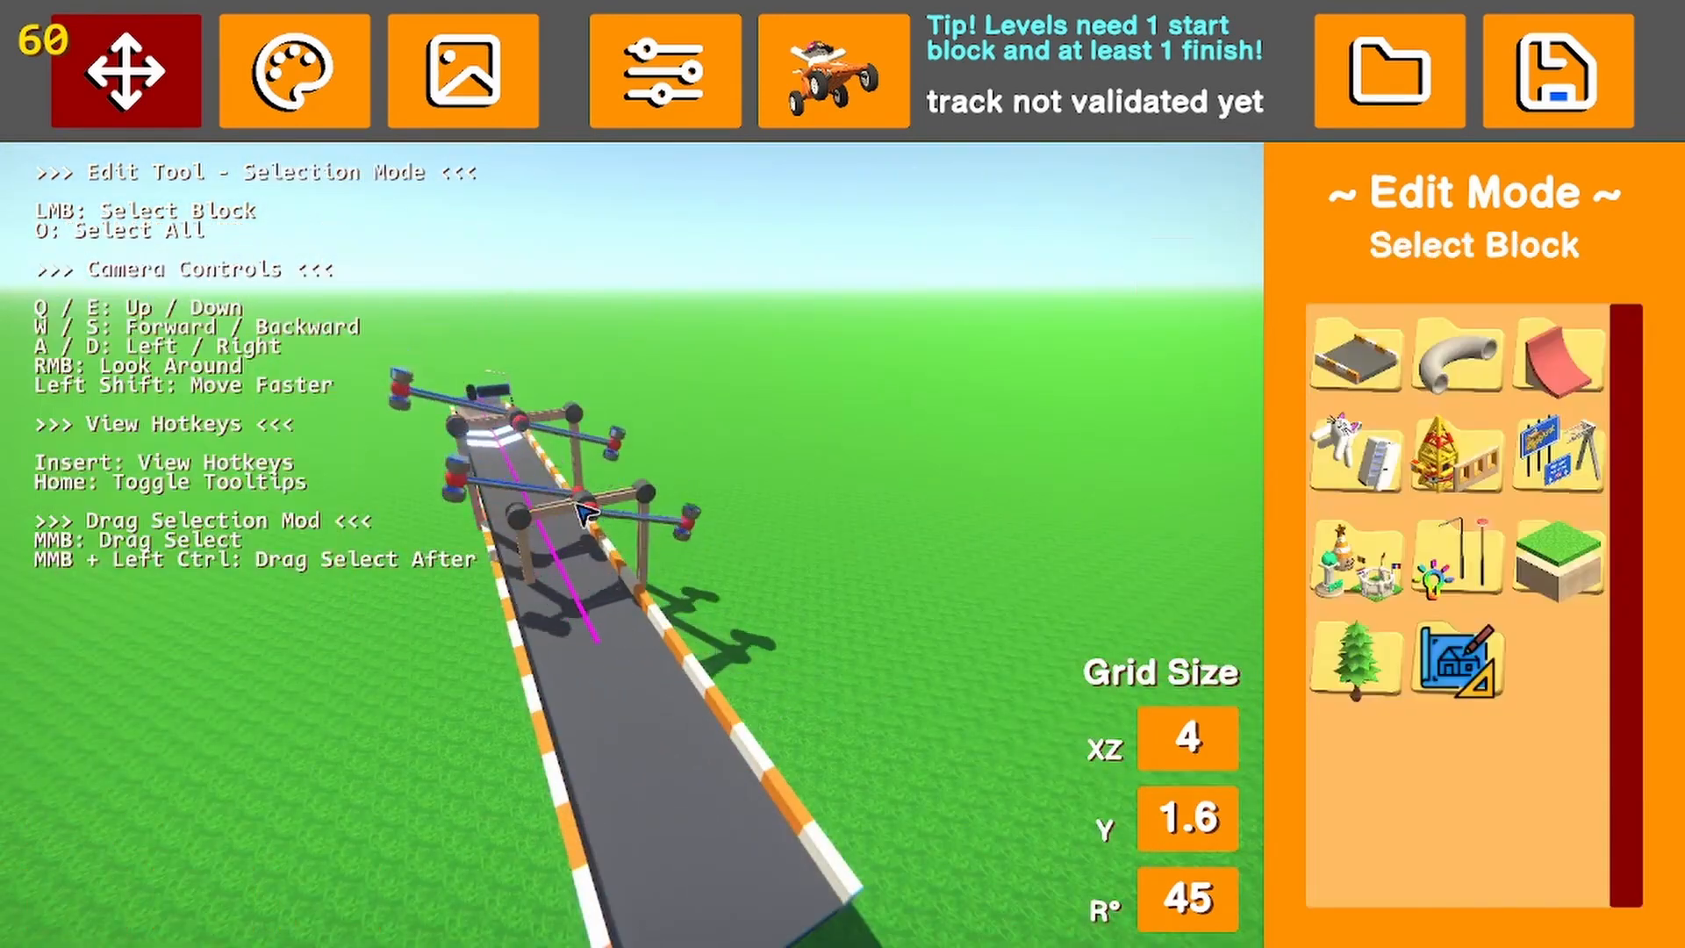
pyautogui.click(644, 560)
pyautogui.moveTo(643, 560); pyautogui.dragTo(567, 449)
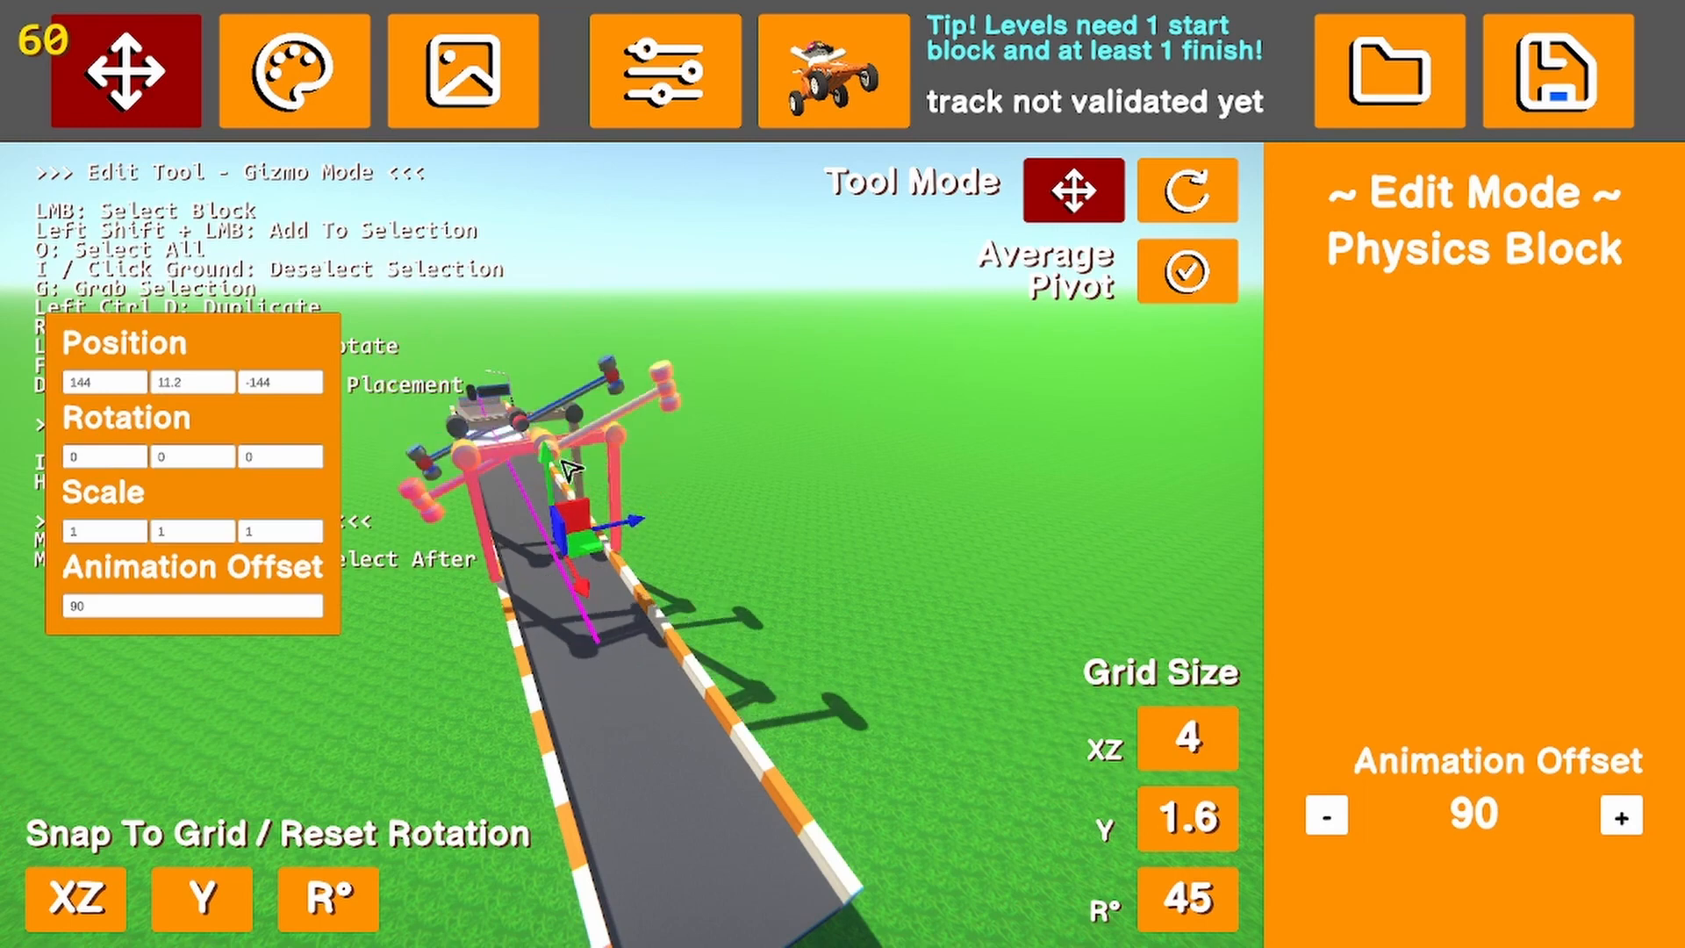
pyautogui.click(714, 579)
pyautogui.press('a')
pyautogui.moveTo(715, 579); pyautogui.dragTo(790, 602, button='right')
pyautogui.press('s')
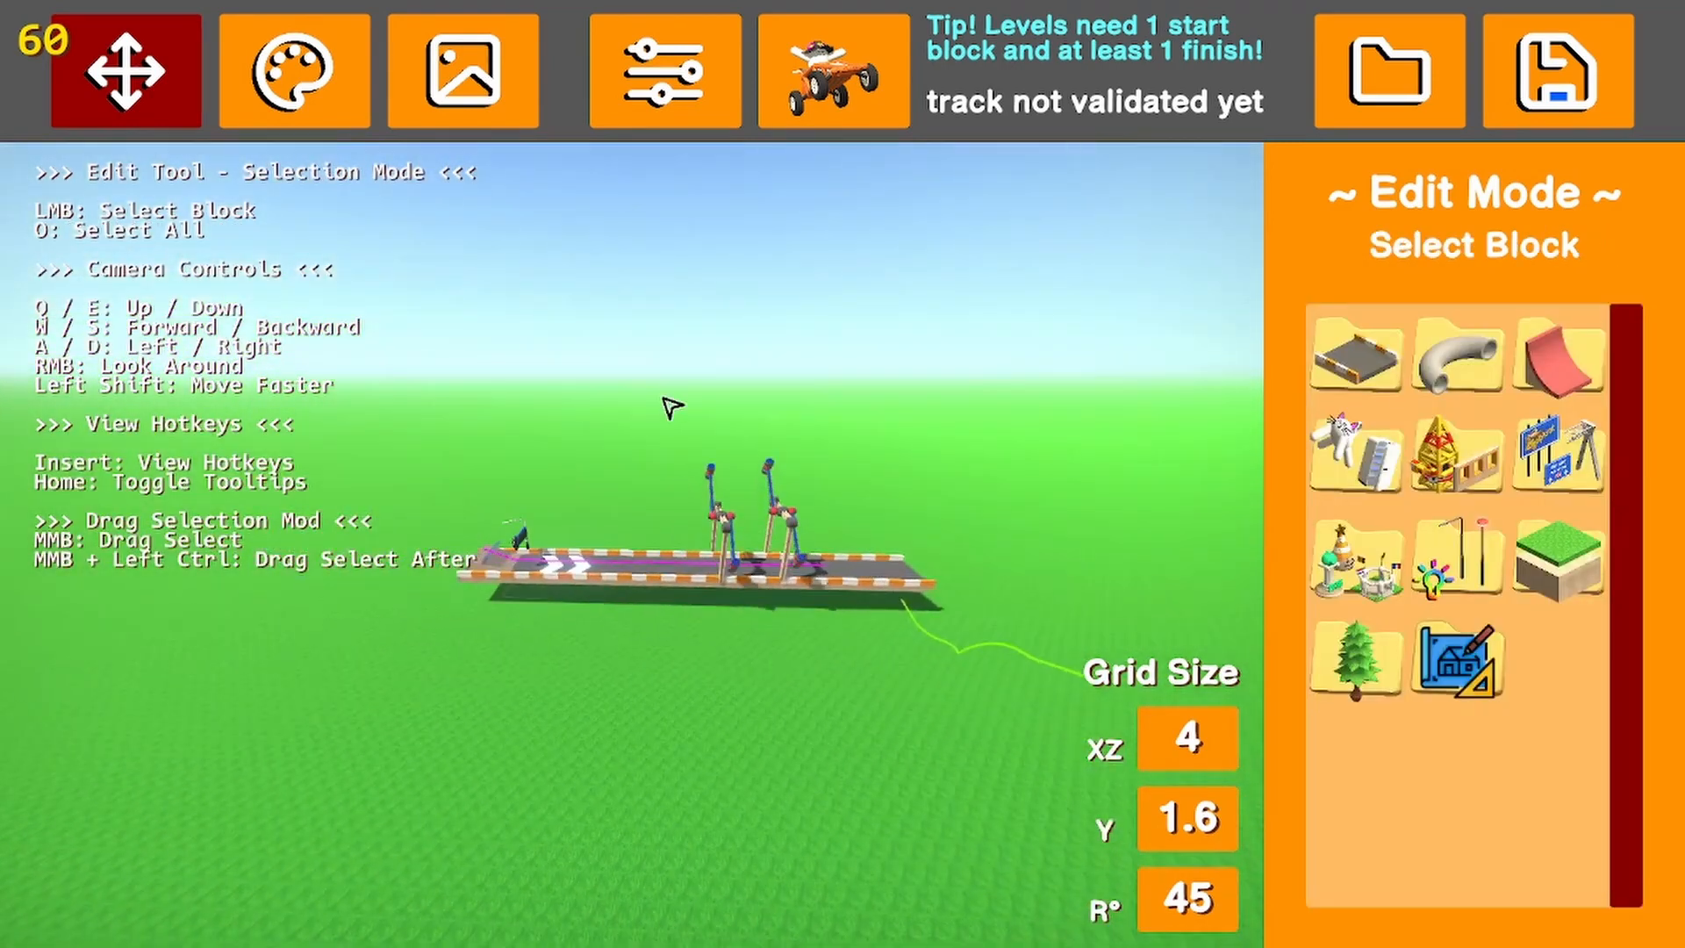
pyautogui.click(817, 530)
pyautogui.click(752, 733)
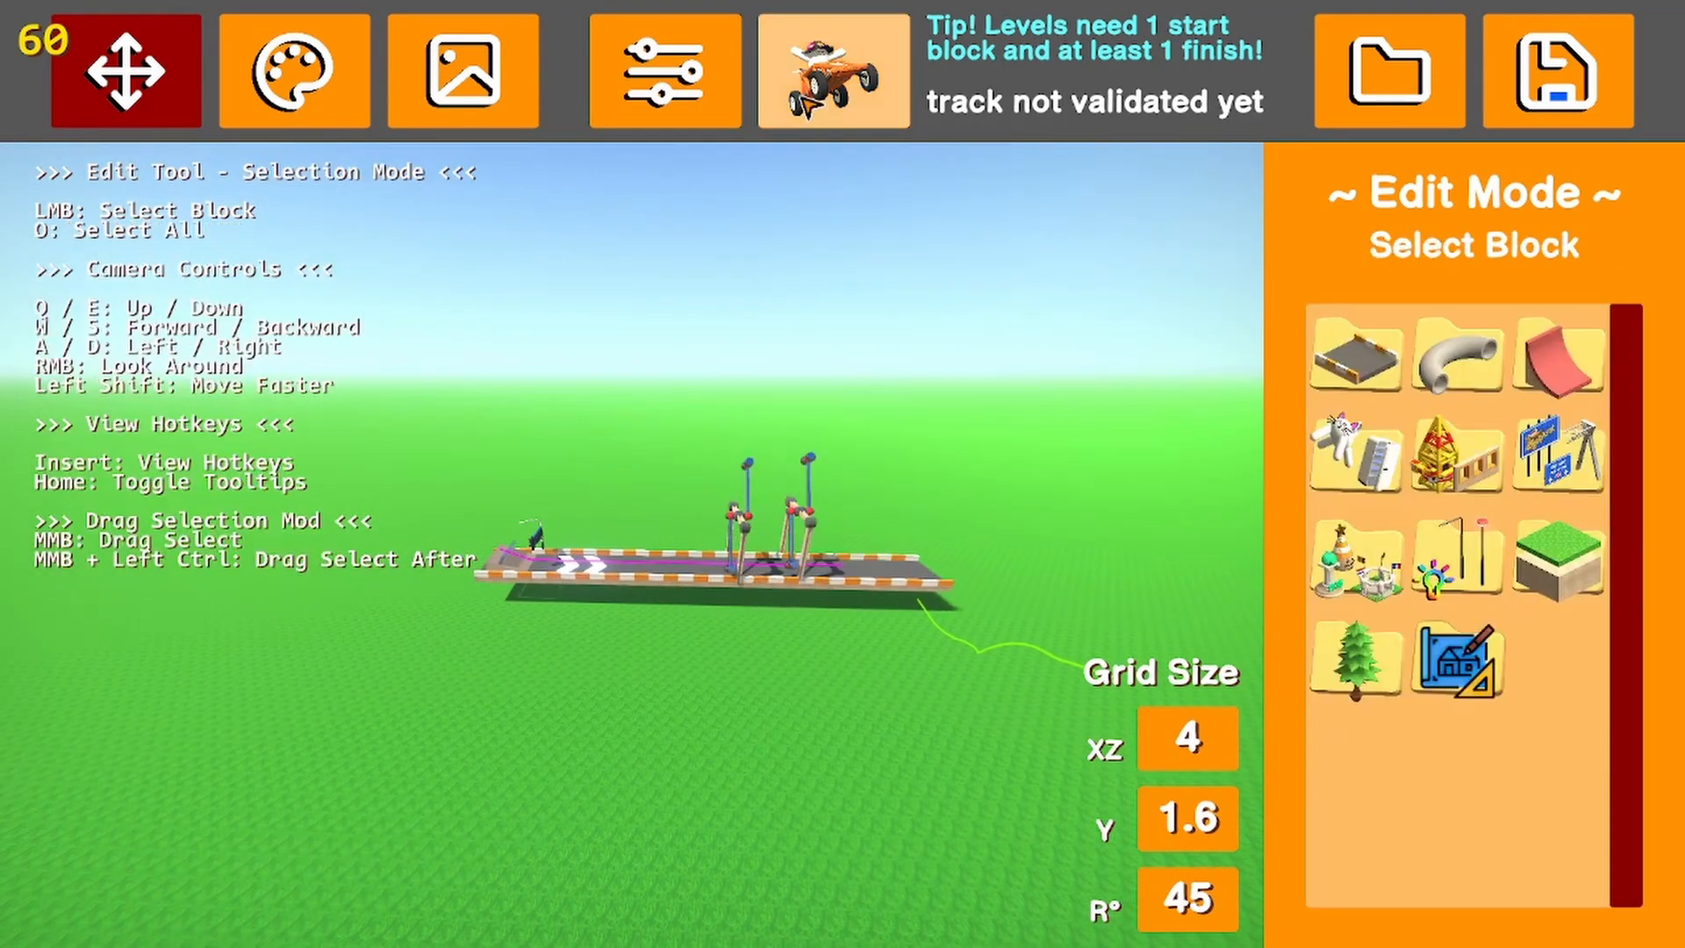
# Test-drive the track over the booster and under both repositioned hammers, and return to the editor
pyautogui.click(834, 70)
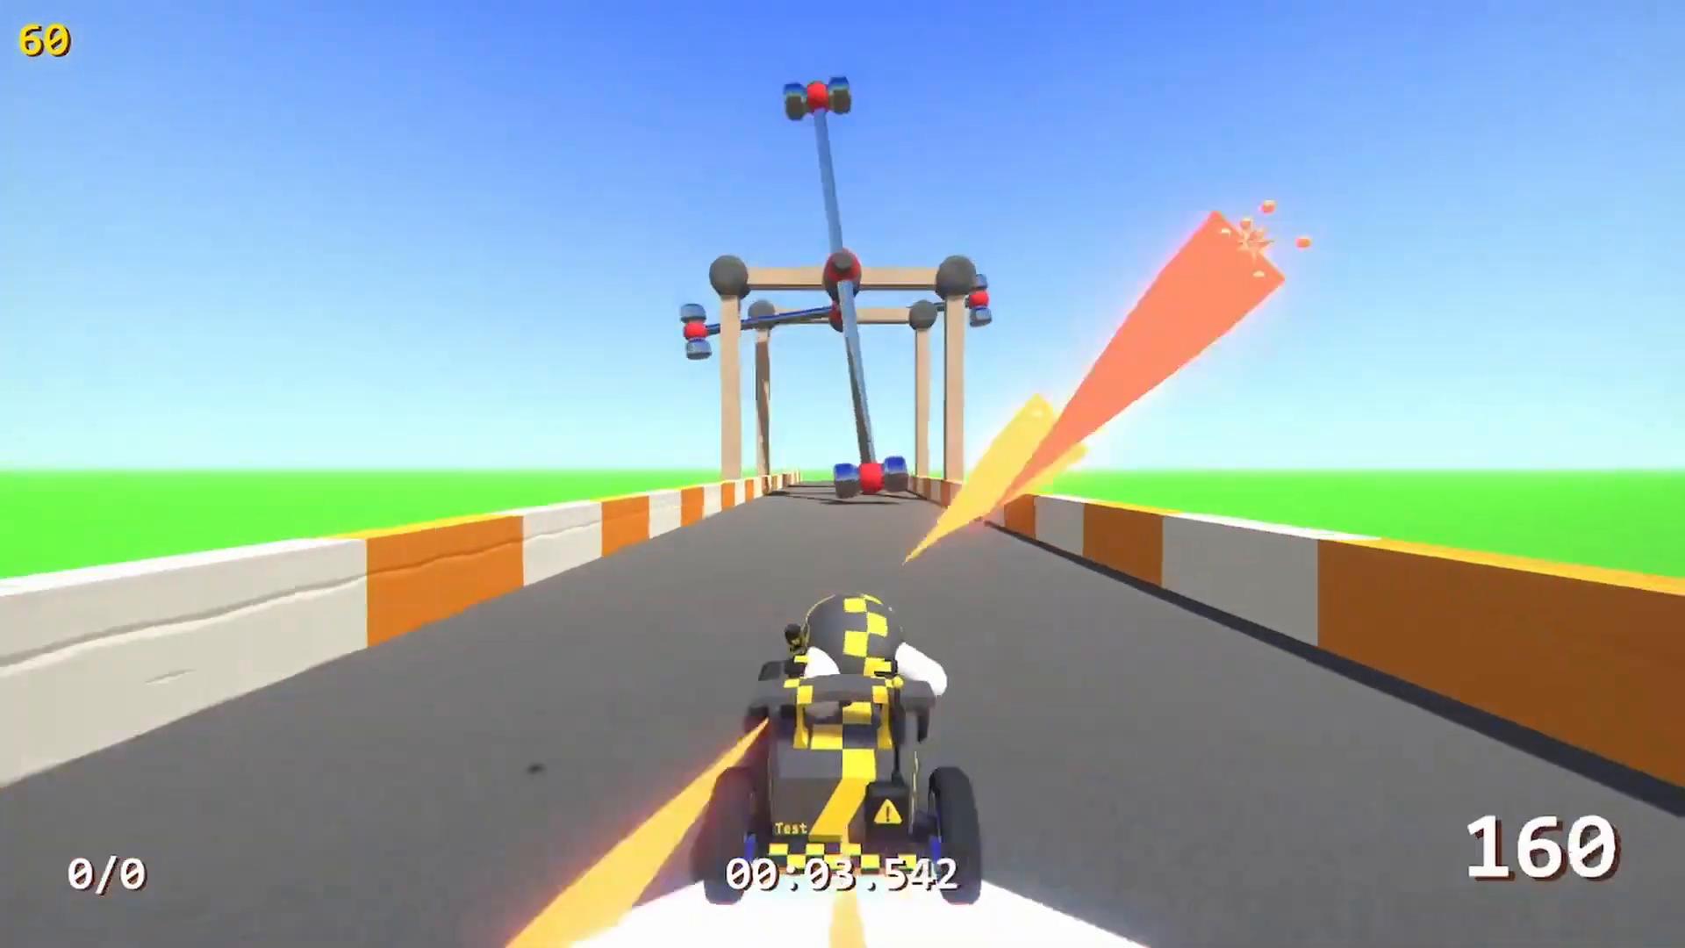
pyautogui.press('Escape')
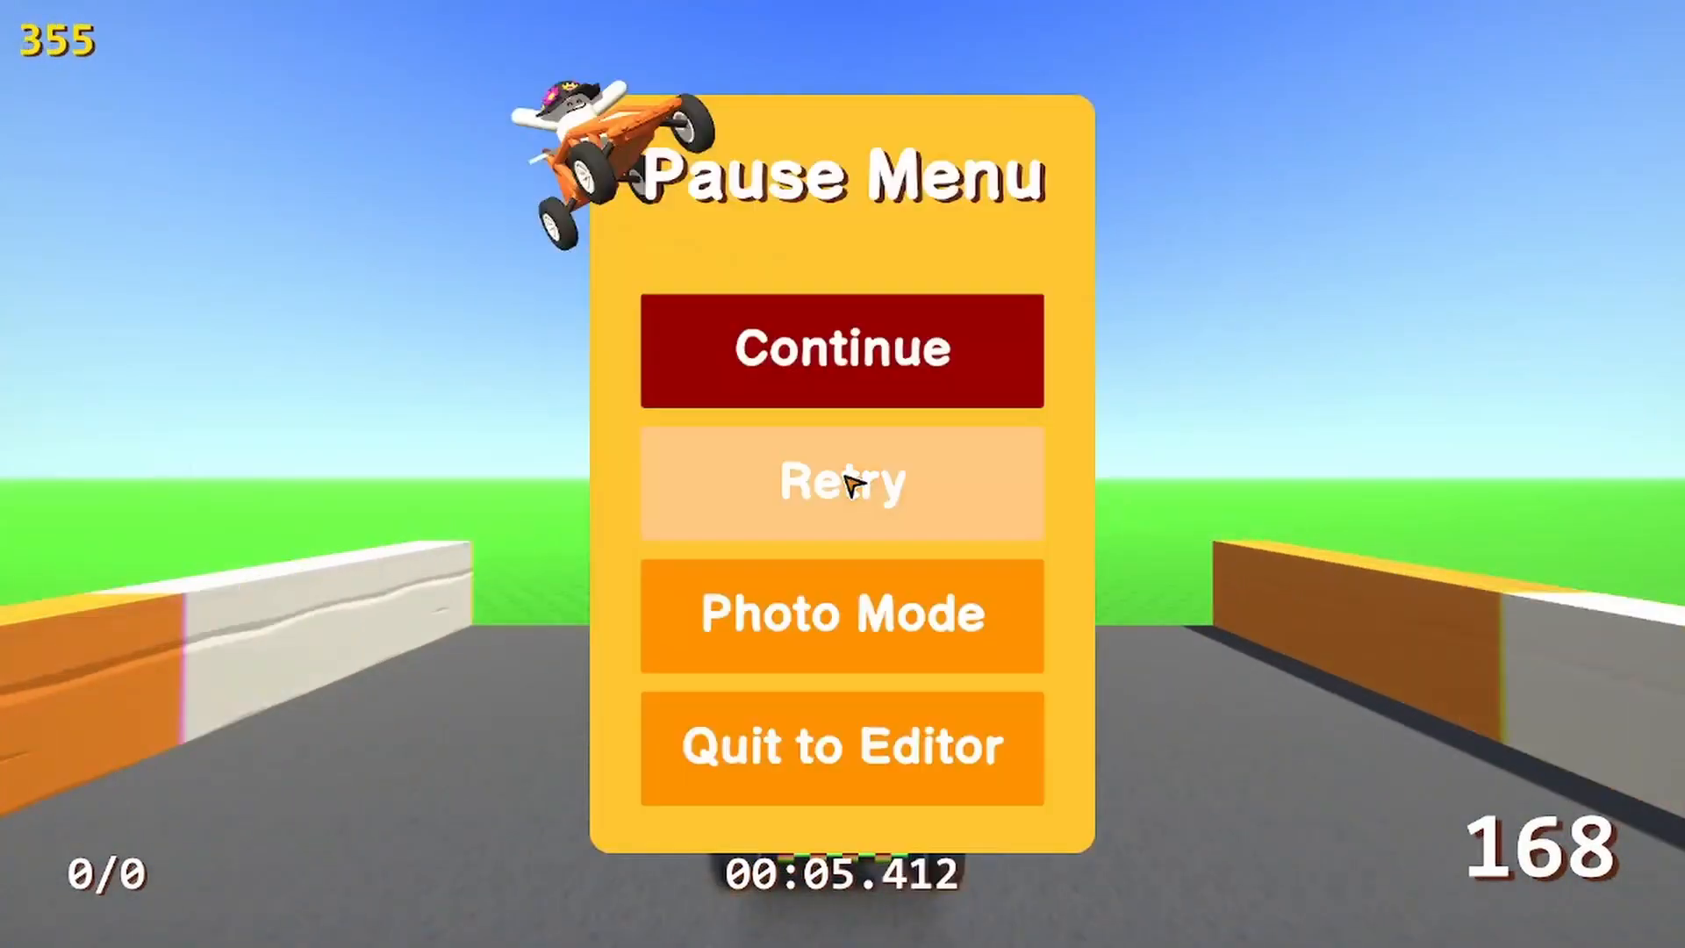
pyautogui.click(857, 477)
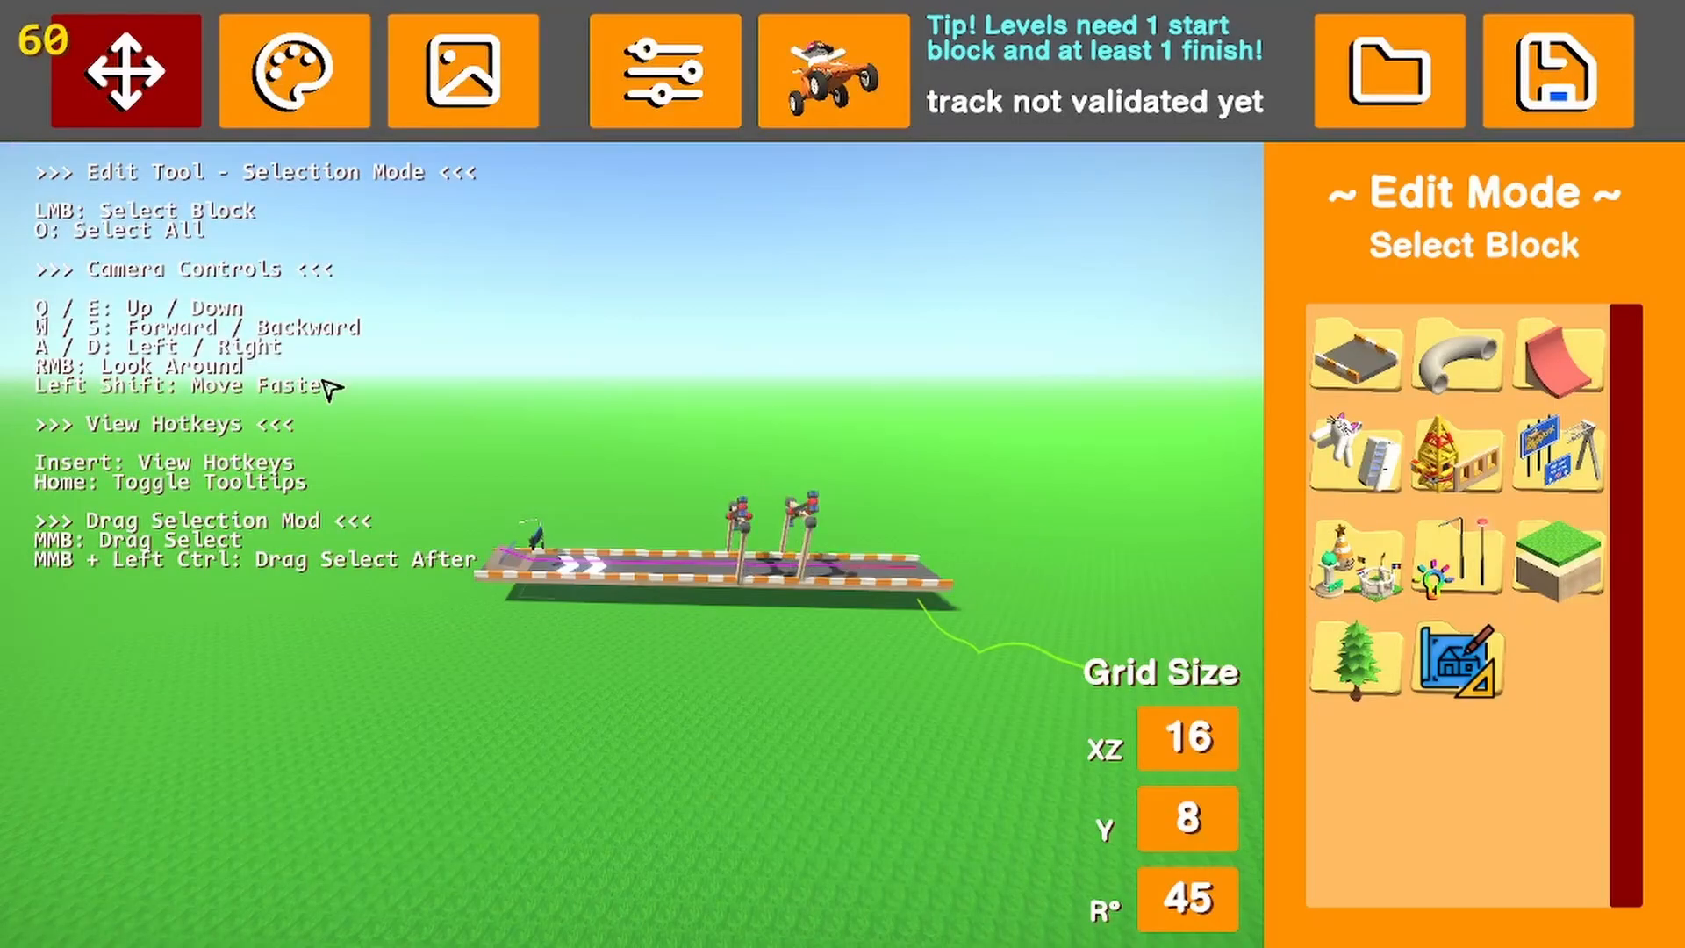
# Select the whole track, including the road, booster and hammers, and delete it
pyautogui.moveTo(322, 377); pyautogui.dragTo(1004, 878, button='middle')
pyautogui.press('Delete')
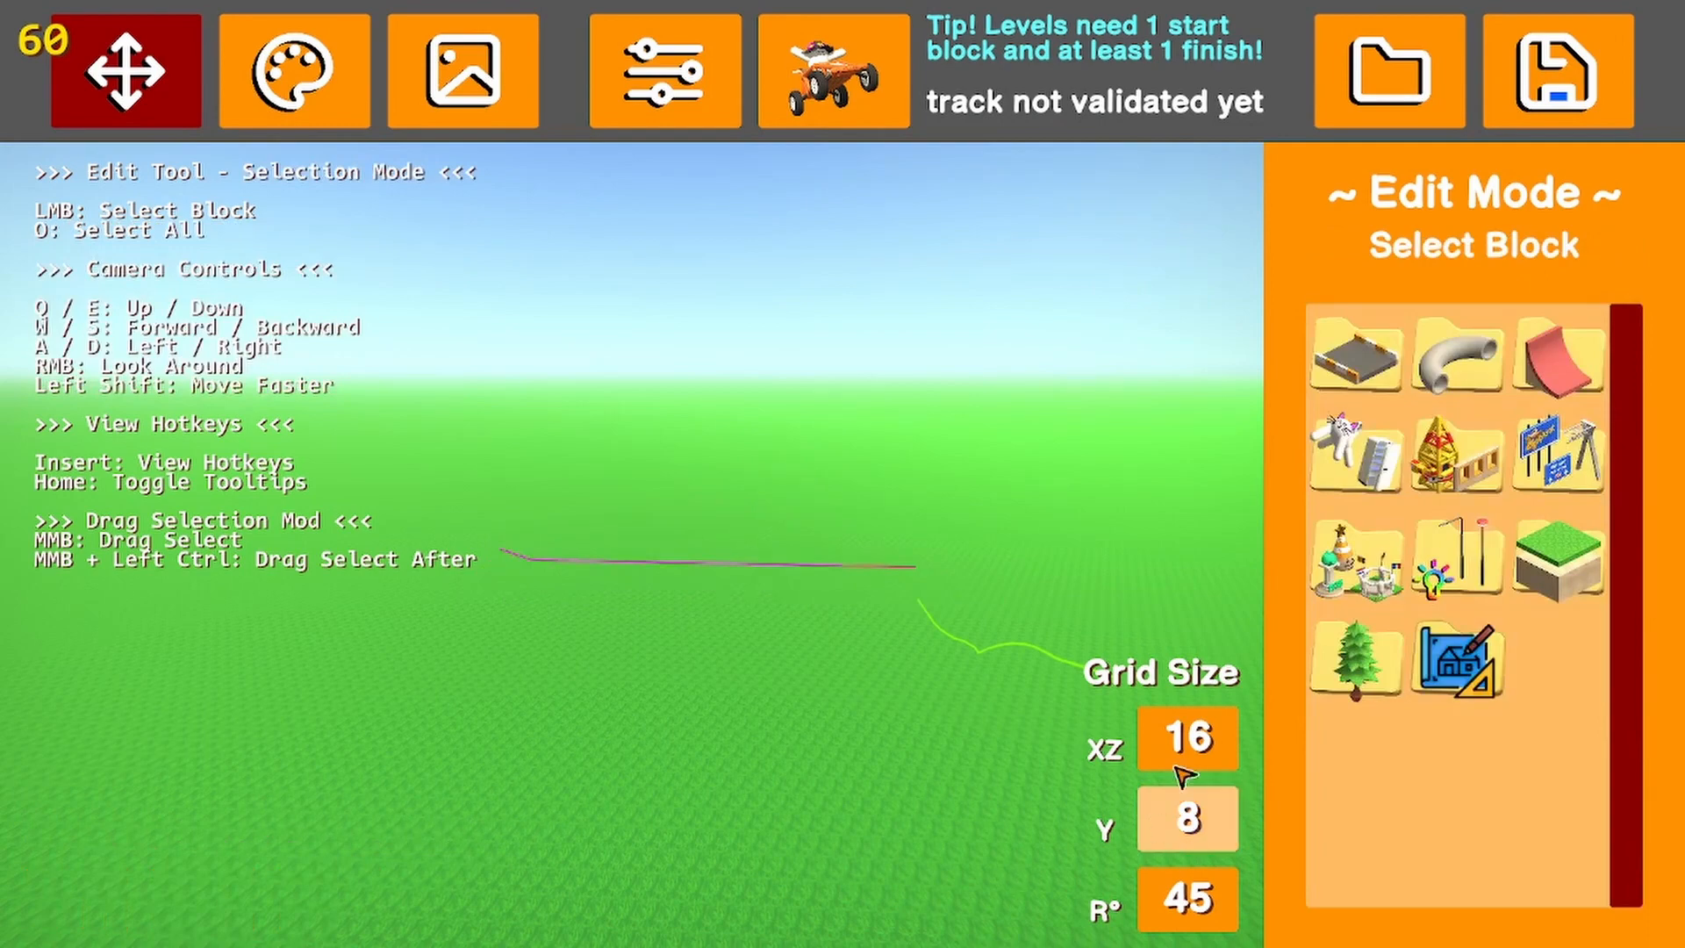
# Place the small yellow physics block freely on the grass, select it to view its properties, and delete it
pyautogui.click(1359, 549)
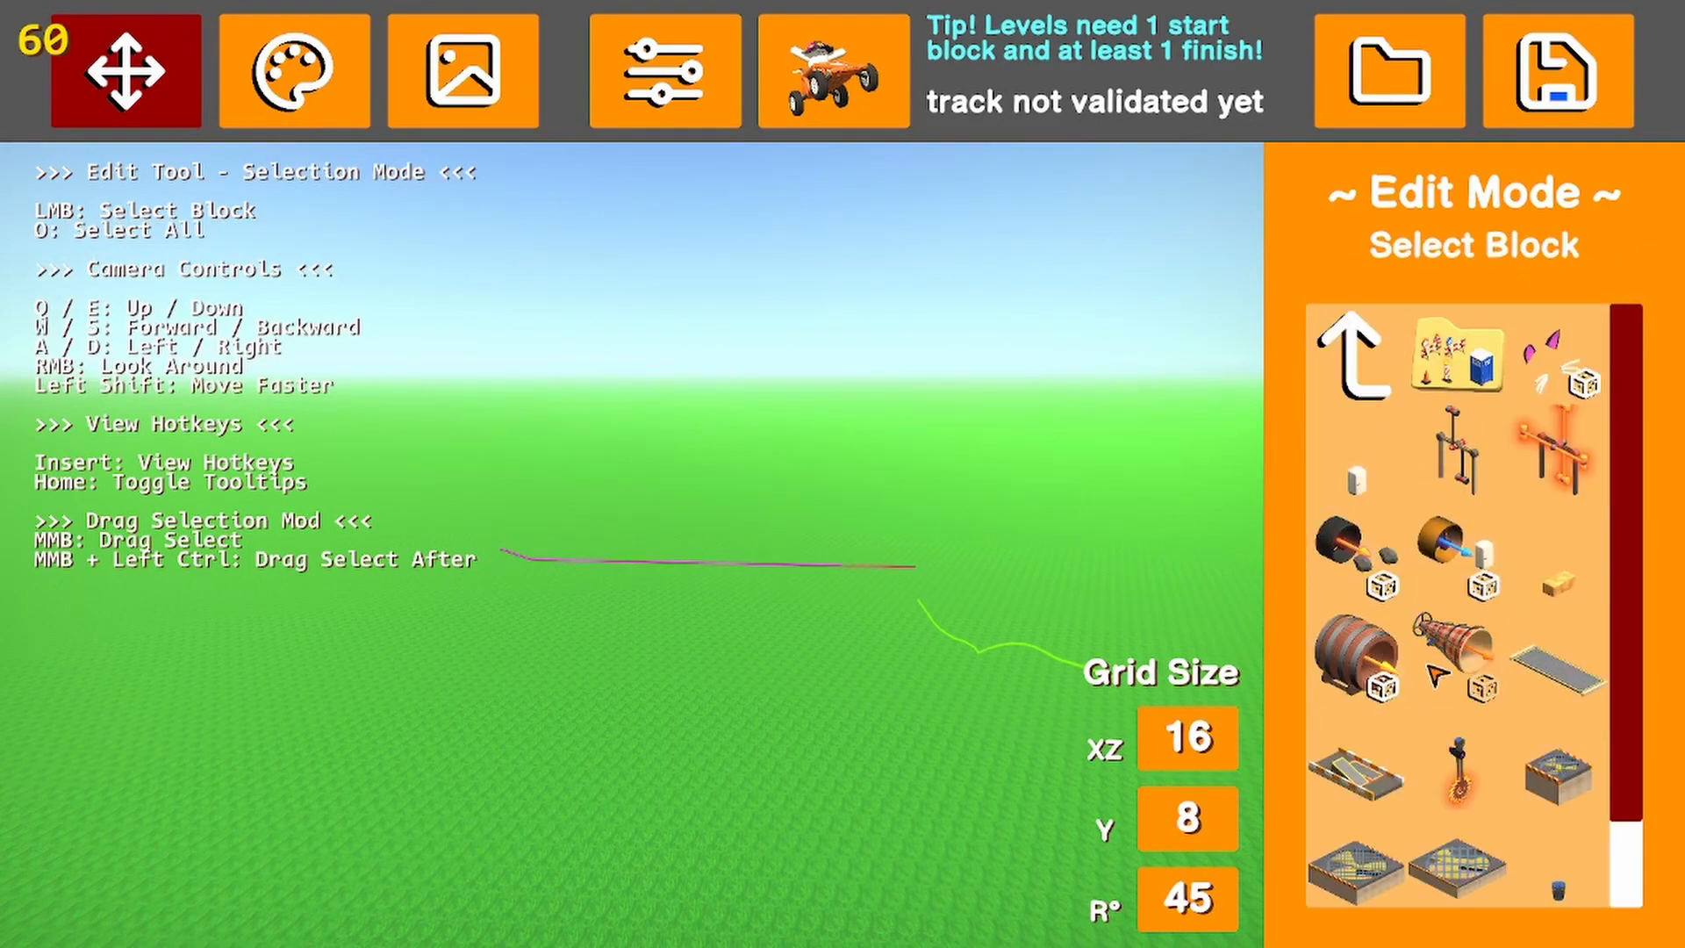
pyautogui.click(1568, 589)
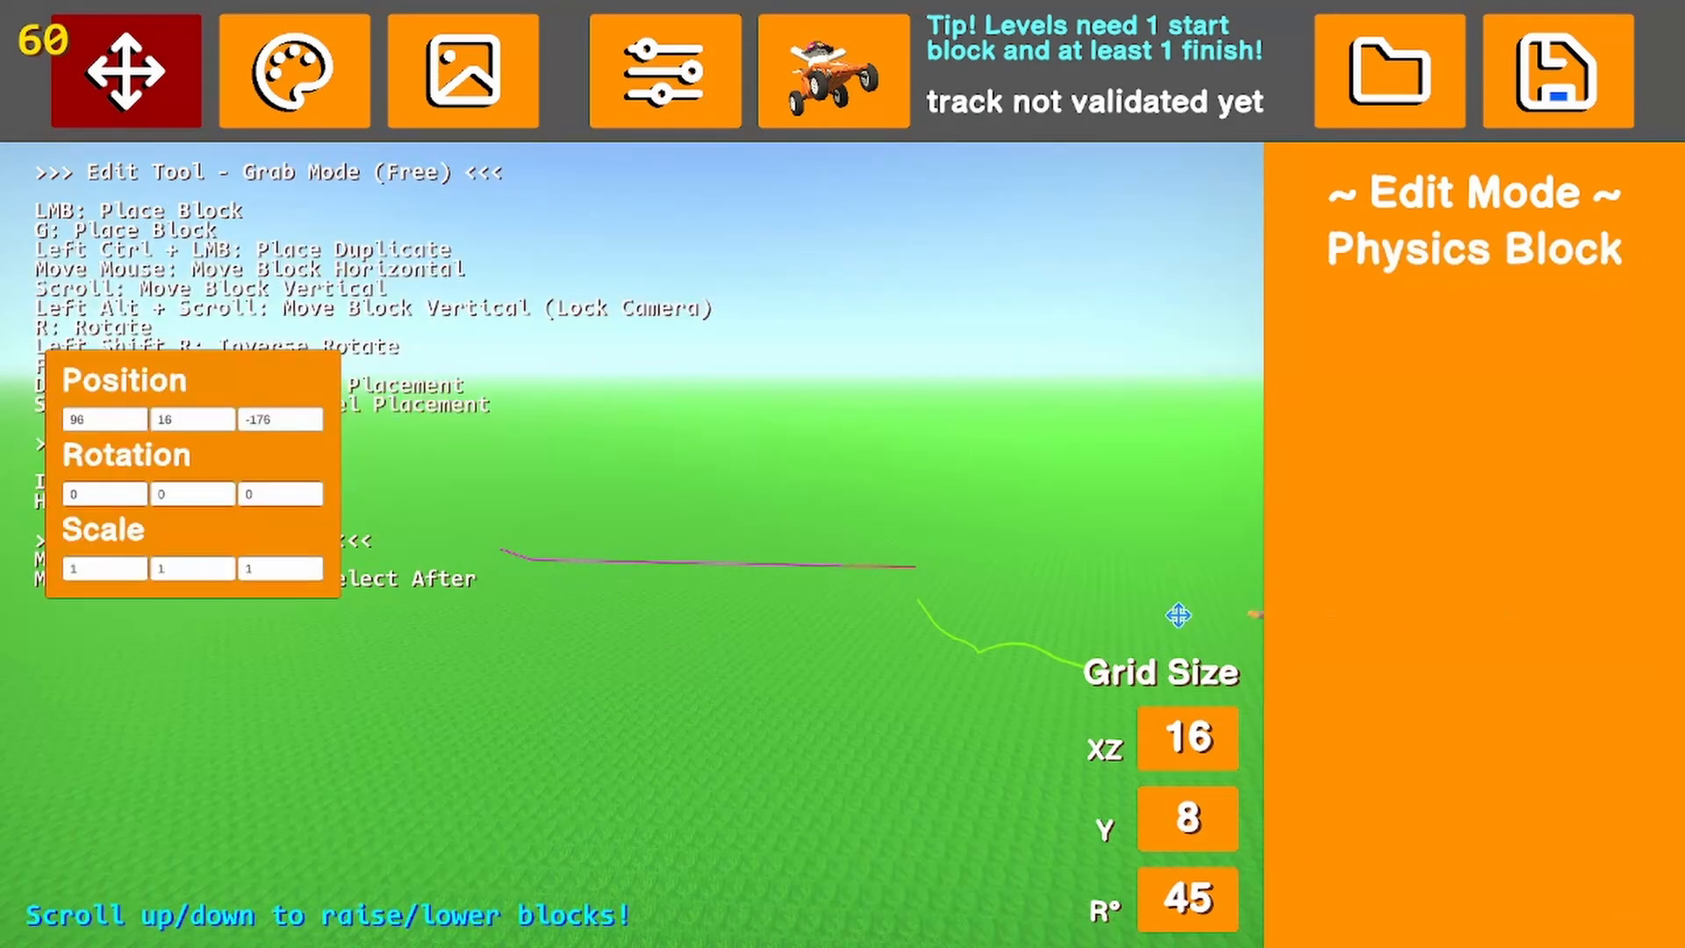
pyautogui.click(794, 720)
pyautogui.click(929, 769)
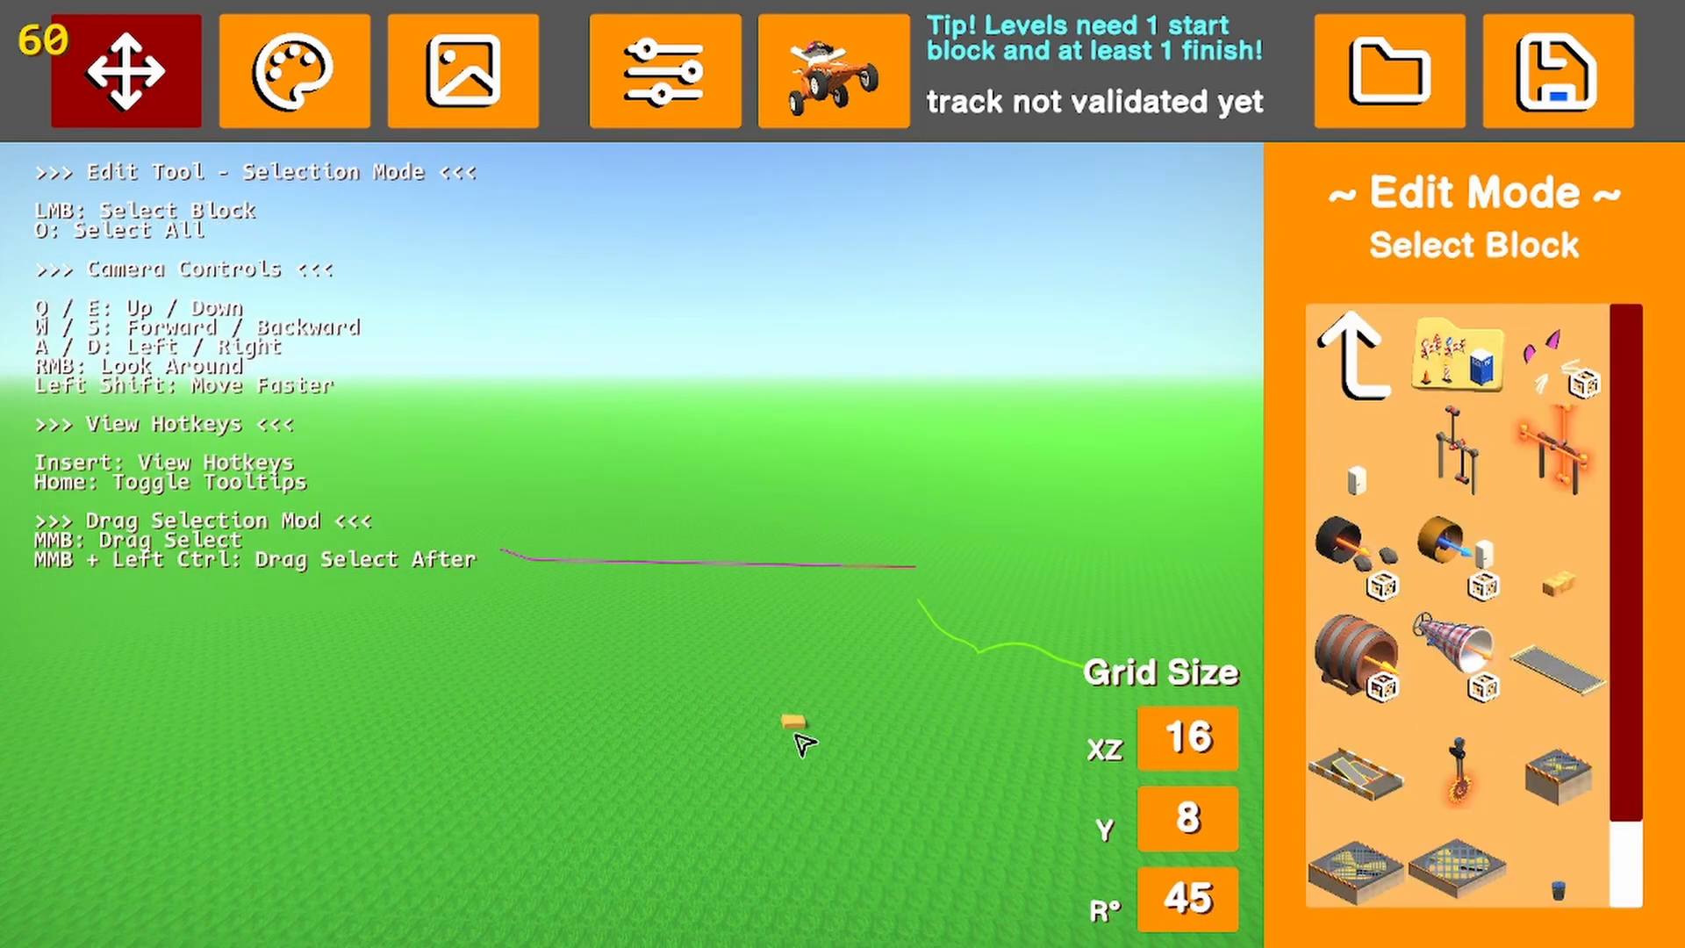
pyautogui.click(799, 730)
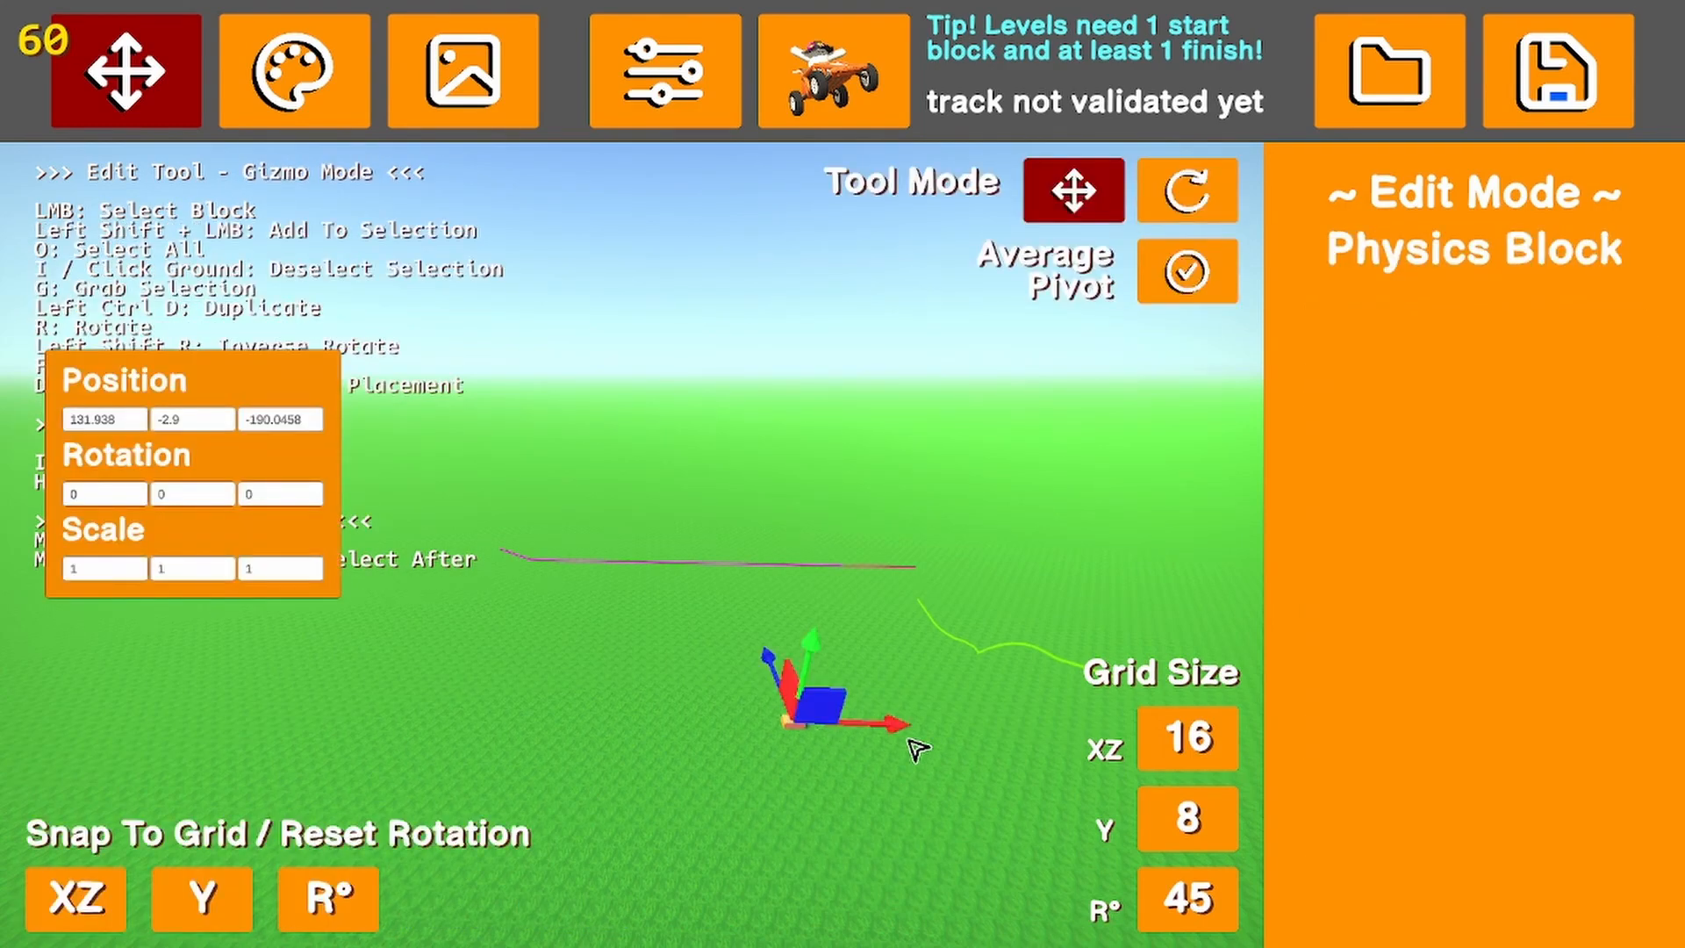
pyautogui.press('Delete')
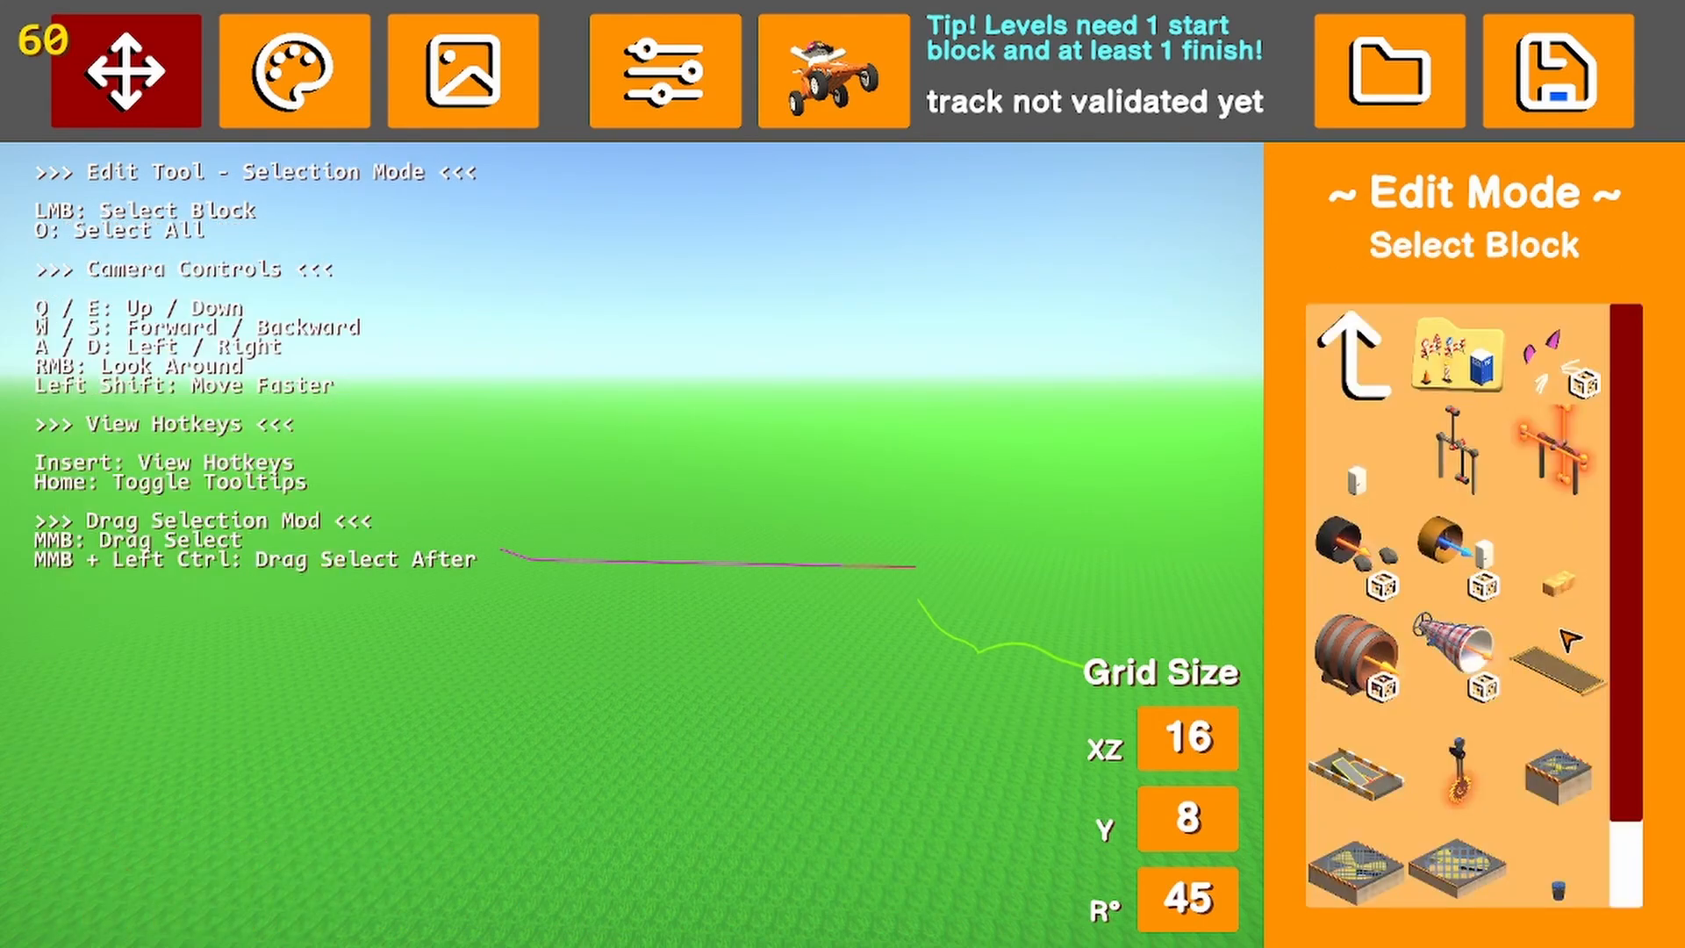
# Place the narrow tilting road plank at 128, 16, -192, try its Extra 1 and Extra 2 options, and delete it
pyautogui.scroll(-2, 1549, 650)
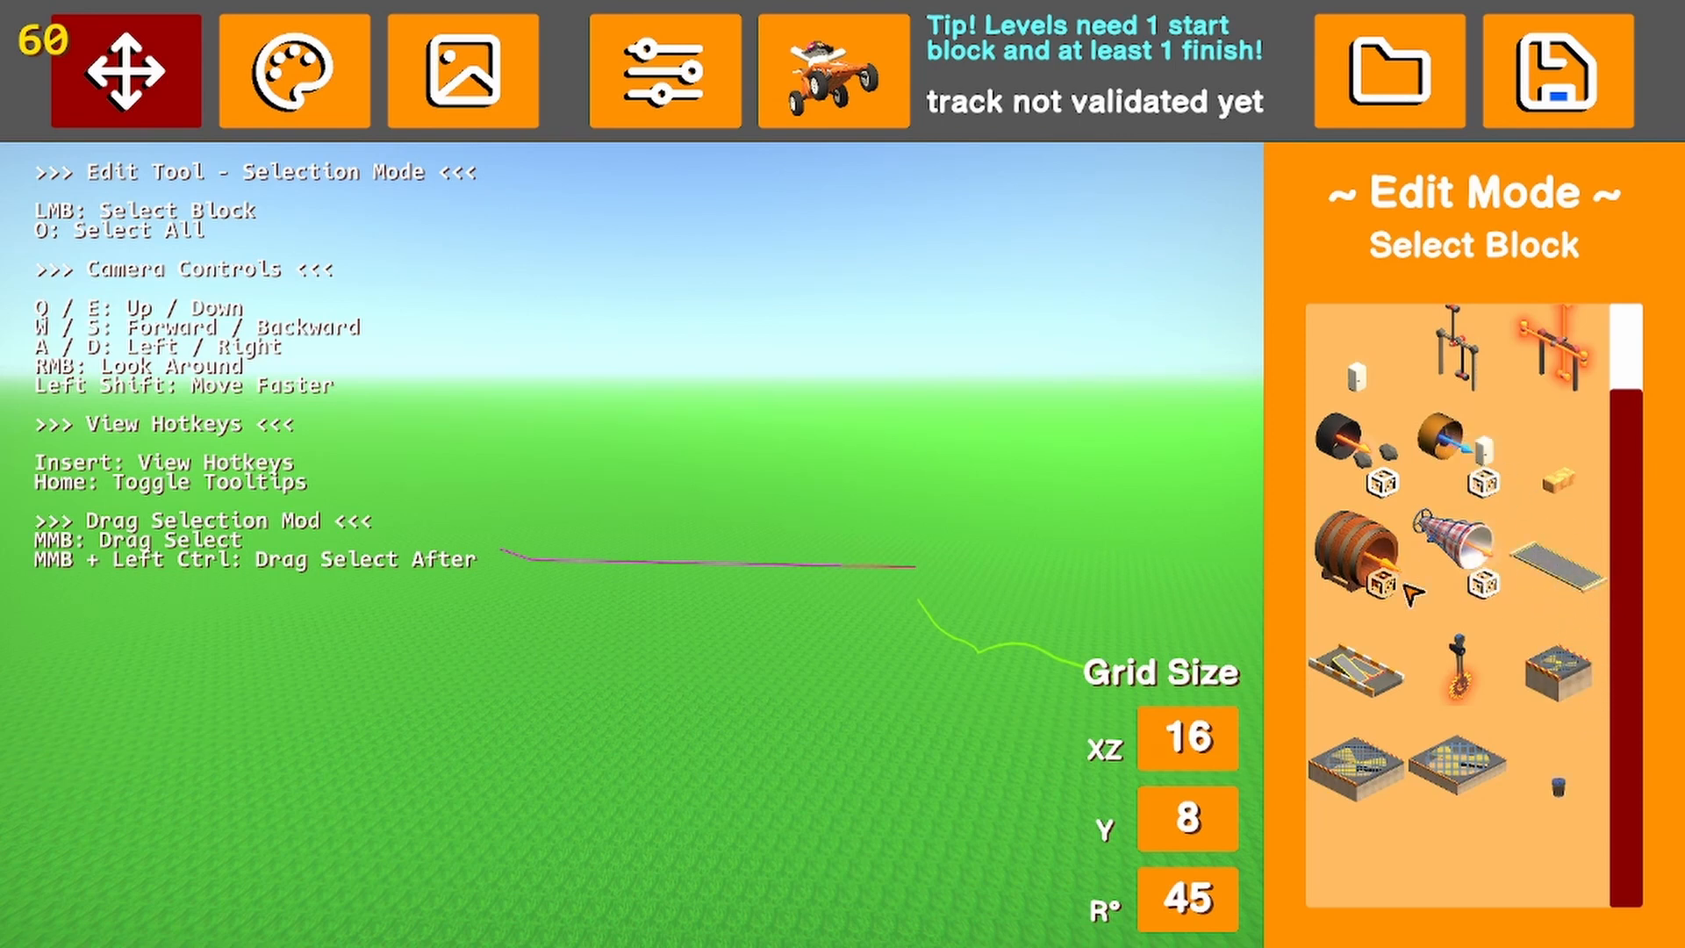
pyautogui.click(1593, 582)
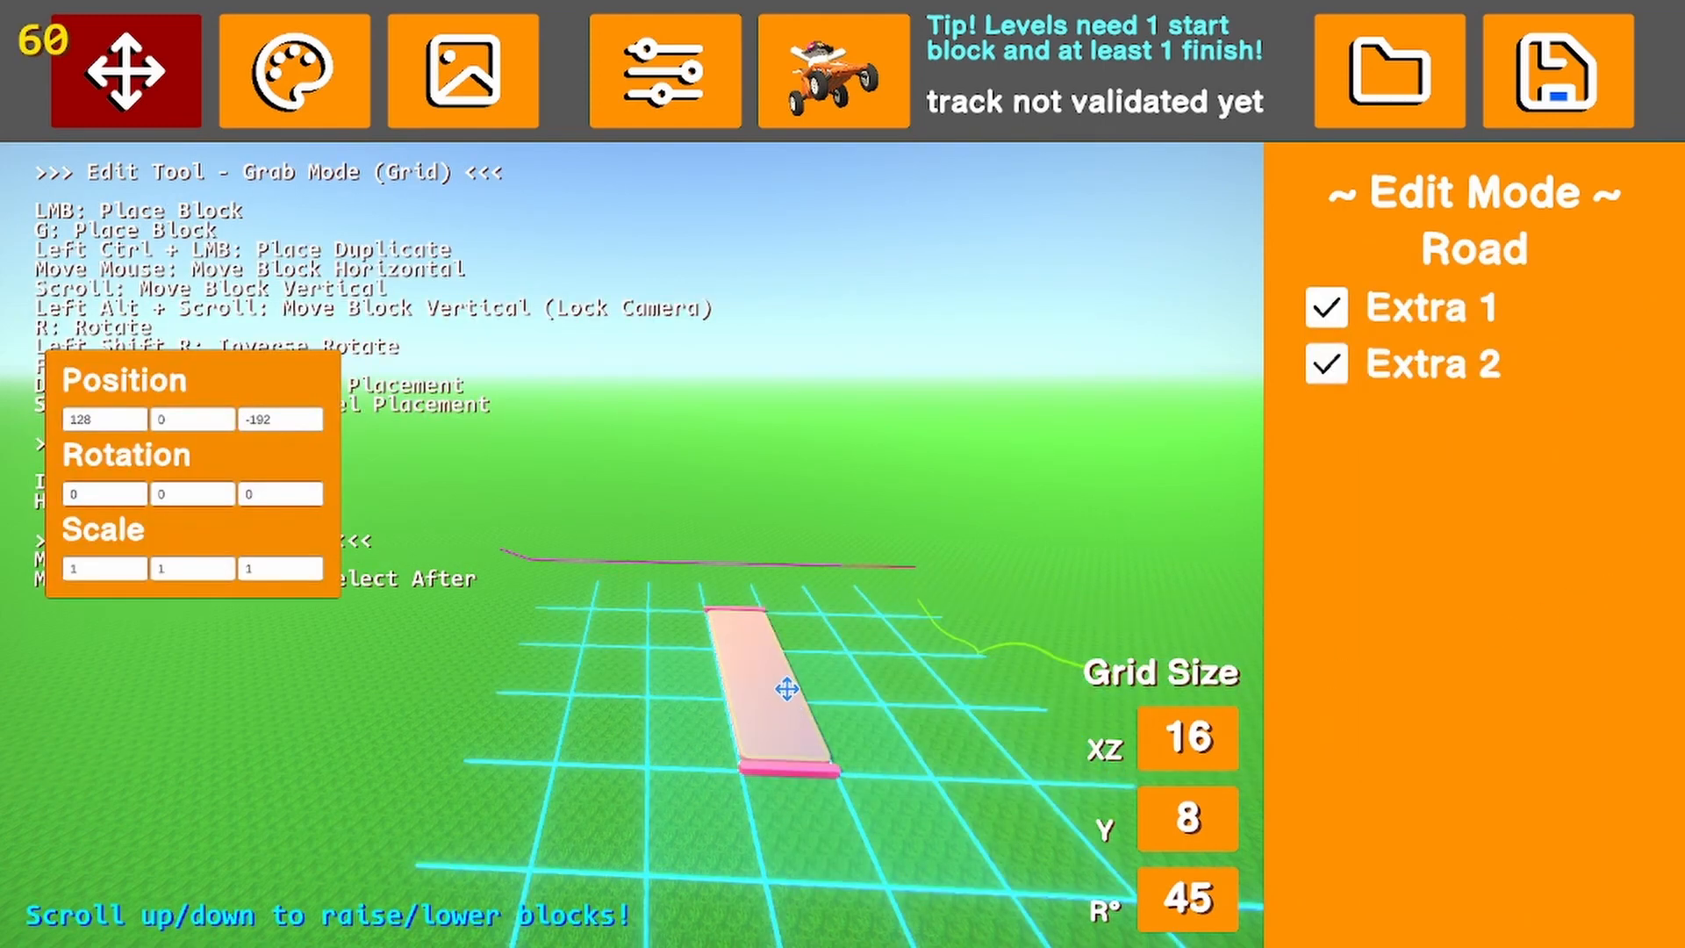
pyautogui.click(786, 688)
pyautogui.click(803, 830)
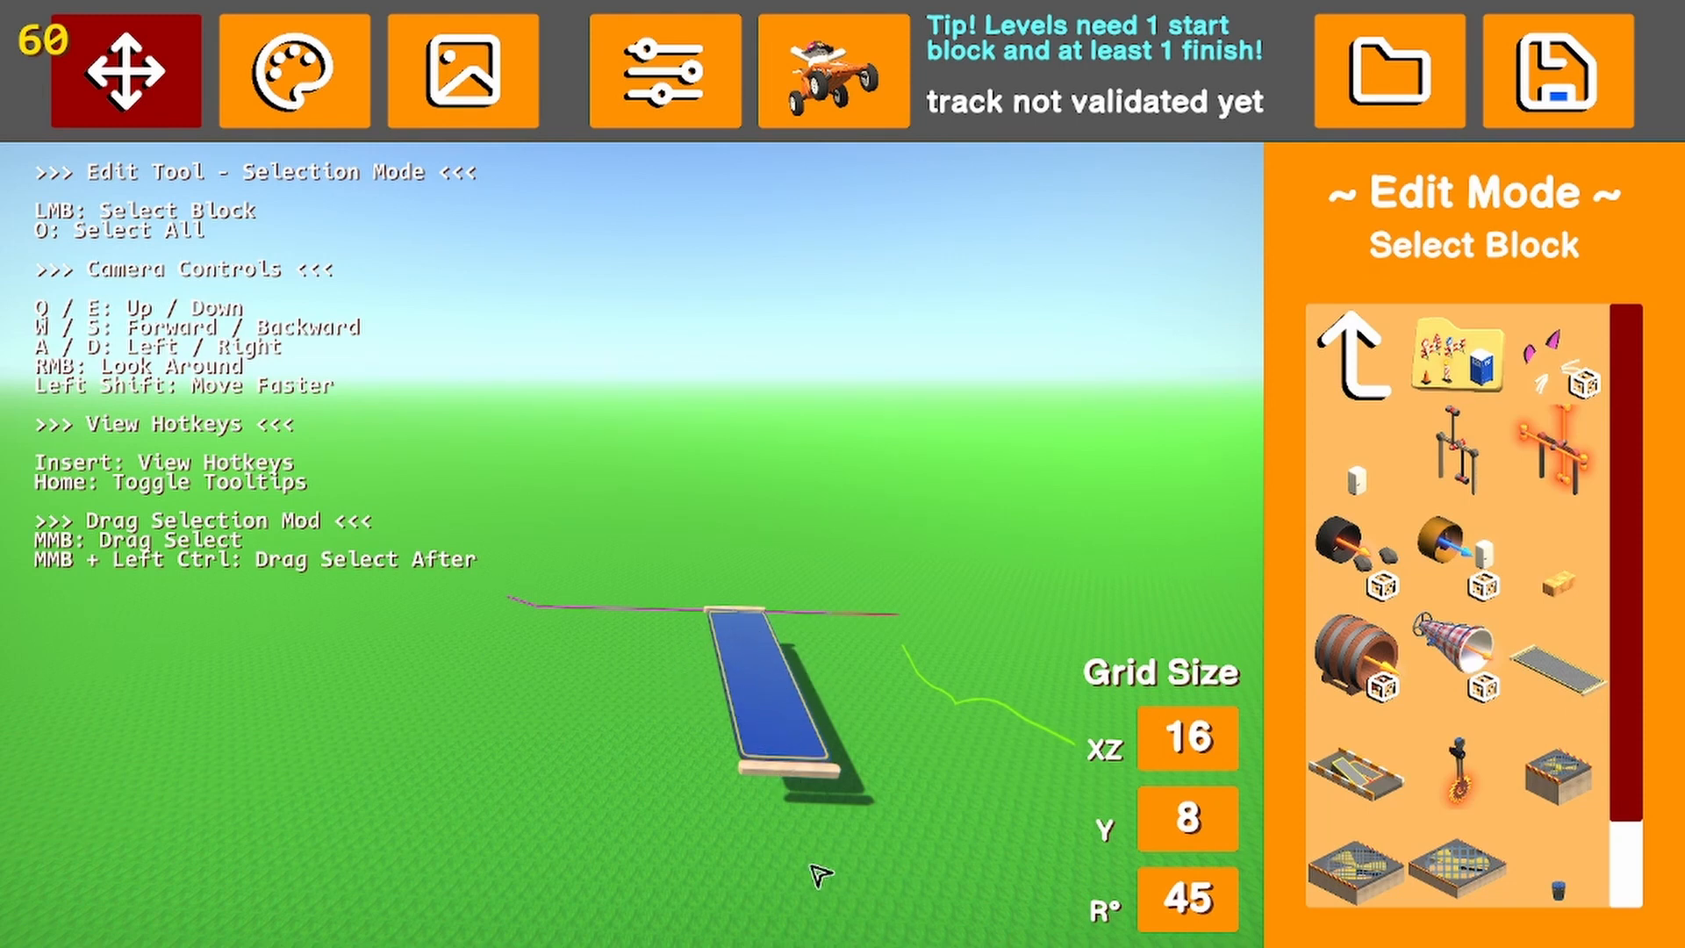
pyautogui.click(762, 709)
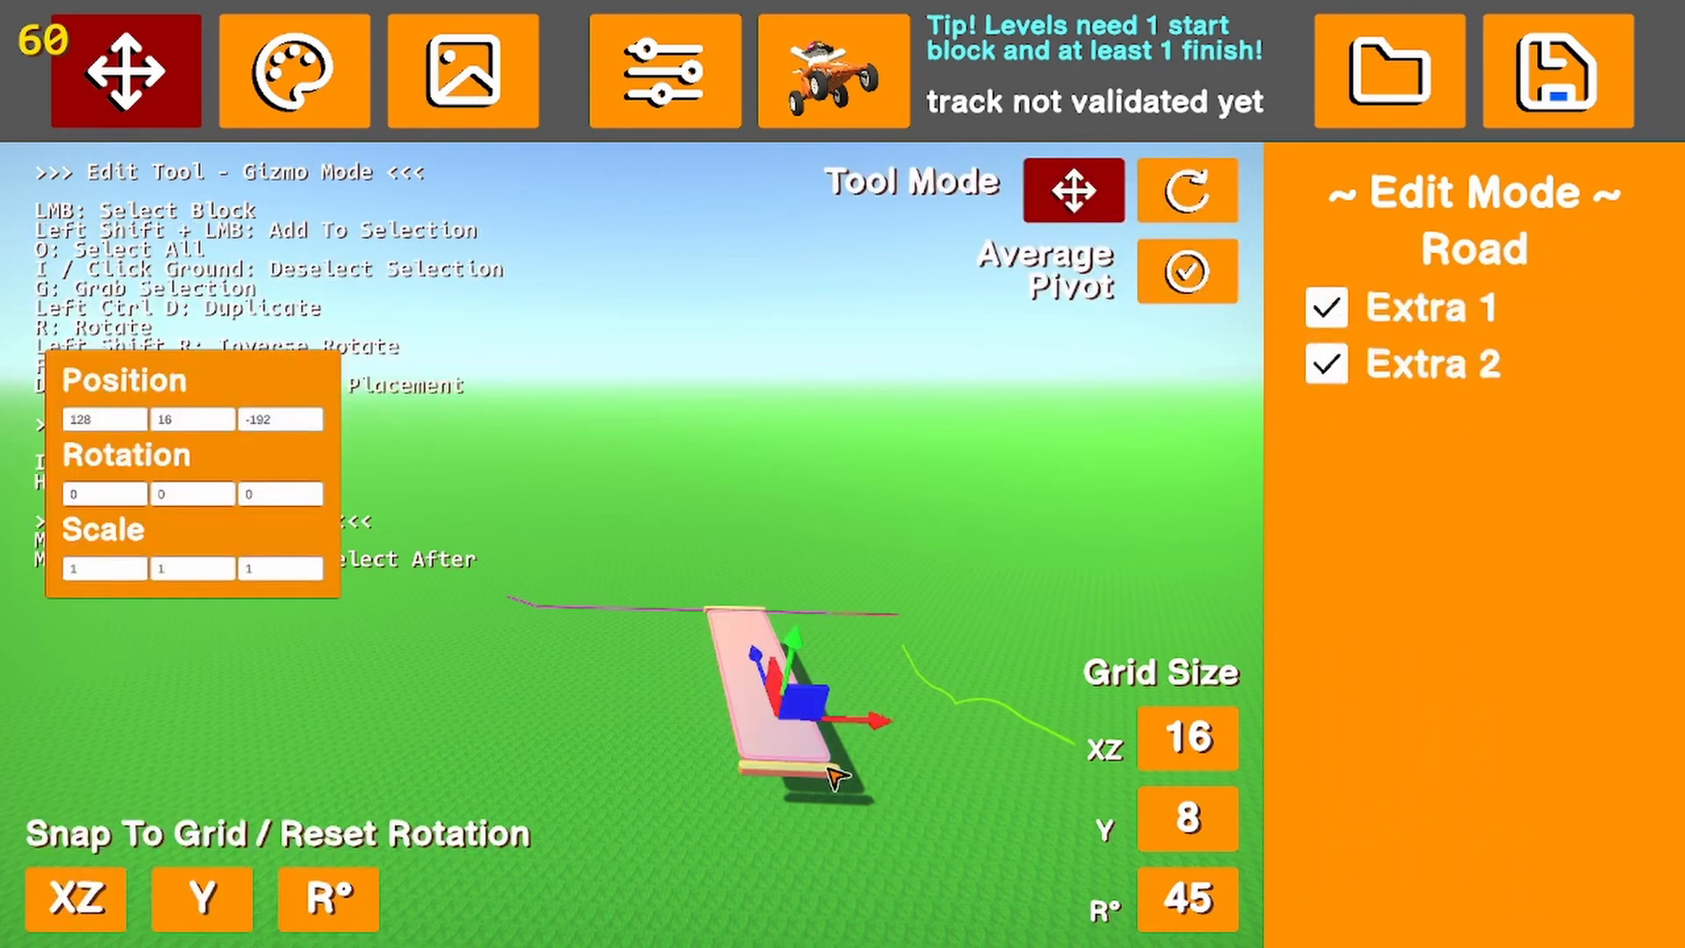
pyautogui.click(1326, 363)
pyautogui.click(1326, 308)
pyautogui.press('Delete')
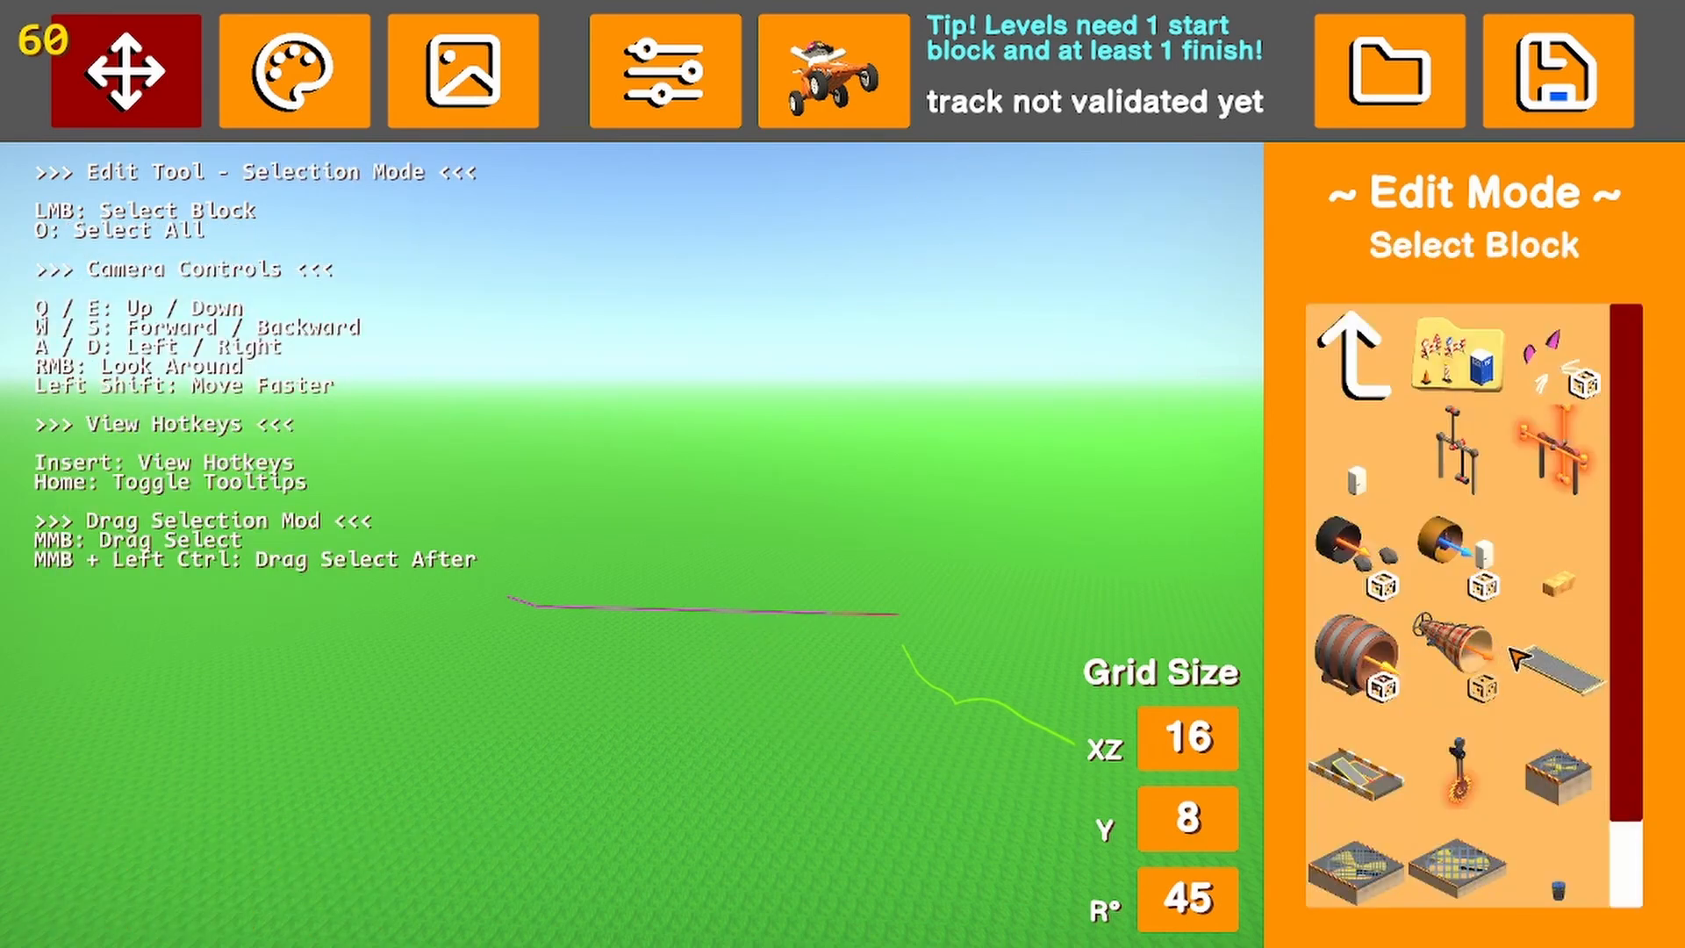
# Try out the barrier road with moving floor panels and the swinging saw blade, and delete both blocks
pyautogui.scroll(-3, 1518, 667)
pyautogui.click(1369, 684)
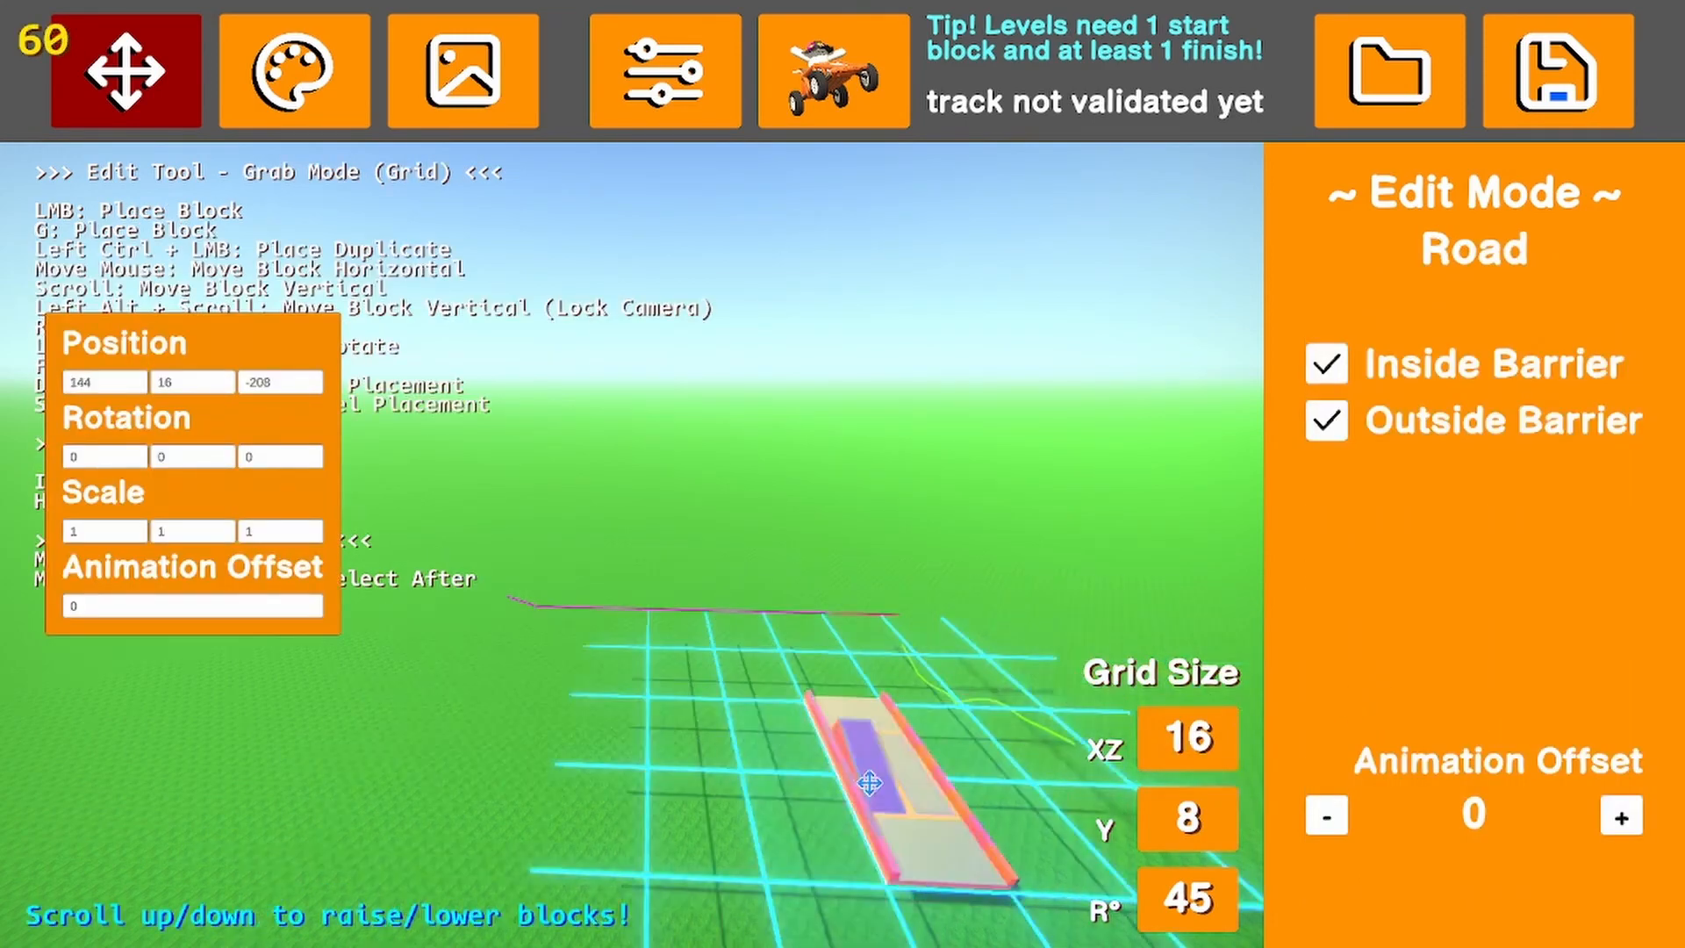
pyautogui.click(829, 779)
pyautogui.click(812, 795)
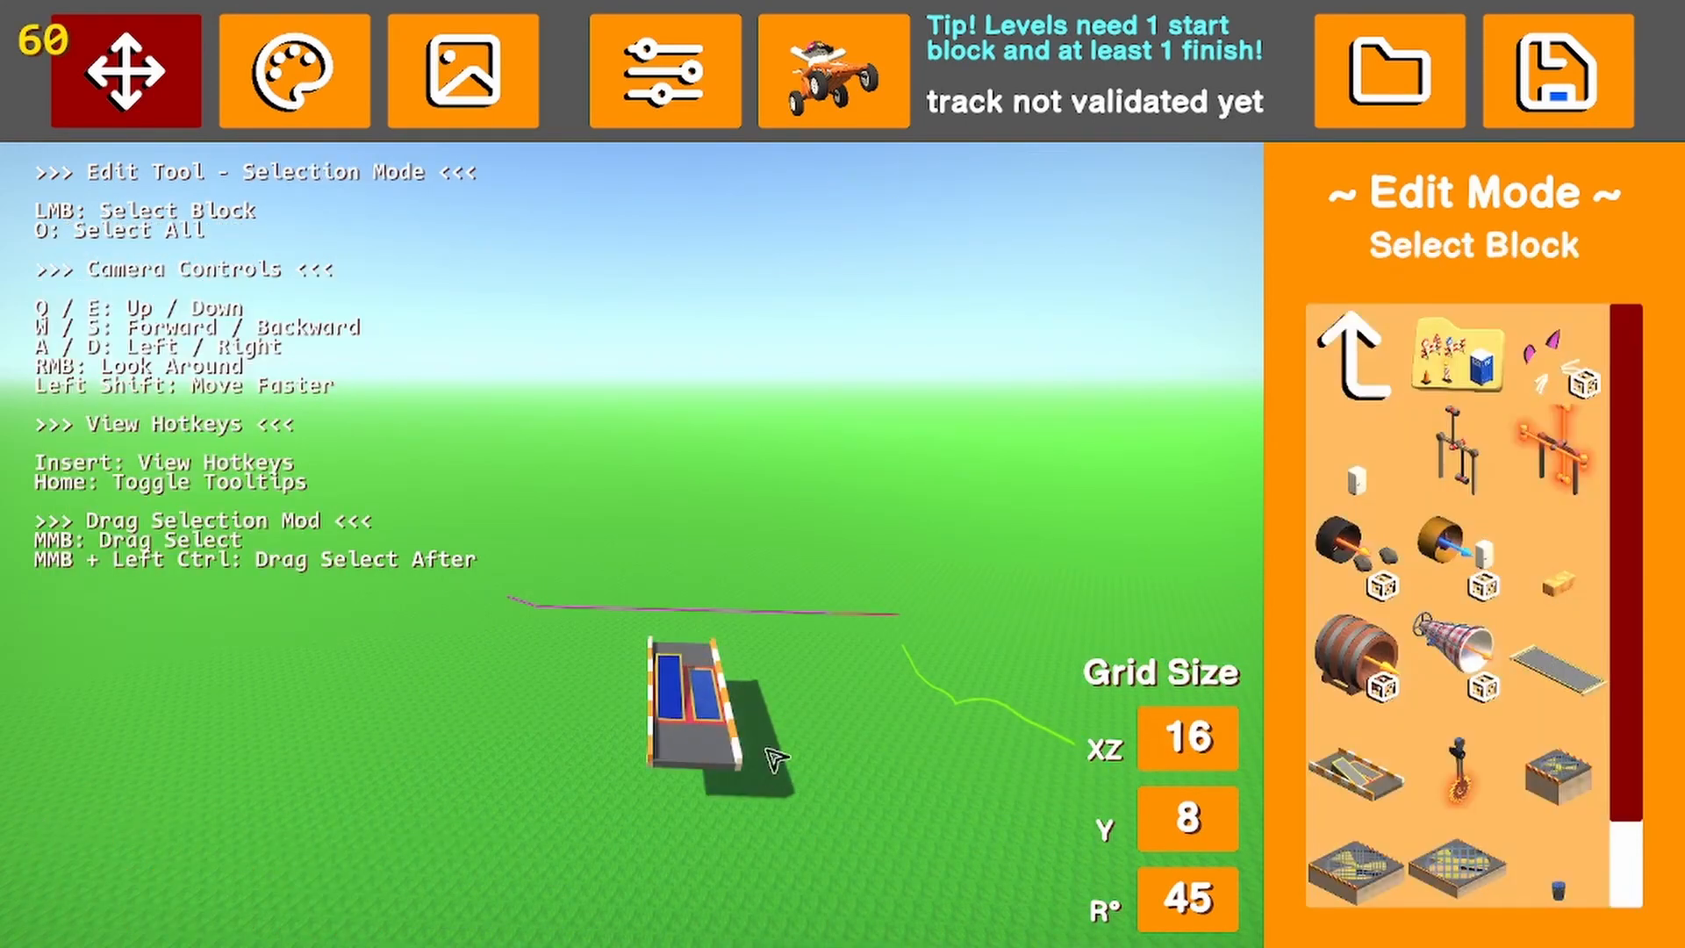
pyautogui.click(715, 693)
pyautogui.press('Delete')
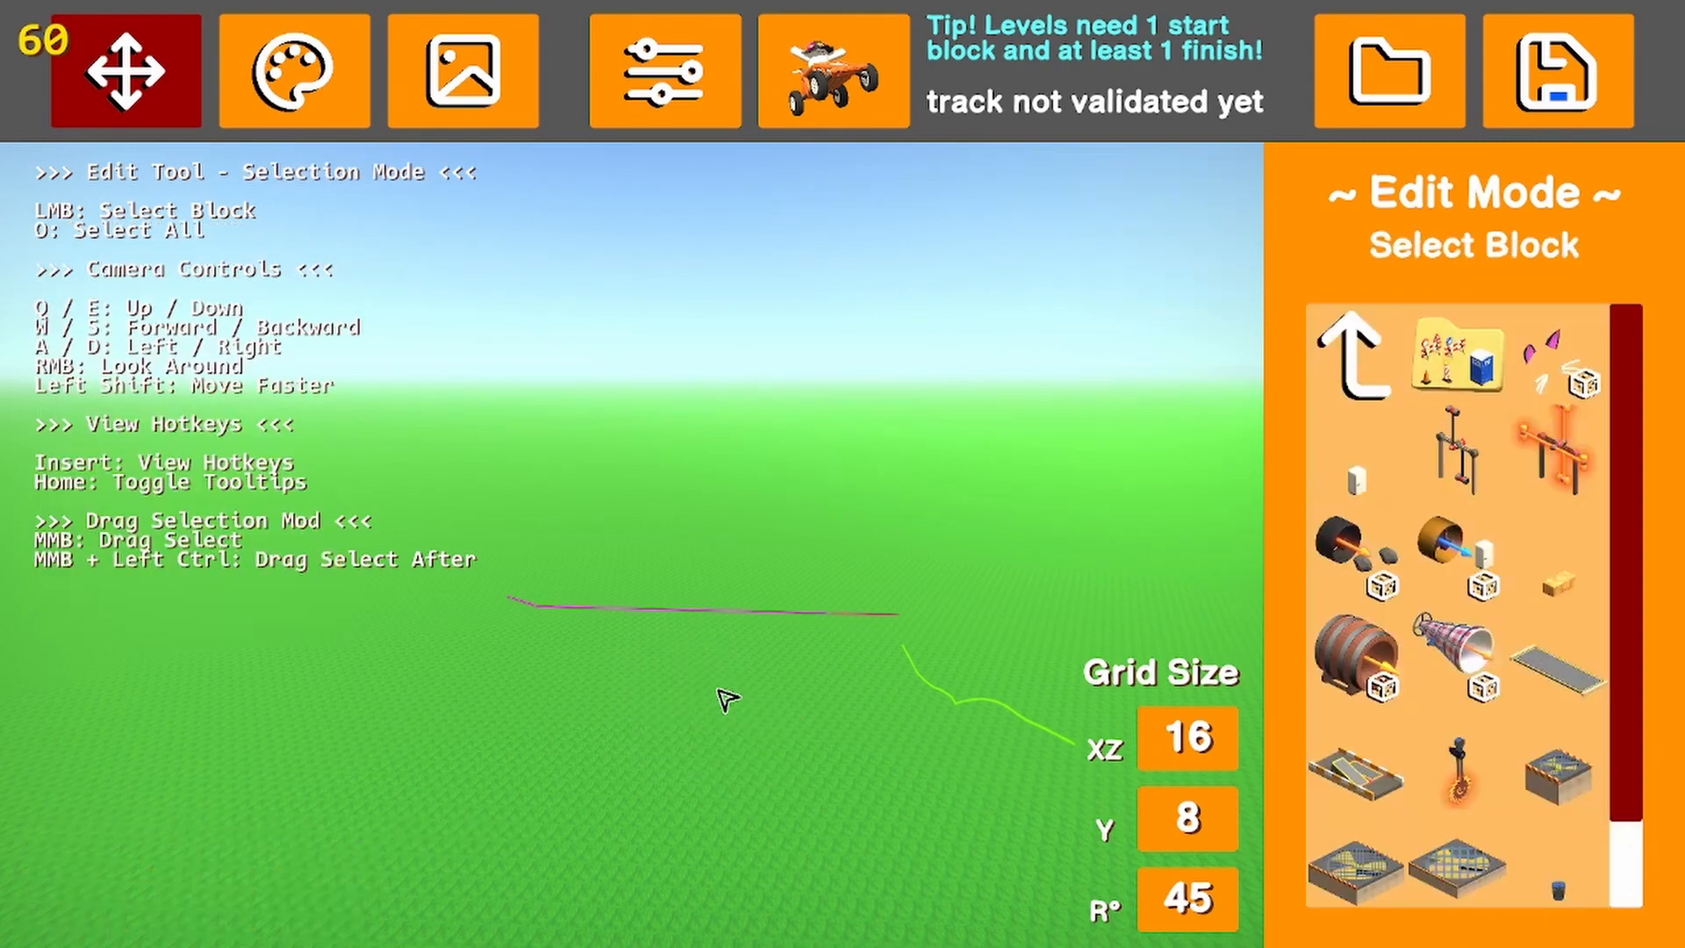
pyautogui.click(1457, 772)
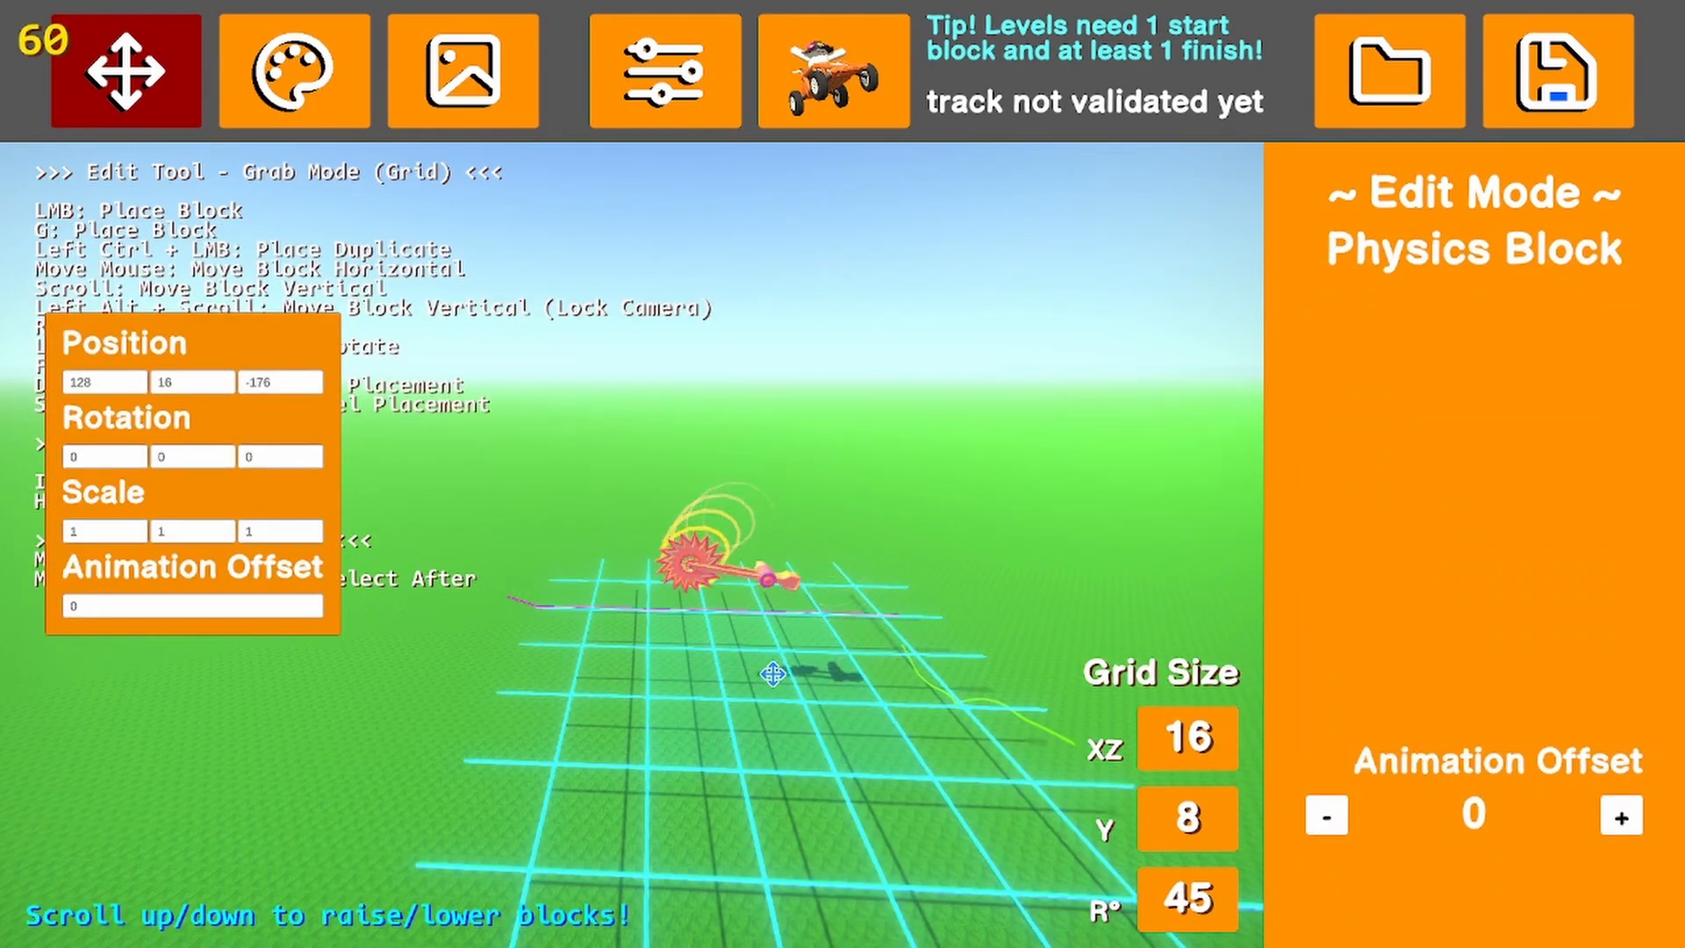
pyautogui.press('Delete')
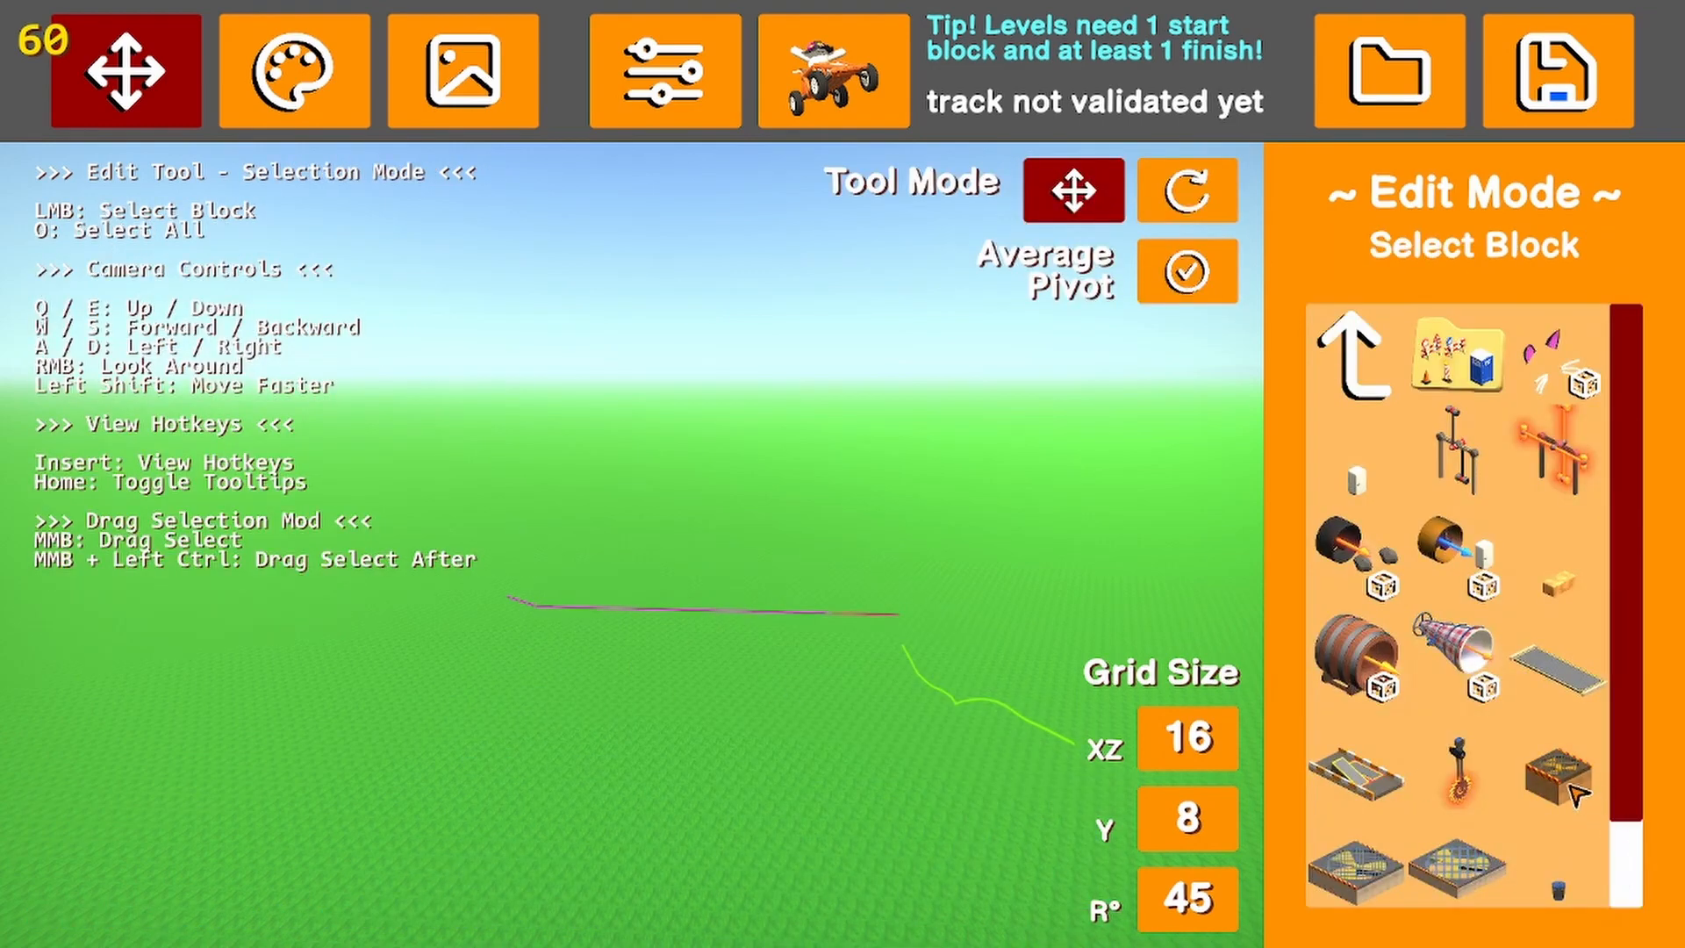
# Place the square fan block with its air stream pointing up at position 112, 16, -176
pyautogui.scroll(-2, 1580, 808)
pyautogui.click(1571, 671)
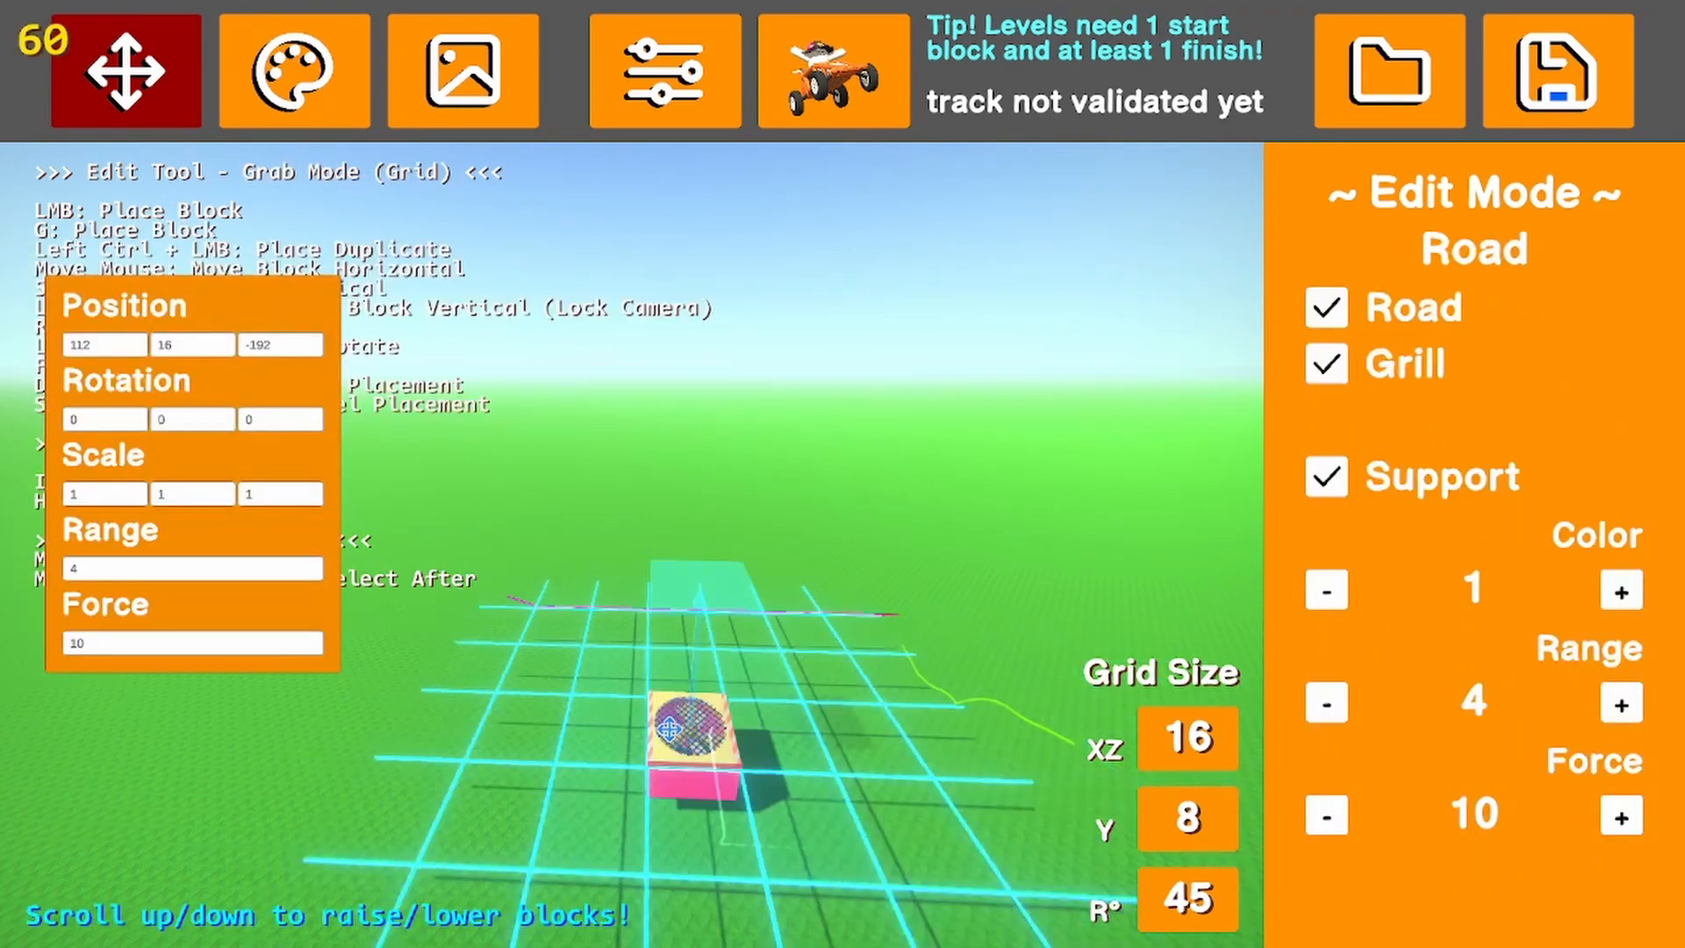
pyautogui.click(798, 714)
pyautogui.moveTo(798, 713); pyautogui.dragTo(971, 695, button='right')
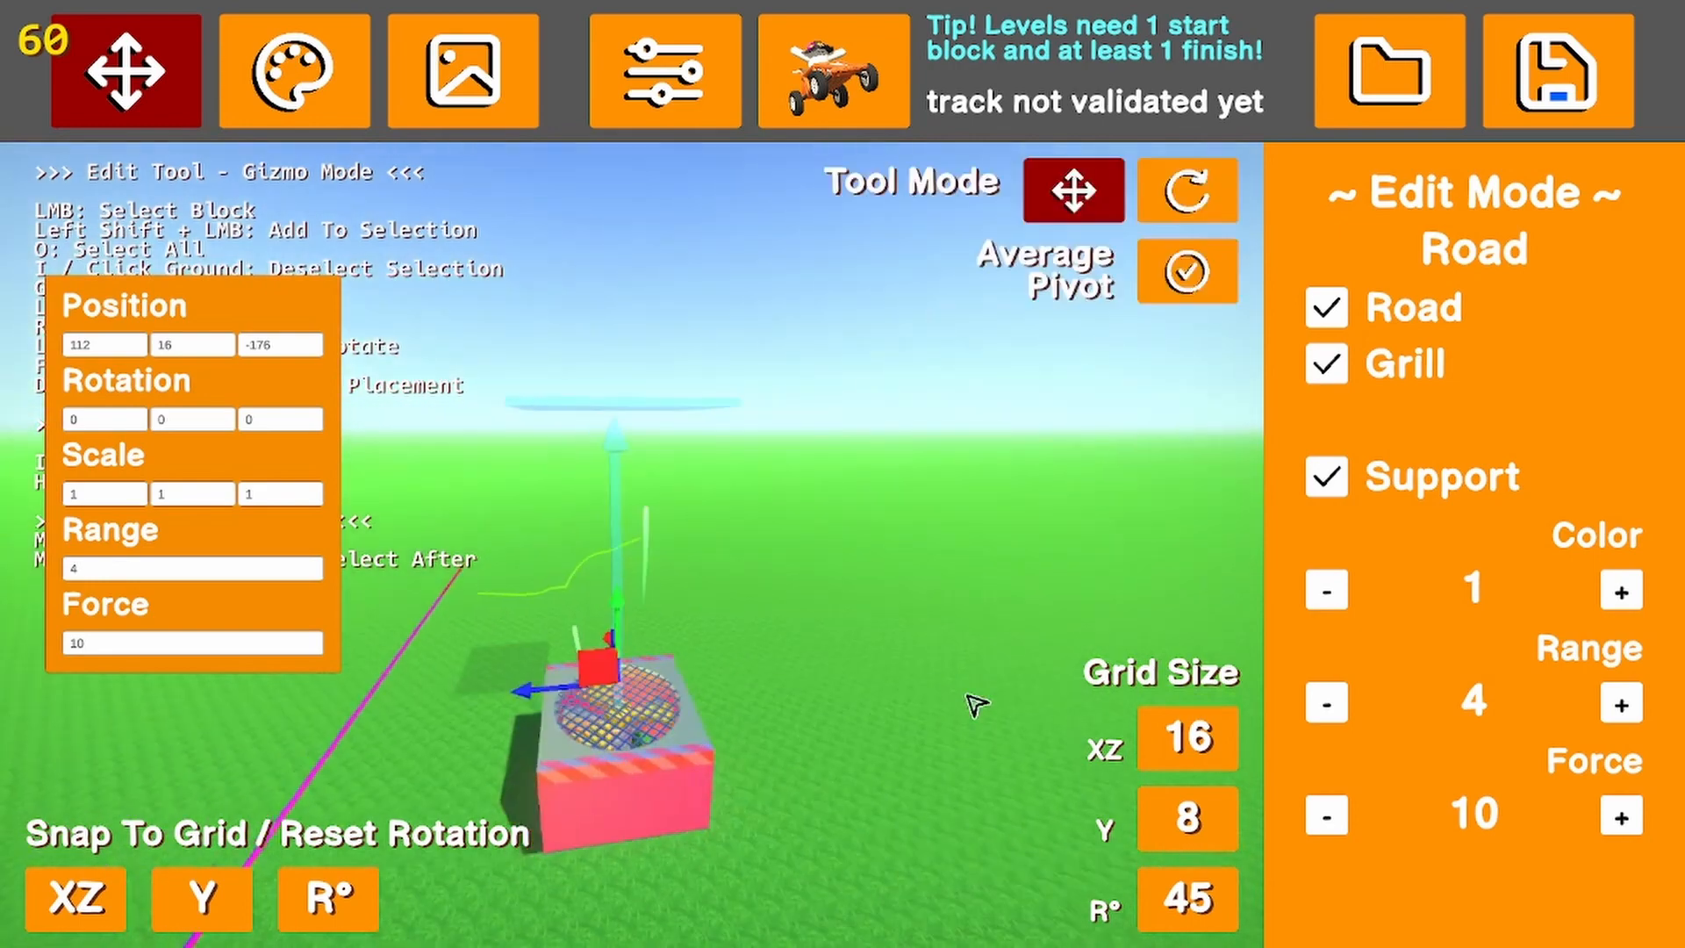
# Set the fan block's Color to 12
pyautogui.click(1622, 593)
pyautogui.click(1622, 592)
pyautogui.click(1621, 593)
pyautogui.click(1622, 593)
pyautogui.click(1622, 592)
pyautogui.click(1622, 592)
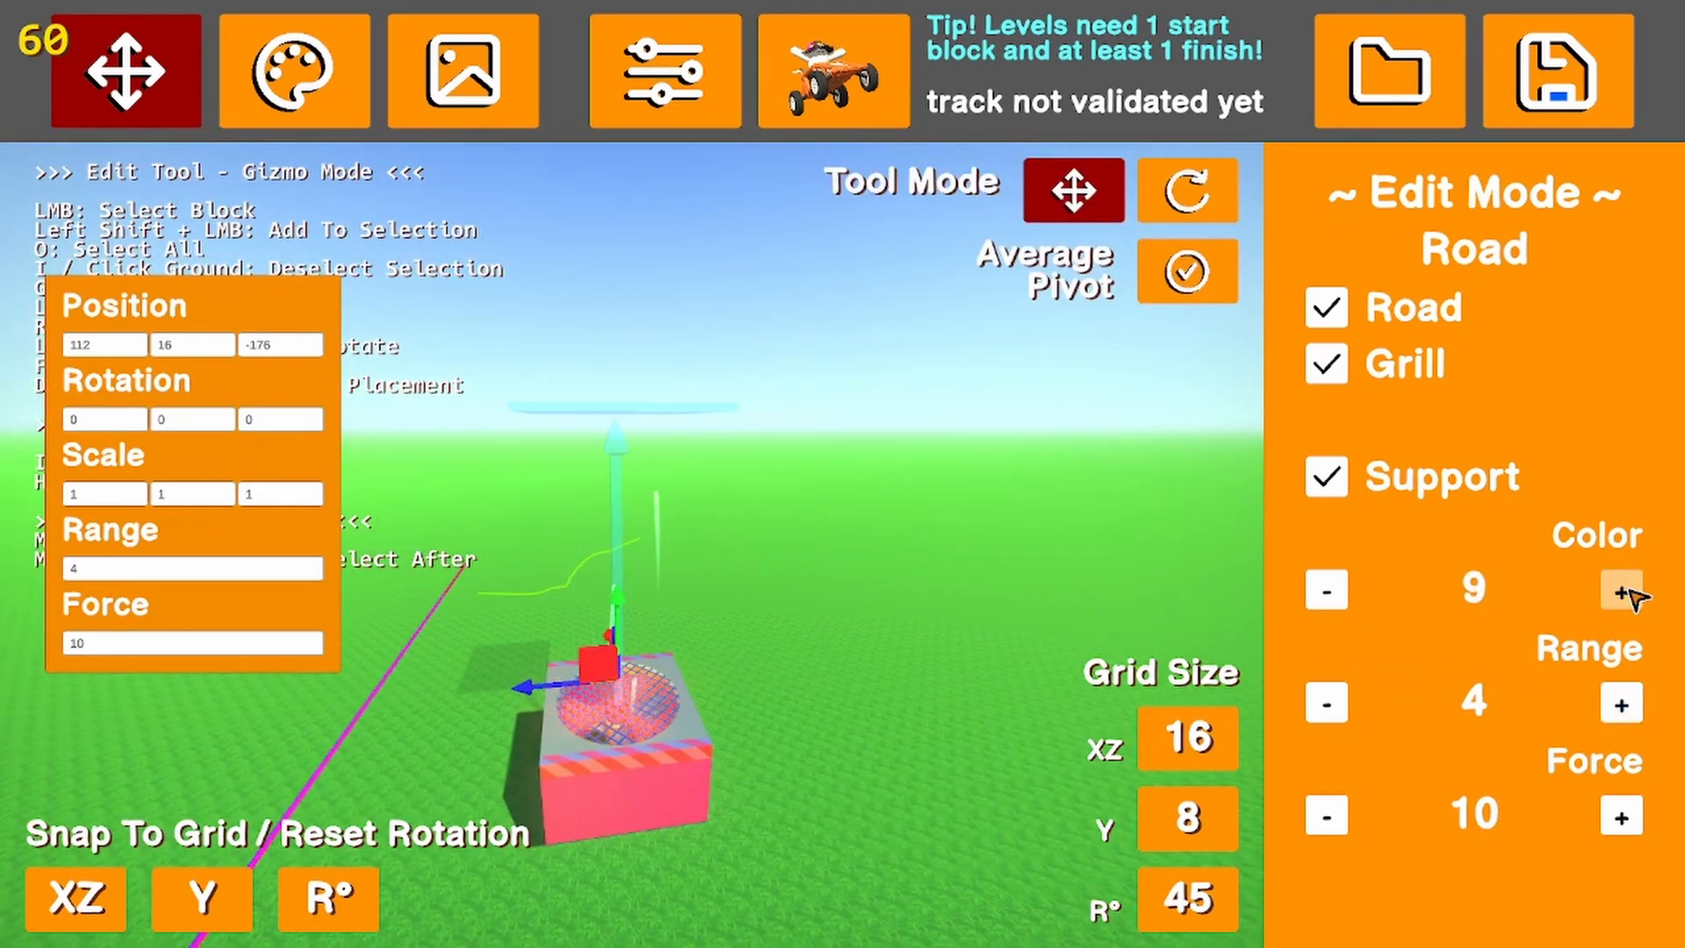
pyautogui.click(1630, 590)
pyautogui.click(1630, 589)
pyautogui.click(1630, 590)
pyautogui.click(974, 642)
pyautogui.click(594, 765)
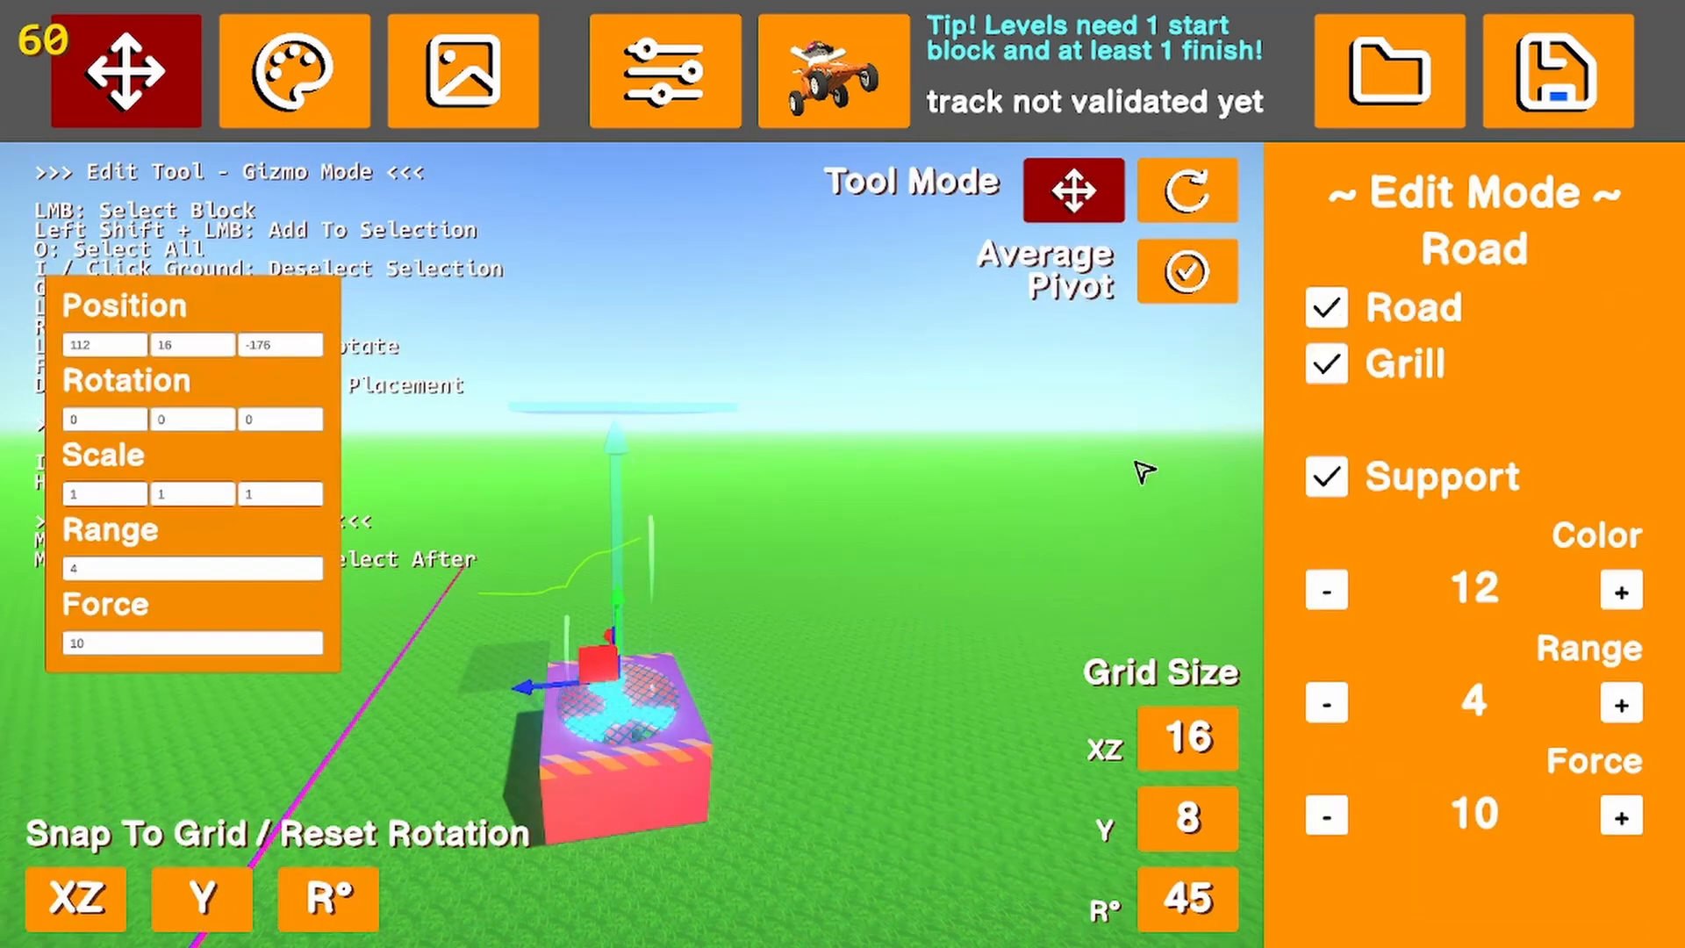
# Hide the fan's Road, Grill and Support parts to view the bare blades, and restore all three
pyautogui.click(1326, 307)
pyautogui.click(1326, 363)
pyautogui.click(1326, 477)
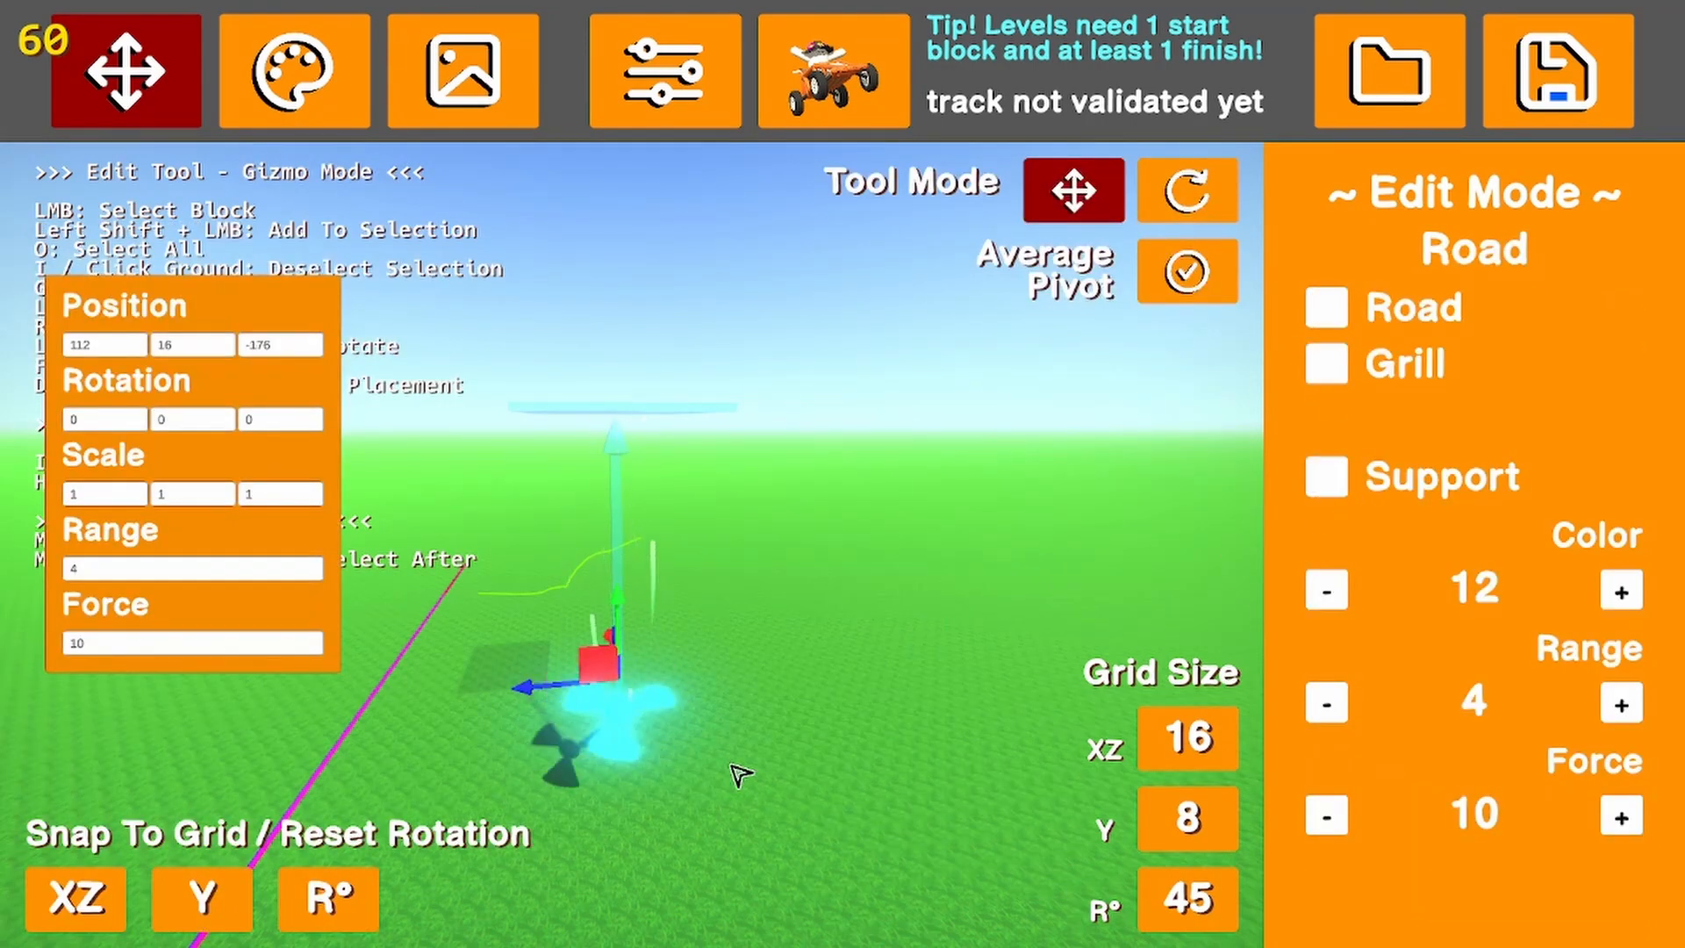
pyautogui.moveTo(650, 745); pyautogui.dragTo(989, 708, button='right')
pyautogui.press('a')
pyautogui.click(1326, 476)
pyautogui.click(1326, 363)
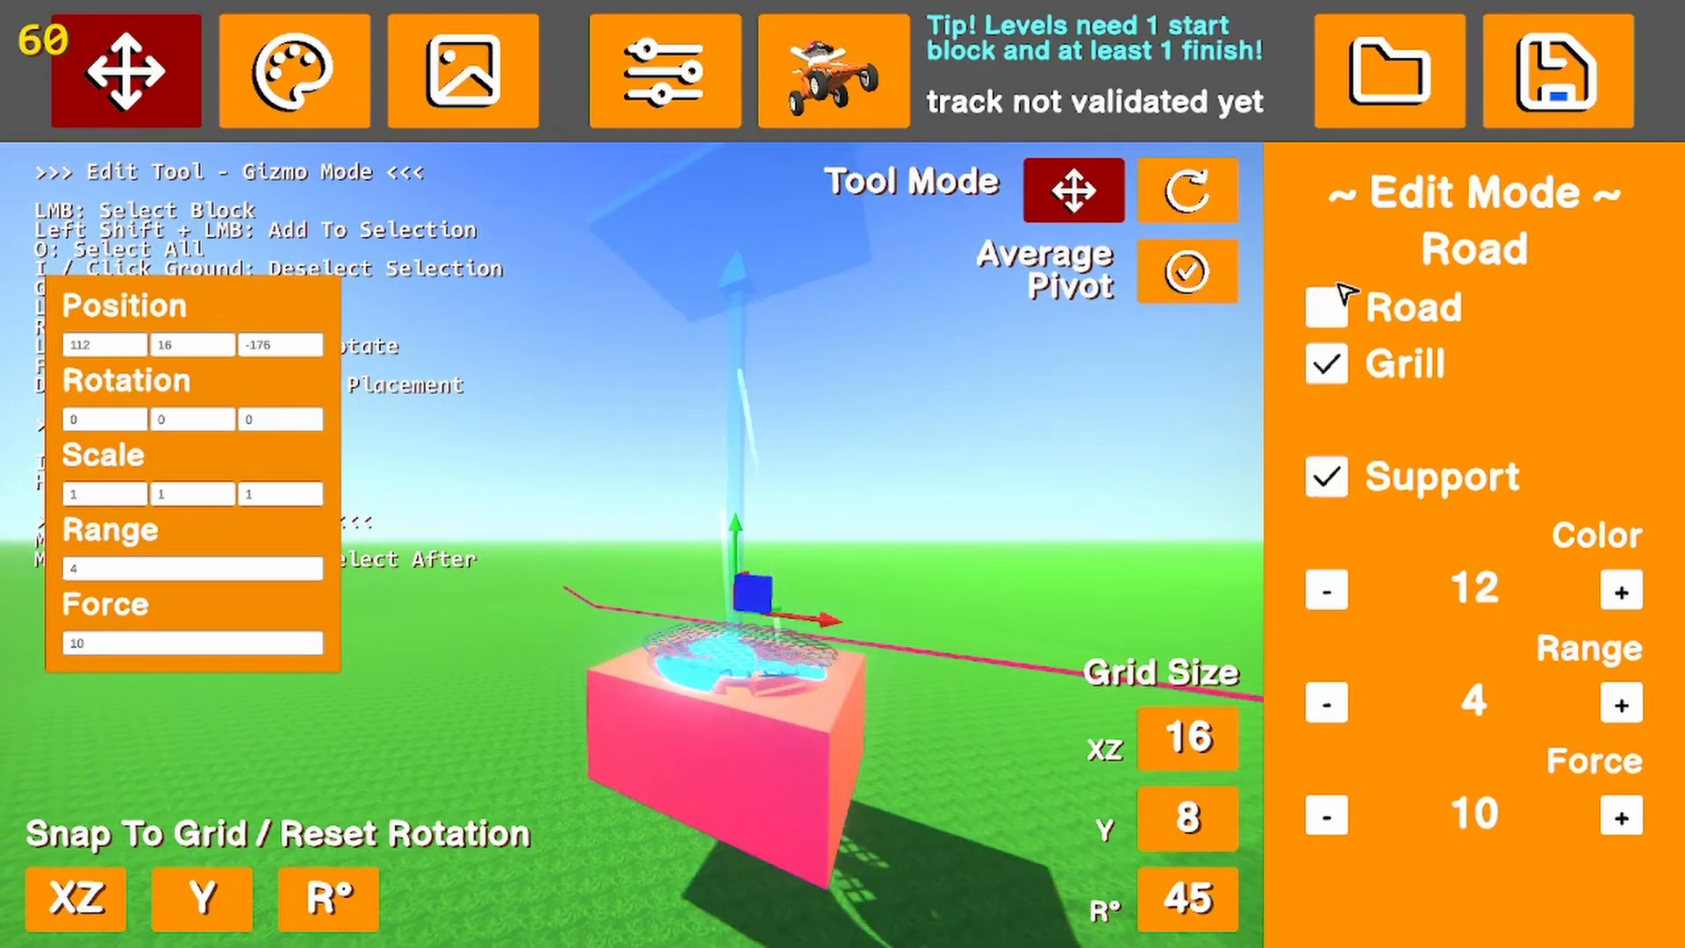
pyautogui.click(1327, 305)
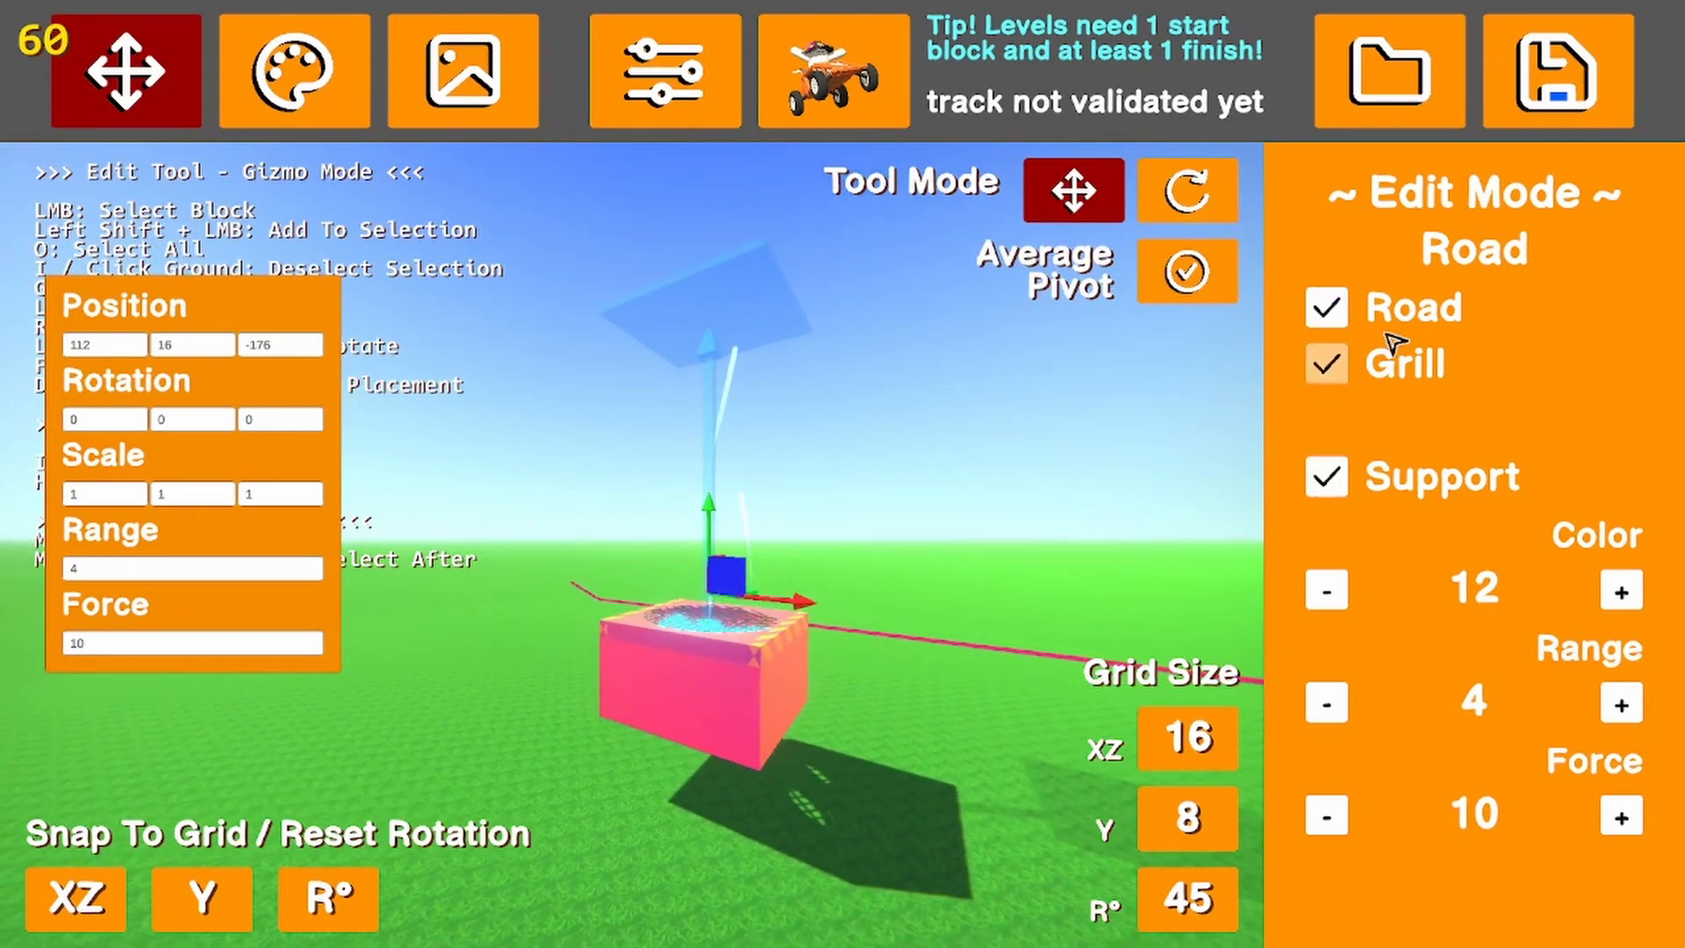
# Rotate the fan block 180 degrees about Z so it blows downward, and raise it to height 48
pyautogui.click(1189, 190)
pyautogui.moveTo(755, 575); pyautogui.dragTo(643, 842)
pyautogui.click(1078, 193)
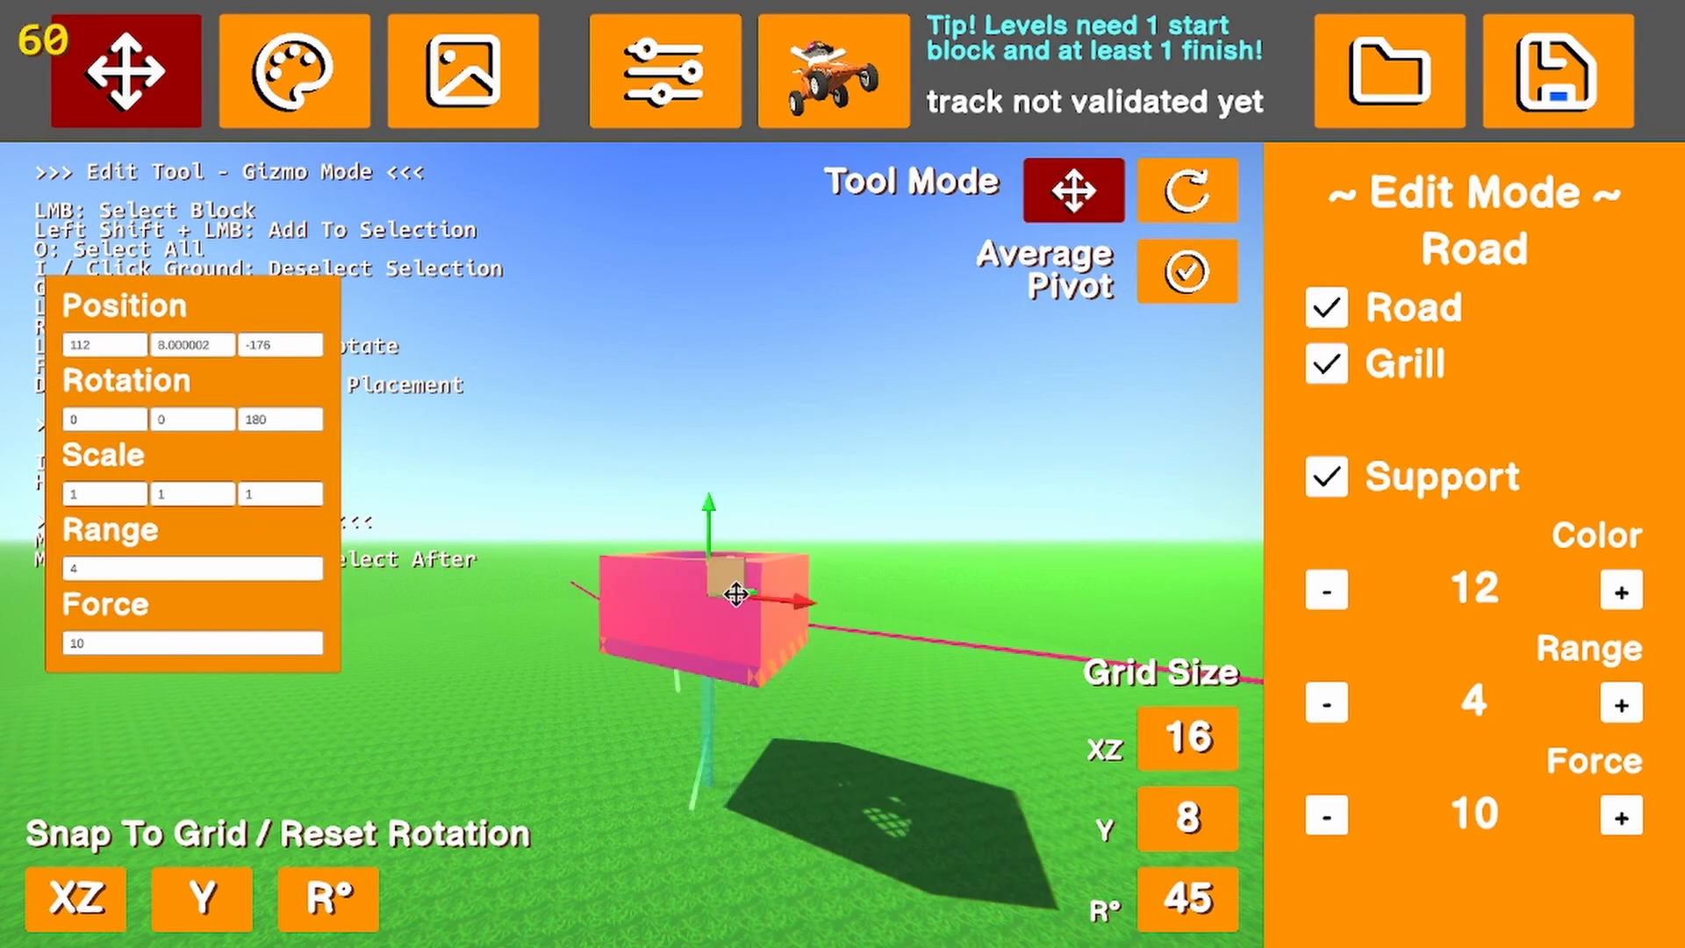
pyautogui.moveTo(735, 594); pyautogui.dragTo(695, 226)
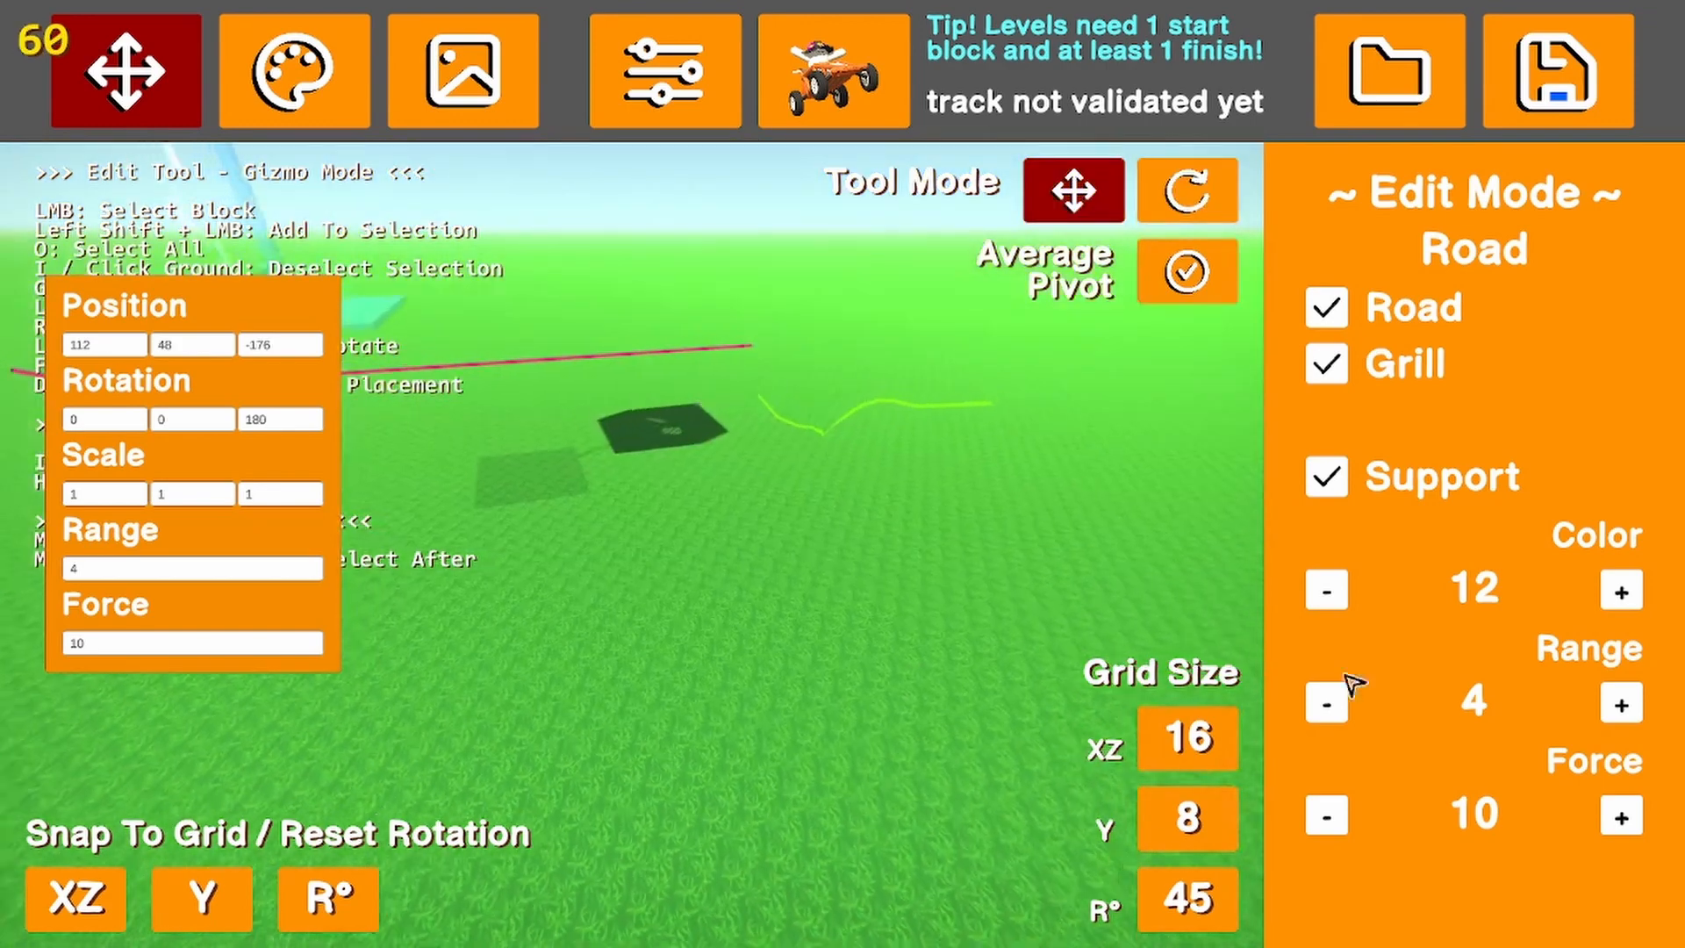
# Set the upside-down fan's Force to -17 and inspect it from below
pyautogui.doubleClick(1327, 816)
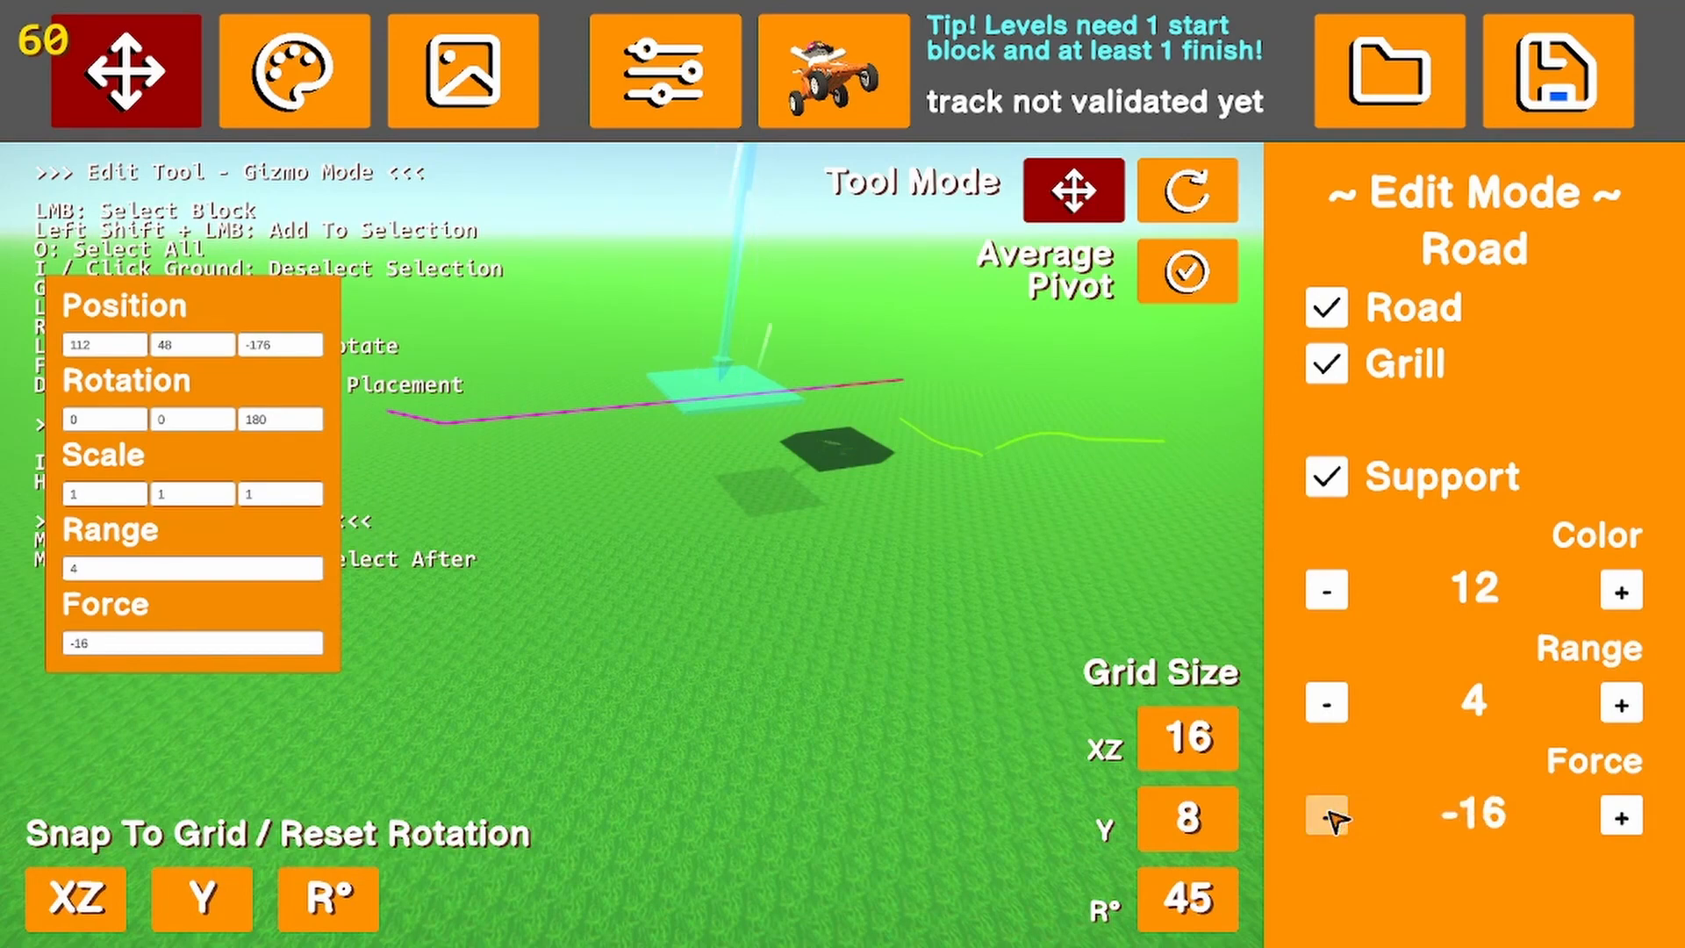
pyautogui.click(1328, 816)
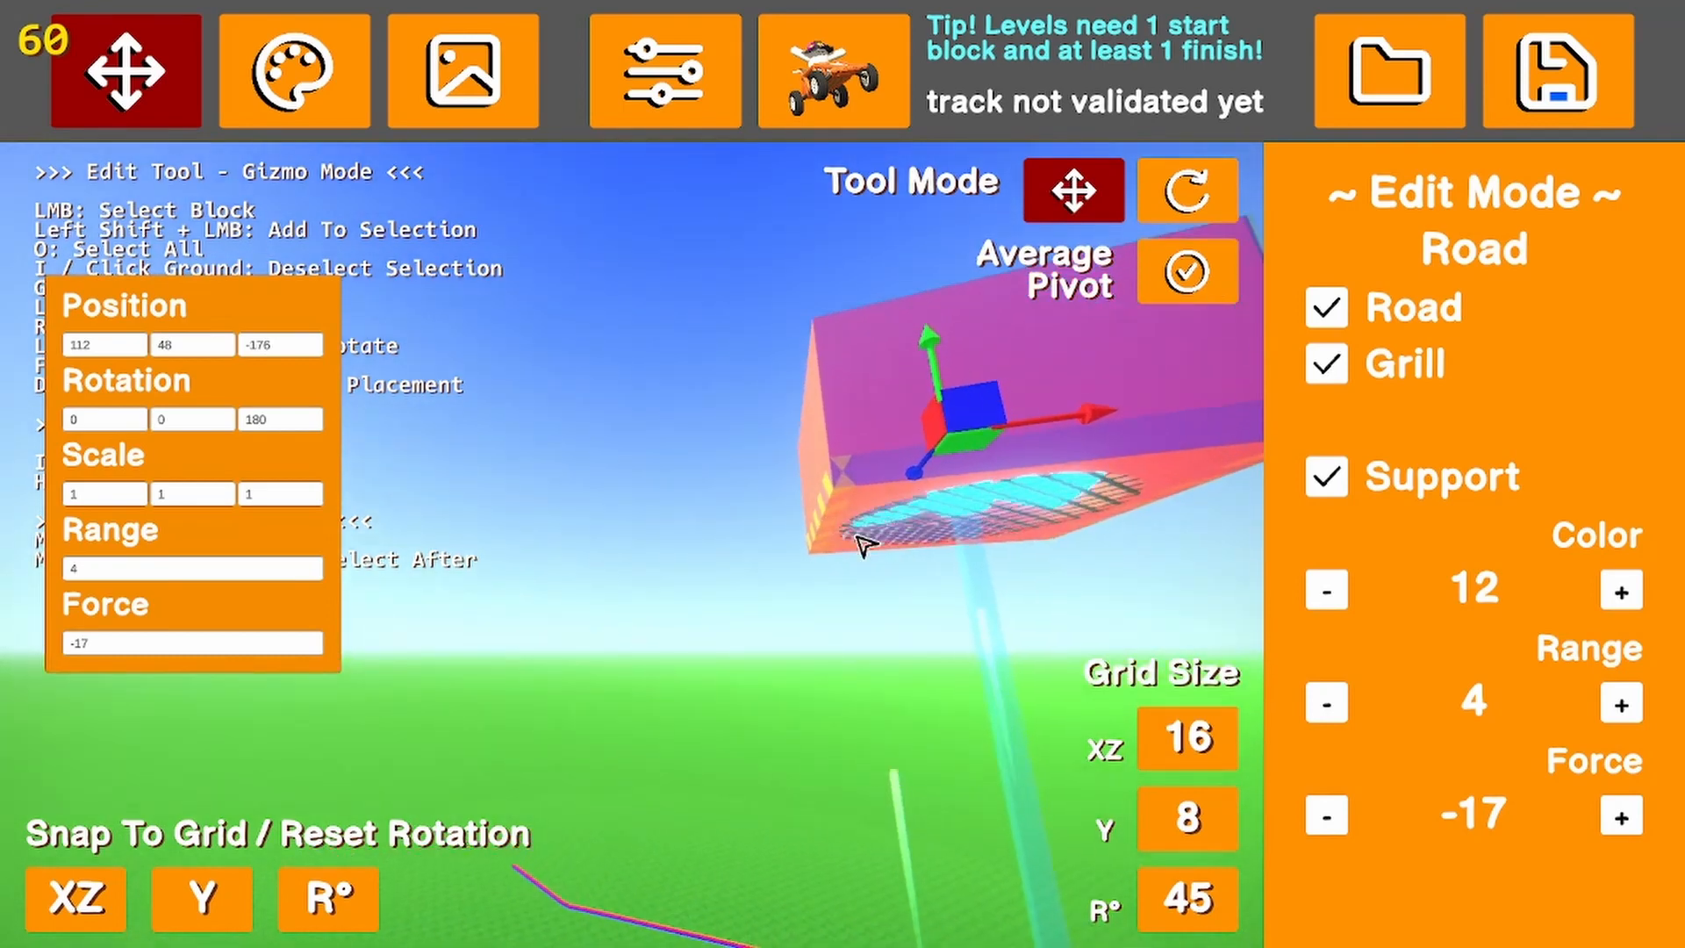
pyautogui.press('w')
pyautogui.press('d')
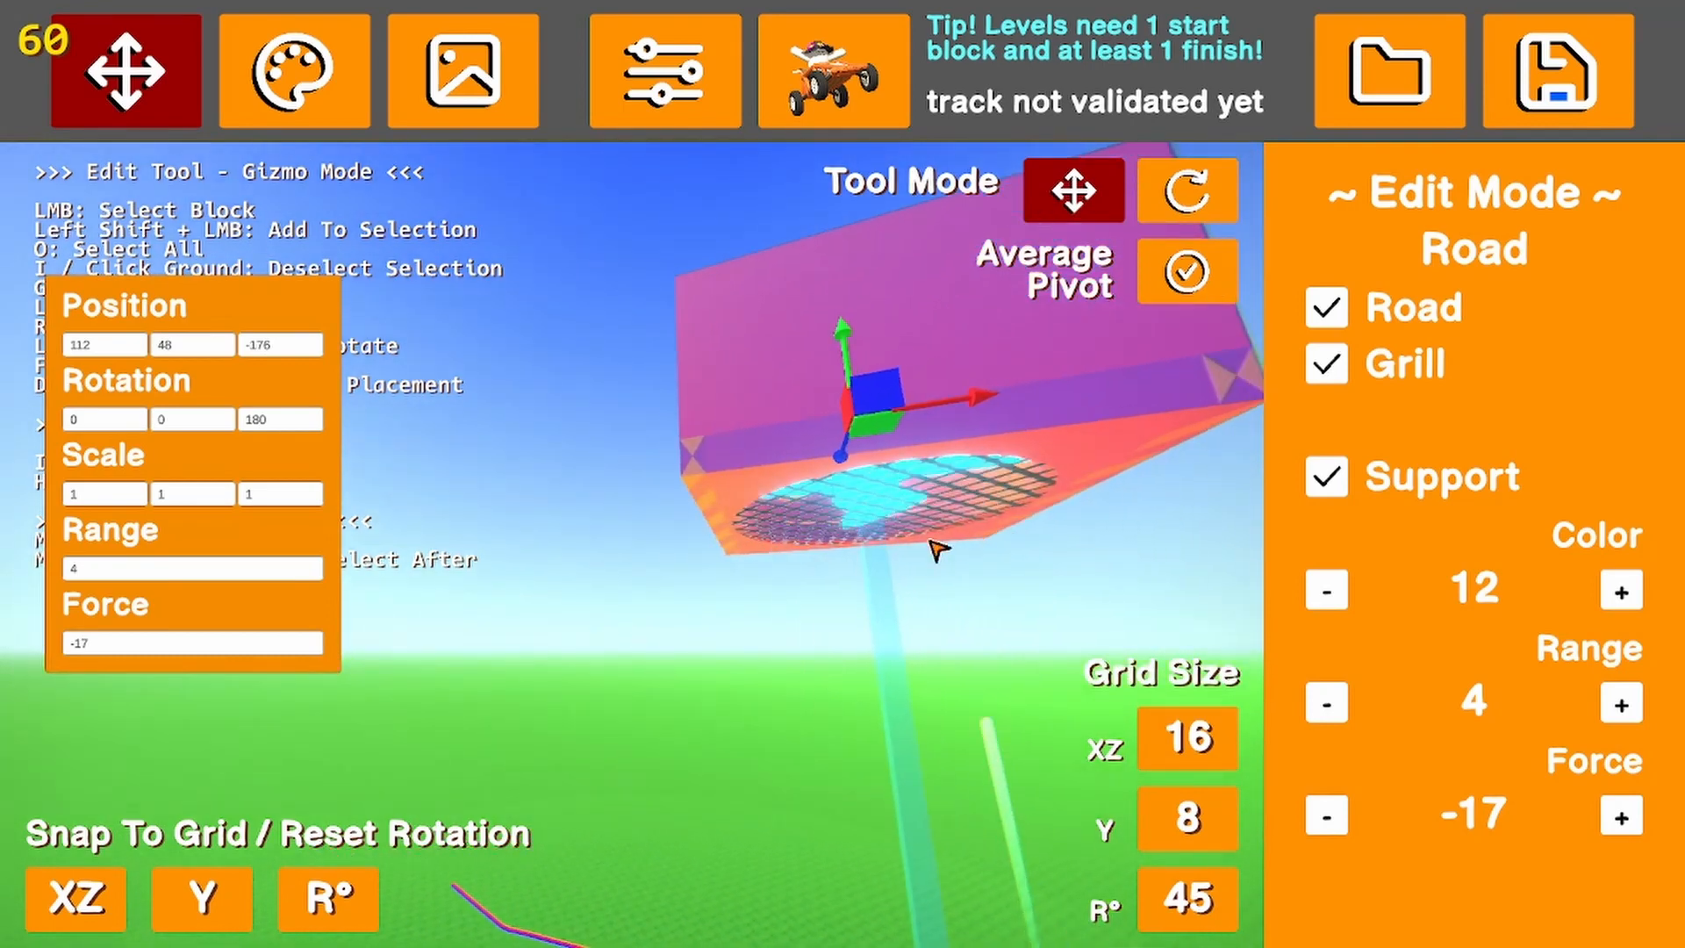
# Set the upside-down fan block's Range to 16
pyautogui.click(982, 338)
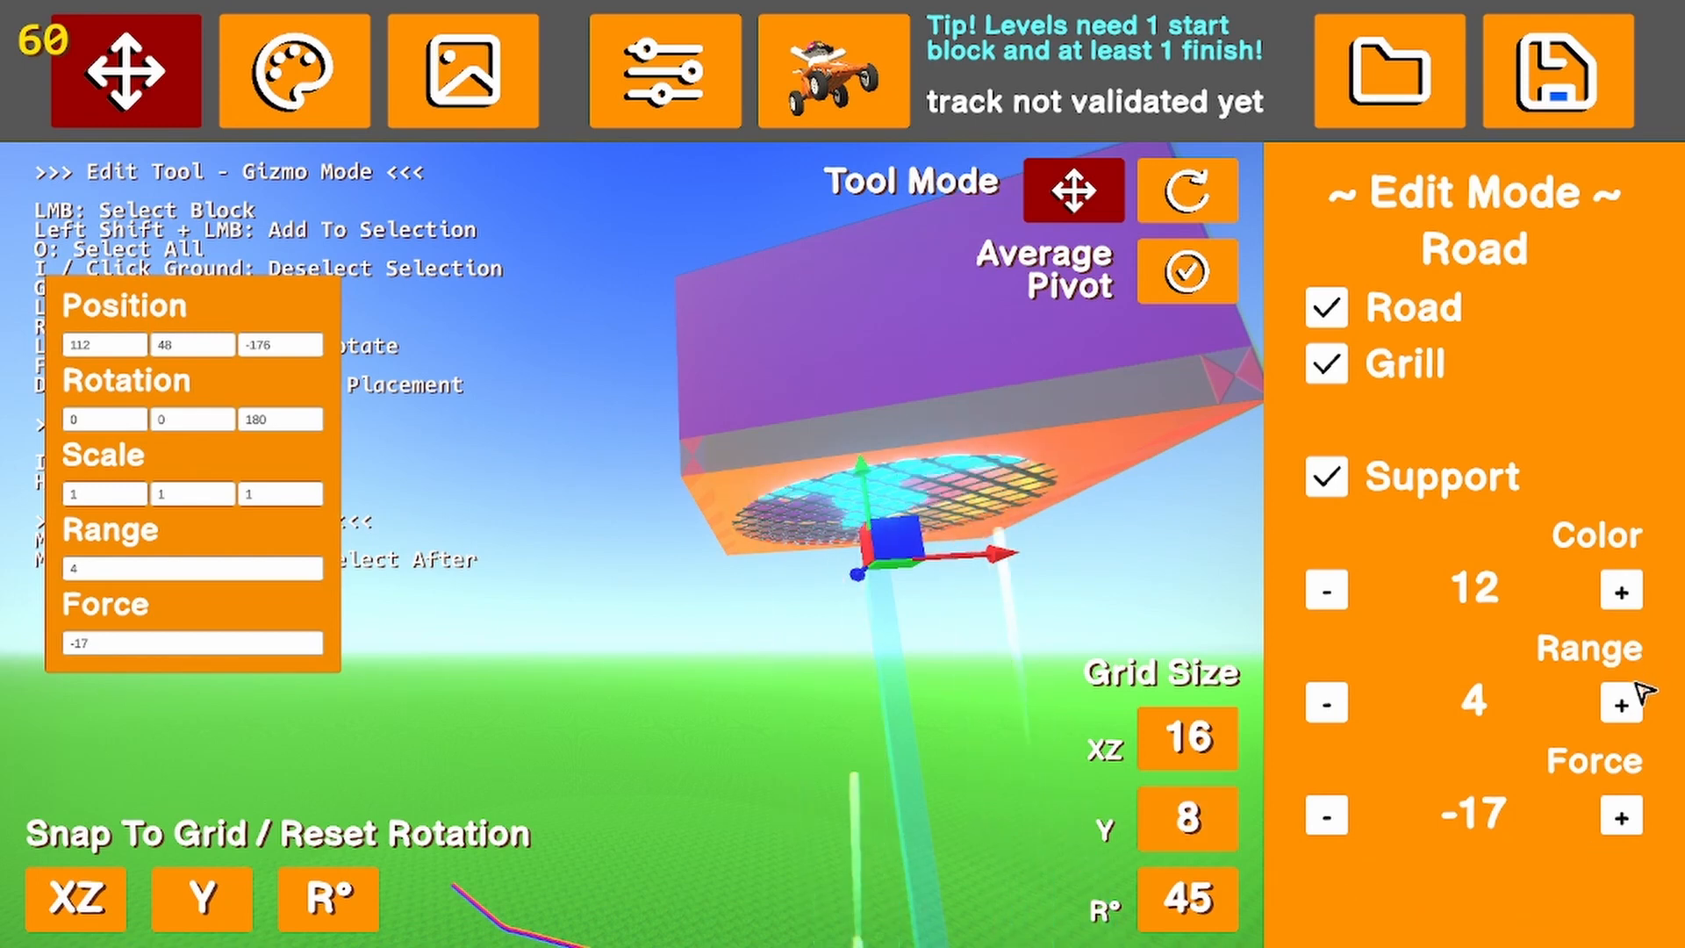
pyautogui.click(1619, 702)
pyautogui.click(1619, 703)
pyautogui.click(1619, 702)
pyautogui.click(1619, 702)
pyautogui.click(1617, 704)
pyautogui.click(1617, 704)
pyautogui.click(1617, 704)
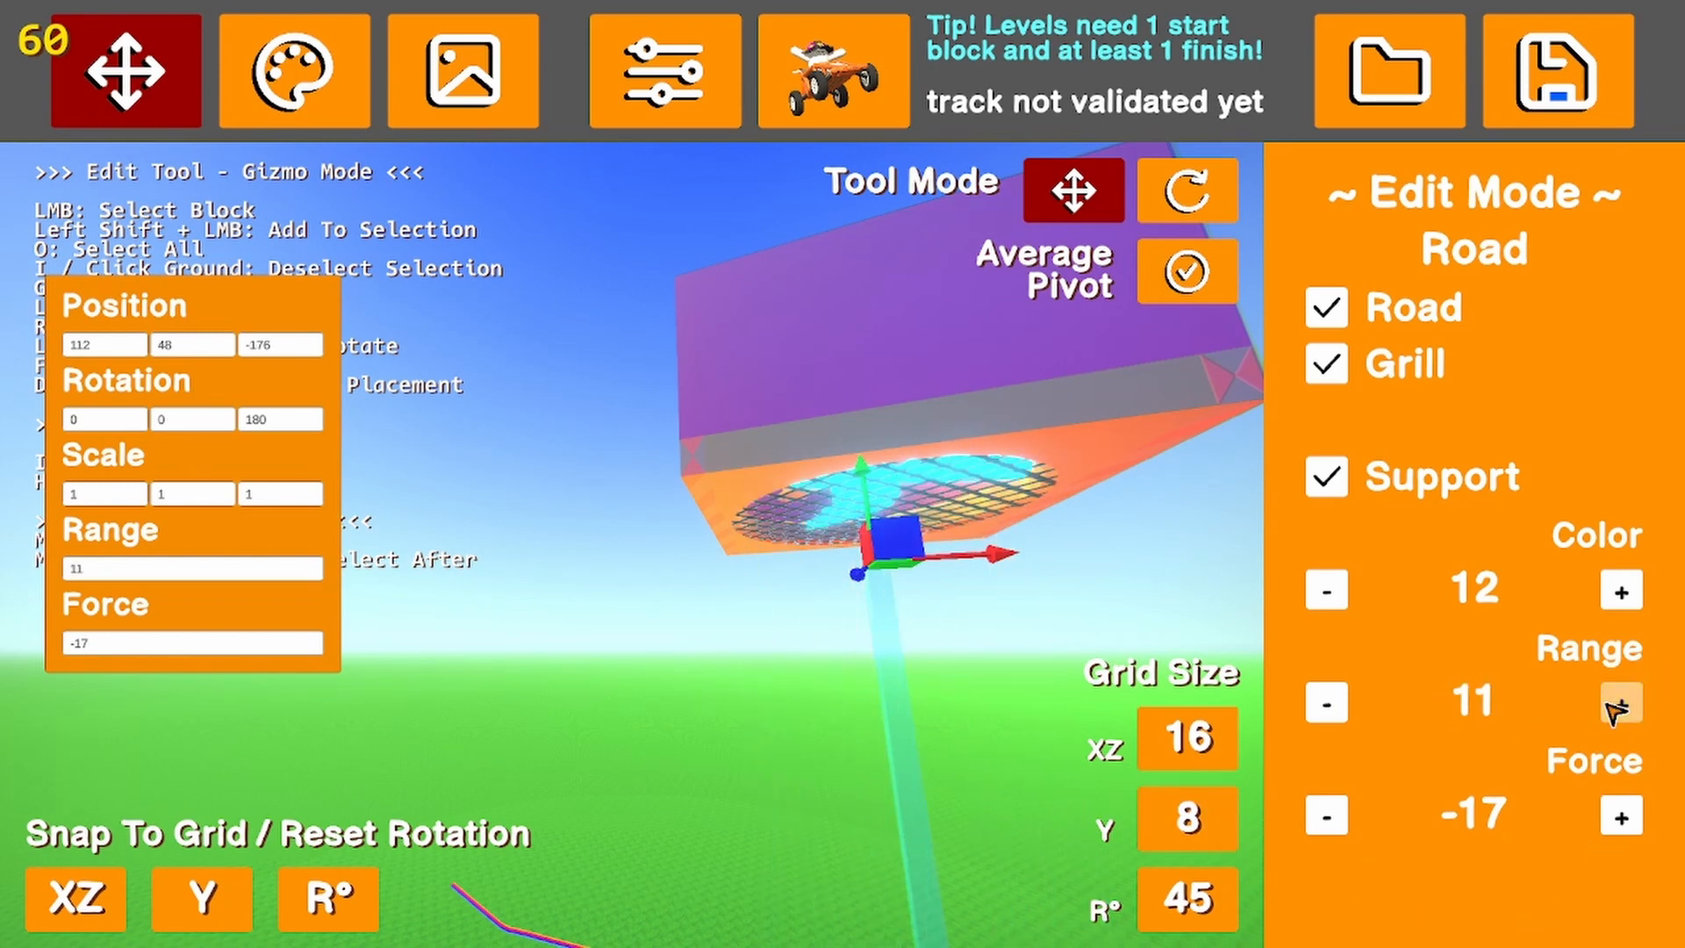
pyautogui.click(1617, 704)
pyautogui.click(1618, 704)
pyautogui.click(1617, 704)
pyautogui.click(1618, 704)
pyautogui.click(1617, 703)
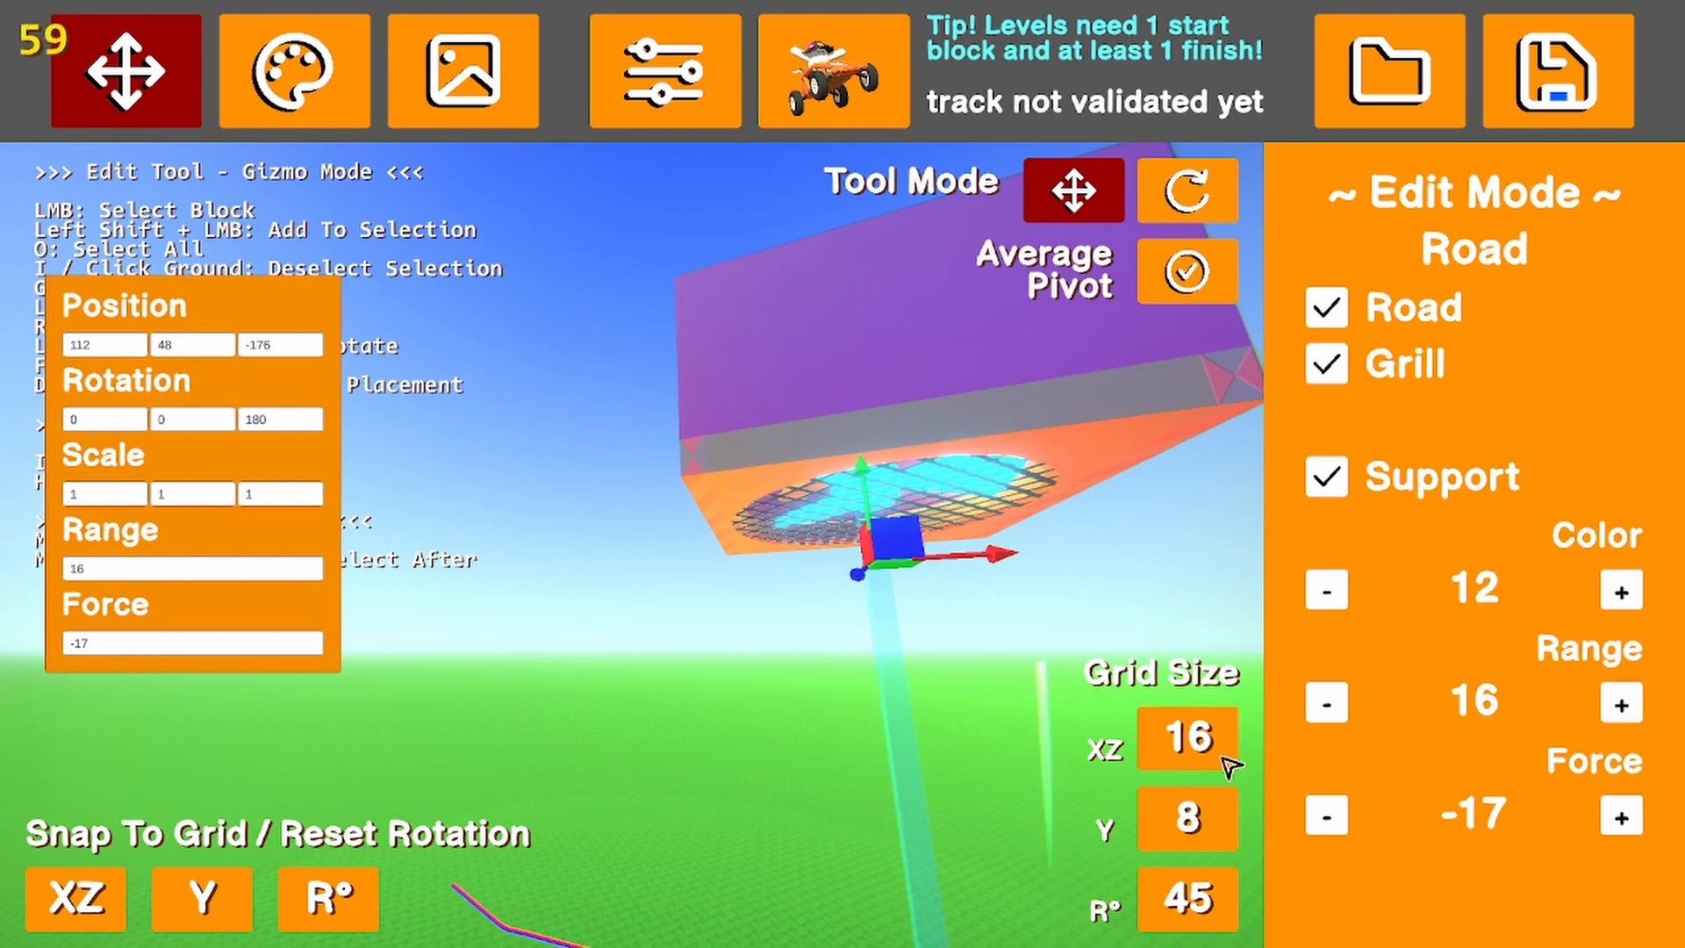
# Raise the upside-down fan block to height 136 and inspect its airflow down to the ground
pyautogui.moveTo(1232, 768); pyautogui.dragTo(1102, 828, button='right')
pyautogui.press('s')
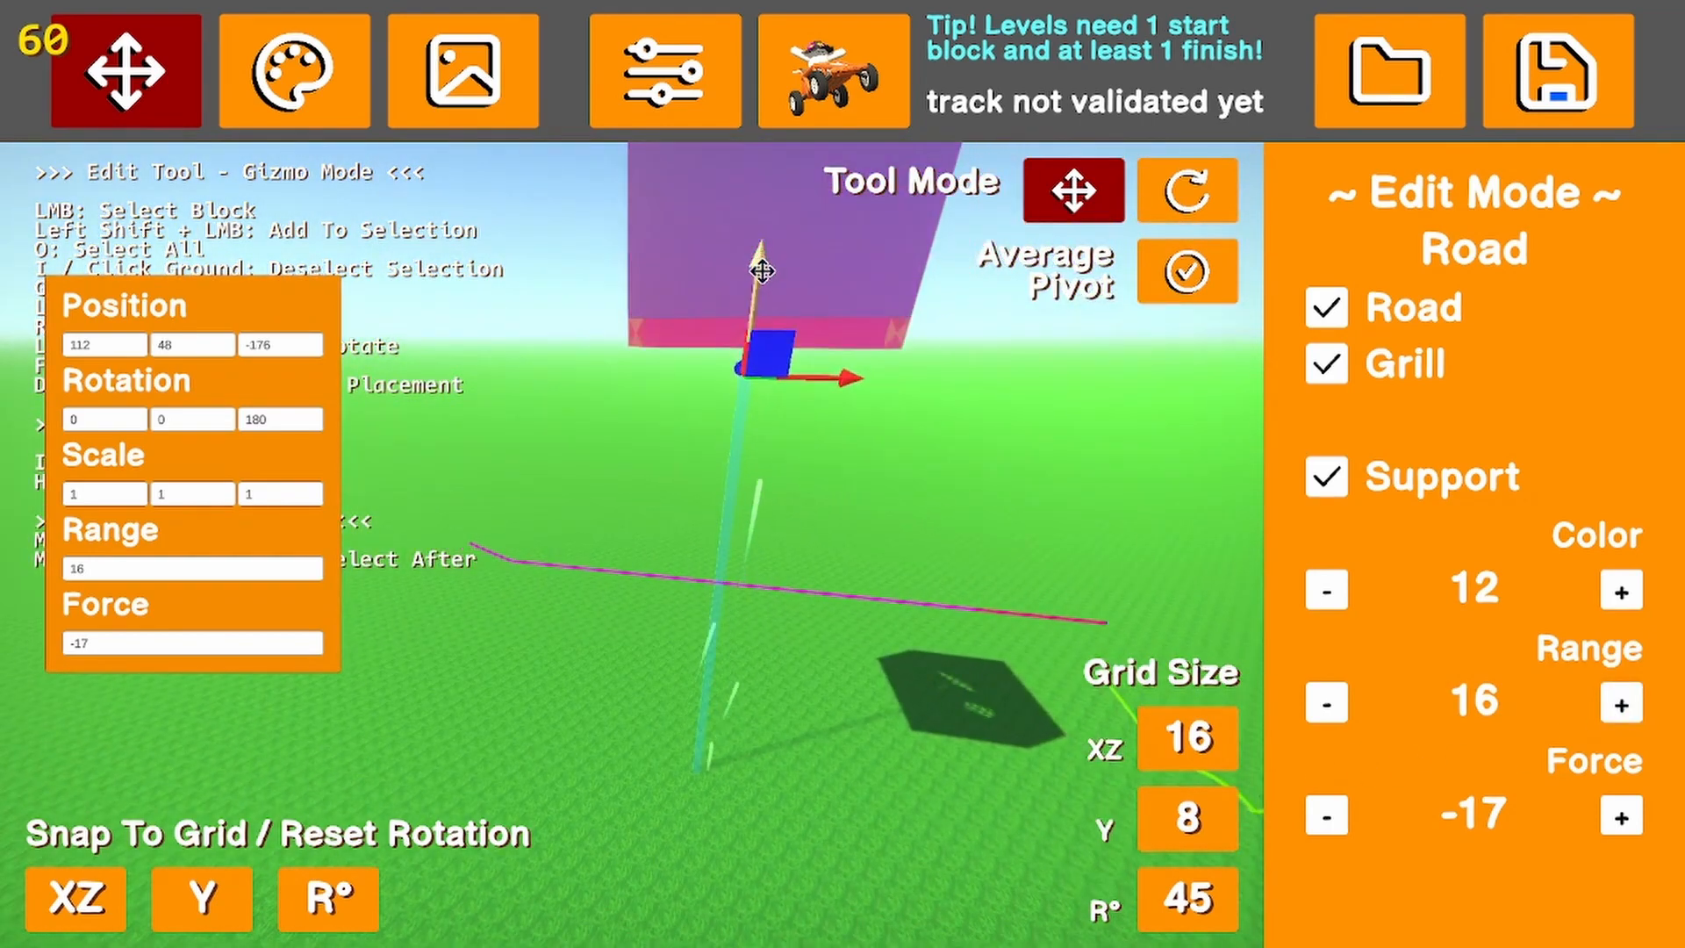
pyautogui.moveTo(761, 271); pyautogui.dragTo(765, 219)
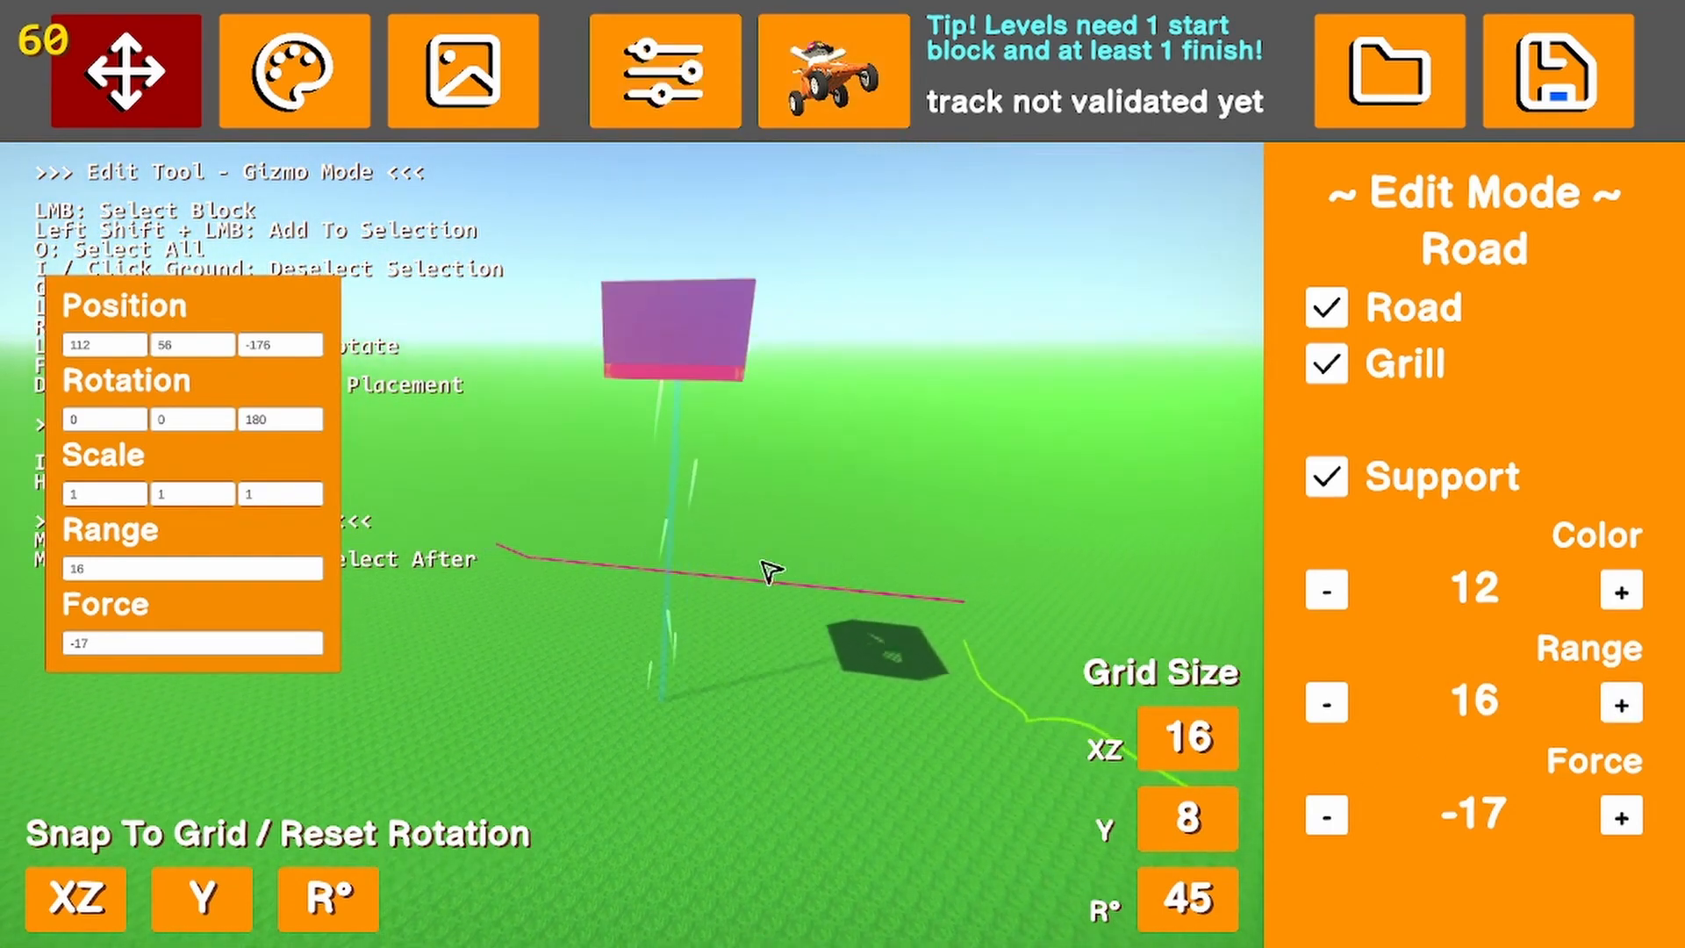
pyautogui.click(655, 434)
pyautogui.moveTo(660, 400); pyautogui.dragTo(651, 169)
pyautogui.press('s')
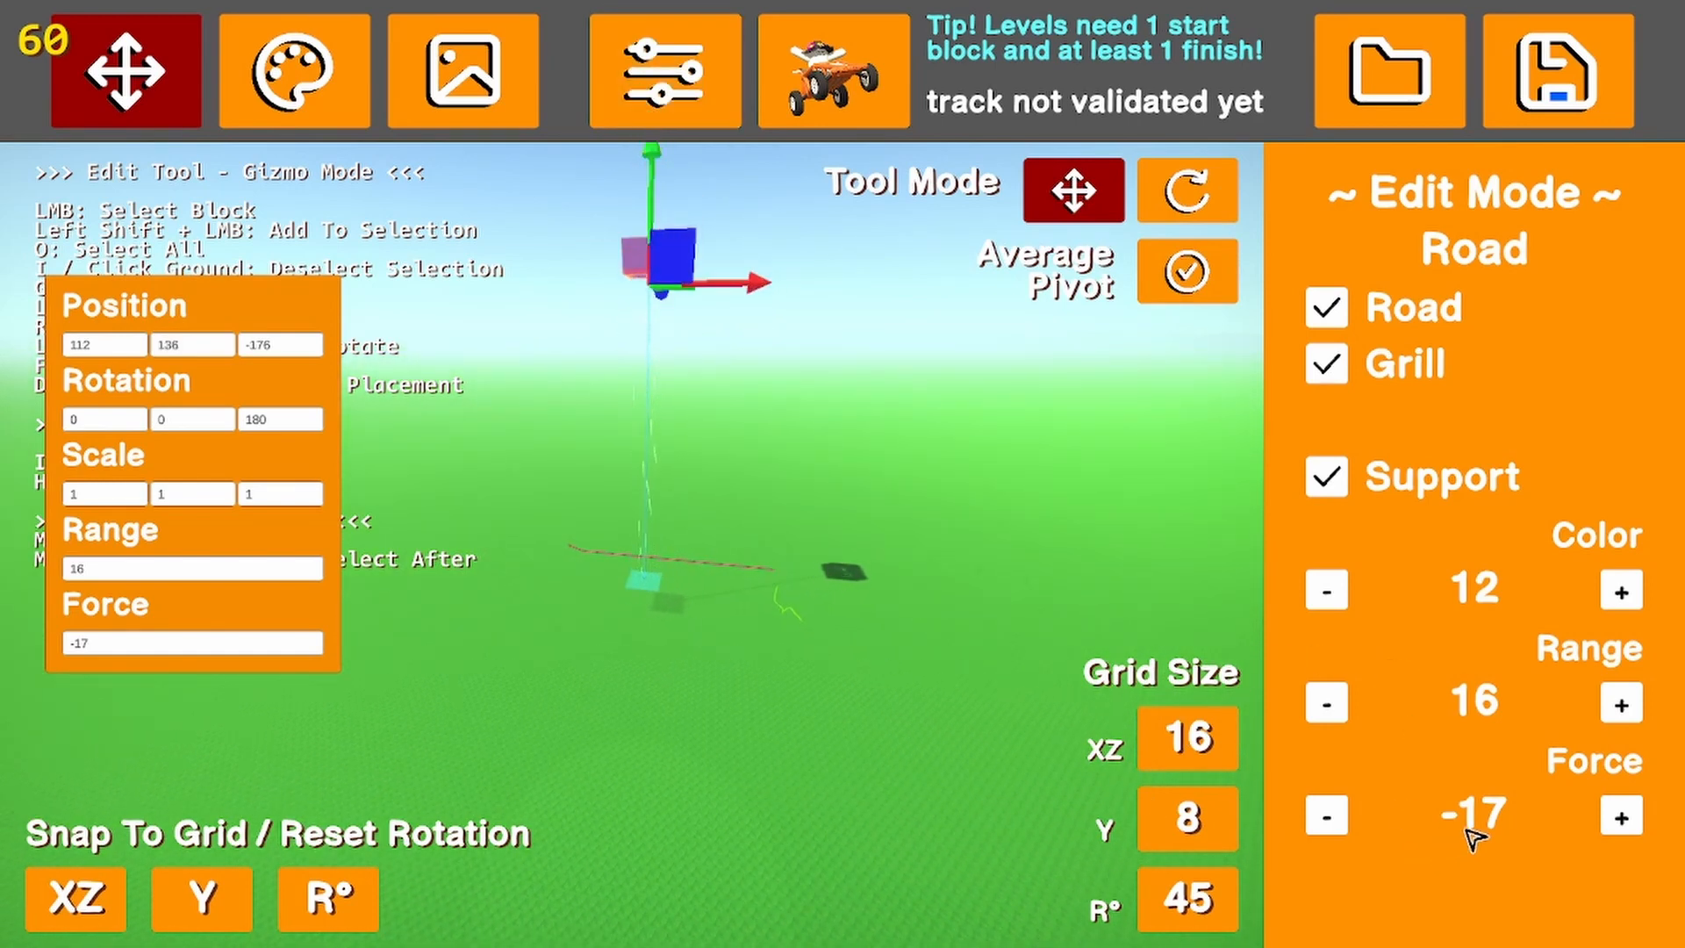
pyautogui.moveTo(763, 608); pyautogui.dragTo(646, 591, button='right')
pyautogui.click(648, 589)
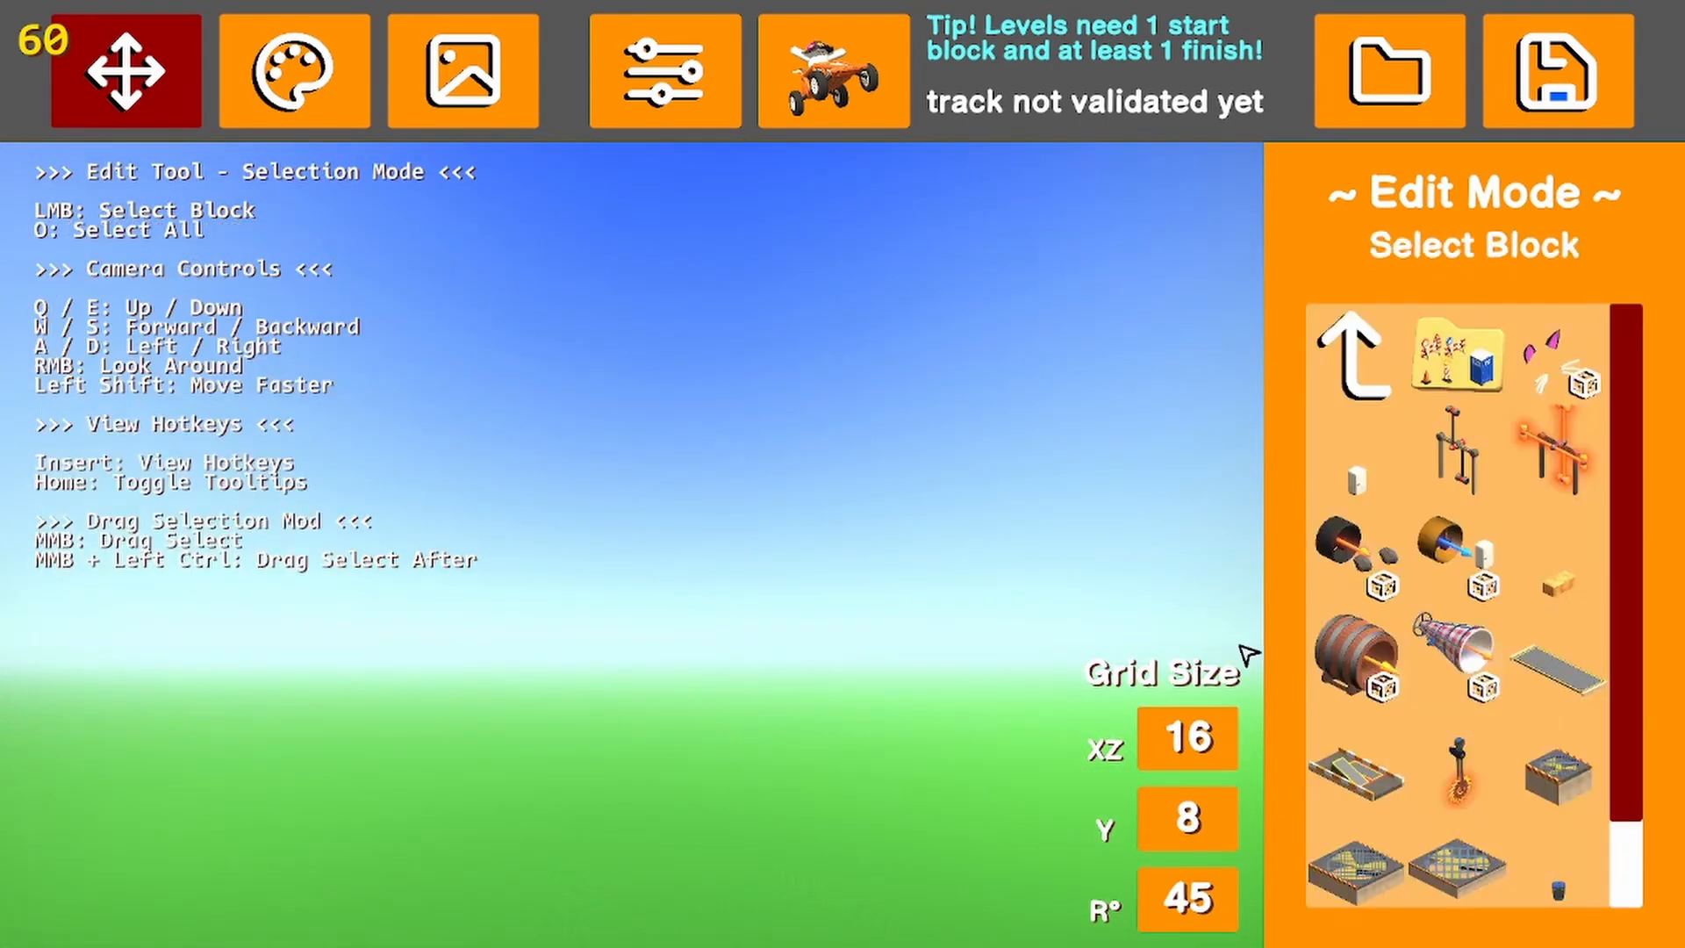
# Browse the remaining physics blocks and the structure, sign, decoration and light categories of the block library
pyautogui.scroll(-1, 1559, 799)
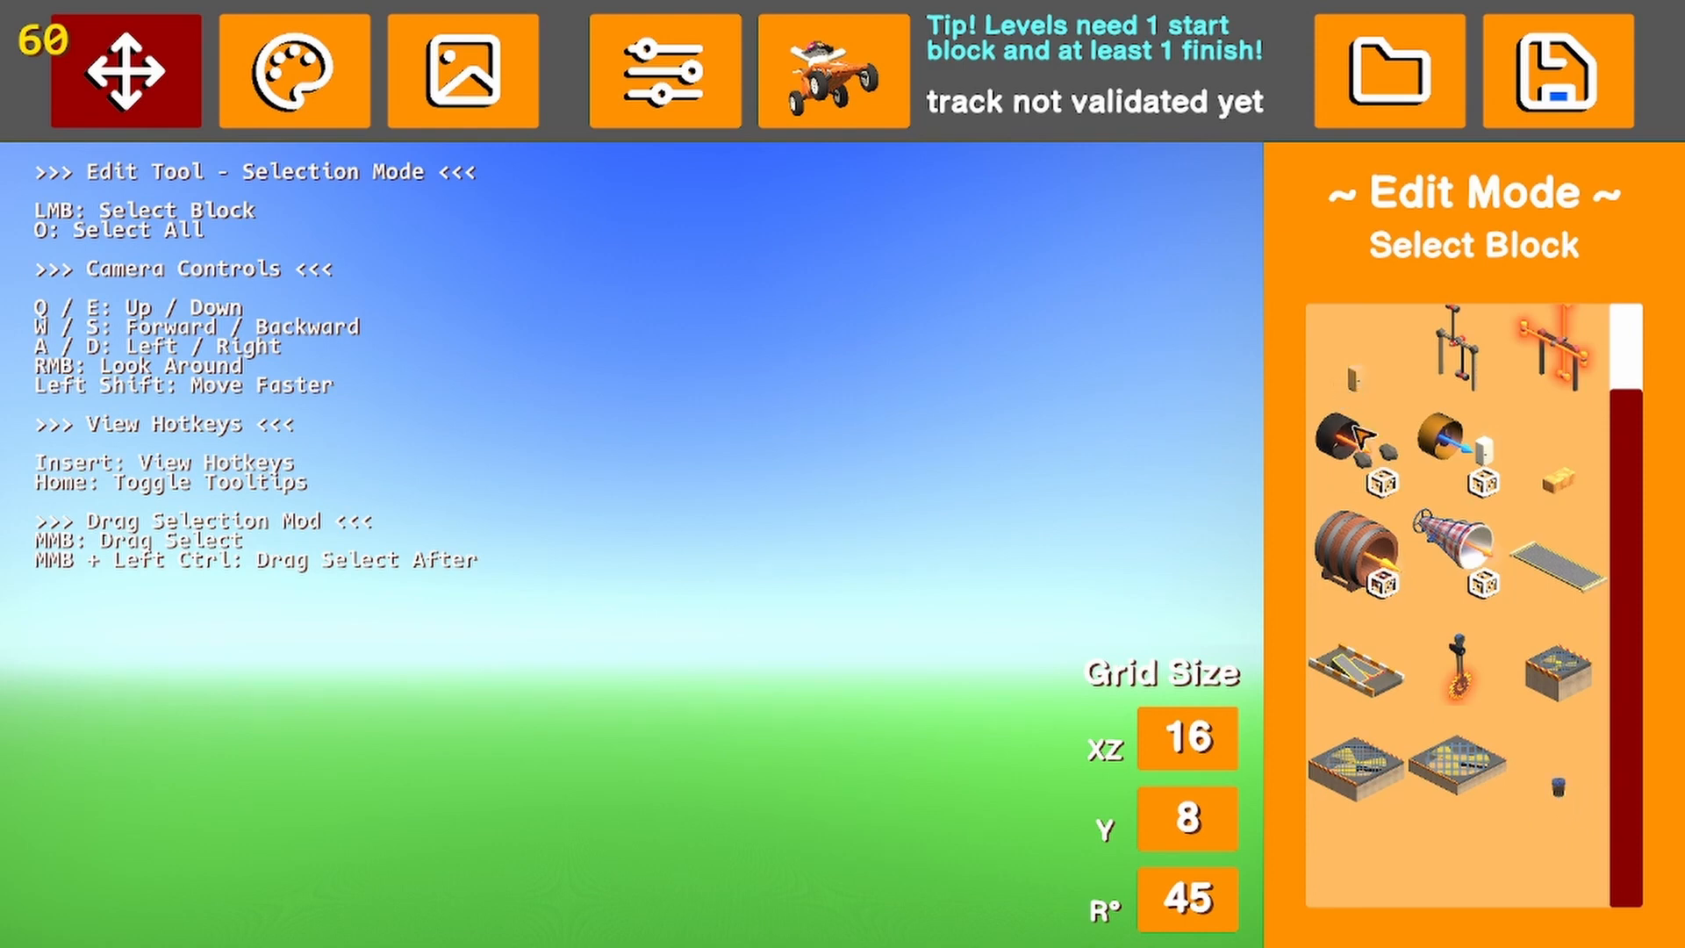
pyautogui.scroll(1, 1362, 437)
pyautogui.click(1358, 363)
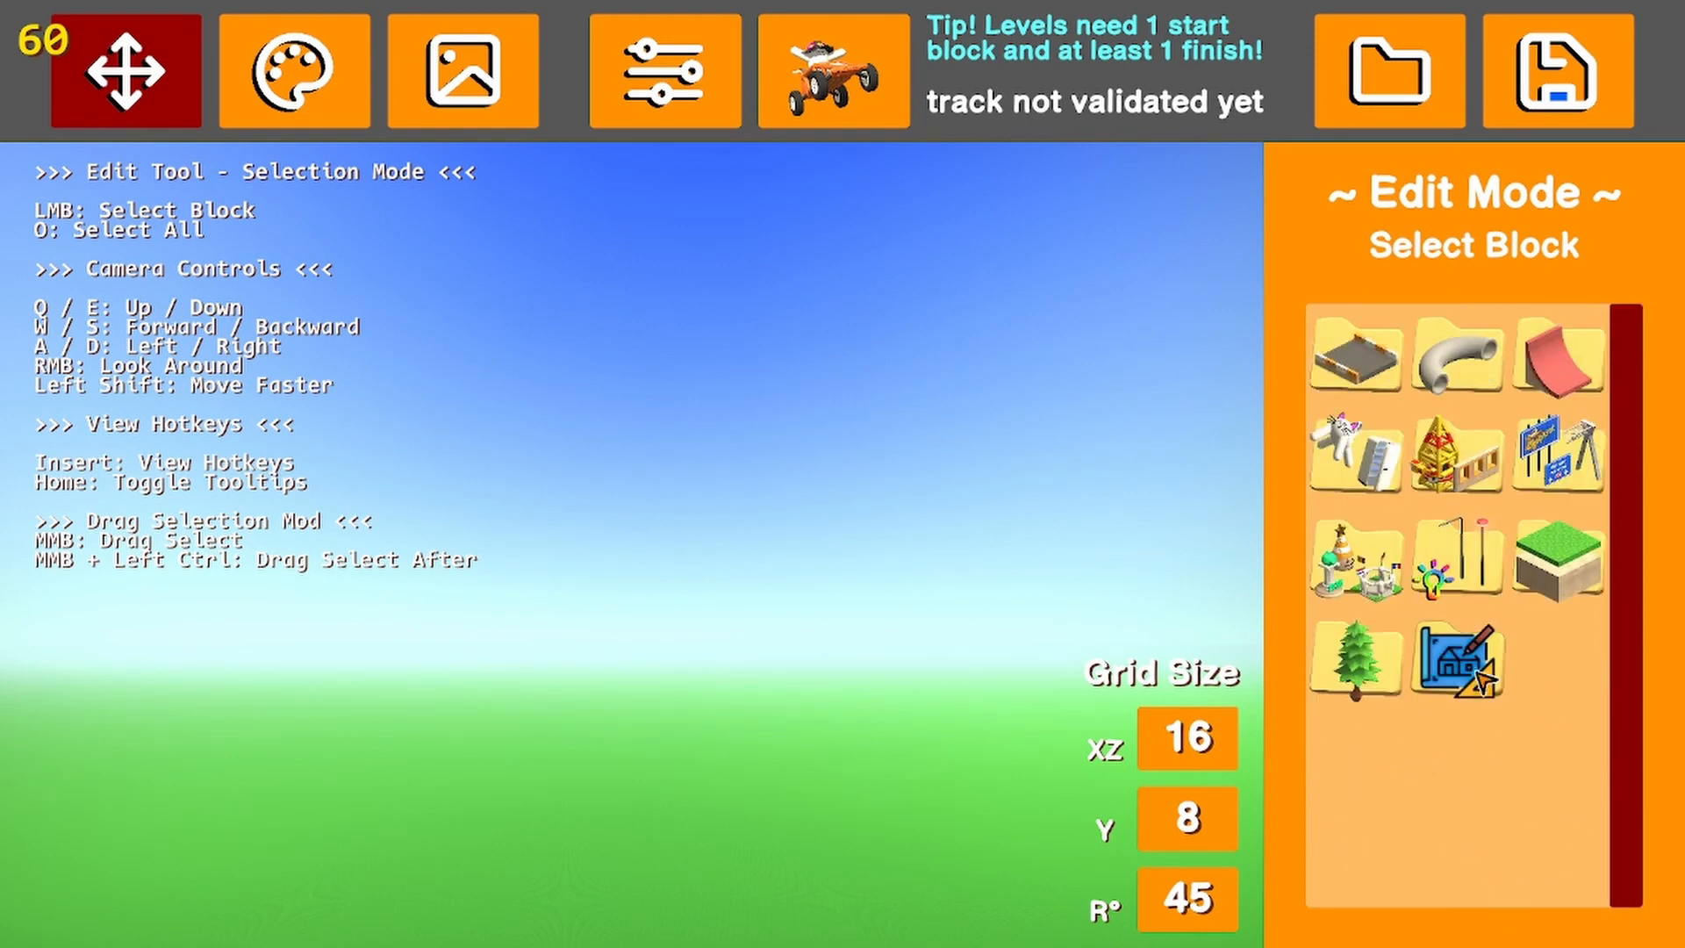
pyautogui.click(1474, 474)
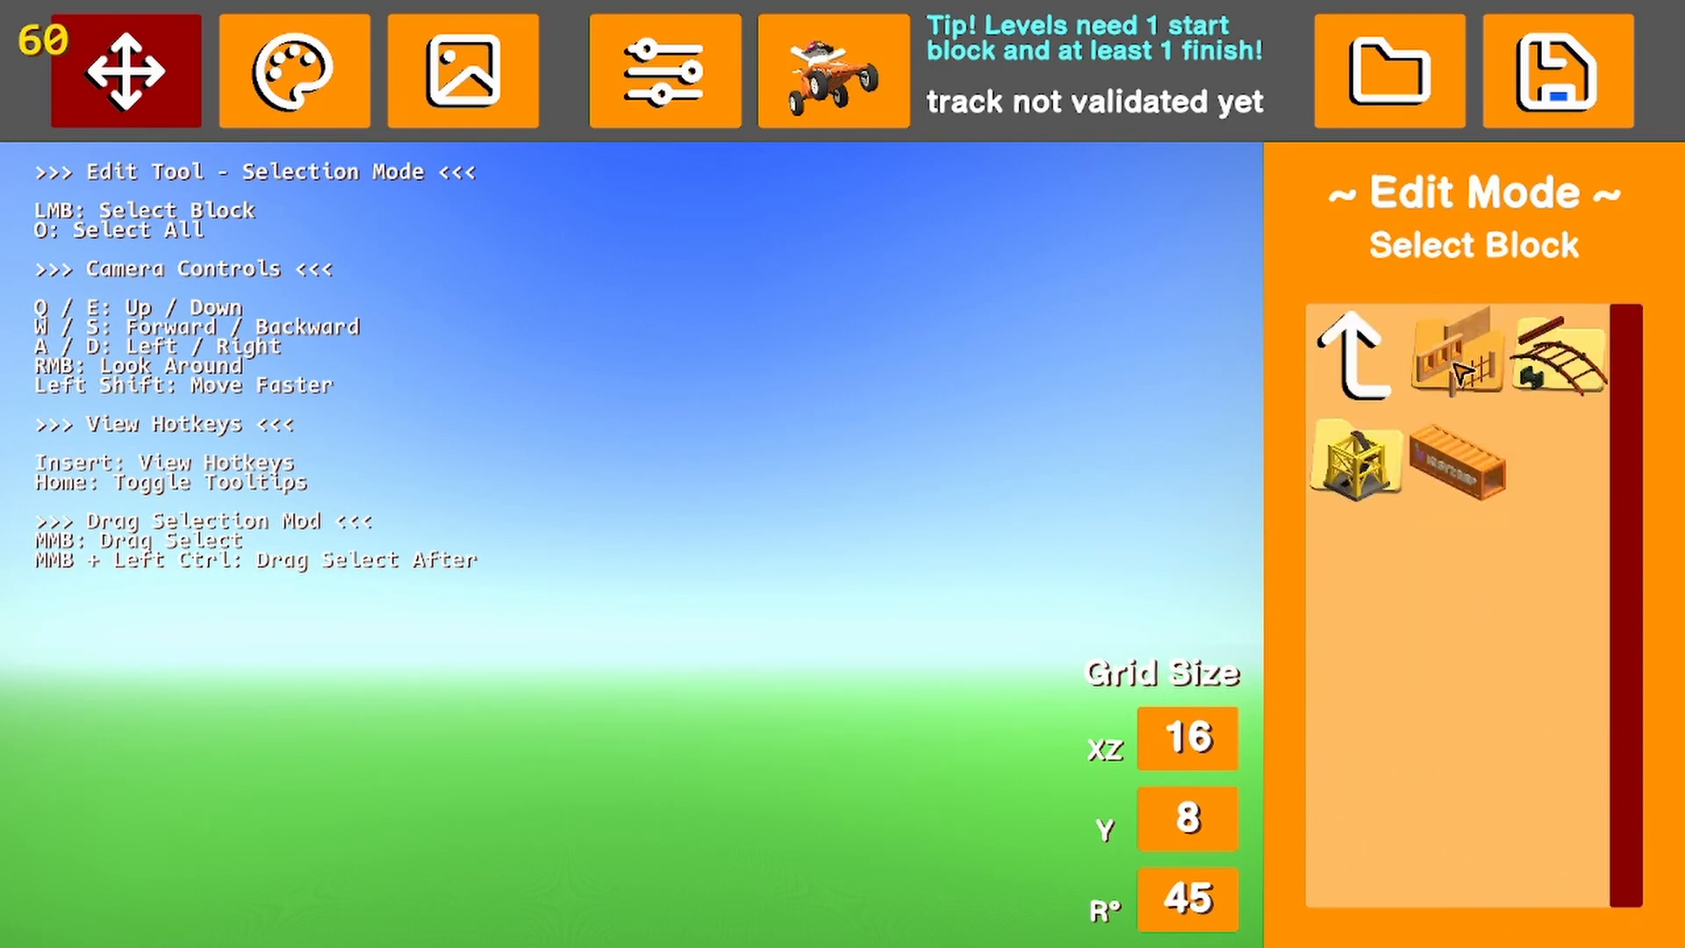
pyautogui.click(1356, 355)
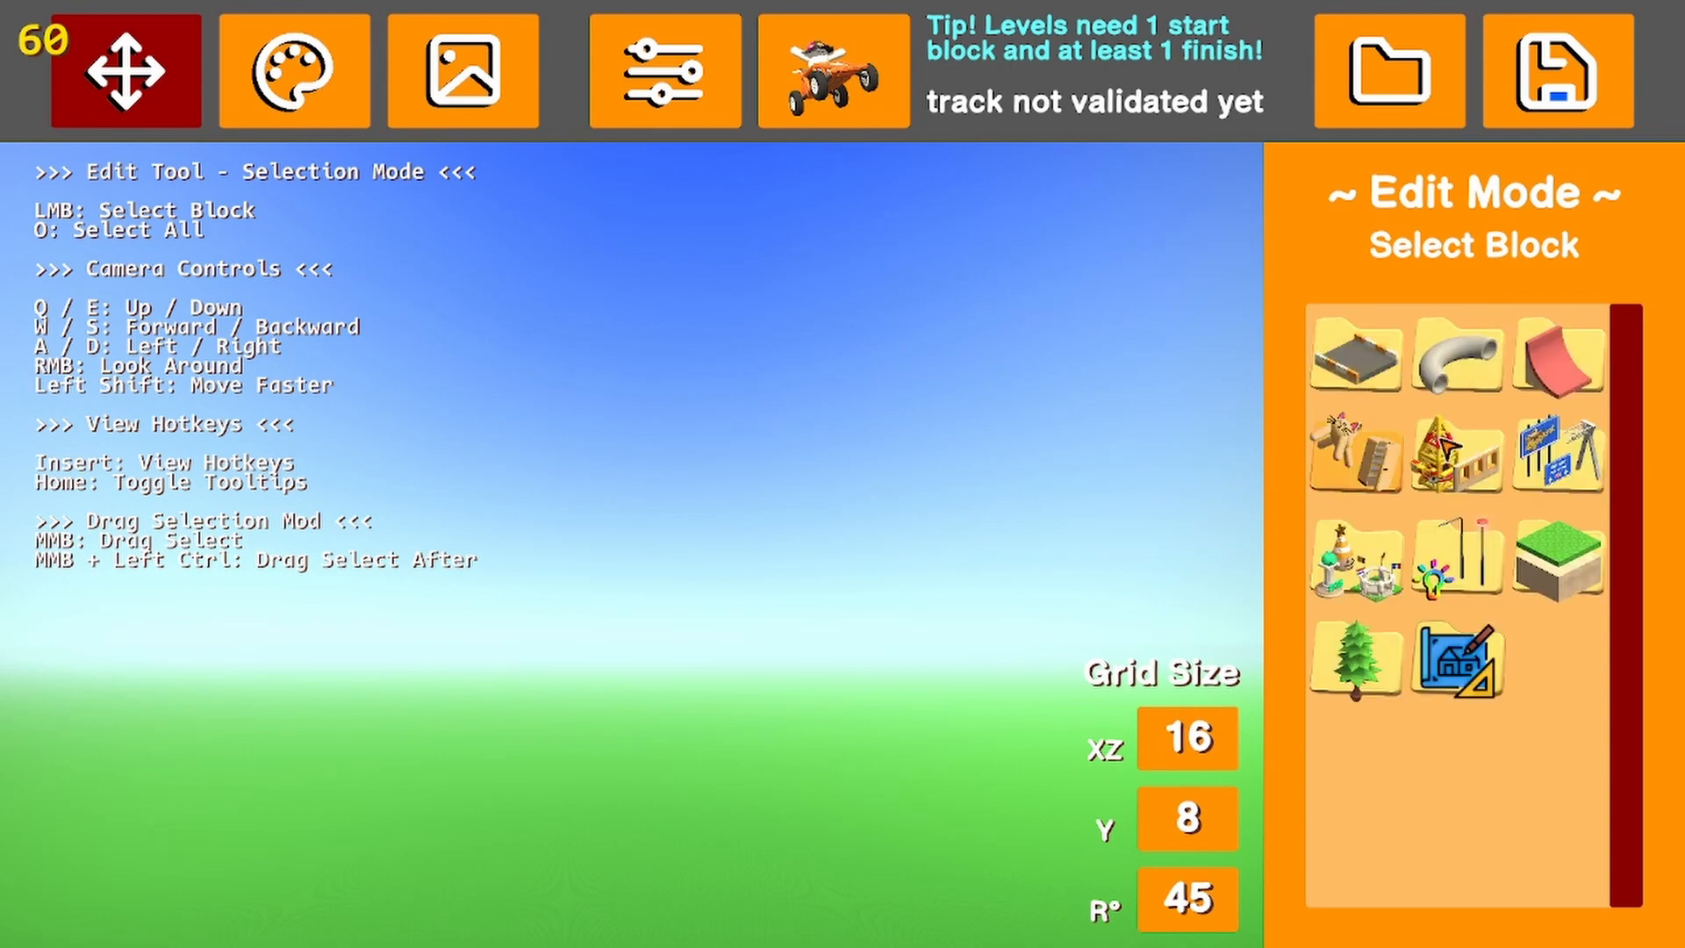
pyautogui.click(1558, 456)
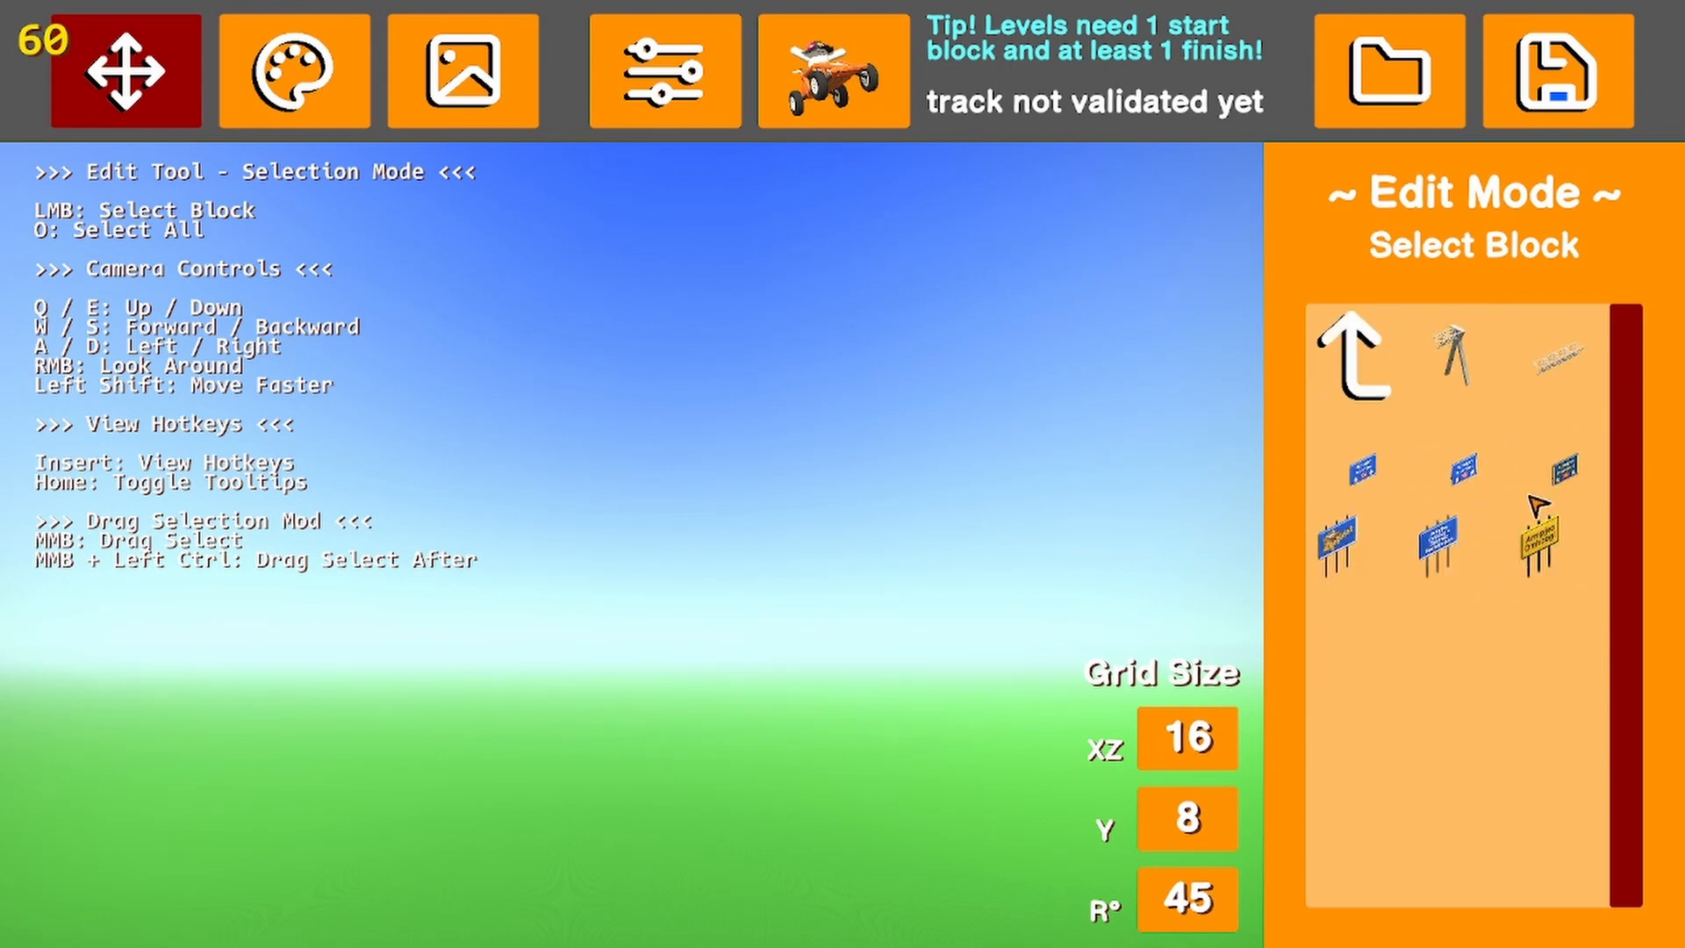
pyautogui.click(1401, 382)
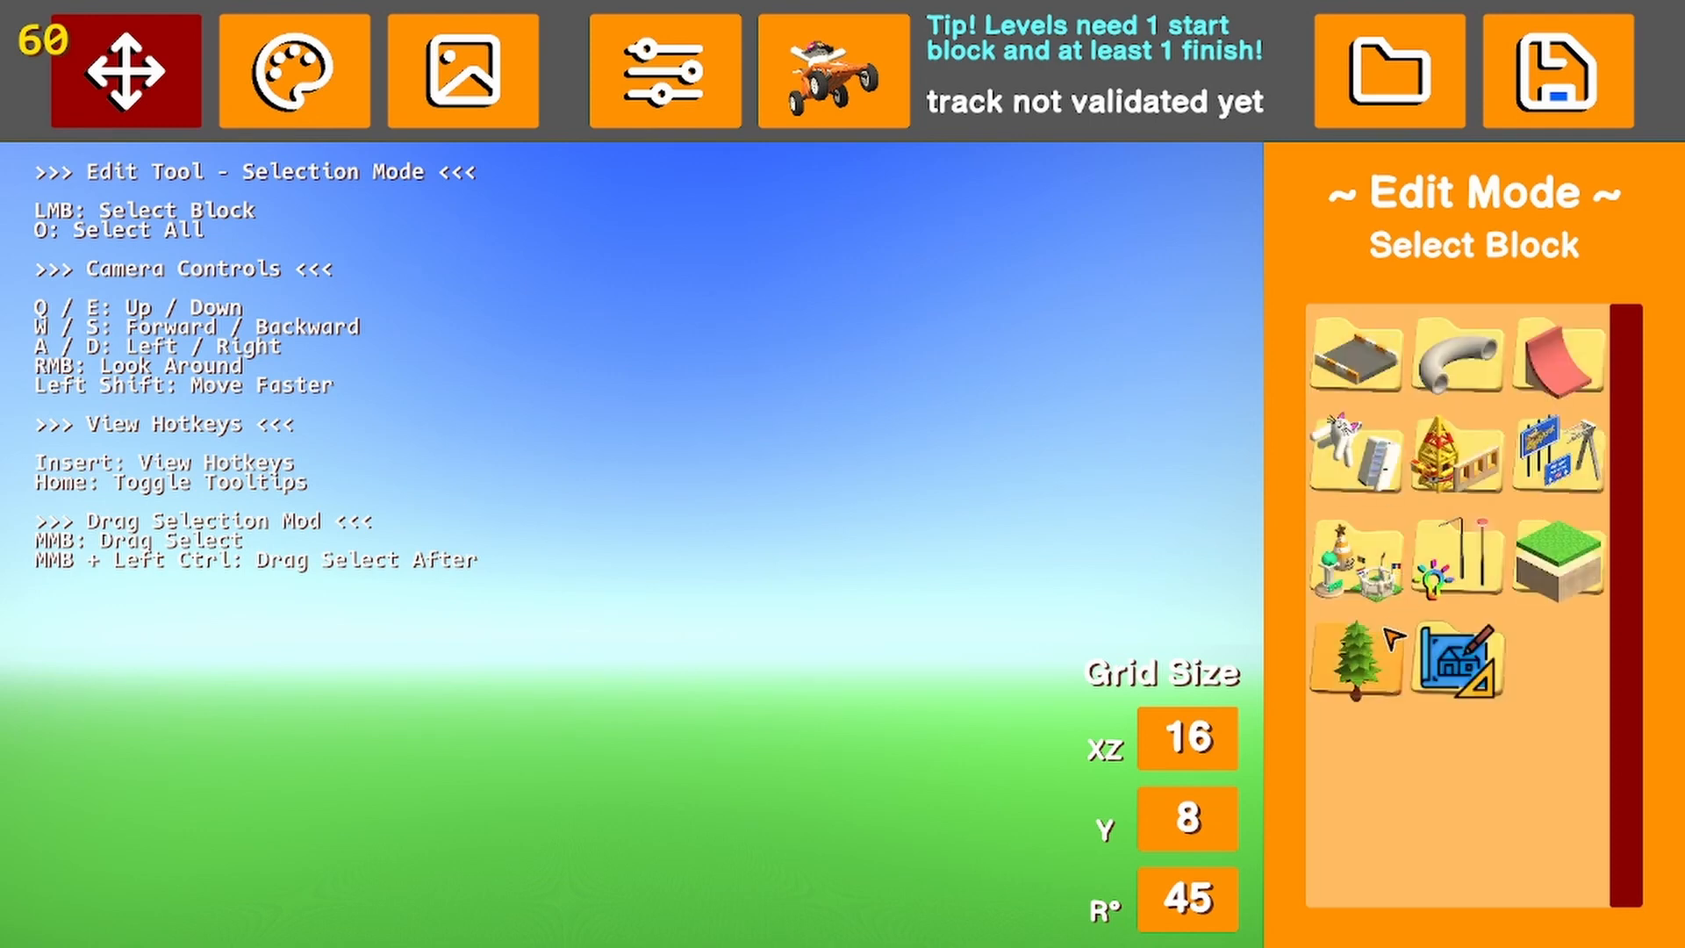
pyautogui.click(1356, 569)
pyautogui.scroll(-1, 1498, 493)
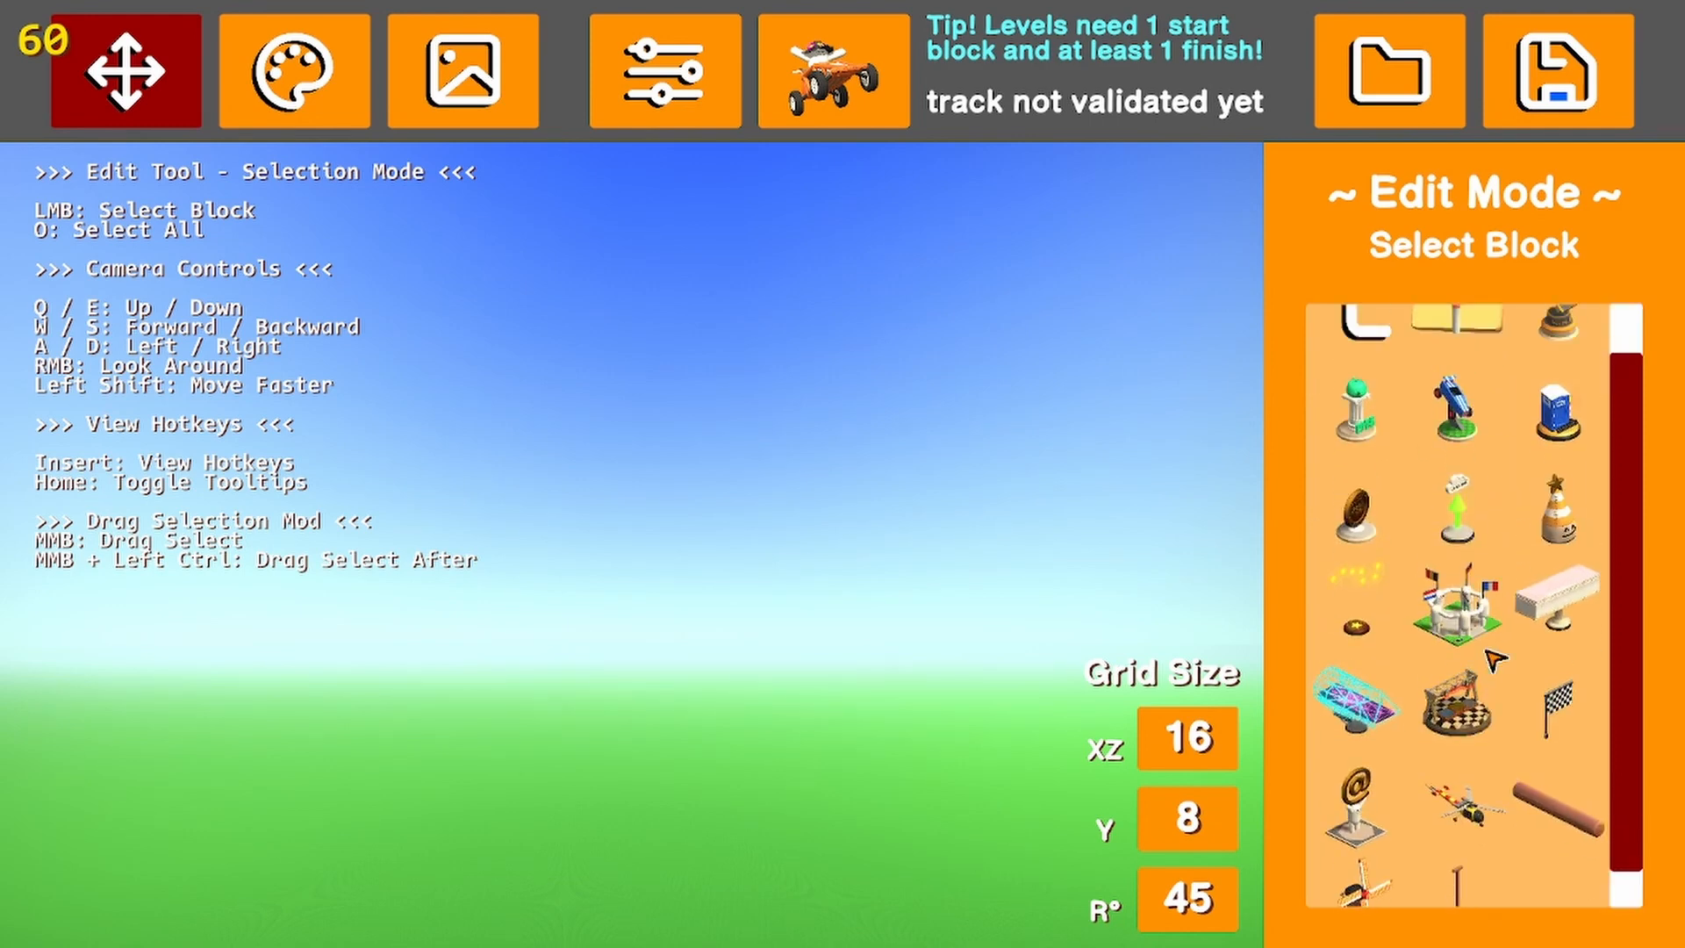
pyautogui.scroll(1, 1384, 859)
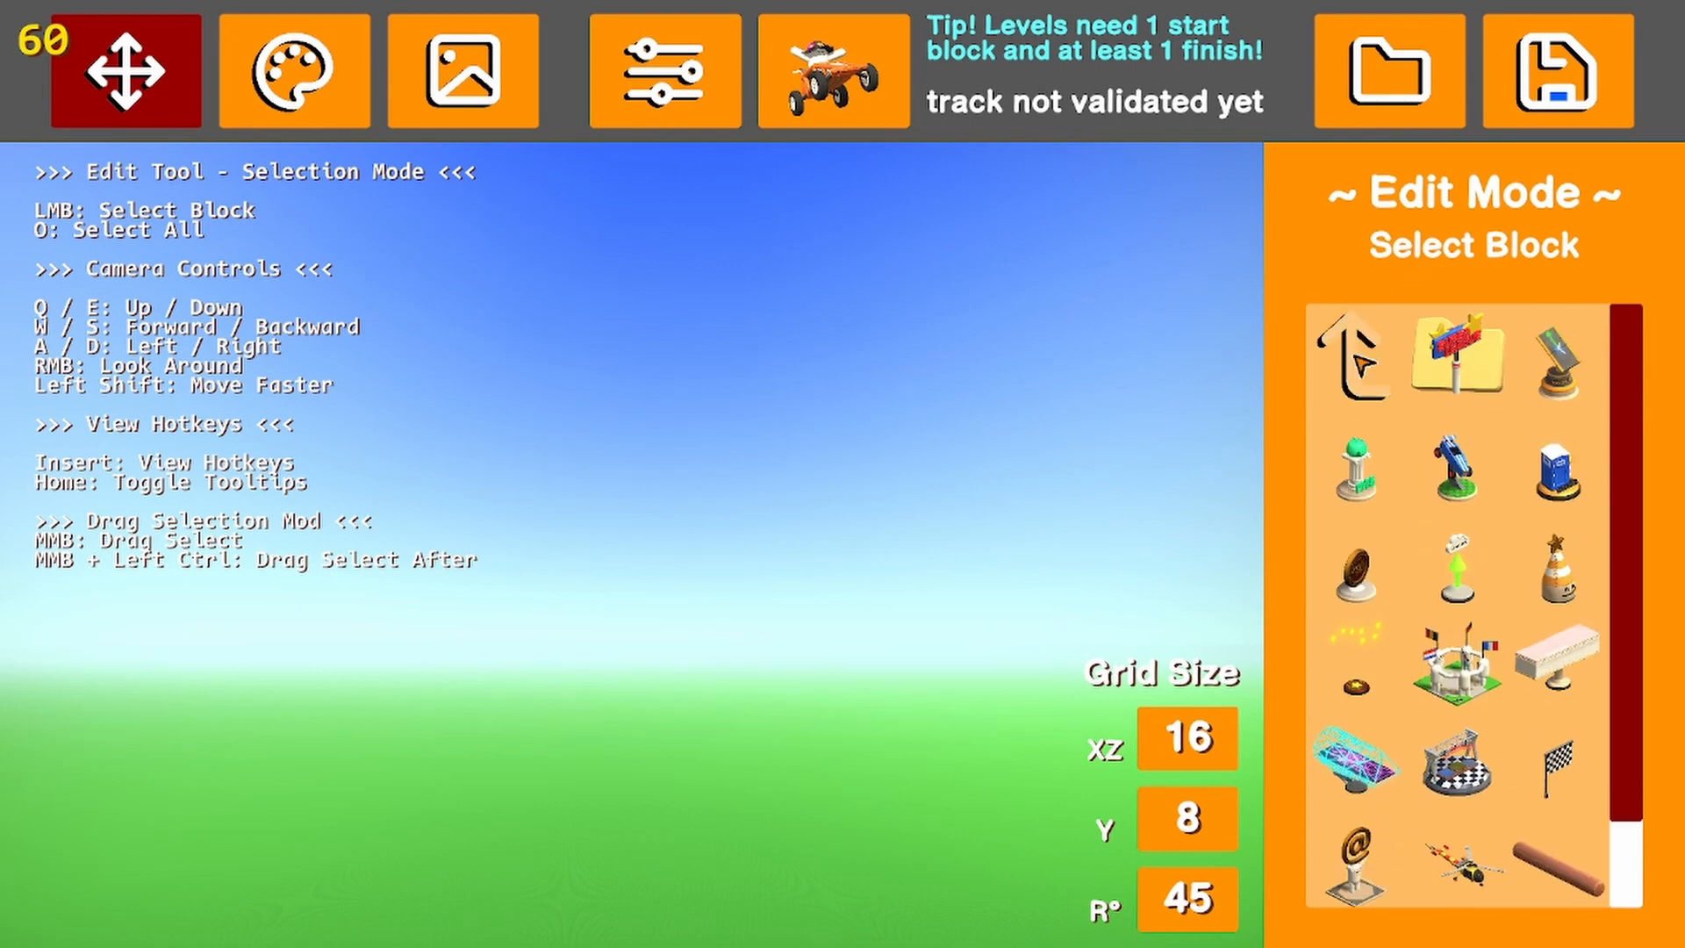
pyautogui.click(1356, 355)
pyautogui.click(1444, 557)
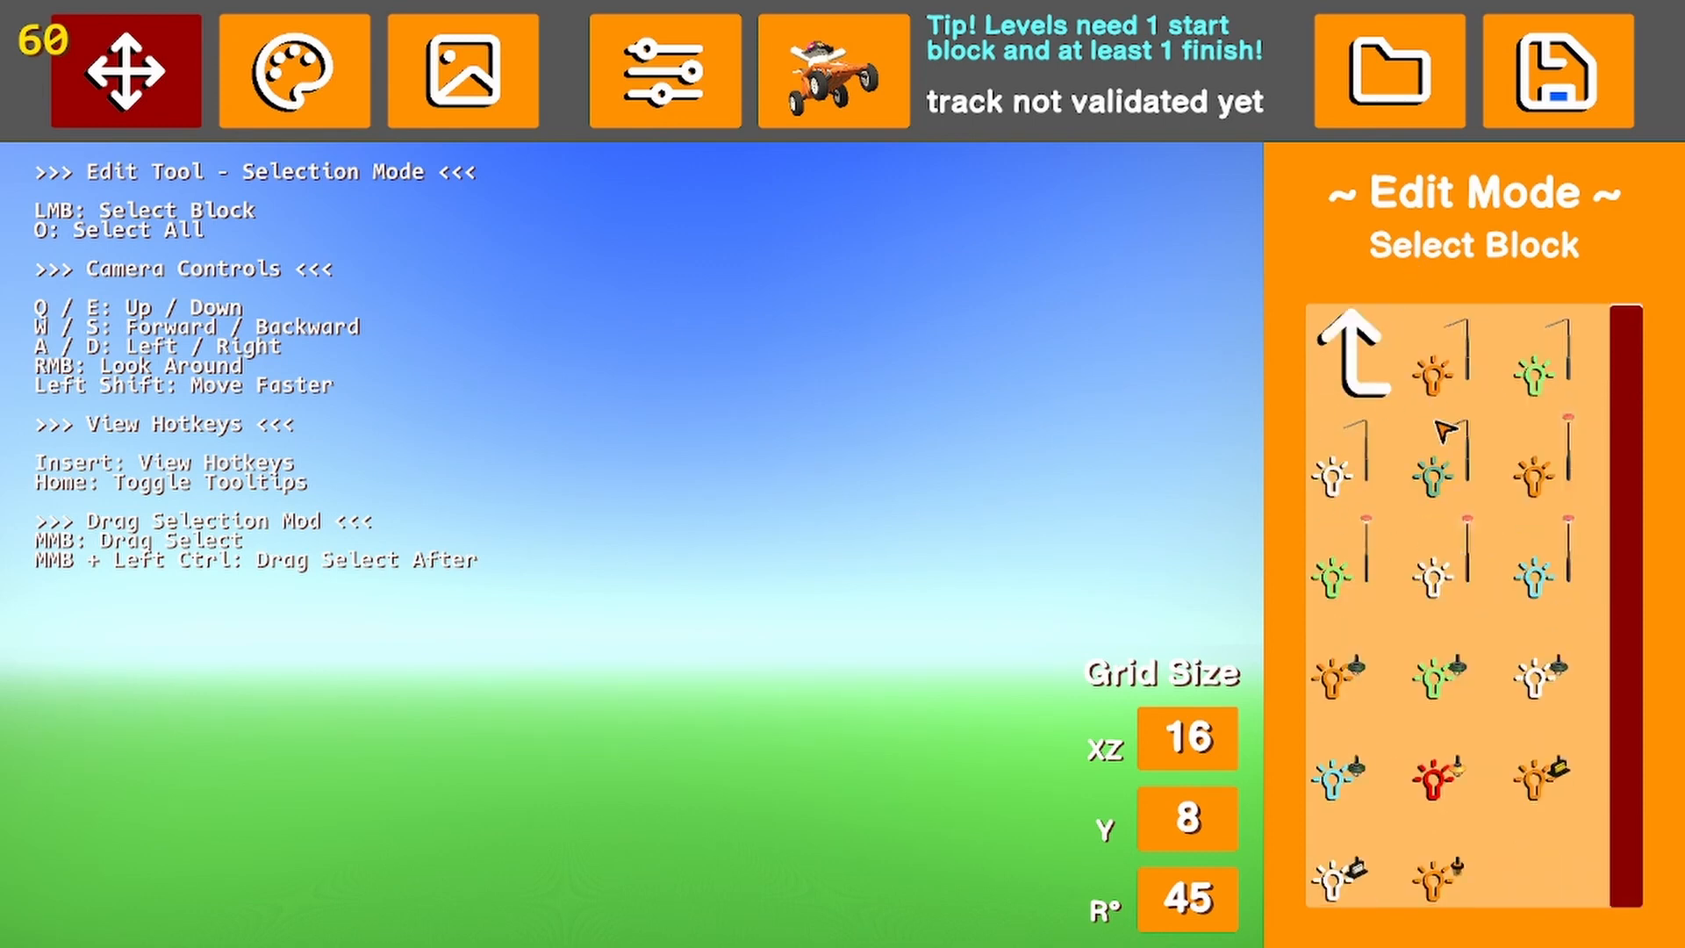
pyautogui.click(1355, 356)
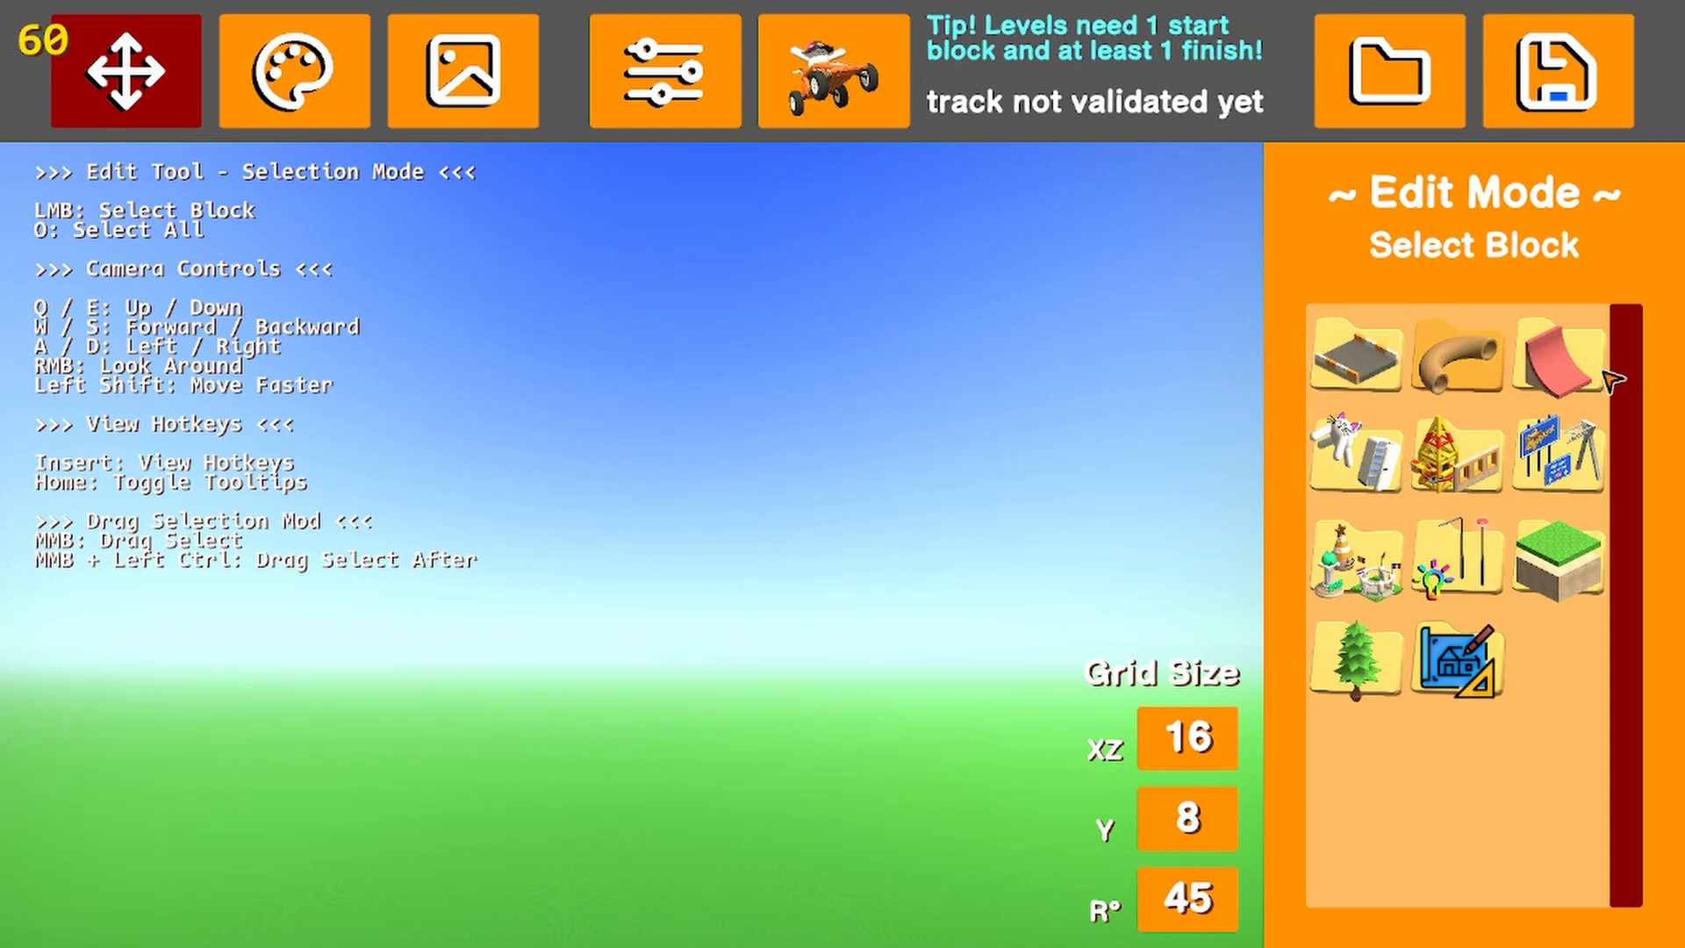
# Place a rocky Size 1 Normal terrain block at position 112, 8, -96 and view it from the side
pyautogui.click(1588, 533)
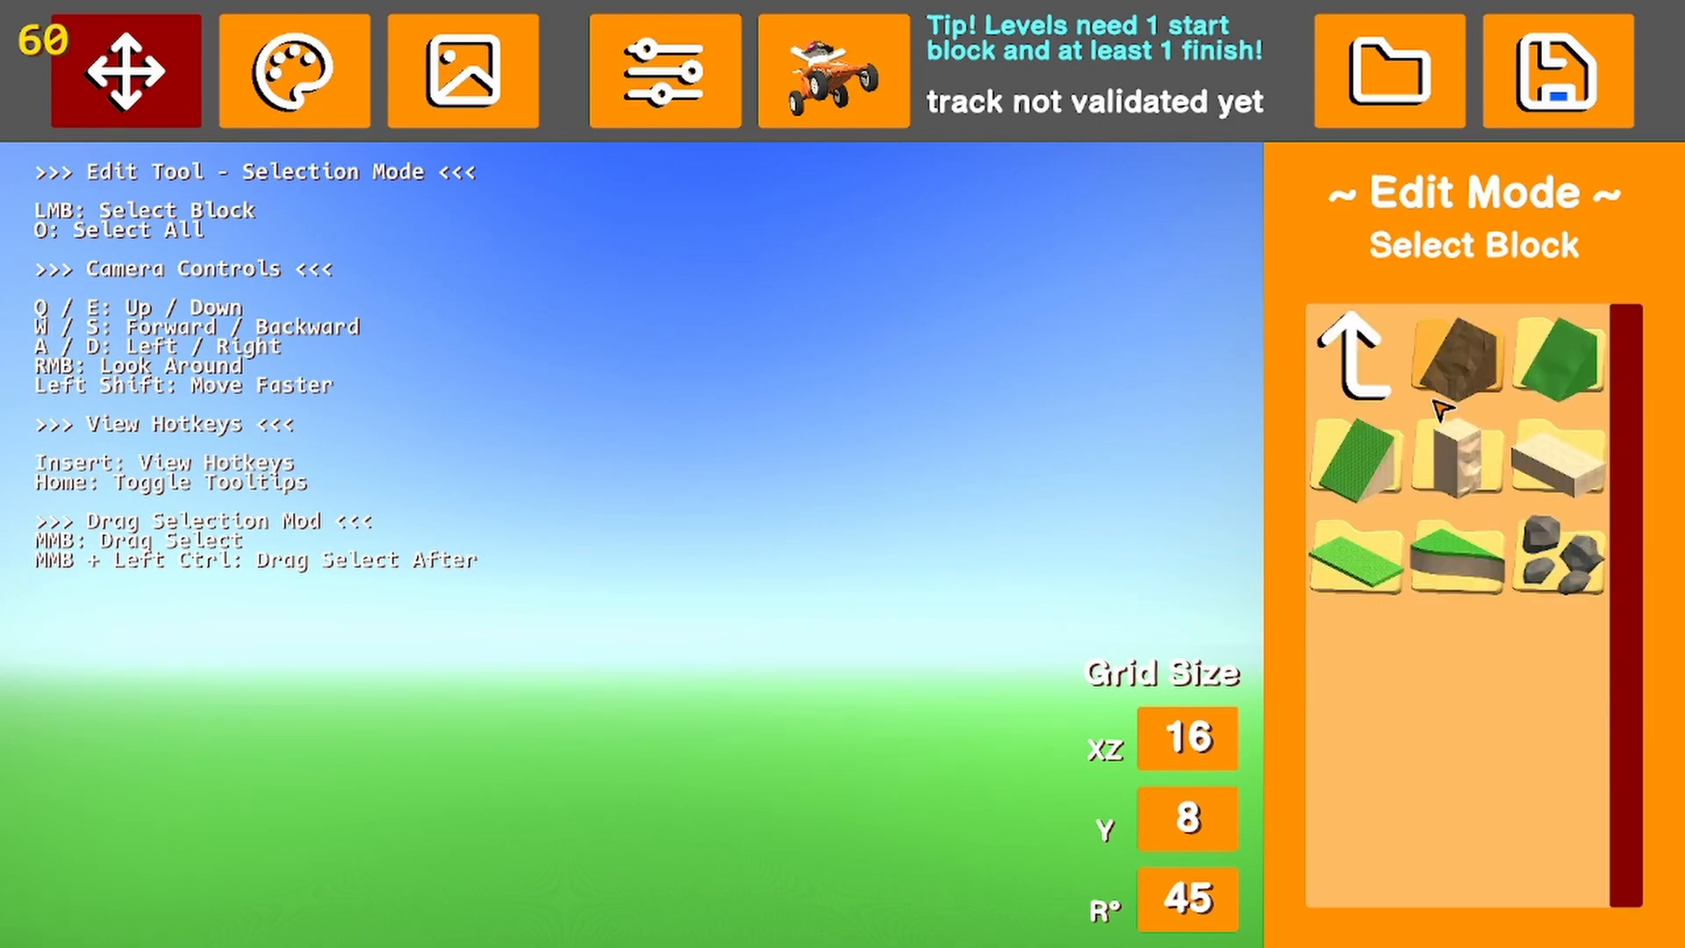
pyautogui.click(1474, 354)
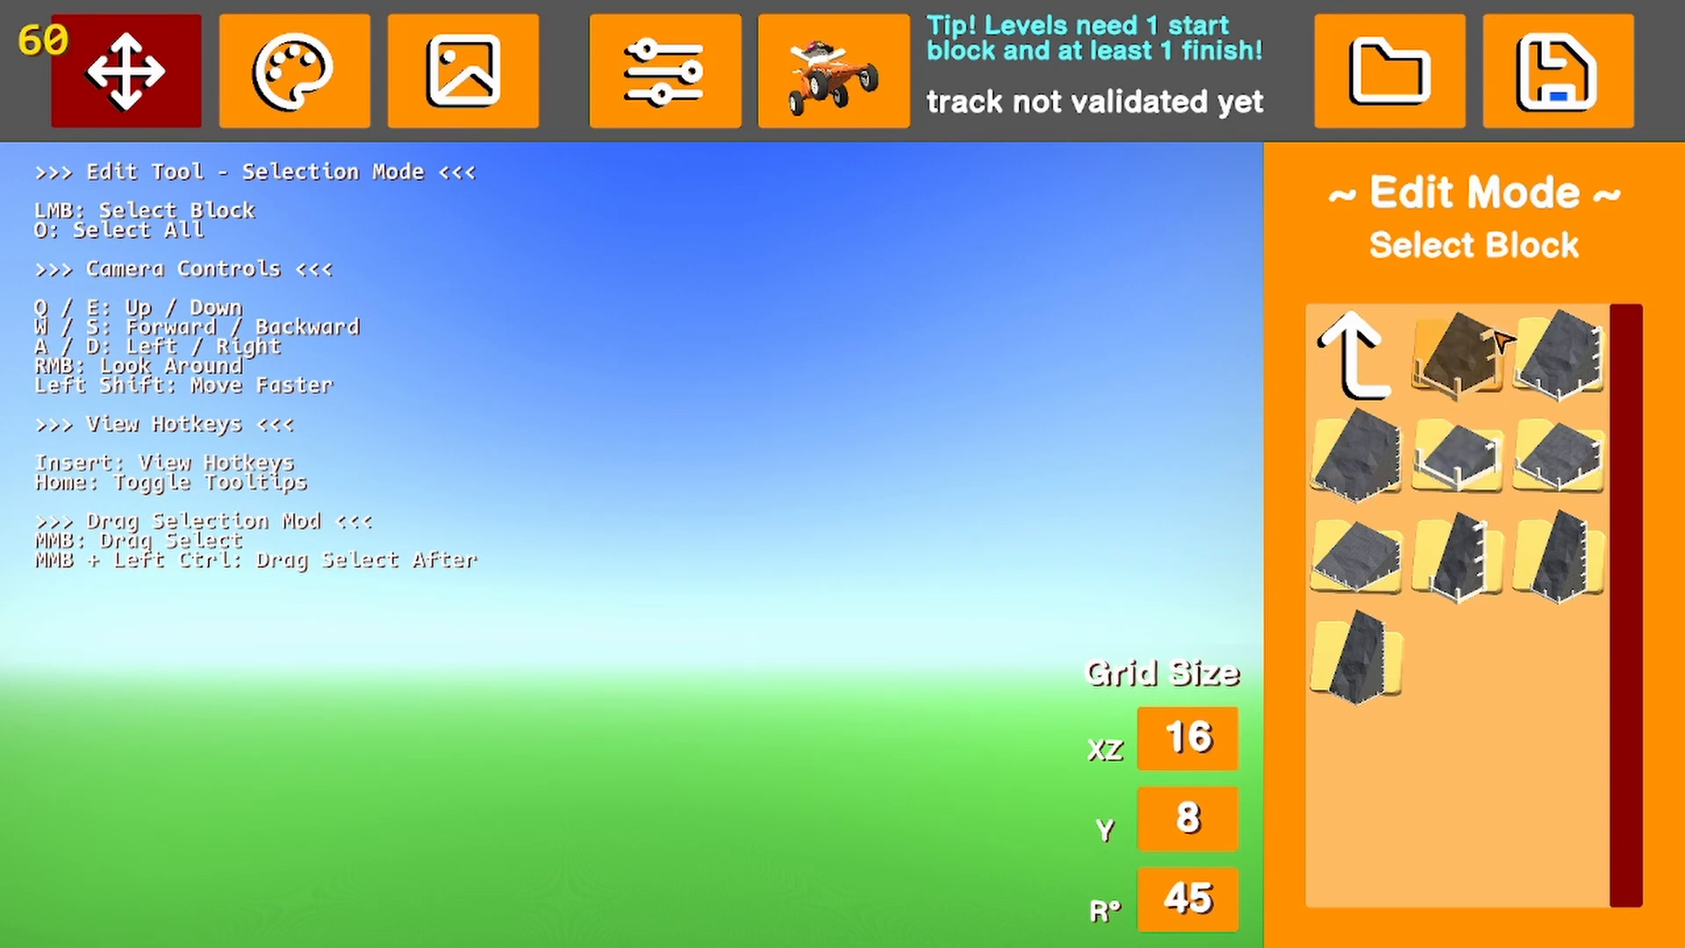
pyautogui.click(1490, 363)
pyautogui.click(1474, 376)
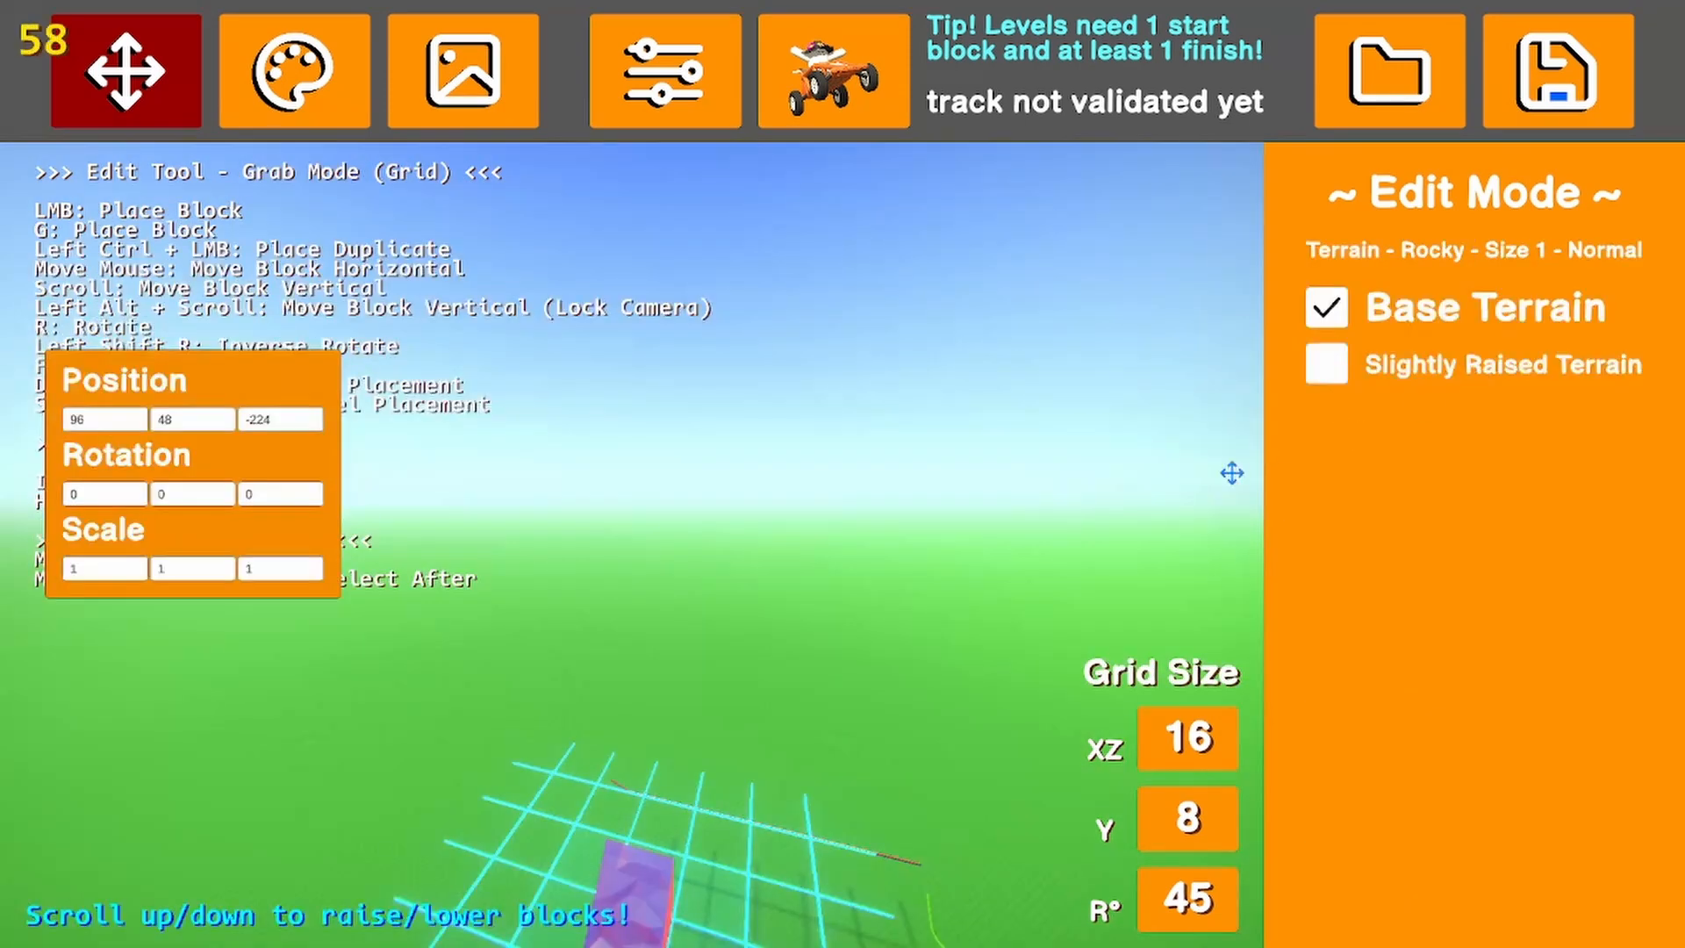
pyautogui.click(762, 666)
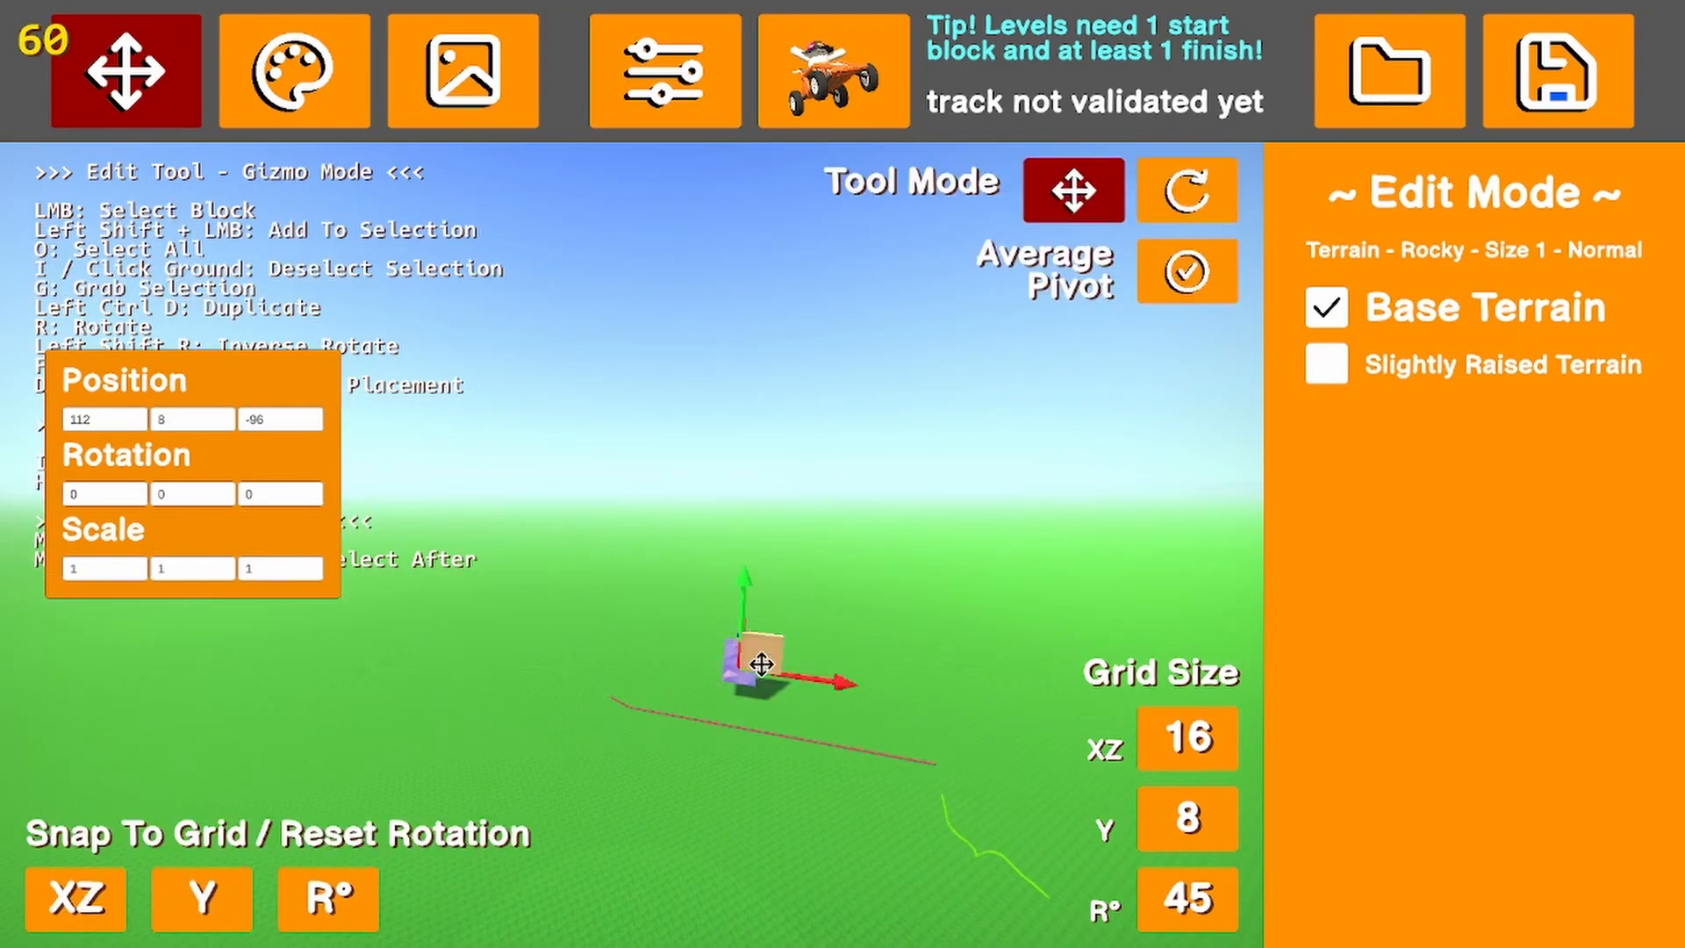
pyautogui.moveTo(682, 572); pyautogui.dragTo(936, 504, button='right')
pyautogui.click(889, 572)
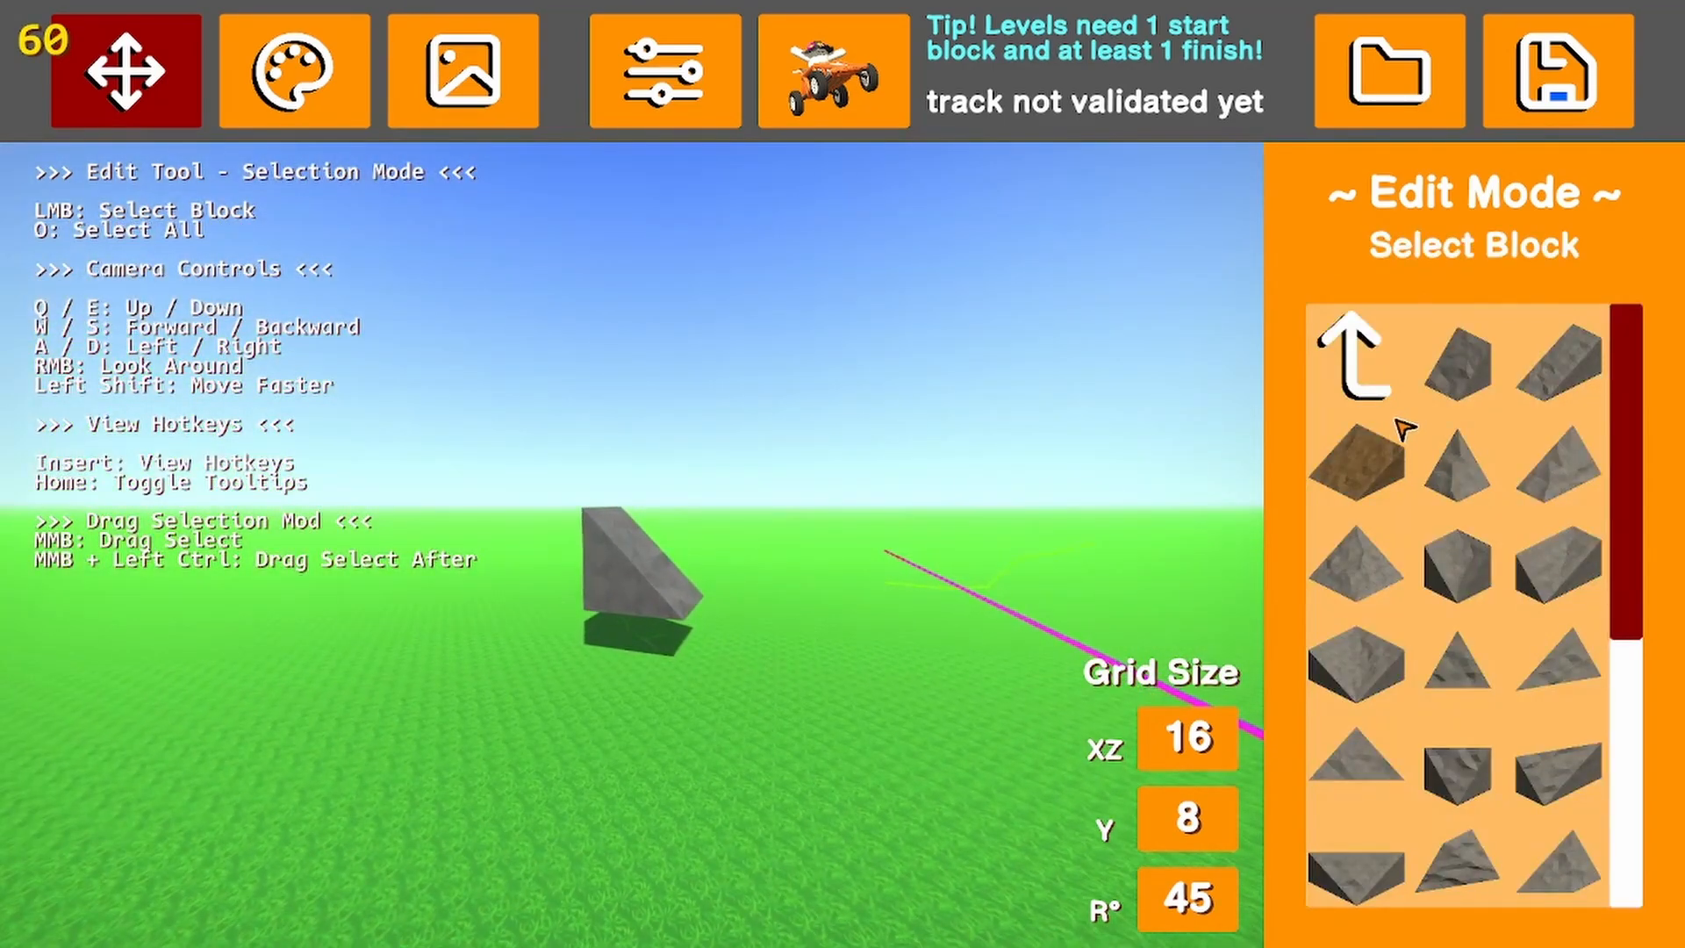
# Place a rocky Size 2 Tall terrain block beside the Size 1 block and compare the two shapes
pyautogui.scroll(-1, 1364, 342)
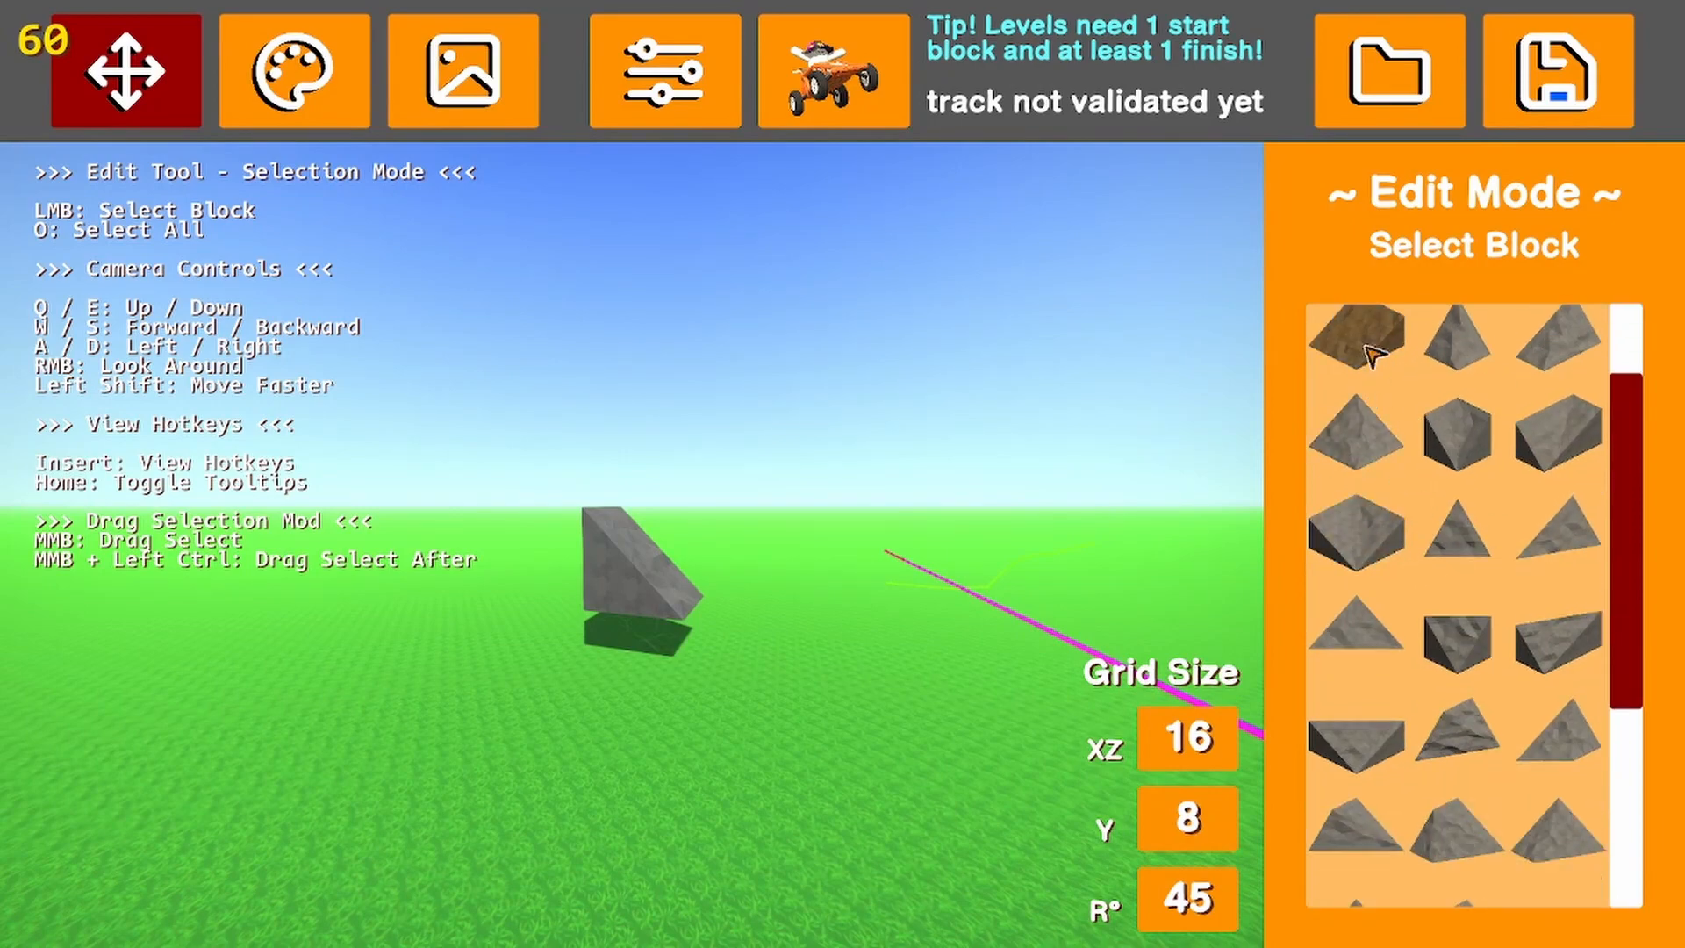
pyautogui.scroll(1, 1369, 386)
pyautogui.click(1368, 362)
pyautogui.click(1578, 575)
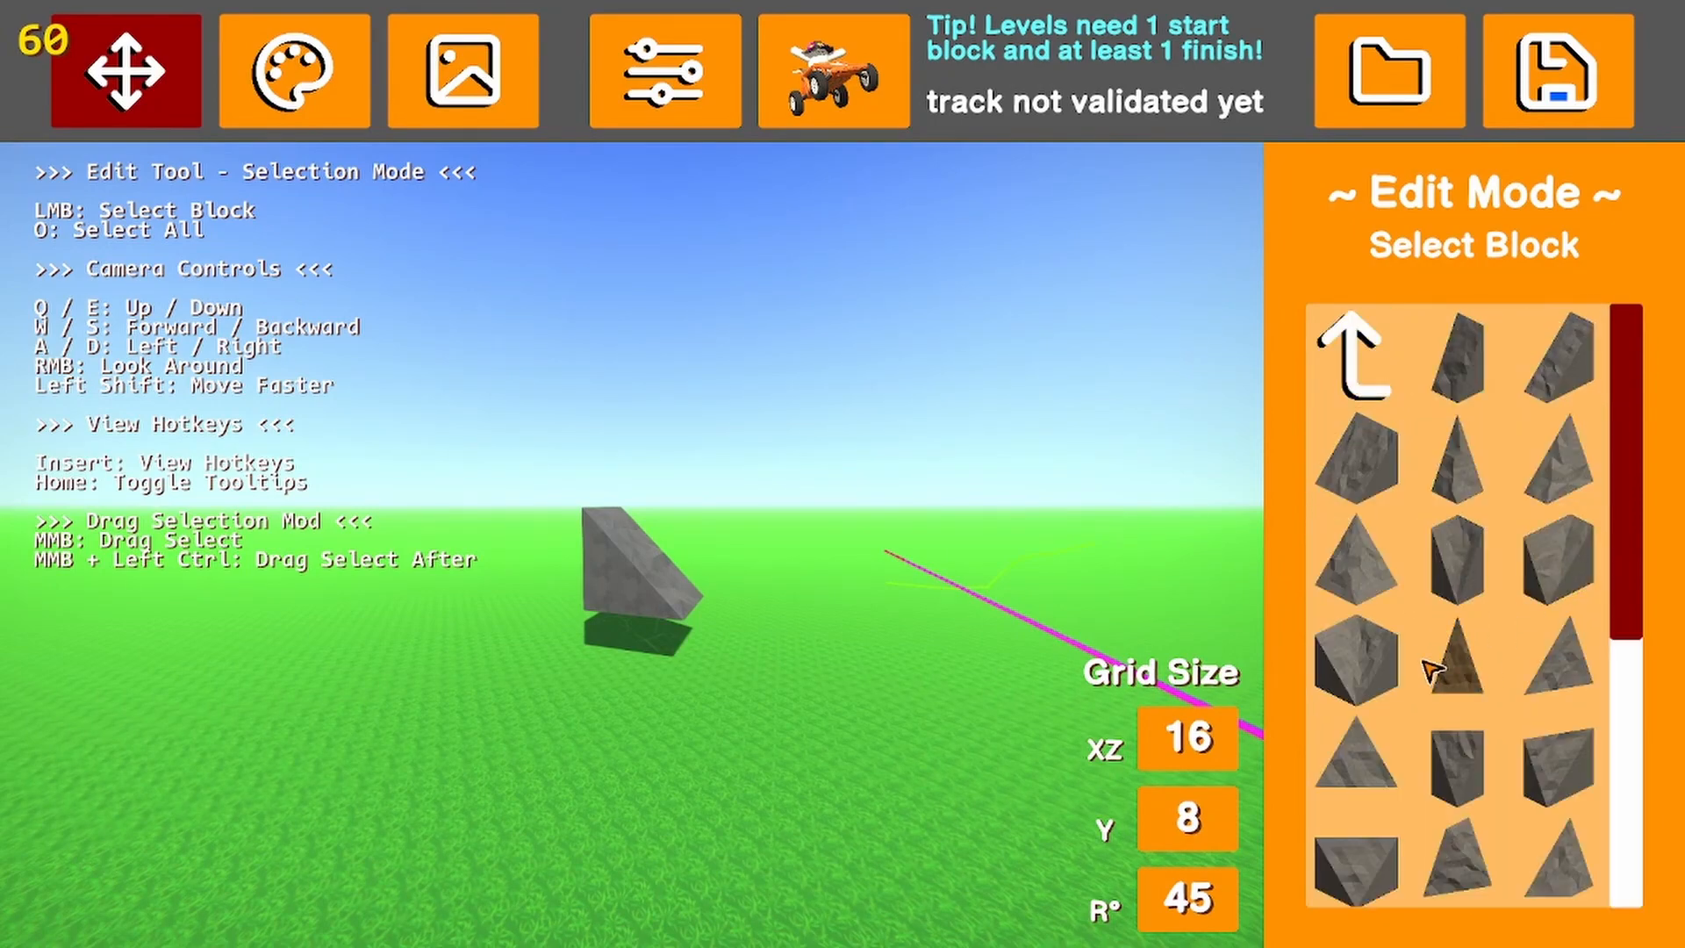
pyautogui.click(1546, 375)
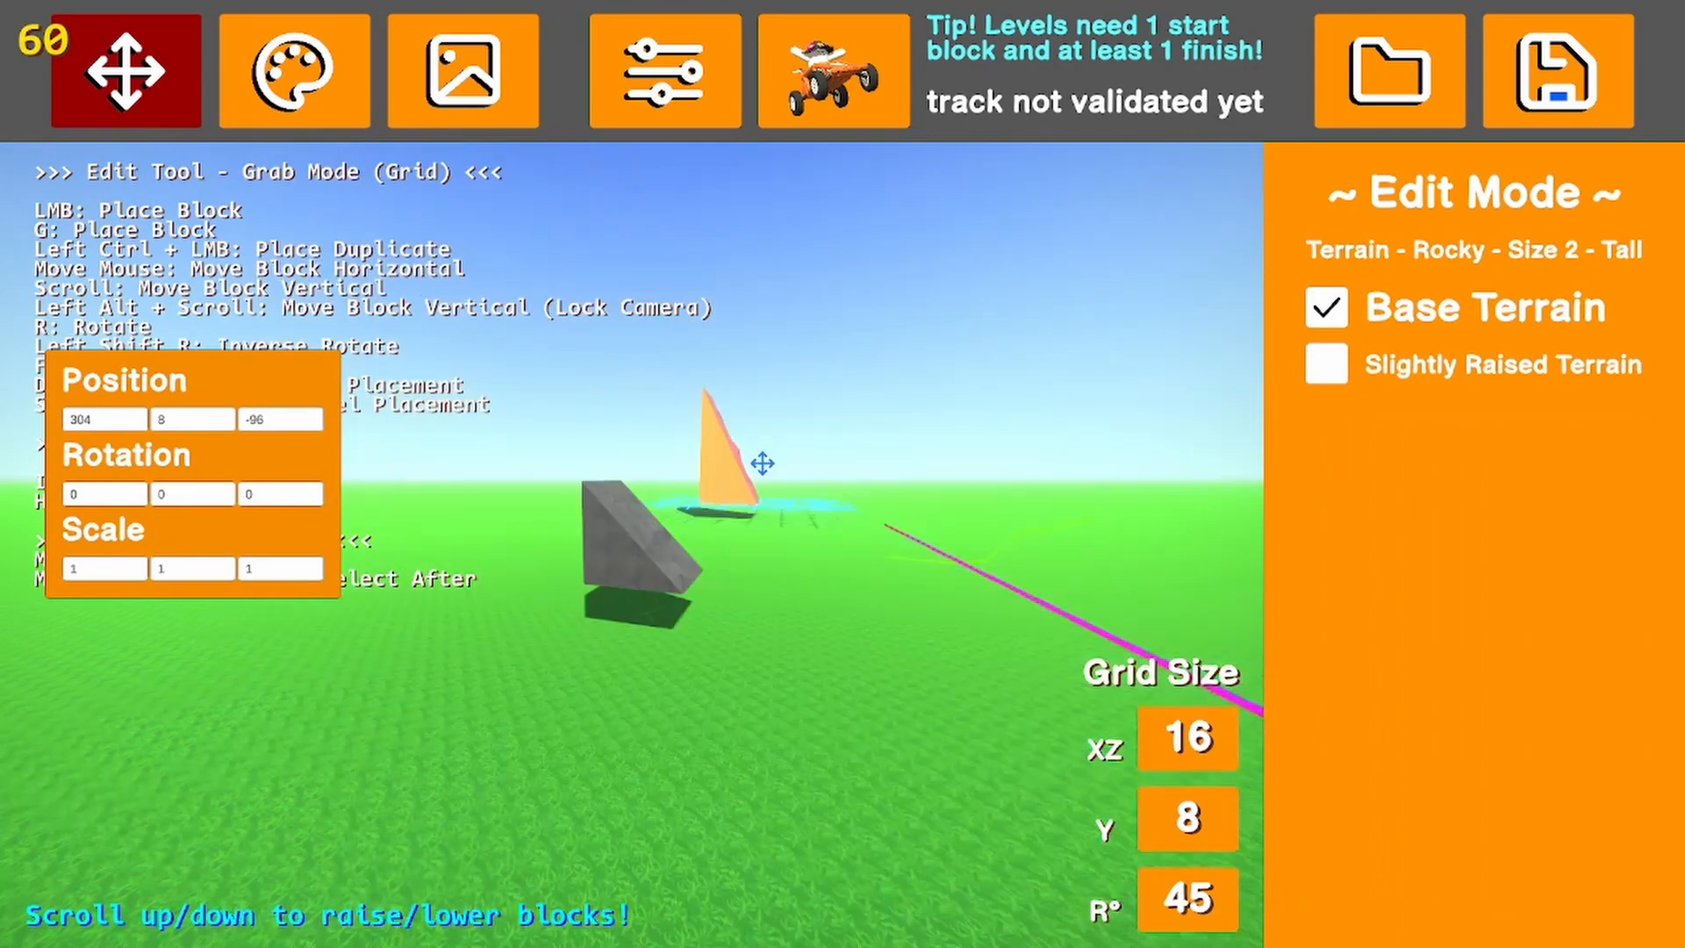
pyautogui.click(749, 532)
pyautogui.click(814, 685)
pyautogui.press('a')
pyautogui.moveTo(844, 687)
pyautogui.mouseDown(button='right')
pyautogui.moveTo(992, 658)
pyautogui.moveTo(849, 639)
pyautogui.moveTo(859, 676)
pyautogui.mouseUp(button='right')
pyautogui.press('a')
pyautogui.press('s')
# Delete both rocky terrain blocks, the Size 1 Normal and the Size 2 Tall
pyautogui.click(787, 691)
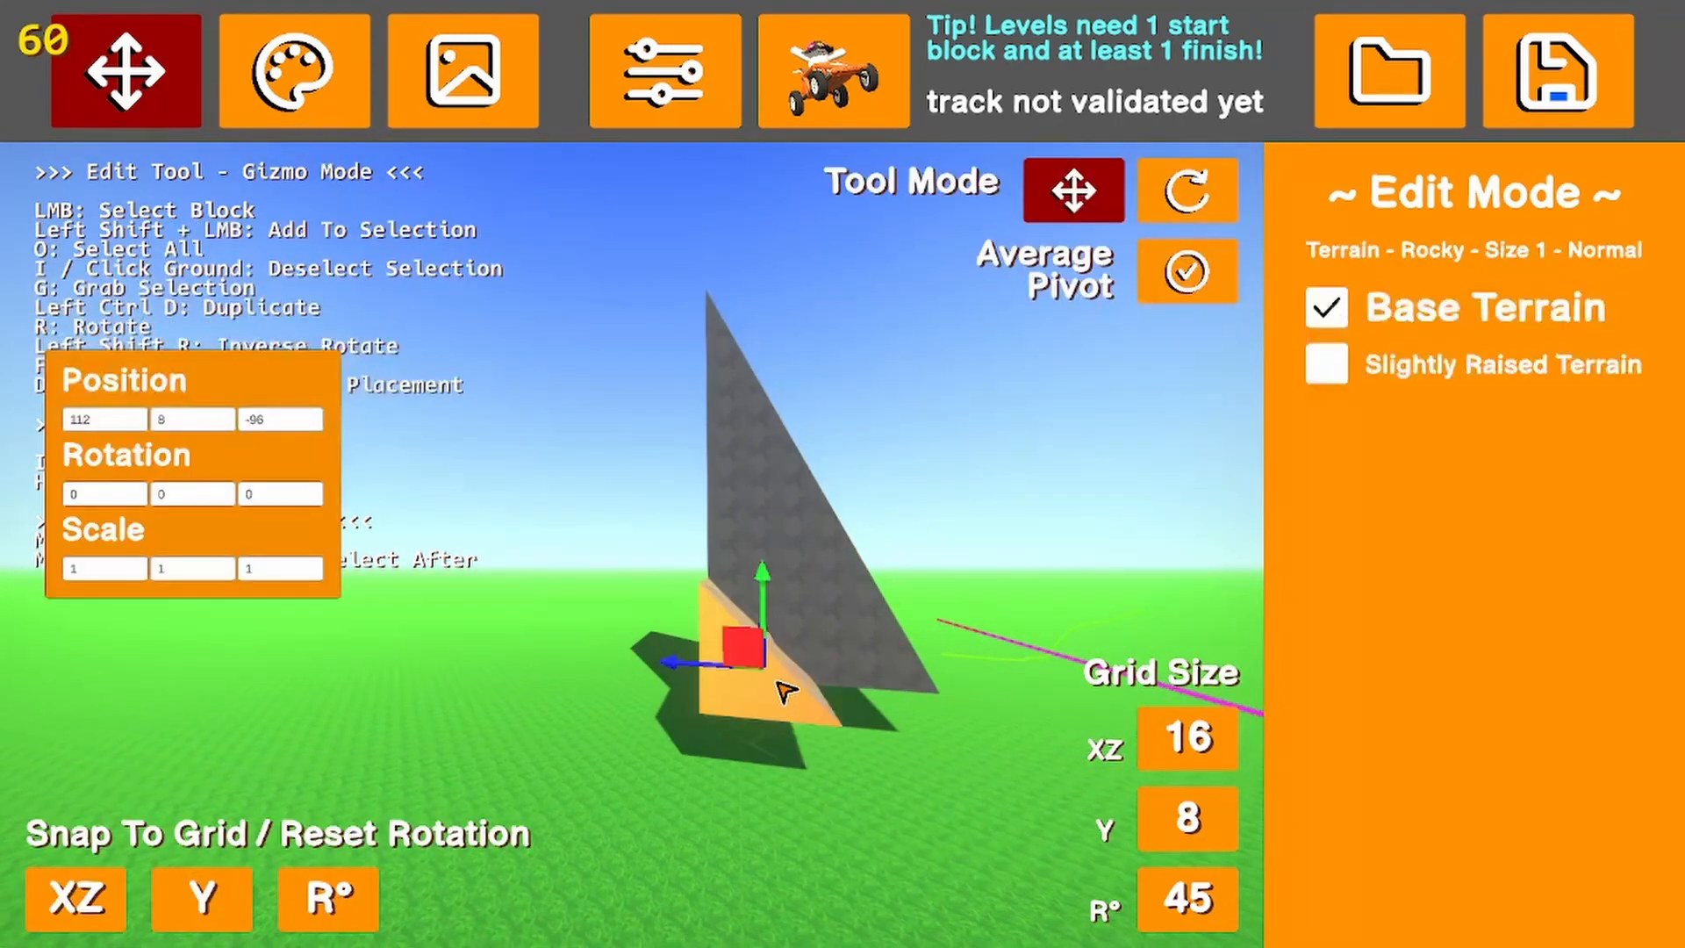
pyautogui.press('Delete')
pyautogui.click(865, 590)
pyautogui.press('Delete')
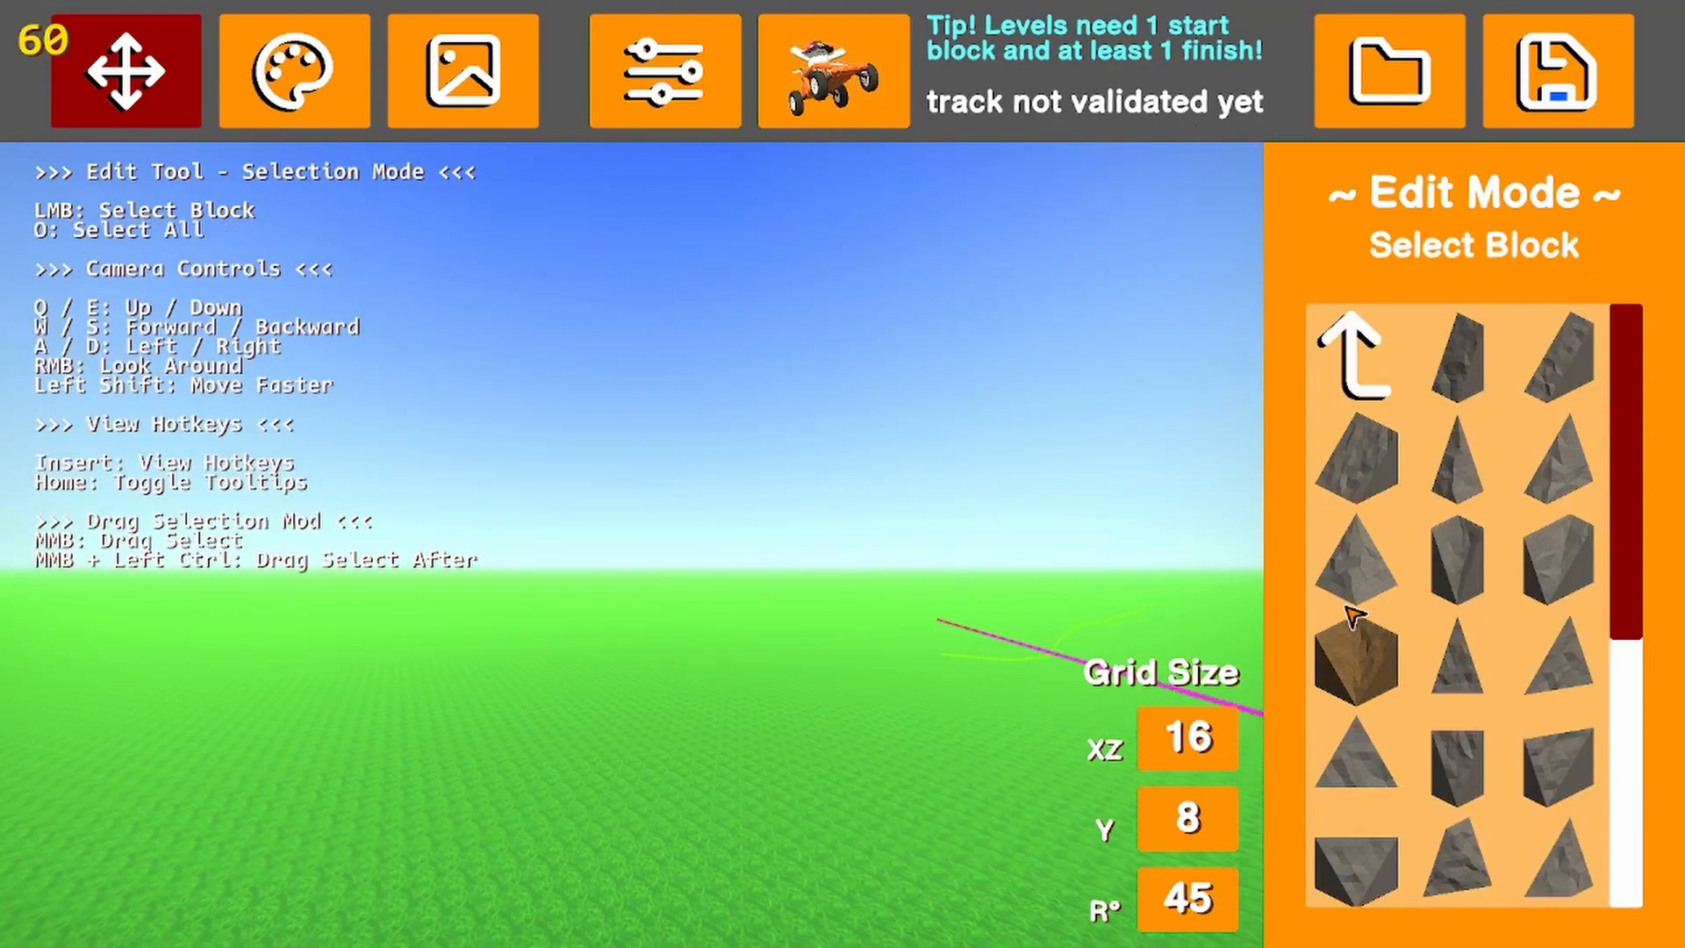
# Browse the rock and sandy-coloured terrain block sets, and examine the trees and plants category
pyautogui.click(1360, 353)
pyautogui.click(1367, 382)
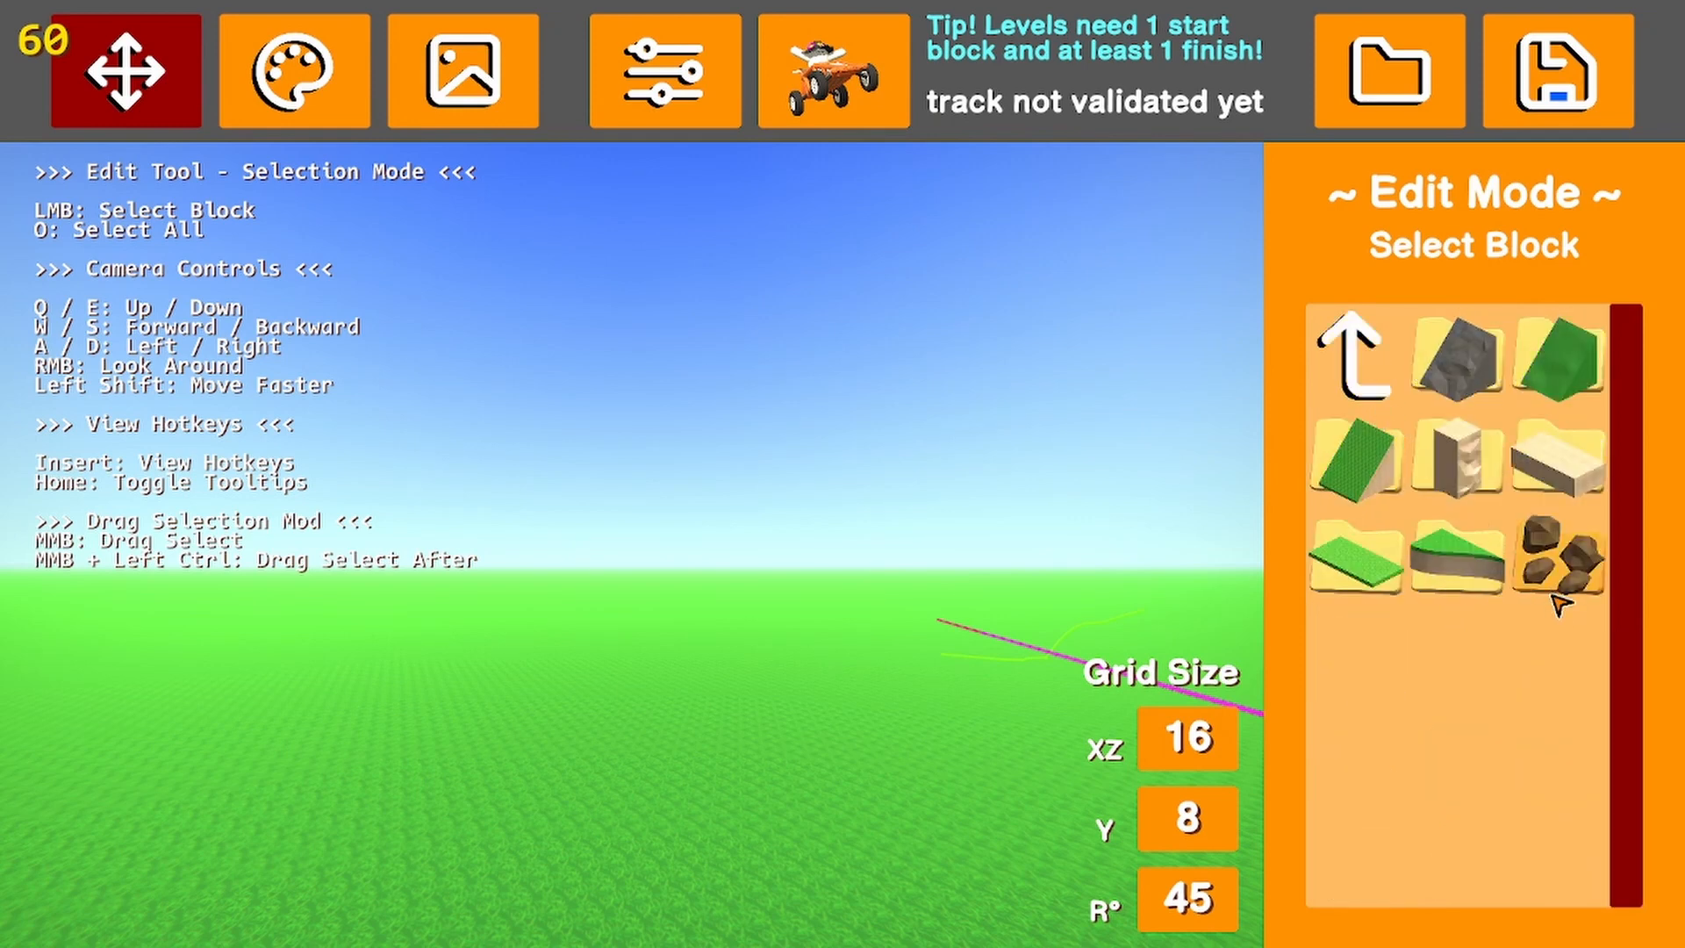
pyautogui.click(1555, 553)
pyautogui.click(1359, 368)
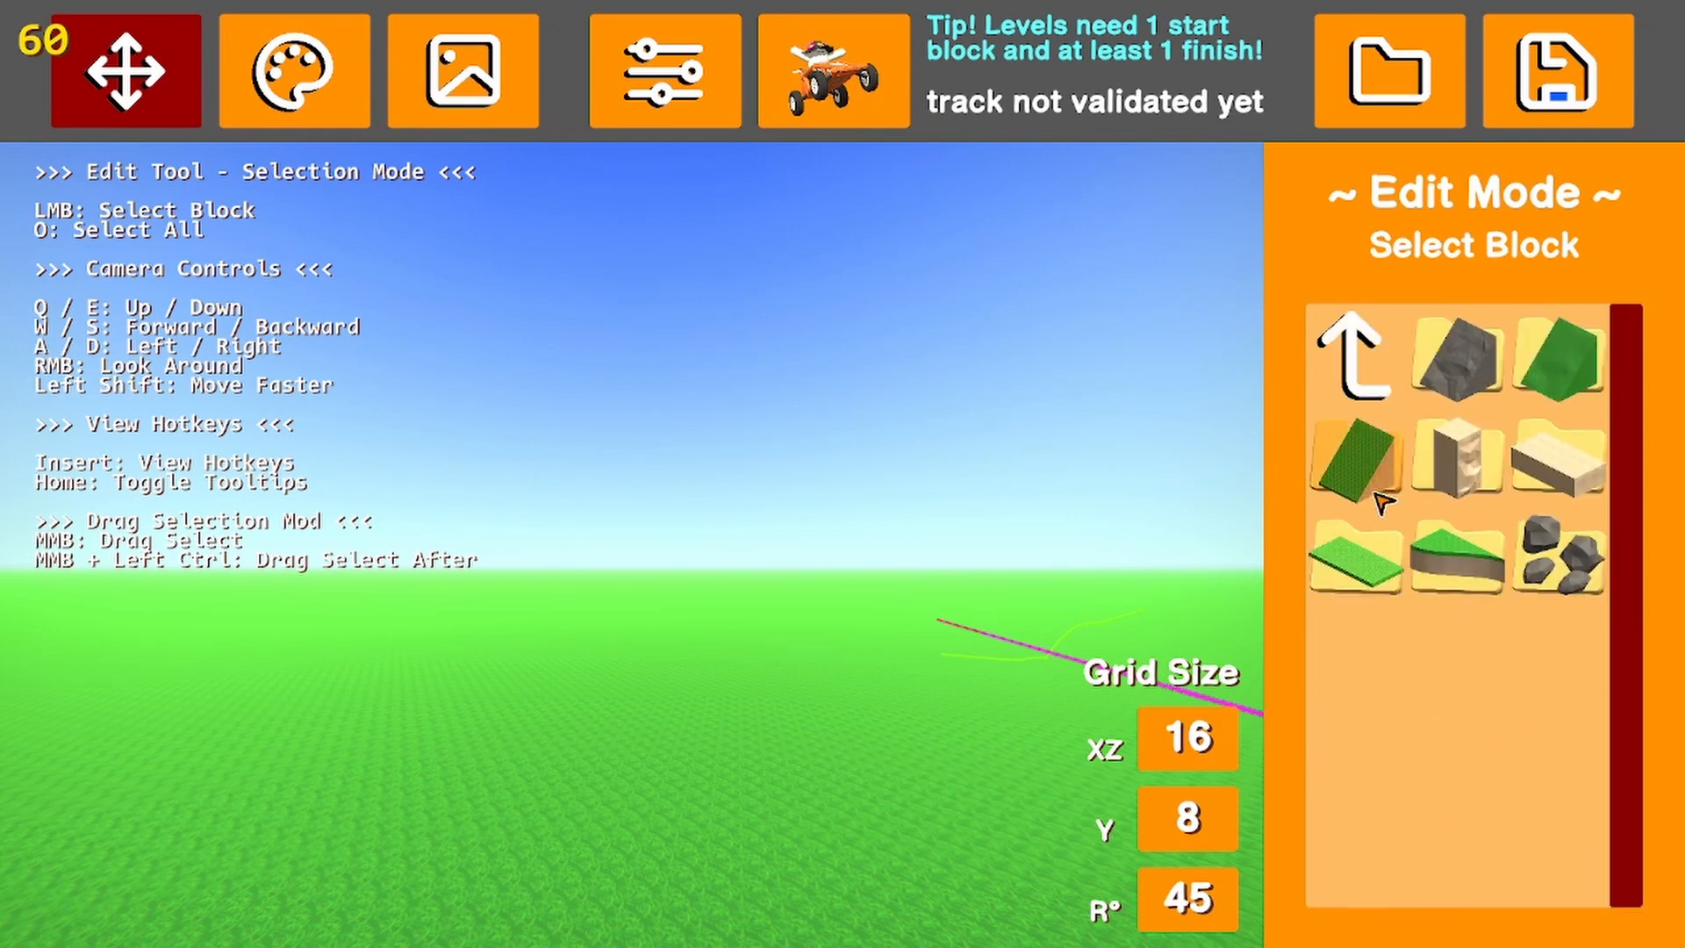
pyautogui.click(1525, 472)
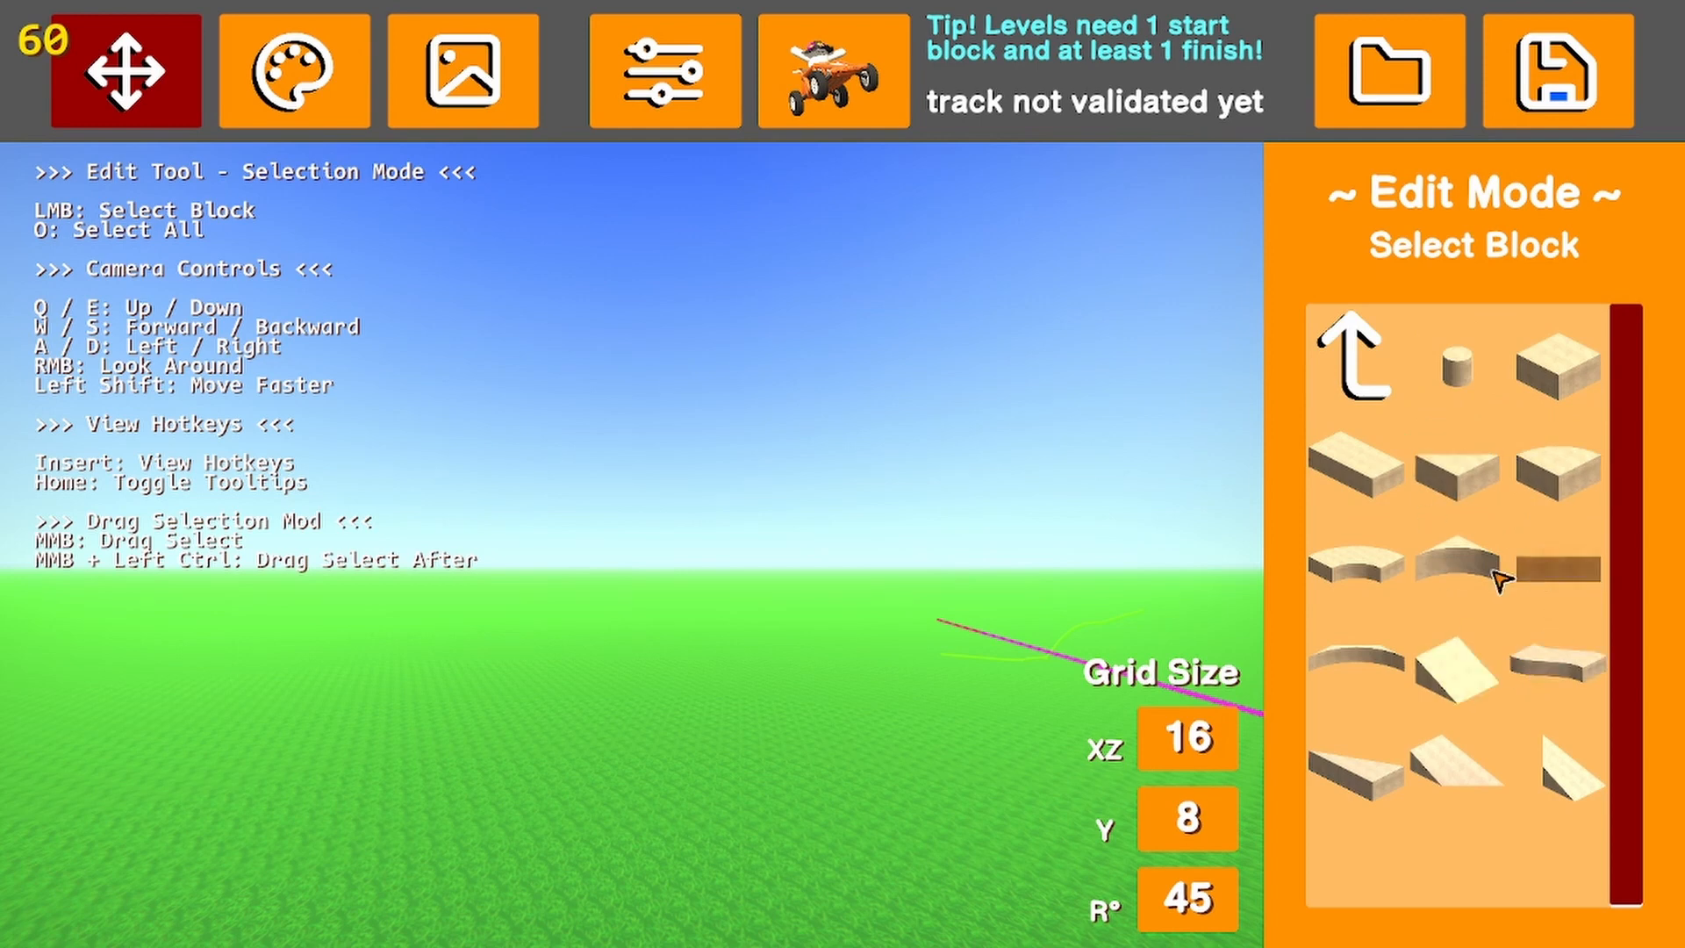
pyautogui.click(1388, 369)
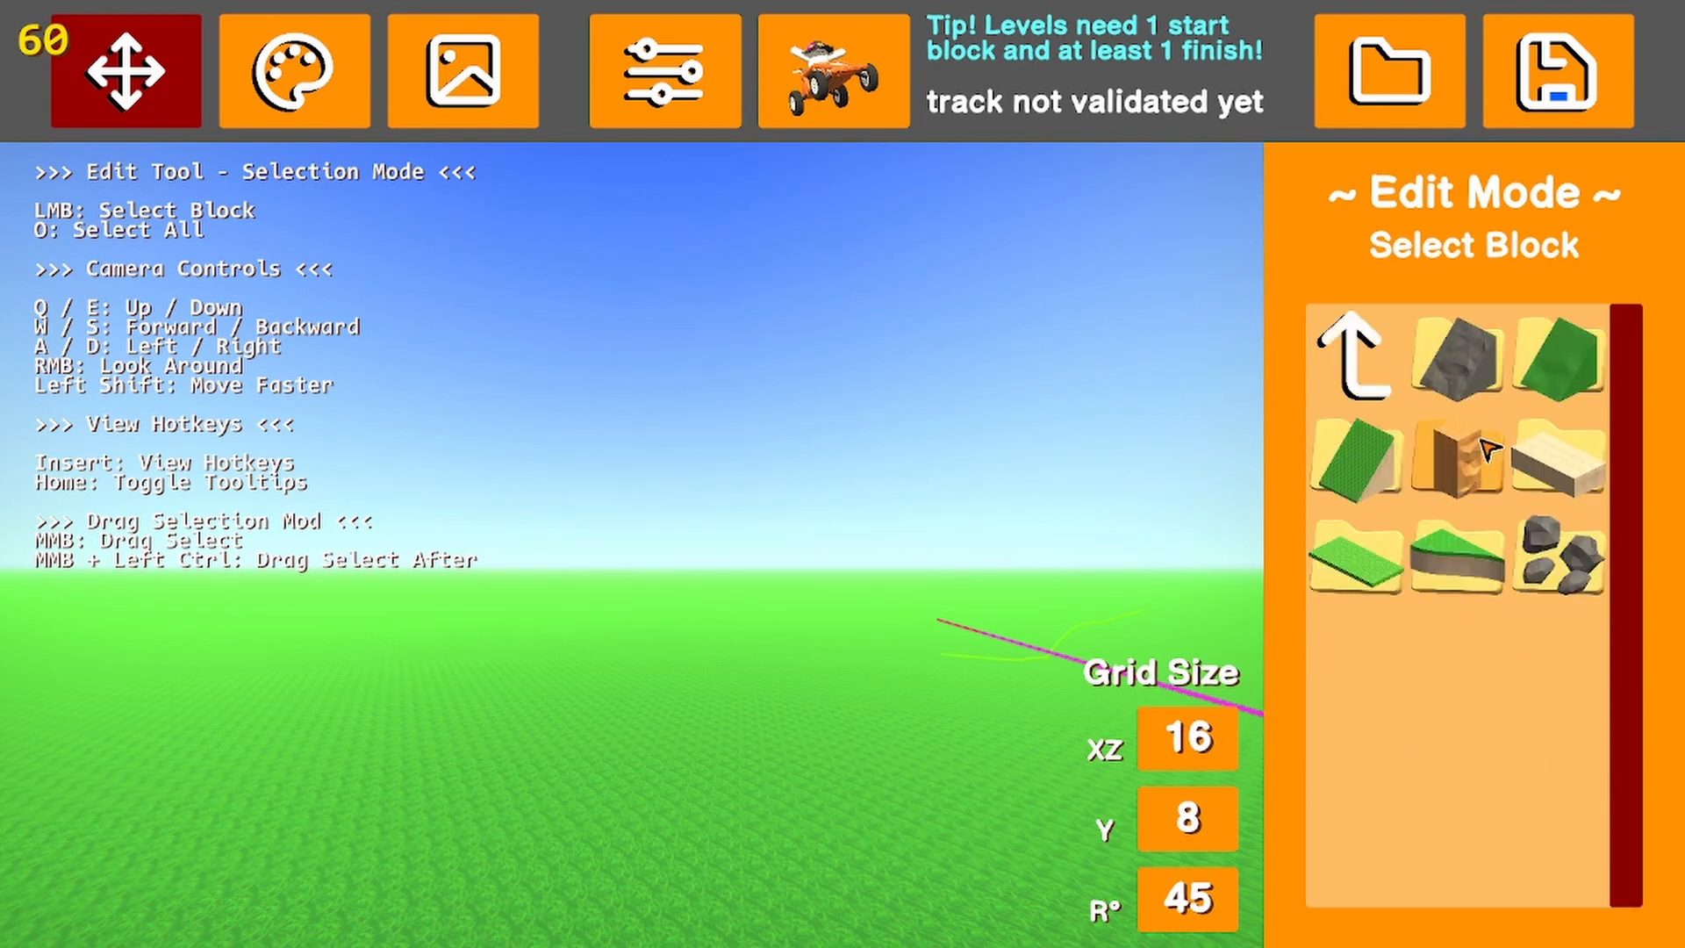
pyautogui.click(1356, 356)
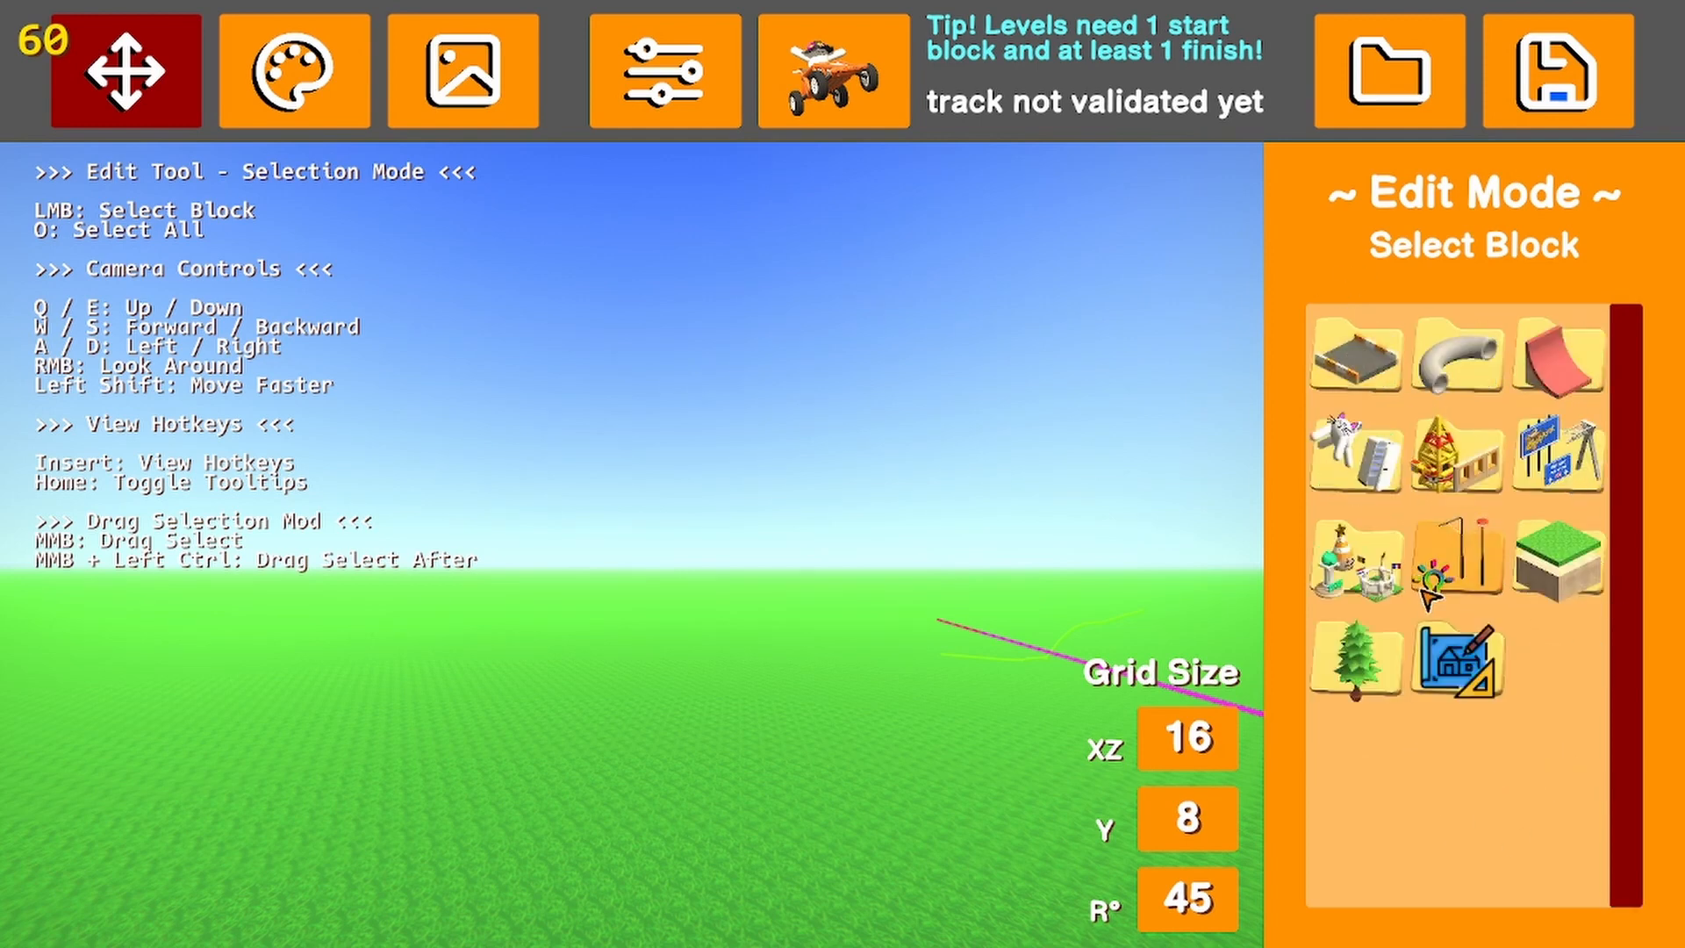
pyautogui.click(1361, 658)
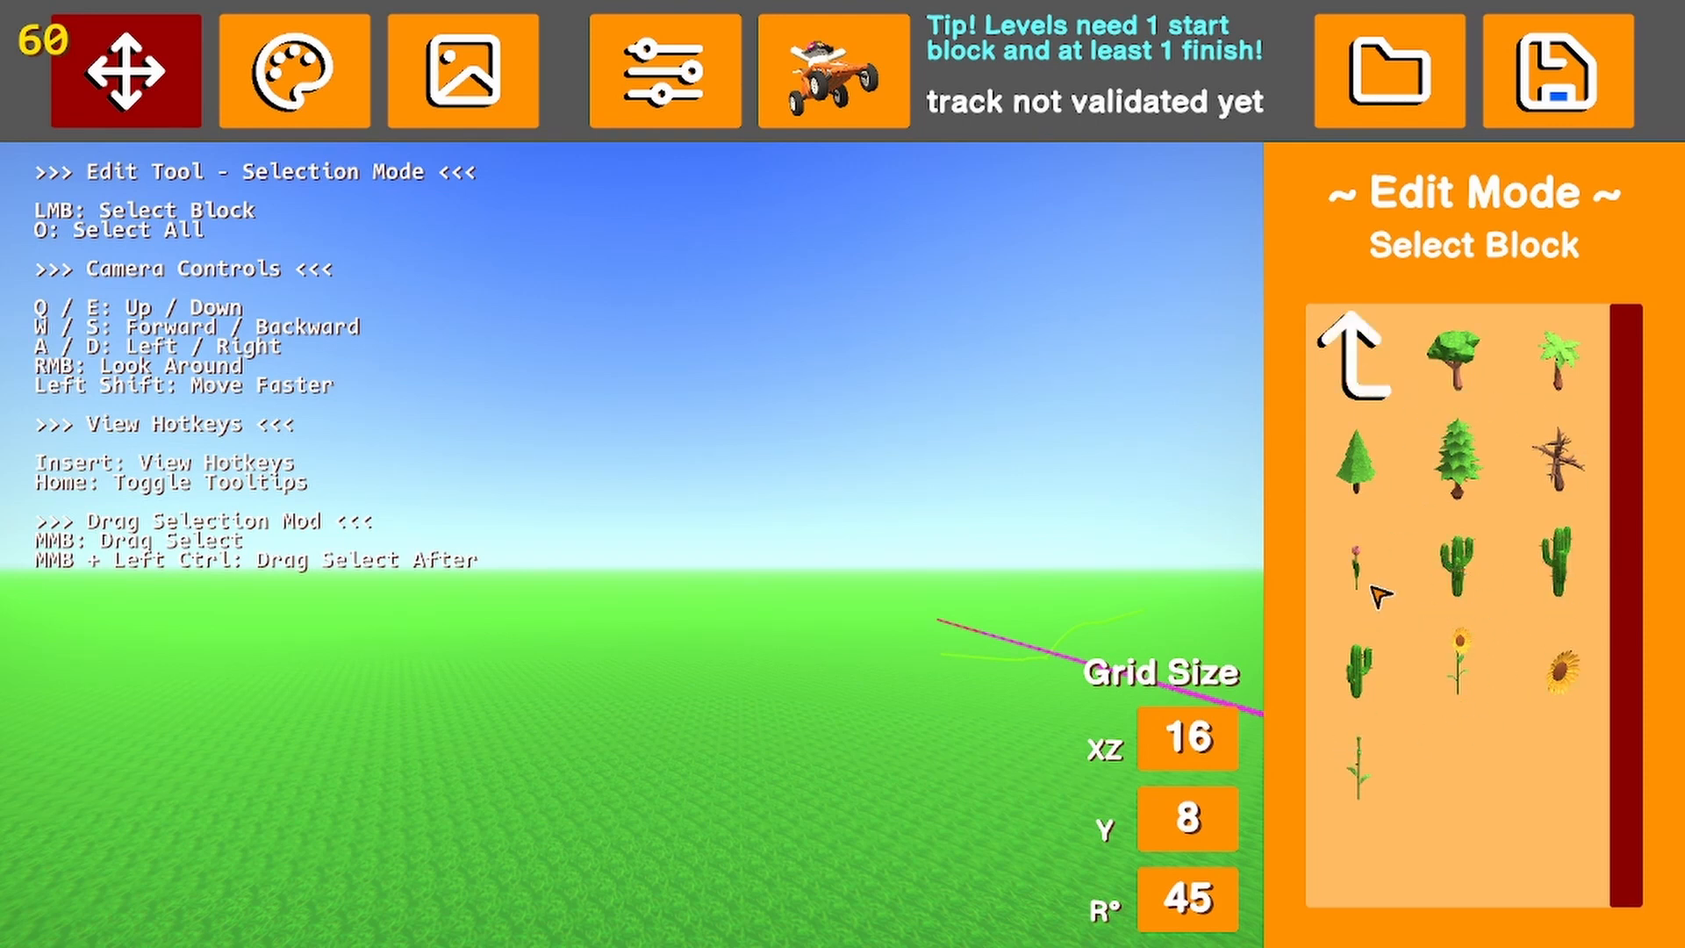
pyautogui.click(1387, 393)
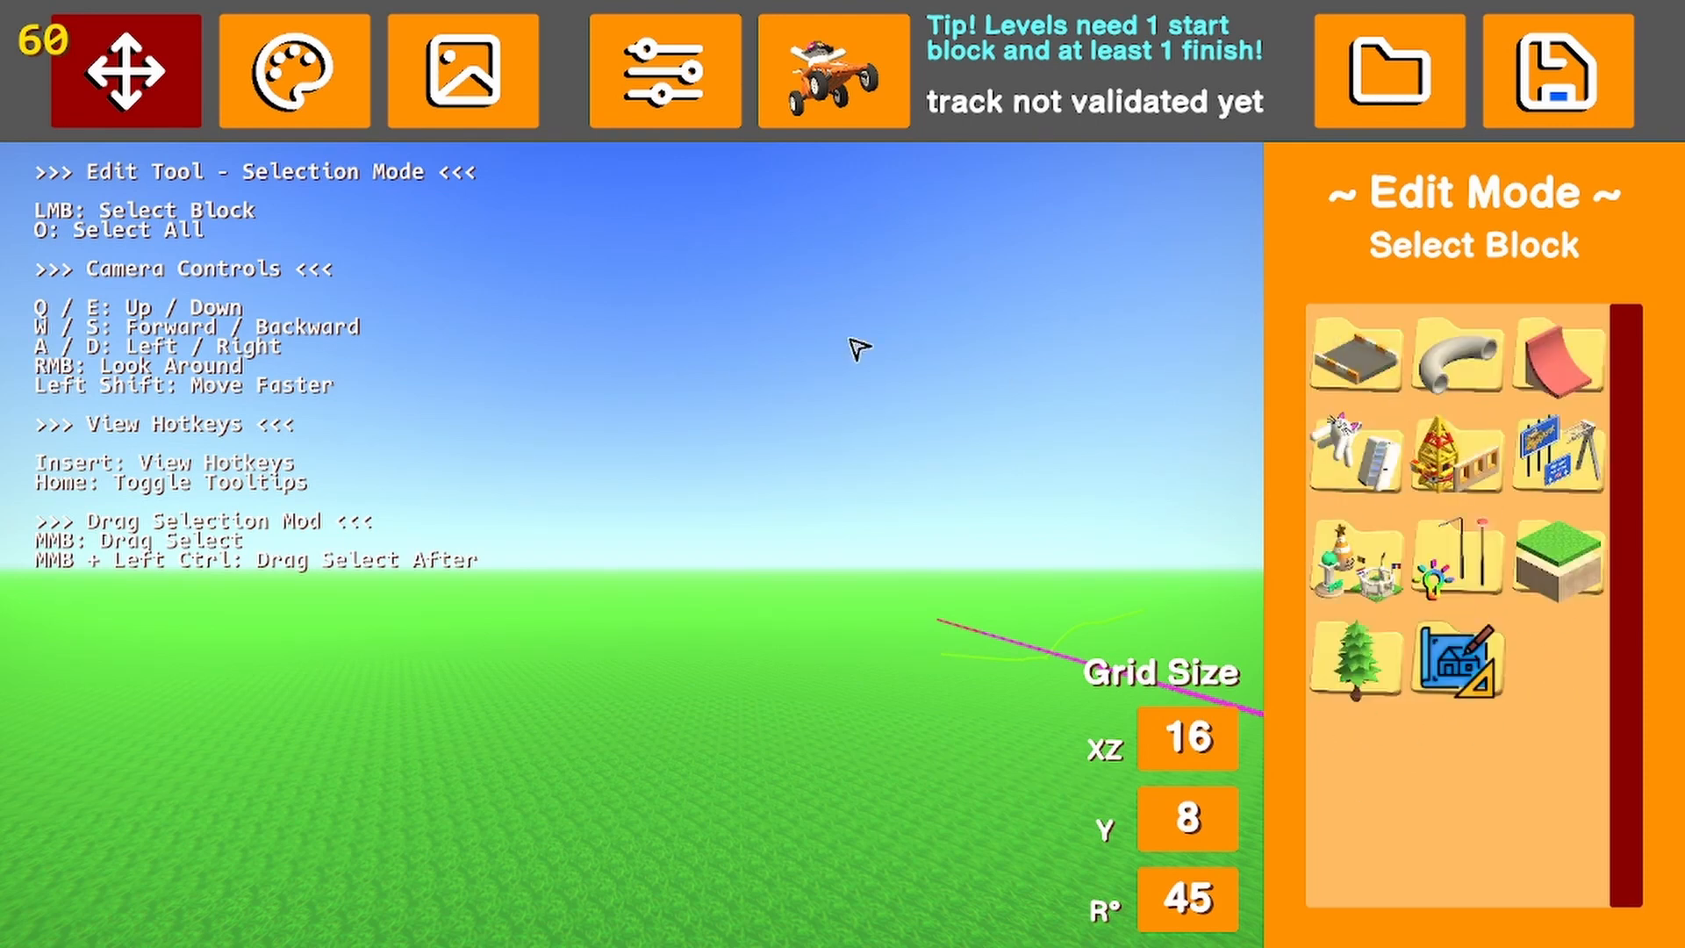
pyautogui.moveTo(540, 272); pyautogui.dragTo(656, 442, button='right')
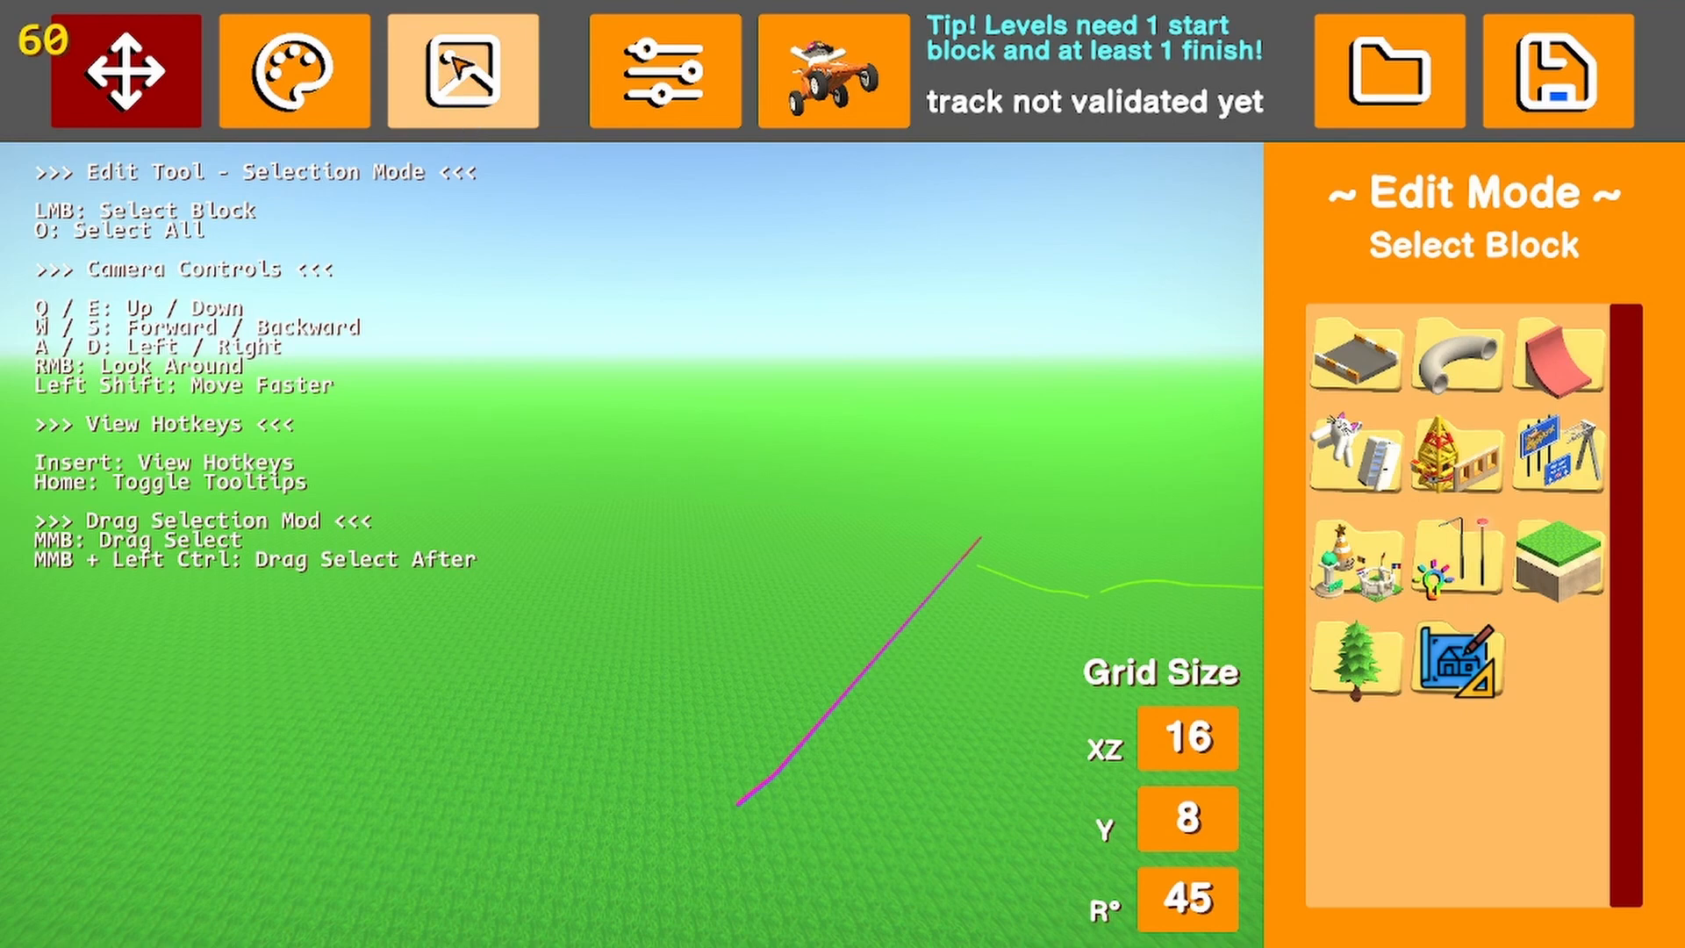
# Scatter cacti across the ground with the Nature Gun, first as single shots and then in rapid-fire mode
pyautogui.click(453, 58)
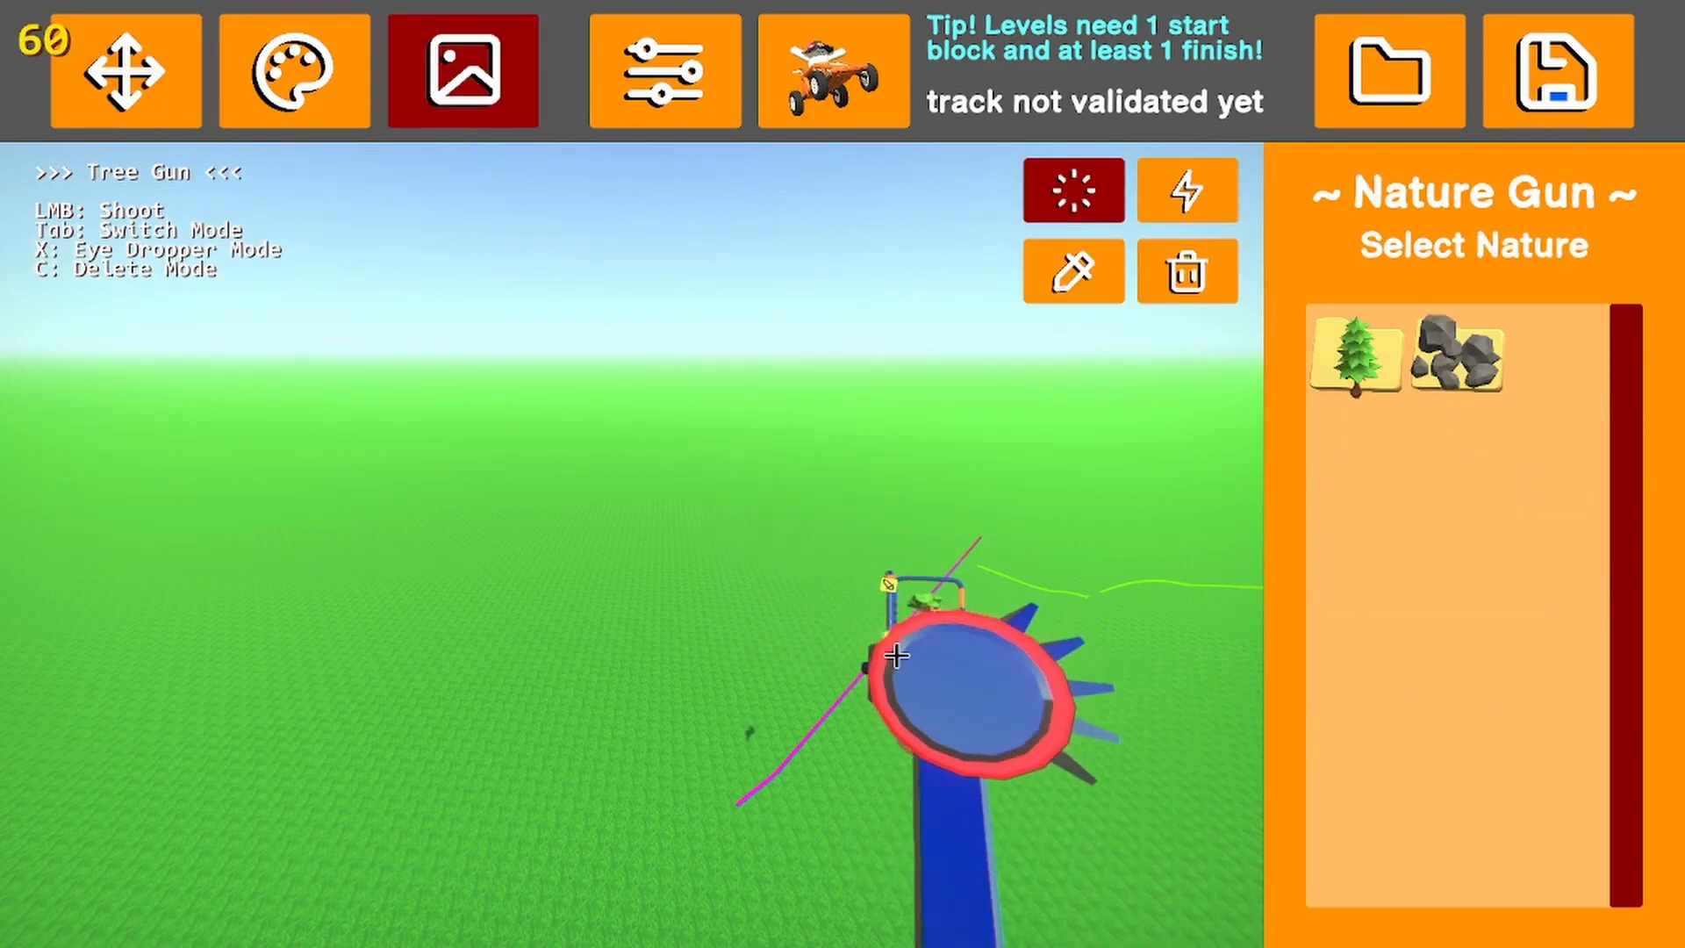
pyautogui.click(1356, 355)
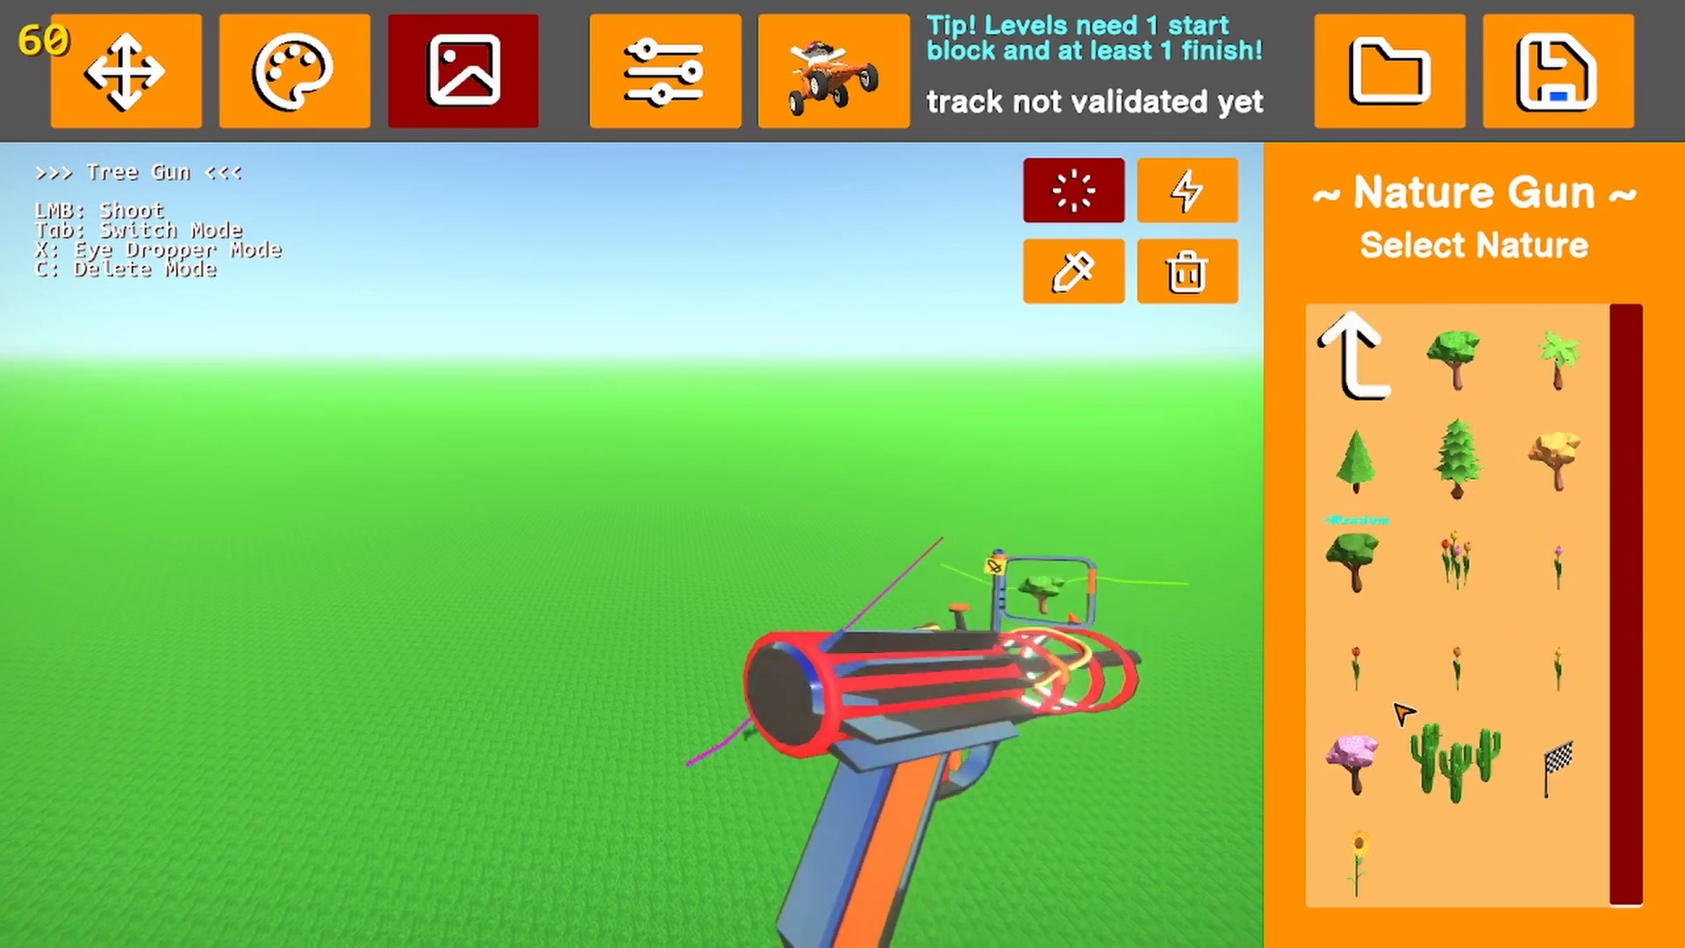
pyautogui.click(1452, 760)
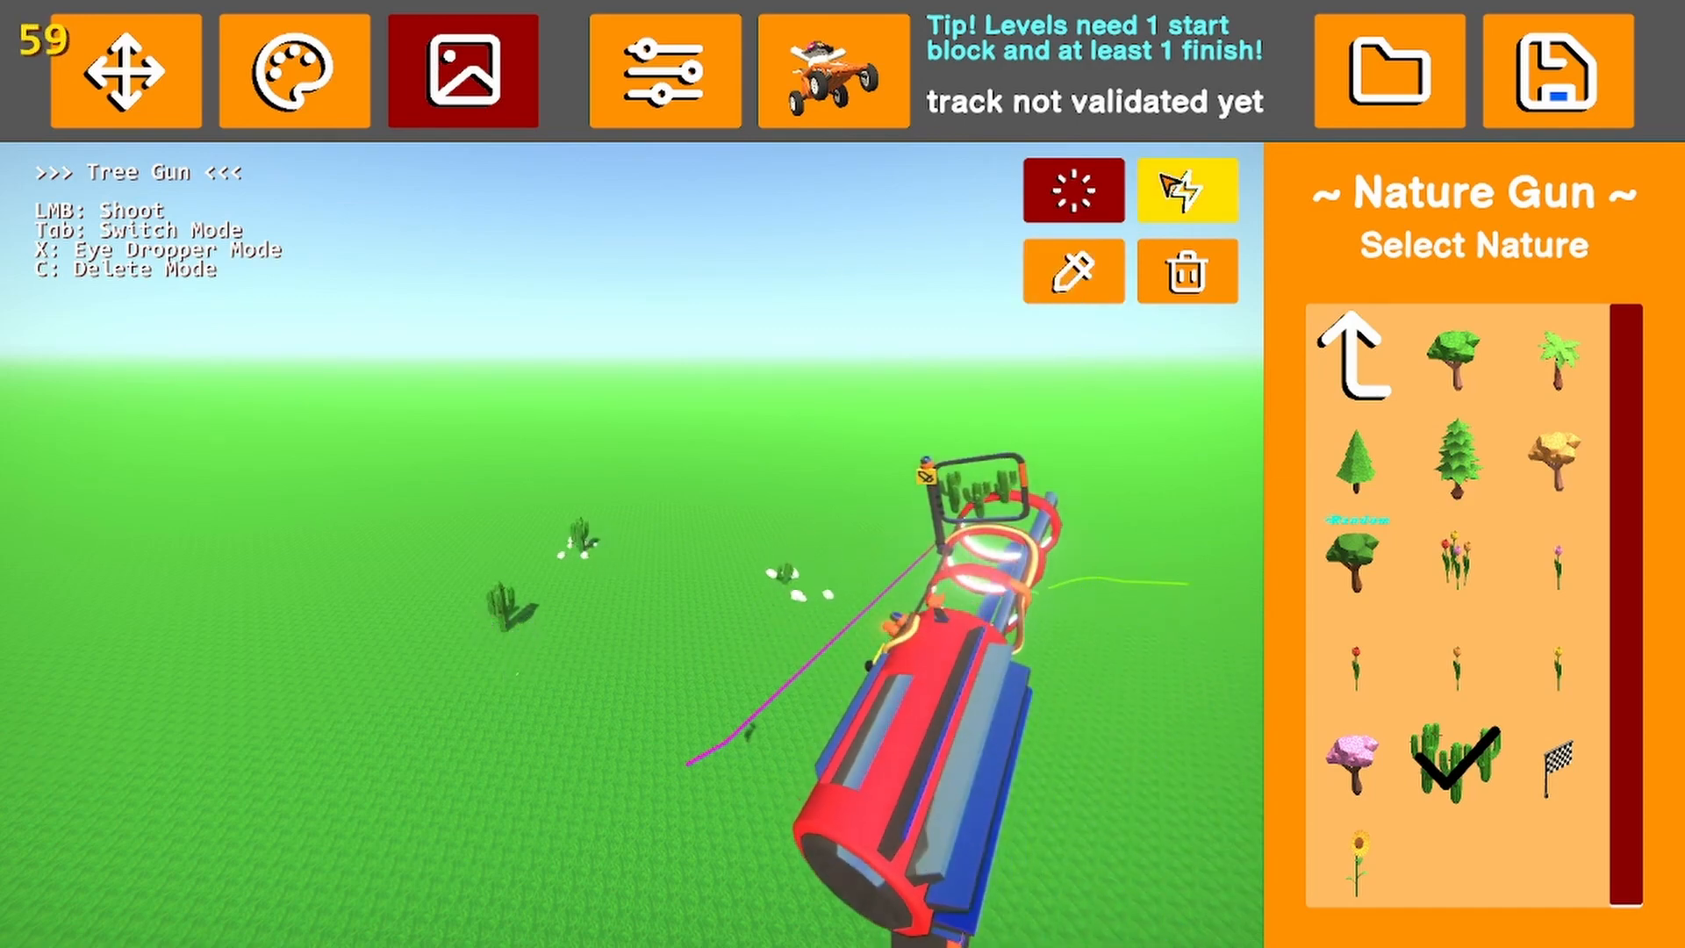
pyautogui.click(1188, 190)
pyautogui.moveTo(962, 457); pyautogui.dragTo(846, 562, button='right')
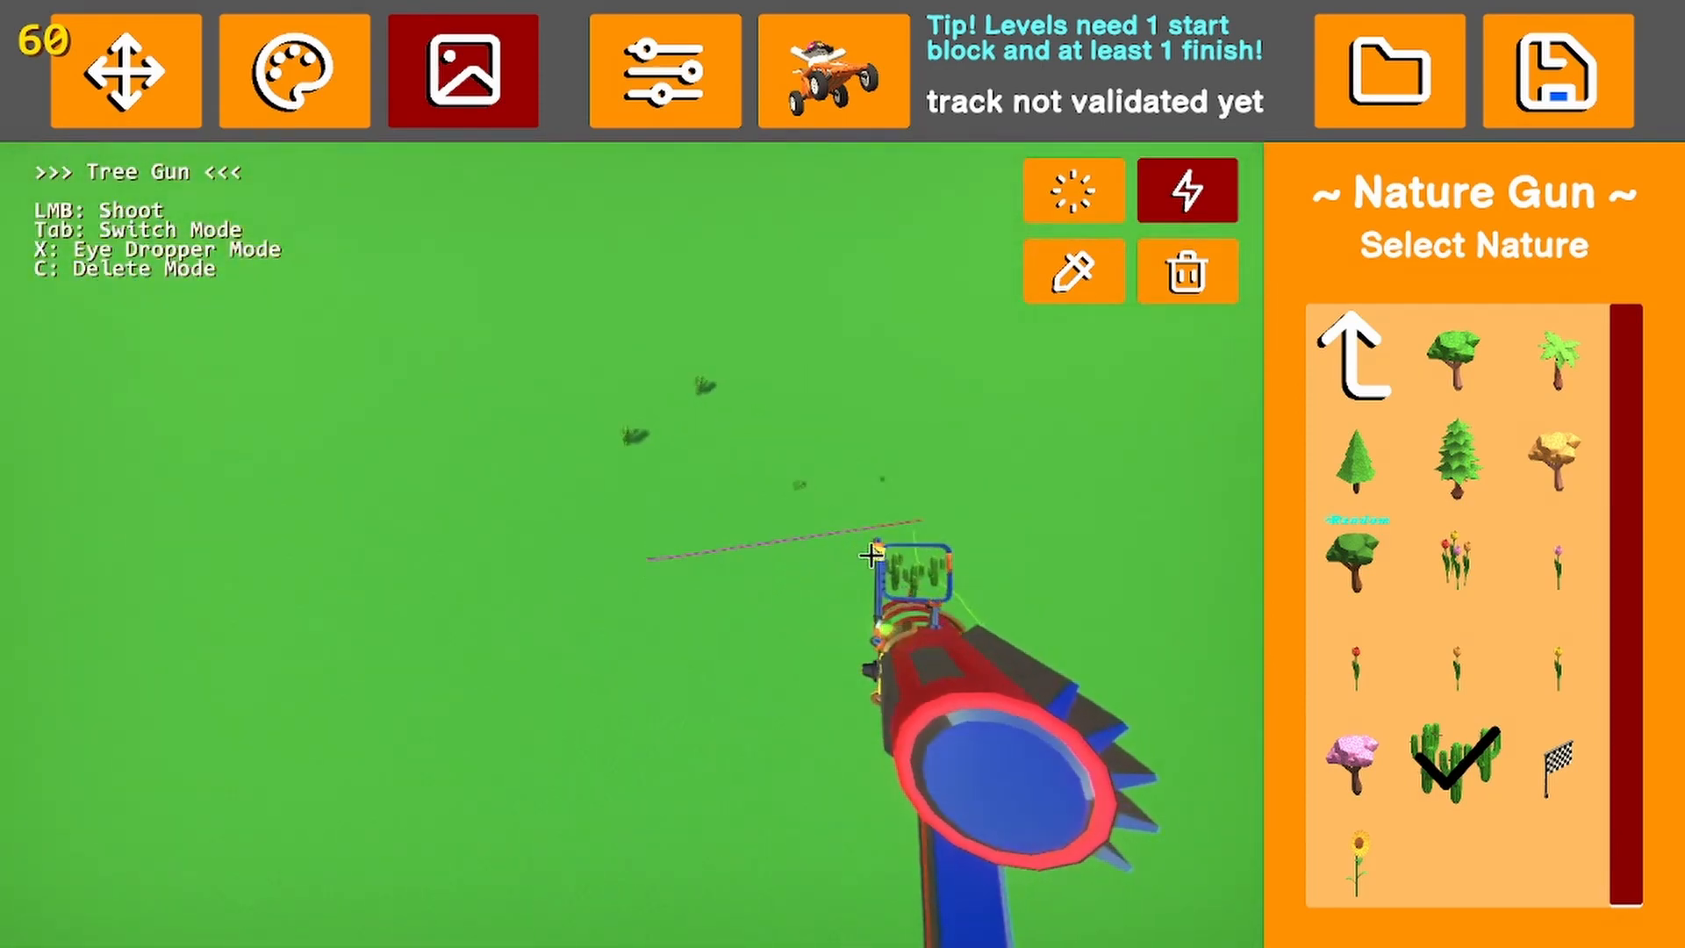
pyautogui.moveTo(854, 459)
pyautogui.mouseDown()
pyautogui.moveTo(631, 252)
pyautogui.moveTo(666, 515)
pyautogui.moveTo(709, 467)
pyautogui.mouseUp()
# Sample one of the placed cacti with the Nature Gun's eyedropper and shoot more cacti beside the existing ones
pyautogui.click(1079, 265)
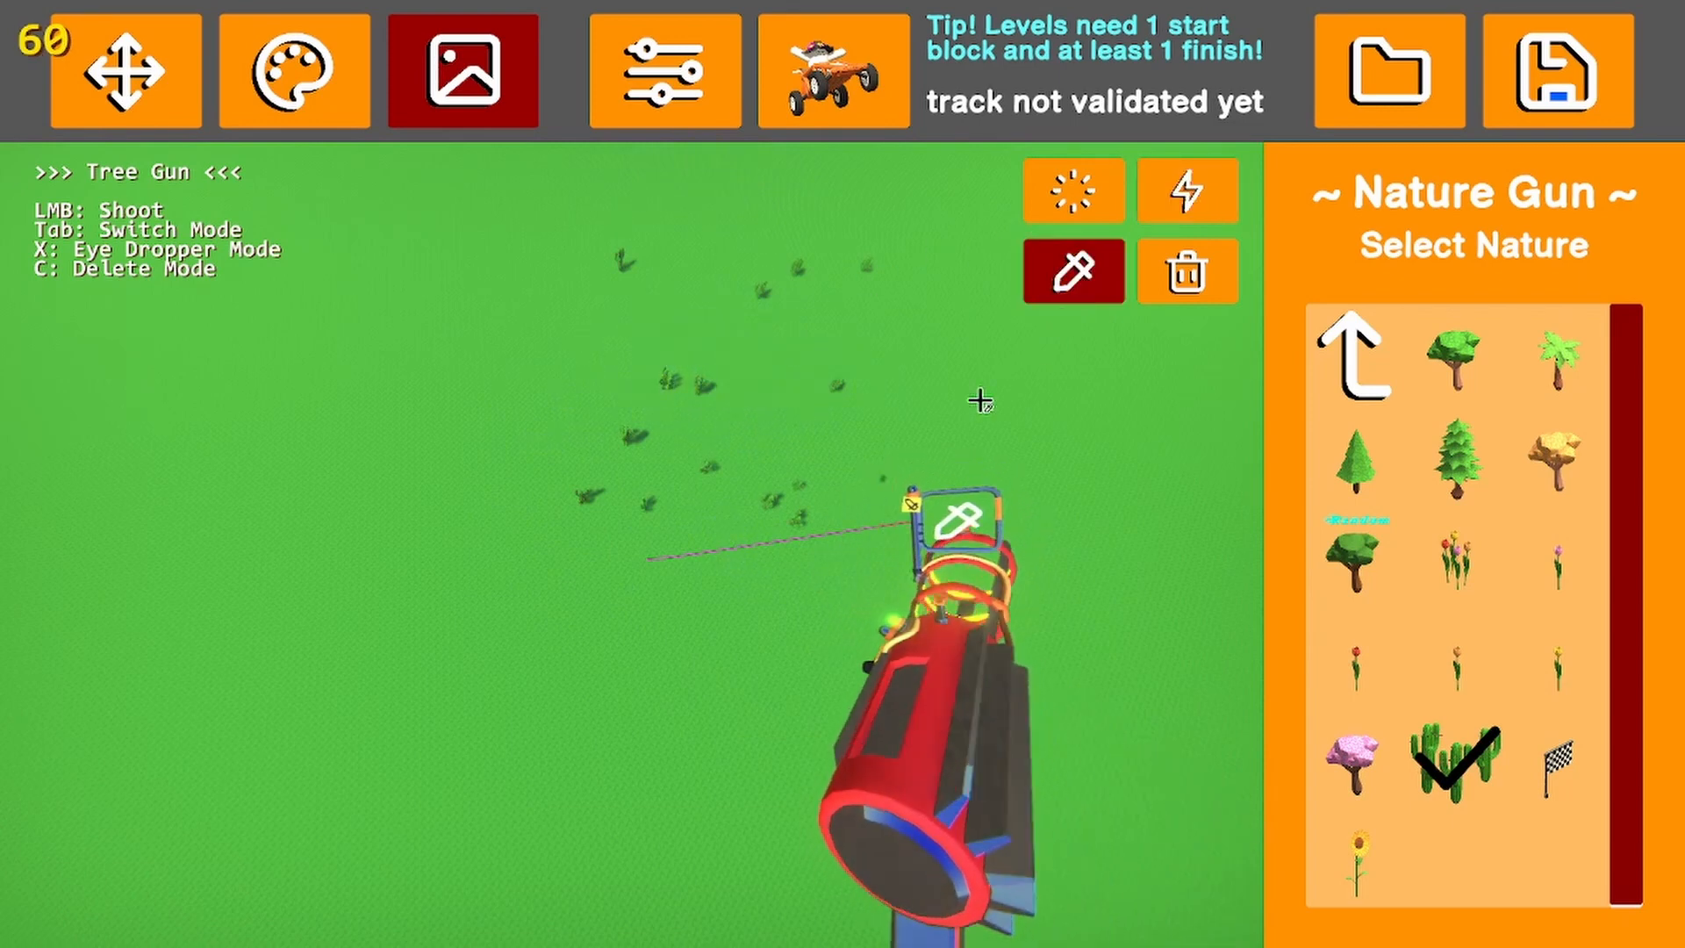
pyautogui.click(840, 388)
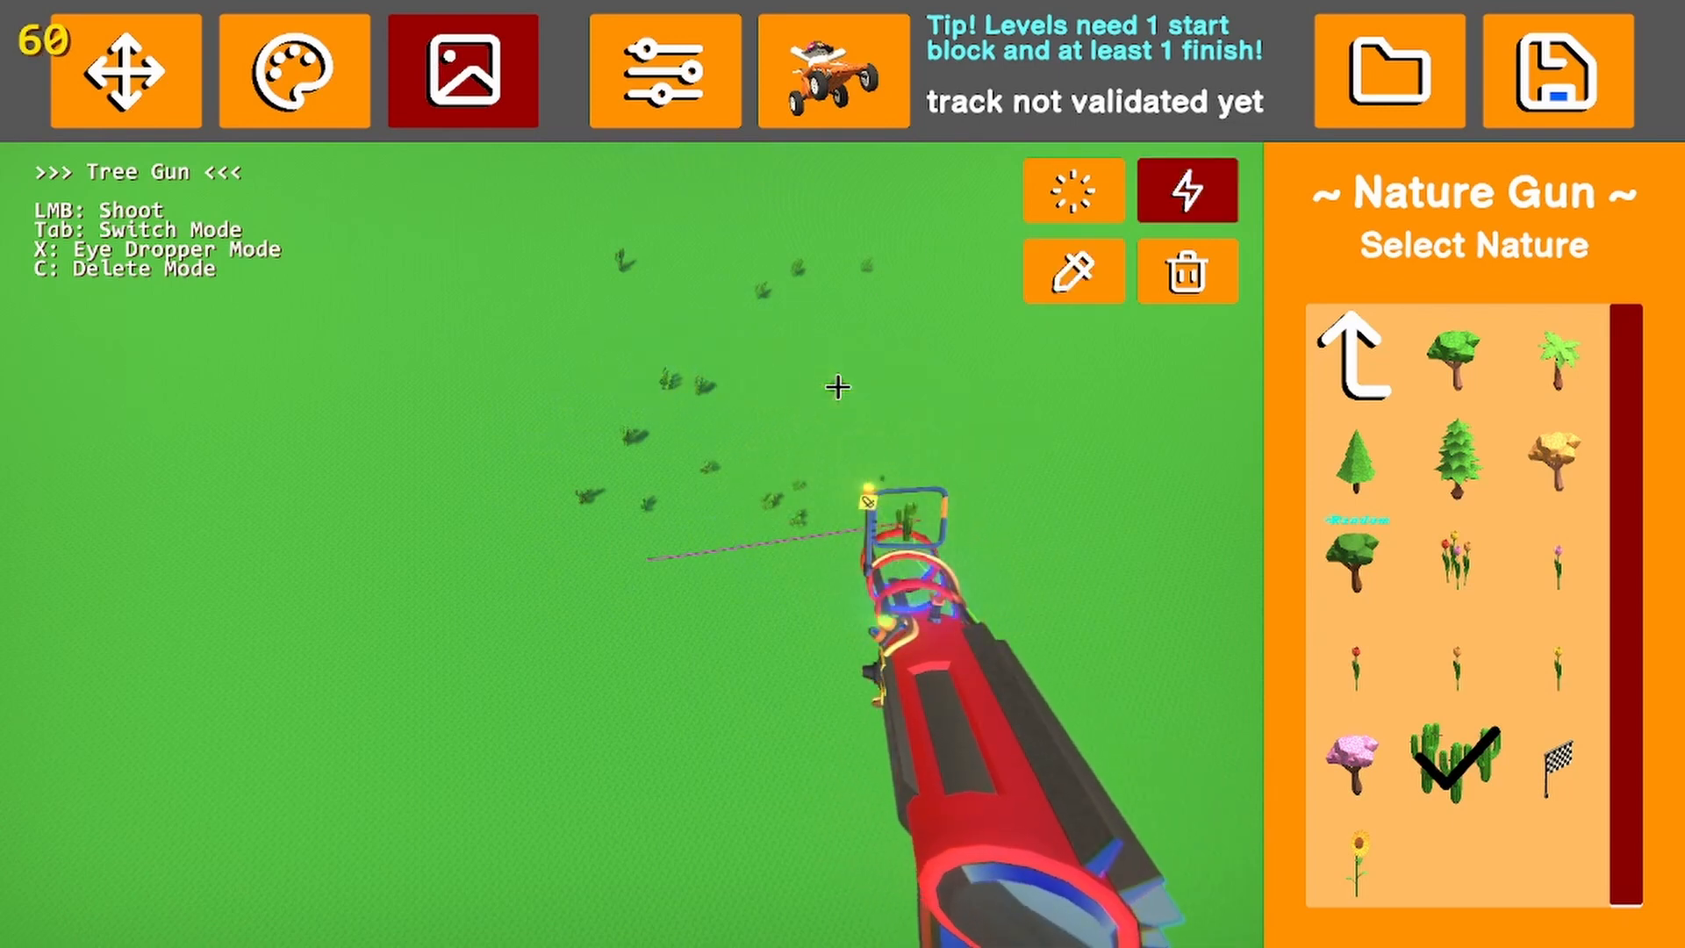
pyautogui.moveTo(948, 319)
pyautogui.mouseDown()
pyautogui.moveTo(831, 317)
pyautogui.moveTo(815, 384)
pyautogui.mouseUp()
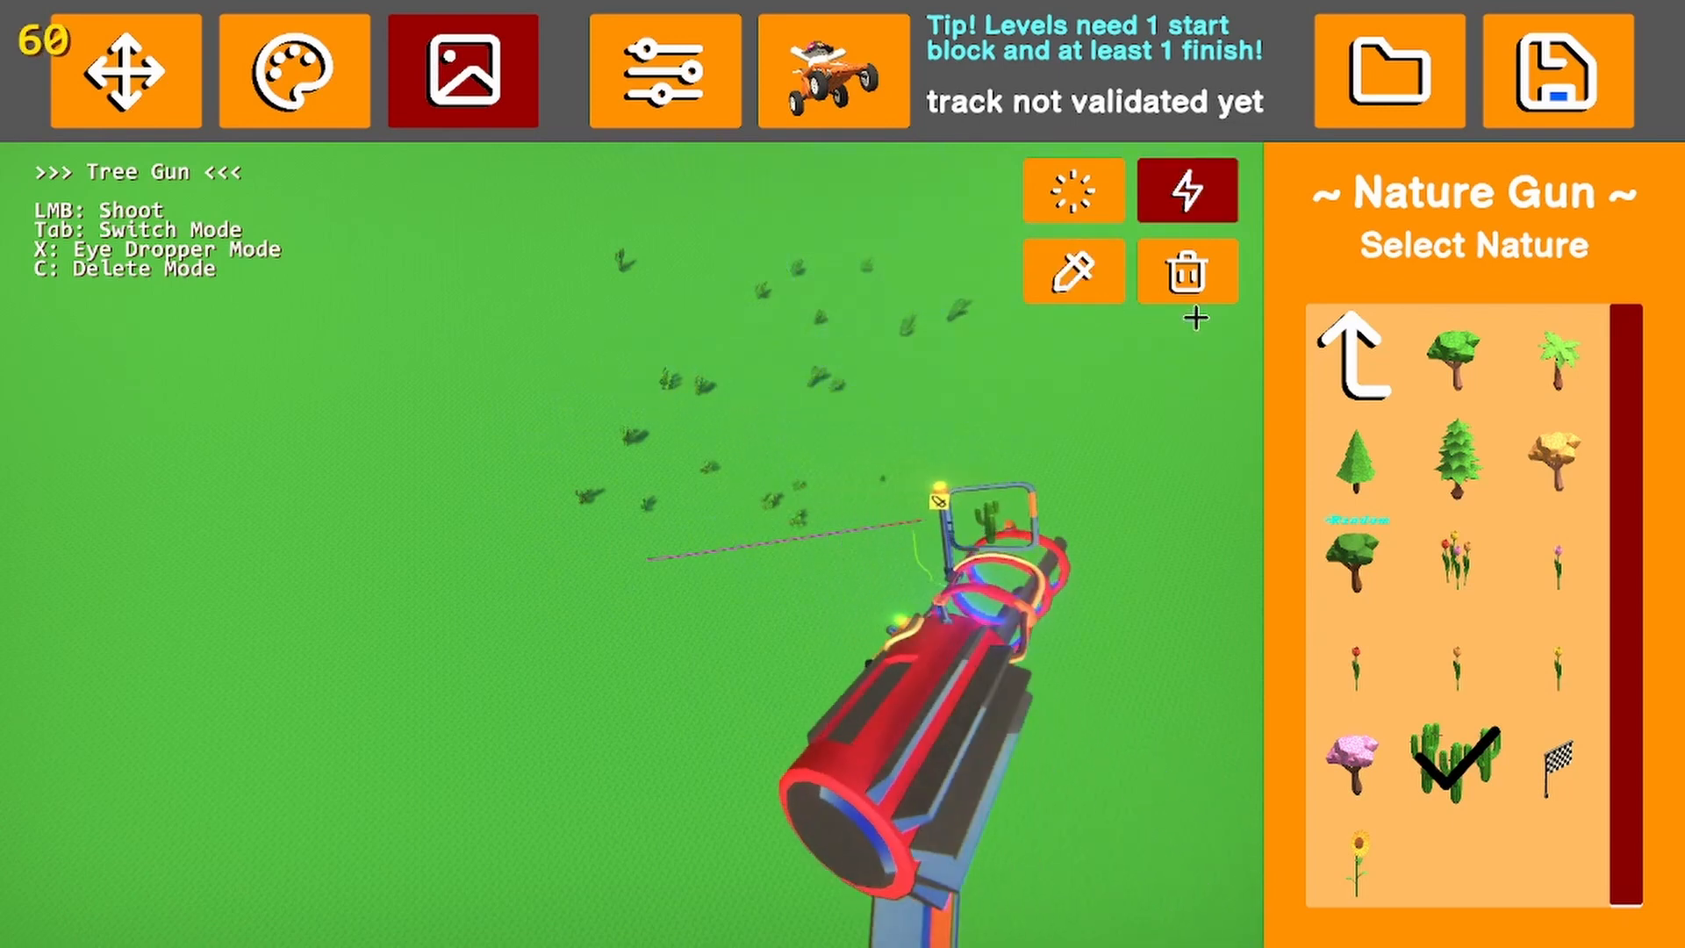
# Remove most of the scattered cacti with the Nature Gun's delete mode, including the group near the horizon
pyautogui.click(1181, 281)
pyautogui.moveTo(909, 314)
pyautogui.mouseDown()
pyautogui.moveTo(825, 299)
pyautogui.moveTo(867, 280)
pyautogui.moveTo(808, 383)
pyautogui.moveTo(680, 376)
pyautogui.moveTo(621, 432)
pyautogui.moveTo(599, 502)
pyautogui.moveTo(640, 514)
pyautogui.moveTo(685, 478)
pyautogui.moveTo(669, 482)
pyautogui.moveTo(770, 509)
pyautogui.mouseUp()
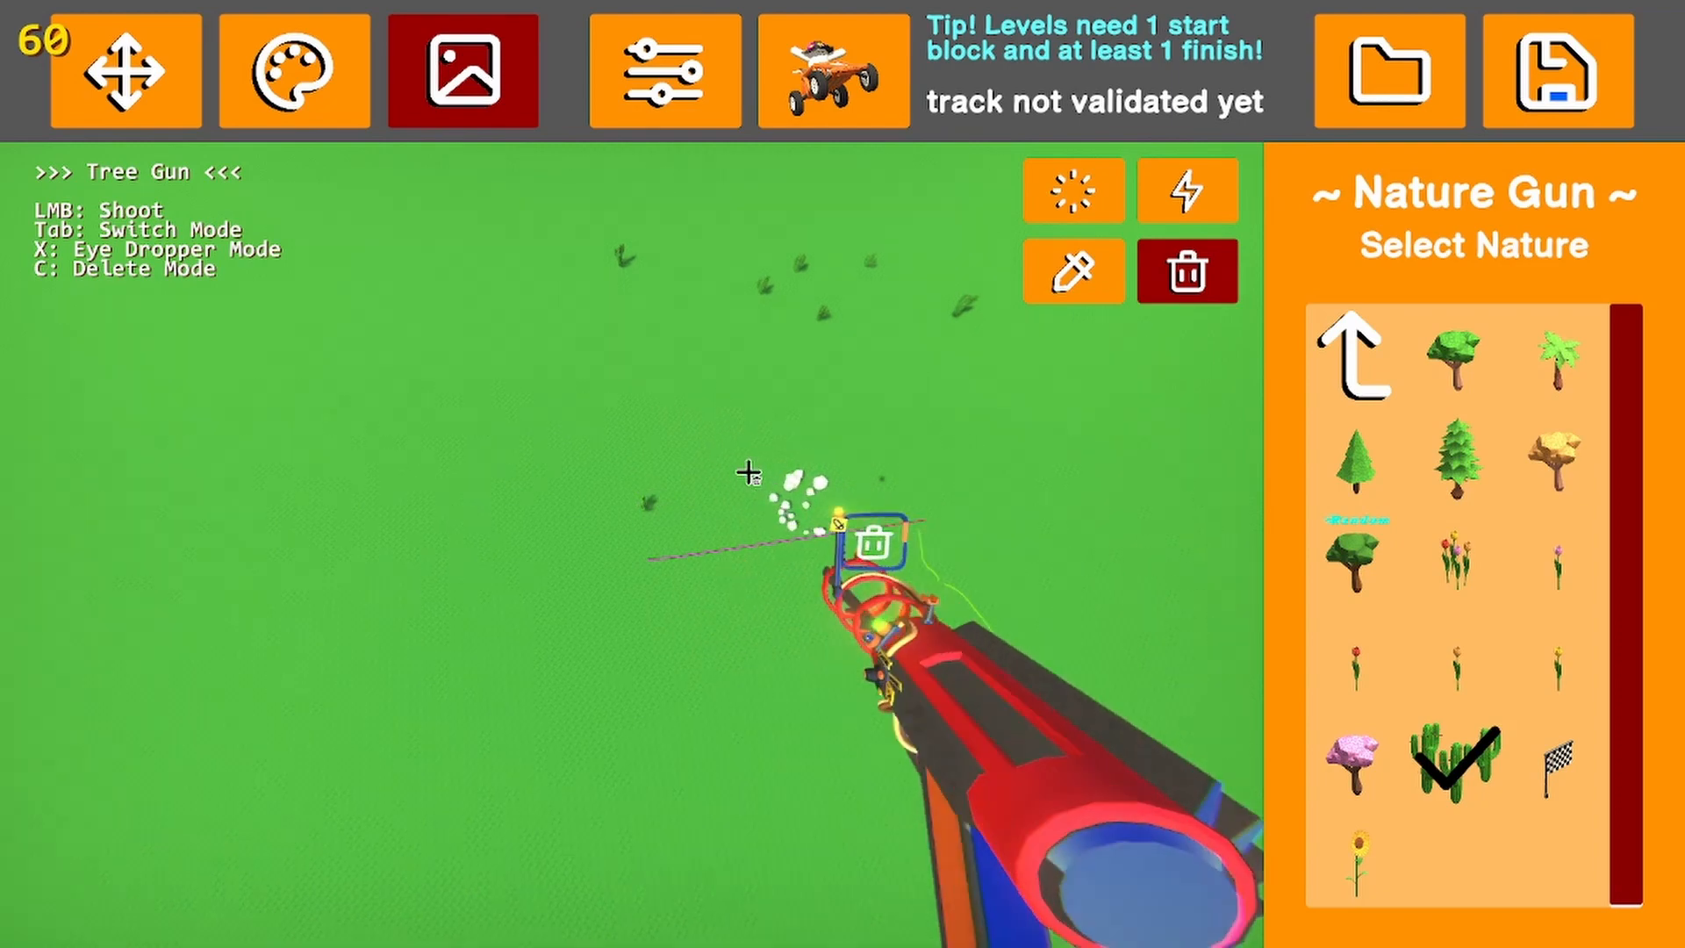
pyautogui.moveTo(749, 472); pyautogui.dragTo(807, 406, button='right')
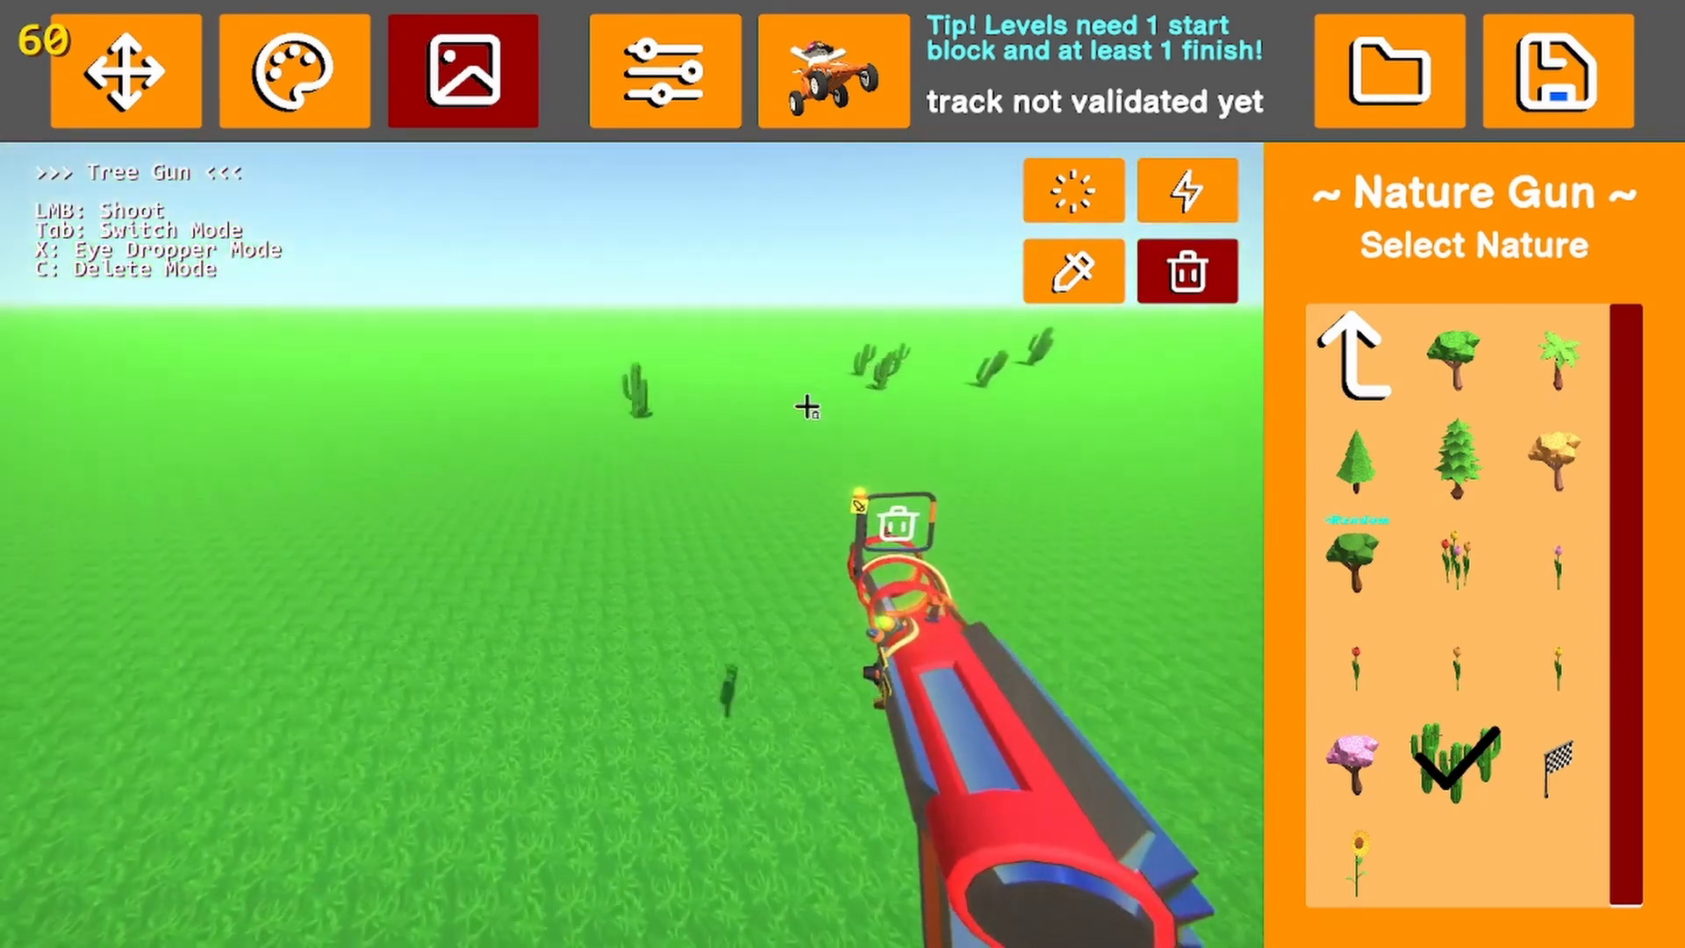
pyautogui.moveTo(864, 359); pyautogui.dragTo(998, 323)
pyautogui.click(1020, 323)
pyautogui.click(1124, 328)
pyautogui.moveTo(1097, 340); pyautogui.dragTo(1149, 331, button='right')
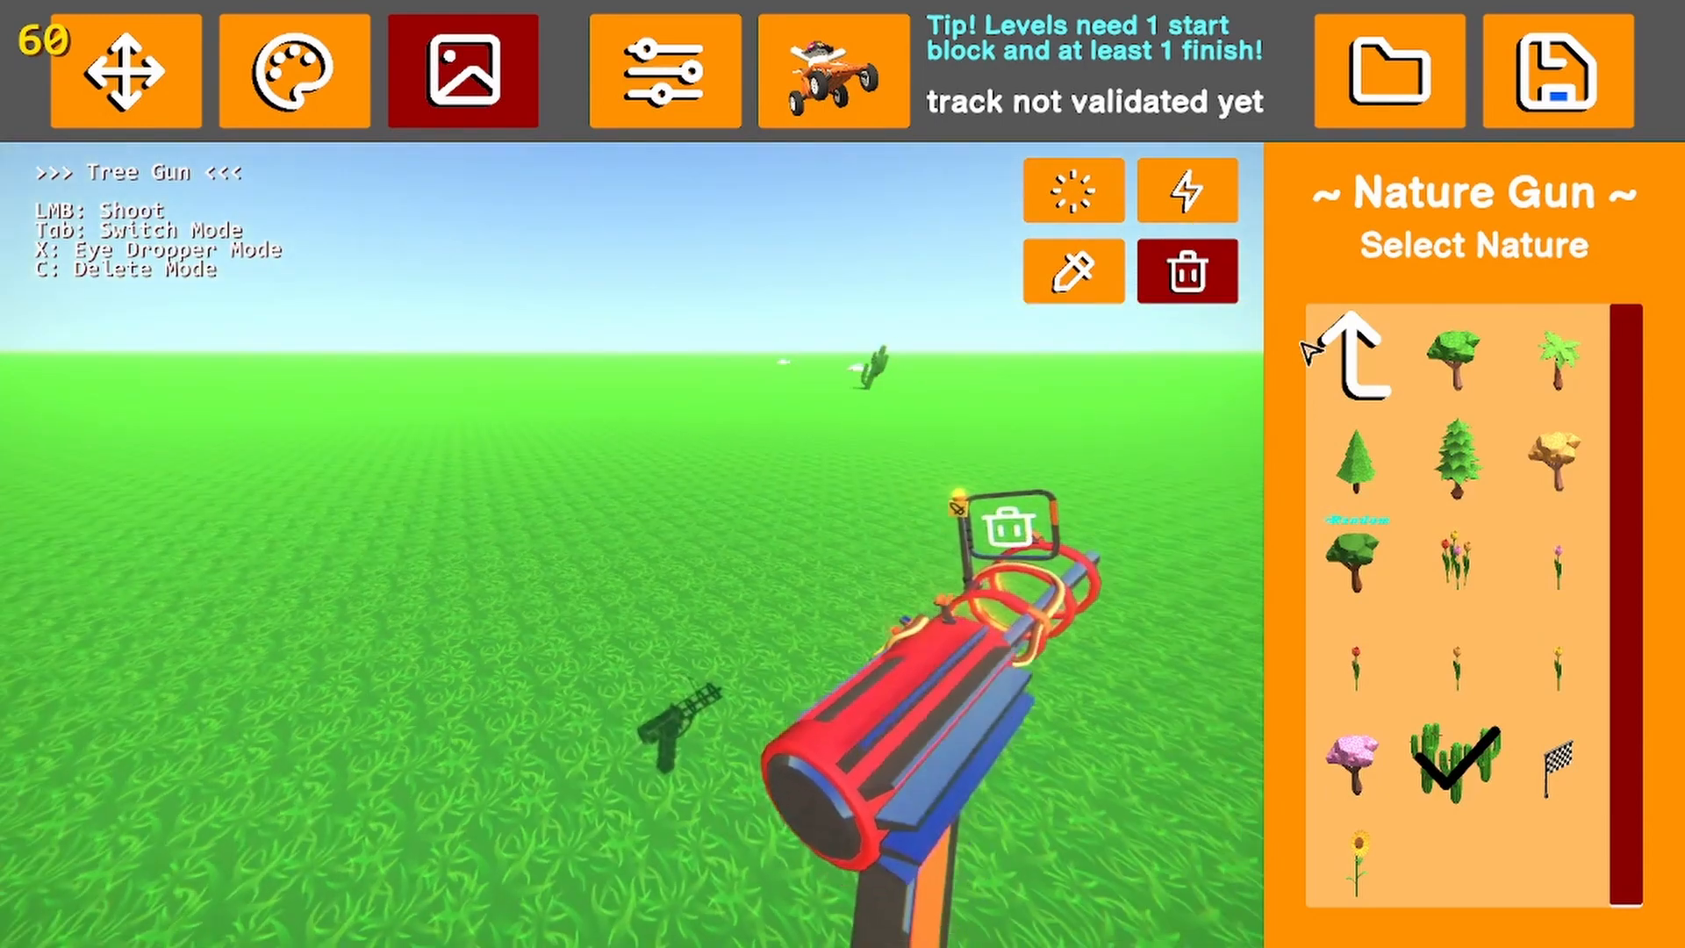
# Shoot one x6 rock onto the ground near the distant cacti, and delete it with the Nature Gun
pyautogui.click(1311, 351)
pyautogui.click(1451, 354)
pyautogui.click(1356, 662)
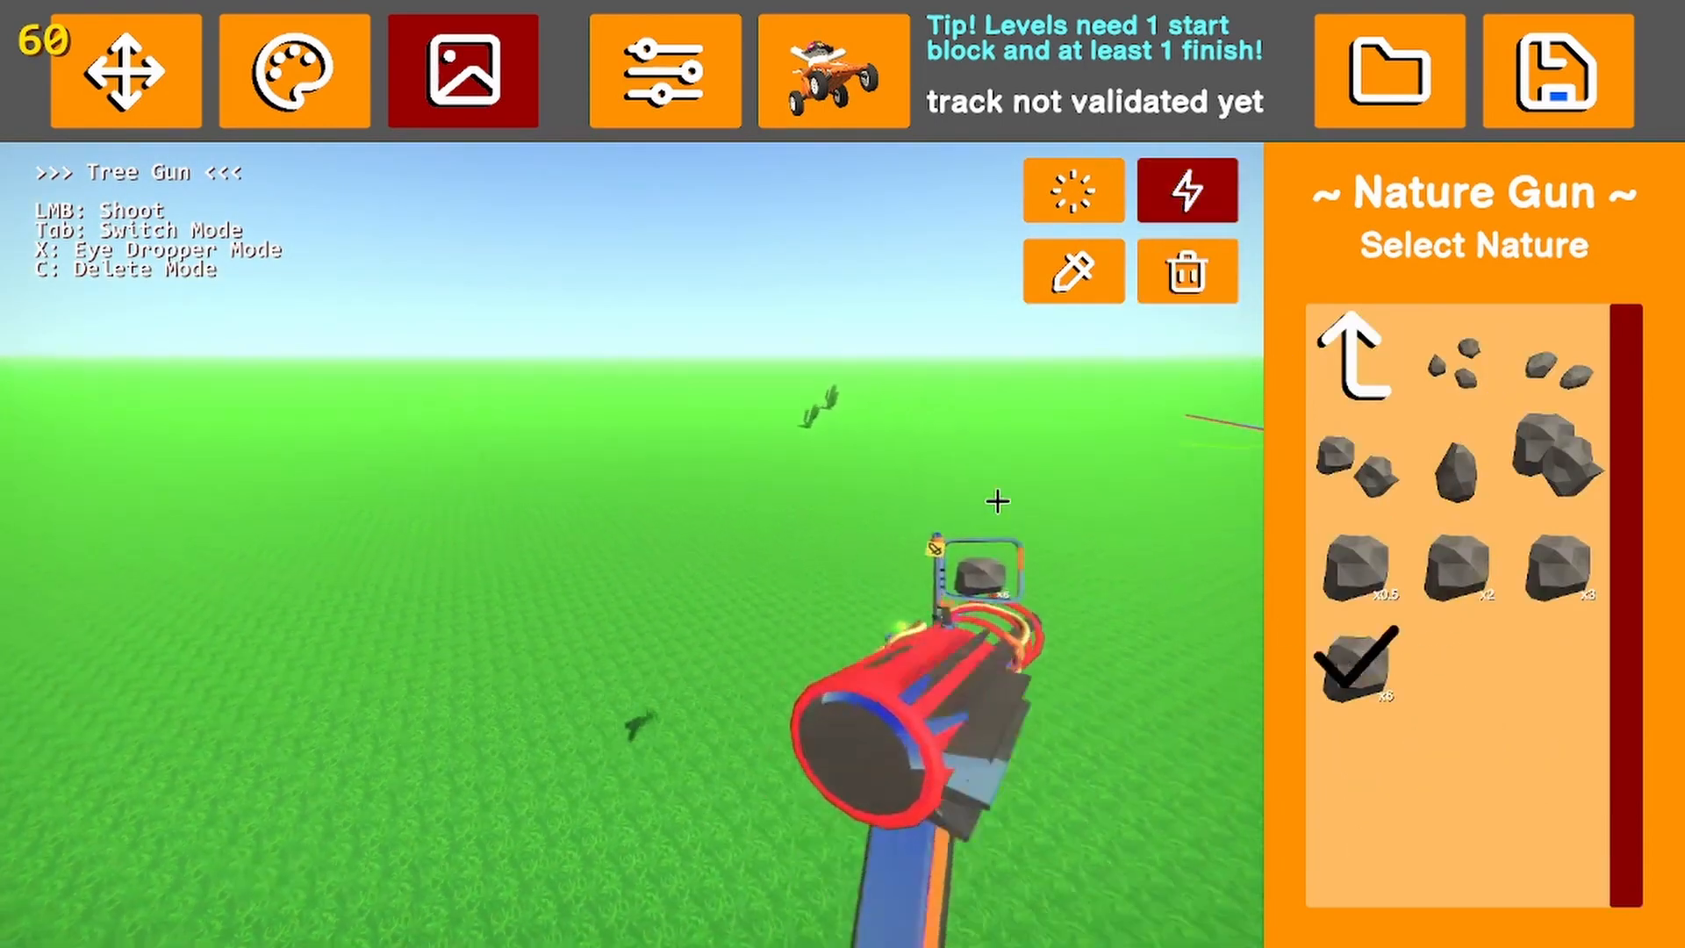
pyautogui.click(892, 410)
pyautogui.click(1196, 233)
pyautogui.click(1185, 274)
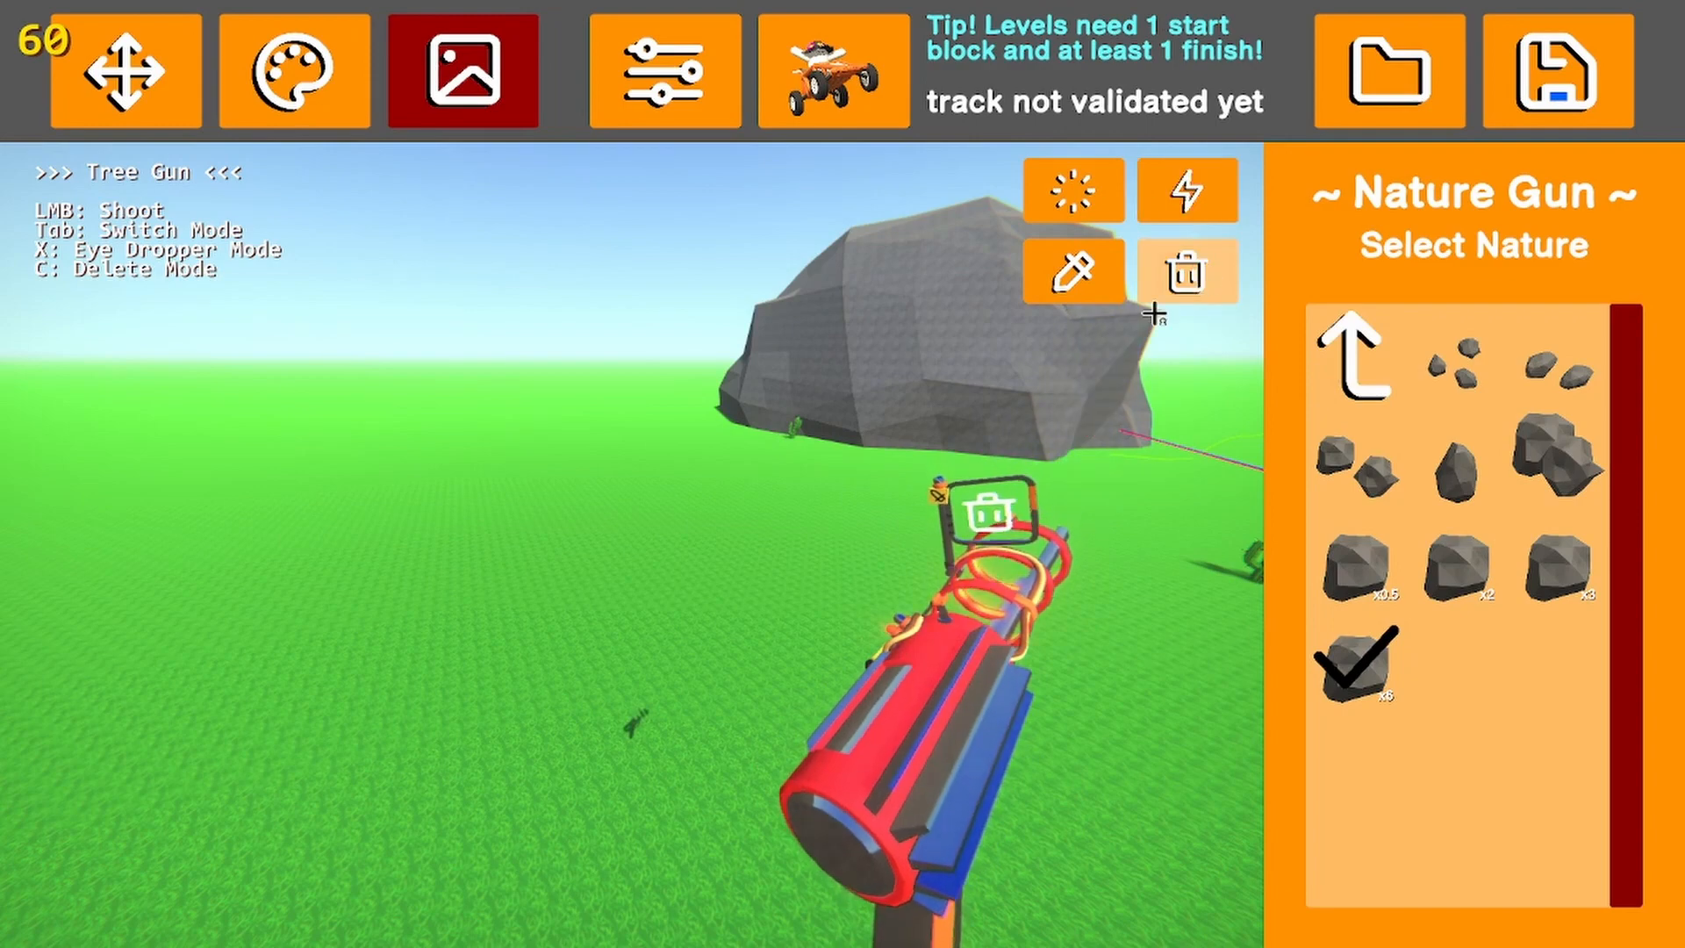
pyautogui.moveTo(1154, 315); pyautogui.dragTo(1016, 368)
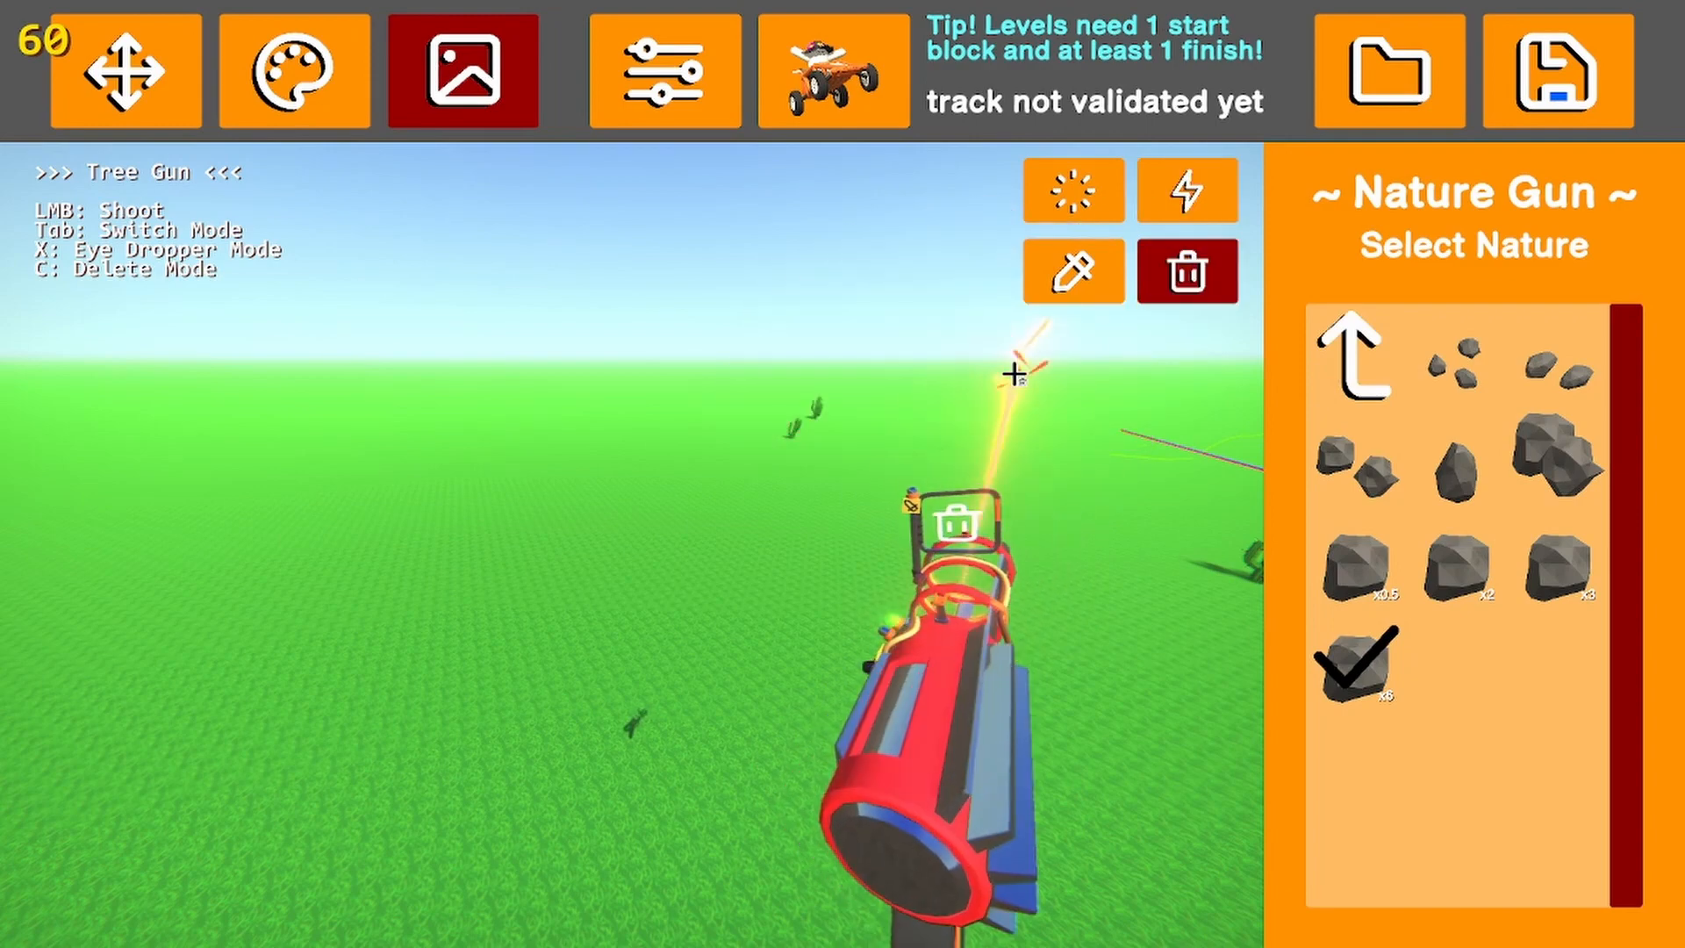
pyautogui.click(1365, 367)
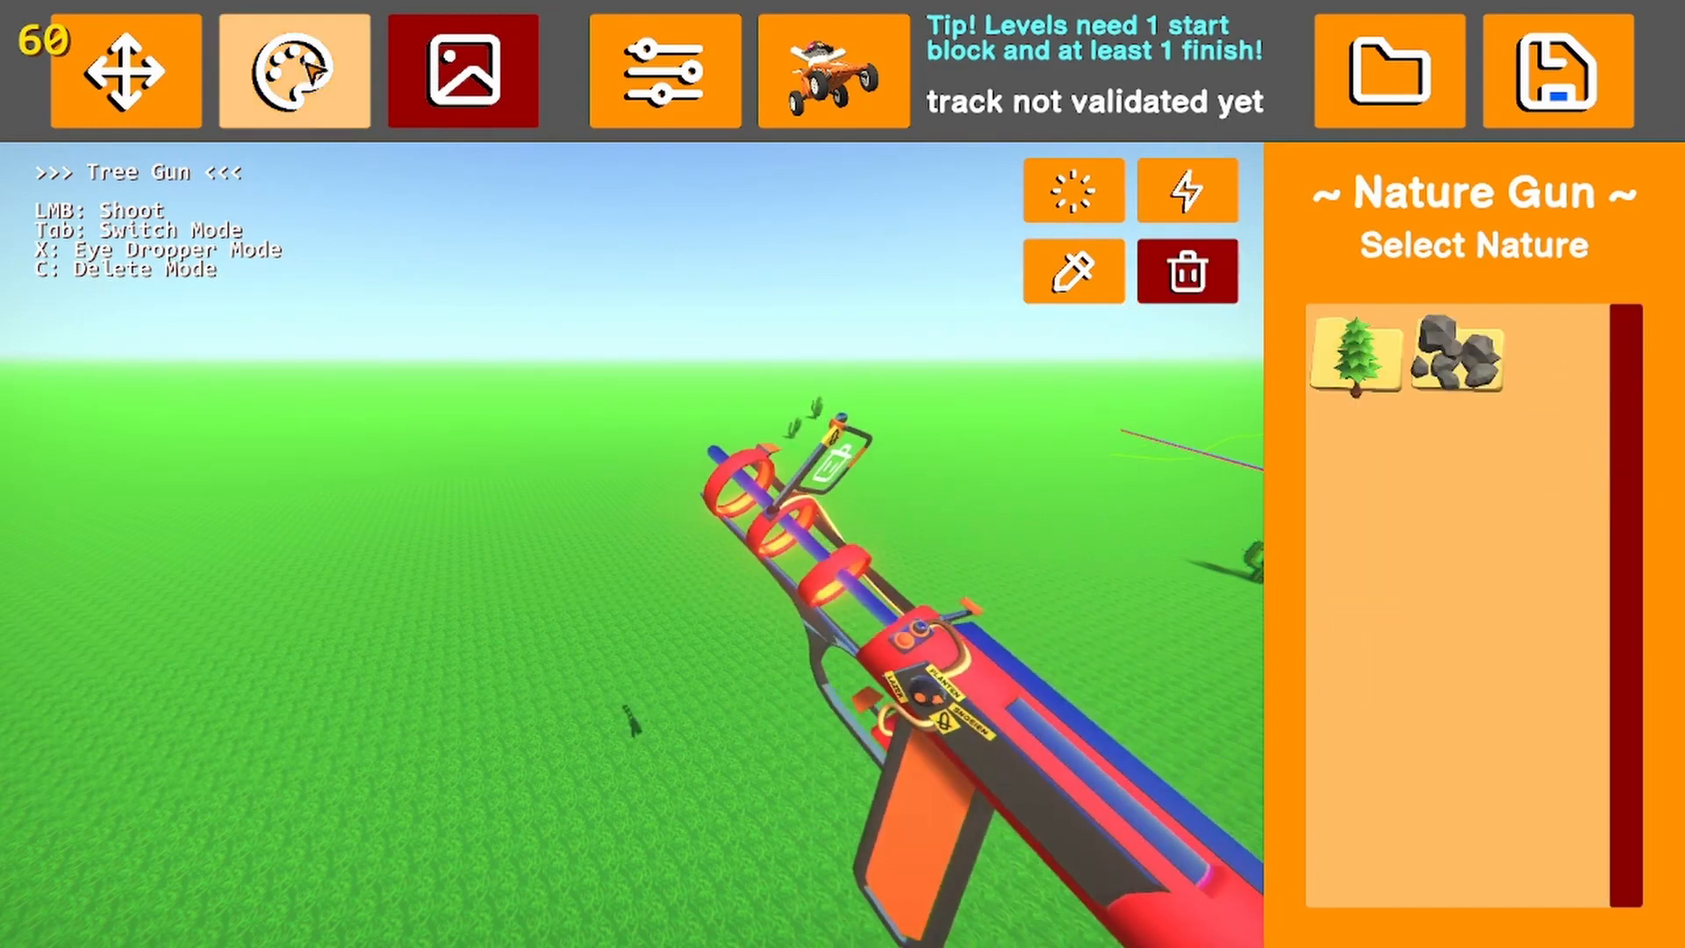
# Set the ground colour to a pale smooth material with the Paint Tool and view the result
pyautogui.click(312, 67)
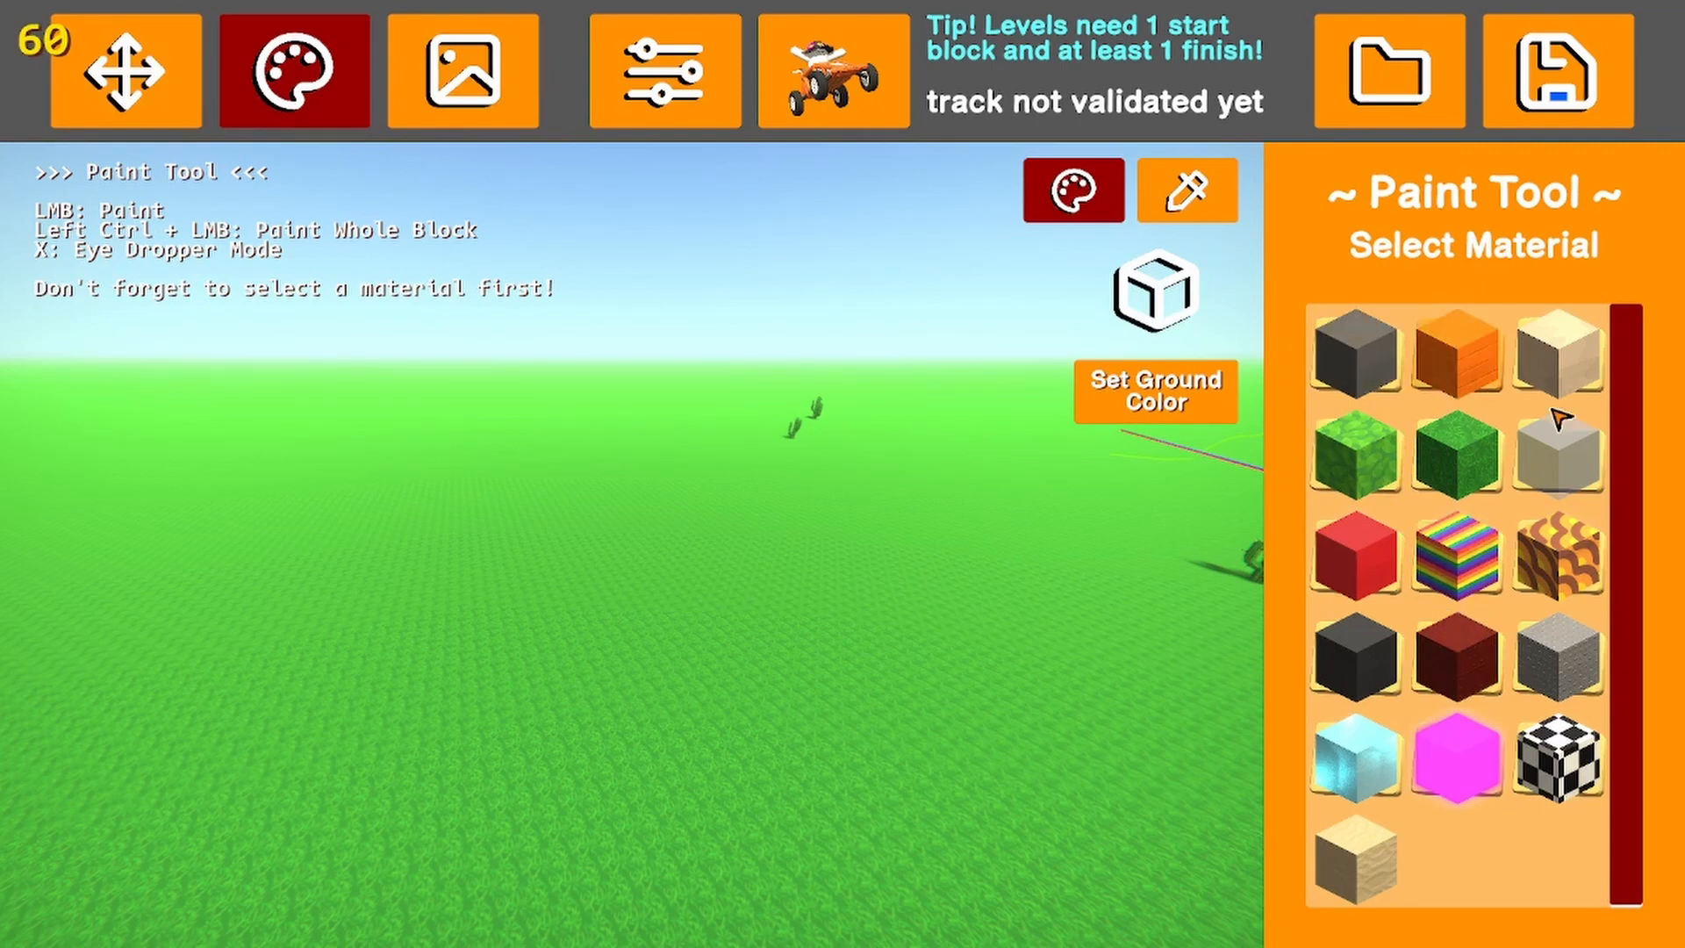
pyautogui.press('s')
pyautogui.moveTo(1050, 590); pyautogui.dragTo(1068, 613, button='right')
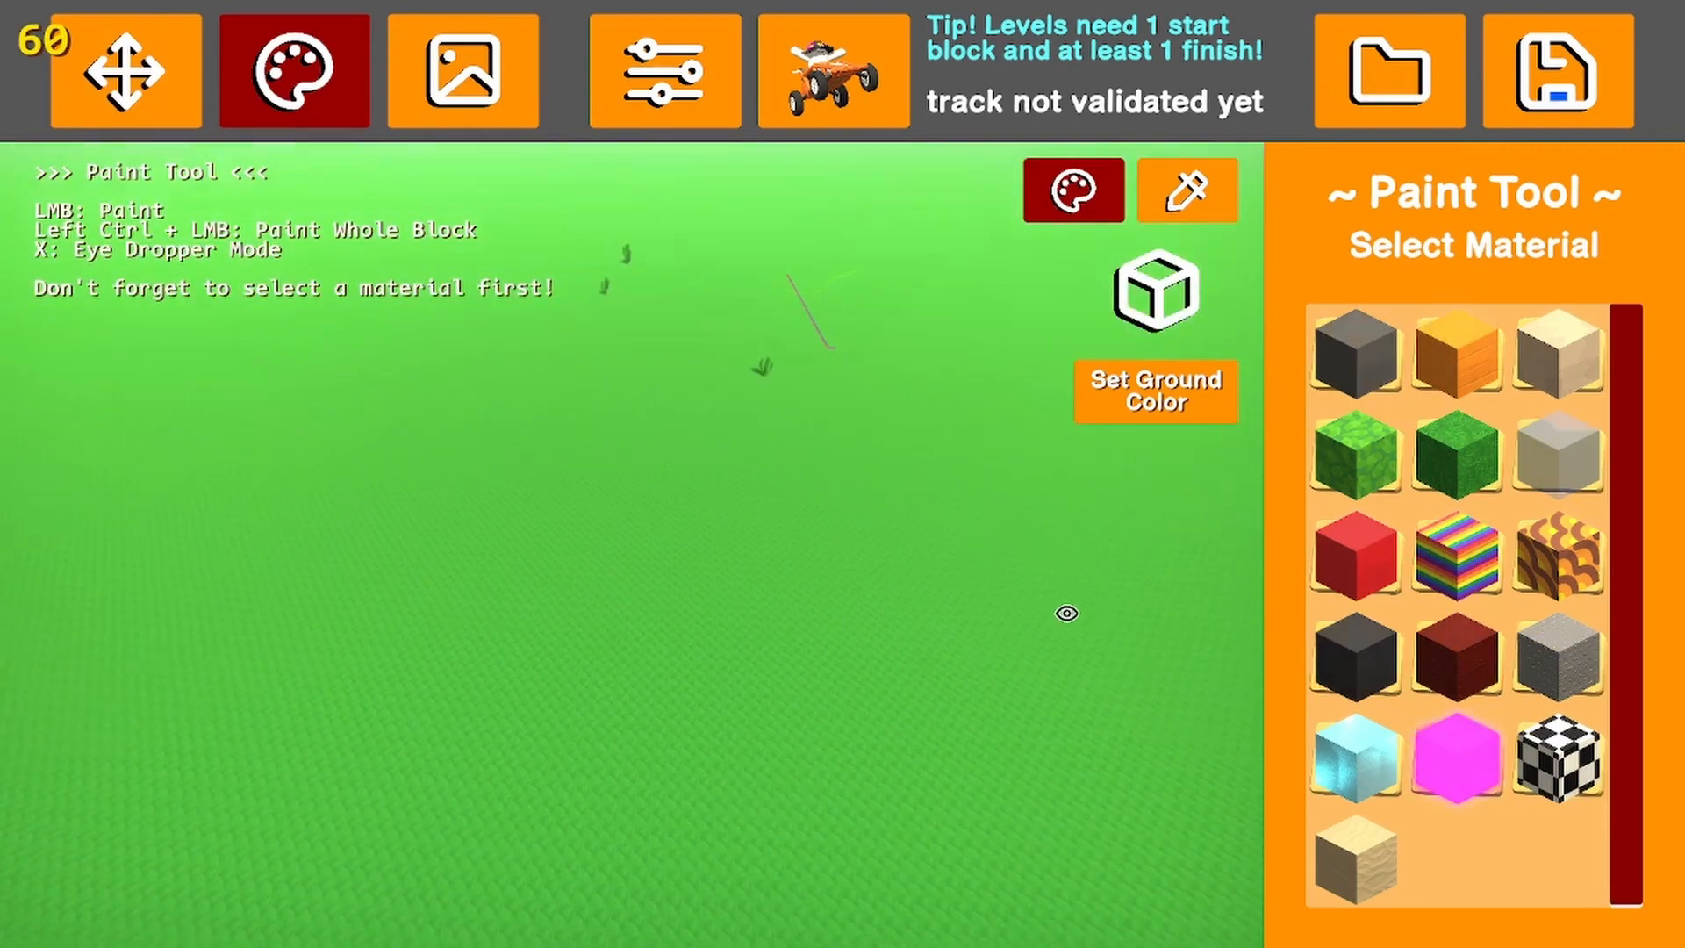
pyautogui.moveTo(1188, 571); pyautogui.dragTo(1203, 512, button='right')
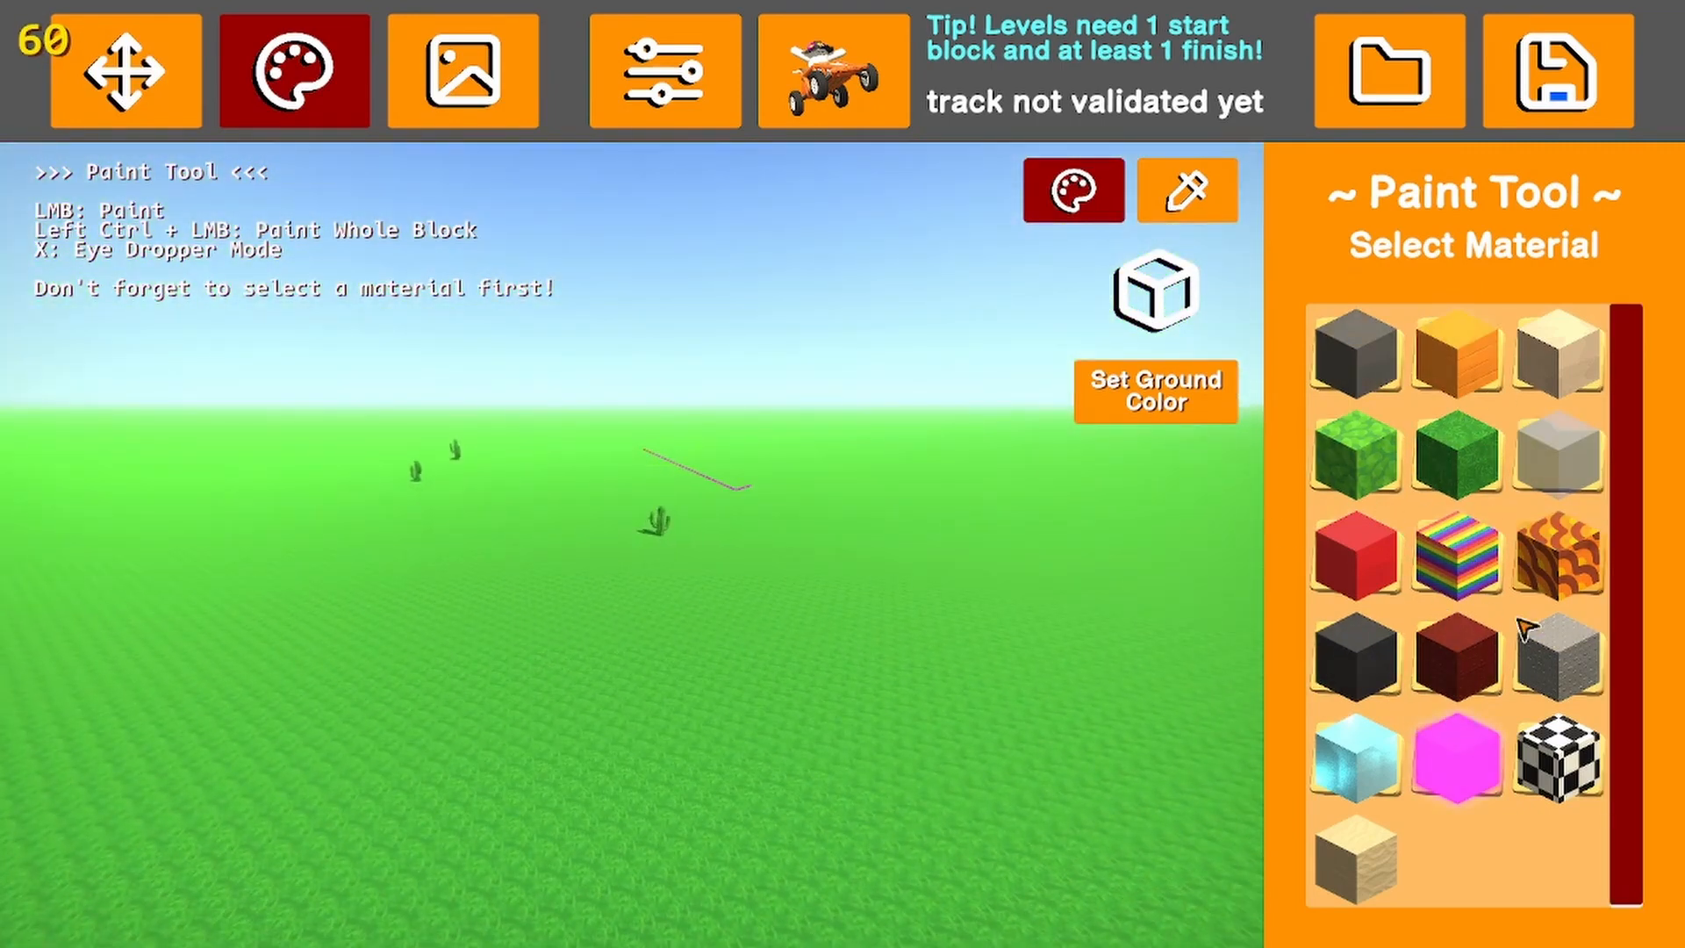
pyautogui.click(1537, 689)
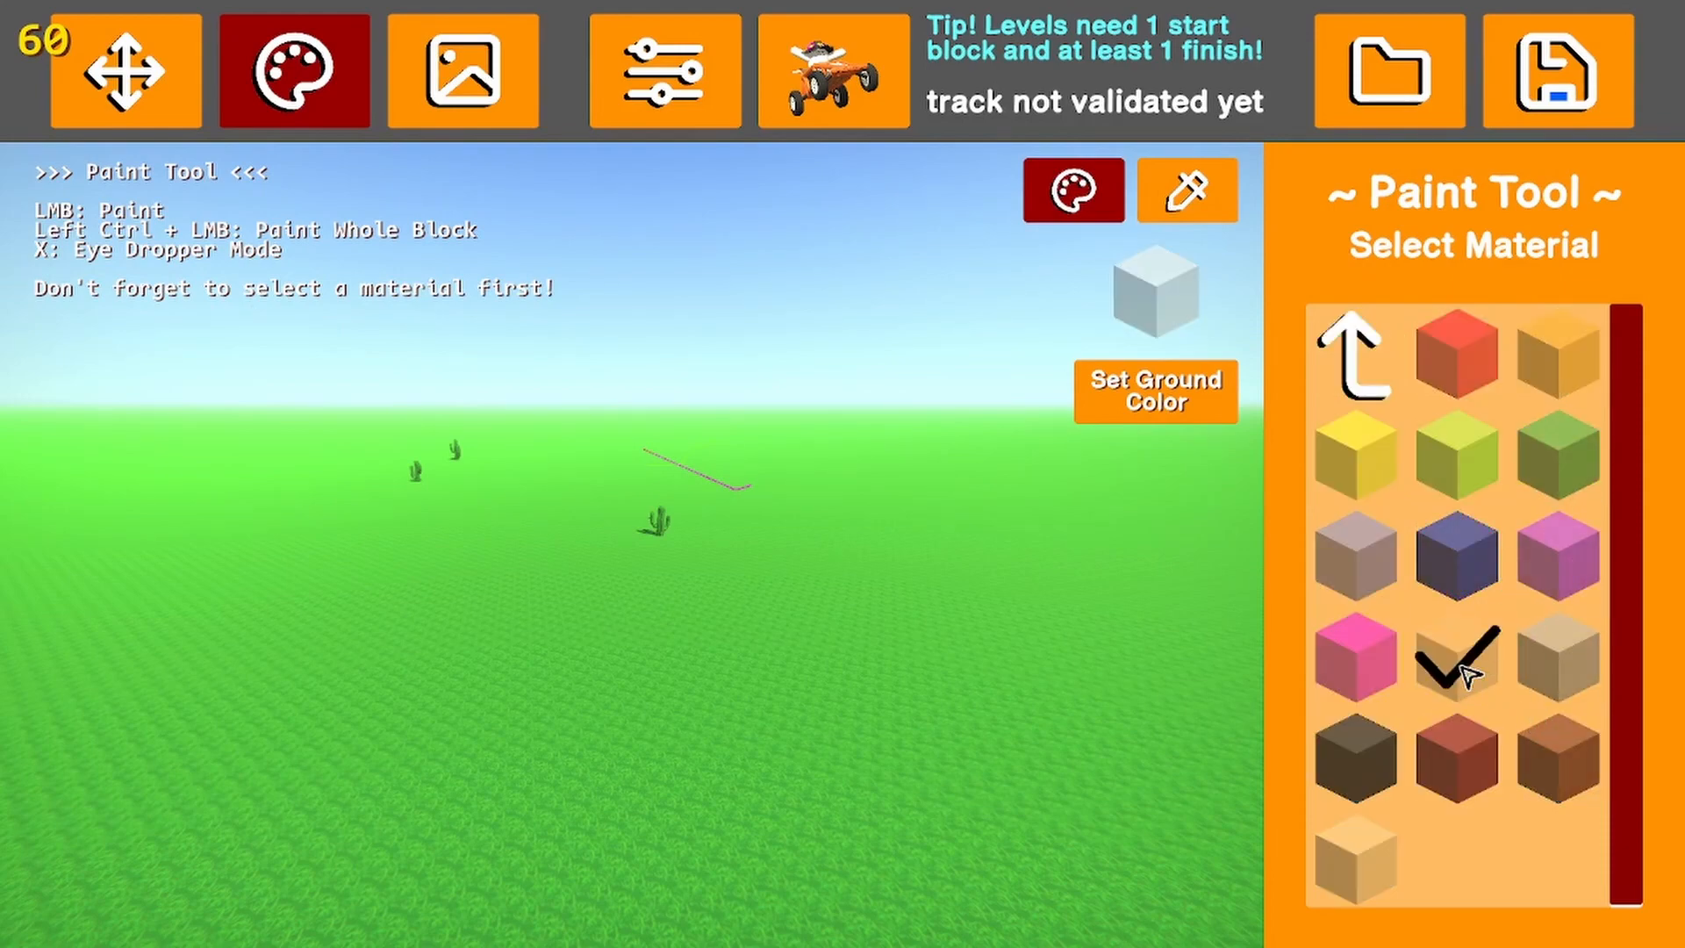
pyautogui.click(1146, 412)
pyautogui.moveTo(895, 617); pyautogui.dragTo(834, 689, button='right')
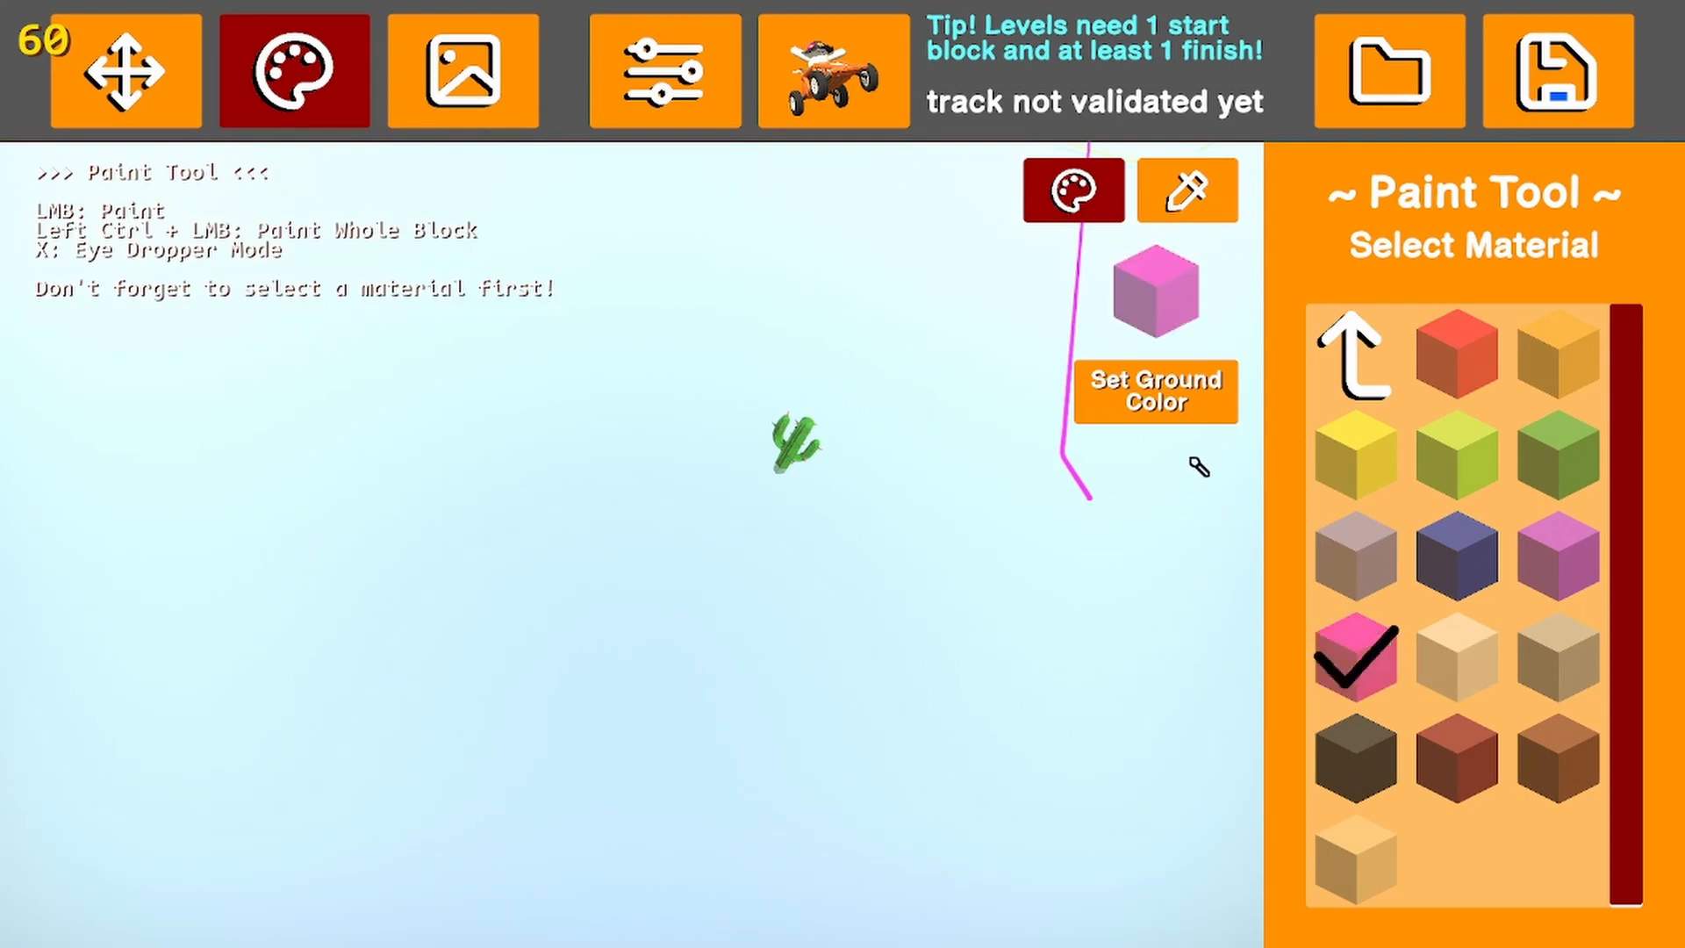
# Try pink and then plain smooth yellow as the ground colour
pyautogui.click(1098, 387)
pyautogui.moveTo(912, 491); pyautogui.dragTo(842, 526, button='right')
pyautogui.click(1356, 452)
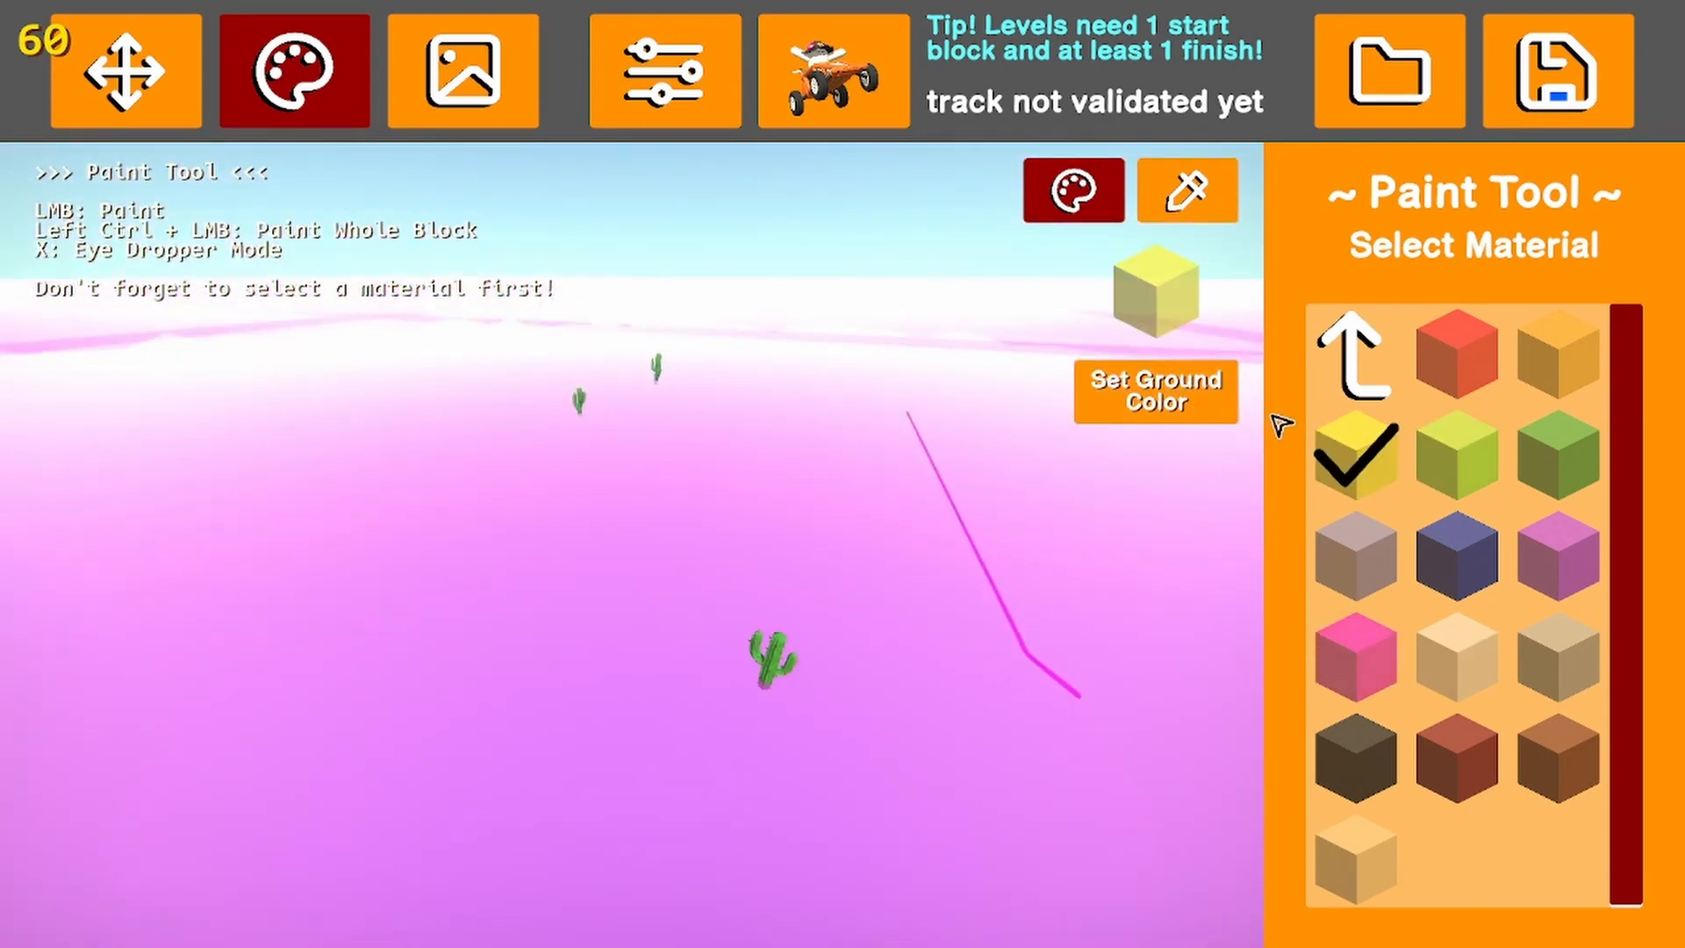
pyautogui.click(1145, 386)
pyautogui.moveTo(712, 580)
pyautogui.mouseDown(button='right')
pyautogui.moveTo(598, 597)
pyautogui.moveTo(733, 606)
pyautogui.mouseUp(button='right')
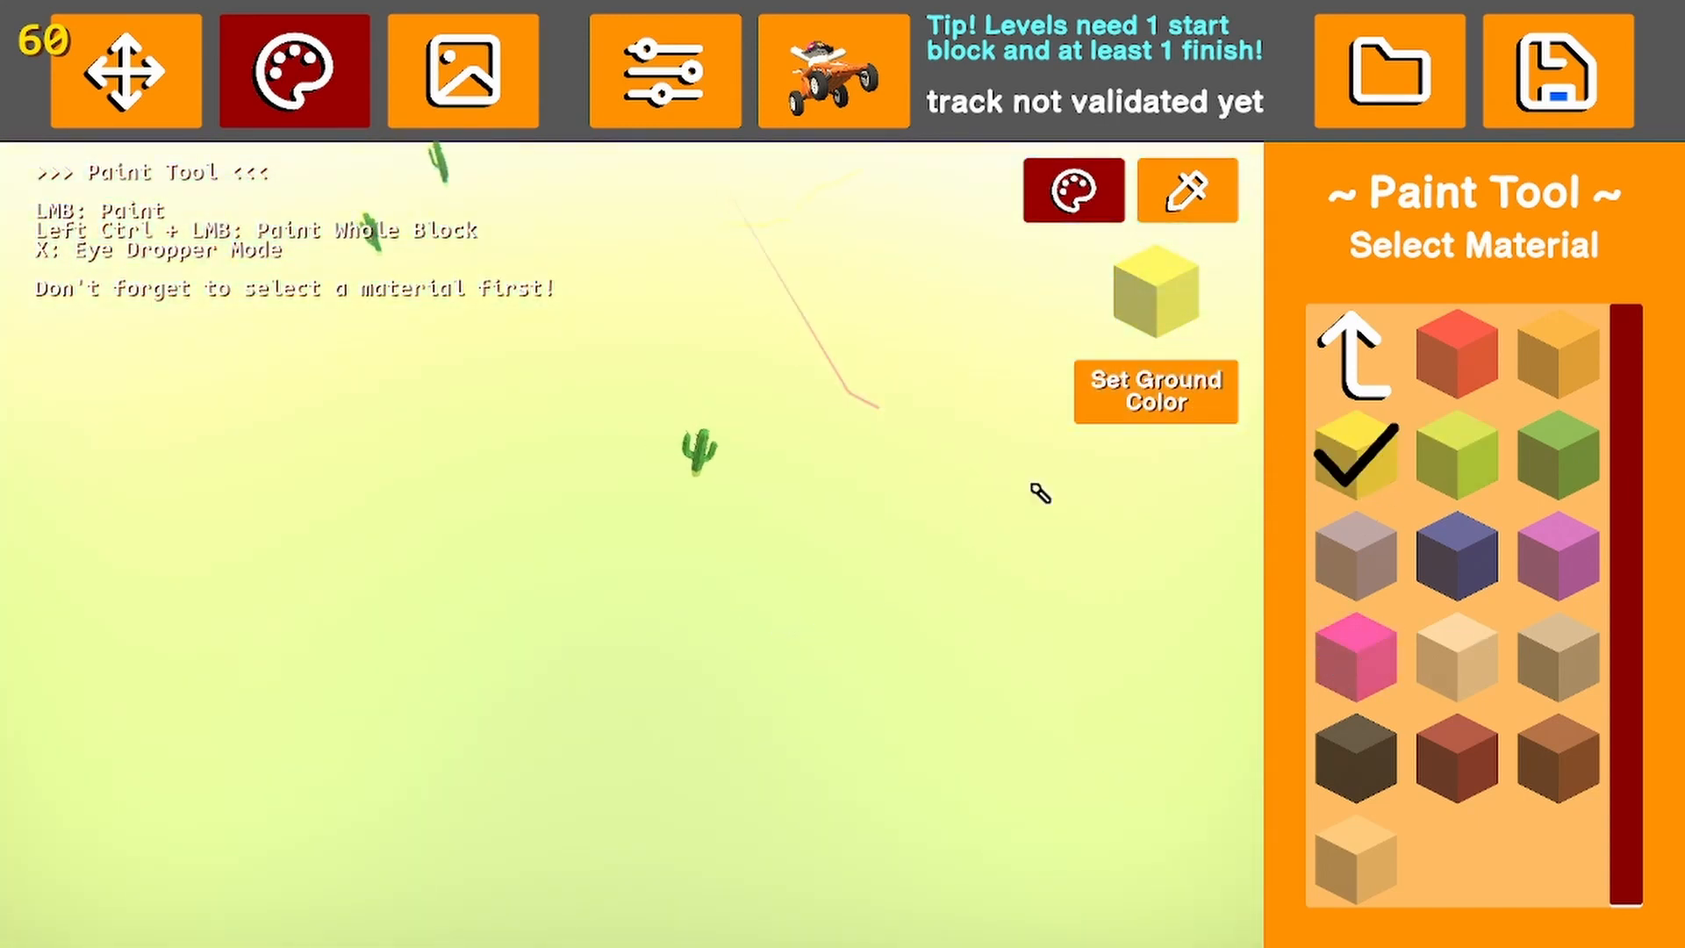
# Set the ground colour to the yellow material from the rough grey stone set and inspect its texture up close
pyautogui.click(1356, 355)
pyautogui.click(1555, 667)
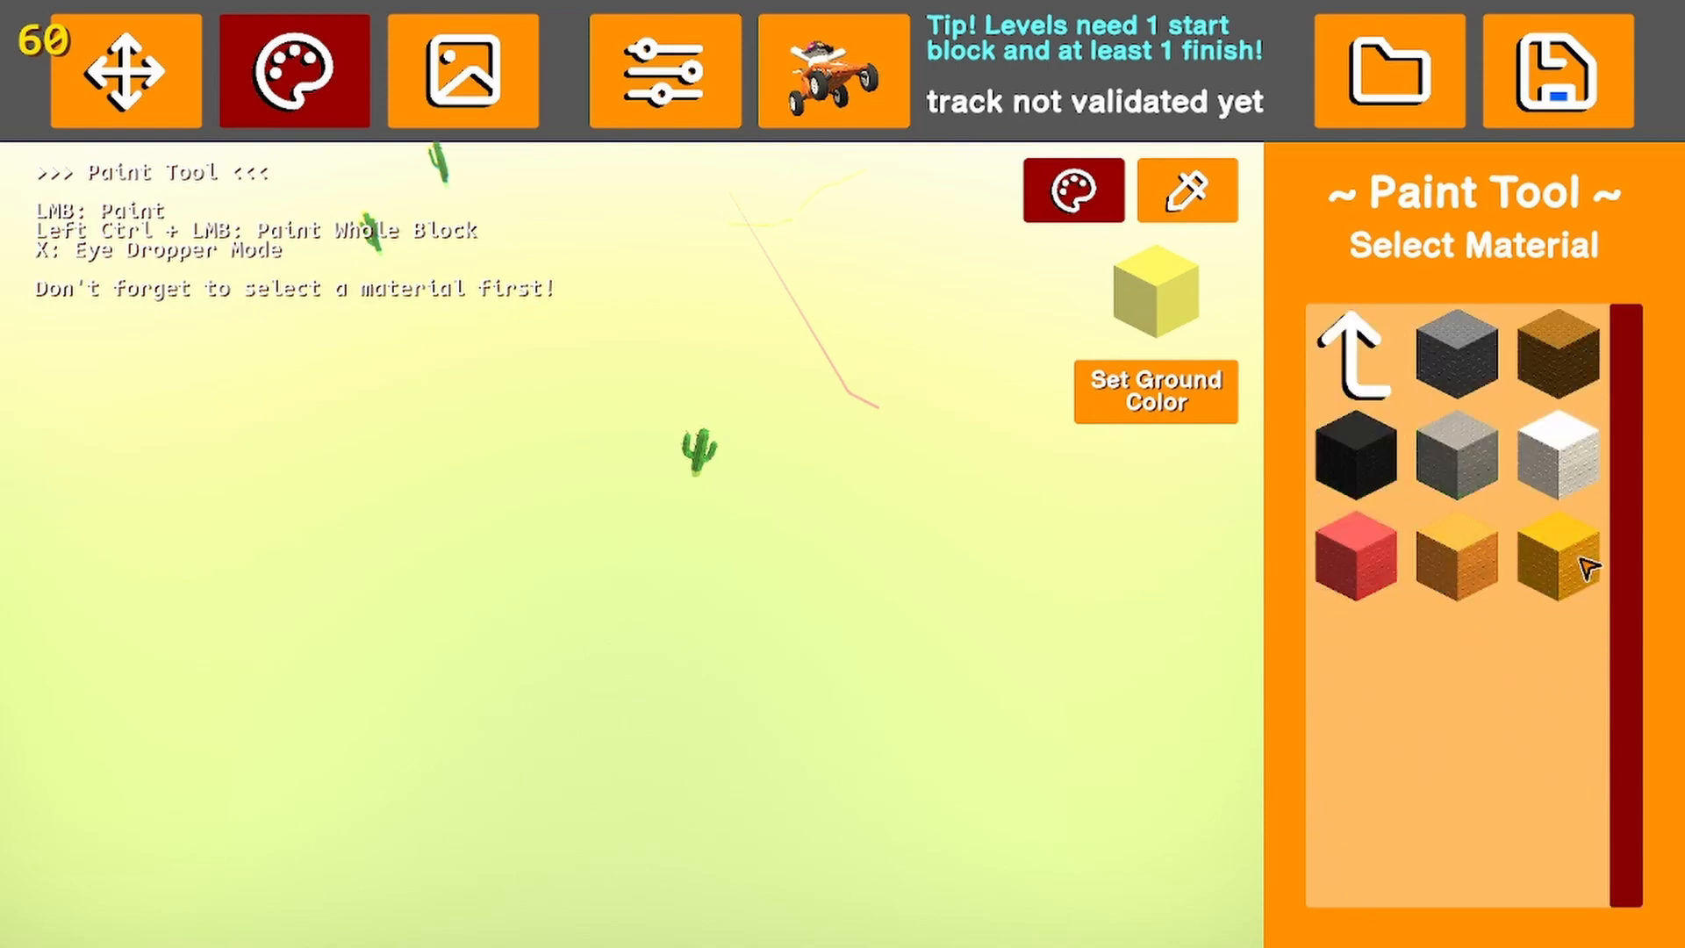
pyautogui.click(1558, 555)
pyautogui.click(1132, 391)
pyautogui.press('w')
pyautogui.moveTo(966, 474); pyautogui.dragTo(1023, 441, button='right')
pyautogui.press('s')
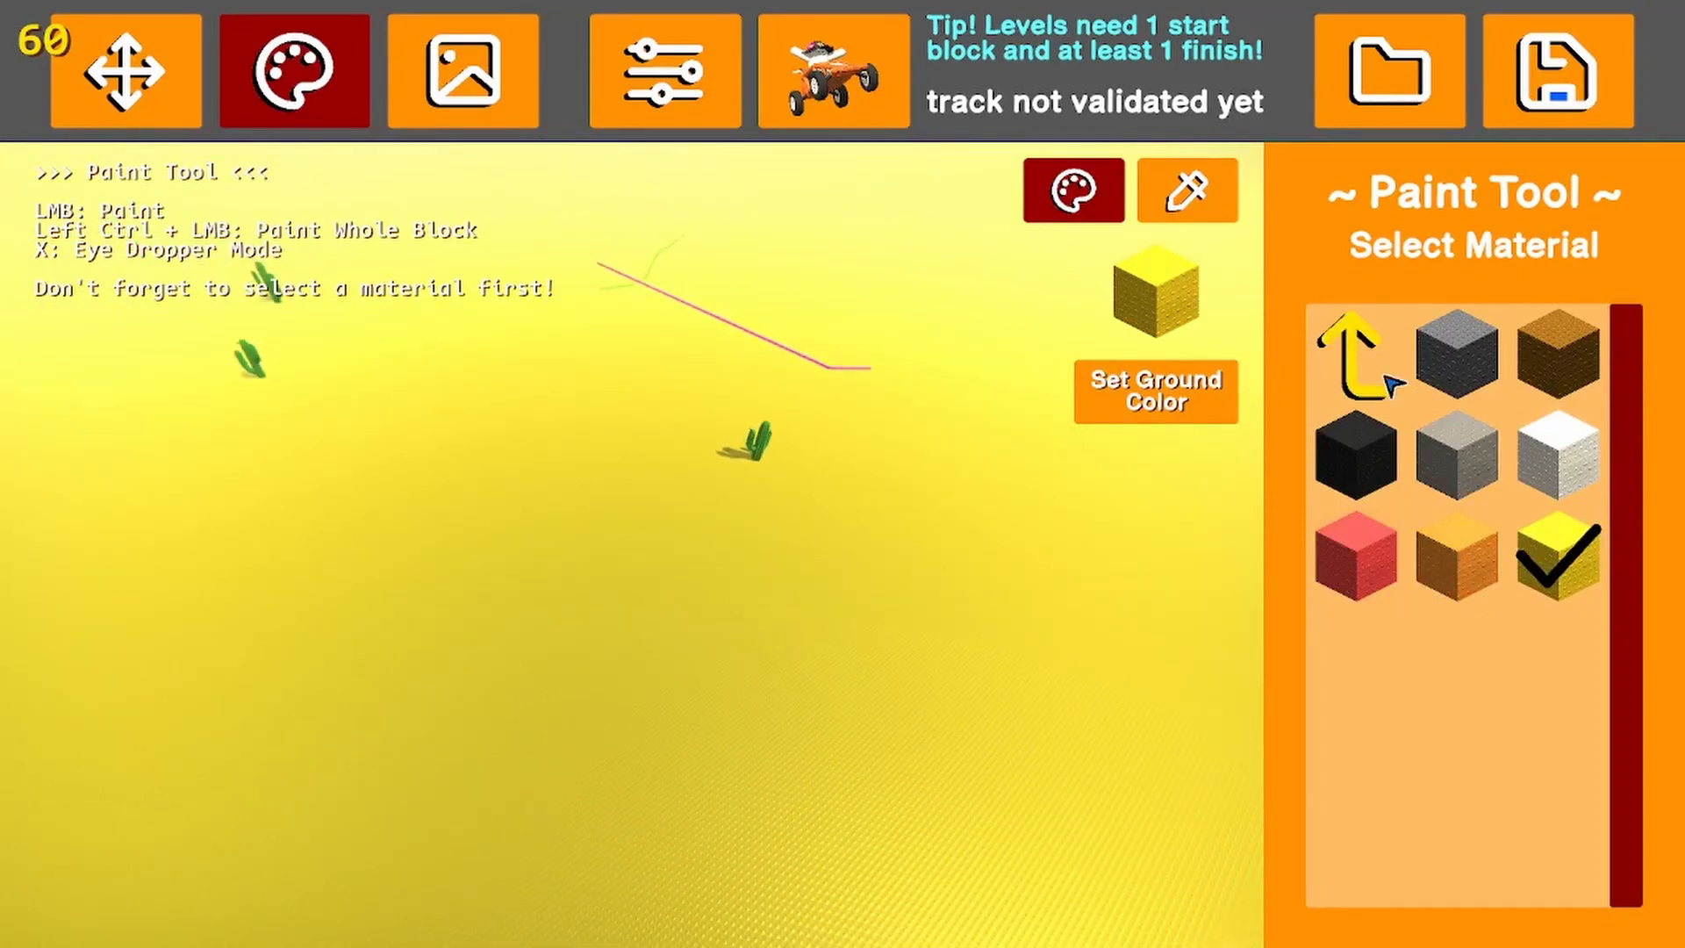
# Paint the nearest cactus with the glowing blue material and look at it up close
pyautogui.click(1389, 384)
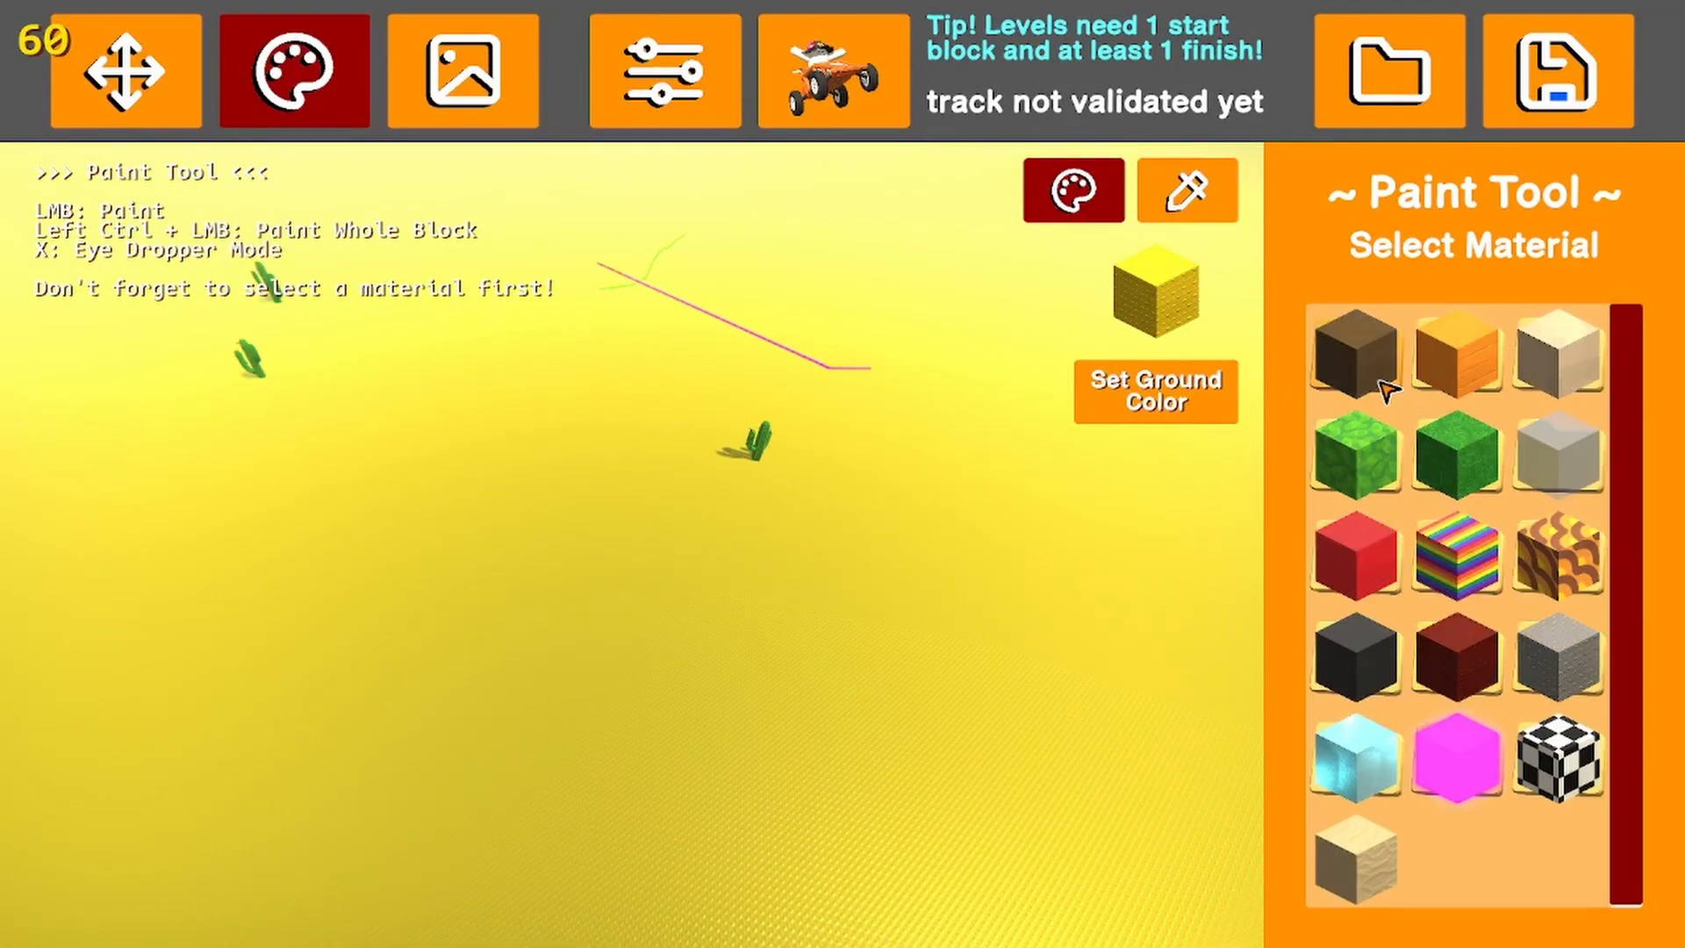
pyautogui.click(1459, 762)
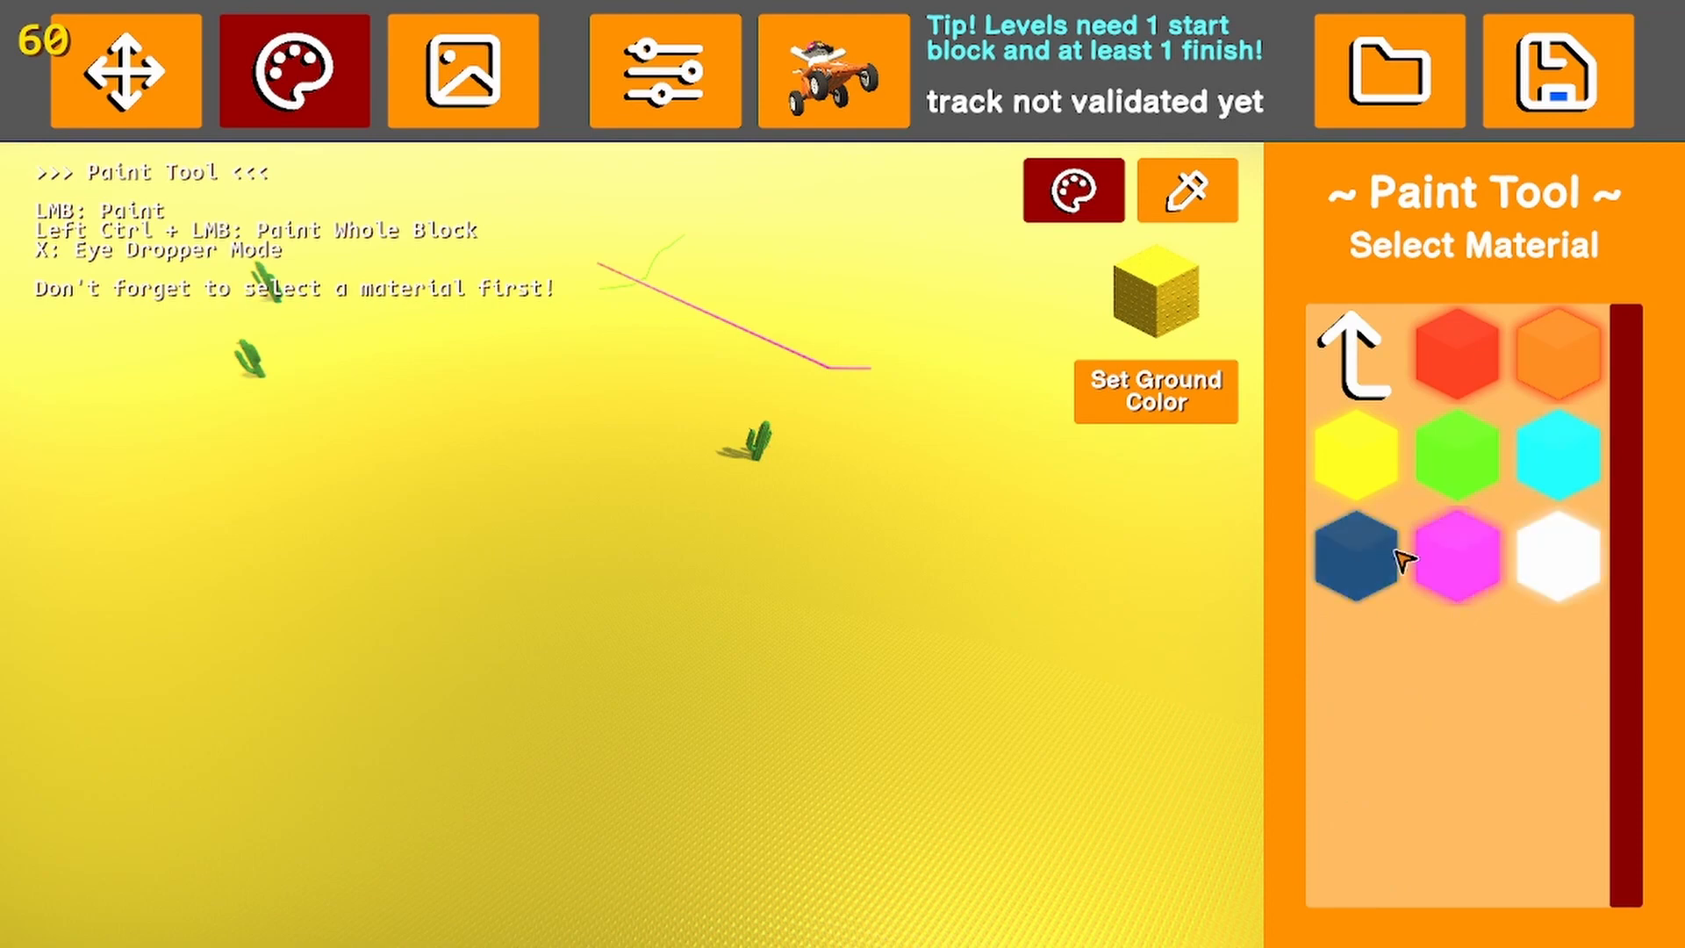
pyautogui.click(1377, 570)
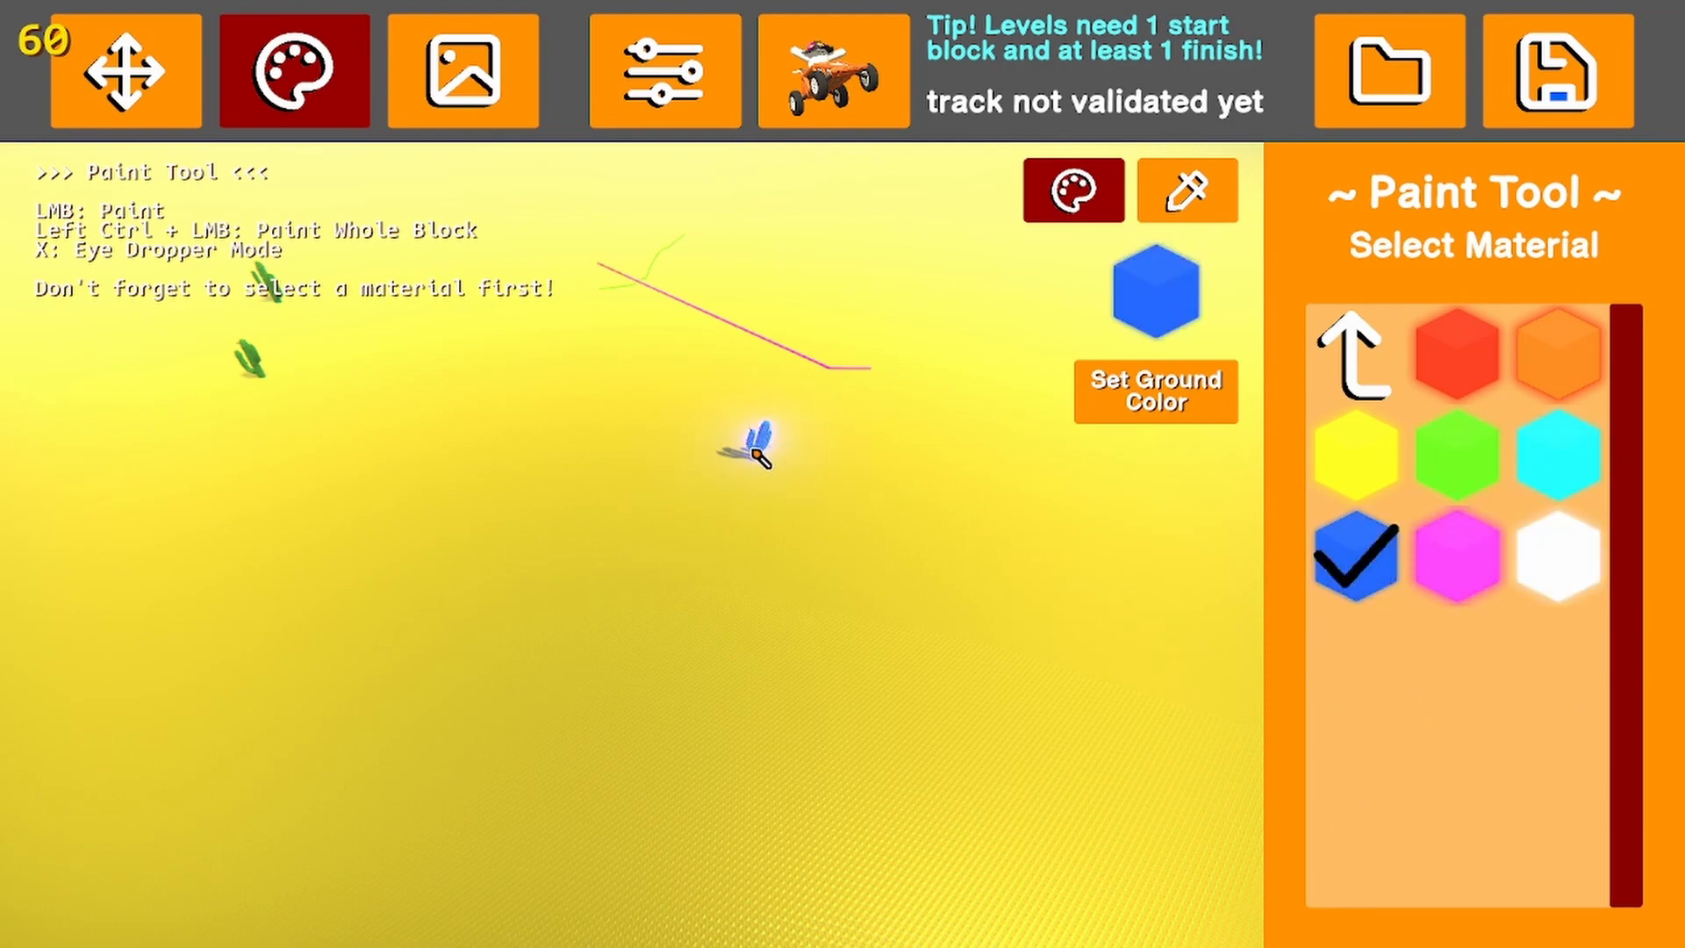
pyautogui.press('w')
pyautogui.moveTo(762, 460); pyautogui.dragTo(688, 456, button='right')
pyautogui.press('s')
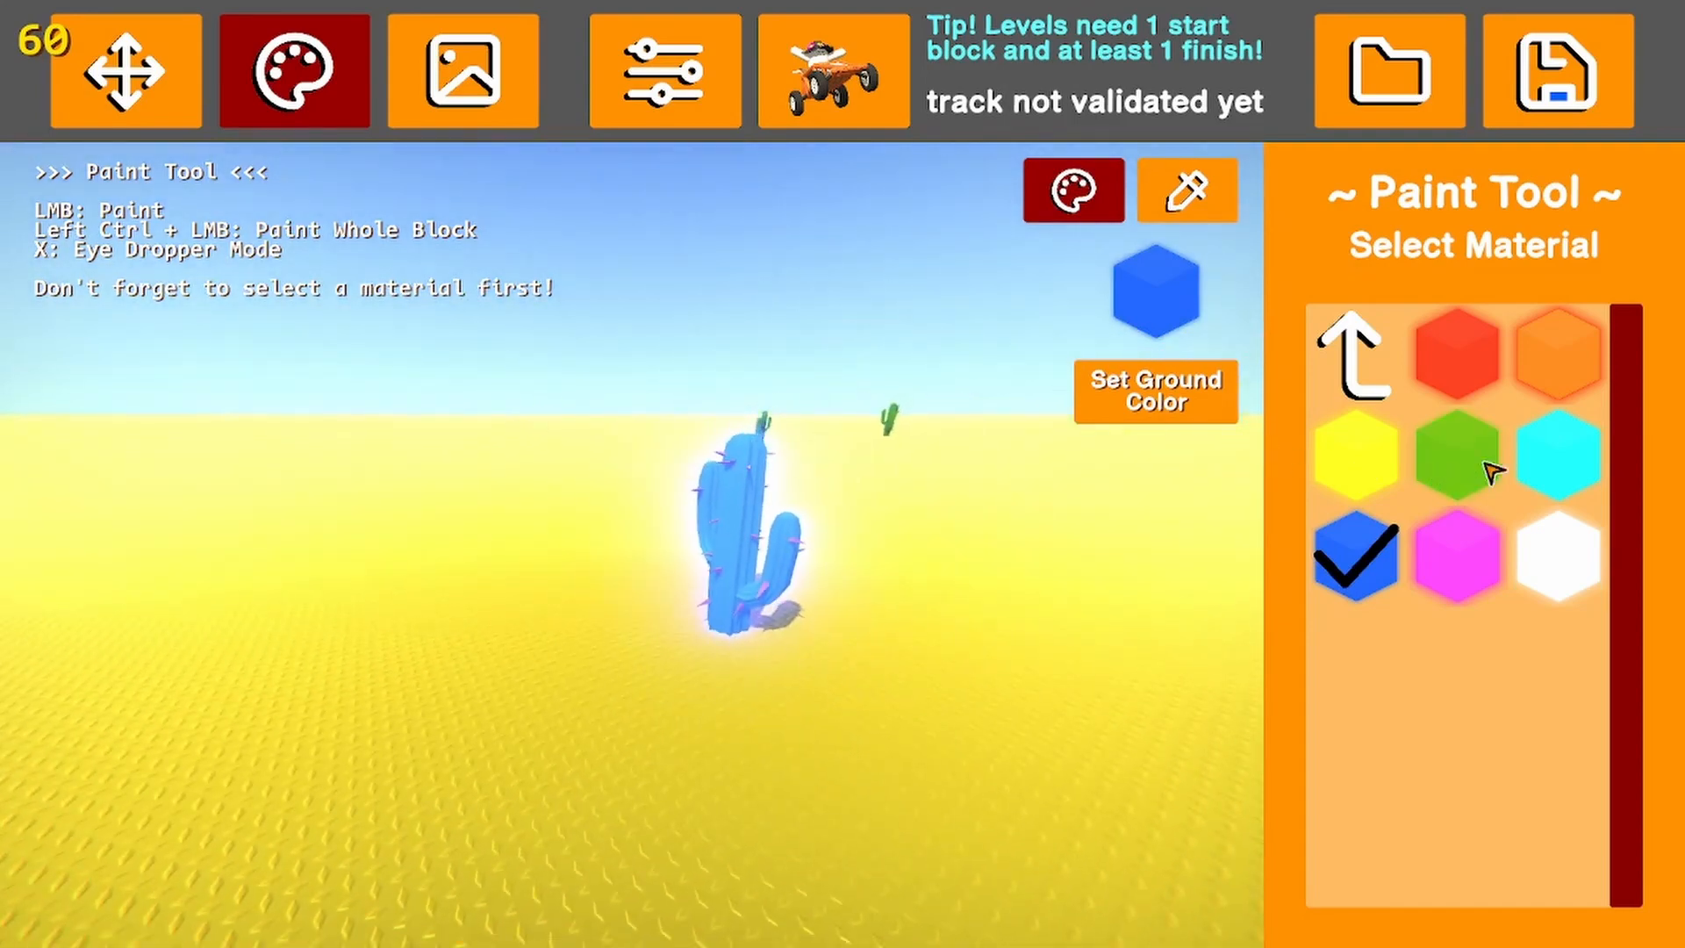
# Repaint the nearest cactus with the glowing green material and view it from farther away
pyautogui.click(1483, 469)
pyautogui.click(745, 548)
pyautogui.moveTo(745, 548)
pyautogui.mouseDown(button='right')
pyautogui.moveTo(992, 574)
pyautogui.moveTo(876, 598)
pyautogui.moveTo(933, 535)
pyautogui.mouseUp(button='right')
pyautogui.press('w')
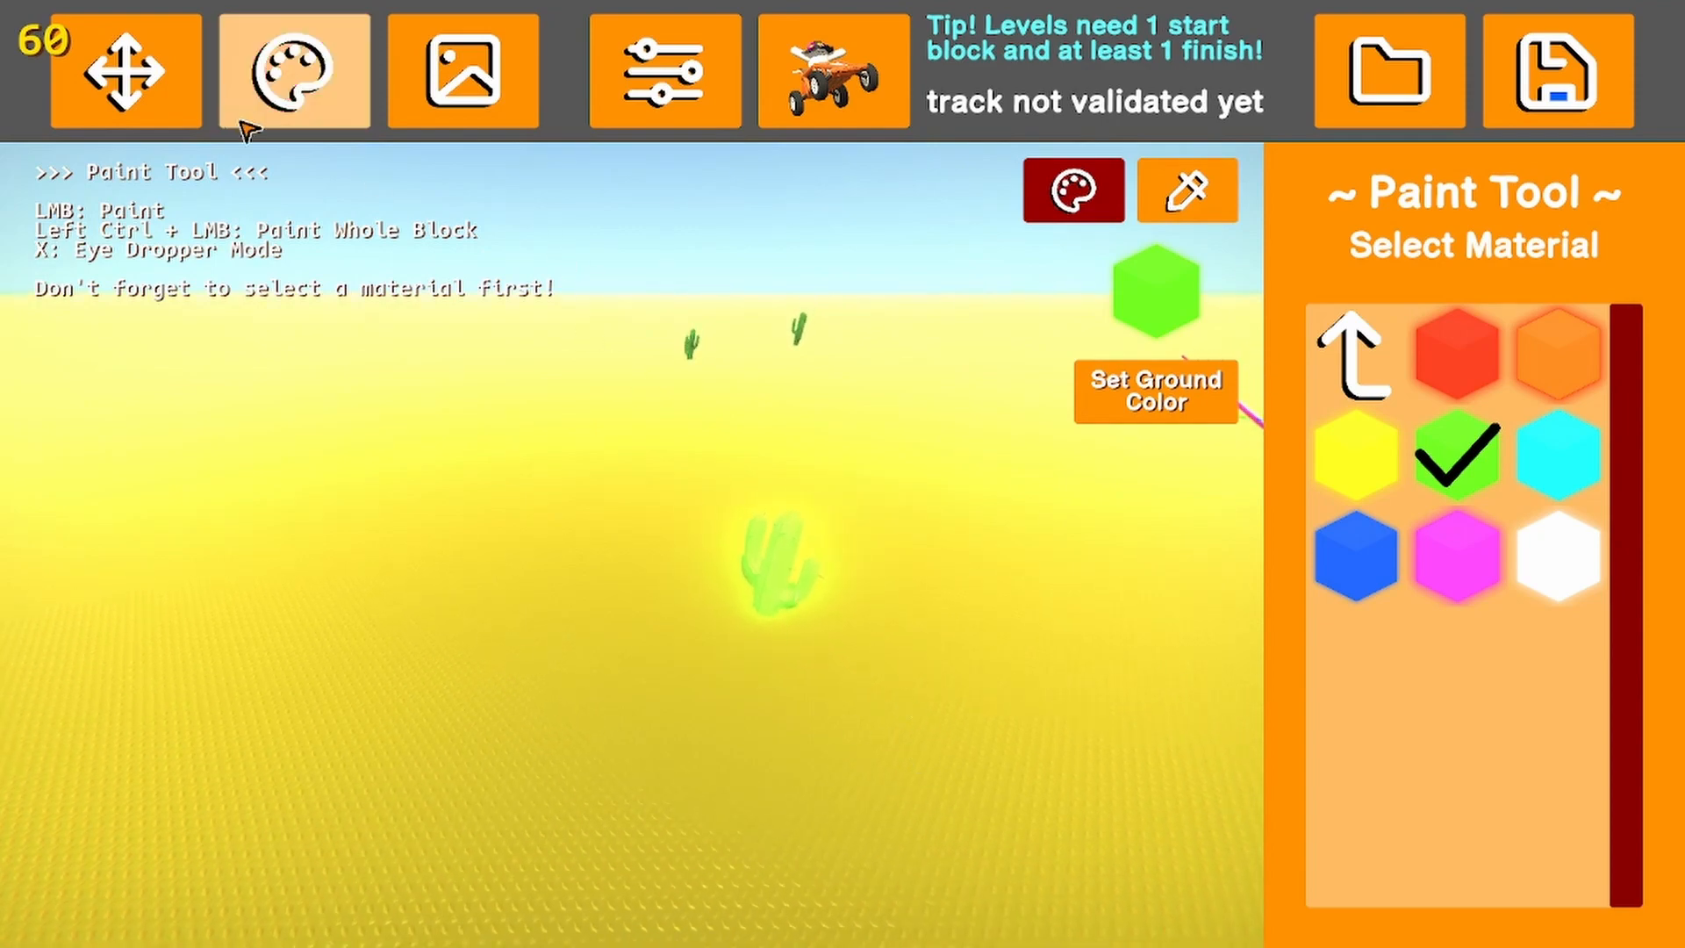
# Select all the remaining cacti together in Edit Mode and delete them
pyautogui.click(125, 70)
pyautogui.moveTo(552, 263); pyautogui.dragTo(1016, 684, button='middle')
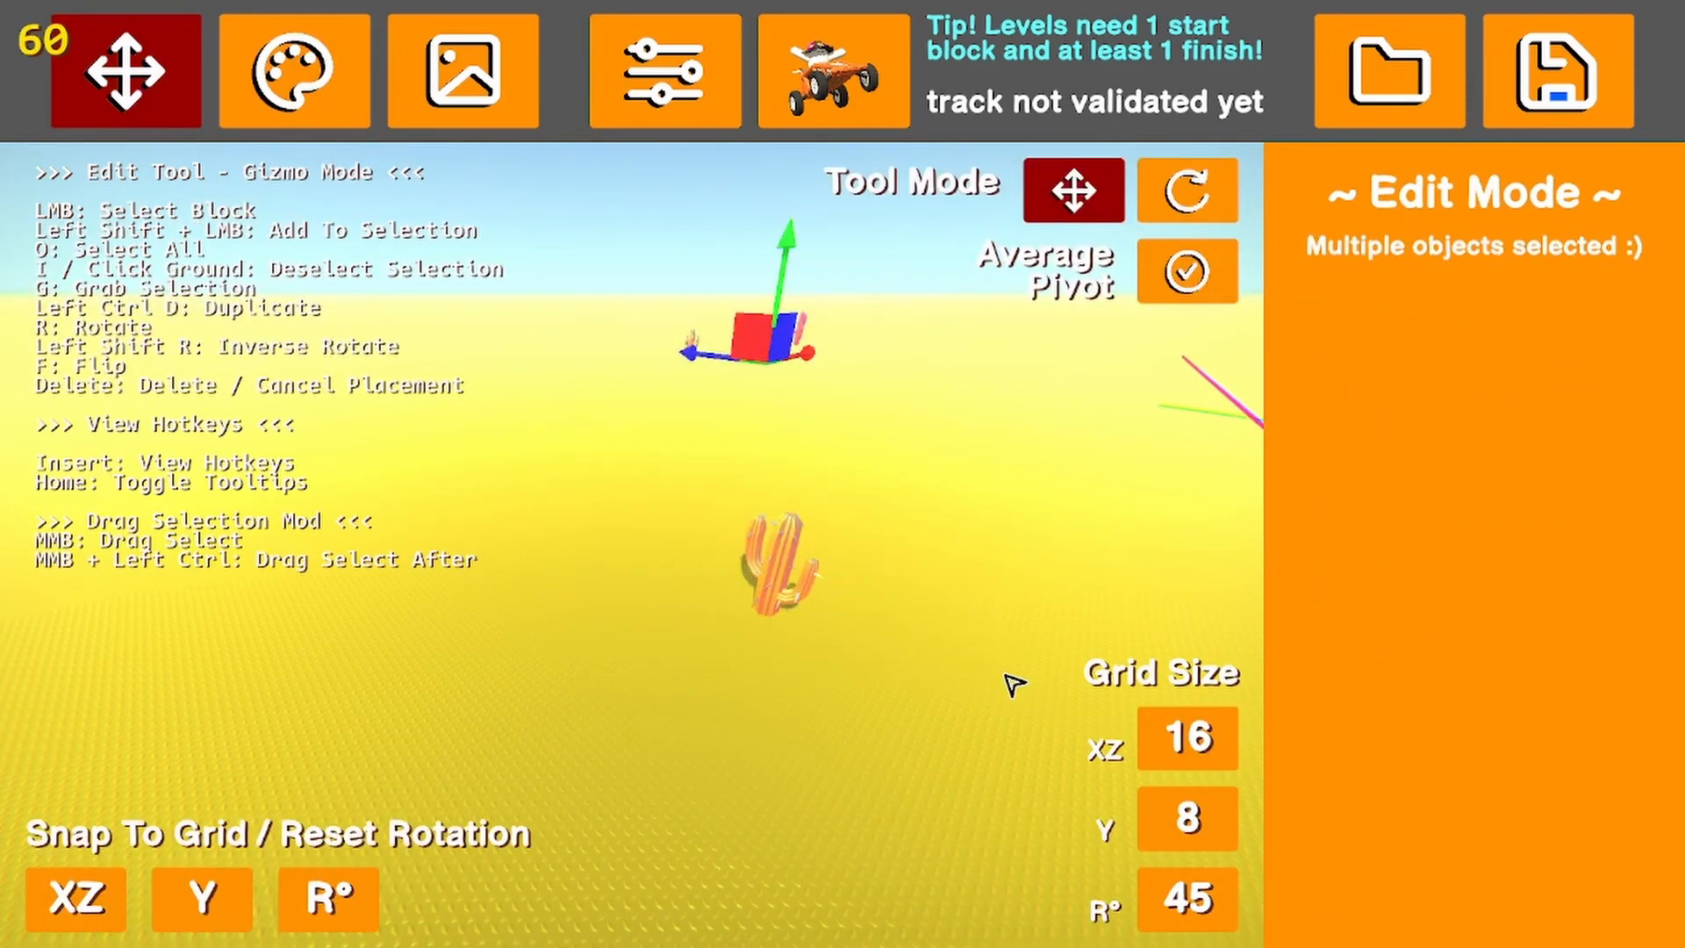
pyautogui.press('Delete')
pyautogui.click(463, 74)
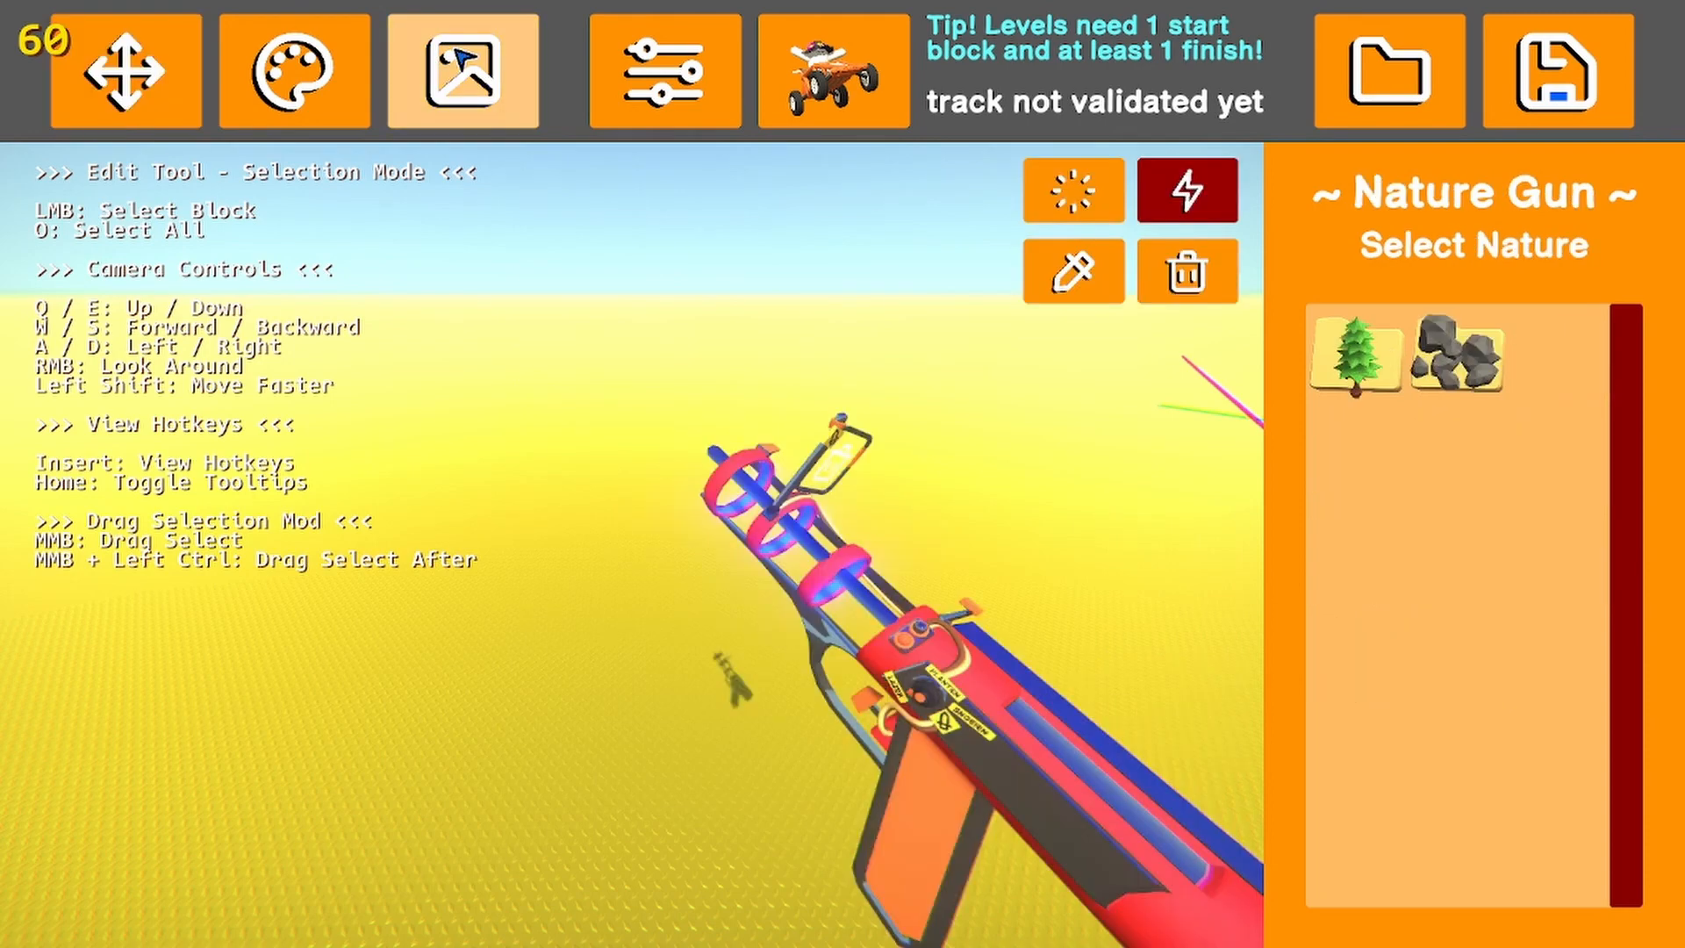
pyautogui.click(298, 84)
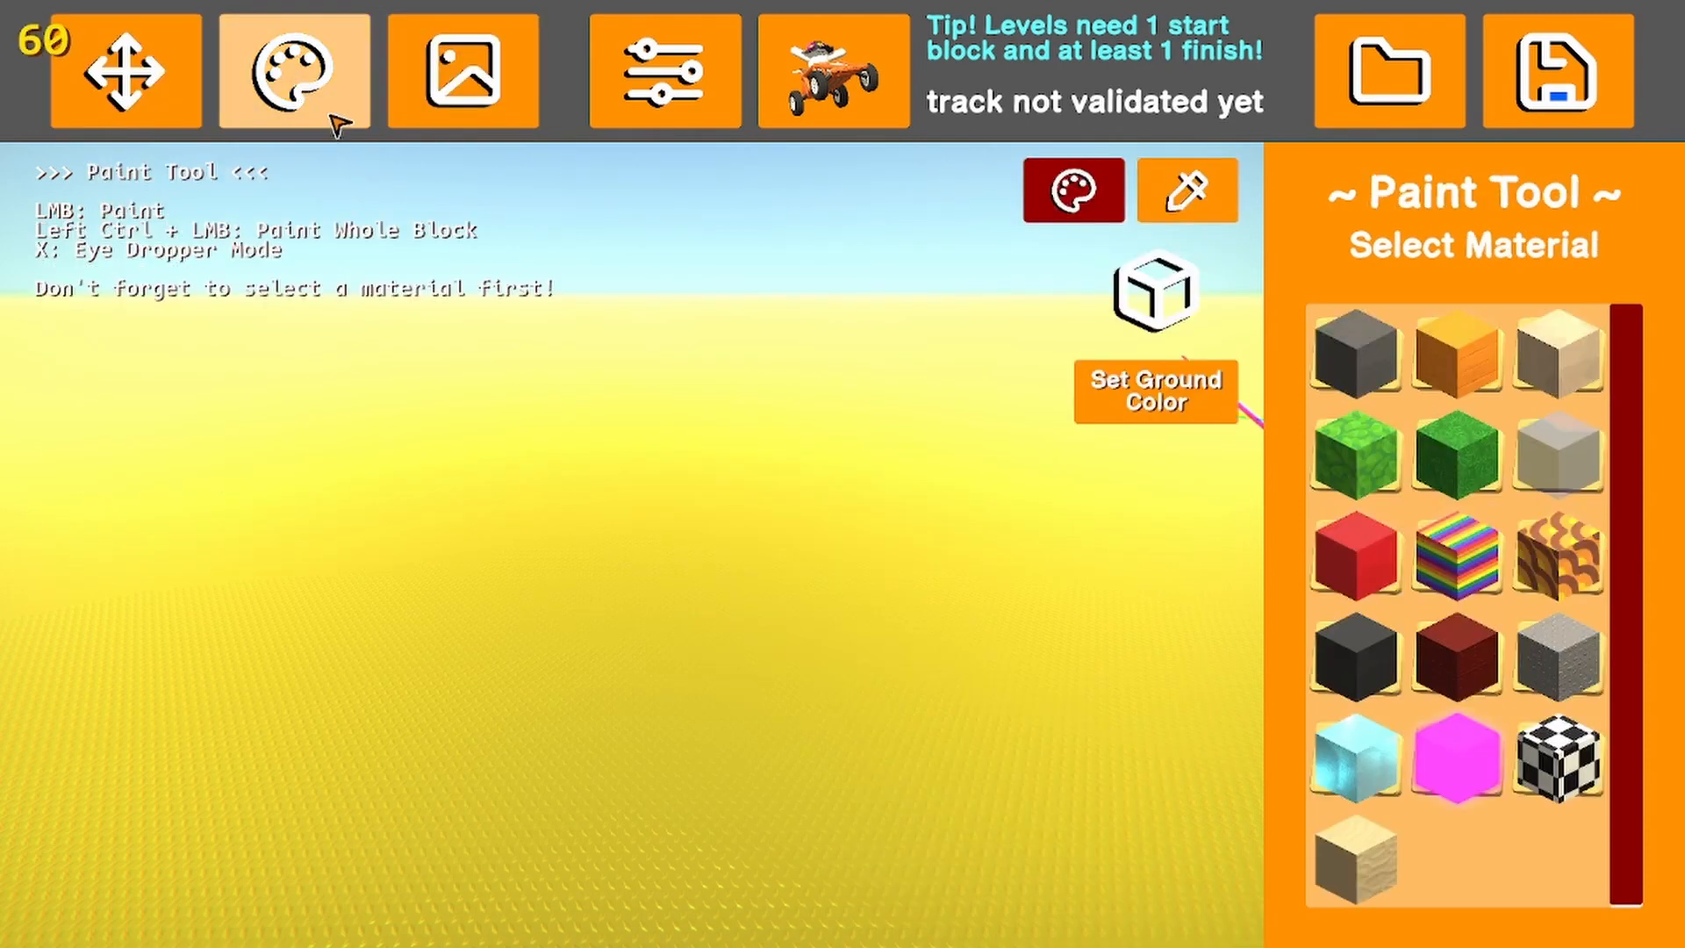
pyautogui.click(125, 70)
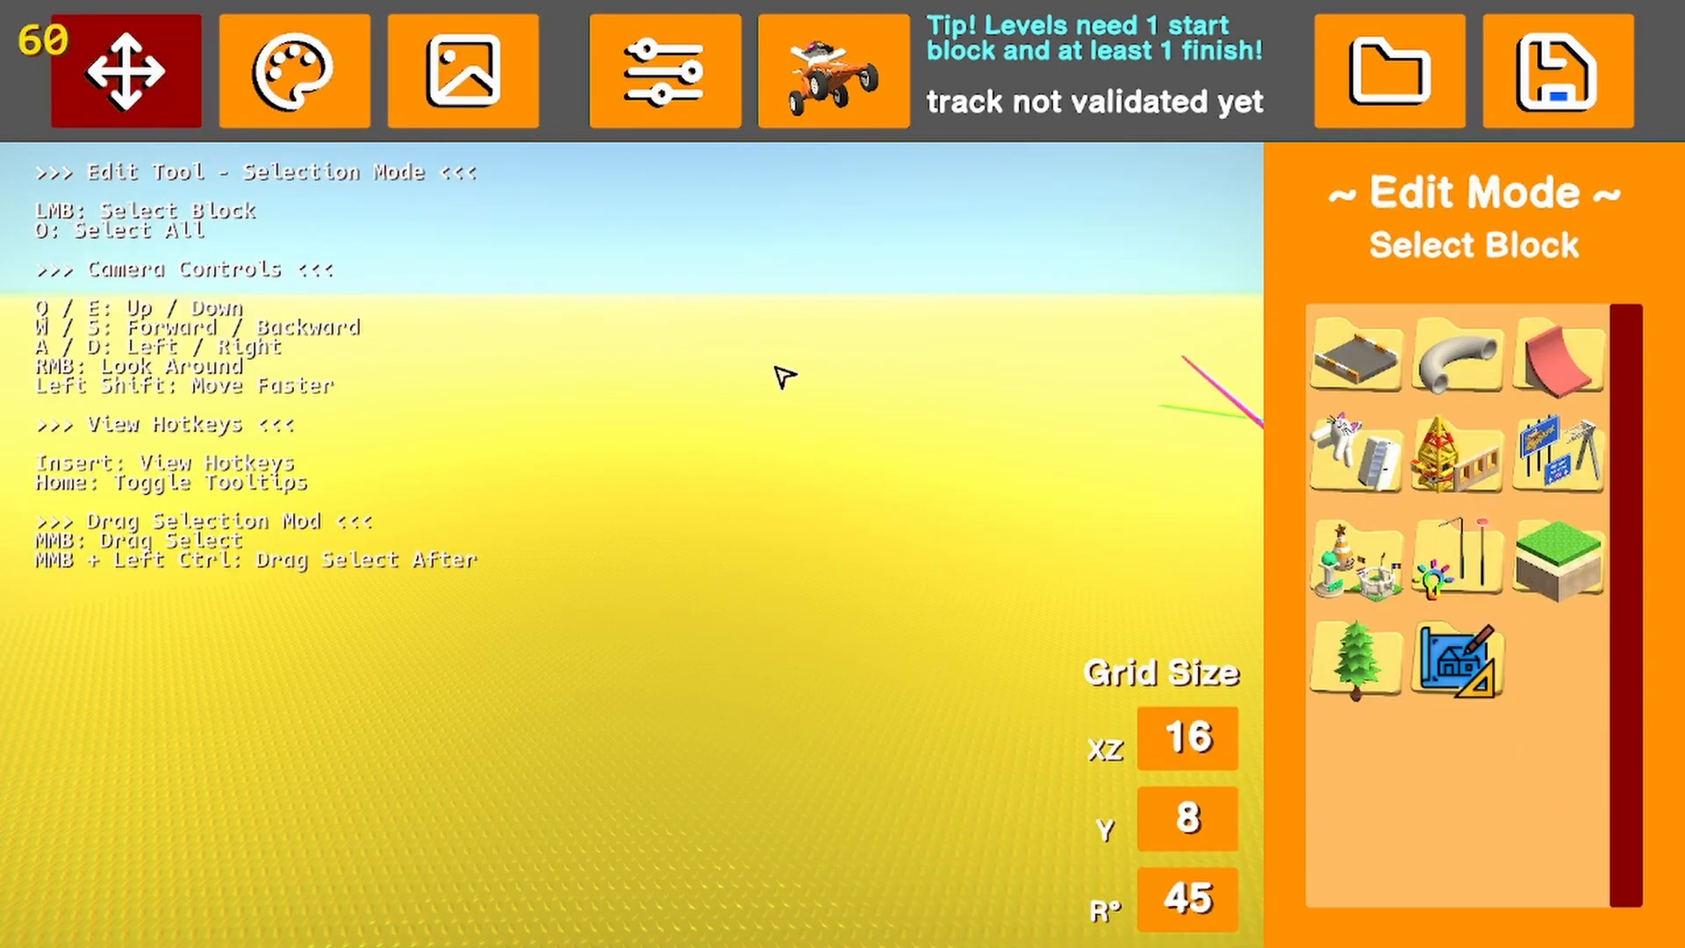
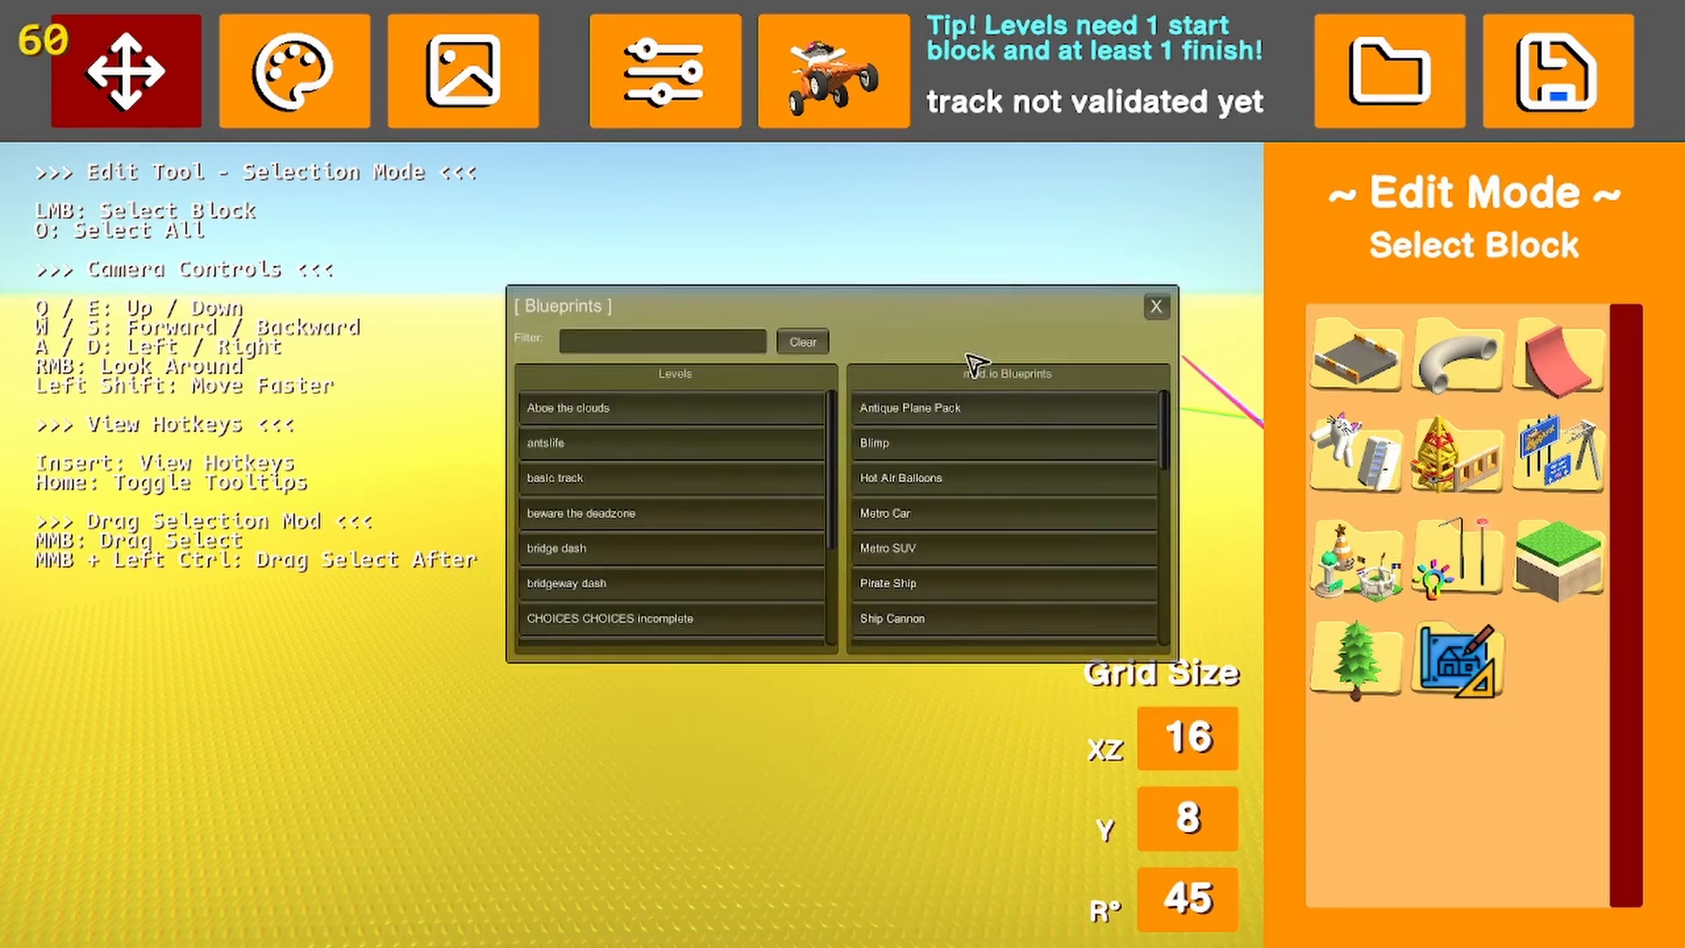
# Browse the level and mod.io blueprint lists, load the Pirate Ship blueprint into the level and view it deselected
pyautogui.scroll(-3, 667, 421)
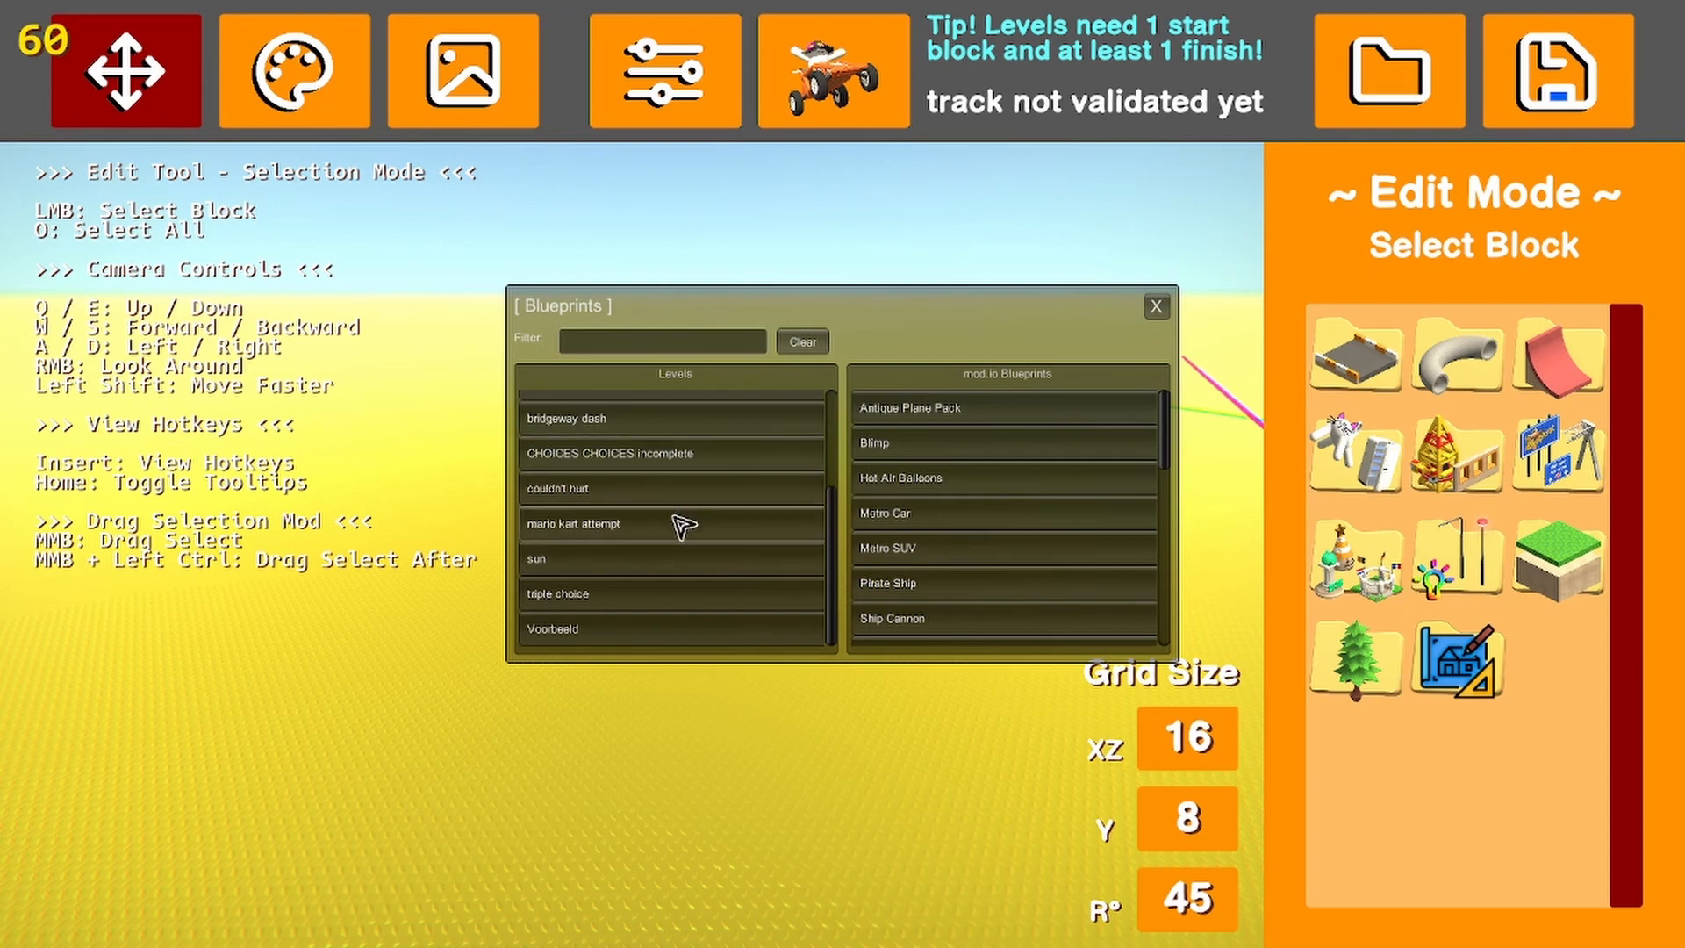
pyautogui.scroll(3, 676, 463)
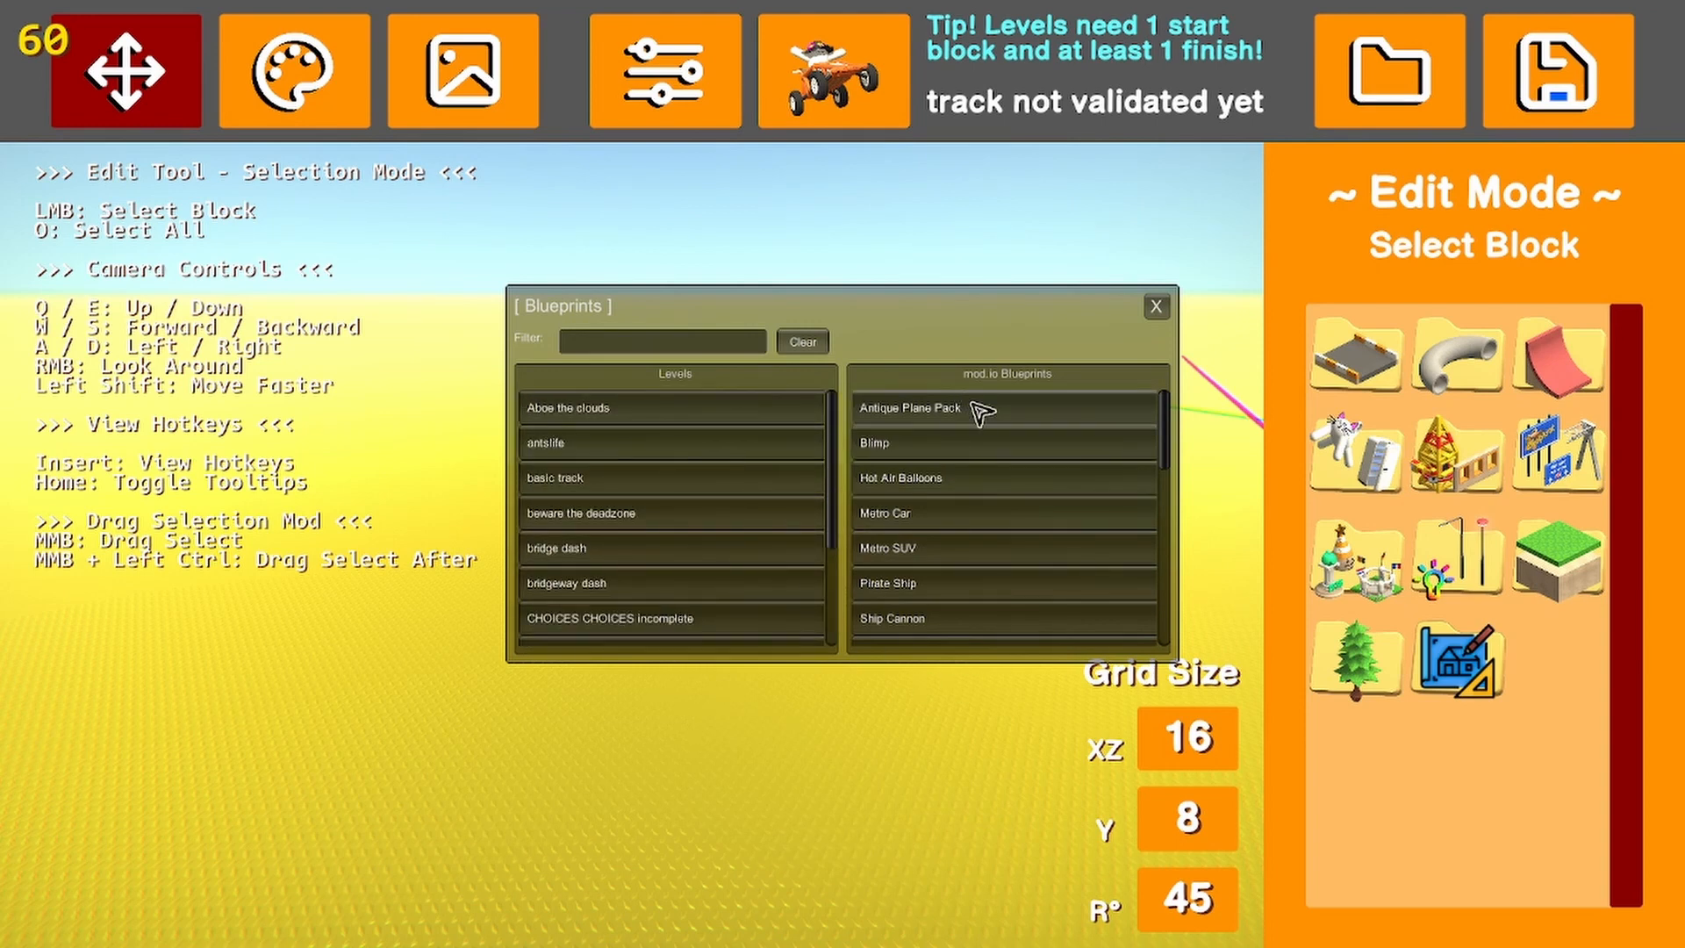
pyautogui.scroll(-5, 996, 443)
pyautogui.scroll(-1, 1025, 476)
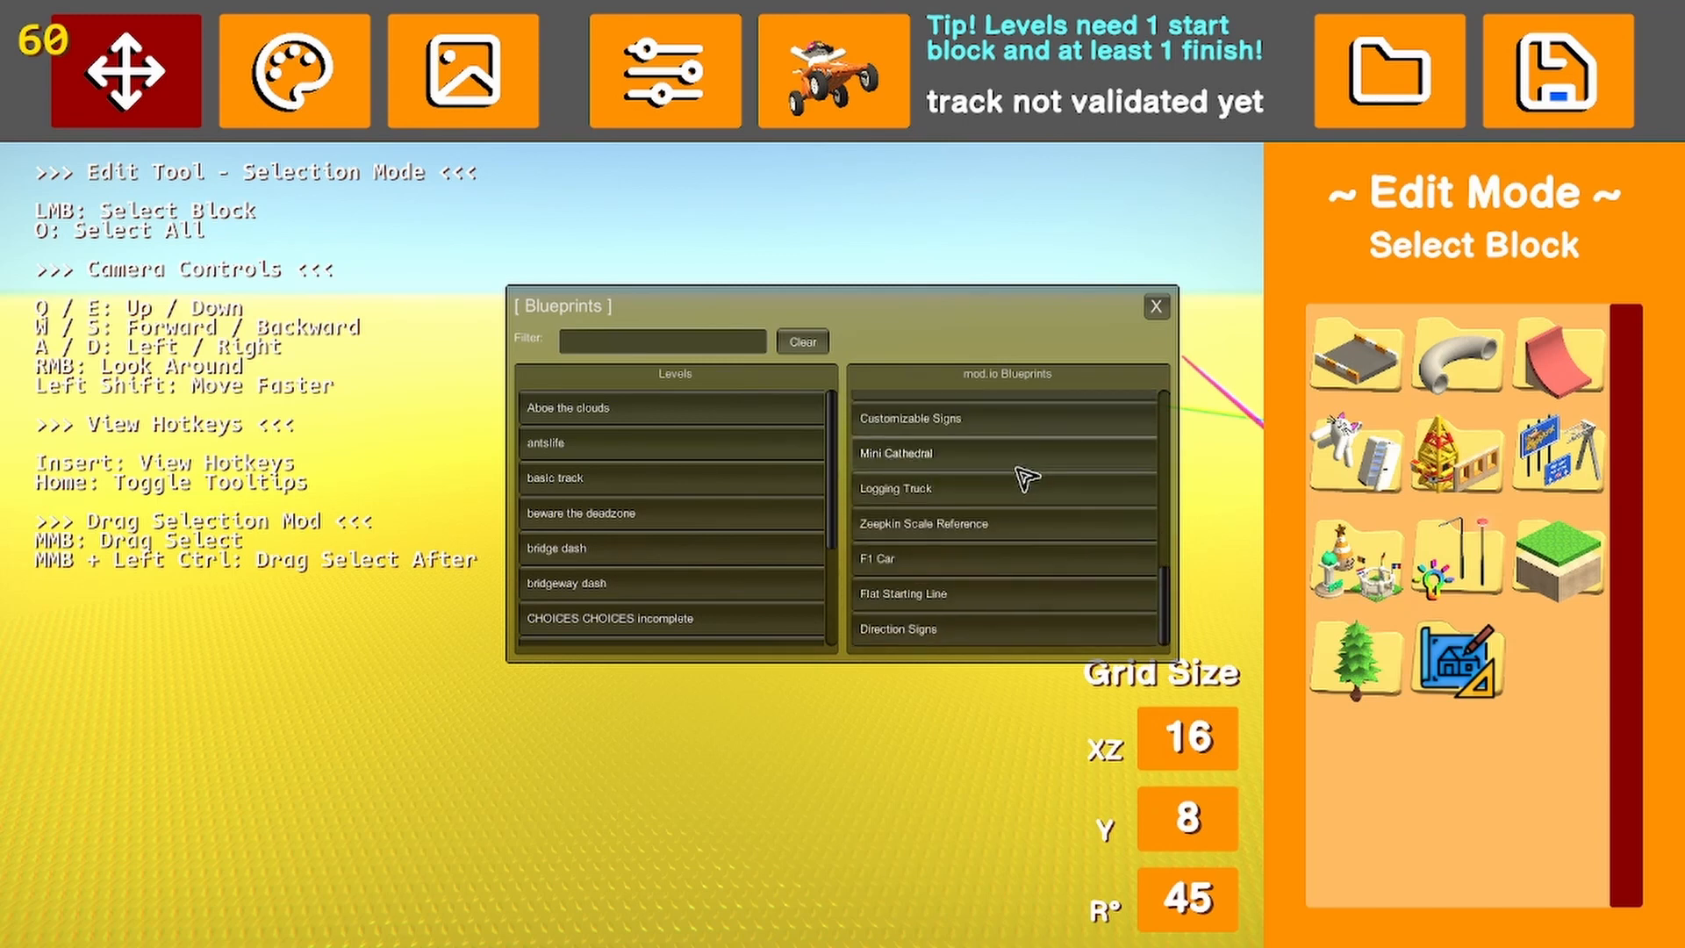
pyautogui.scroll(3, 965, 632)
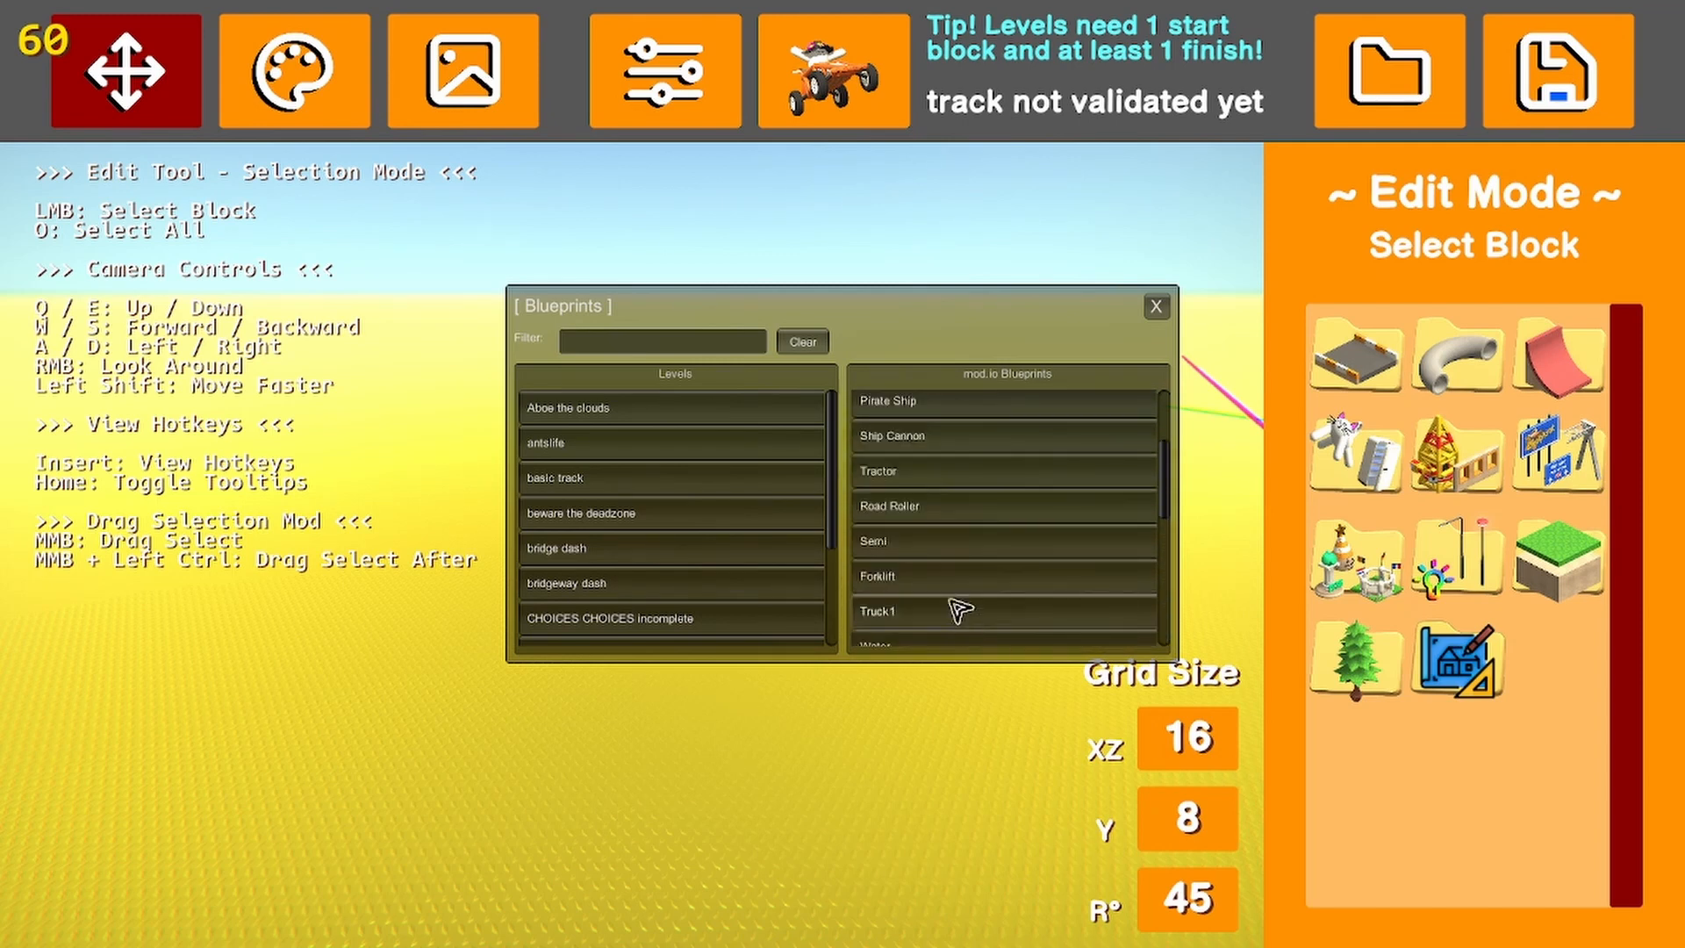
pyautogui.scroll(3, 954, 516)
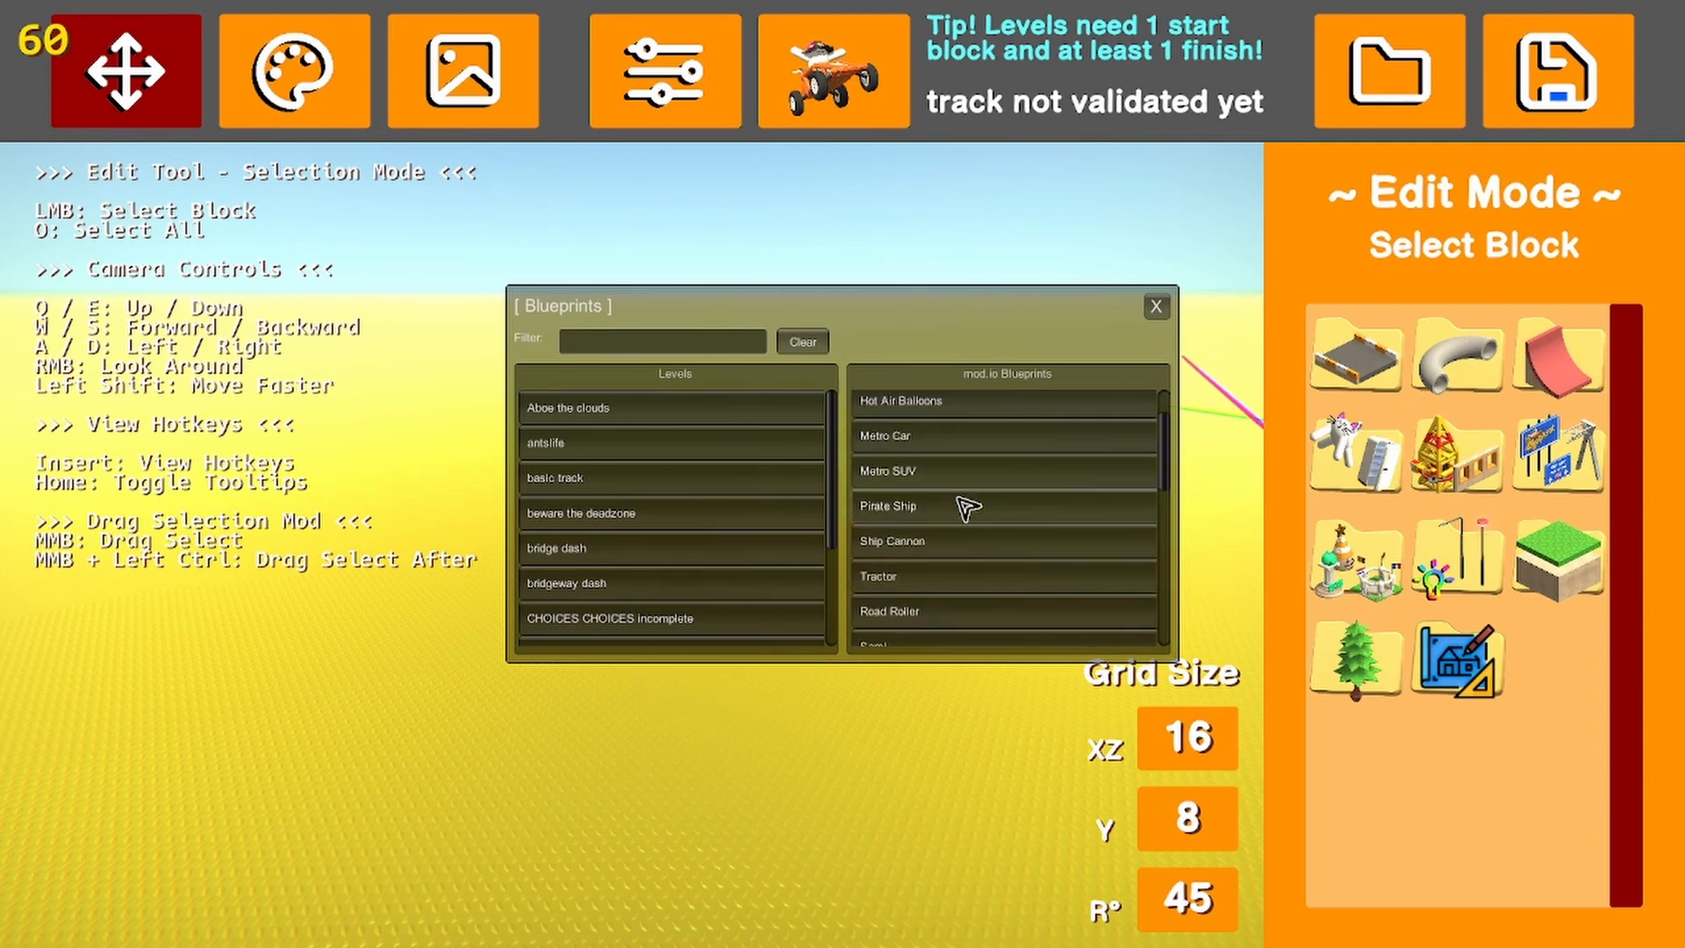
pyautogui.click(966, 508)
pyautogui.moveTo(769, 562); pyautogui.dragTo(648, 507, button='right')
pyautogui.press('s')
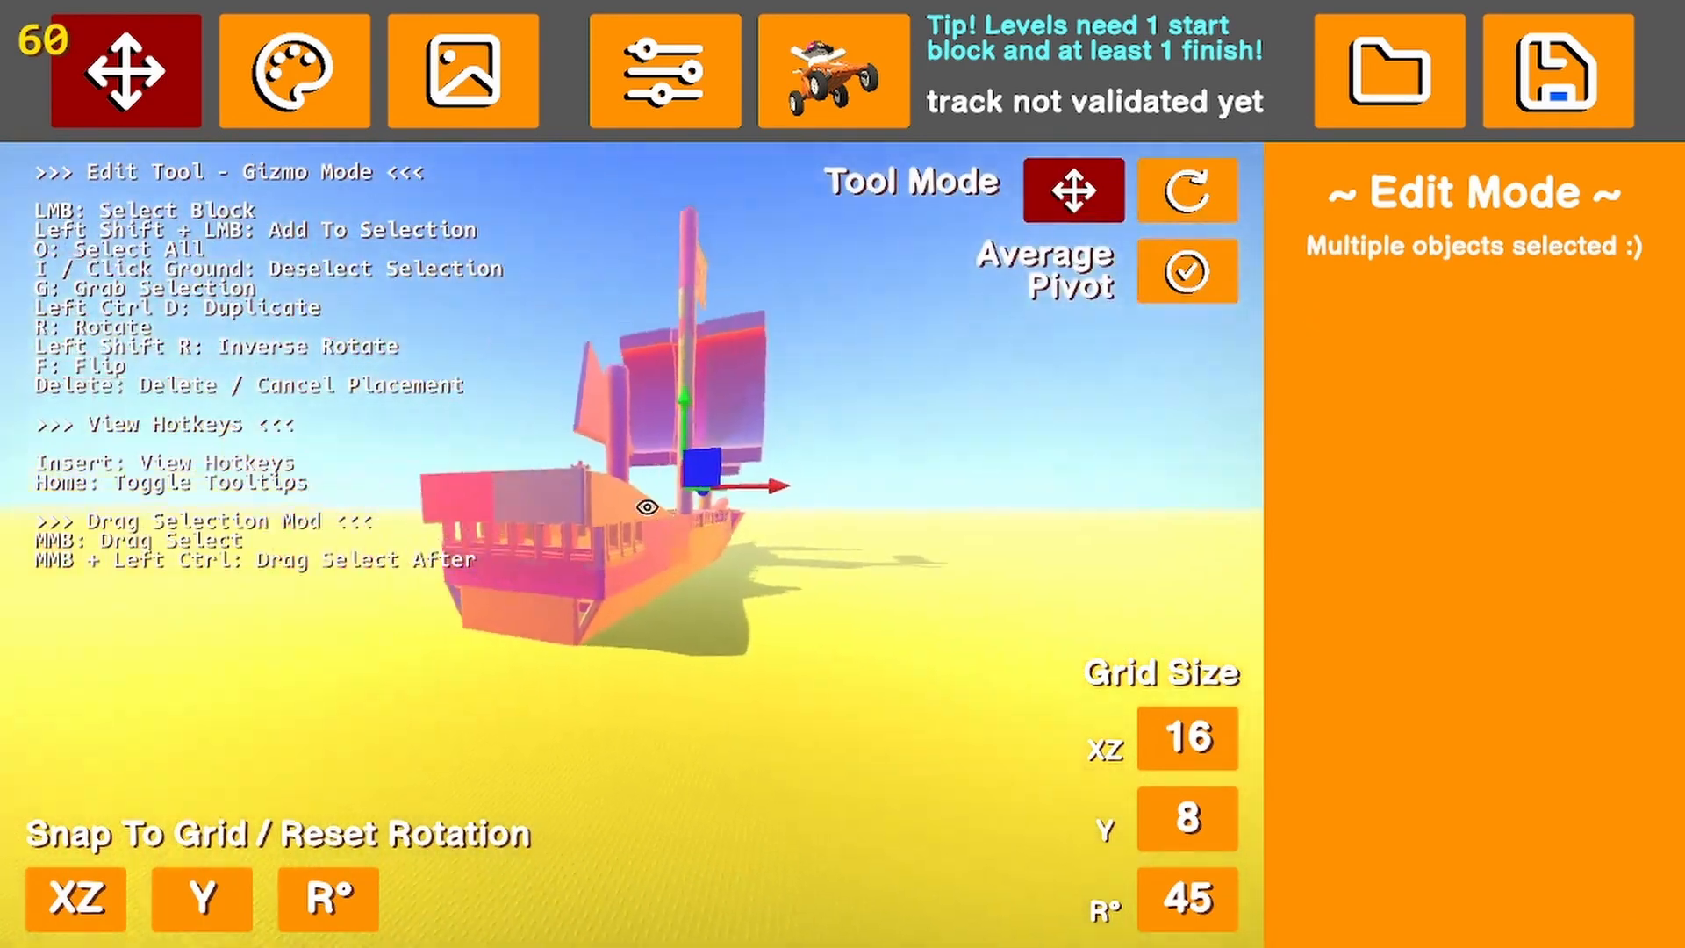
pyautogui.click(779, 660)
pyautogui.moveTo(778, 650); pyautogui.dragTo(552, 606, button='right')
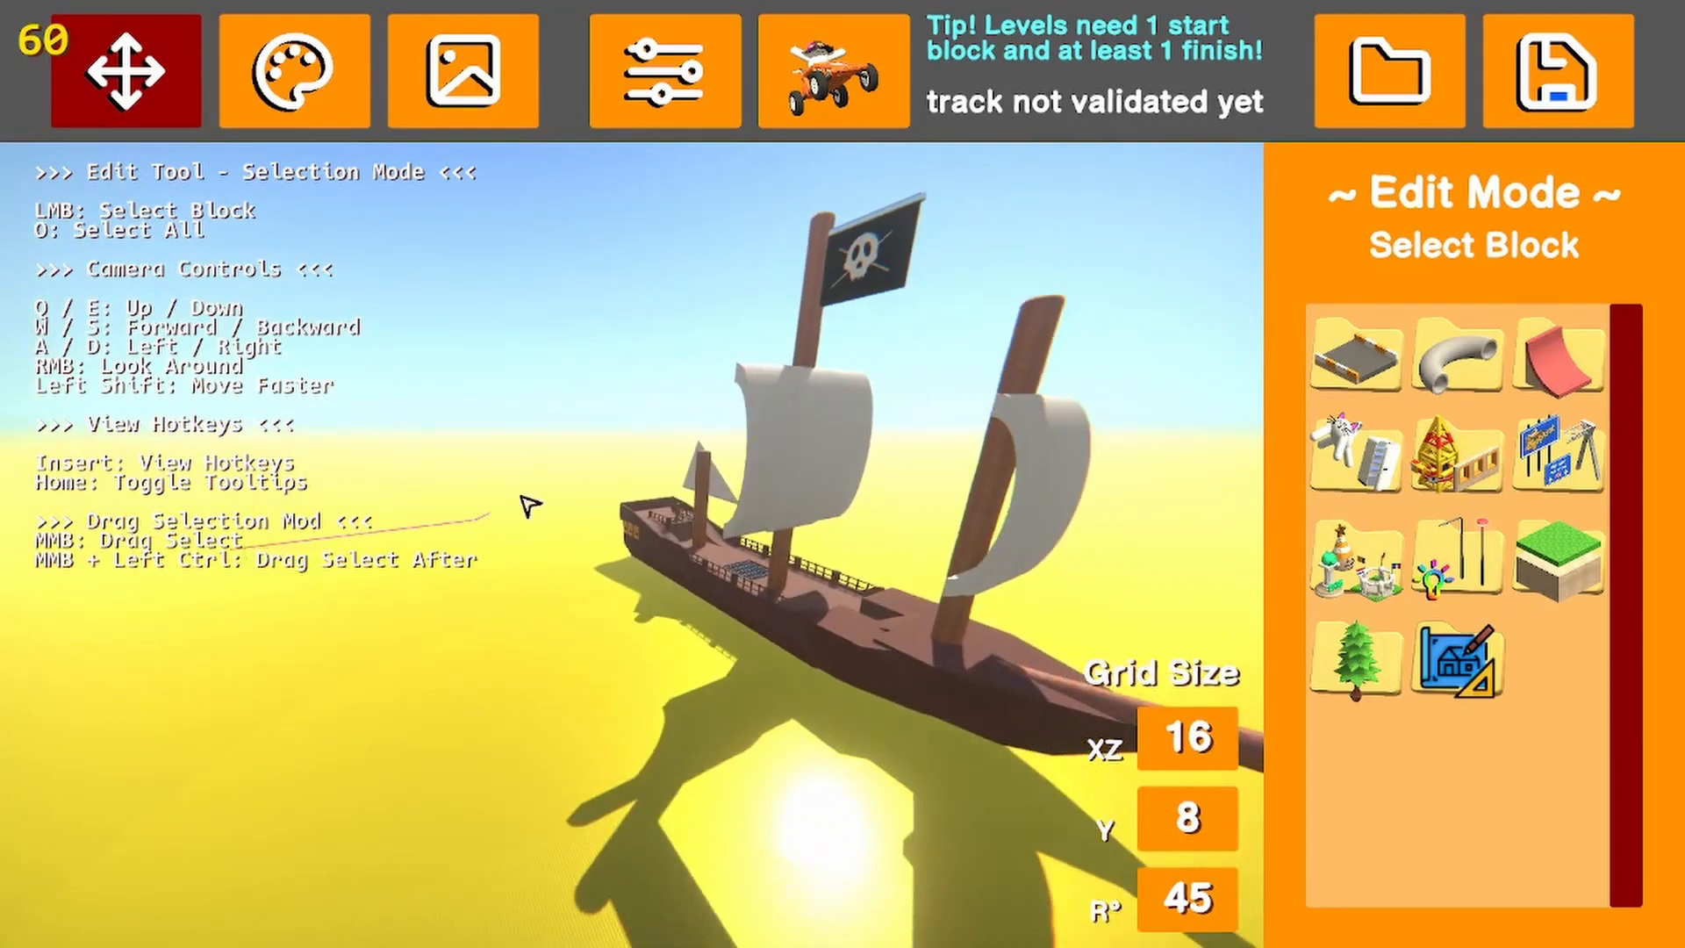
# Select the whole pirate ship, try raising it and moving it sideways, and delete it
pyautogui.press('s')
pyautogui.moveTo(485, 305); pyautogui.dragTo(809, 582, button='middle')
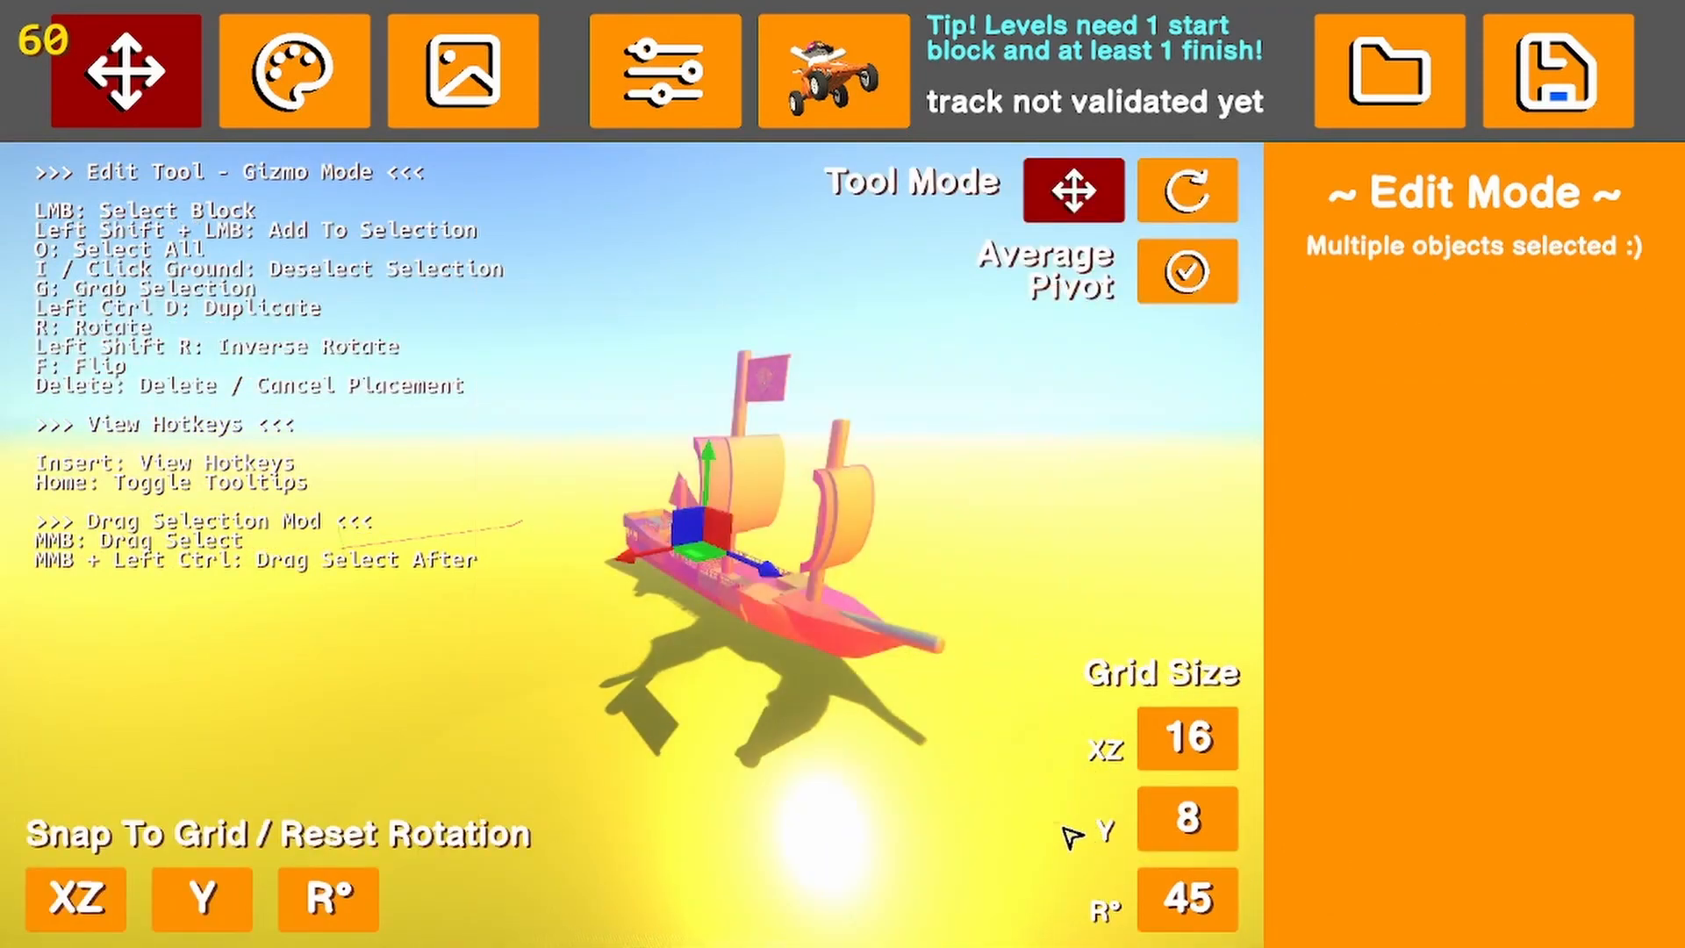
pyautogui.moveTo(717, 466); pyautogui.dragTo(758, 336)
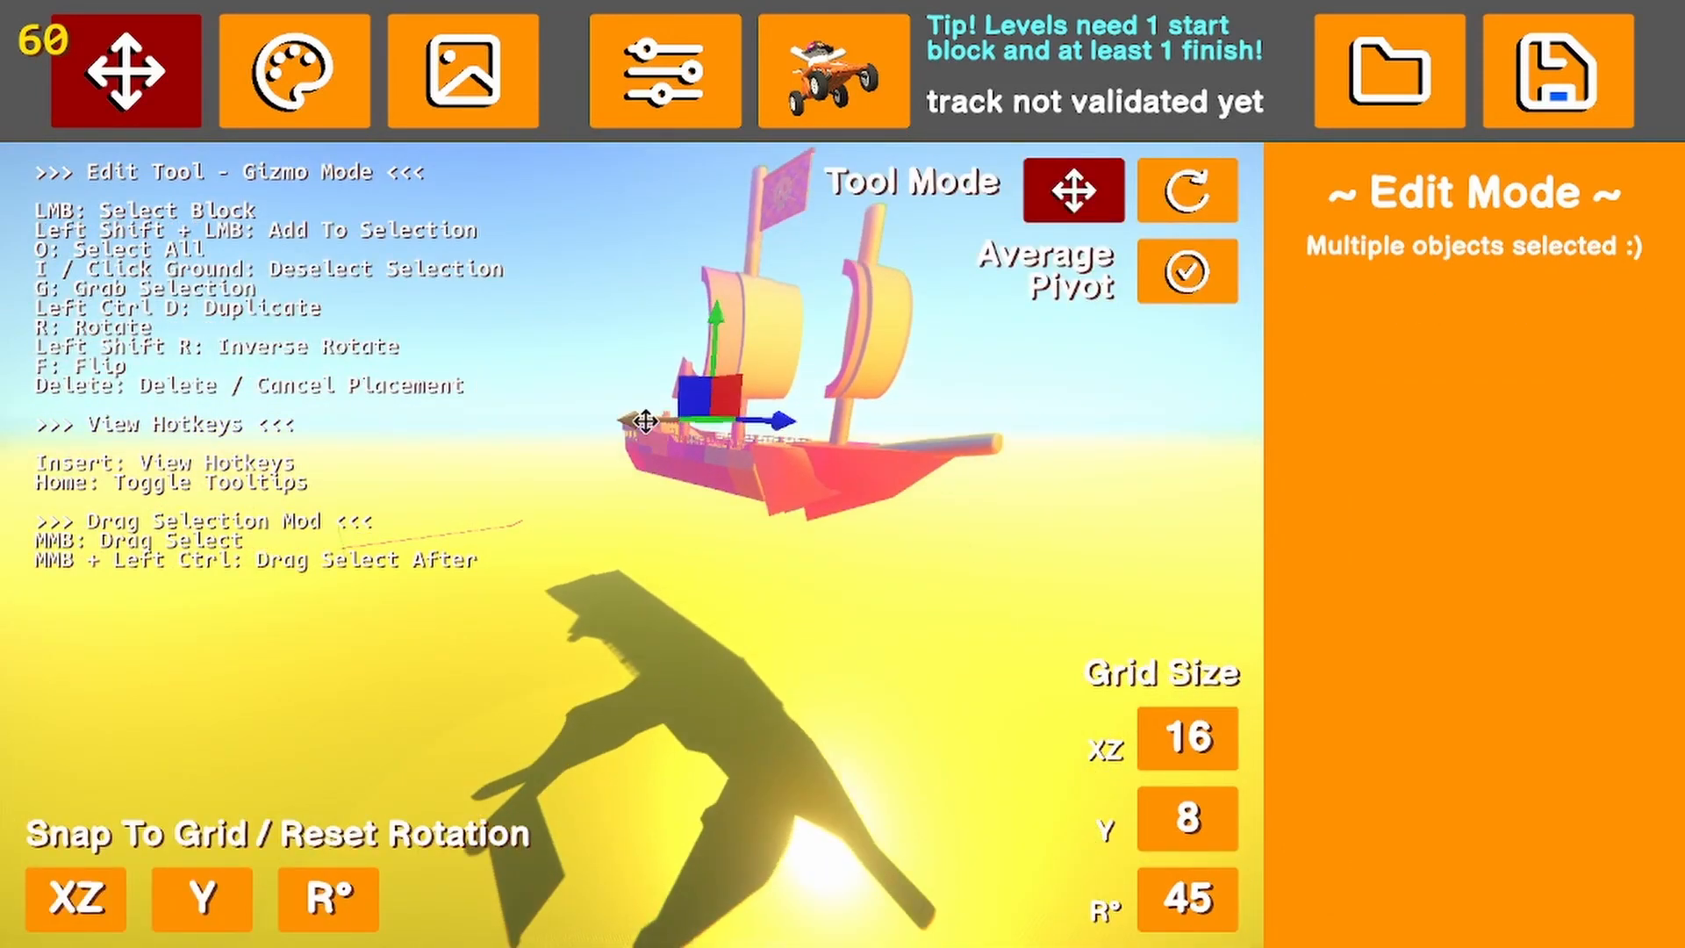
pyautogui.moveTo(645, 421); pyautogui.dragTo(273, 488)
pyautogui.press('Delete')
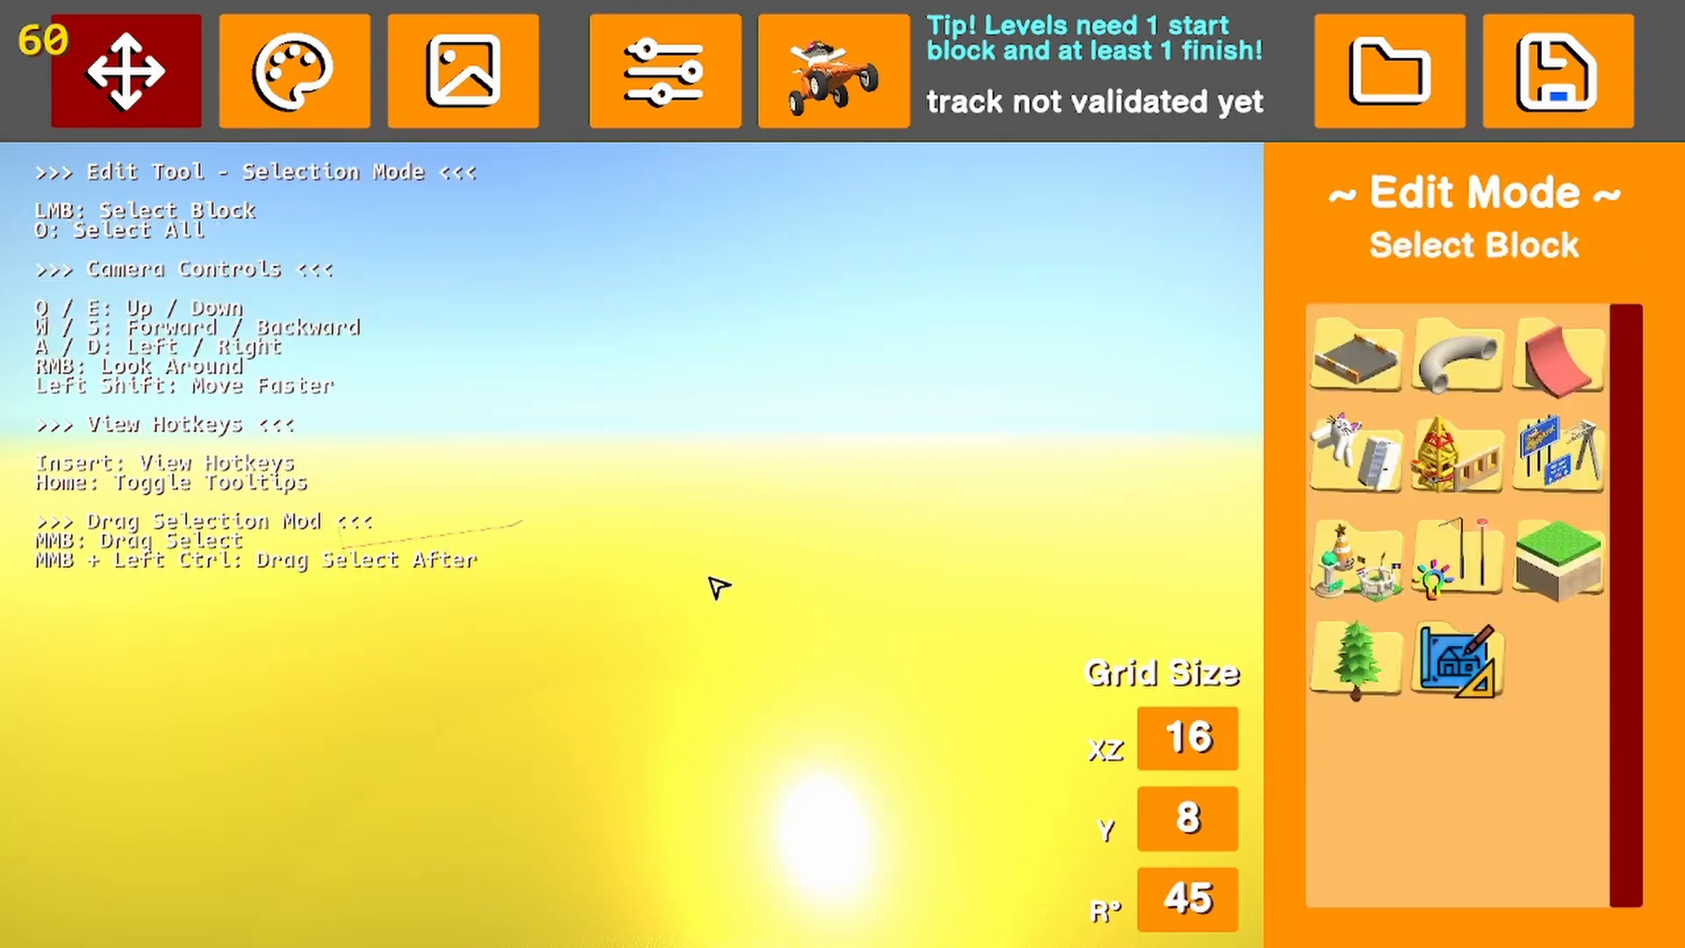
# Place a start block at position 192, 8, -16 with zero rotation on an empty part of the ground
pyautogui.moveTo(716, 587); pyautogui.dragTo(623, 579, button='right')
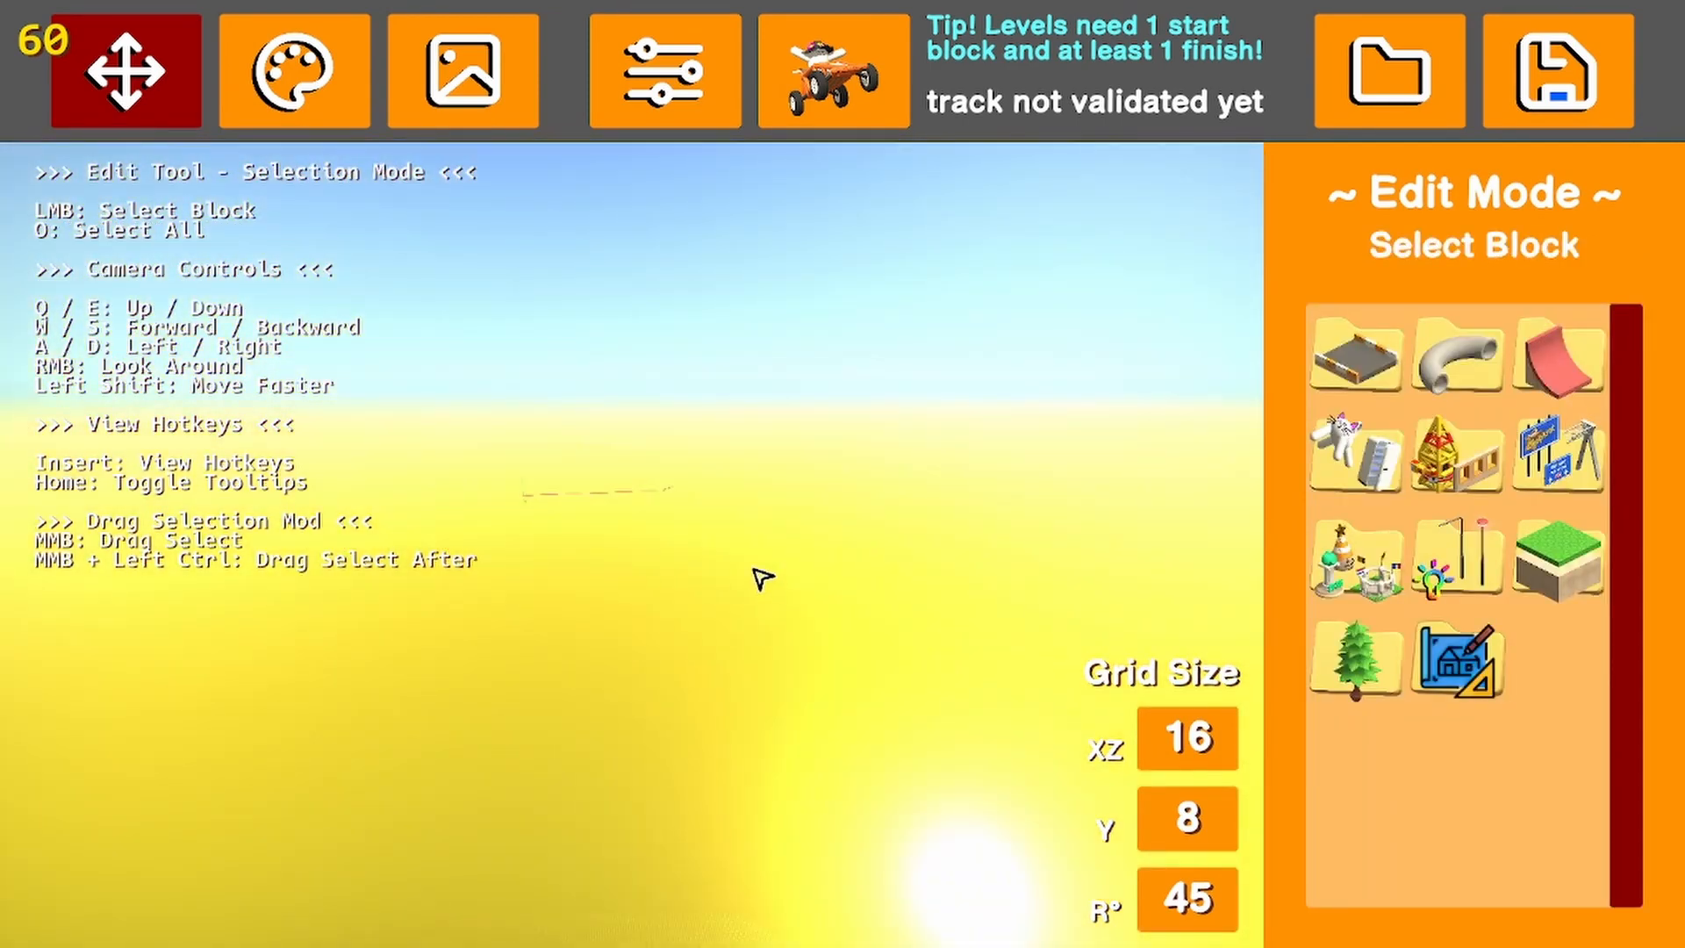
pyautogui.moveTo(762, 578); pyautogui.dragTo(1102, 667, button='right')
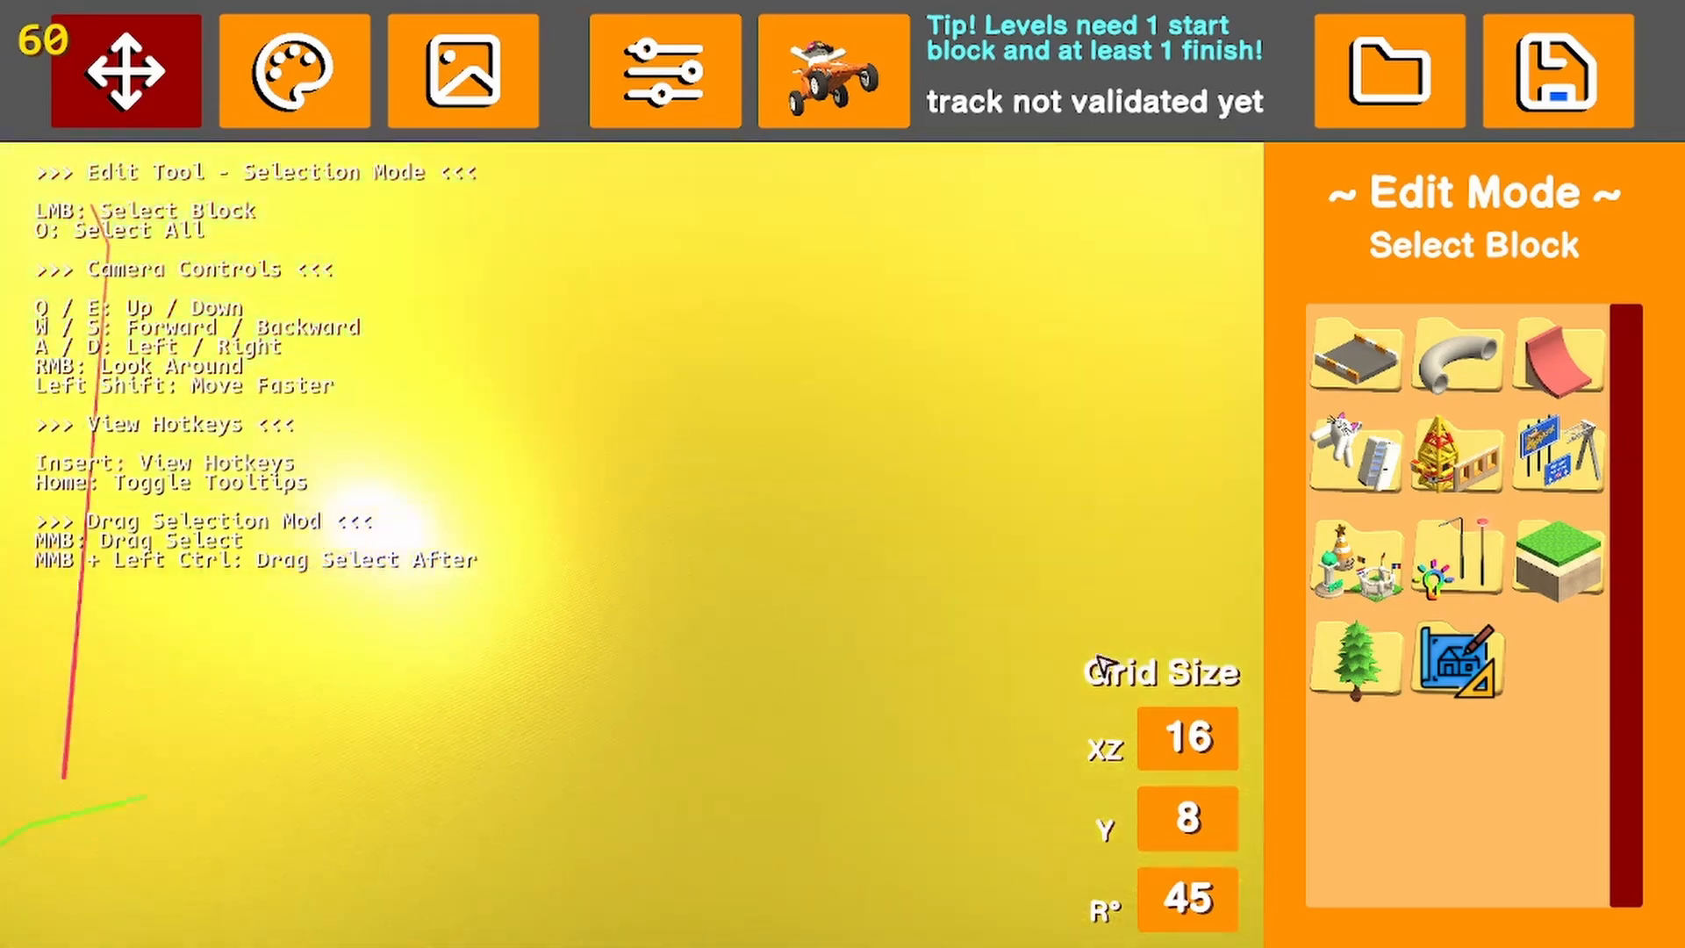
pyautogui.moveTo(1027, 392); pyautogui.dragTo(932, 383, button='right')
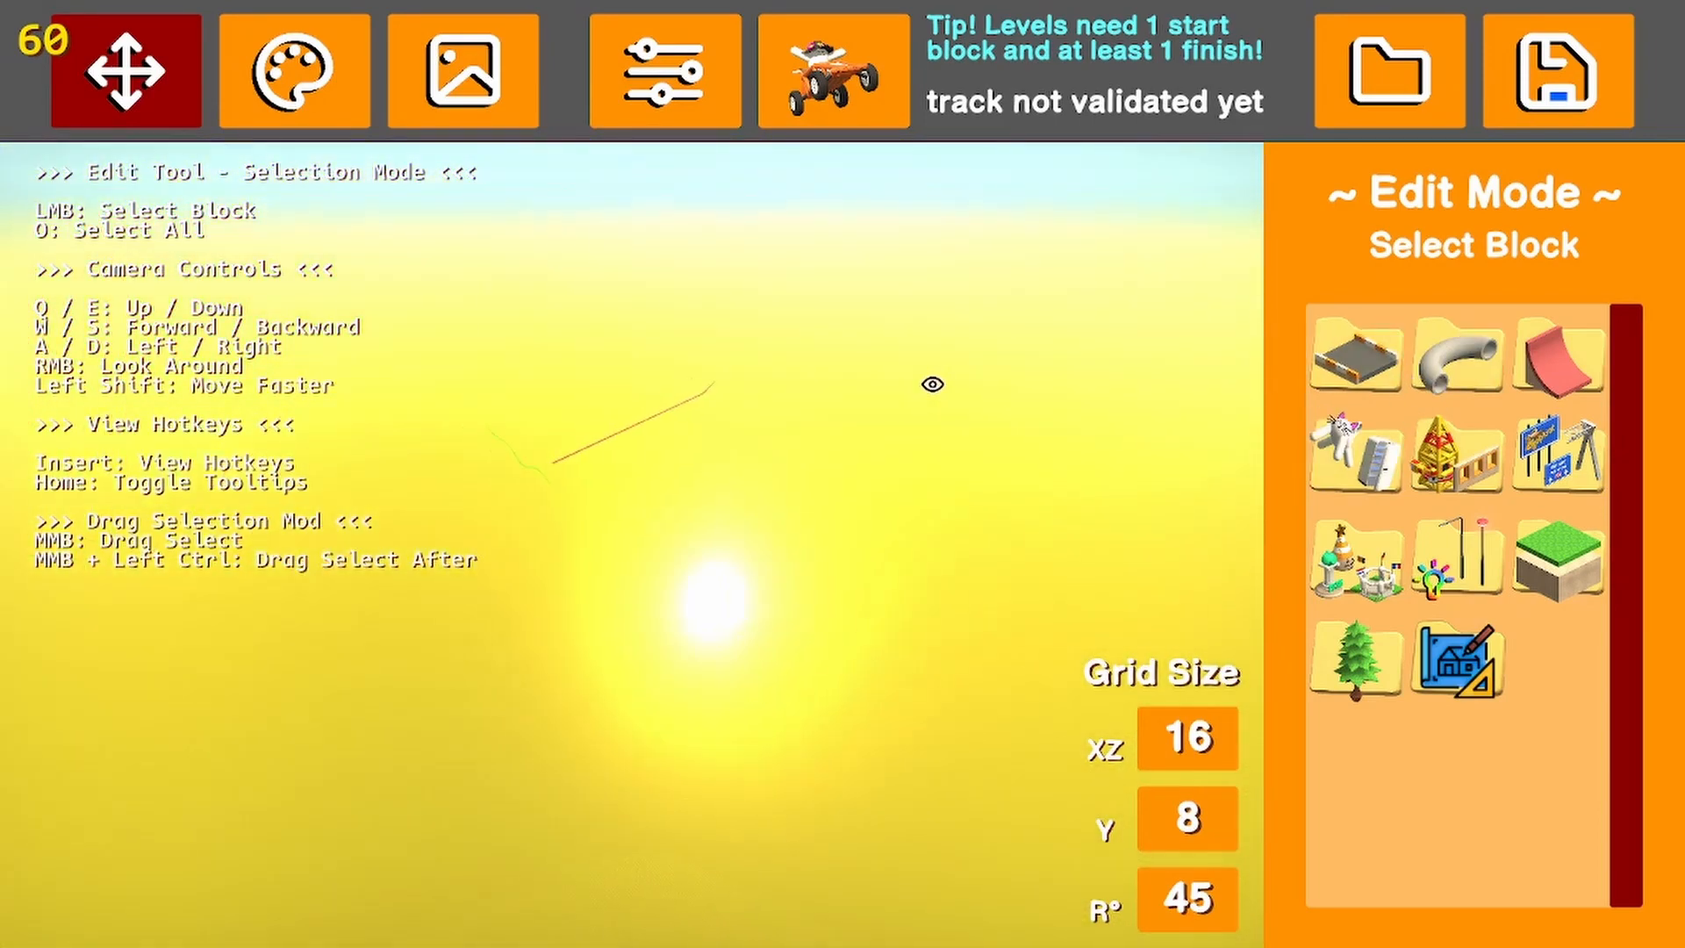
pyautogui.click(1374, 386)
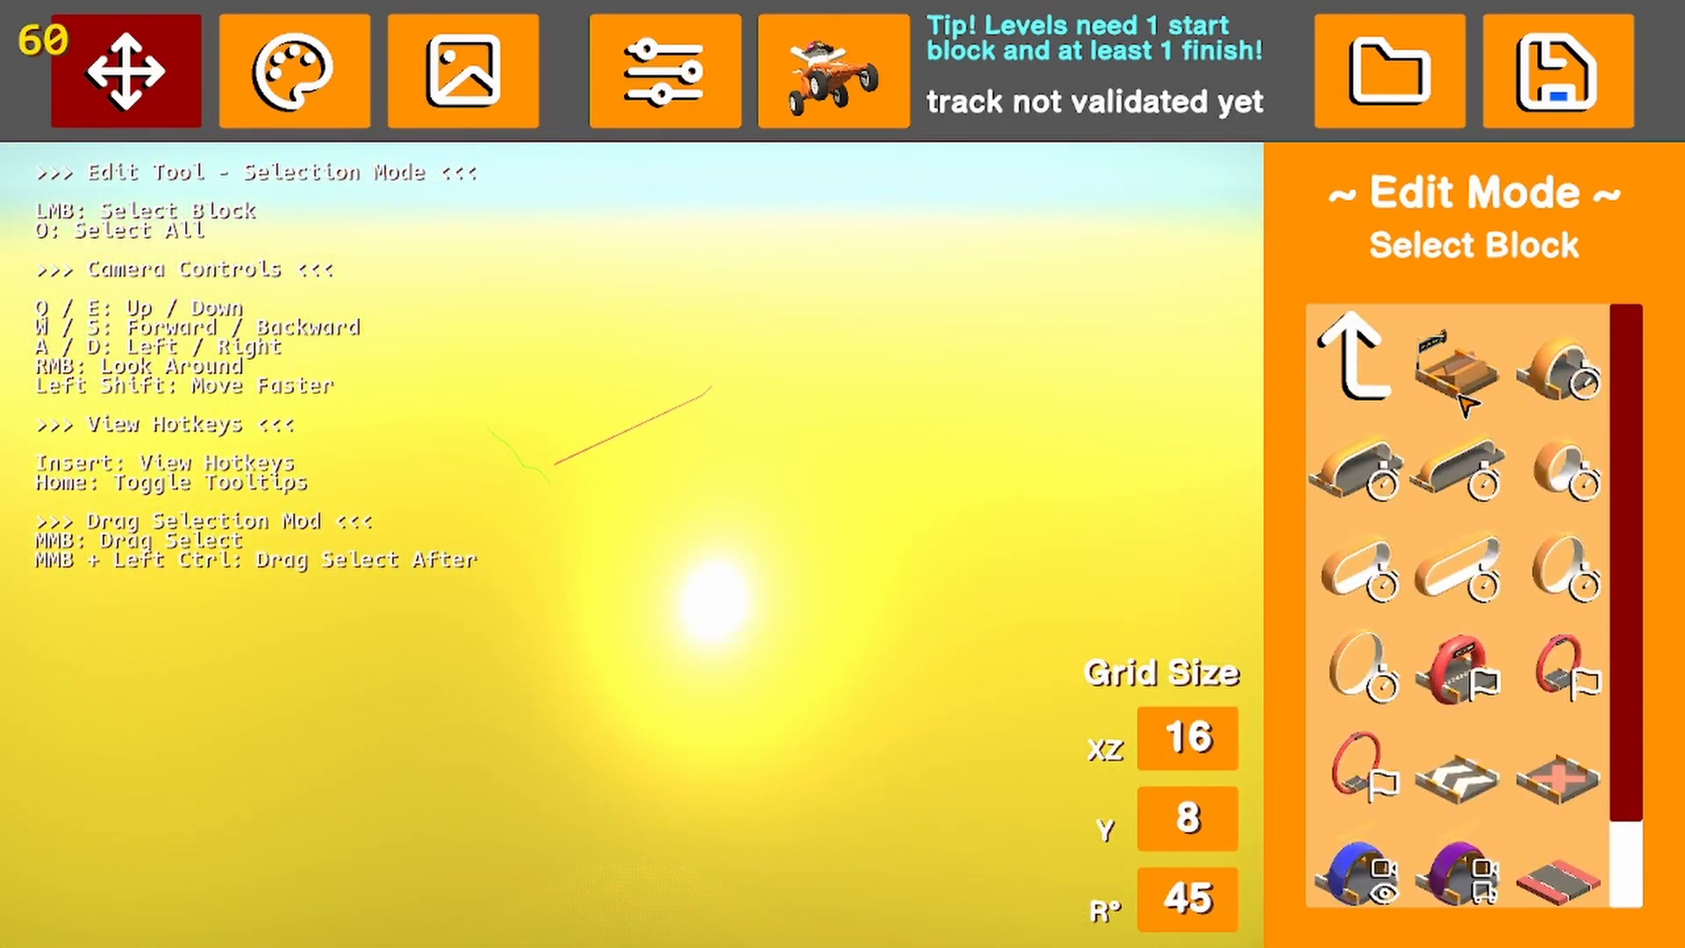
pyautogui.click(1343, 583)
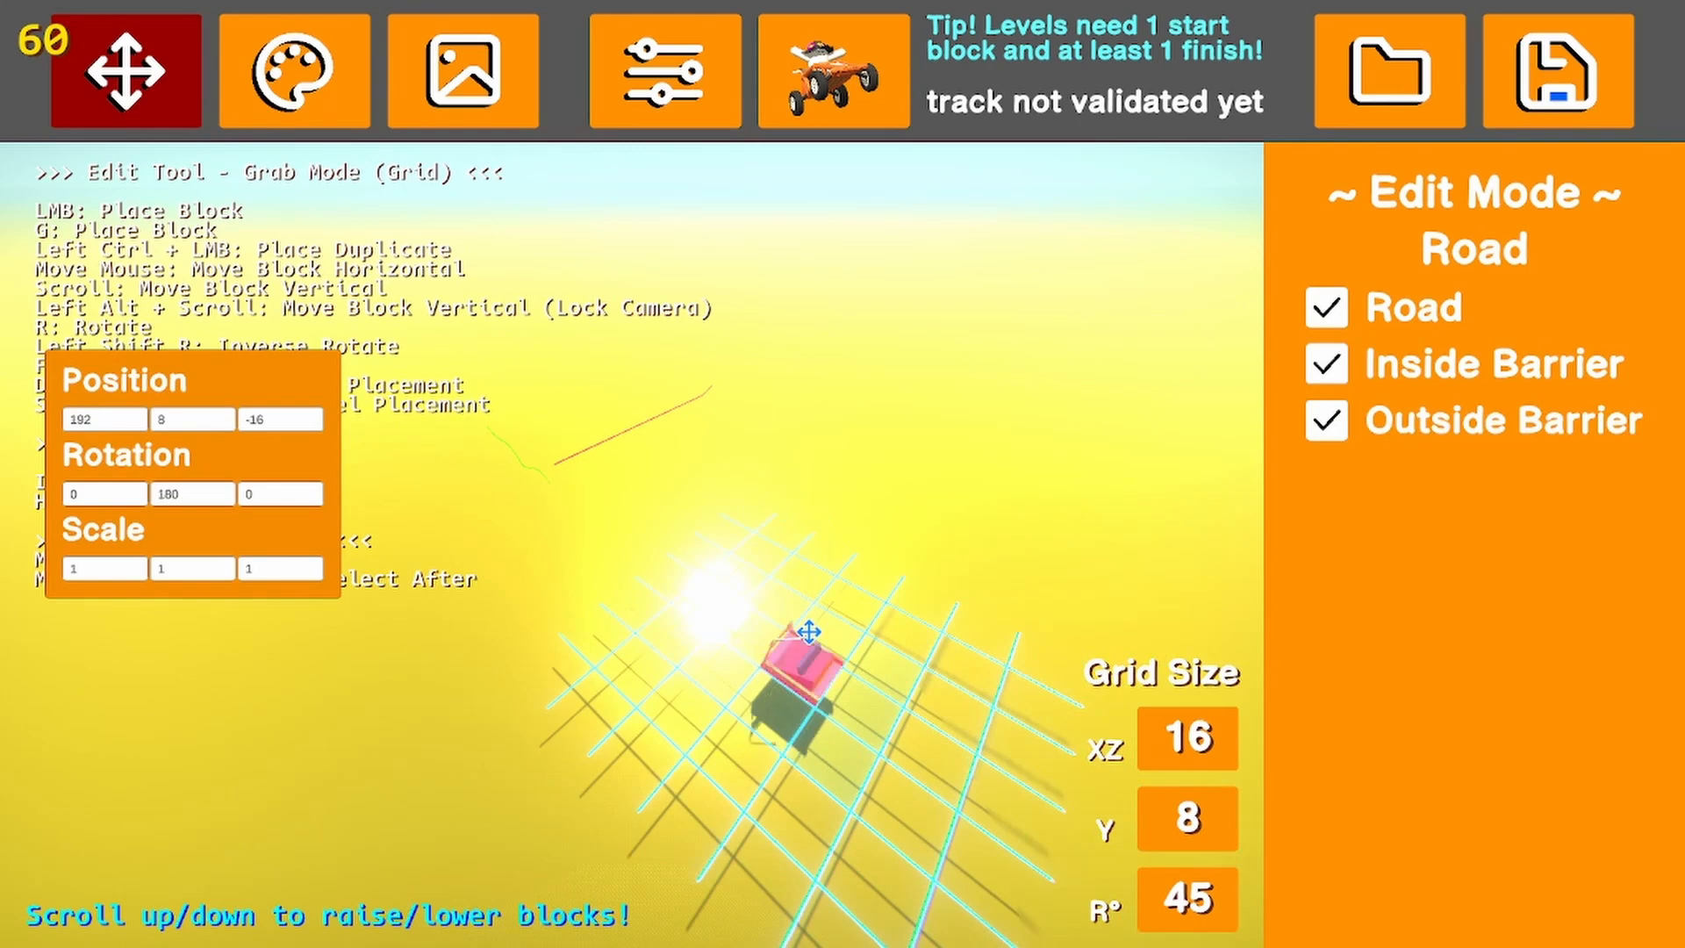
pyautogui.press('r')
pyautogui.click(805, 634)
pyautogui.press('s')
pyautogui.moveTo(898, 786); pyautogui.dragTo(972, 742, button='right')
pyautogui.click(857, 776)
pyautogui.press('w')
pyautogui.press('s')
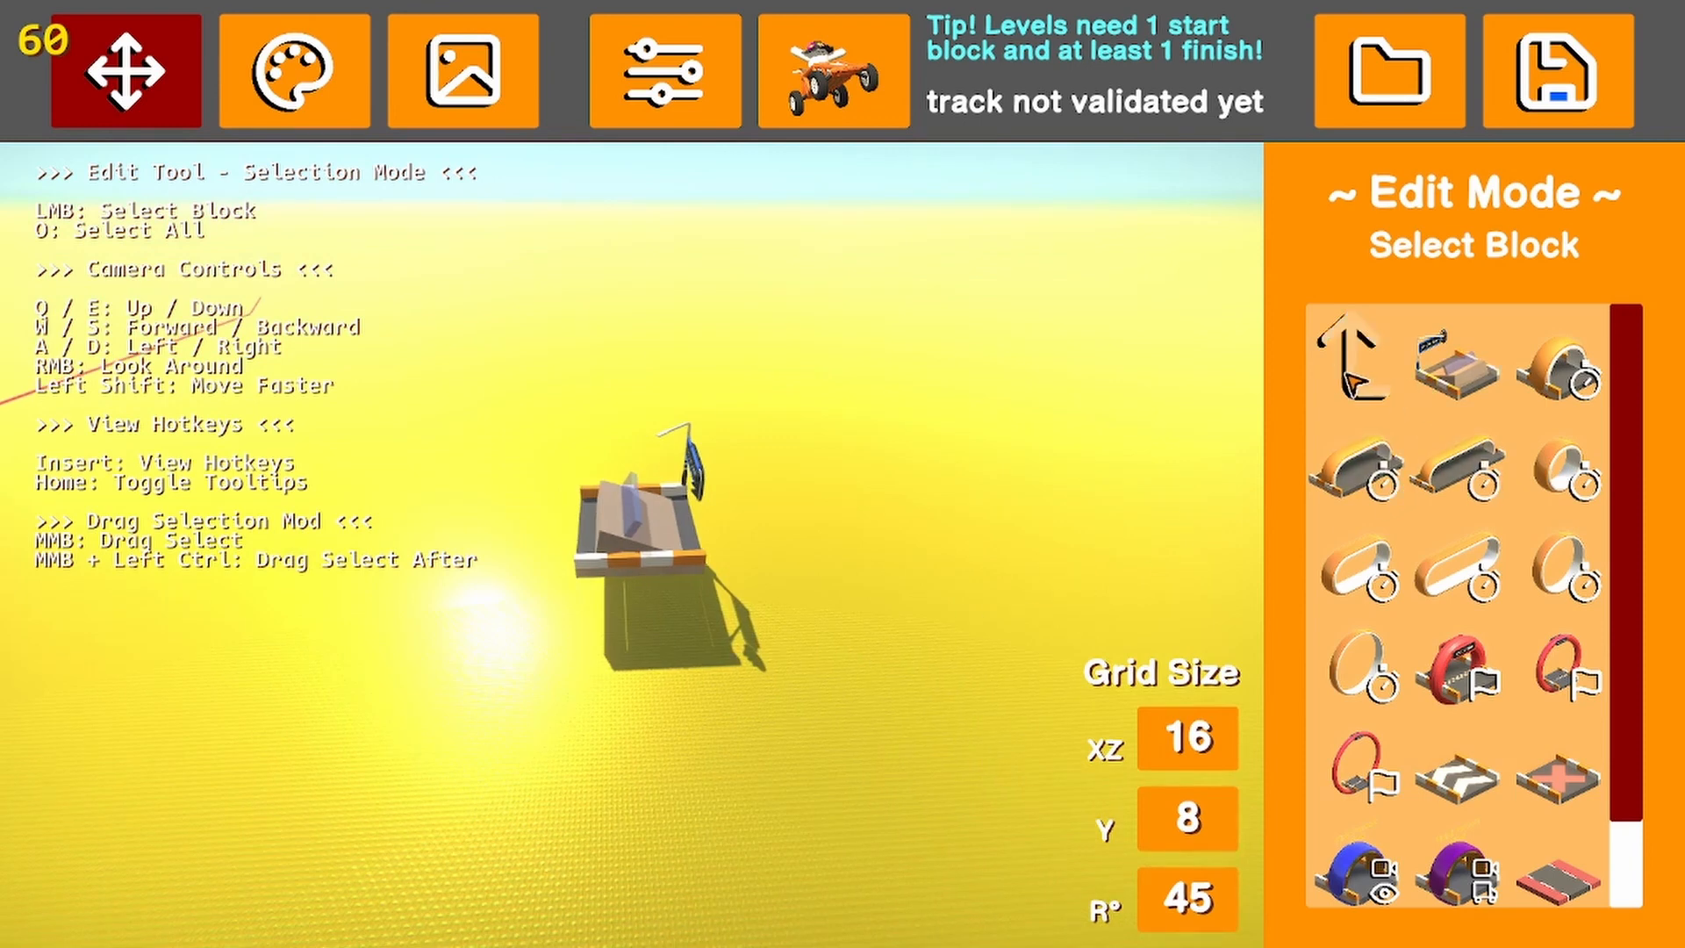
# Place a booster road block directly in front of the start block at position 192, 8, 0
pyautogui.click(1351, 377)
pyautogui.click(1347, 355)
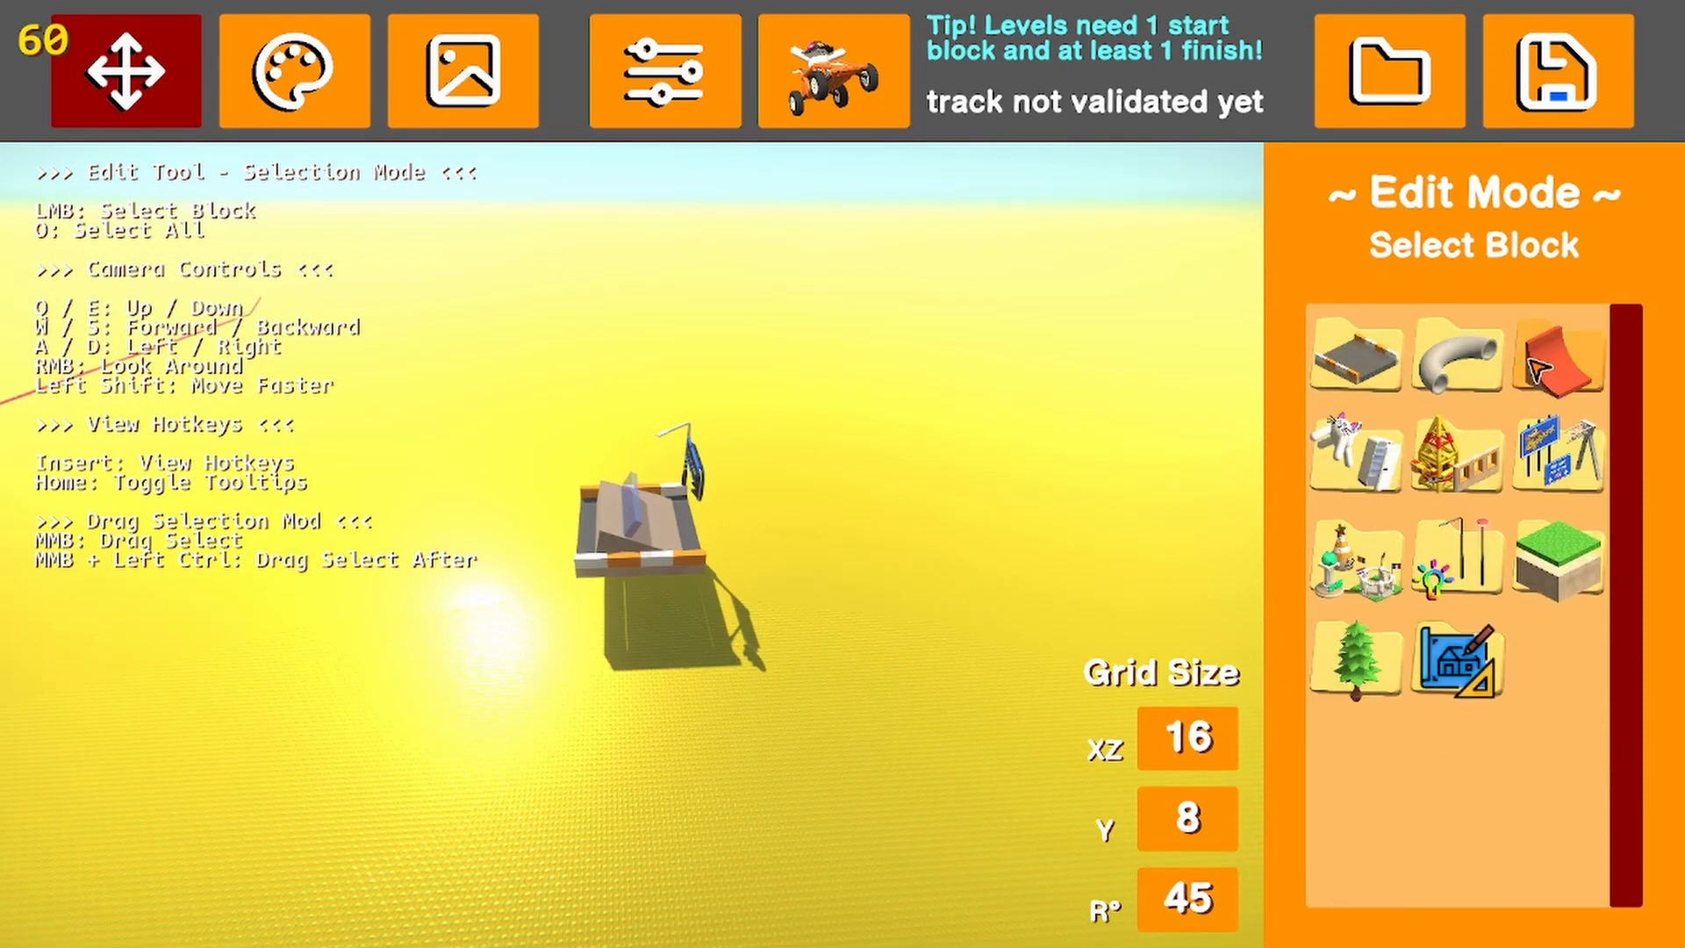
pyautogui.click(1536, 369)
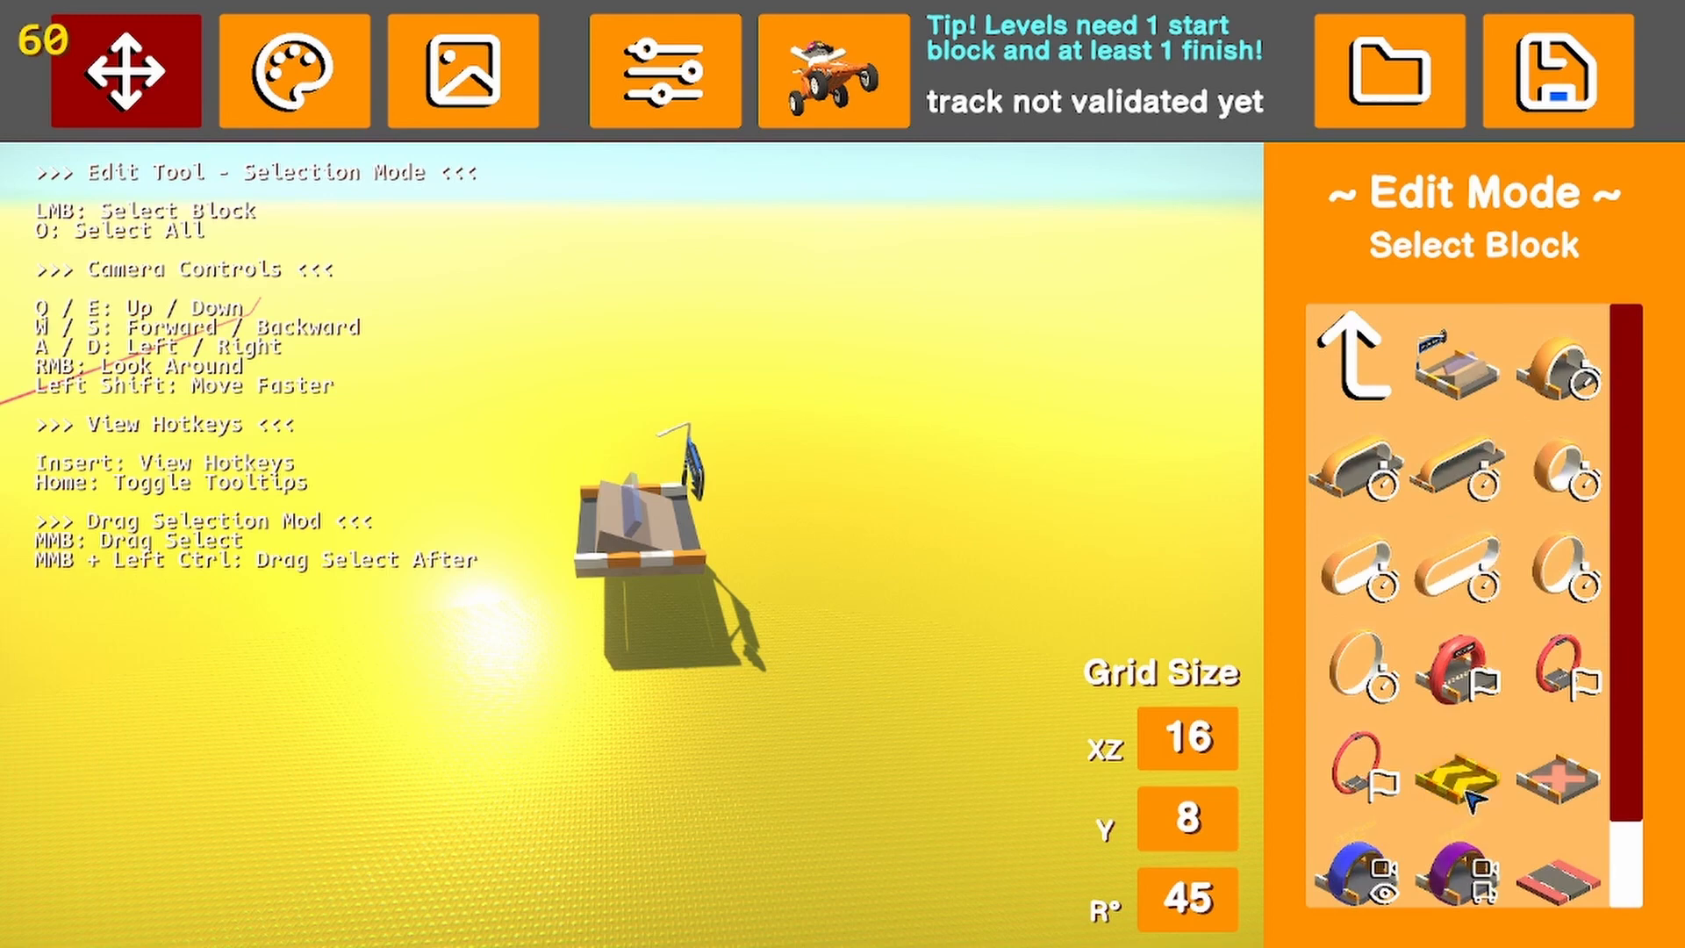
pyautogui.click(1459, 779)
pyautogui.click(803, 505)
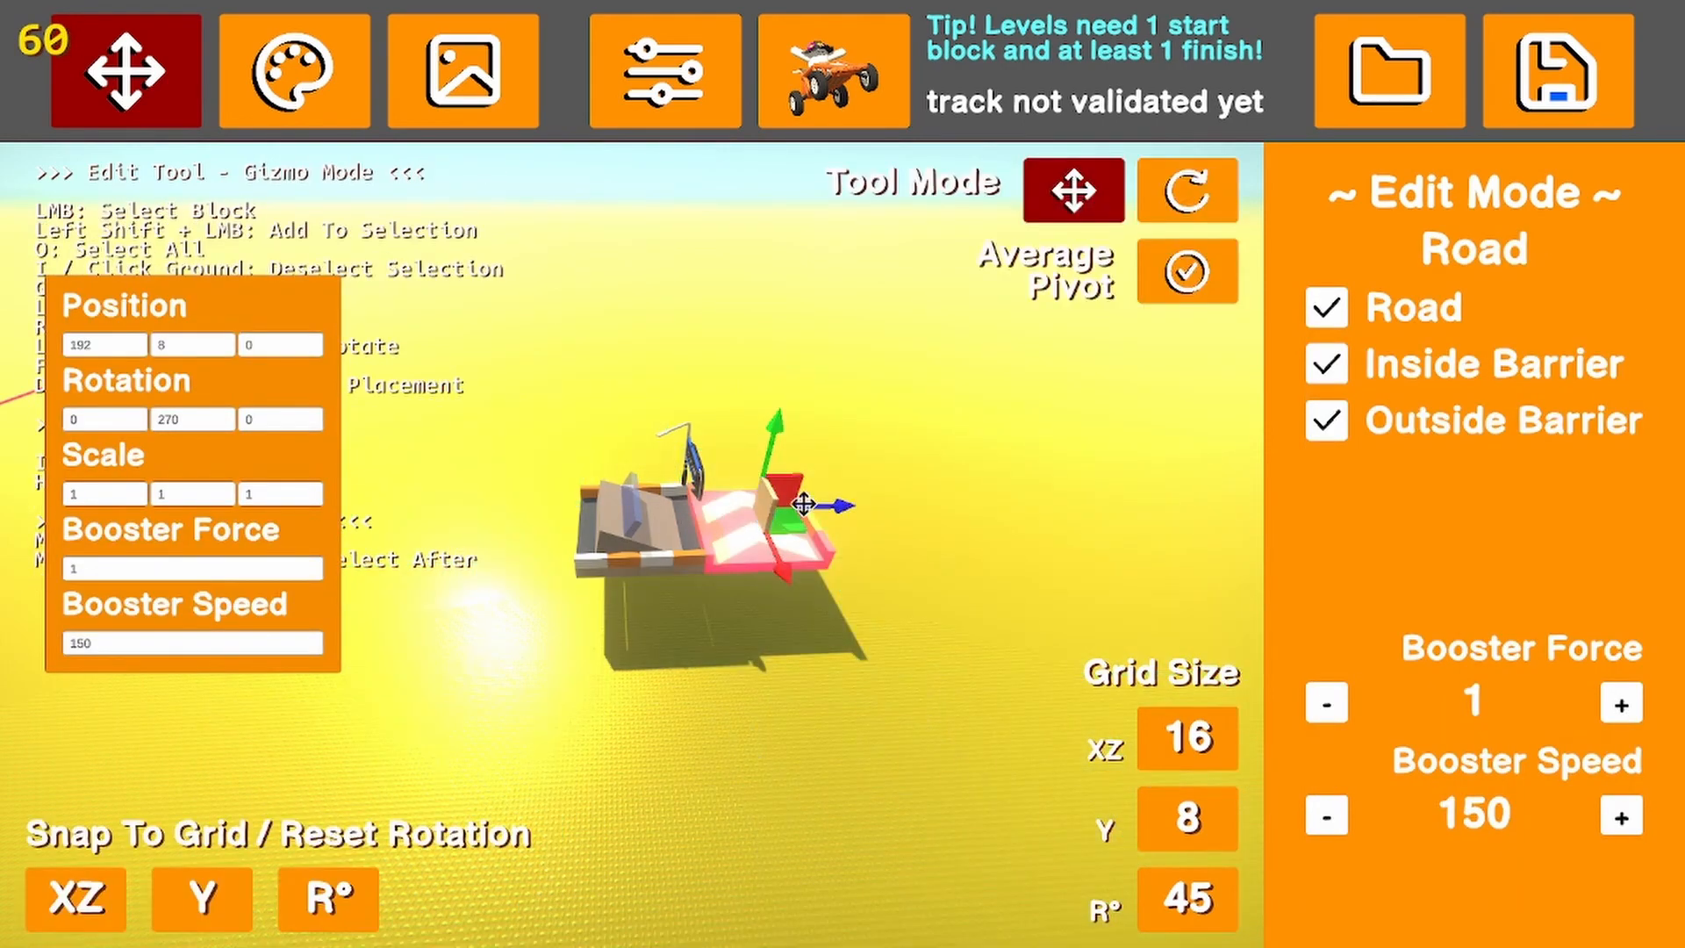
# Rotate the booster to 0 degrees so it points away from the start, with Booster Force 10 and Booster Speed 180
pyautogui.press('r')
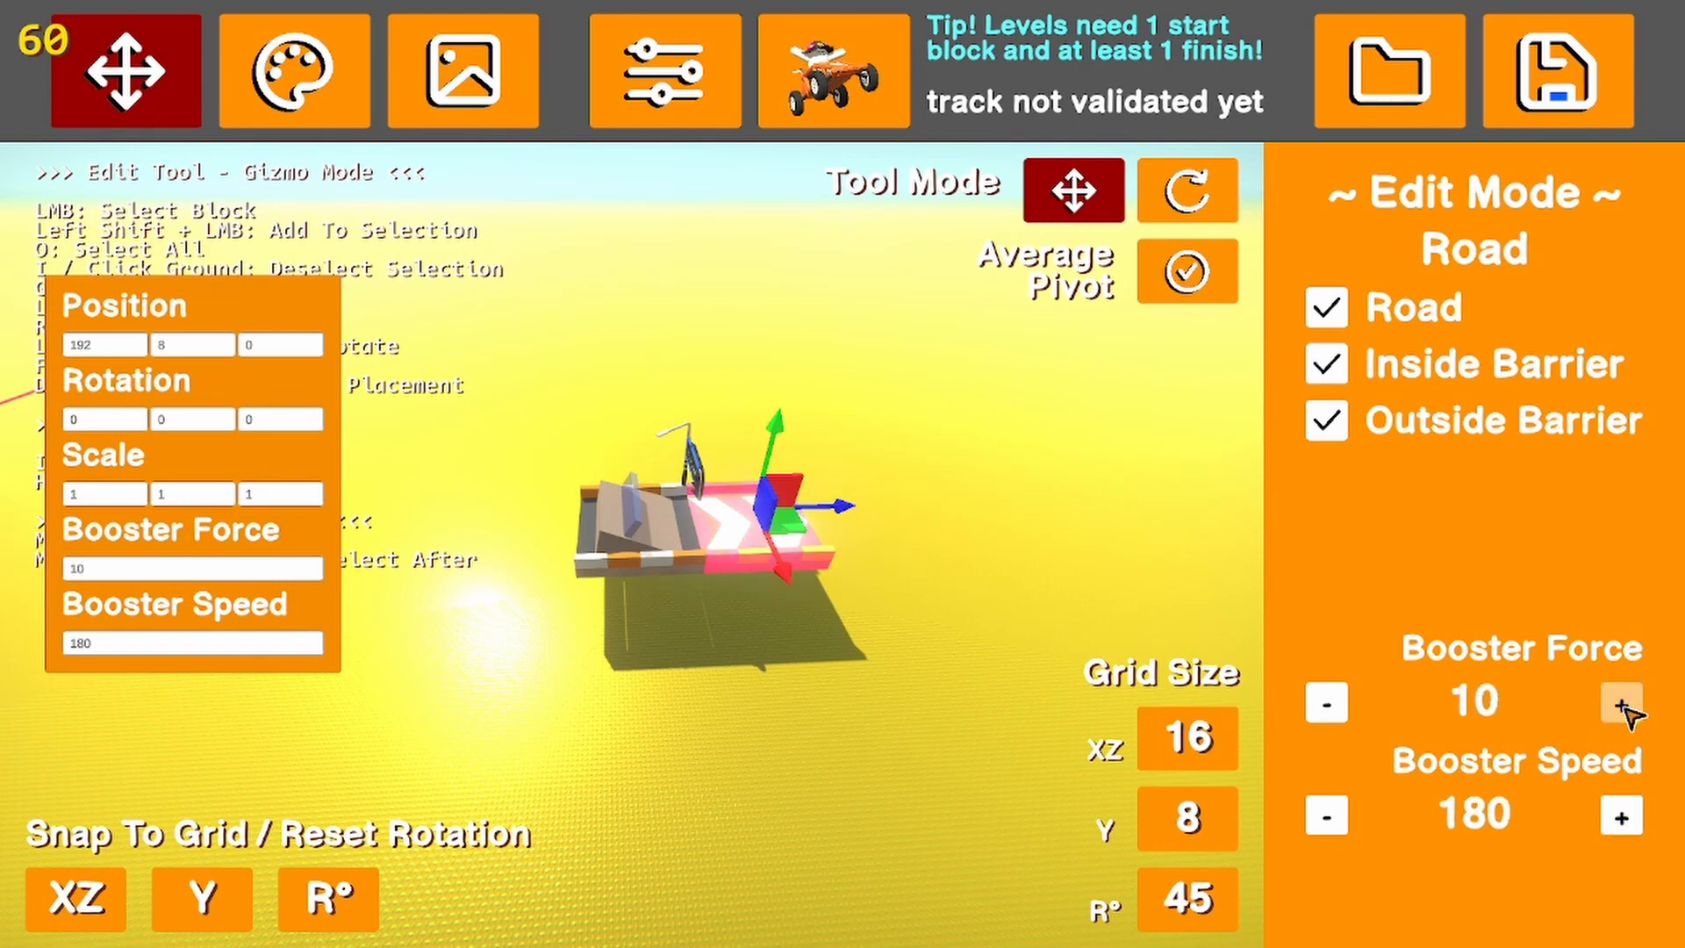
pyautogui.click(1088, 518)
pyautogui.press('w')
pyautogui.moveTo(886, 632); pyautogui.dragTo(930, 597, button='right')
pyautogui.press('d')
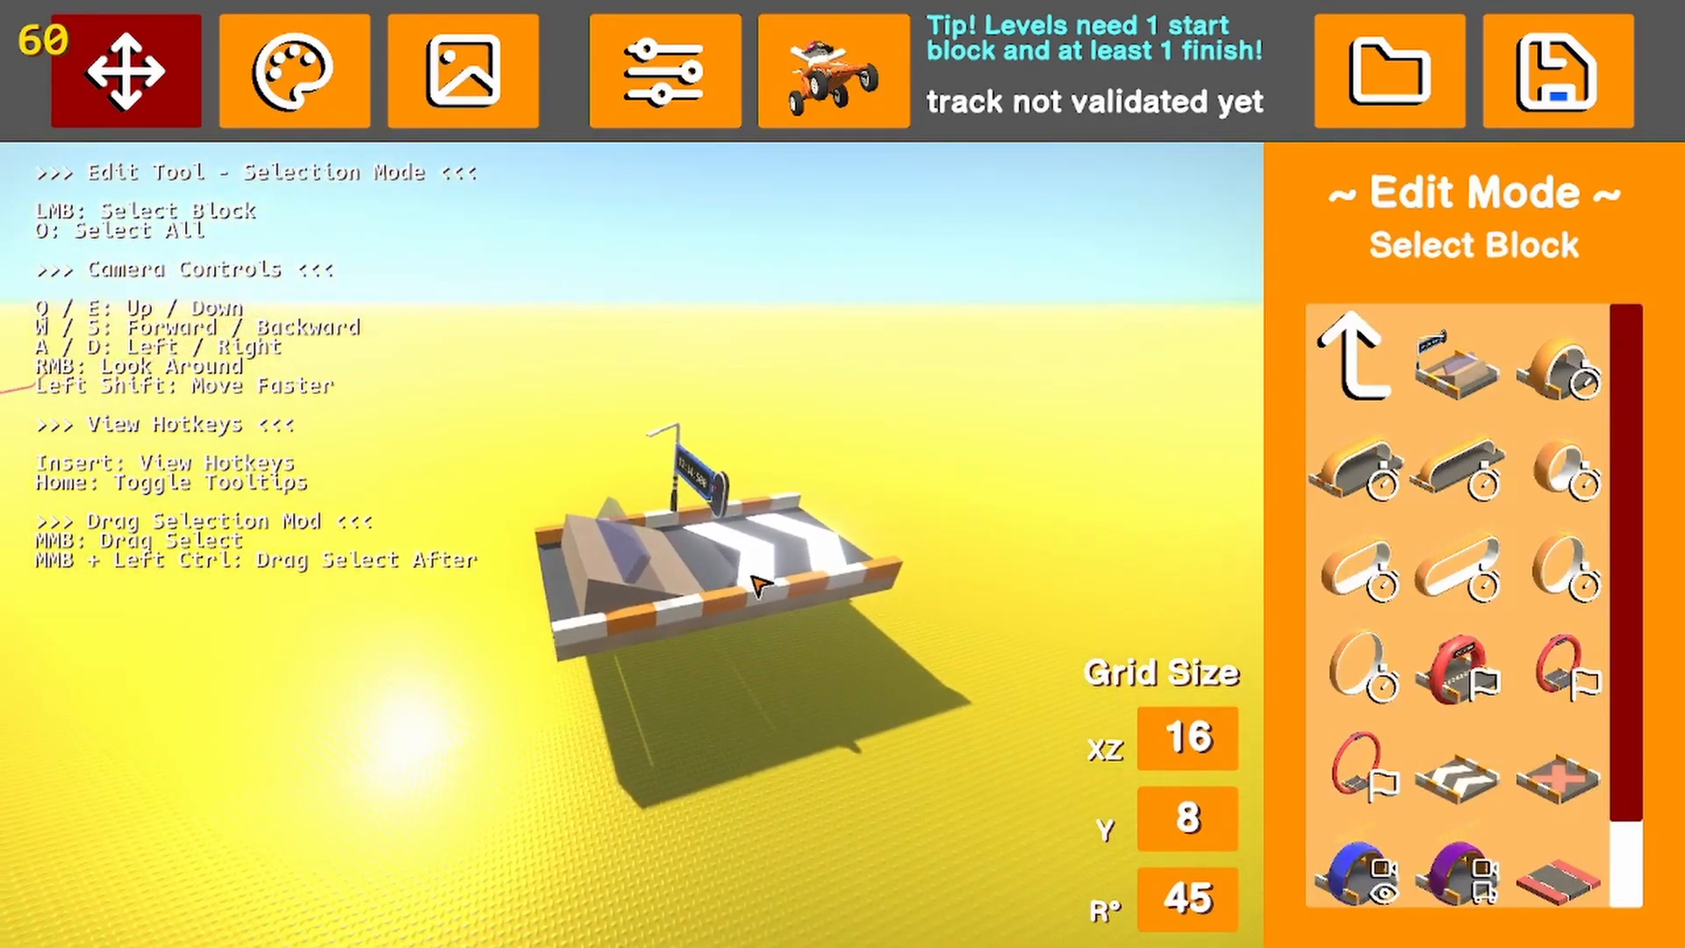
# Try hiding the booster's road surface and both barriers, and turn all three parts back on
pyautogui.click(753, 574)
pyautogui.click(1325, 309)
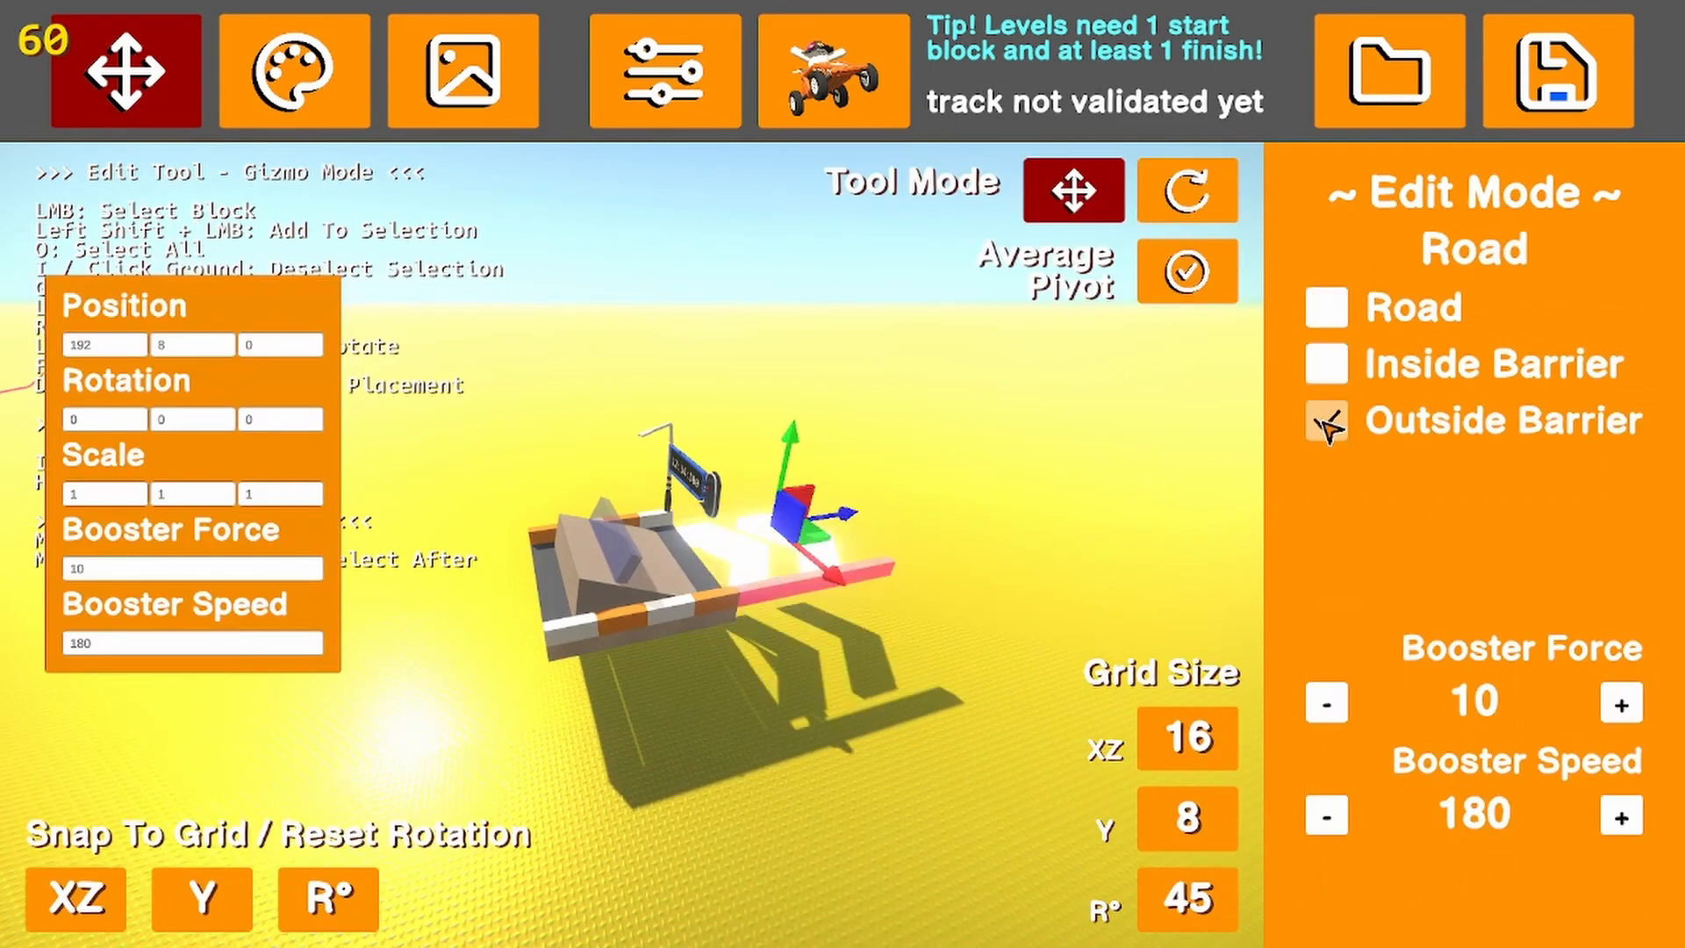
pyautogui.click(1329, 418)
pyautogui.click(1327, 307)
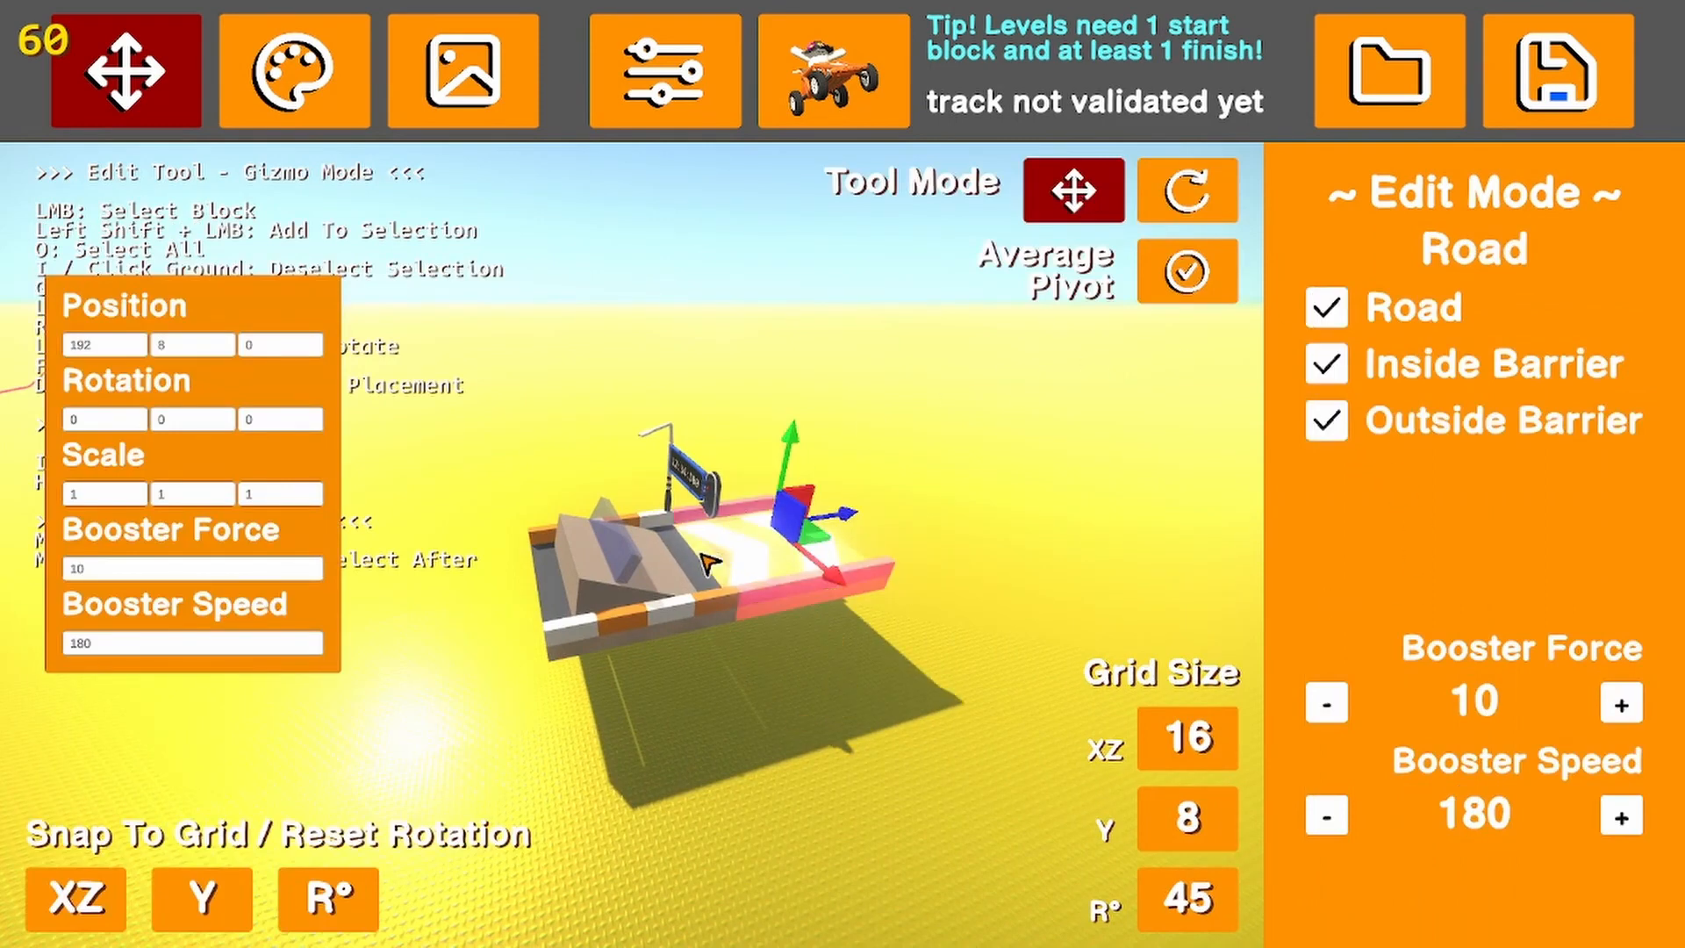
# Try hiding the start block's road, inside barrier and outside barrier, restore all three and deselect the block
pyautogui.click(649, 607)
pyautogui.click(1329, 422)
pyautogui.click(1326, 362)
pyautogui.click(1327, 307)
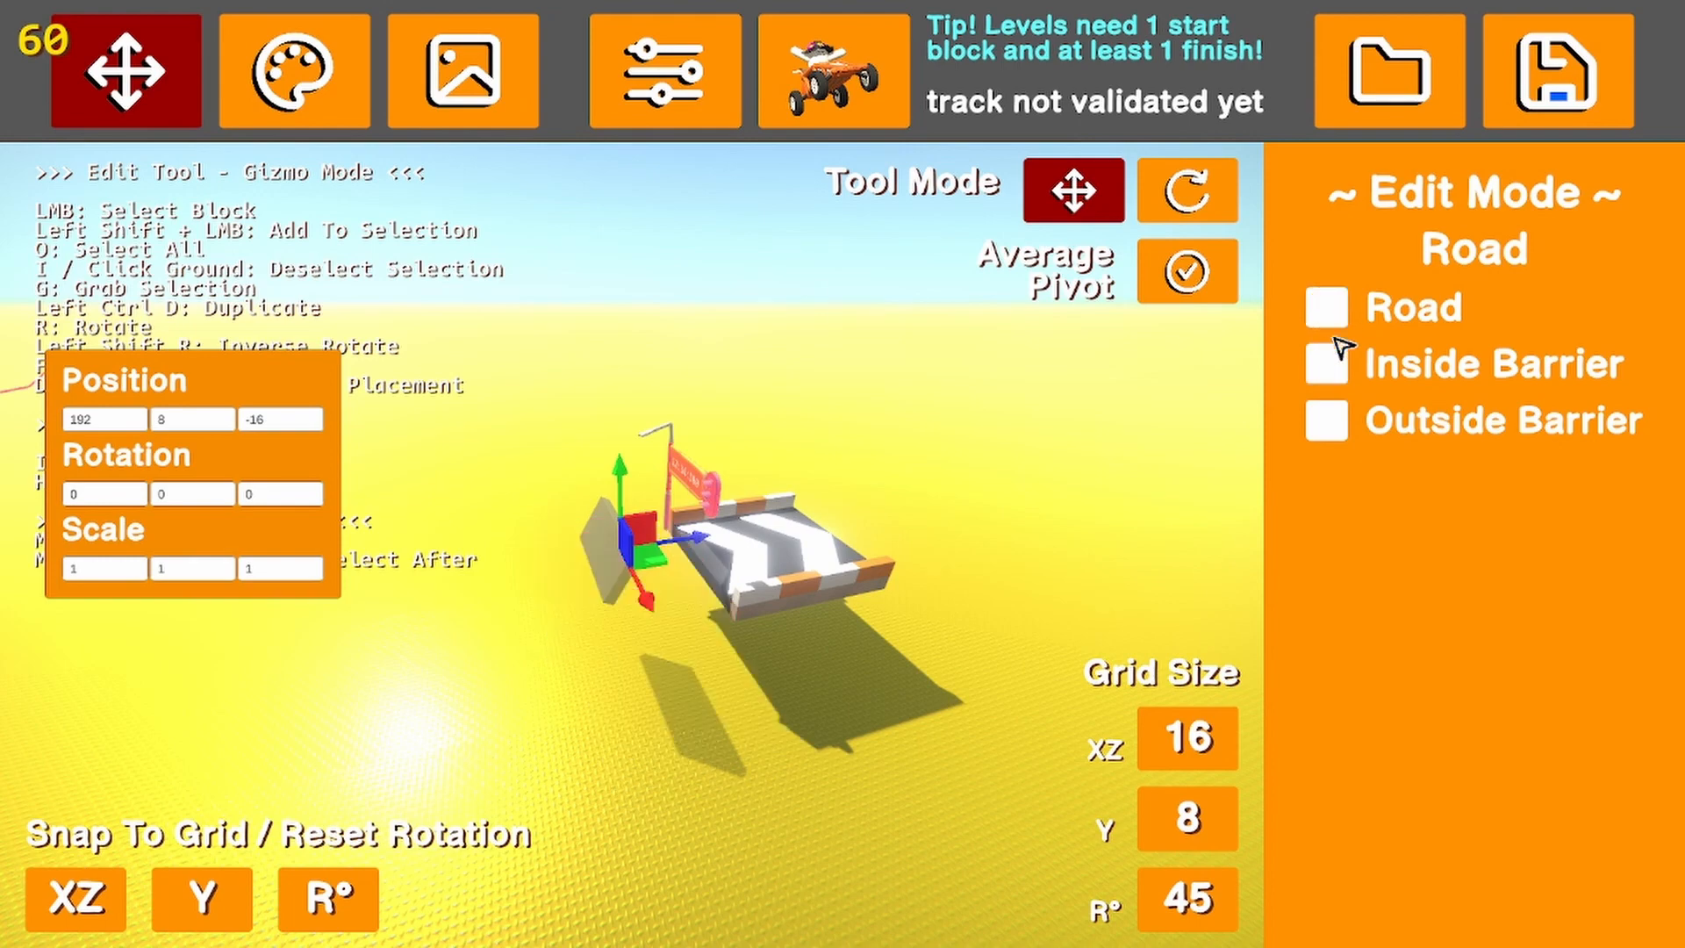
pyautogui.click(1338, 365)
pyautogui.click(1326, 307)
pyautogui.click(1328, 430)
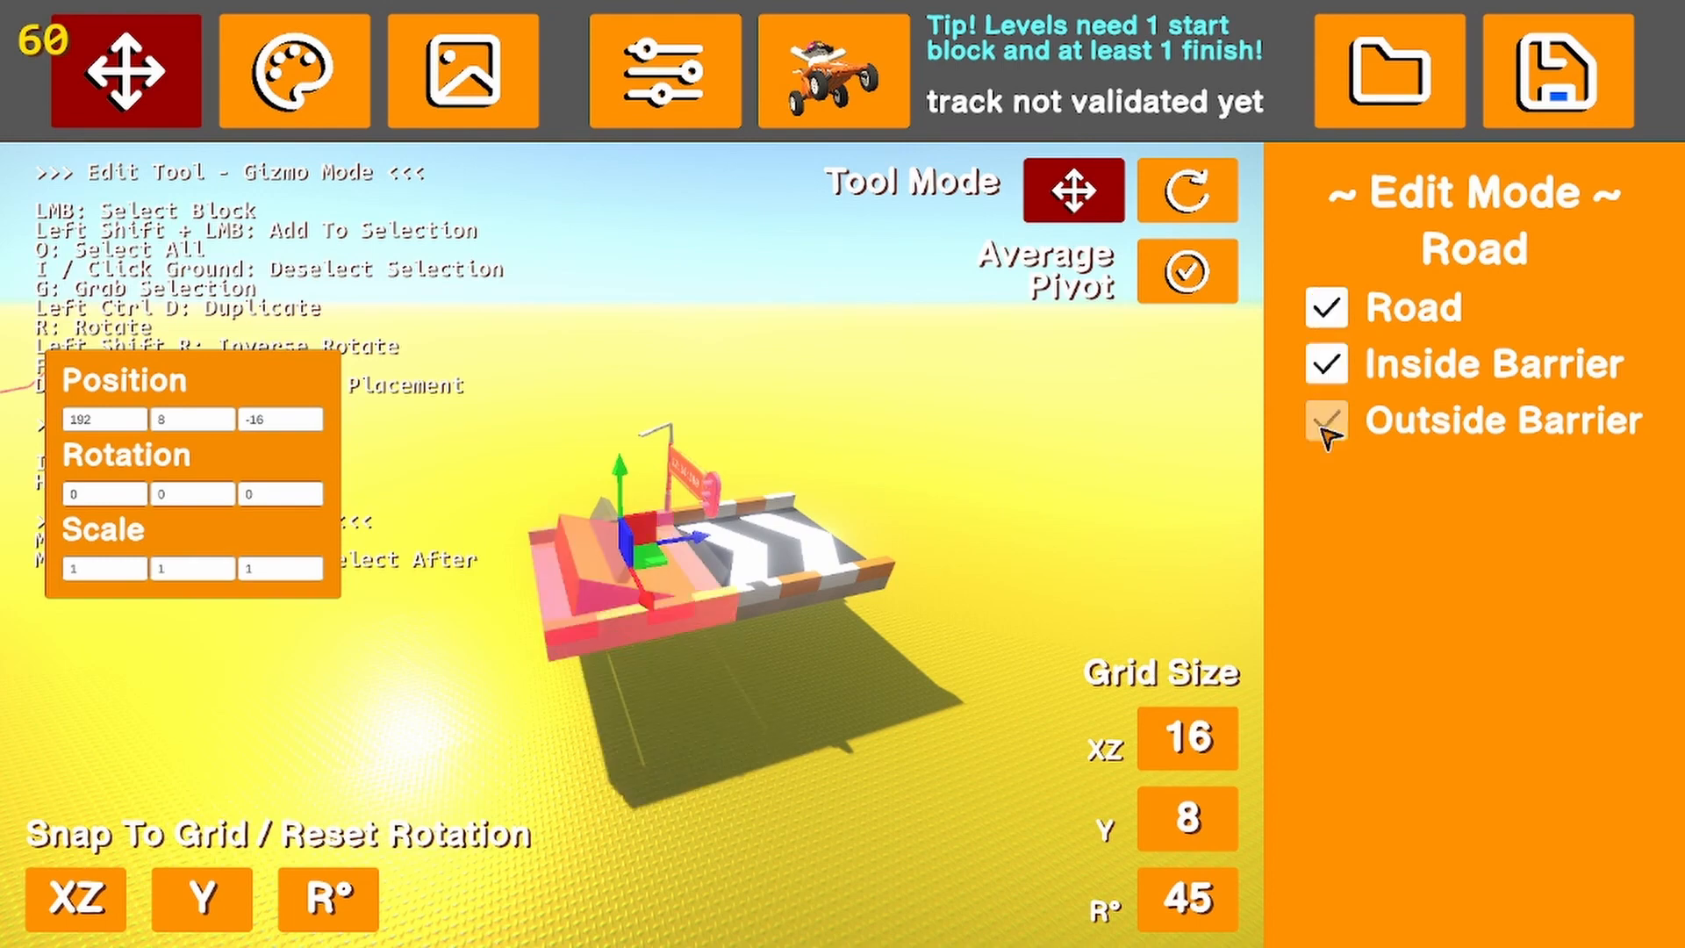
pyautogui.click(937, 781)
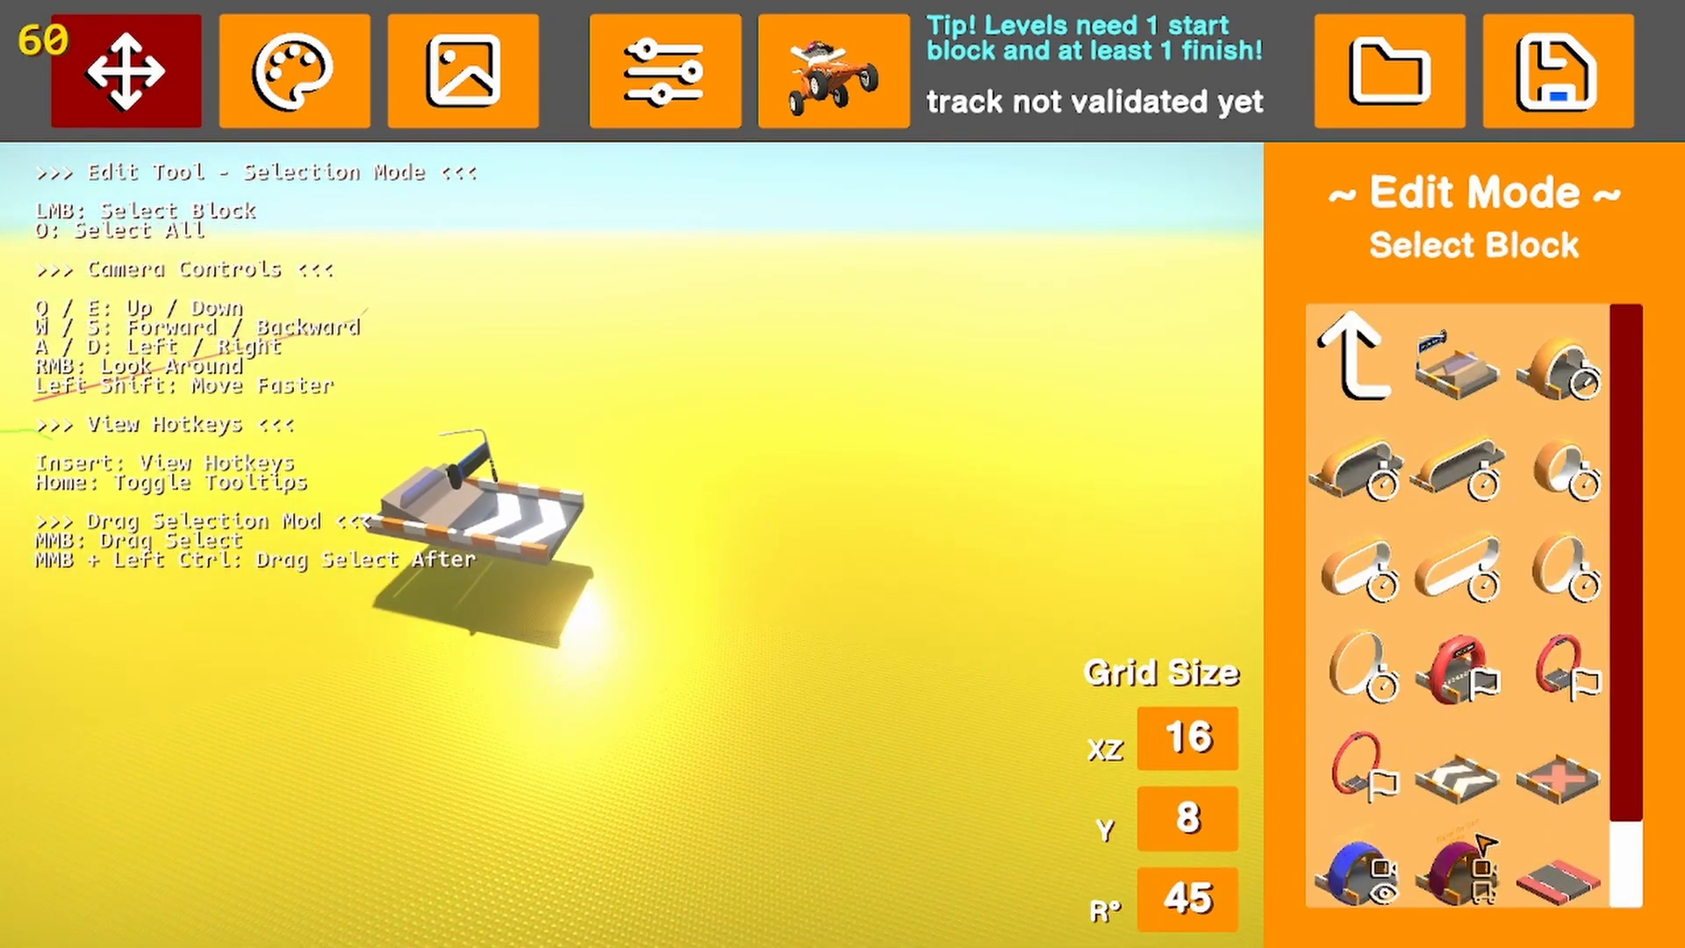
# Place the steep upward-curving road ramp from the slope blocks directly after the booster
pyautogui.scroll(-2, 1510, 755)
pyautogui.scroll(2, 1460, 670)
pyautogui.click(1356, 355)
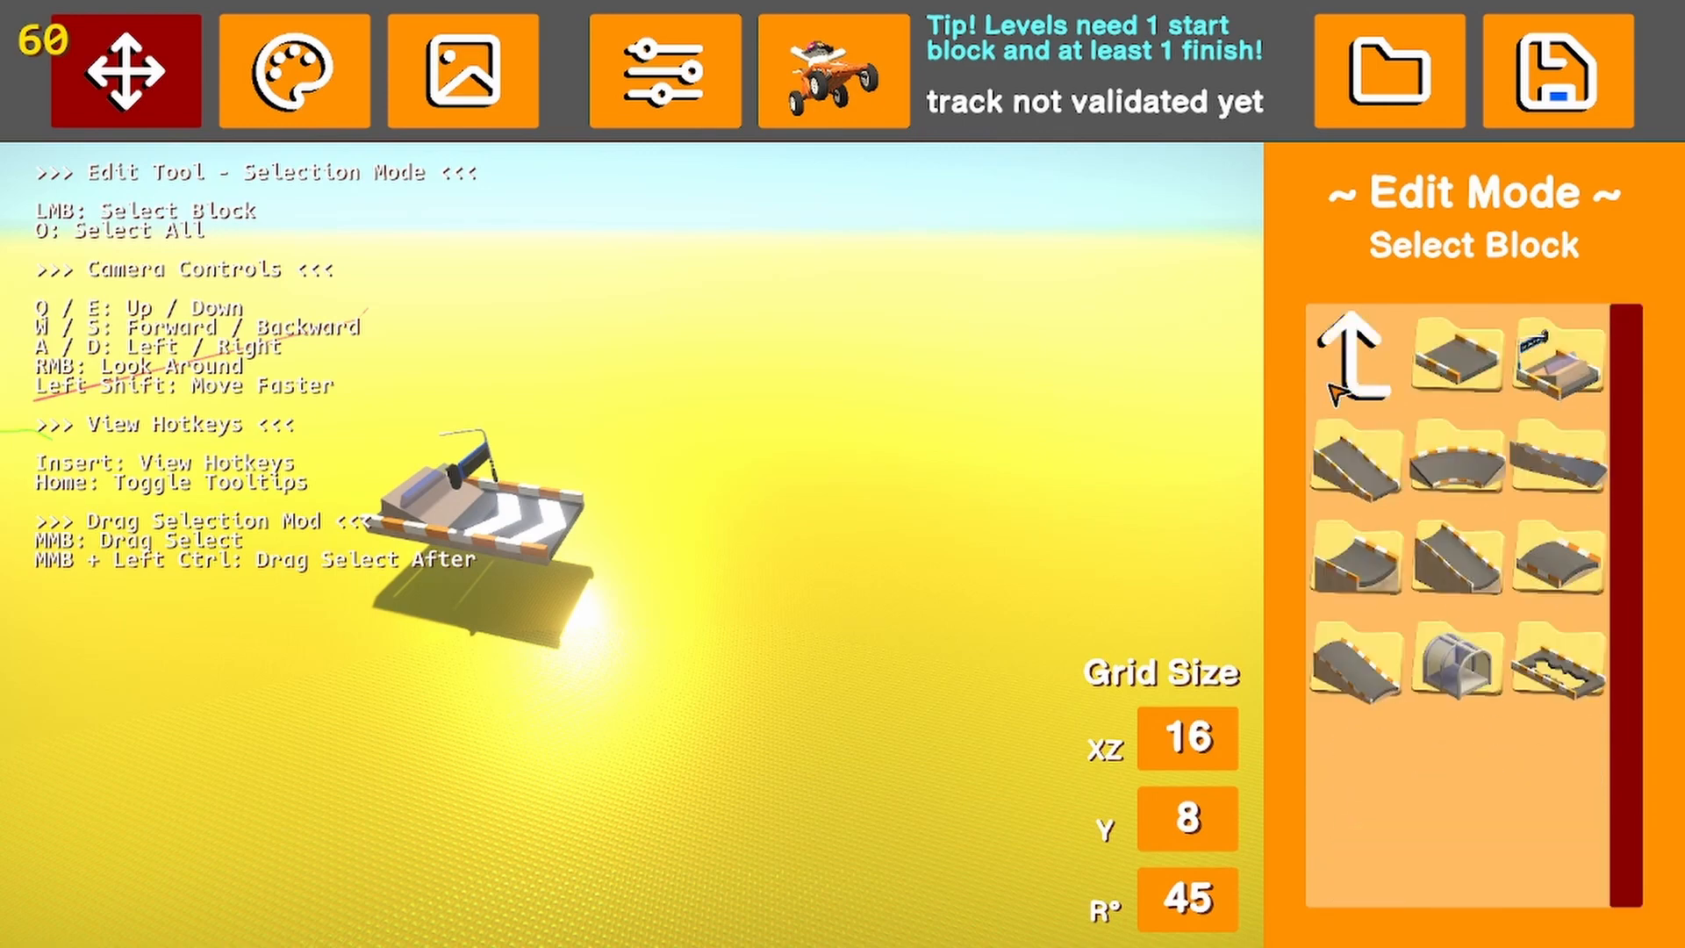
pyautogui.click(1443, 443)
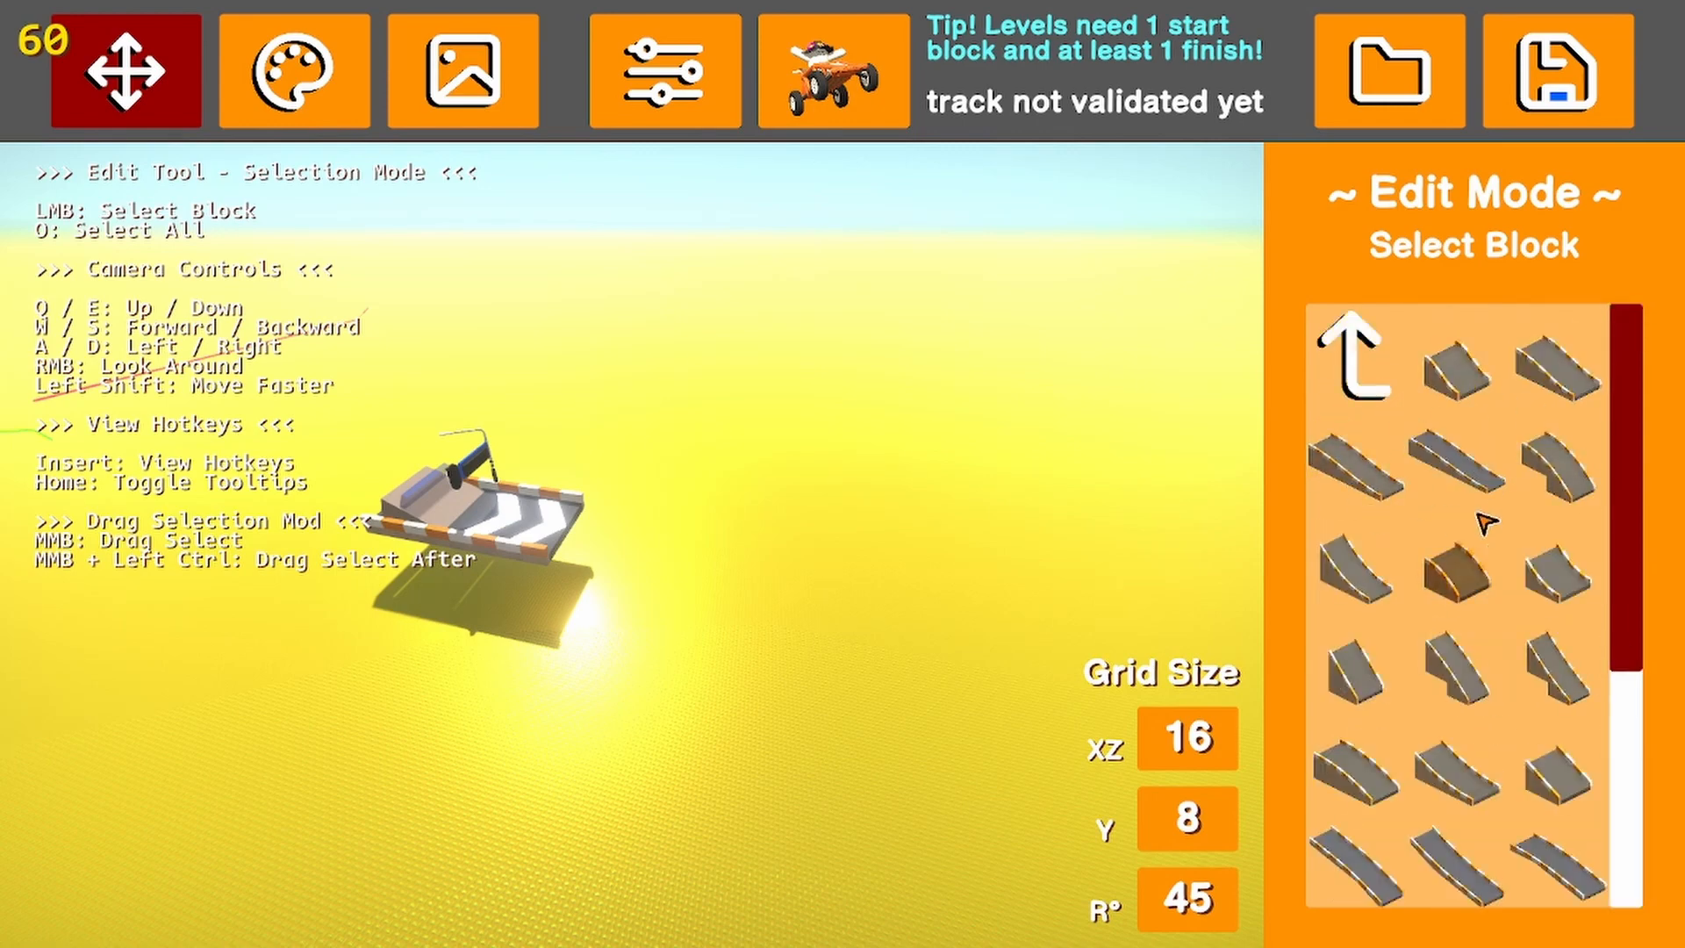
pyautogui.click(1383, 575)
pyautogui.click(609, 523)
pyautogui.click(1011, 660)
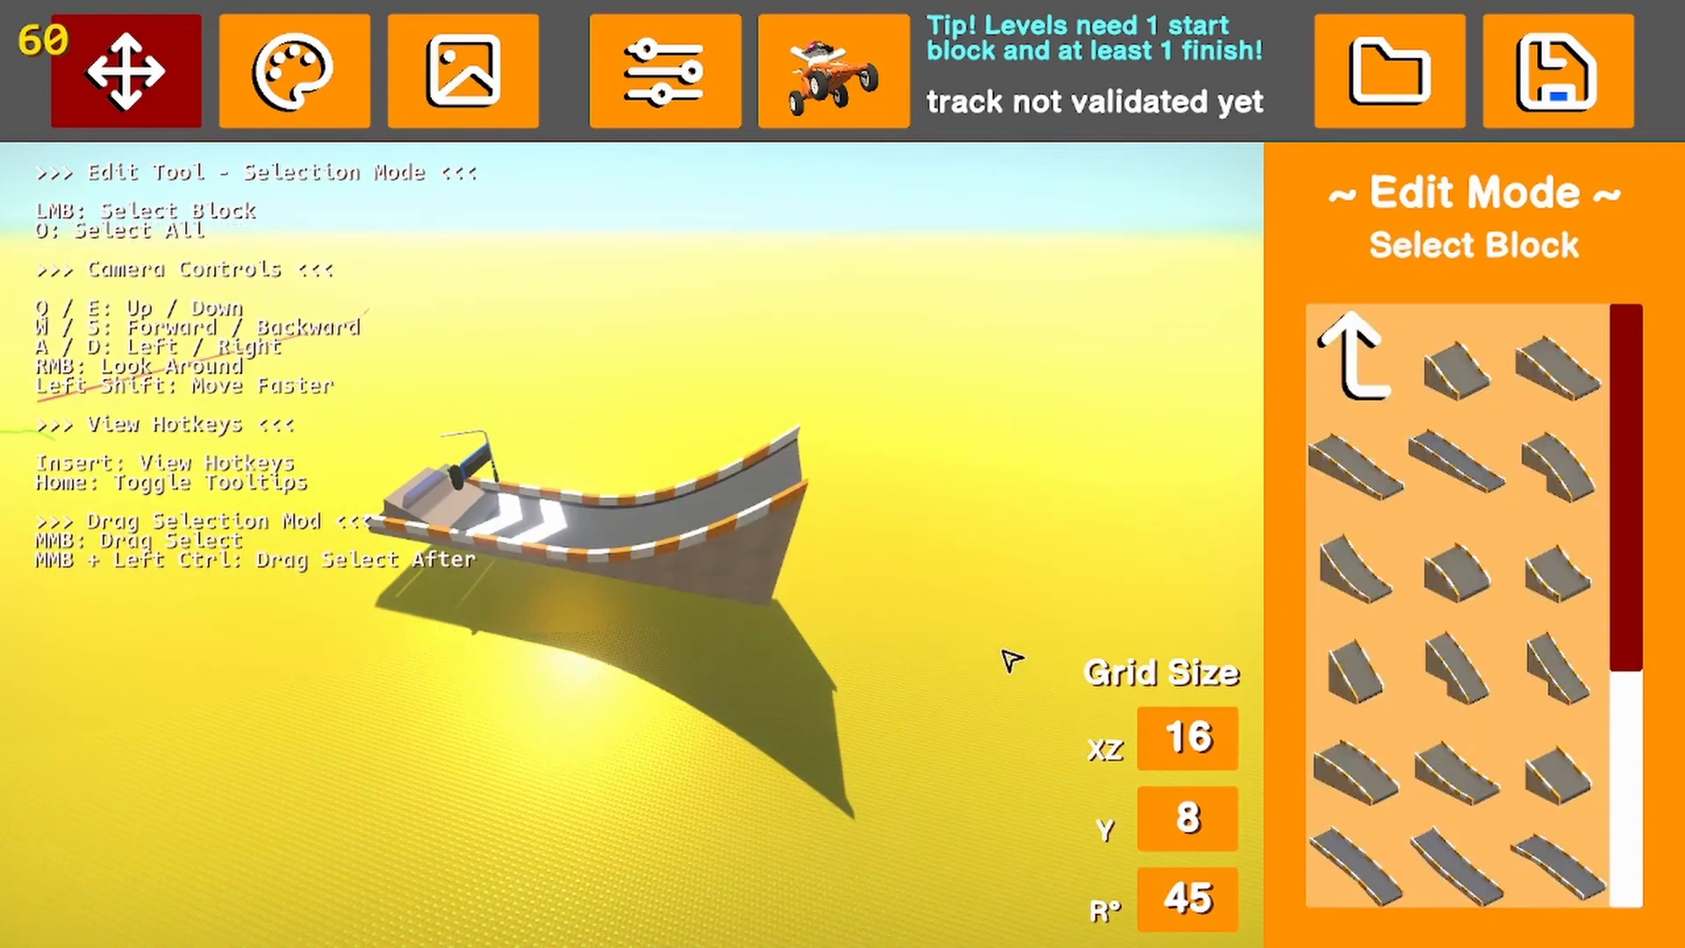
# Place a steep straight road slope raised to meet the upper end of the curved ramp
pyautogui.click(1359, 675)
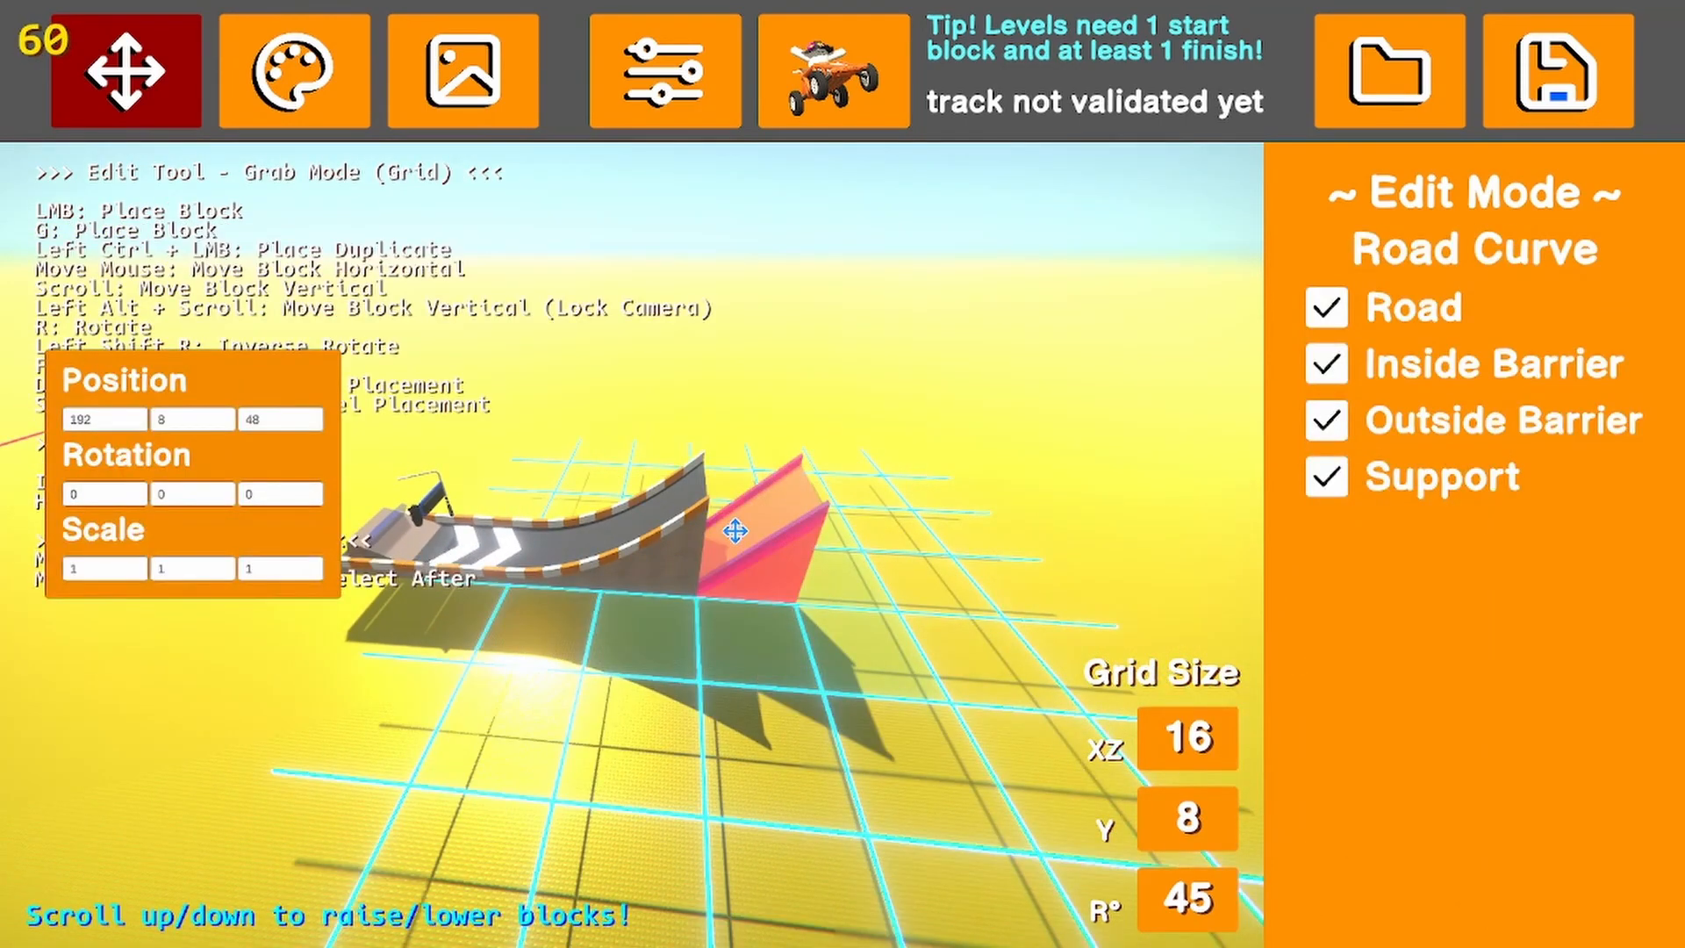
pyautogui.scroll(2, 735, 531)
pyautogui.click(733, 528)
# Add two more copies of the steep slope and raise the middle one so the track climbs without gaps
pyautogui.press('g')
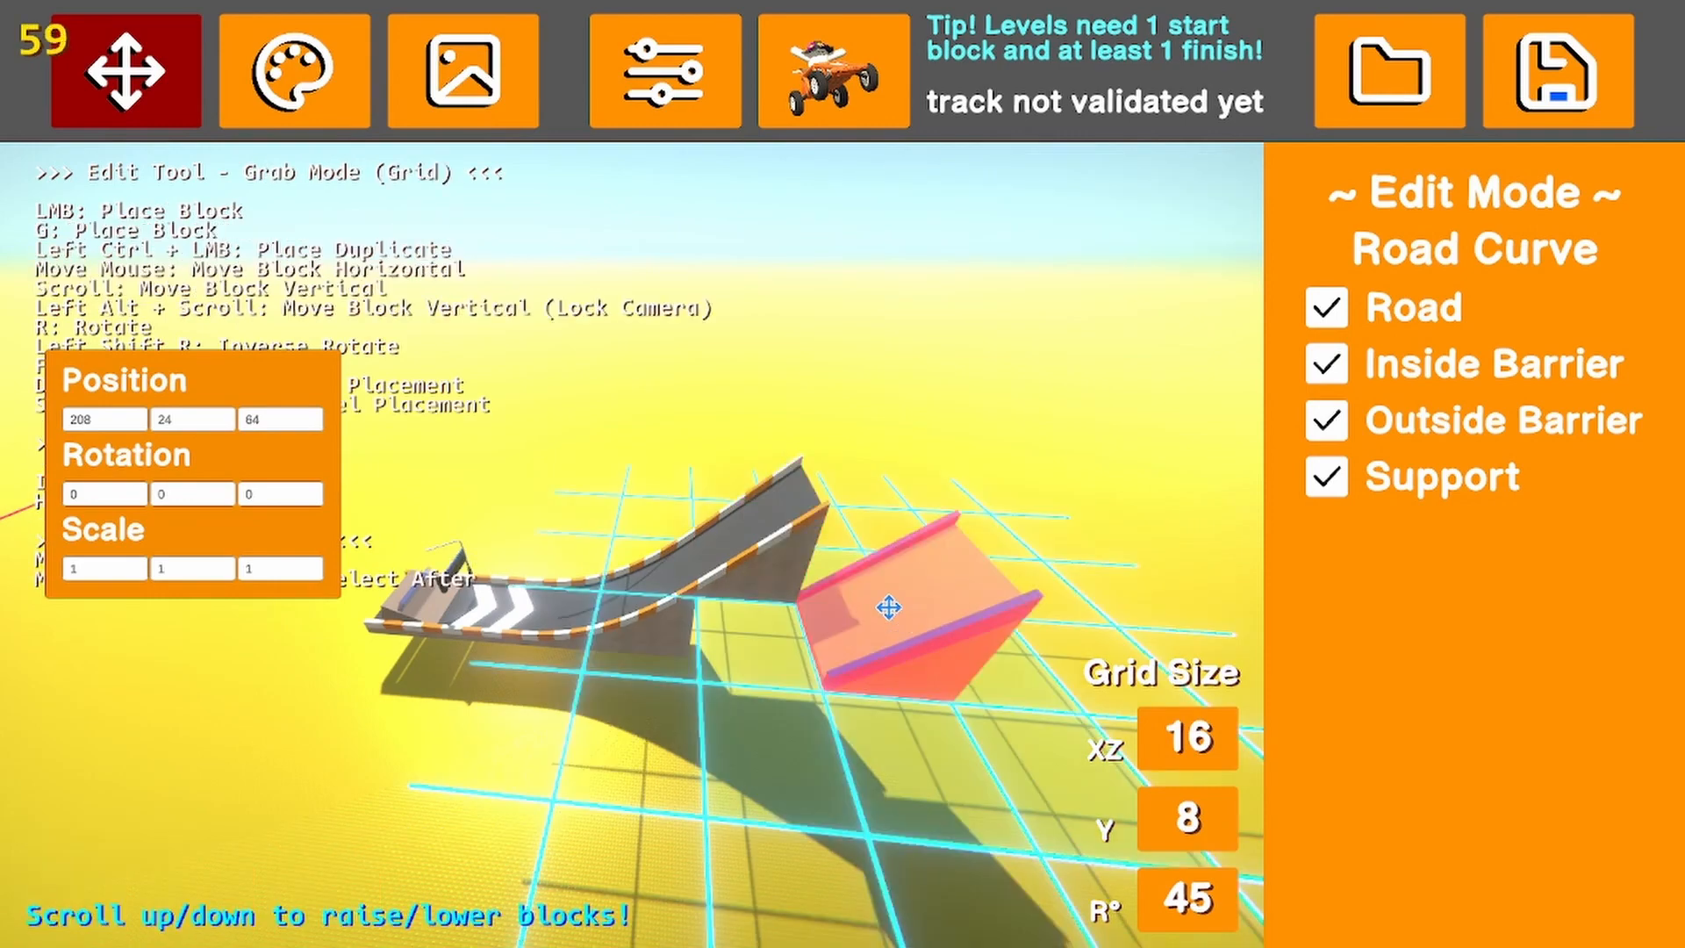
pyautogui.scroll(3, 892, 604)
pyautogui.scroll(-2, 867, 552)
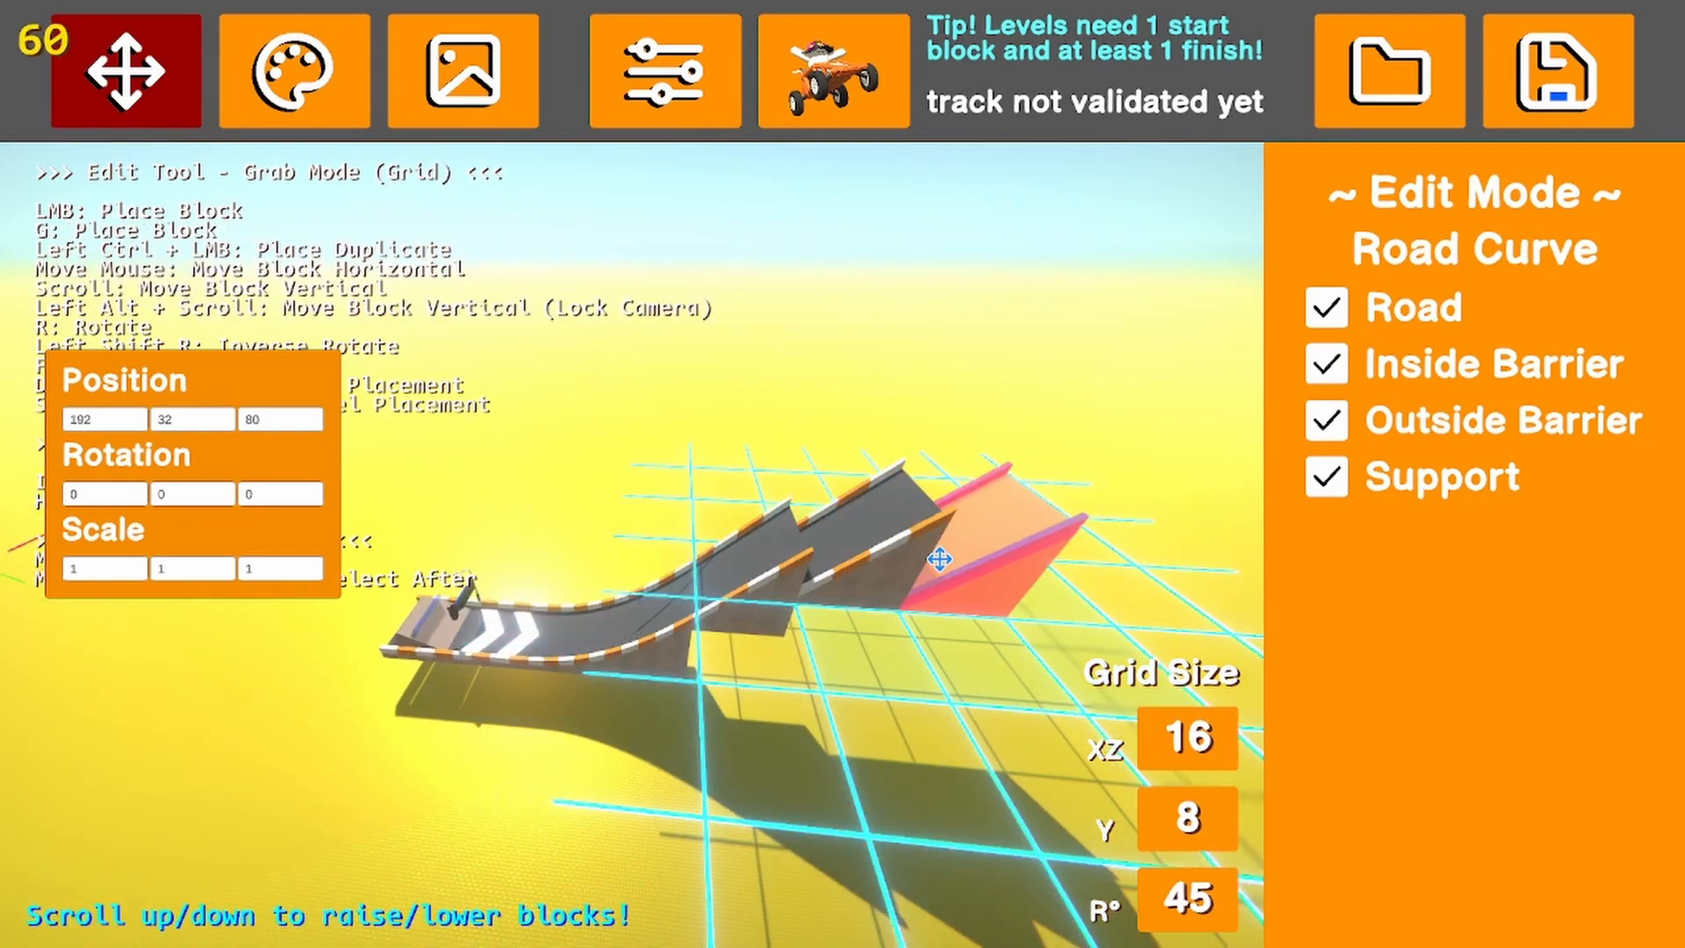
pyautogui.click(933, 560)
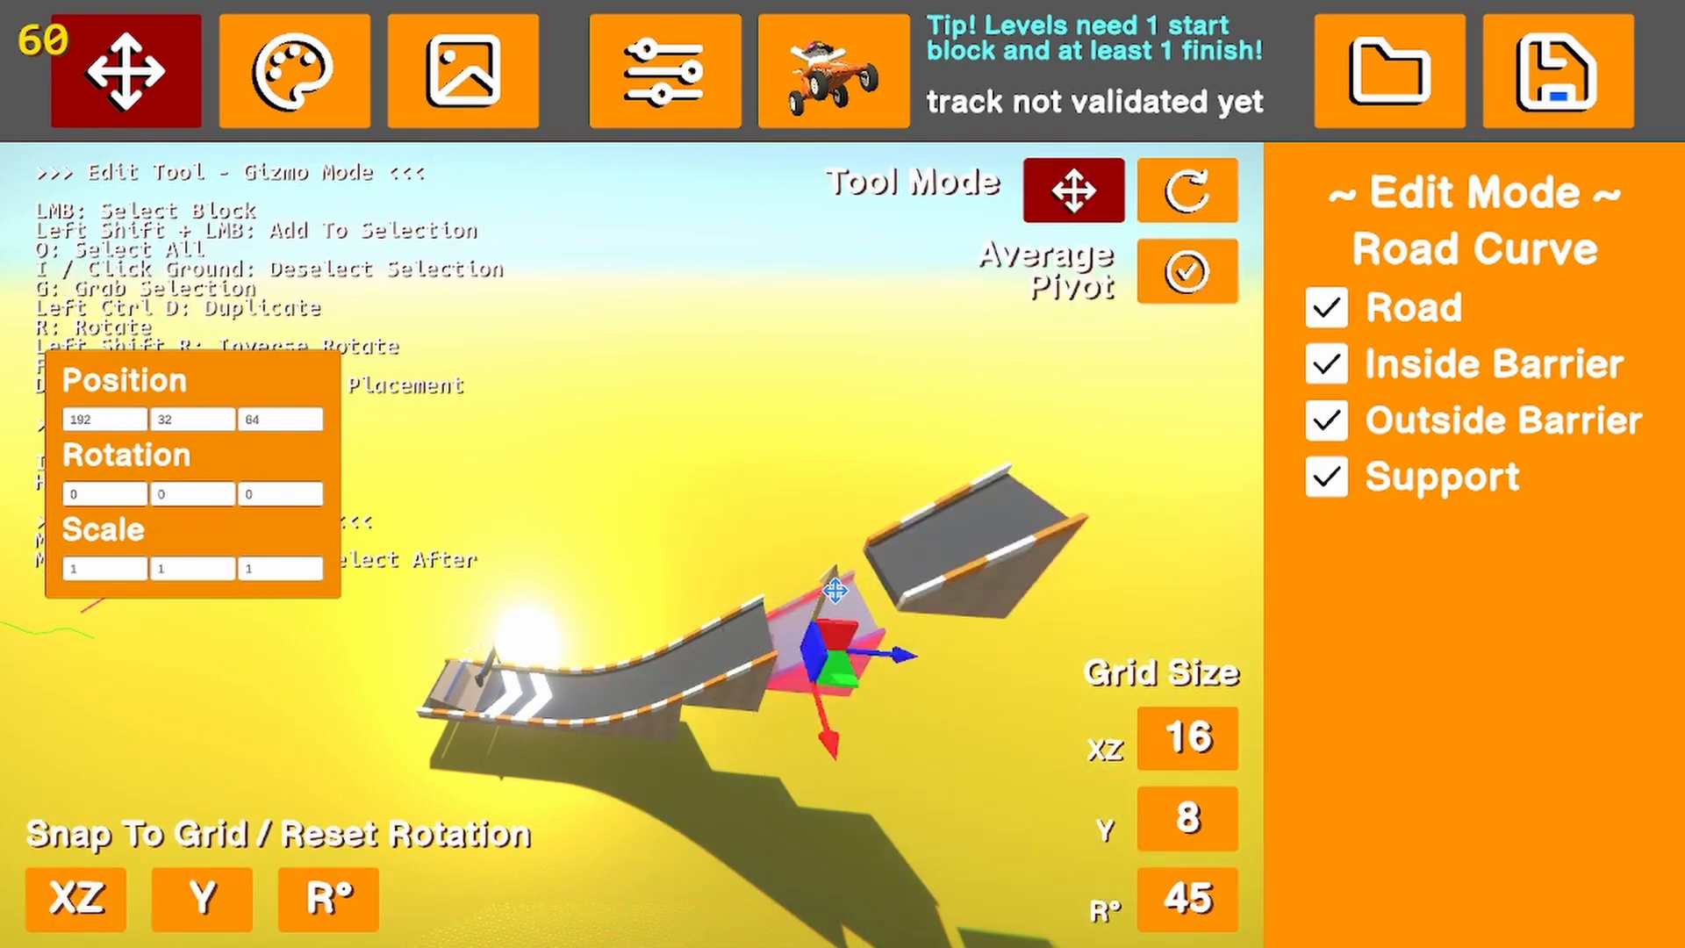
pyautogui.moveTo(835, 591); pyautogui.dragTo(849, 562)
pyautogui.click(1117, 695)
pyautogui.press('d')
pyautogui.moveTo(963, 706); pyautogui.dragTo(959, 709, button='right')
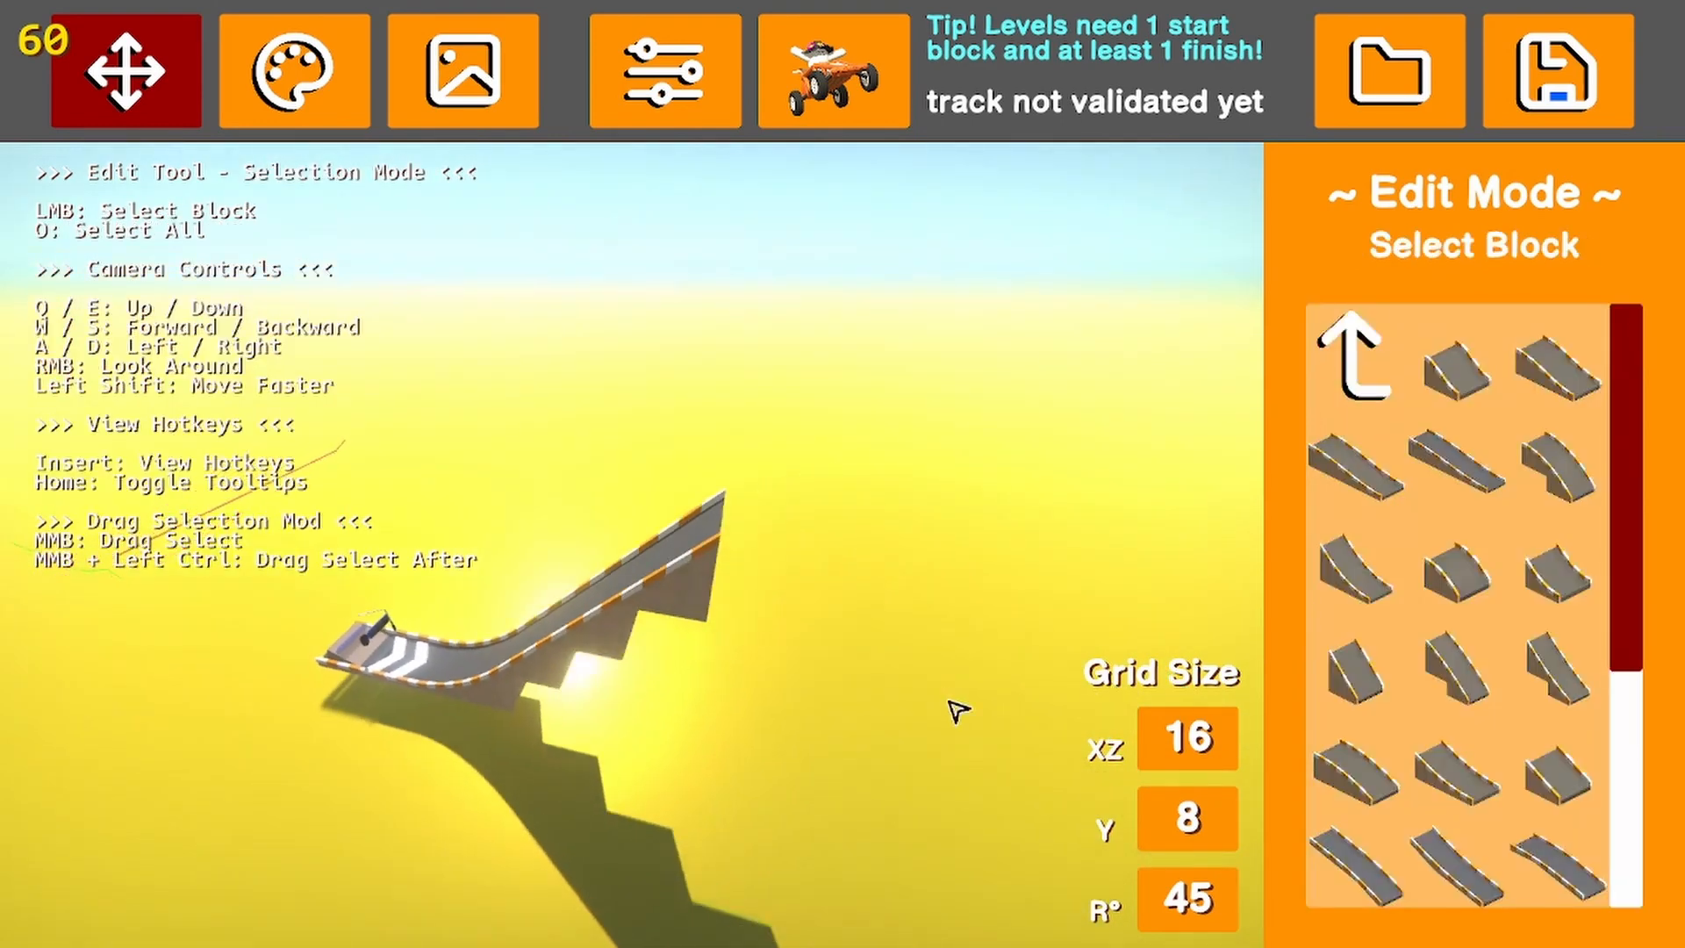
pyautogui.press('s')
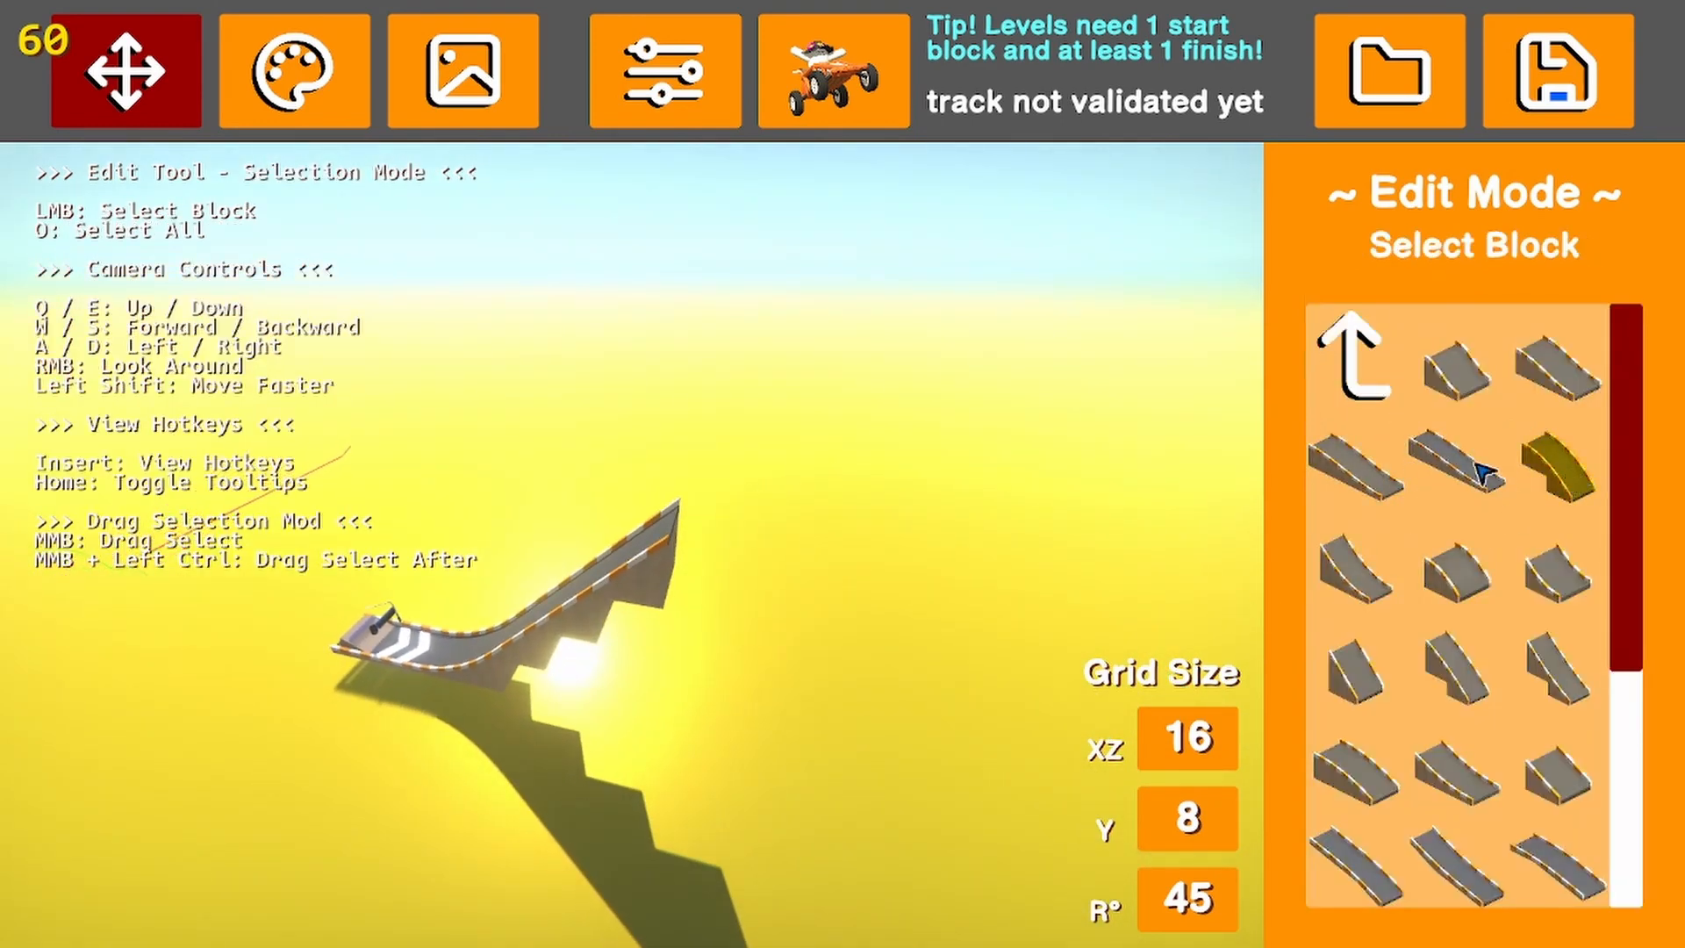
# Place the steep crest road curve from the slope blocks at the ramp's upper end, at position 192, 72, 96
pyautogui.click(1554, 465)
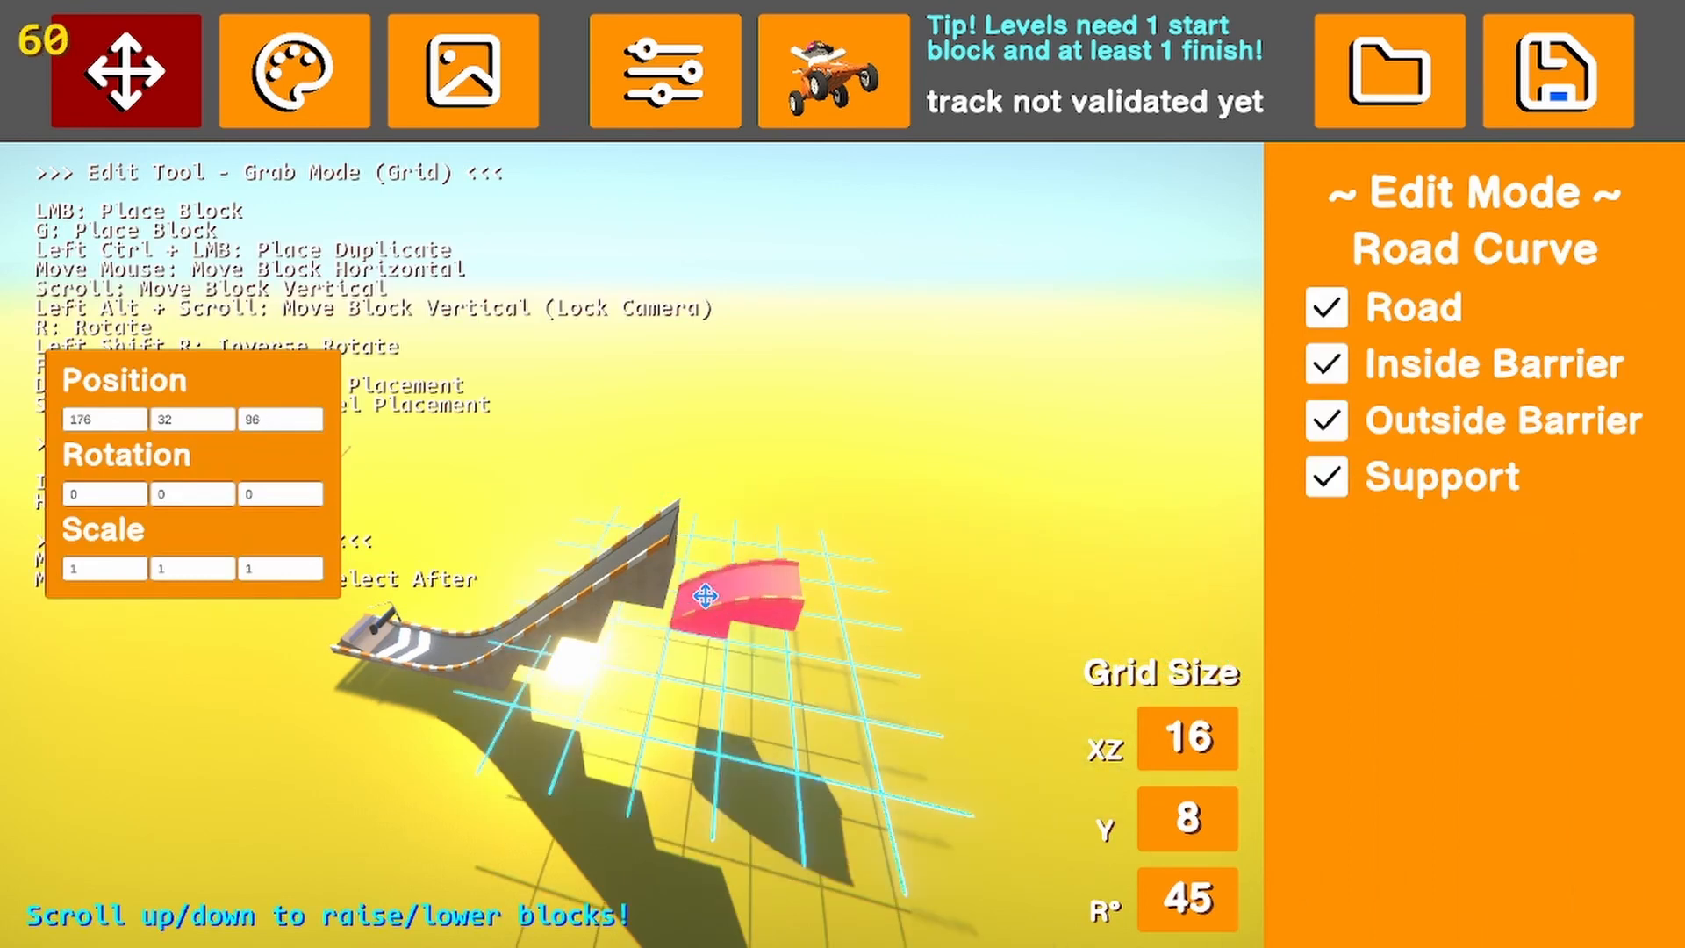
pyautogui.scroll(5, 705, 596)
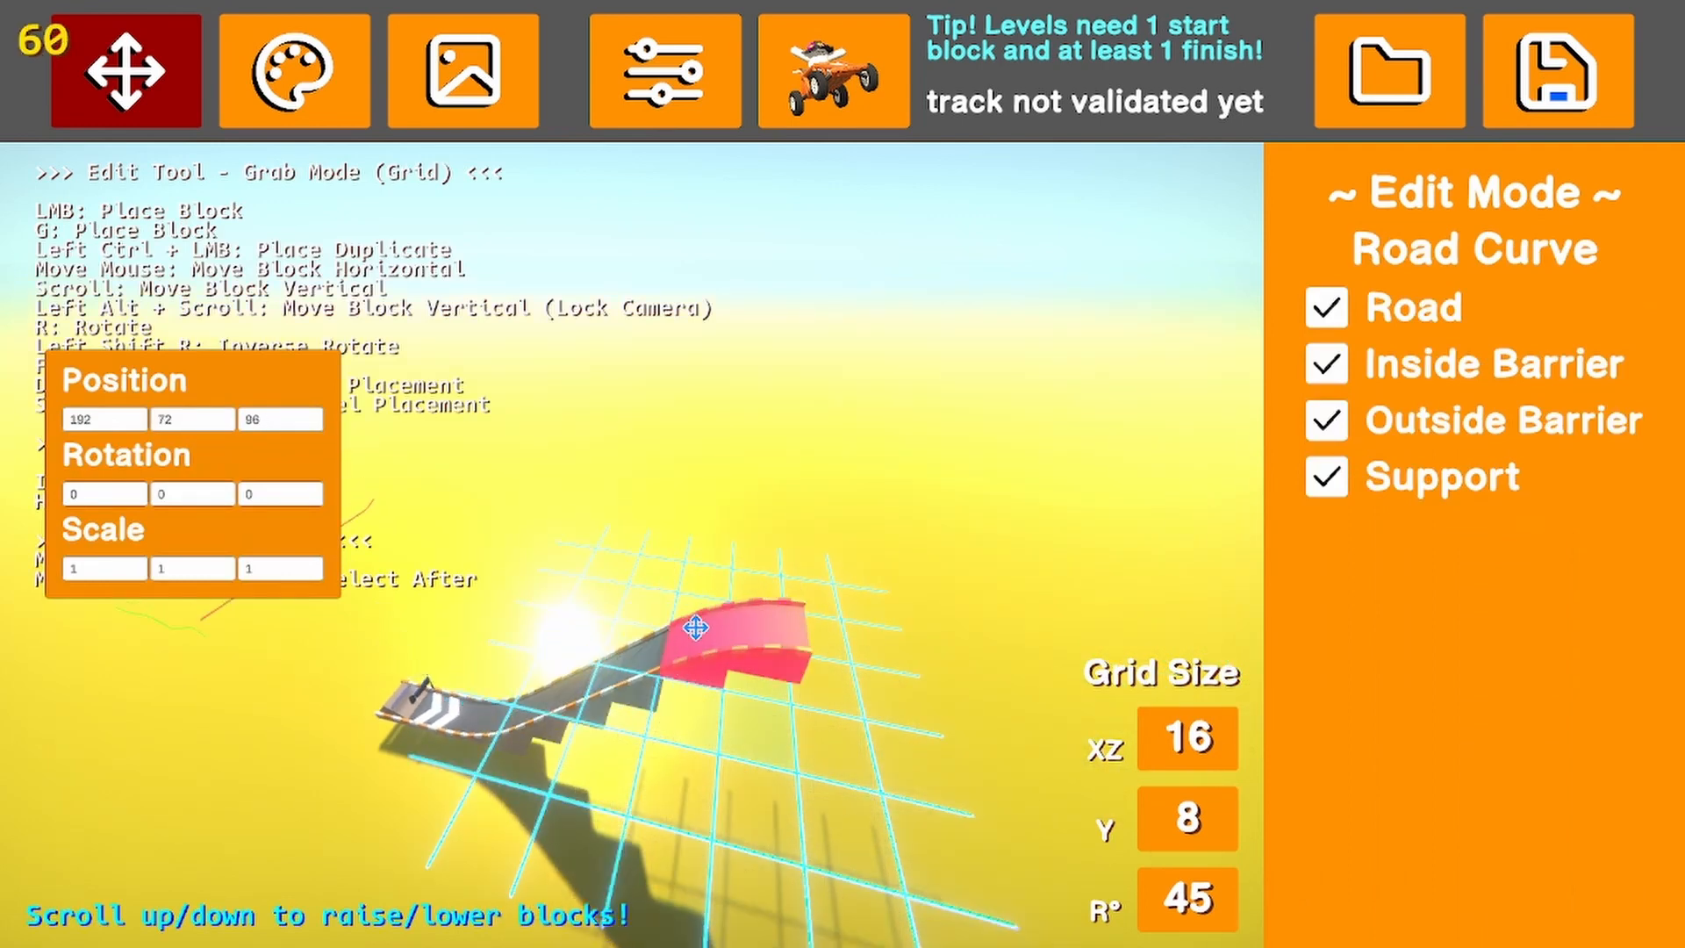
pyautogui.click(696, 627)
pyautogui.press('w')
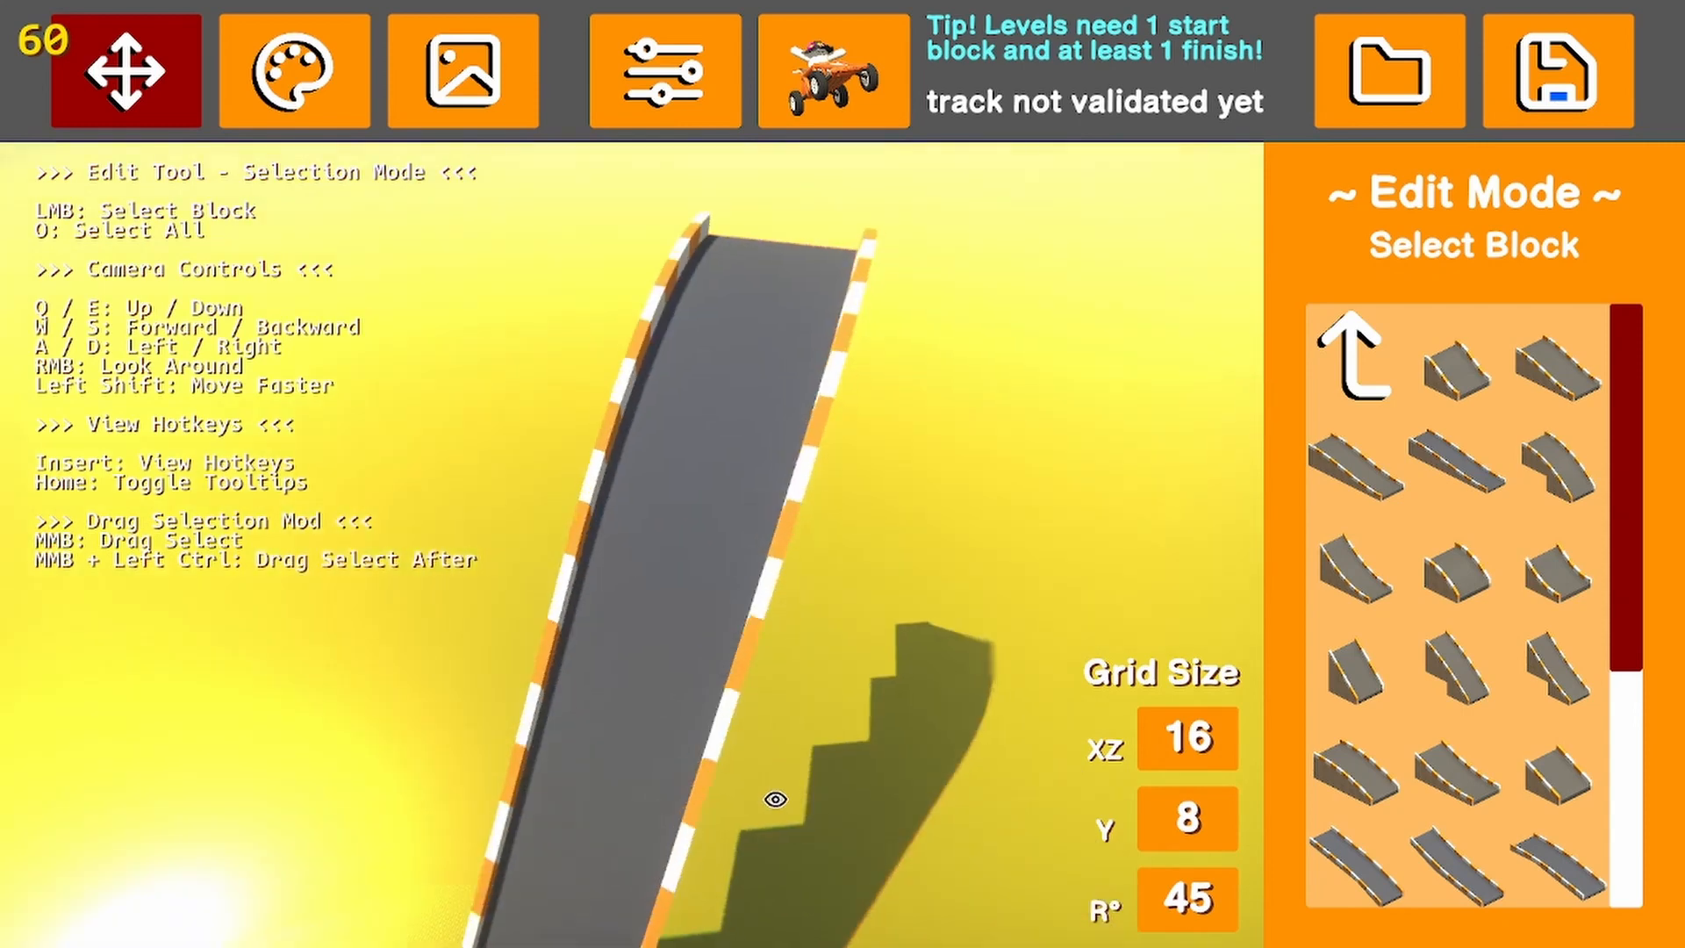
pyautogui.moveTo(775, 798); pyautogui.dragTo(1047, 747, button='right')
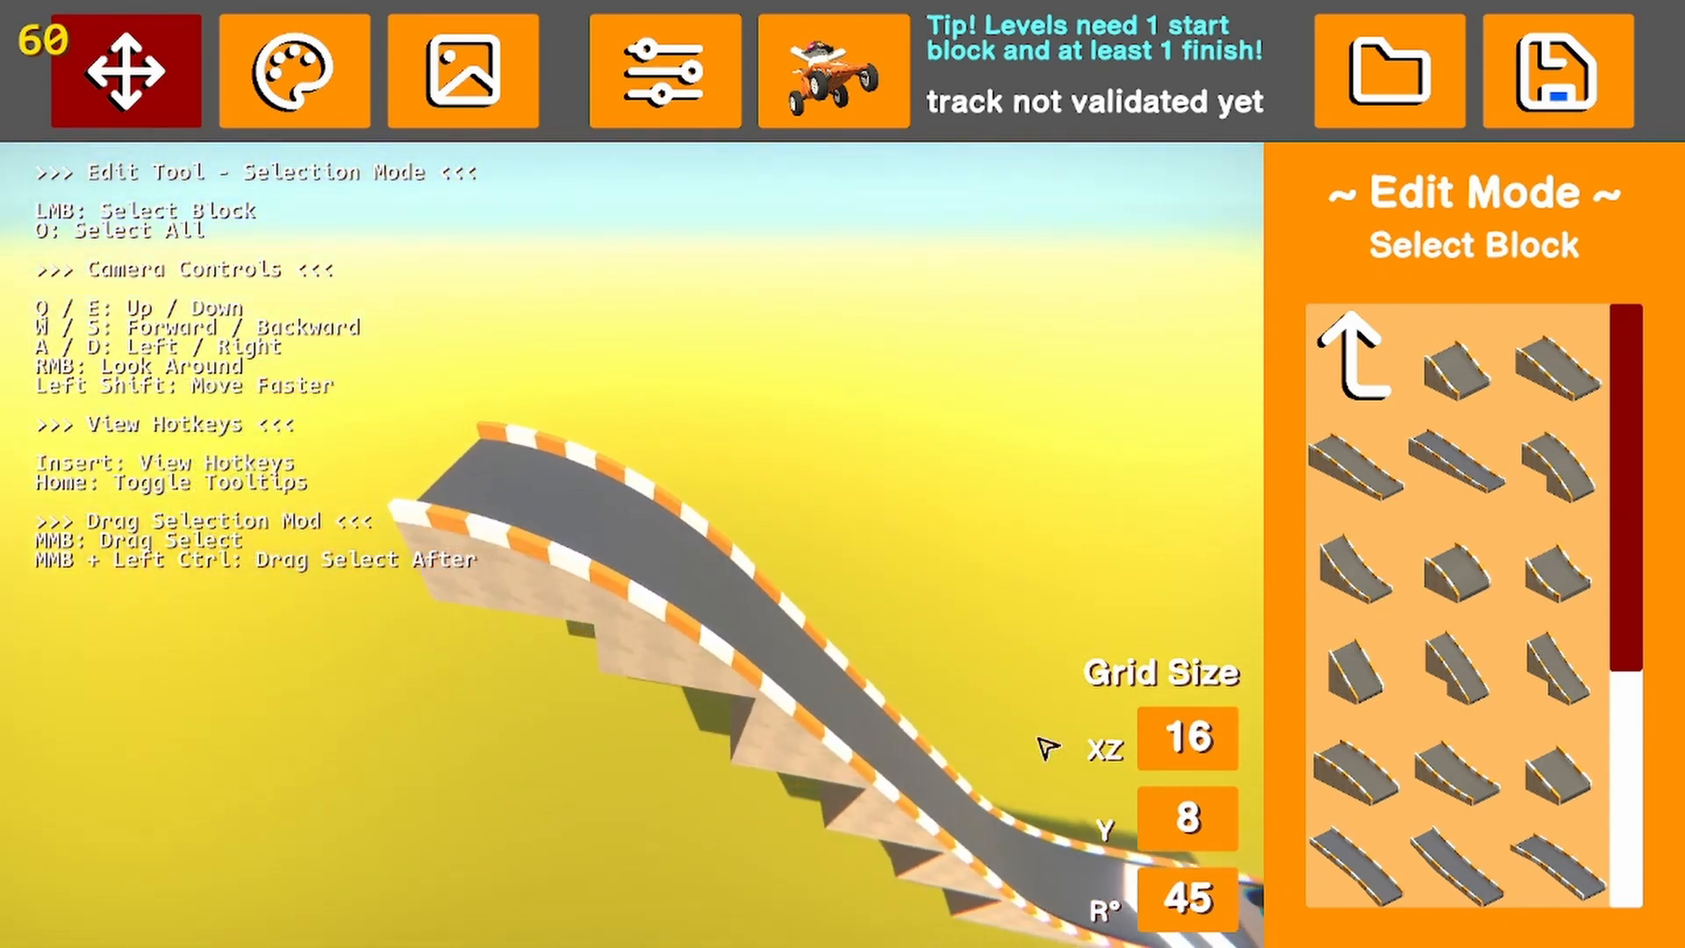
pyautogui.press('s')
pyautogui.press('a')
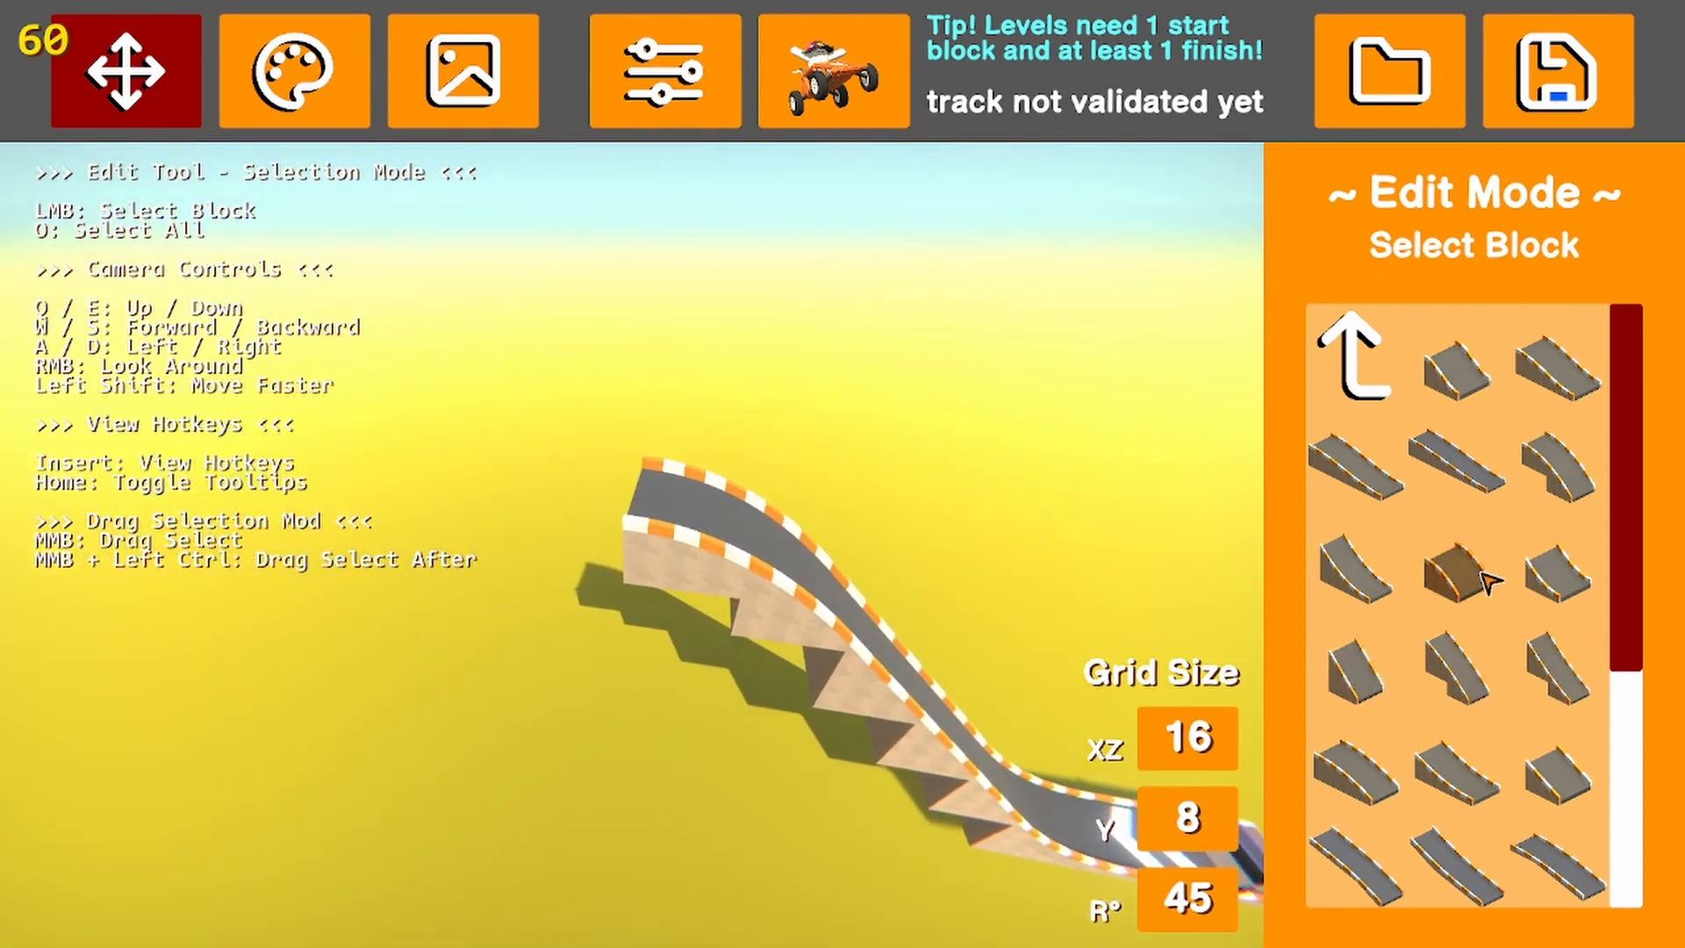
# Try a different crest curve block at the ramp's upper end, moving the first crest away along the track to Z 144
pyautogui.click(1488, 566)
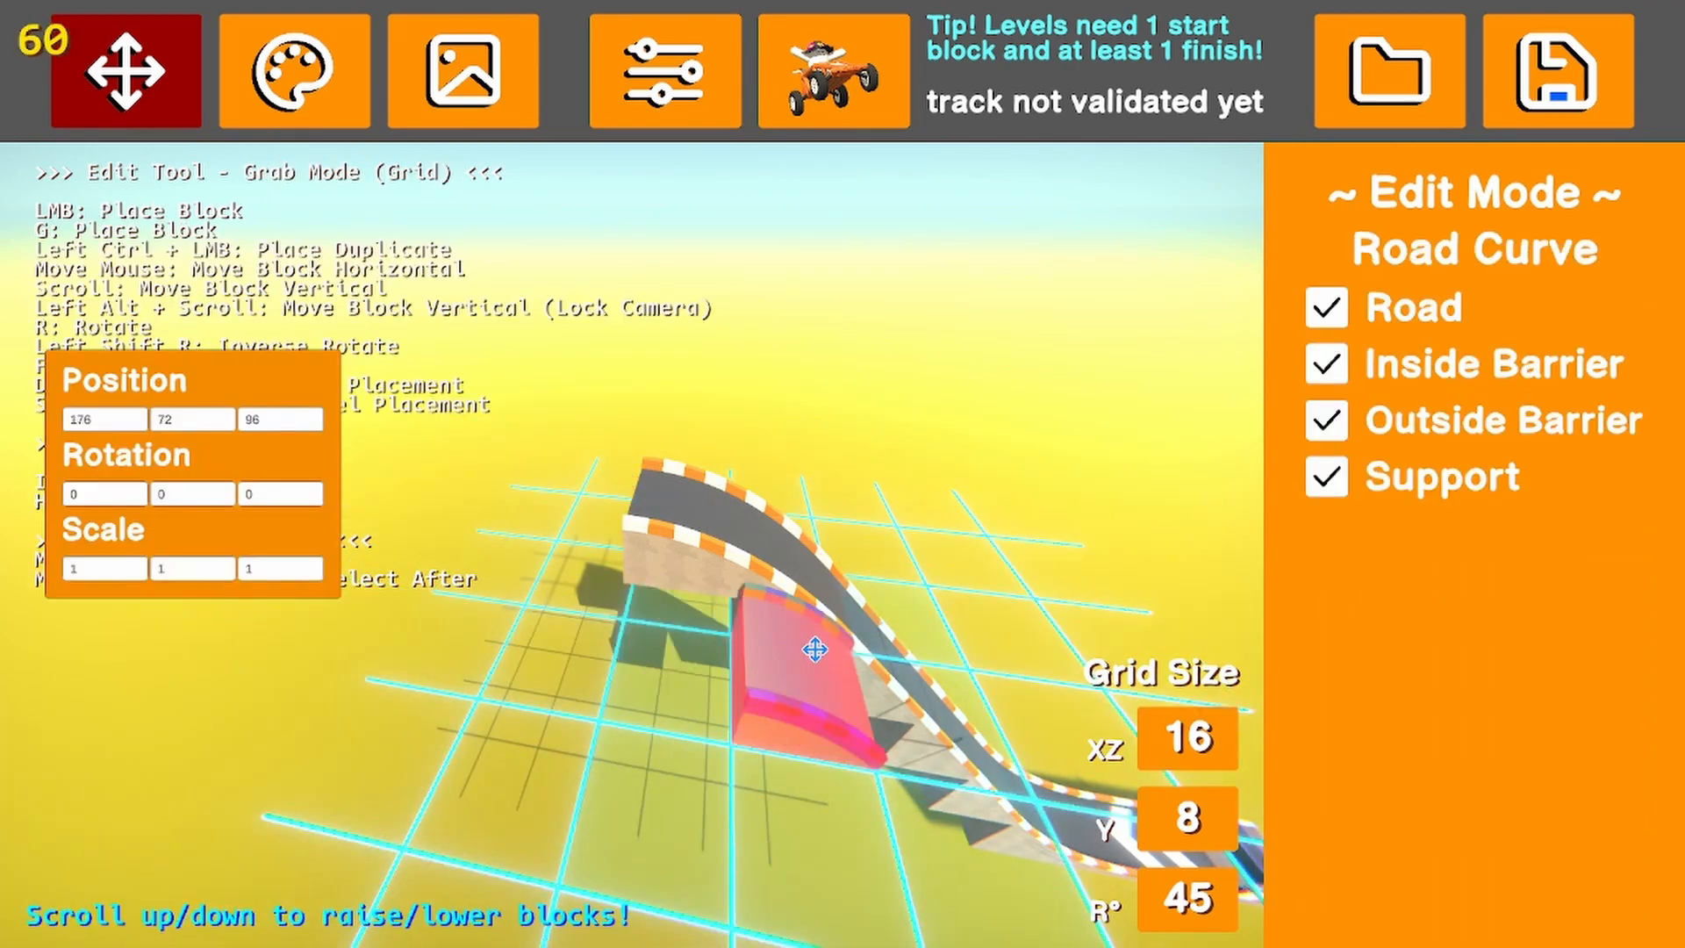
pyautogui.click(803, 649)
pyautogui.click(704, 559)
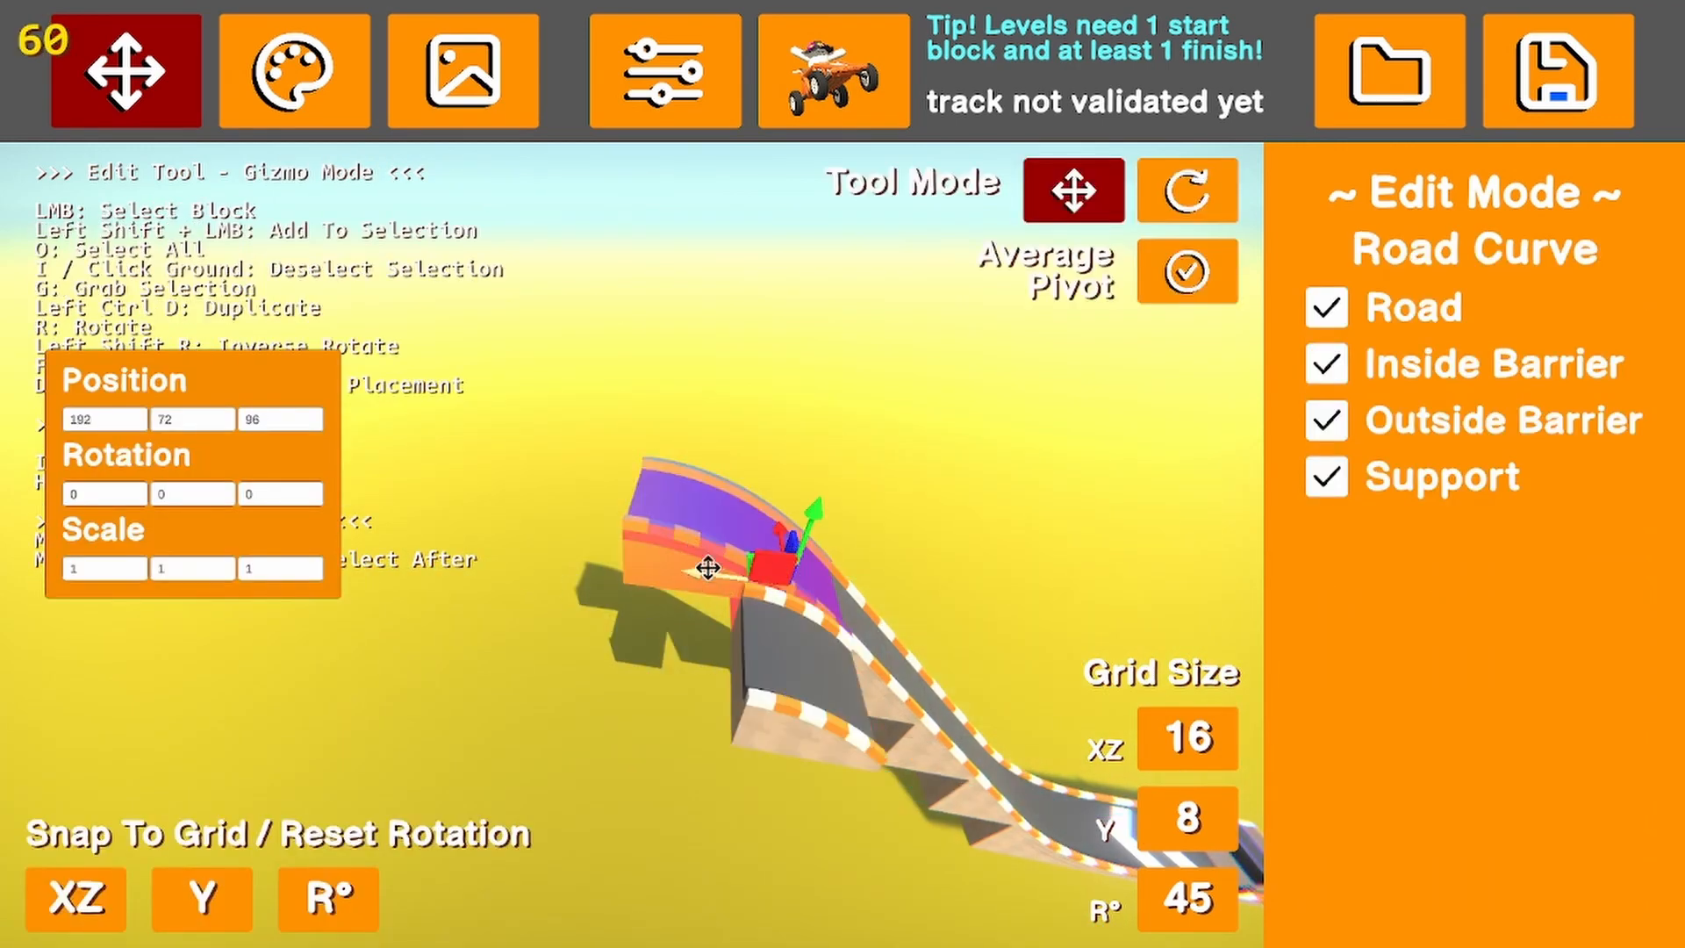
pyautogui.moveTo(708, 568); pyautogui.dragTo(439, 558)
pyautogui.click(838, 691)
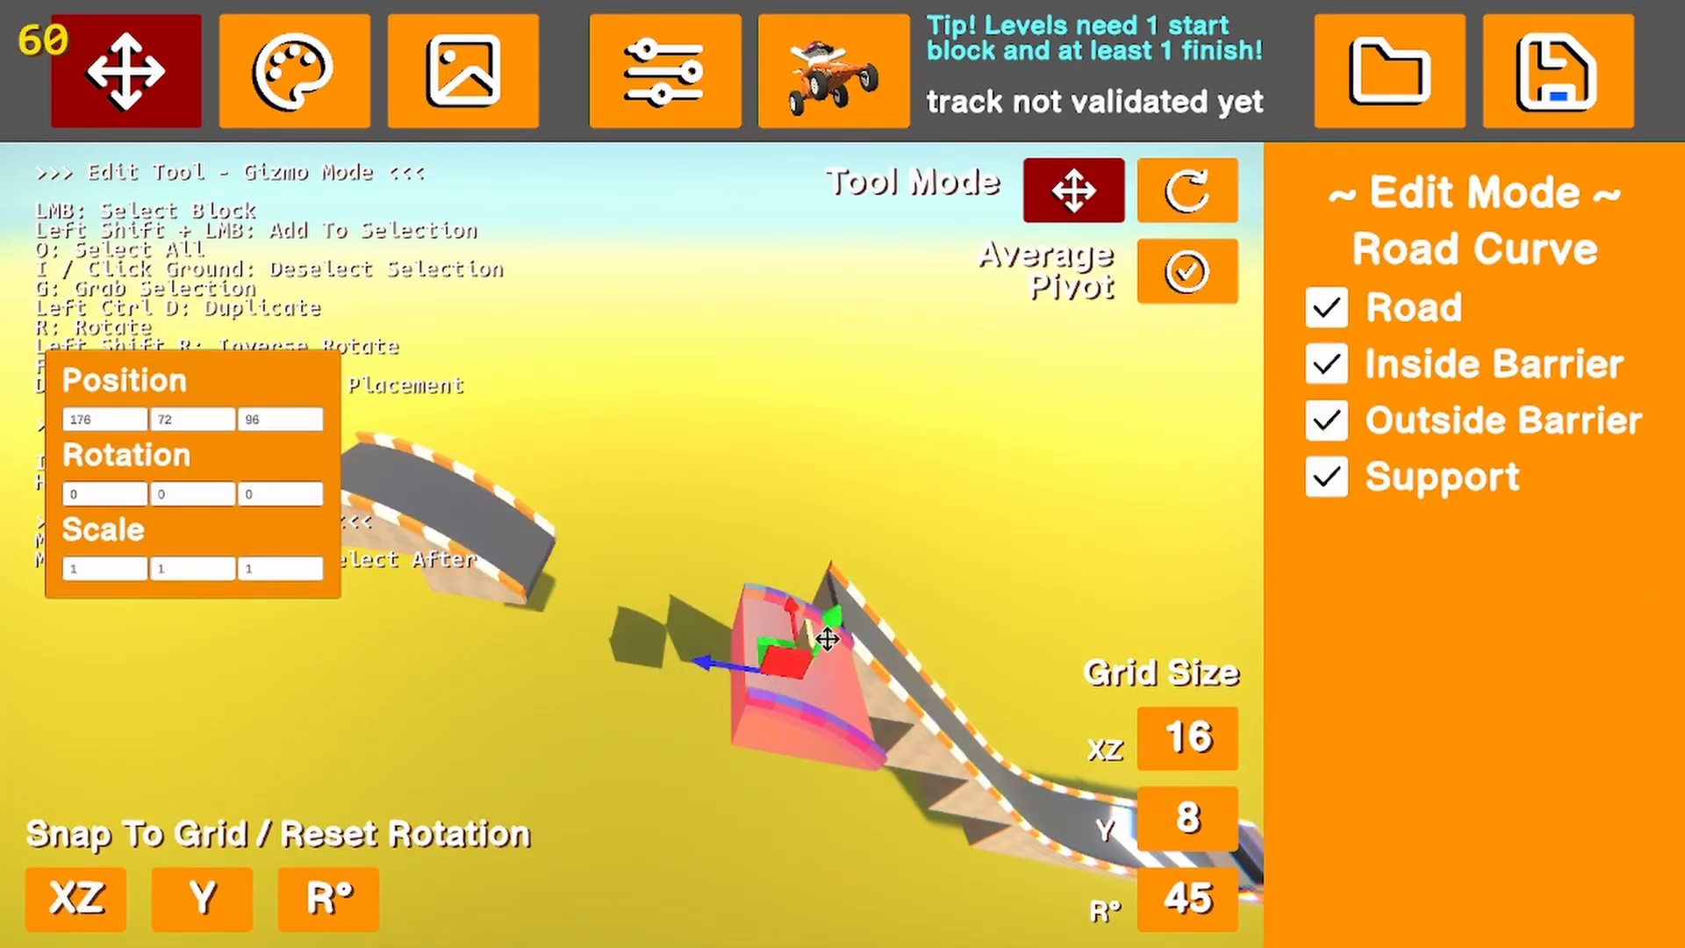
pyautogui.moveTo(795, 620); pyautogui.dragTo(792, 566)
# Delete the substitute crest curve from the upper end of the ramp
pyautogui.click(818, 754)
pyautogui.press('w')
pyautogui.moveTo(818, 755); pyautogui.dragTo(789, 719, button='right')
pyautogui.click(684, 705)
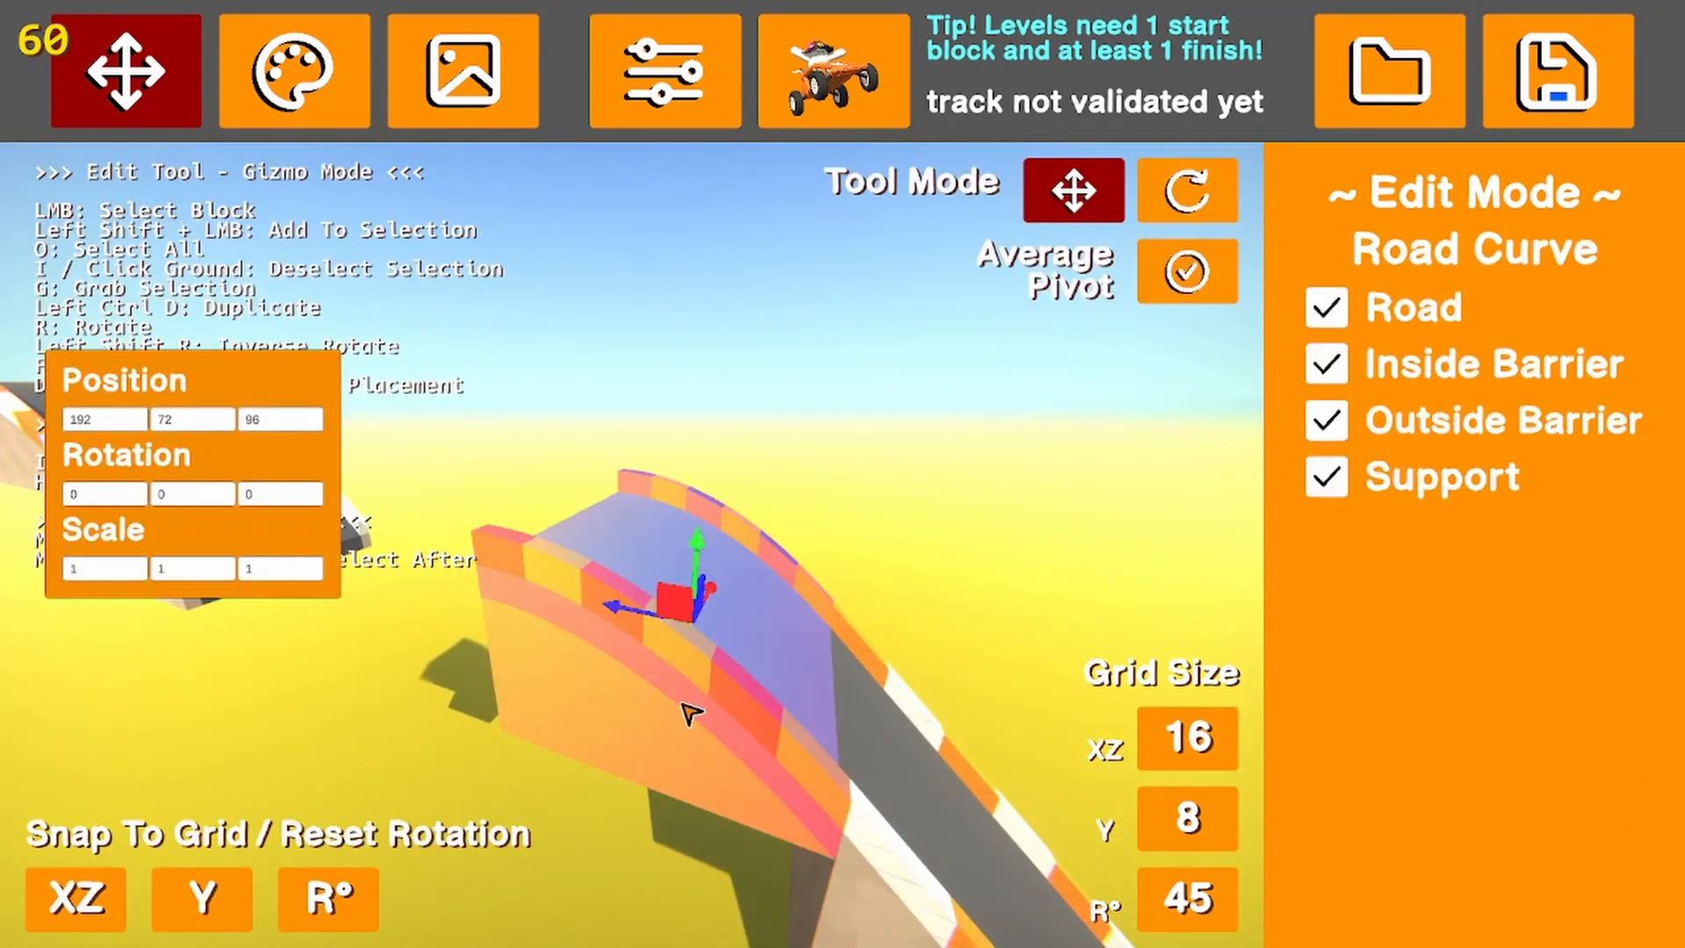
pyautogui.press('Delete')
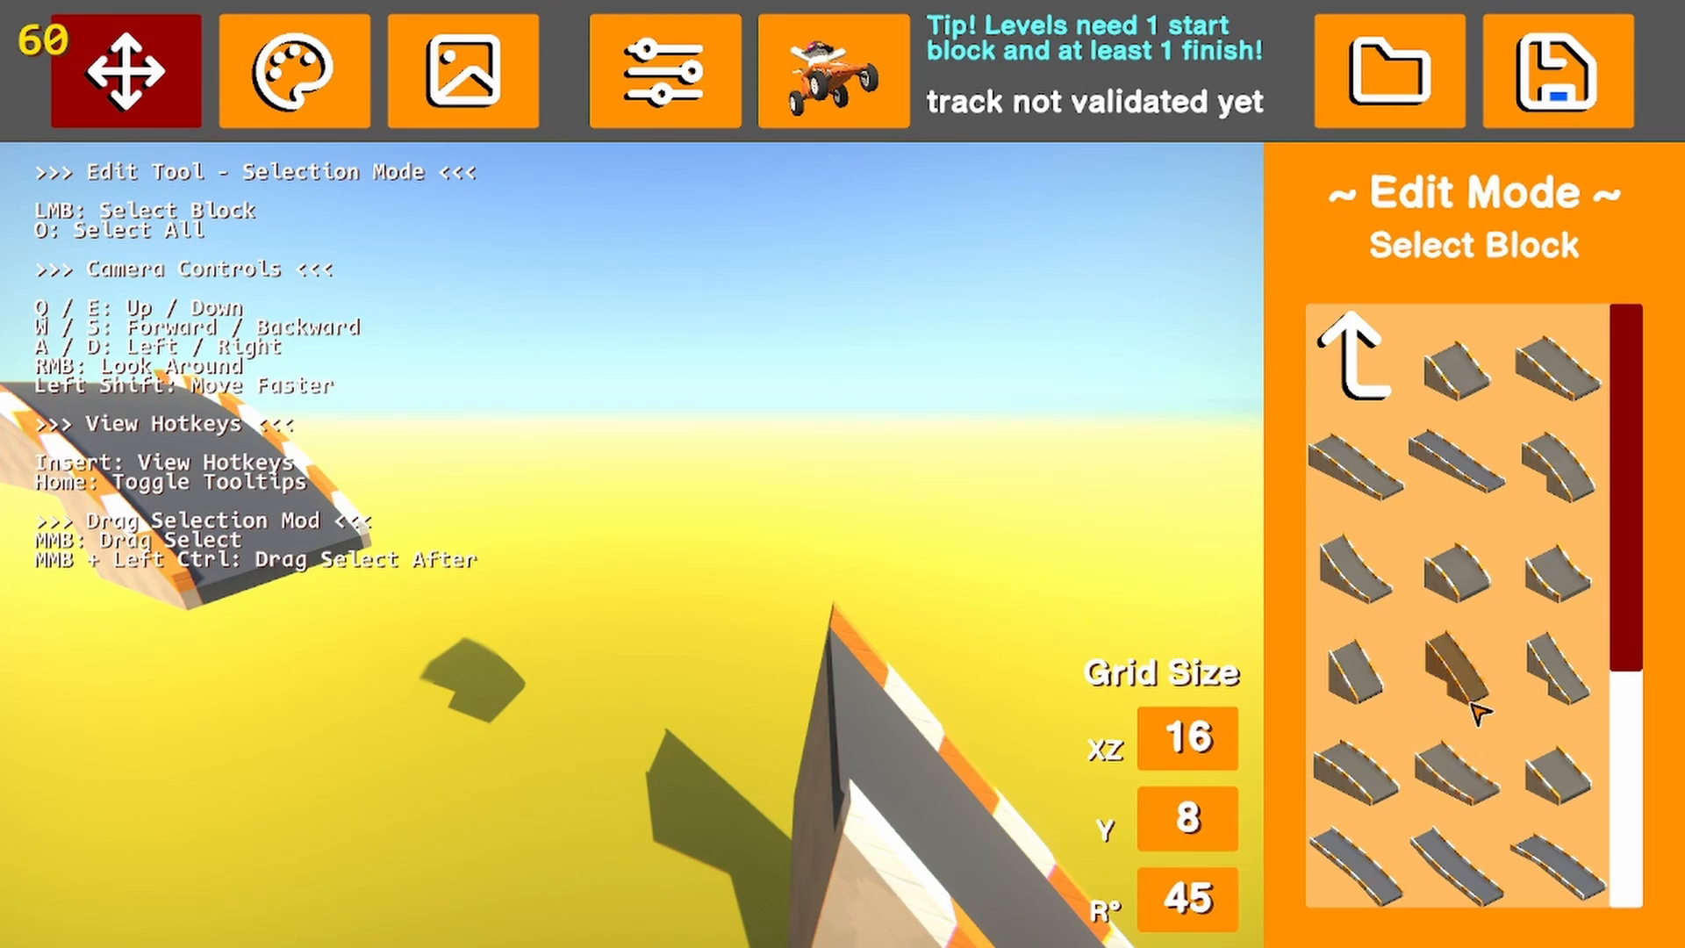
# Move the original crest curve back along the track to Z 96 against the ramp's upper end and deselect it
pyautogui.scroll(-1, 1481, 714)
pyautogui.scroll(-3, 1504, 794)
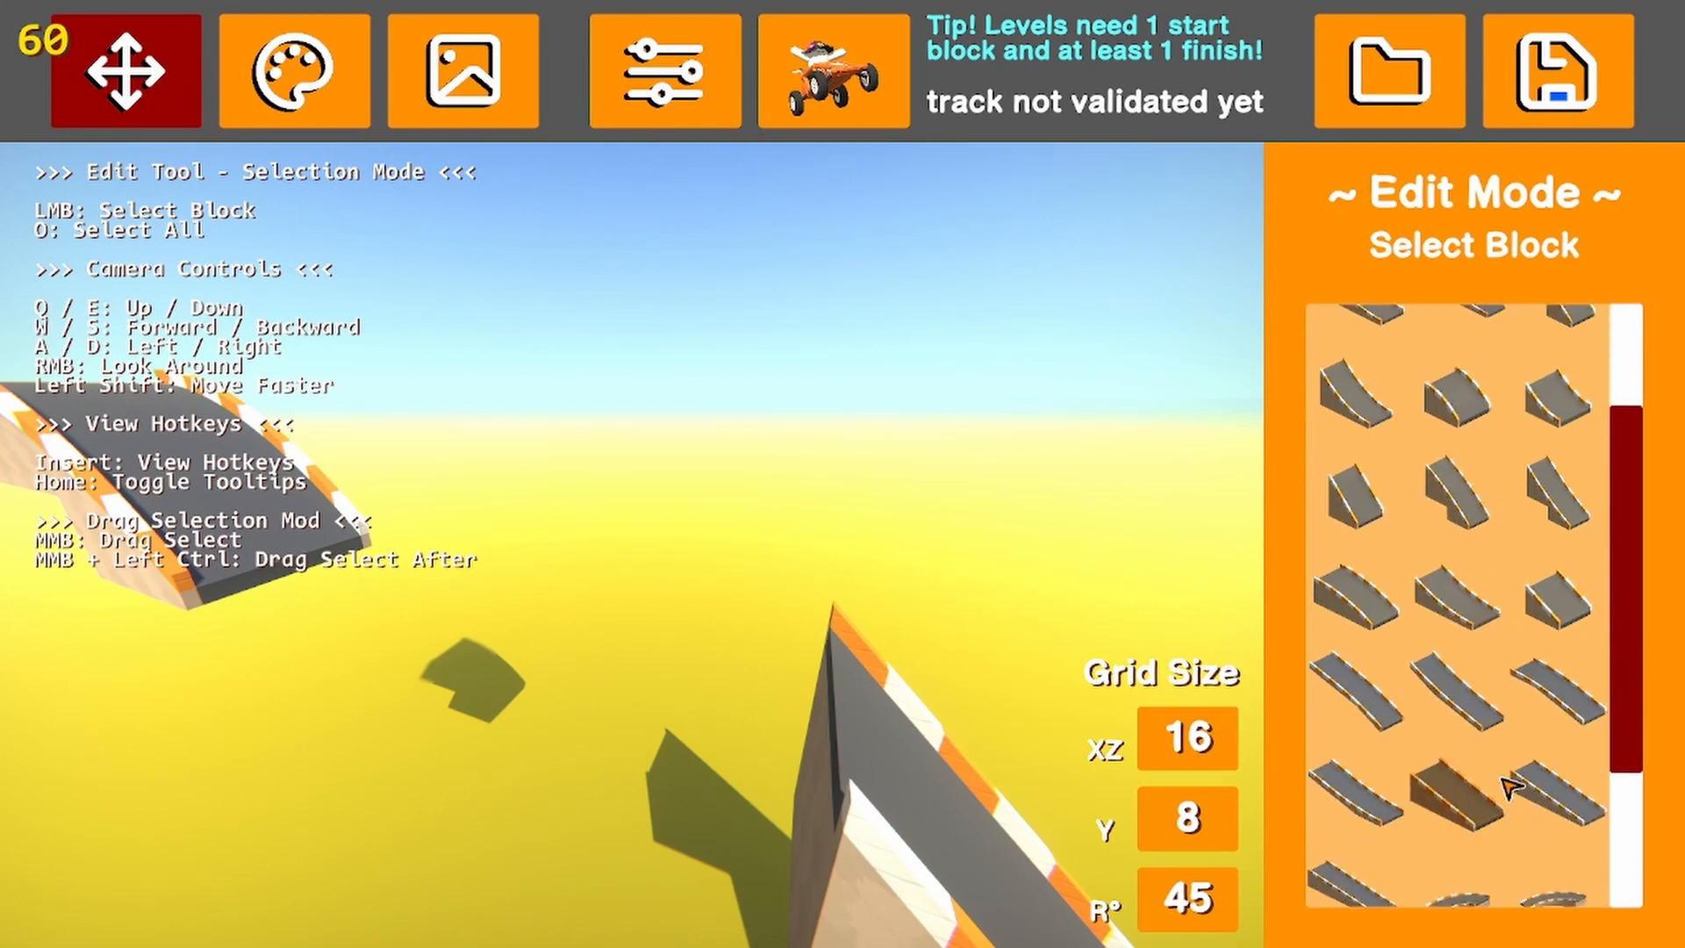
pyautogui.scroll(4, 1510, 788)
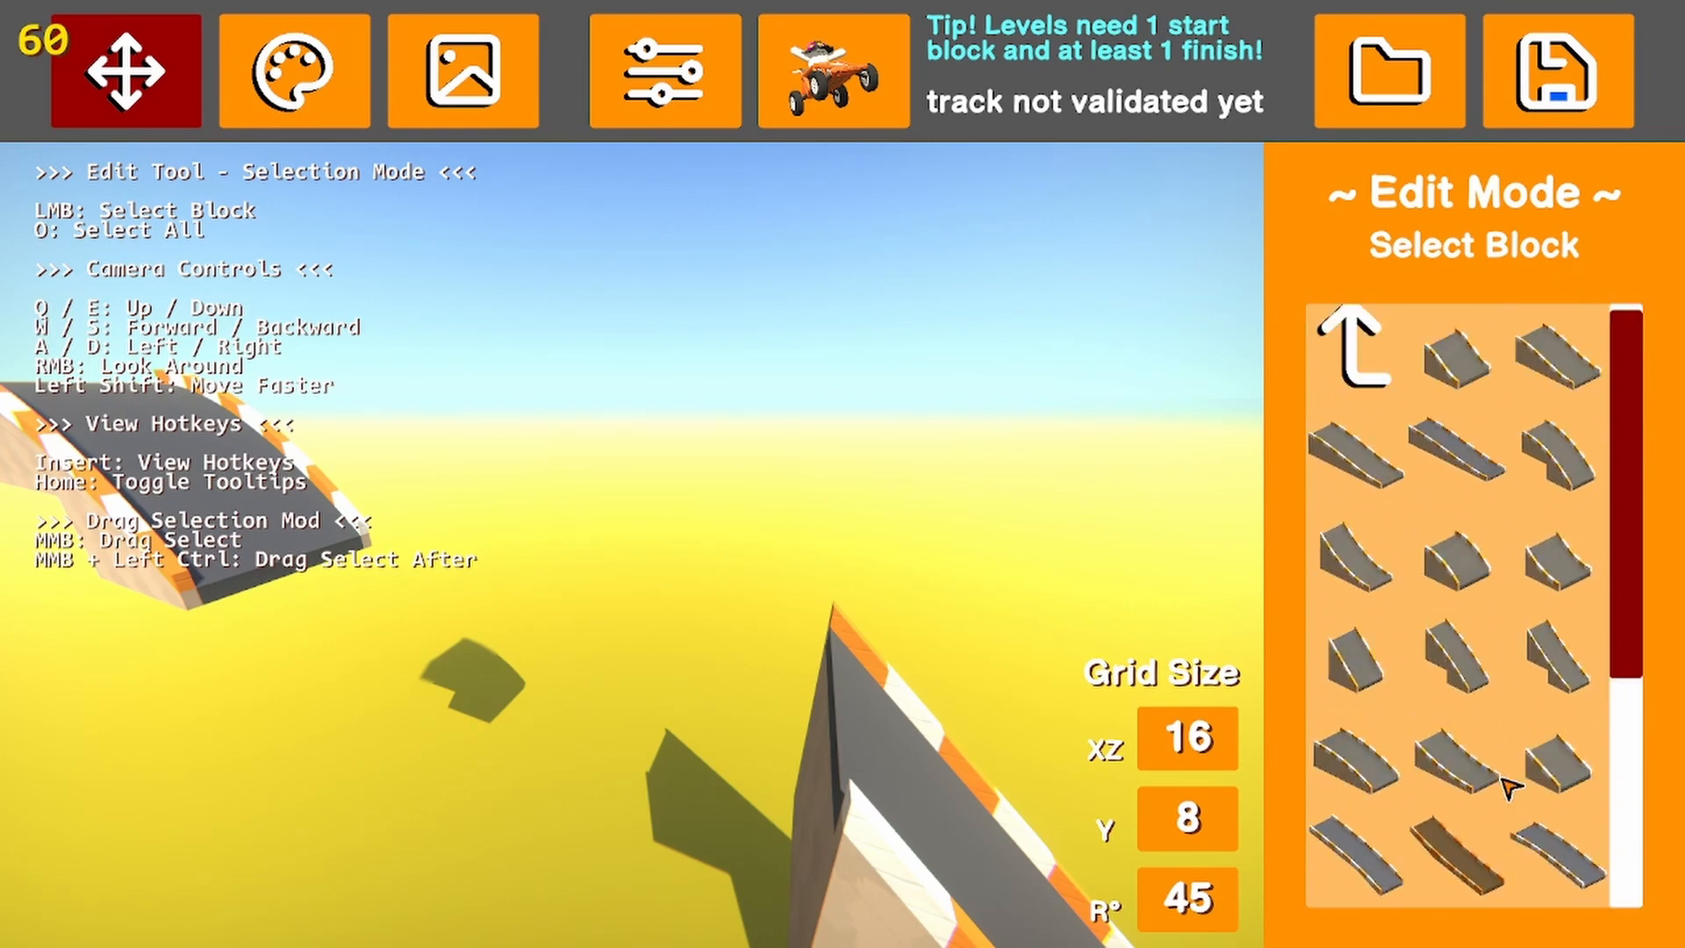
pyautogui.moveTo(688, 611); pyautogui.dragTo(670, 535, button='right')
pyautogui.click(625, 545)
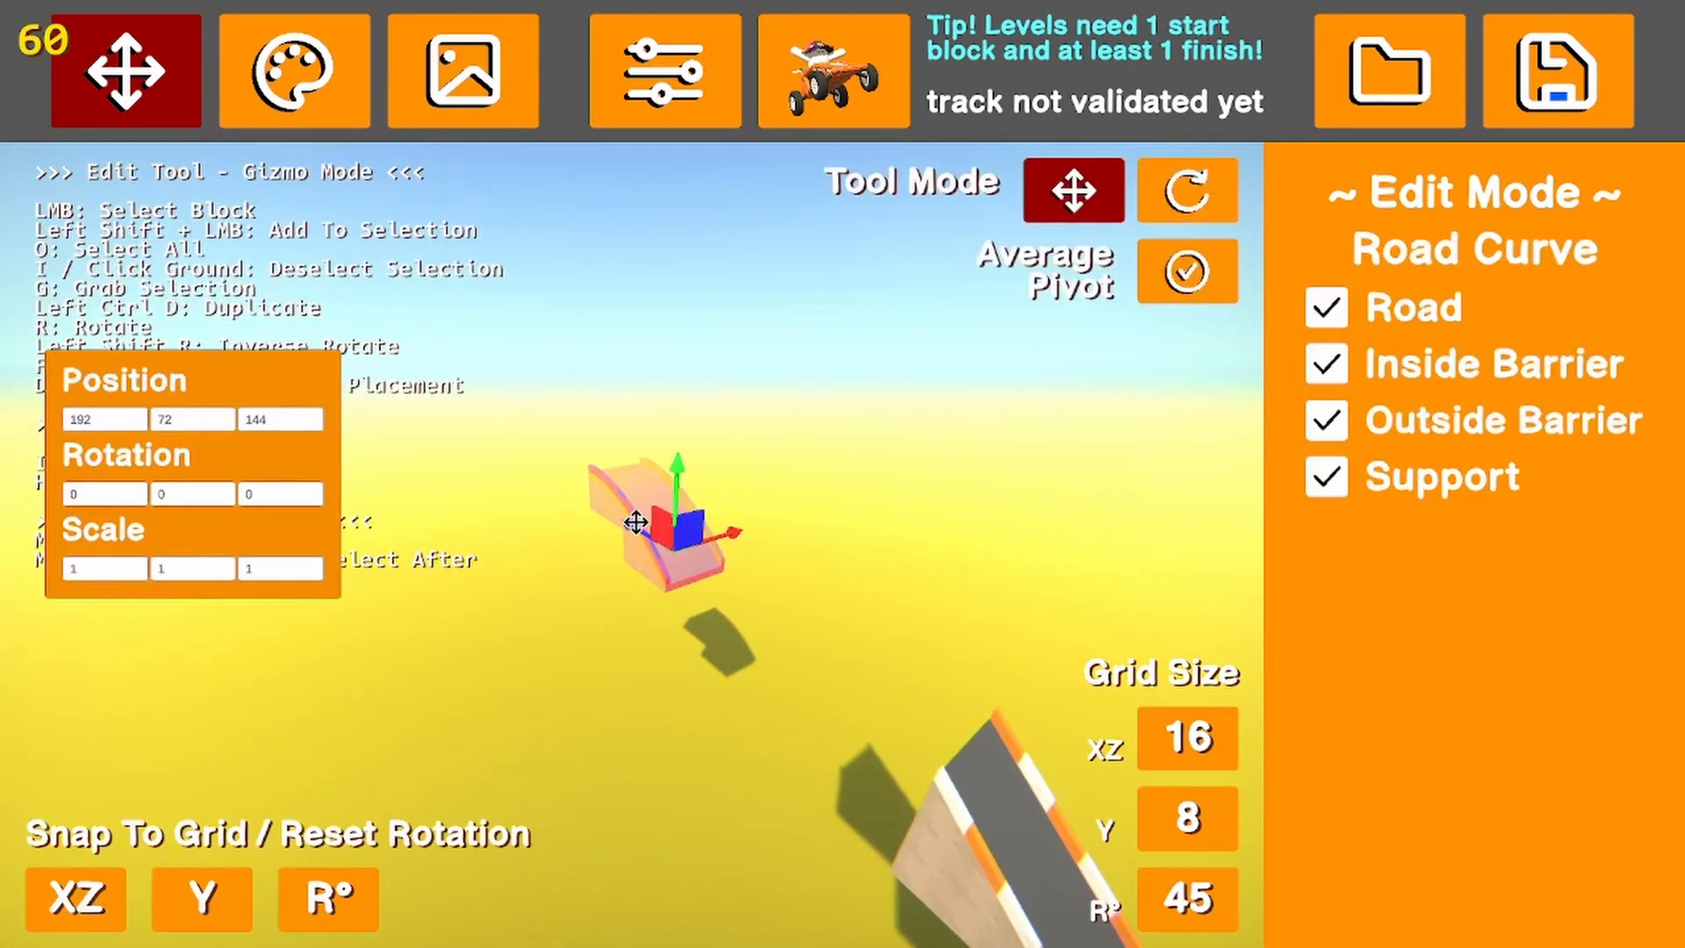
pyautogui.moveTo(636, 522); pyautogui.dragTo(818, 605)
pyautogui.click(829, 762)
# Set the horizontal grid size to 0.2 and nudge the crest curve along the track to Z 95.4
pyautogui.moveTo(790, 834); pyautogui.dragTo(1181, 875, button='right')
pyautogui.press('w')
pyautogui.press('a')
pyautogui.press('w')
pyautogui.click(904, 713)
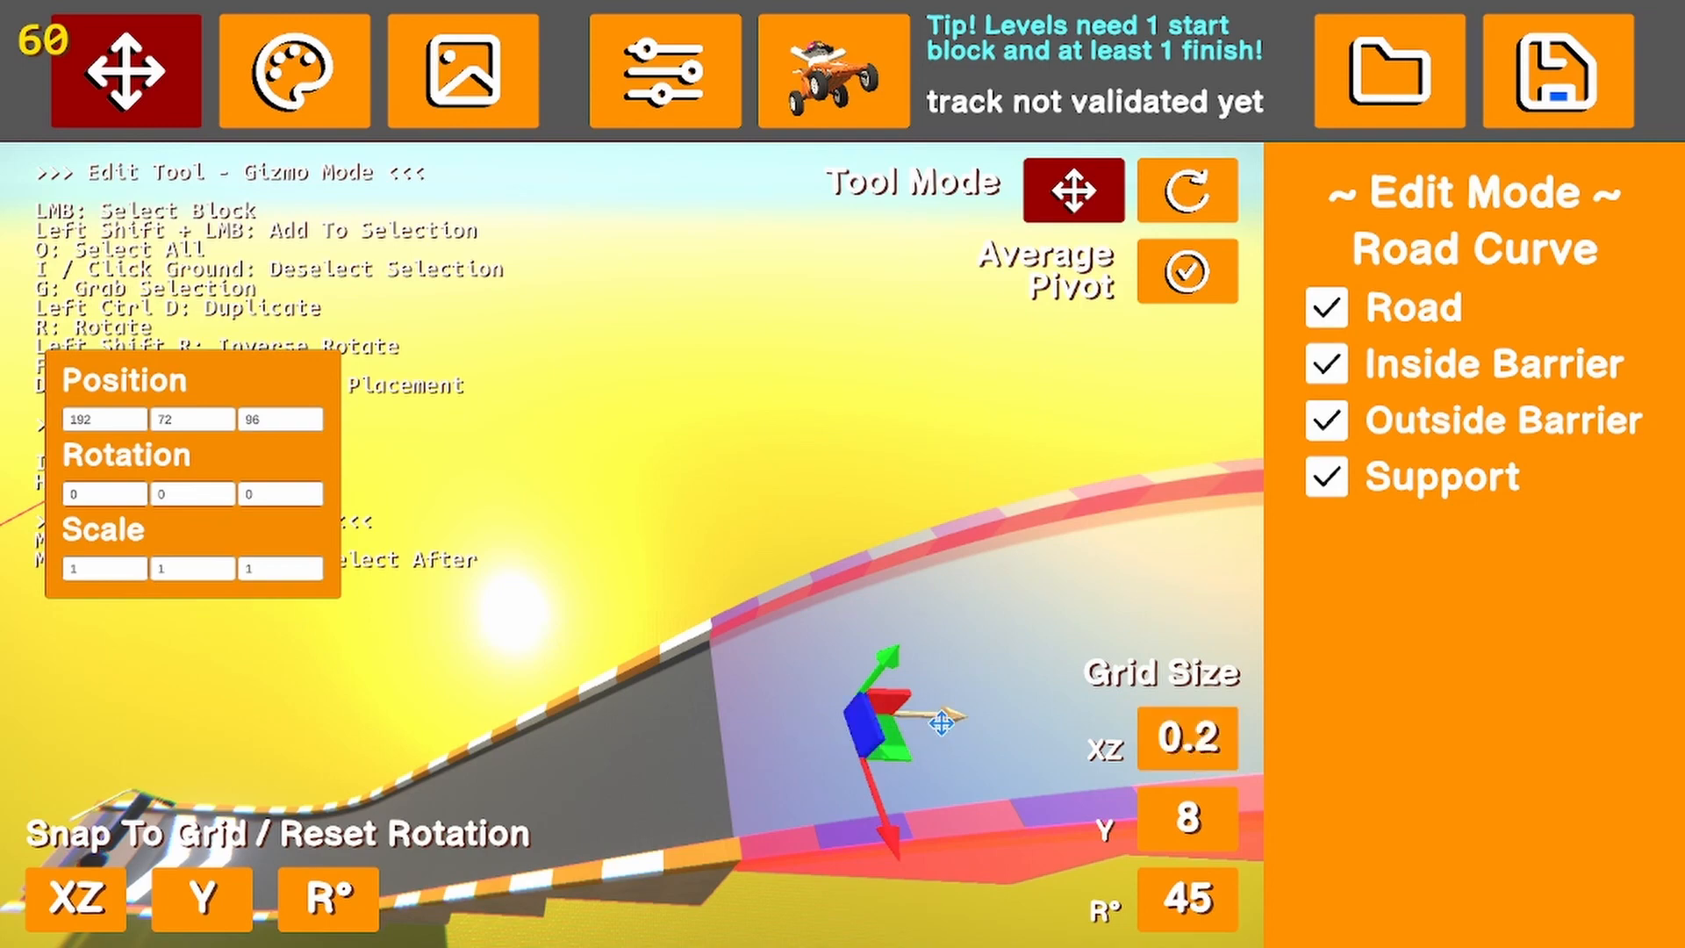
pyautogui.moveTo(941, 722); pyautogui.dragTo(665, 556)
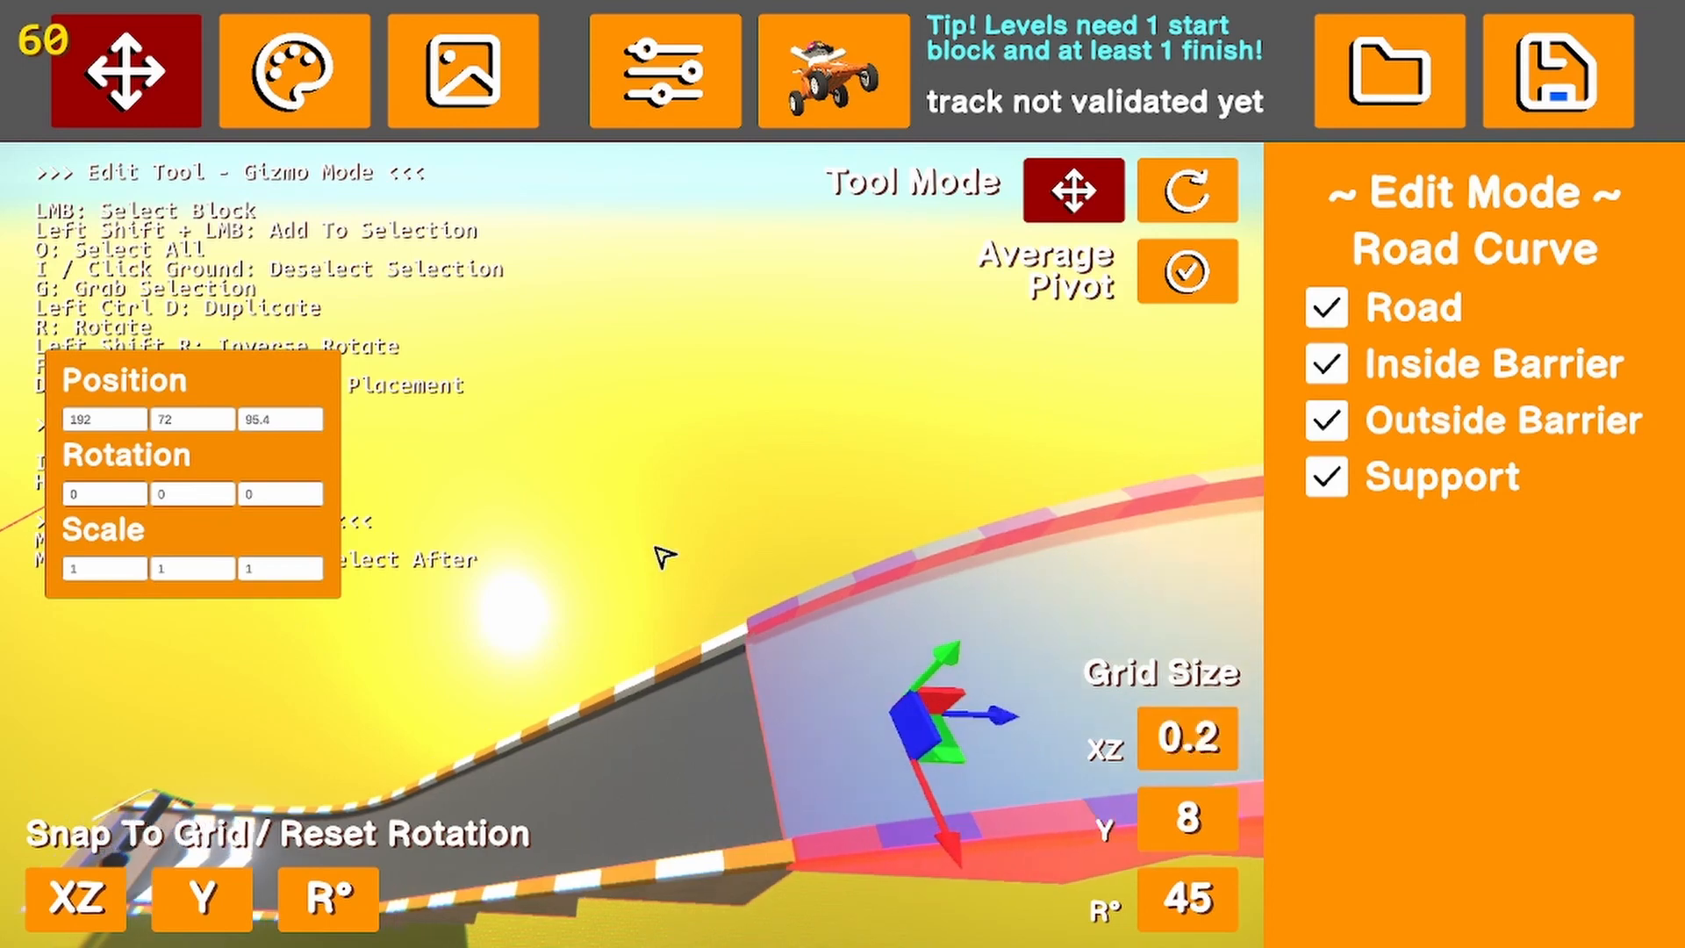
pyautogui.click(656, 548)
pyautogui.moveTo(657, 547); pyautogui.dragTo(940, 549, button='right')
pyautogui.press('w')
pyautogui.press('s')
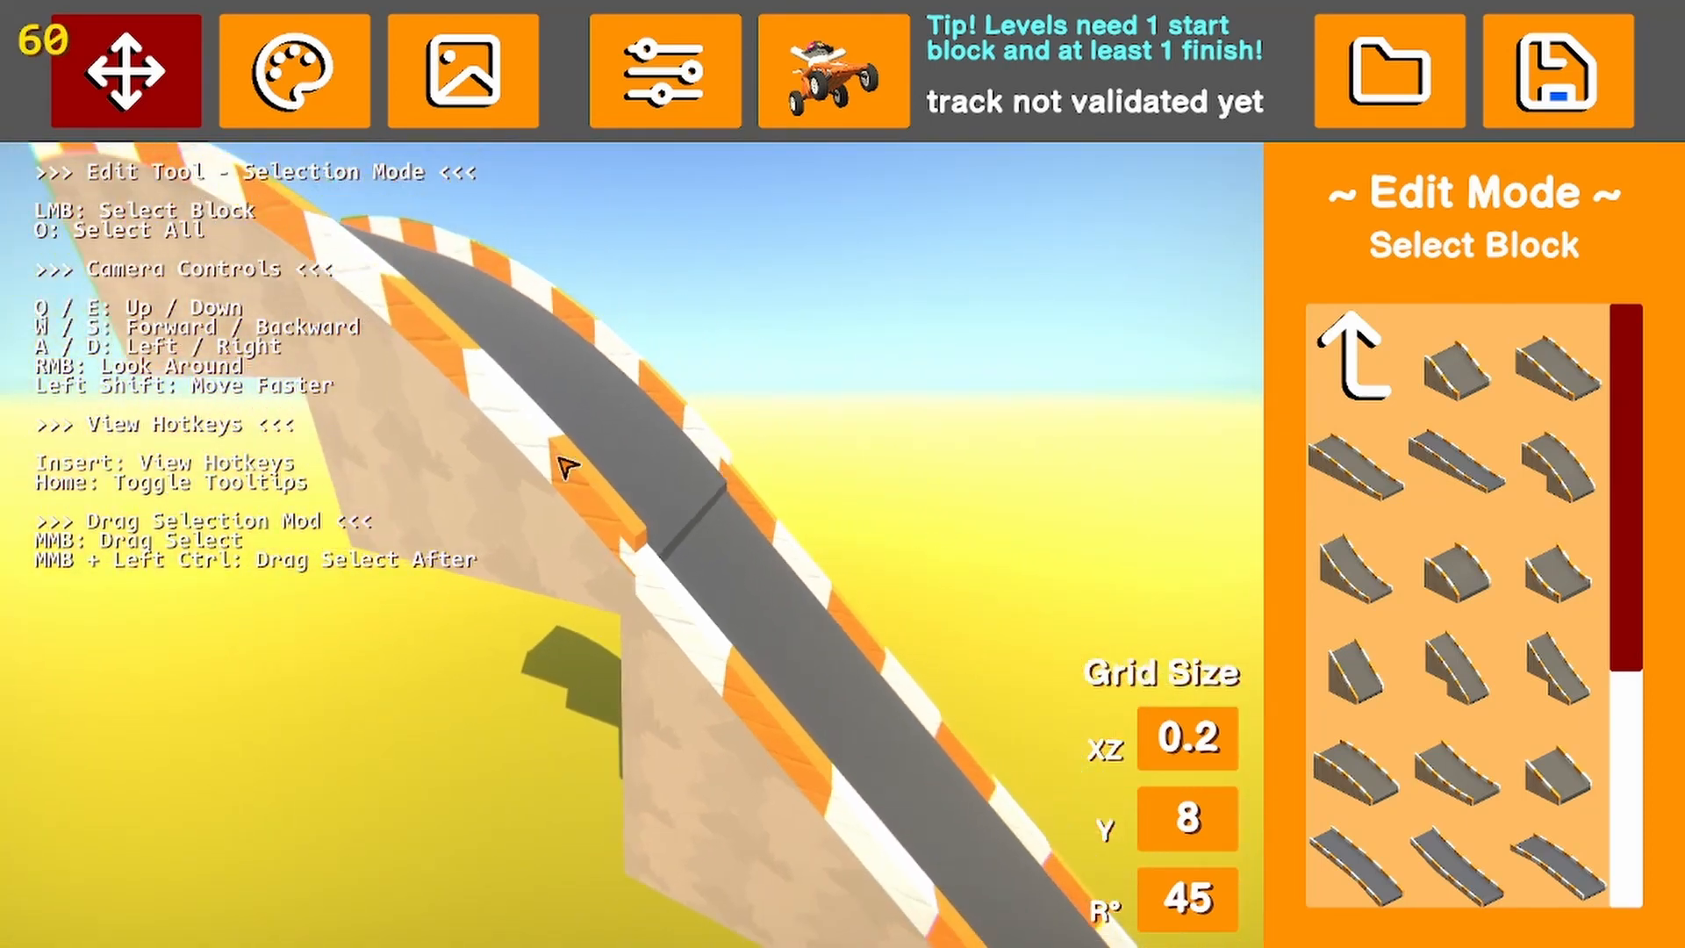
# Nudge the crest curve back along the track until it sits flush with the steep slope, and deselect it
pyautogui.click(566, 465)
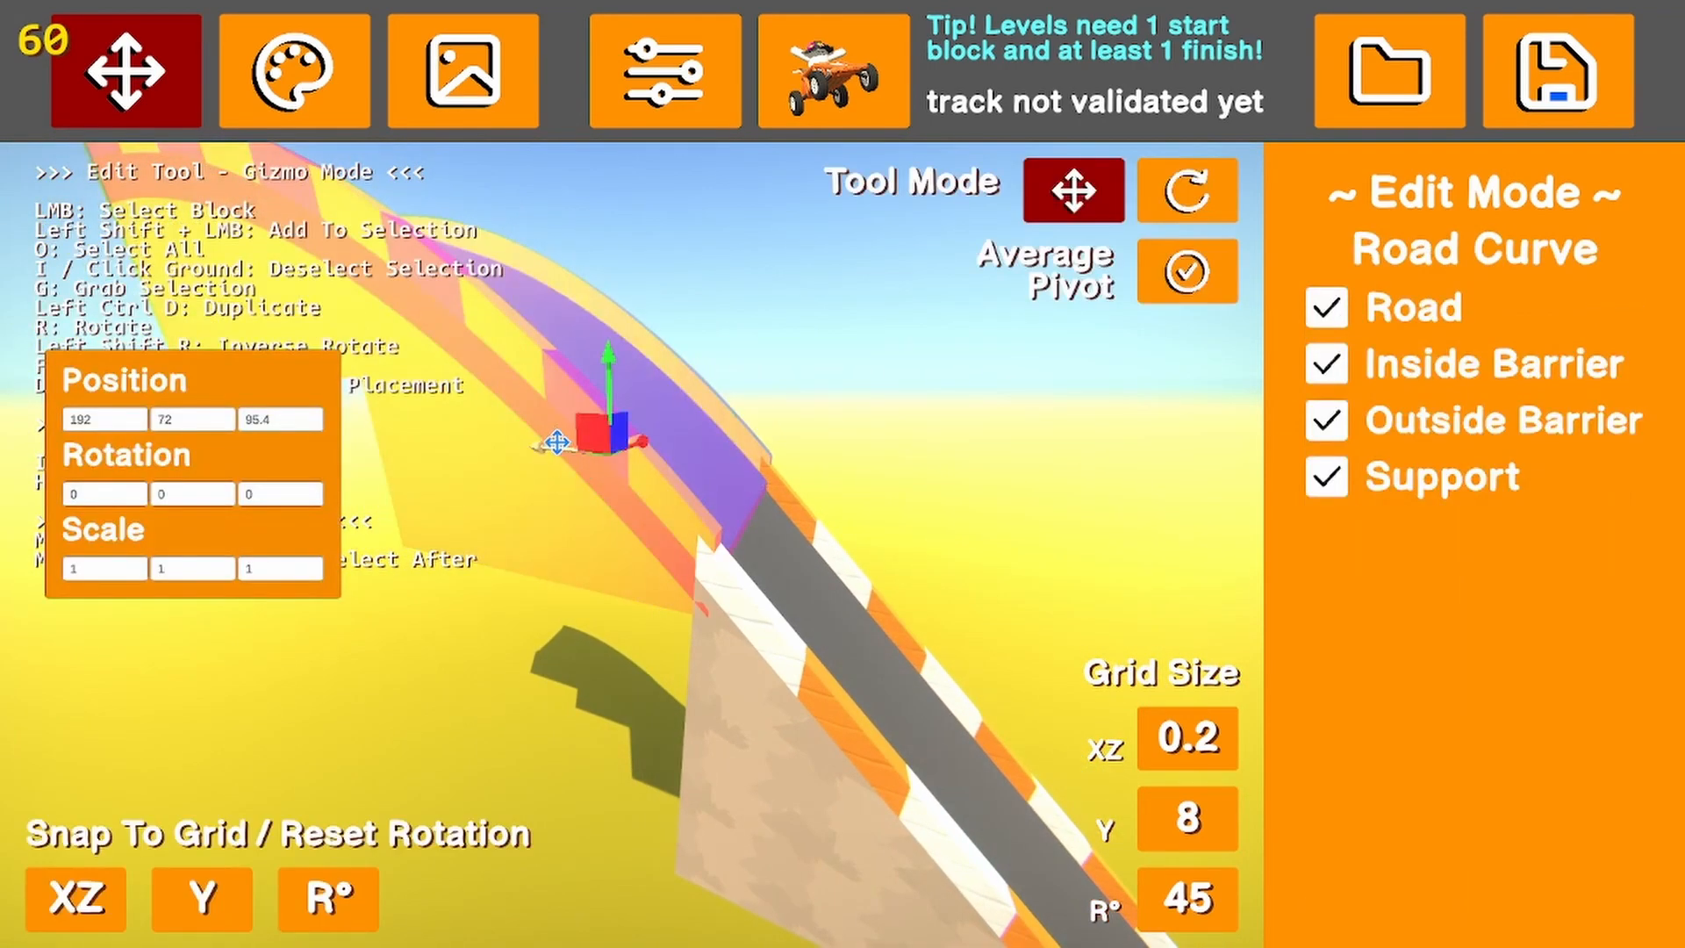
pyautogui.moveTo(555, 442); pyautogui.dragTo(550, 443)
pyautogui.click(818, 425)
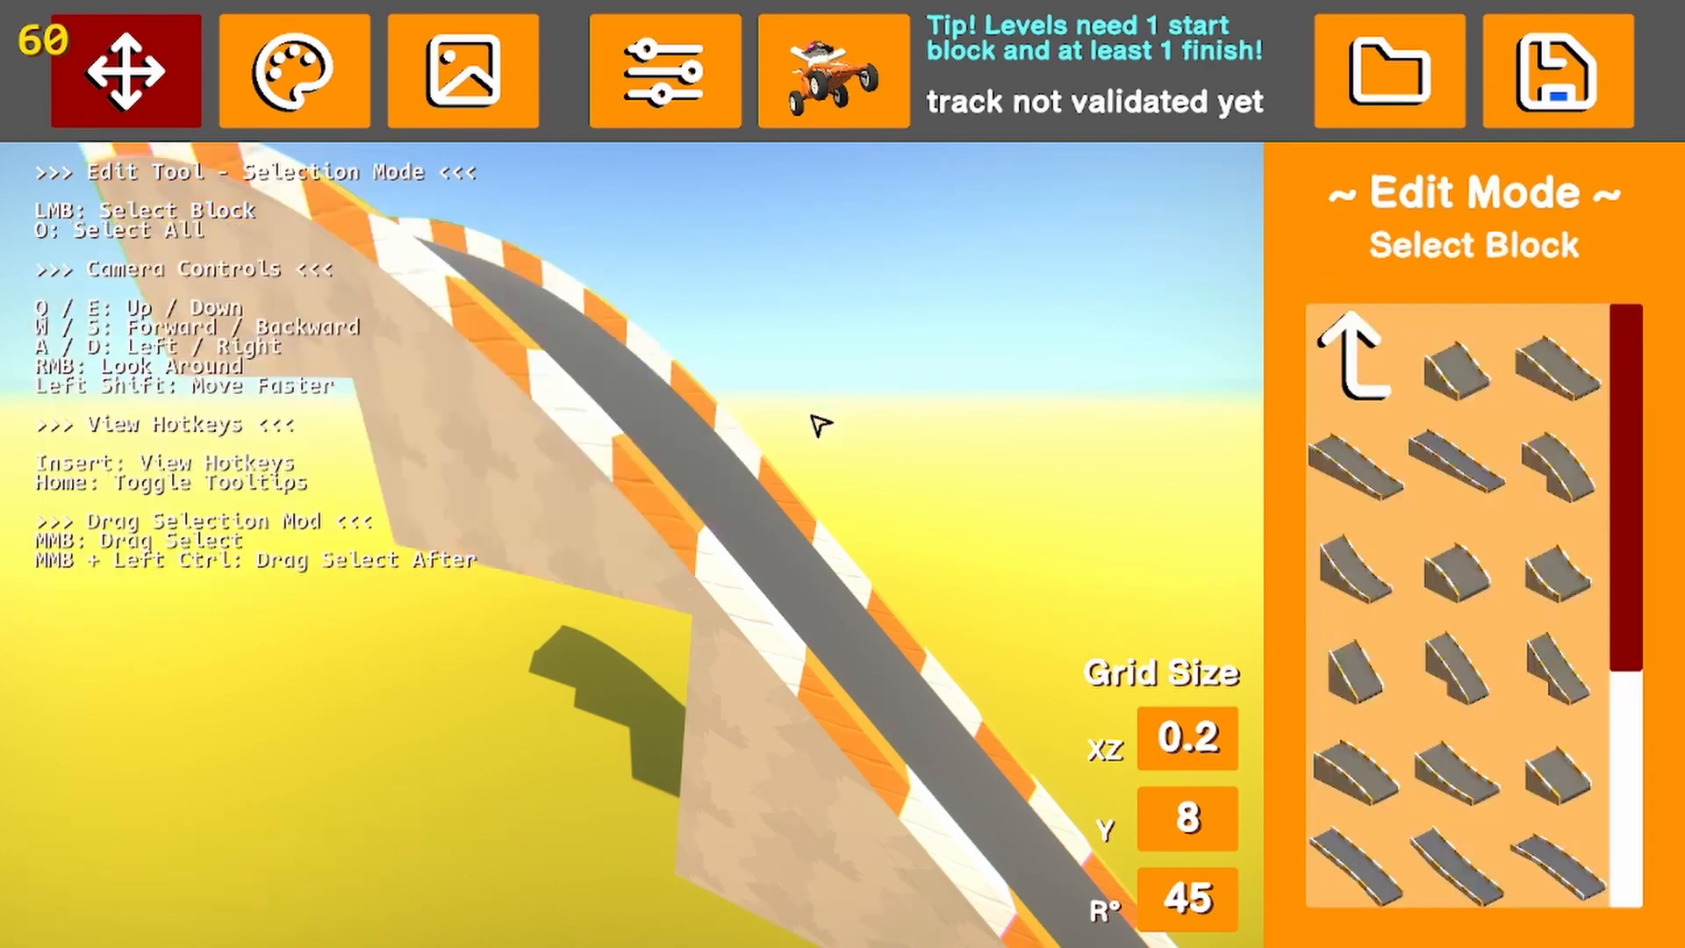
# Set the horizontal grid size to 4 and place a flat straight road after the crest at position 192, 88, 128
pyautogui.press('w')
pyautogui.moveTo(851, 518); pyautogui.dragTo(474, 588, button='right')
pyautogui.press('s')
pyautogui.click(1318, 372)
pyautogui.click(1461, 386)
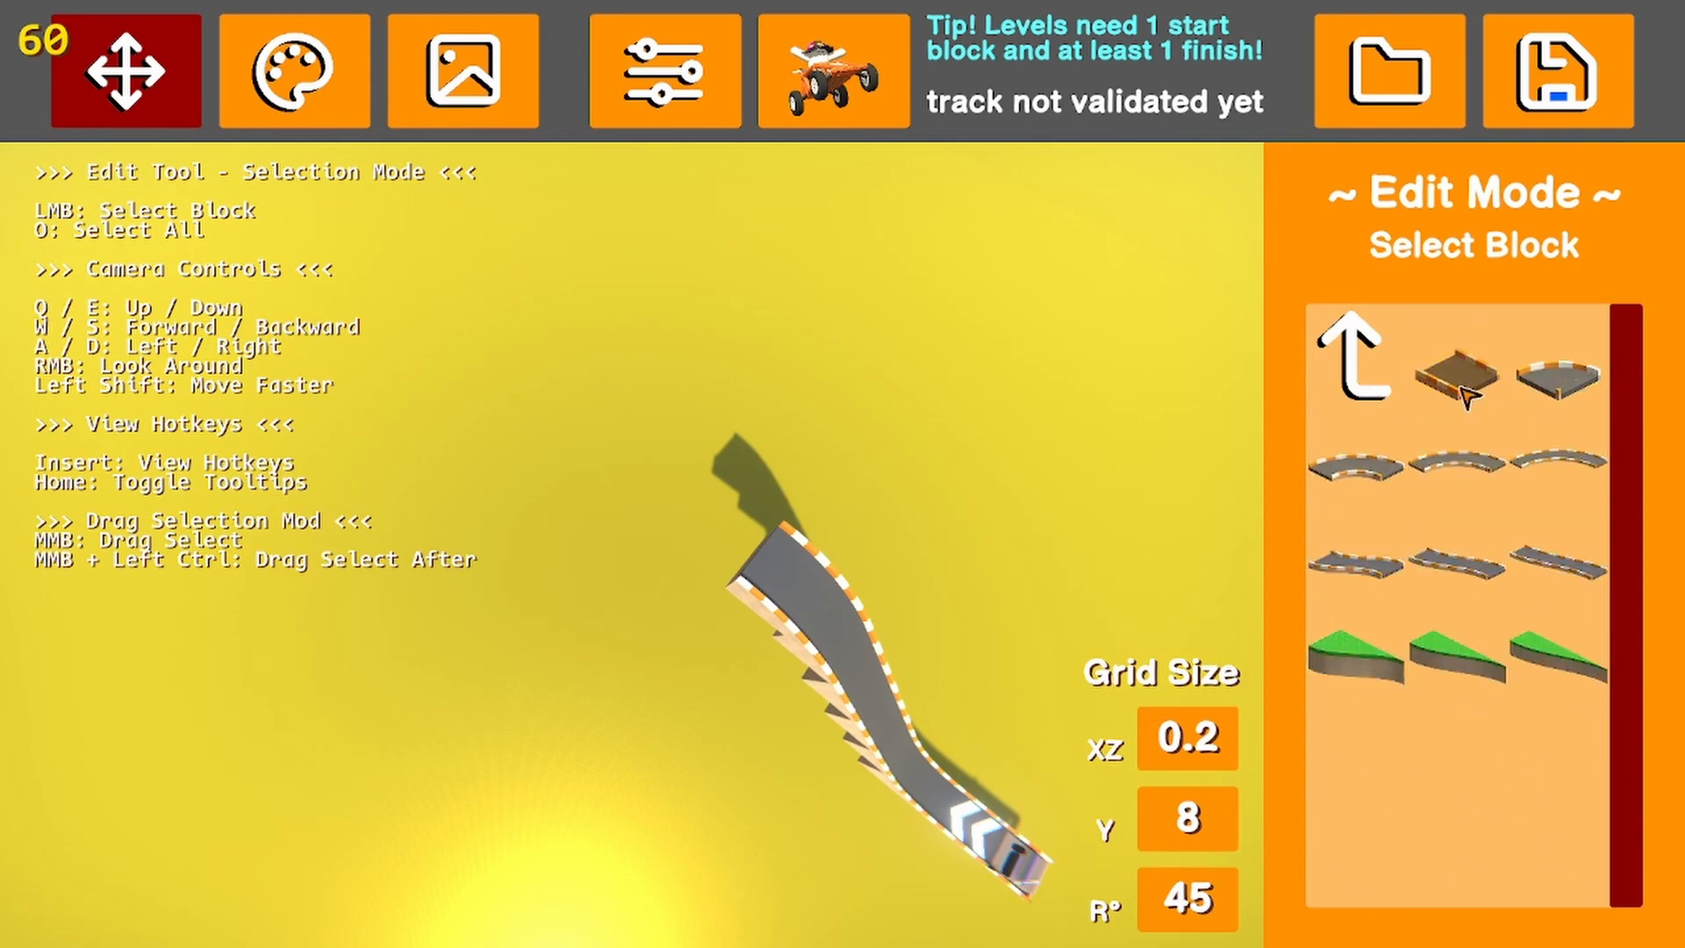
pyautogui.click(1461, 369)
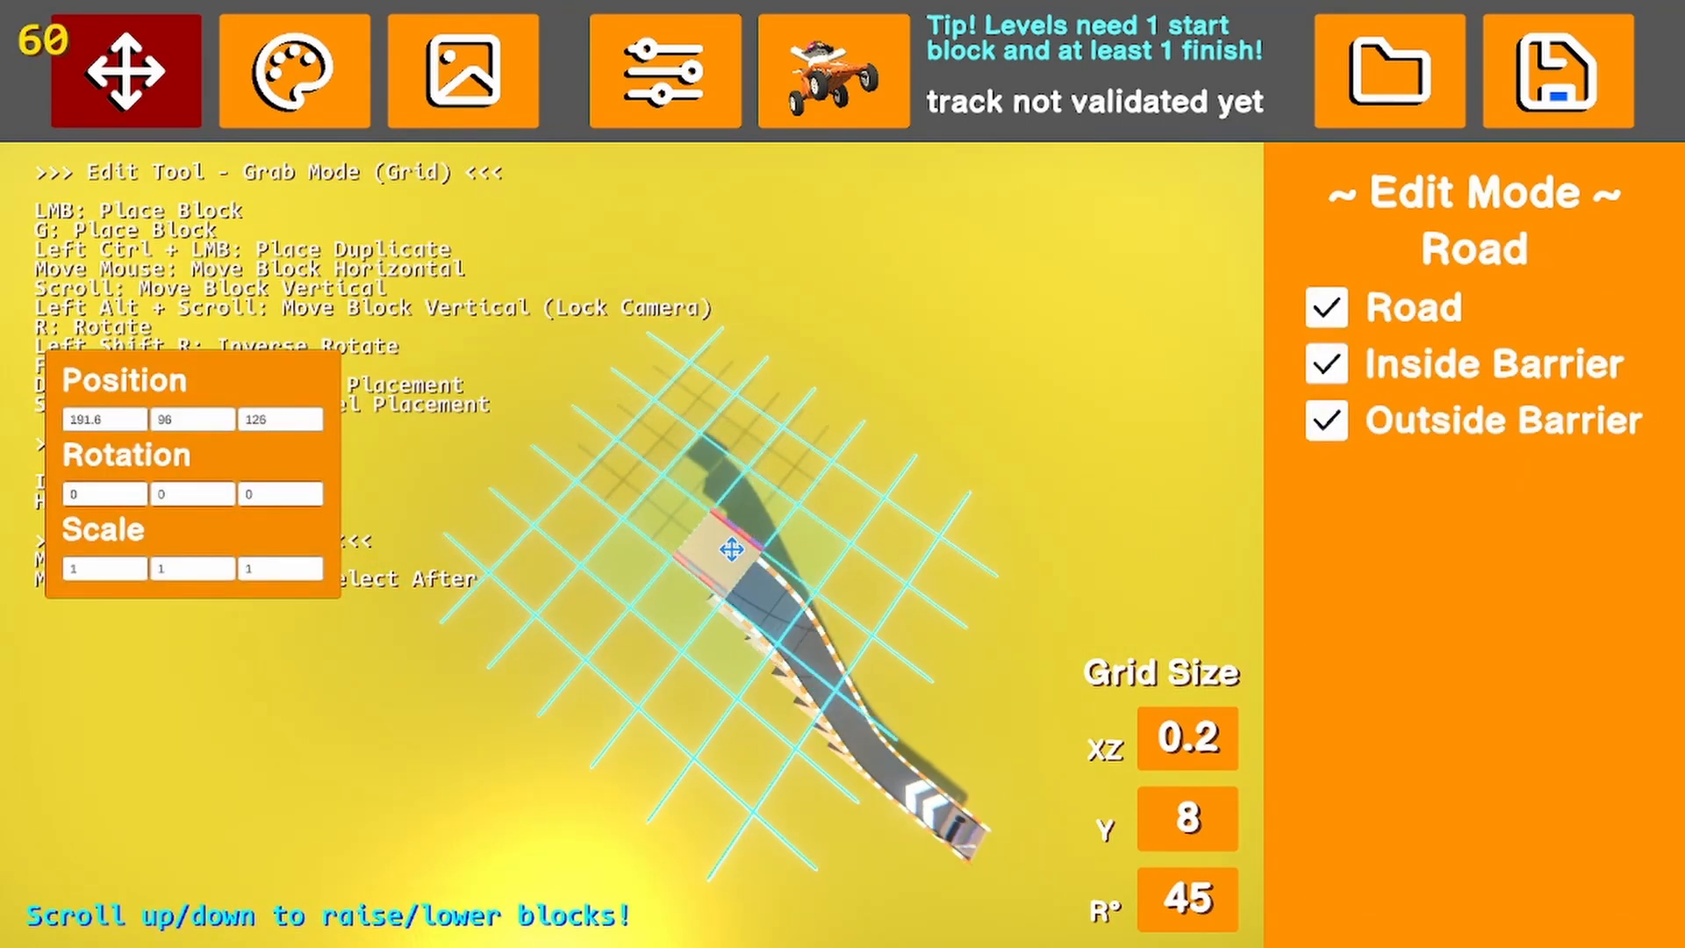
pyautogui.press('Escape')
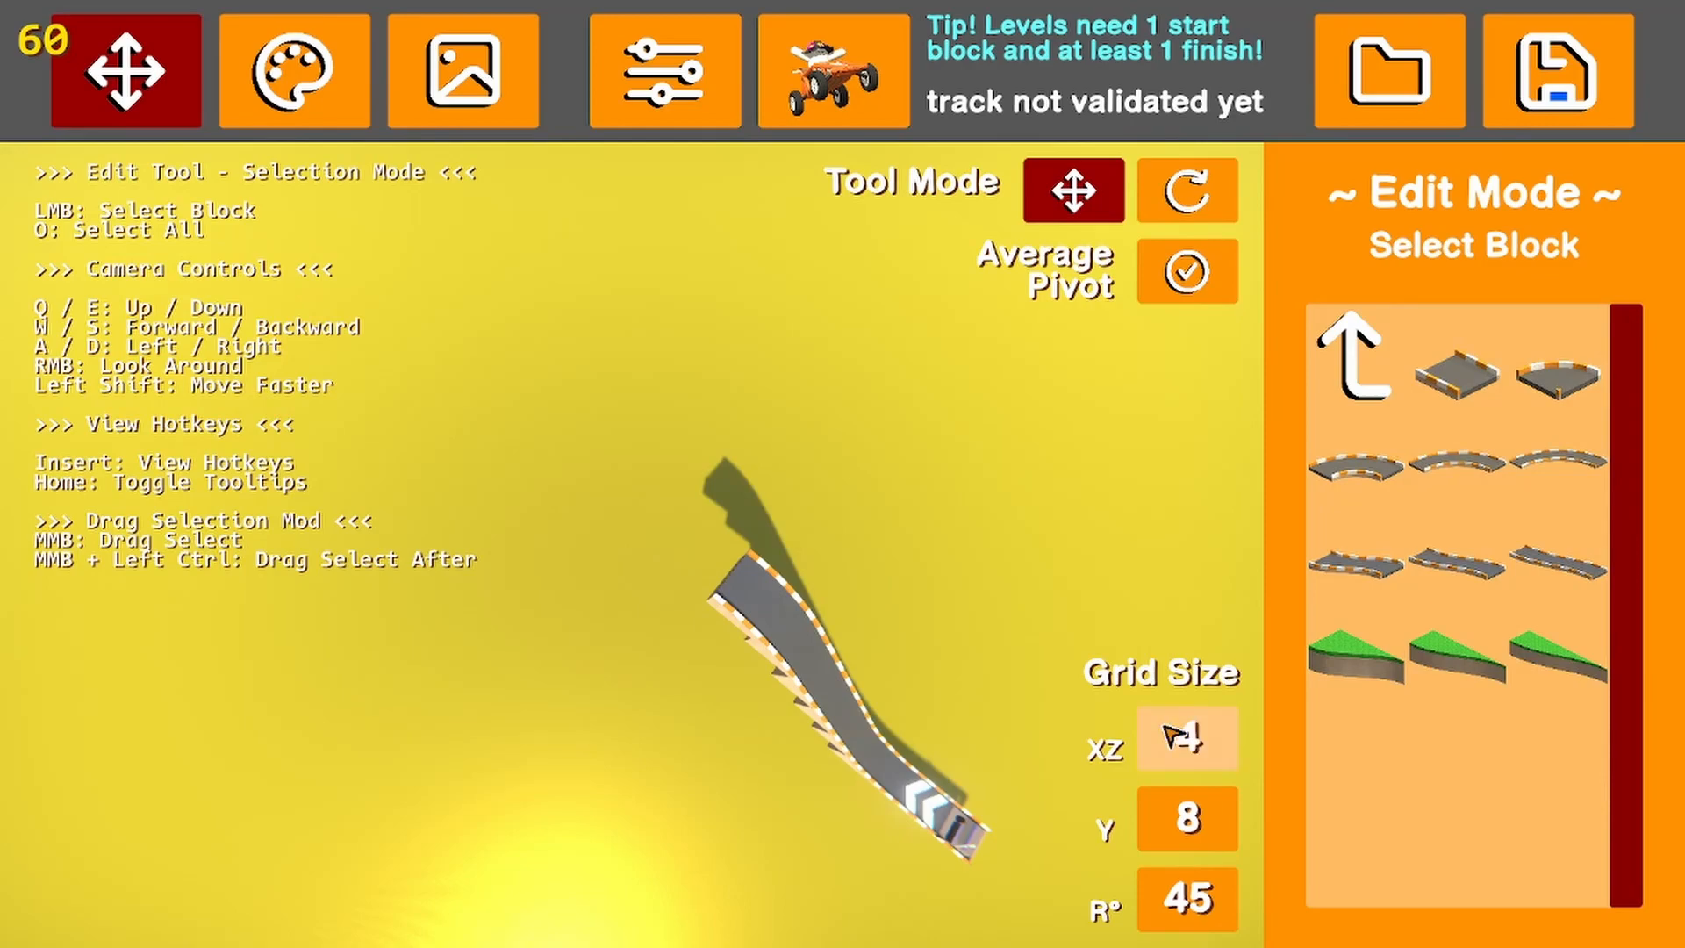
pyautogui.click(1459, 373)
pyautogui.scroll(-1, 722, 538)
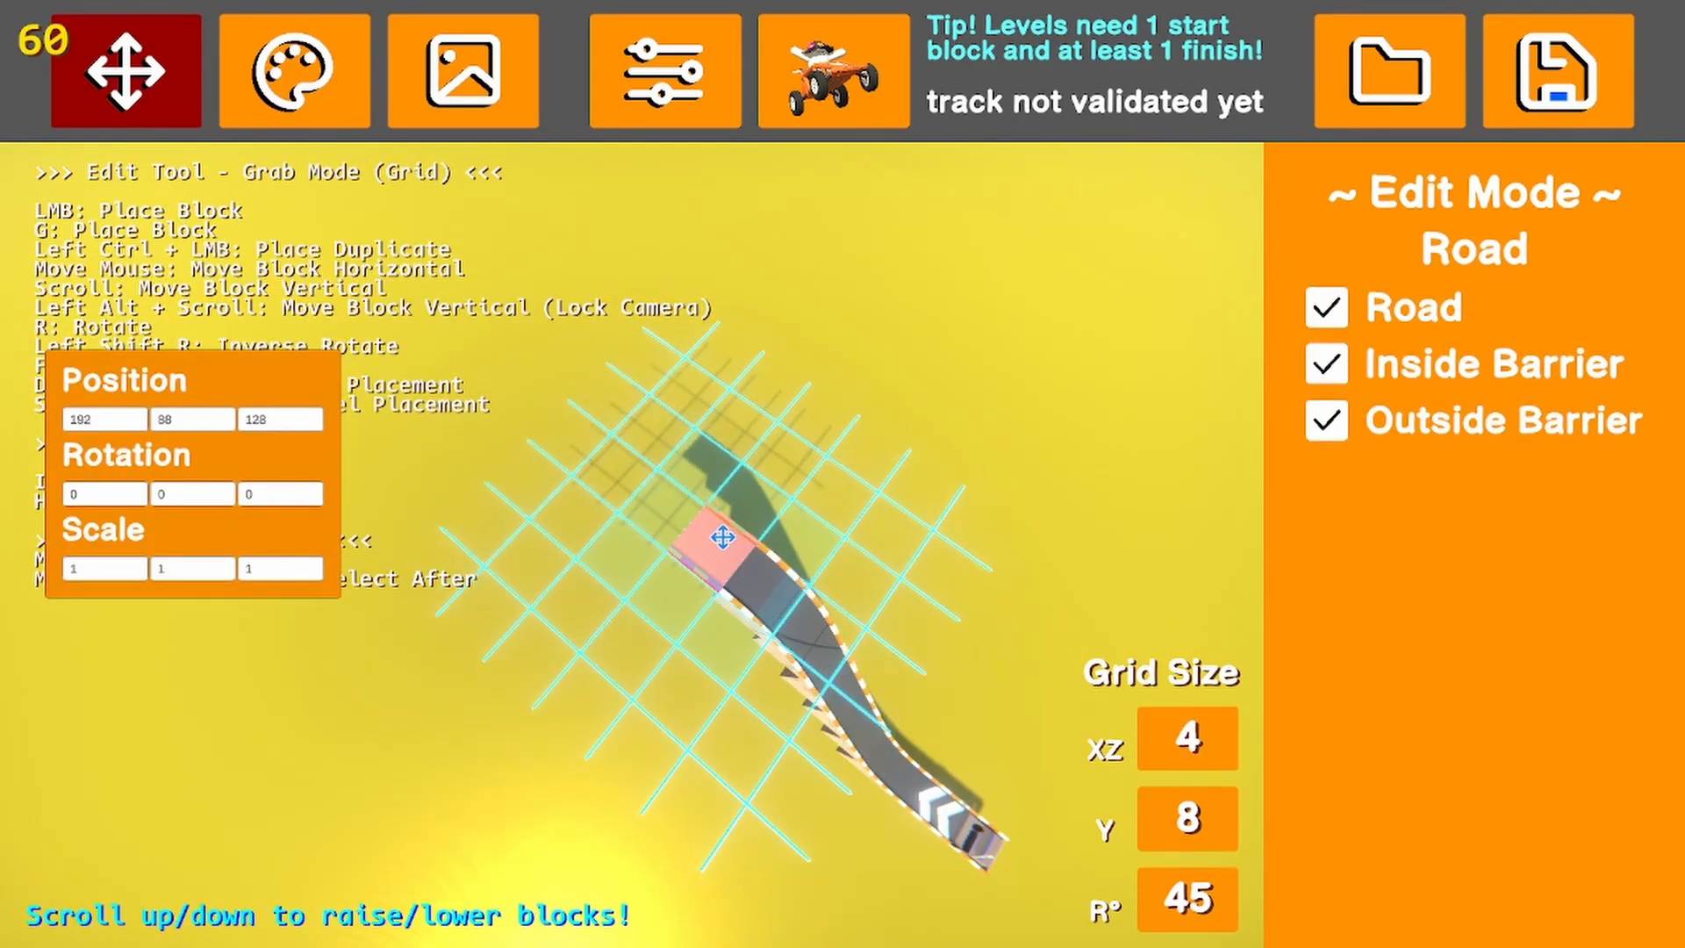
pyautogui.click(722, 538)
pyautogui.click(853, 459)
# Extend the flat section with more straight road blocks placed end to end, up to Z 208
pyautogui.moveTo(824, 578); pyautogui.dragTo(1204, 546, button='right')
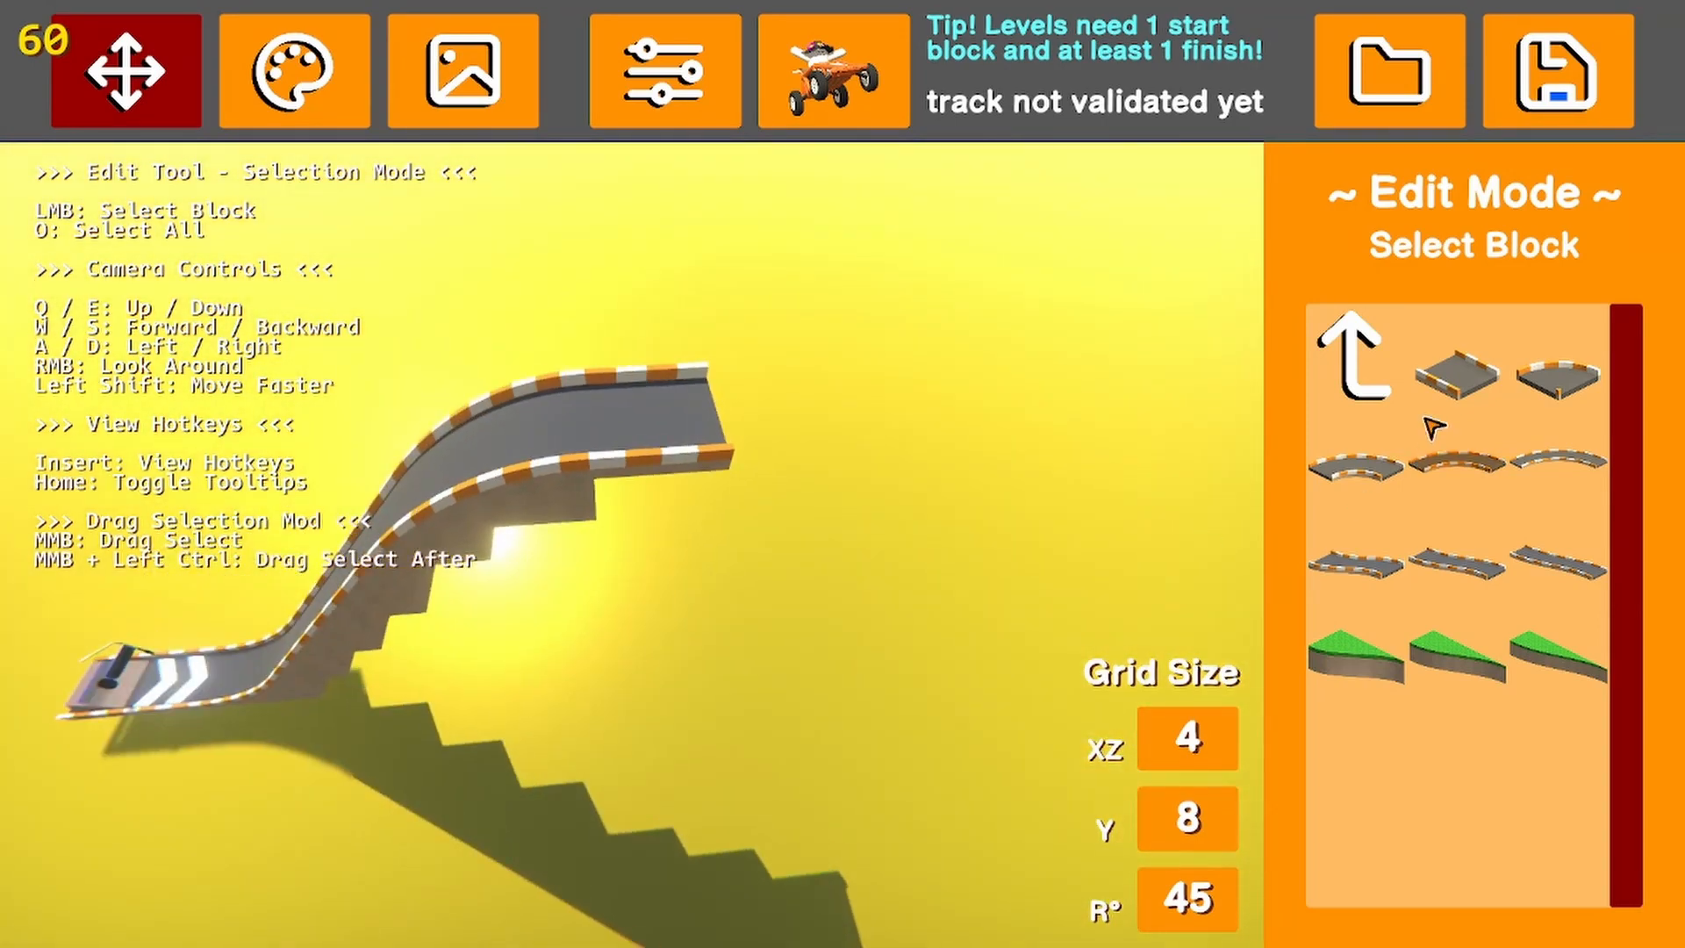
pyautogui.click(1457, 375)
pyautogui.click(875, 386)
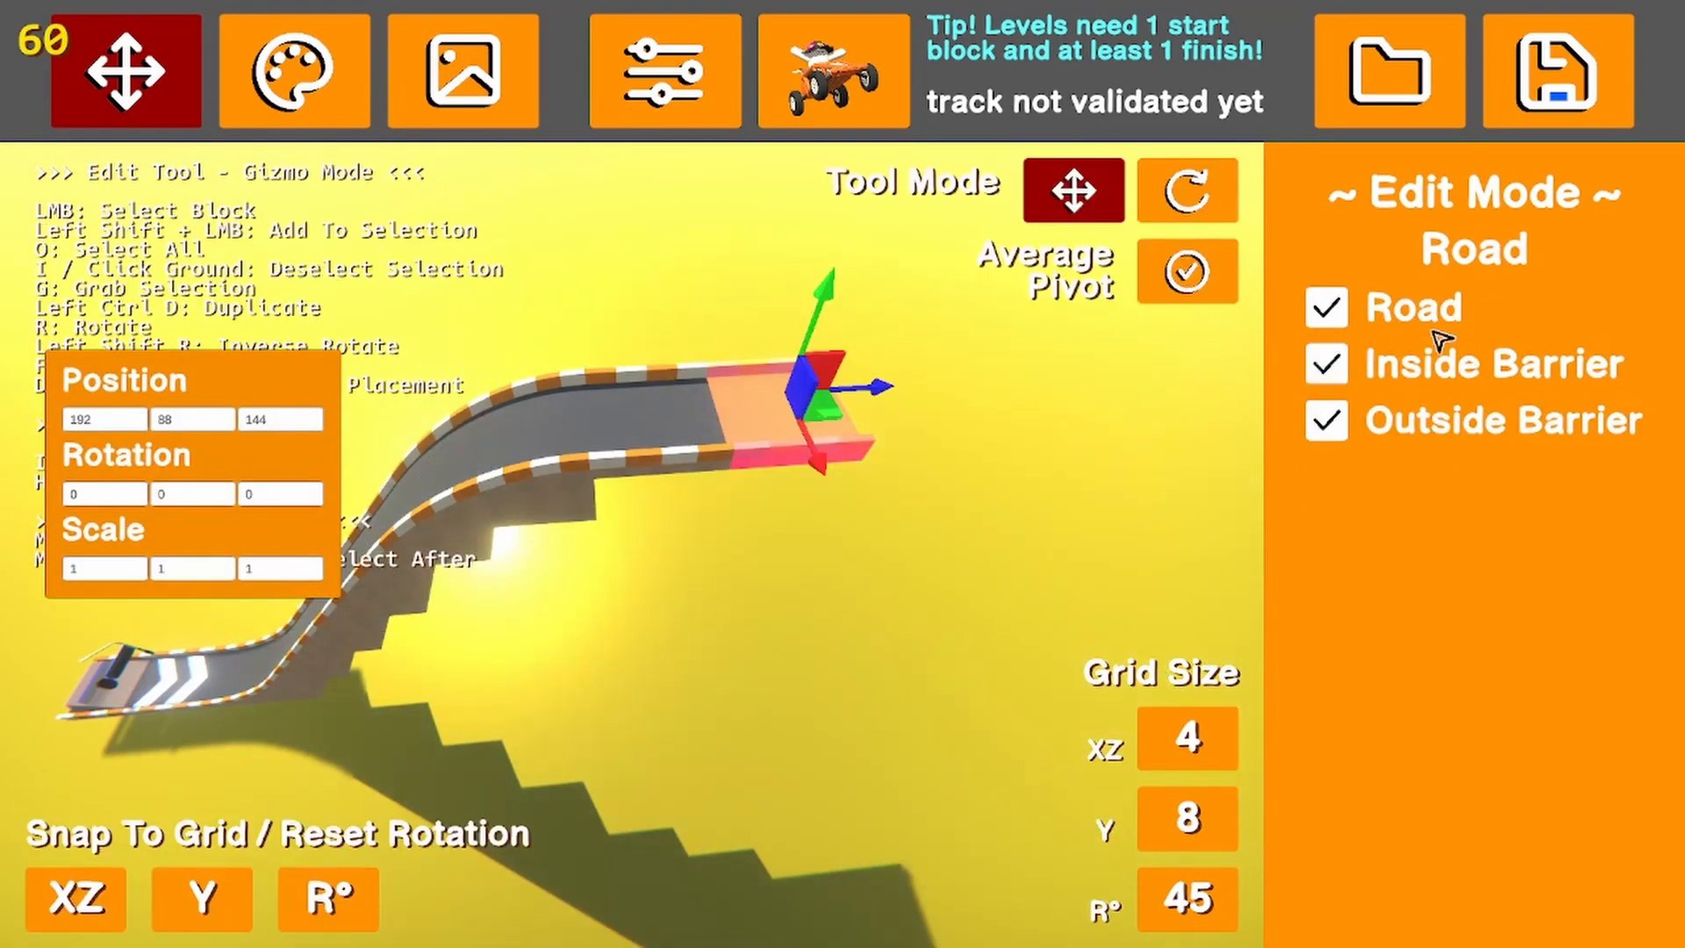
pyautogui.press('g')
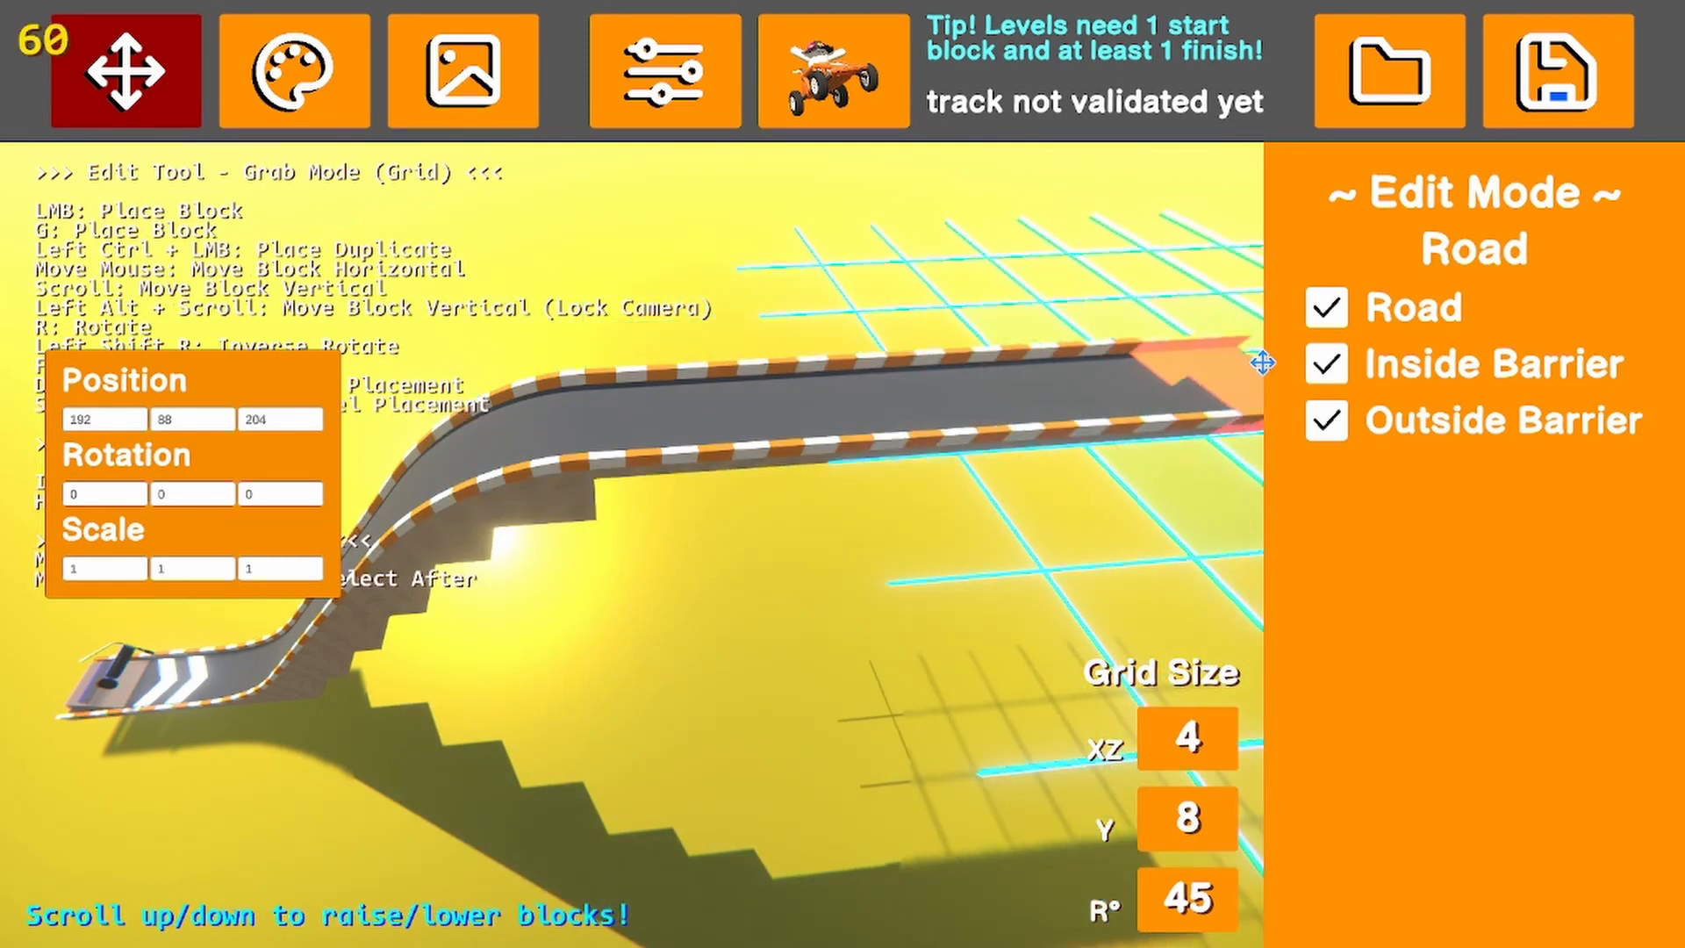
pyautogui.press('d')
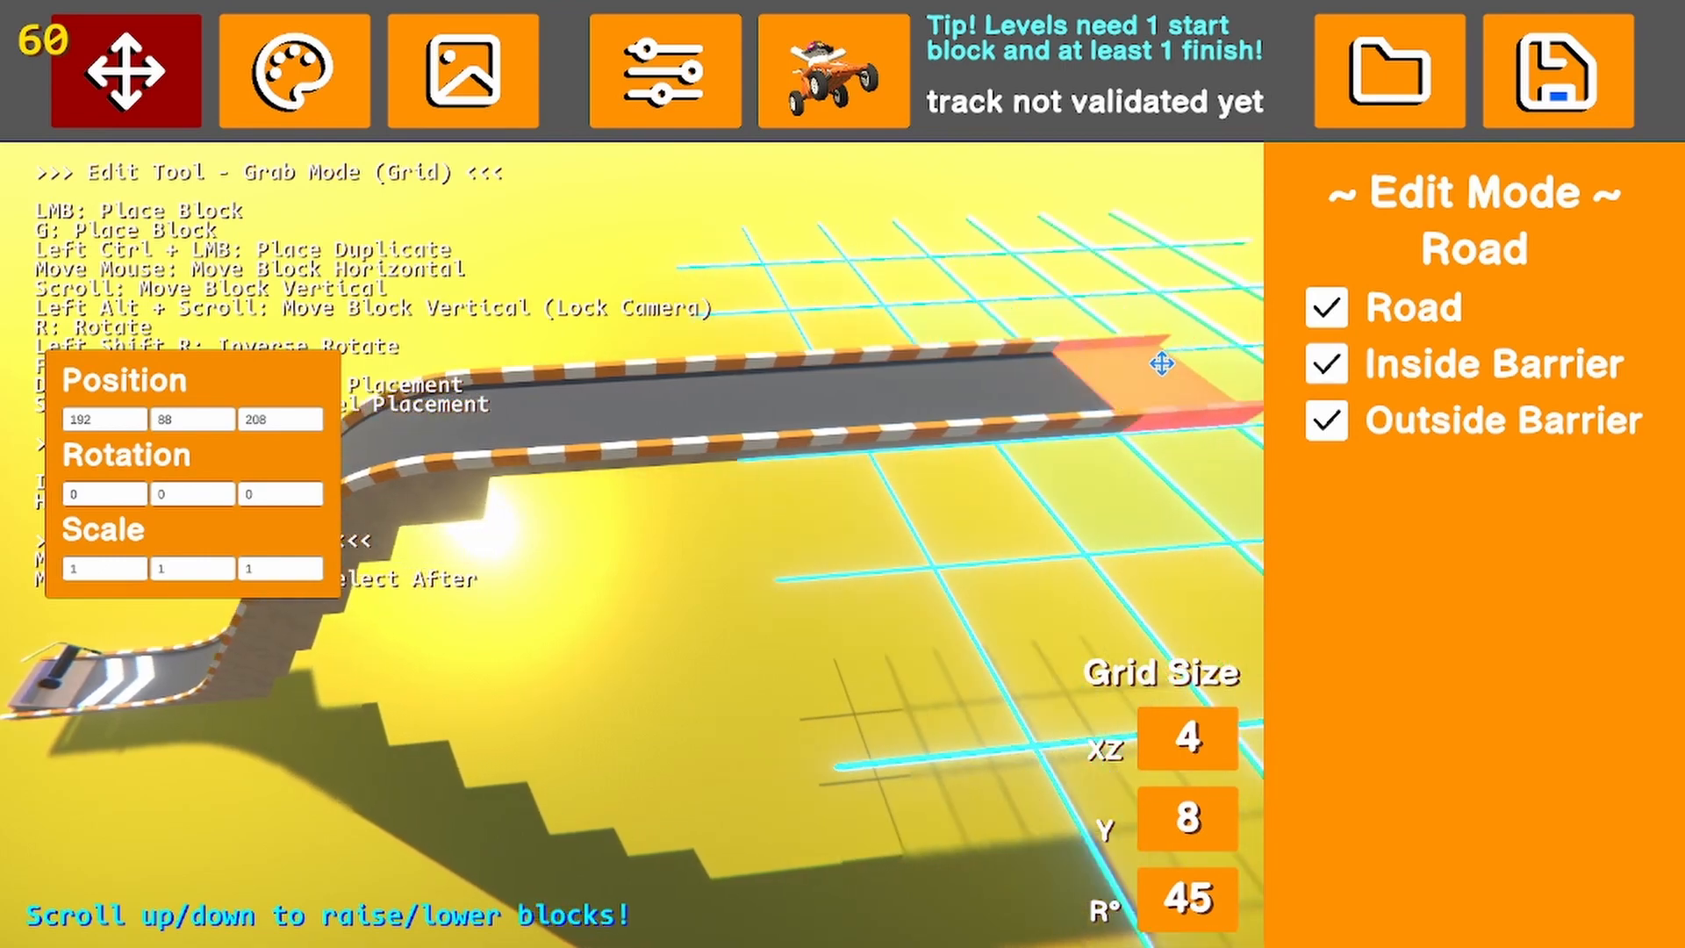
pyautogui.click(1161, 372)
pyautogui.click(918, 718)
# Select the booster after the start block to examine its force and speed settings, and deselect it
pyautogui.moveTo(913, 715); pyautogui.dragTo(700, 651, button='right')
pyautogui.moveTo(744, 660); pyautogui.dragTo(702, 648, button='right')
pyautogui.press('a')
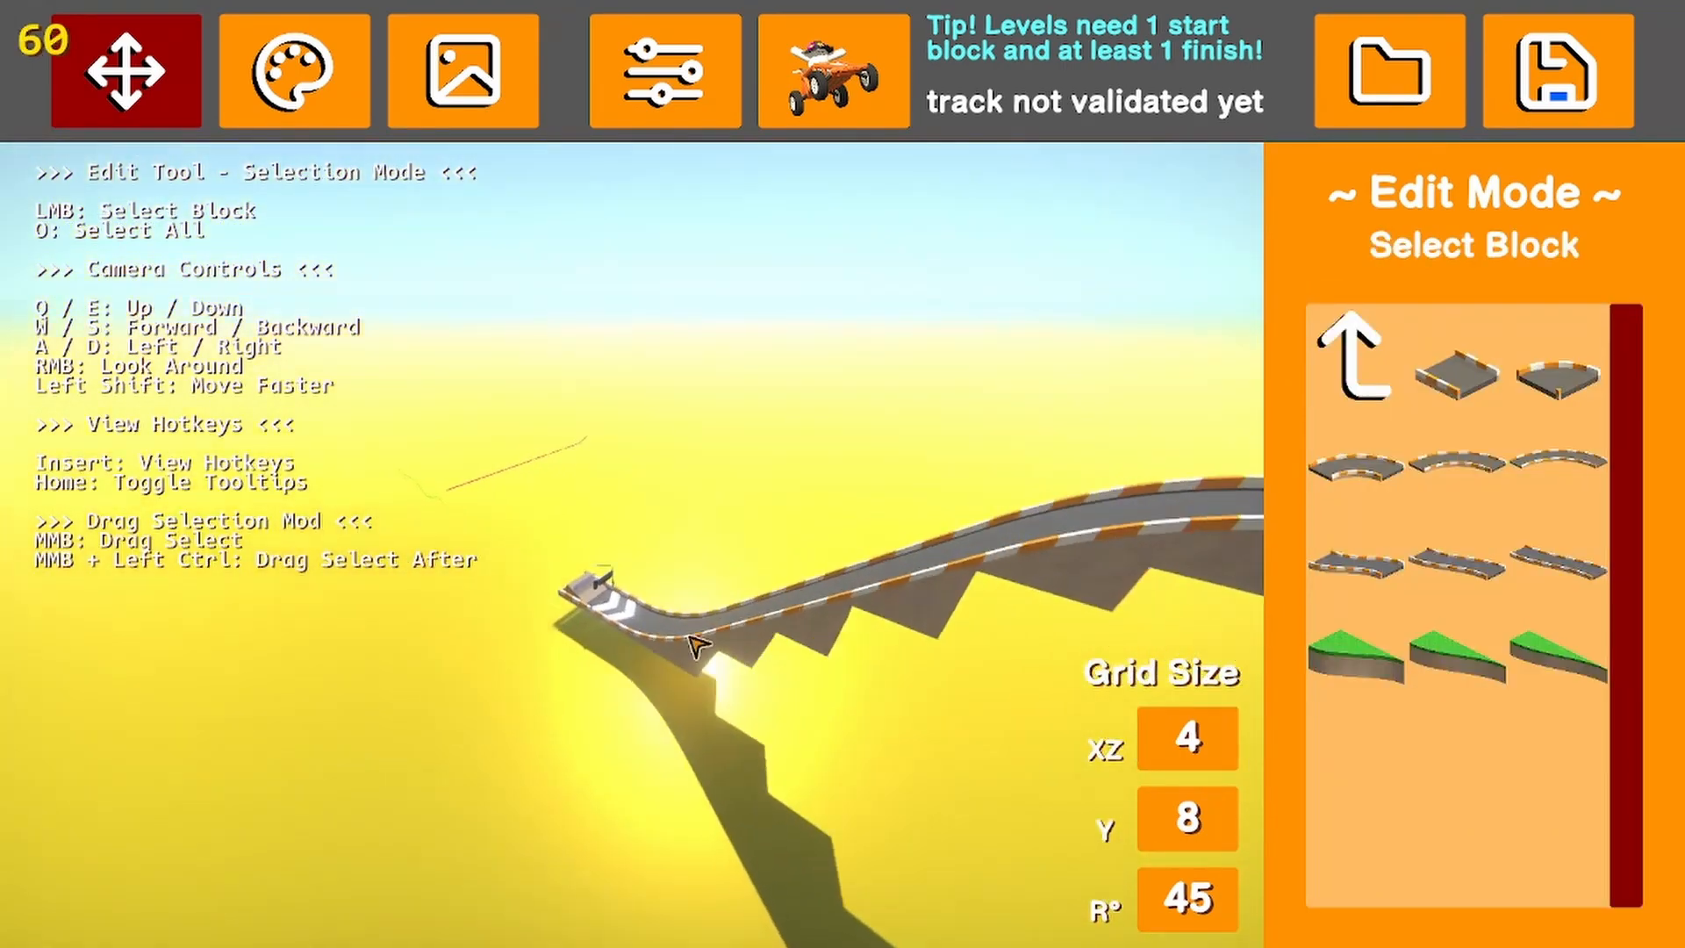
pyautogui.click(635, 621)
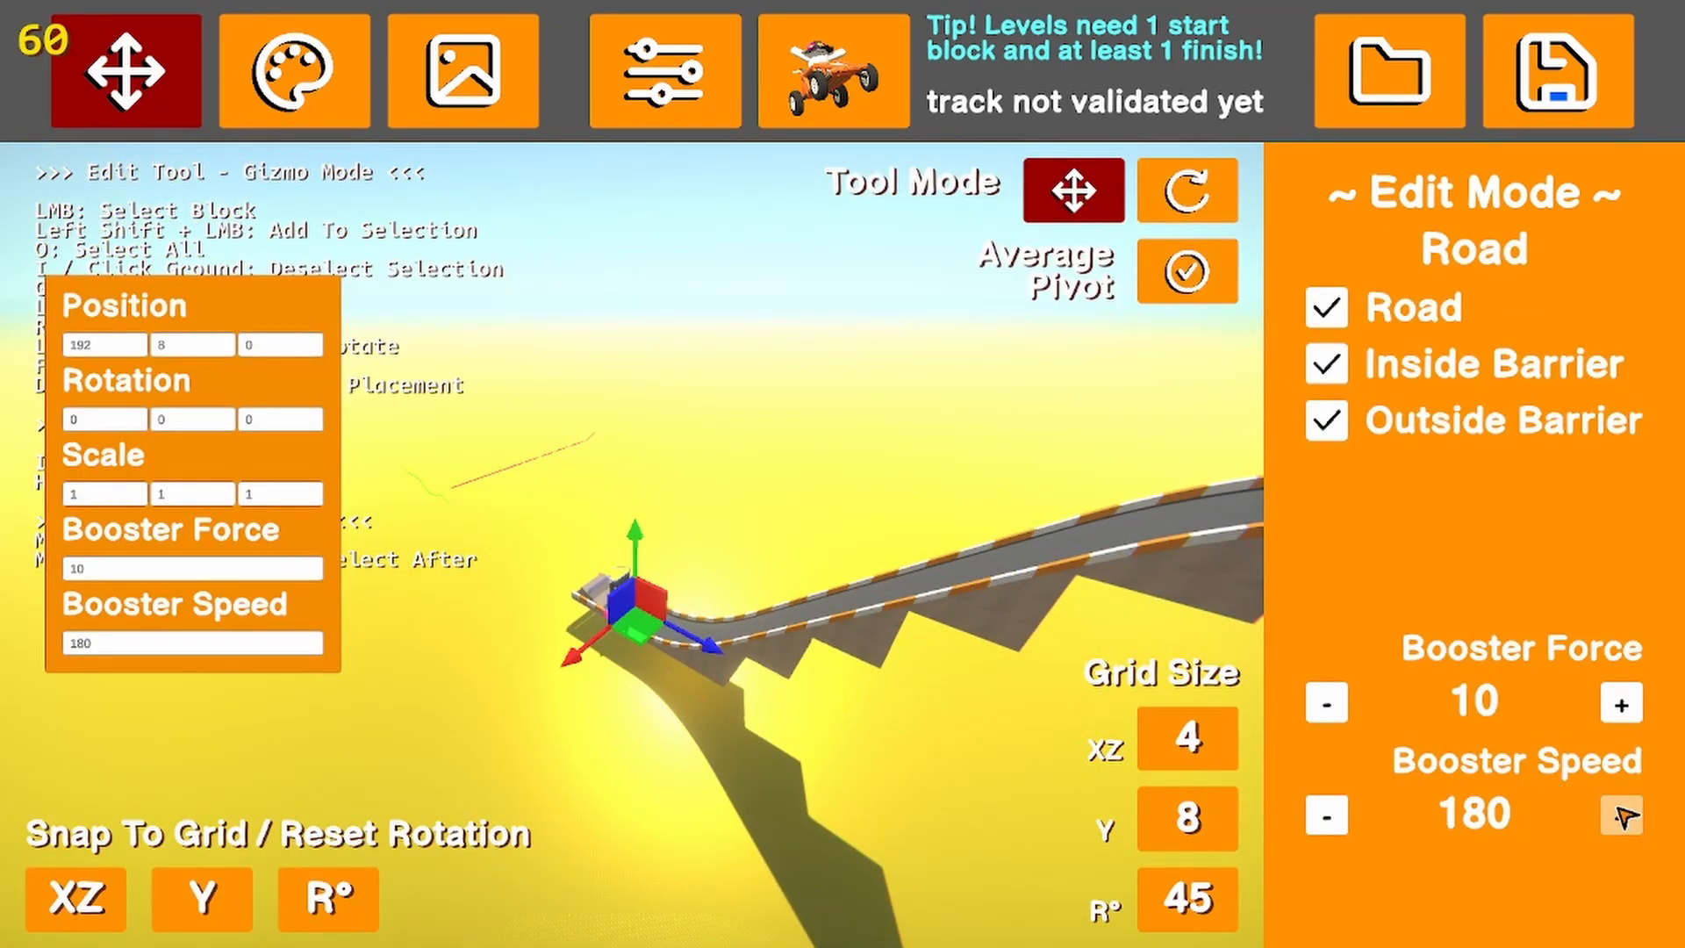
pyautogui.click(816, 816)
pyautogui.press('d')
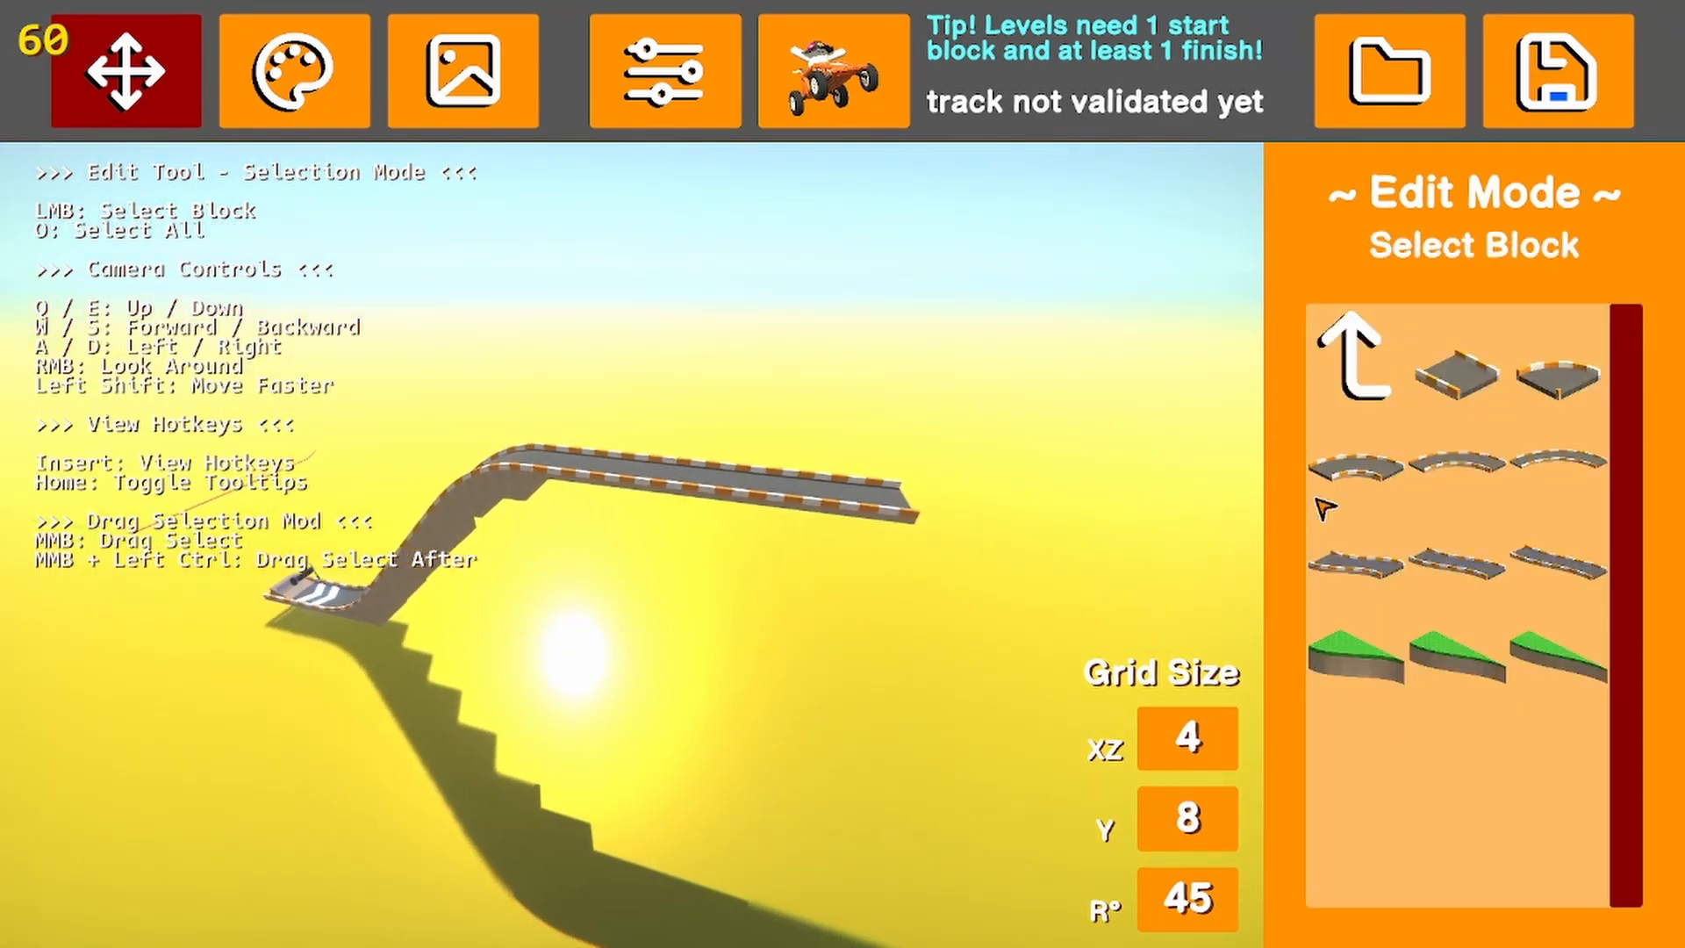
# Place the long widening road piece, raised to track height, at the far end of the flat straight section
pyautogui.click(1354, 356)
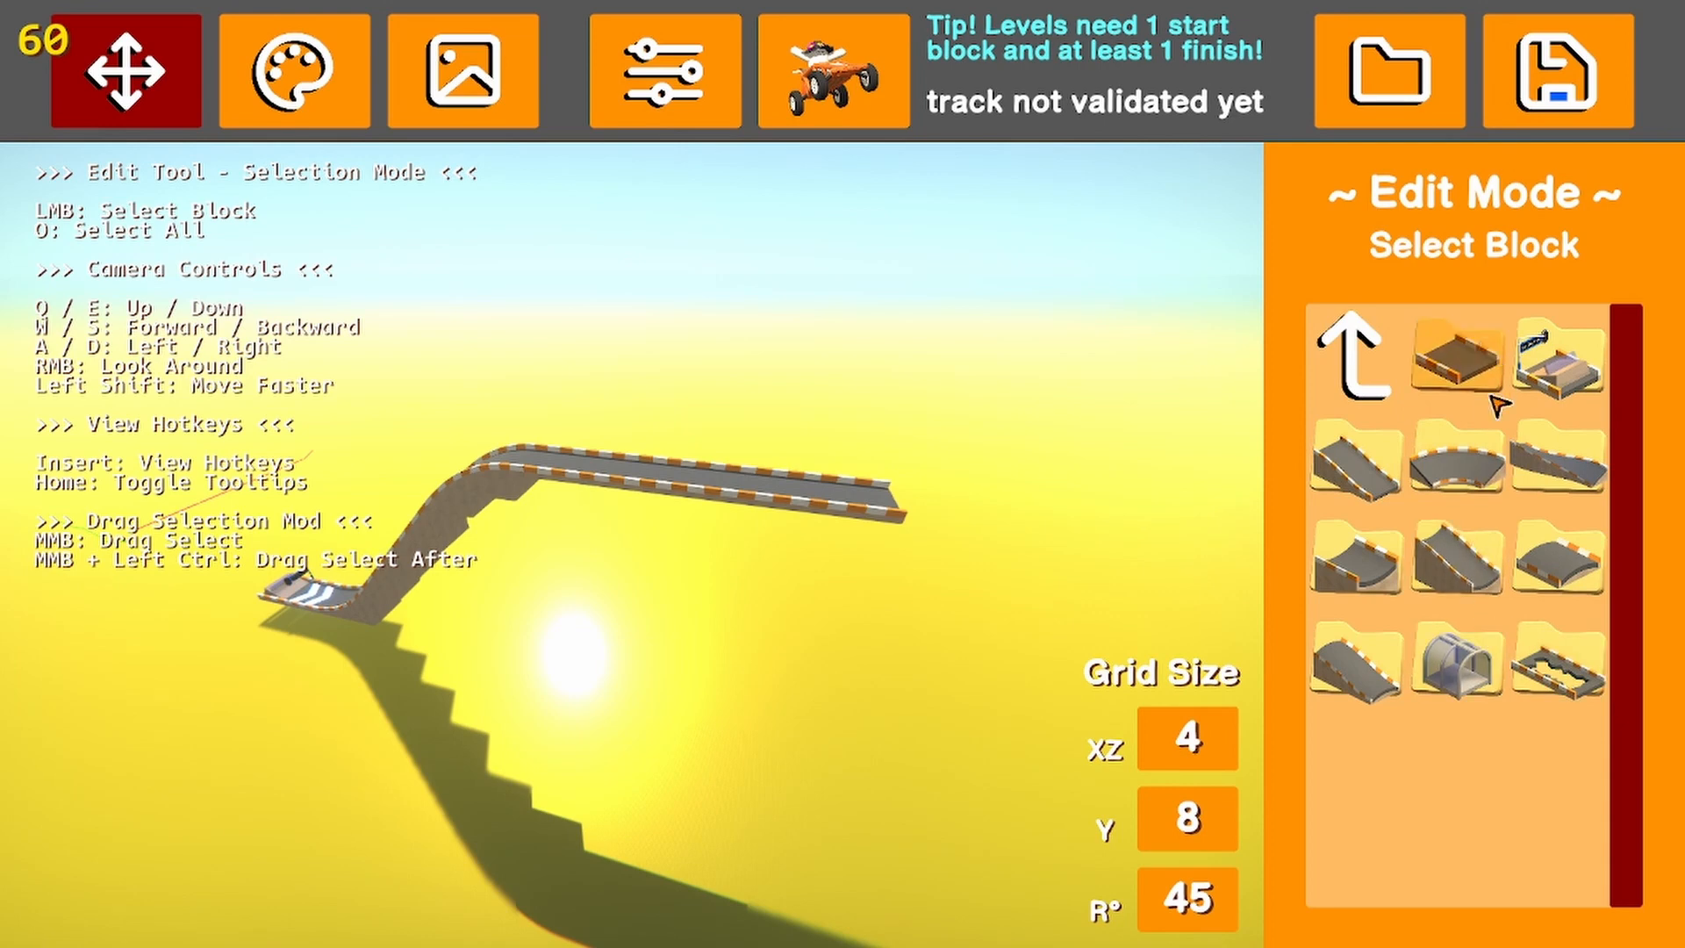
pyautogui.click(1497, 457)
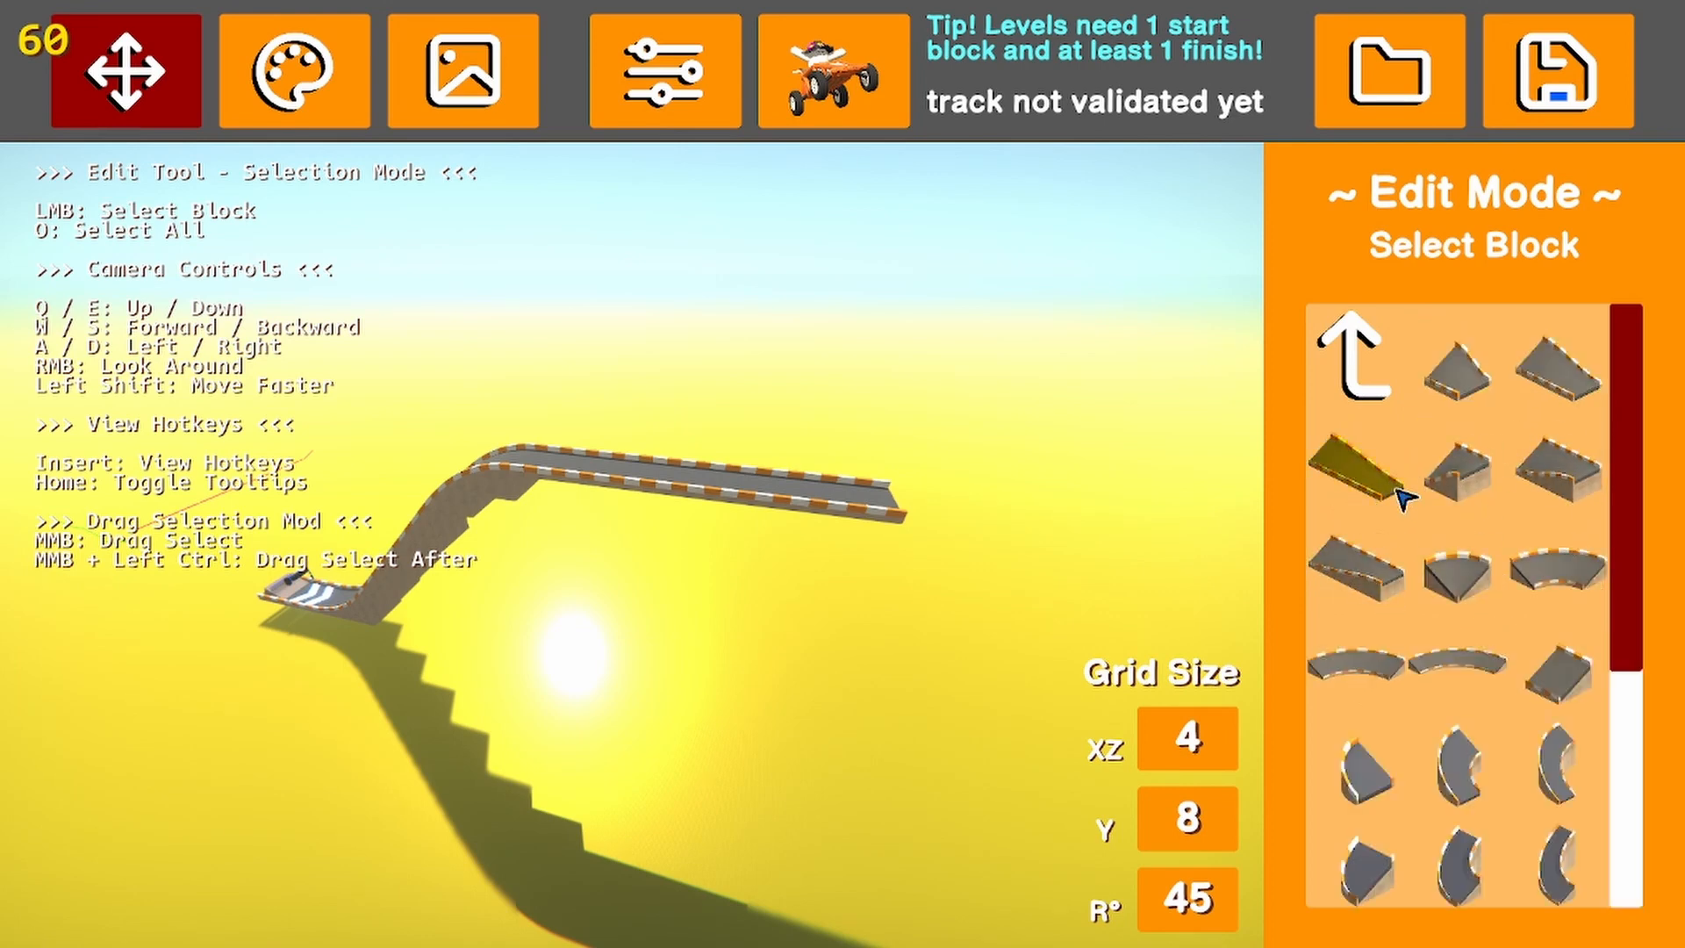
pyautogui.click(1356, 469)
pyautogui.press('w')
pyautogui.press('d')
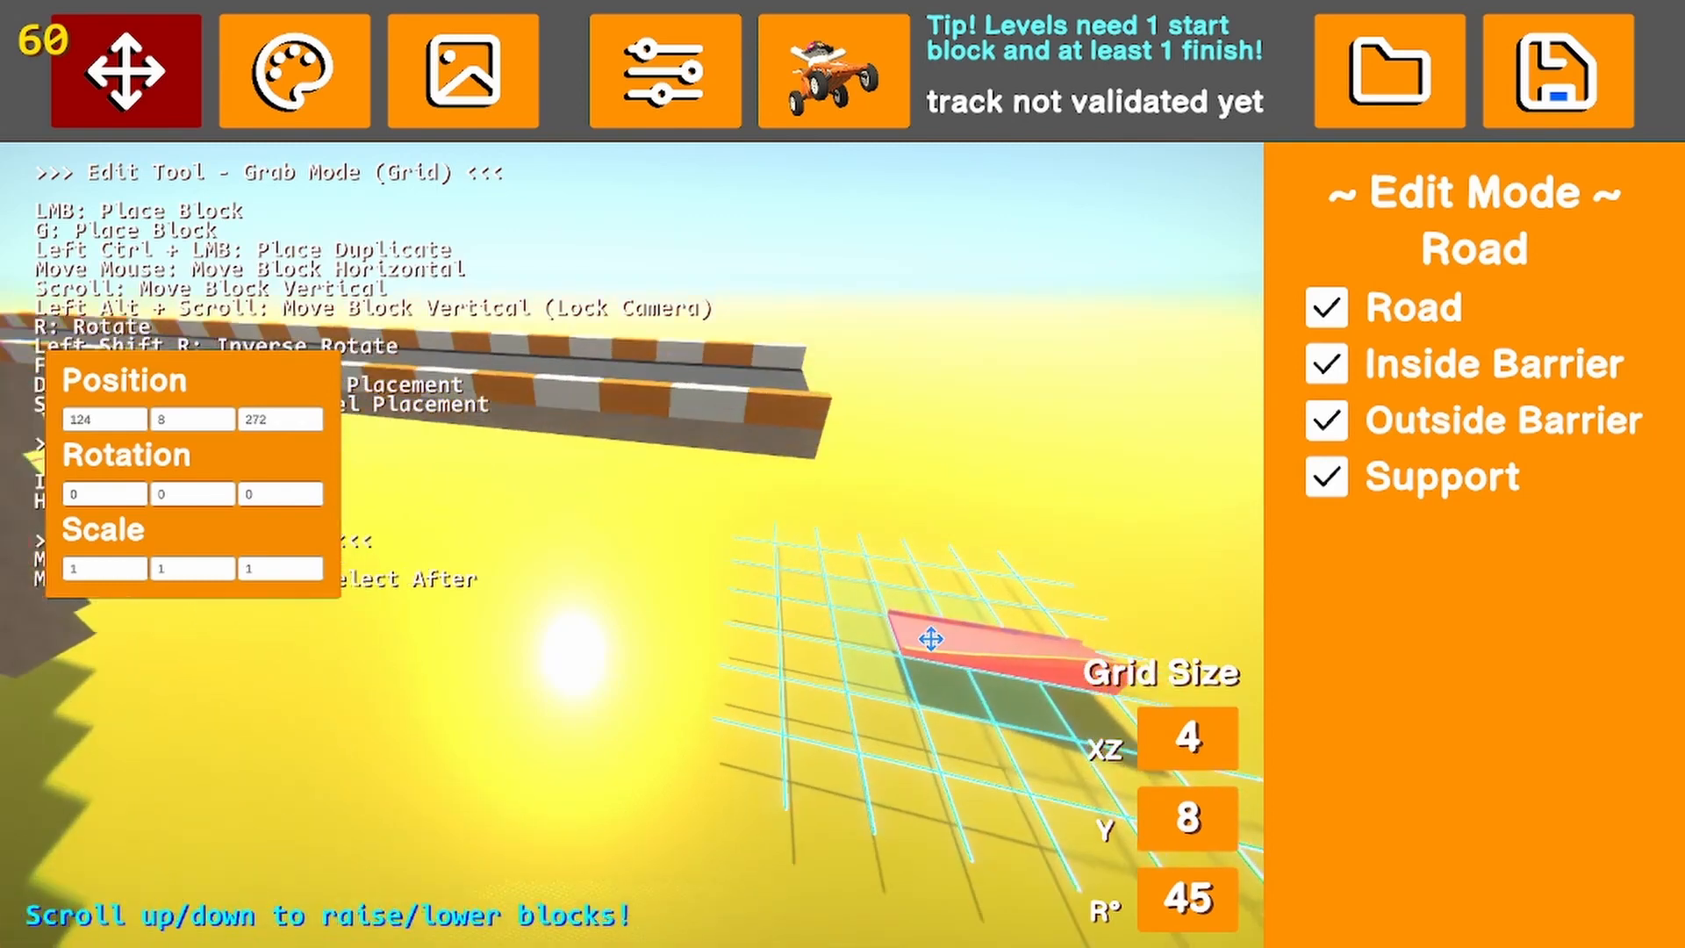
pyautogui.scroll(9, 640, 779)
pyautogui.scroll(2, 636, 795)
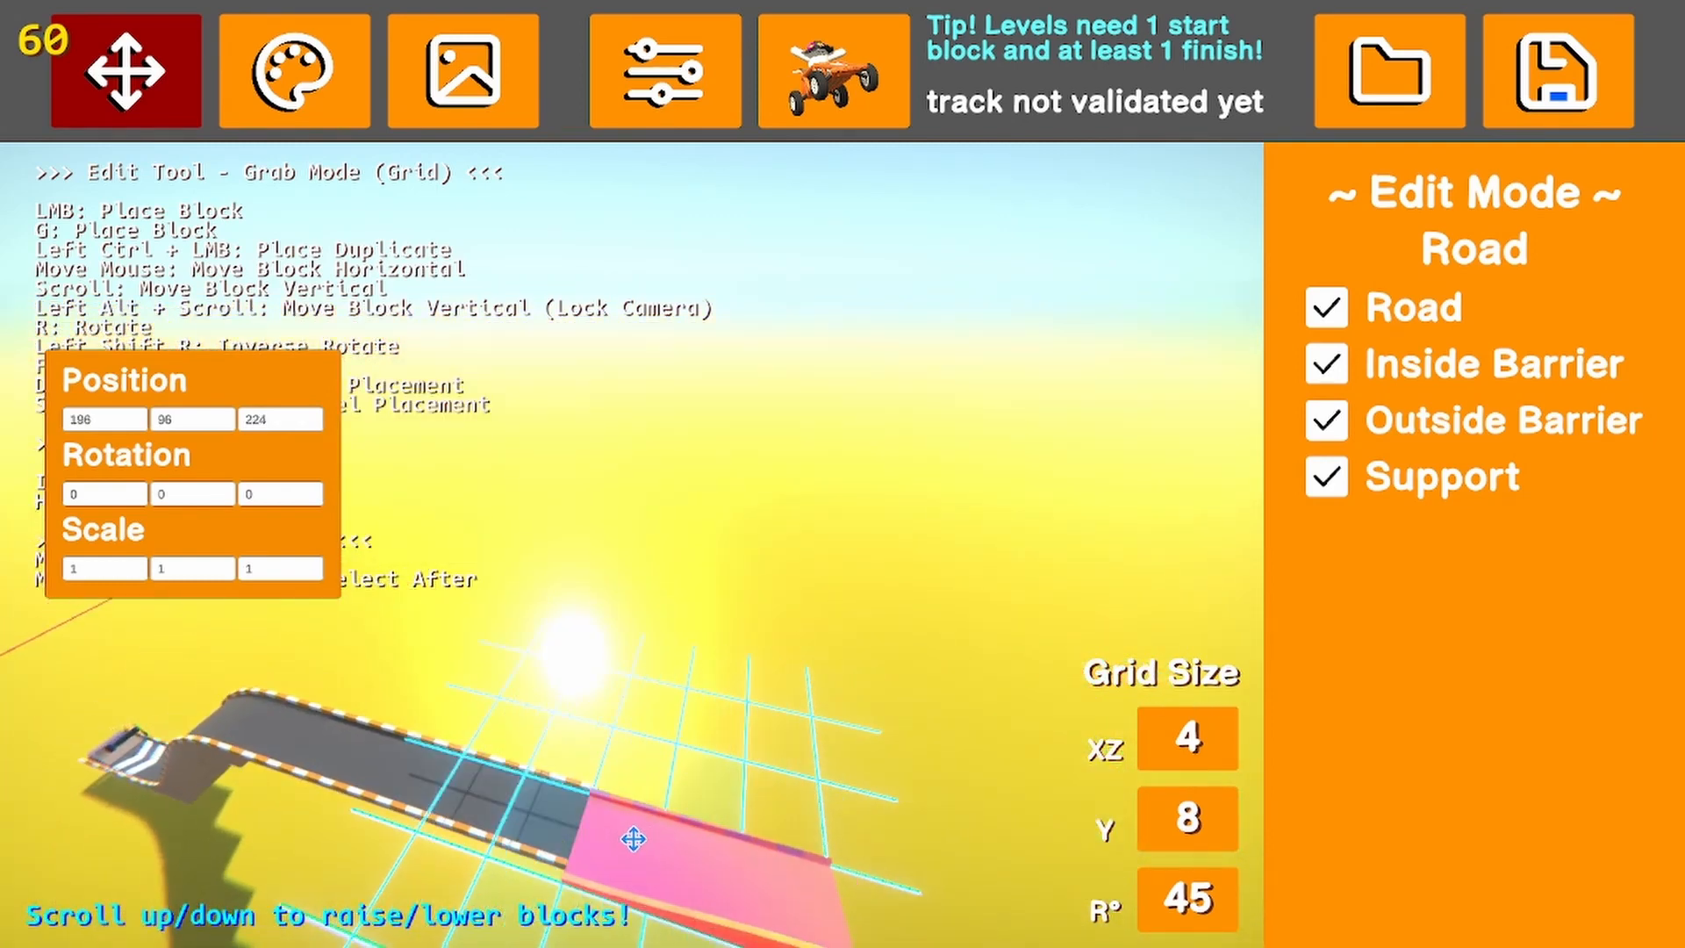
pyautogui.click(636, 809)
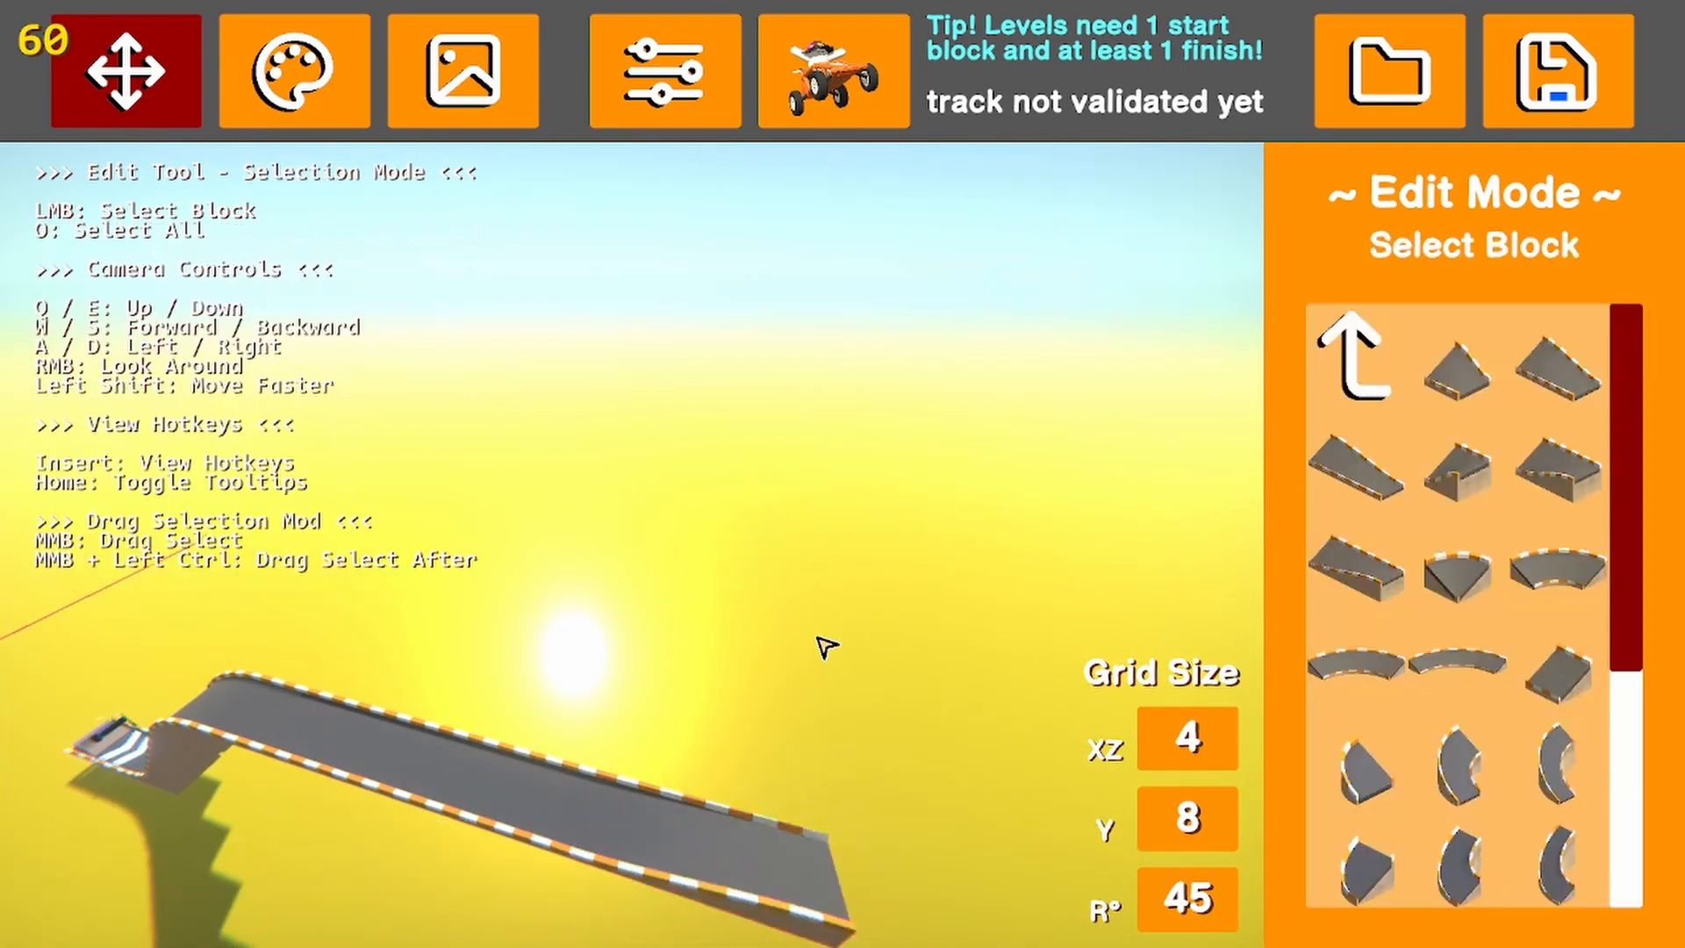
pyautogui.moveTo(824, 647); pyautogui.dragTo(1141, 711, button='right')
pyautogui.press('w')
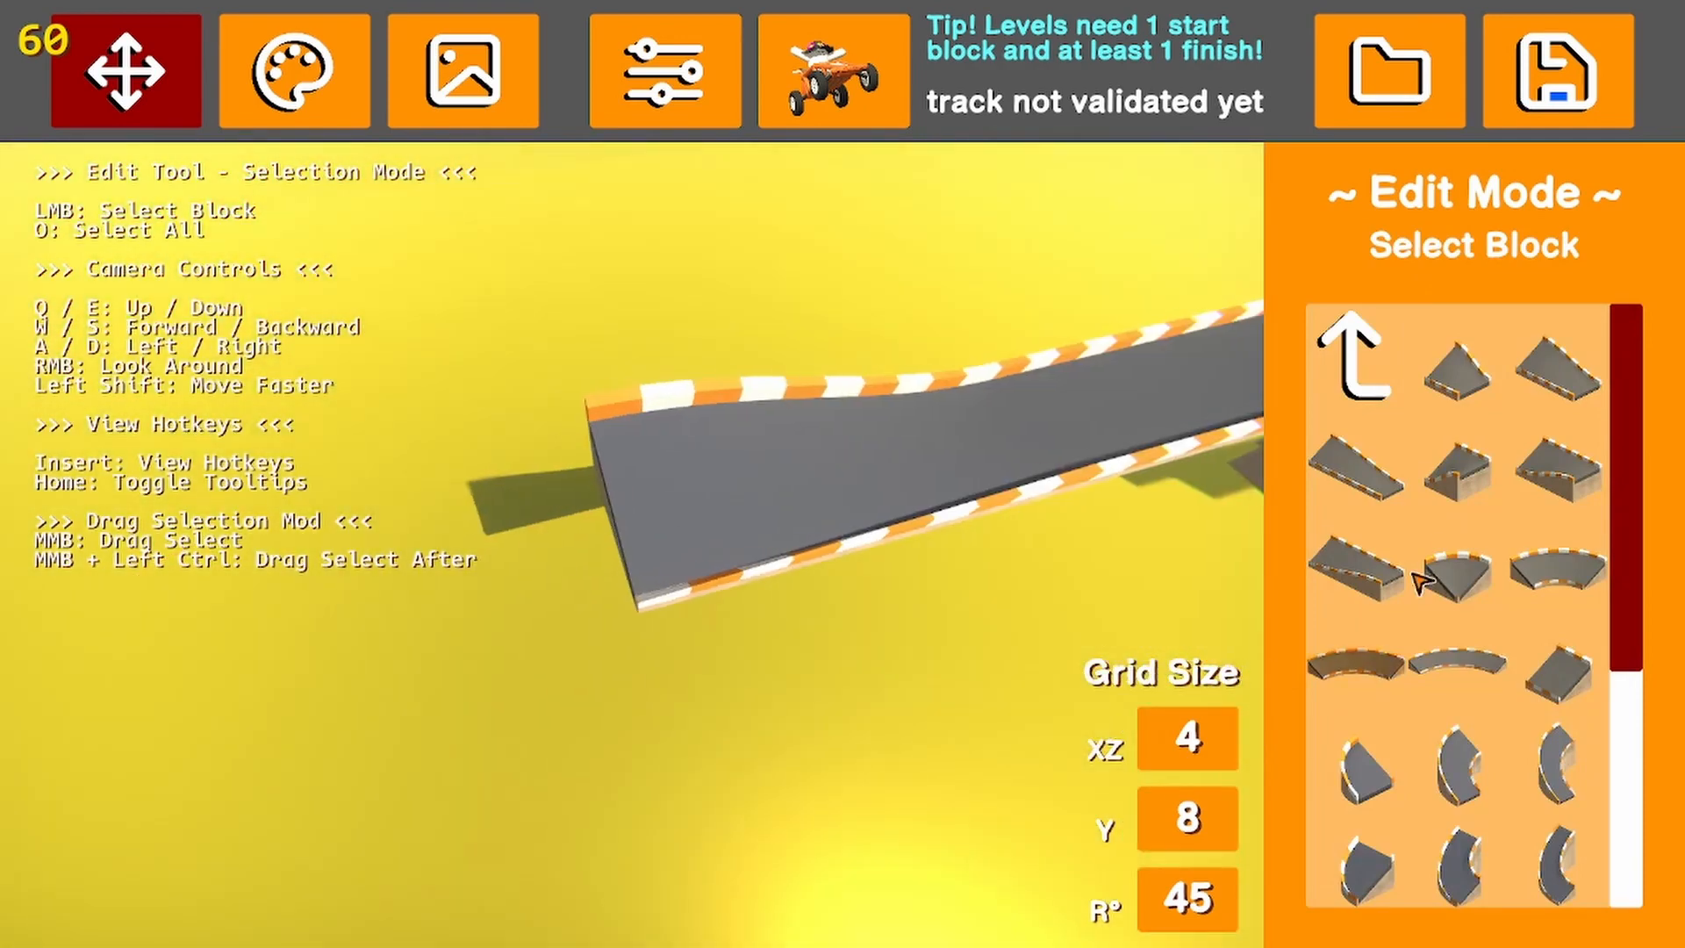
# Place a wide Road Curve at the end of the widening section at position 192, 88, 272
pyautogui.click(1473, 671)
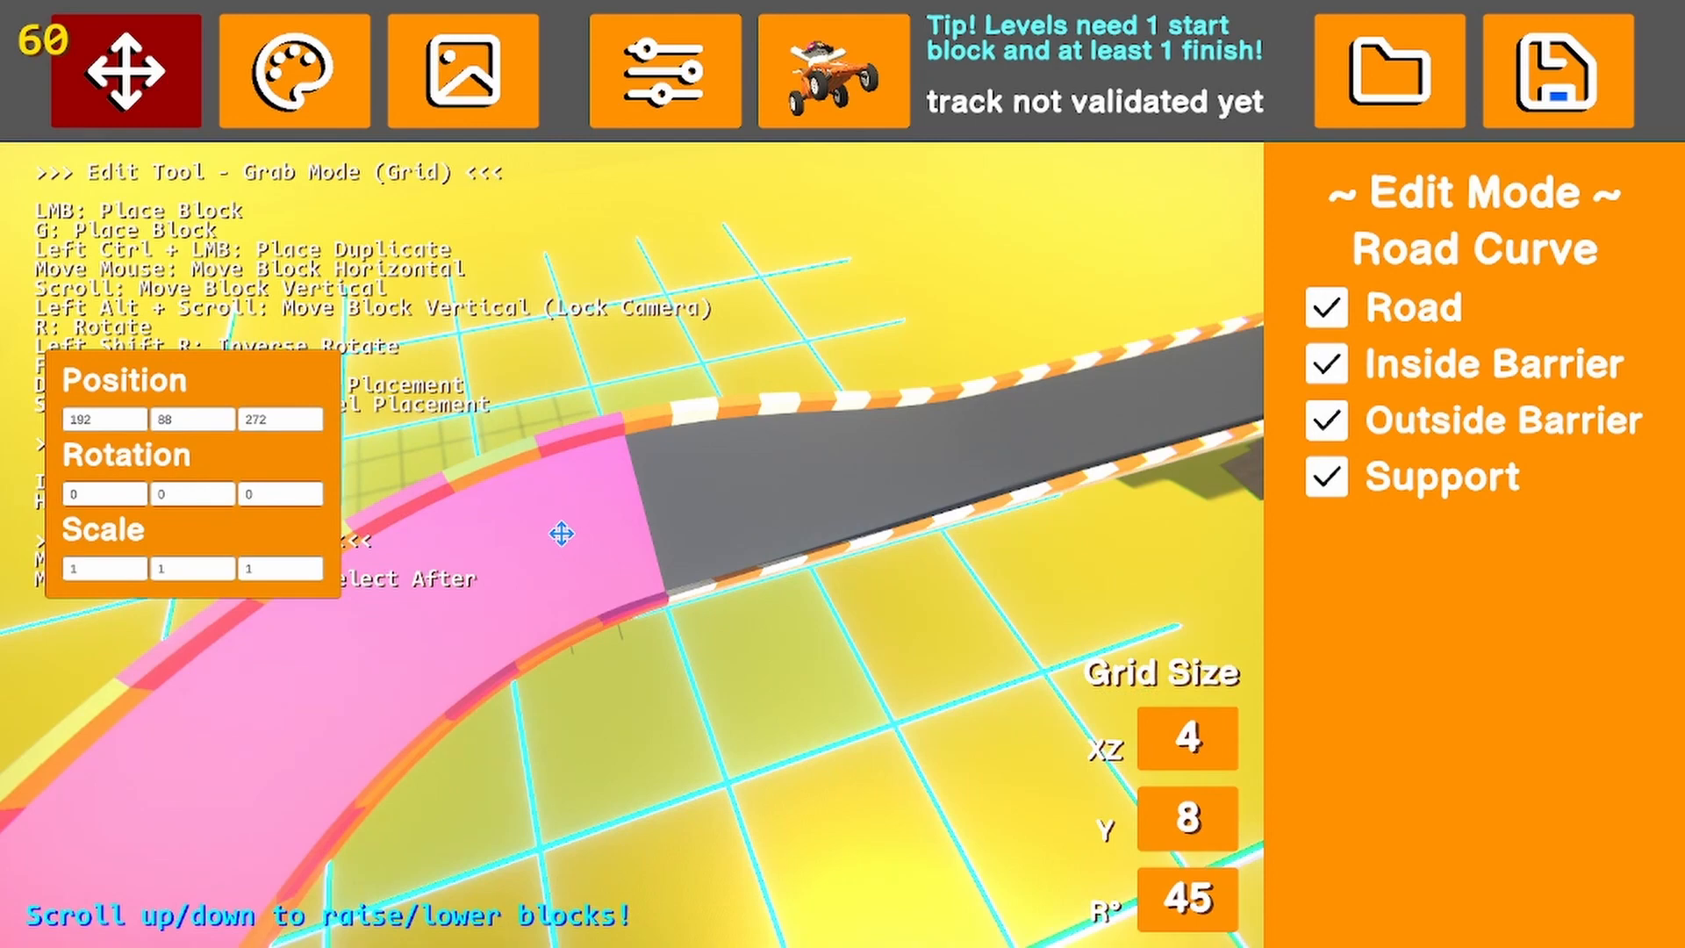
pyautogui.click(562, 534)
pyautogui.click(848, 693)
pyautogui.moveTo(847, 694); pyautogui.dragTo(1303, 550, button='right')
pyautogui.press('a')
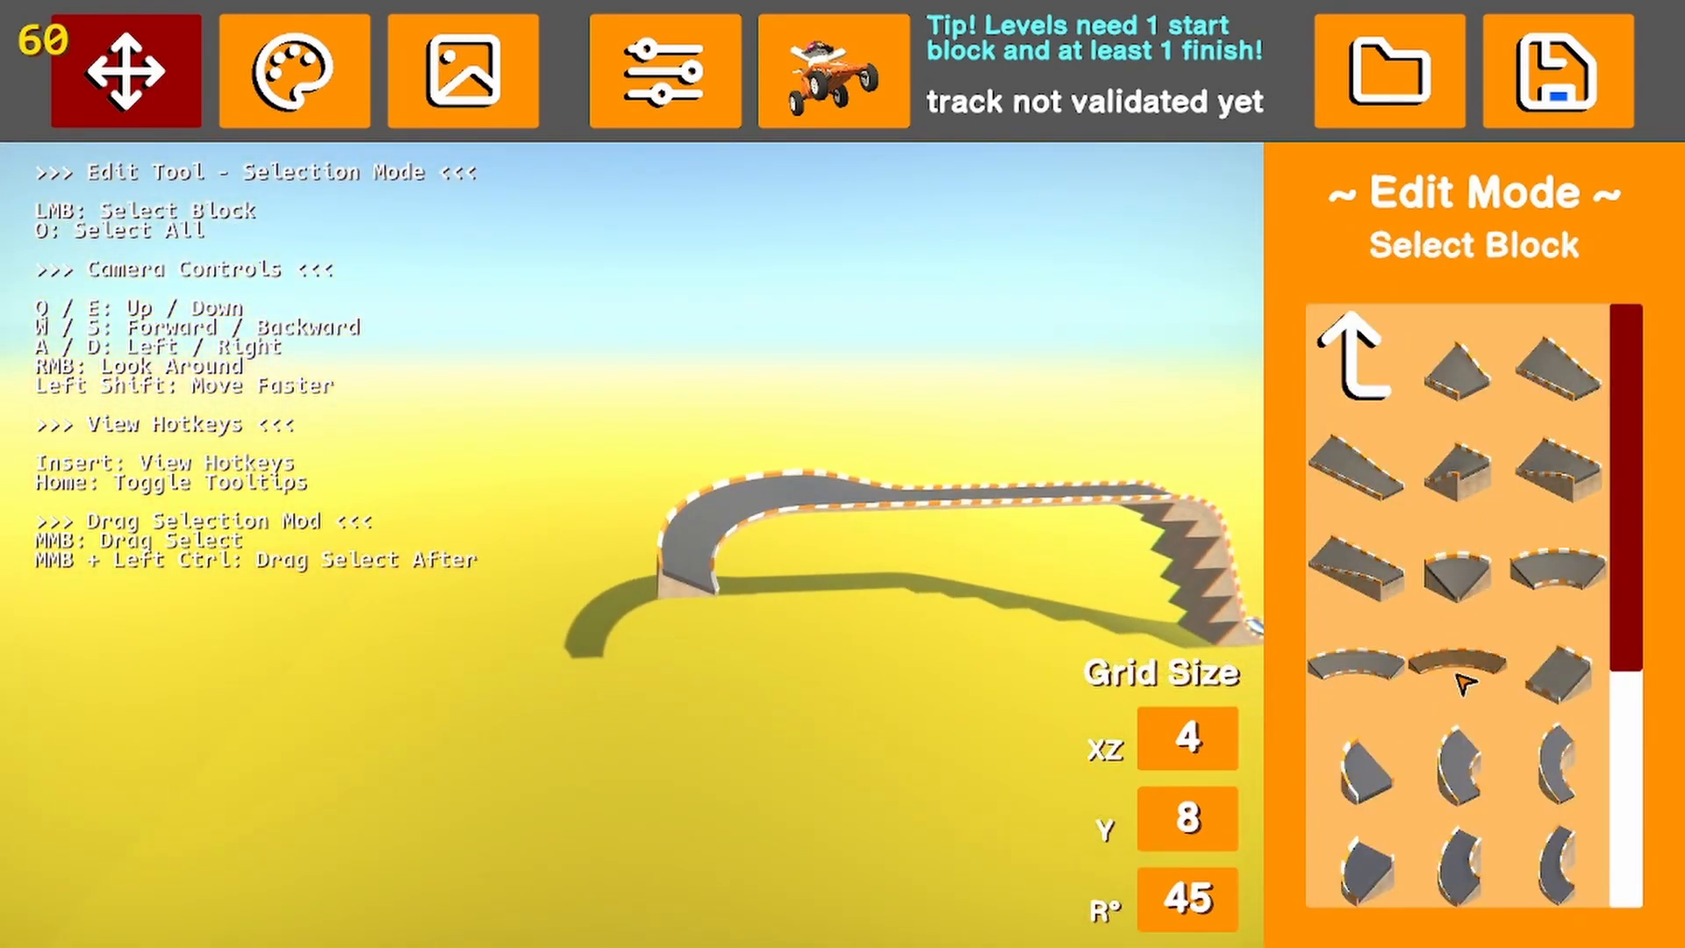
# Place a wide descending road piece, rotated 90 degrees, at the end of the curve at position 80, 80, 304
pyautogui.click(1354, 400)
pyautogui.click(1588, 472)
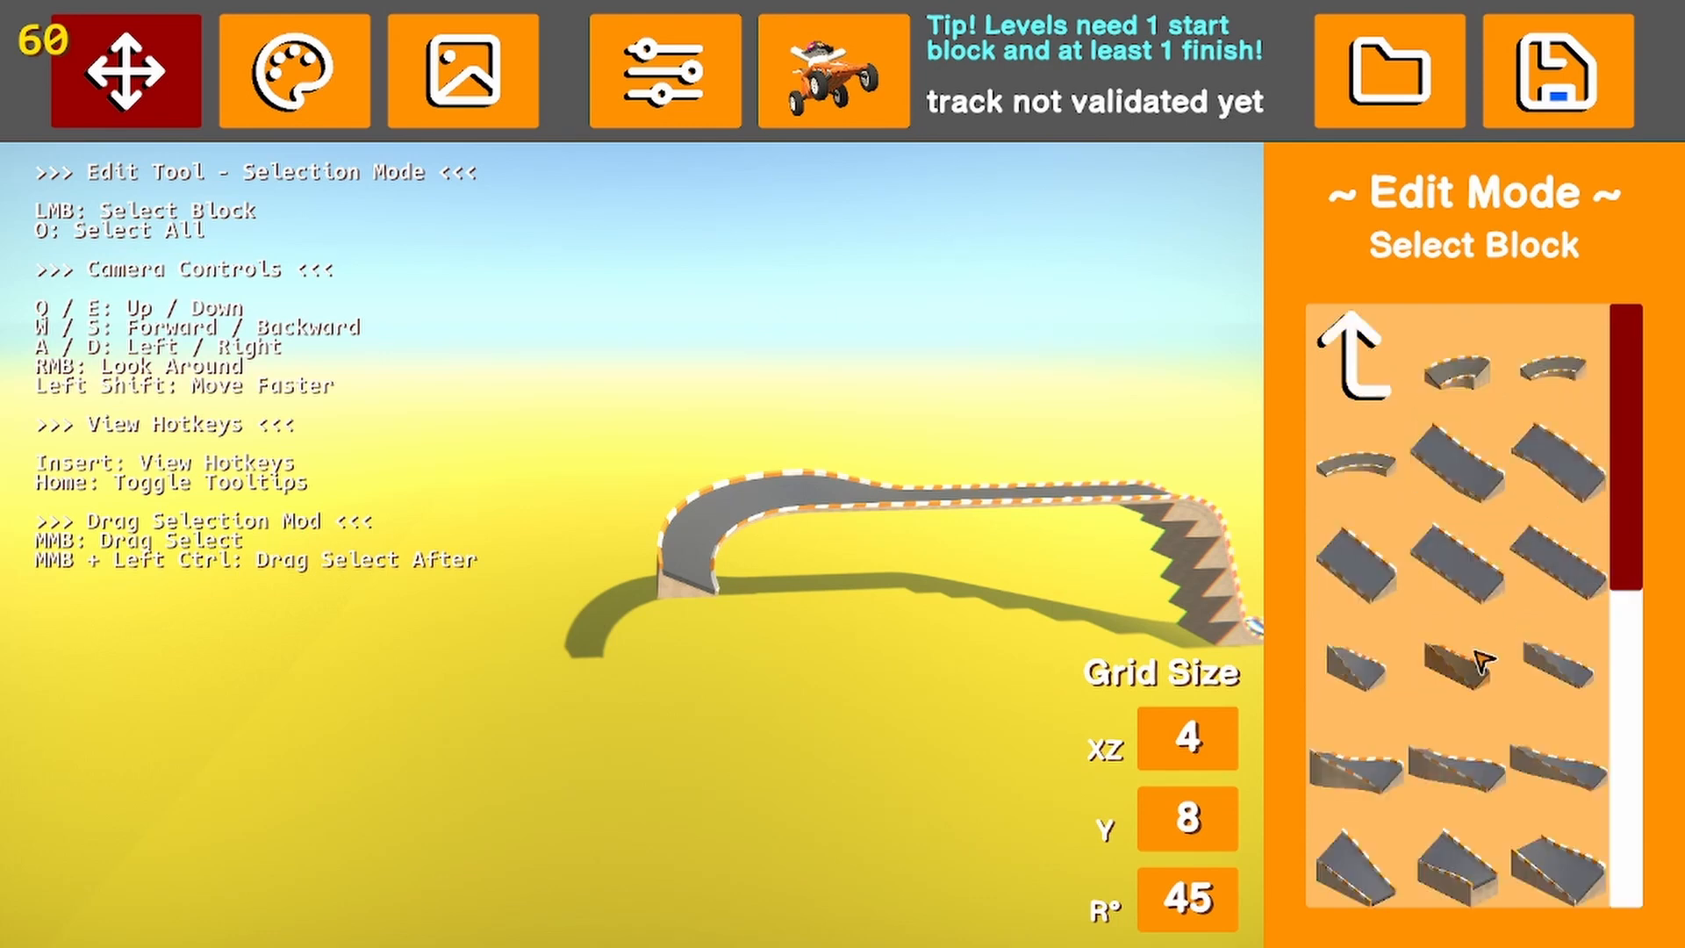
pyautogui.scroll(-3, 1399, 850)
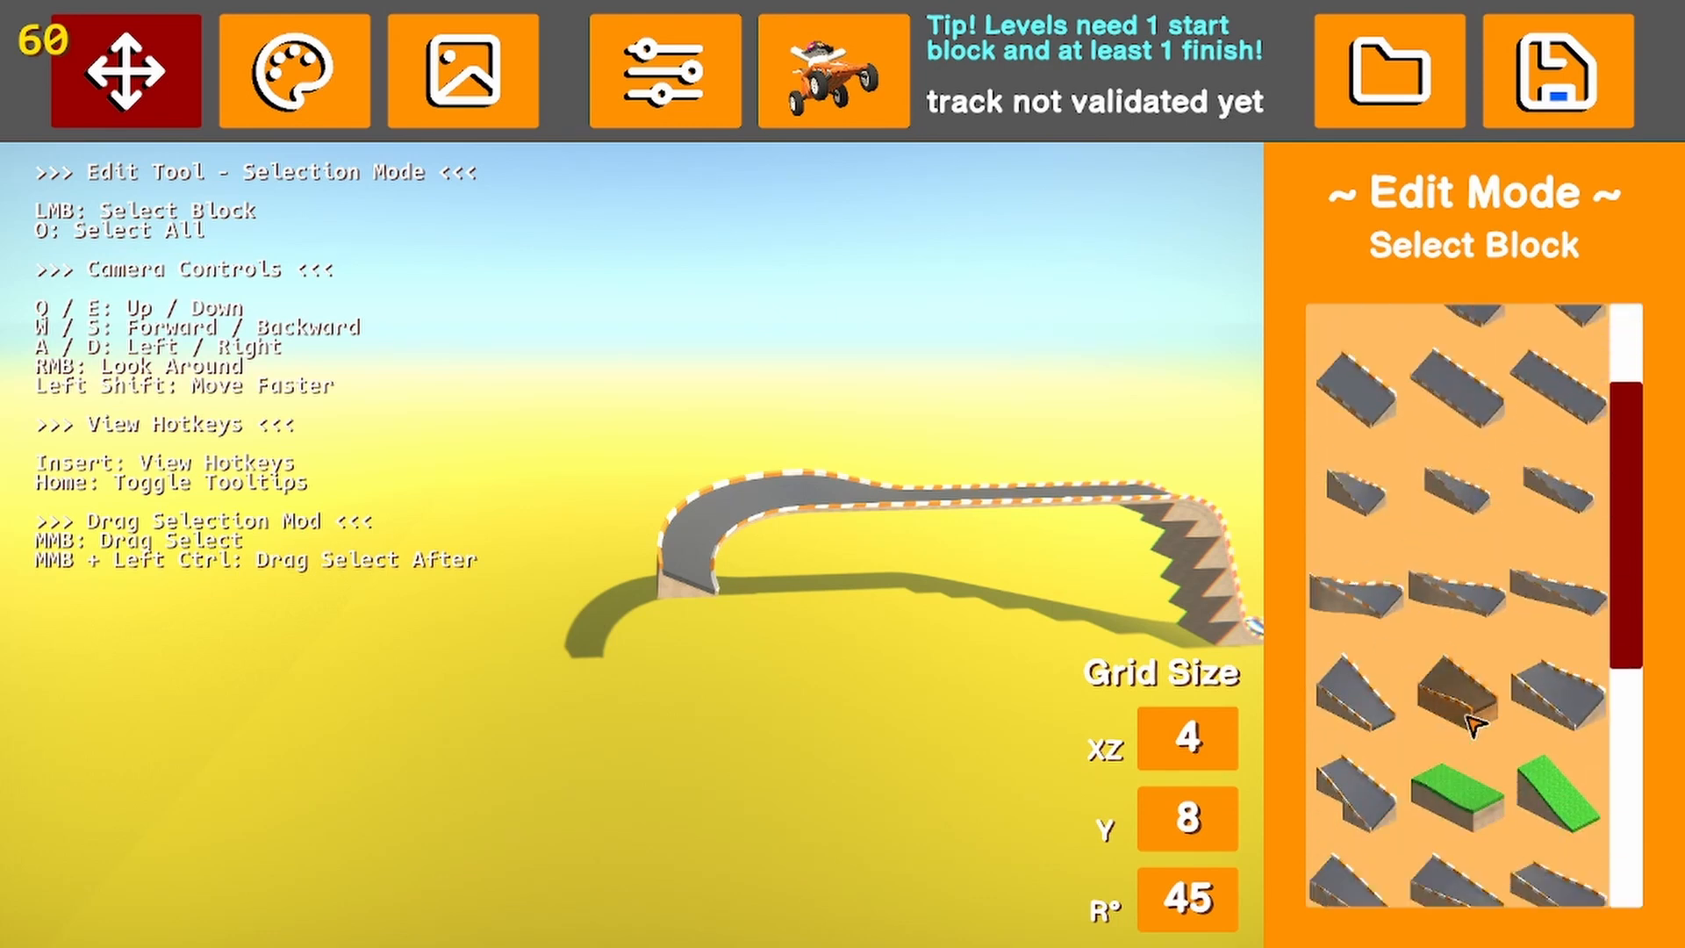
pyautogui.click(1602, 617)
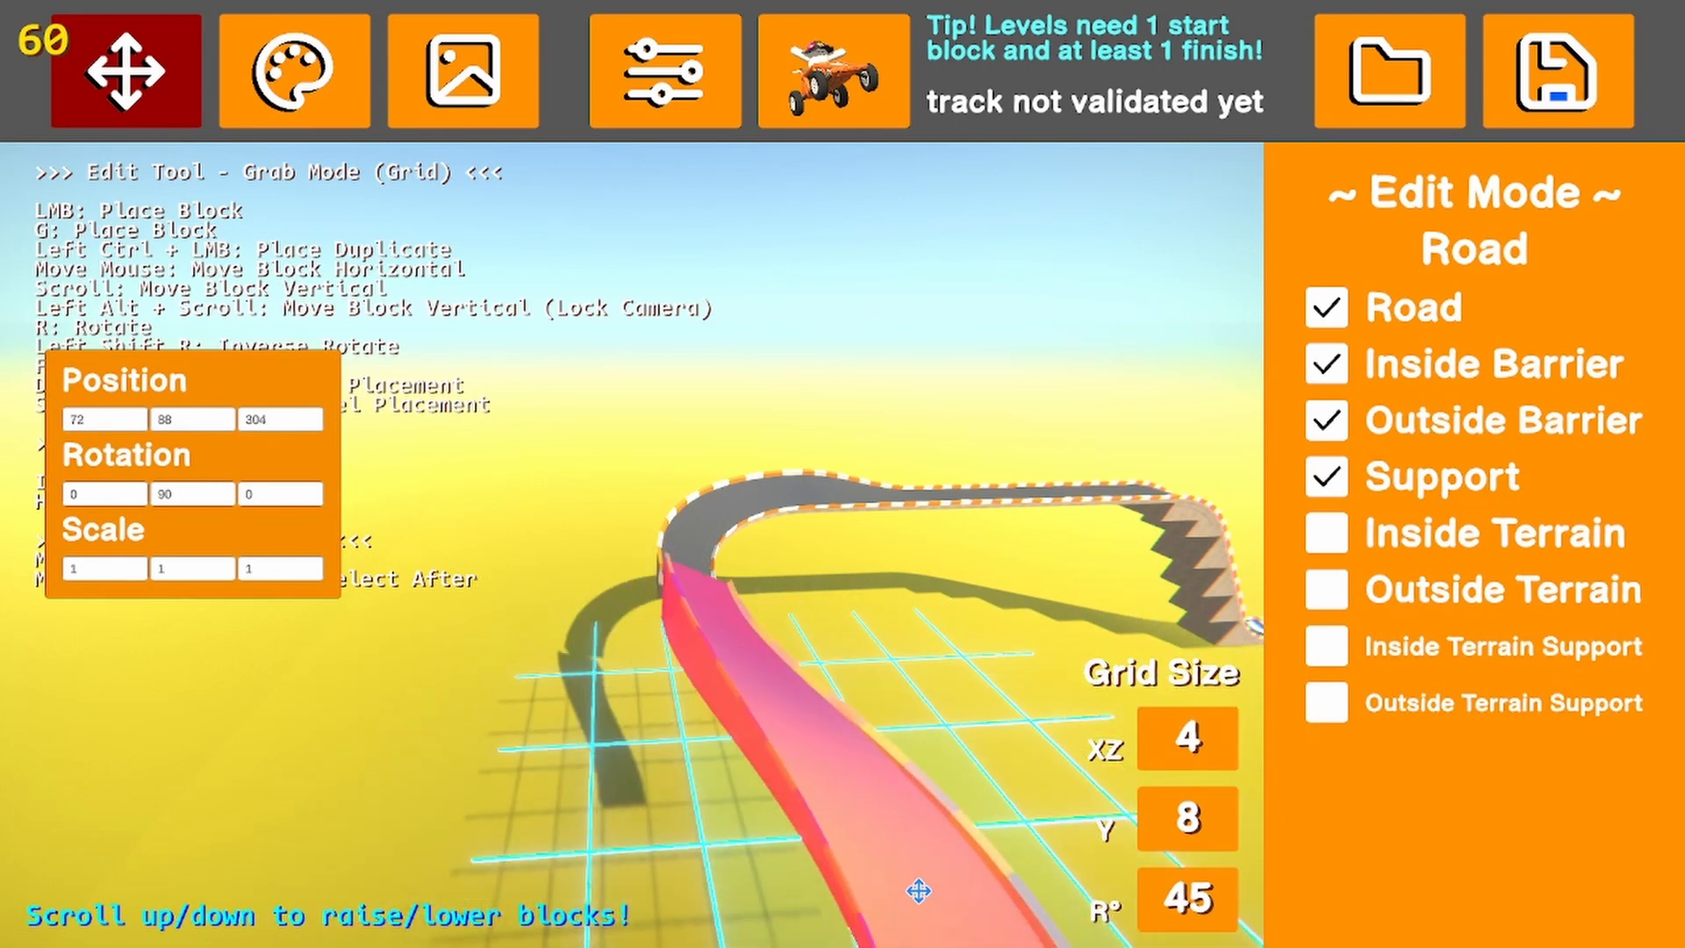
pyautogui.scroll(-2, 917, 891)
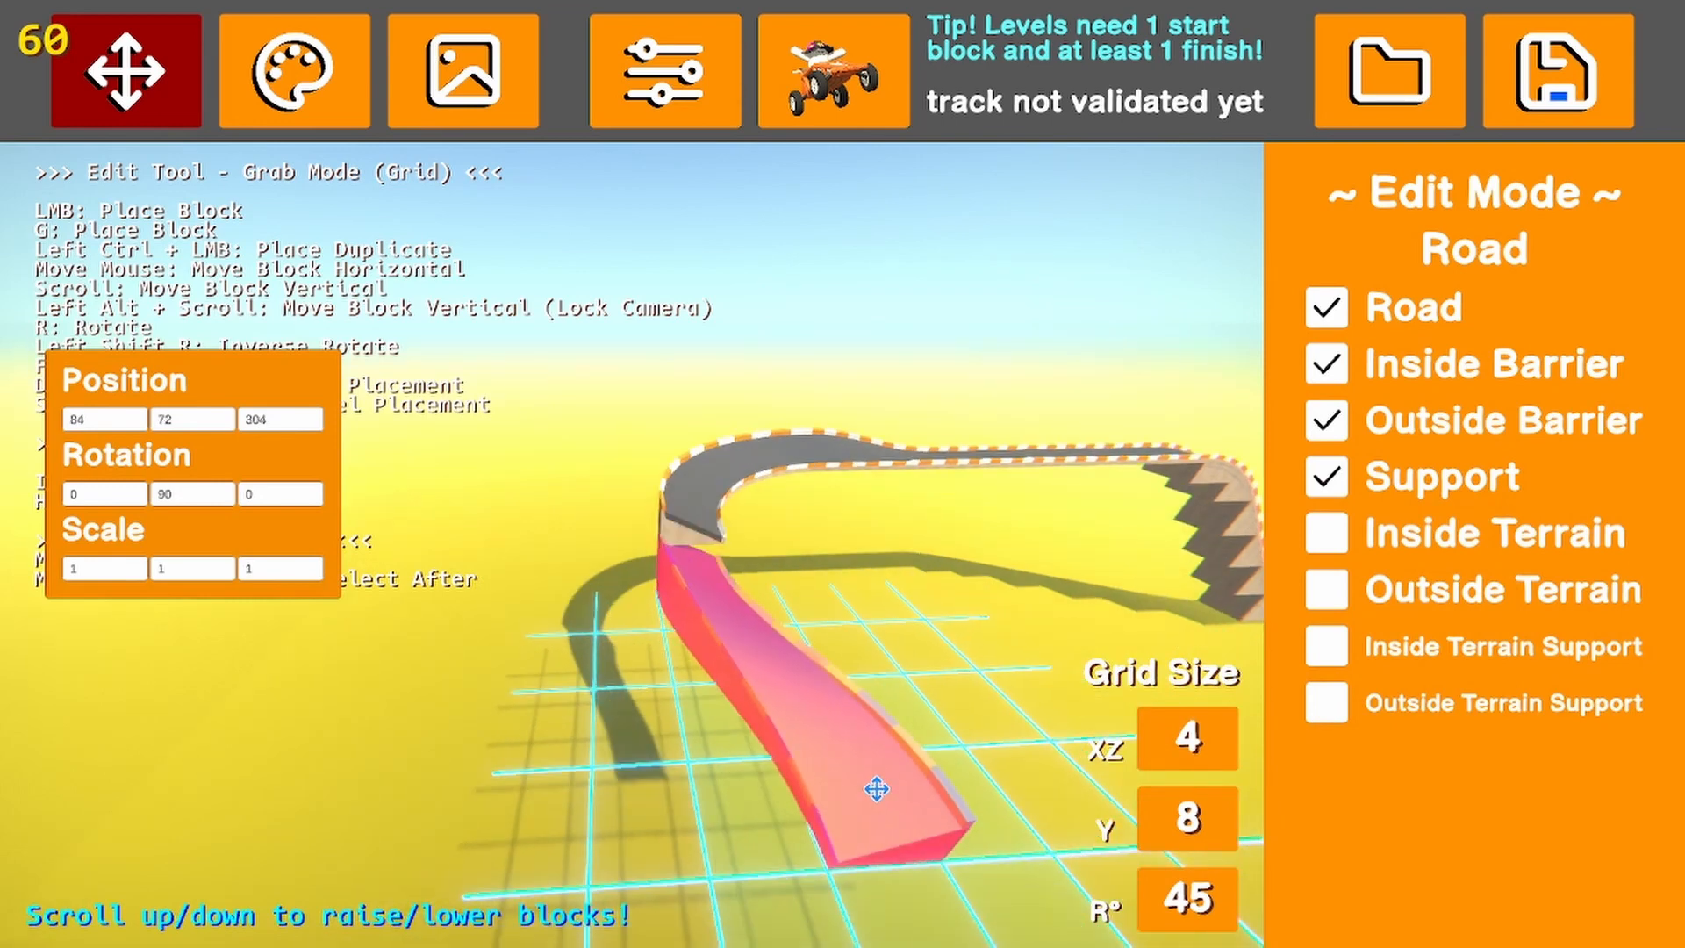
pyautogui.click(887, 804)
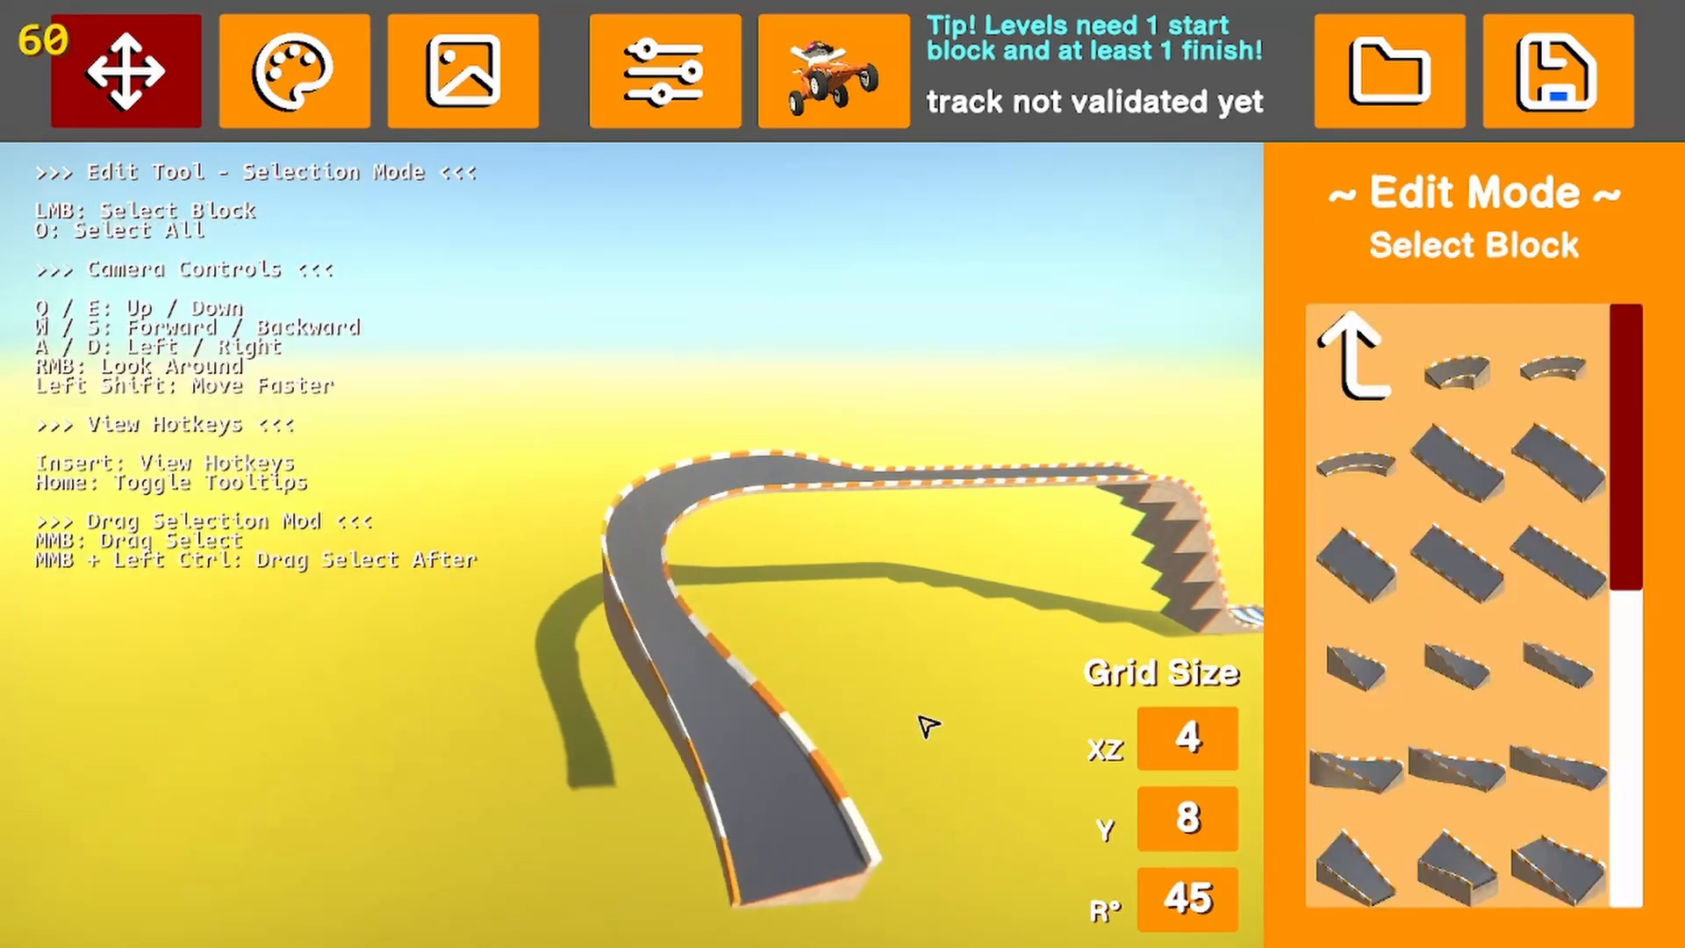
pyautogui.moveTo(926, 725); pyautogui.dragTo(856, 654, button='right')
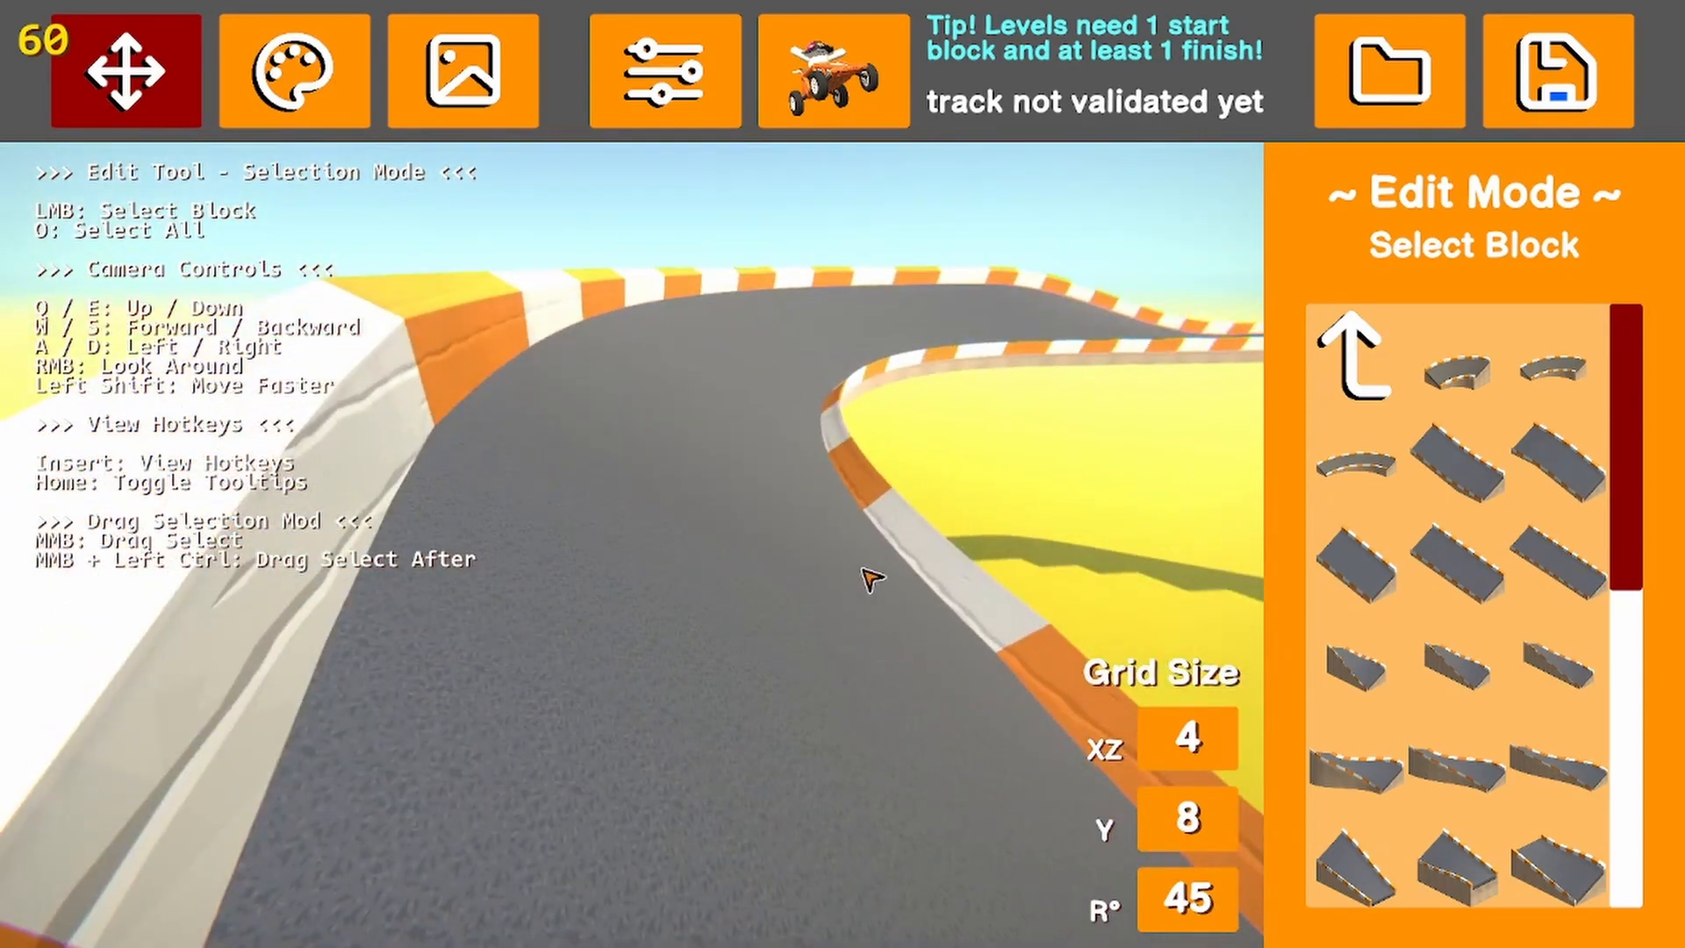
# Place another wide Road Curve, rotated 180 degrees, after the descending piece at position 16, 80, 352
pyautogui.moveTo(869, 578); pyautogui.dragTo(966, 545, button='right')
pyautogui.click(1349, 323)
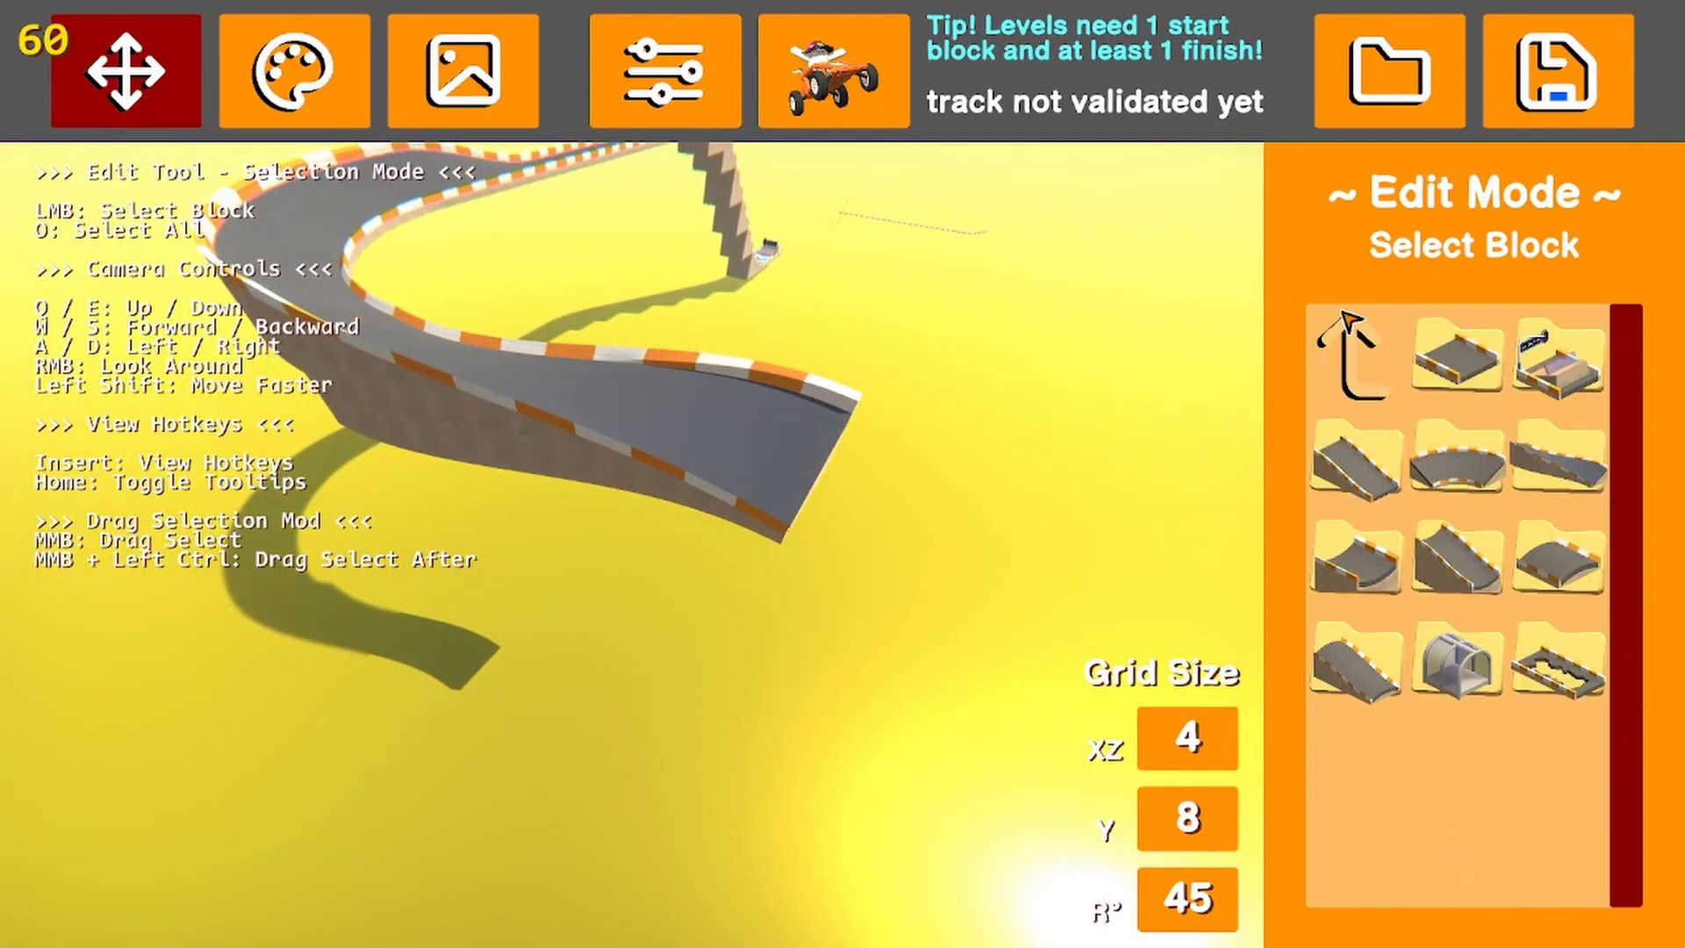
pyautogui.click(1465, 457)
pyautogui.click(1456, 572)
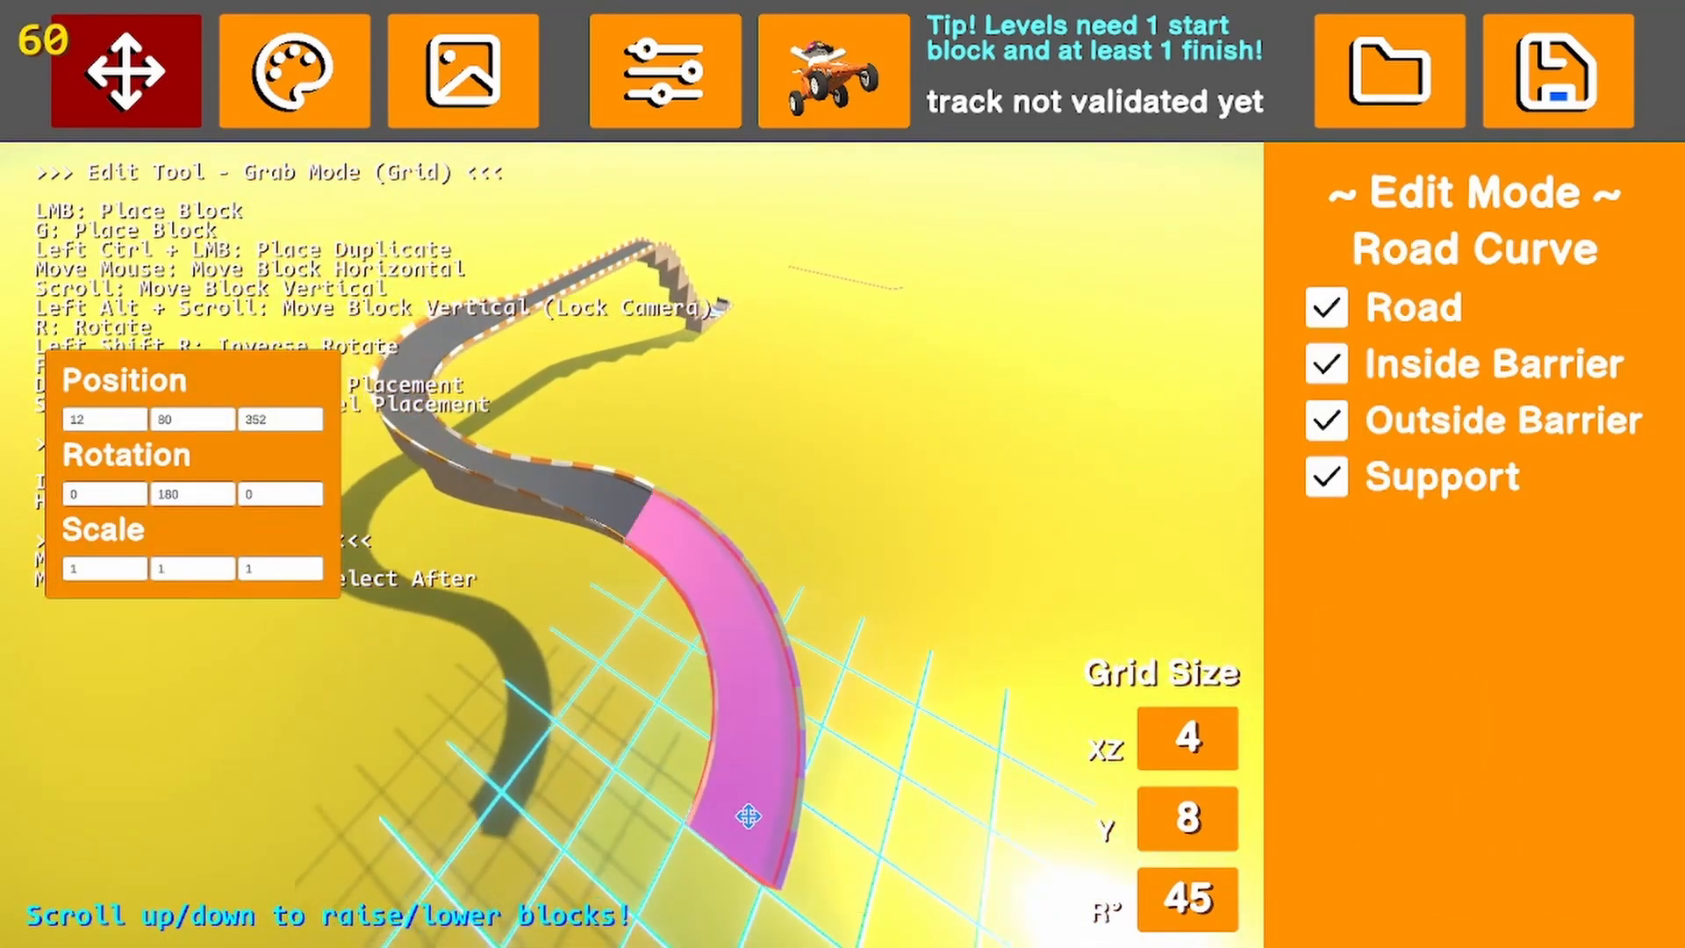
pyautogui.click(748, 803)
pyautogui.click(871, 575)
pyautogui.moveTo(872, 573); pyautogui.dragTo(150, 538, button='right')
pyautogui.press('s')
pyautogui.press('a')
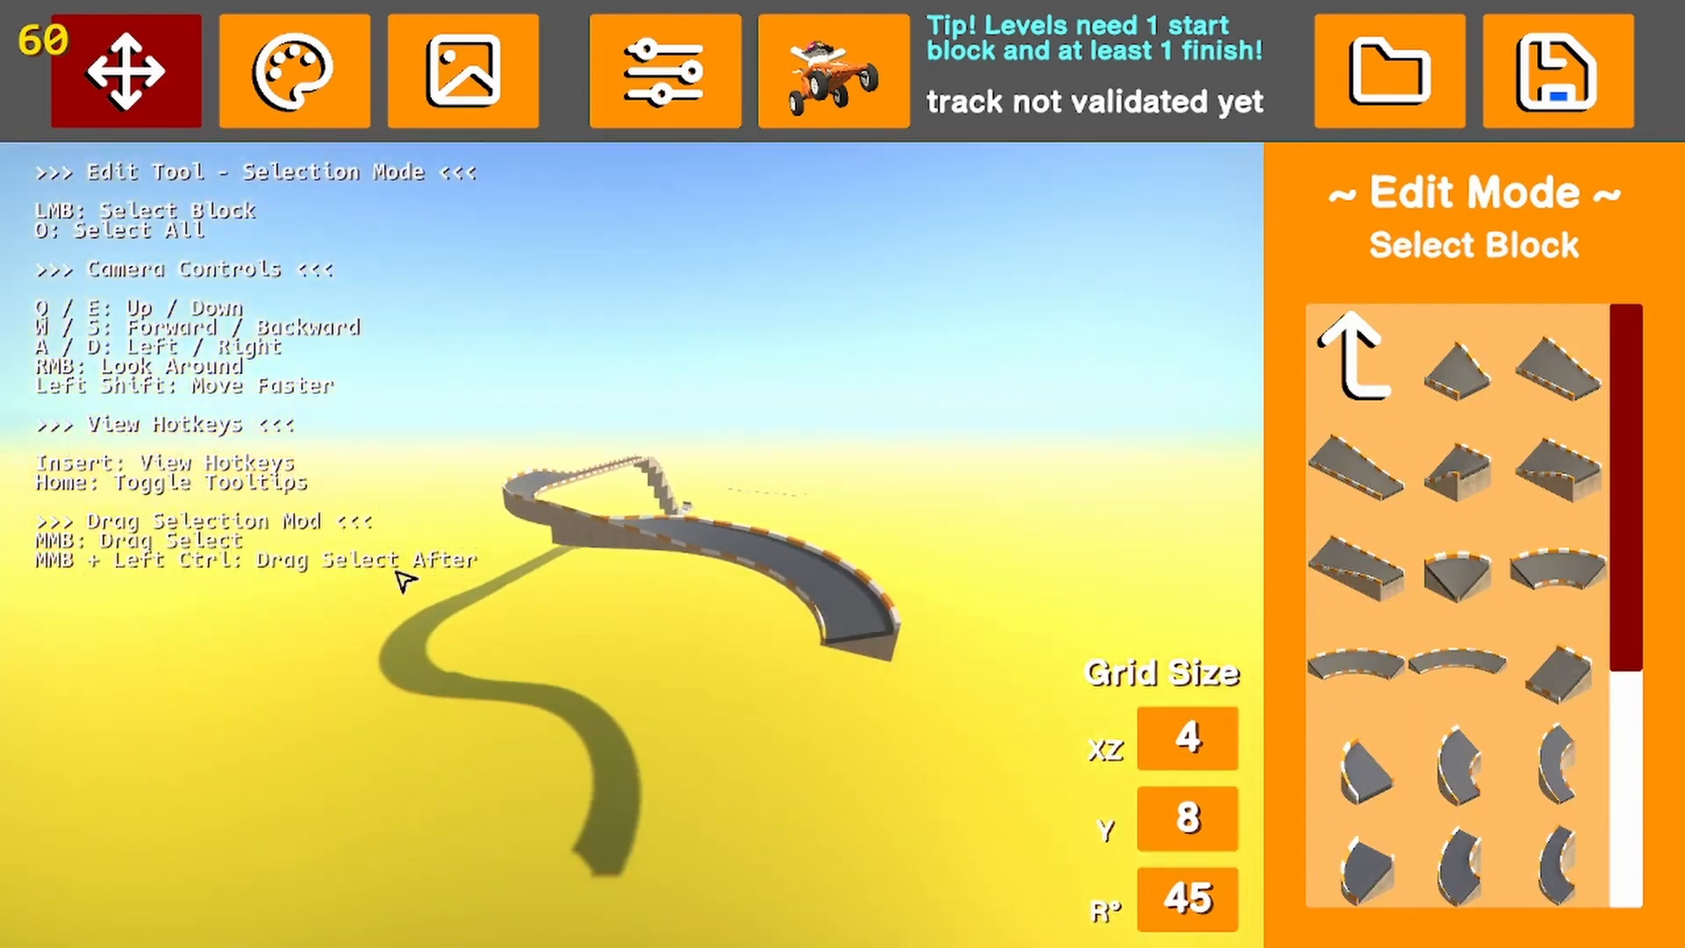
pyautogui.press('a')
pyautogui.moveTo(517, 573); pyautogui.dragTo(724, 579, button='right')
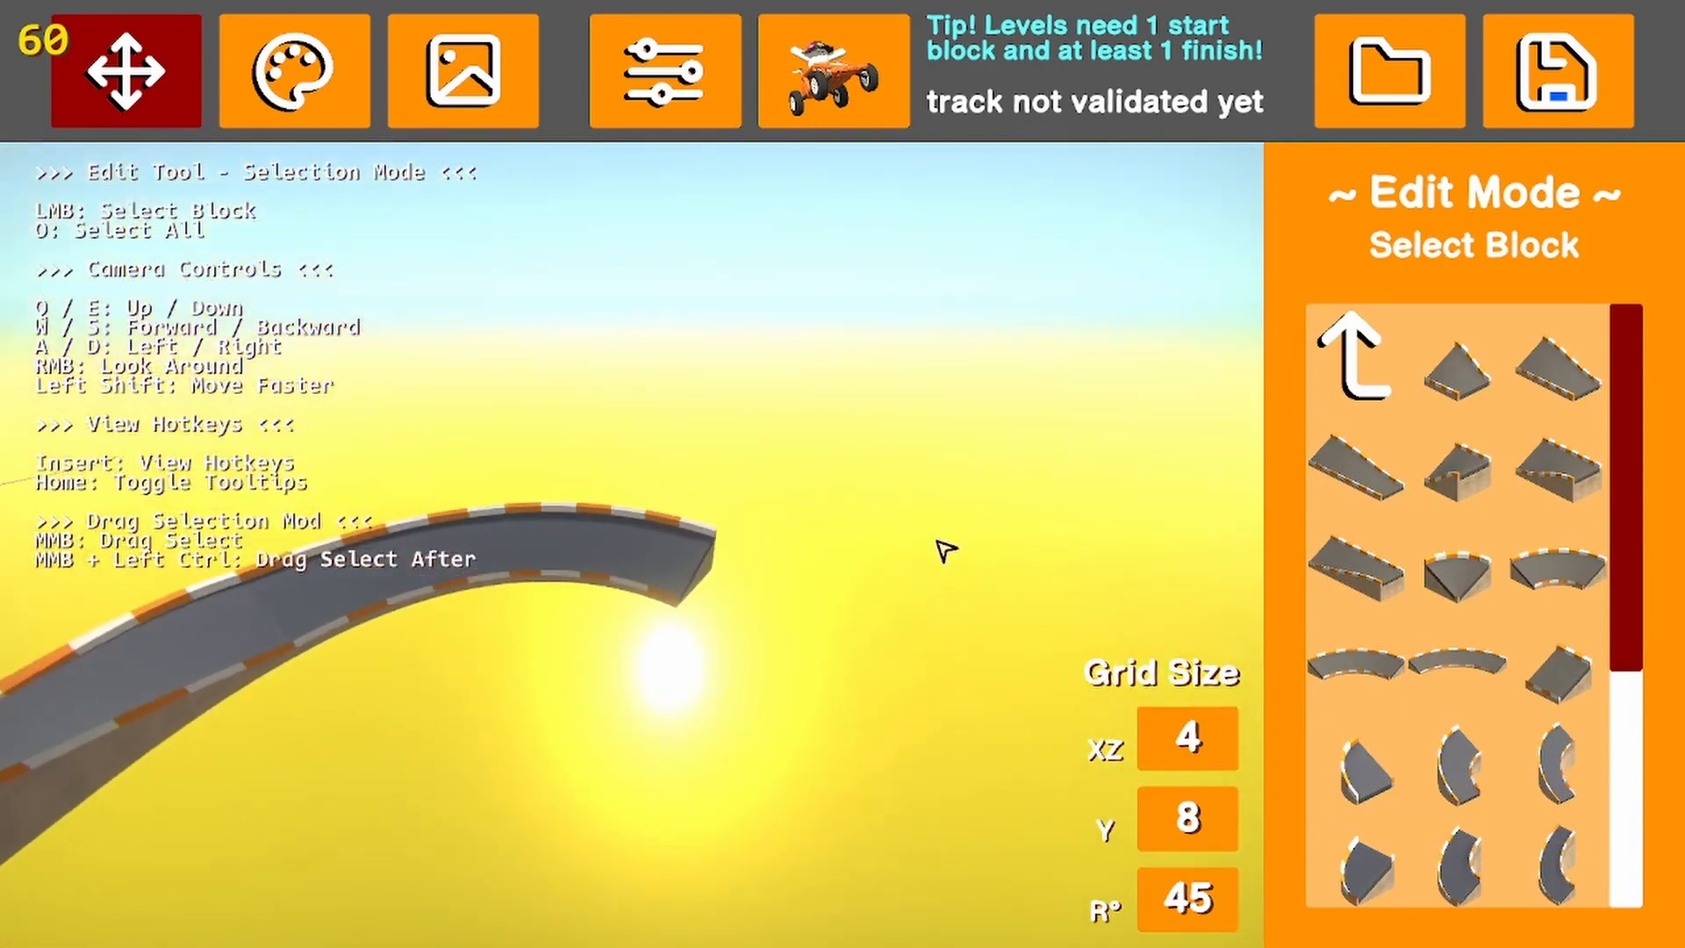
# Place a narrowing road piece, rotated 180 degrees, after the second curve at position 16, 80, 384
pyautogui.click(1364, 342)
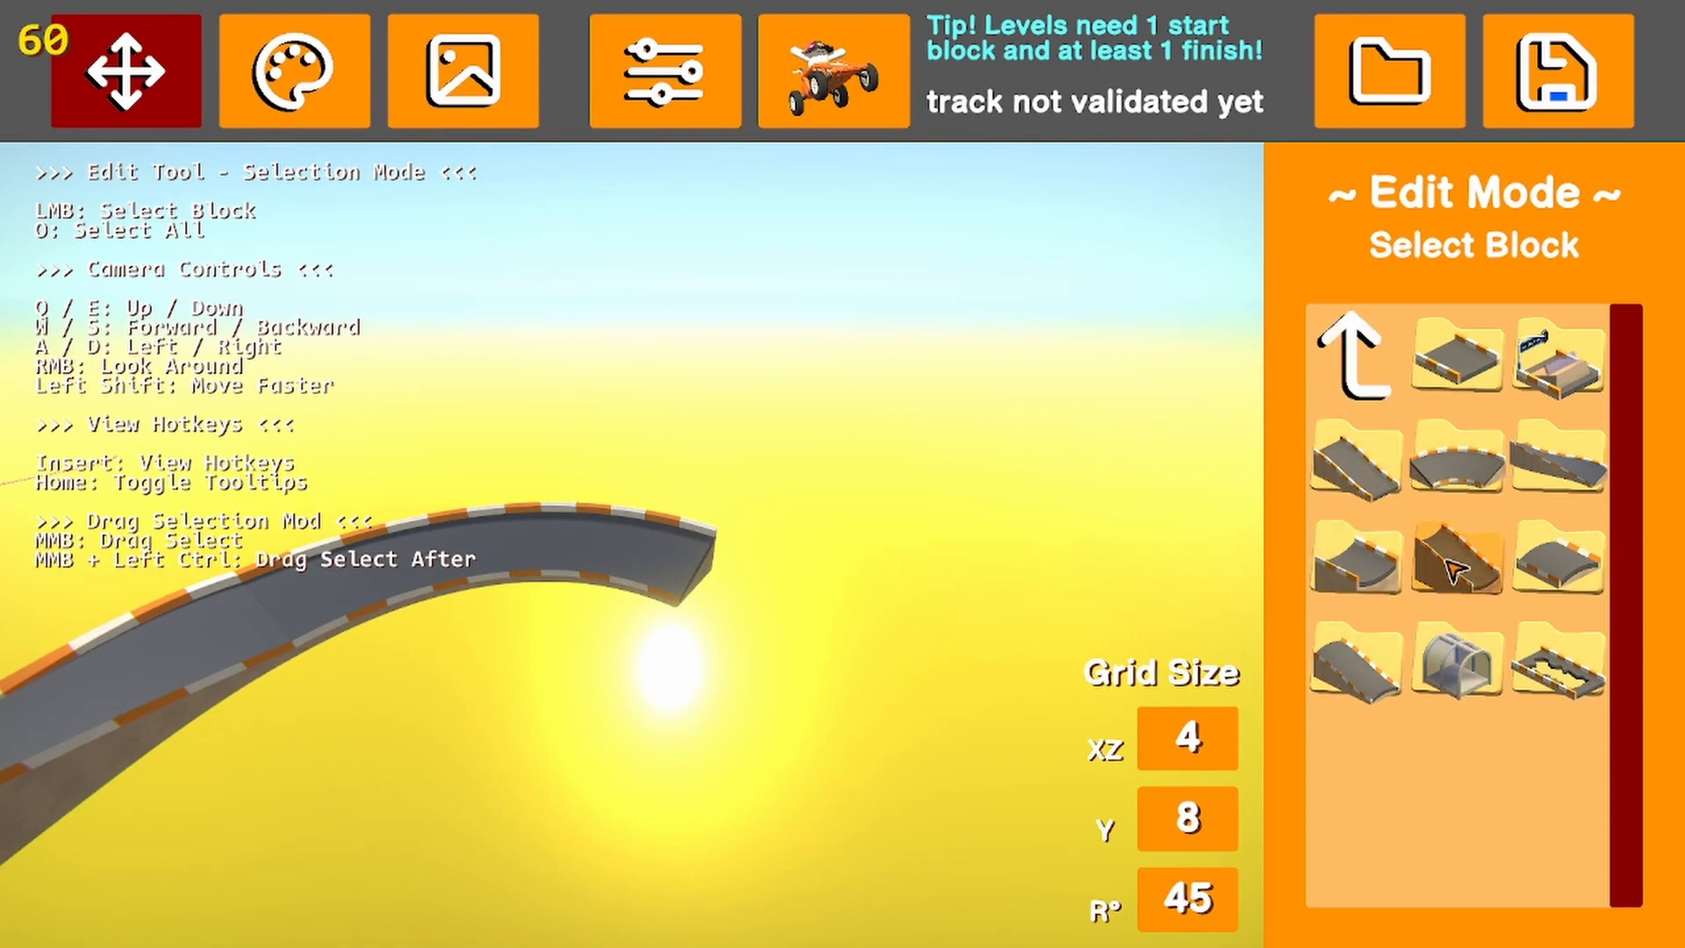
pyautogui.click(1502, 461)
pyautogui.click(1546, 509)
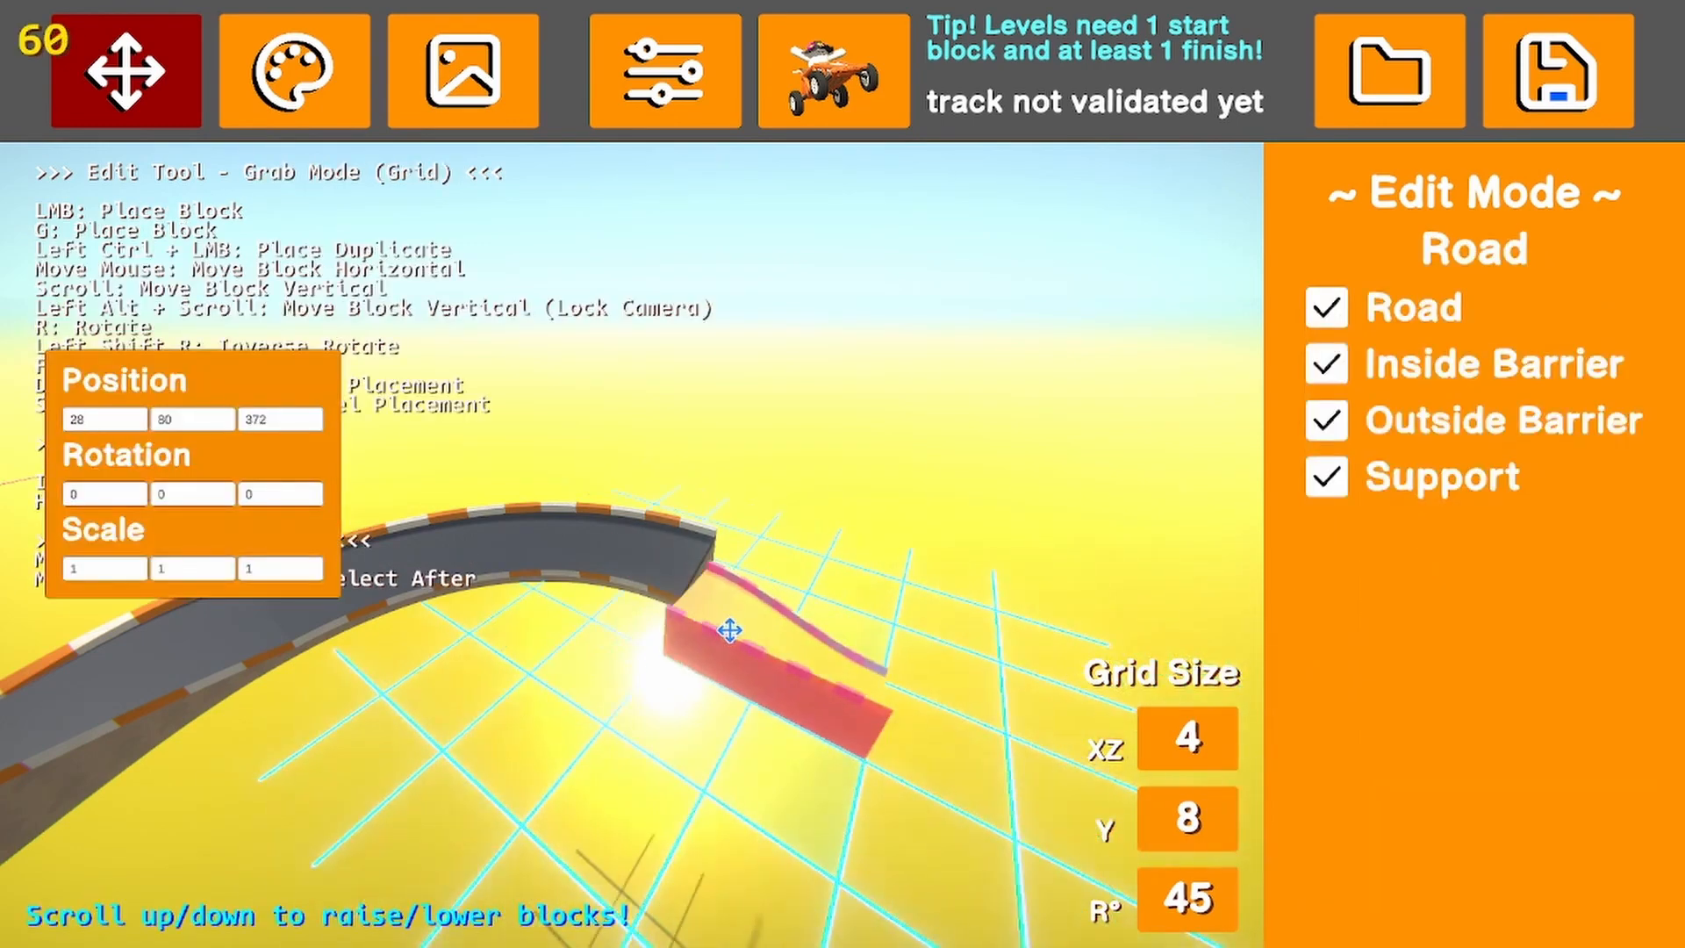
pyautogui.click(840, 619)
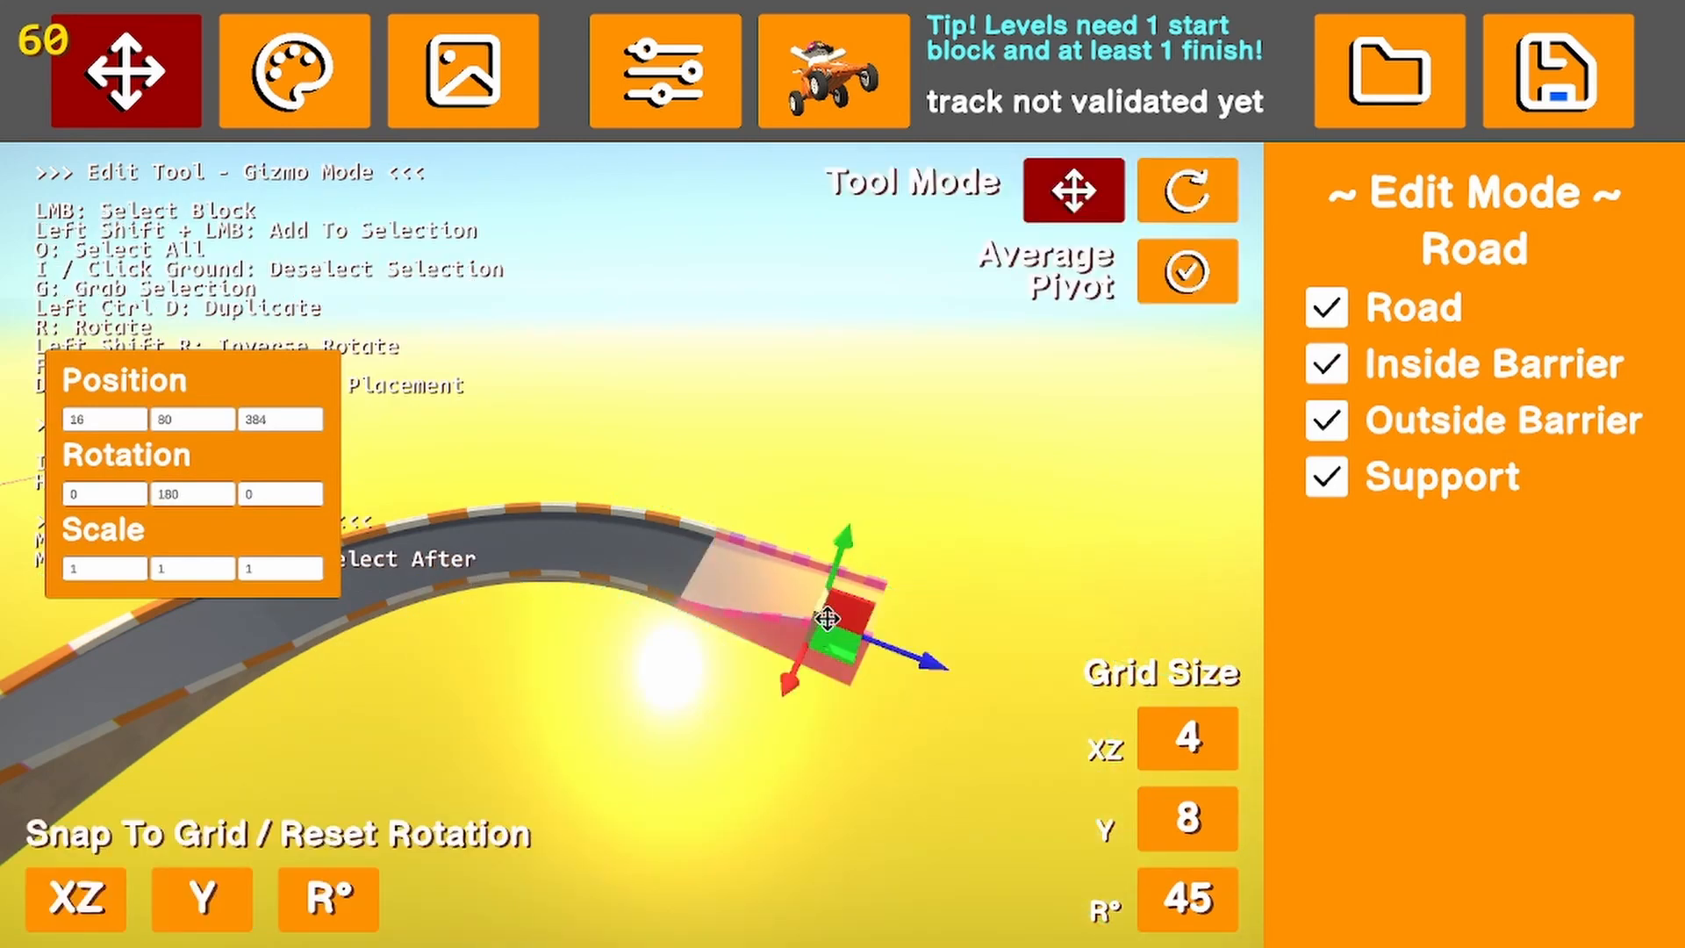
pyautogui.click(1094, 613)
# Place the arched finish block at the end of the narrowing road at X 16, Z 400
pyautogui.click(1575, 391)
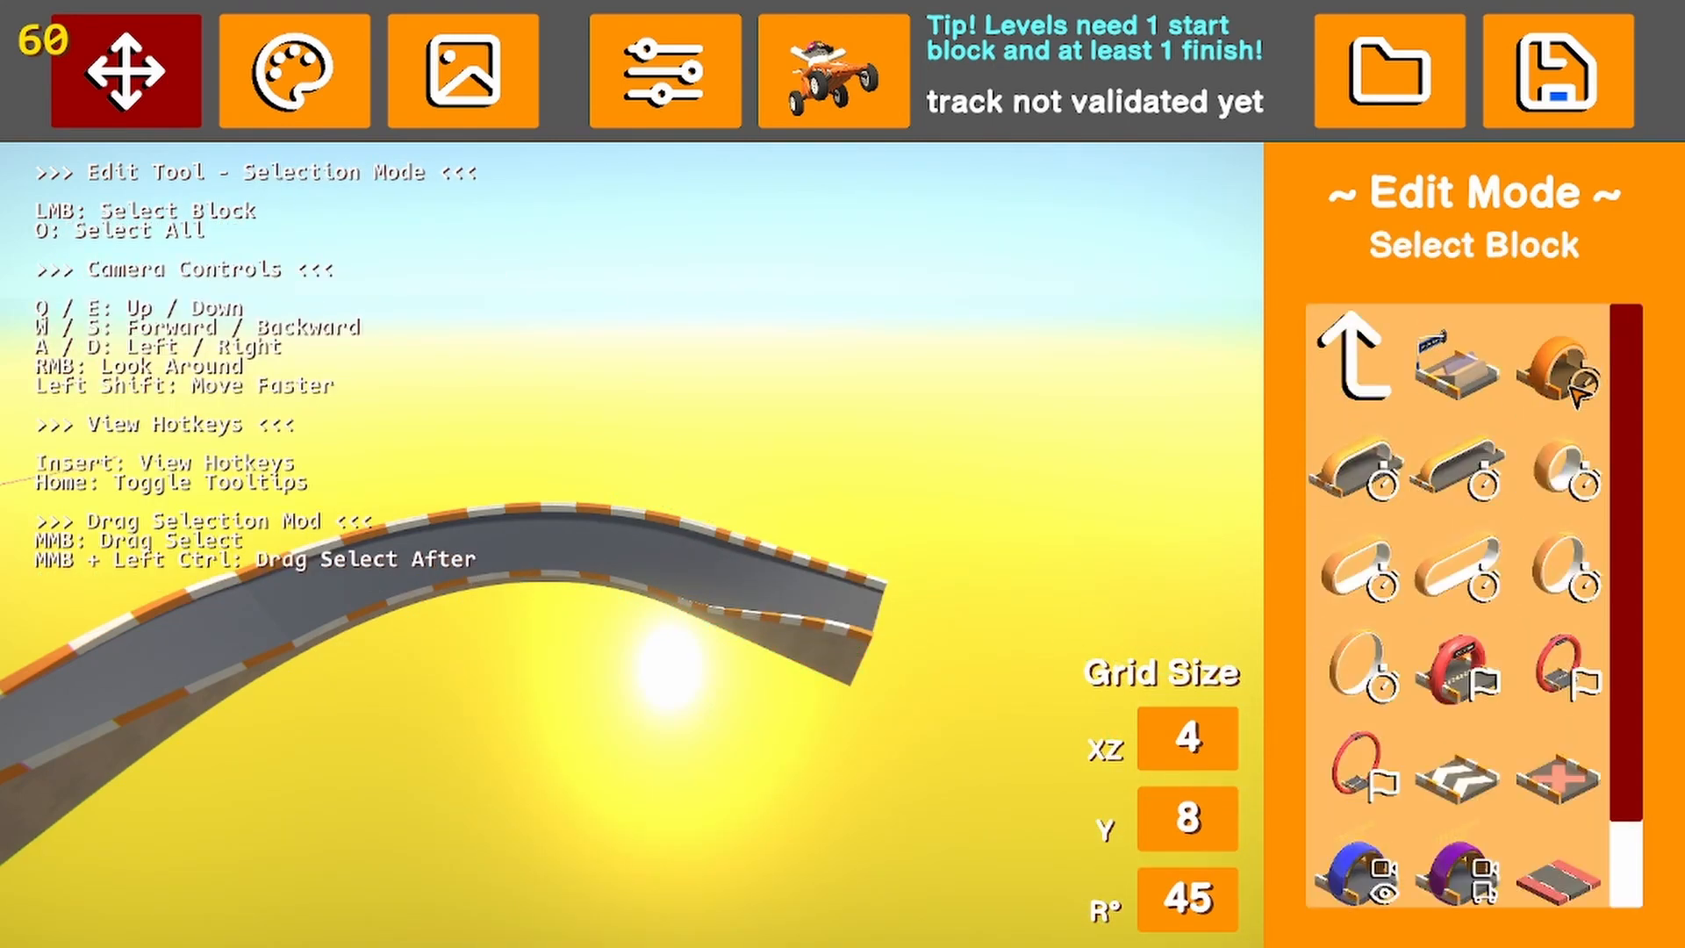
pyautogui.click(1439, 681)
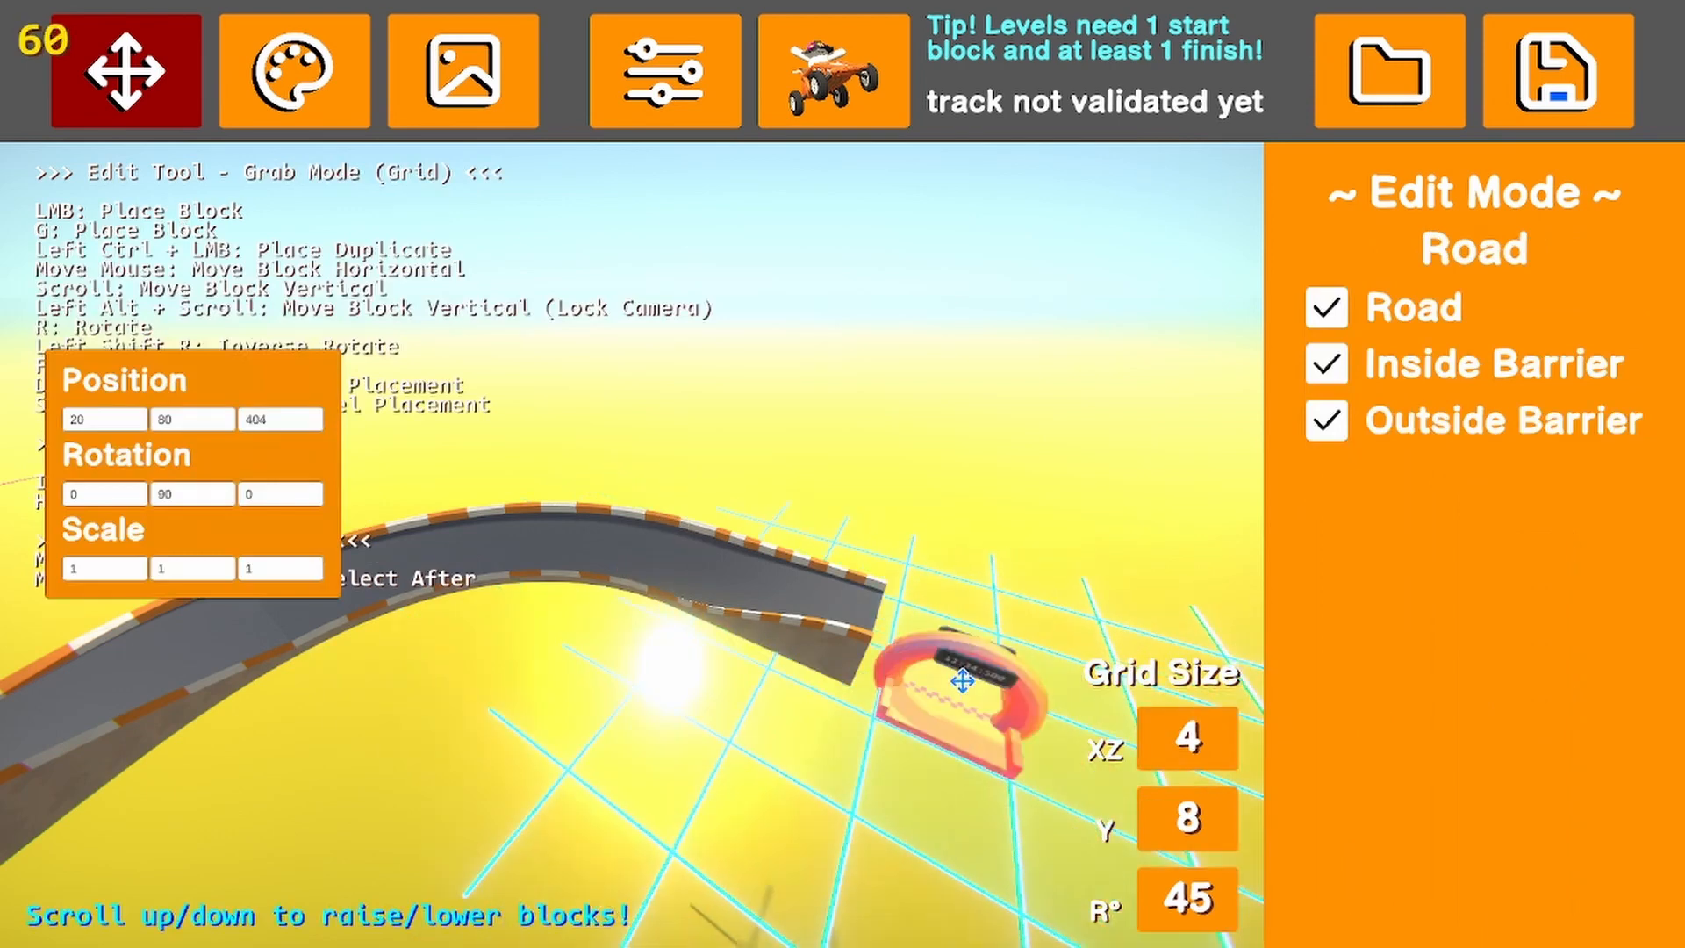
pyautogui.click(926, 645)
pyautogui.click(932, 564)
pyautogui.moveTo(932, 565); pyautogui.dragTo(1106, 611, button='right')
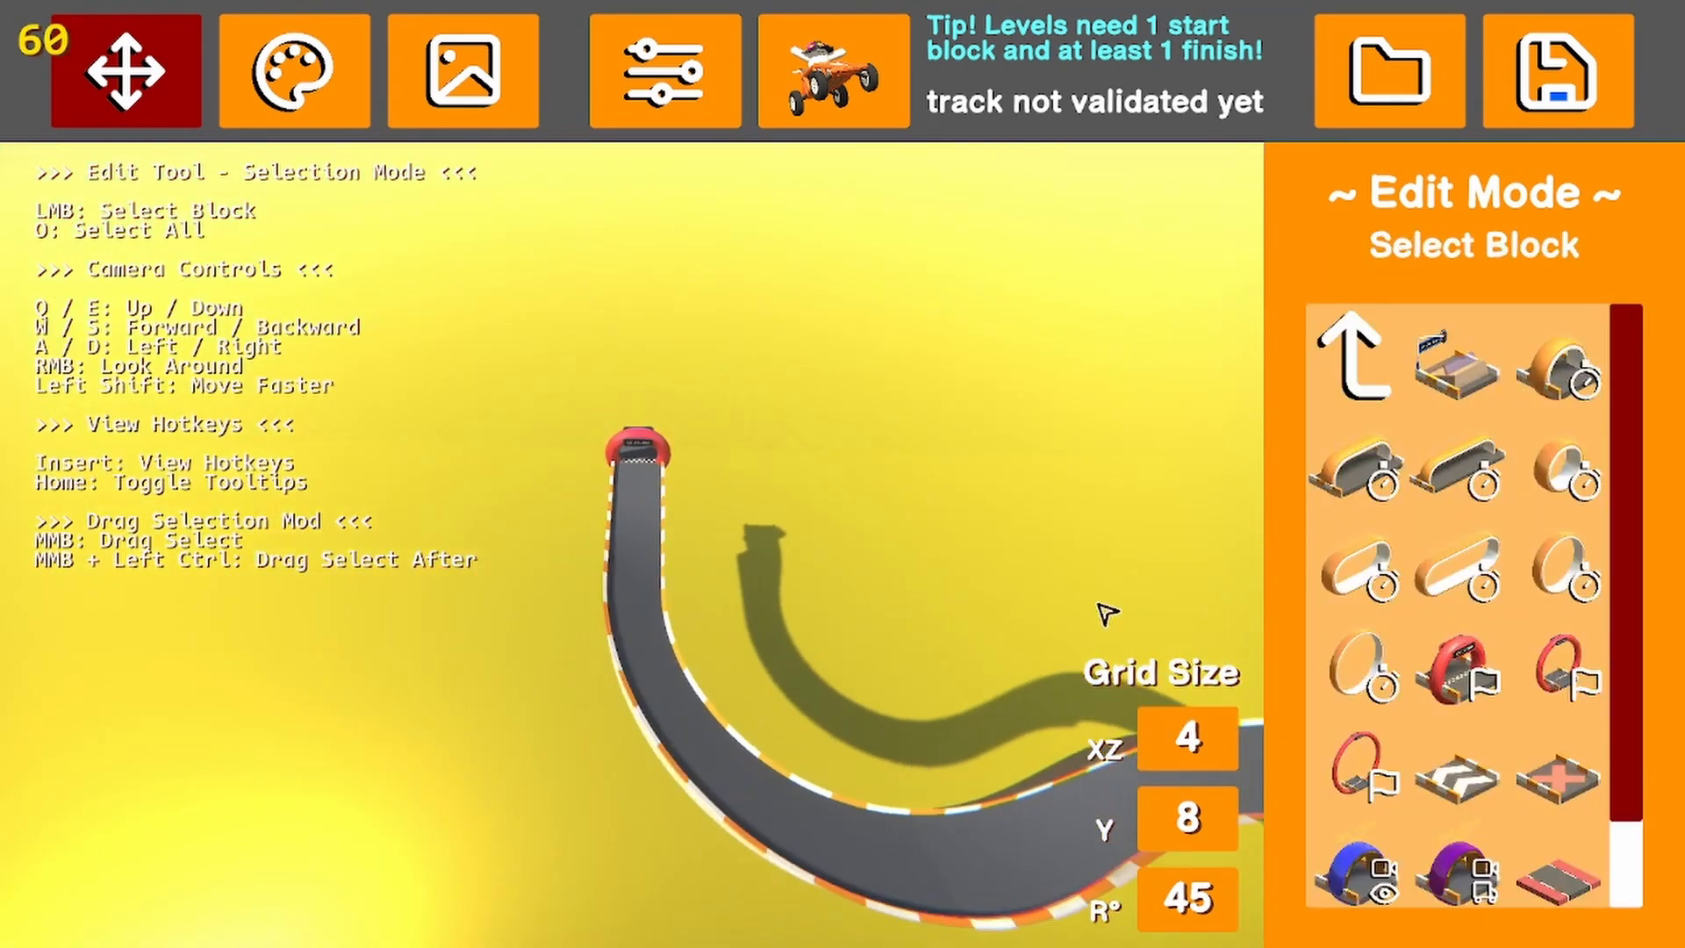
# Enable the inside and outside terrain and both terrain supports on the descending road between the two curves
pyautogui.click(730, 678)
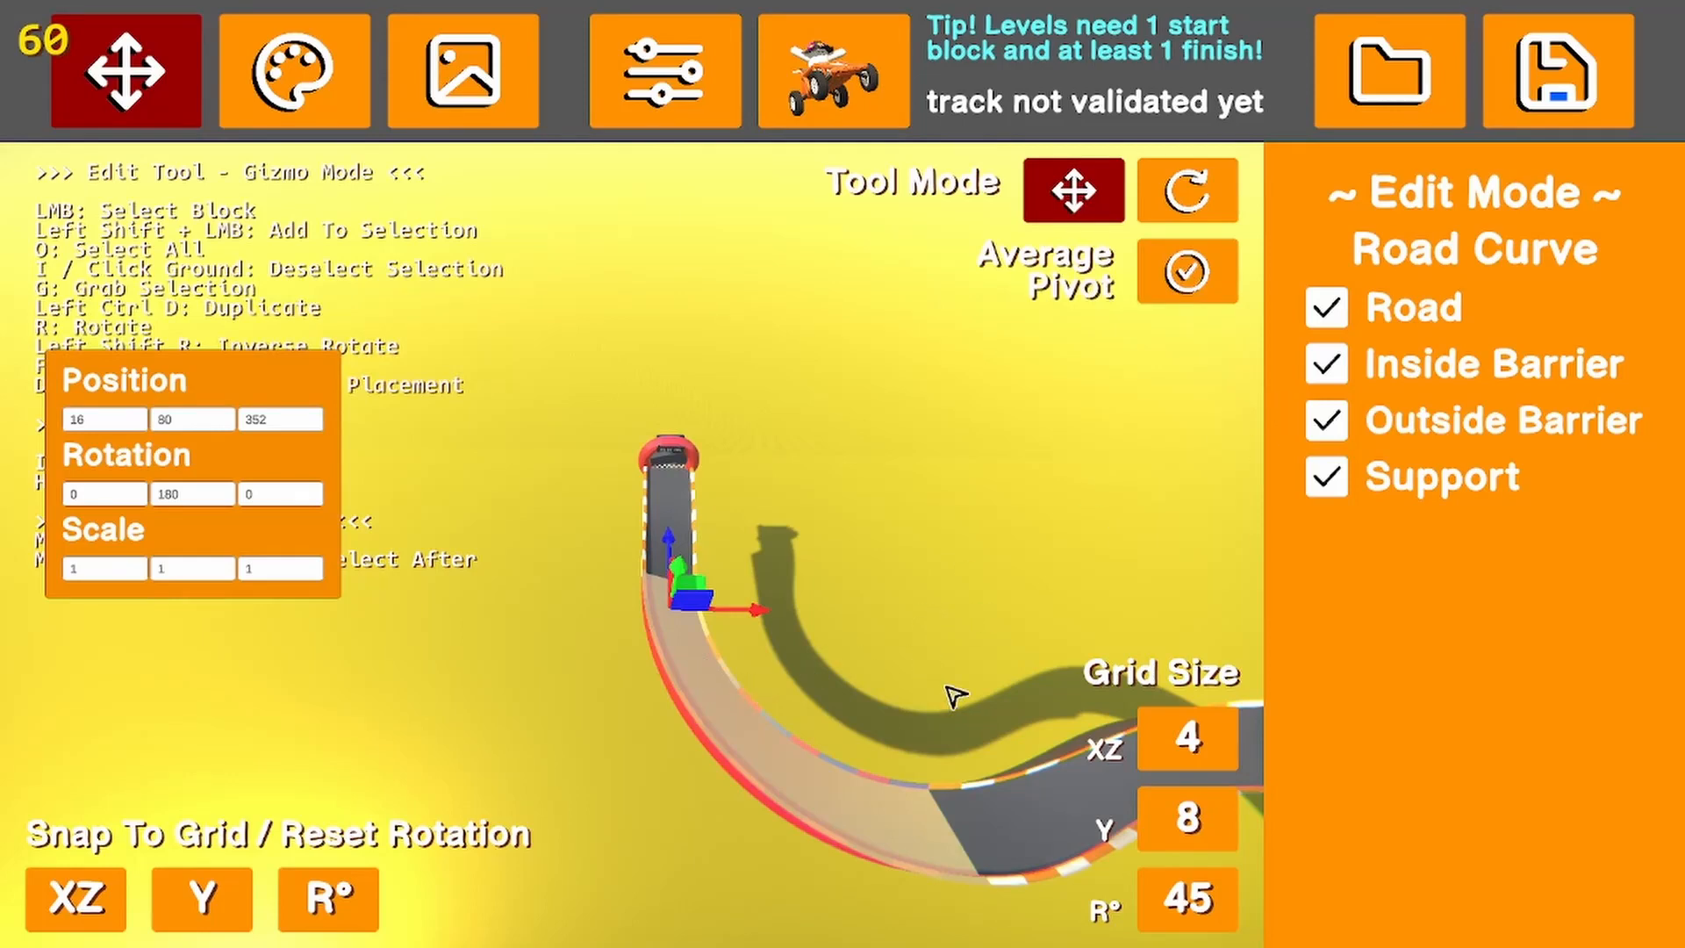
pyautogui.click(1034, 783)
pyautogui.moveTo(1019, 779); pyautogui.dragTo(1010, 669, button='right')
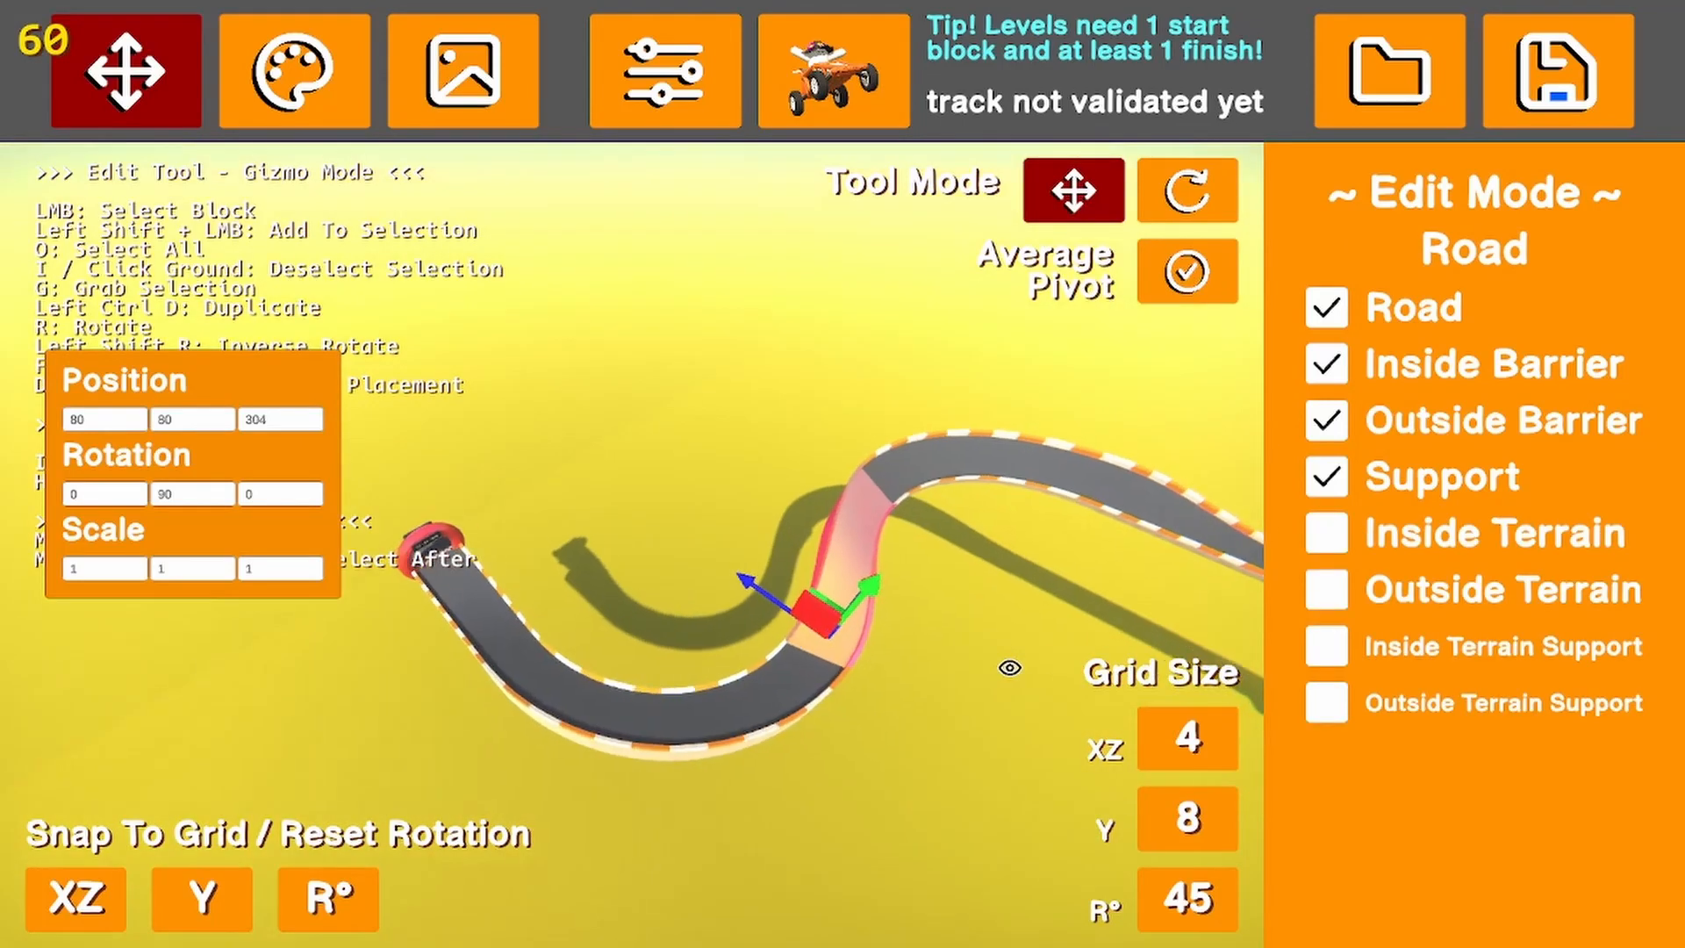
pyautogui.click(946, 486)
pyautogui.click(992, 630)
pyautogui.moveTo(1004, 635); pyautogui.dragTo(1083, 601, button='right')
pyautogui.press('d')
# Place the cat ears and whiskers Physics Block on the grass beside the descending road at position 120, 88, 304
pyautogui.click(1367, 378)
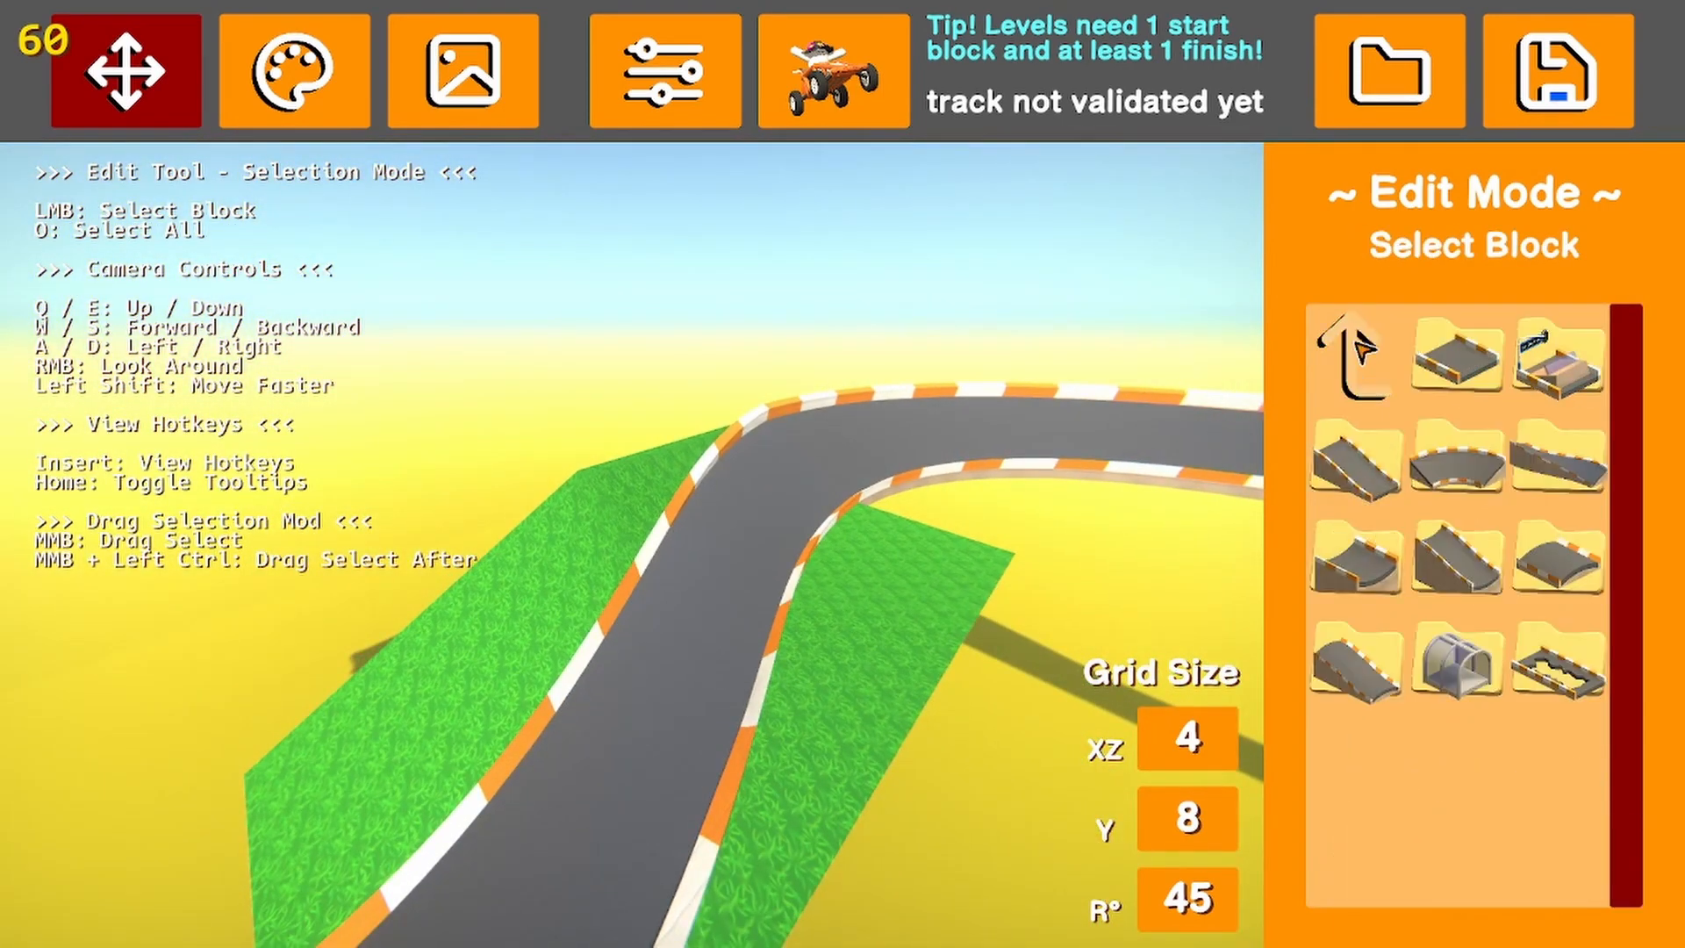
pyautogui.click(1365, 355)
pyautogui.click(1464, 461)
pyautogui.click(1561, 365)
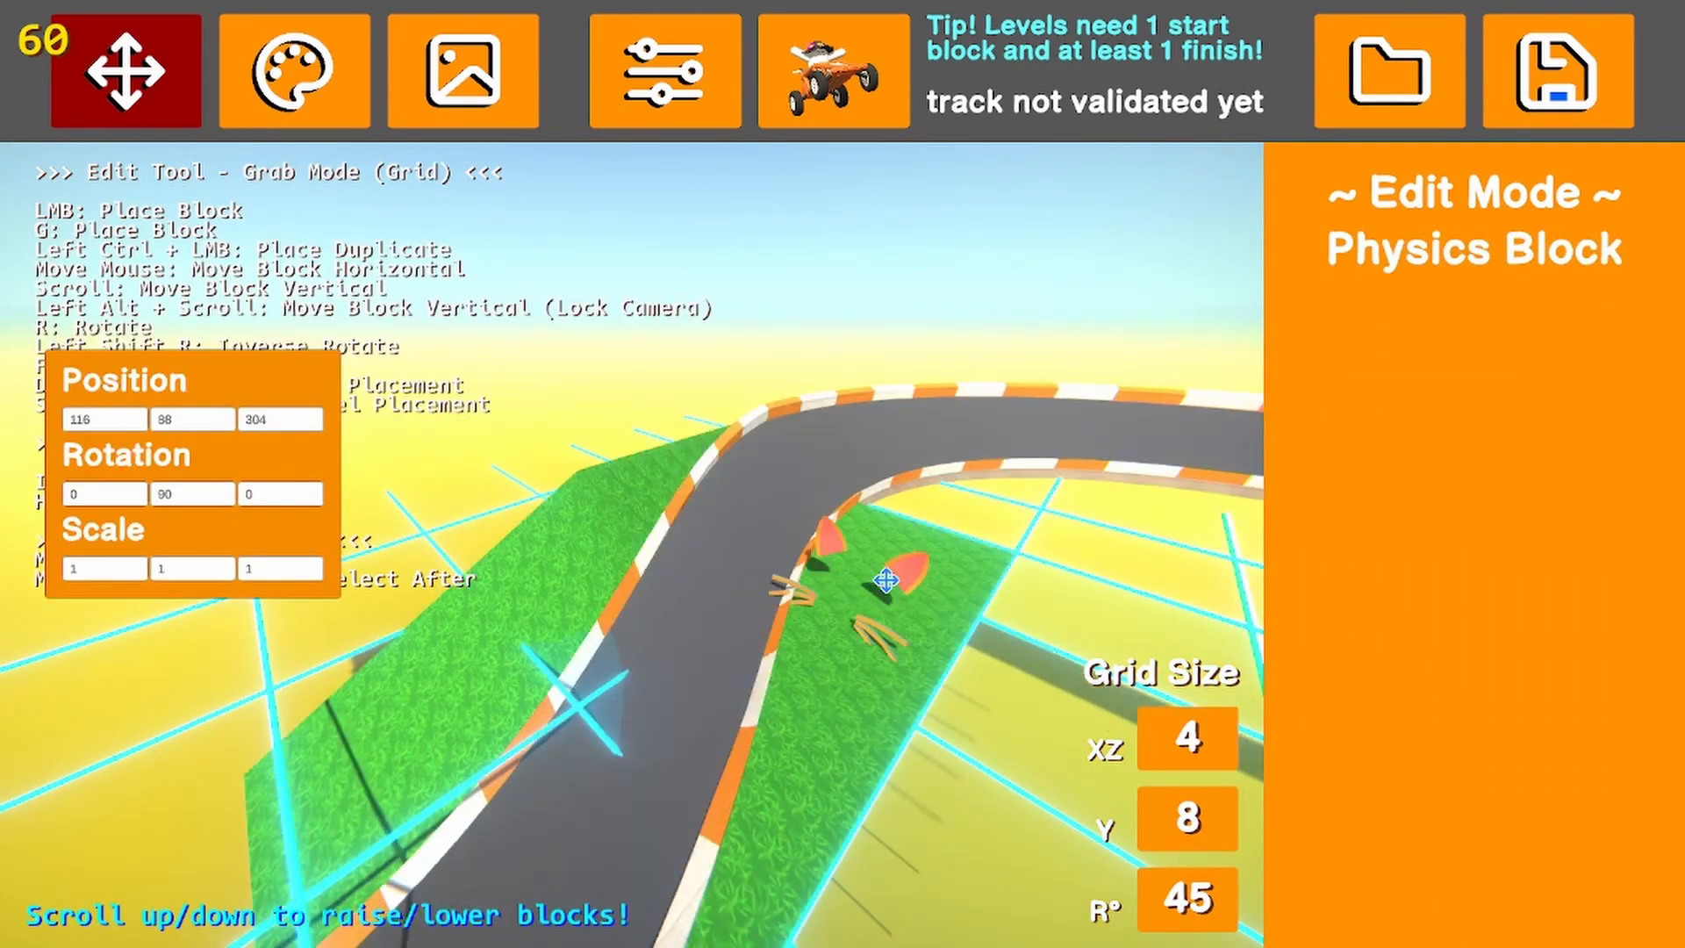
pyautogui.click(820, 617)
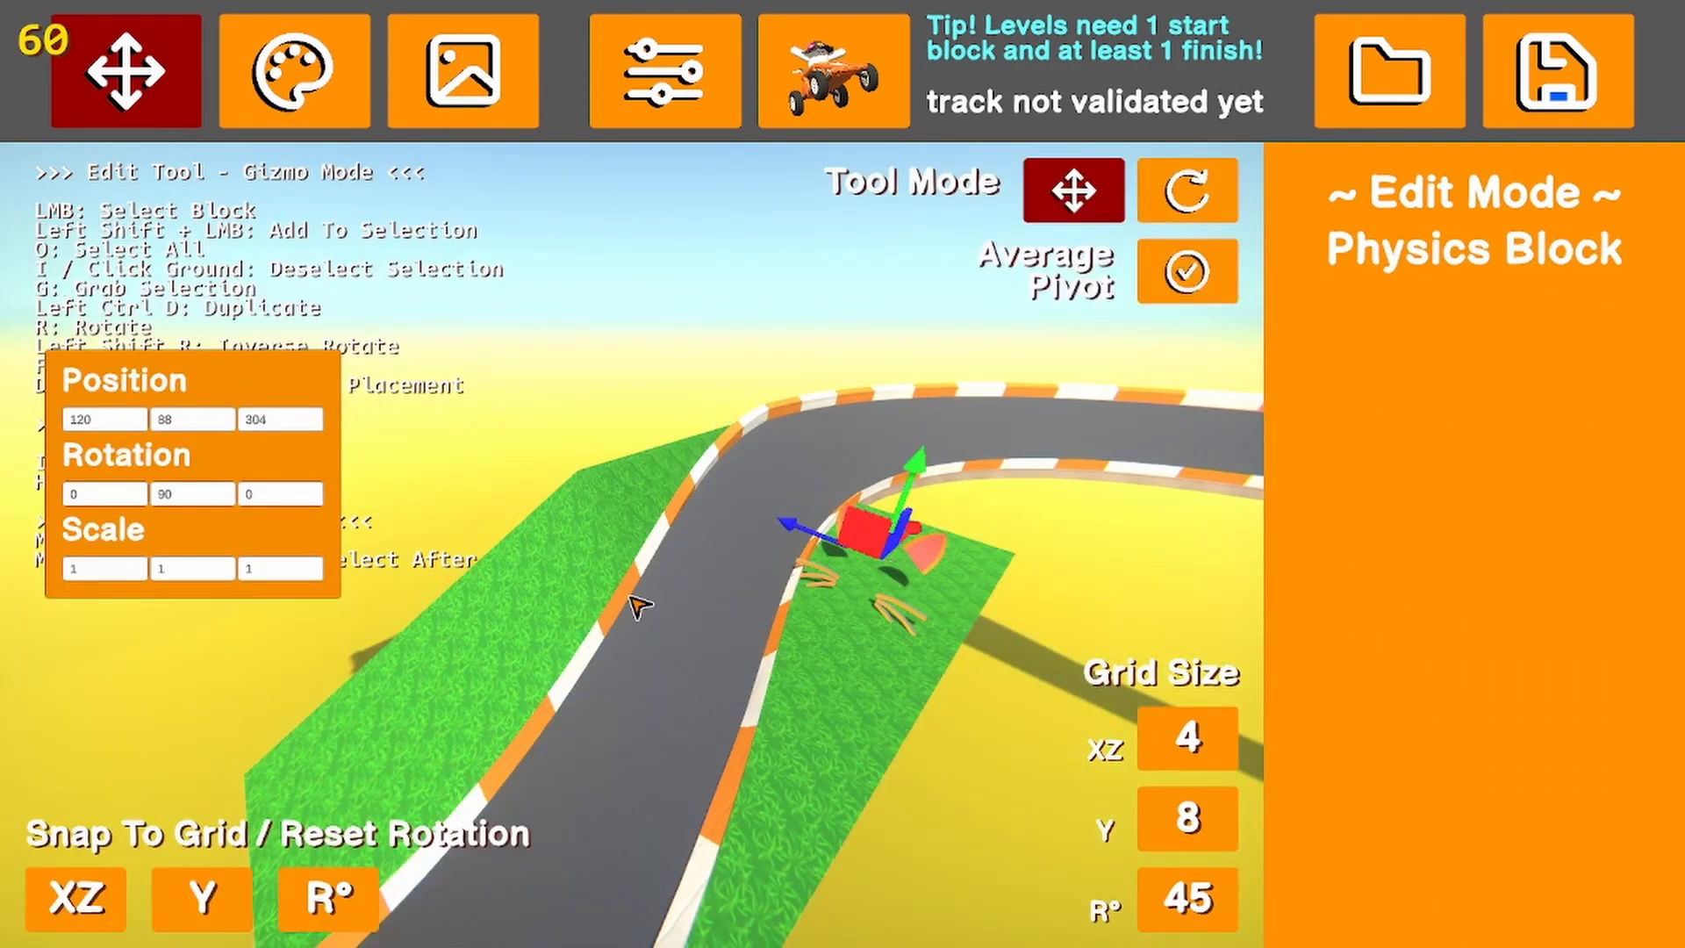
# Duplicate the cat ears block, rotate the copy to 270 degrees and place it on the opposite grass at 88, 88, 320
pyautogui.hotkey('ctrl', 'd')
pyautogui.press('r')
pyautogui.press('r')
pyautogui.press('r')
pyautogui.press('r')
pyautogui.click(476, 636)
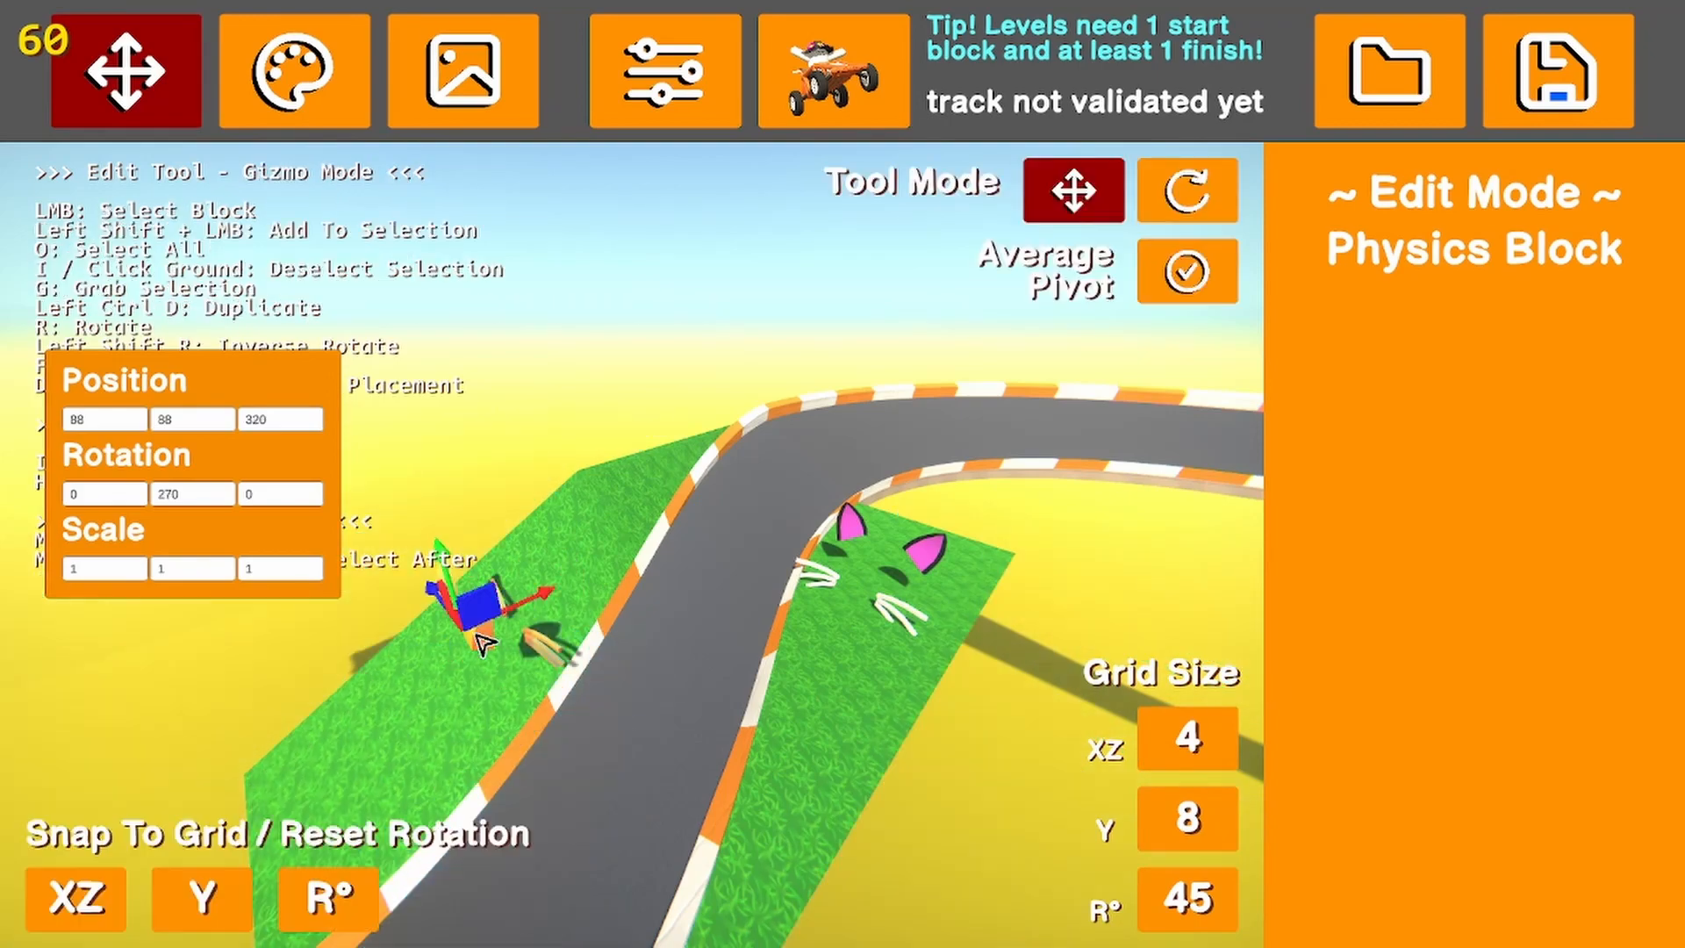
pyautogui.press('d')
pyautogui.click(875, 755)
pyautogui.moveTo(876, 756); pyautogui.dragTo(441, 745, button='right')
pyautogui.press('d')
pyautogui.press('s')
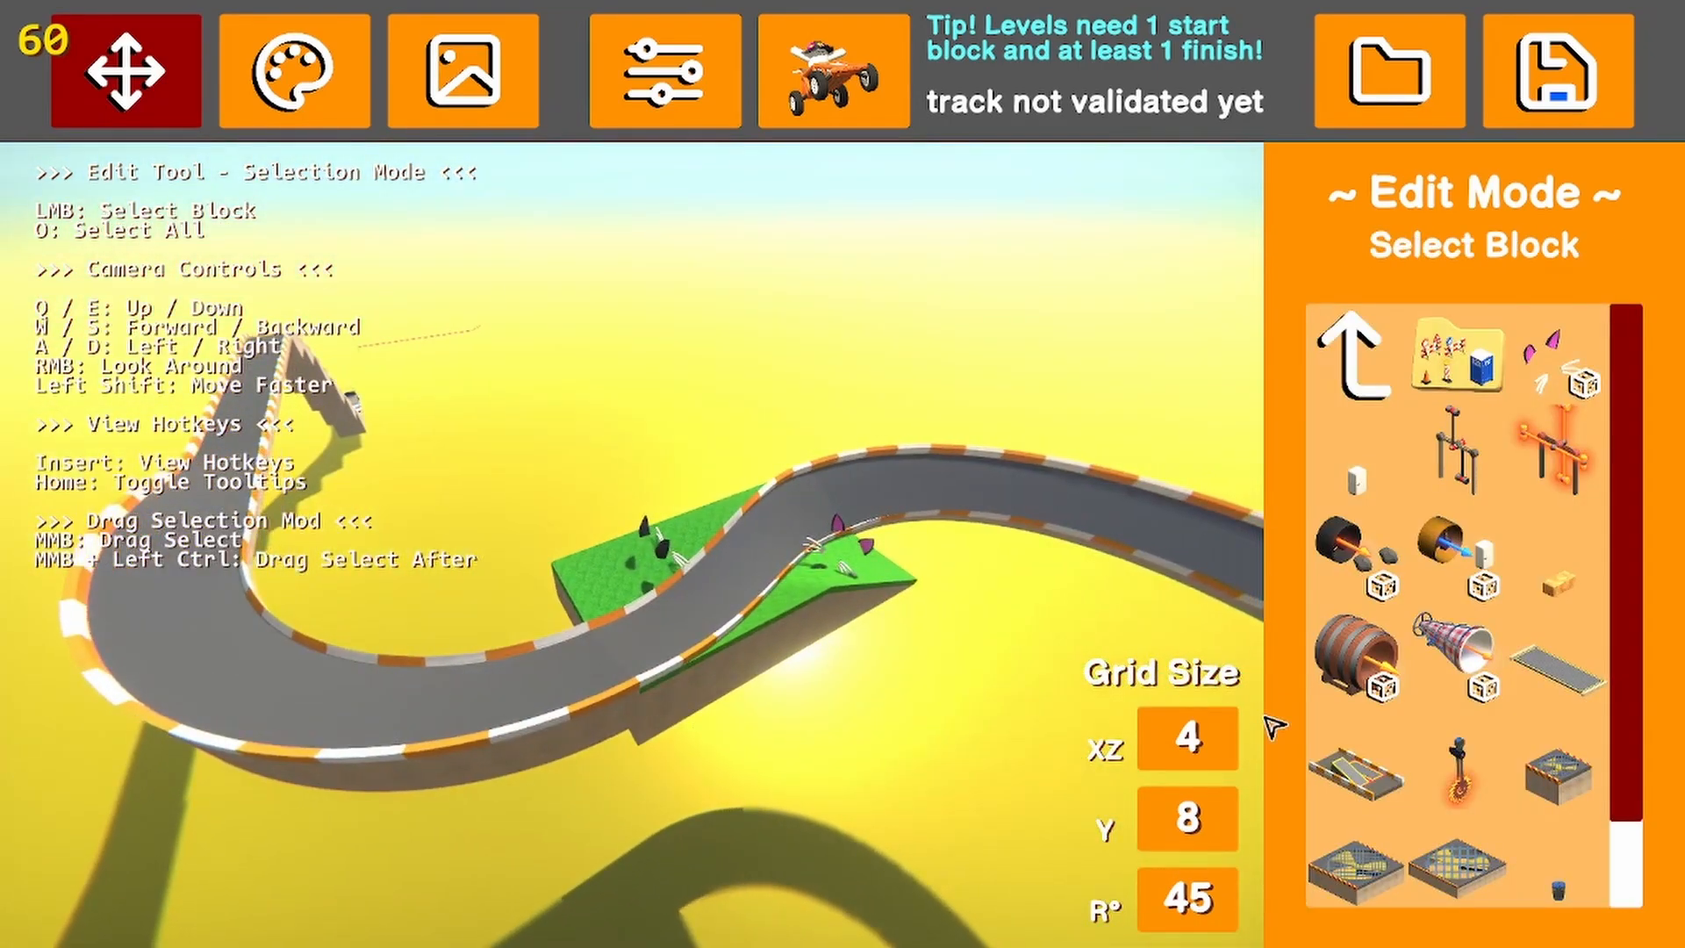
# Place a wide checkpoint ring over the widening road before the first curve at position 188, 88, 232
pyautogui.click(1344, 376)
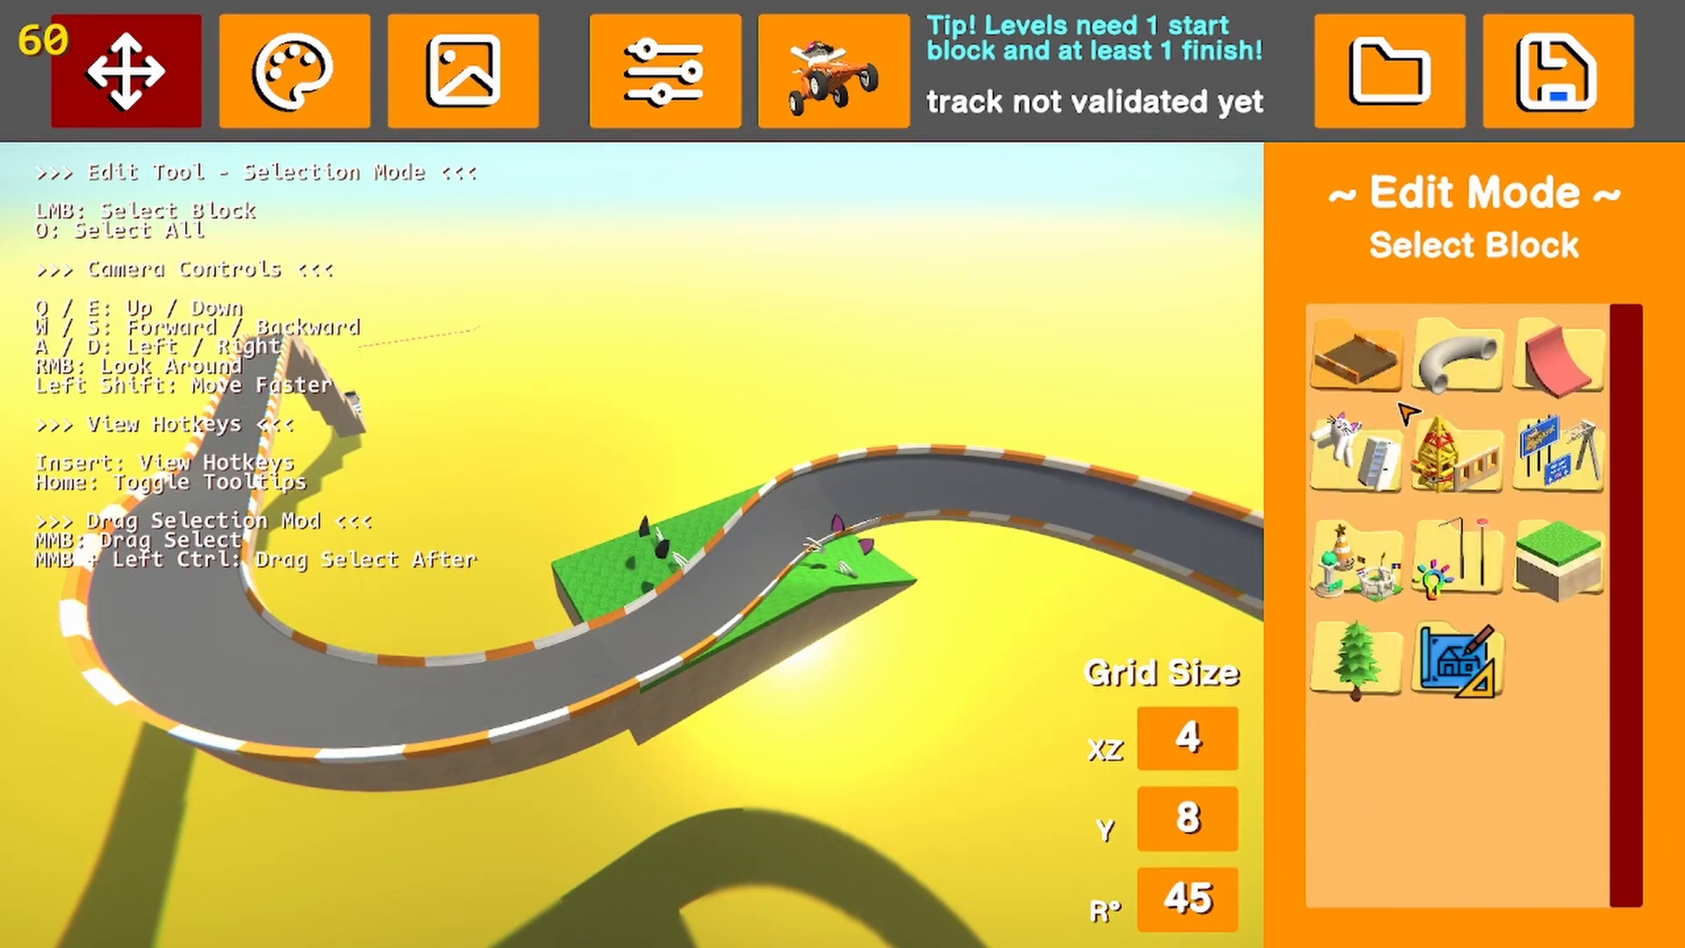
pyautogui.click(1360, 369)
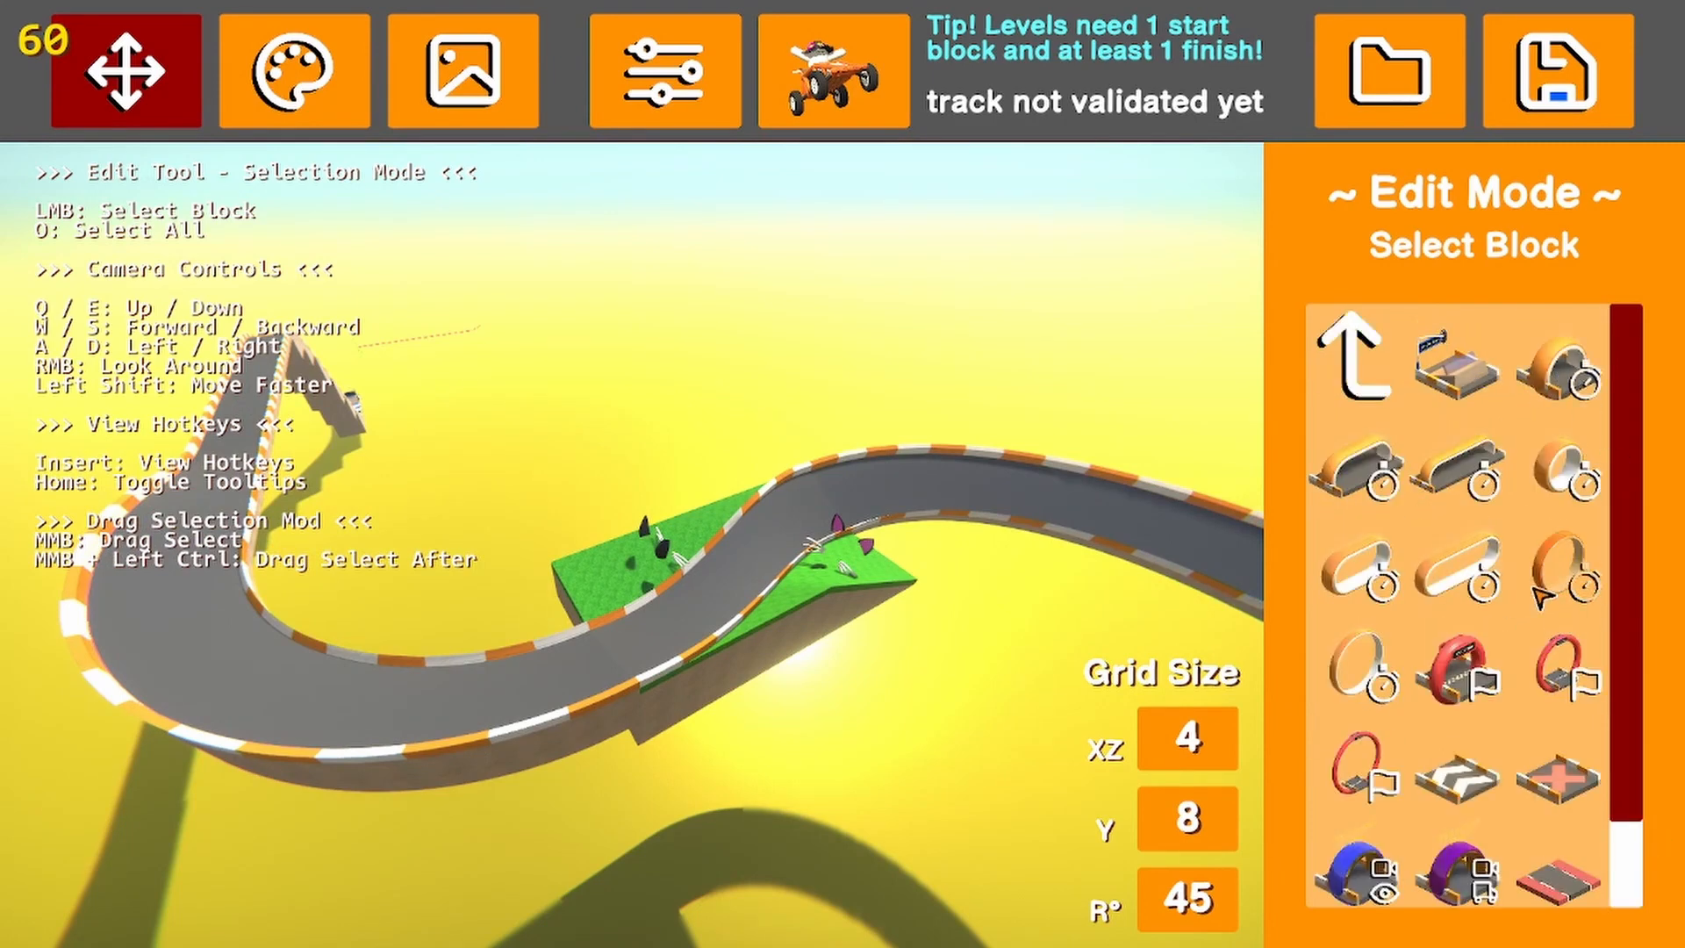
pyautogui.press('a')
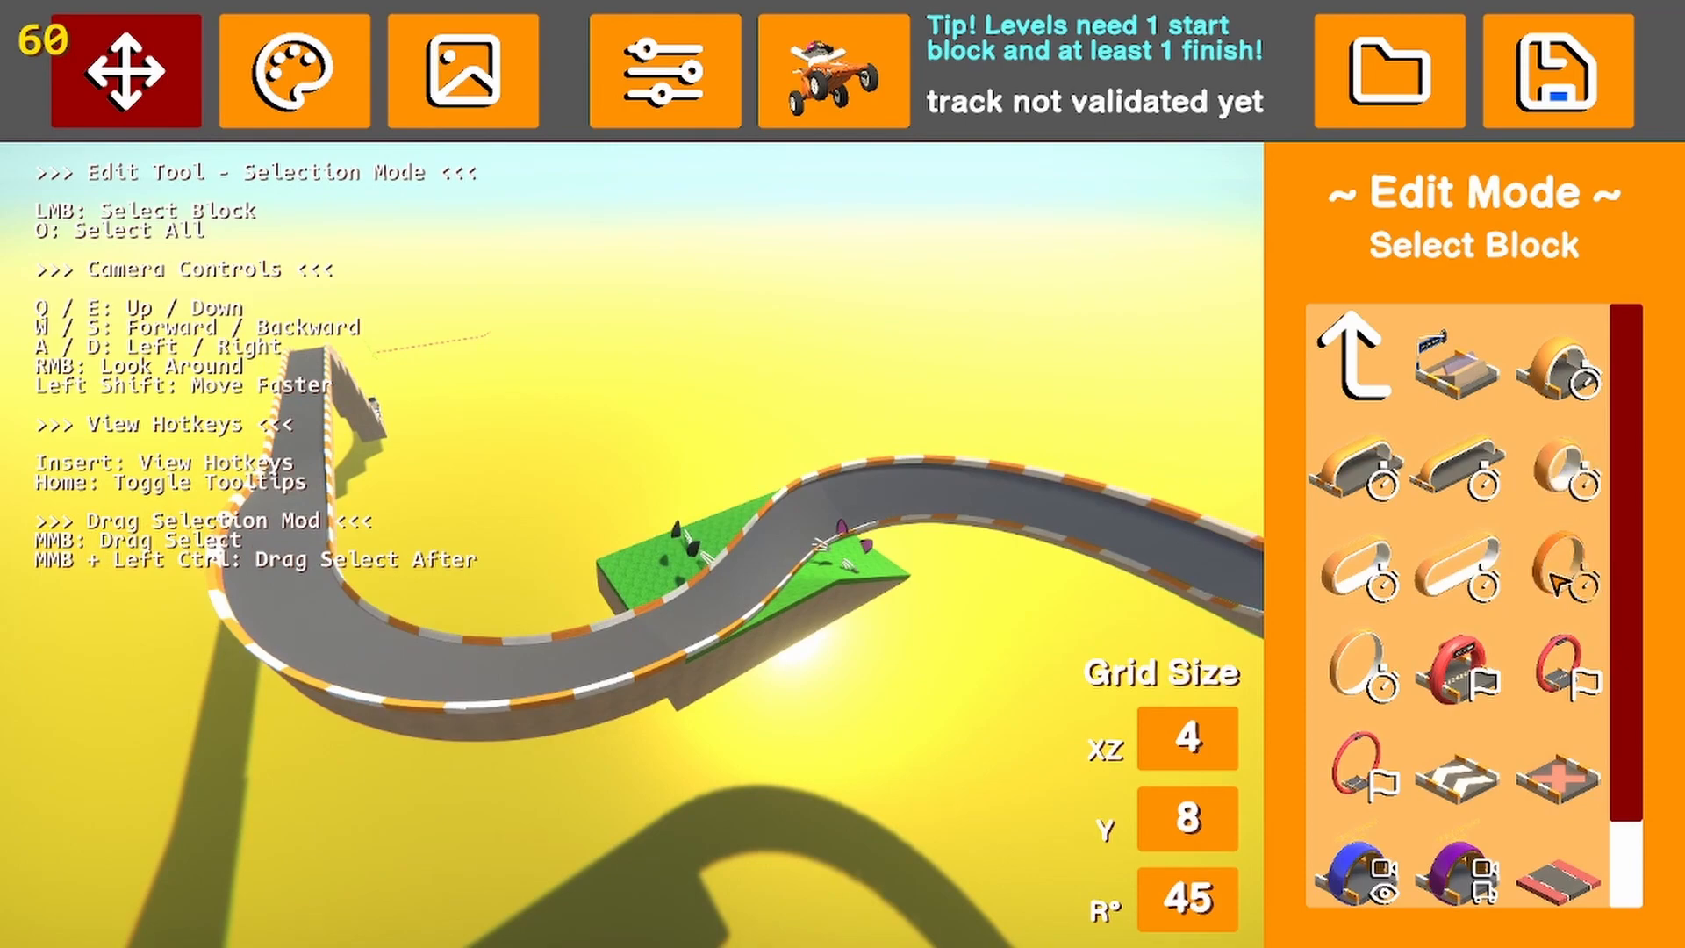
pyautogui.click(1391, 571)
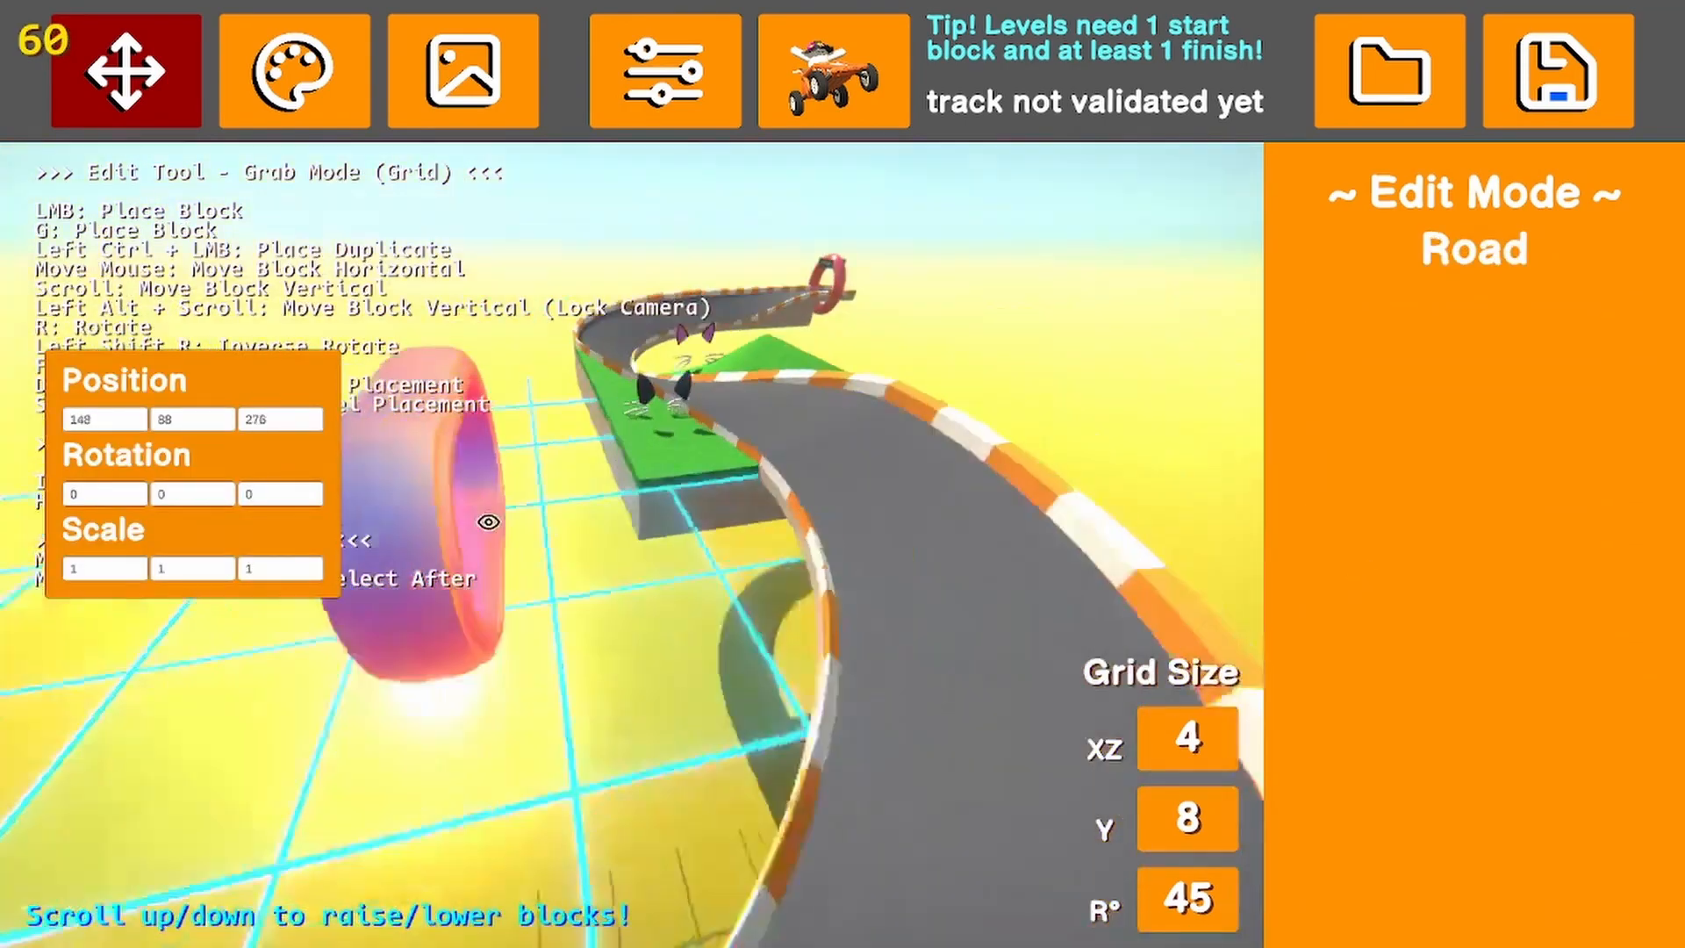
pyautogui.moveTo(489, 522); pyautogui.dragTo(720, 548, button='right')
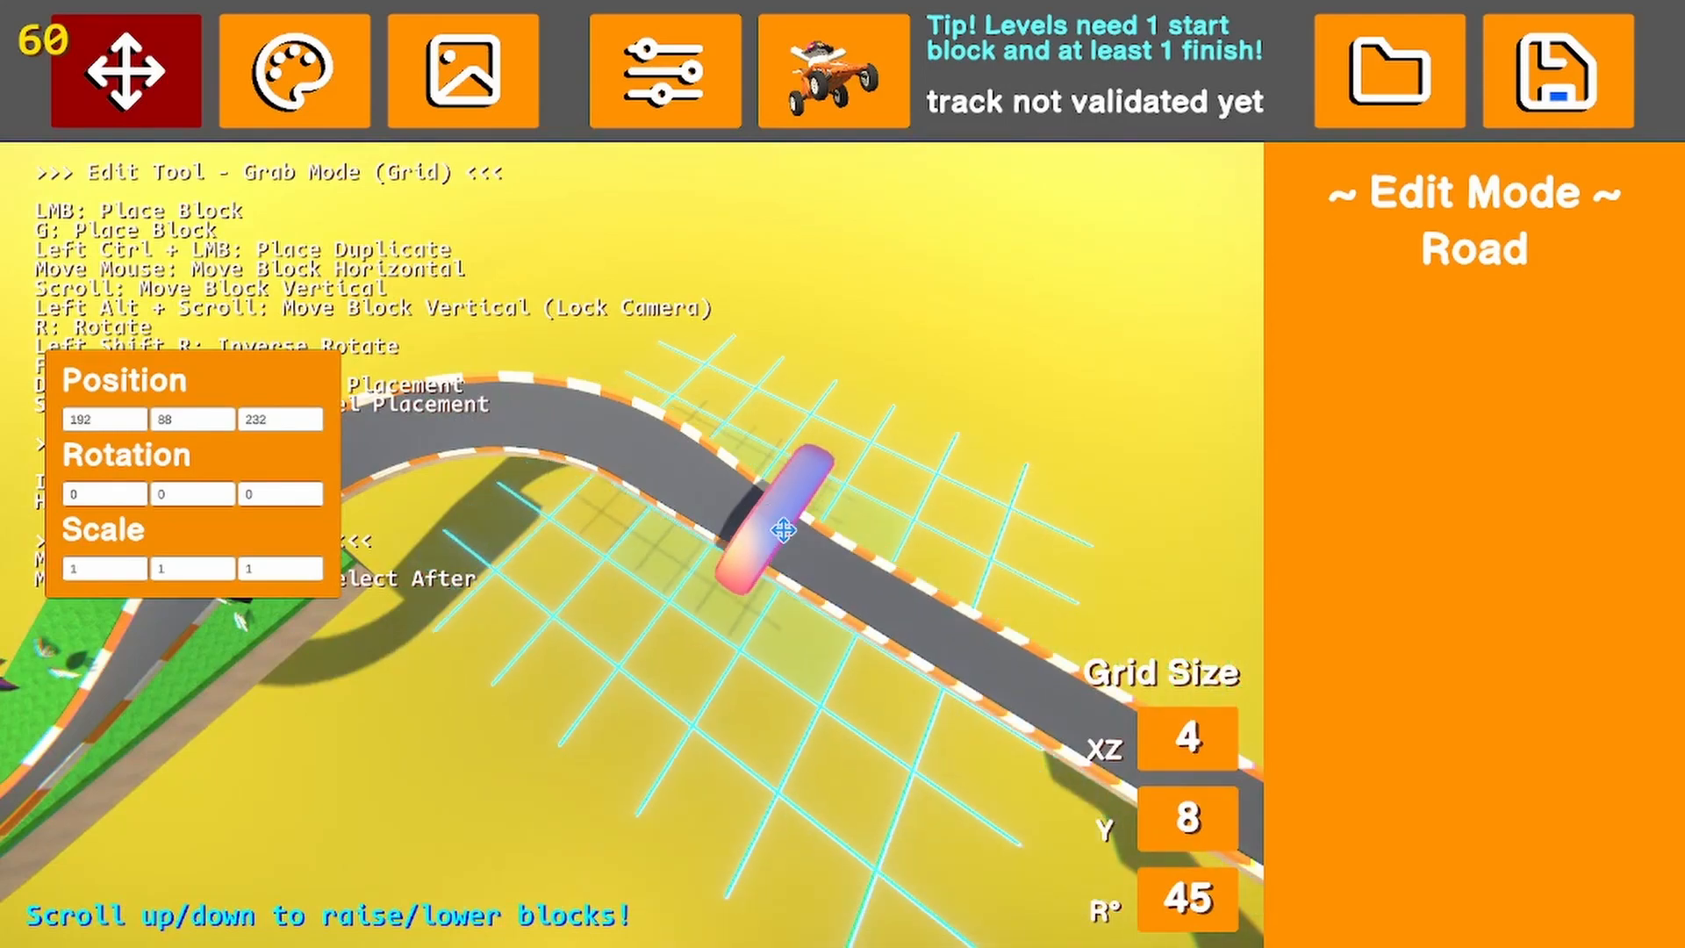
pyautogui.click(779, 529)
pyautogui.moveTo(755, 527); pyautogui.dragTo(500, 509, button='right')
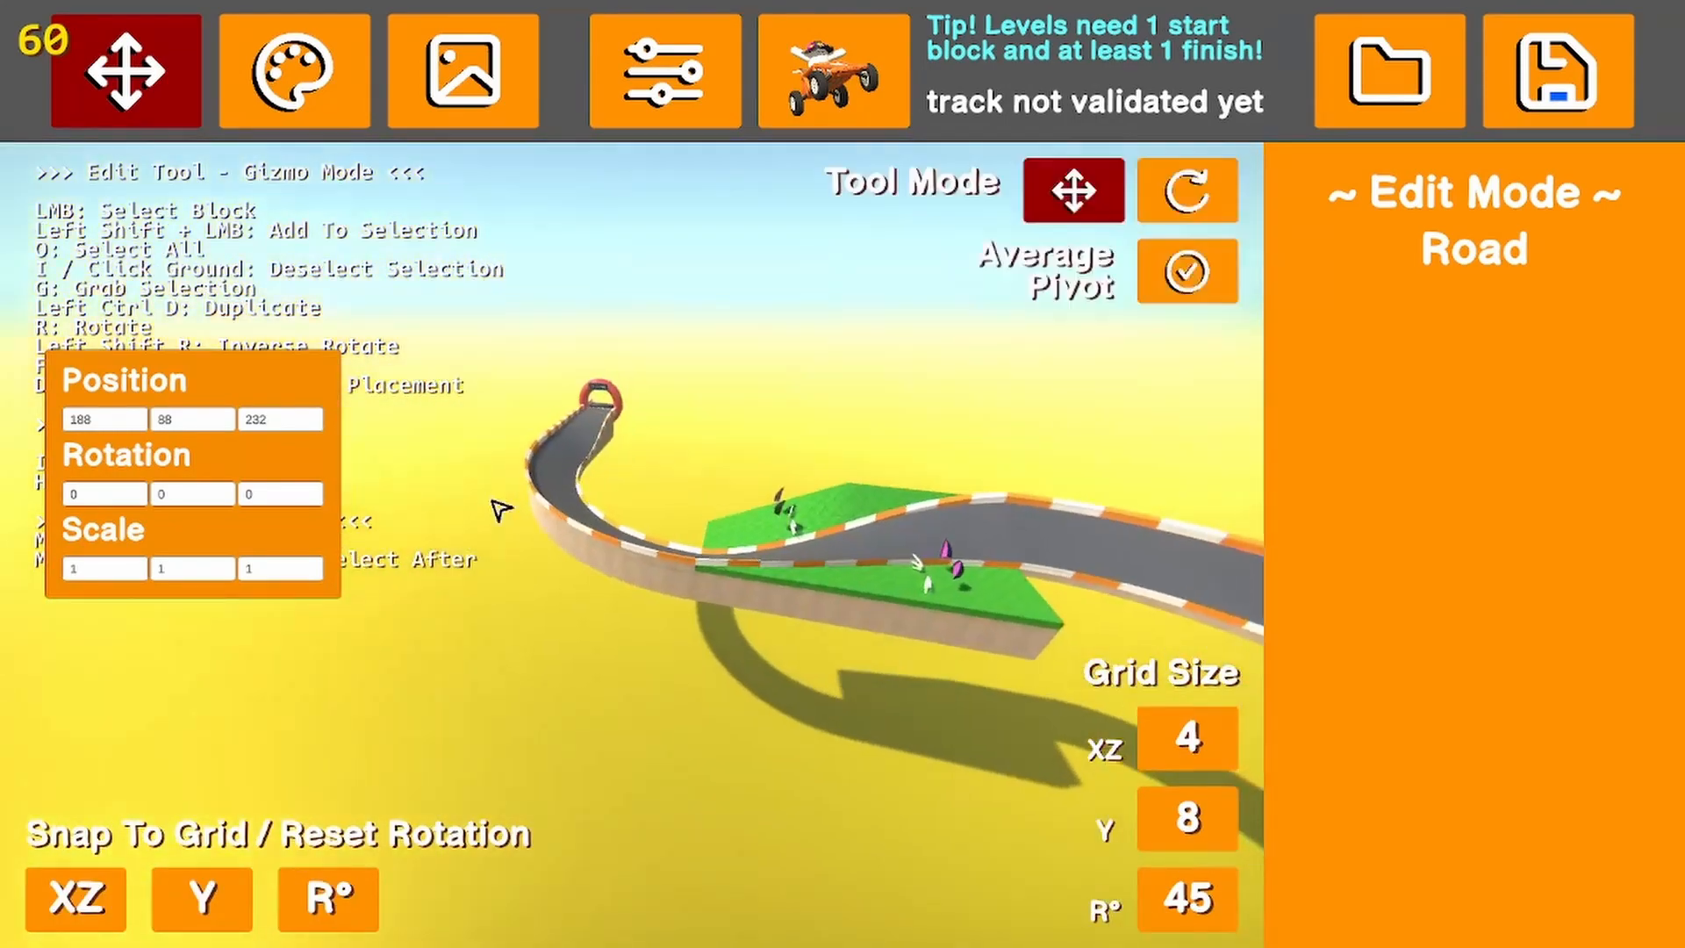
# Add a copy of the checkpoint ring, rotated 90 degrees, at the start of the second curve at position 56, 80, 312
pyautogui.press('g')
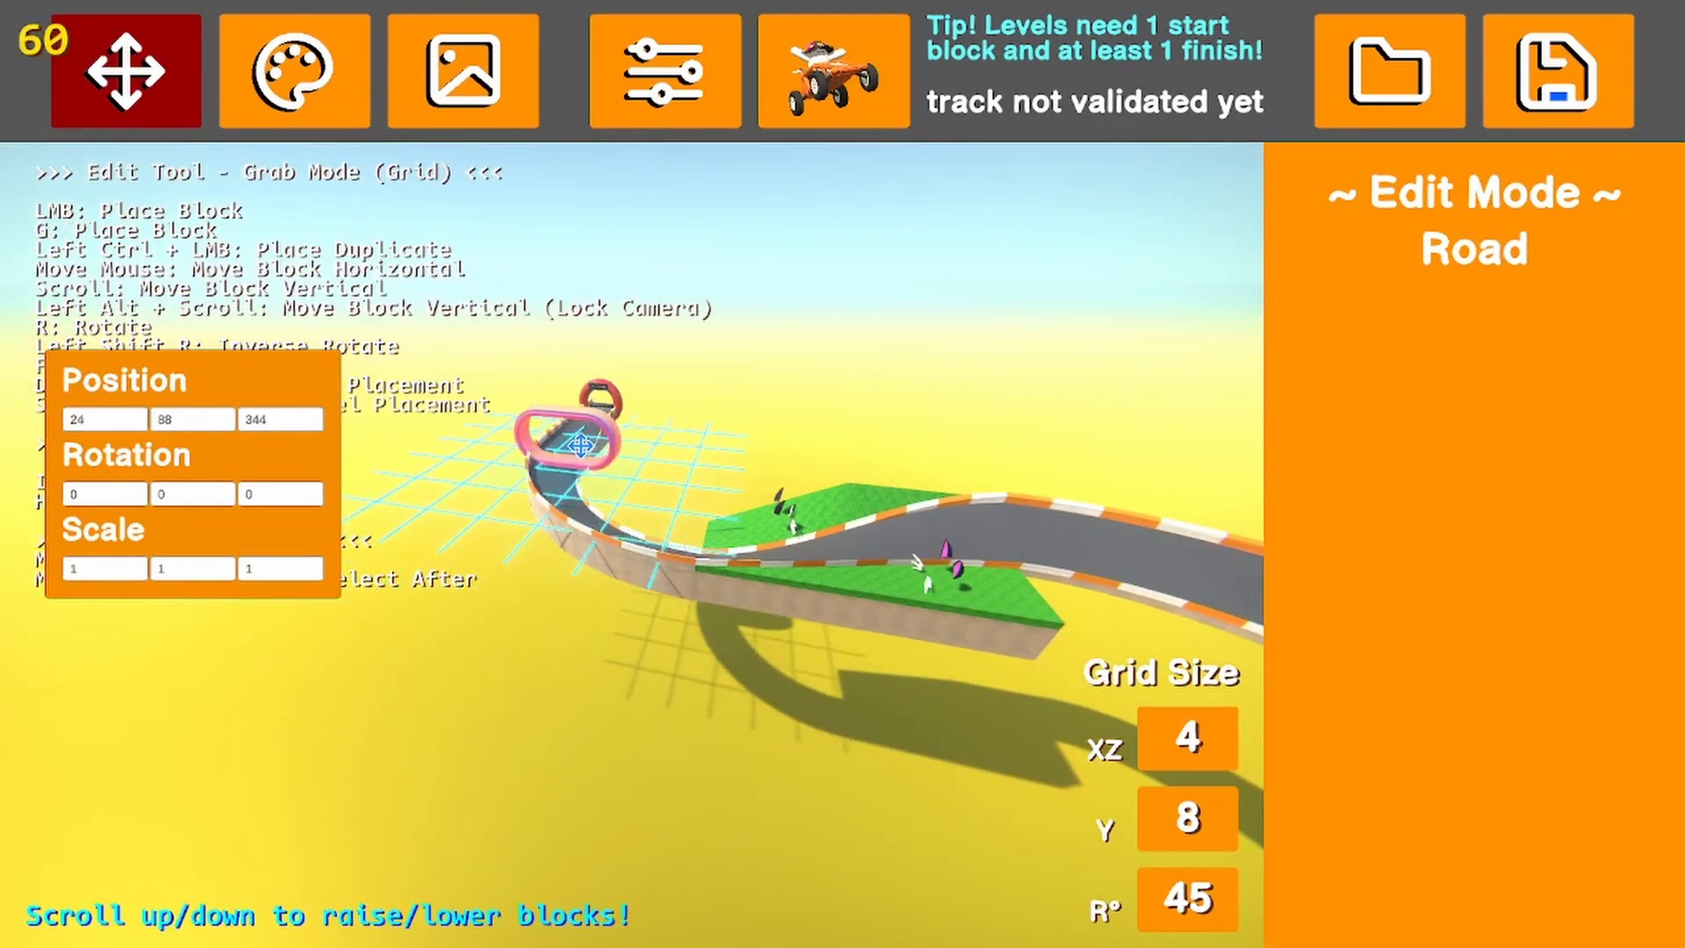
pyautogui.press('r')
pyautogui.press('r')
pyautogui.scroll(-2, 662, 512)
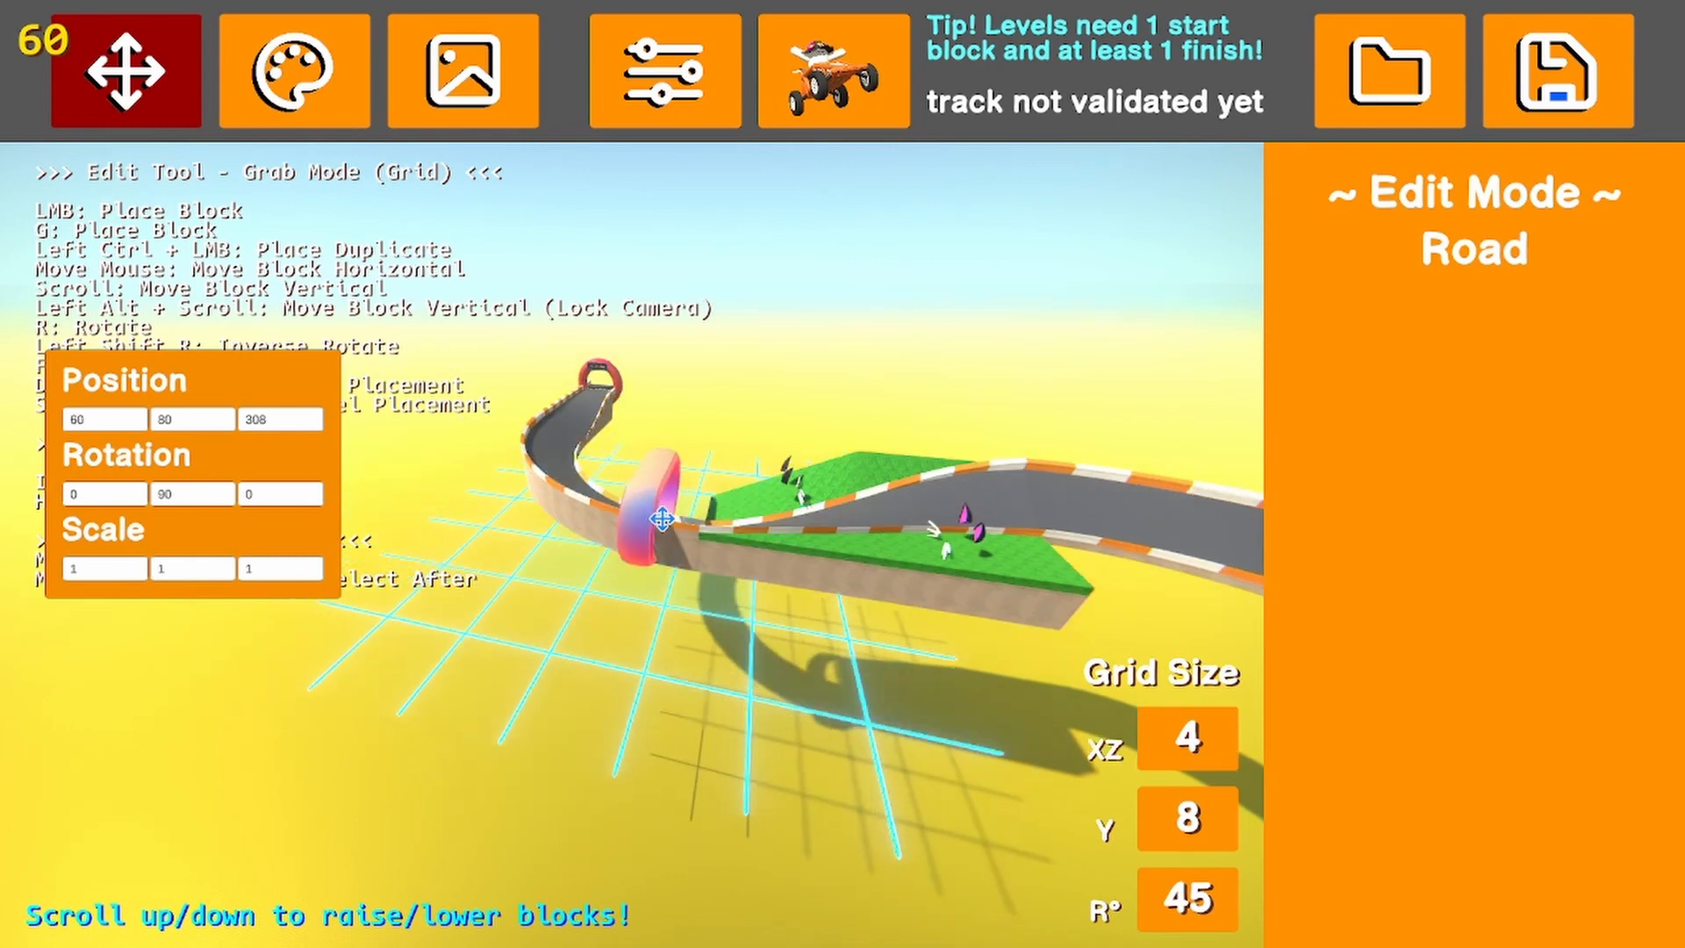
pyautogui.scroll(1, 668, 499)
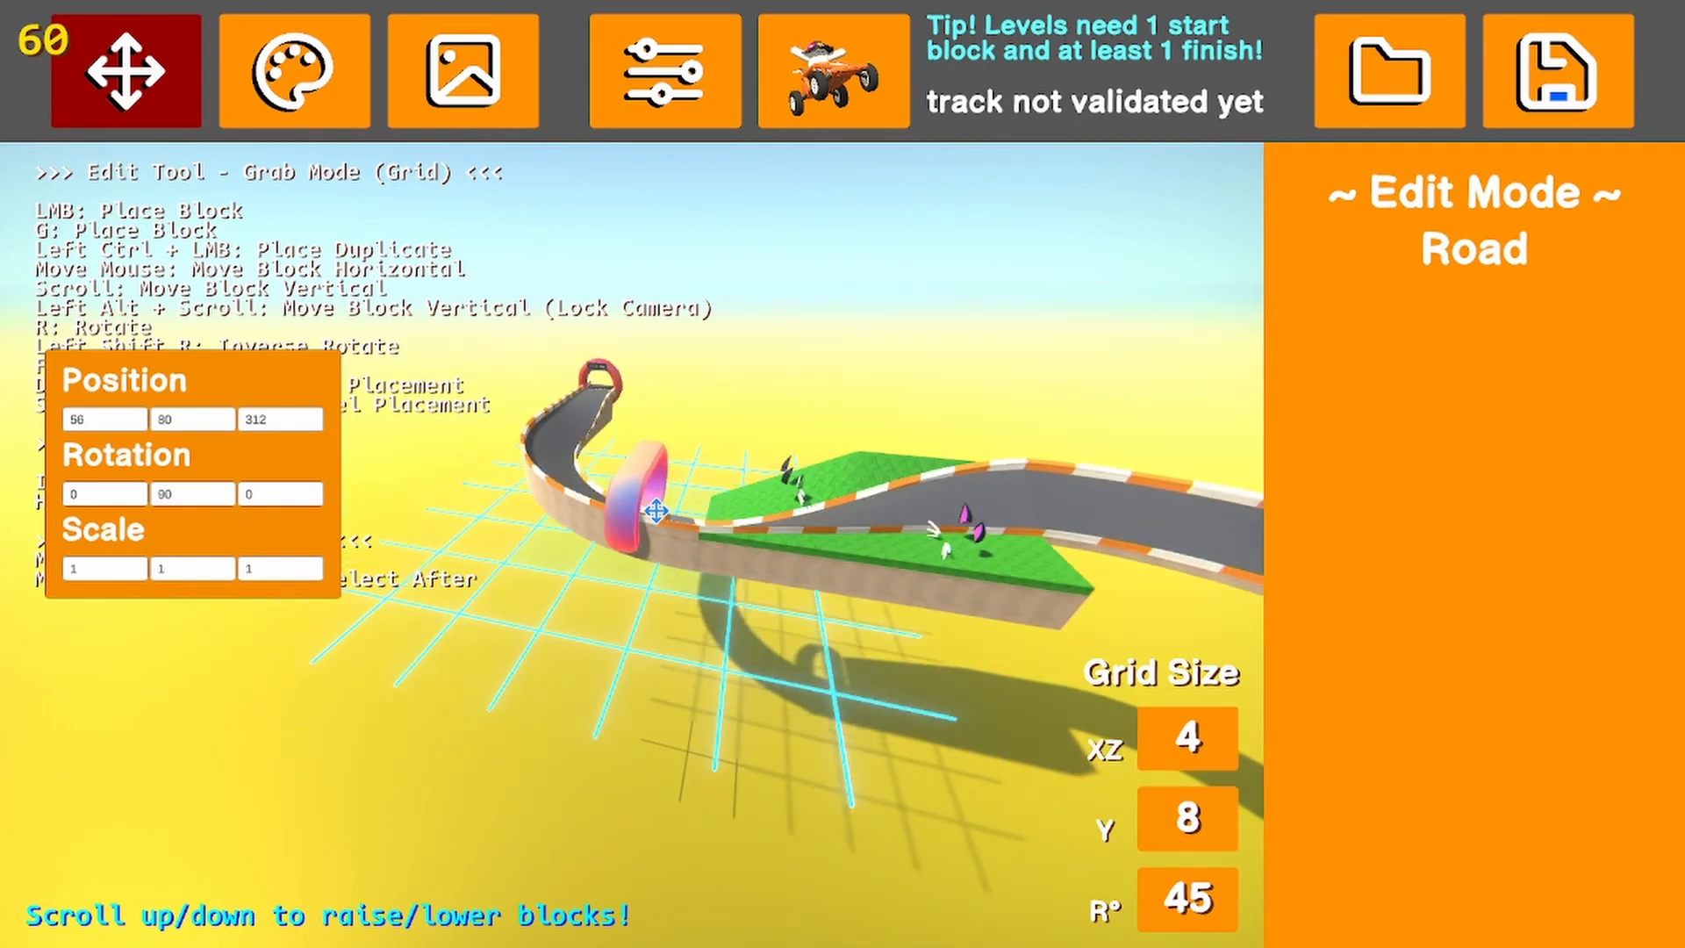
pyautogui.click(653, 515)
pyautogui.click(688, 476)
pyautogui.press('d')
pyautogui.moveTo(688, 474); pyautogui.dragTo(343, 495, button='right')
pyautogui.press('s')
pyautogui.press('d')
pyautogui.press('w')
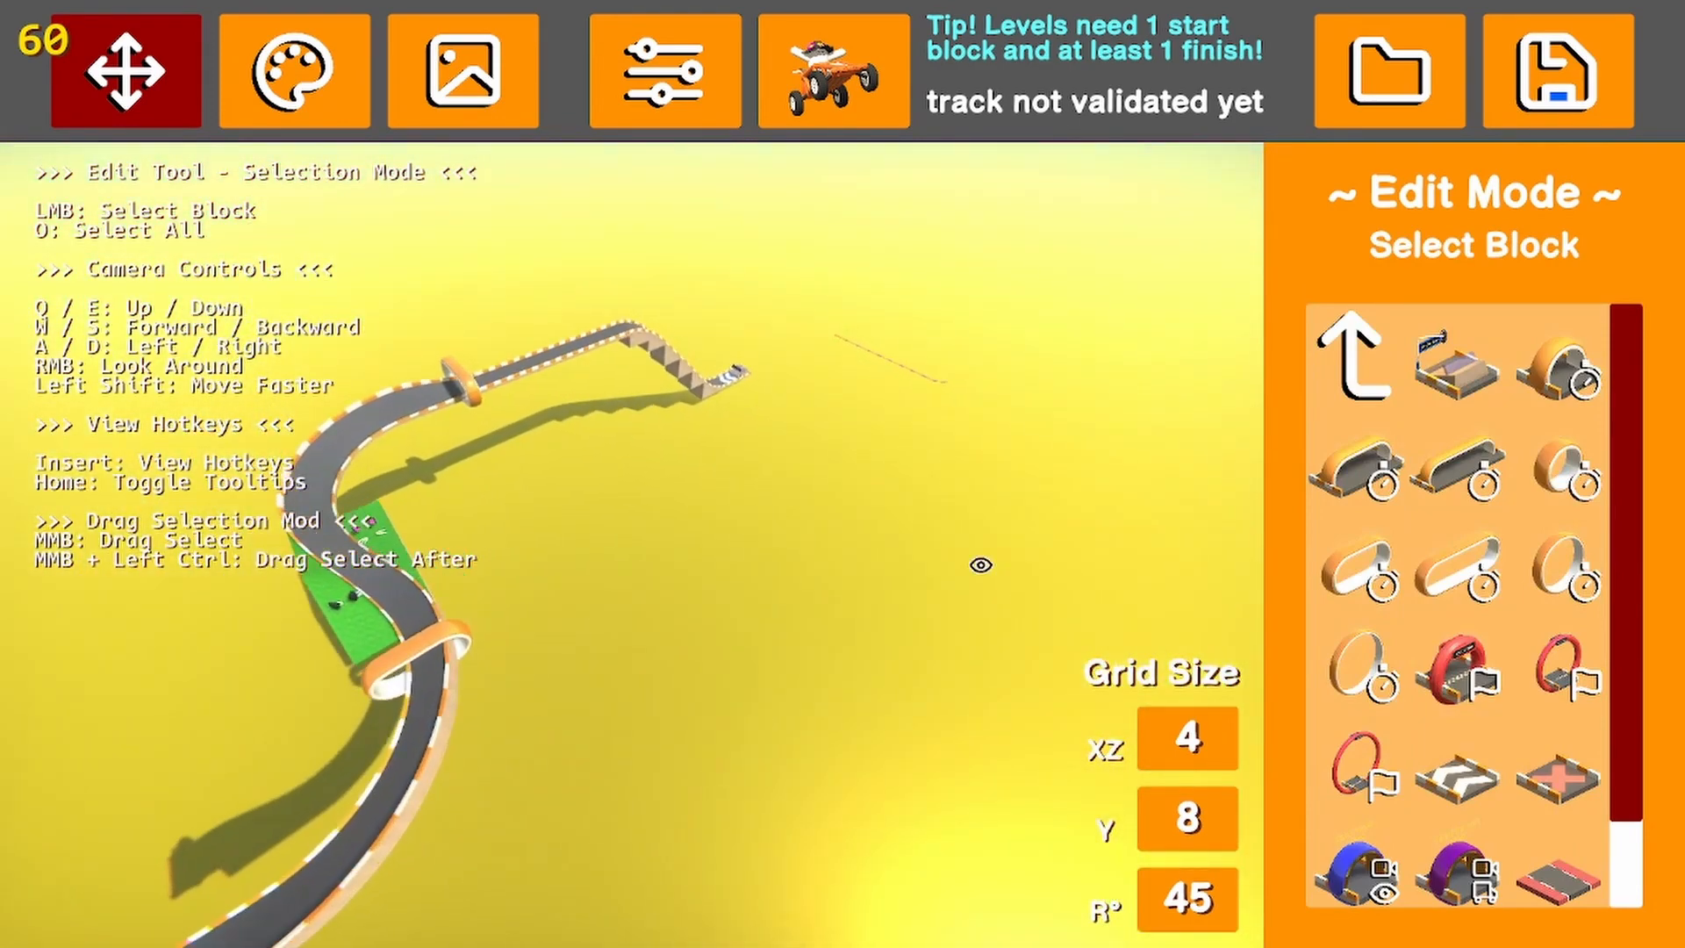
# Place a curved half-pipe Tube block on the open ground beside the track at position 80, 80, 228
pyautogui.moveTo(982, 564); pyautogui.dragTo(615, 505, button='right')
pyautogui.click(1367, 360)
pyautogui.click(1399, 376)
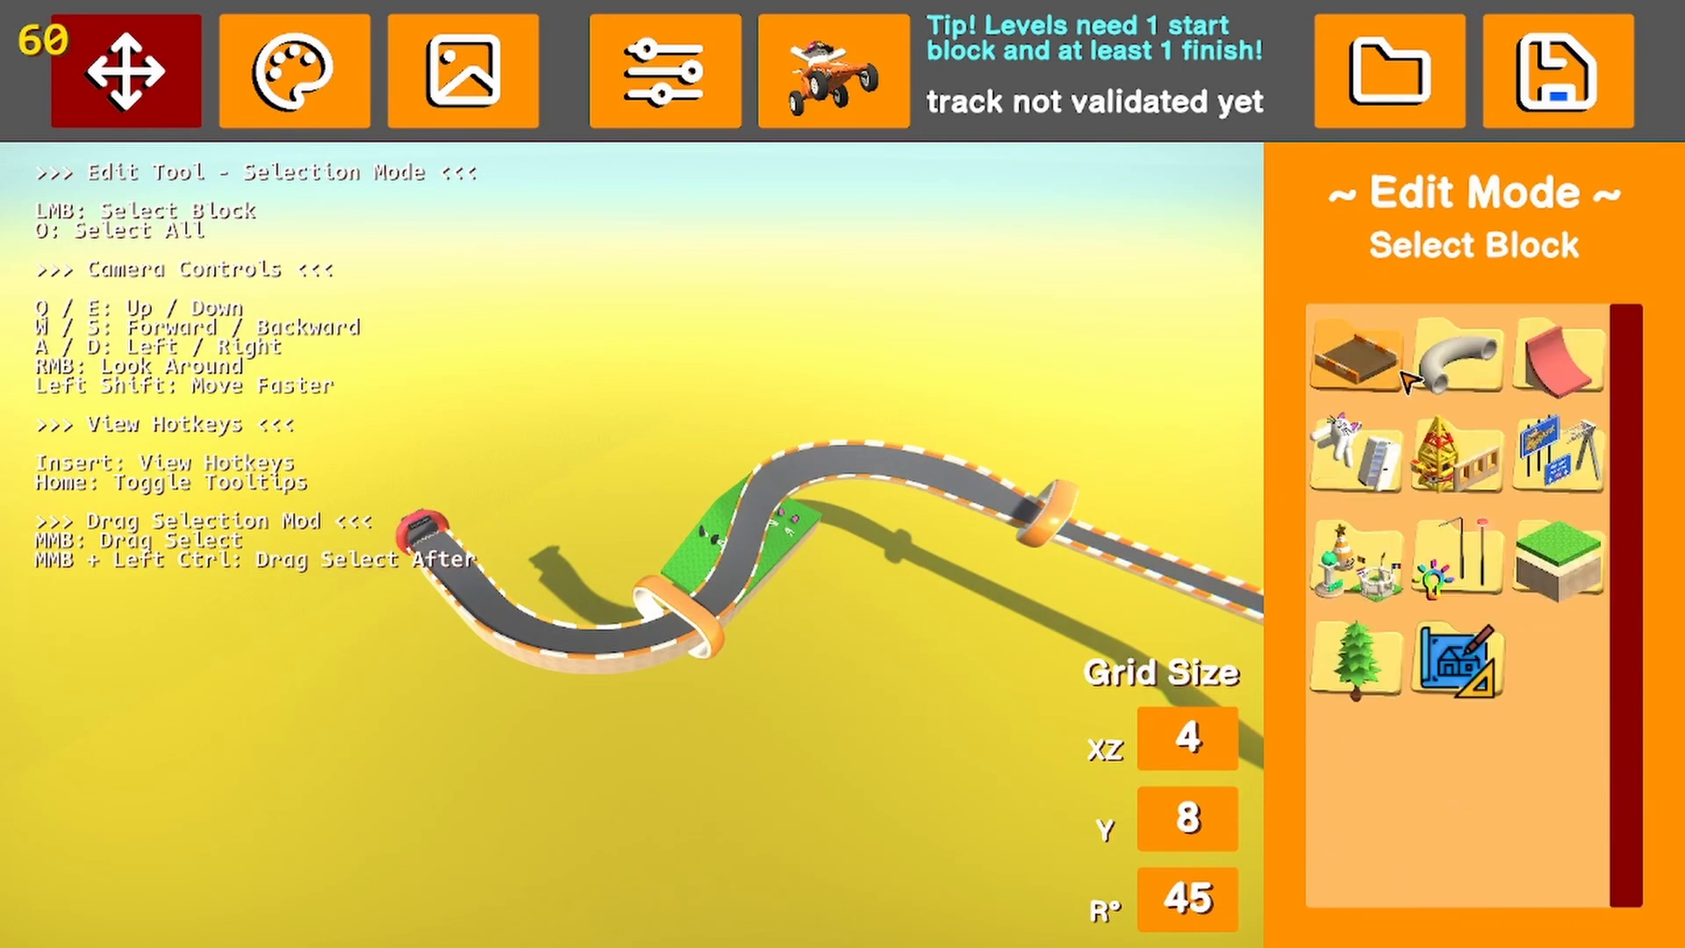
pyautogui.click(1439, 364)
pyautogui.scroll(-3, 1433, 597)
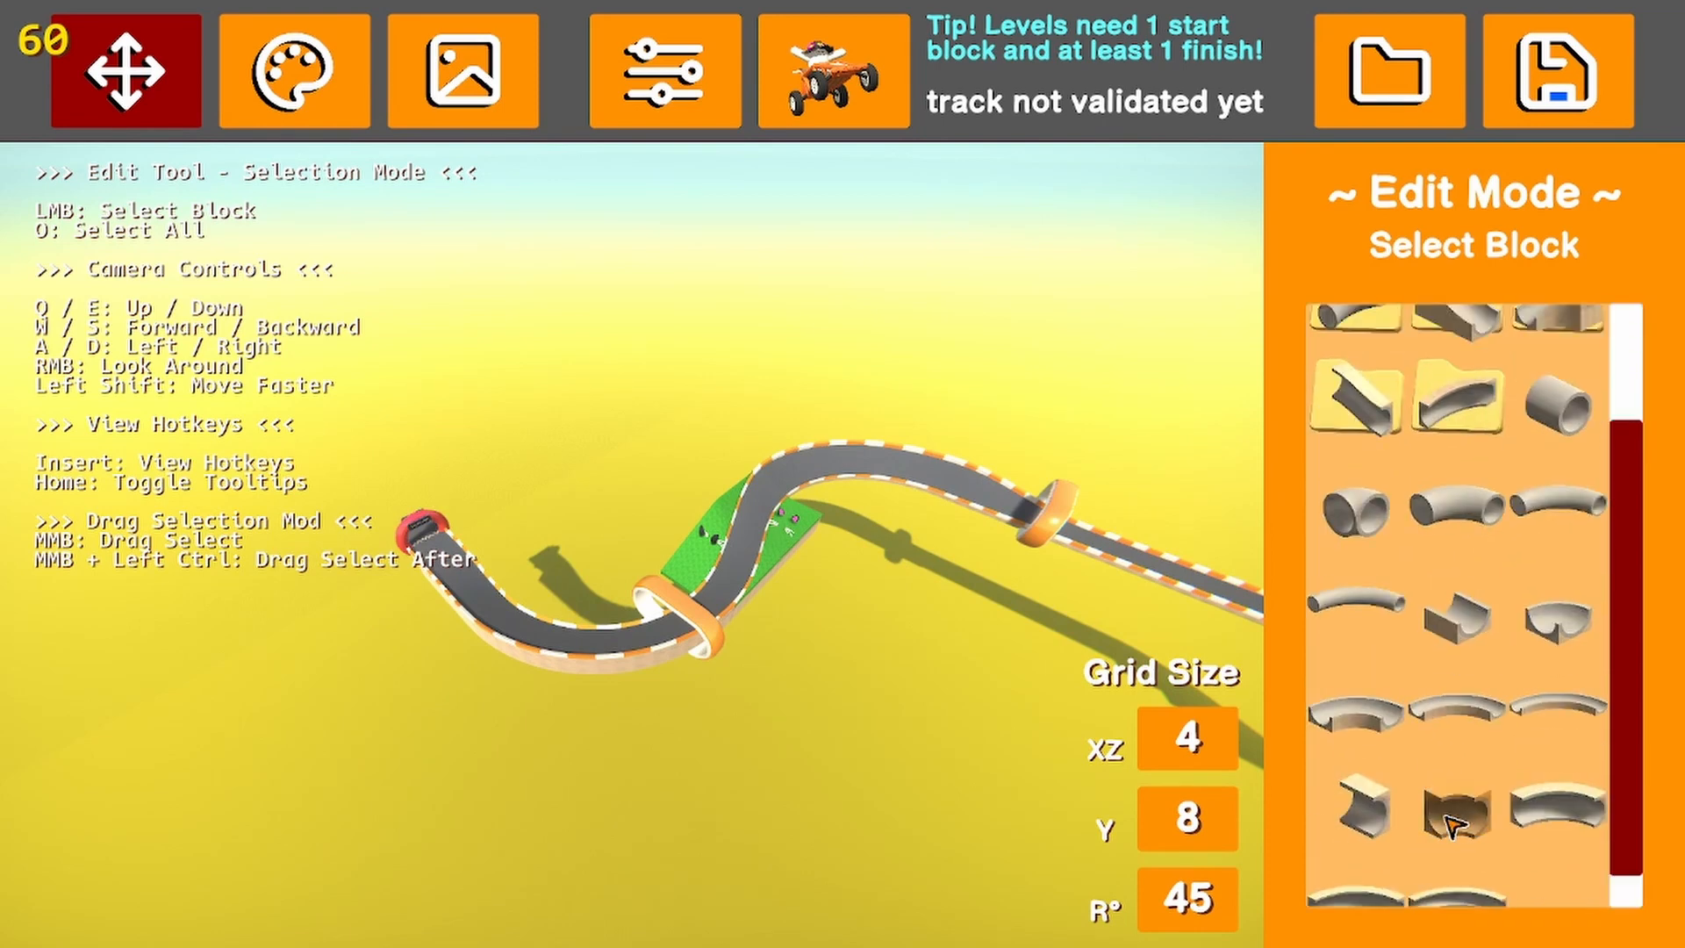
pyautogui.click(1446, 854)
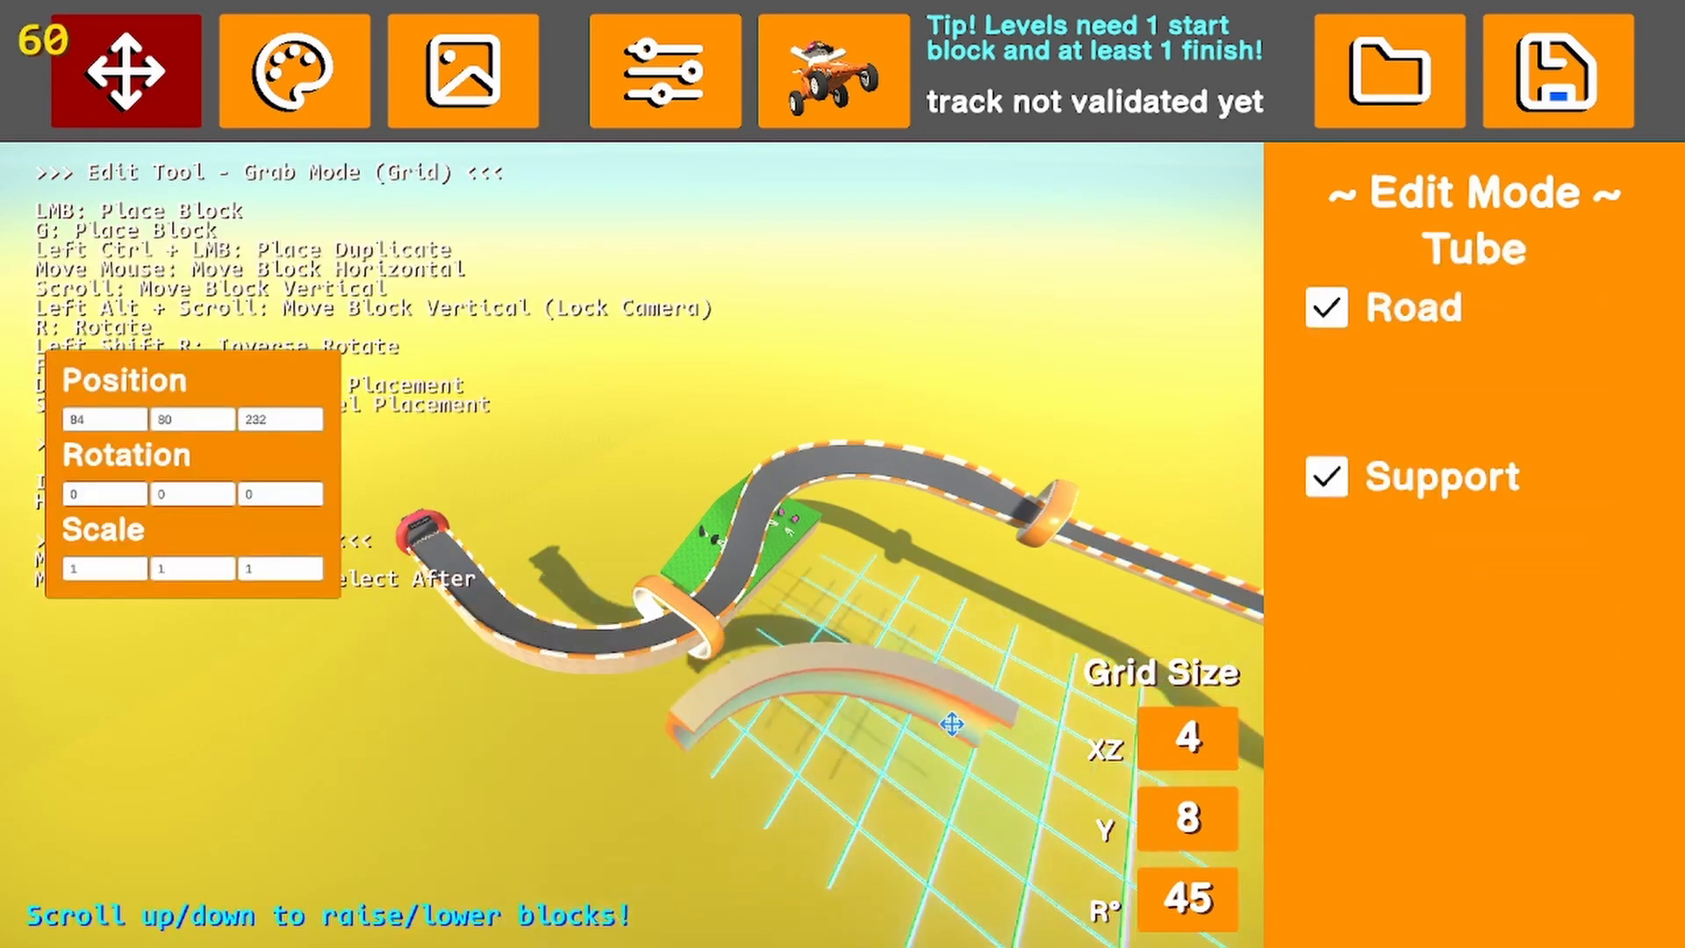
pyautogui.click(984, 760)
# Delete the curved half-pipe Tube block at position 80, 80, 228
pyautogui.moveTo(890, 785); pyautogui.dragTo(750, 711, button='right')
pyautogui.press('w')
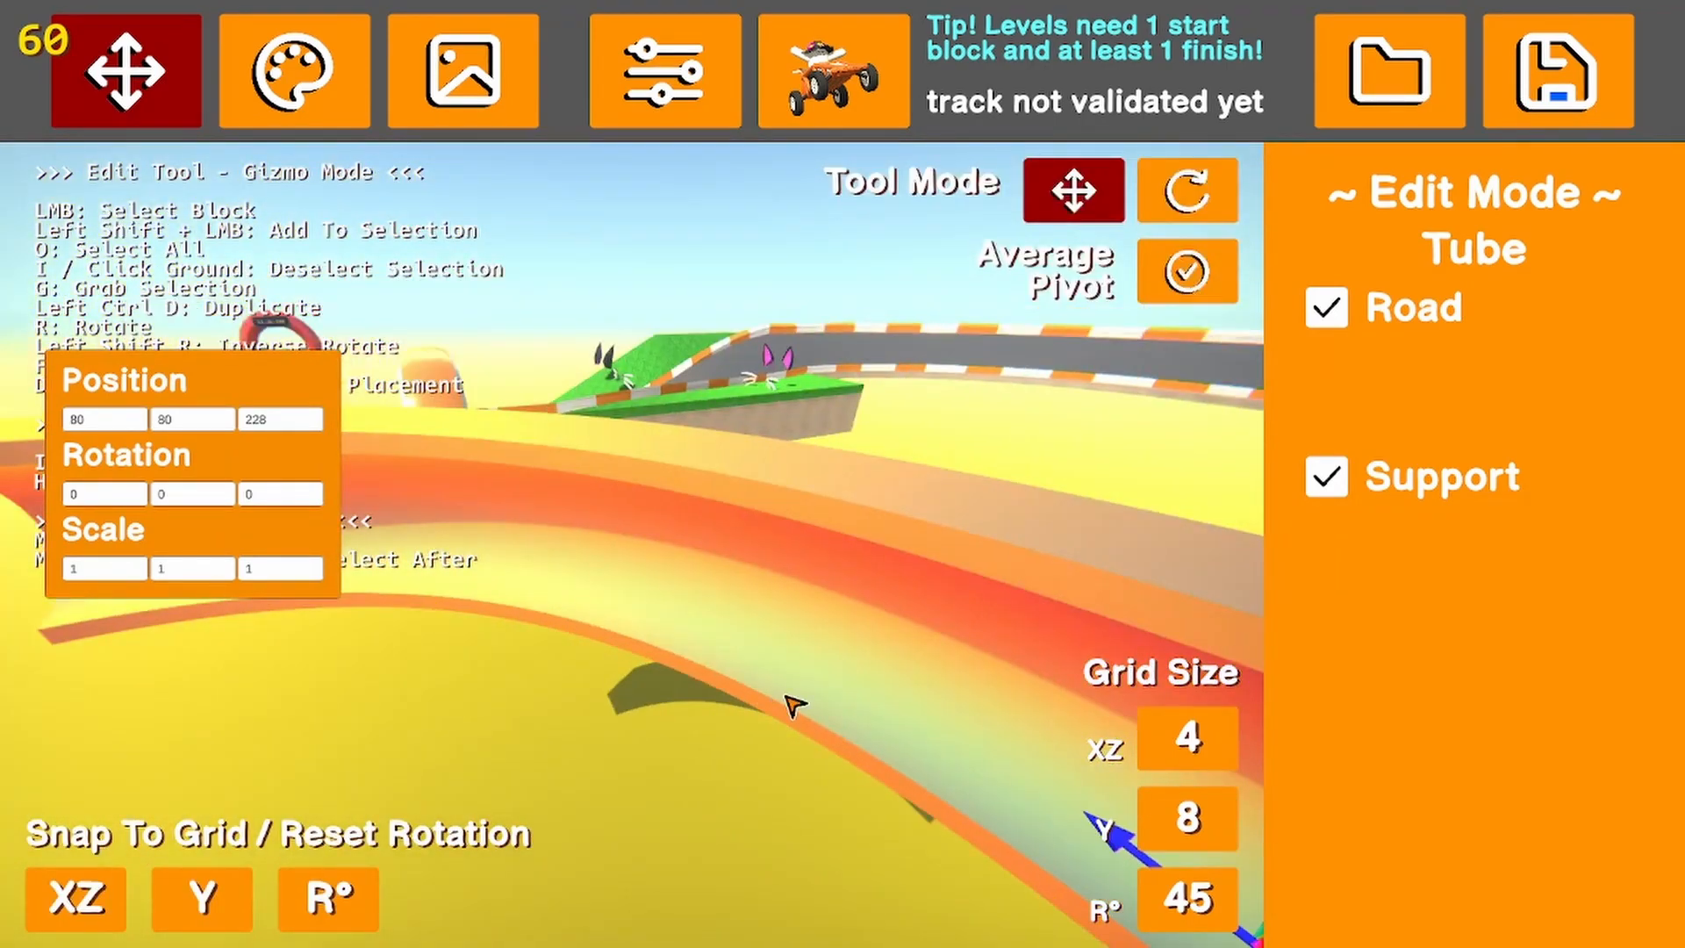
pyautogui.press('Delete')
pyautogui.press('s')
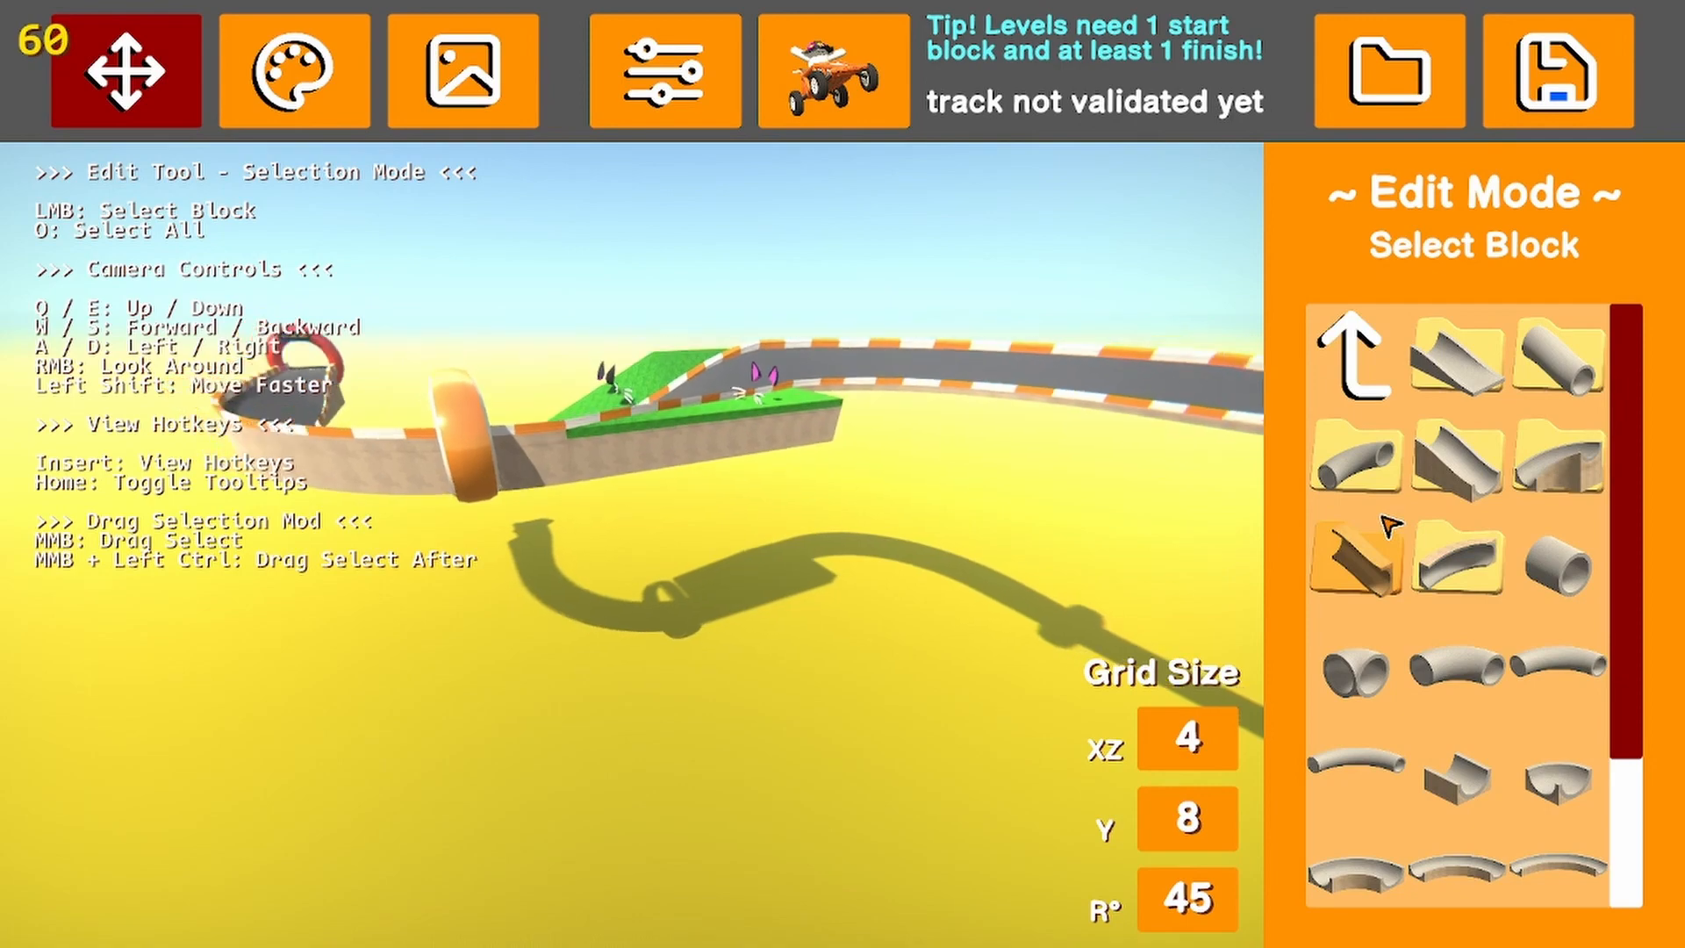
# Place a curved wall Tube block at position 0, 80, 232 and rotate it to 270 degrees around Z so it curves upward
pyautogui.click(1429, 563)
pyautogui.click(1456, 570)
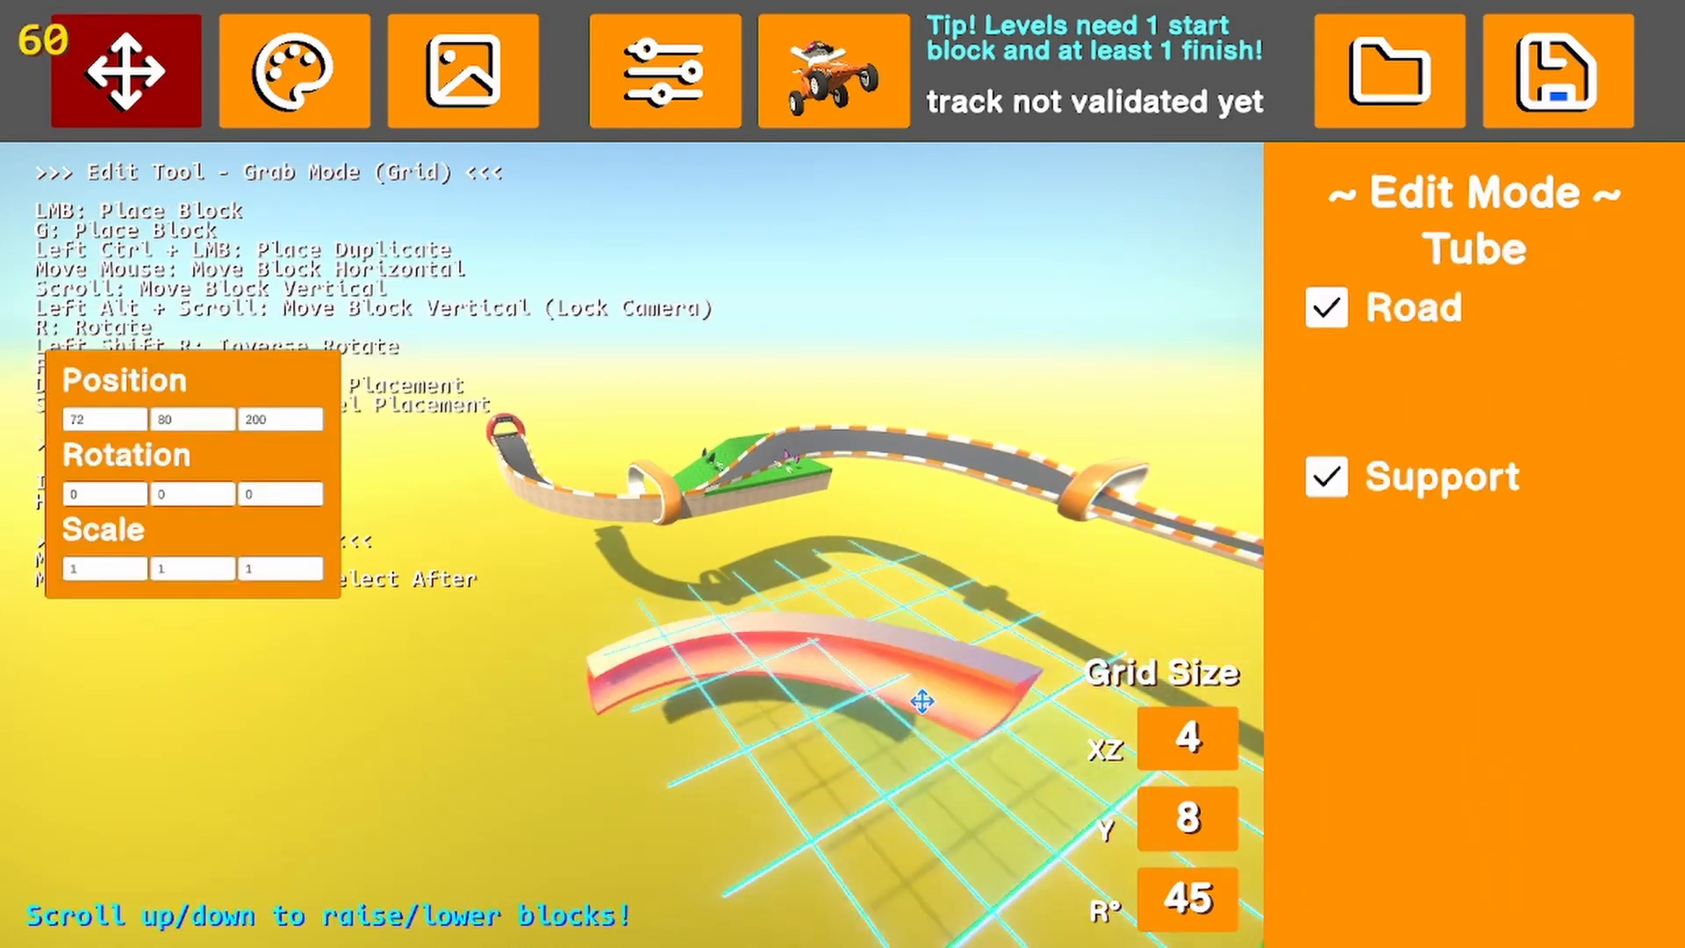
pyautogui.click(589, 702)
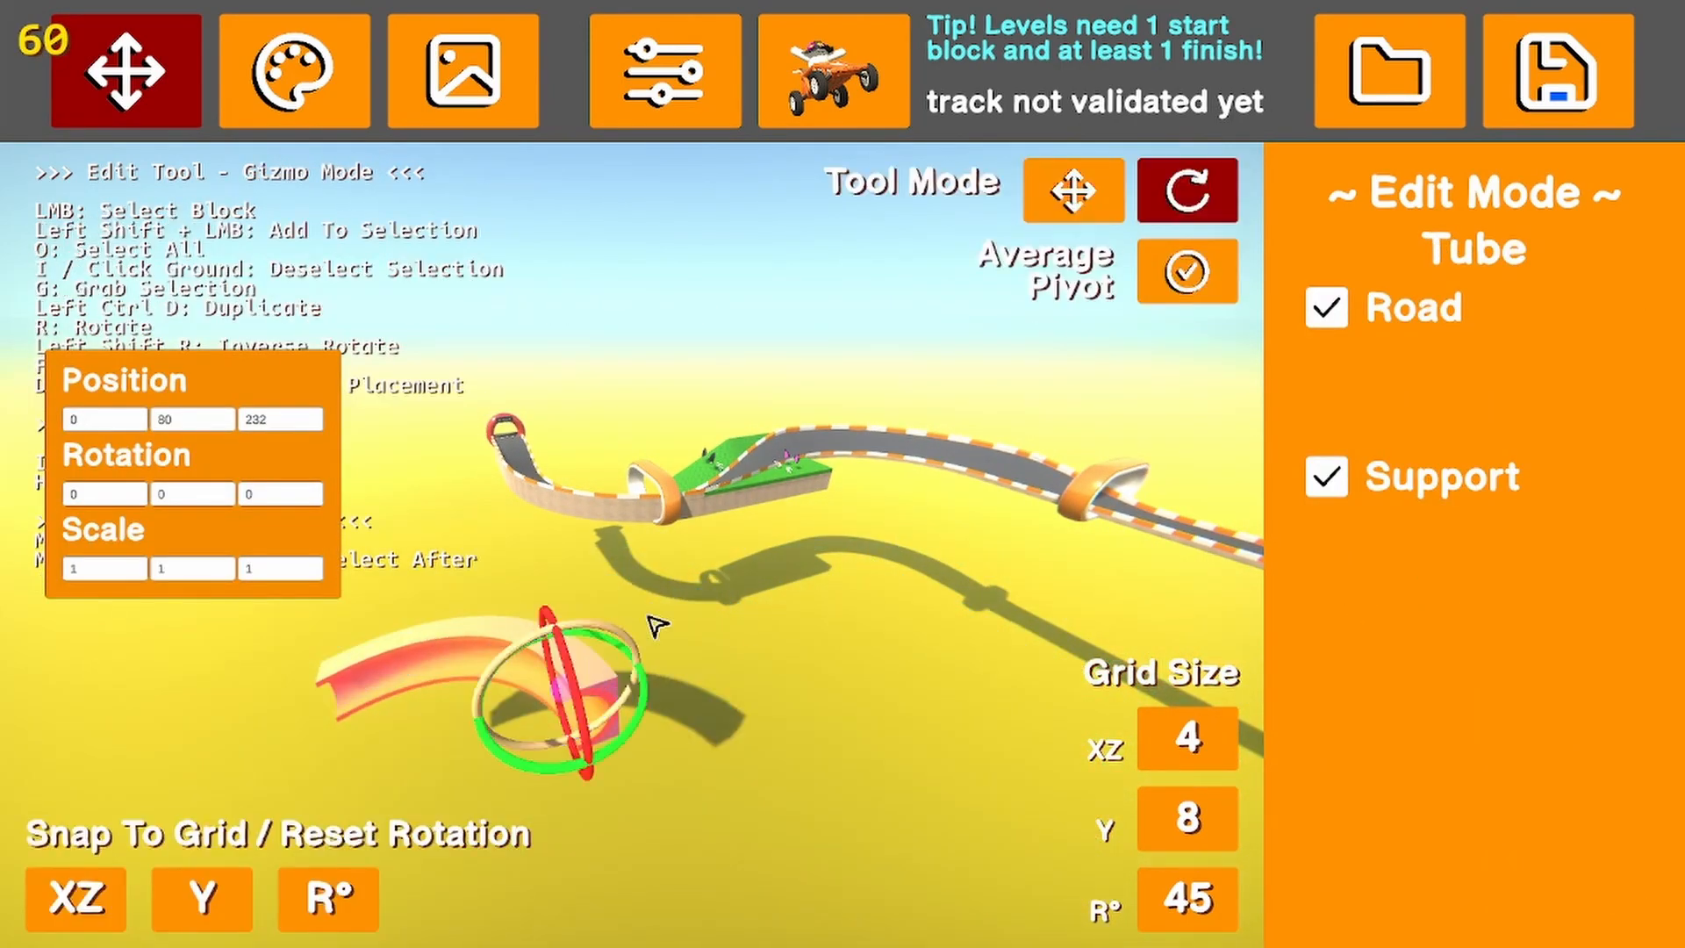
pyautogui.moveTo(597, 617); pyautogui.dragTo(794, 653)
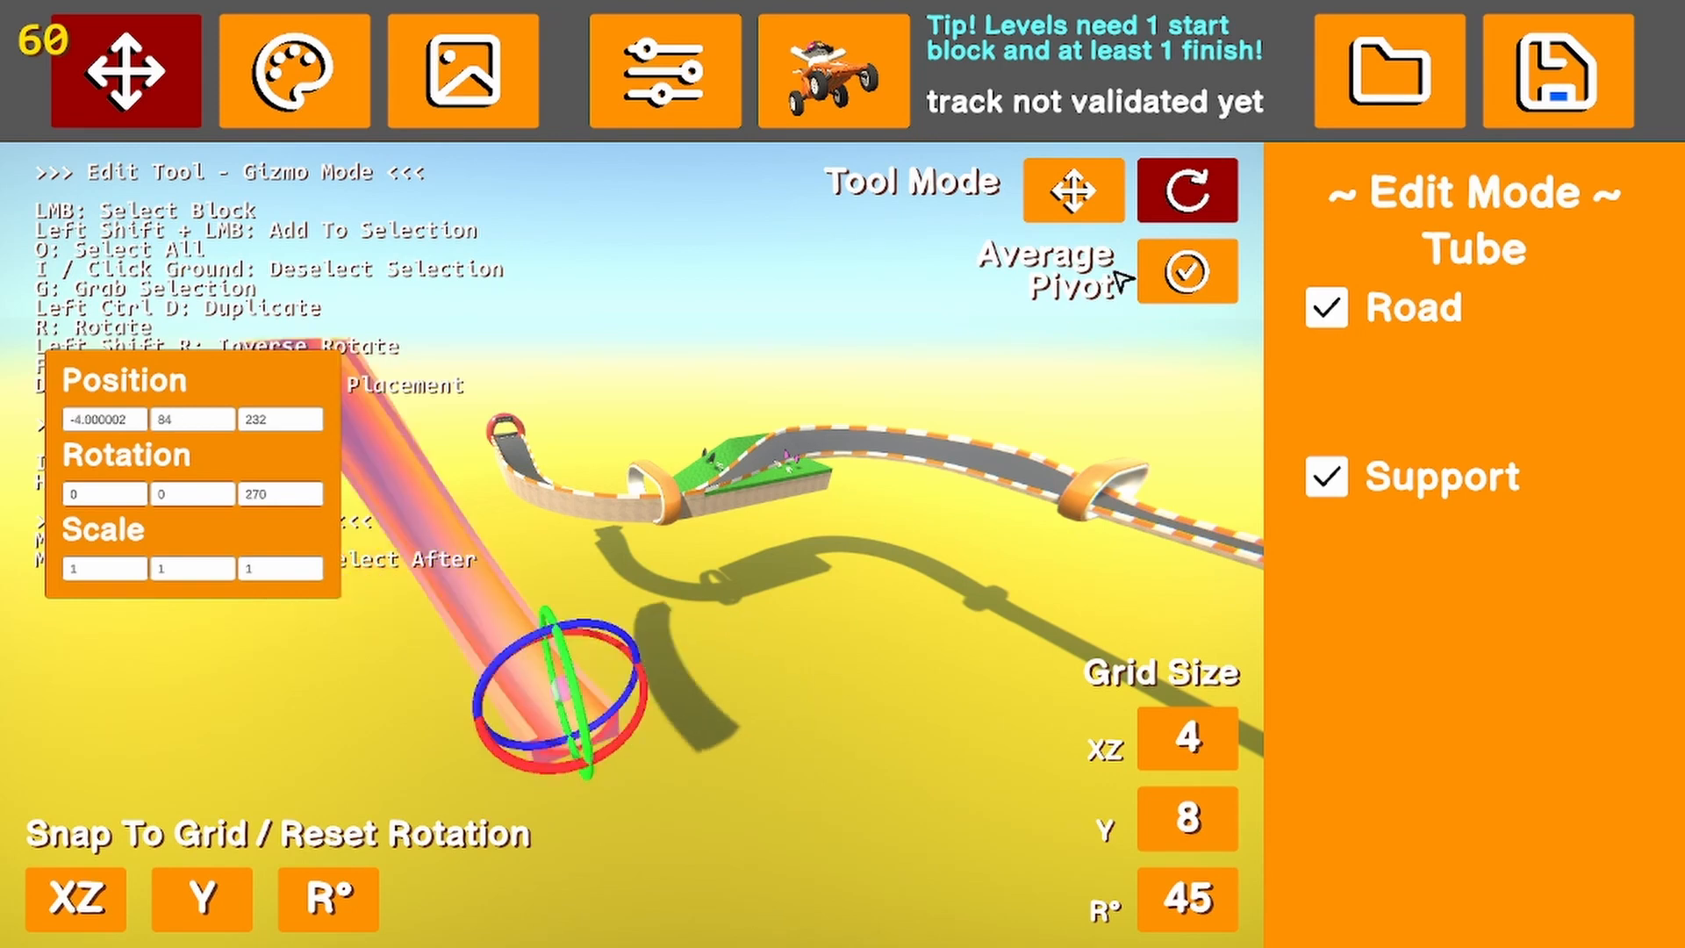
pyautogui.press('a')
pyautogui.moveTo(618, 571); pyautogui.dragTo(688, 640, button='right')
# Duplicate the upright curved tube, place the copy at position -32, 84, 228 and rotate it to 270, 270, 0
pyautogui.hotkey('ctrl', 'd')
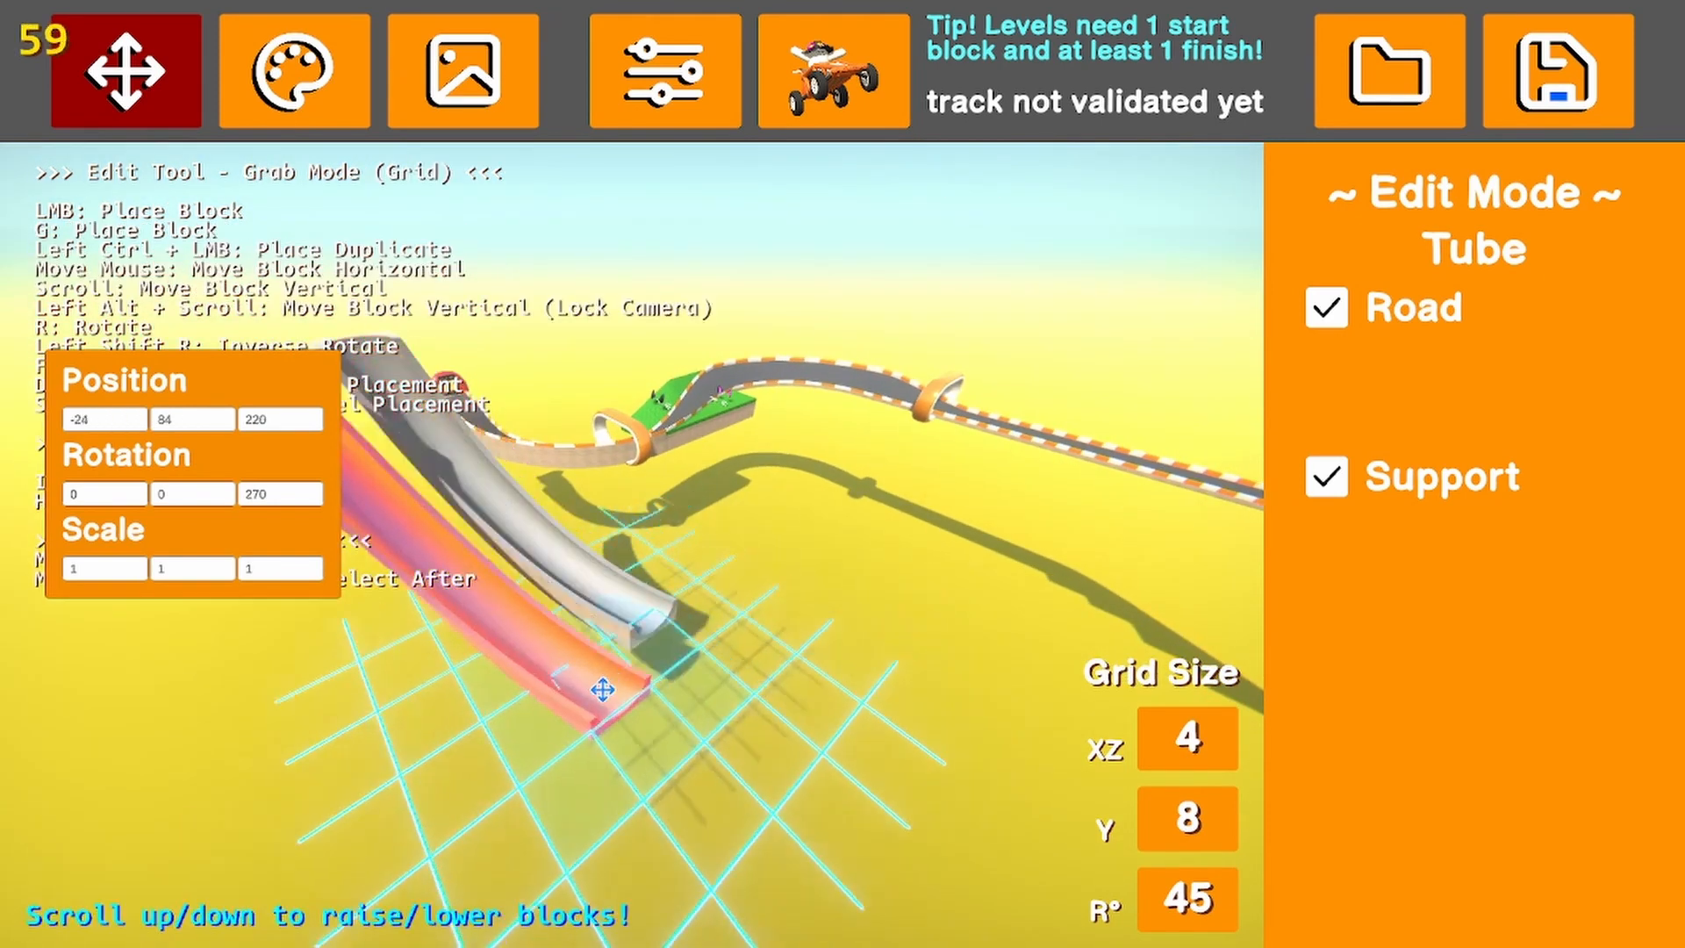
pyautogui.click(566, 676)
pyautogui.moveTo(844, 517); pyautogui.dragTo(1022, 401, button='right')
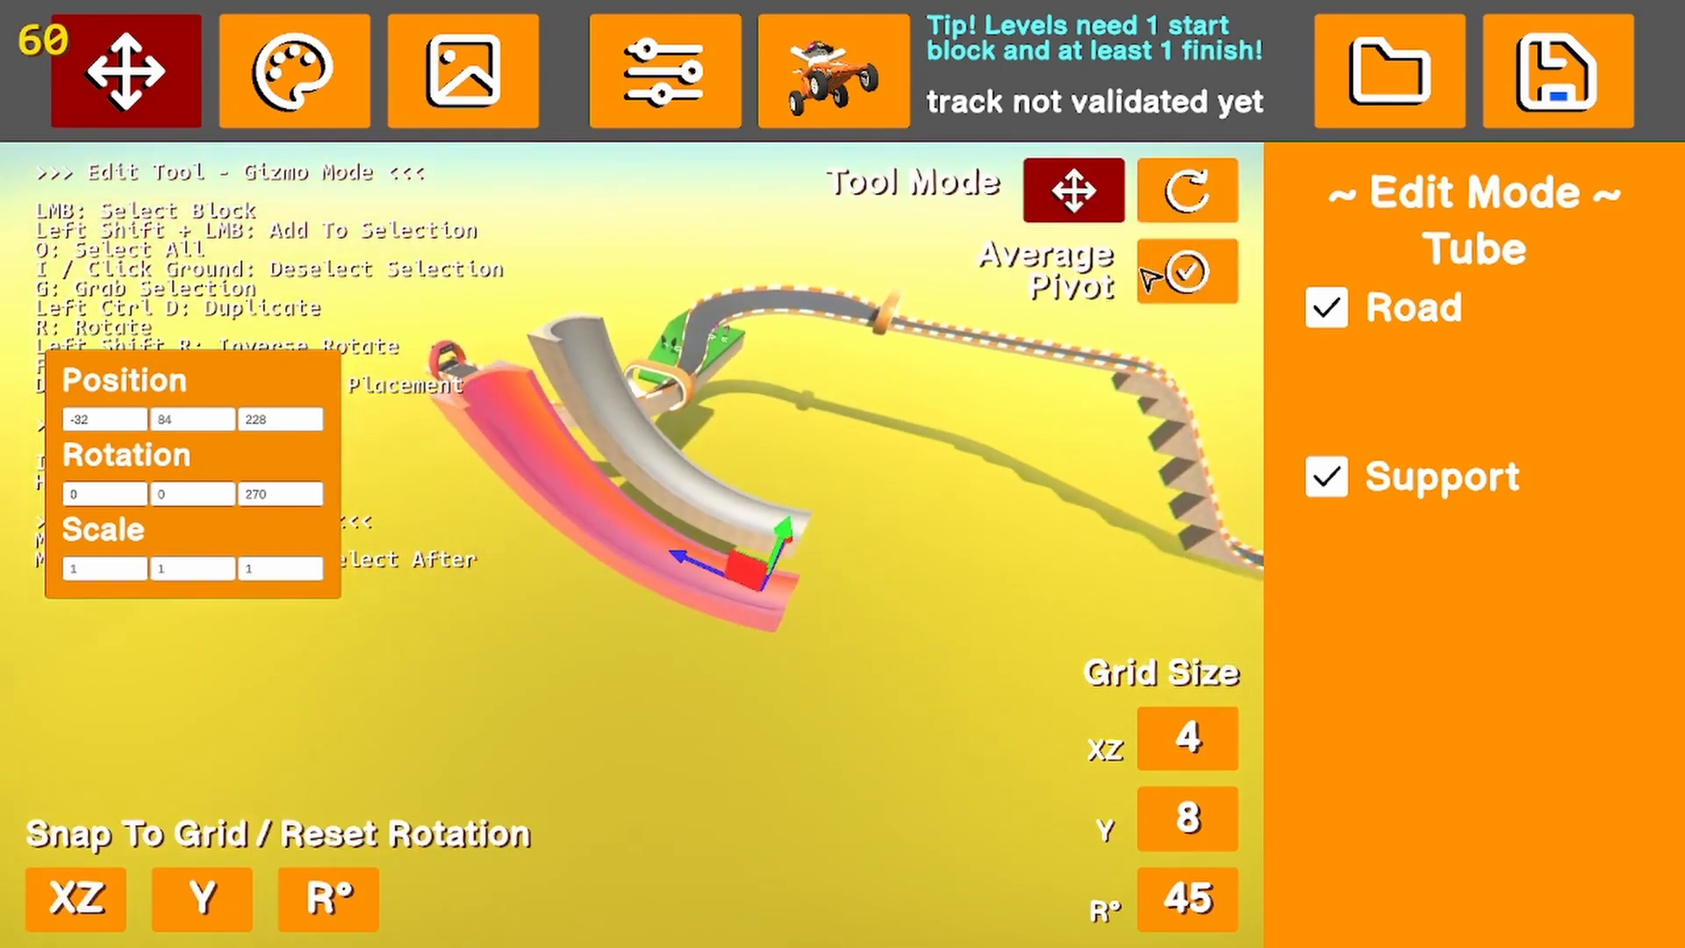
pyautogui.click(1194, 211)
pyautogui.moveTo(762, 511); pyautogui.dragTo(994, 607)
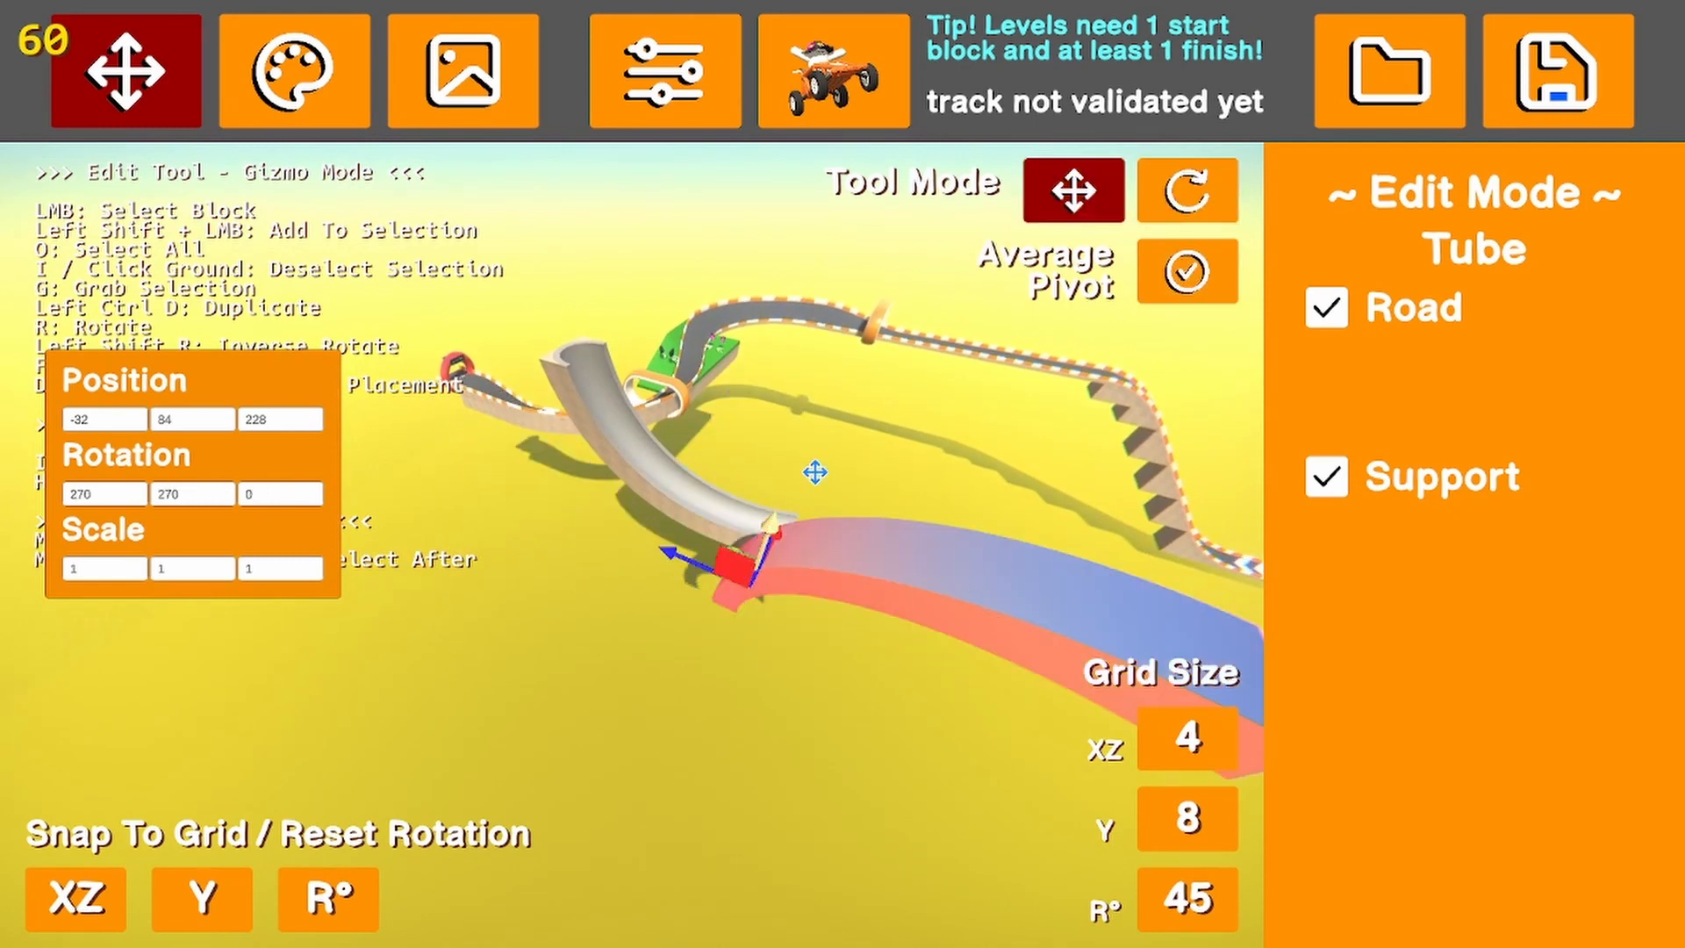
# Move the rotated tube copy onto the upper end of the first tube at position -36, 148, 280
pyautogui.moveTo(815, 473); pyautogui.dragTo(846, 271)
pyautogui.click(746, 429)
pyautogui.click(878, 370)
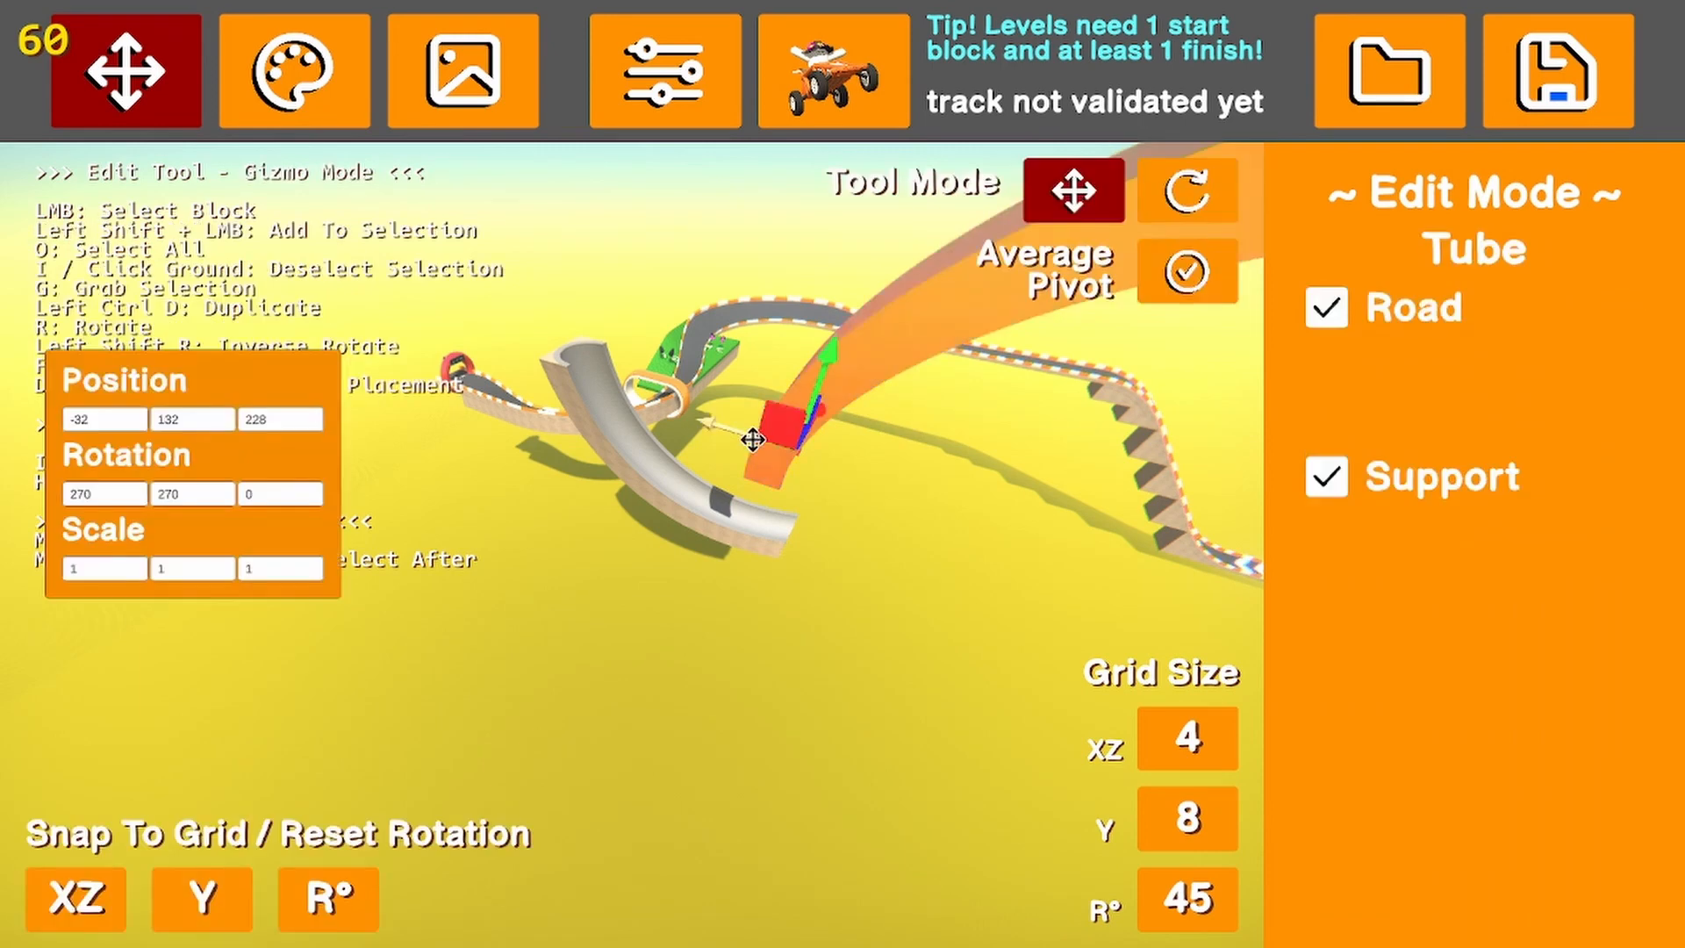
pyautogui.moveTo(752, 439); pyautogui.dragTo(552, 368)
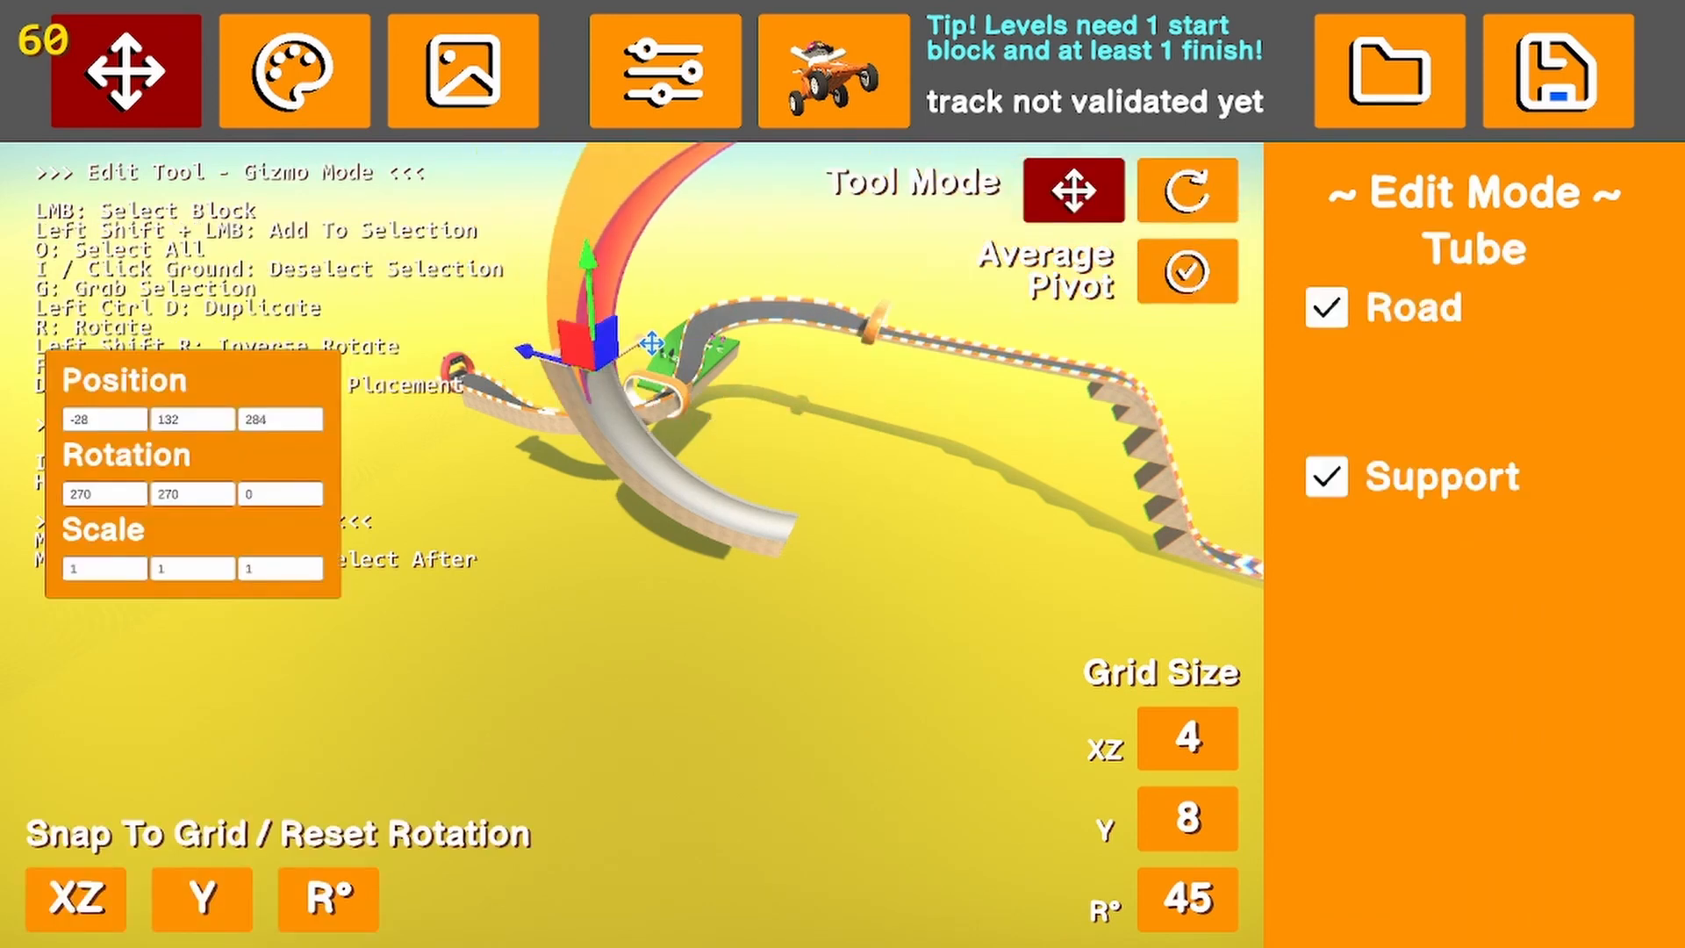
pyautogui.moveTo(650, 343); pyautogui.dragTo(634, 344)
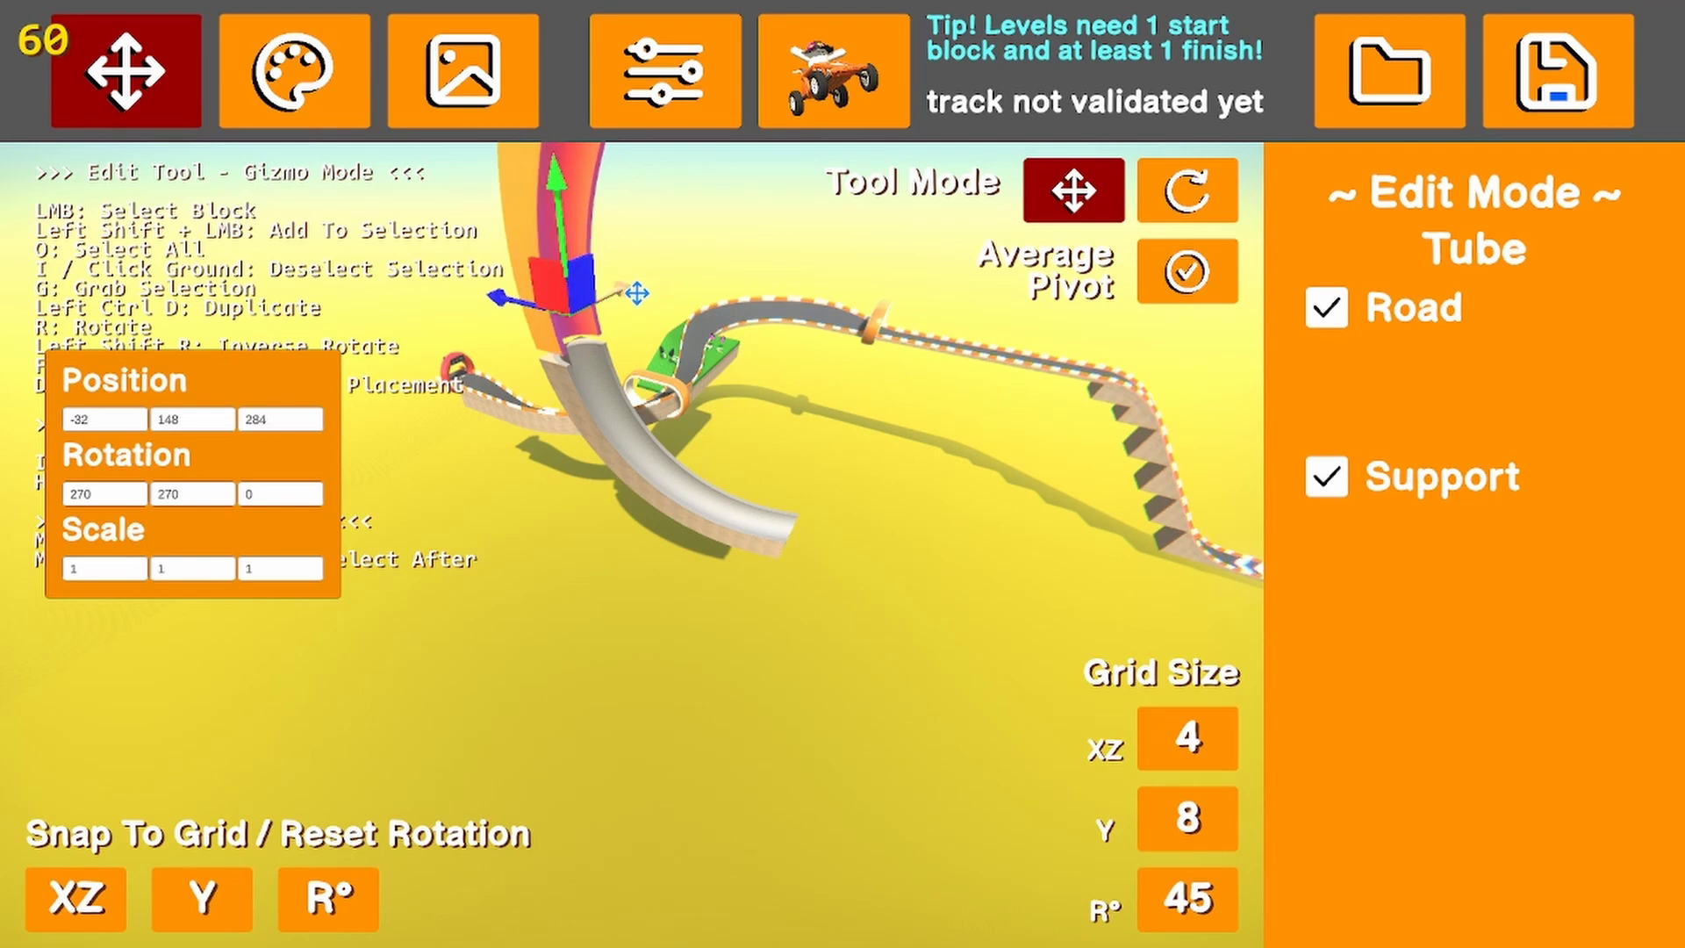
pyautogui.moveTo(519, 305); pyautogui.dragTo(556, 312)
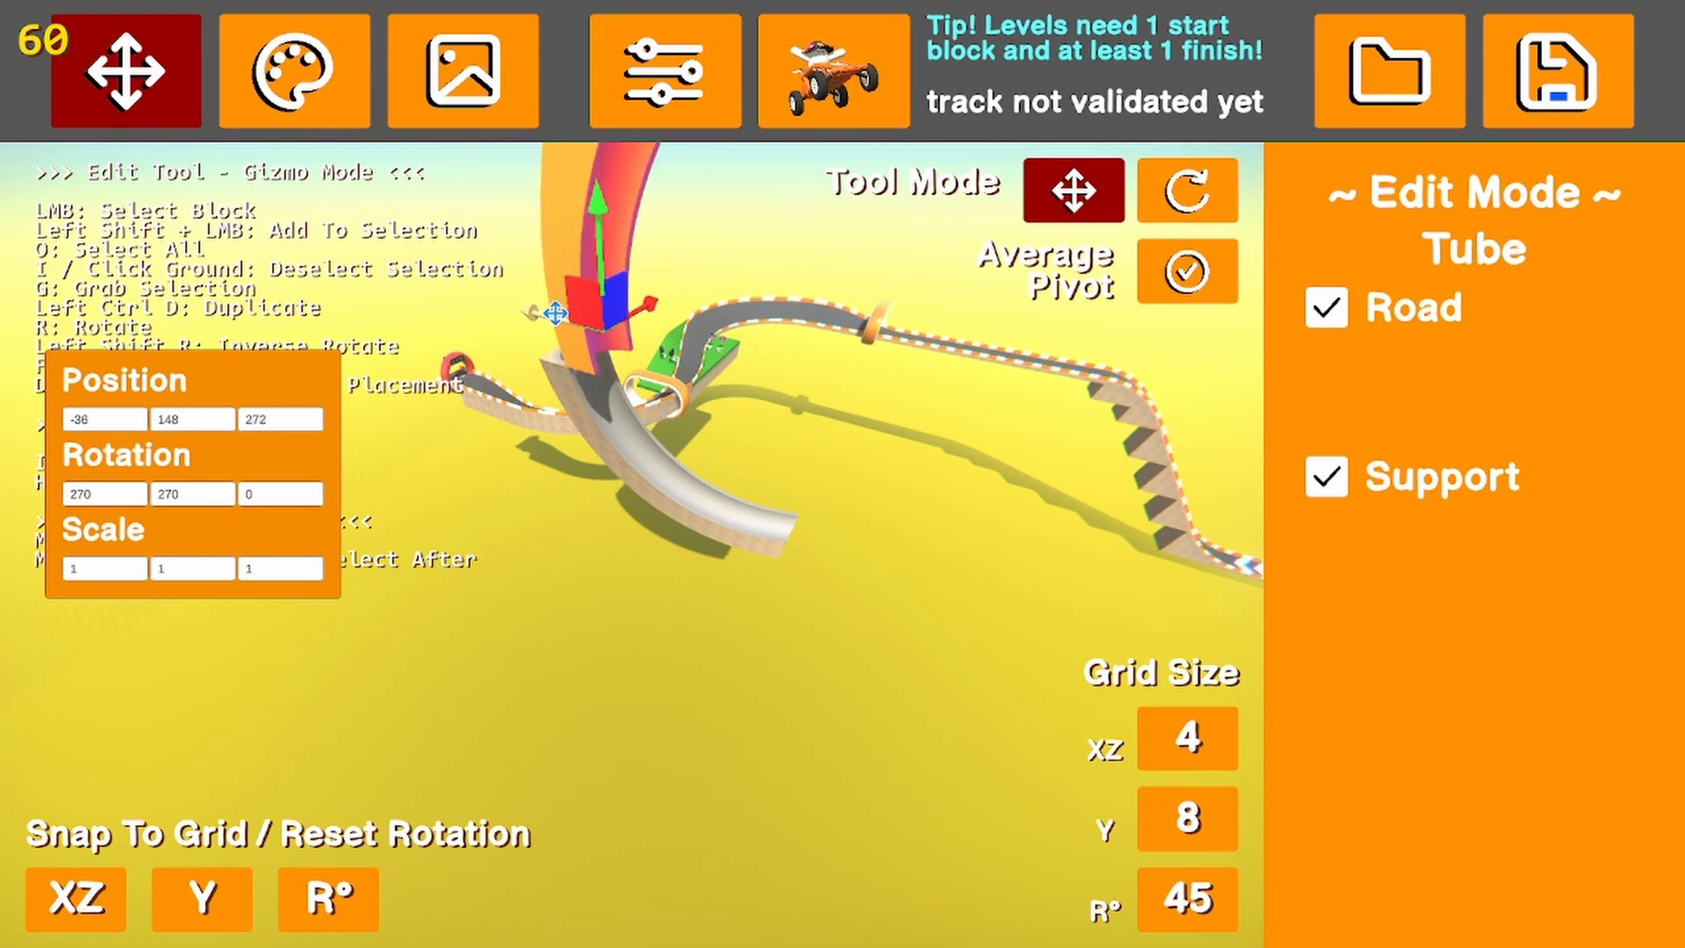
pyautogui.click(651, 544)
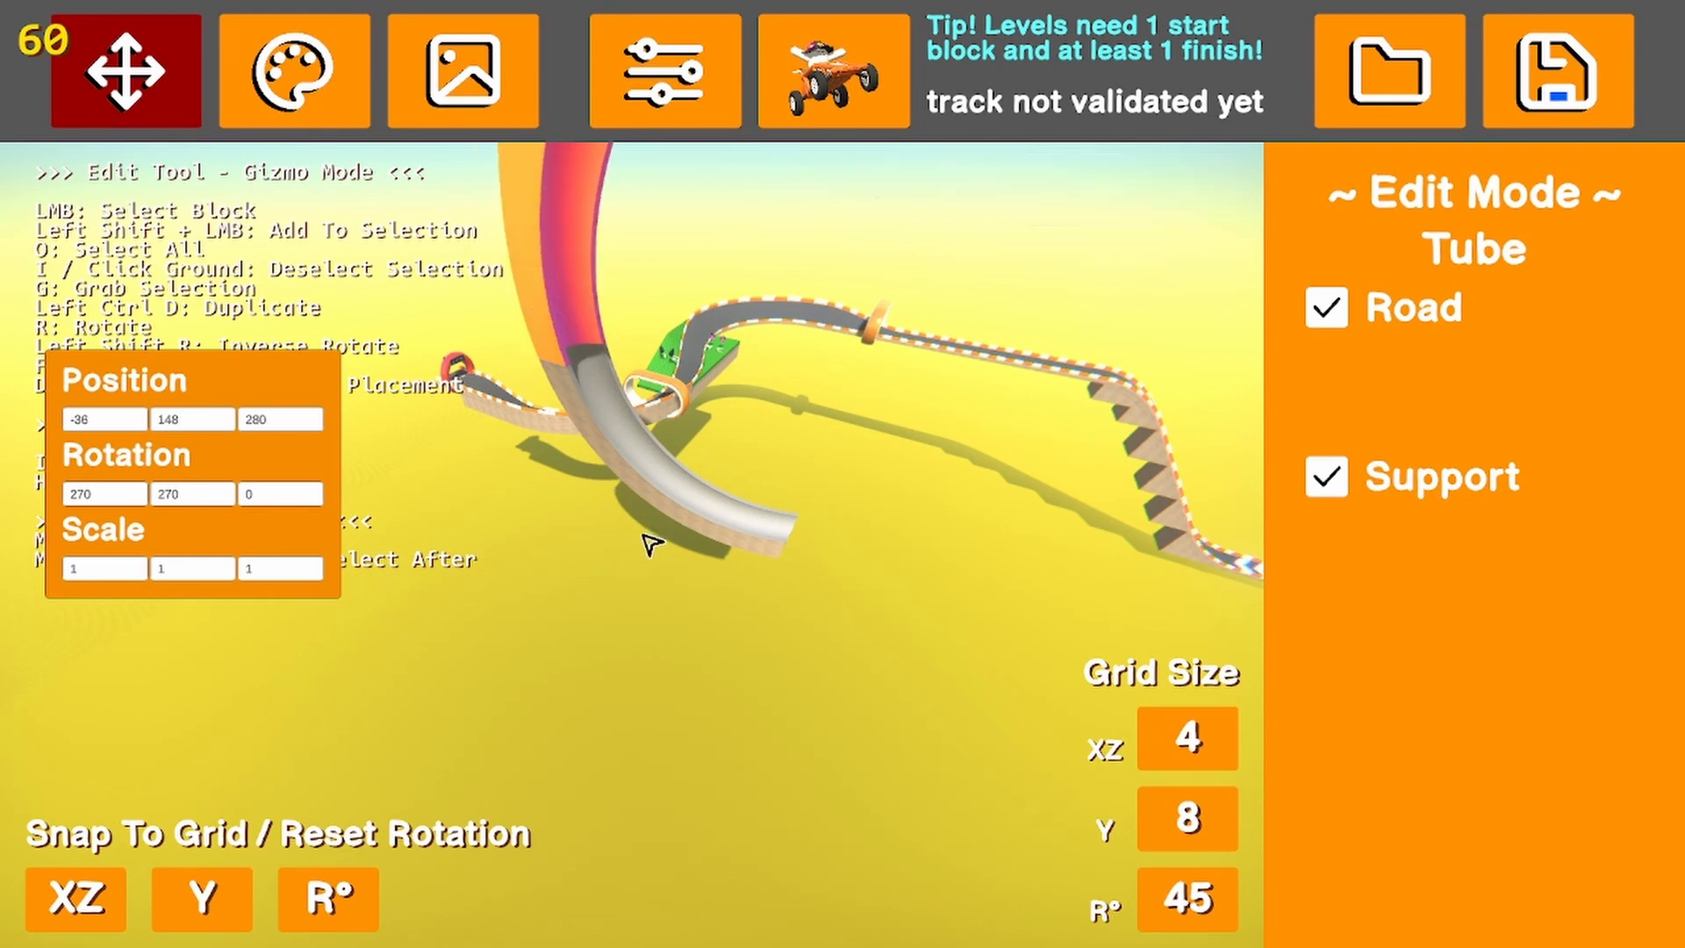
# Select both joined tubes, duplicate them and place the turned copy against the open top end to continue the loop
pyautogui.keyDown('shift'); pyautogui.click(649, 476); pyautogui.keyUp('shift')
pyautogui.moveTo(676, 572); pyautogui.dragTo(651, 524, button='right')
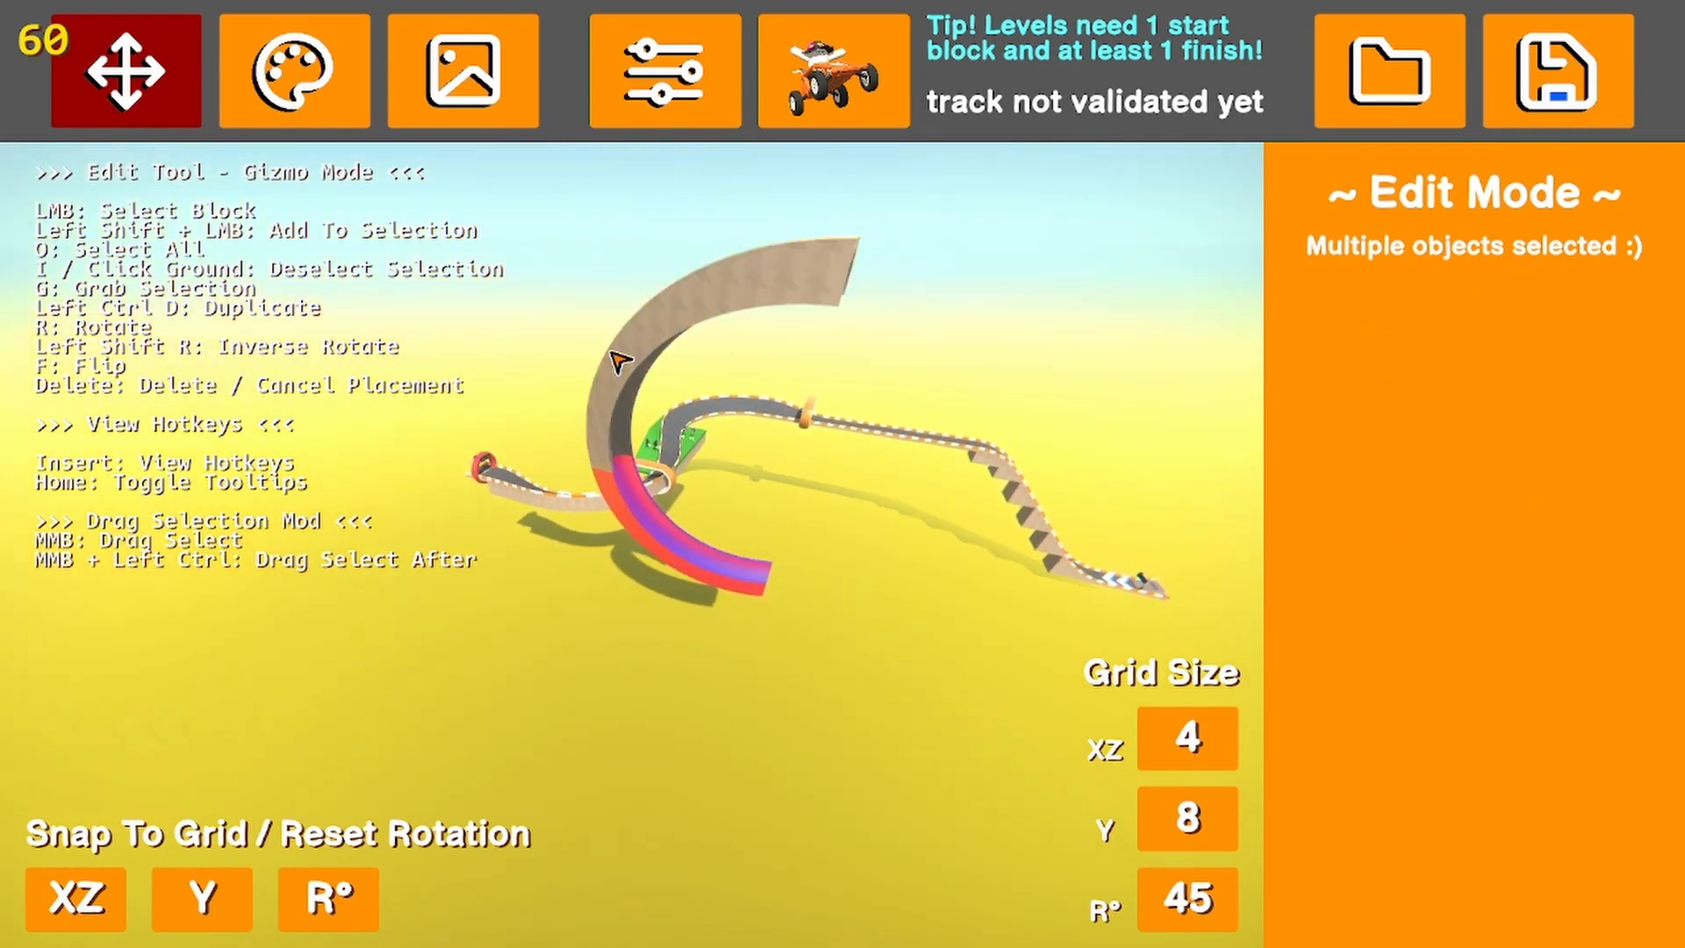
pyautogui.keyDown('shift'); pyautogui.click(636, 537); pyautogui.keyUp('shift')
pyautogui.press('g')
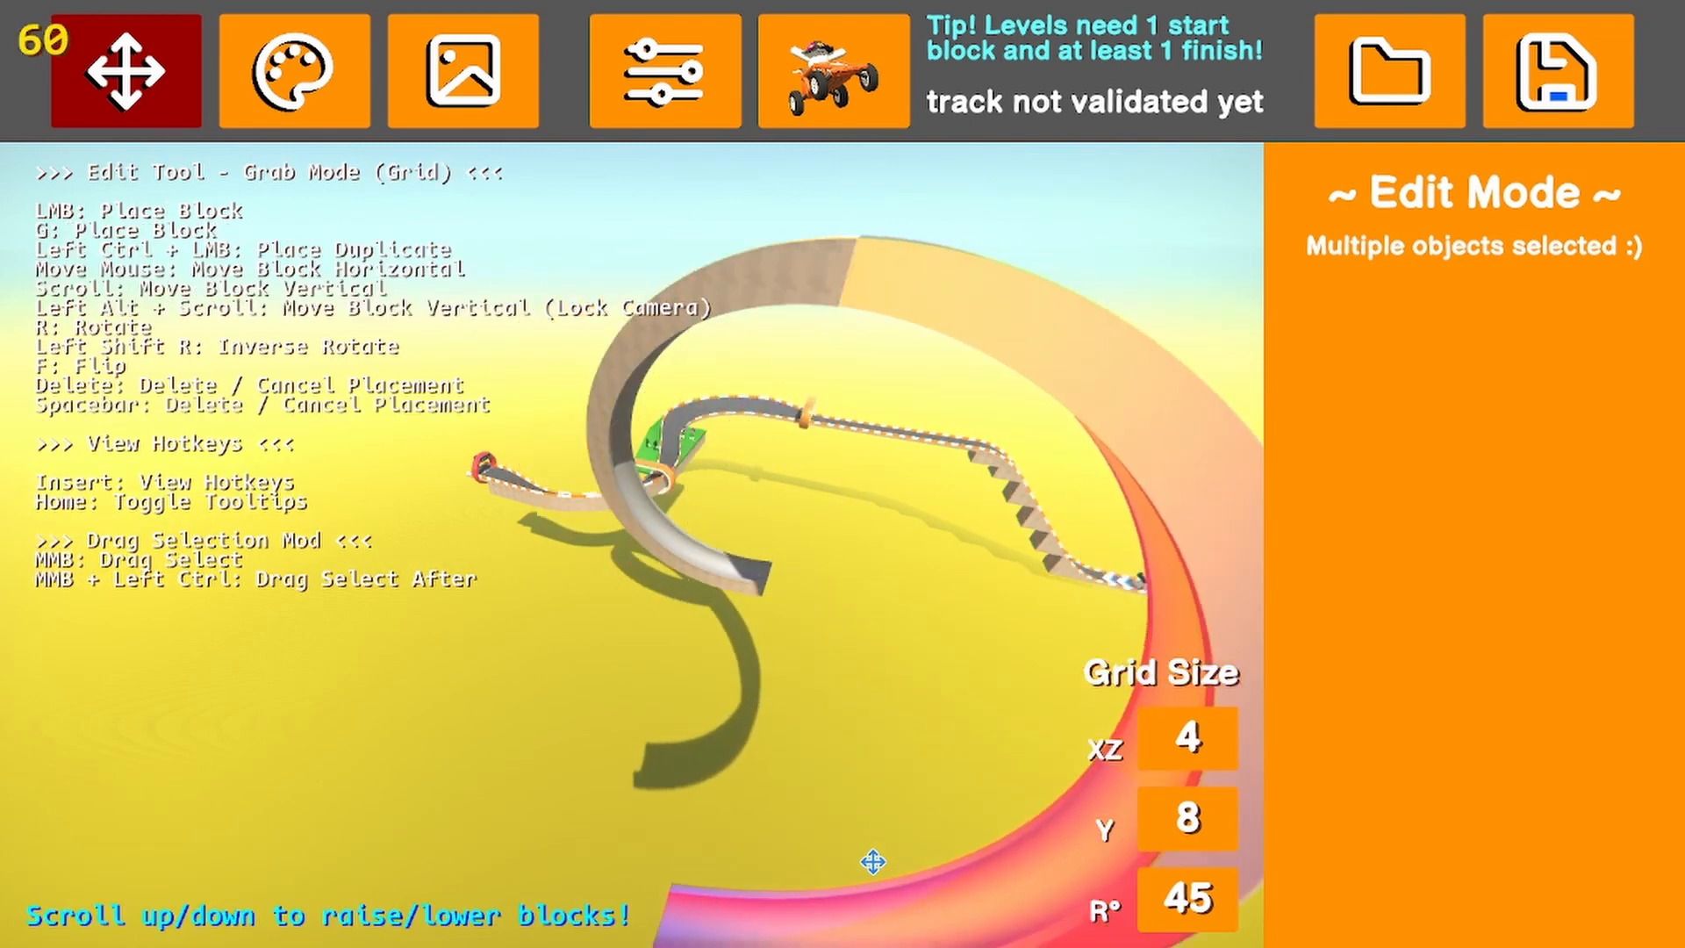
pyautogui.click(873, 862)
# Select all the tube pieces of the loop and delete them
pyautogui.click(884, 658)
pyautogui.press('w')
pyautogui.moveTo(883, 658); pyautogui.dragTo(1361, 673, button='right')
pyautogui.press('s')
pyautogui.press('a')
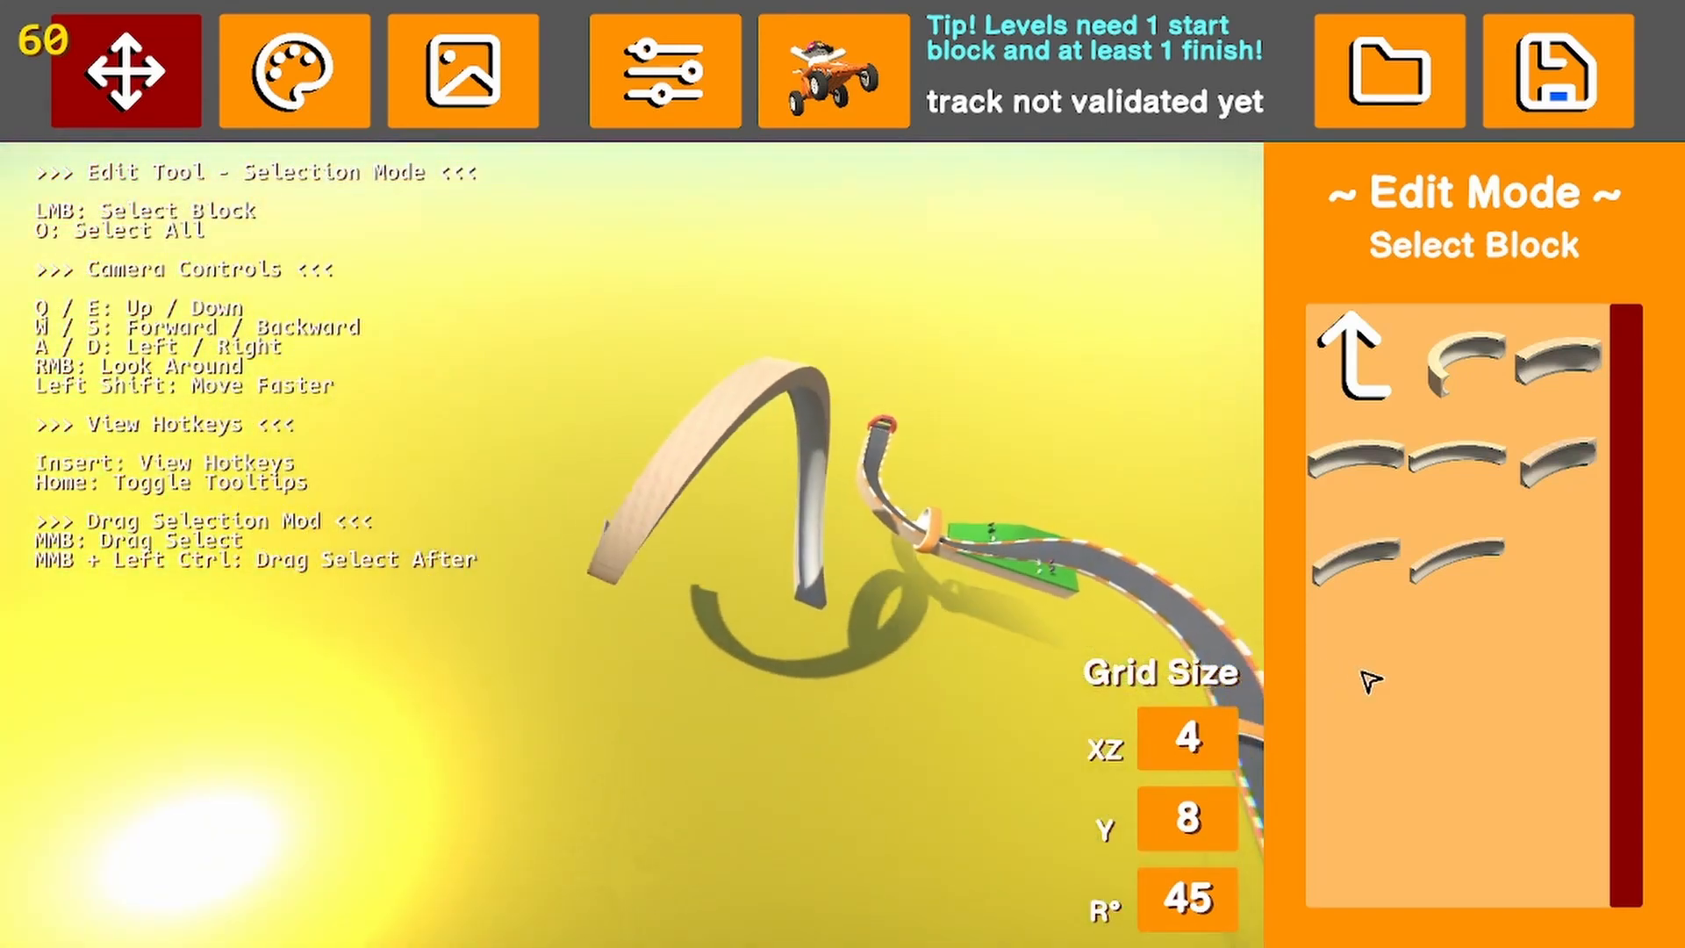
pyautogui.press('d')
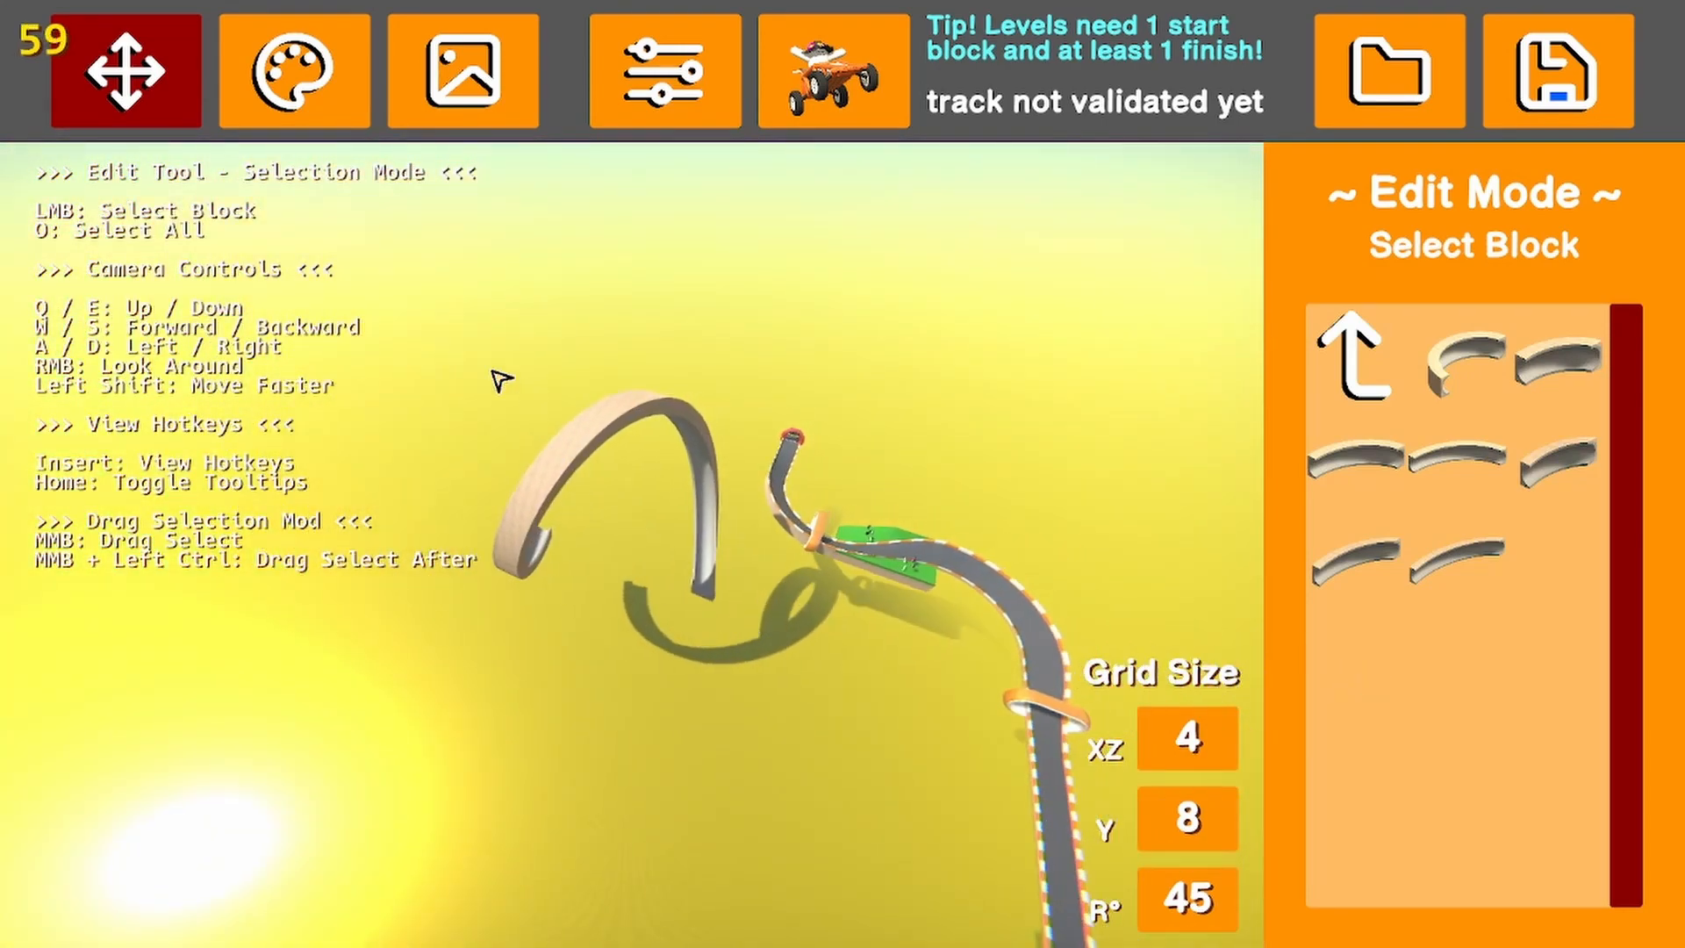
pyautogui.moveTo(750, 379); pyautogui.dragTo(297, 696, button='middle')
pyautogui.press('Delete')
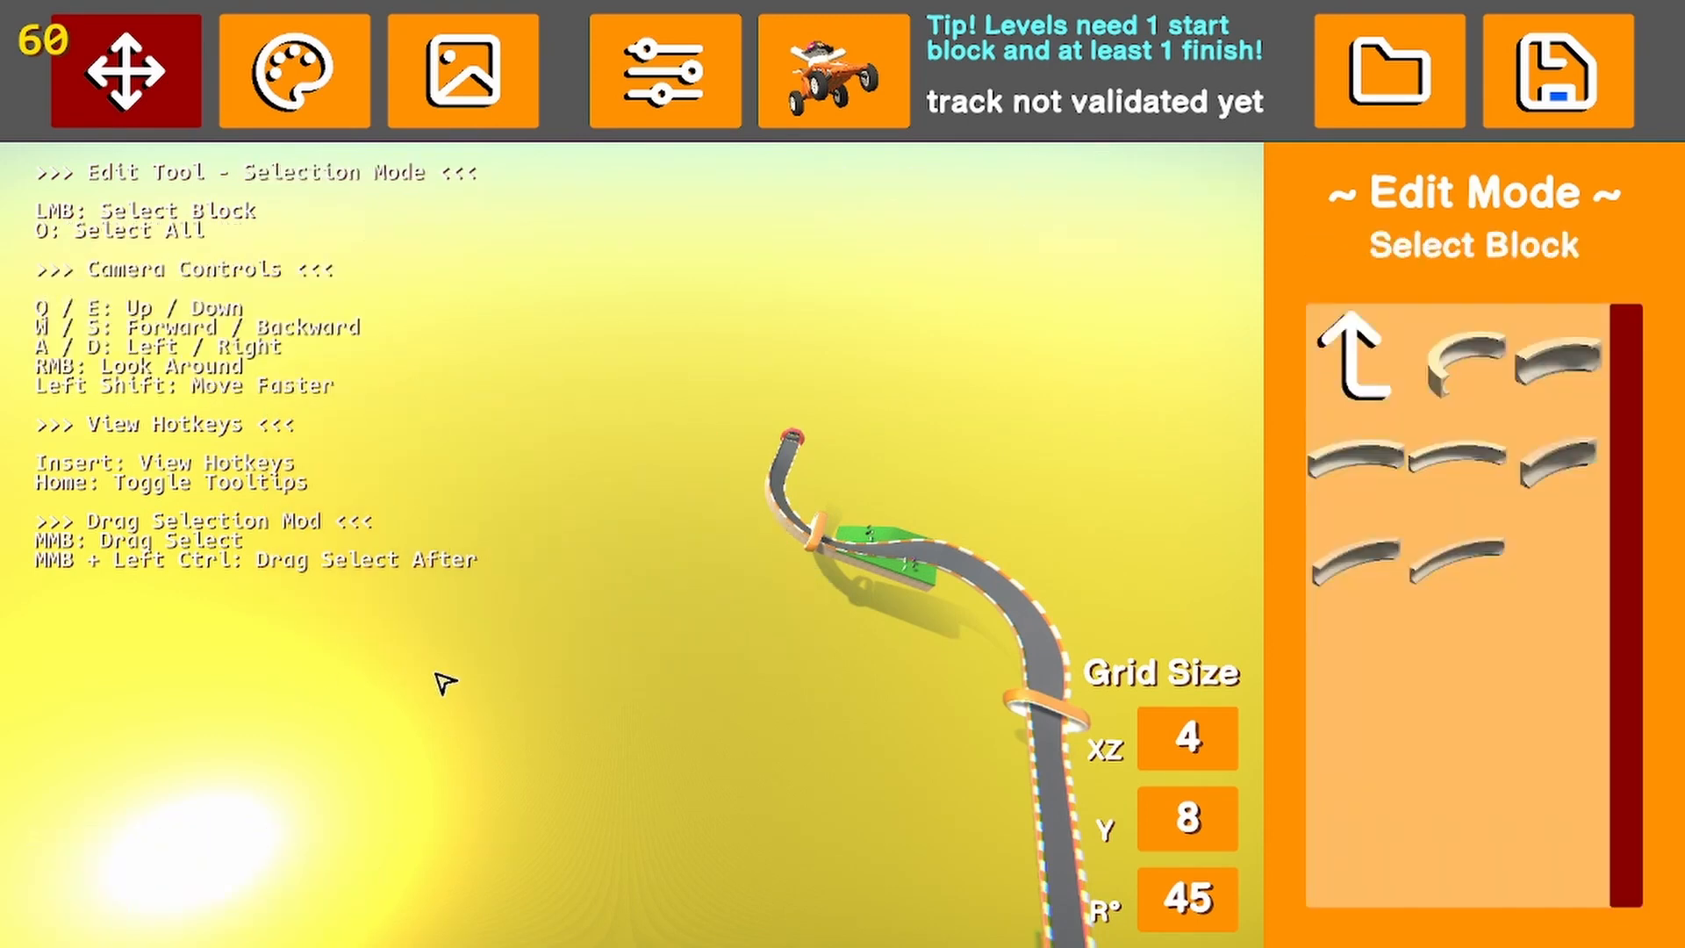
pyautogui.click(1369, 339)
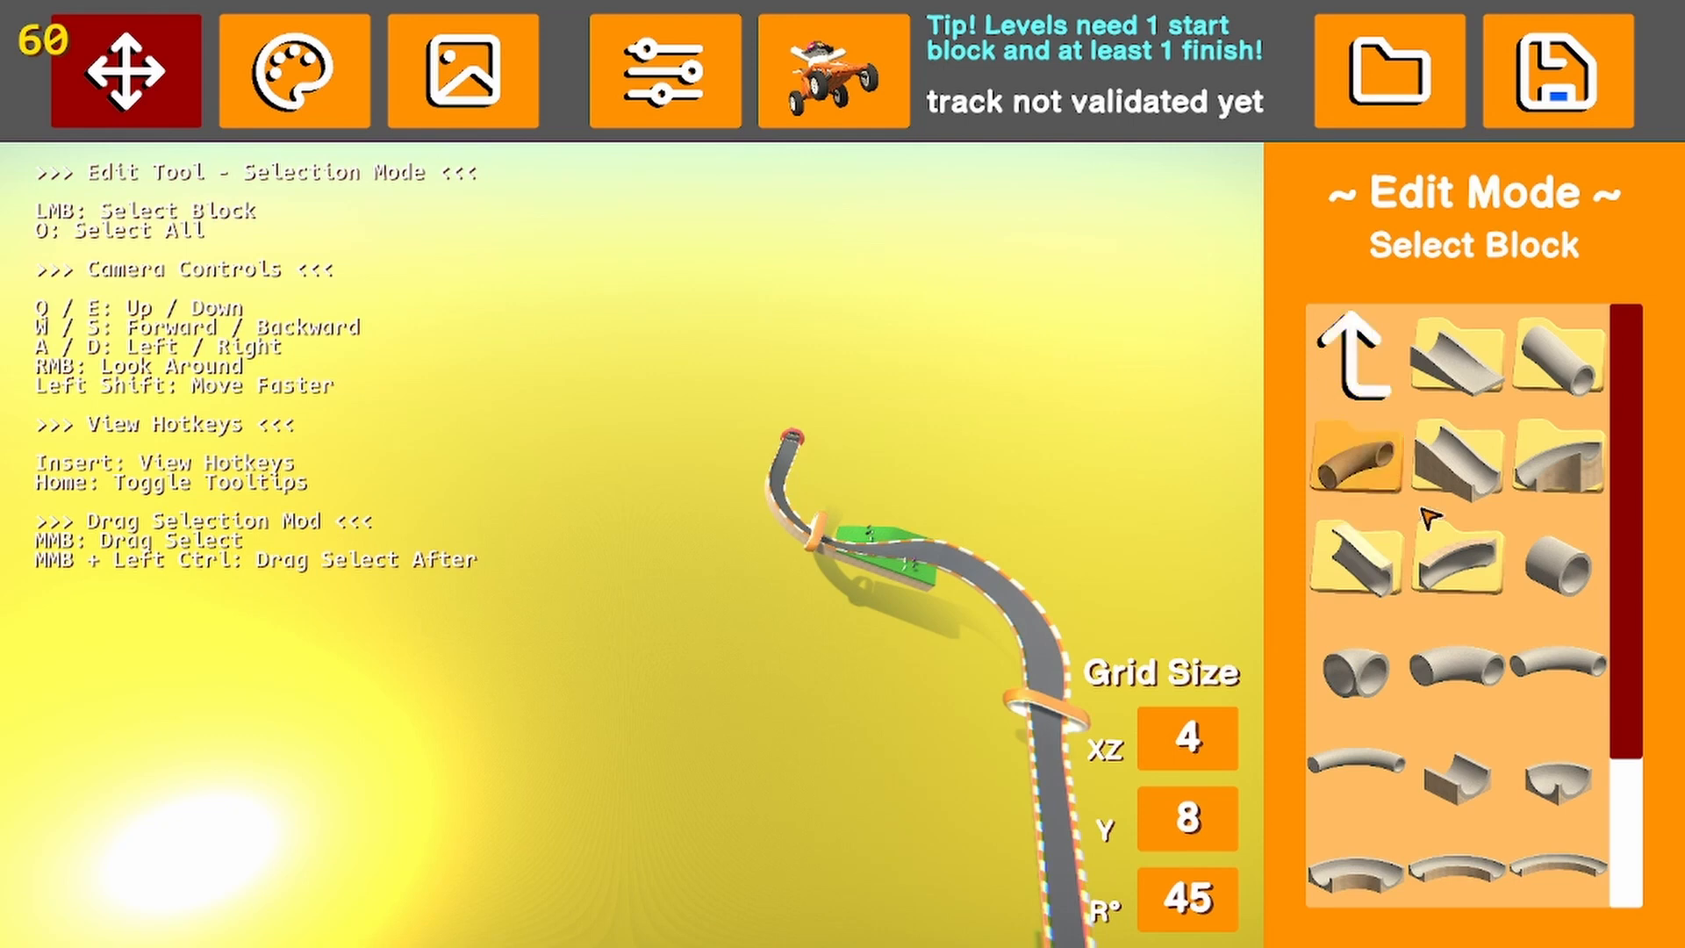
pyautogui.click(1388, 358)
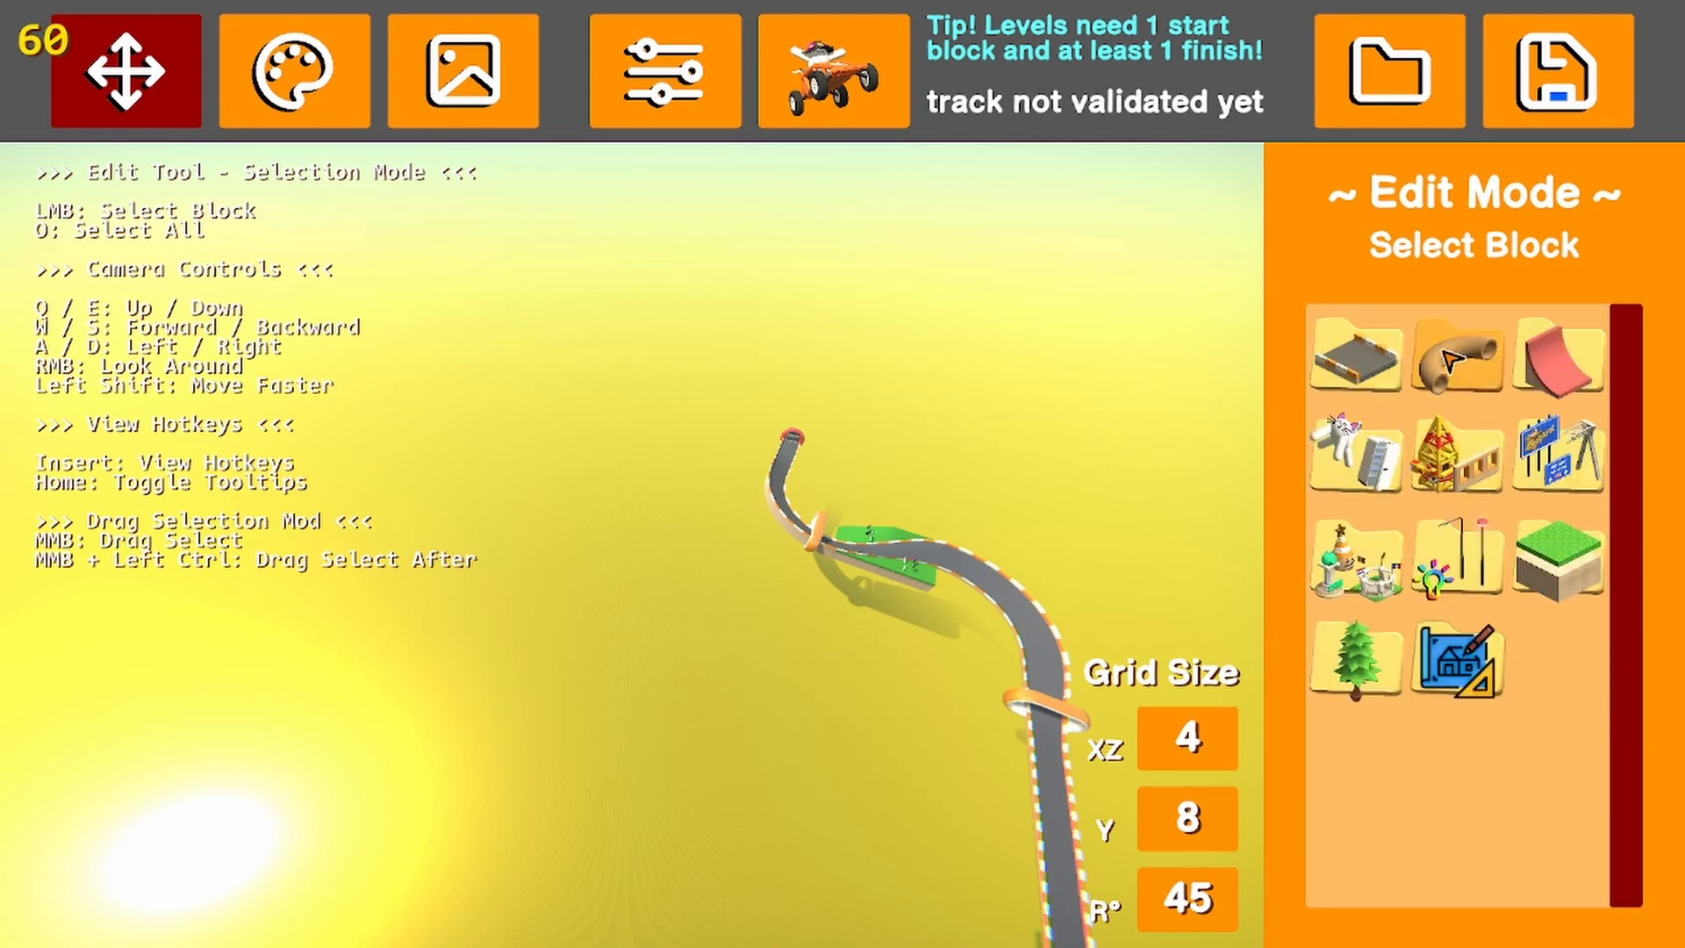
pyautogui.click(1377, 375)
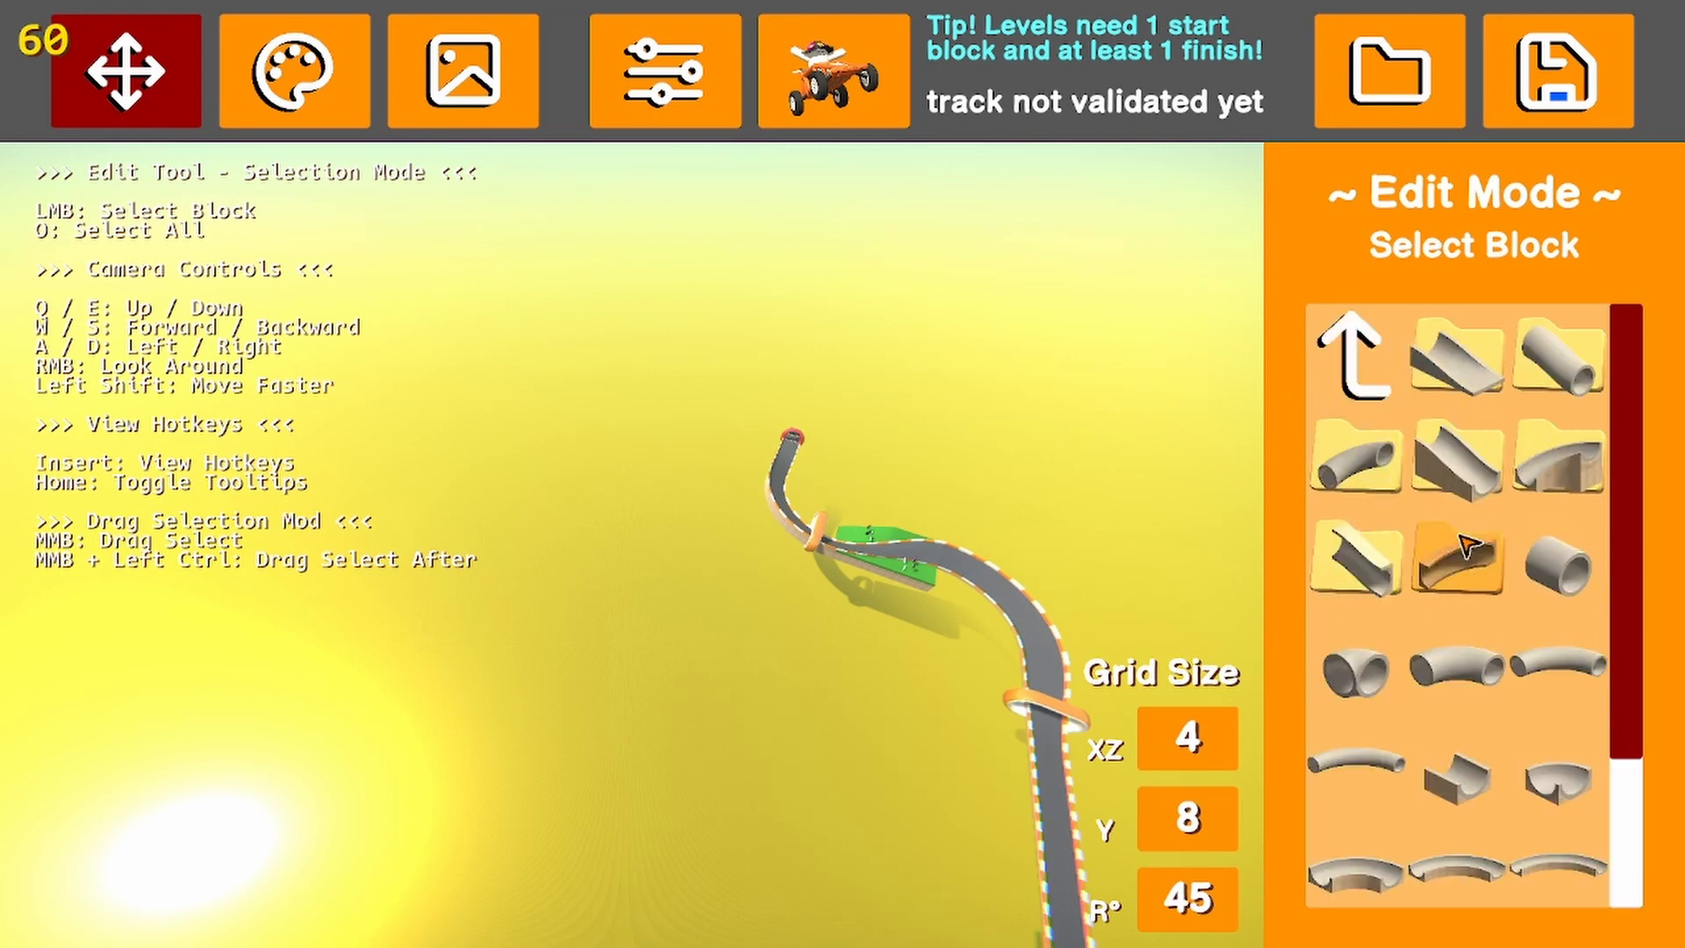
pyautogui.click(1374, 395)
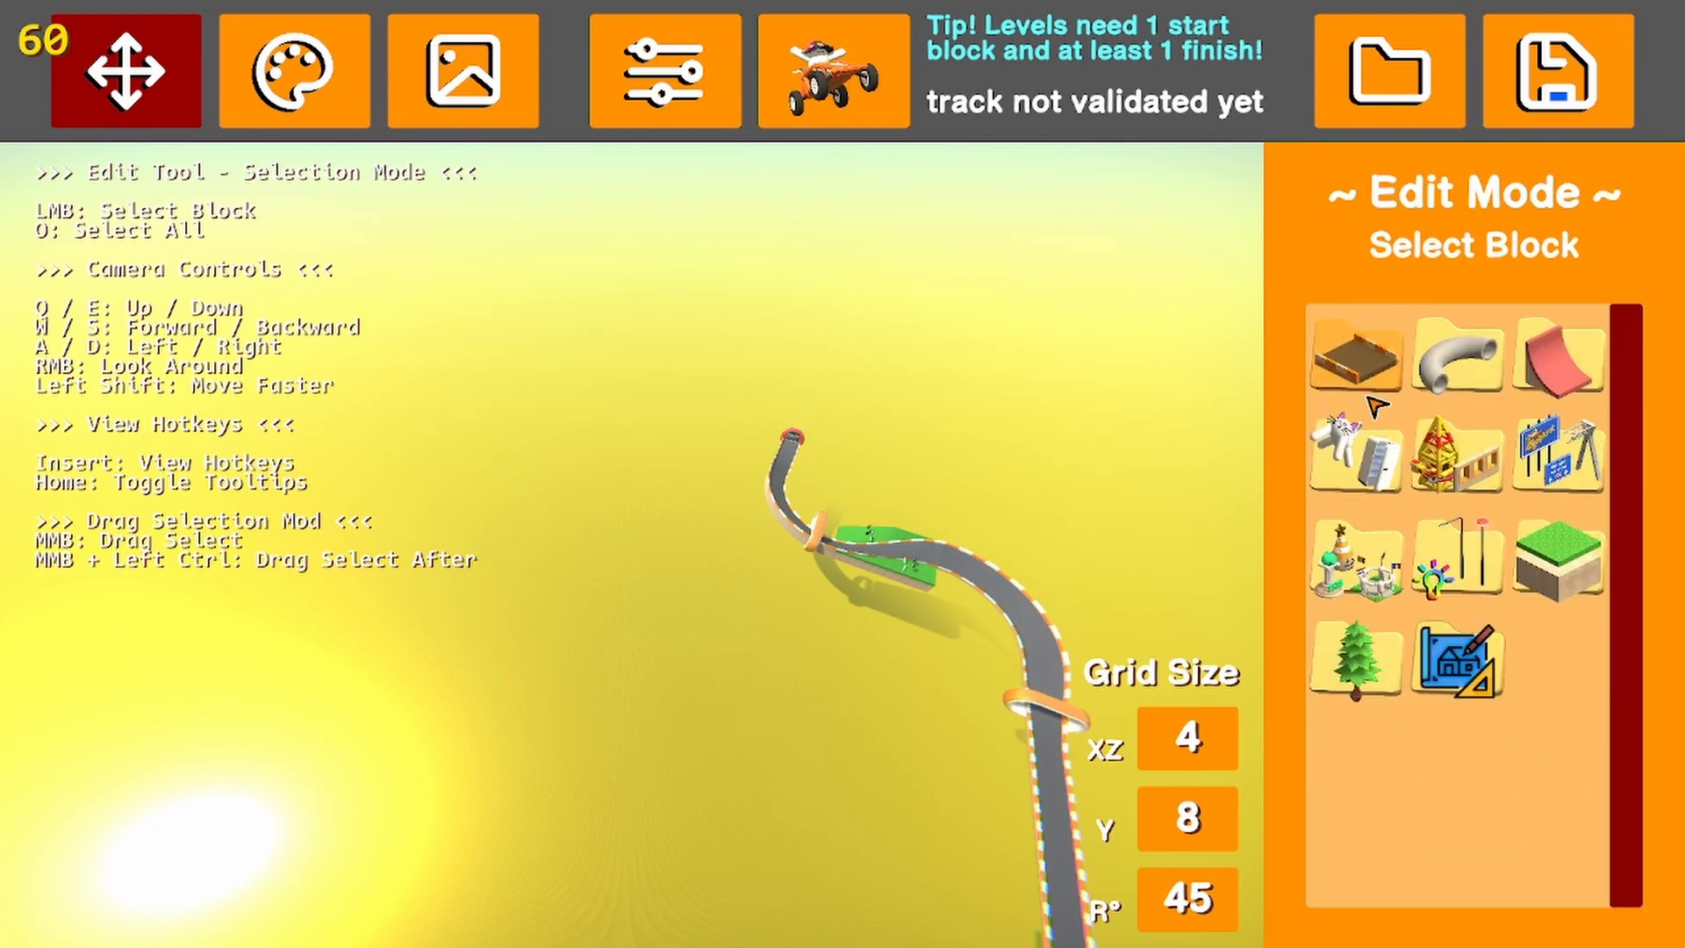
pyautogui.click(1376, 390)
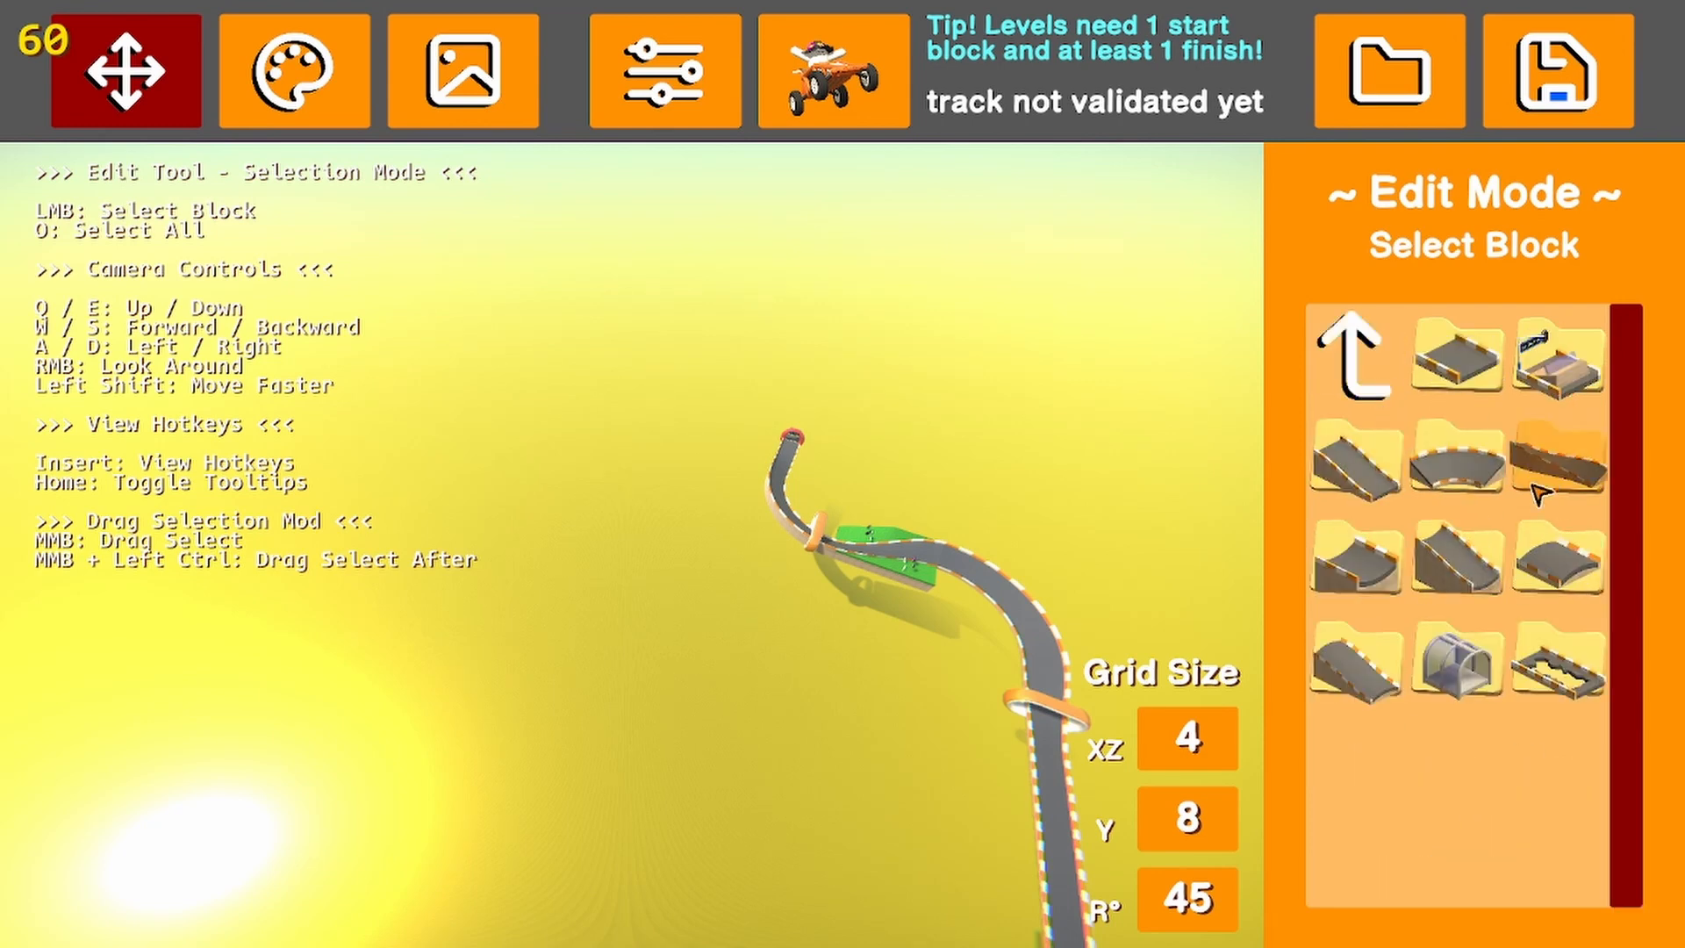
pyautogui.click(1361, 396)
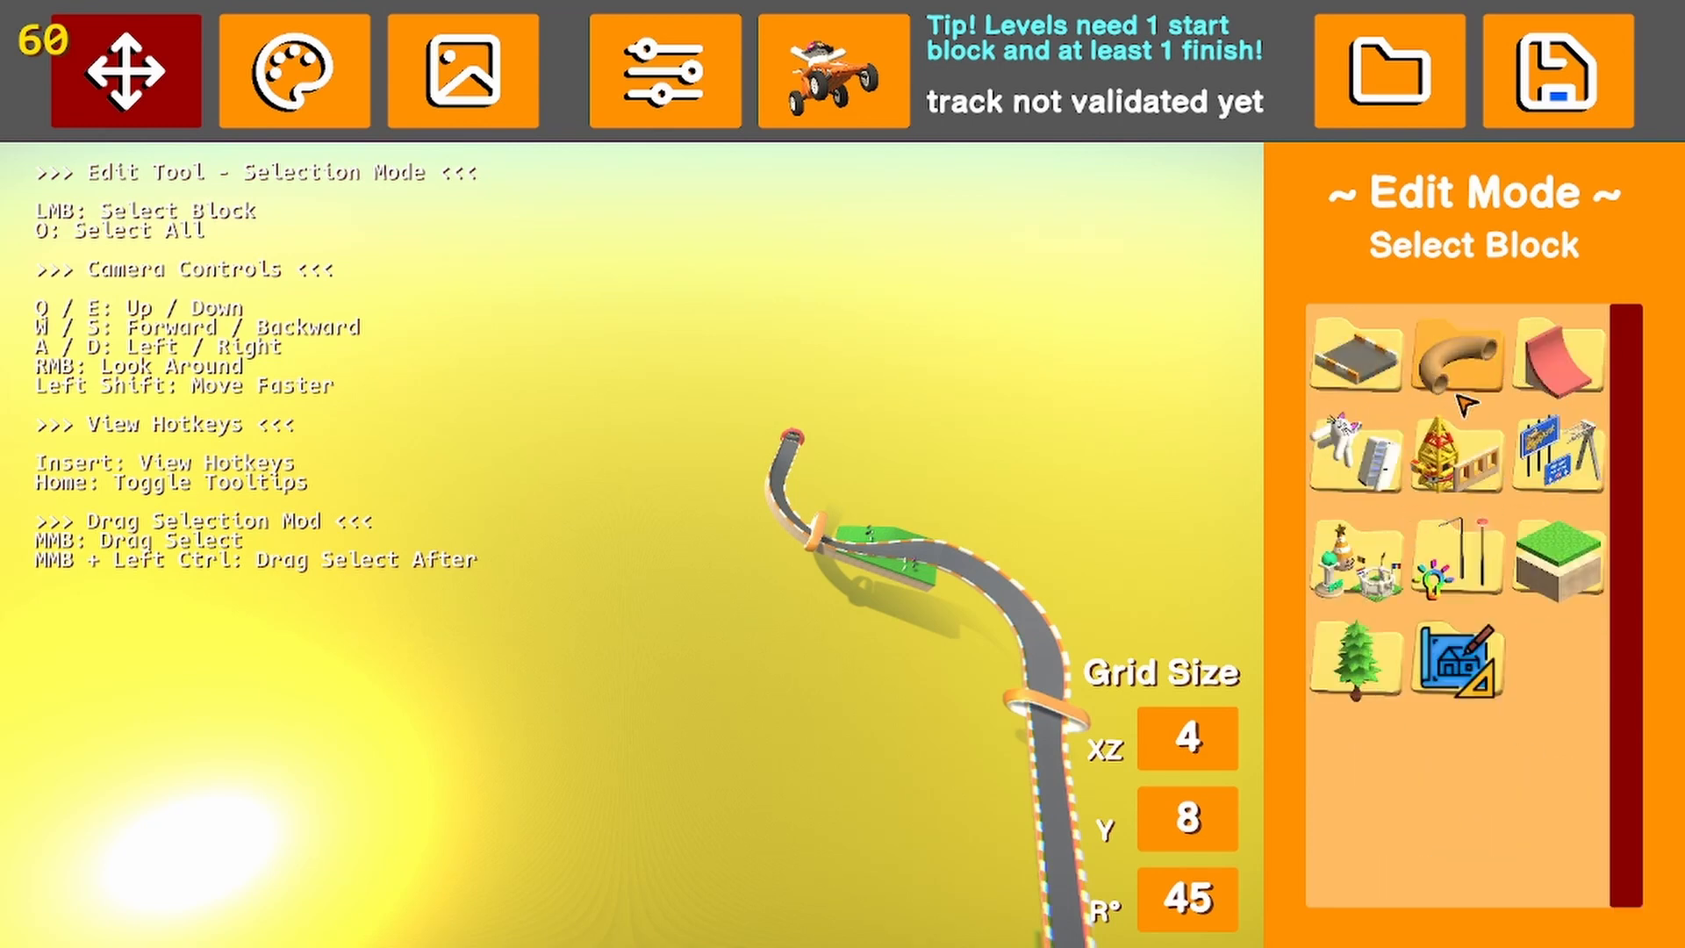
# Place a banked Road block with barriers and support in the open area beside the track at position -76, 144, 100
pyautogui.click(1338, 349)
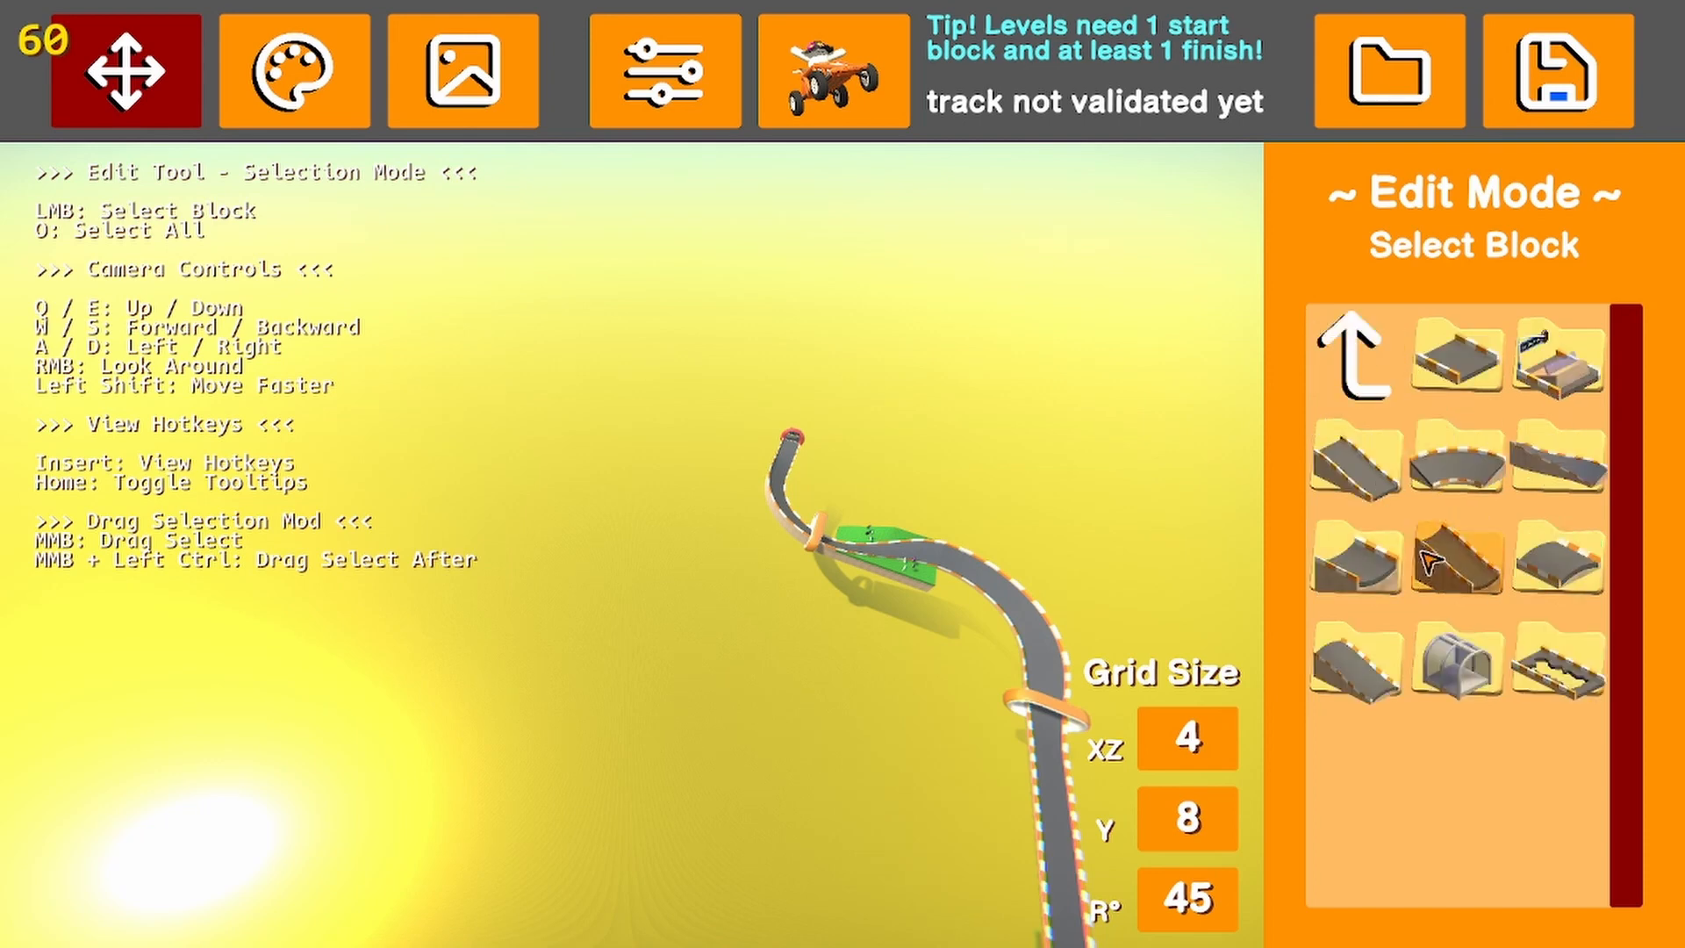
pyautogui.click(1536, 472)
pyautogui.click(1474, 449)
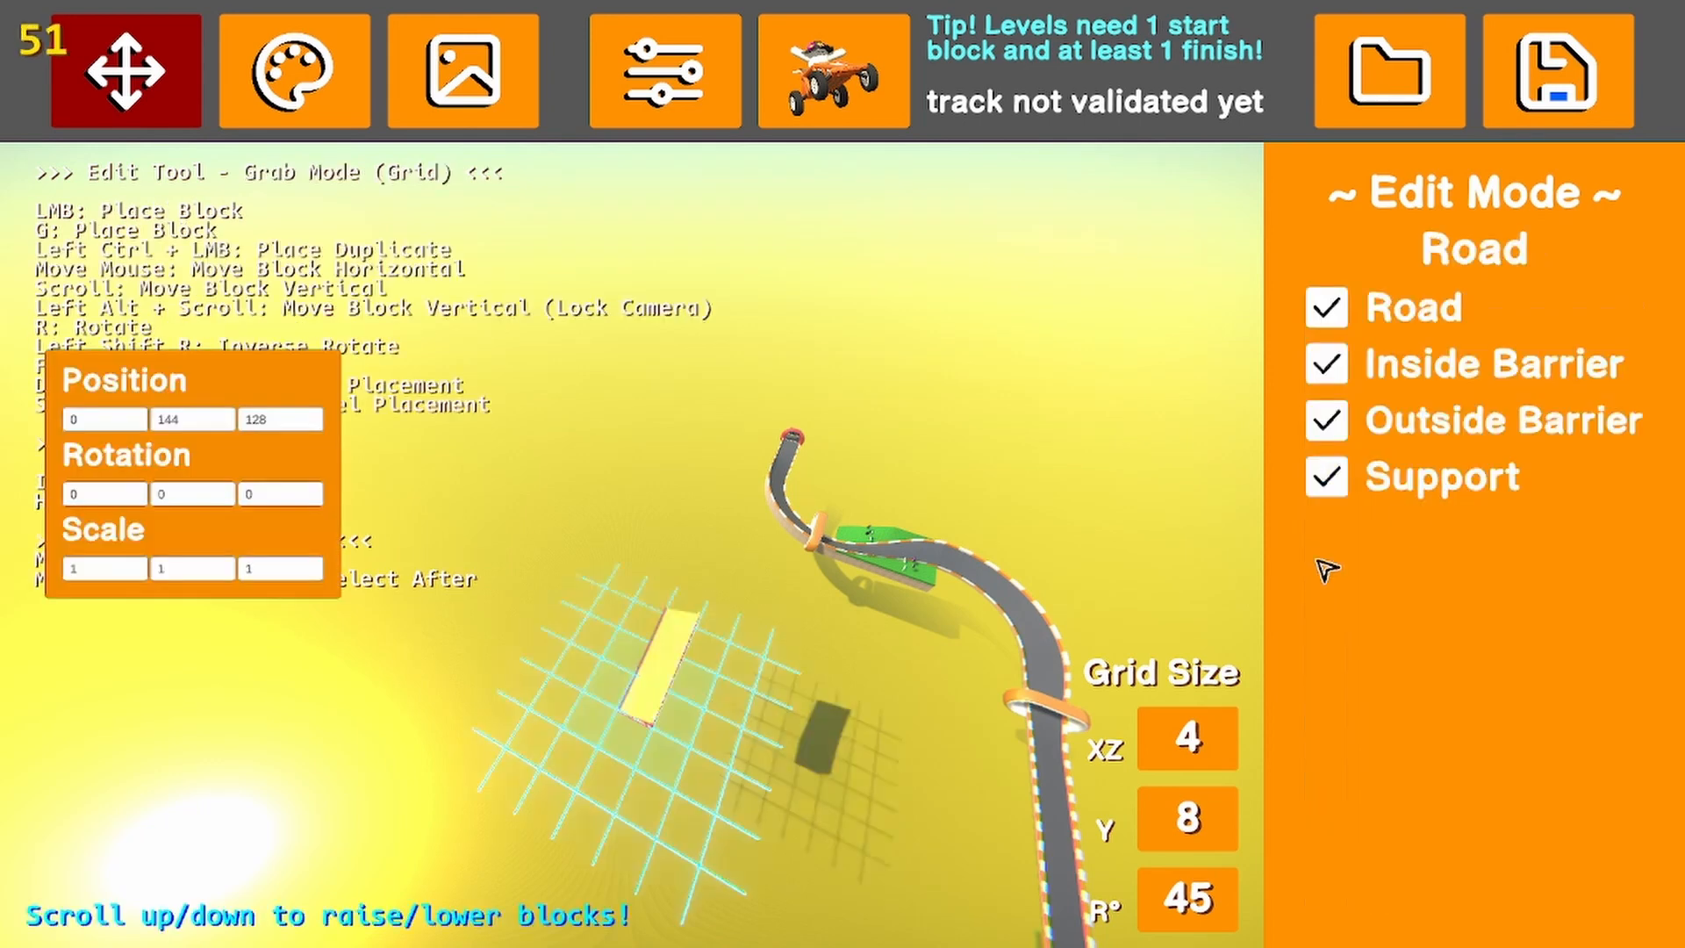
pyautogui.moveTo(580, 748); pyautogui.dragTo(779, 568, button='right')
pyautogui.click(705, 762)
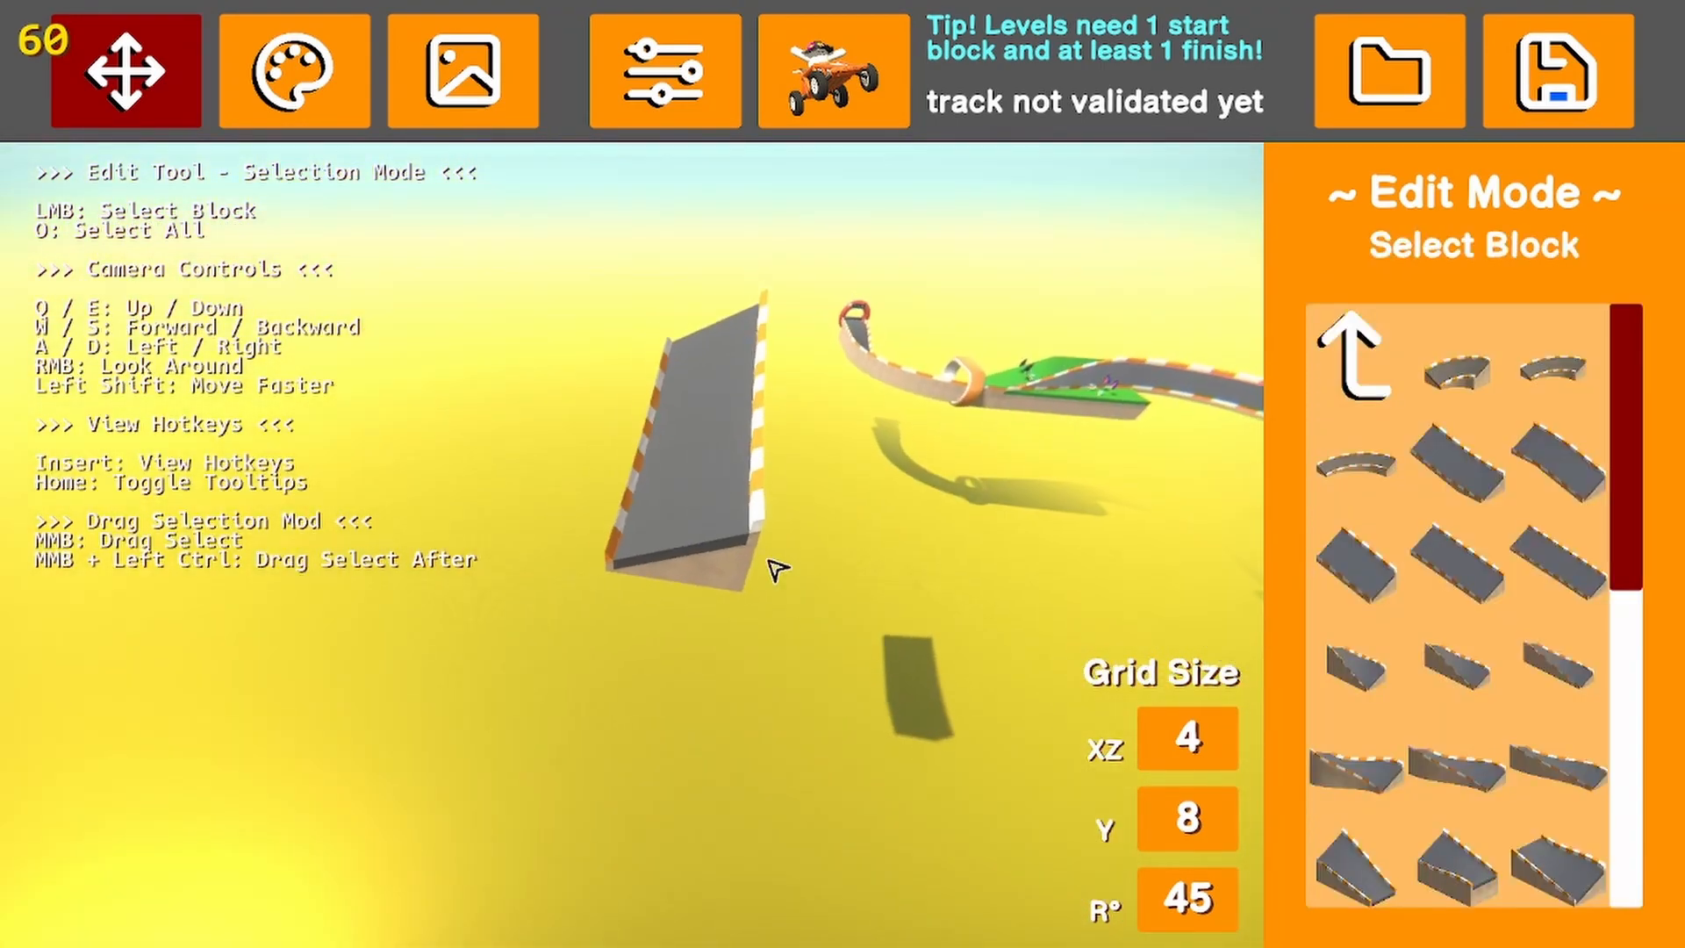
# Flip the banked Road block repeatedly between X scale 1 and -1, and delete it
pyautogui.click(760, 469)
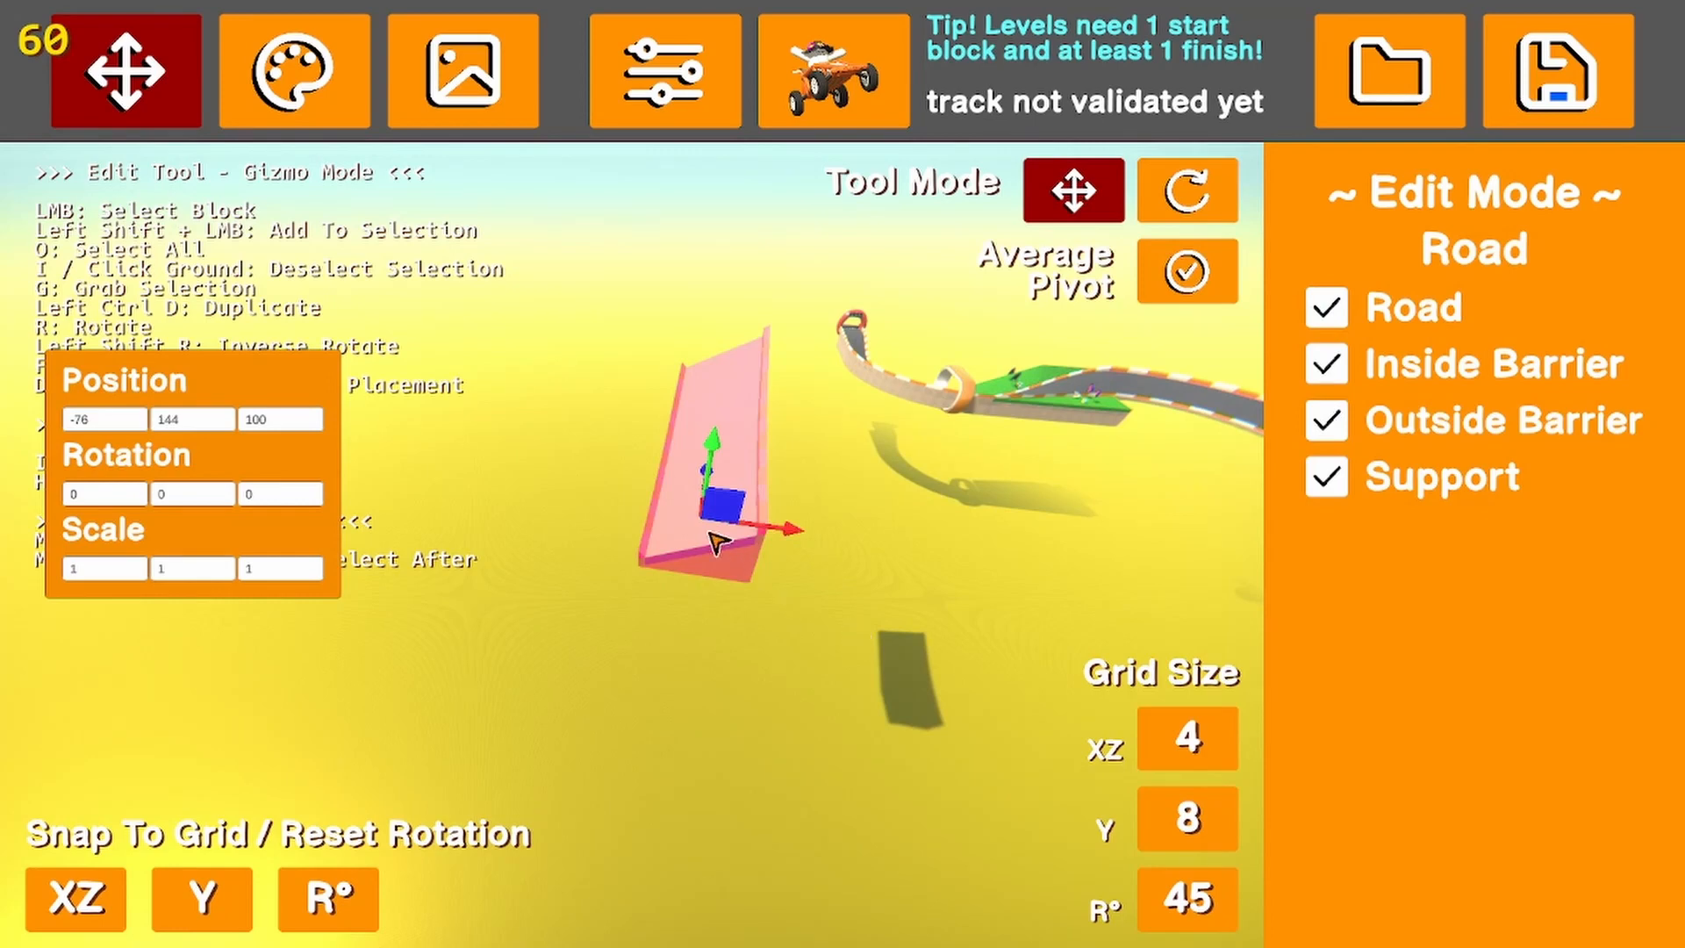
pyautogui.press('r')
pyautogui.press('r')
pyautogui.press('r')
pyautogui.press('r')
pyautogui.press('r')
pyautogui.press('r')
pyautogui.press('r')
pyautogui.press('r')
pyautogui.press('r')
pyautogui.press('r')
pyautogui.press('r')
pyautogui.press('r')
pyautogui.press('r')
pyautogui.press('r')
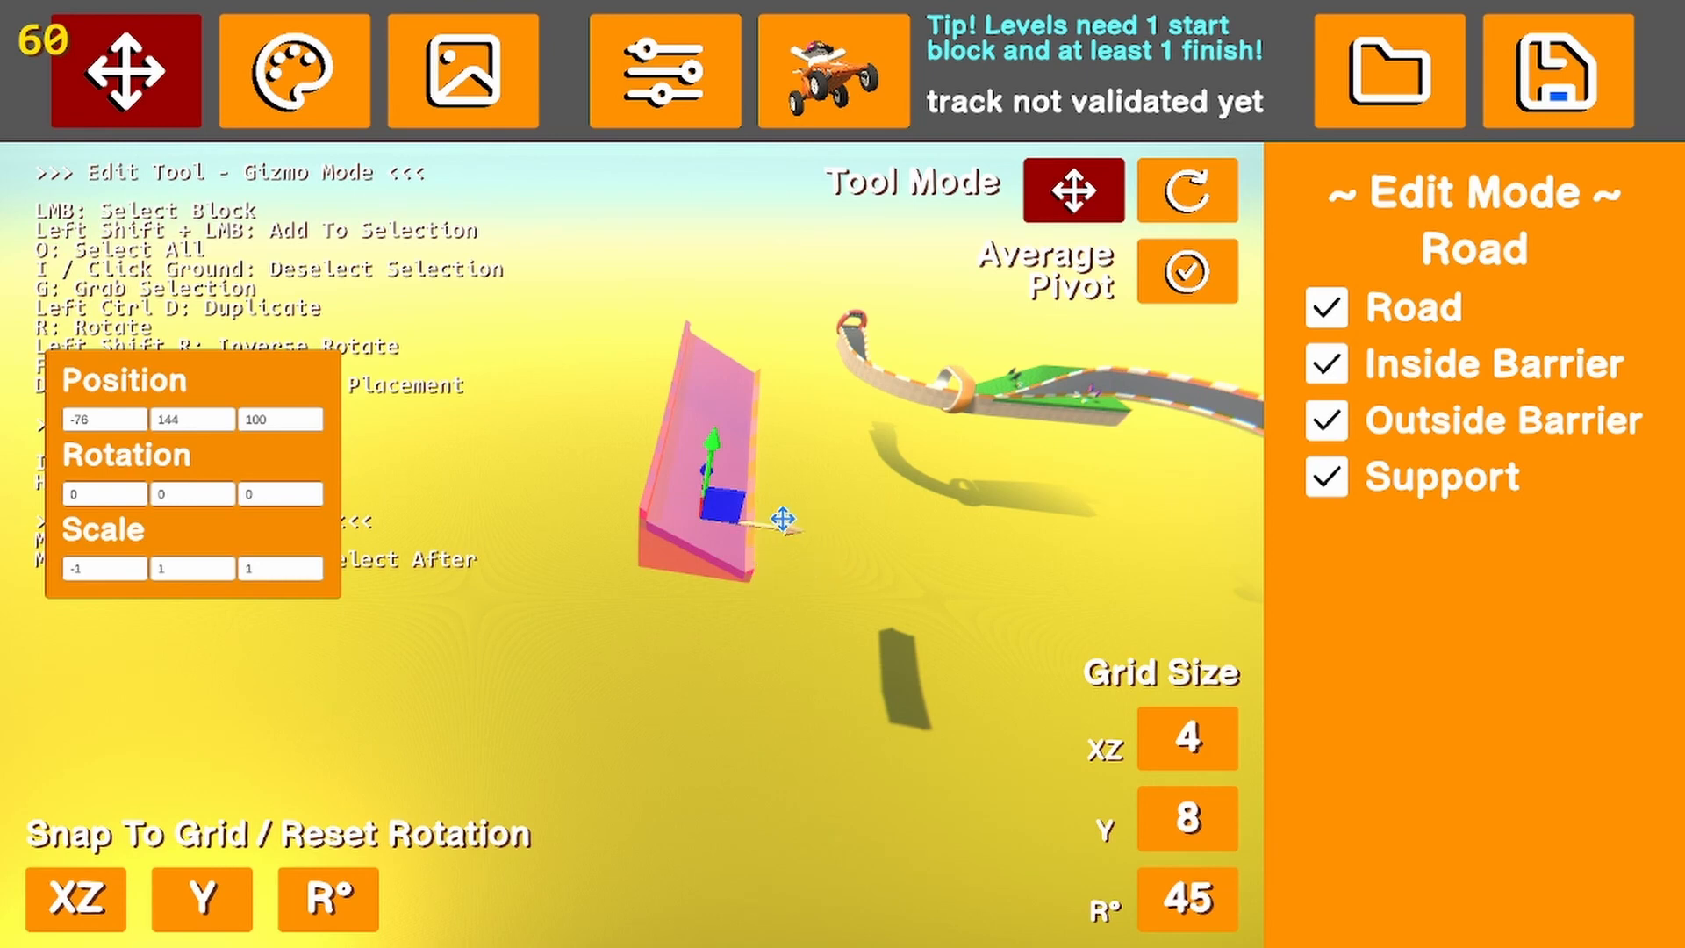
pyautogui.press('r')
pyautogui.press('r')
pyautogui.press('r')
pyautogui.press('r')
pyautogui.press('r')
pyautogui.press('r')
pyautogui.press('r')
pyautogui.press('r')
pyautogui.press('r')
pyautogui.press('Delete')
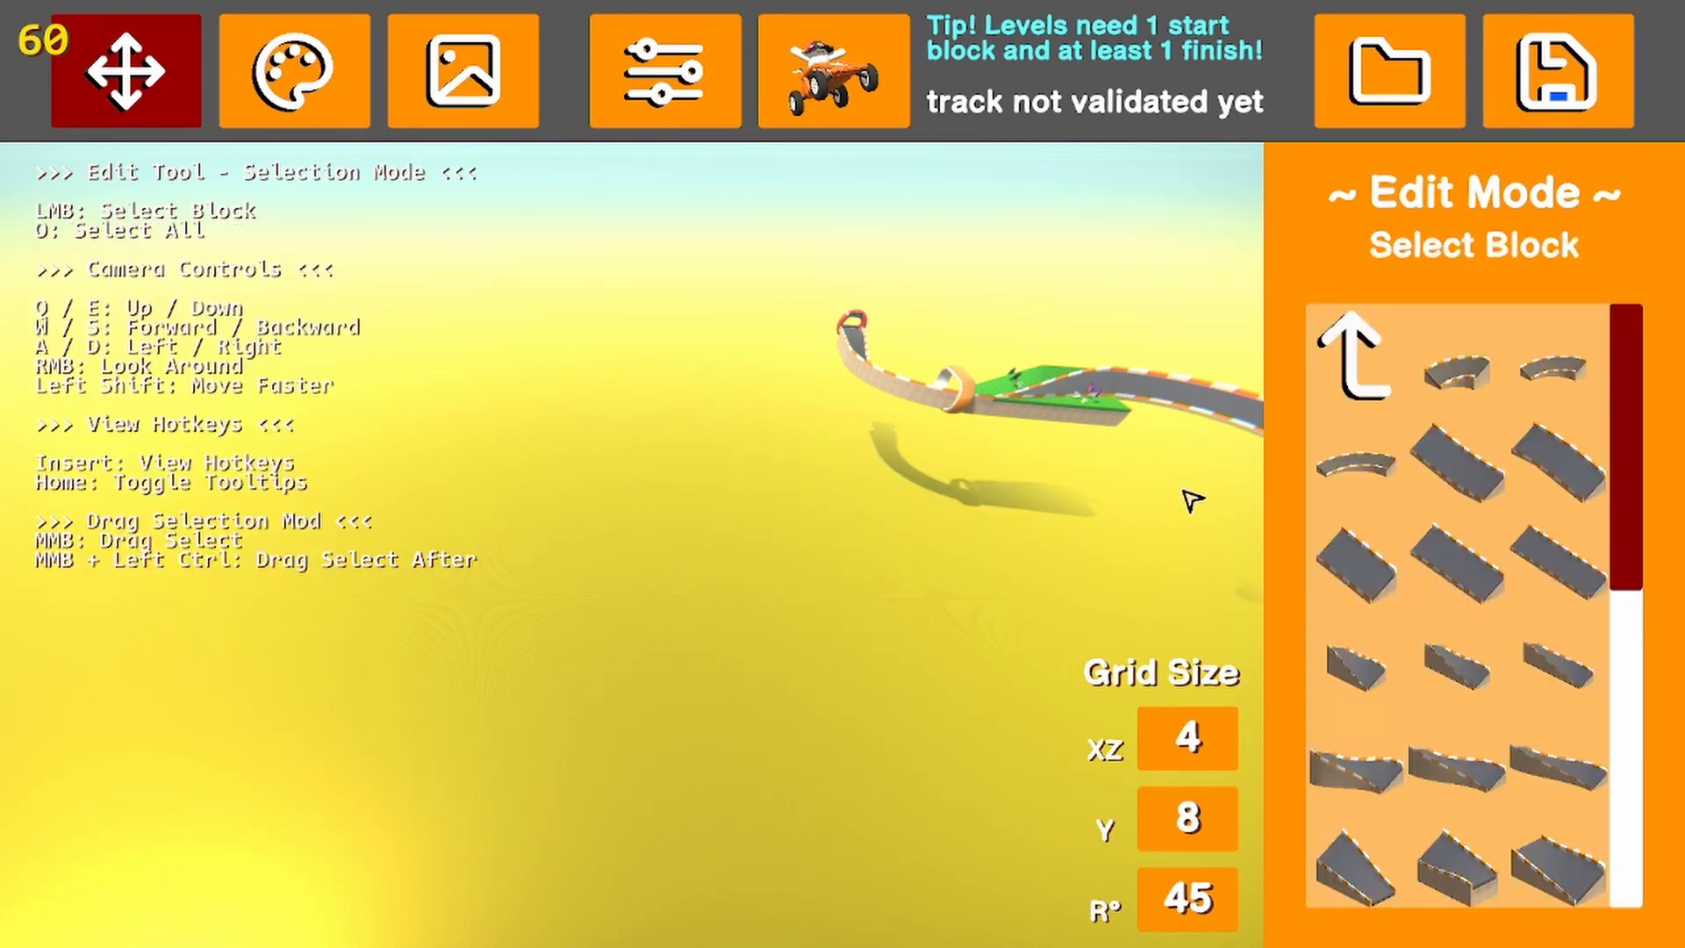
# Place a long Road Curve block from the flat curves in the open area at position -64, 144, 92
pyautogui.click(1500, 379)
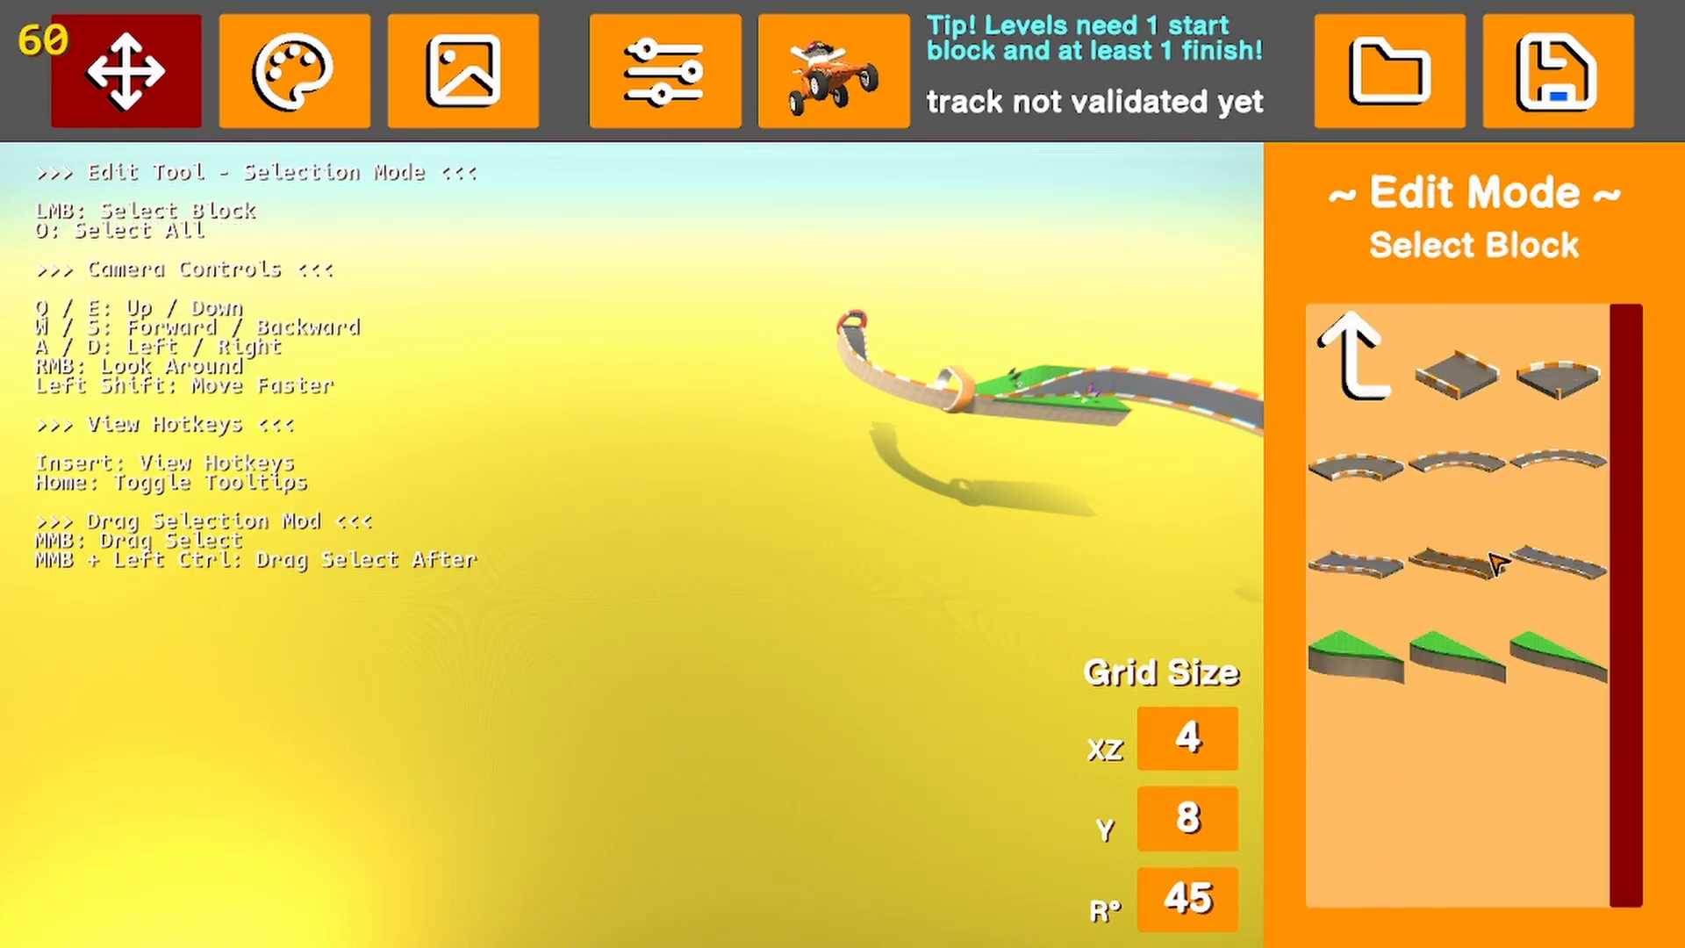
pyautogui.click(1559, 462)
pyautogui.click(794, 575)
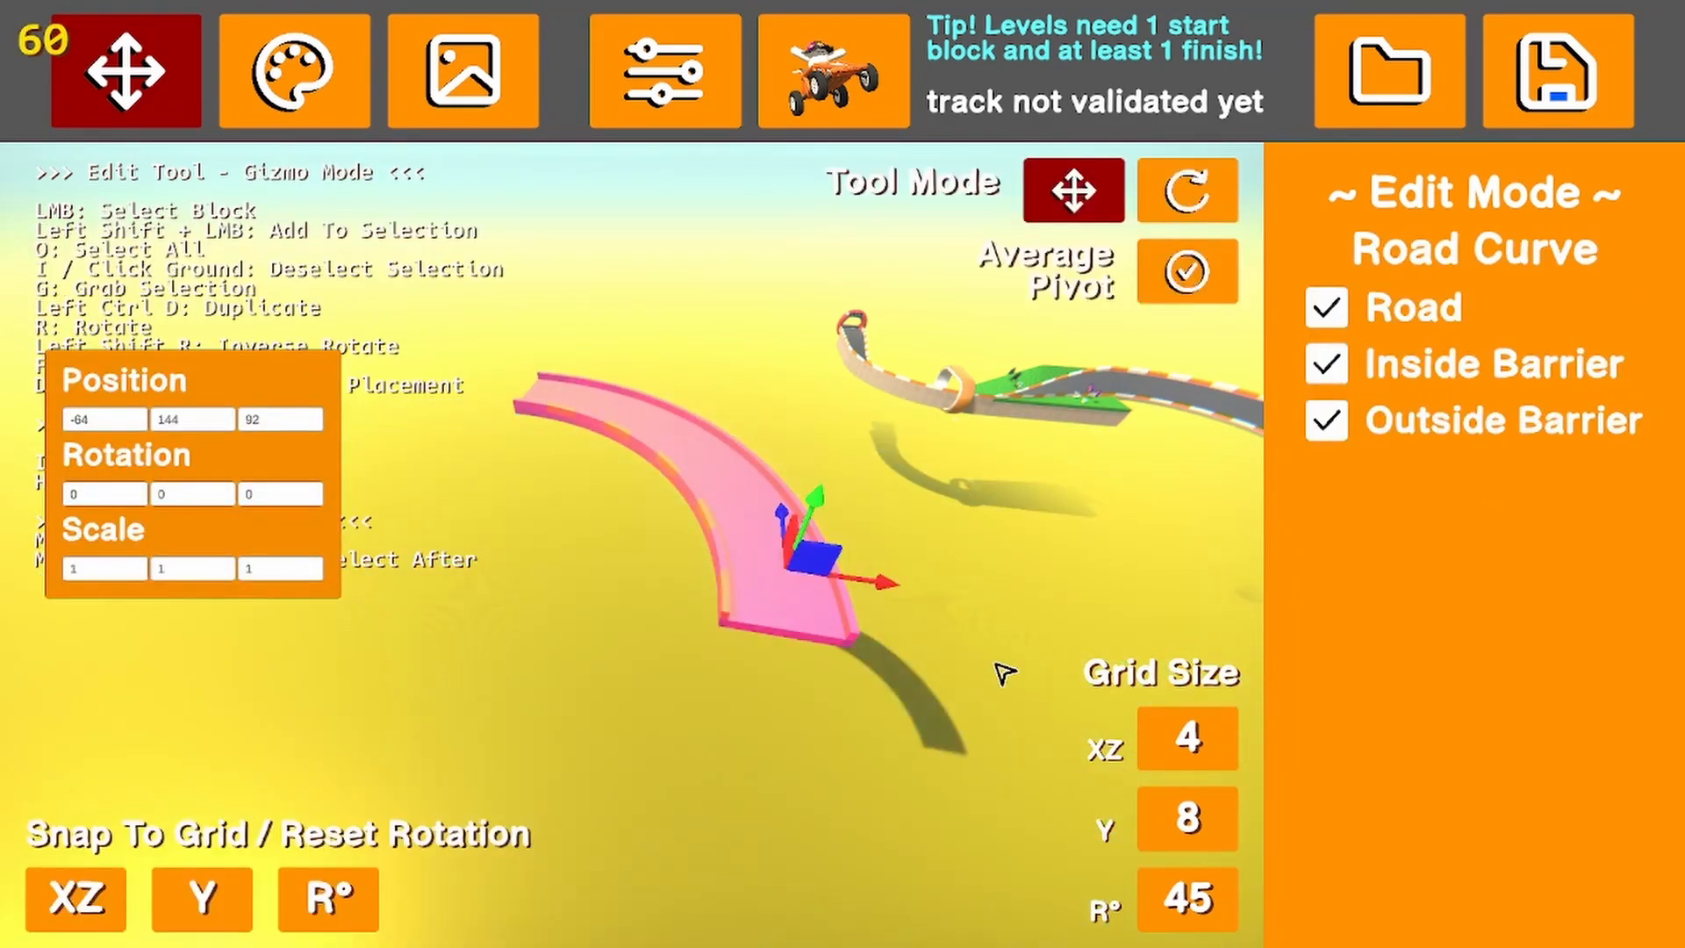
# Flip the Road Curve block back and forth and rotate it about its vertical axis to a Y rotation of 90
pyautogui.press('f')
pyautogui.press('f')
pyautogui.press('r')
pyautogui.press('r')
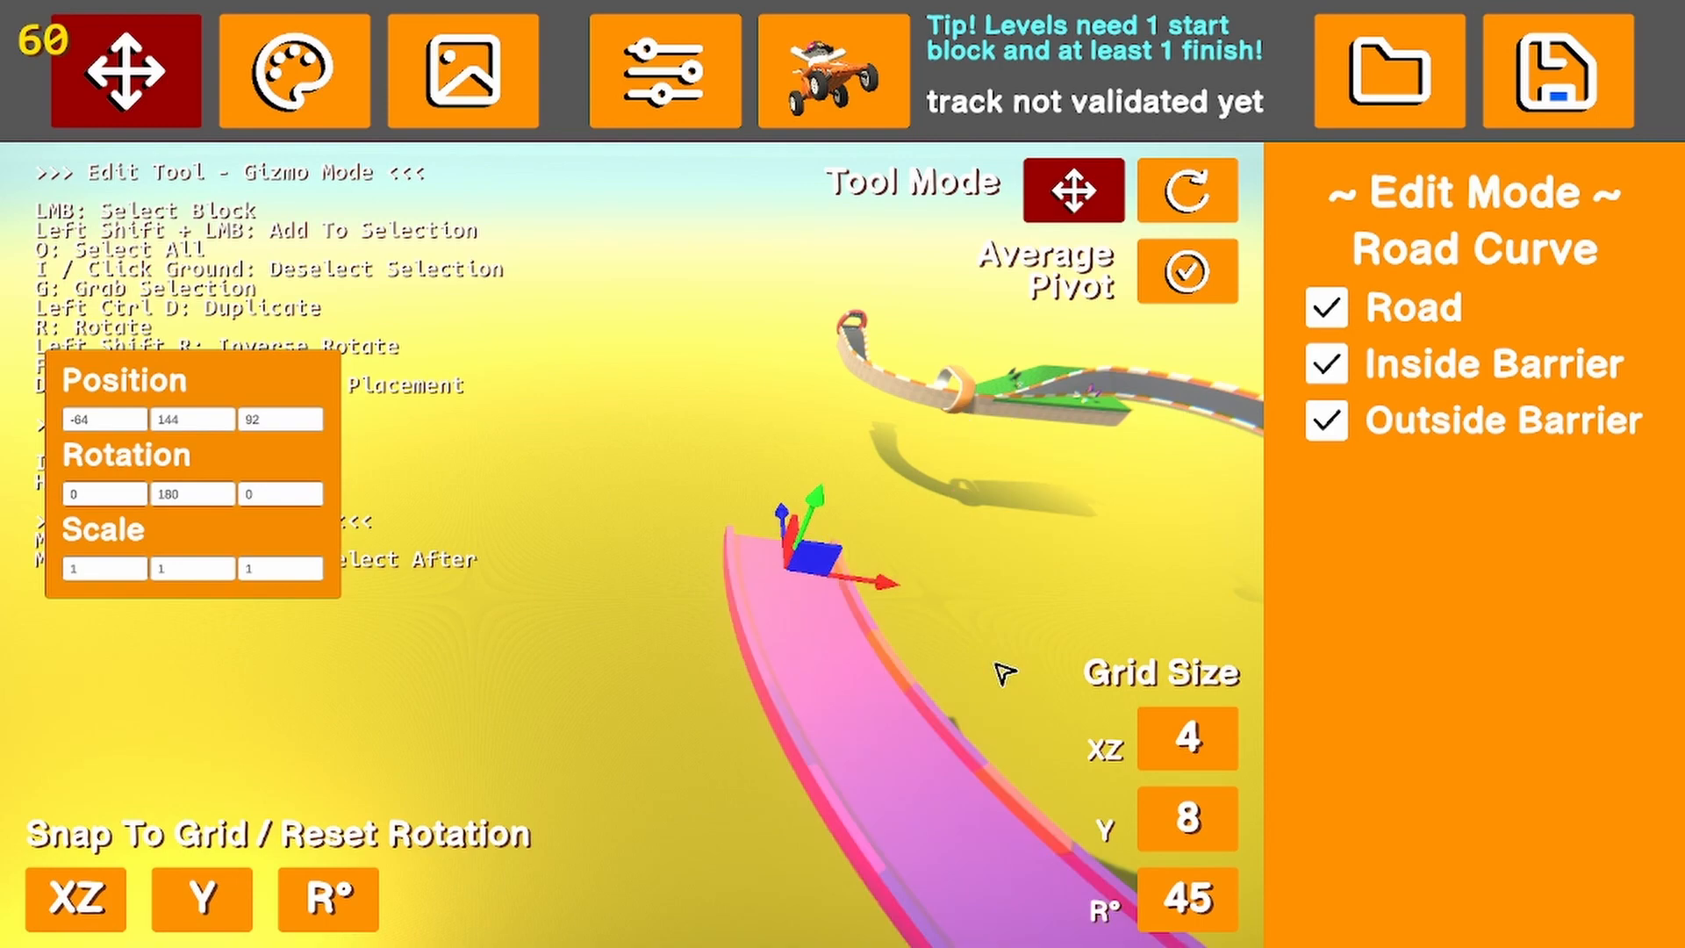
pyautogui.moveTo(983, 656)
pyautogui.mouseDown(button='right')
pyautogui.moveTo(1062, 699)
pyautogui.moveTo(978, 669)
pyautogui.mouseUp(button='right')
pyautogui.press('r')
pyautogui.press('r')
pyautogui.press('r')
pyautogui.press('r')
pyautogui.press('r')
pyautogui.press('r')
pyautogui.press('r')
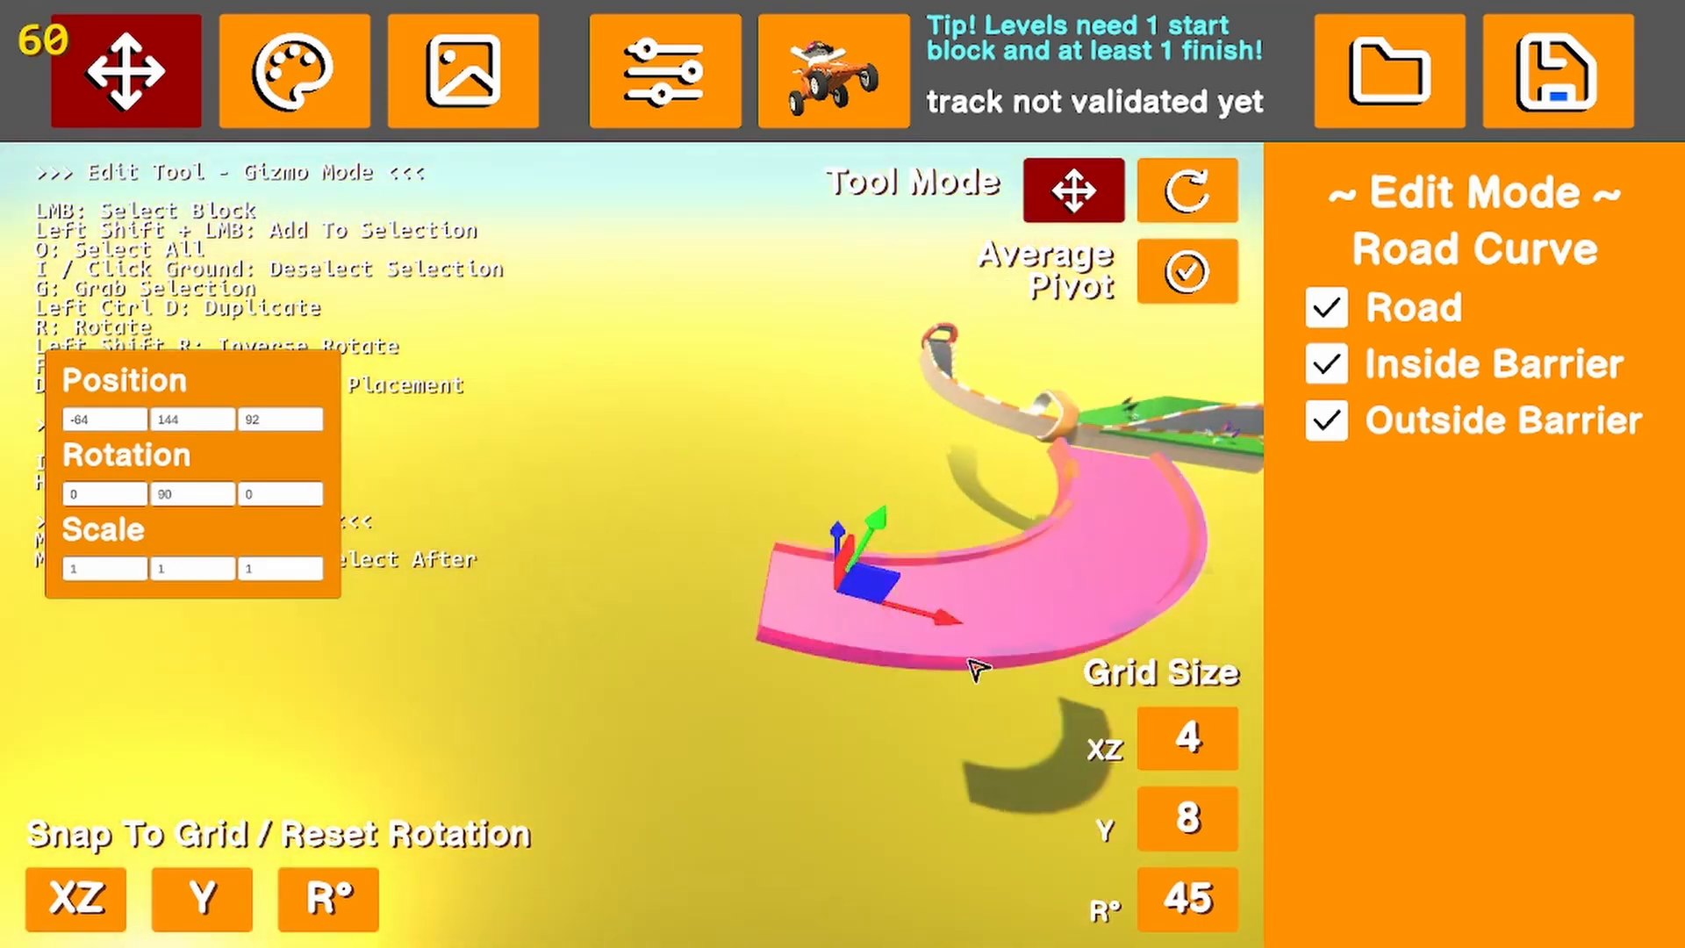
# Flip the Road Curve block to X scale -1 at Y rotation 0, rotate it again, and delete it
pyautogui.press('r')
pyautogui.press('r')
pyautogui.press('r')
pyautogui.press('f')
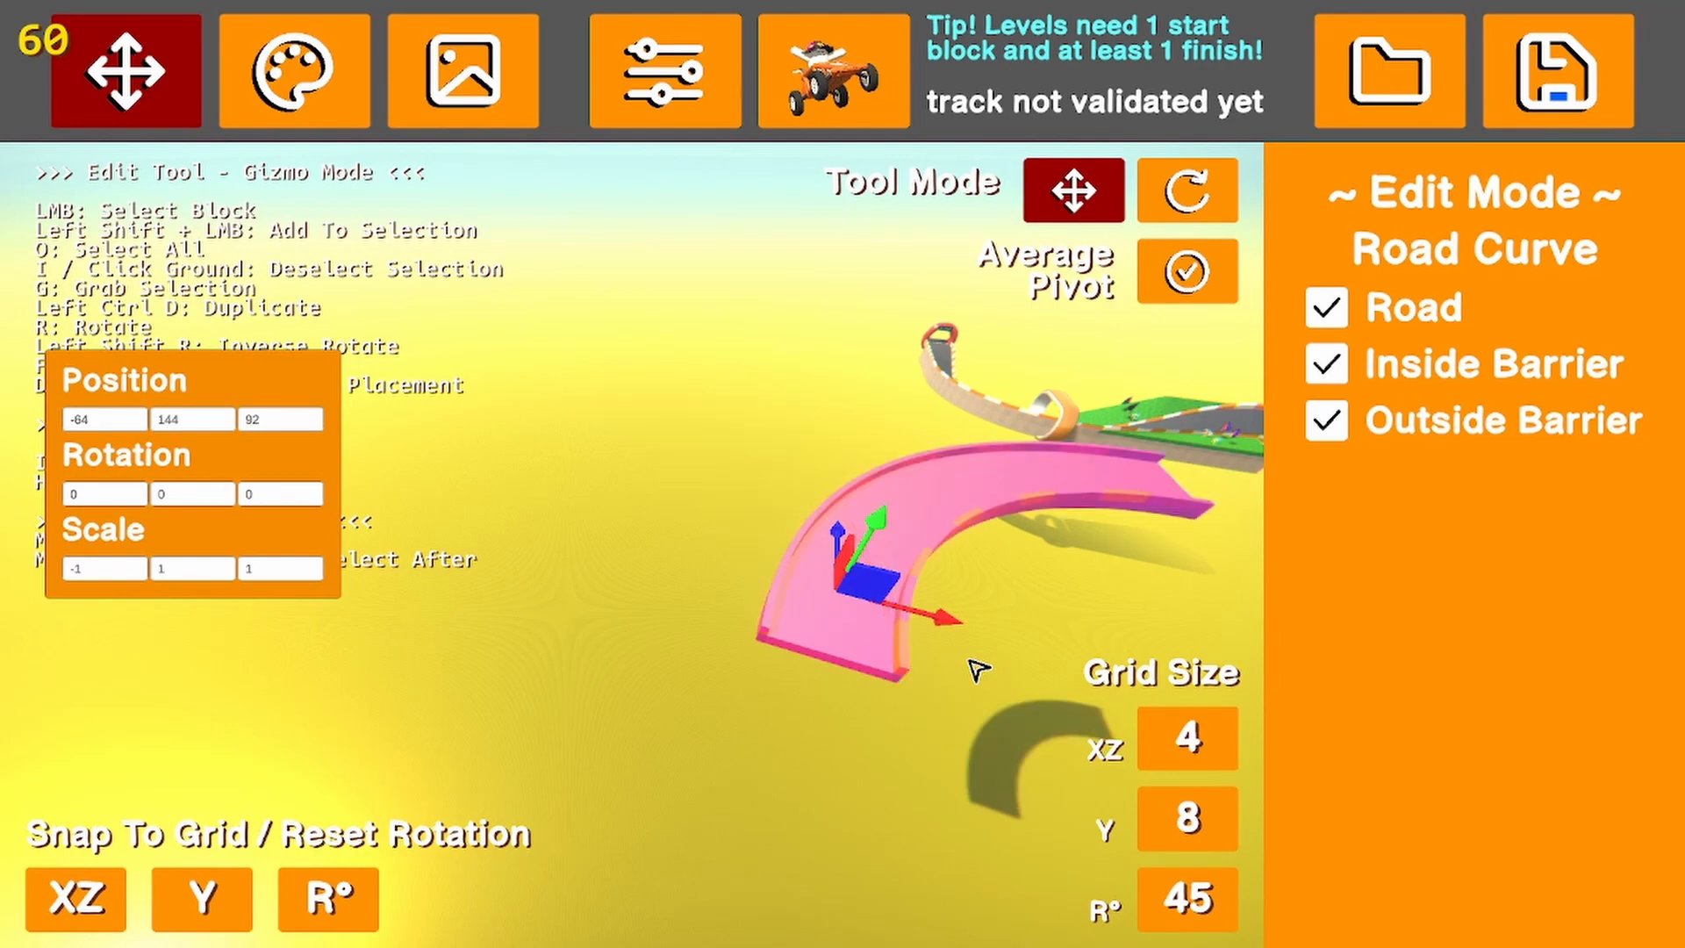
pyautogui.press('r')
pyautogui.press('r')
pyautogui.press('r')
pyautogui.press('r')
pyautogui.press('r')
pyautogui.press('r')
pyautogui.press('r')
pyautogui.press('r')
pyautogui.click(978, 670)
pyautogui.moveTo(908, 646); pyautogui.dragTo(935, 620, button='right')
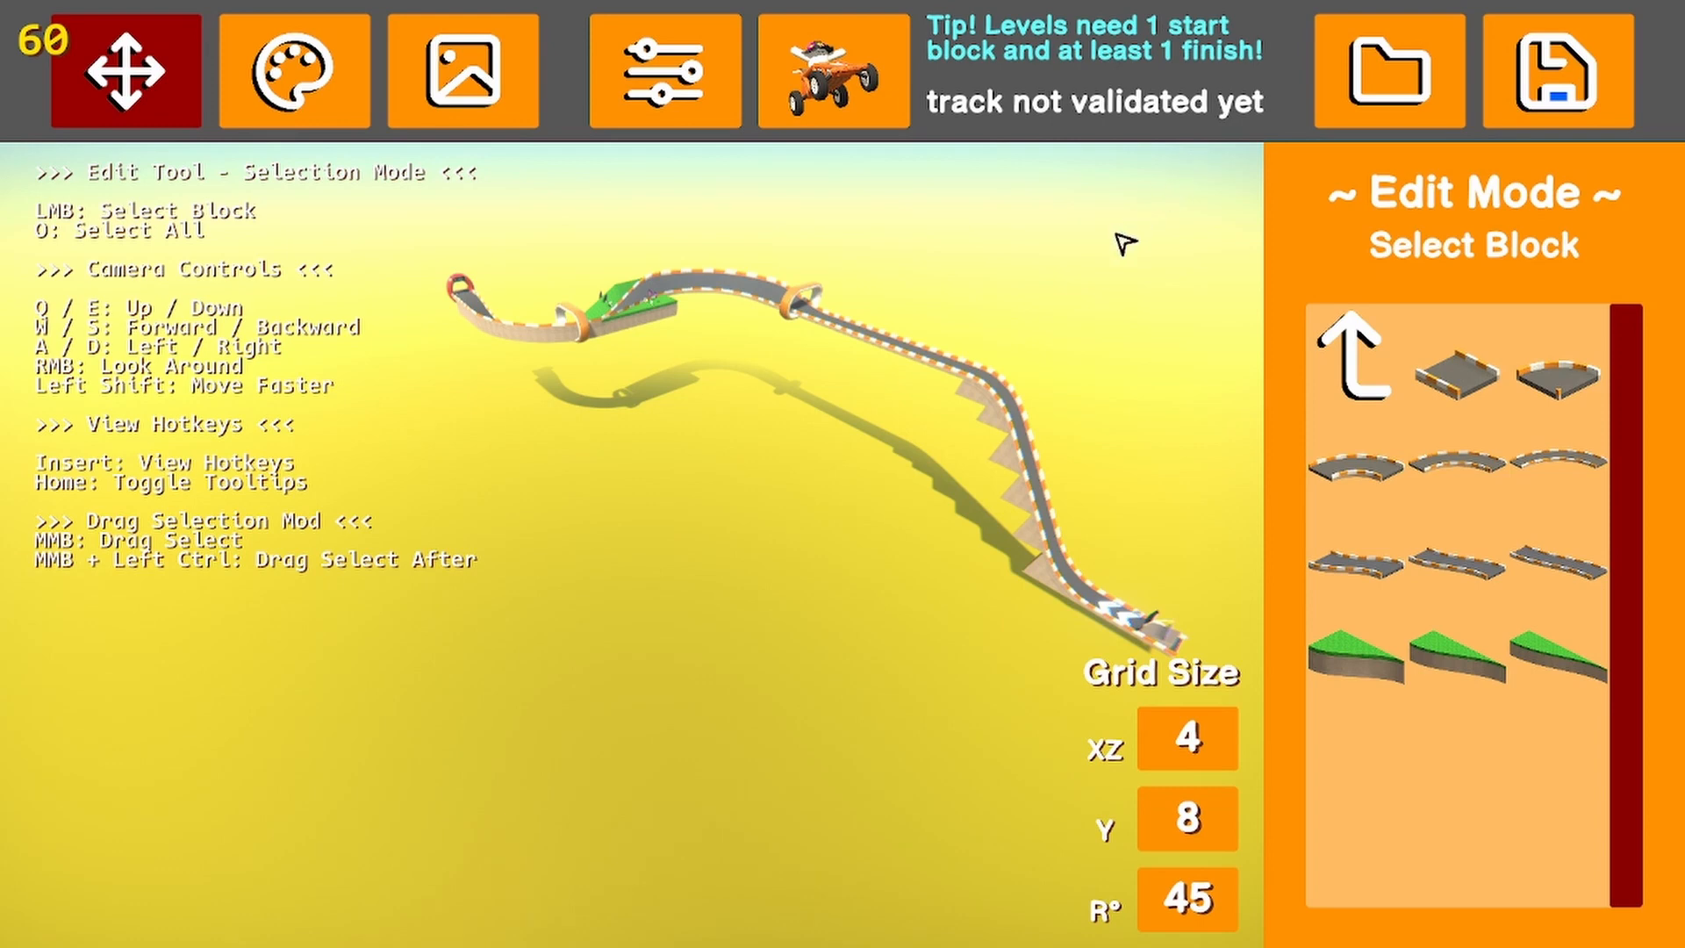
# Start a test drive of the finished track and drive down the ramp through the first checkpoint
pyautogui.moveTo(859, 303); pyautogui.dragTo(1007, 319, button='right')
pyautogui.press('w')
pyautogui.press('s')
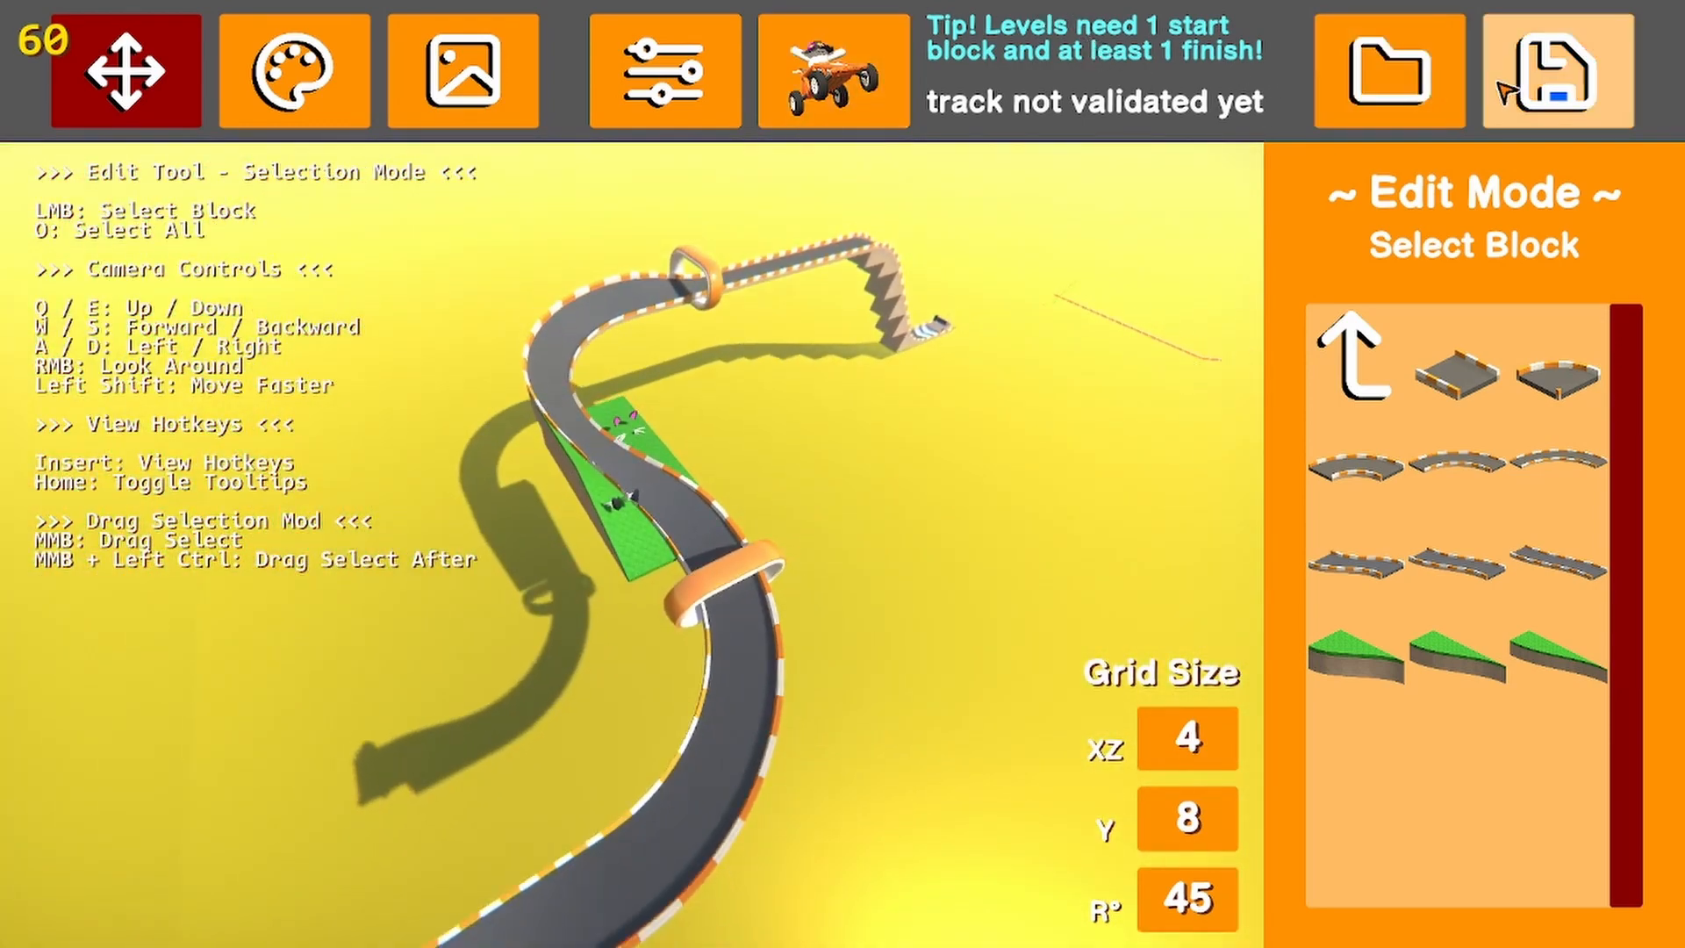
pyautogui.click(833, 70)
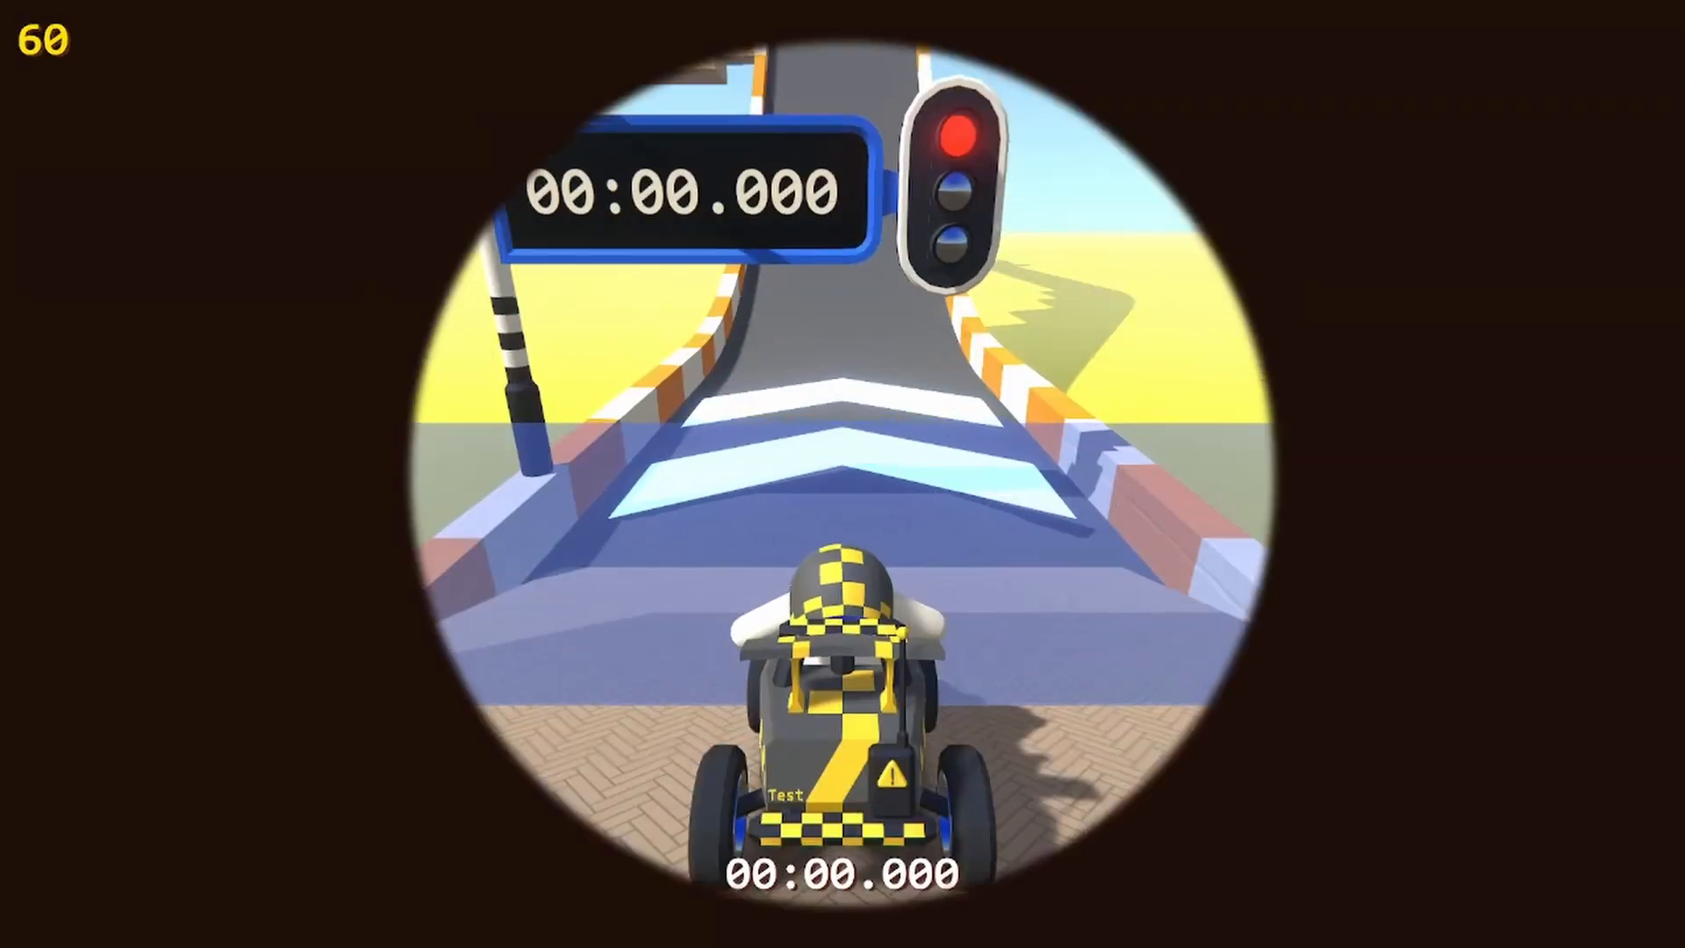
pyautogui.press('w')
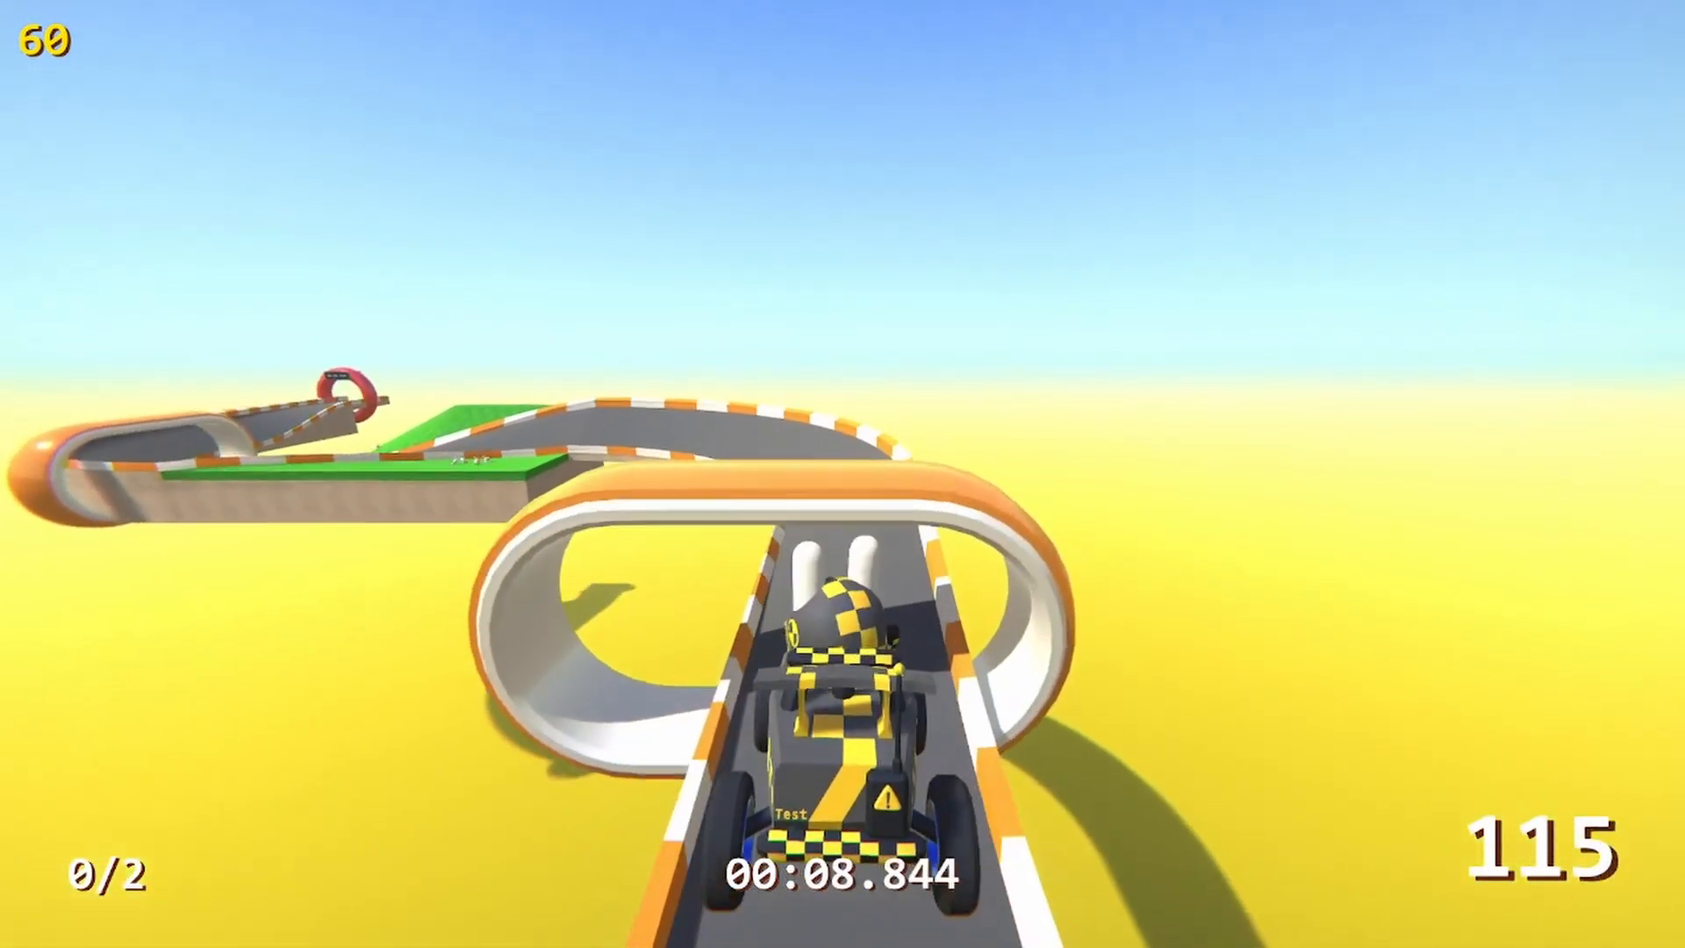
pyautogui.press('Left')
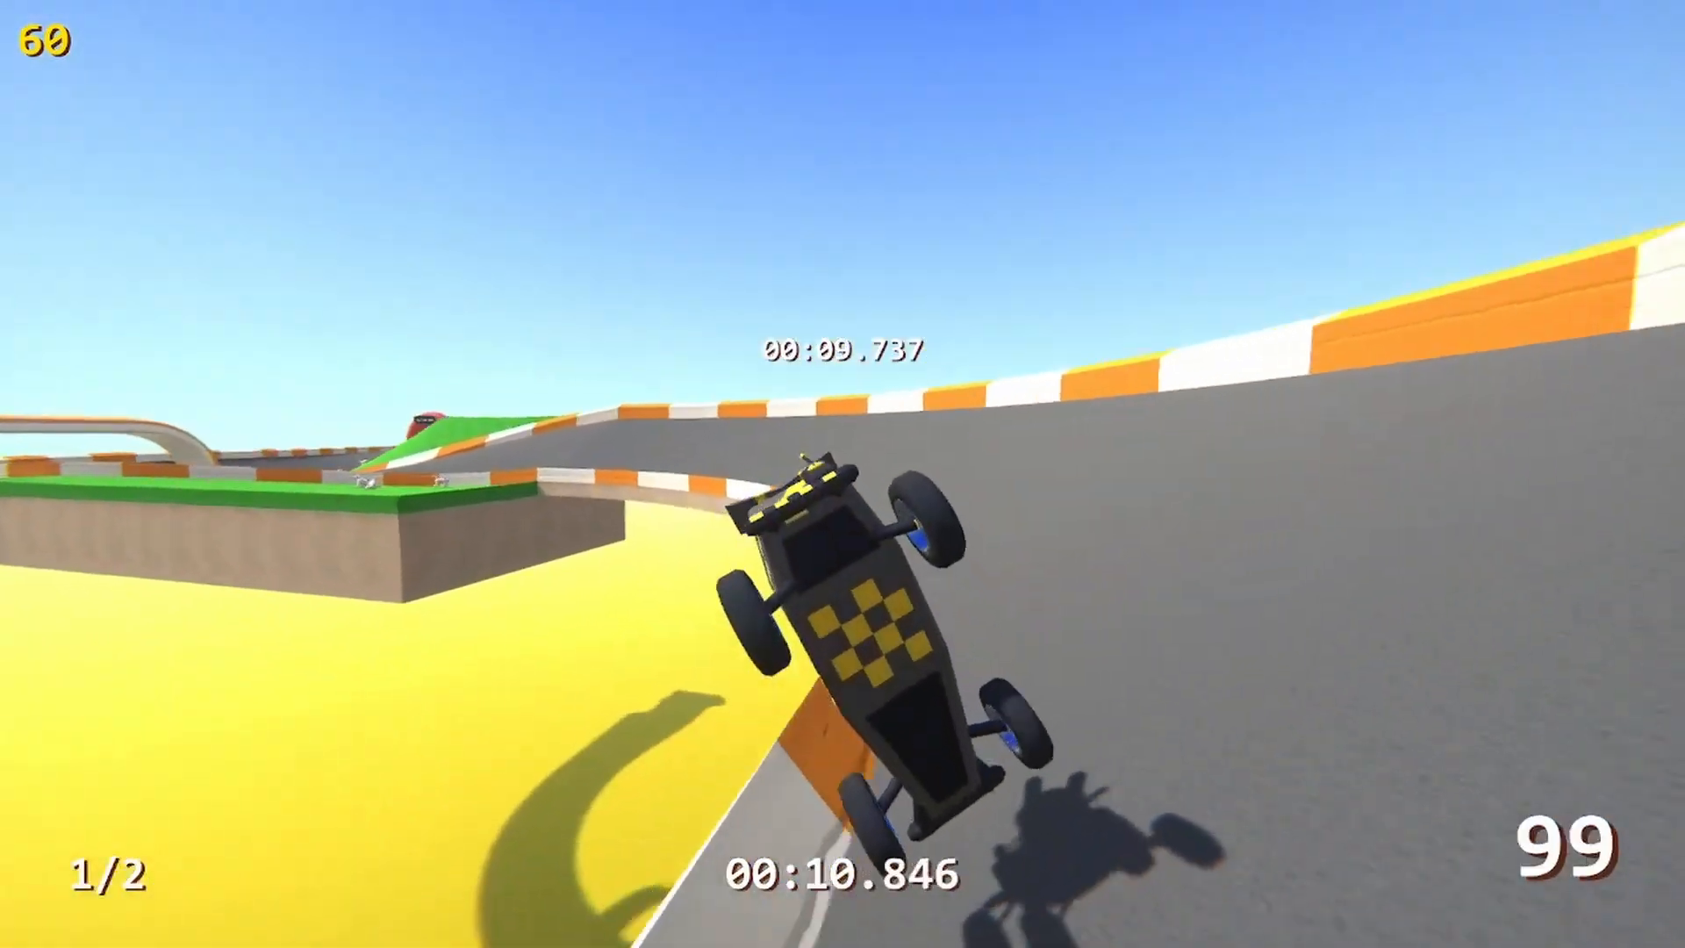
# Steer through the banked curves and the second checkpoint to the finish, and return to the level editor
pyautogui.press('Left')
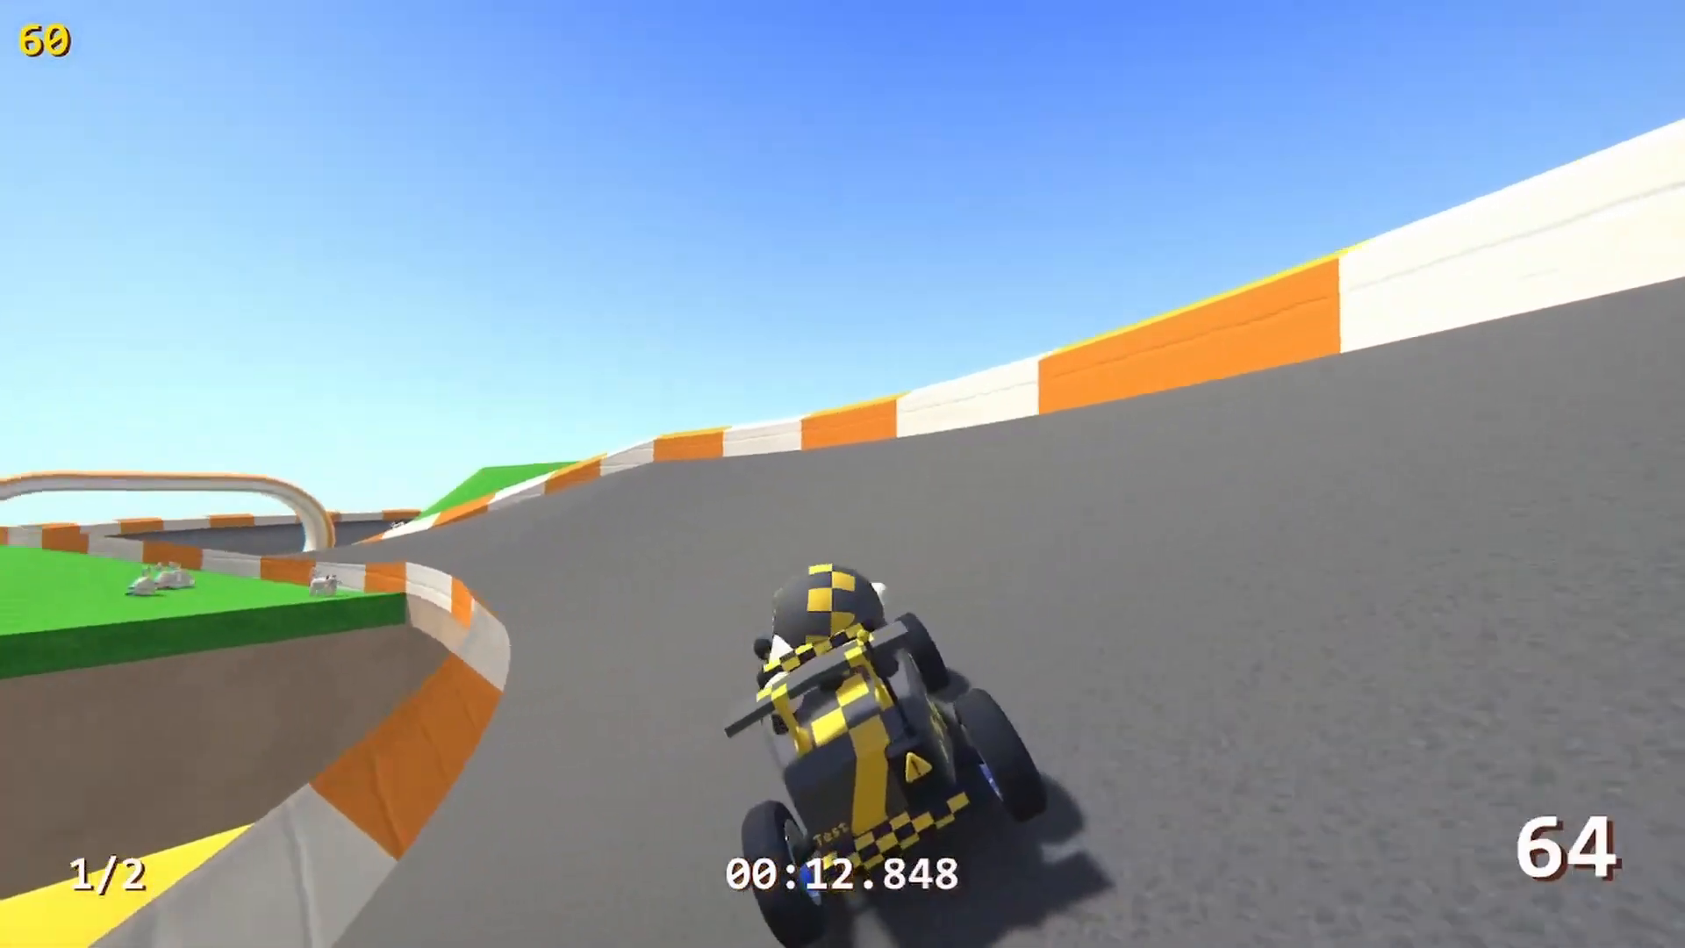
pyautogui.press('Left')
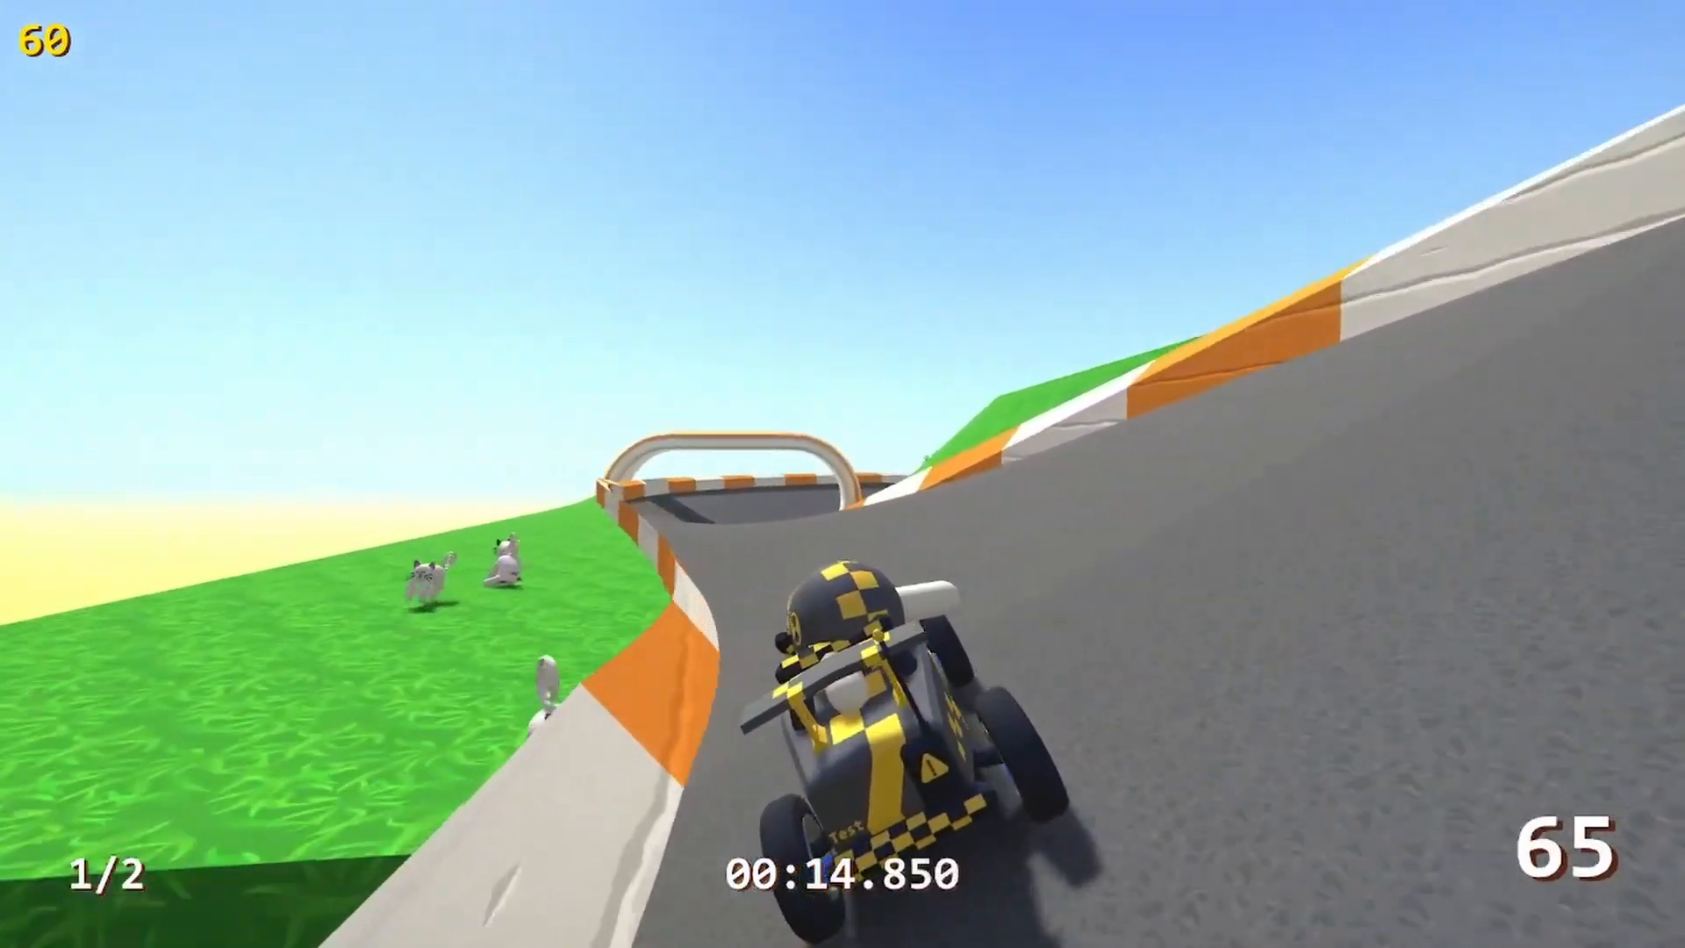
pyautogui.press('Right')
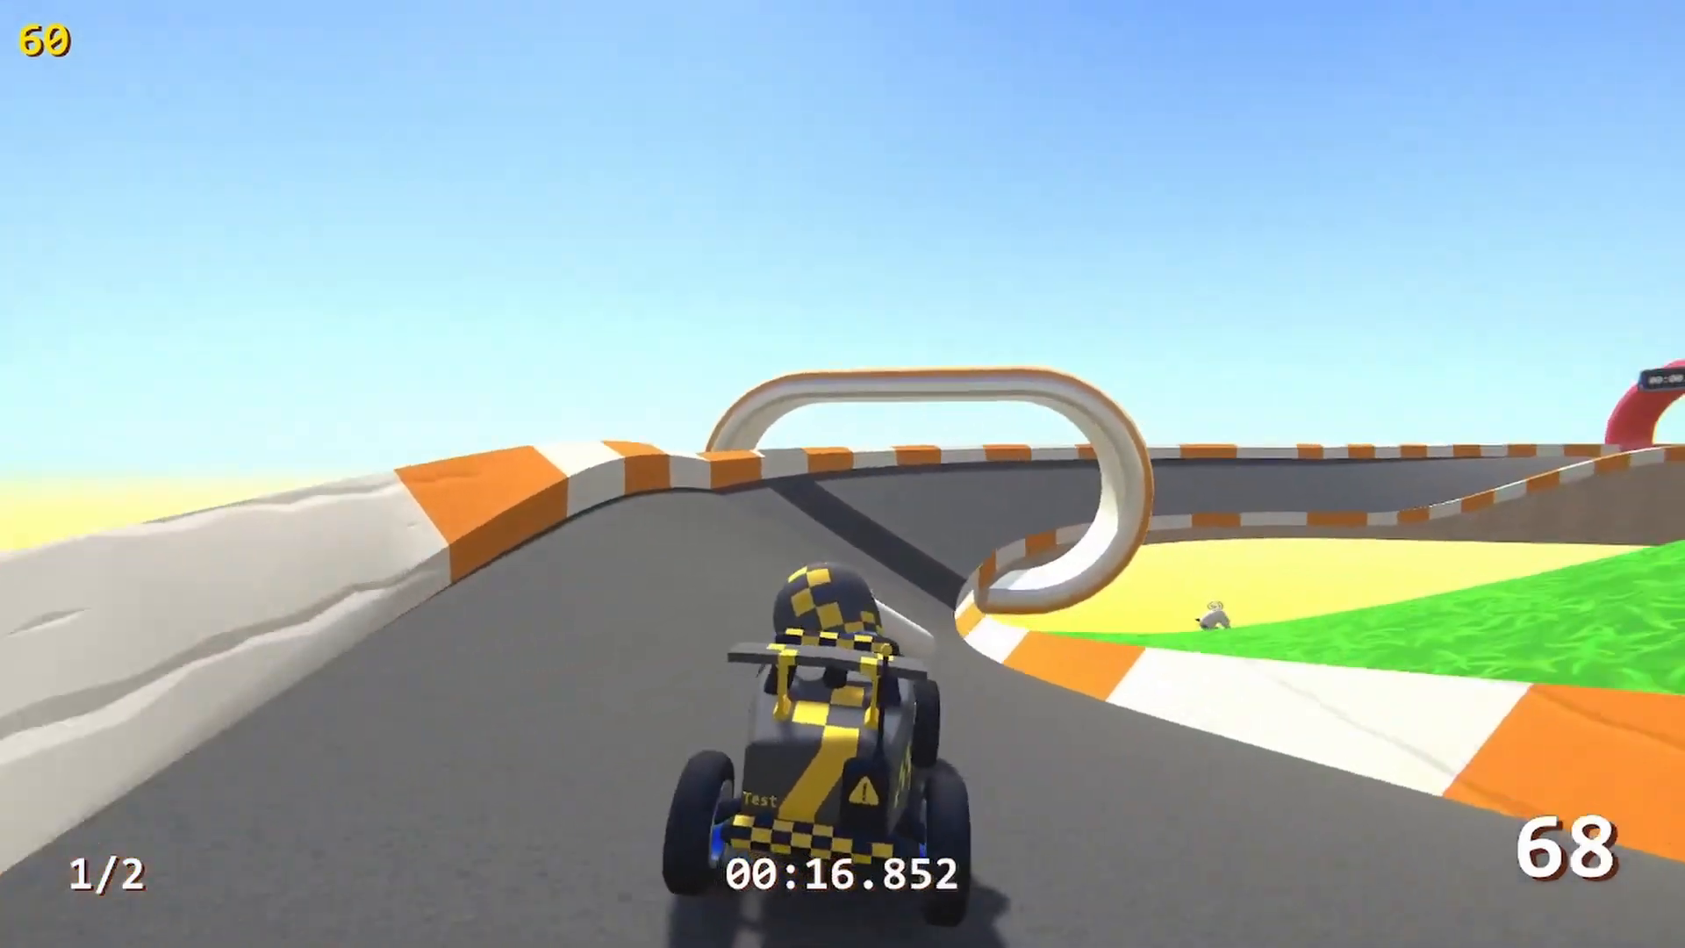
pyautogui.press('Right')
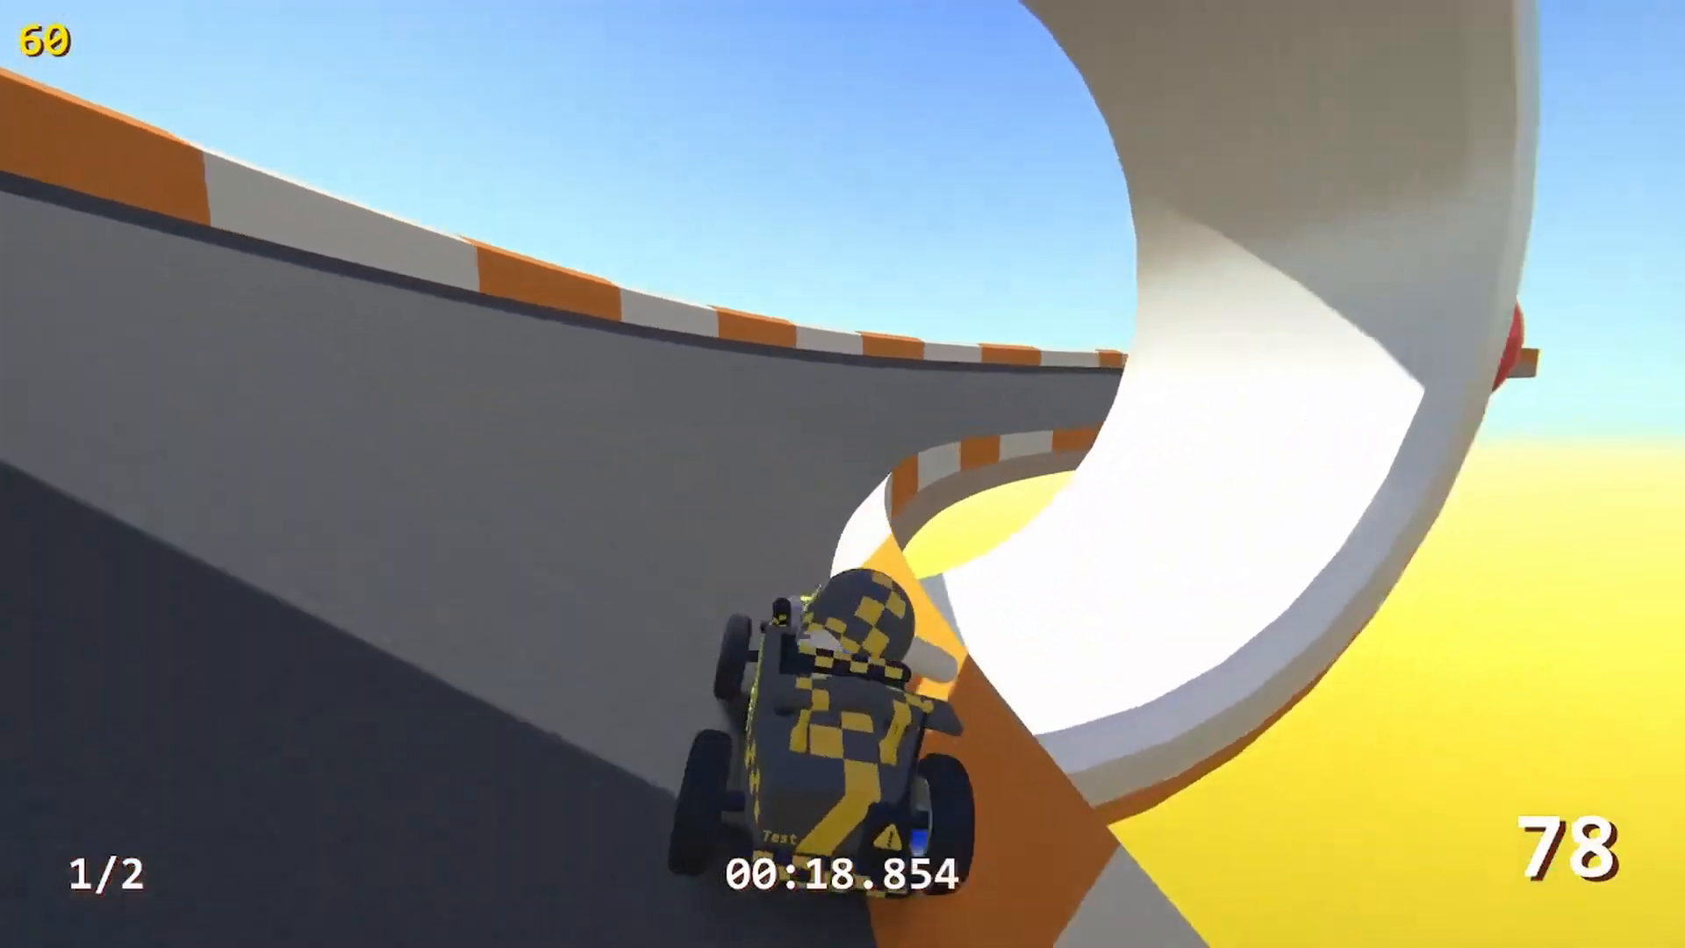
pyautogui.press('Right')
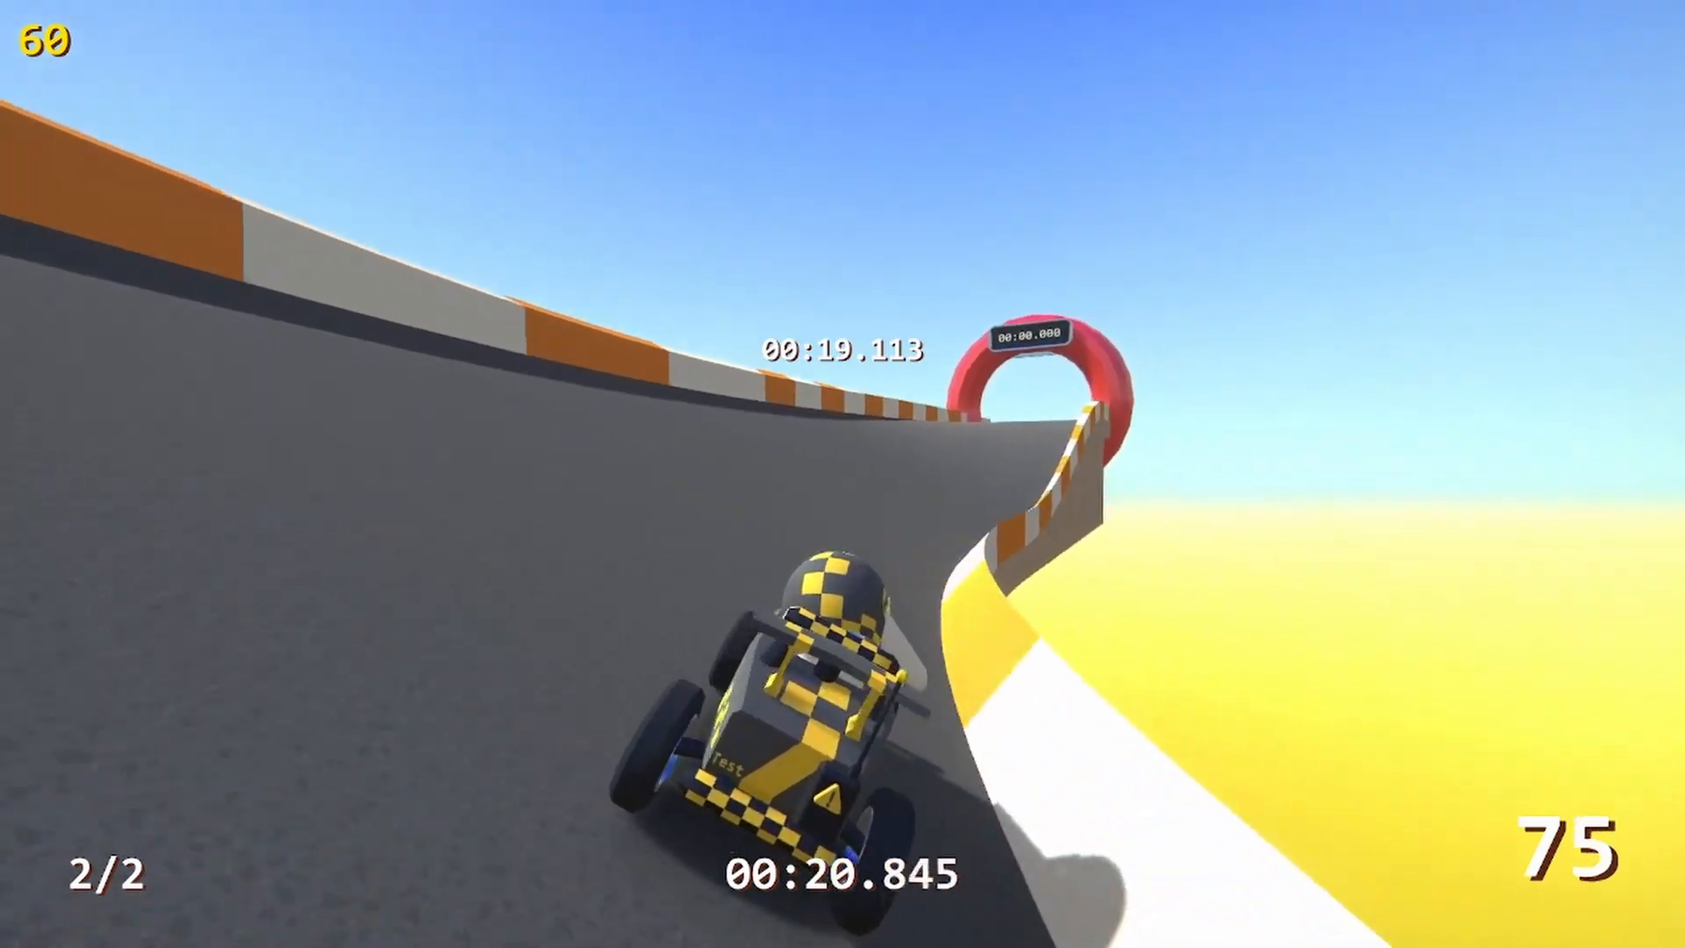
pyautogui.press('Right')
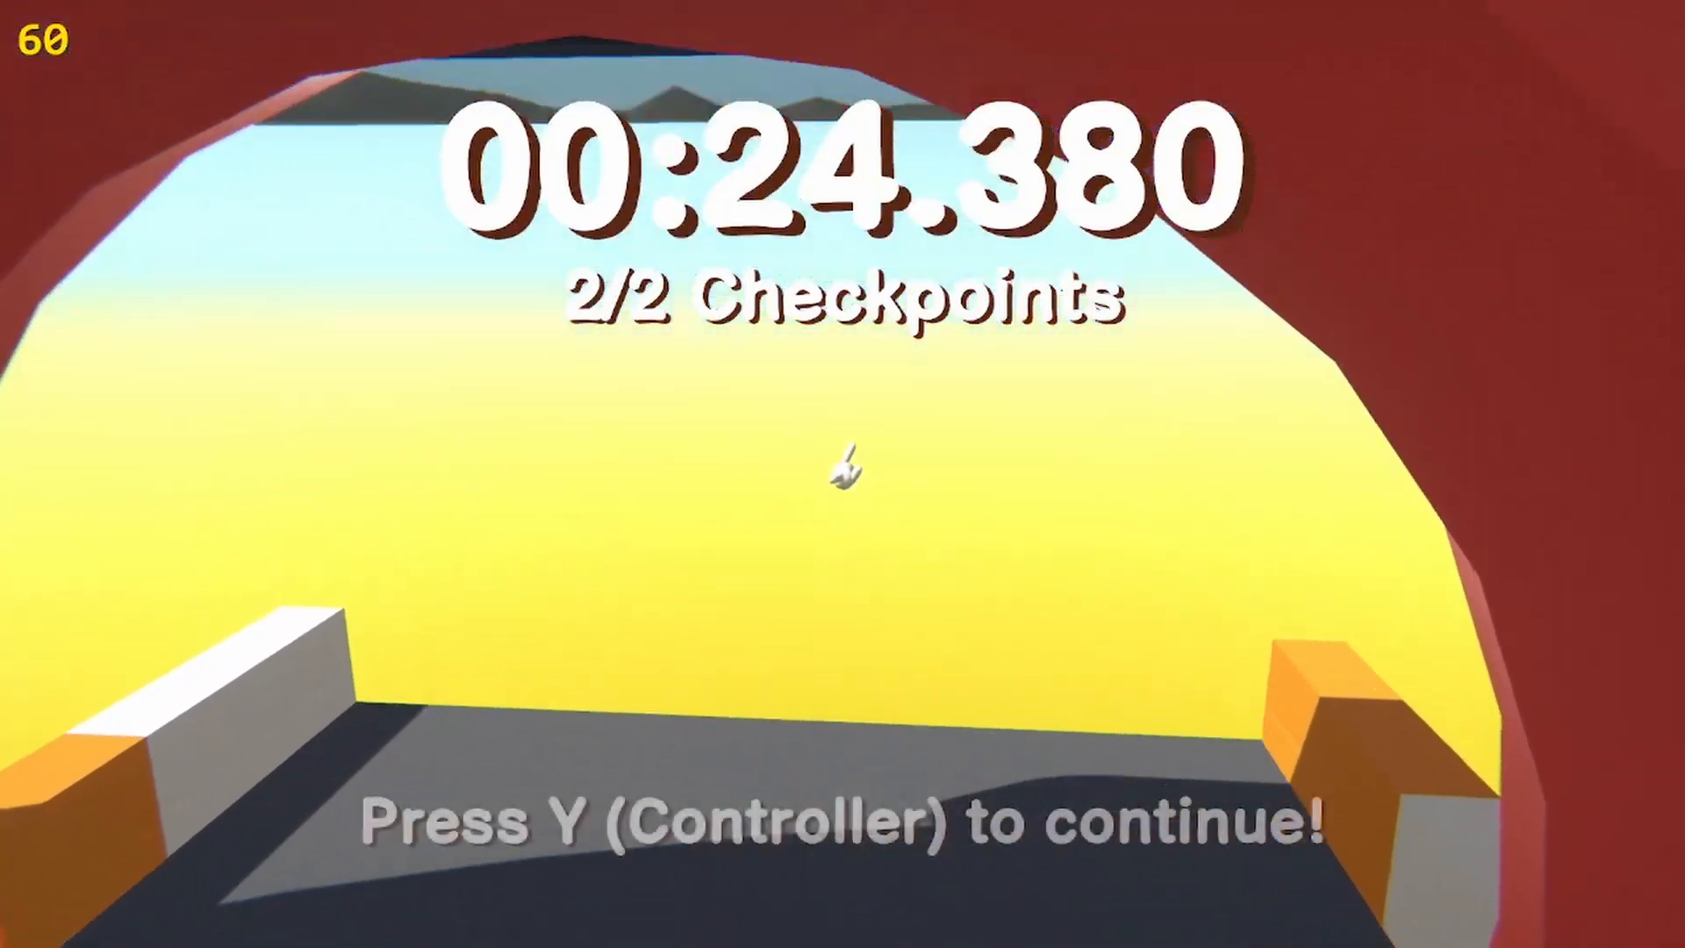
pyautogui.press('y')
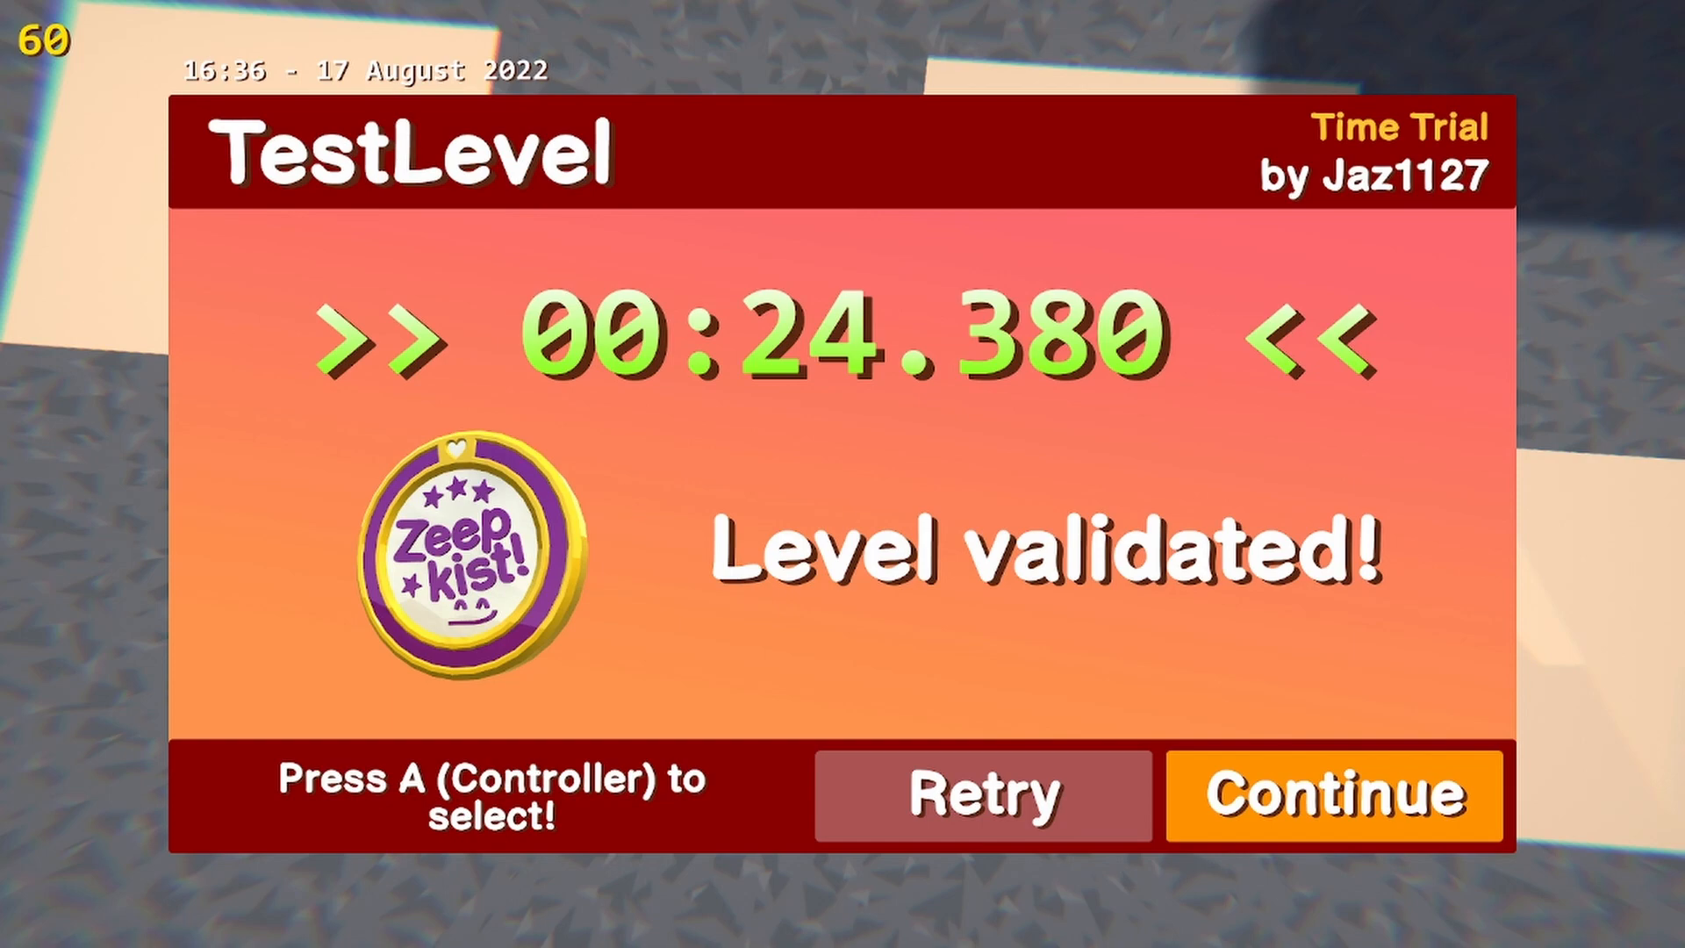
pyautogui.press('Return')
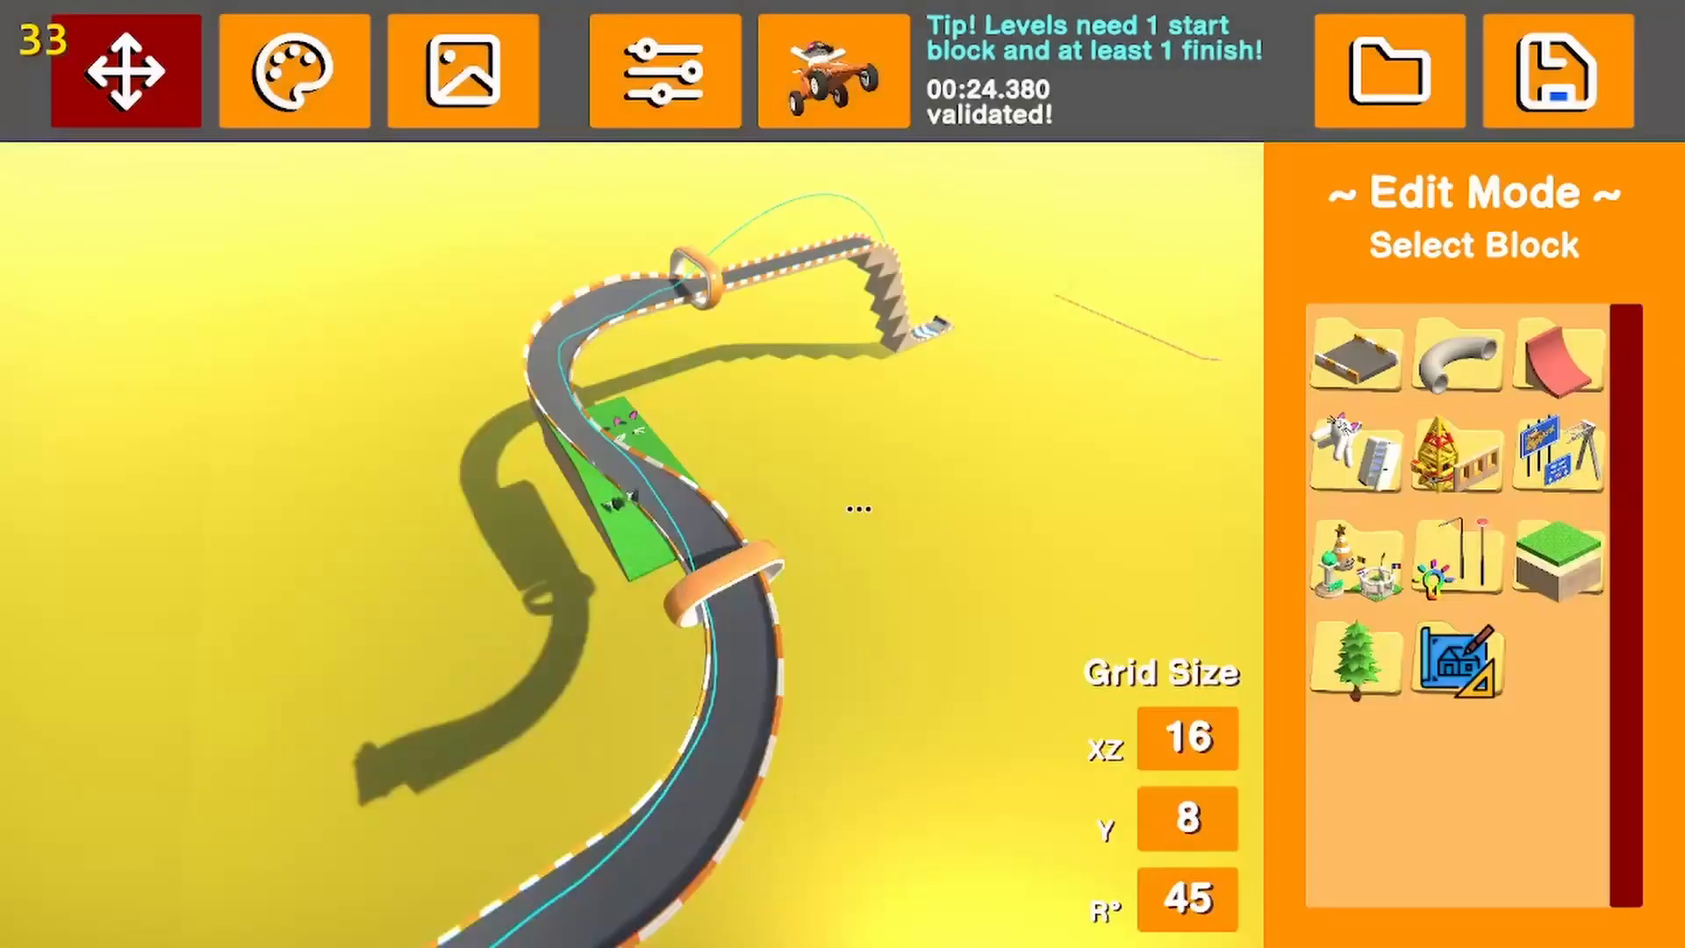
# Look over the validated track, and view the save dialog's level list without saving
pyautogui.press('Insert')
pyautogui.moveTo(925, 497); pyautogui.dragTo(992, 486, button='right')
pyautogui.press('s')
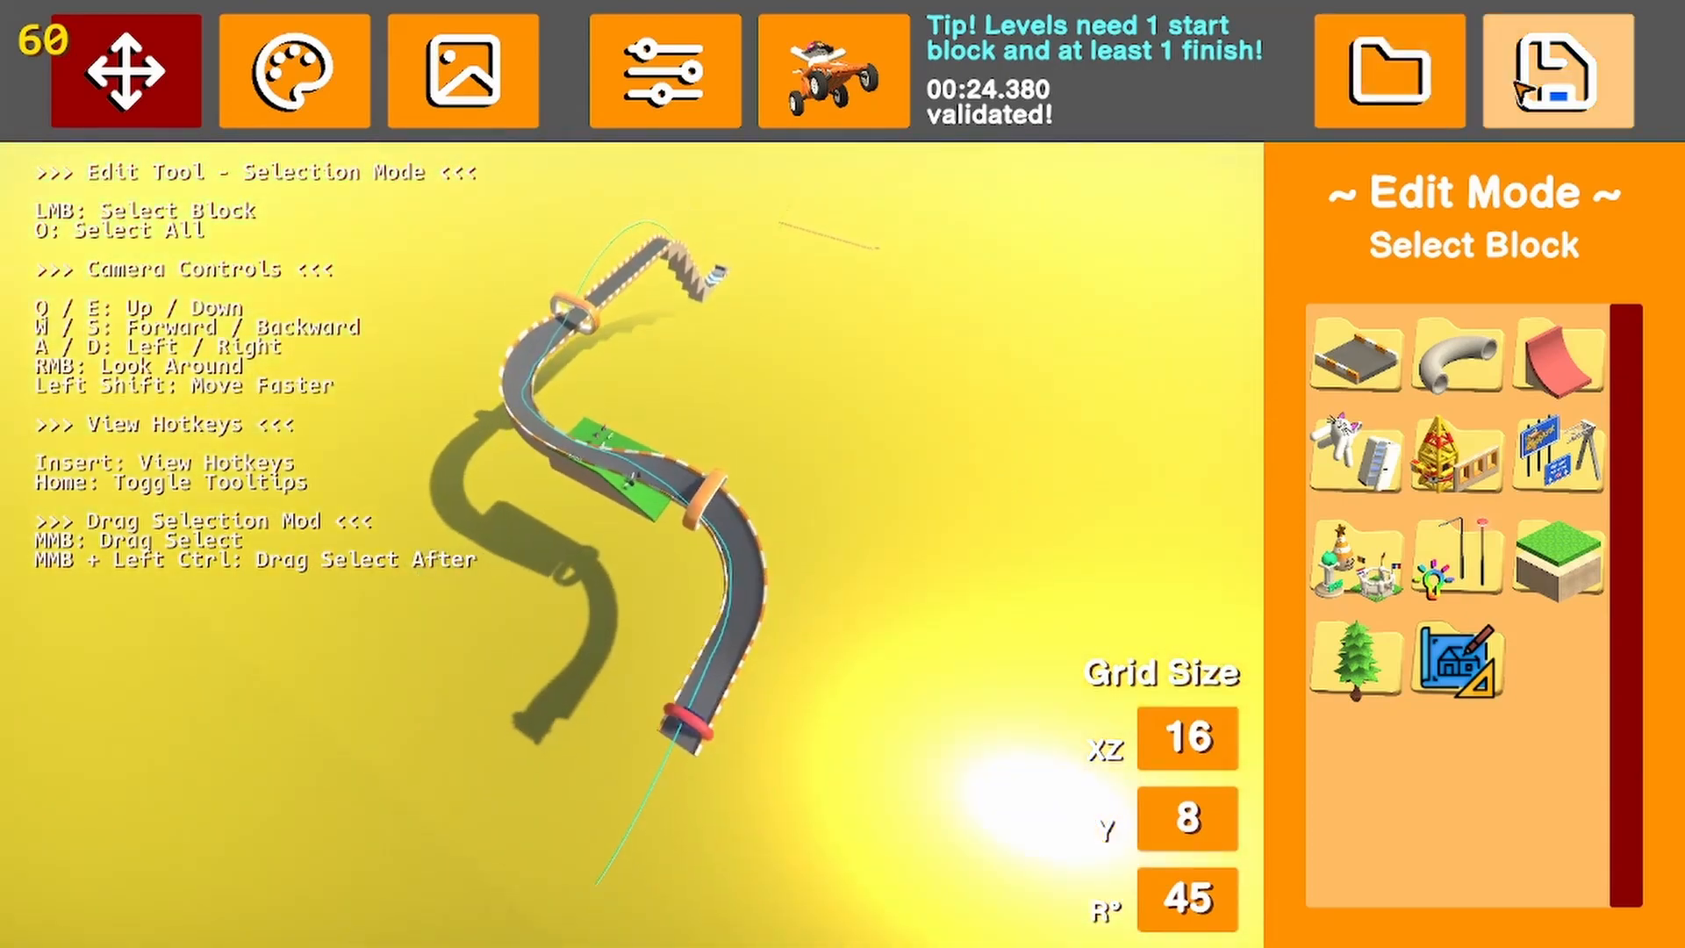
pyautogui.click(1546, 86)
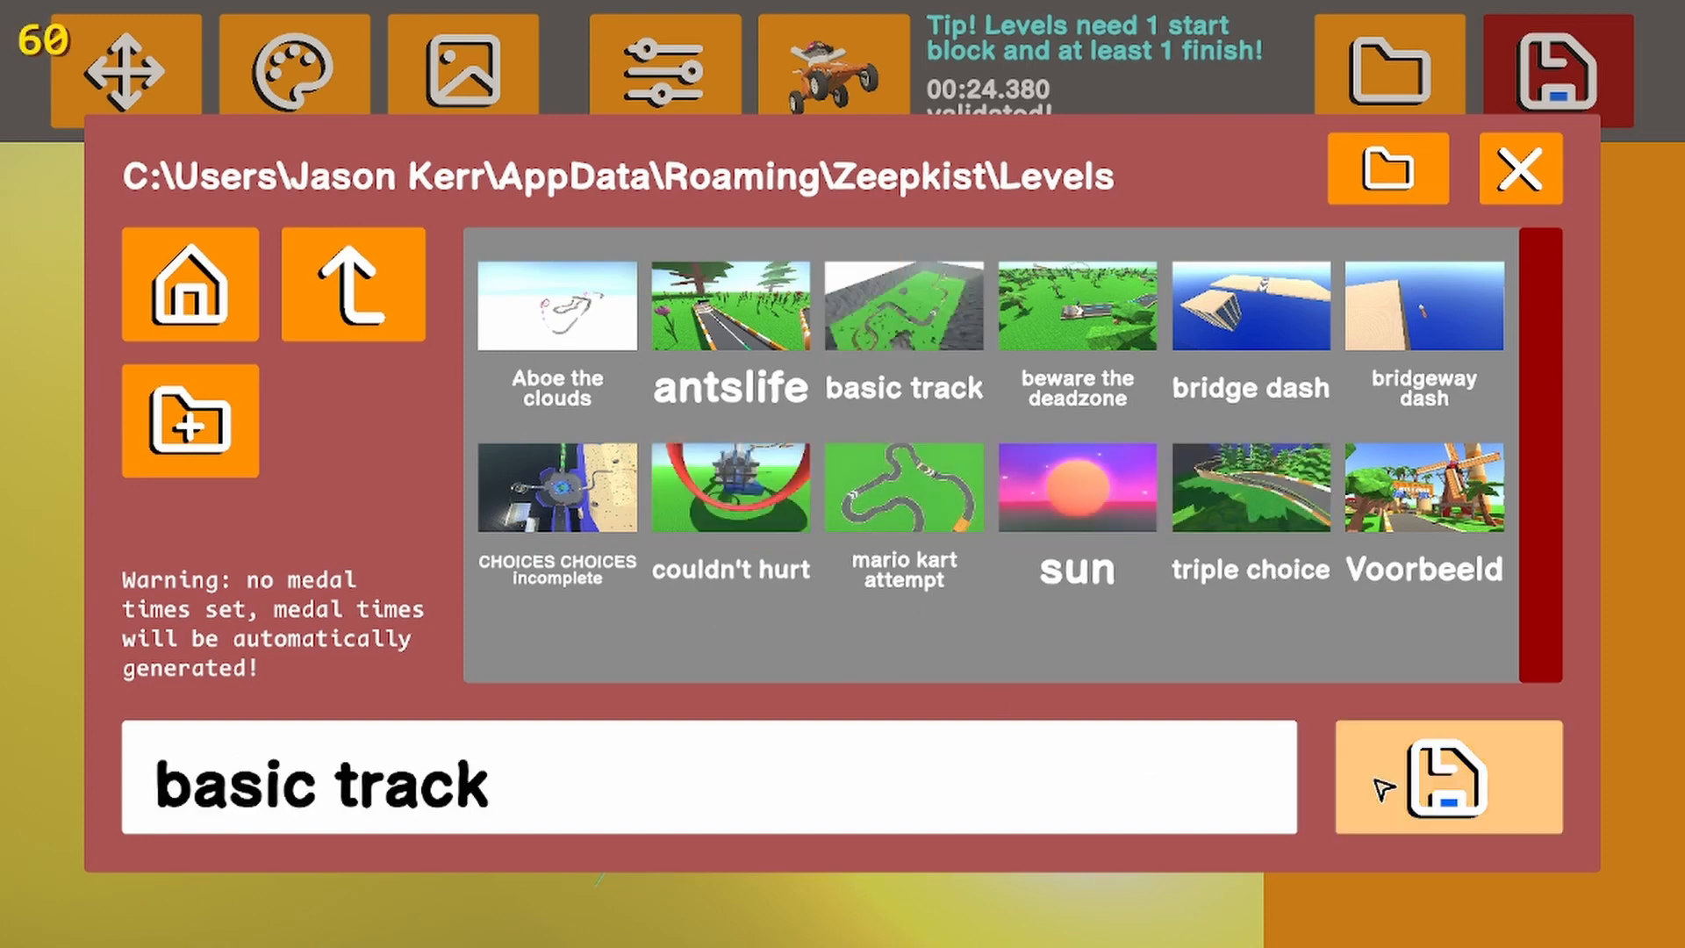
pyautogui.click(1521, 168)
# Load the saved level basic track and look along its route from the jump to the loop
pyautogui.click(1391, 70)
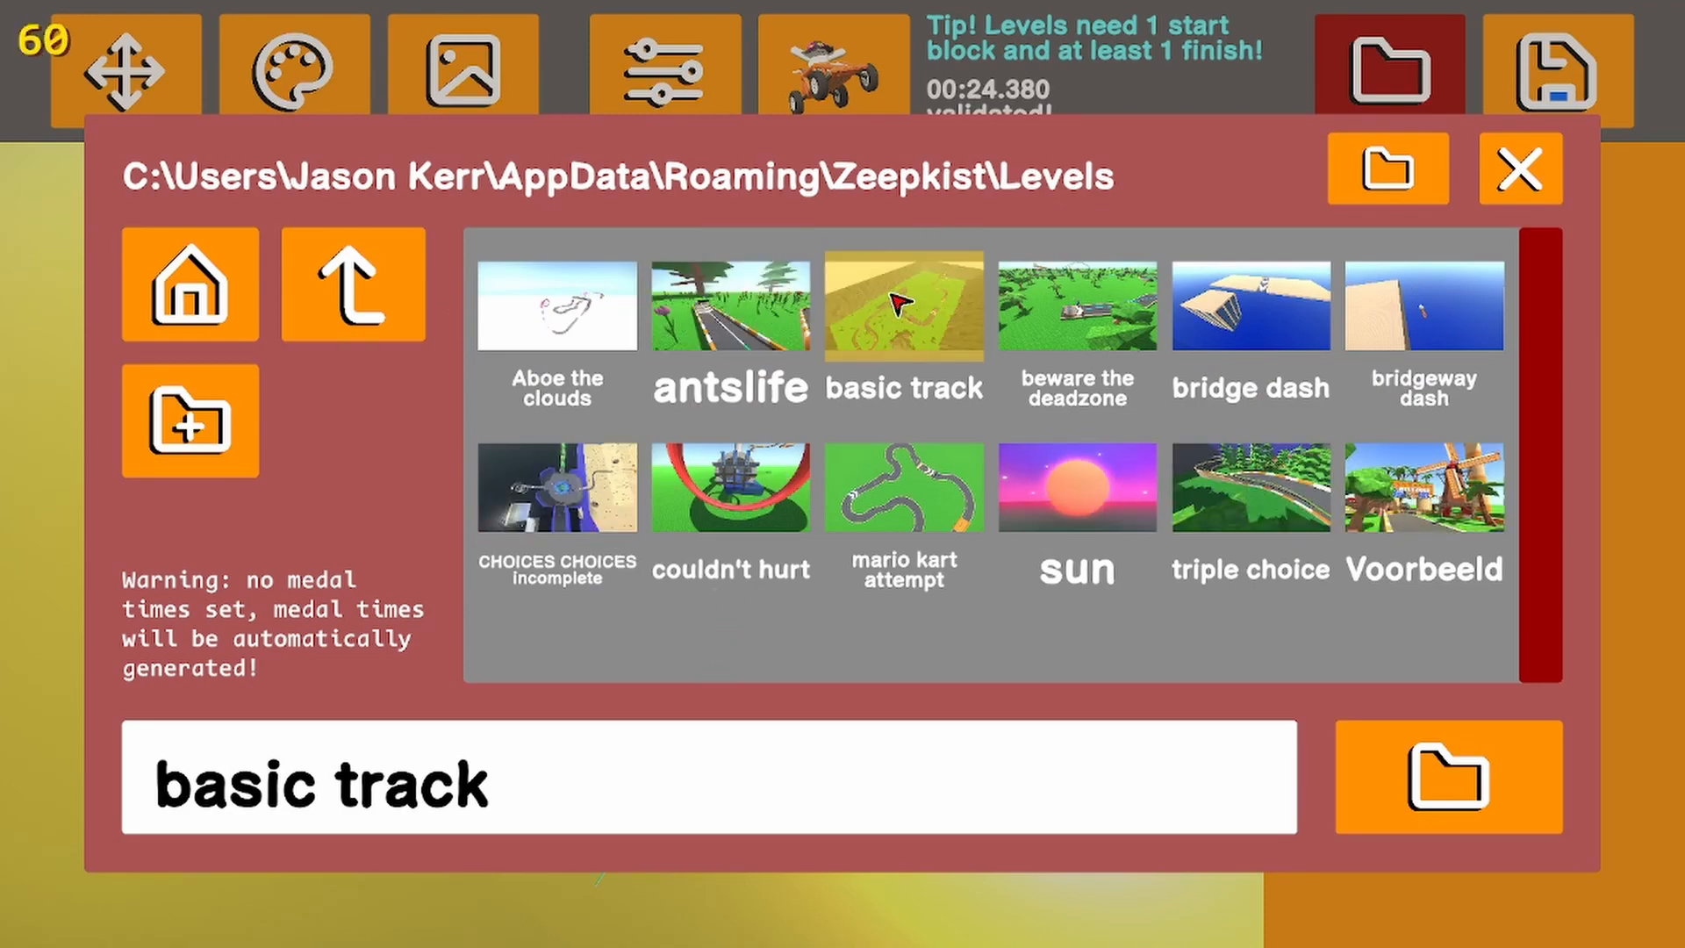
pyautogui.click(1448, 777)
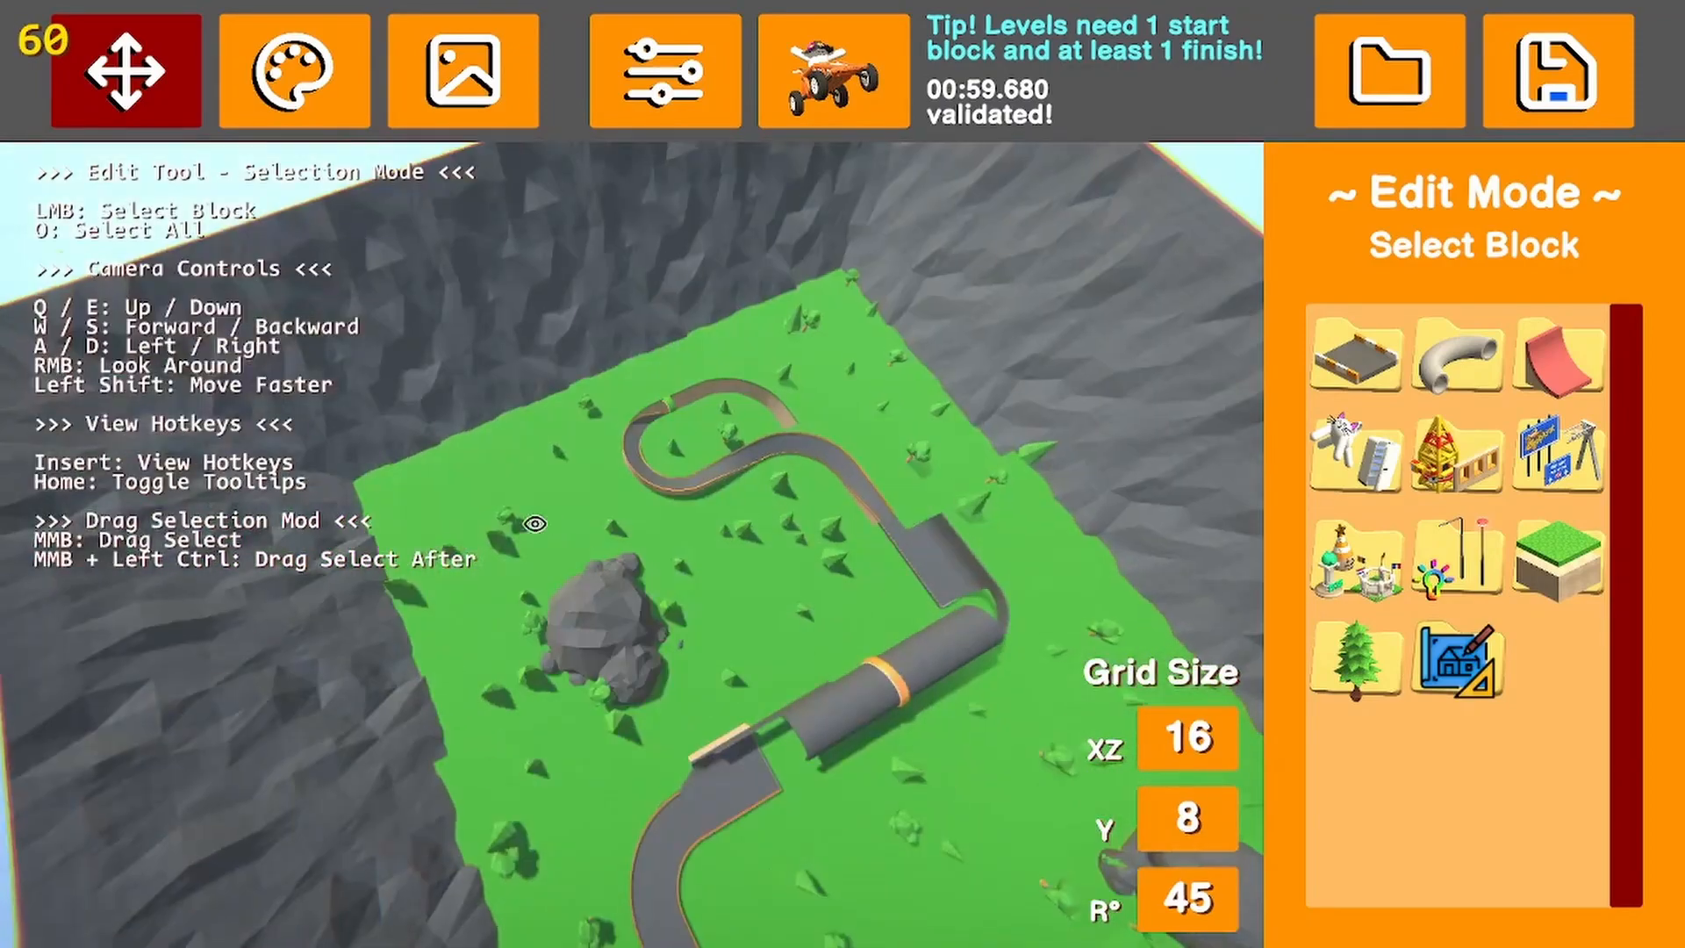
pyautogui.press('w')
pyautogui.moveTo(536, 524); pyautogui.dragTo(791, 427, button='right')
pyautogui.press('w')
pyautogui.press('w')
pyautogui.press('d')
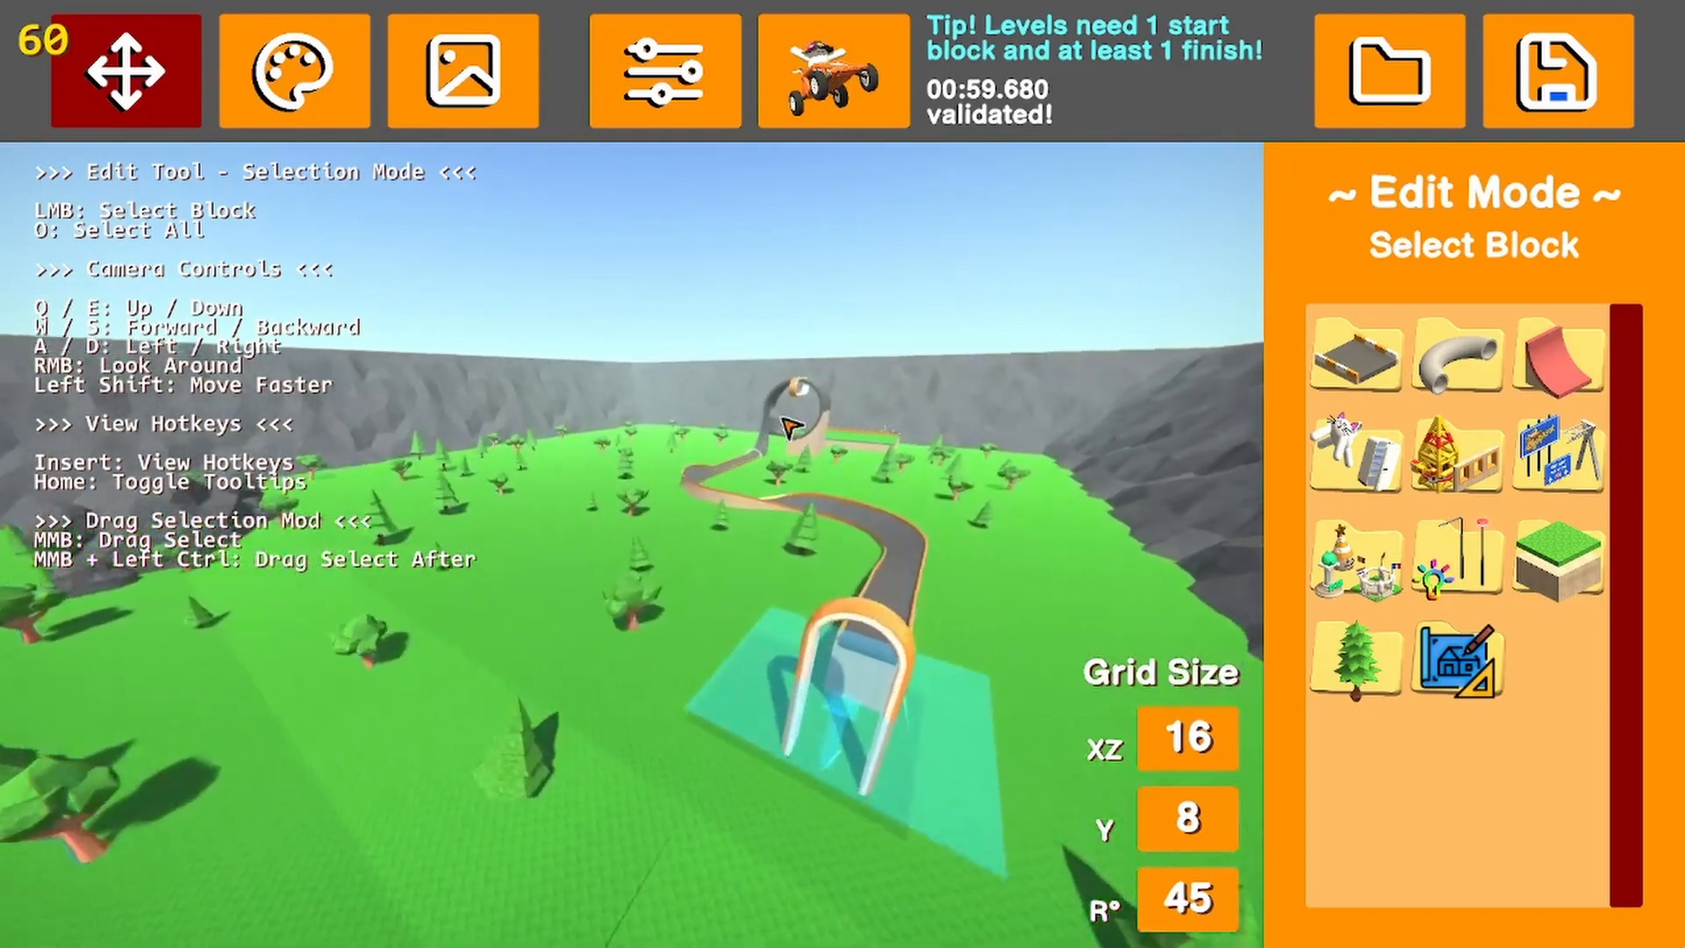
# Start a test drive of basic track and drive through the loop and its first checkpoint
pyautogui.click(834, 71)
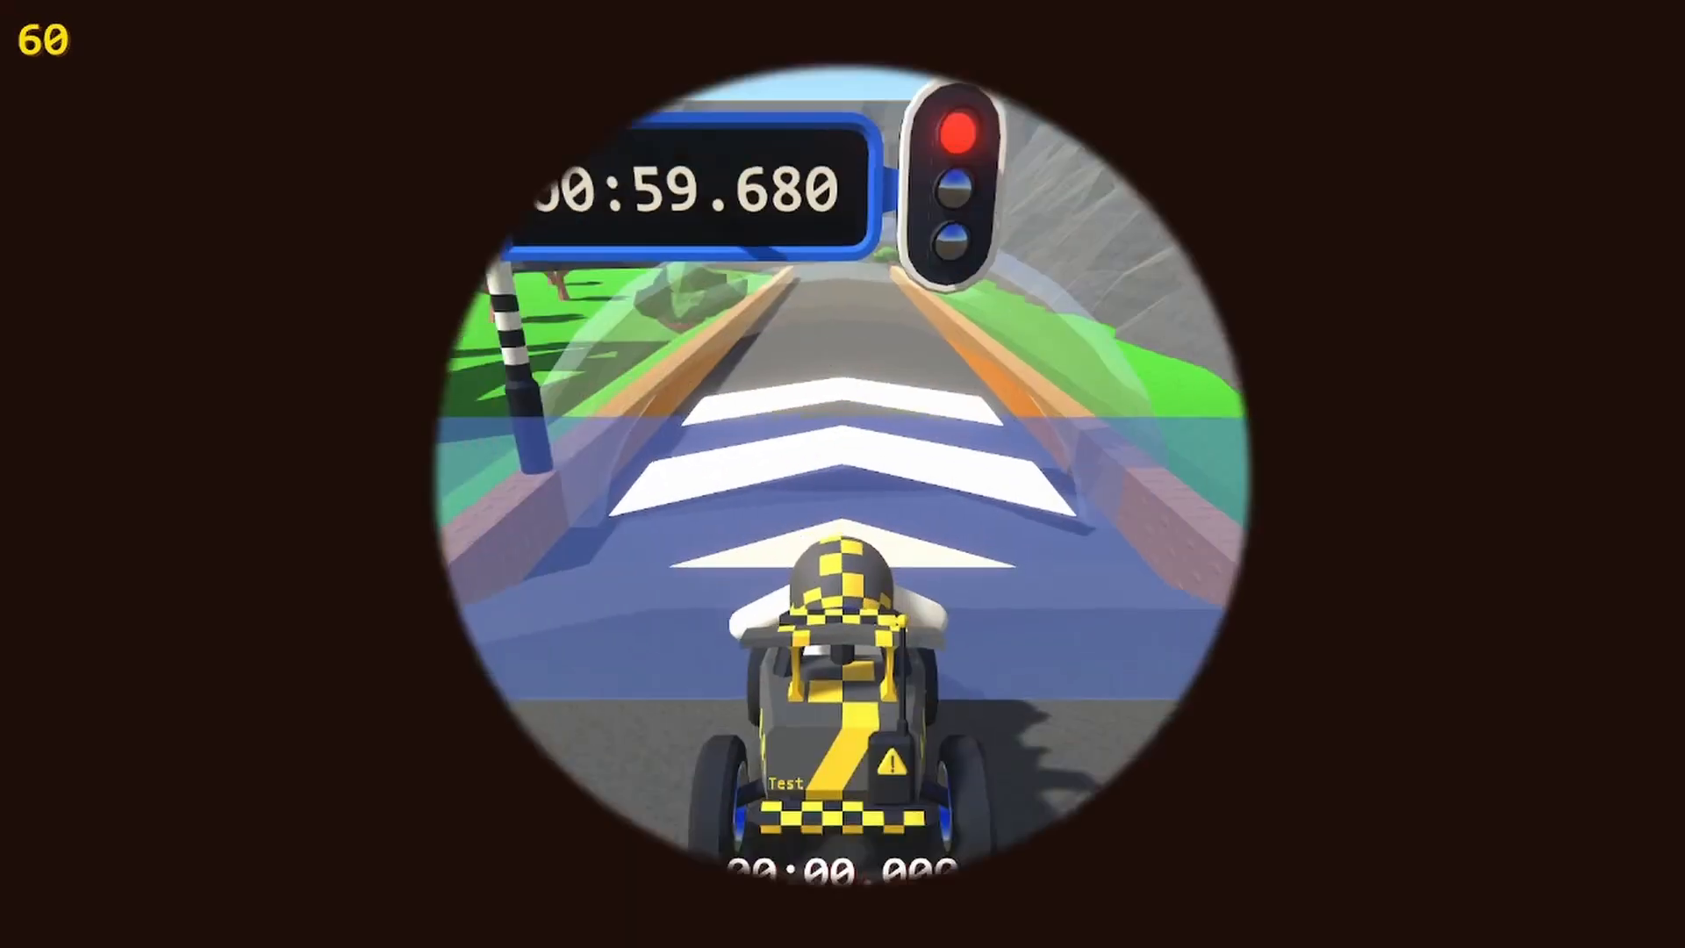
pyautogui.press('w')
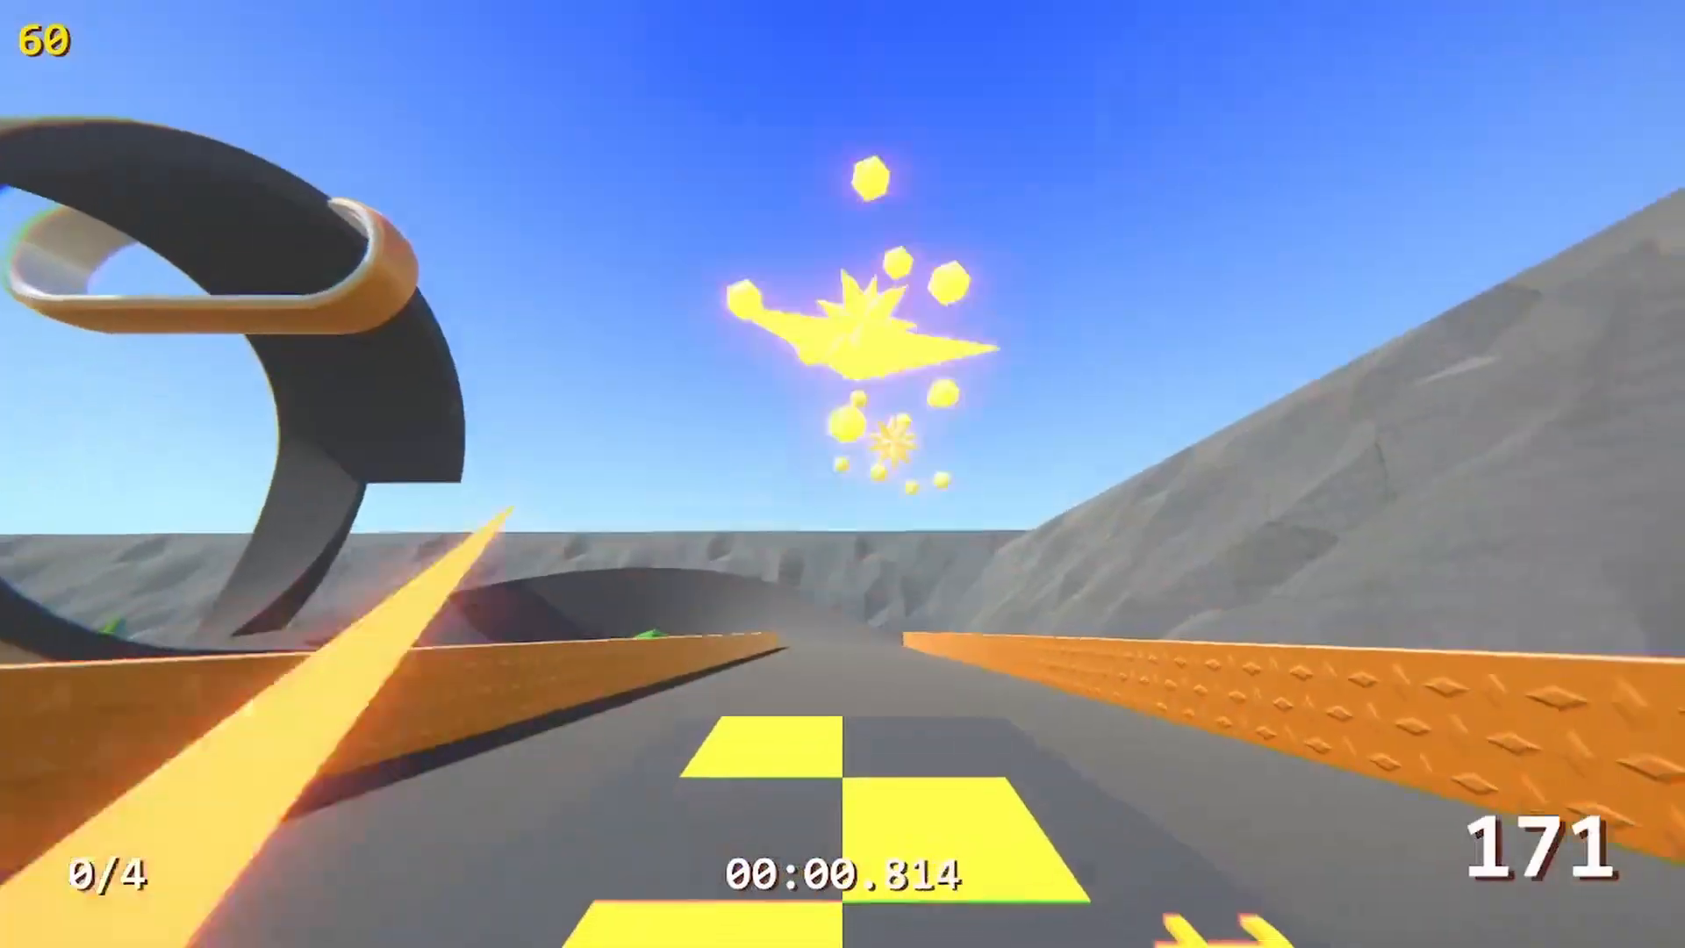
pyautogui.press('a')
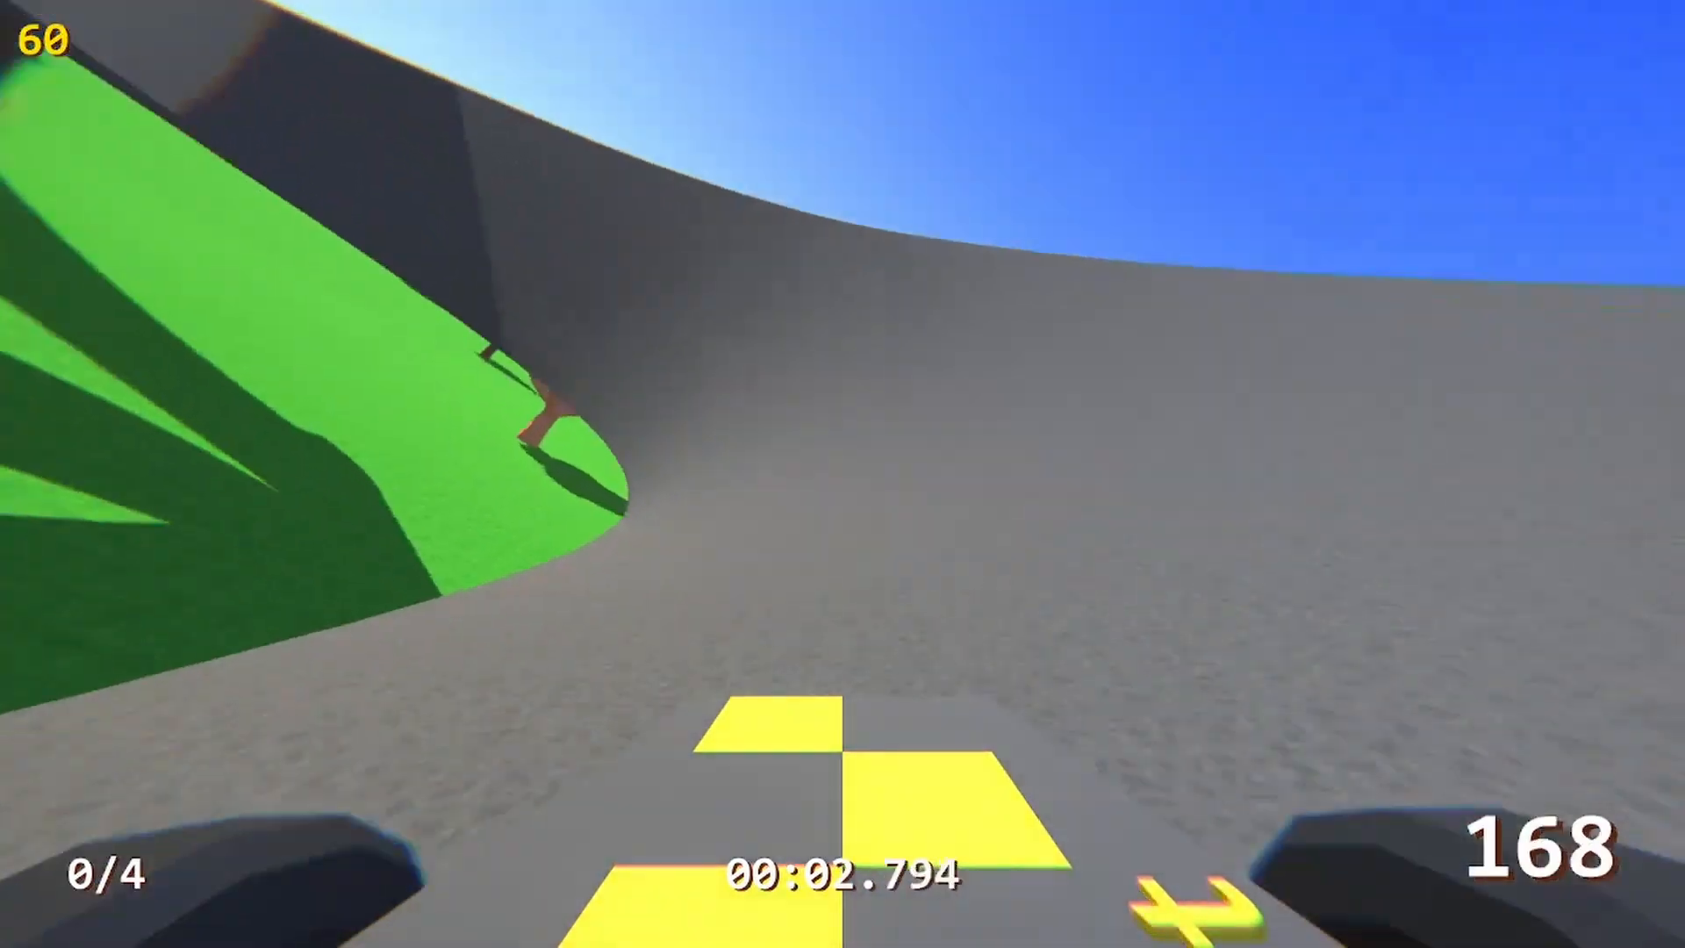
pyautogui.press('d')
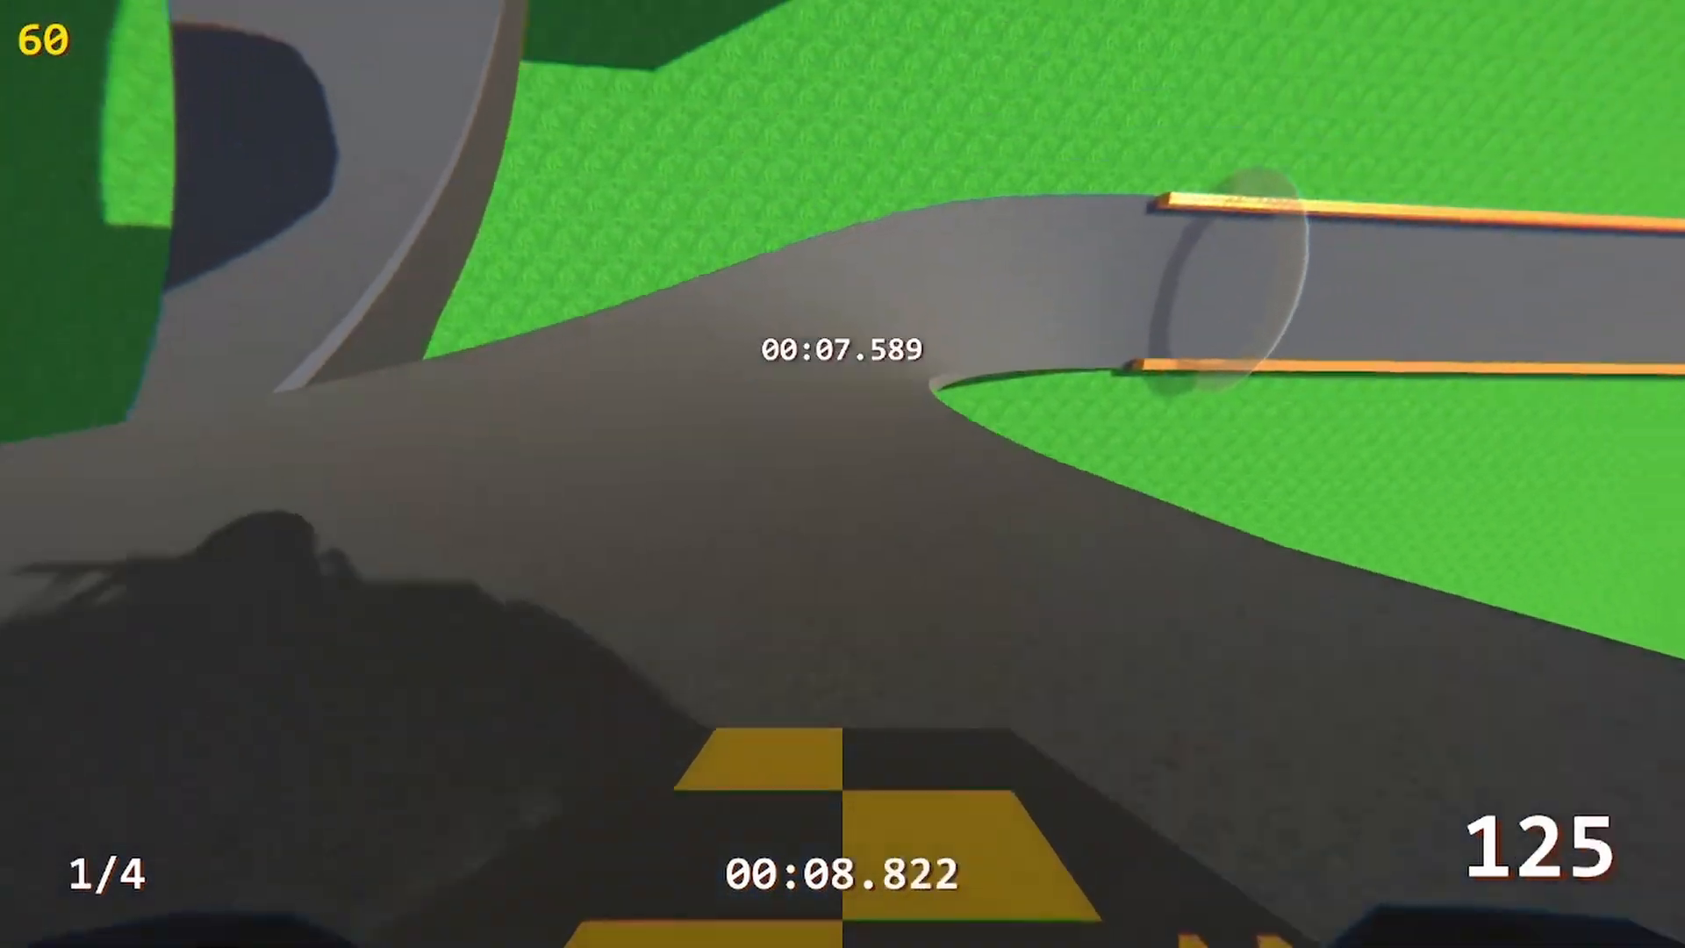
pyautogui.press('d')
pyautogui.press('c')
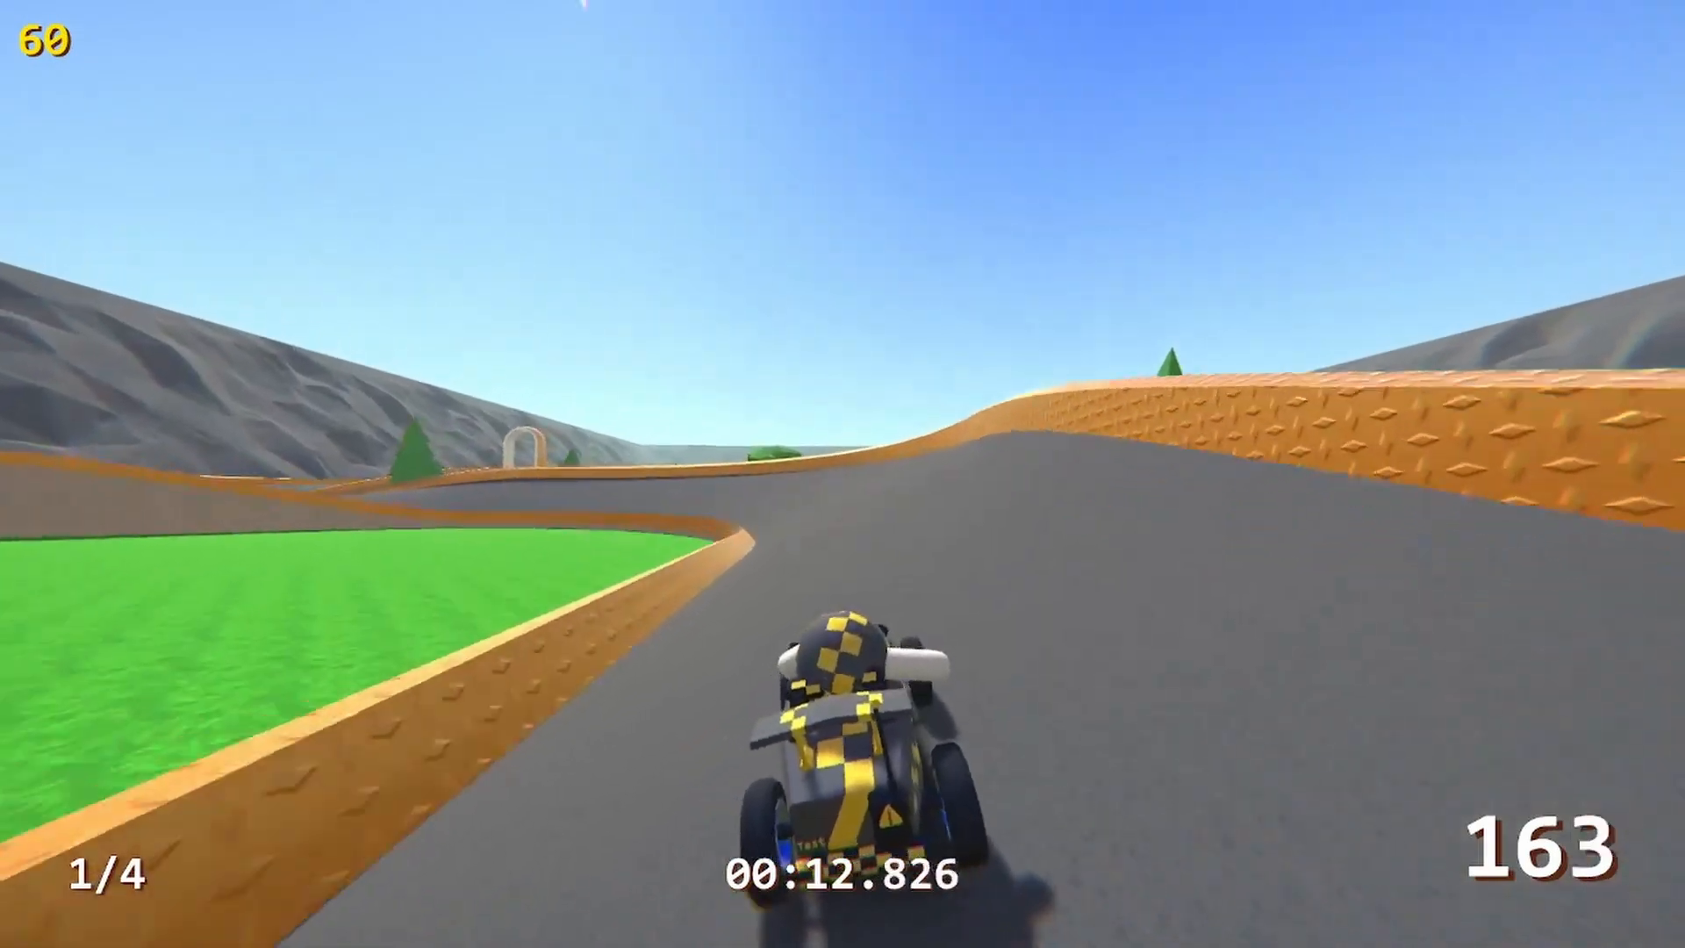
# Steer through the banked S-curves and drive the rest of basic track to the finish
pyautogui.press('a')
pyautogui.press('a')
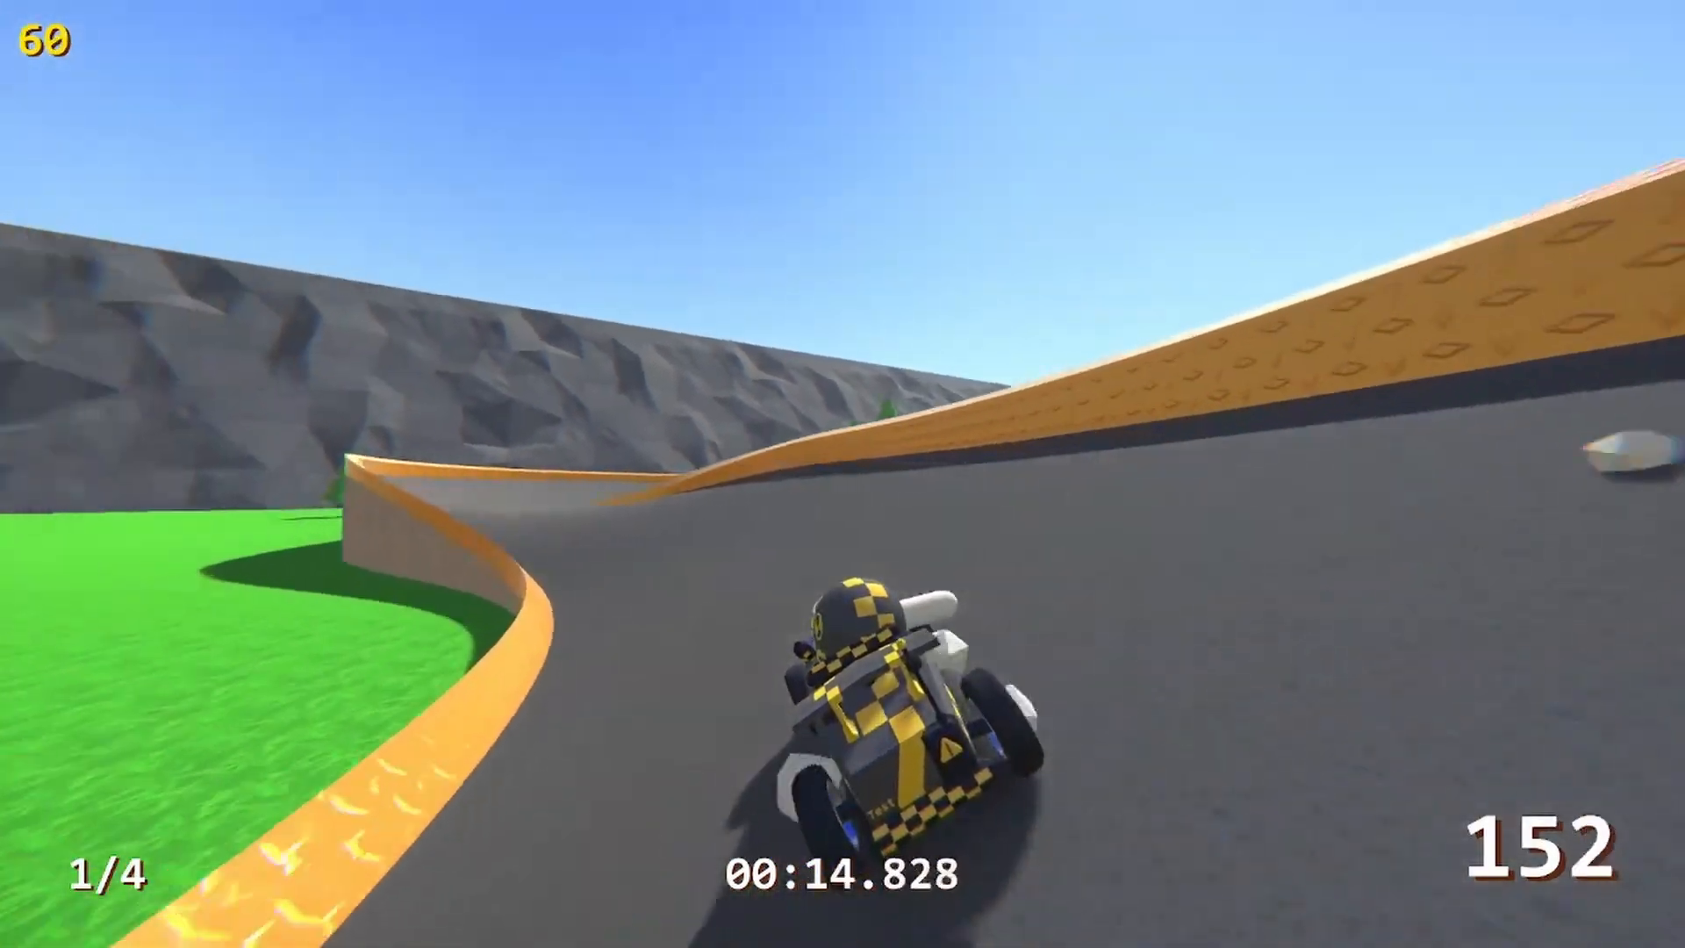
pyautogui.press('d')
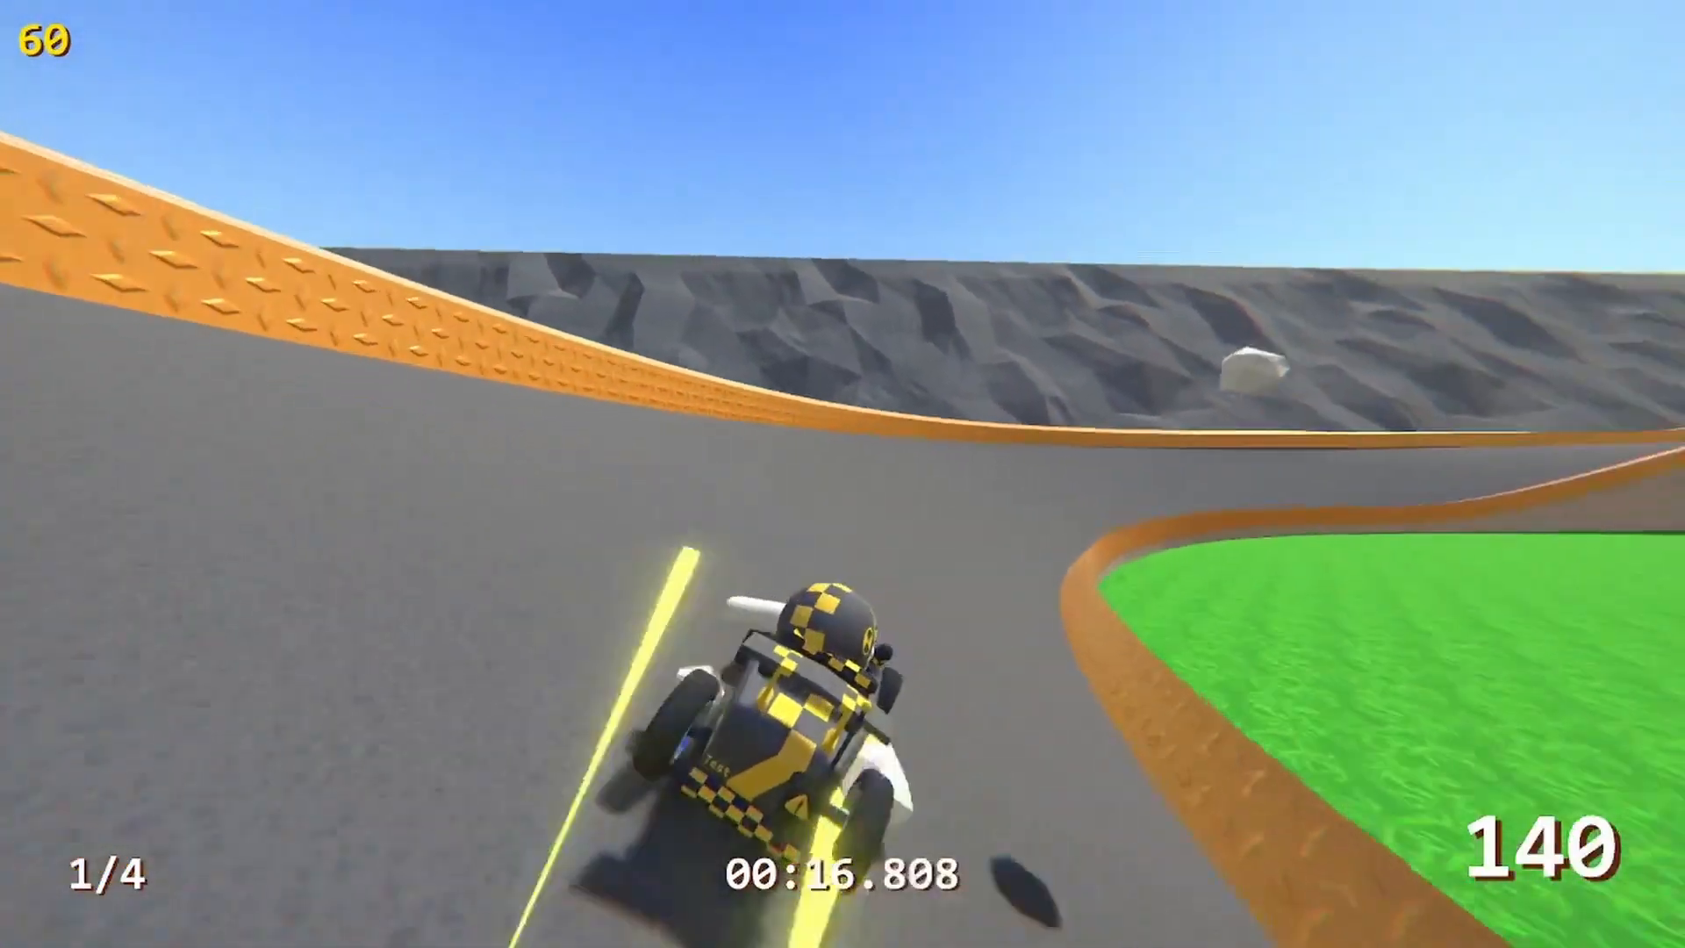
pyautogui.press('d')
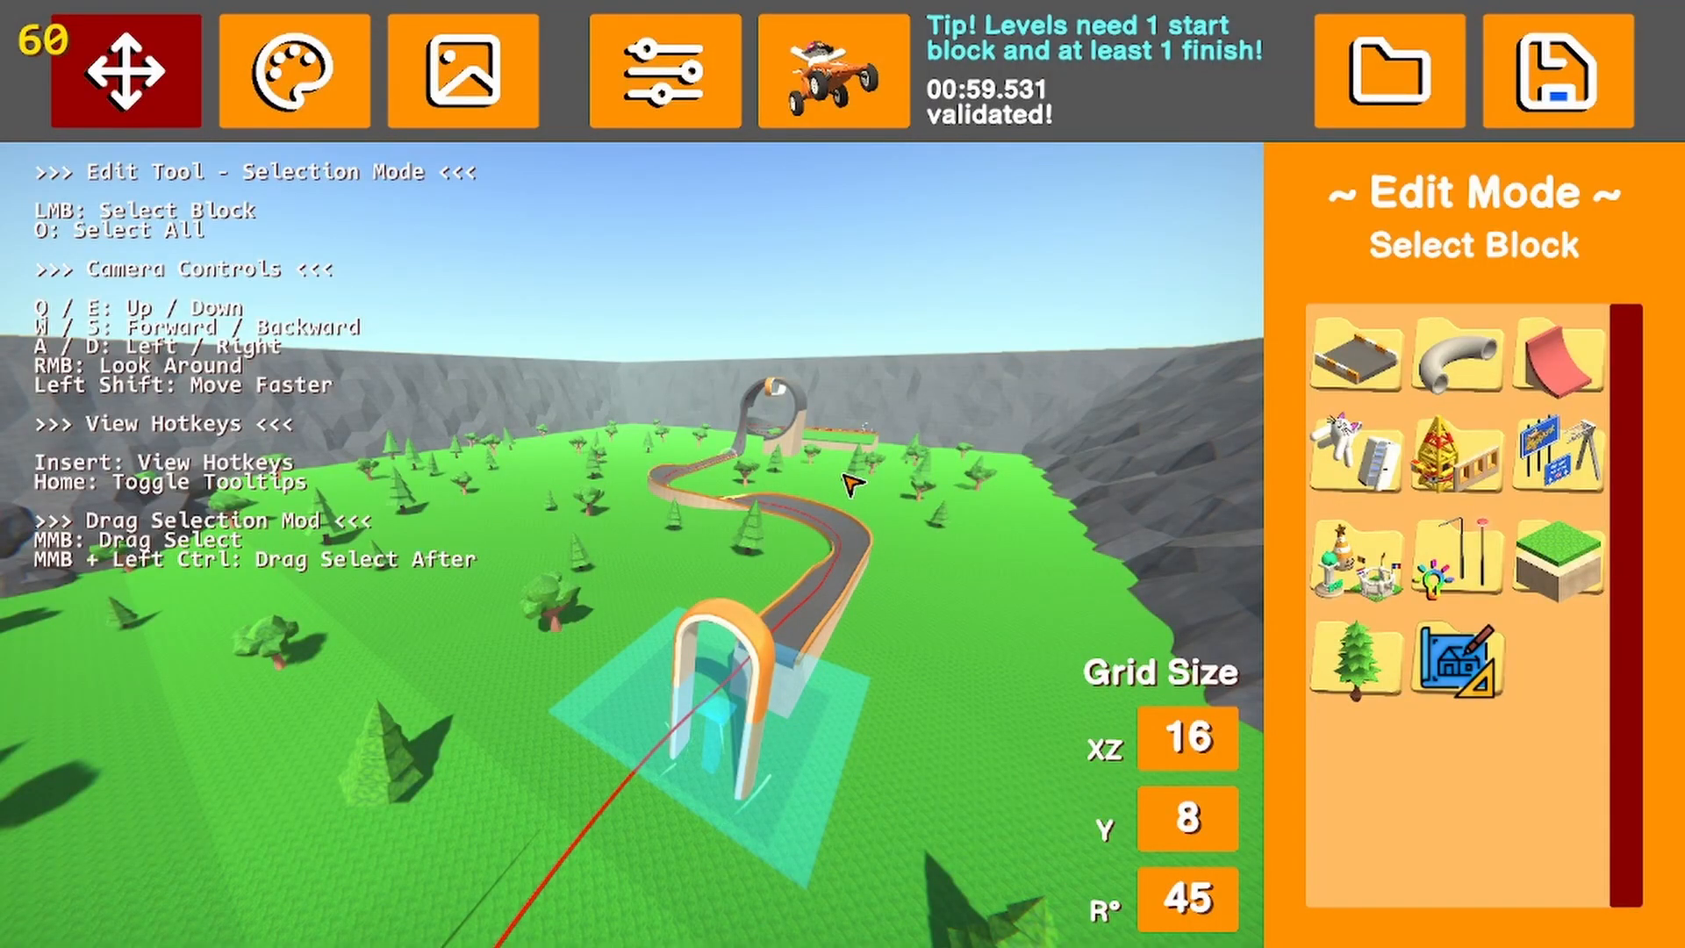
# Examine the recorded driving line along basic track from several viewpoints
pyautogui.moveTo(794, 538); pyautogui.dragTo(665, 587, button='right')
pyautogui.press('s')
pyautogui.press('s')
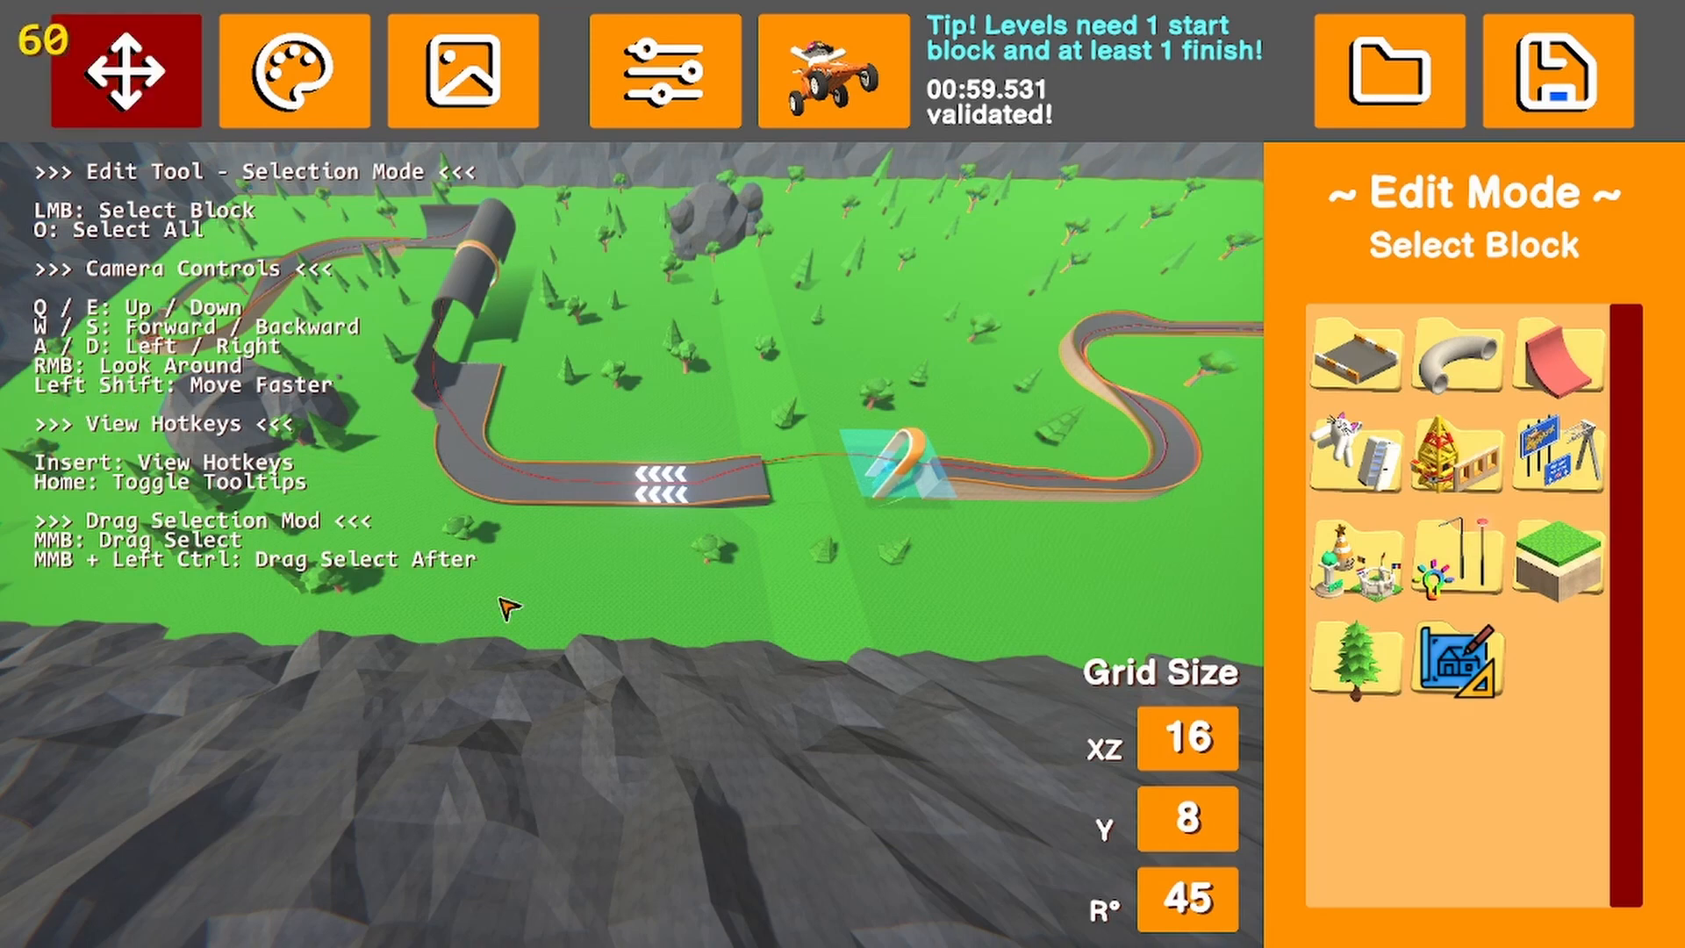
pyautogui.press('w')
pyautogui.moveTo(559, 582); pyautogui.dragTo(745, 549, button='right')
pyautogui.press('s')
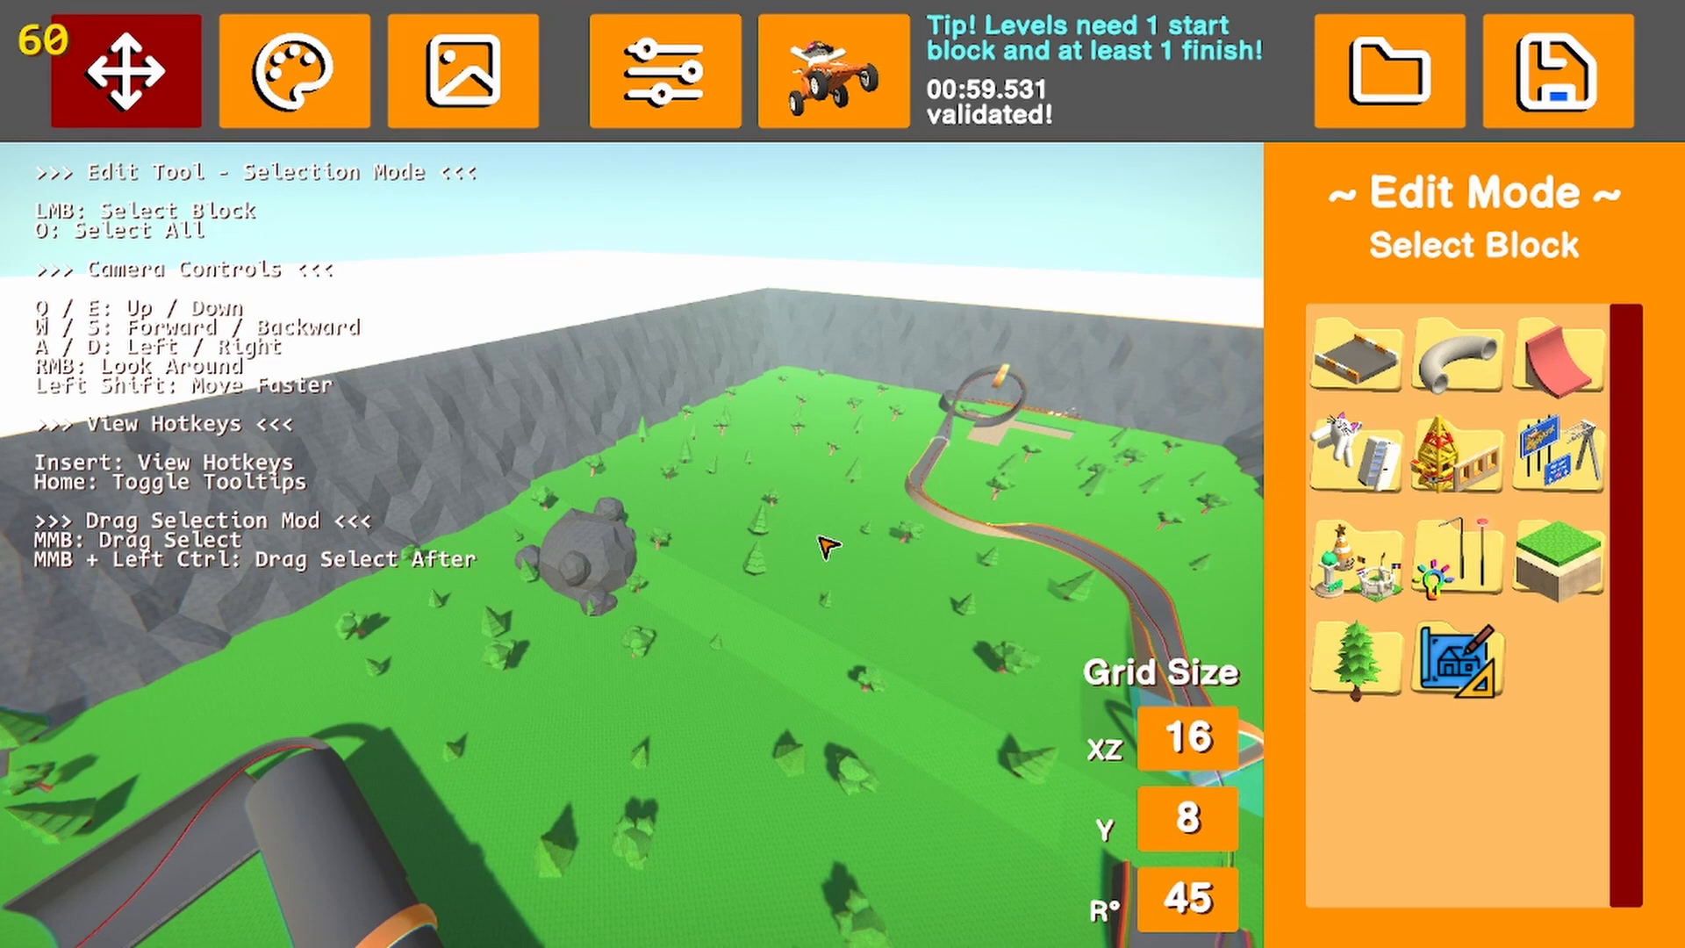
# Show and hide the hotkey overlay, and review the medal times in the Level Settings
pyautogui.press('Insert')
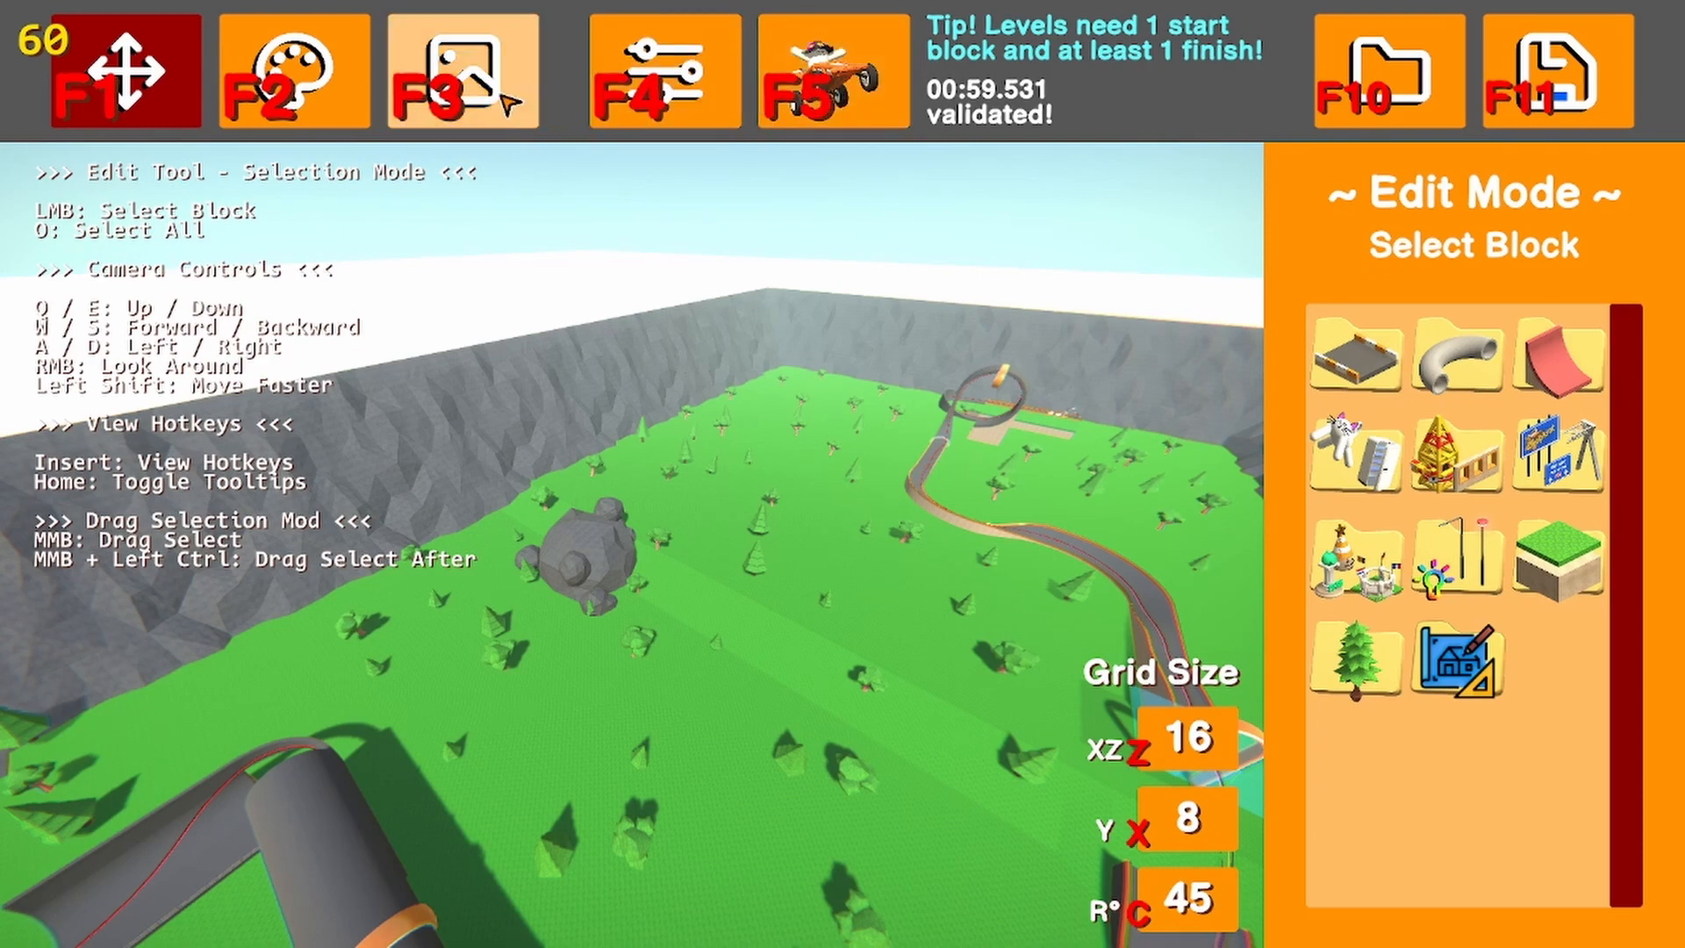
pyautogui.press('Insert')
pyautogui.click(649, 96)
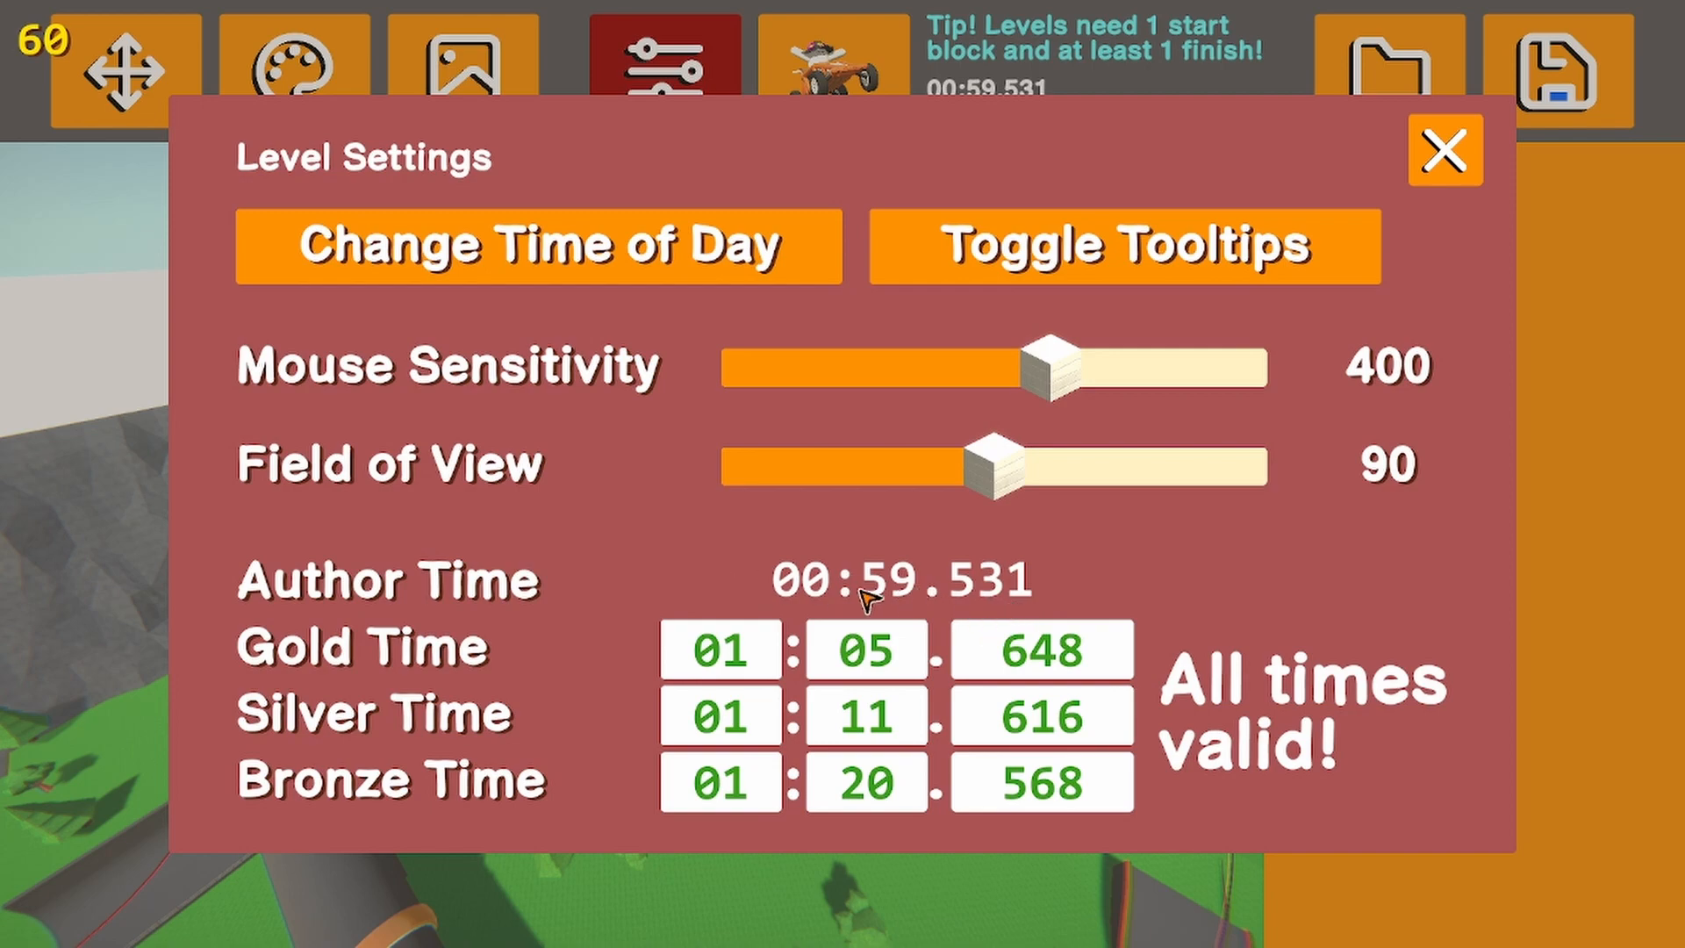
pyautogui.click(1439, 153)
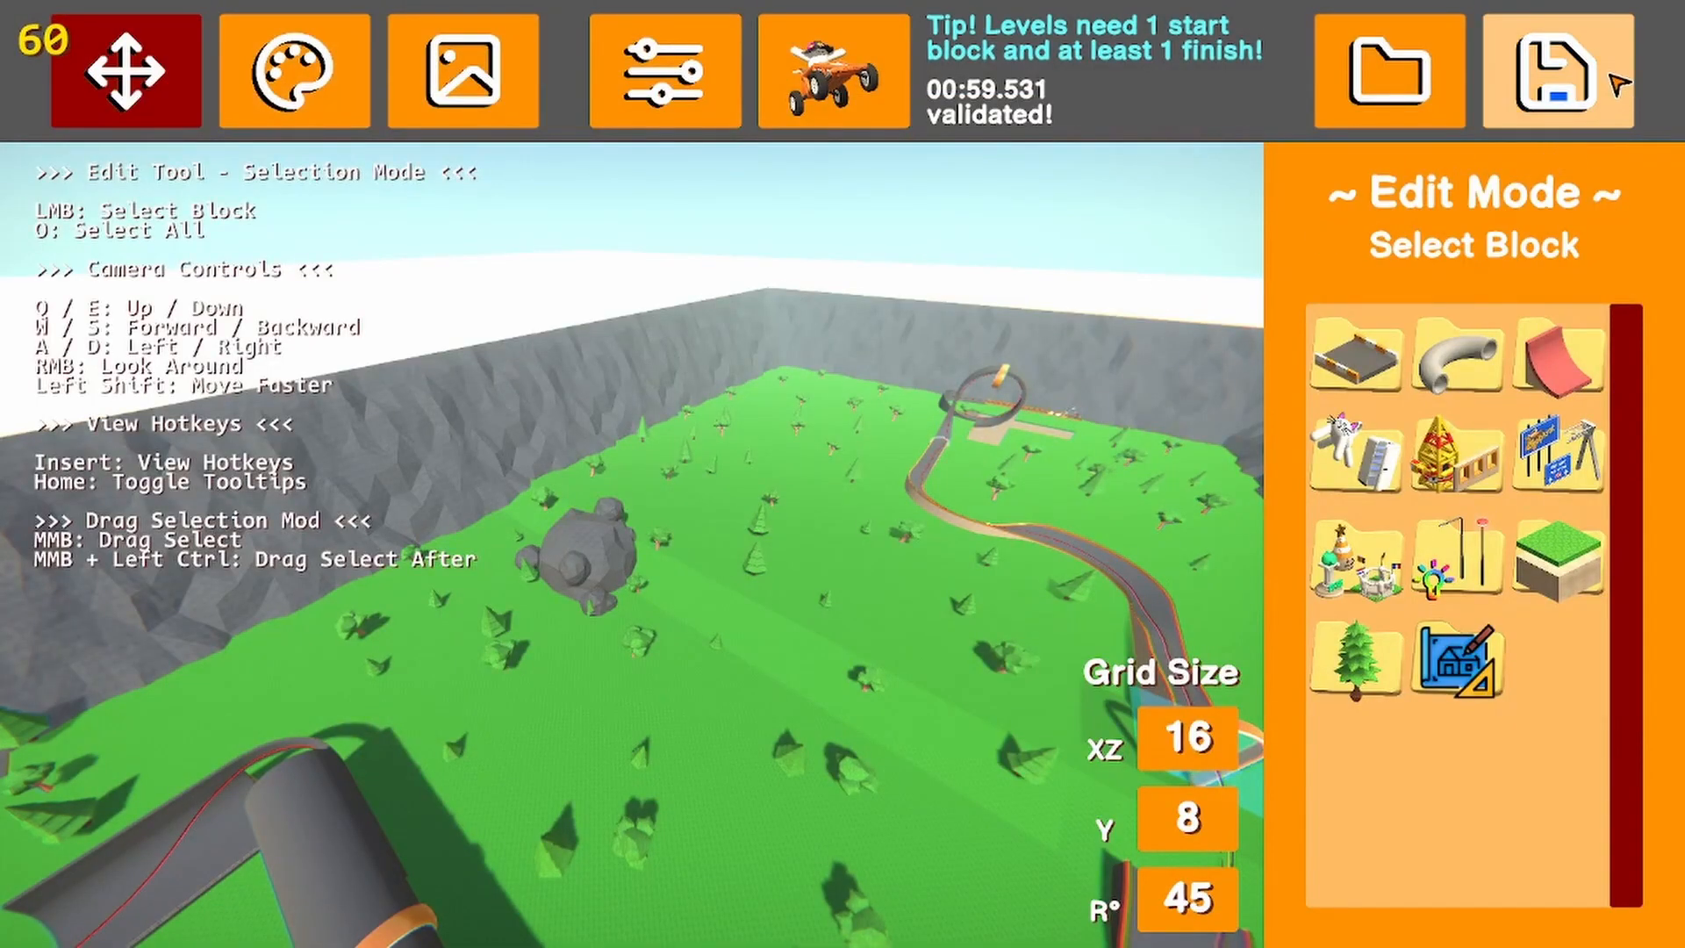
# Exit the level editor to the main menu
pyautogui.press('Escape')
pyautogui.click(903, 293)
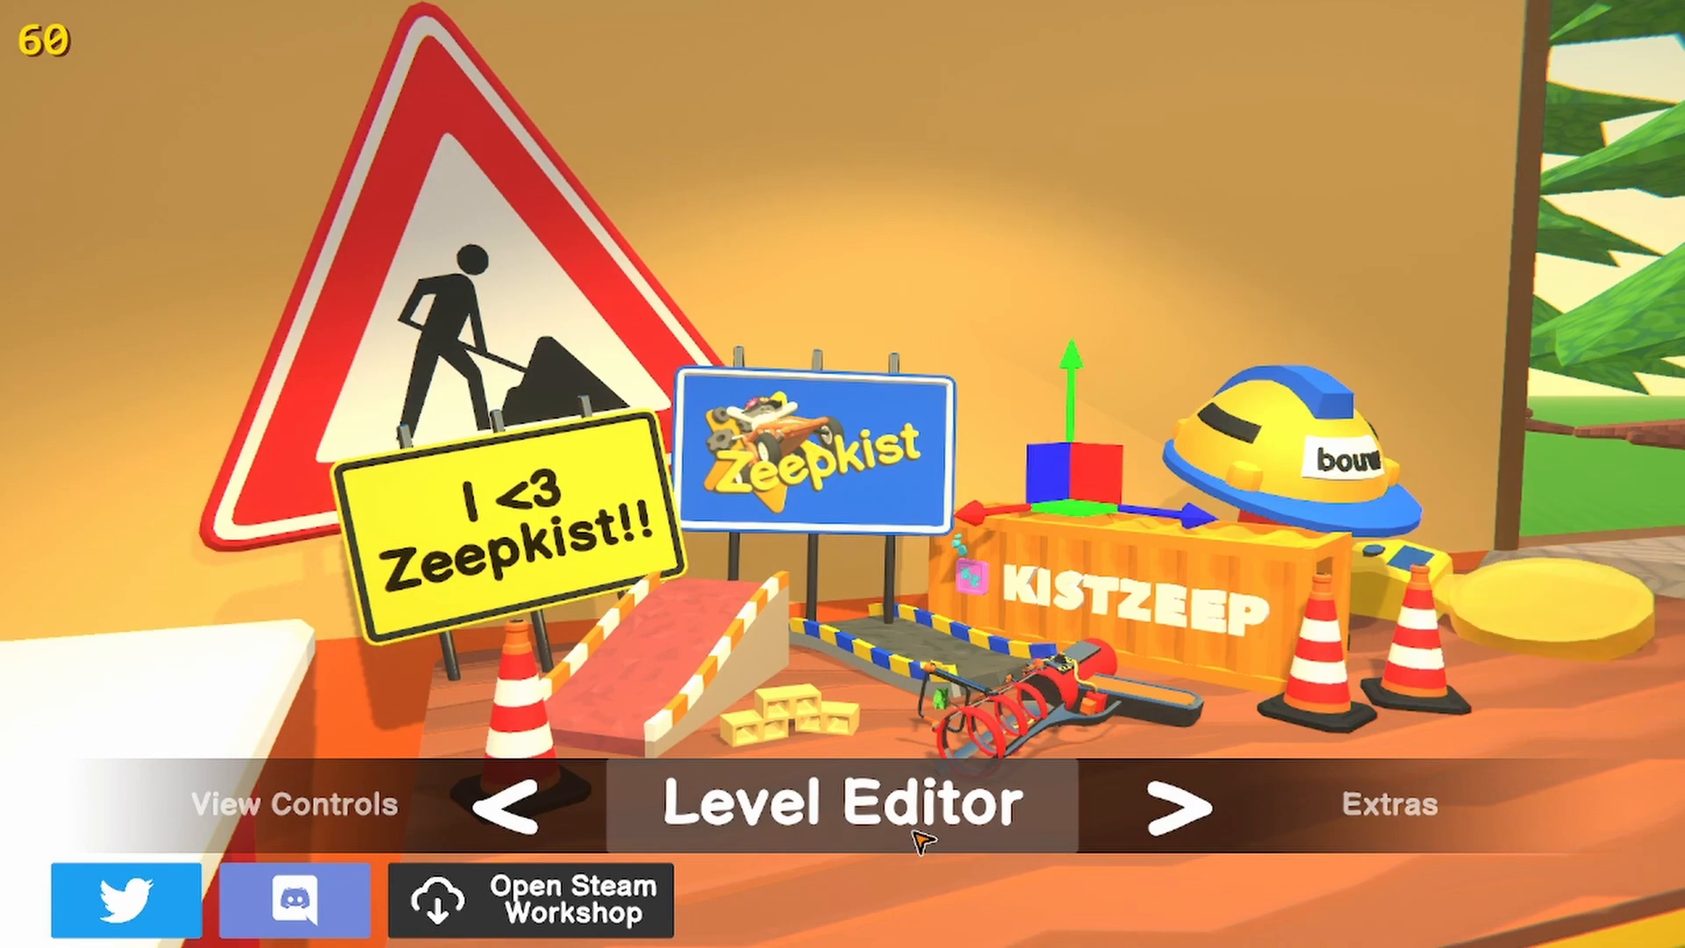
# Open the Steam Workshop uploader and bring up the list of existing workshop items to load
pyautogui.click(919, 840)
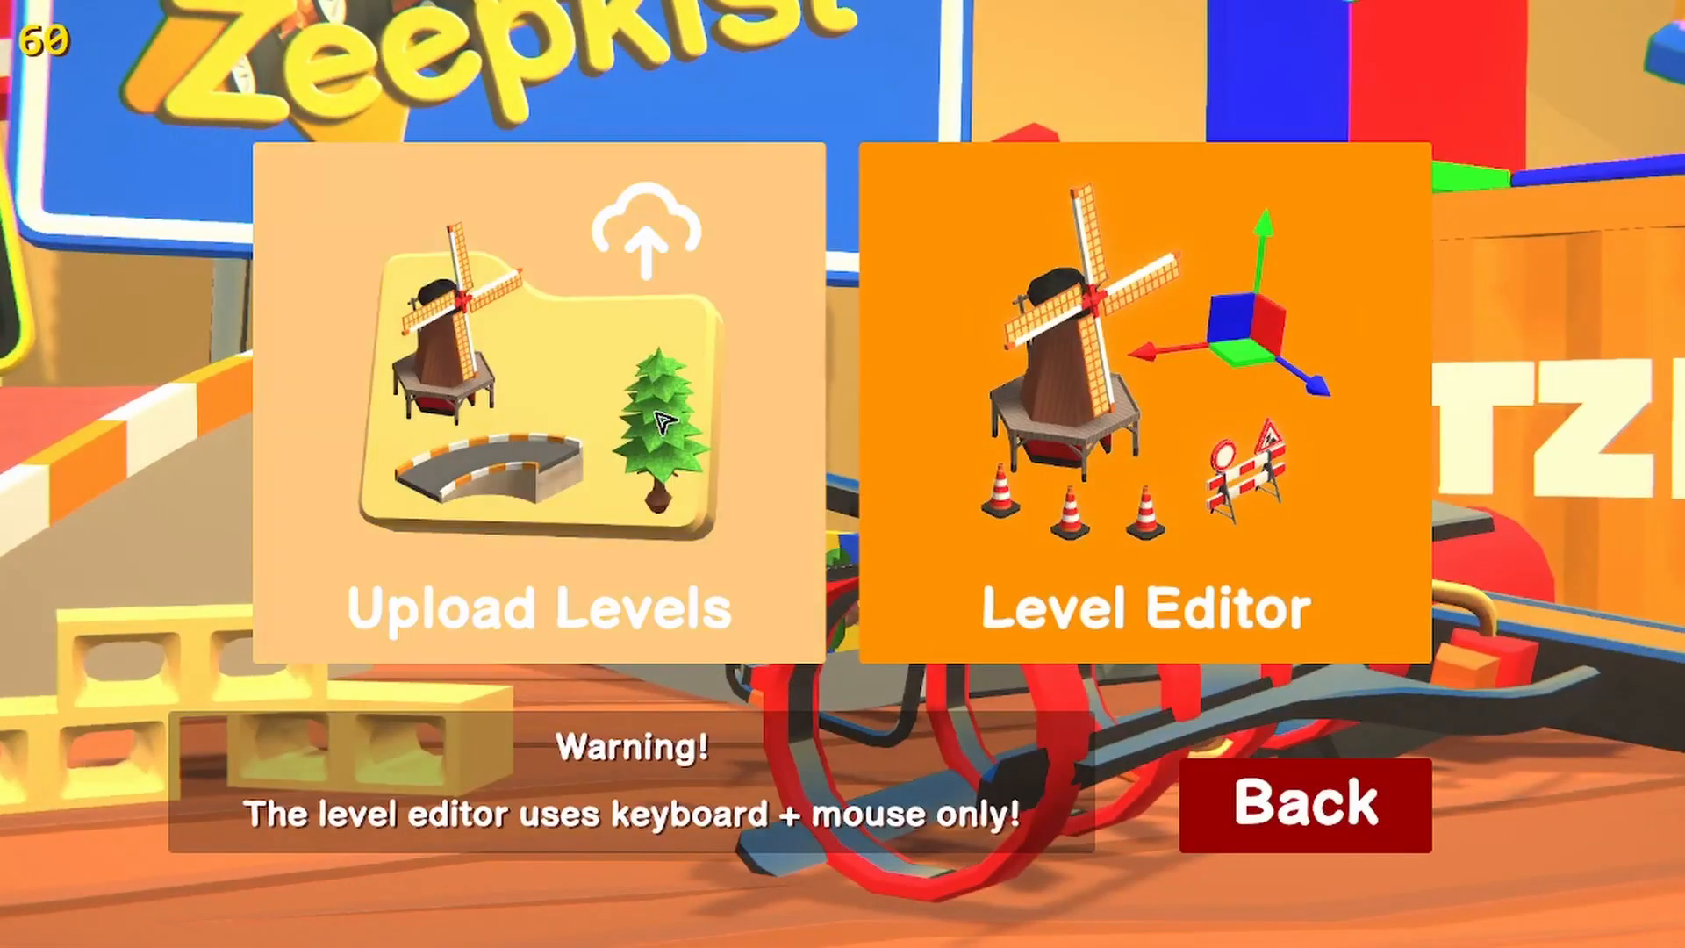
pyautogui.click(740, 661)
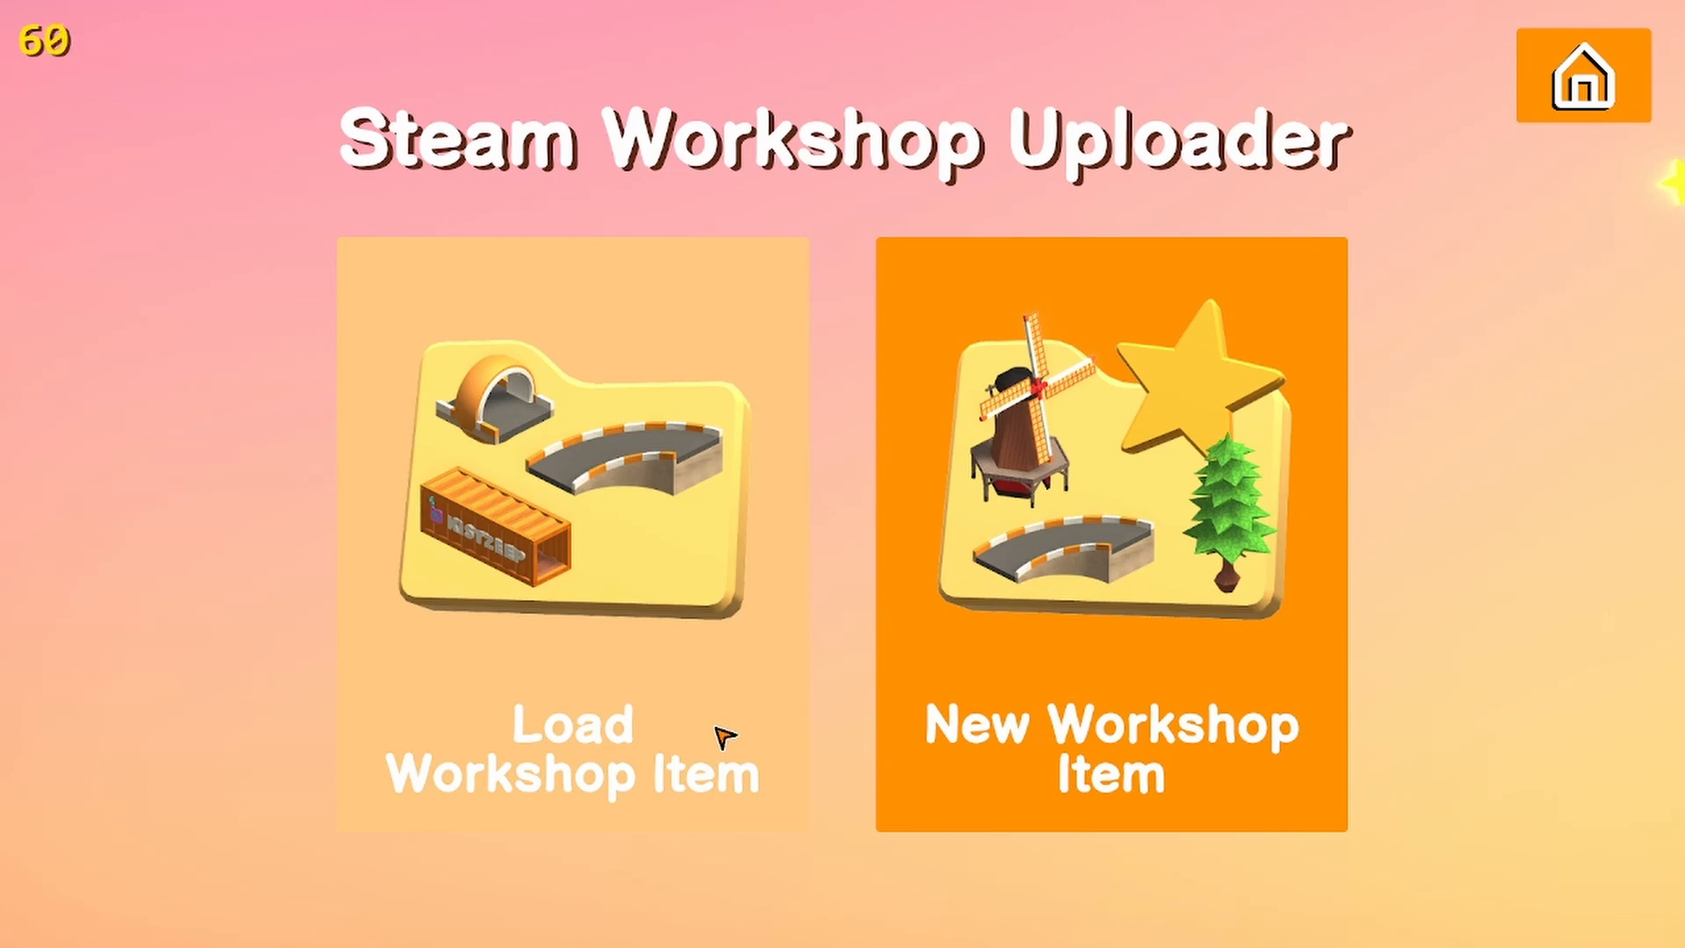
pyautogui.click(725, 737)
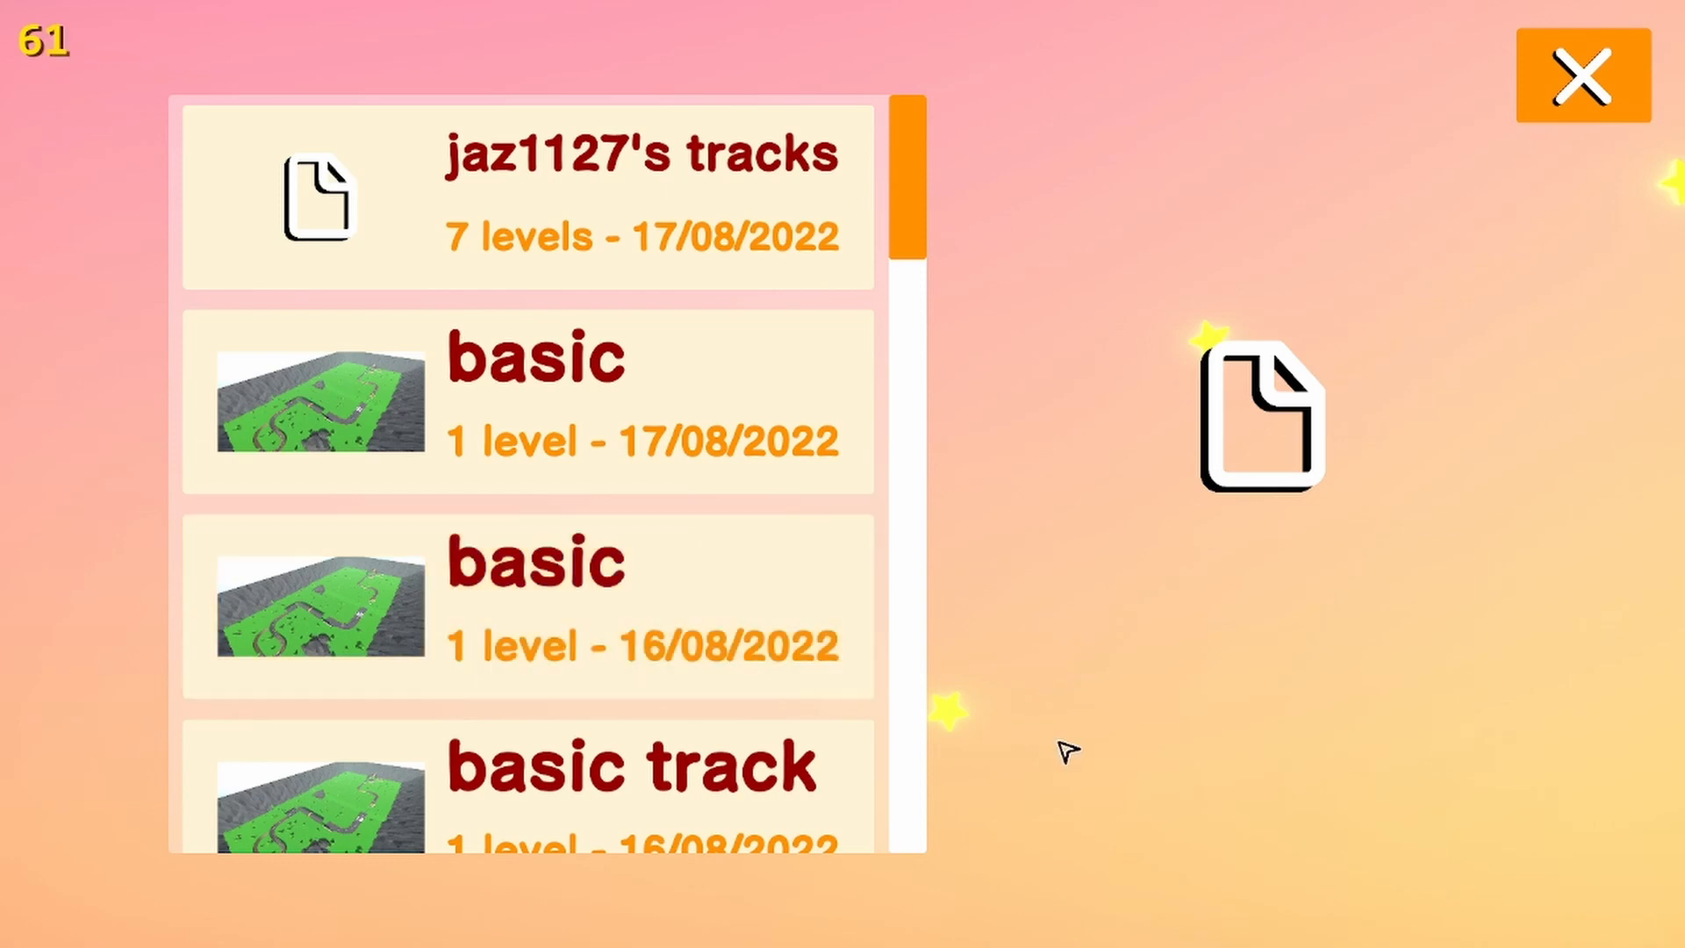
# Look through the saved workshop items and load the seven-level tracks project dated 17/08/2022
pyautogui.scroll(-2, 719, 562)
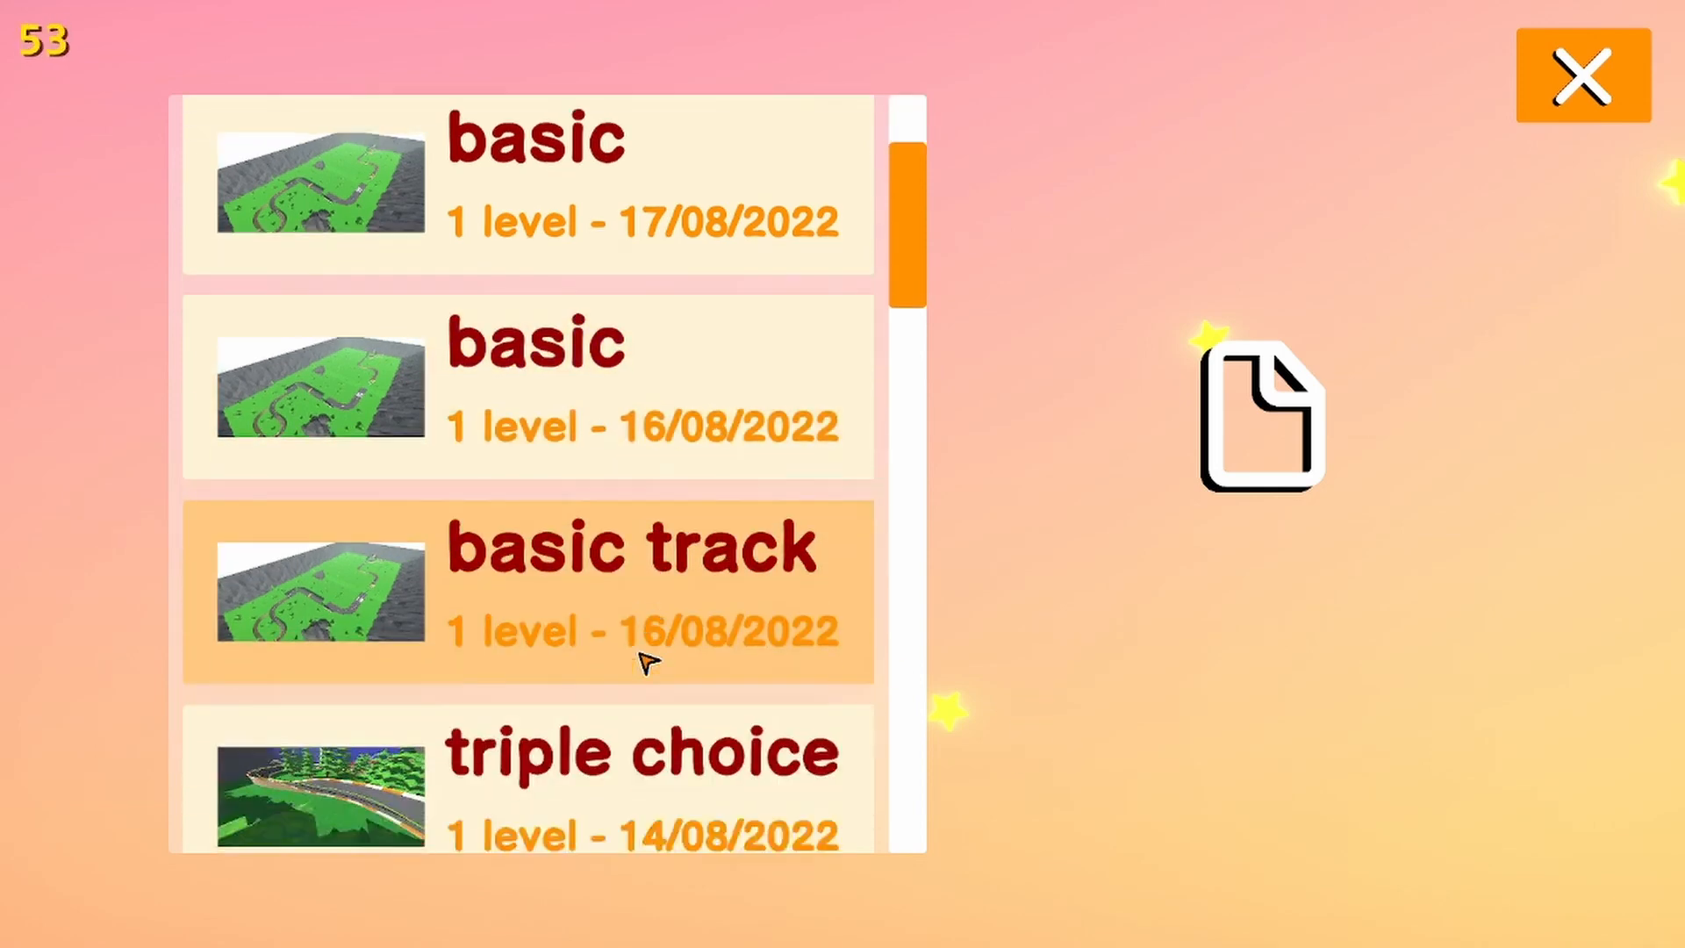
pyautogui.scroll(2, 646, 661)
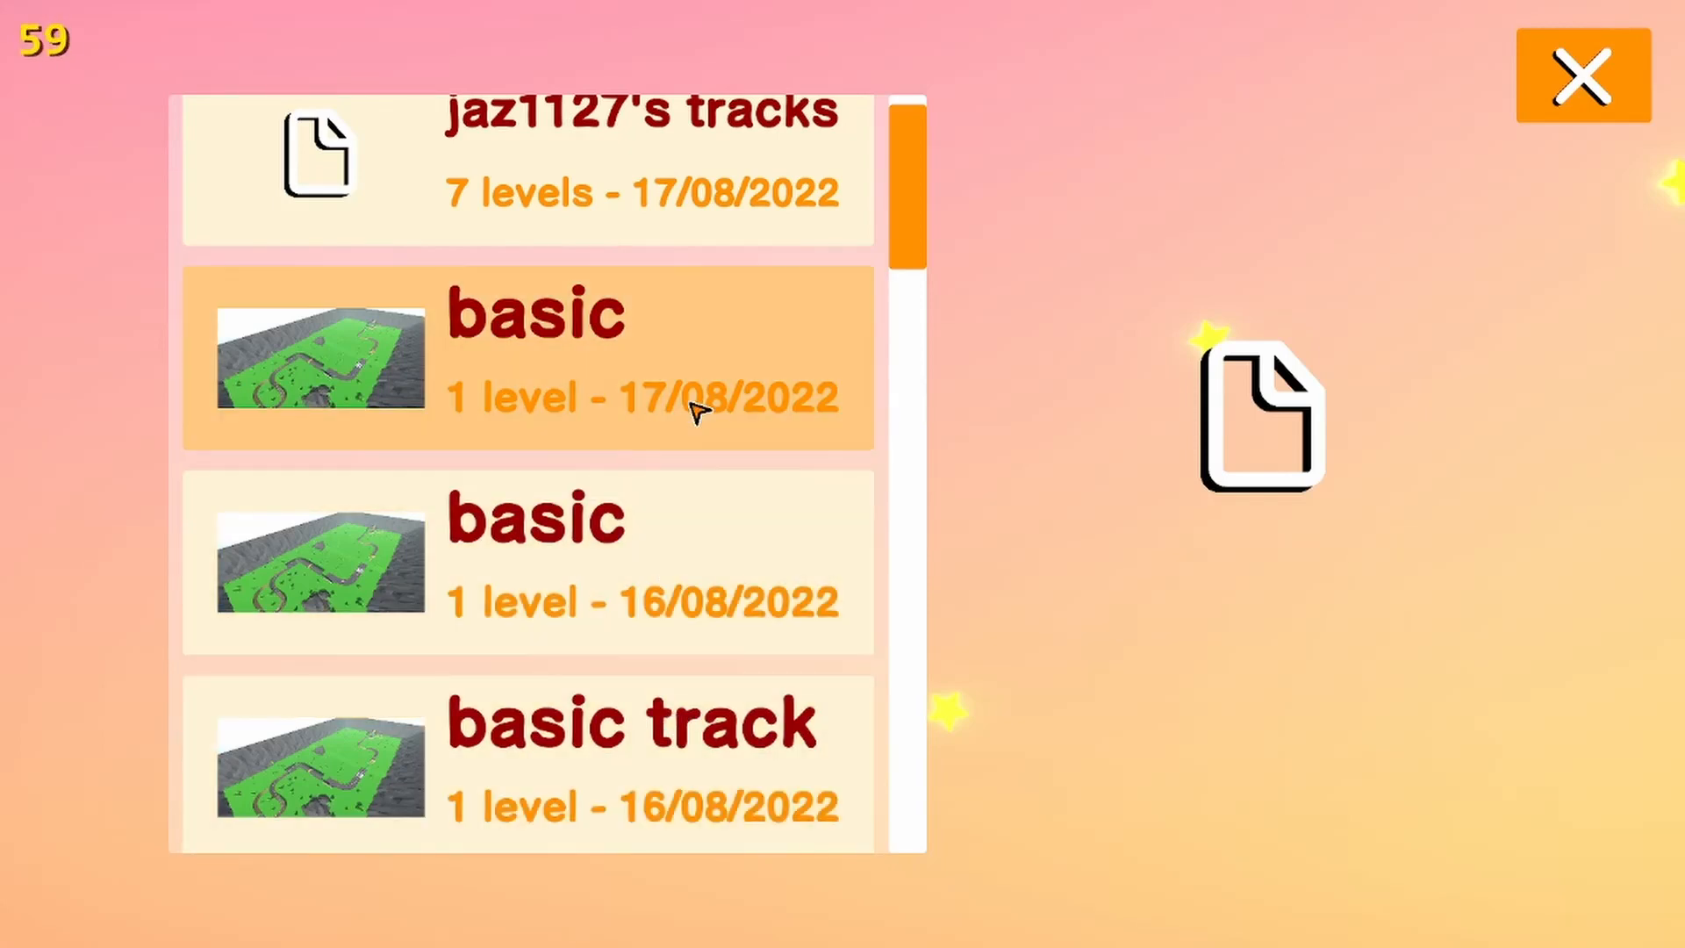
pyautogui.scroll(-1, 648, 777)
pyautogui.scroll(-1, 647, 768)
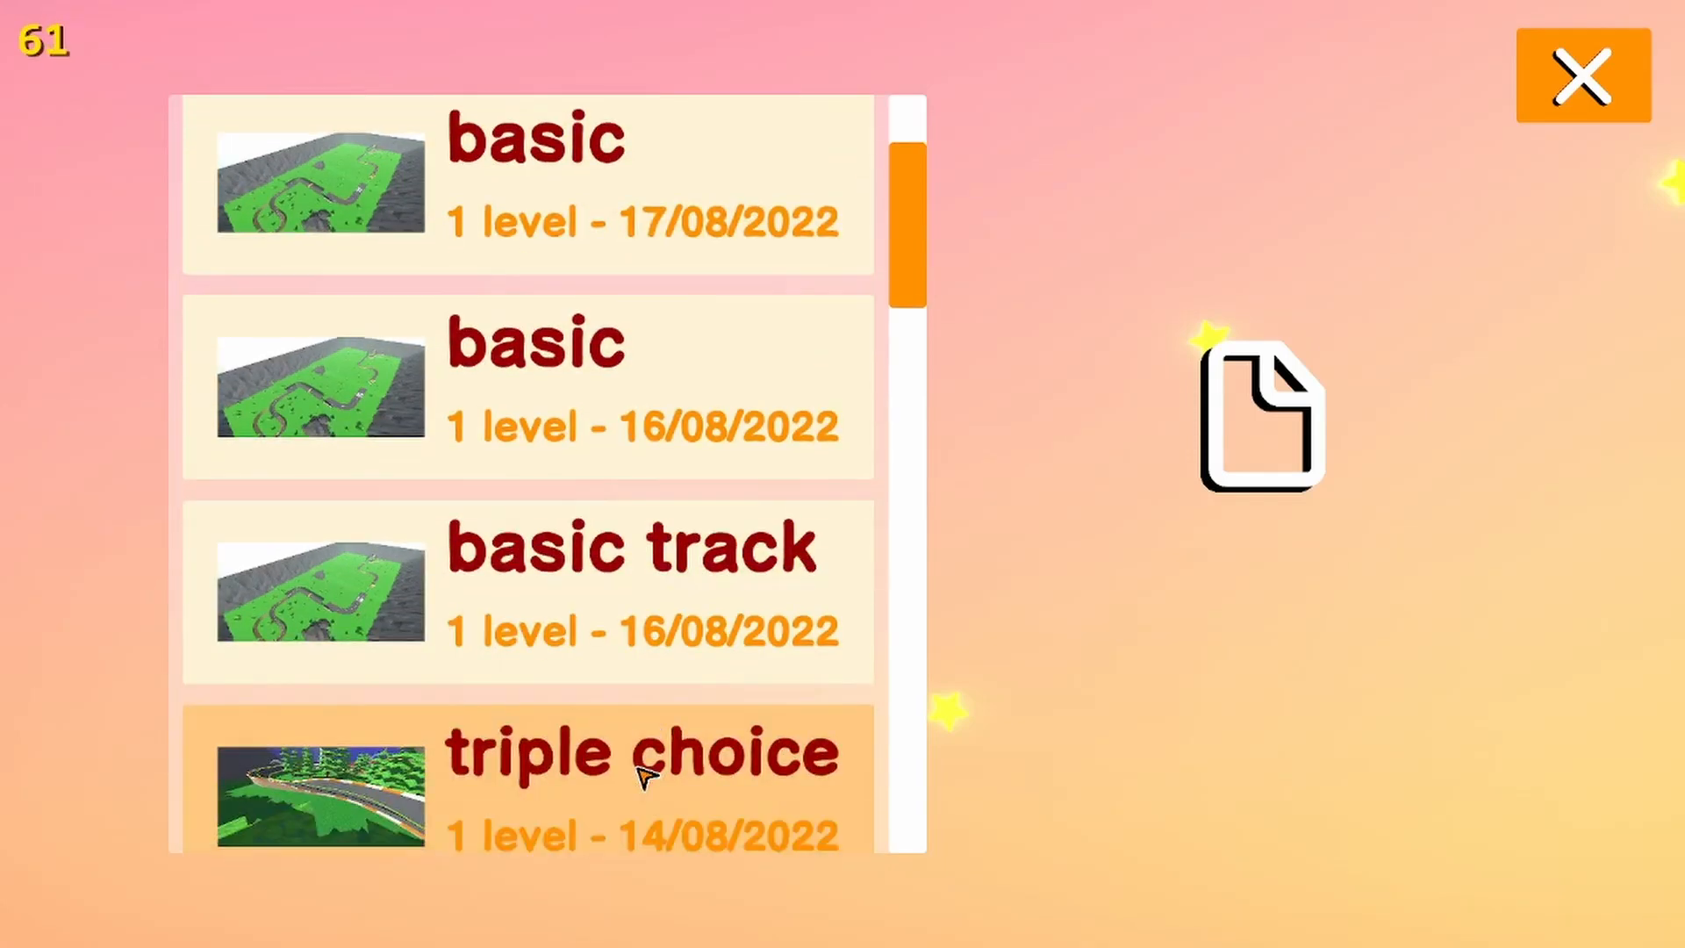
pyautogui.scroll(2, 647, 768)
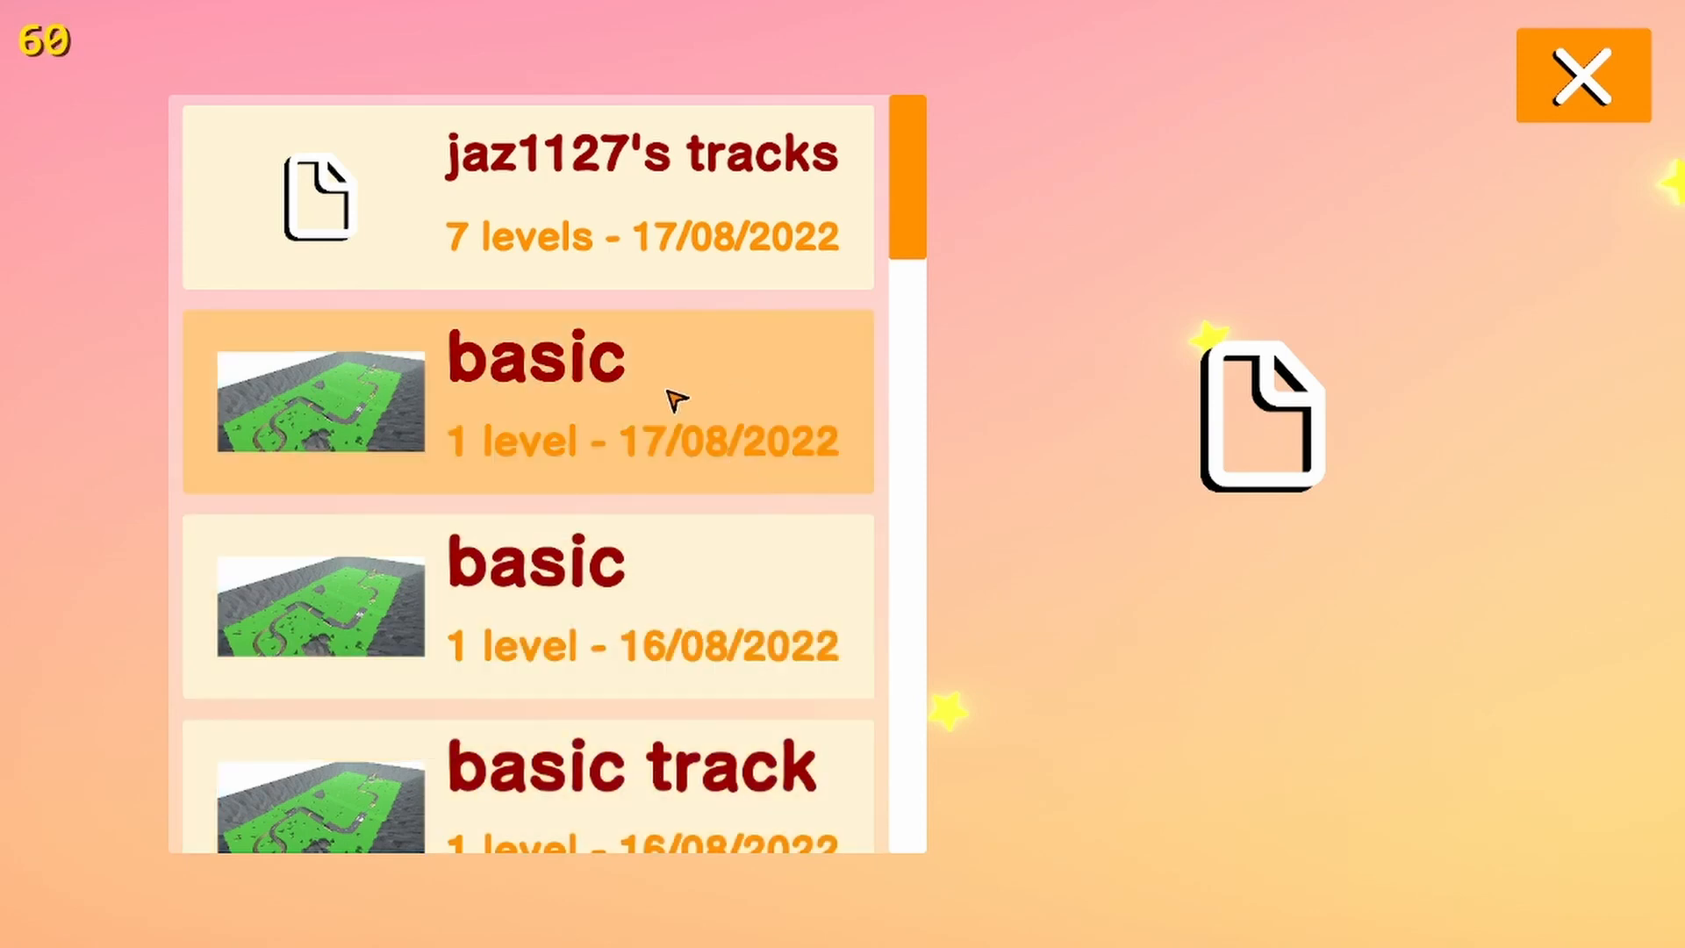
pyautogui.click(628, 176)
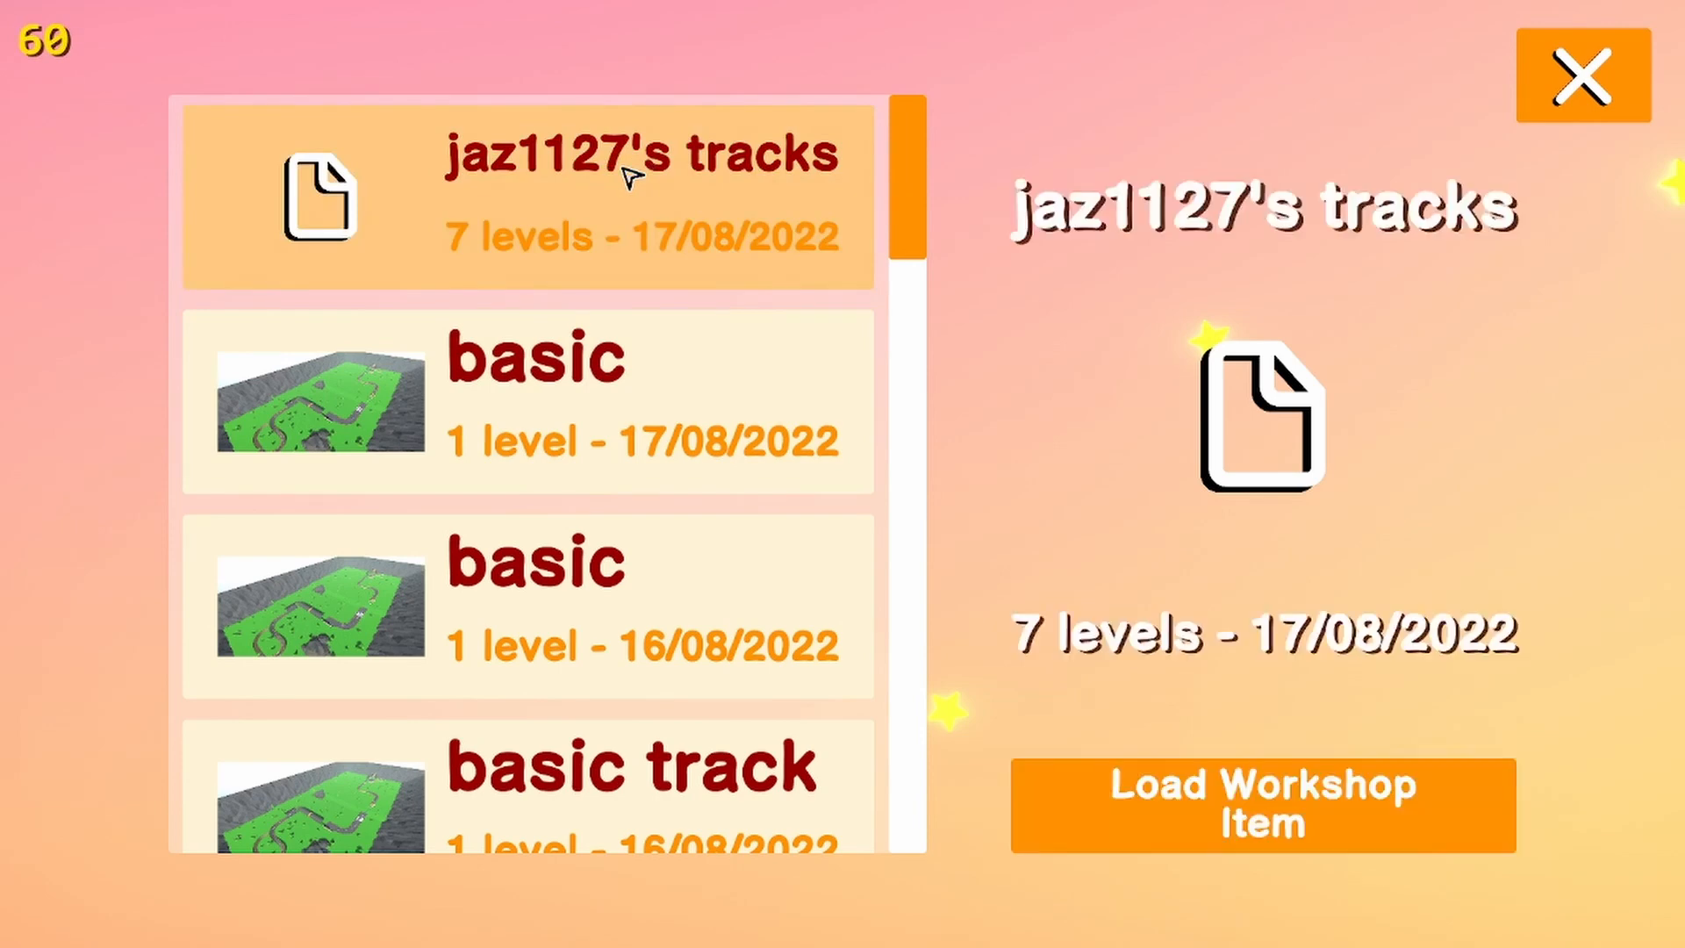
pyautogui.click(1286, 803)
# Review the project's level list and the edit details of the offroading level, saving its changes on return
pyautogui.scroll(-1, 430, 424)
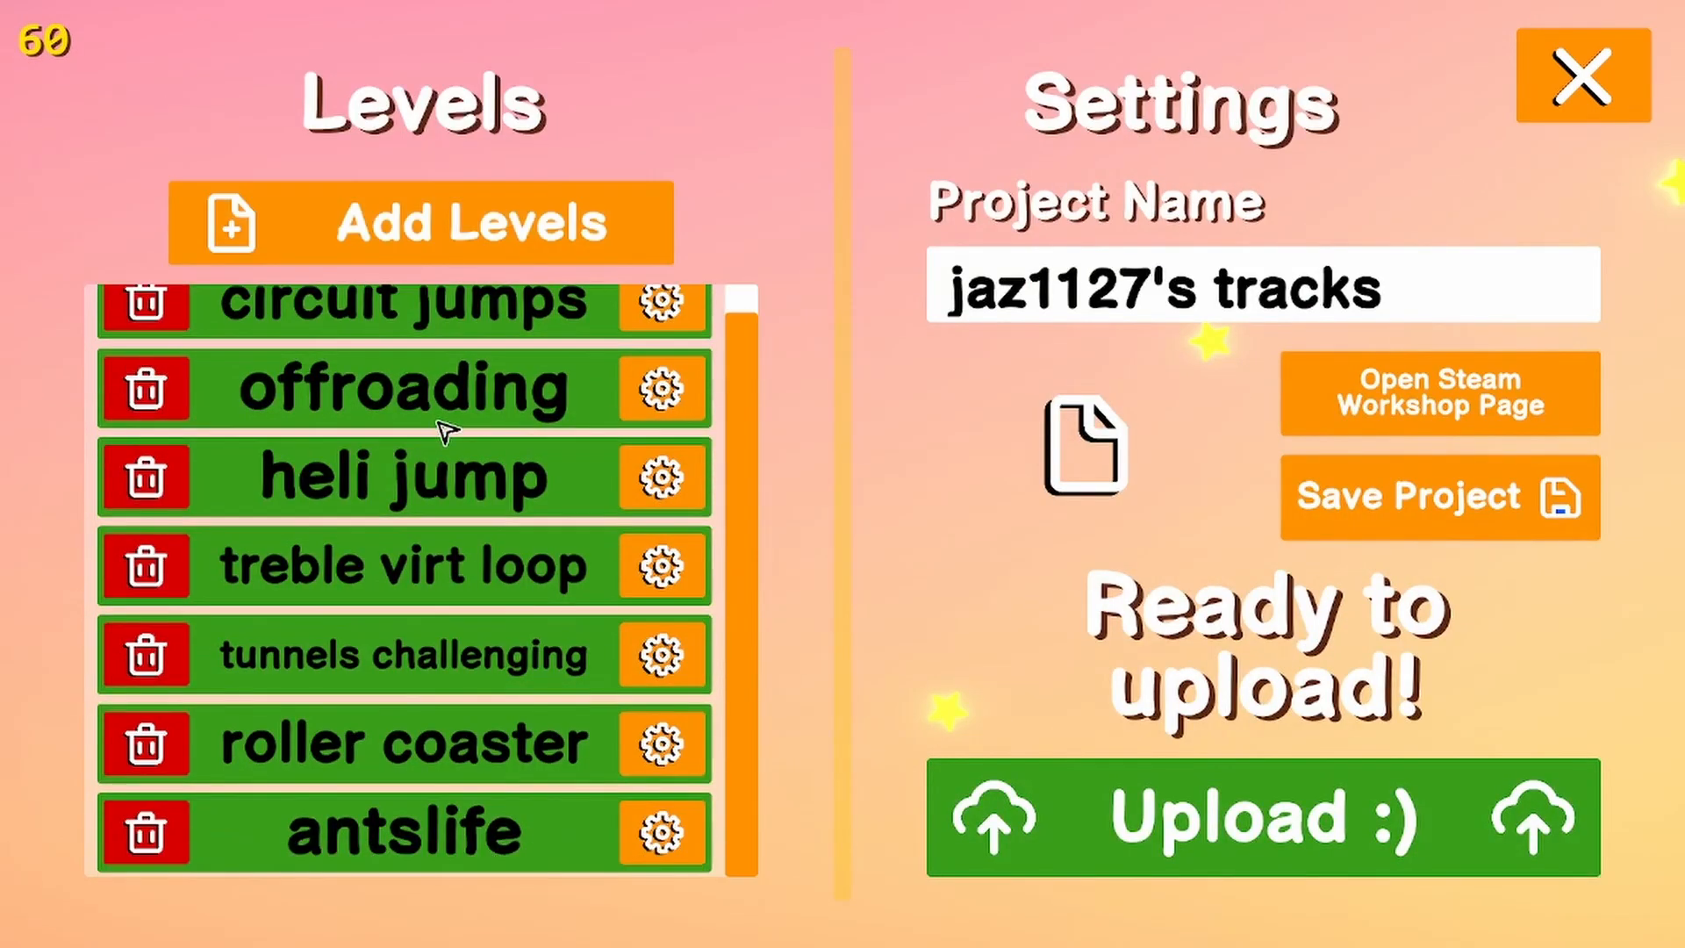
pyautogui.scroll(1, 478, 726)
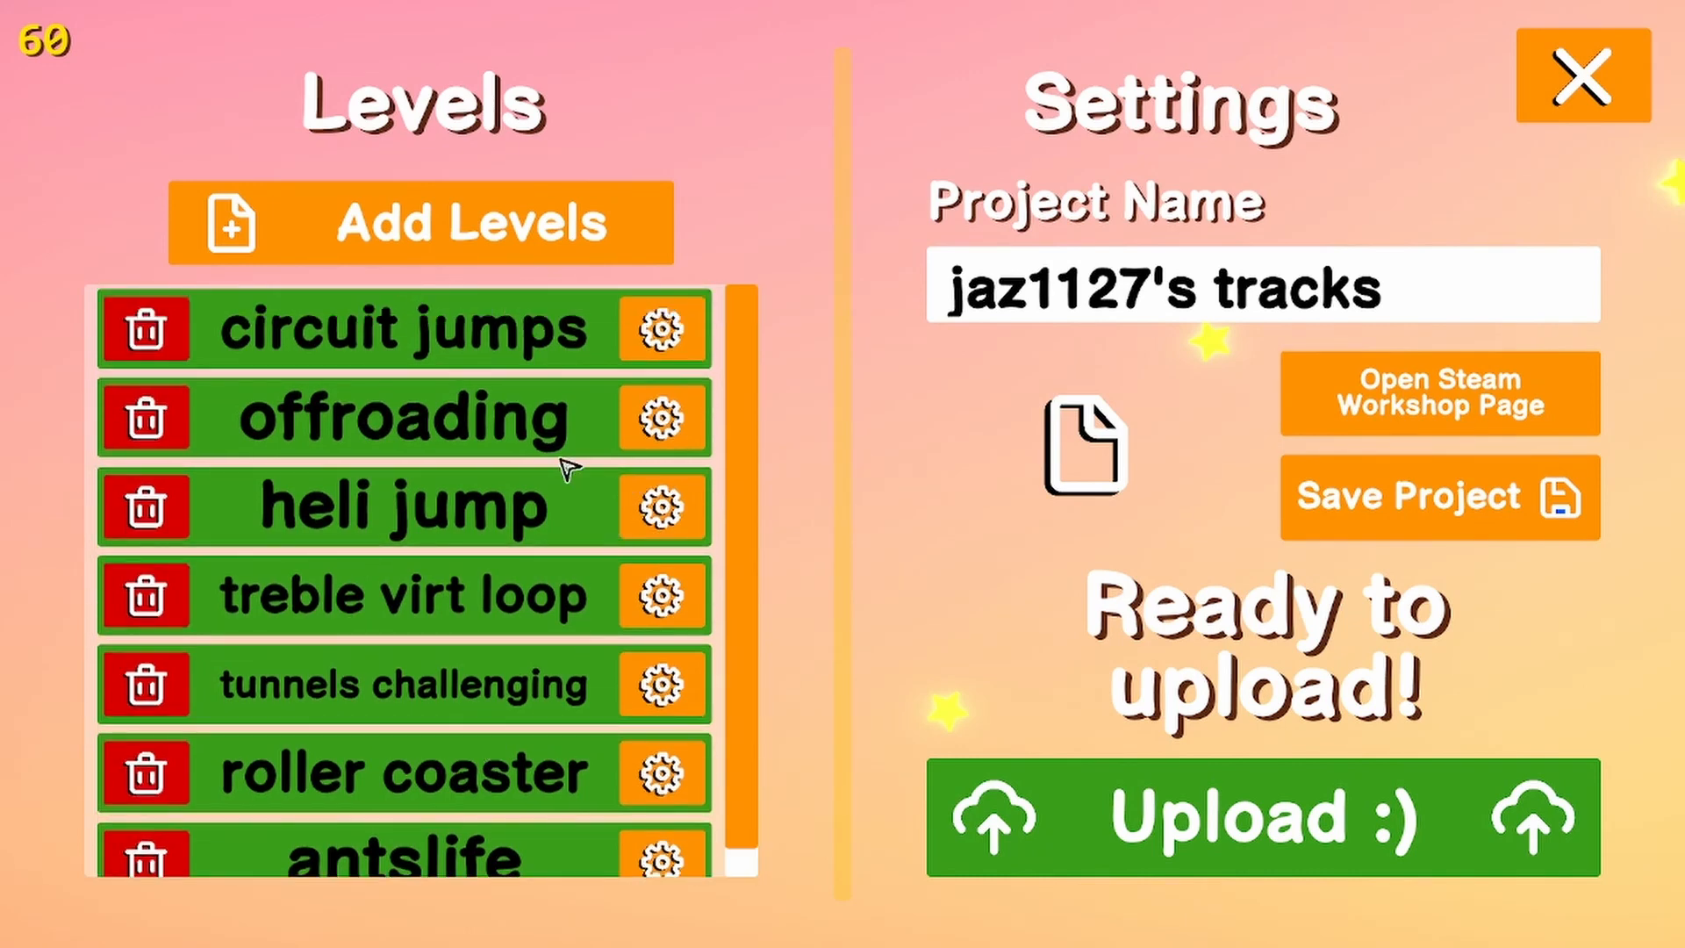
pyautogui.click(694, 420)
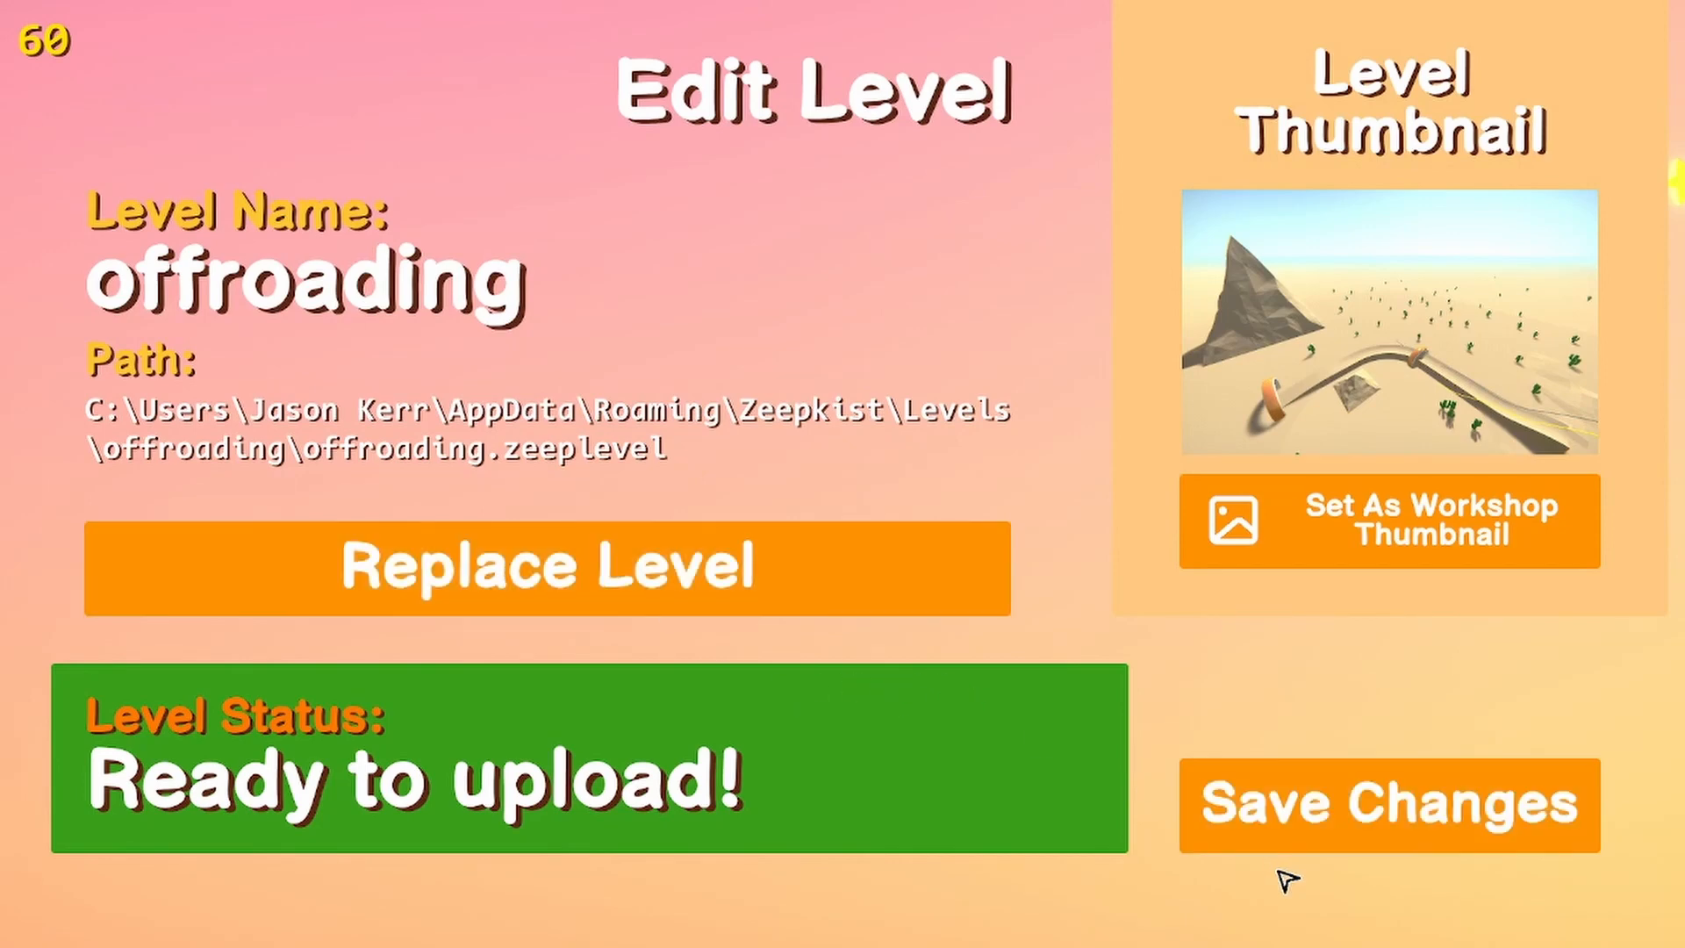
pyautogui.click(1270, 829)
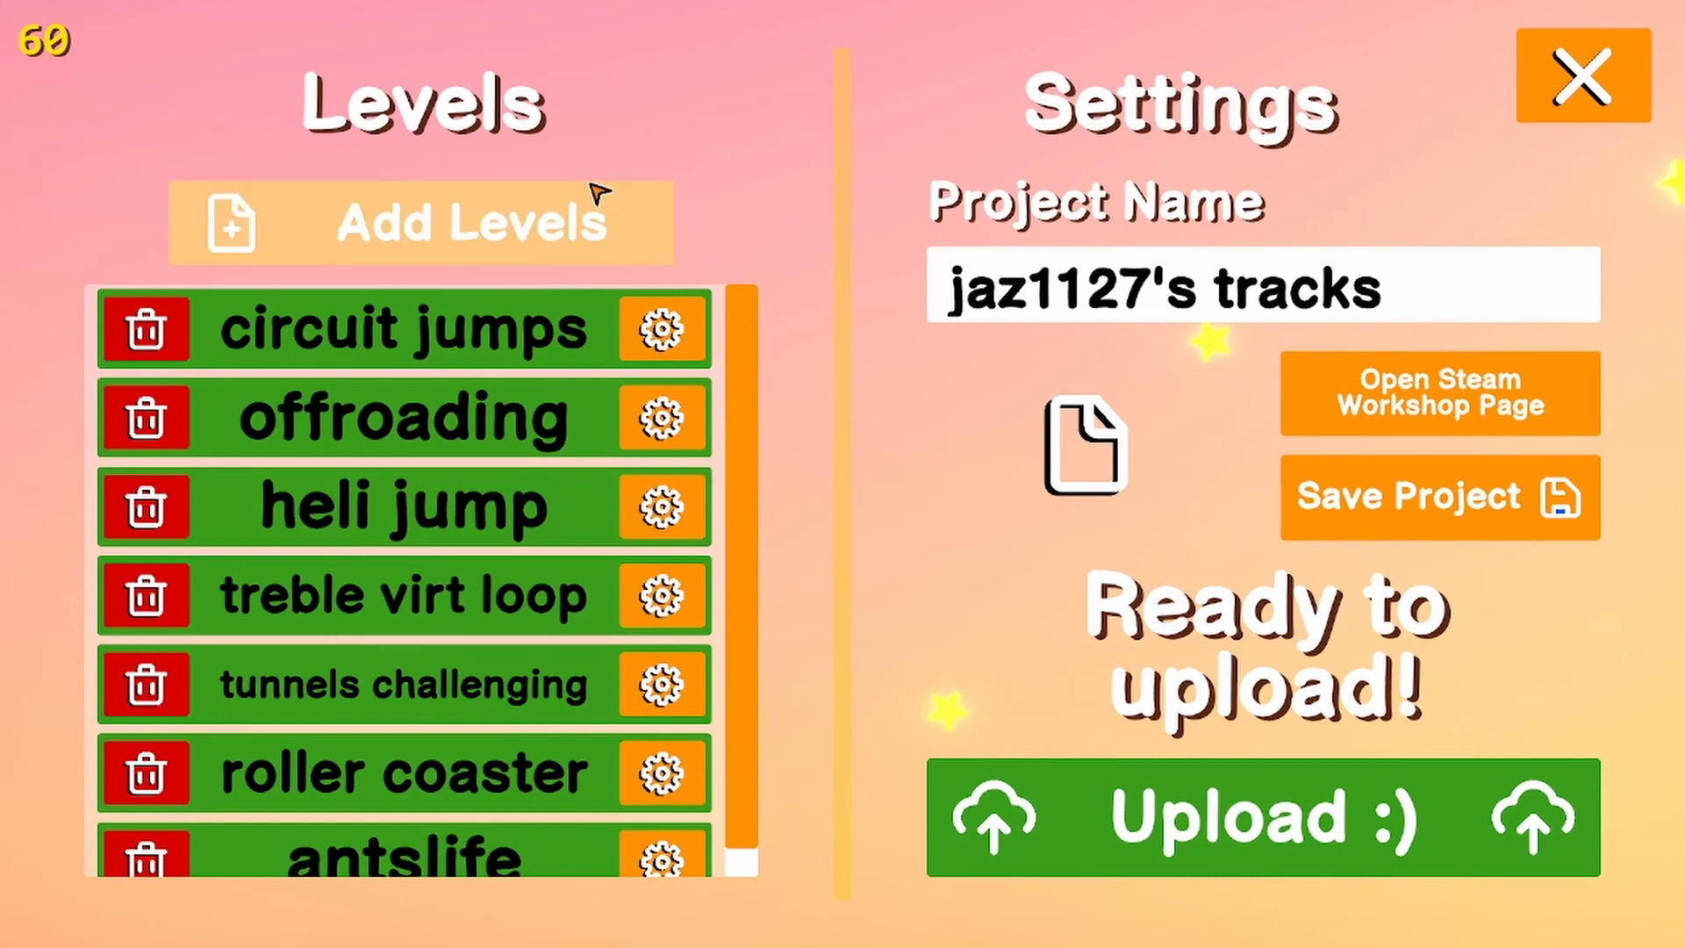
# Review the levels available to add, cancel without adding one, and close the workshop project
pyautogui.click(473, 215)
pyautogui.scroll(-2, 392, 485)
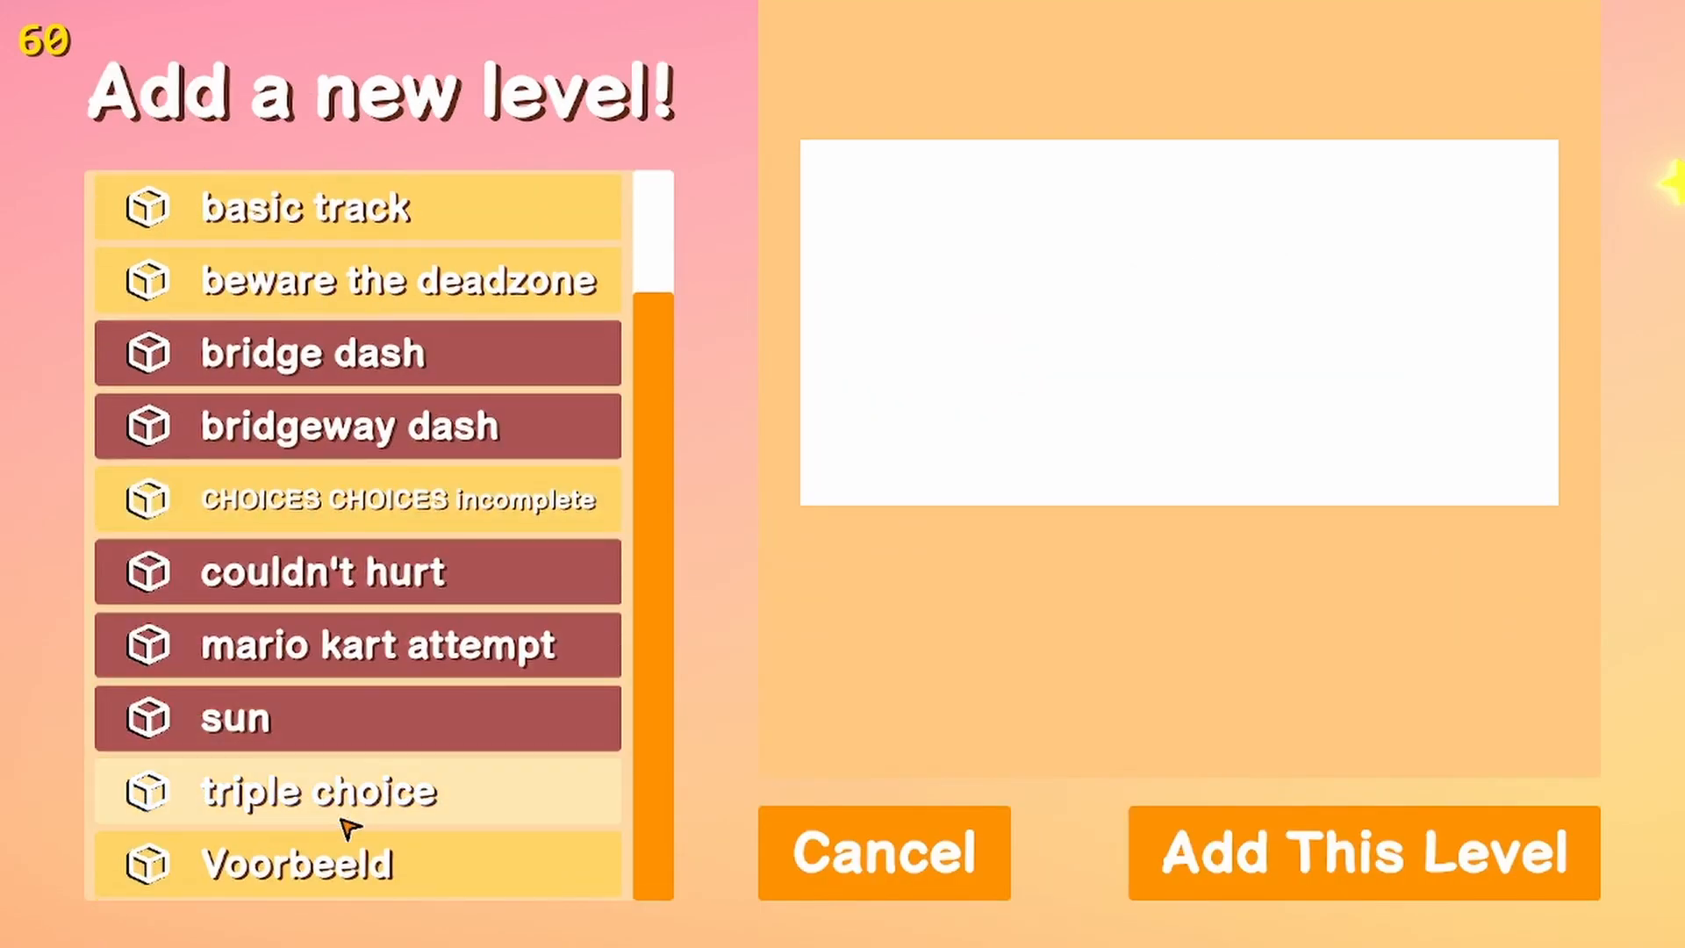
pyautogui.scroll(2, 345, 715)
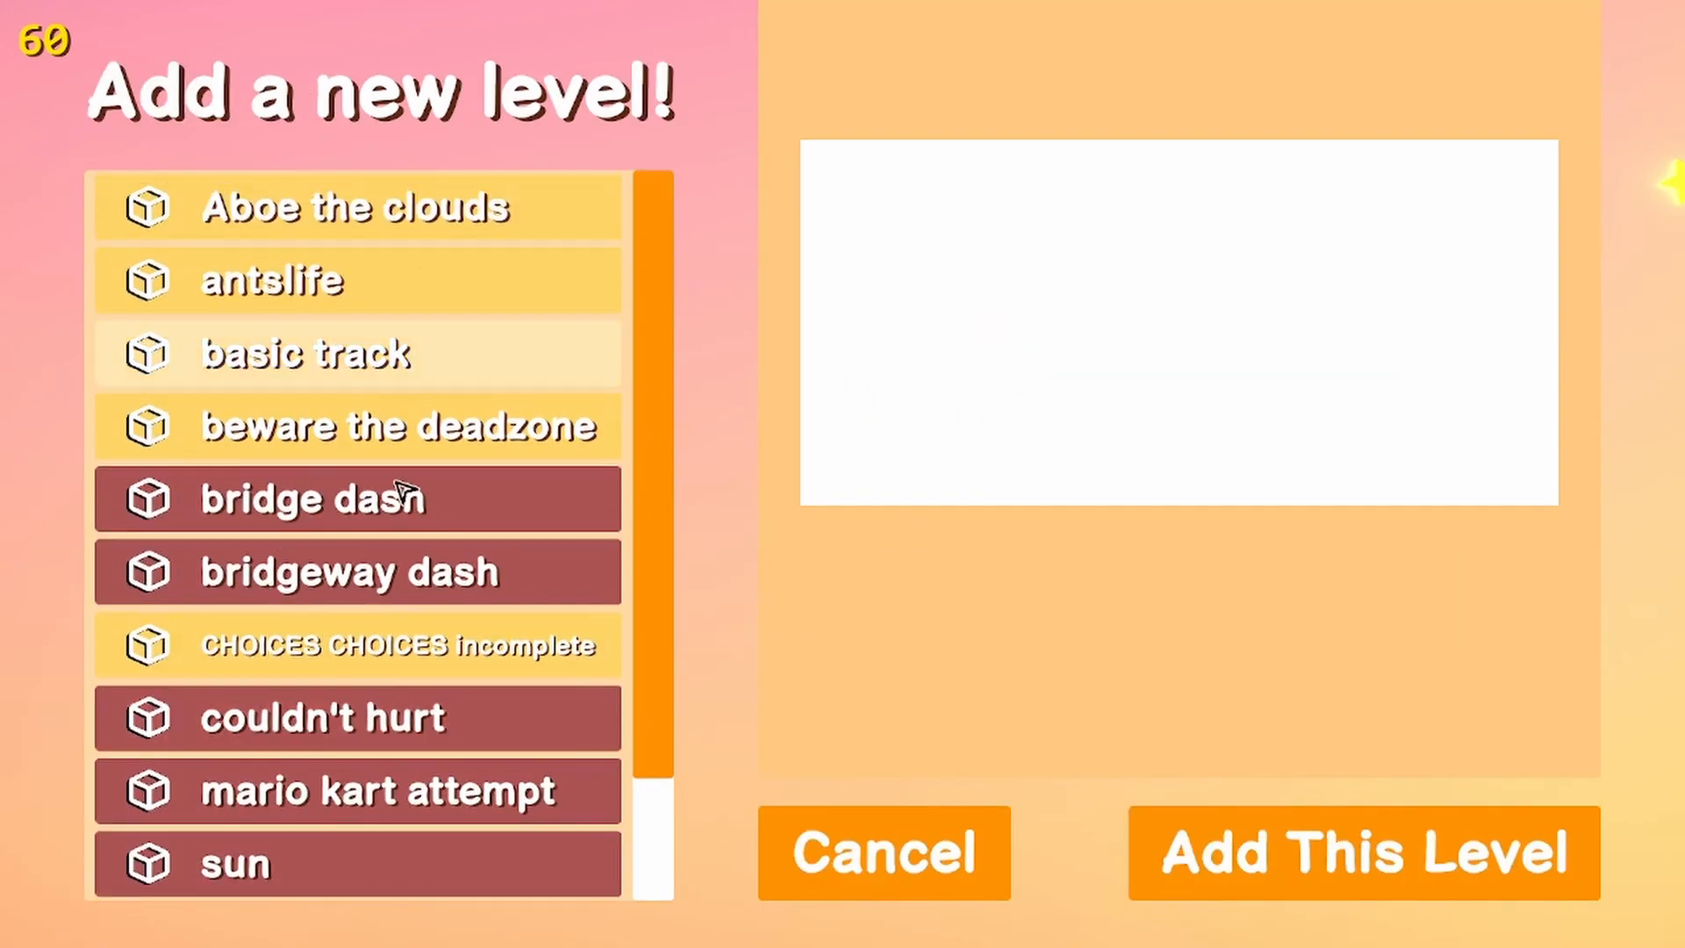
pyautogui.click(888, 858)
pyautogui.scroll(-1, 605, 562)
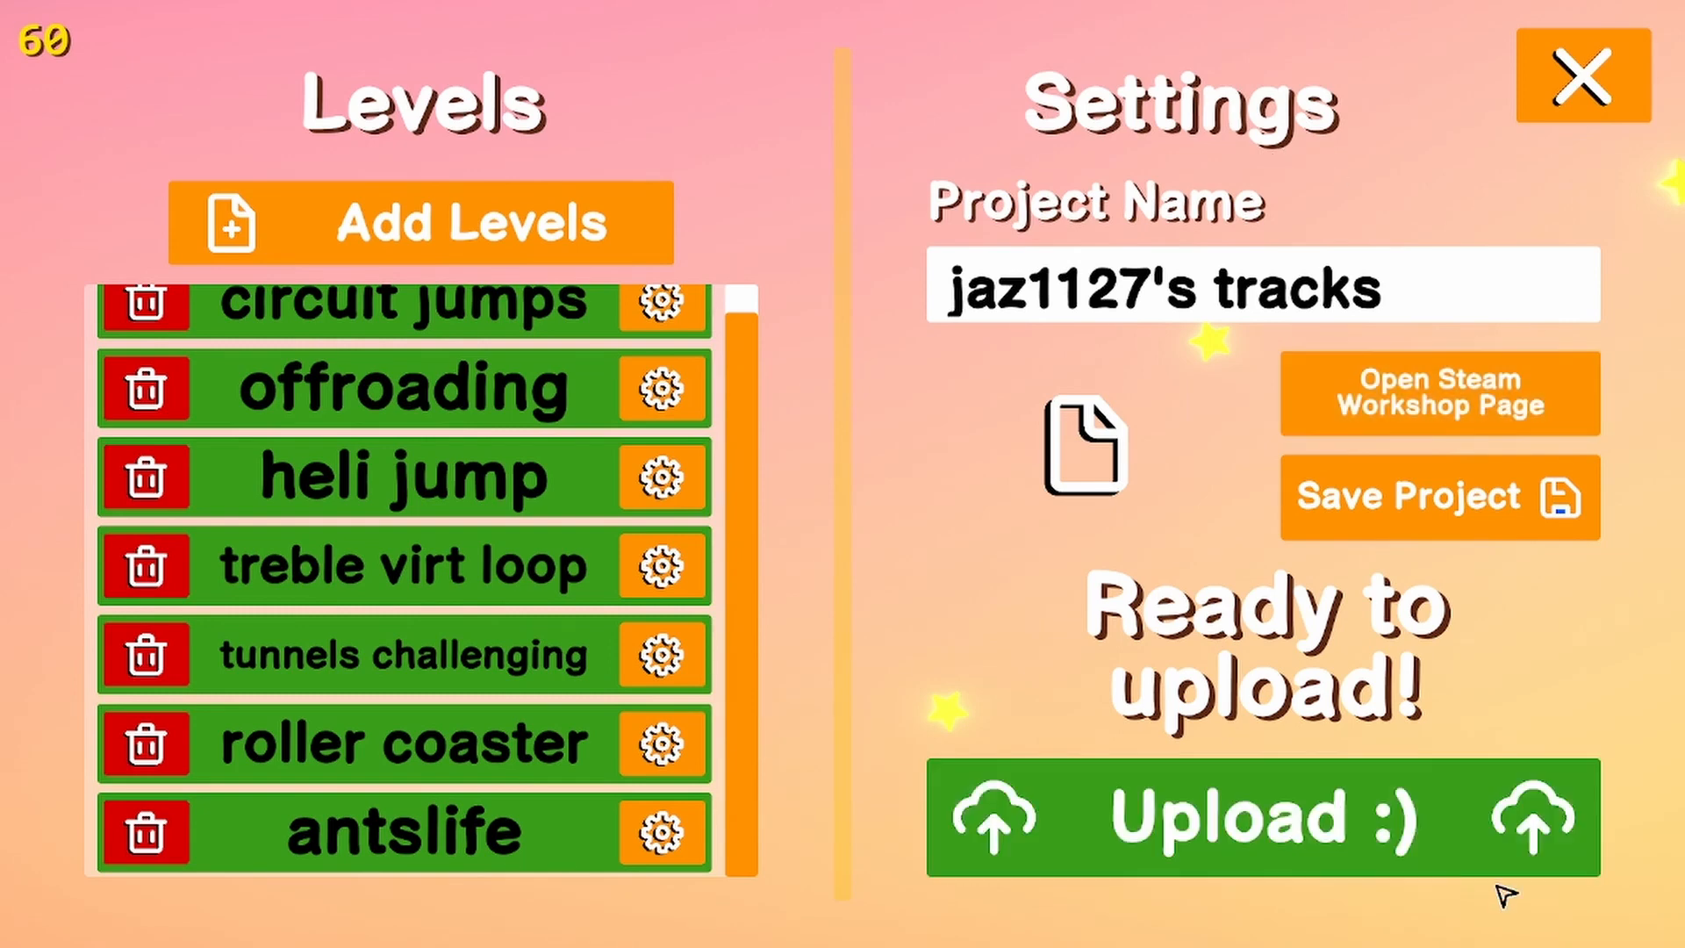
pyautogui.click(1584, 77)
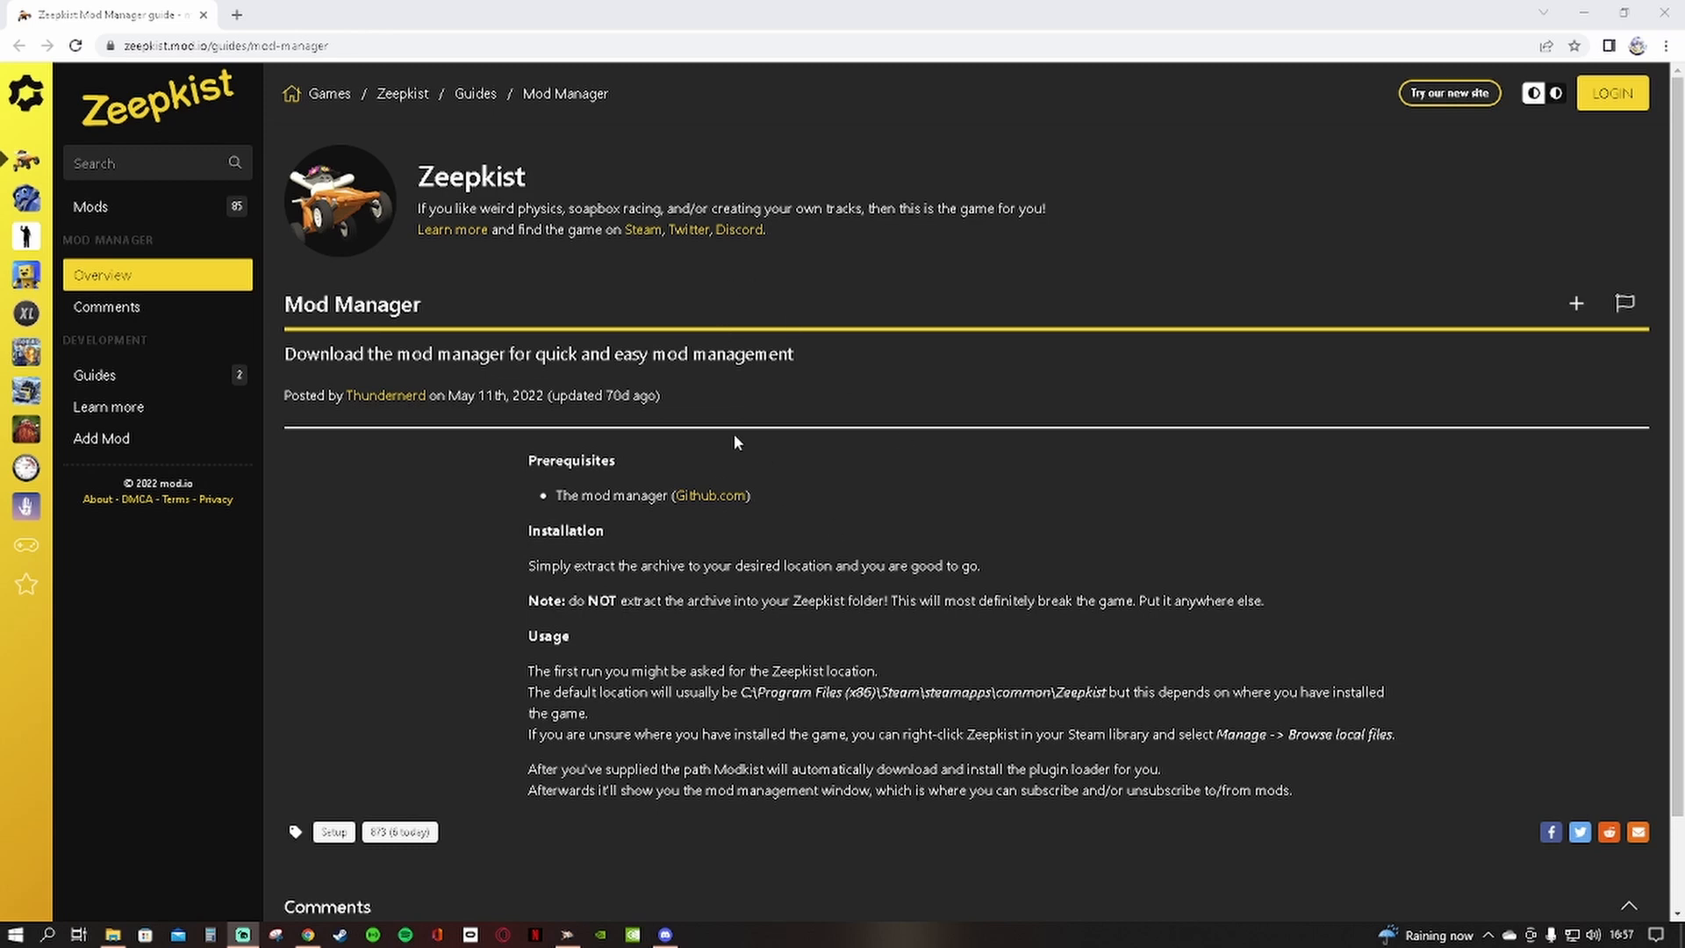
# From the Zeepkist Mod Manager guide in the browser, view the Modkist release page on GitHub, and put the browser away
pyautogui.click(732, 497)
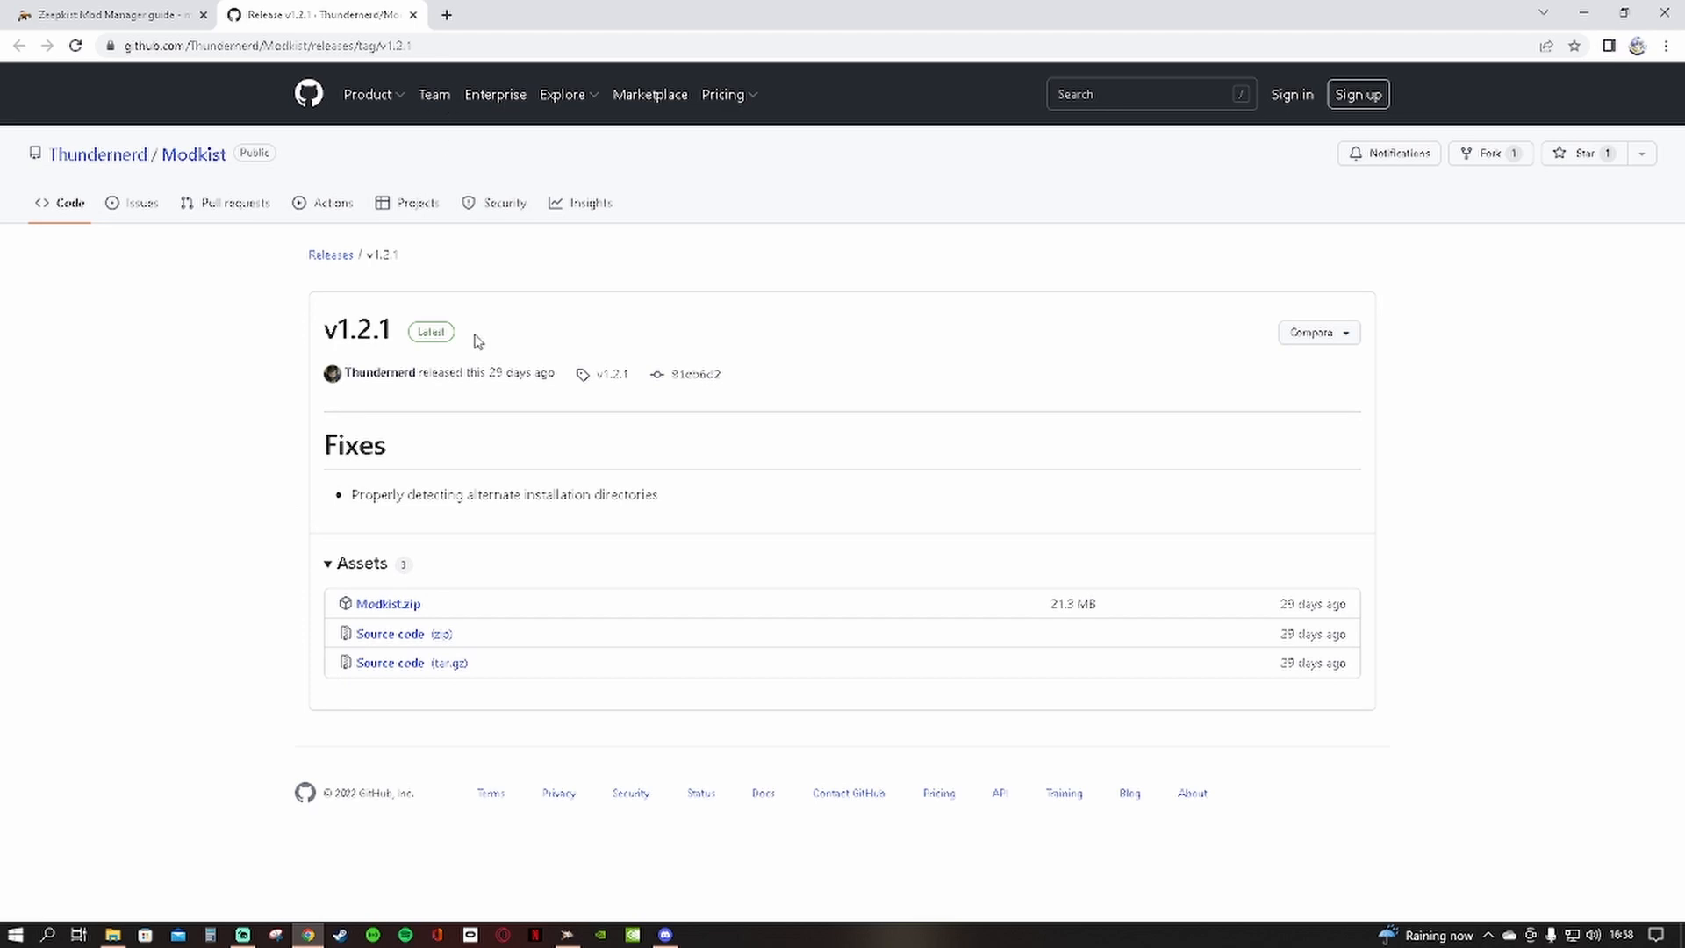
pyautogui.click(413, 15)
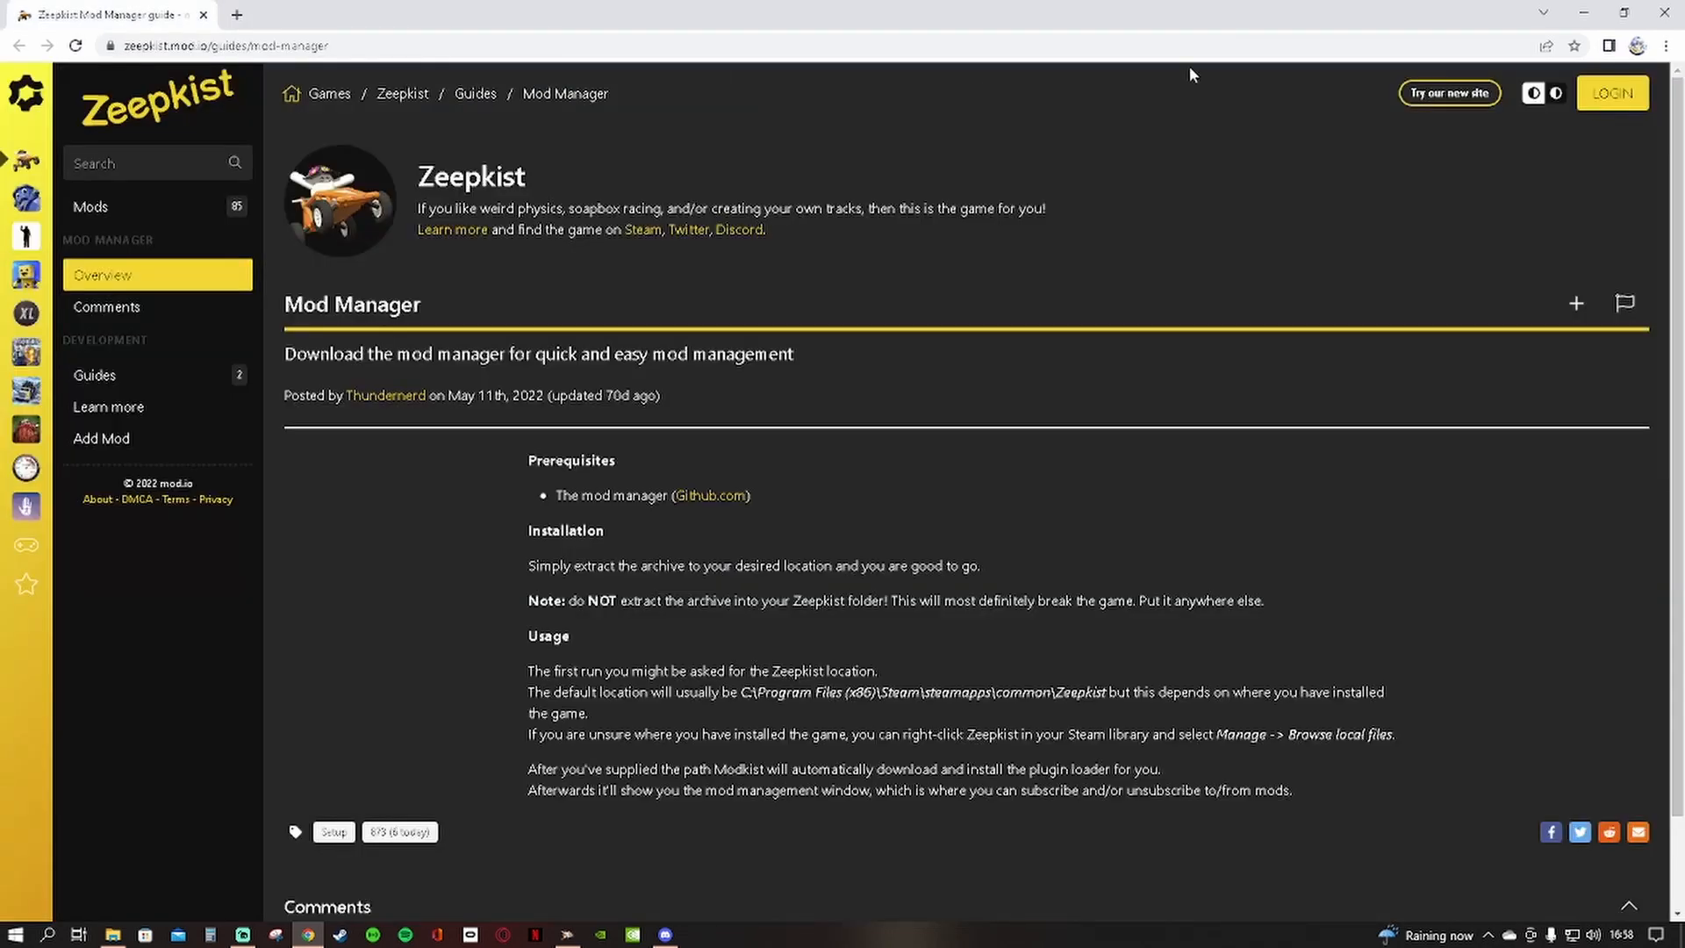
pyautogui.click(1583, 13)
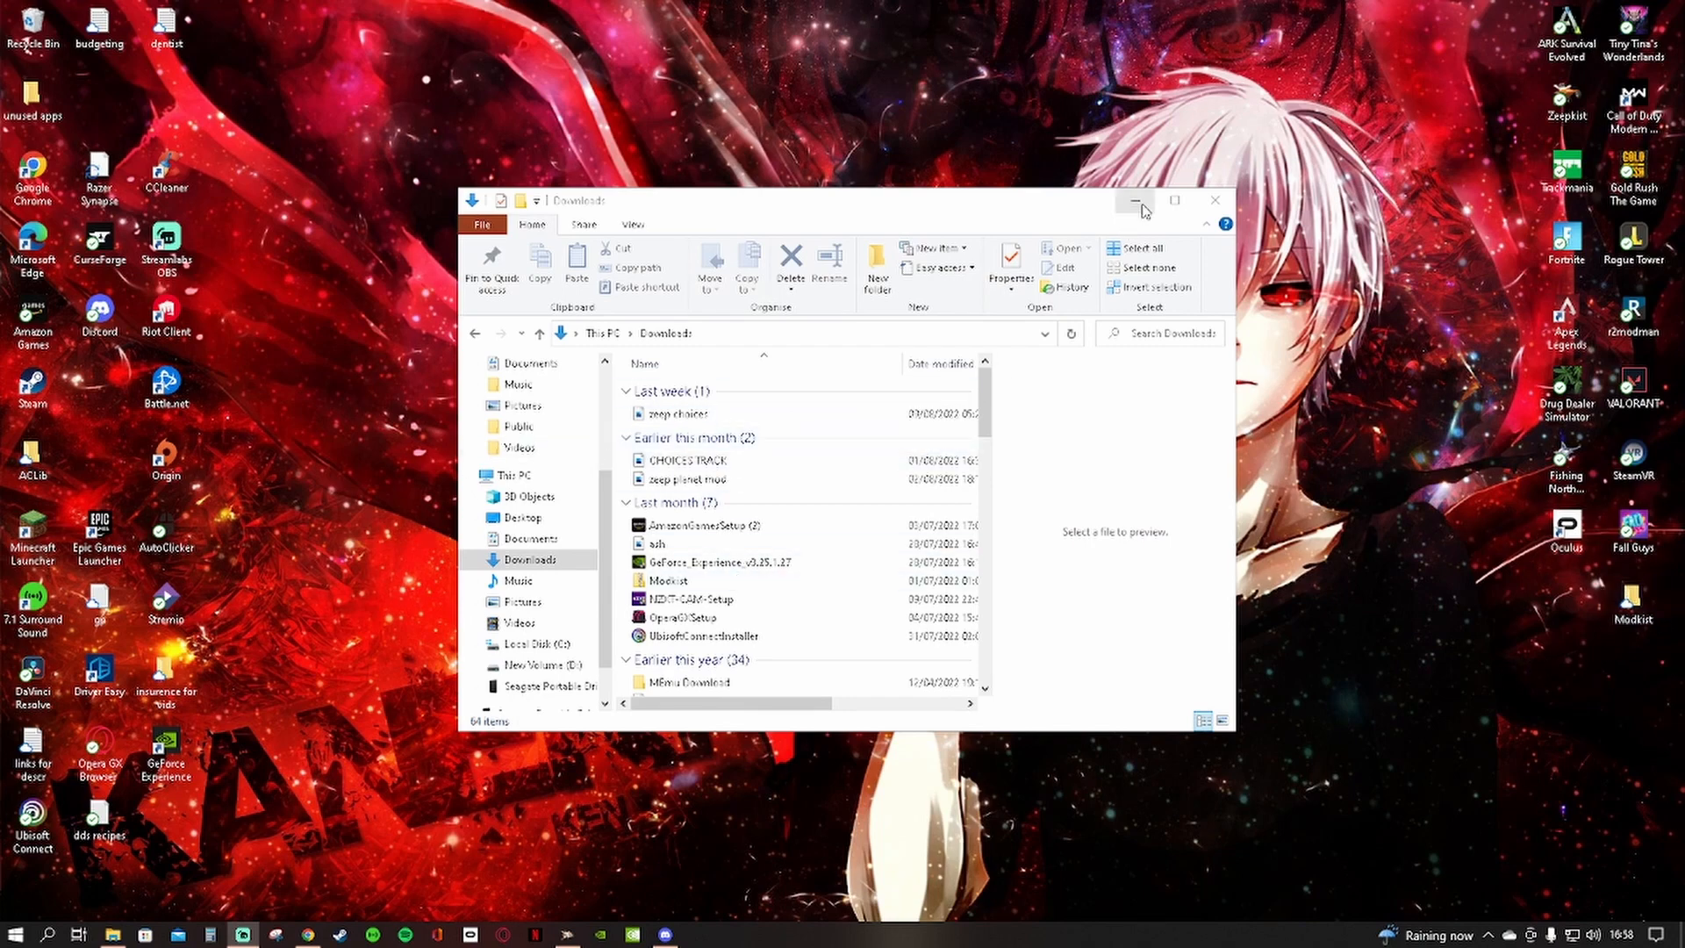
# Close the Downloads folder, run Modkist from its desktop folder, and close that folder
pyautogui.click(1214, 200)
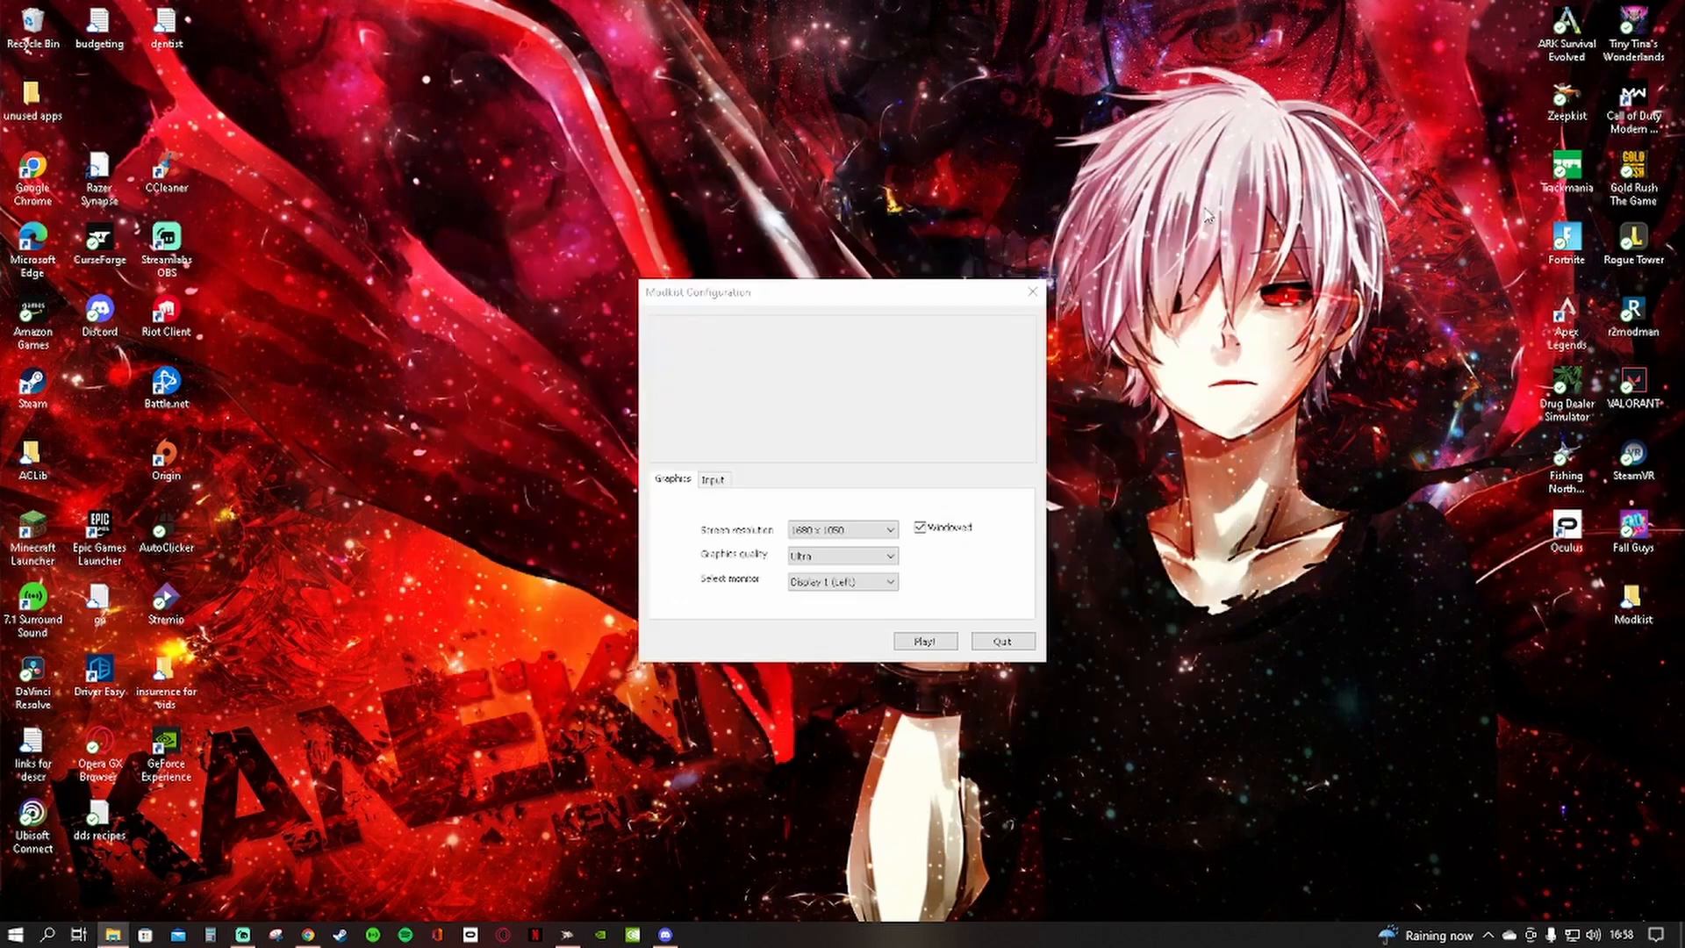
pyautogui.doubleClick(1633, 601)
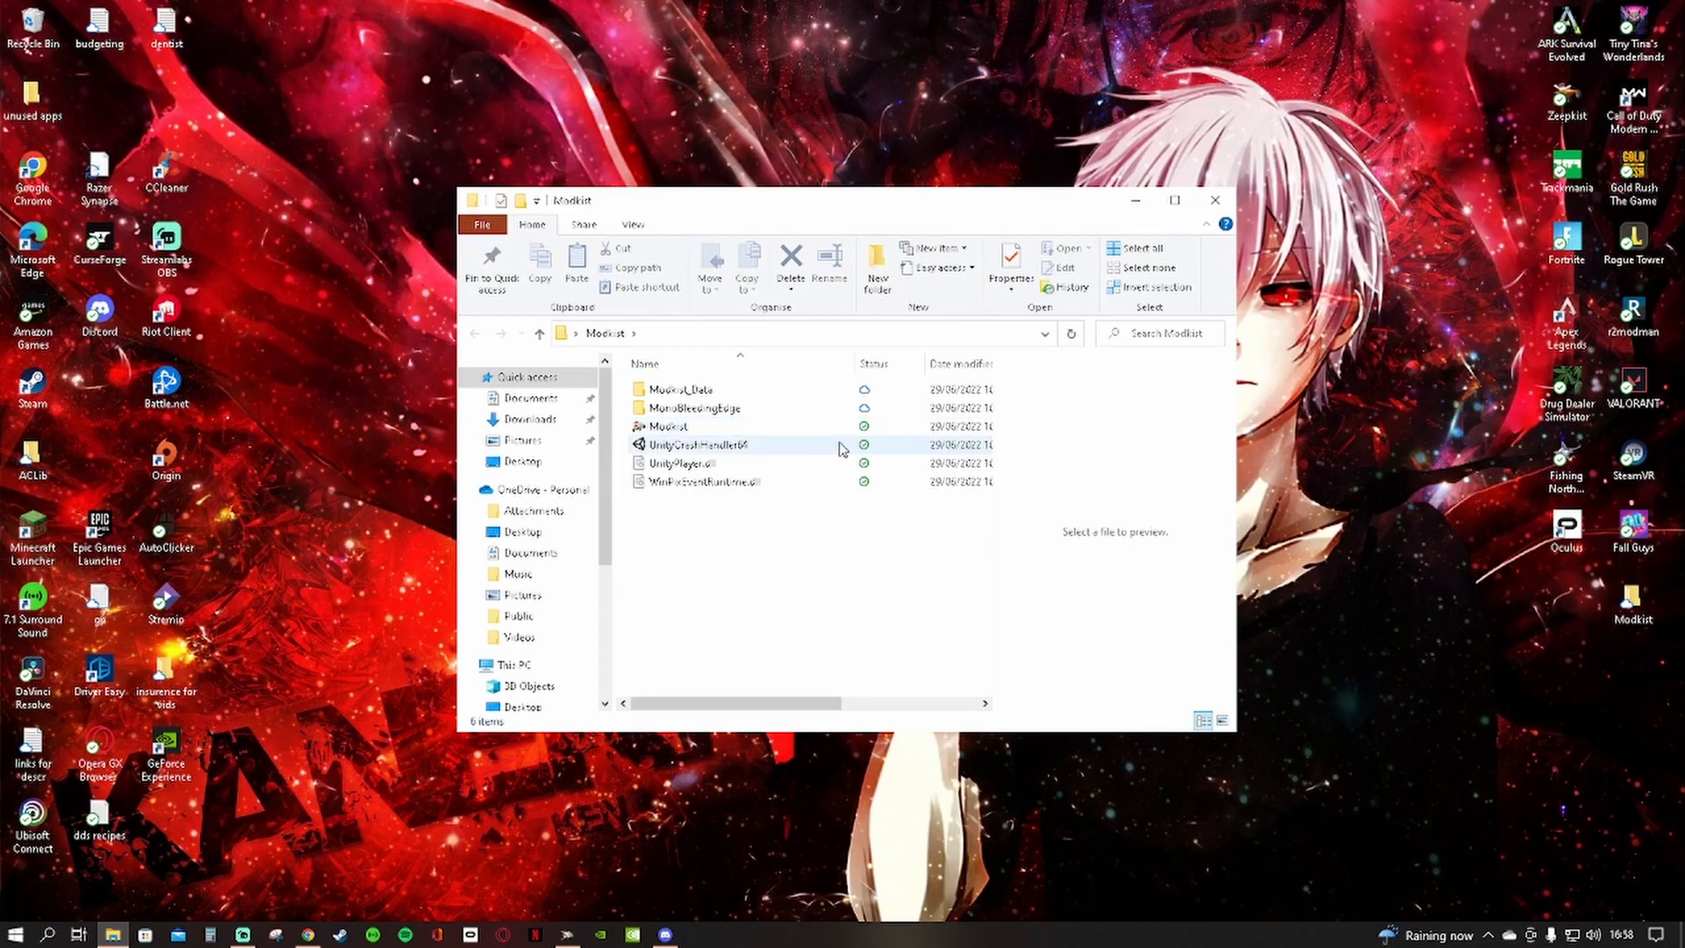
pyautogui.doubleClick(904, 434)
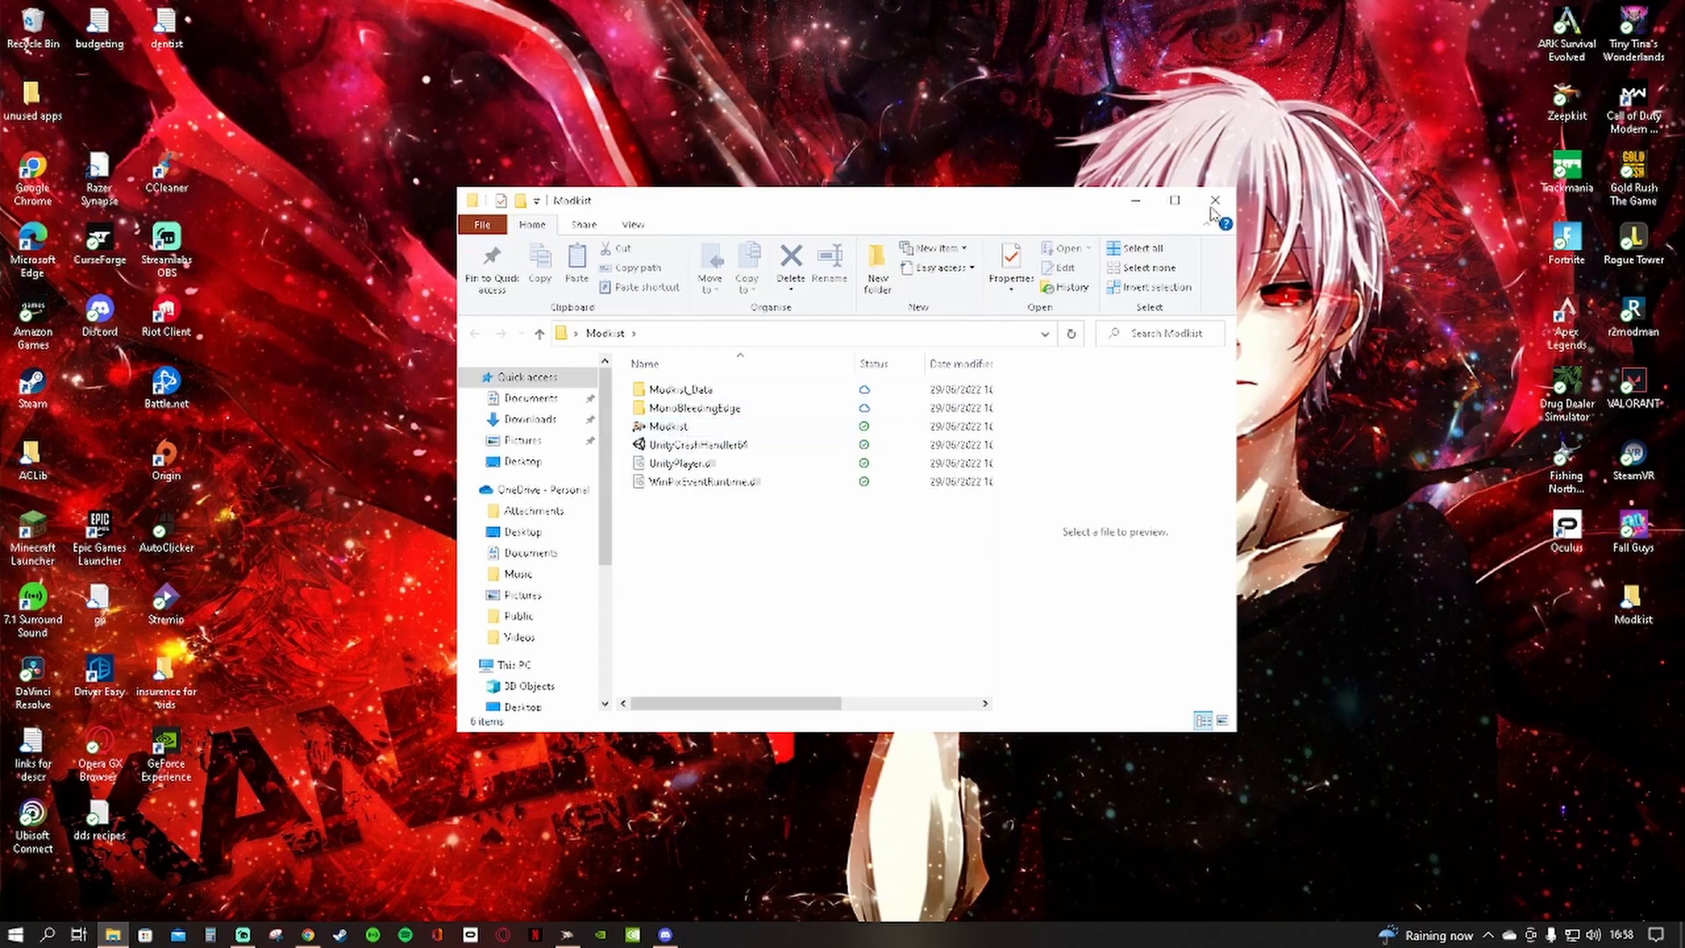
pyautogui.click(1216, 201)
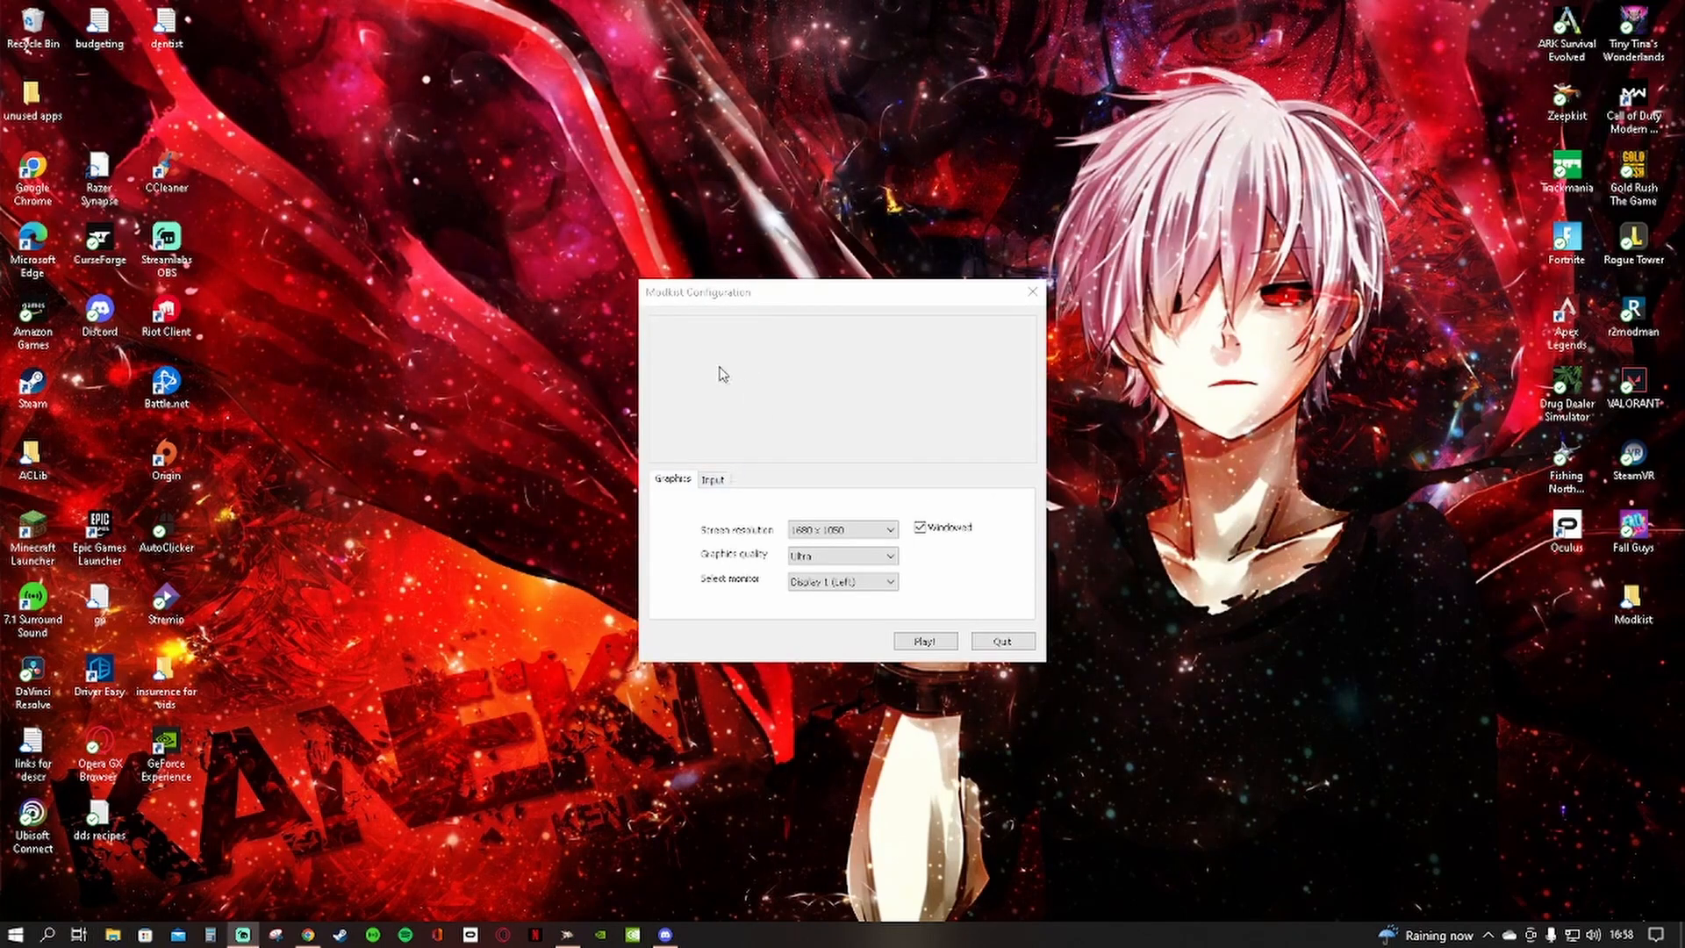
# Set Modkist's screen resolution to 1280 x 1024 and check the monitor choices, keeping Display 1 (Left)
pyautogui.click(784, 295)
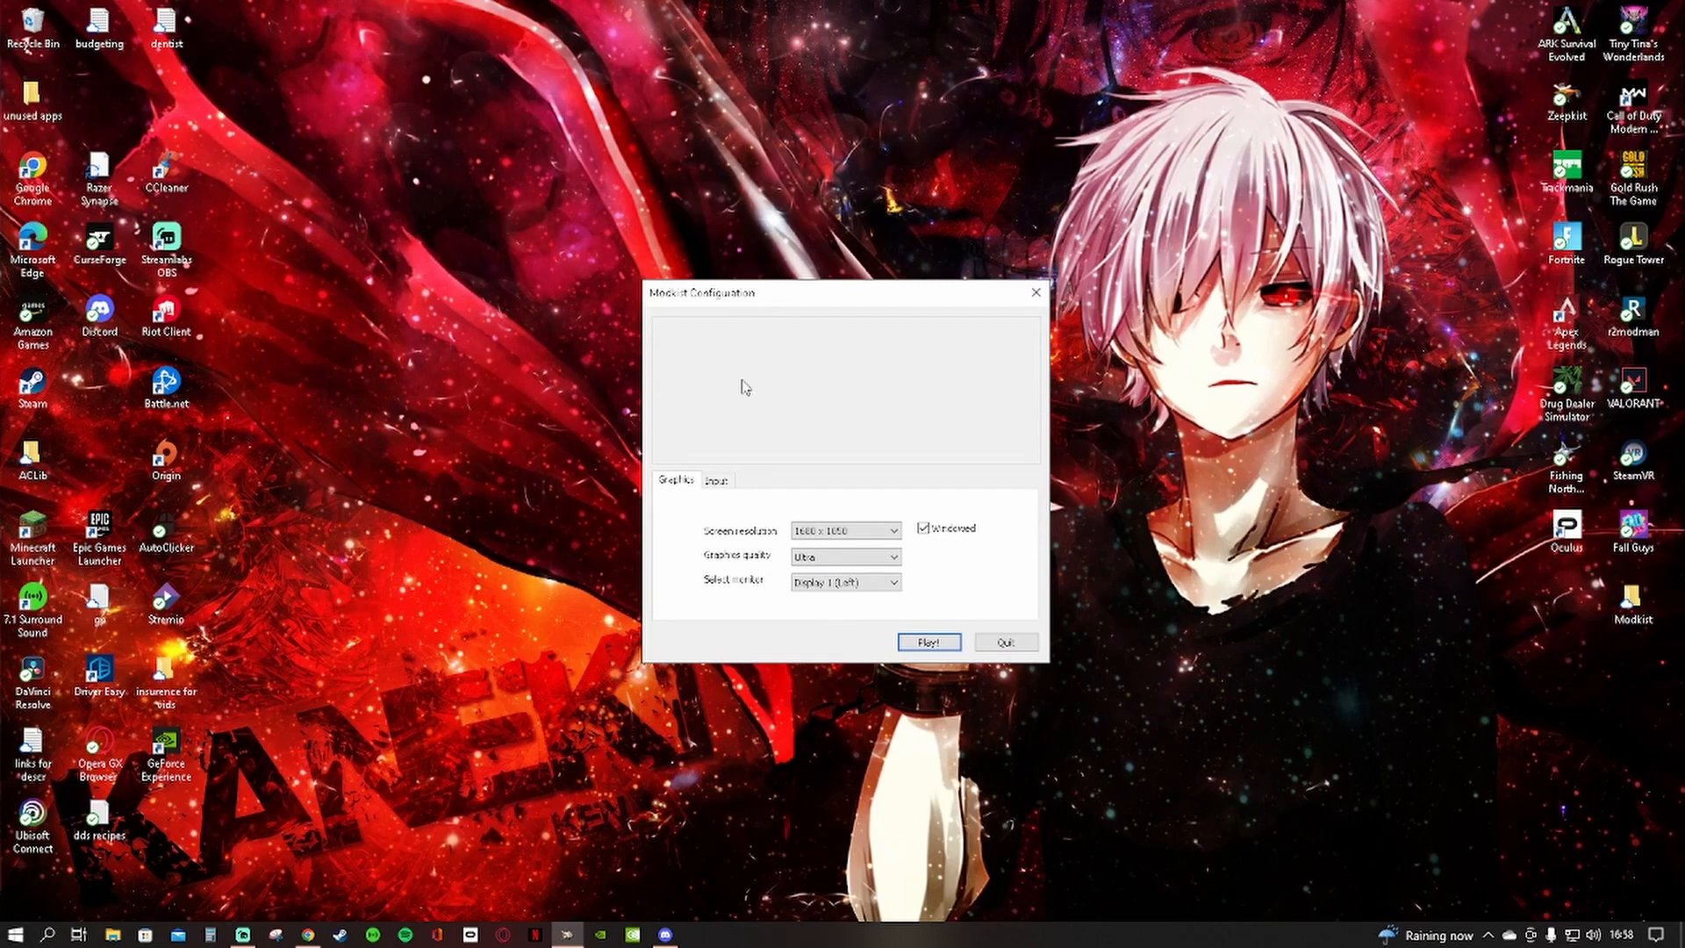
pyautogui.click(878, 531)
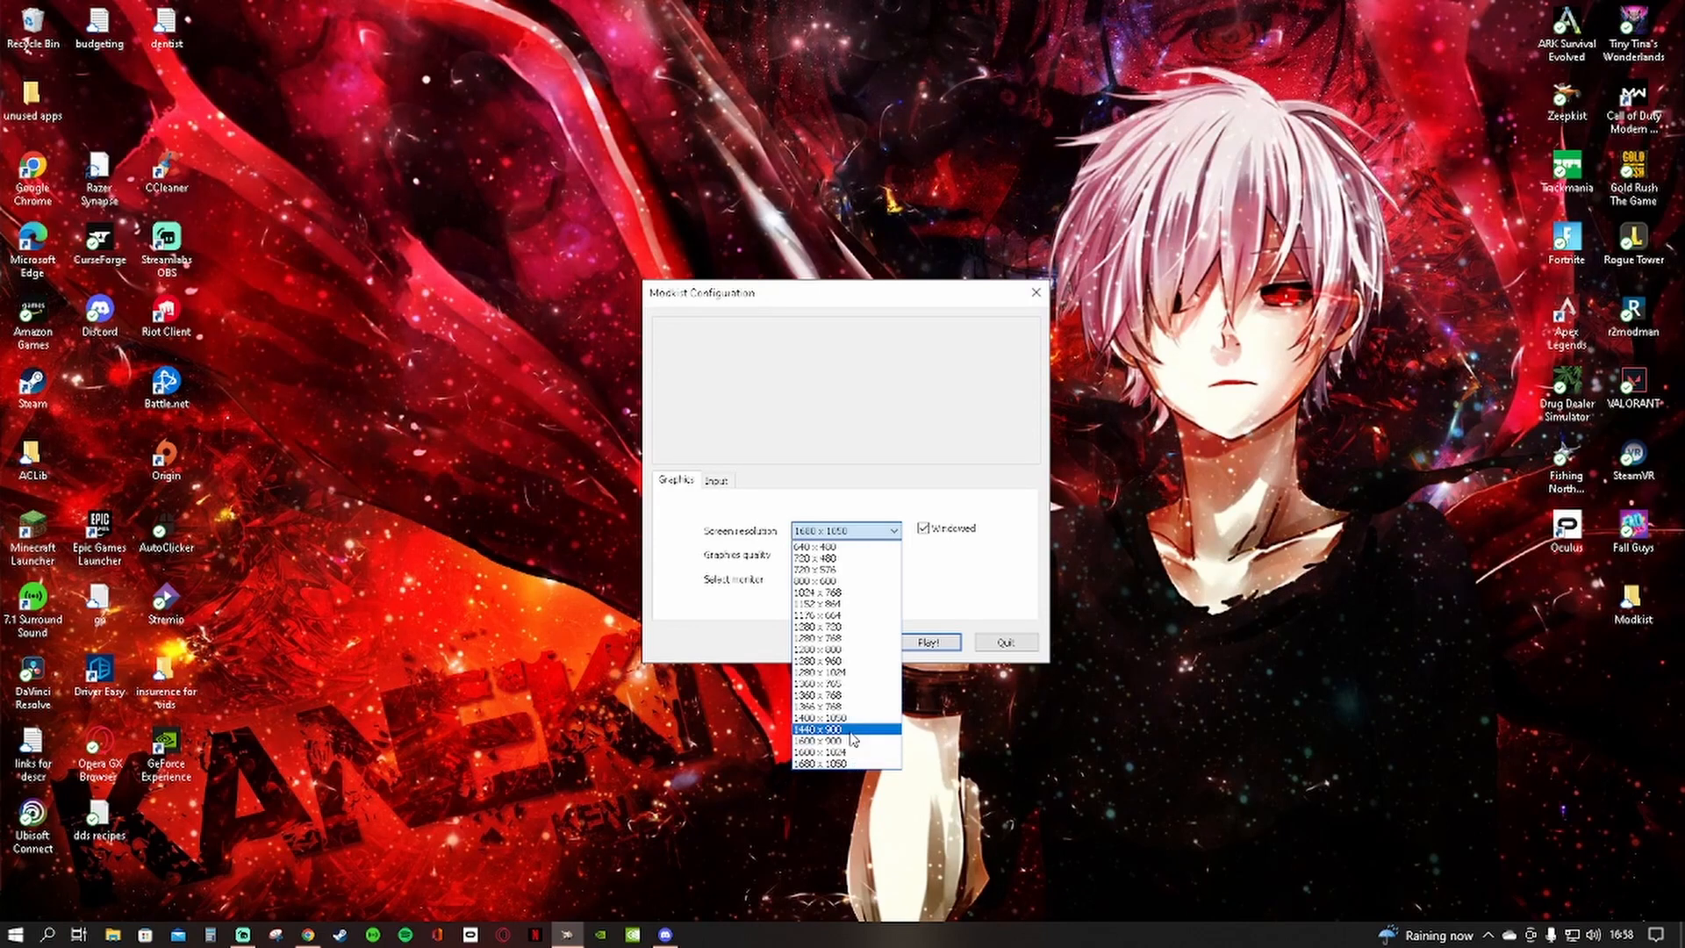
pyautogui.click(856, 672)
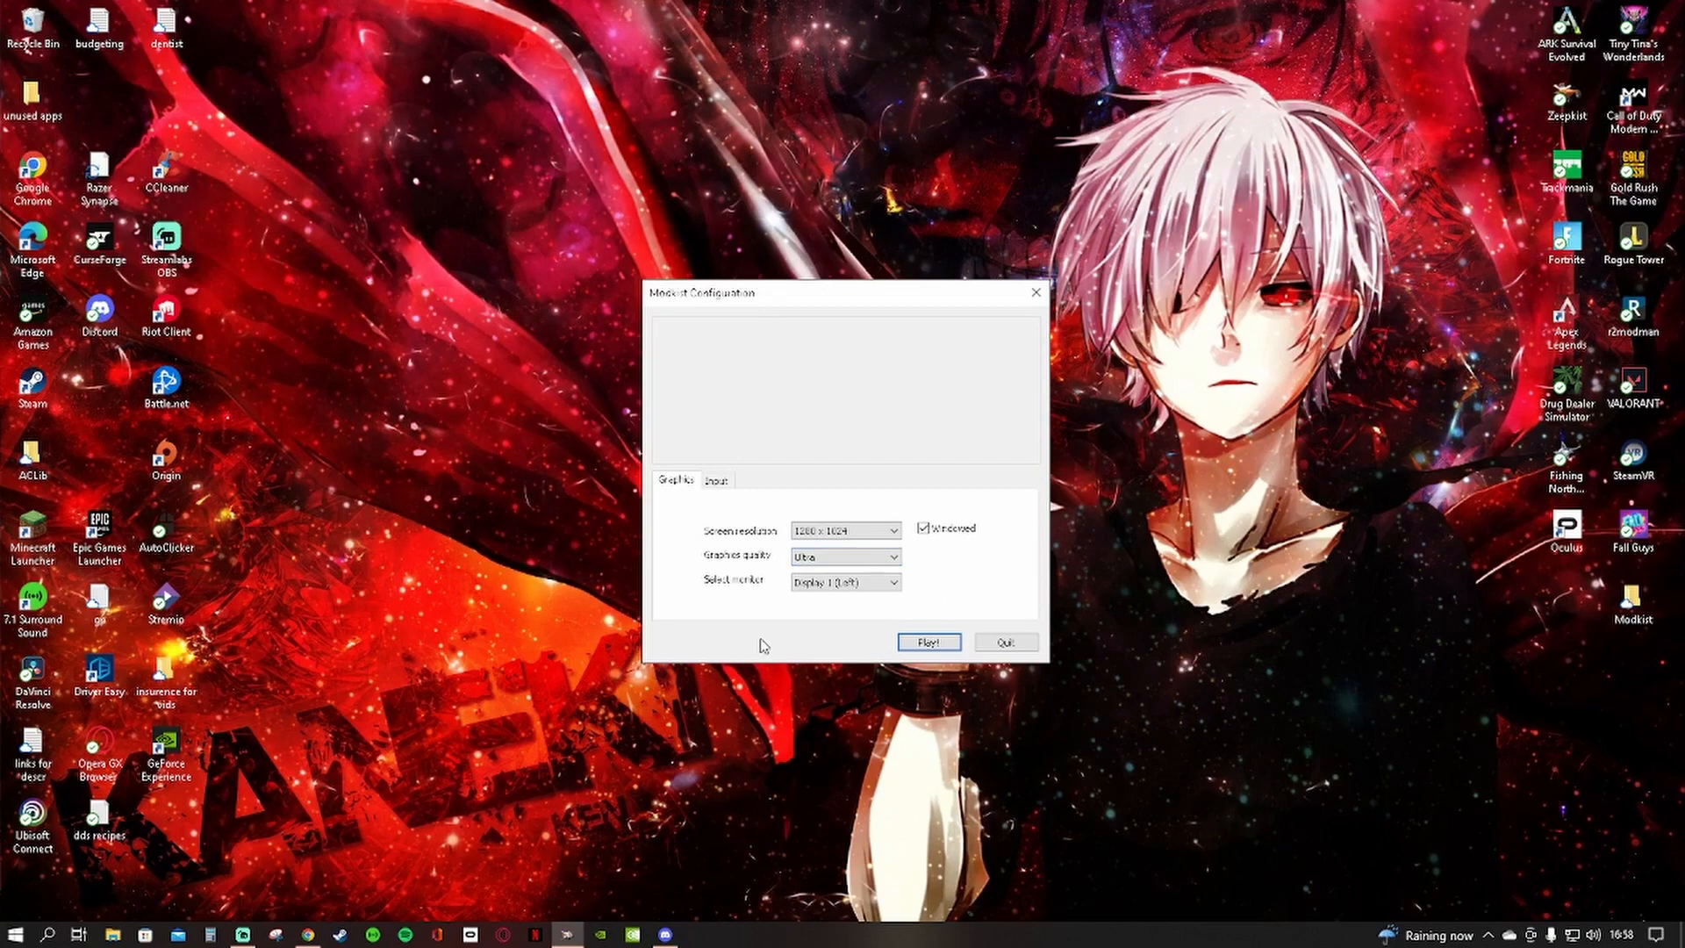
pyautogui.click(865, 583)
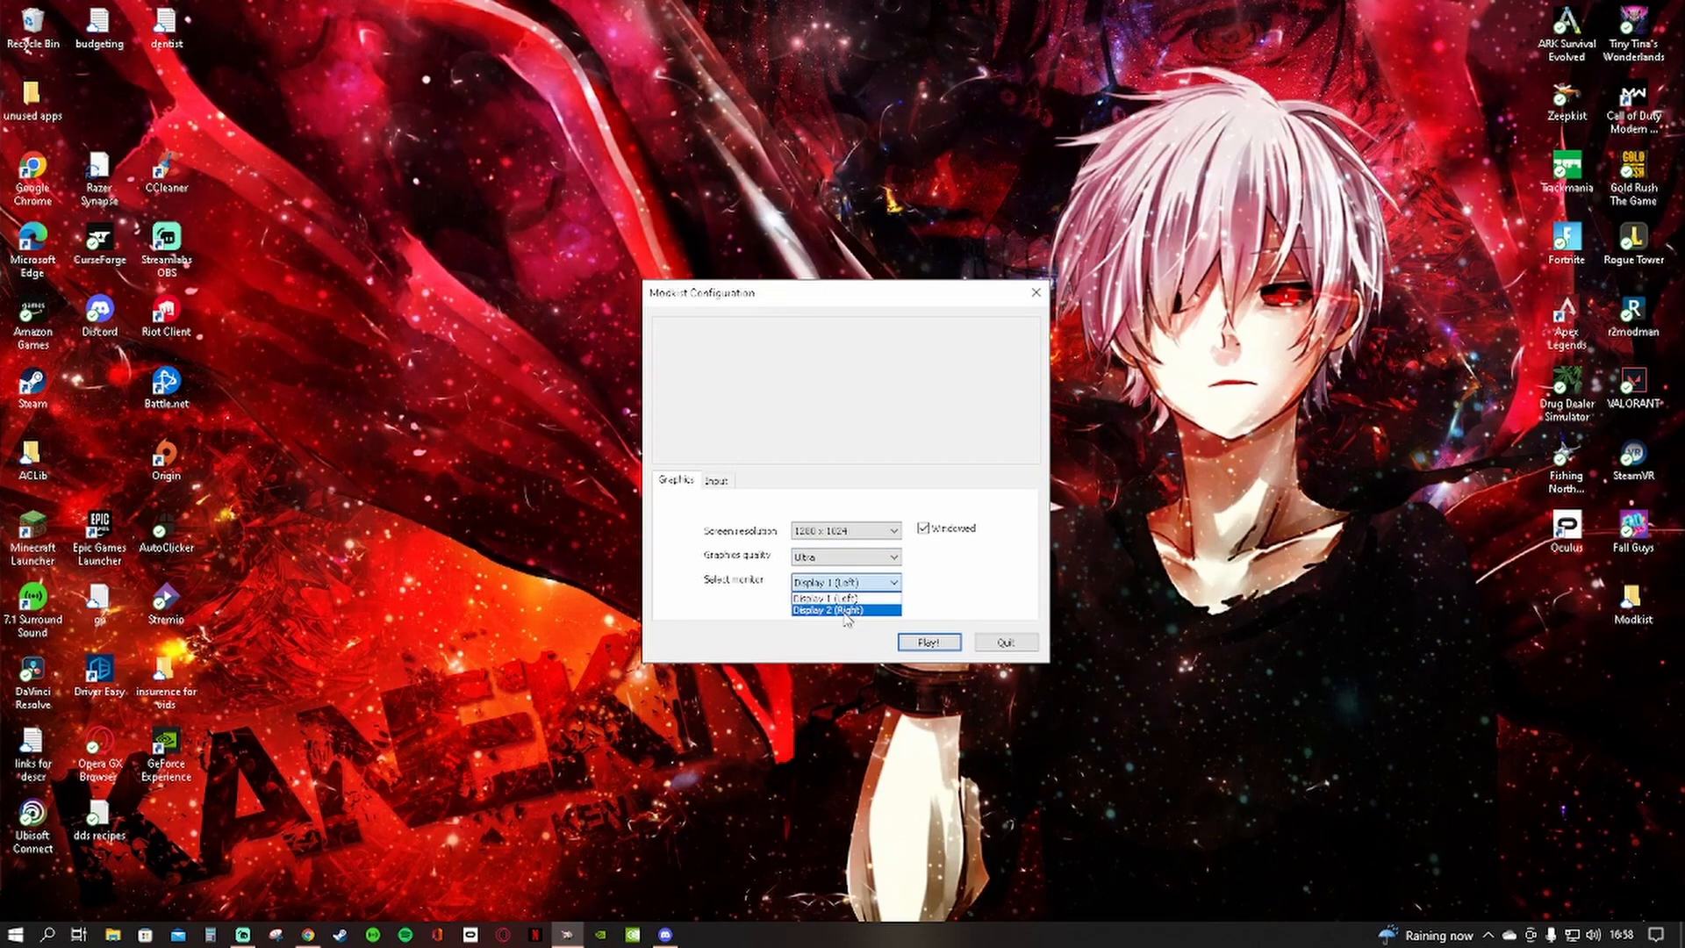
pyautogui.click(955, 546)
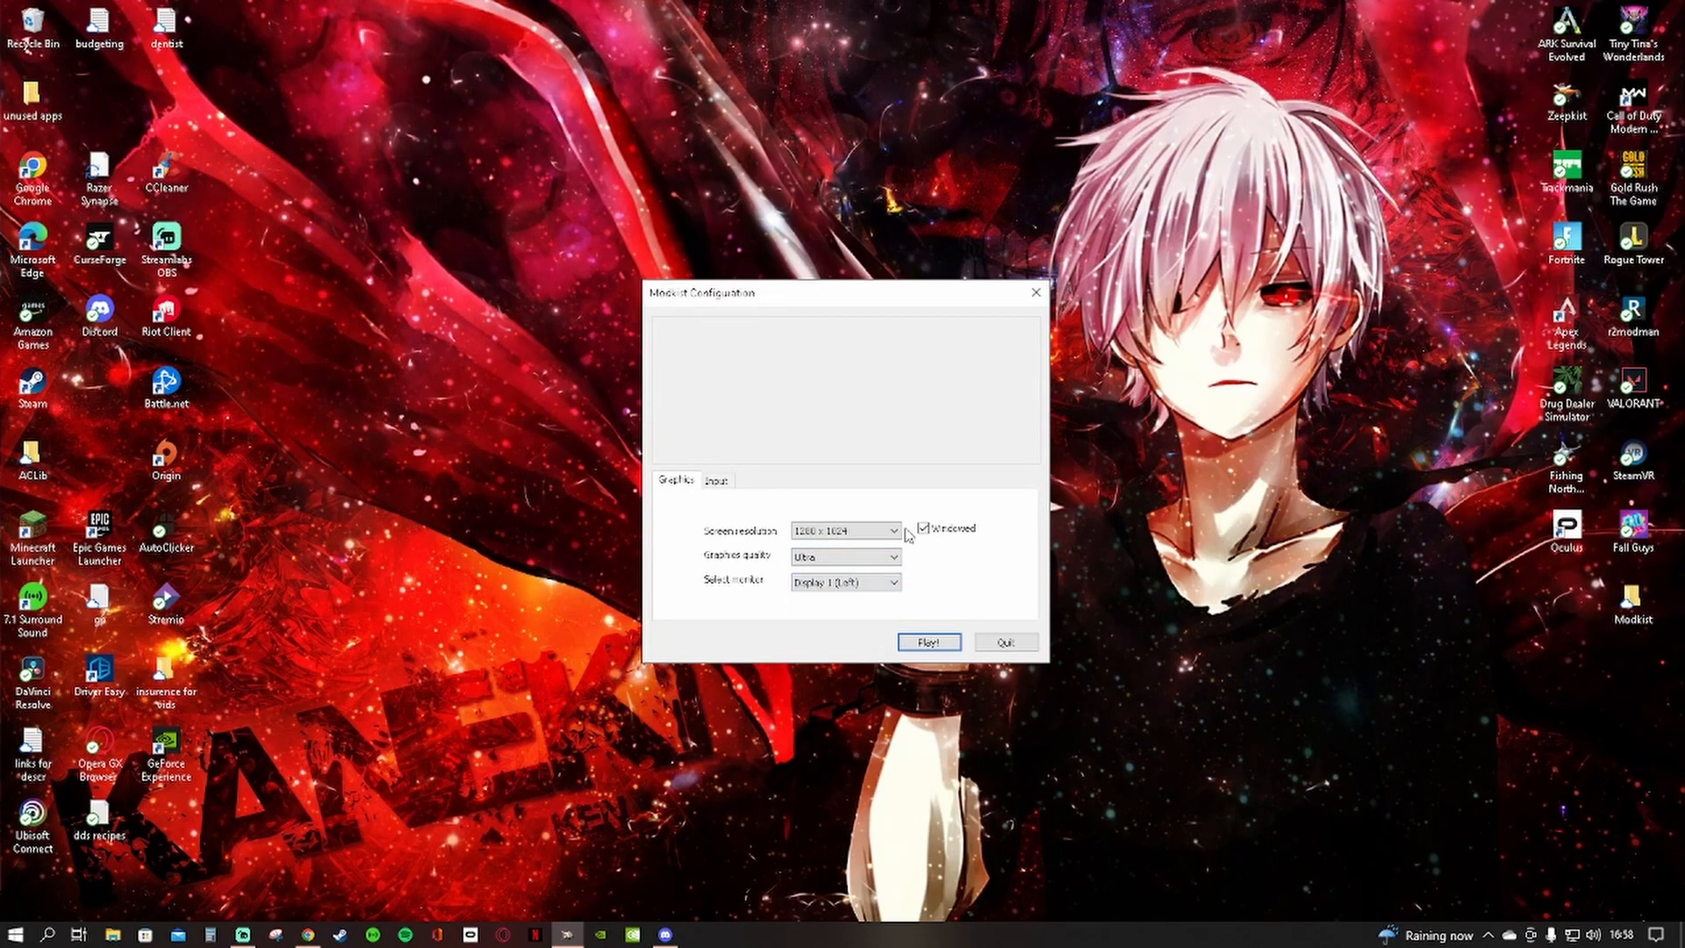
# Check the input bindings in the Modkist configuration and start the mod manager with the graphics settings
pyautogui.click(716, 481)
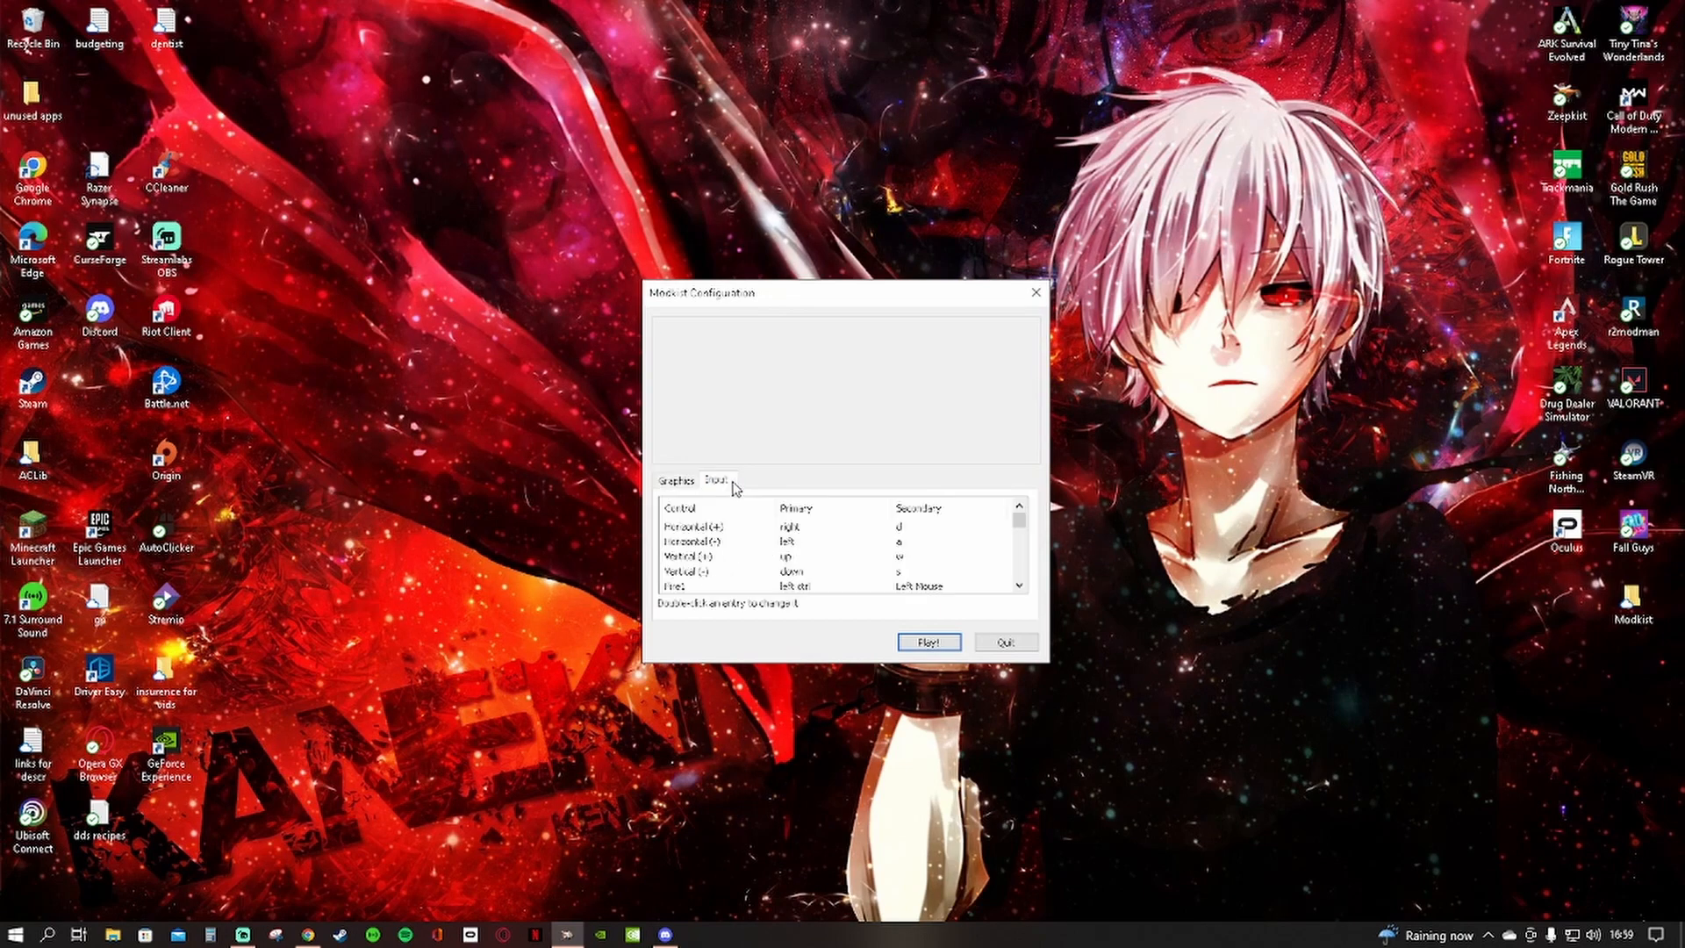
pyautogui.click(677, 483)
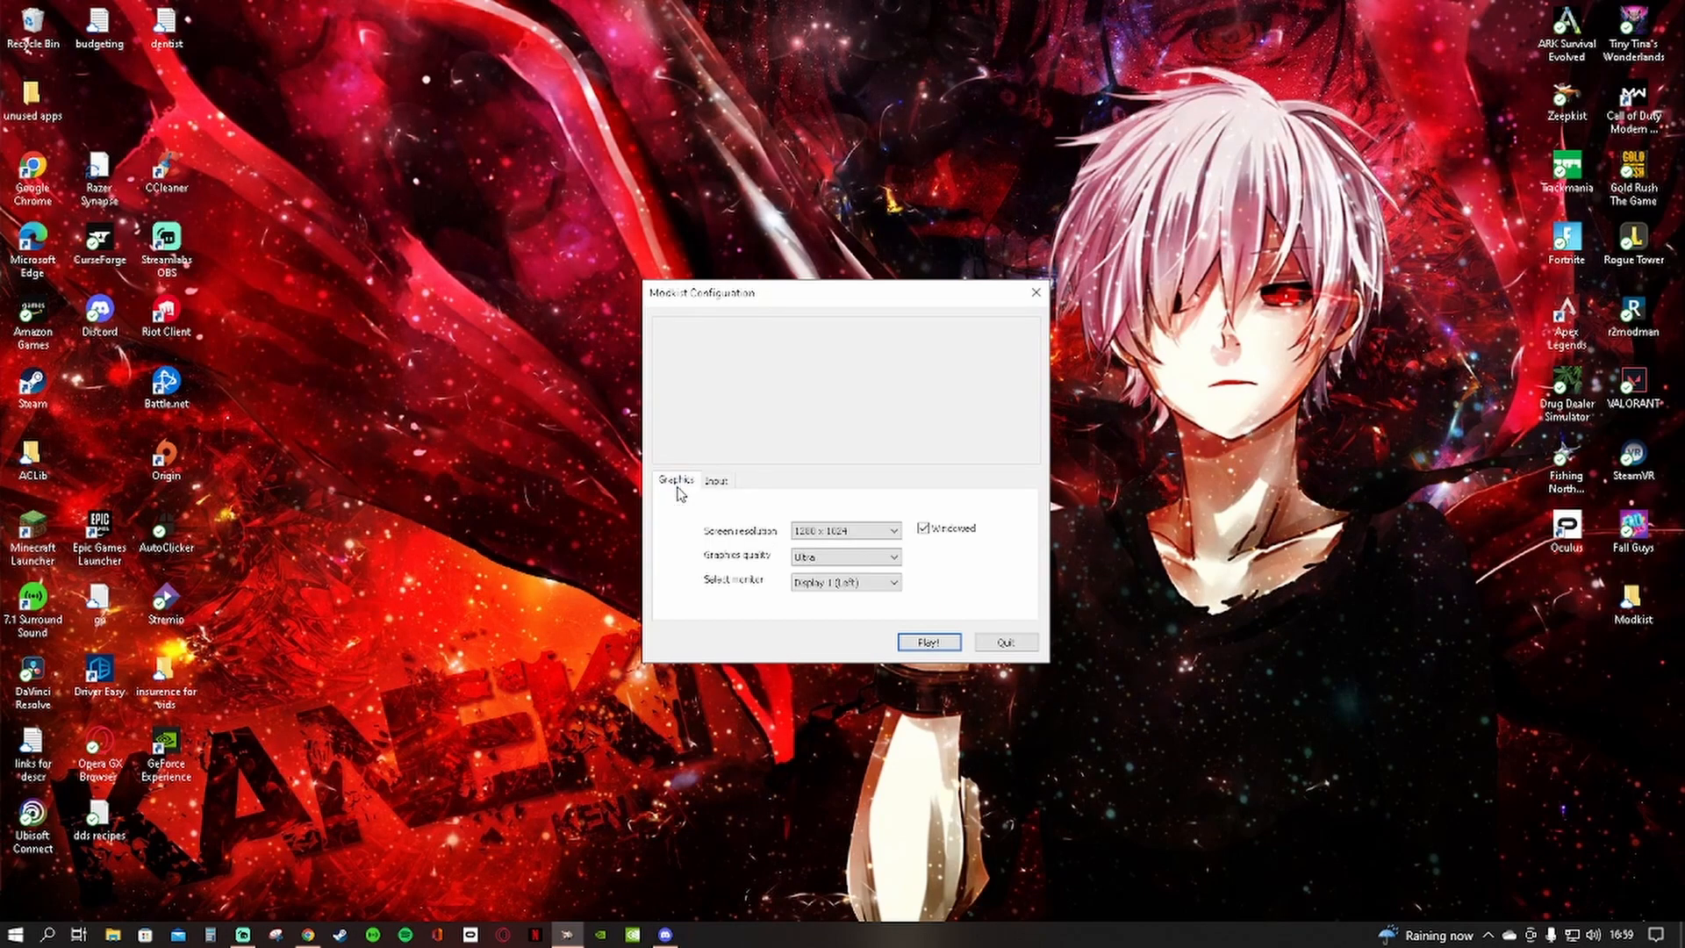
pyautogui.click(916, 649)
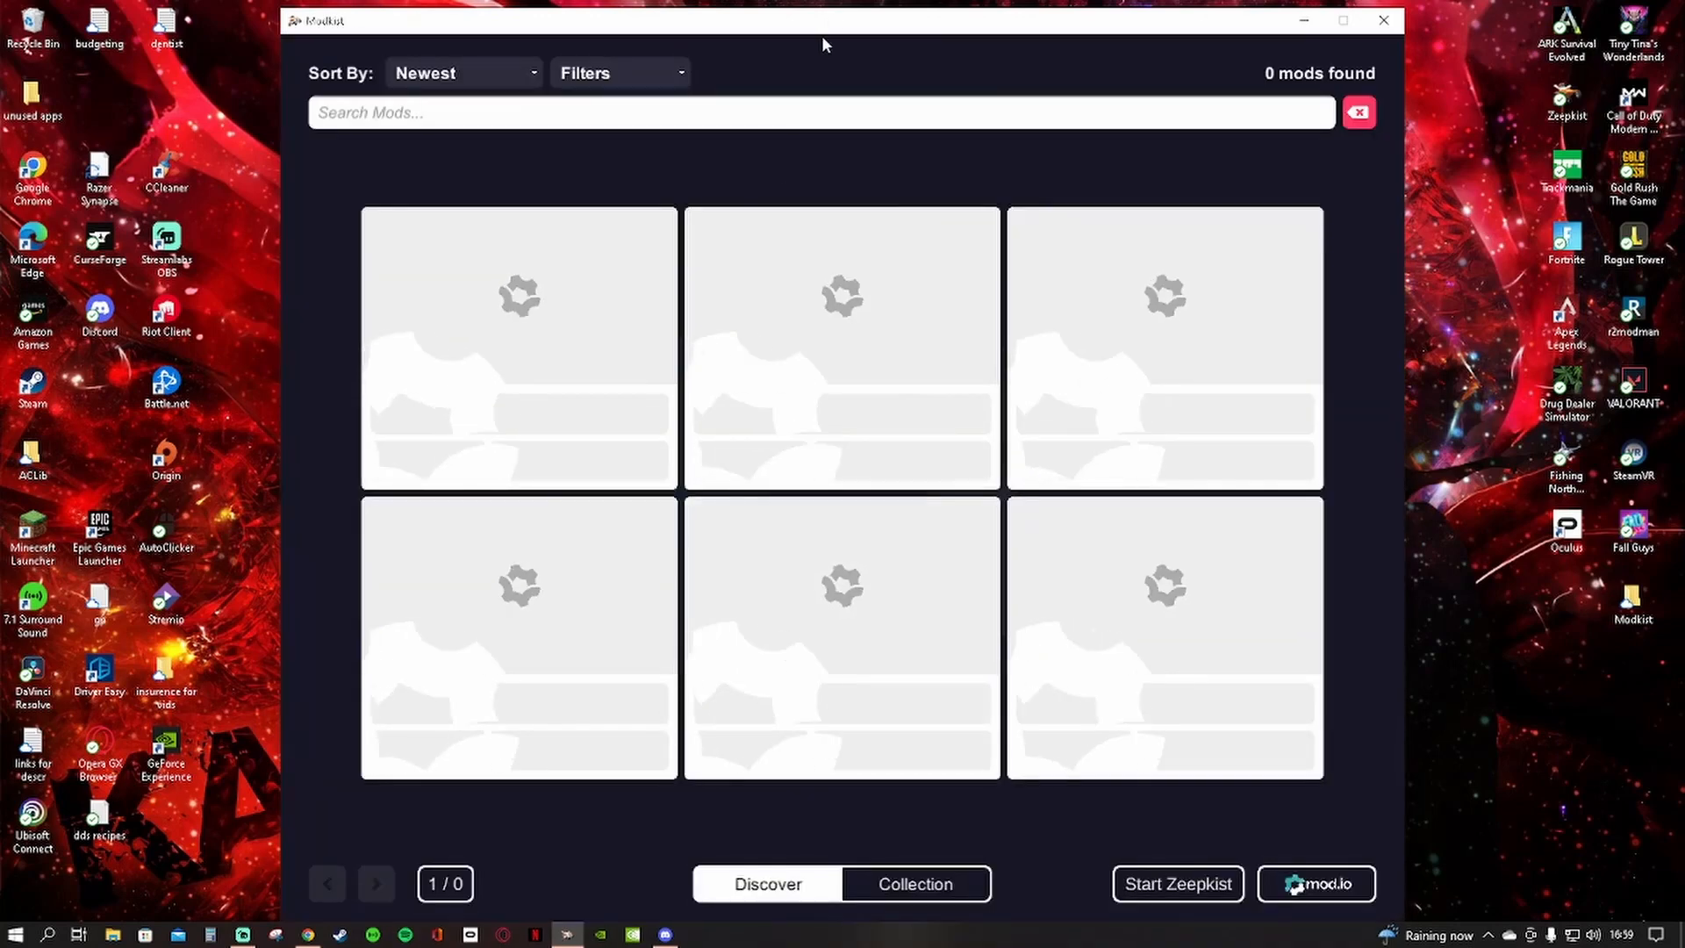
# Reposition the Modkist window slightly and browse the newest mods through page 4 of the Discover list
pyautogui.moveTo(832, 14); pyautogui.dragTo(836, 7)
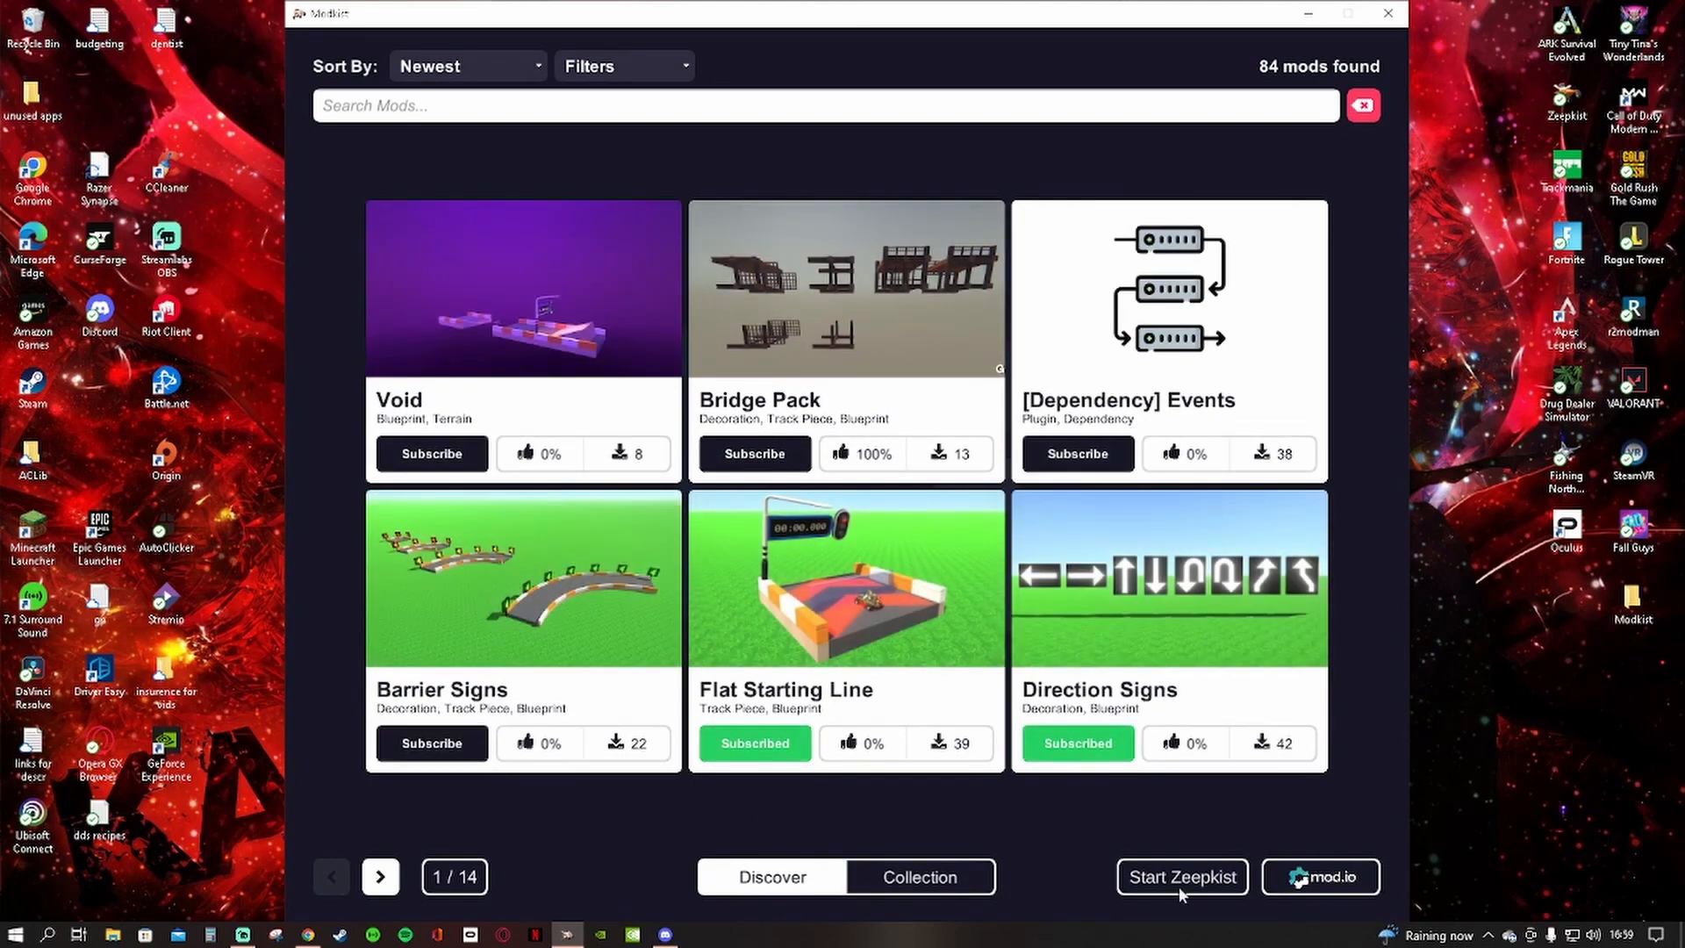
pyautogui.click(380, 877)
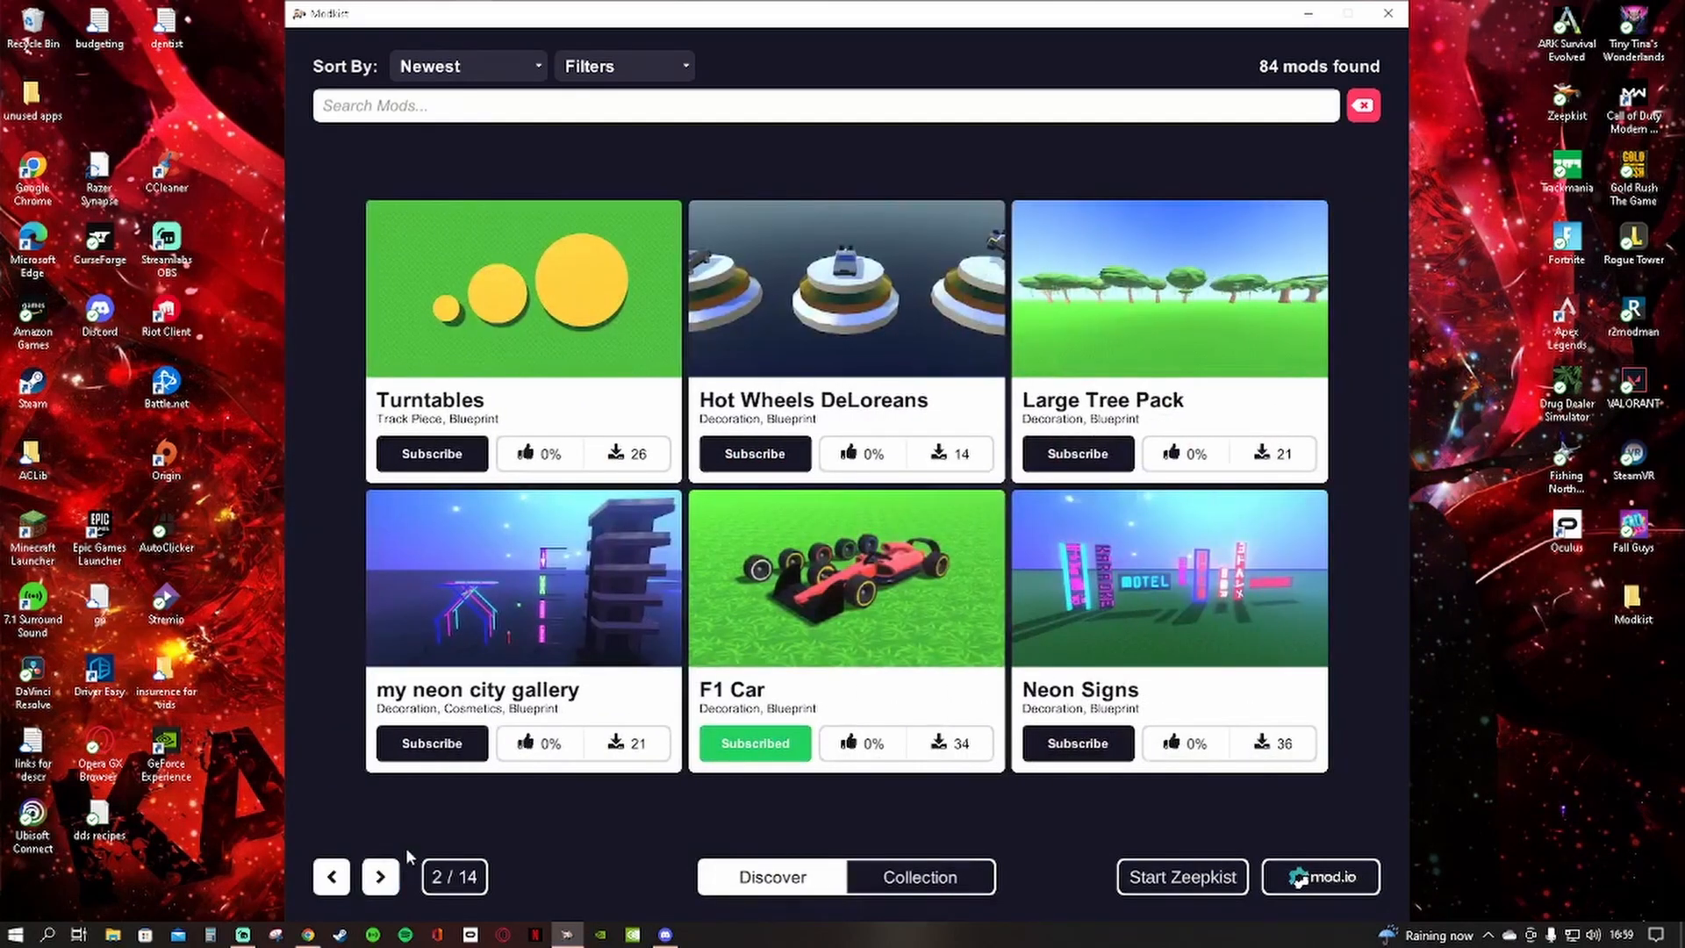
pyautogui.click(377, 889)
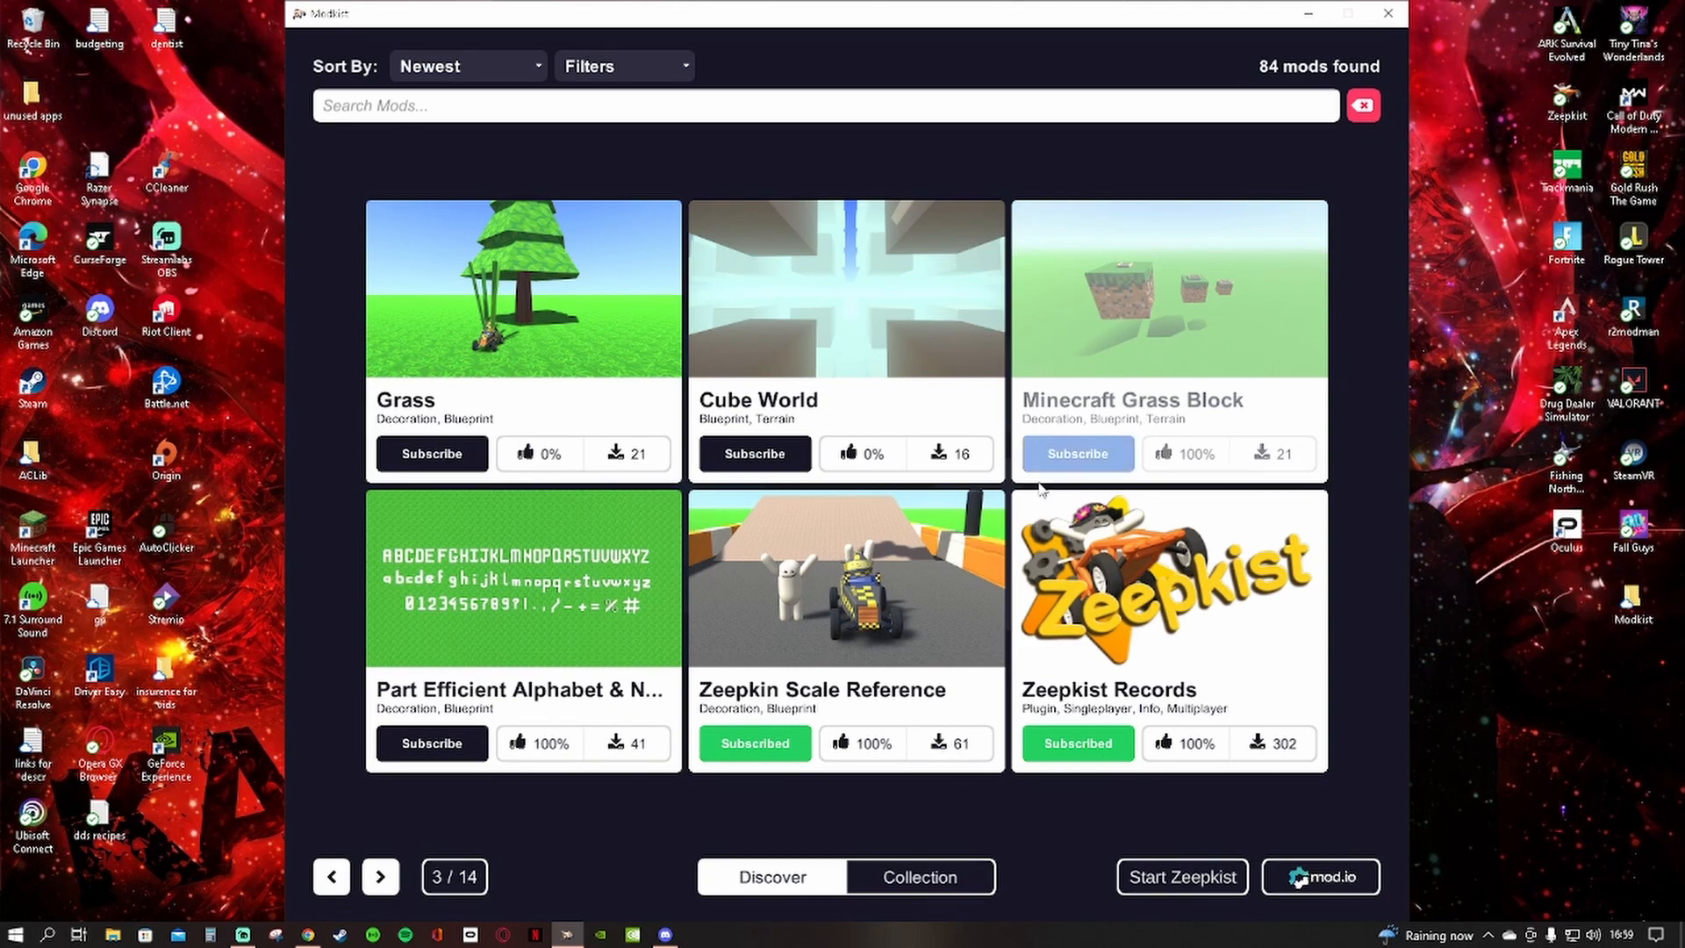
pyautogui.click(369, 879)
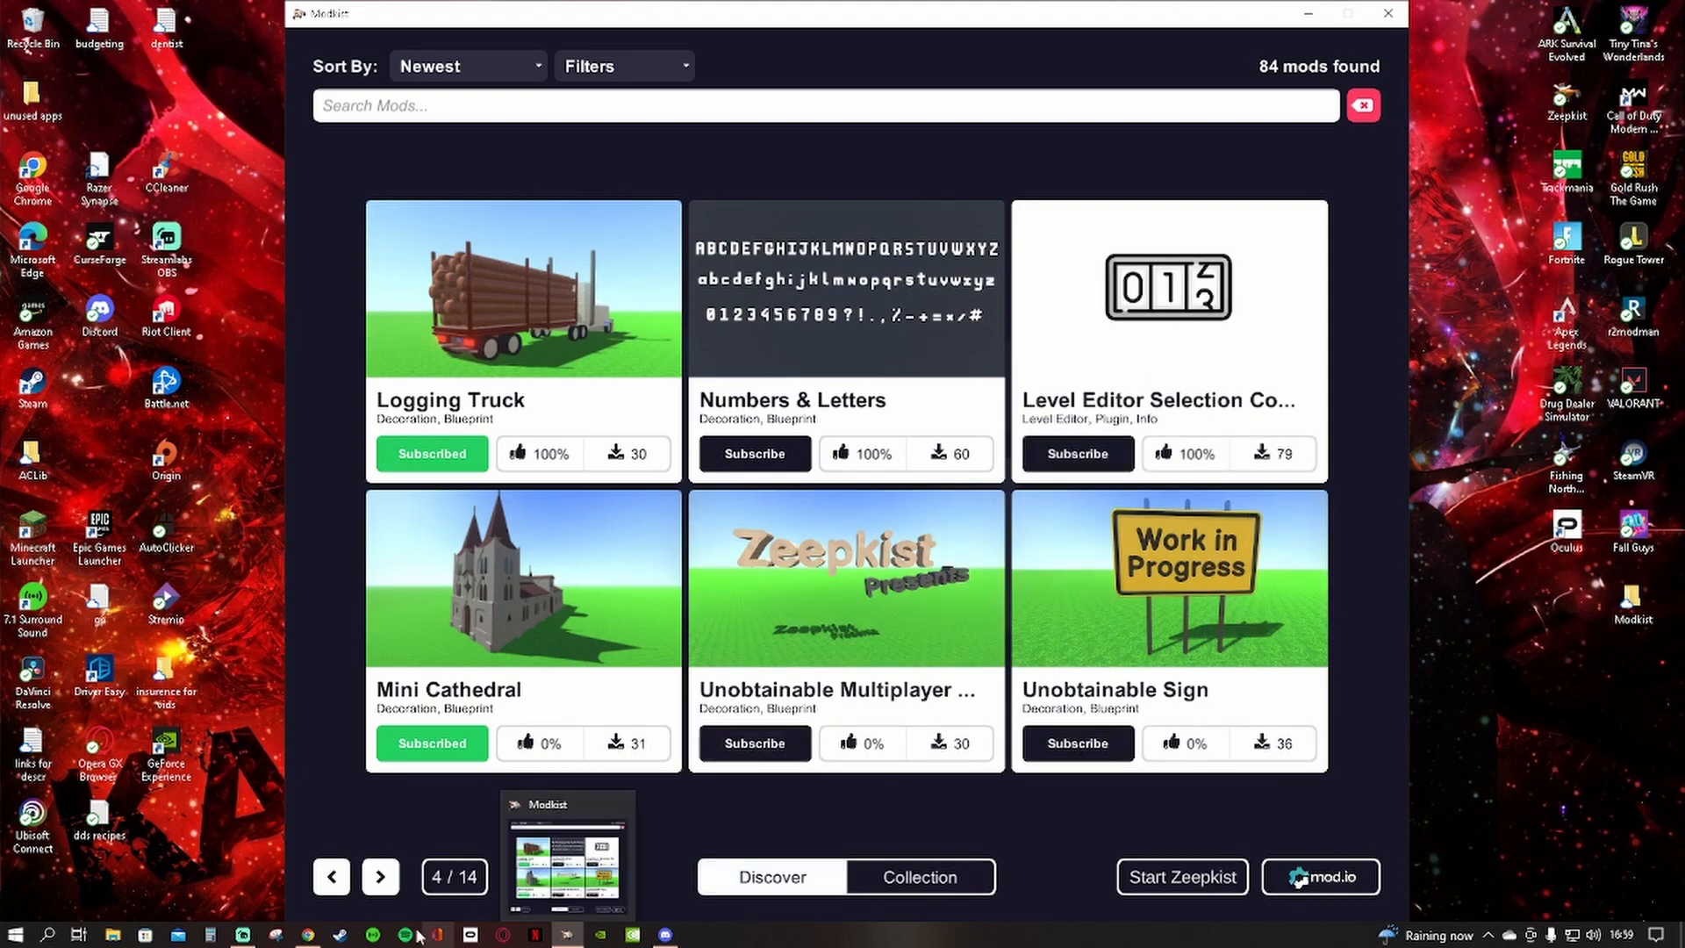
# Browse the newest mods in the Discover list from page 5 through page 9
pyautogui.click(378, 876)
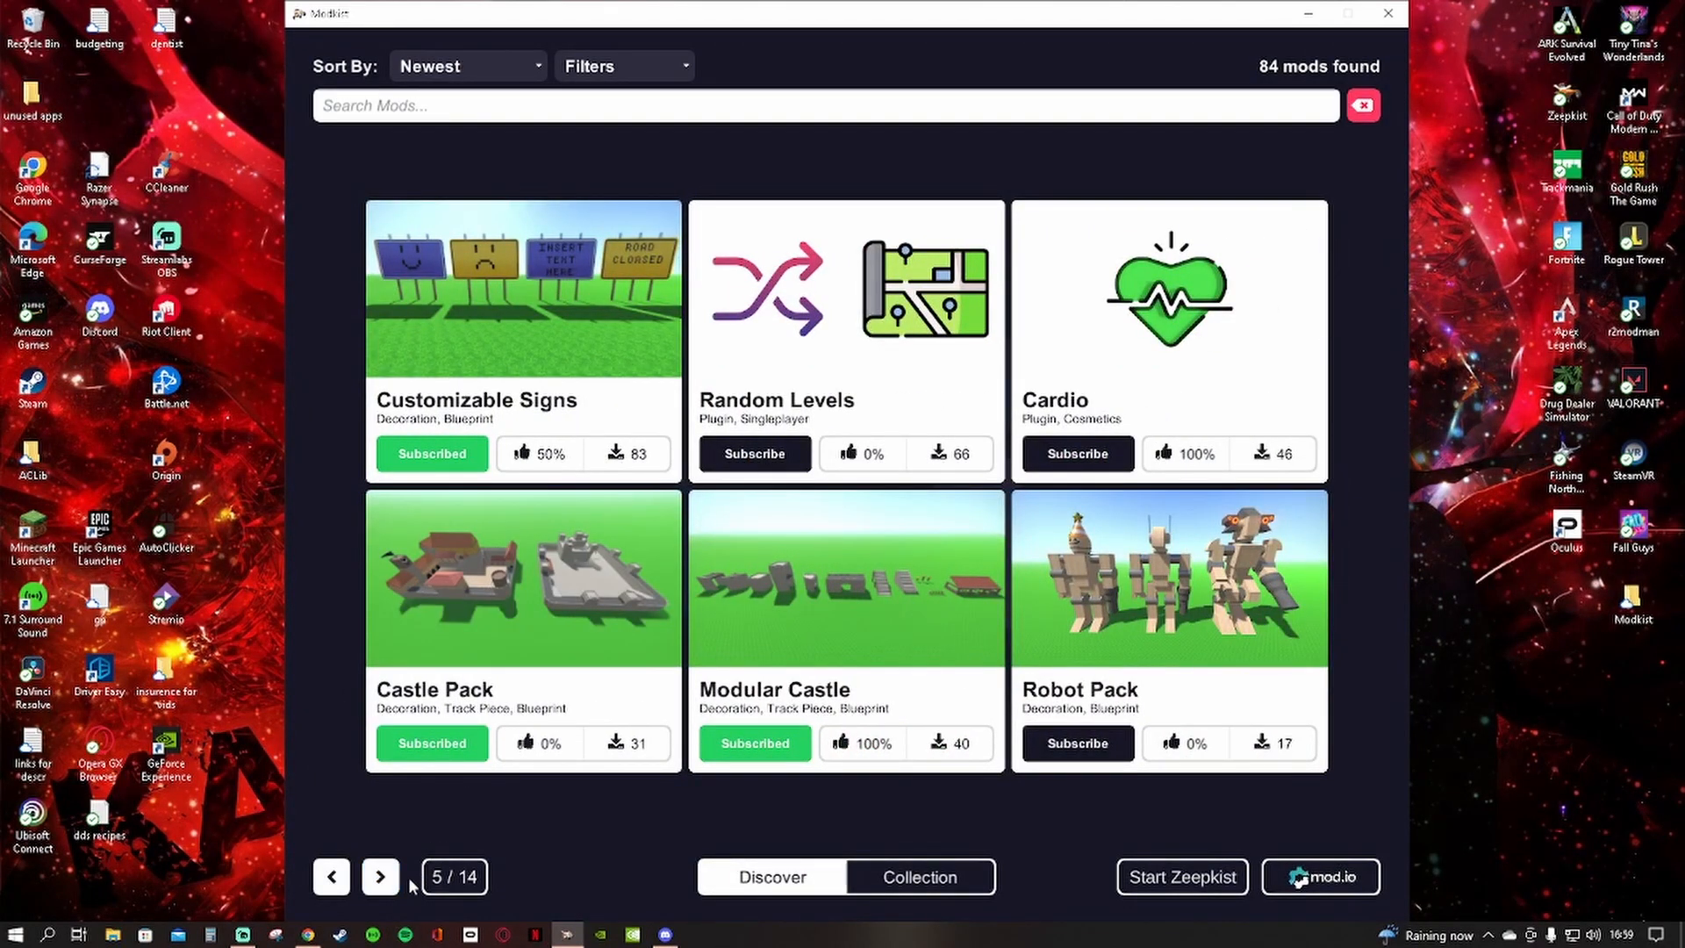
pyautogui.click(377, 876)
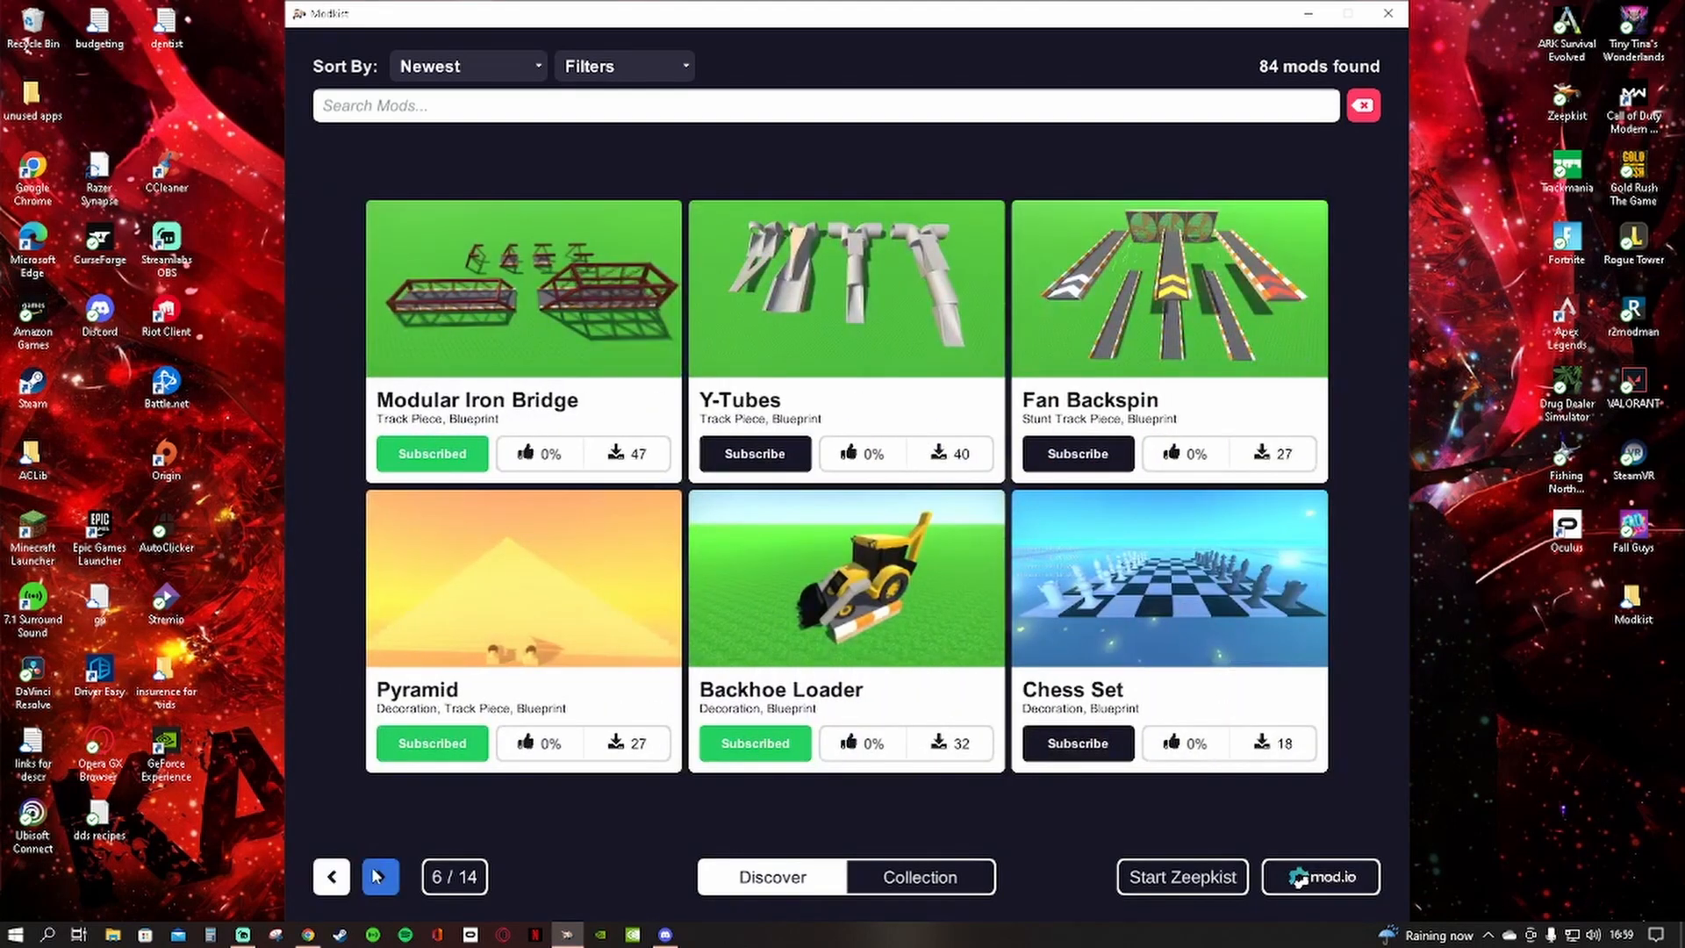
pyautogui.click(377, 876)
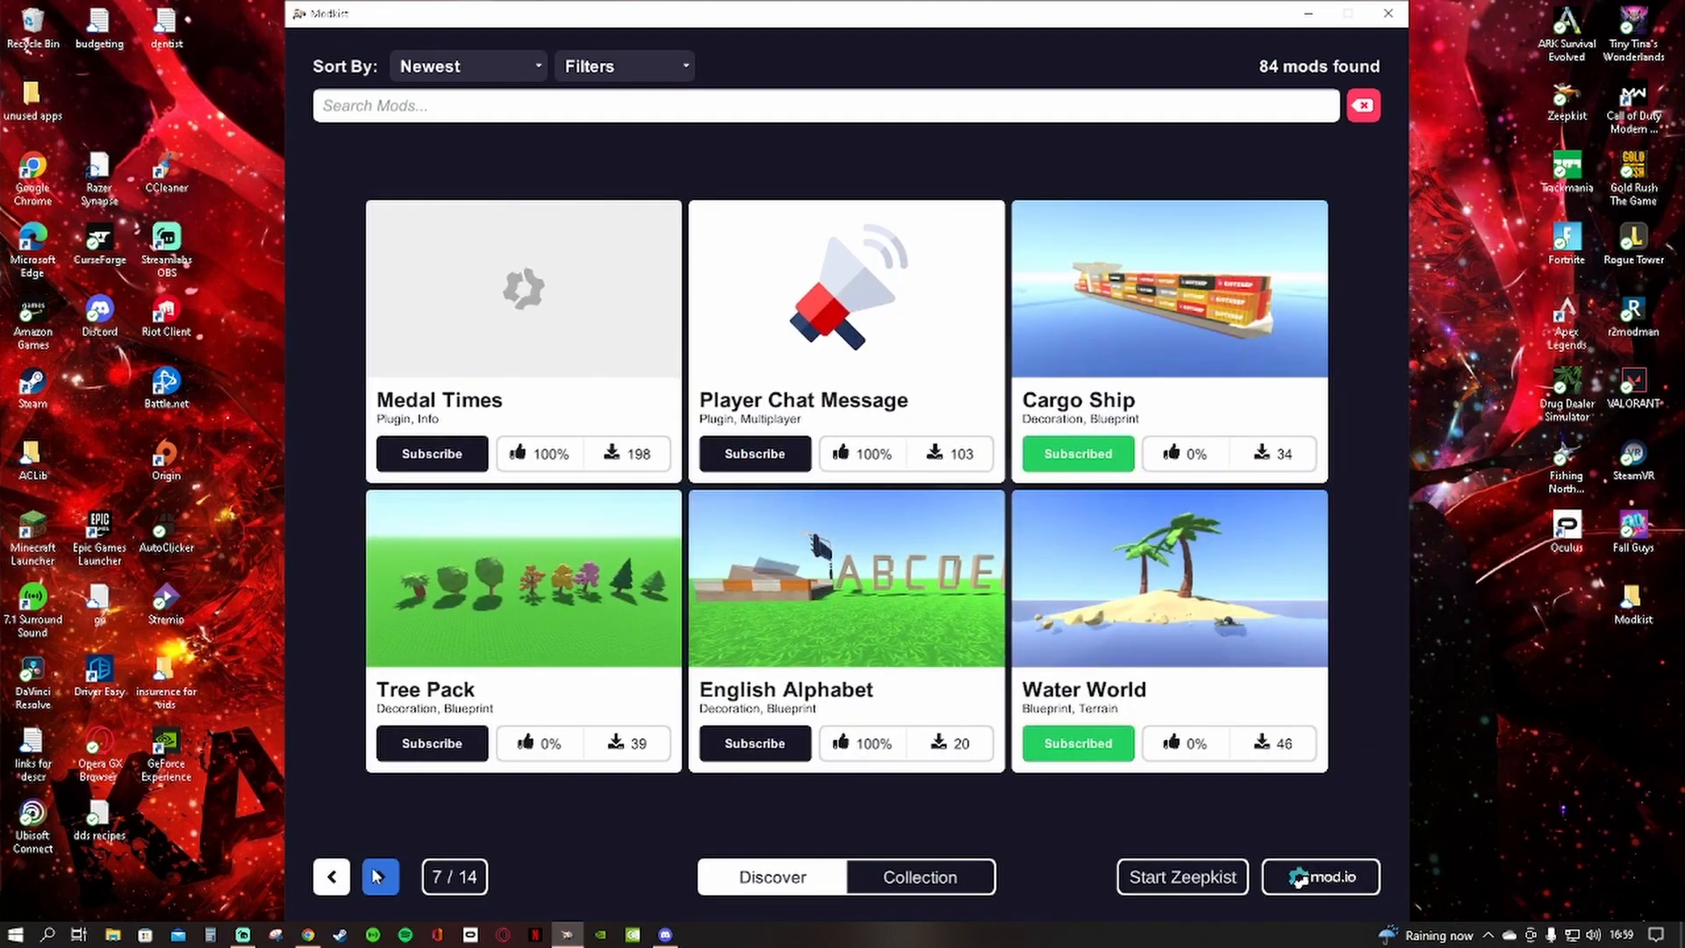
pyautogui.click(377, 876)
pyautogui.click(377, 876)
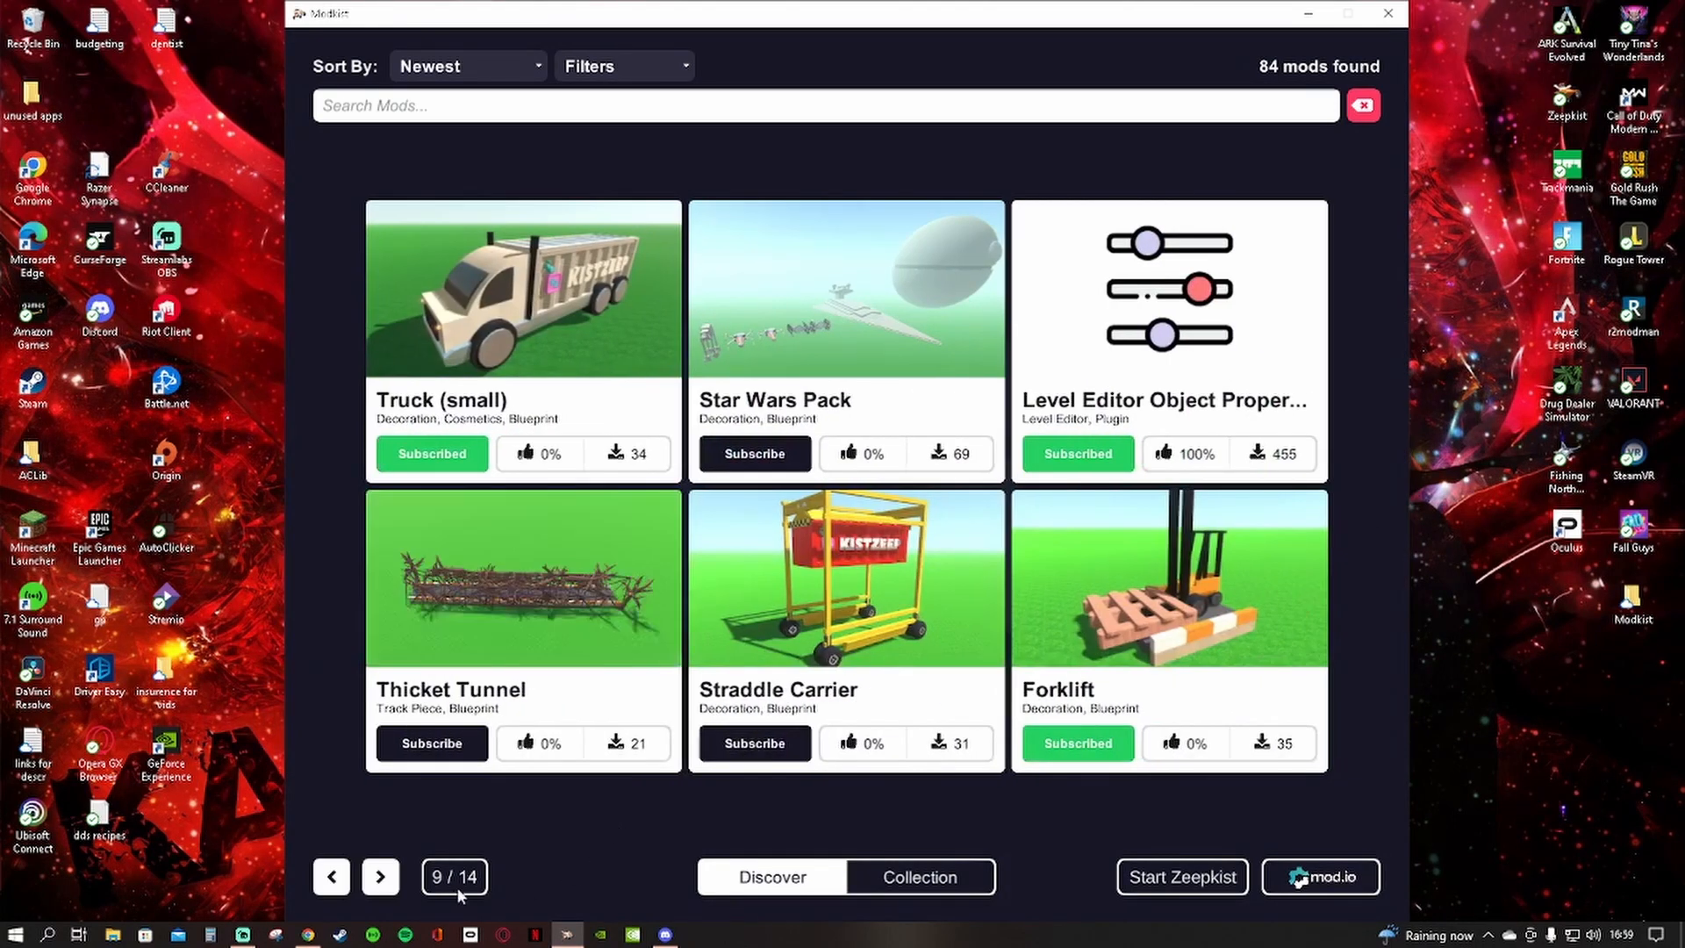
# Show the collection of subscribed mods and read the details of Level Editor Trails
pyautogui.click(913, 875)
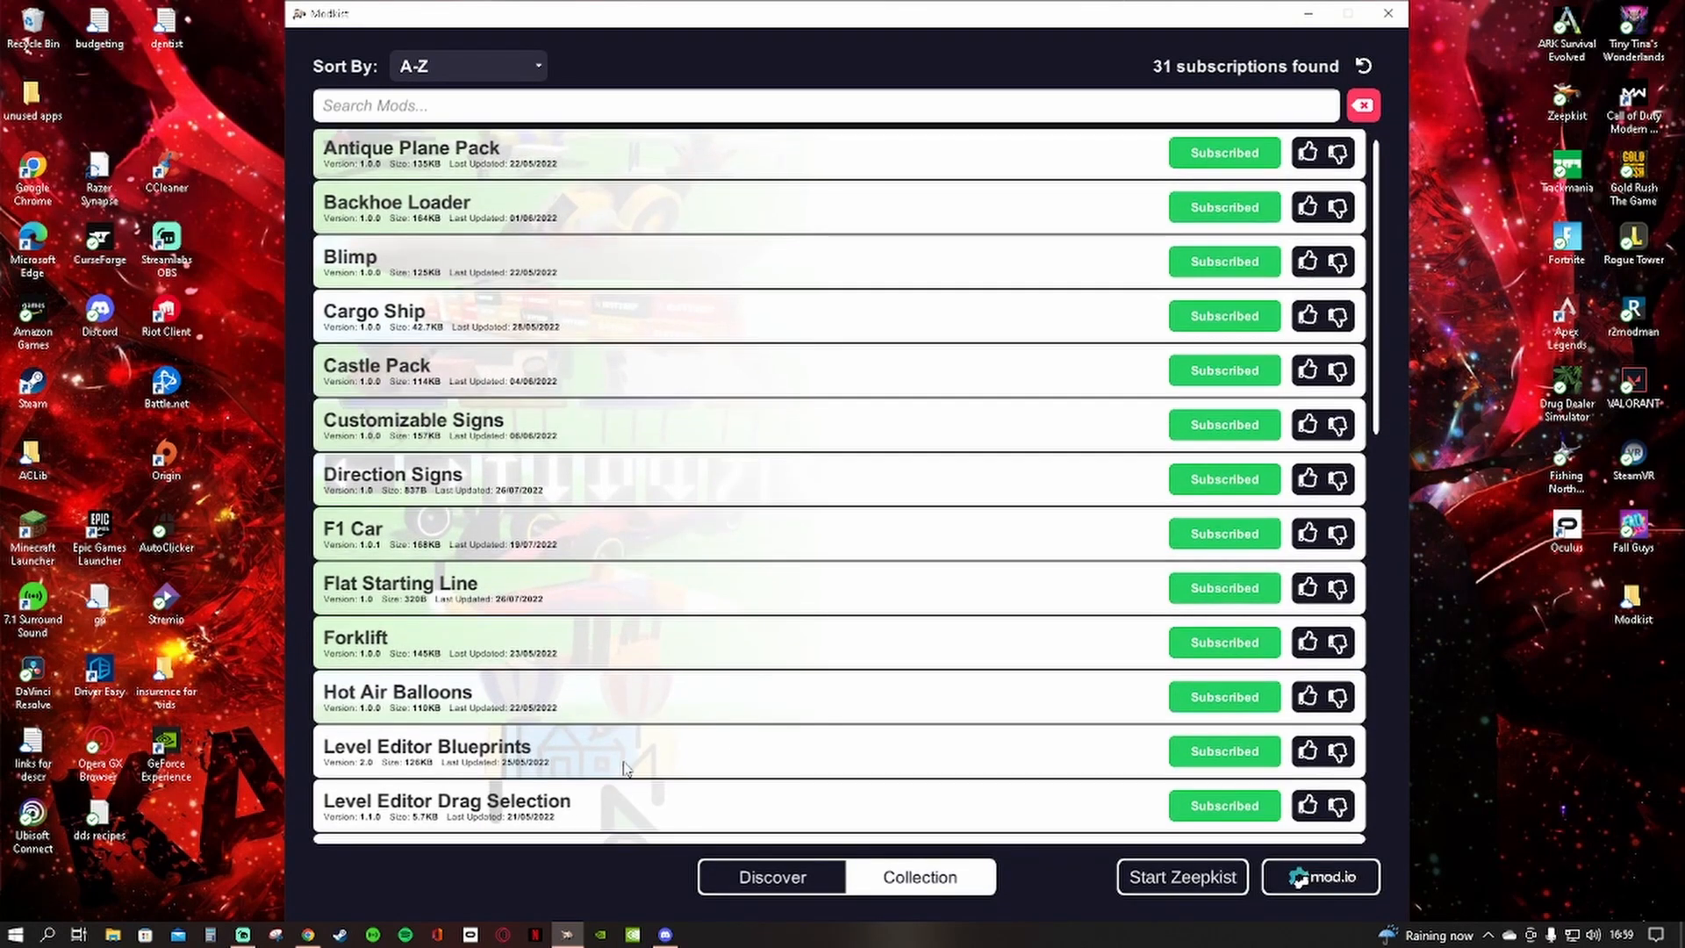
pyautogui.scroll(-1, 770, 767)
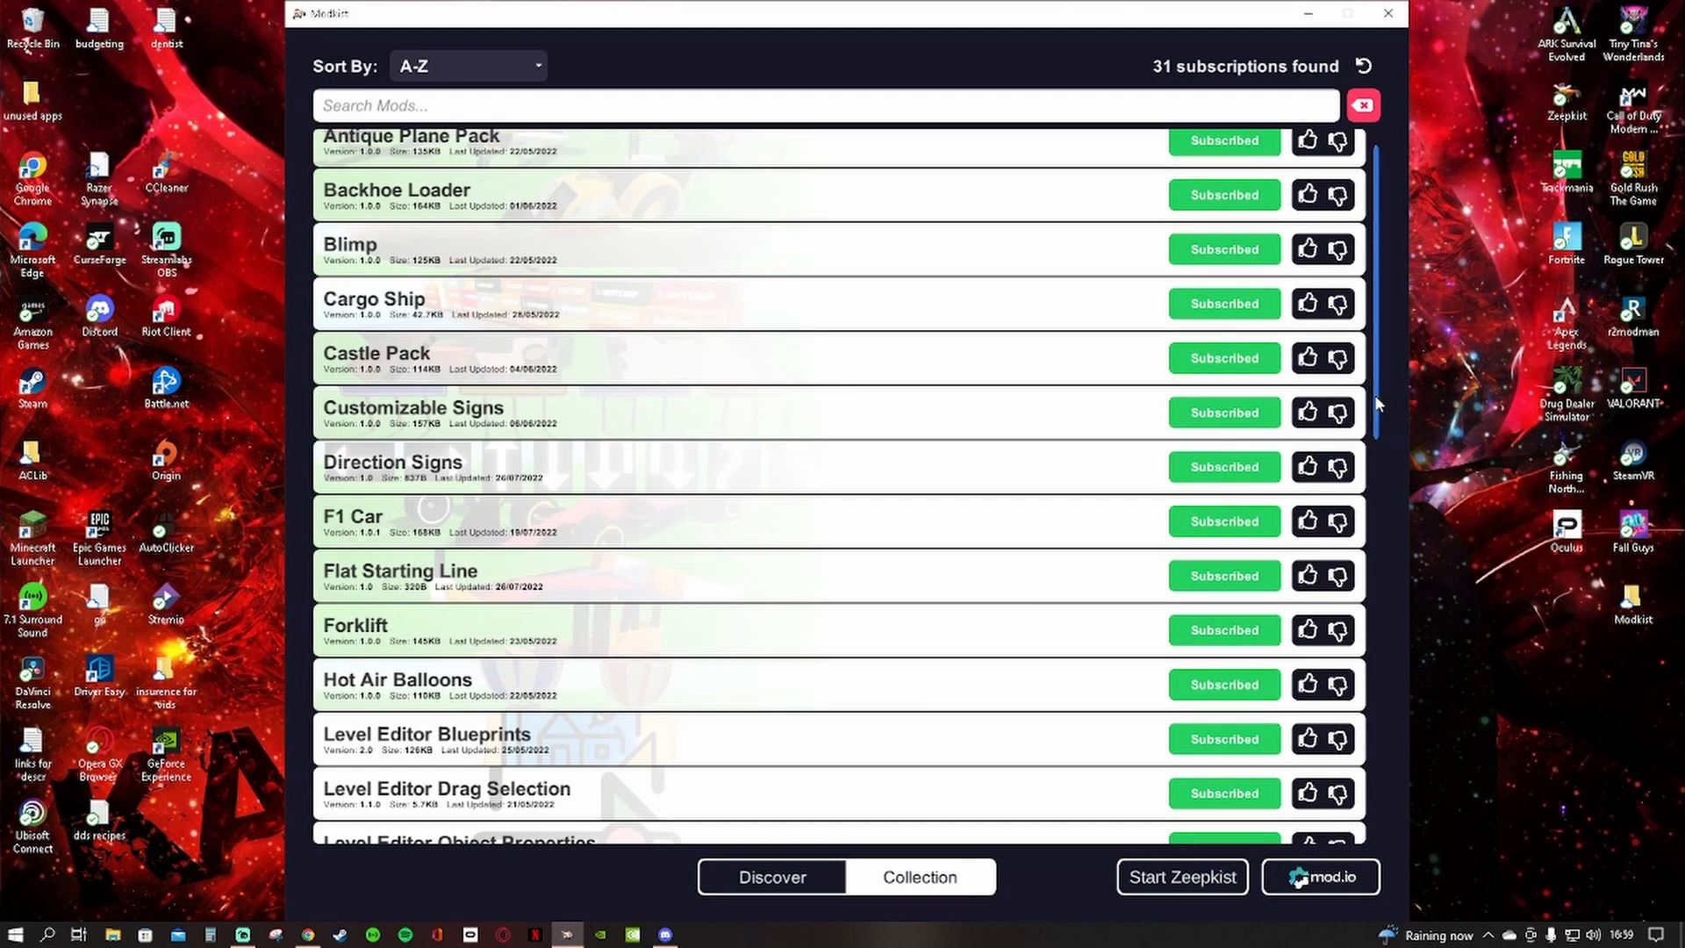
pyautogui.moveTo(1374, 402); pyautogui.dragTo(1384, 514)
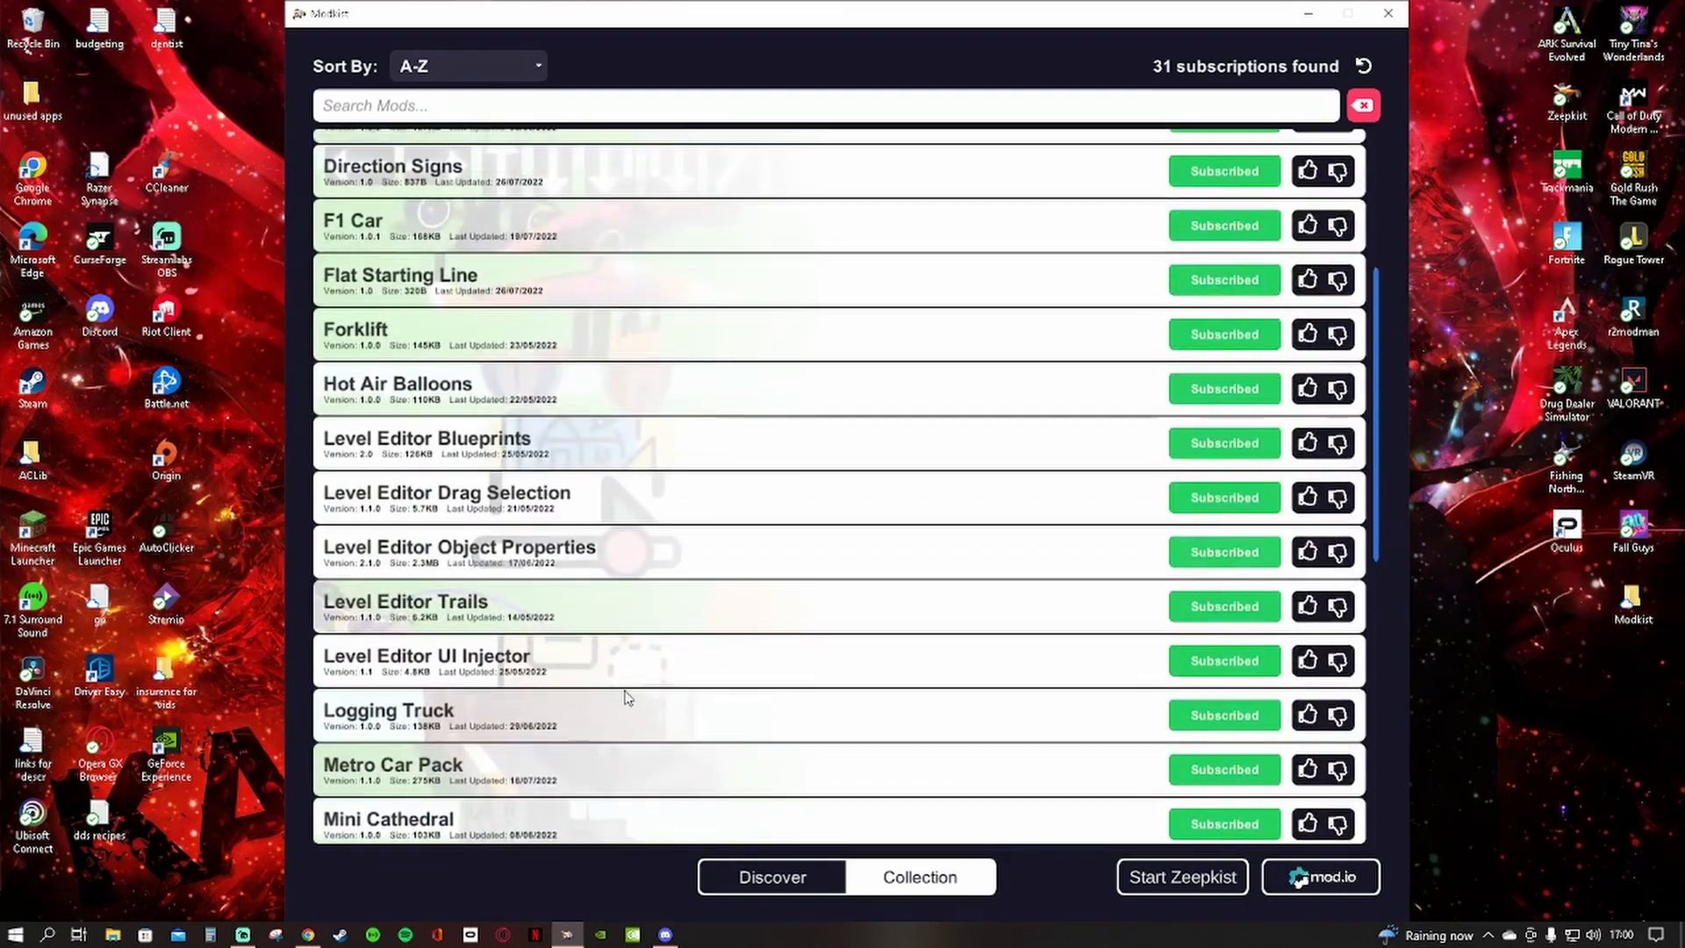
pyautogui.click(474, 617)
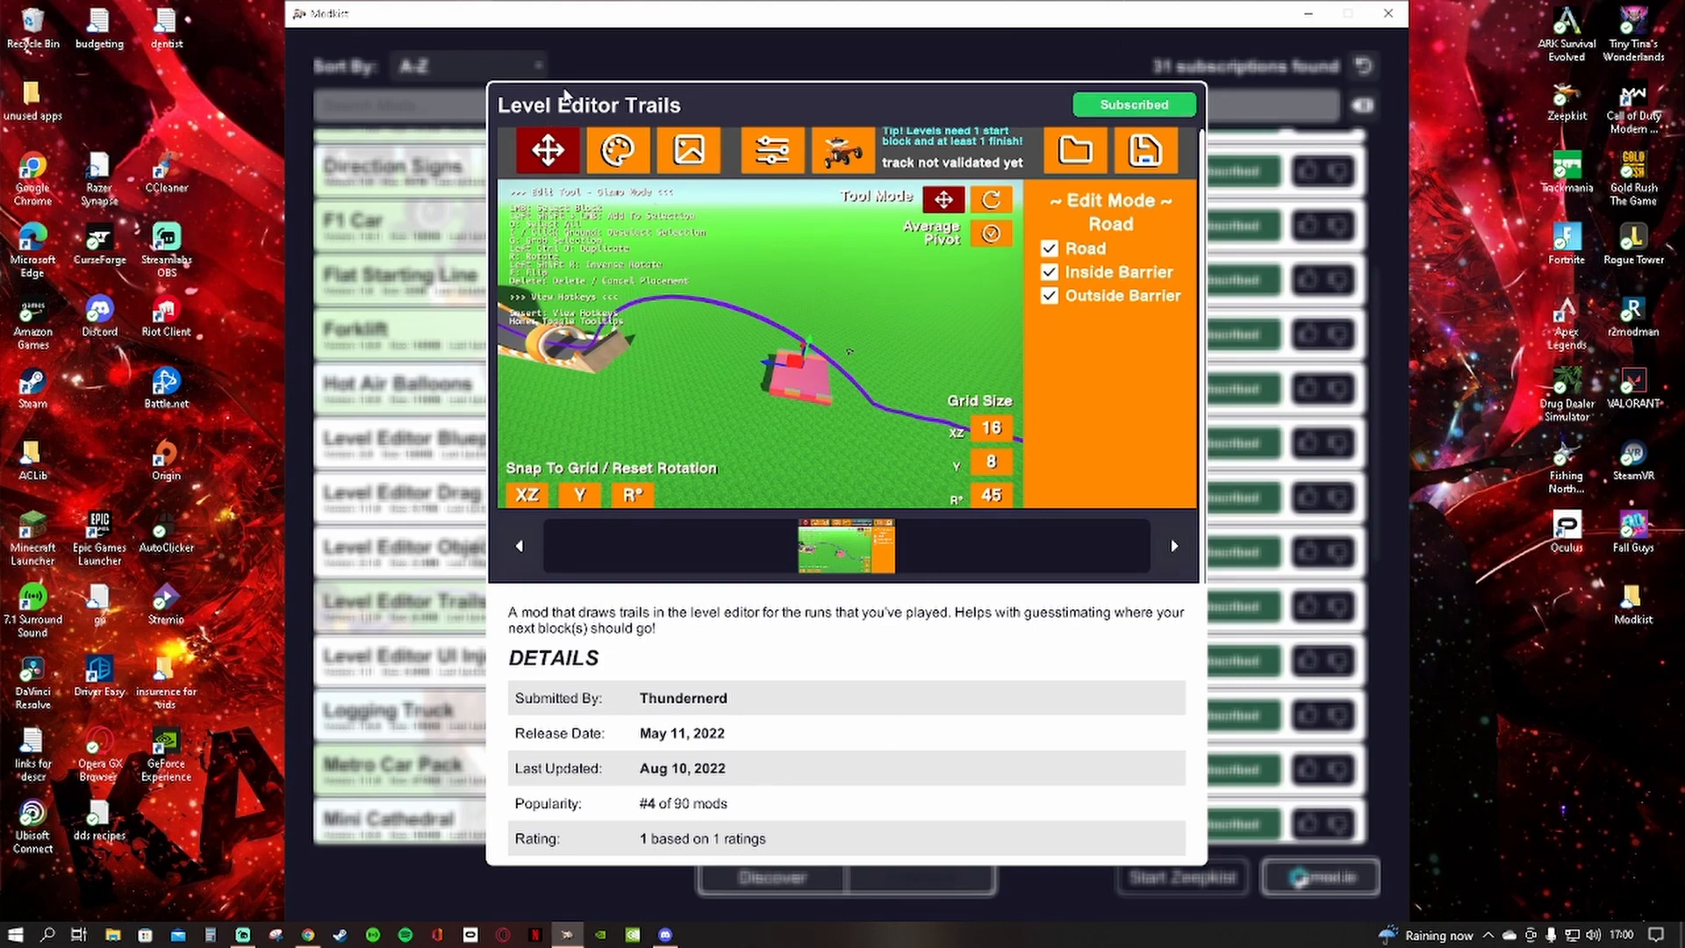
pyautogui.click(1041, 70)
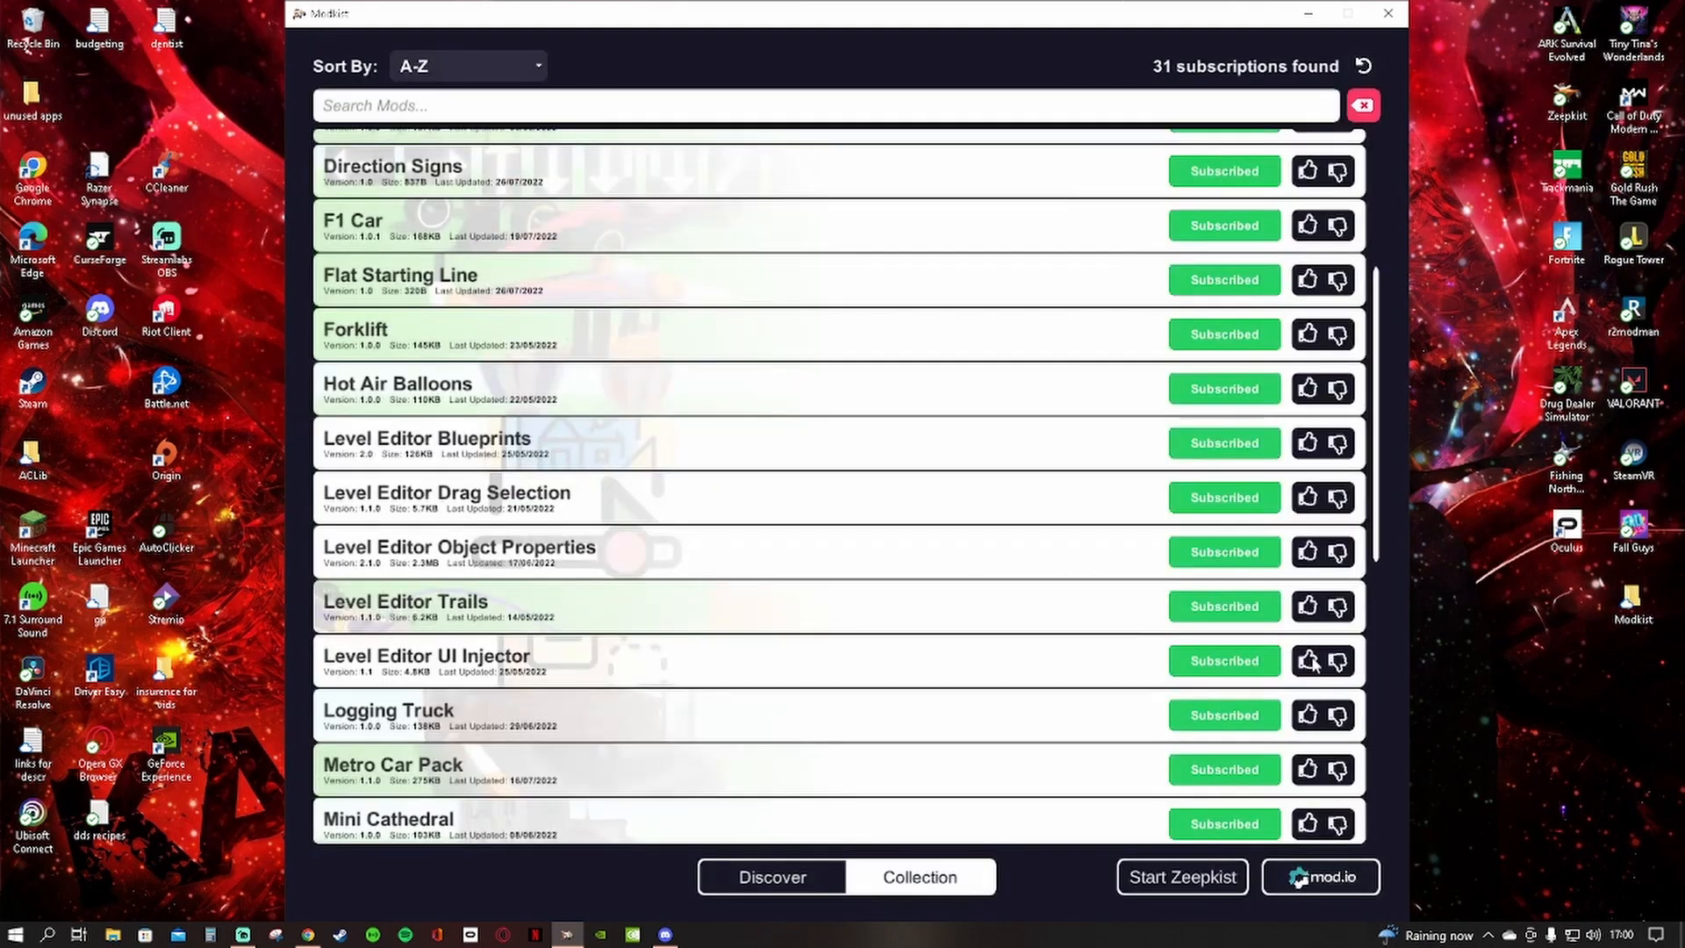
# Read the usage instructions and parameters of the Level Editor UI Injector mod, closing its details when done
pyautogui.click(406, 665)
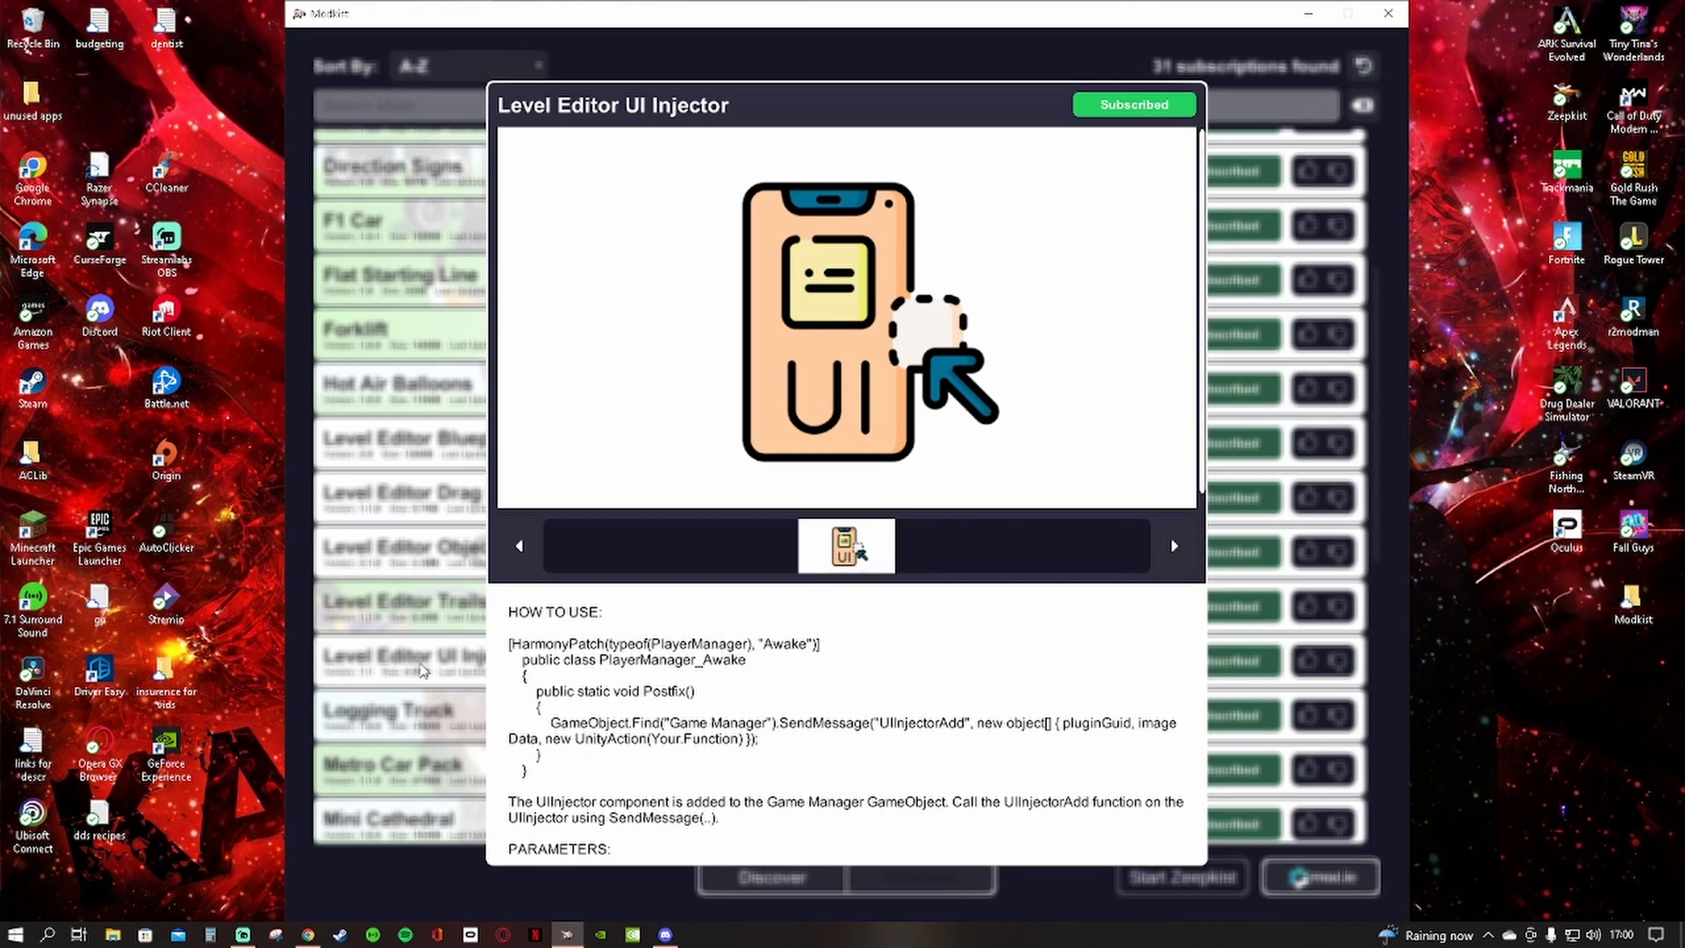
pyautogui.scroll(-2, 672, 724)
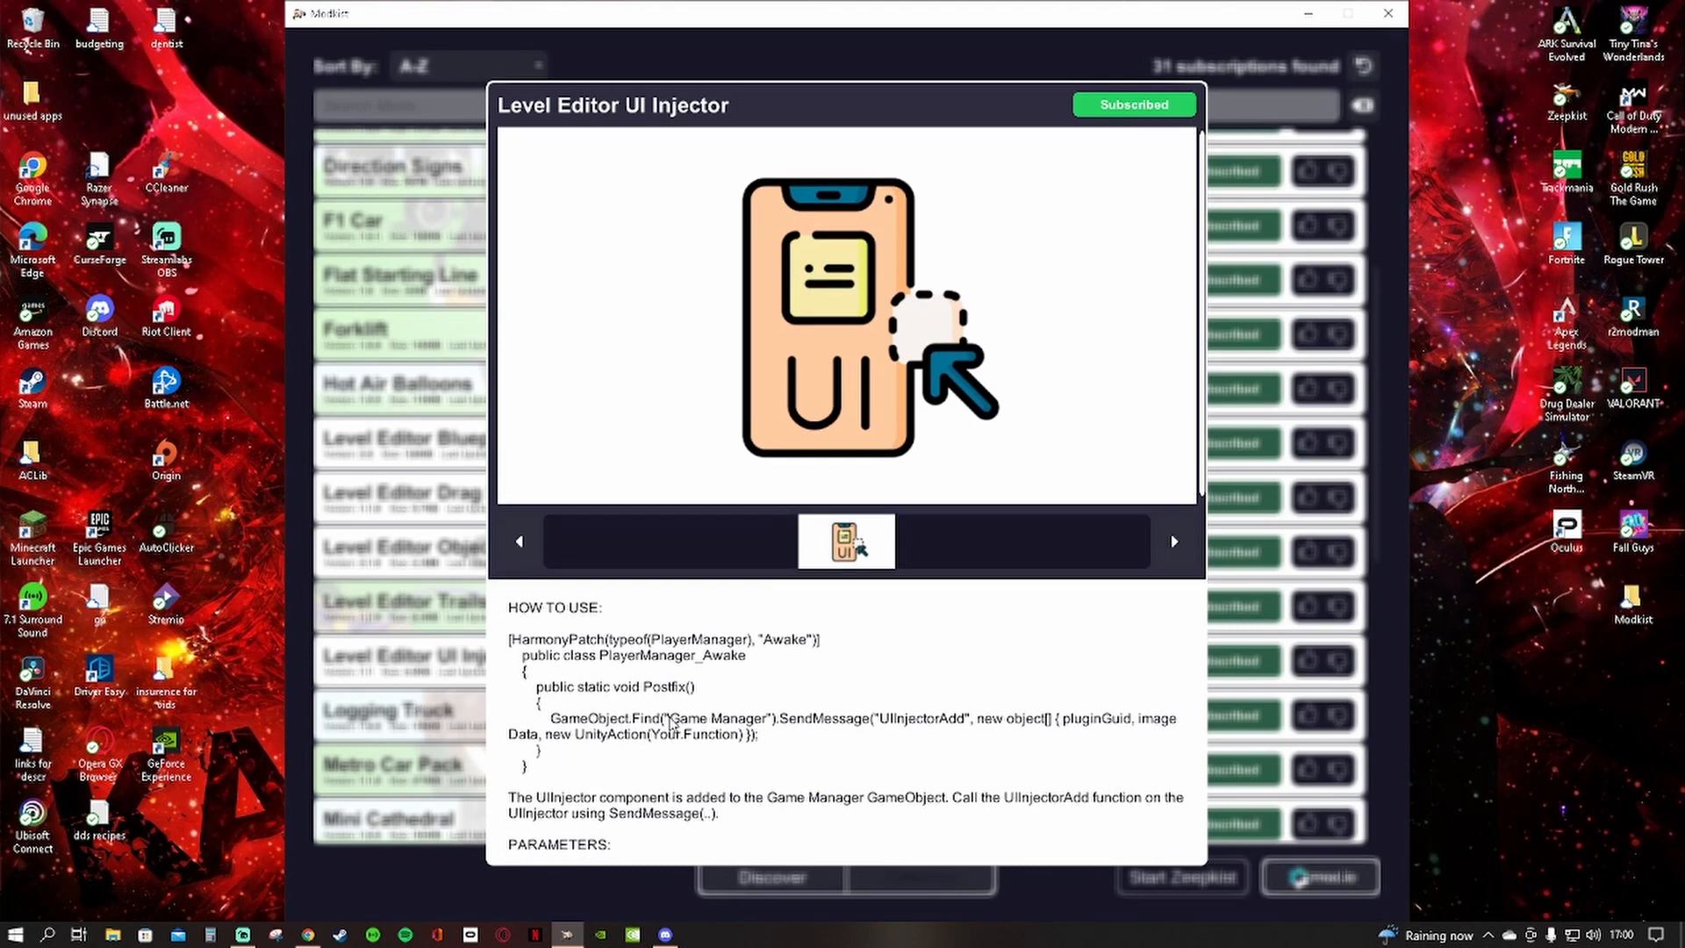
pyautogui.scroll(-2, 669, 744)
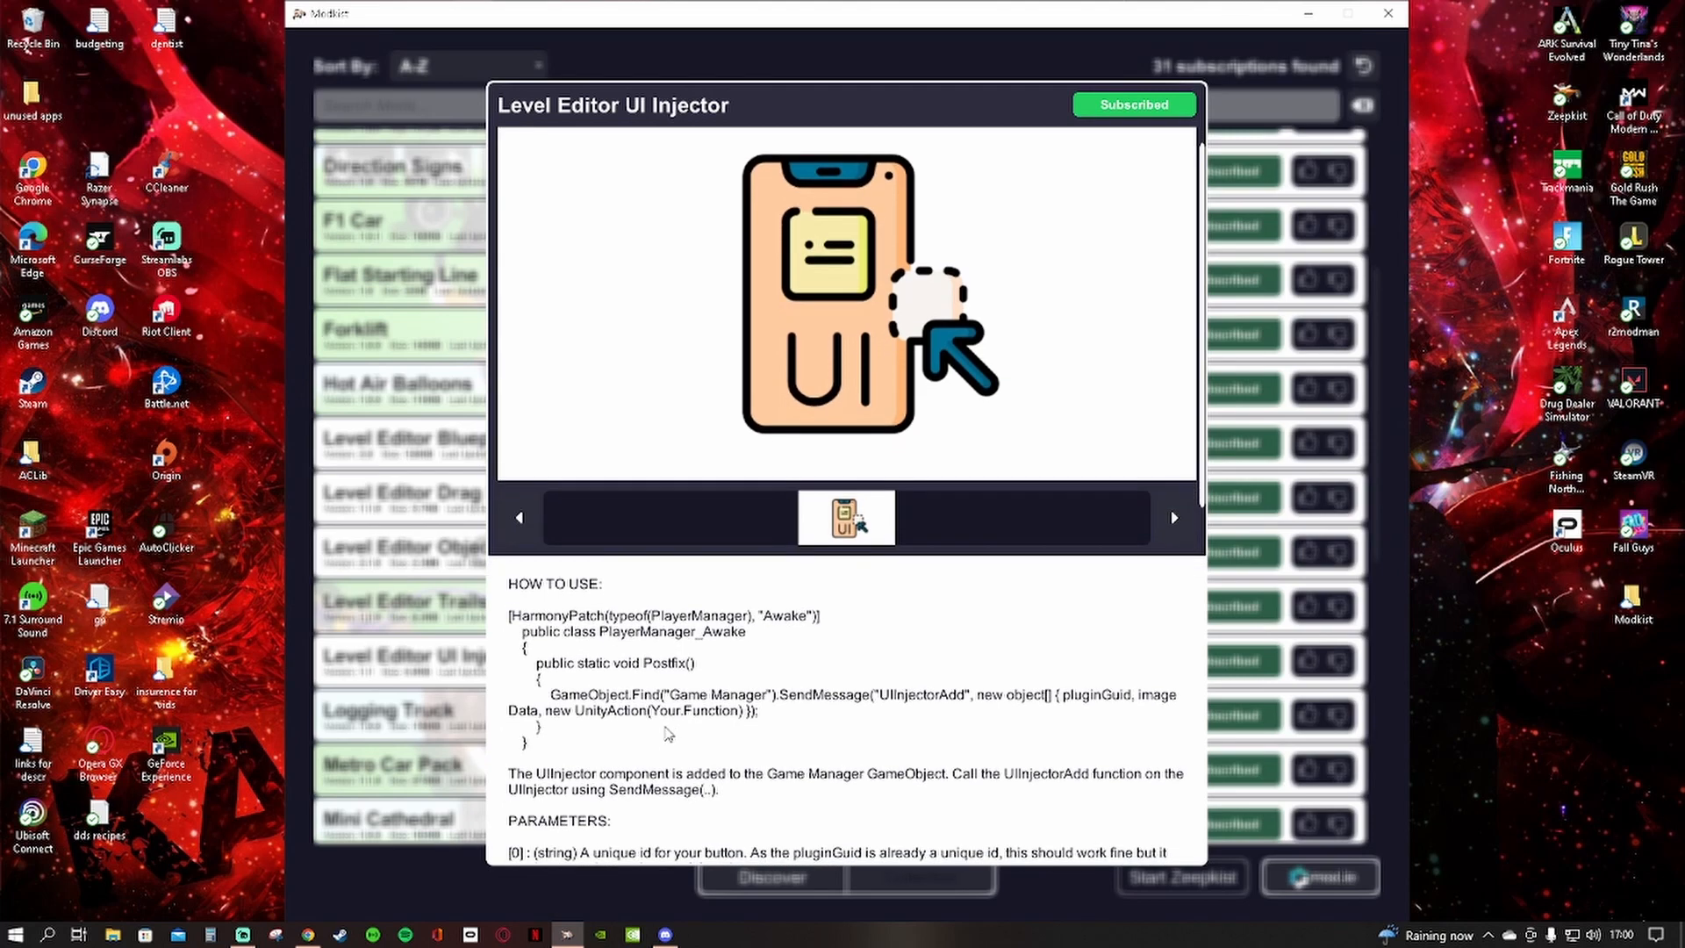
pyautogui.scroll(-1, 667, 781)
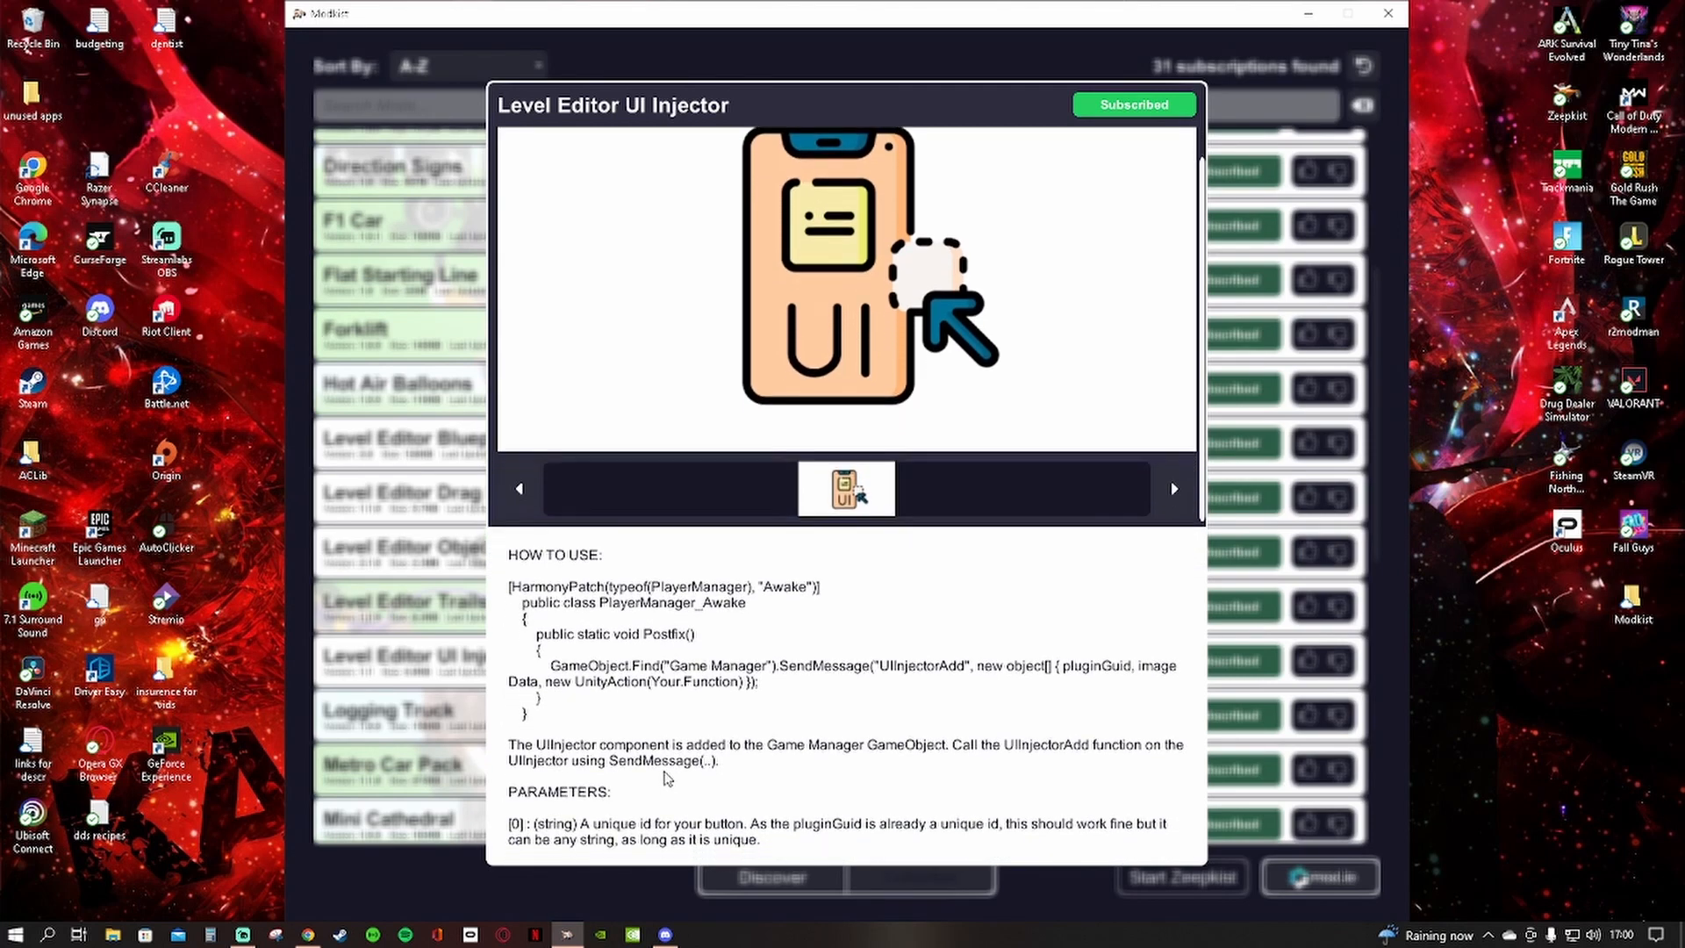
pyautogui.click(425, 662)
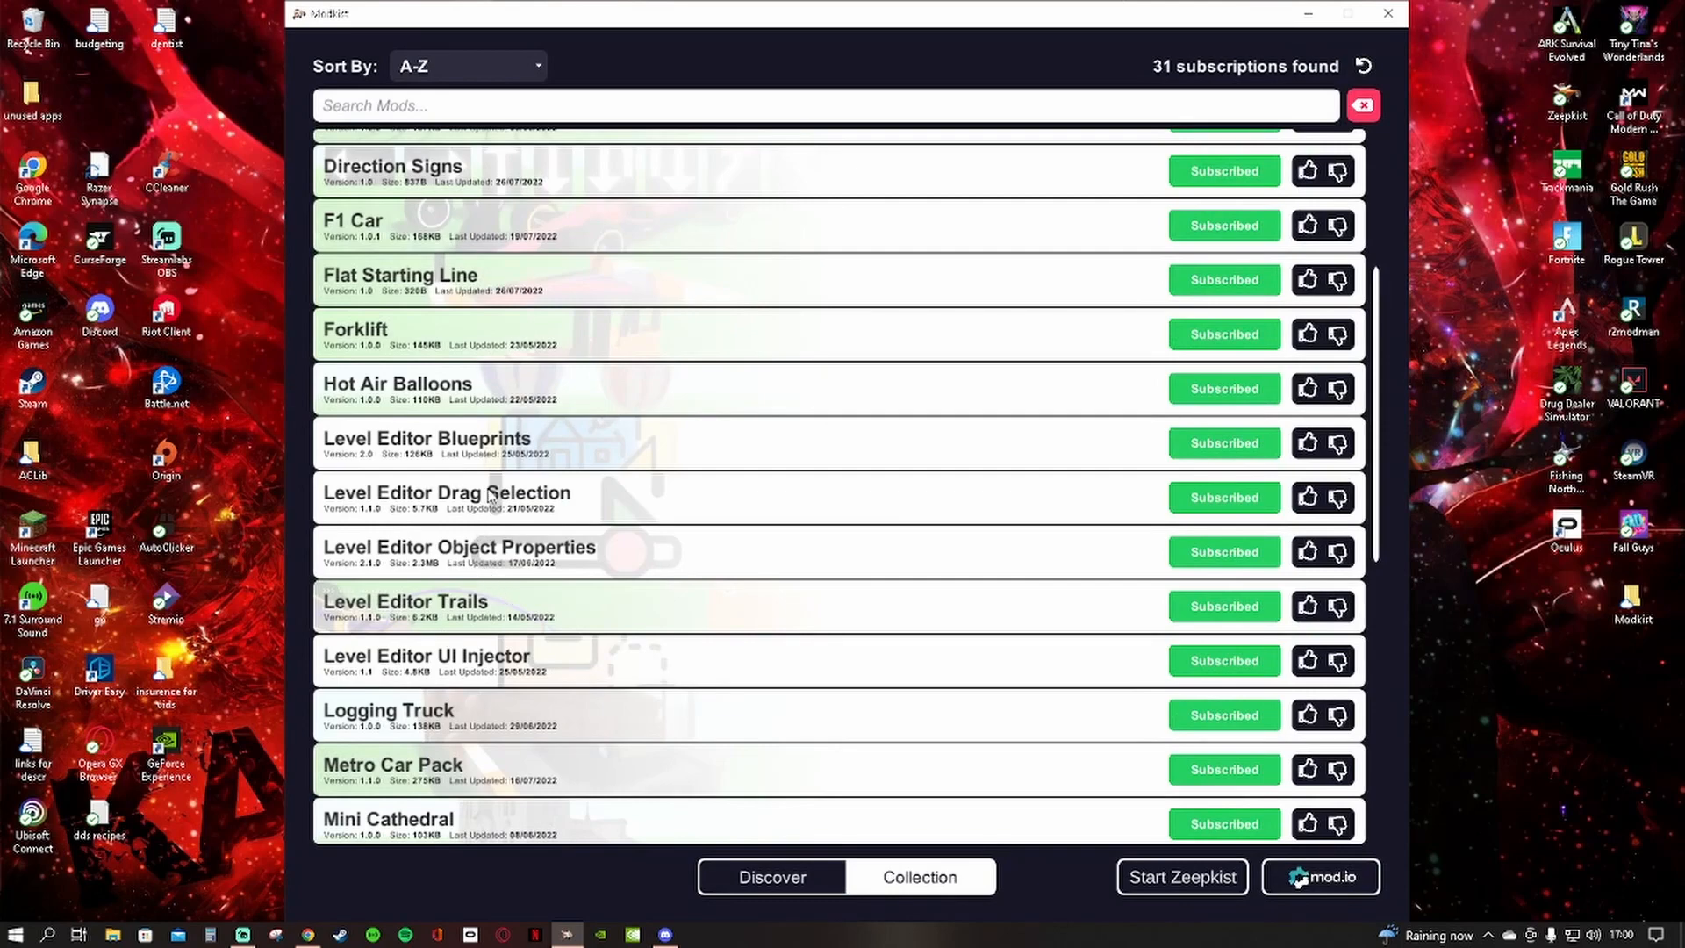
# Read the descriptions of the Level Editor Drag Selection and Level Editor Blueprints mods, closing each one's details
pyautogui.click(490, 497)
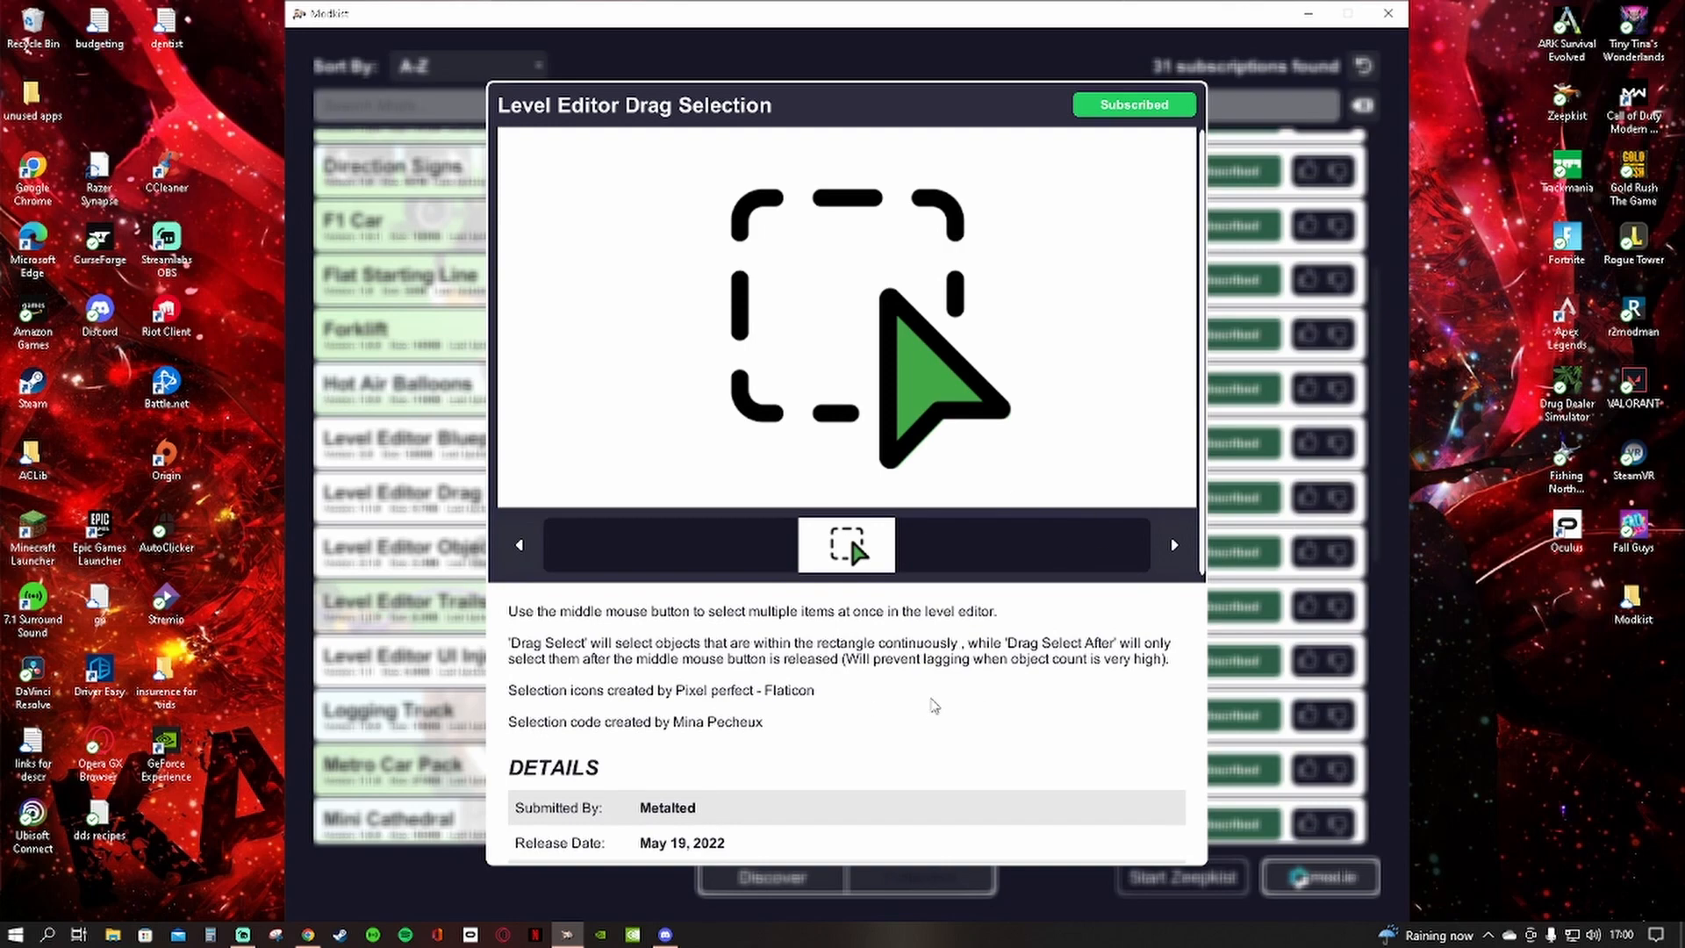
pyautogui.click(441, 707)
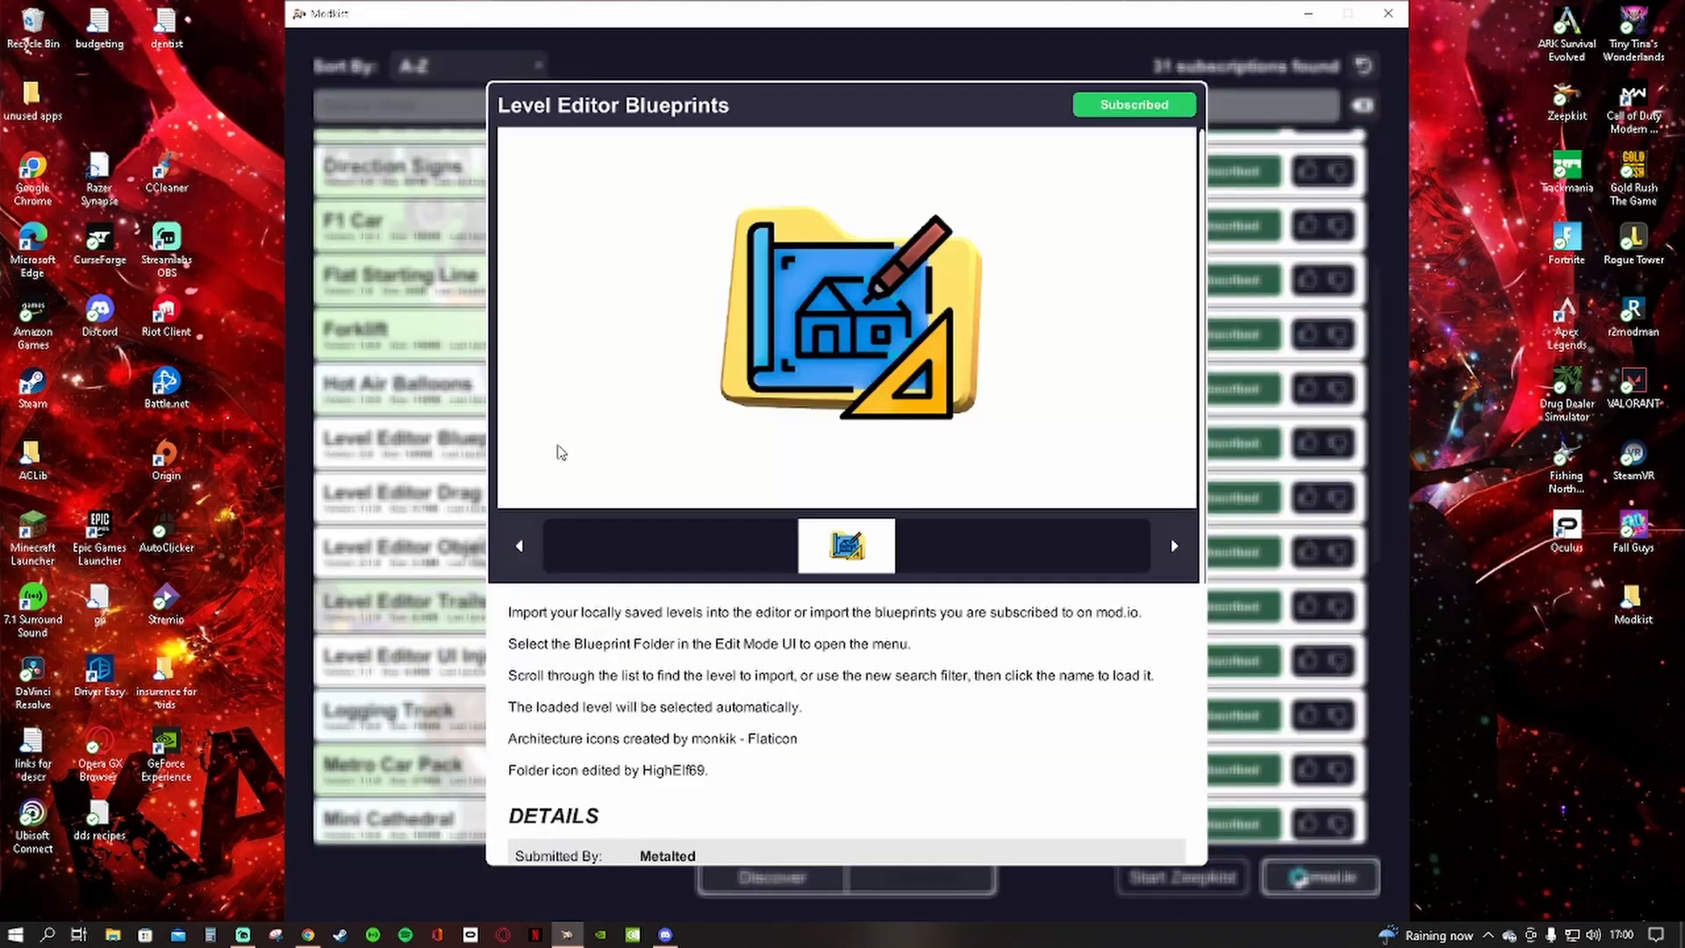
pyautogui.click(558, 449)
pyautogui.scroll(-1, 778, 700)
pyautogui.scroll(-2, 779, 700)
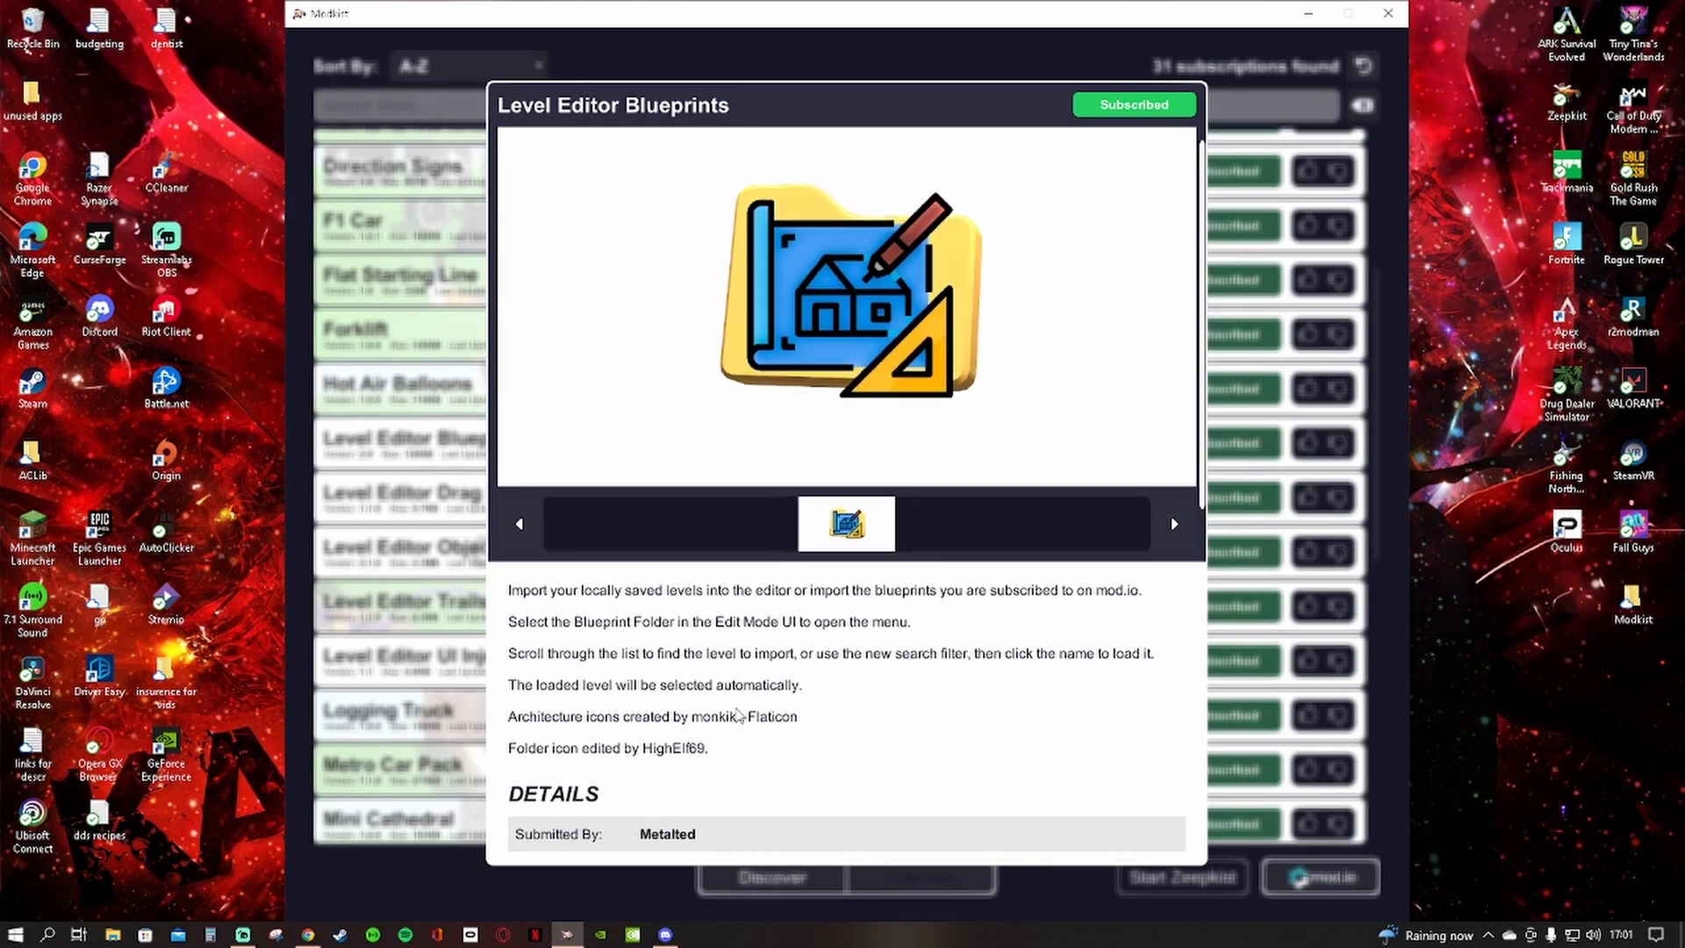
pyautogui.scroll(-2, 712, 757)
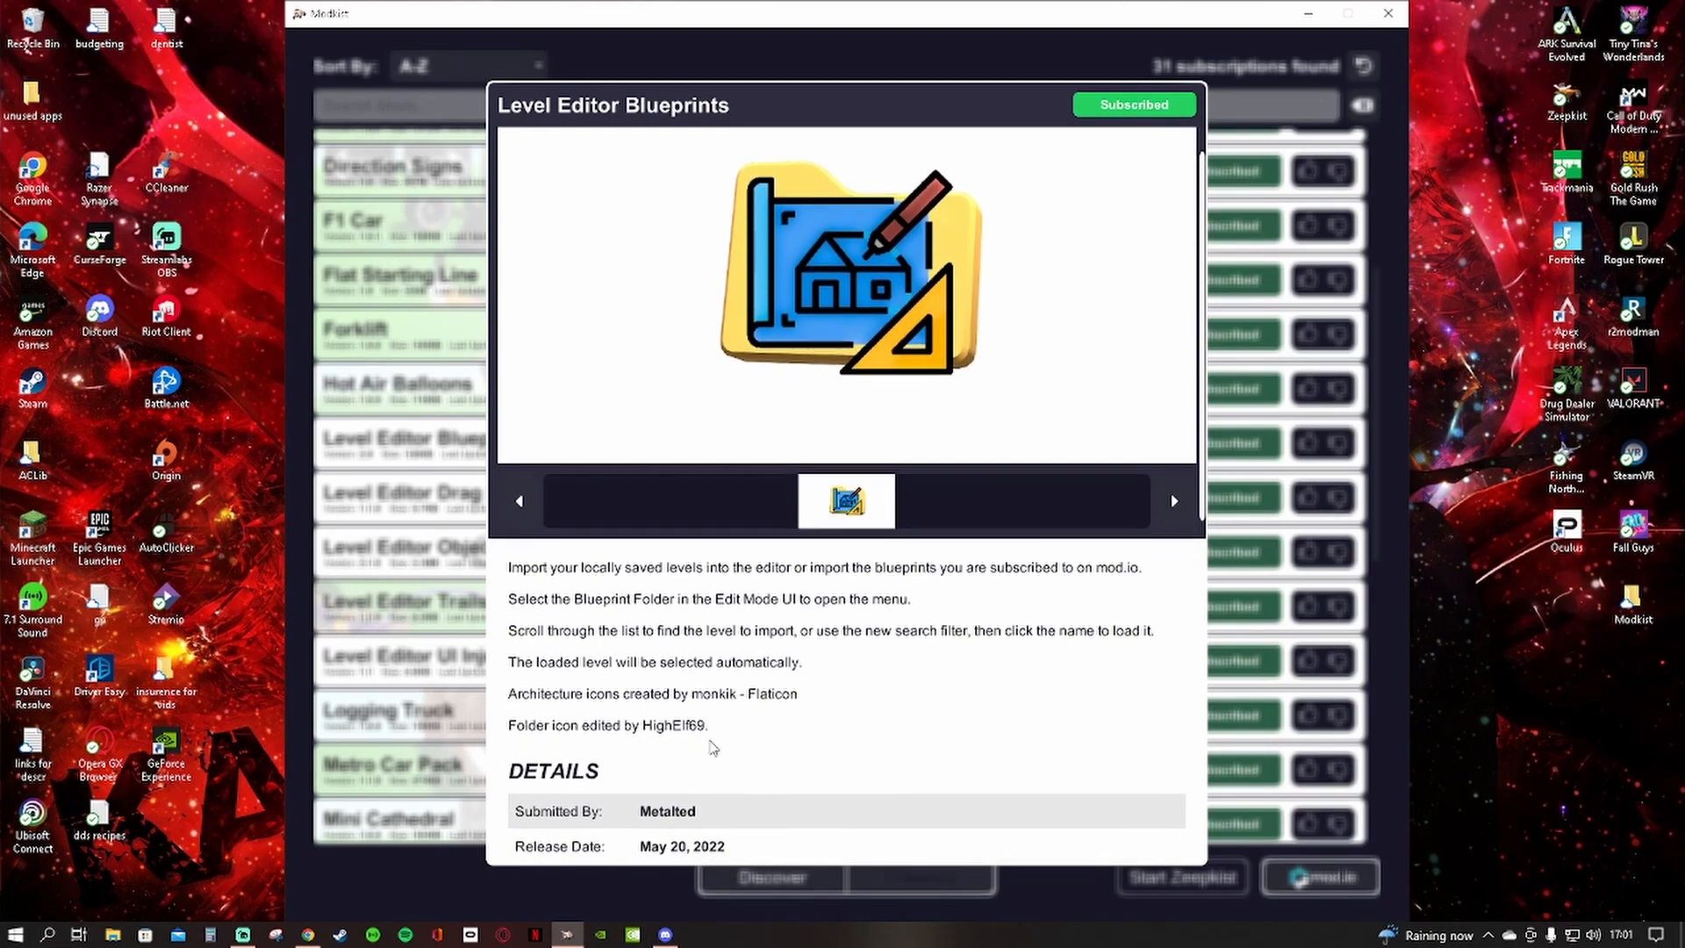
pyautogui.click(352, 684)
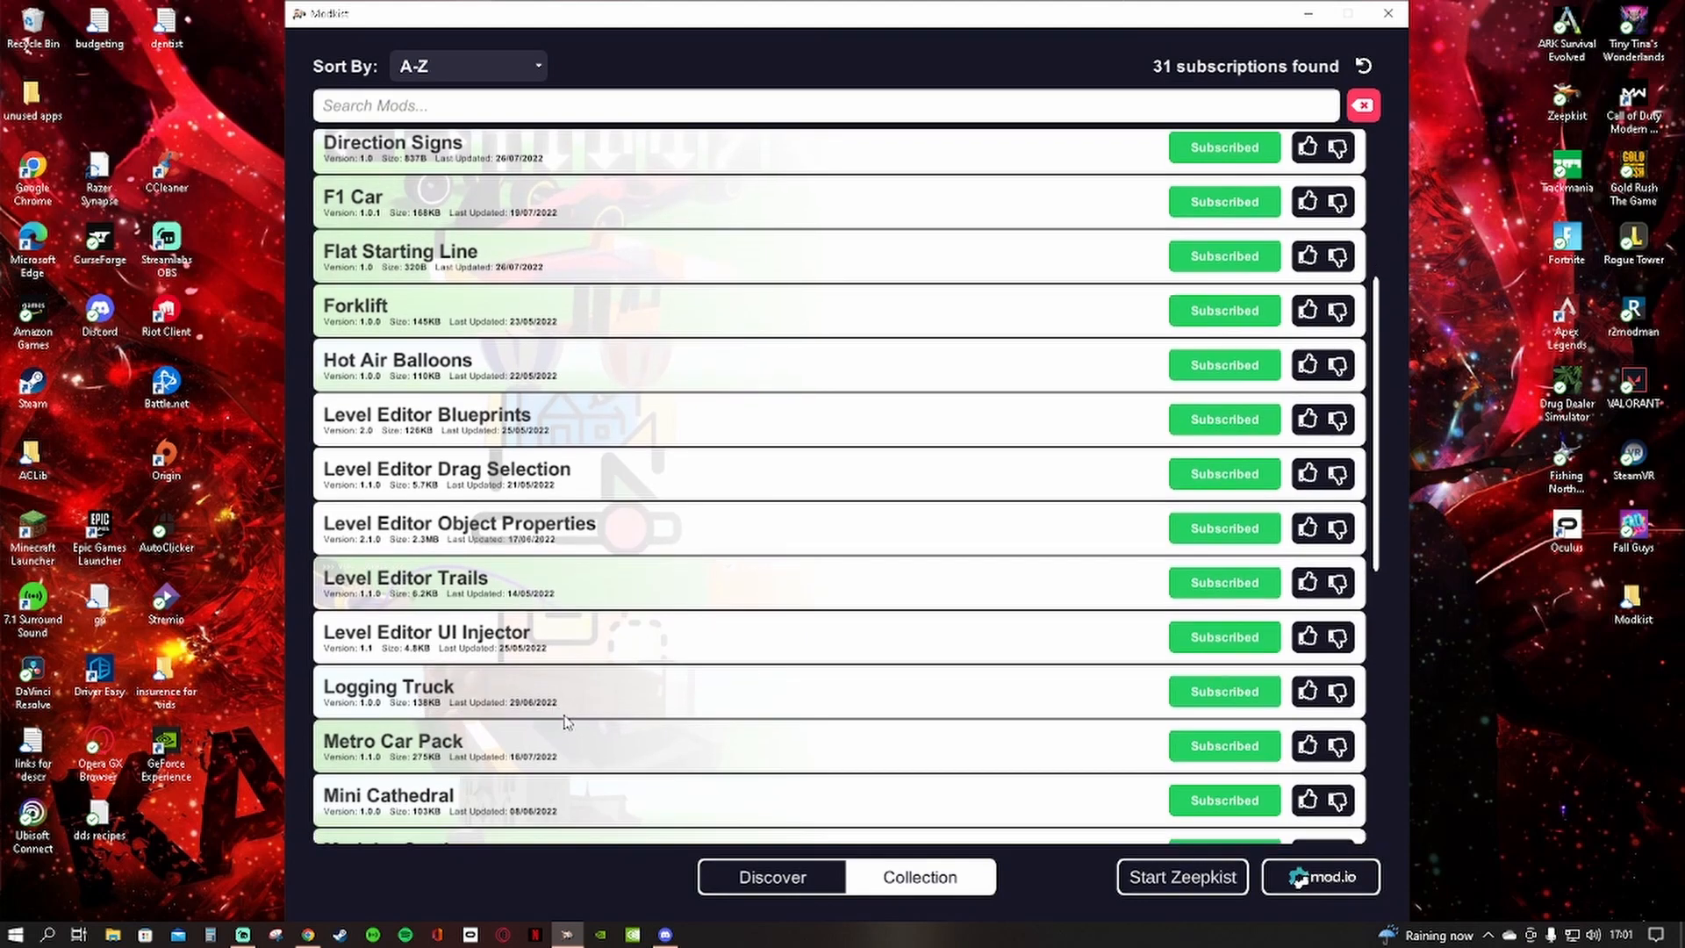
# Look through the subscribed mods down to Zeepkist Records and return to the Level Editor mods
pyautogui.scroll(-1, 917, 680)
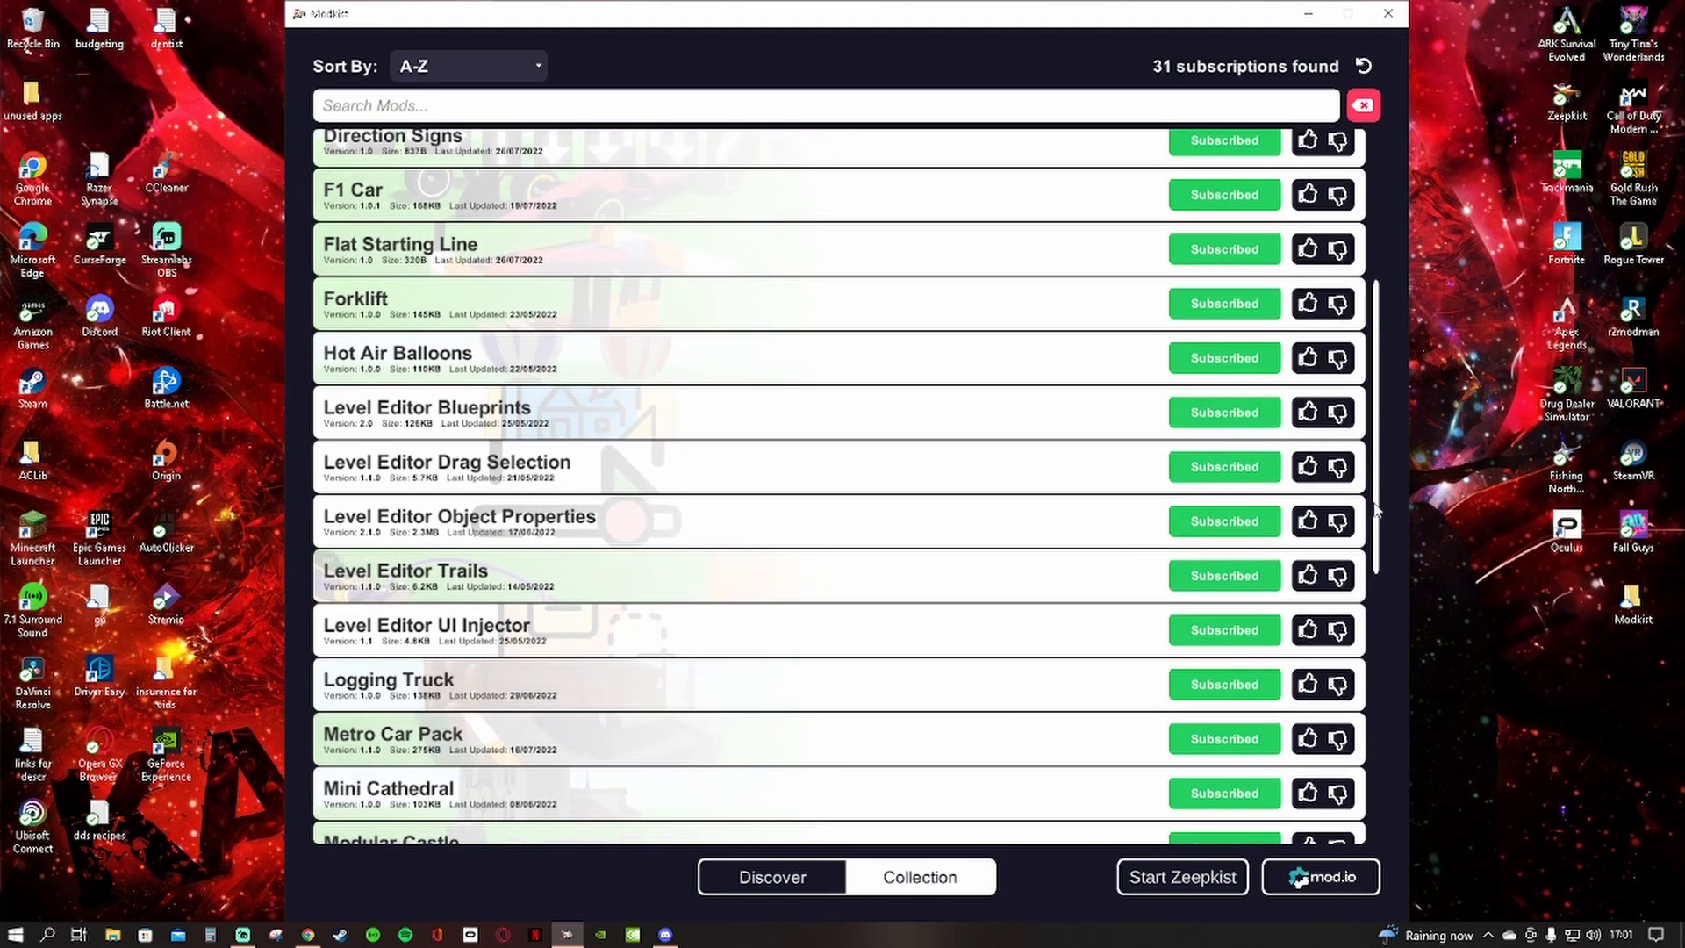
pyautogui.moveTo(1380, 502); pyautogui.dragTo(1481, 842)
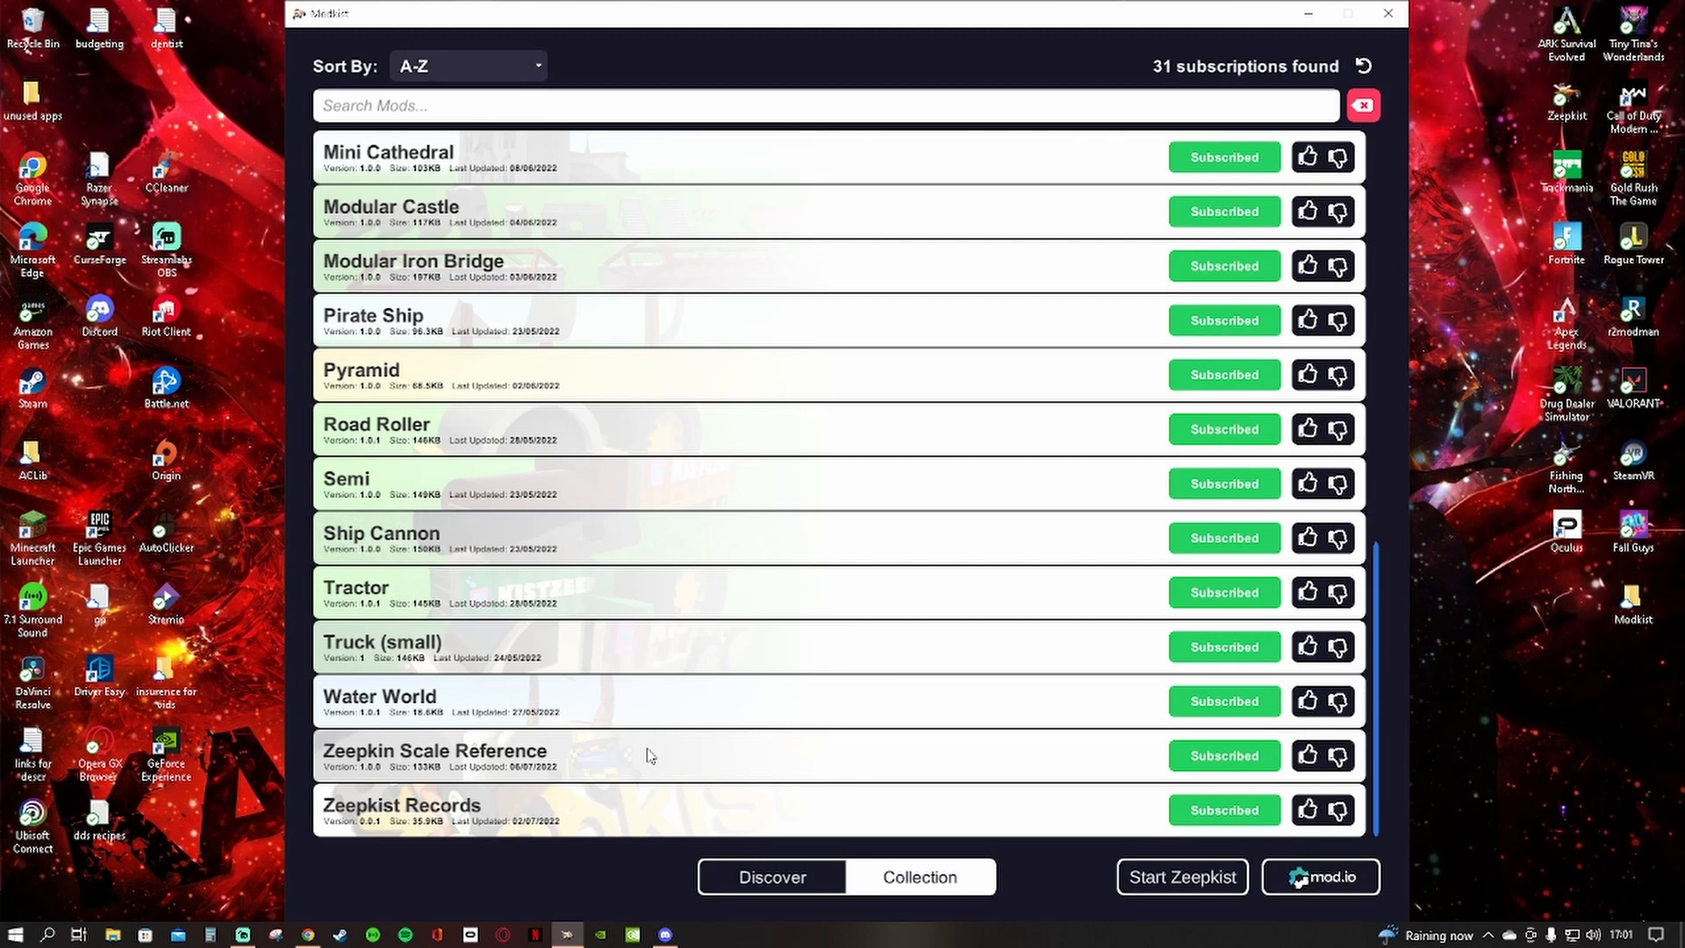
pyautogui.scroll(1, 412, 579)
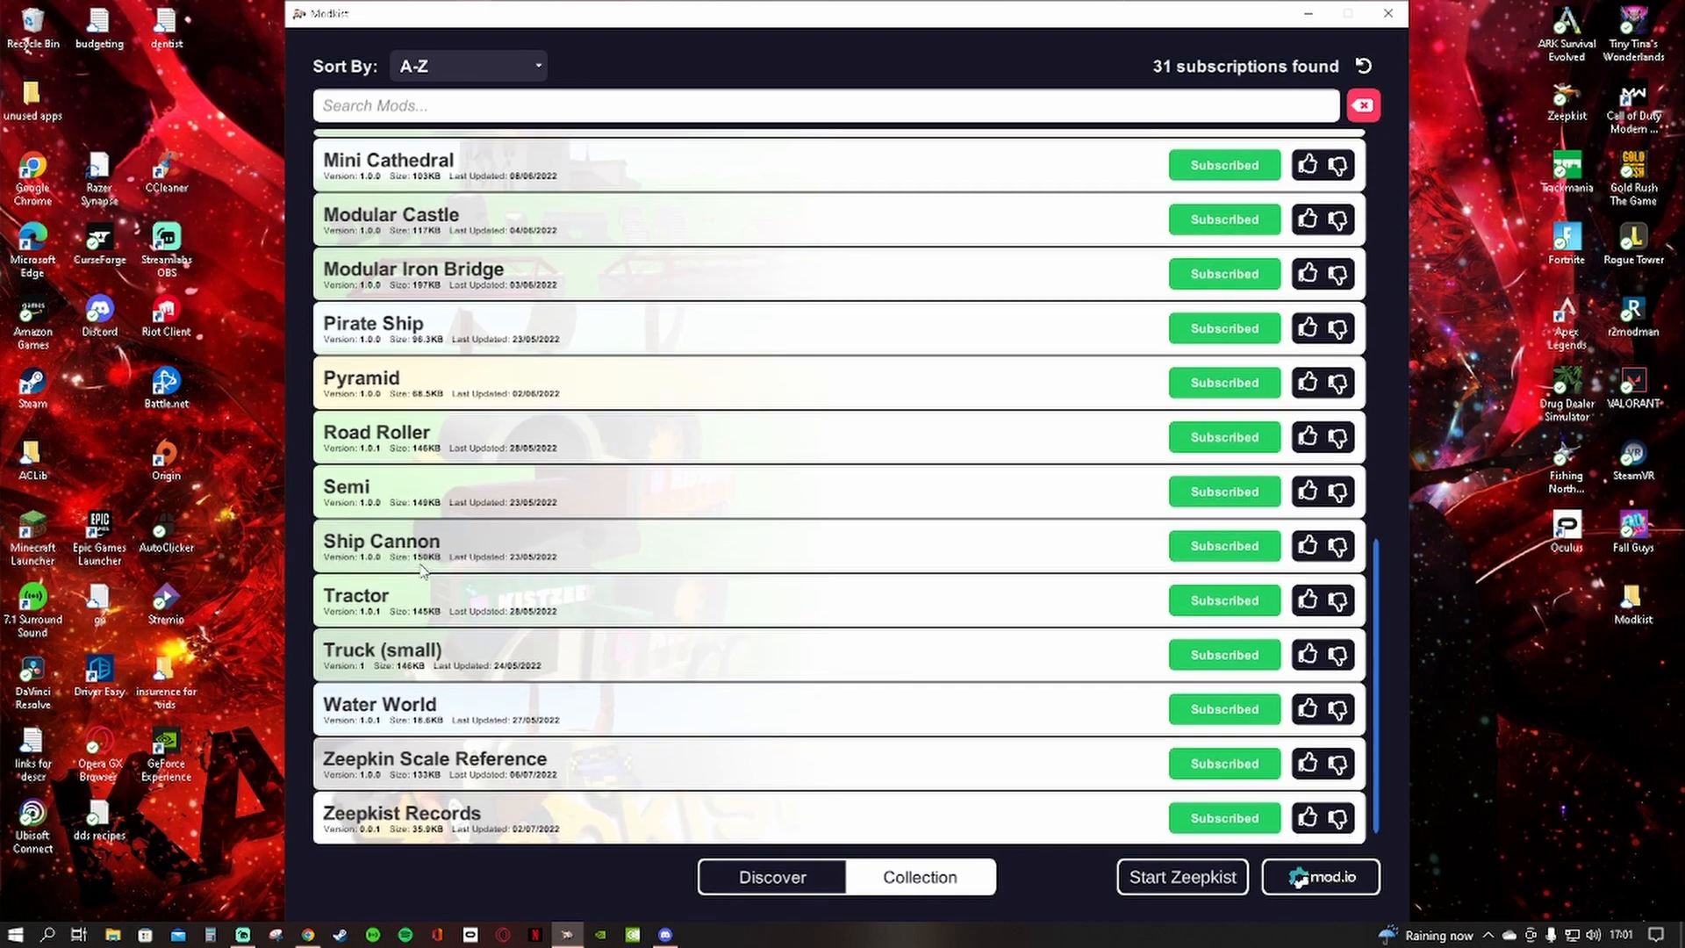
pyautogui.scroll(1, 390, 541)
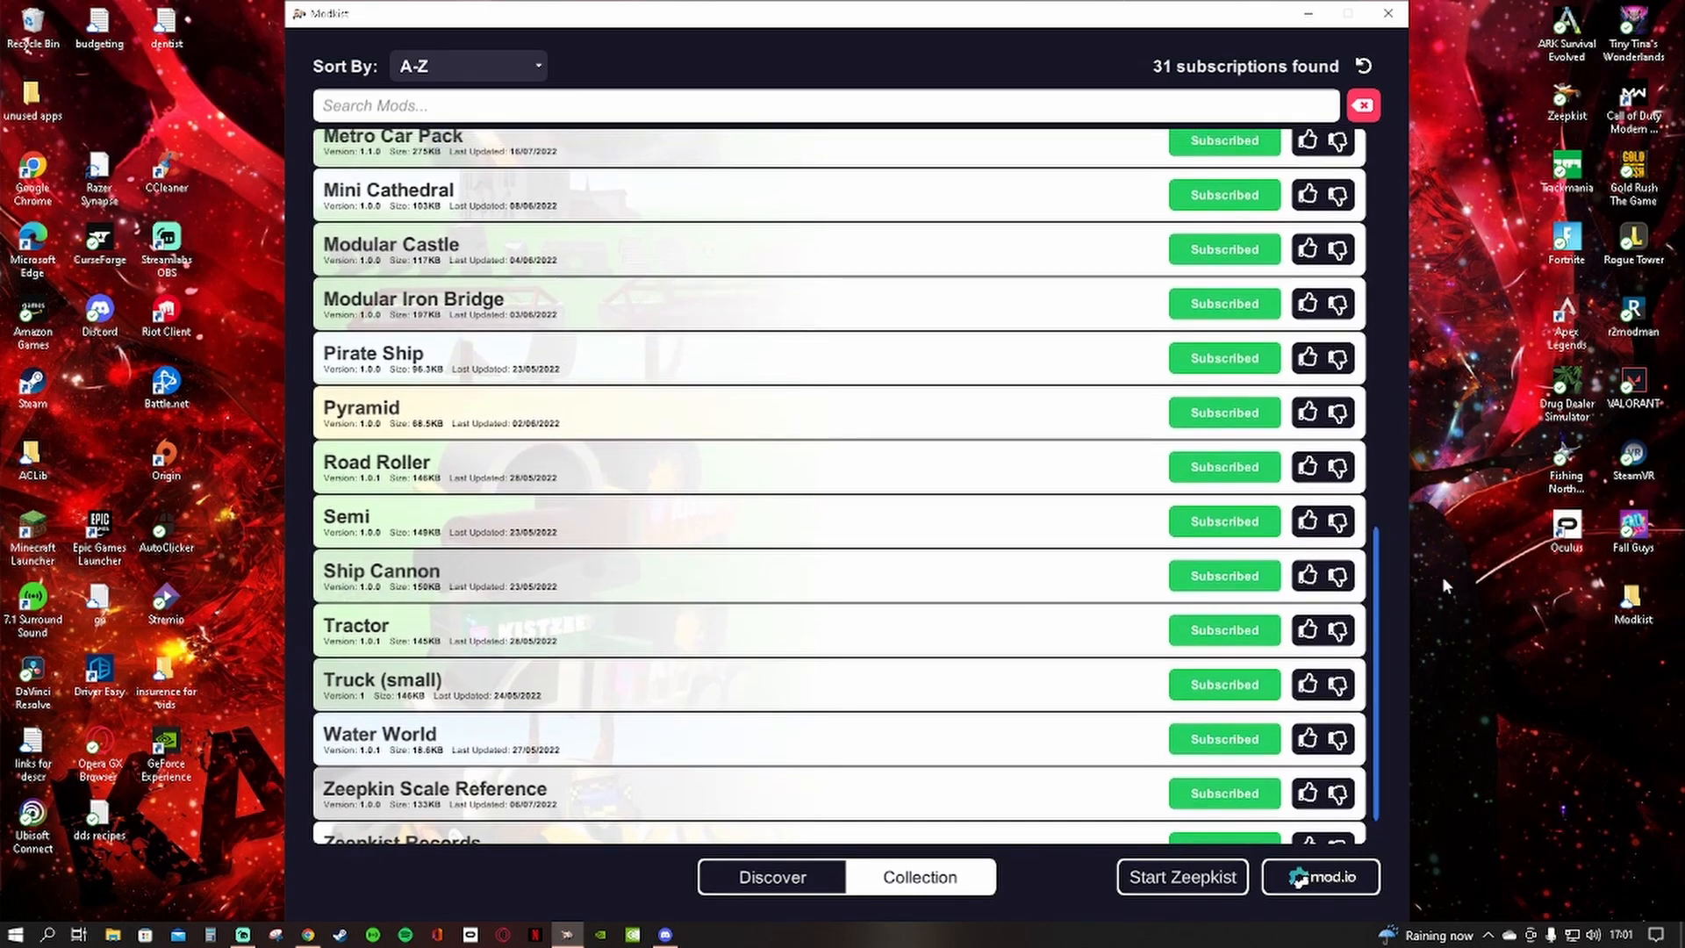
pyautogui.moveTo(1378, 577); pyautogui.dragTo(1442, 330)
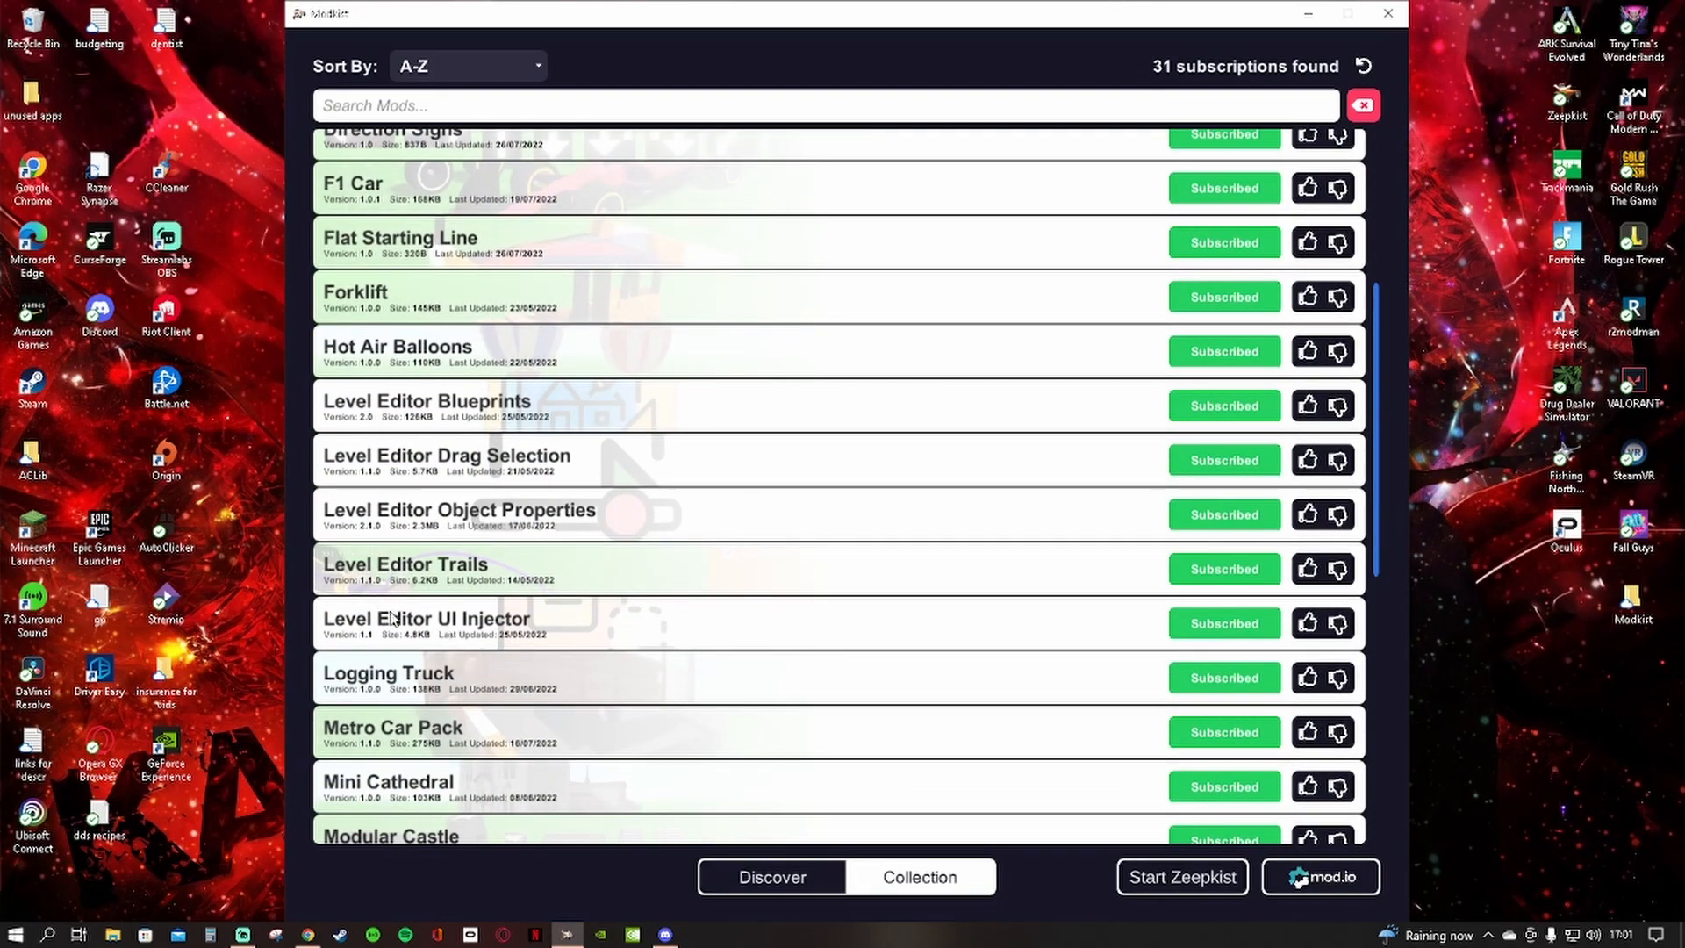
# Examine the Level Editor Object Properties mod's details and its in-editor screenshot, closing the details when done
pyautogui.click(502, 509)
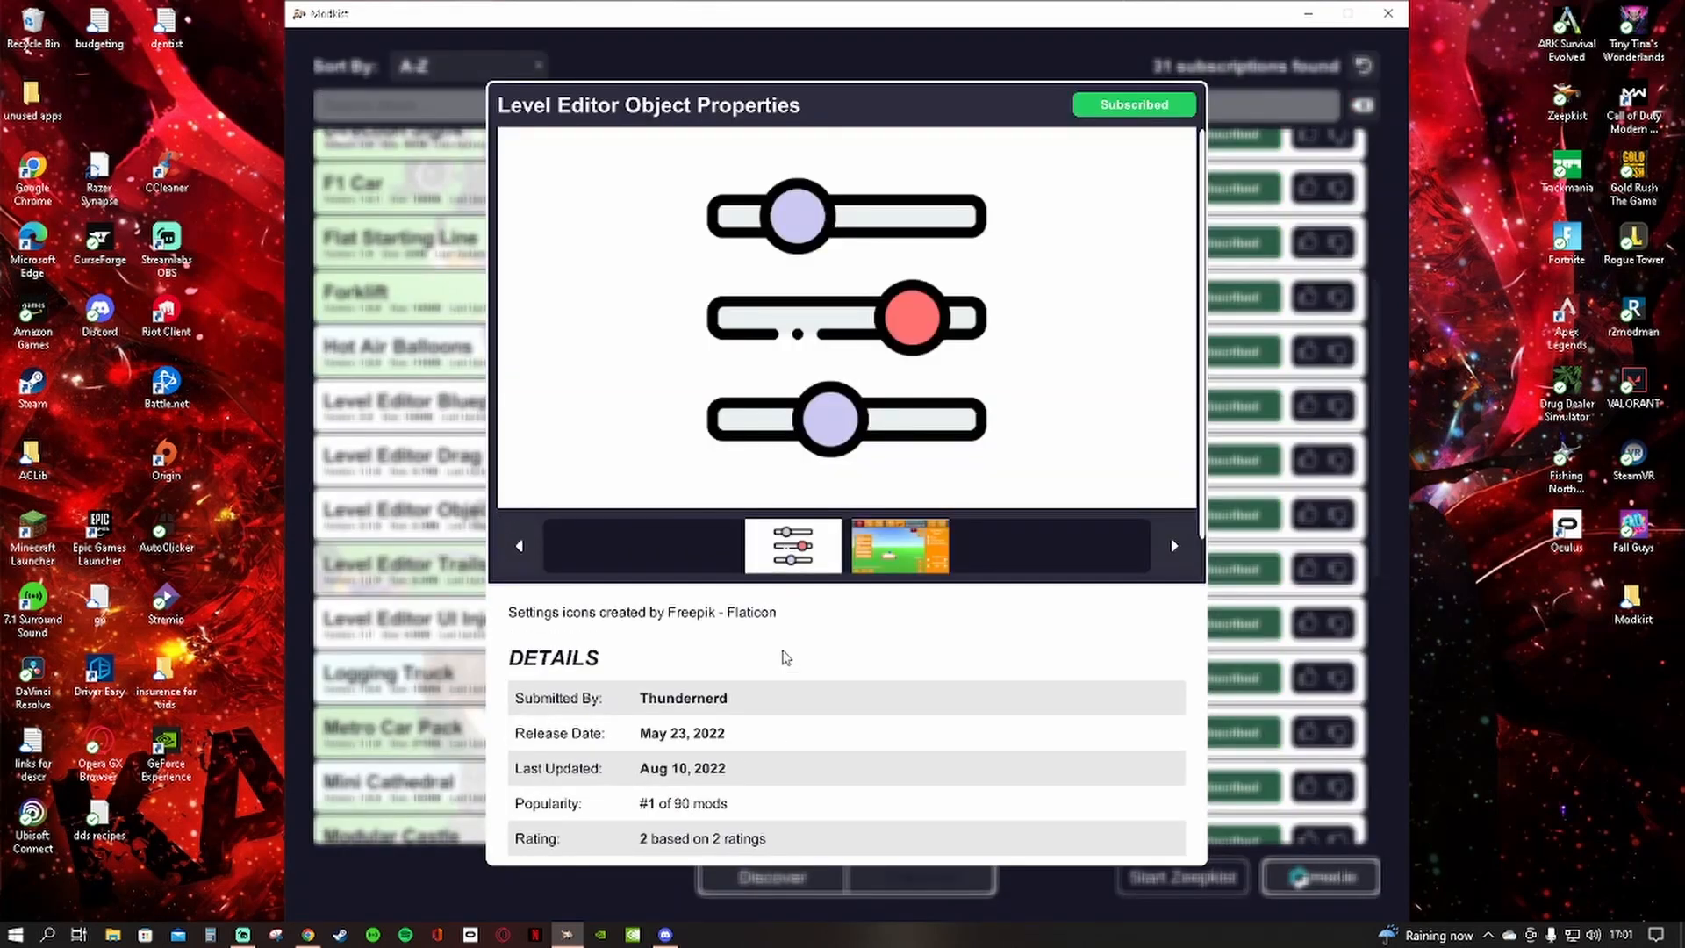
pyautogui.click(901, 521)
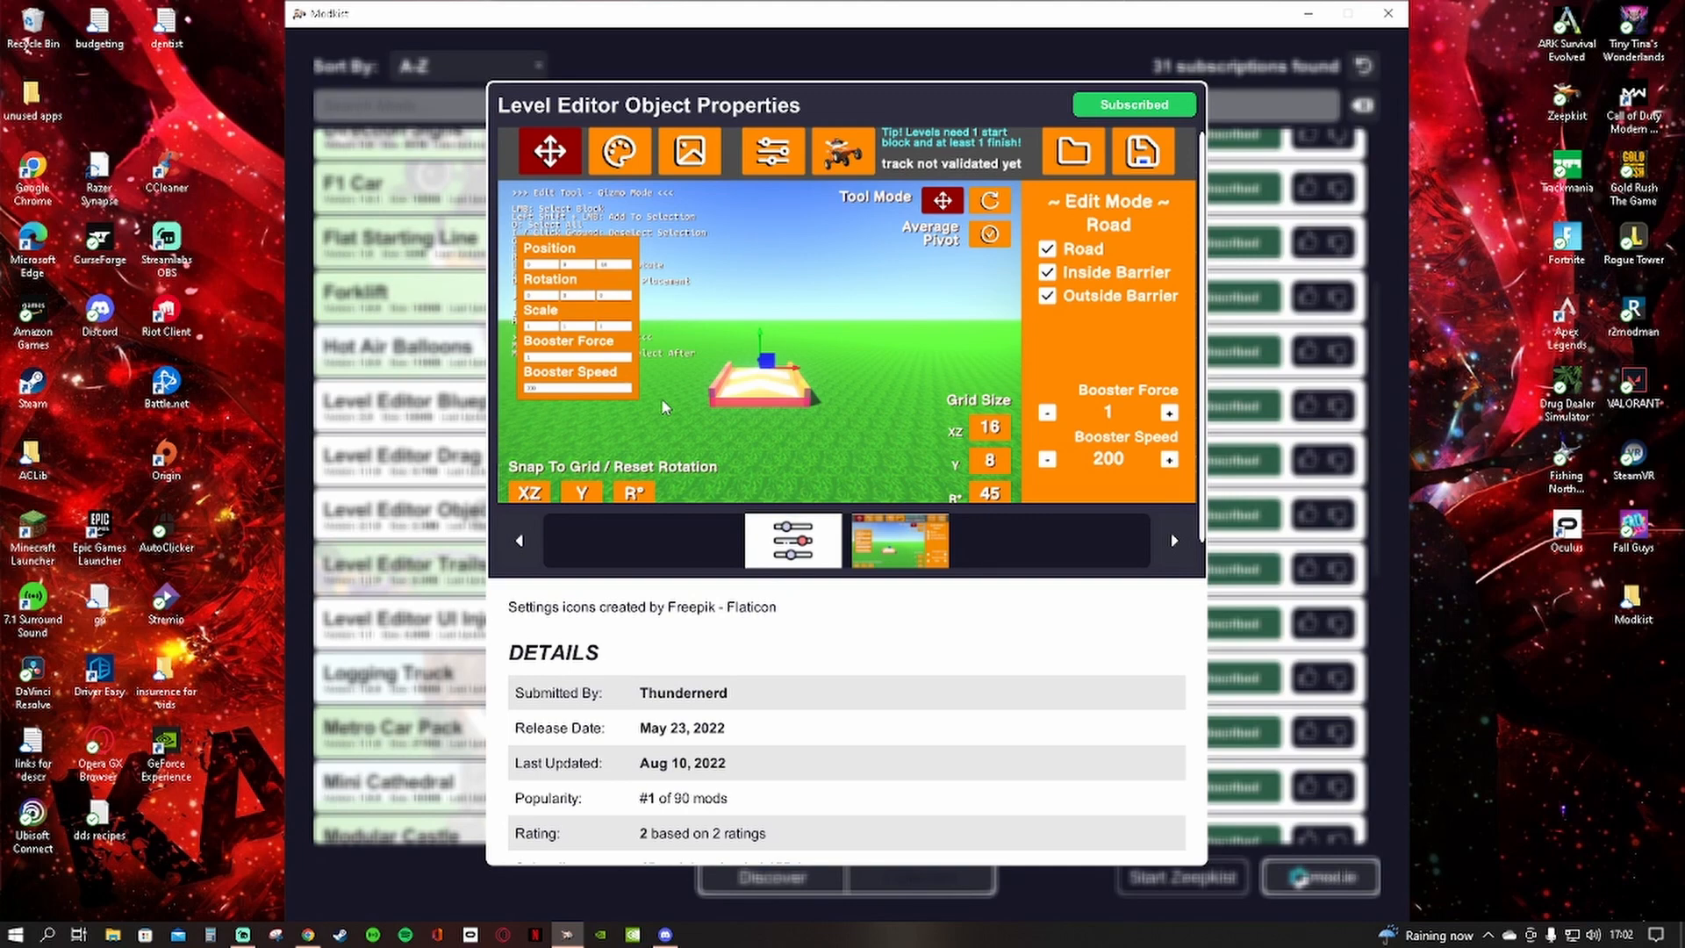
pyautogui.scroll(-1, 745, 688)
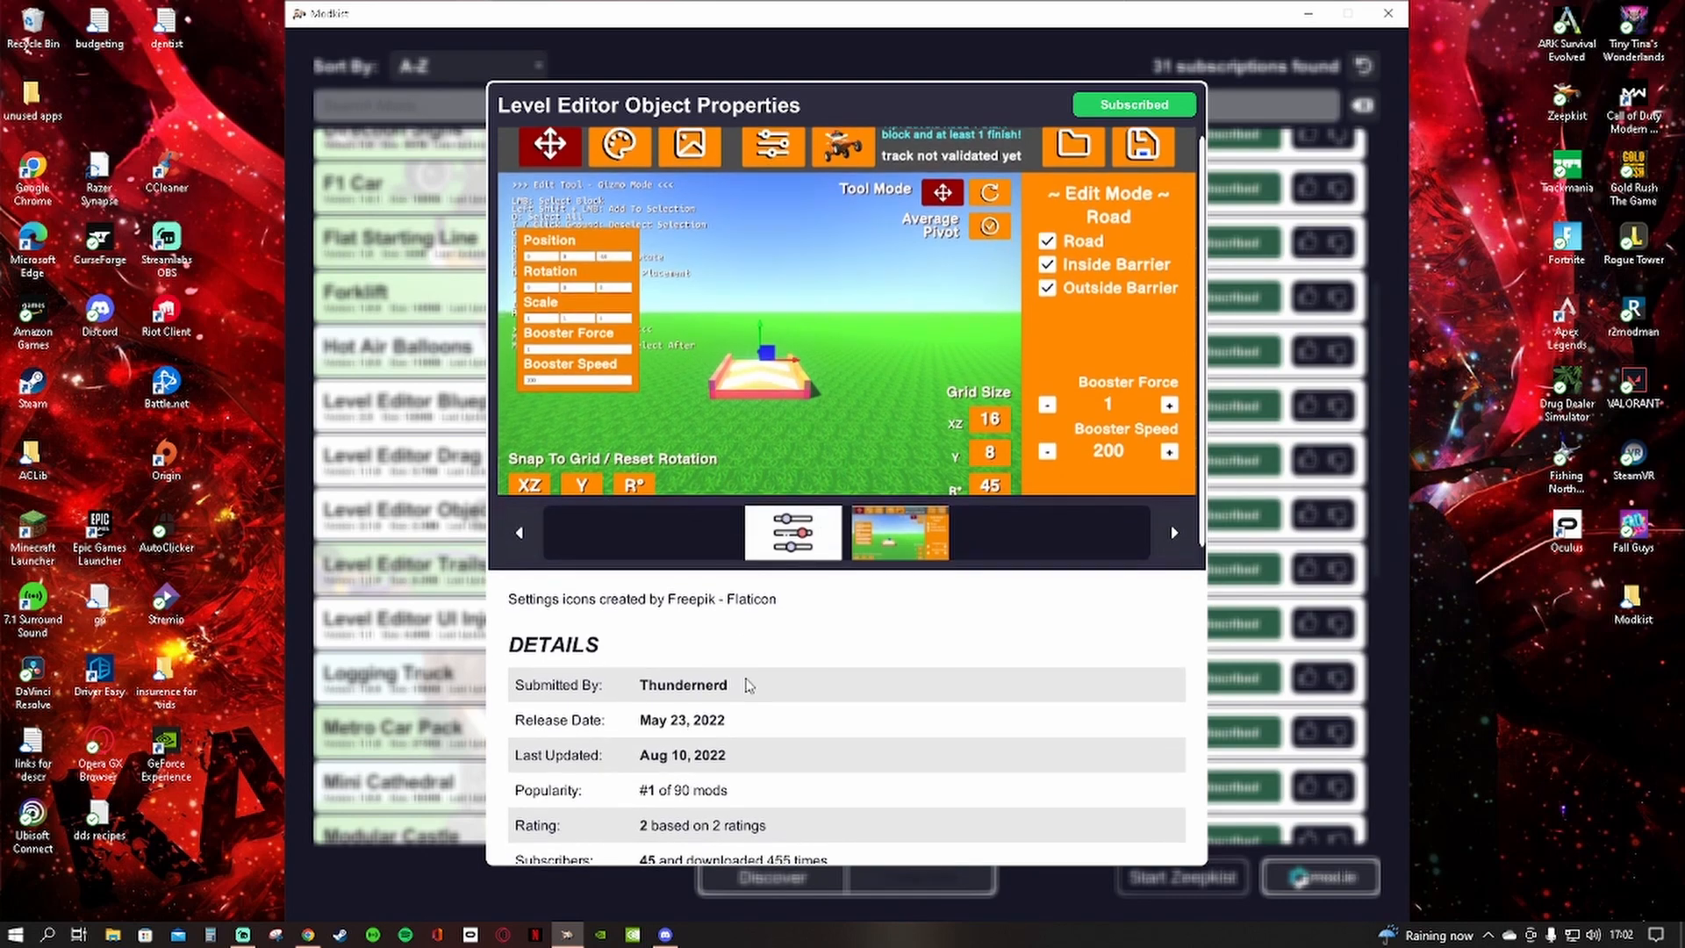
pyautogui.click(384, 614)
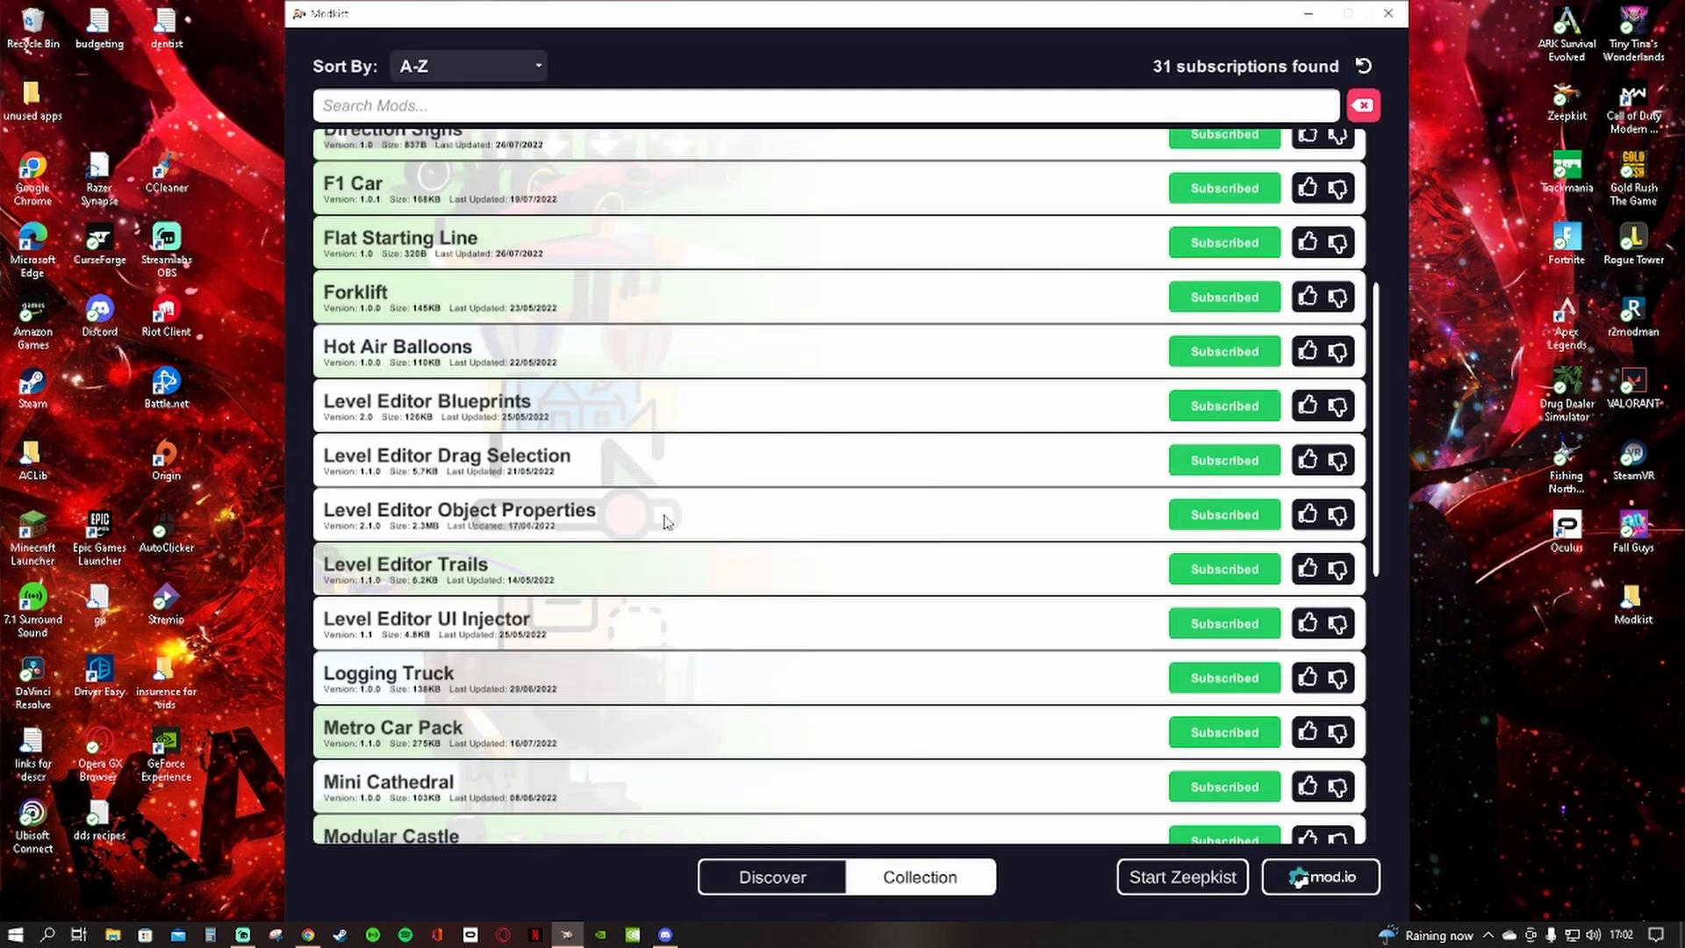
# Start Zeepkist from Modkist and continue past the game's title screen
pyautogui.click(1218, 881)
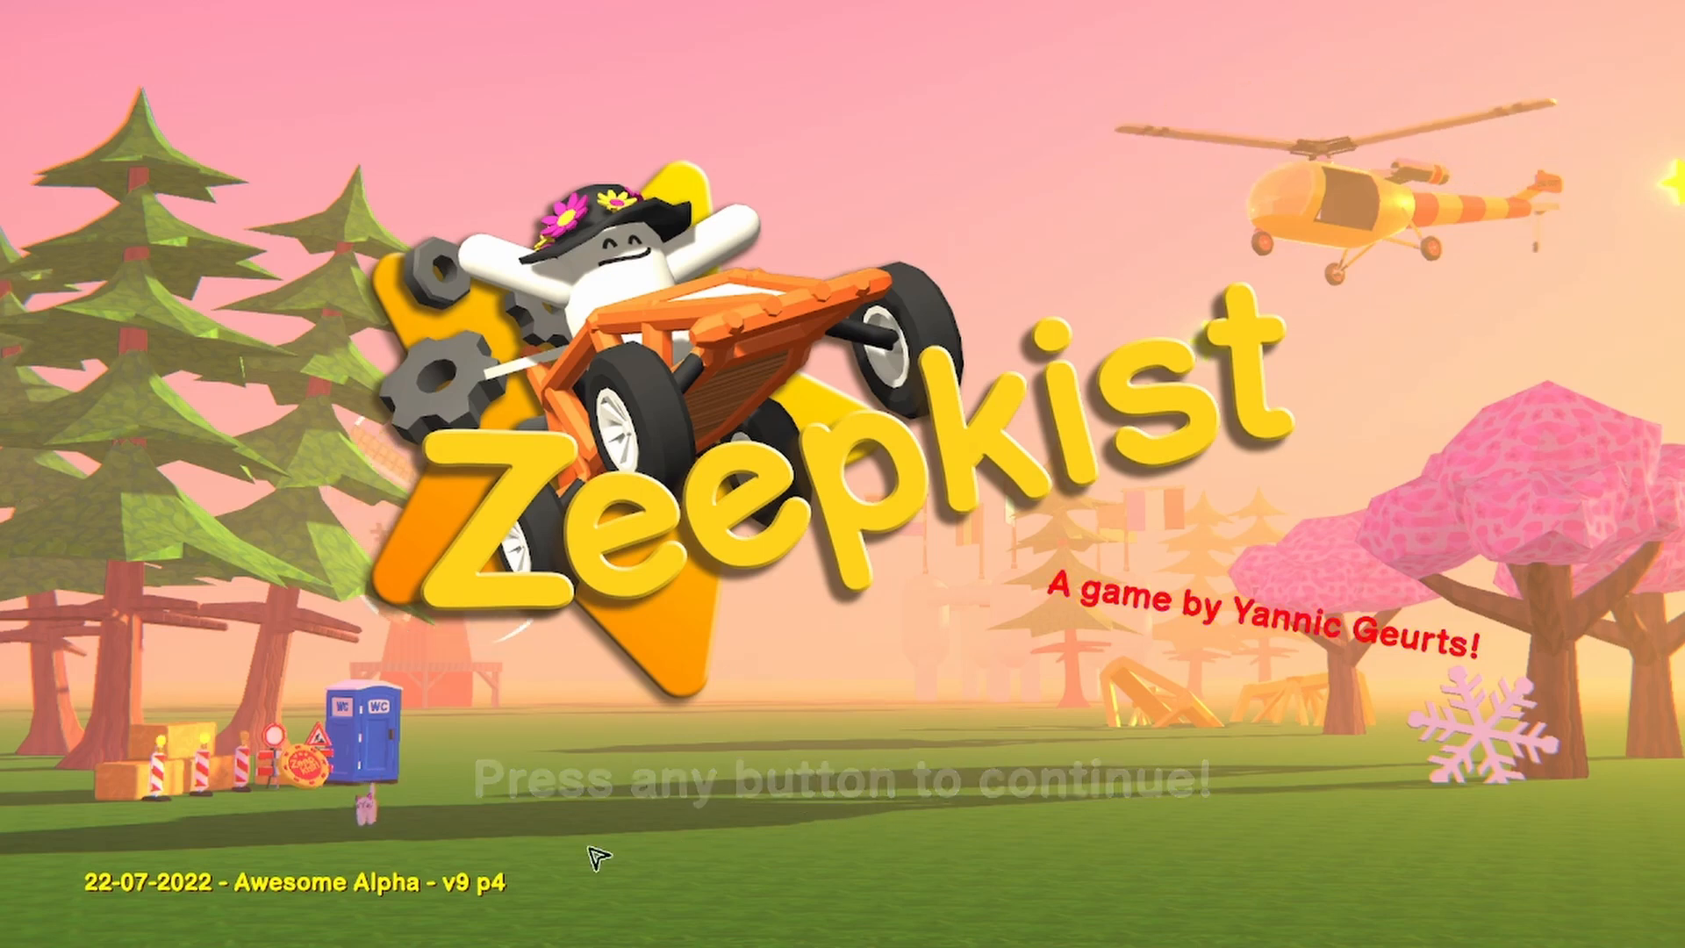
pyautogui.click(974, 709)
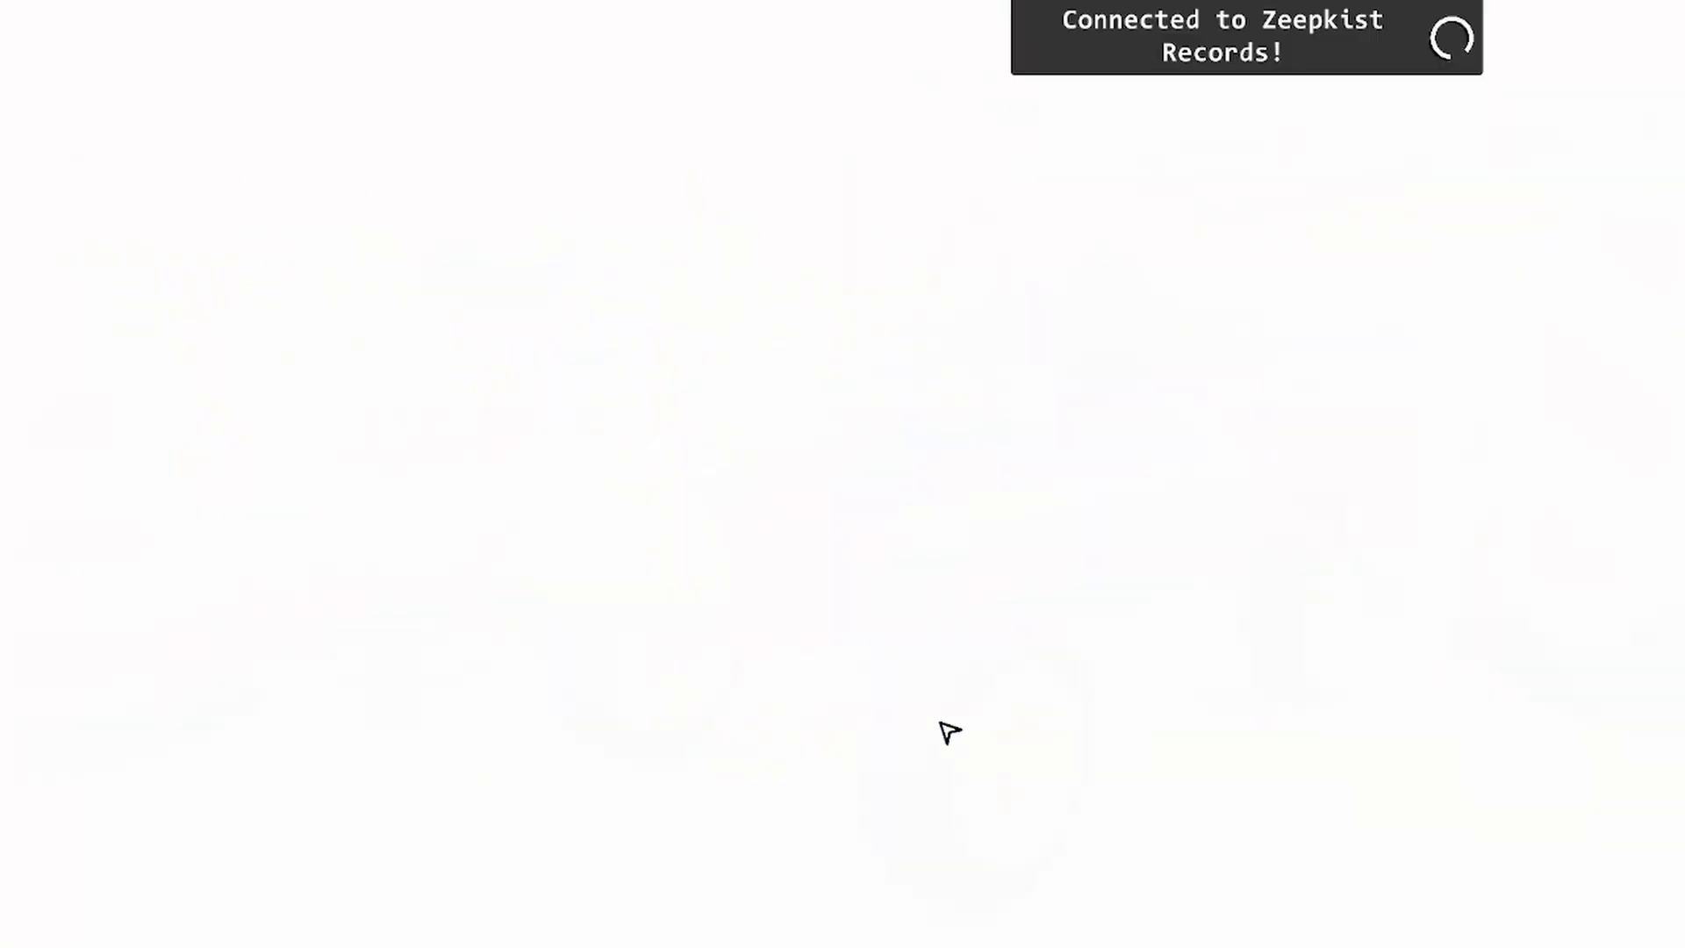